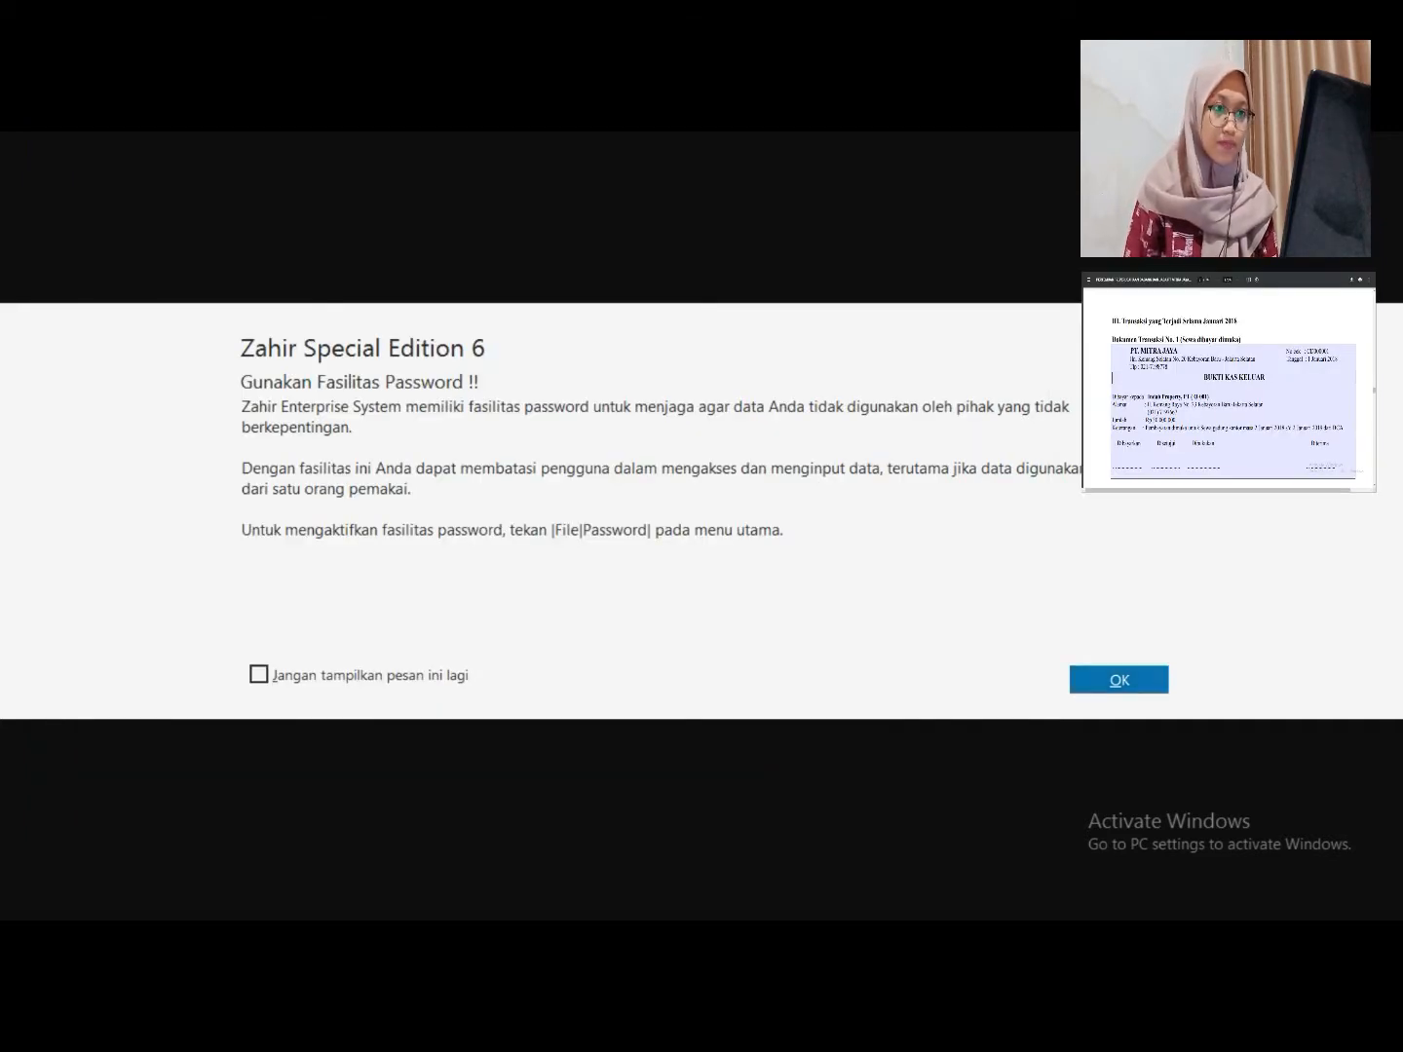
Dismiss the password reminder and start a new Kas Keluar transaction
left_click(1118, 679)
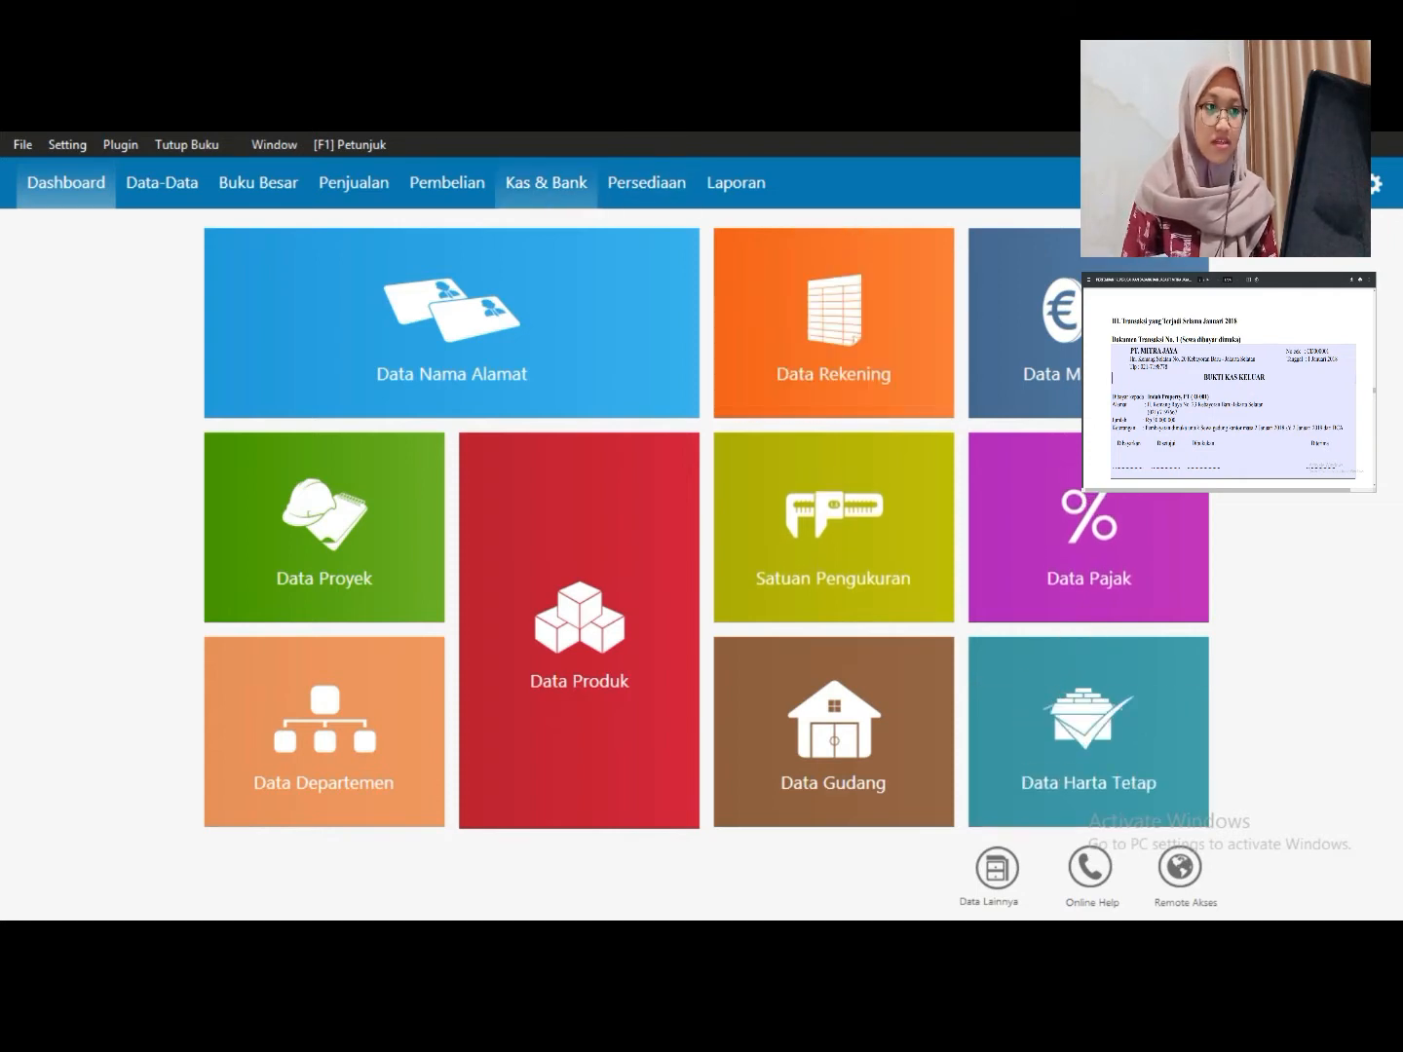
left_click(545, 182)
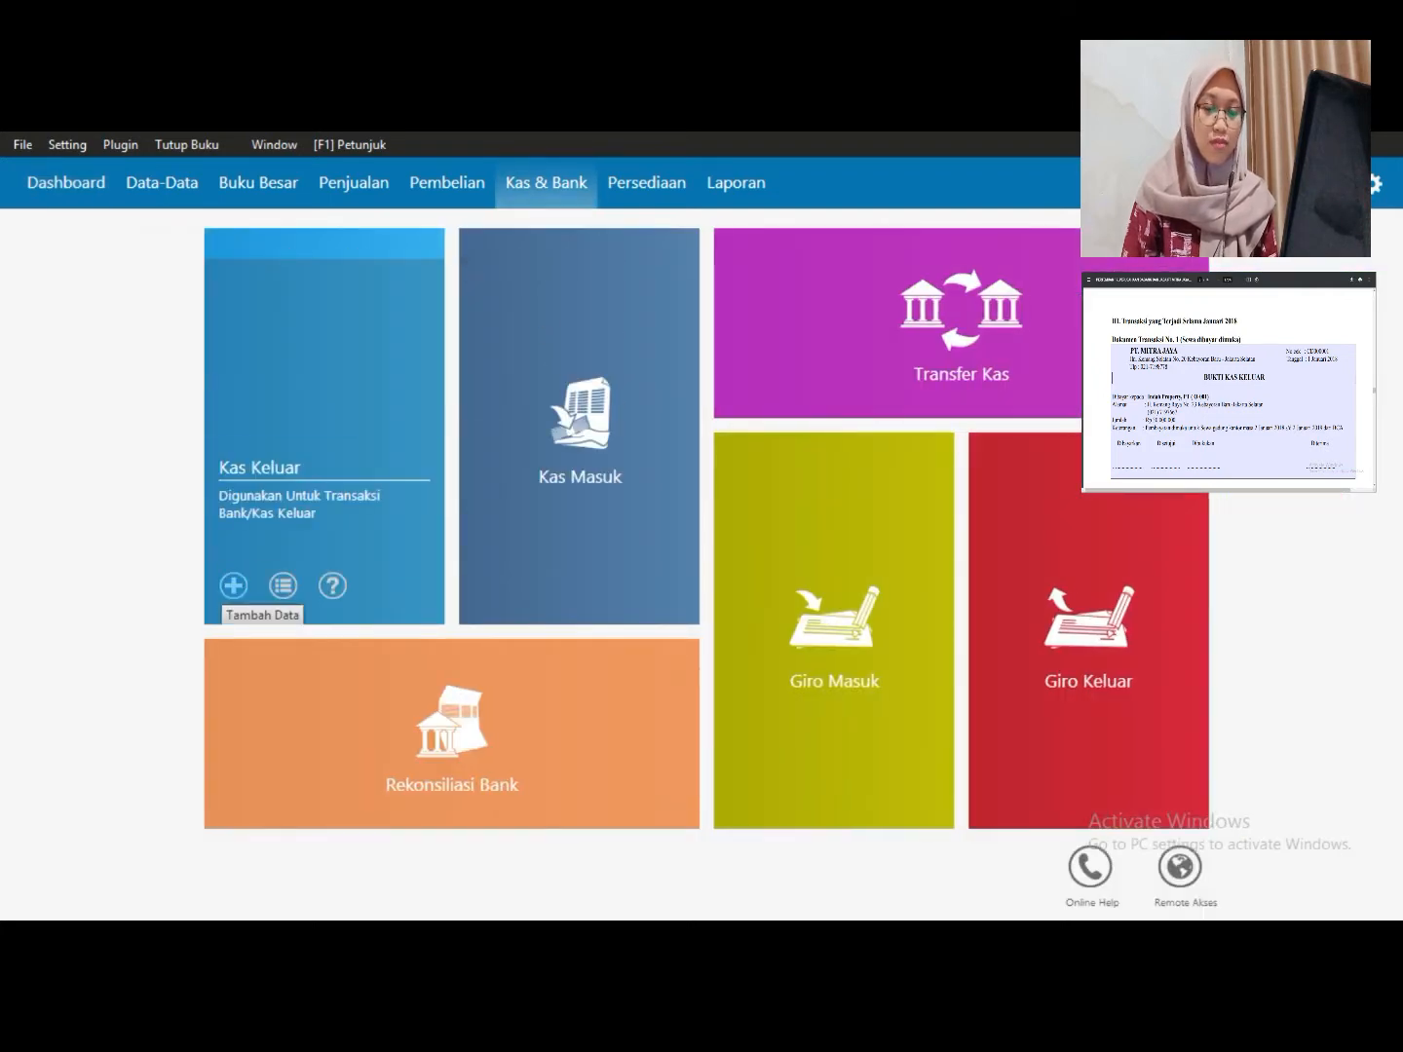
left_click(233, 584)
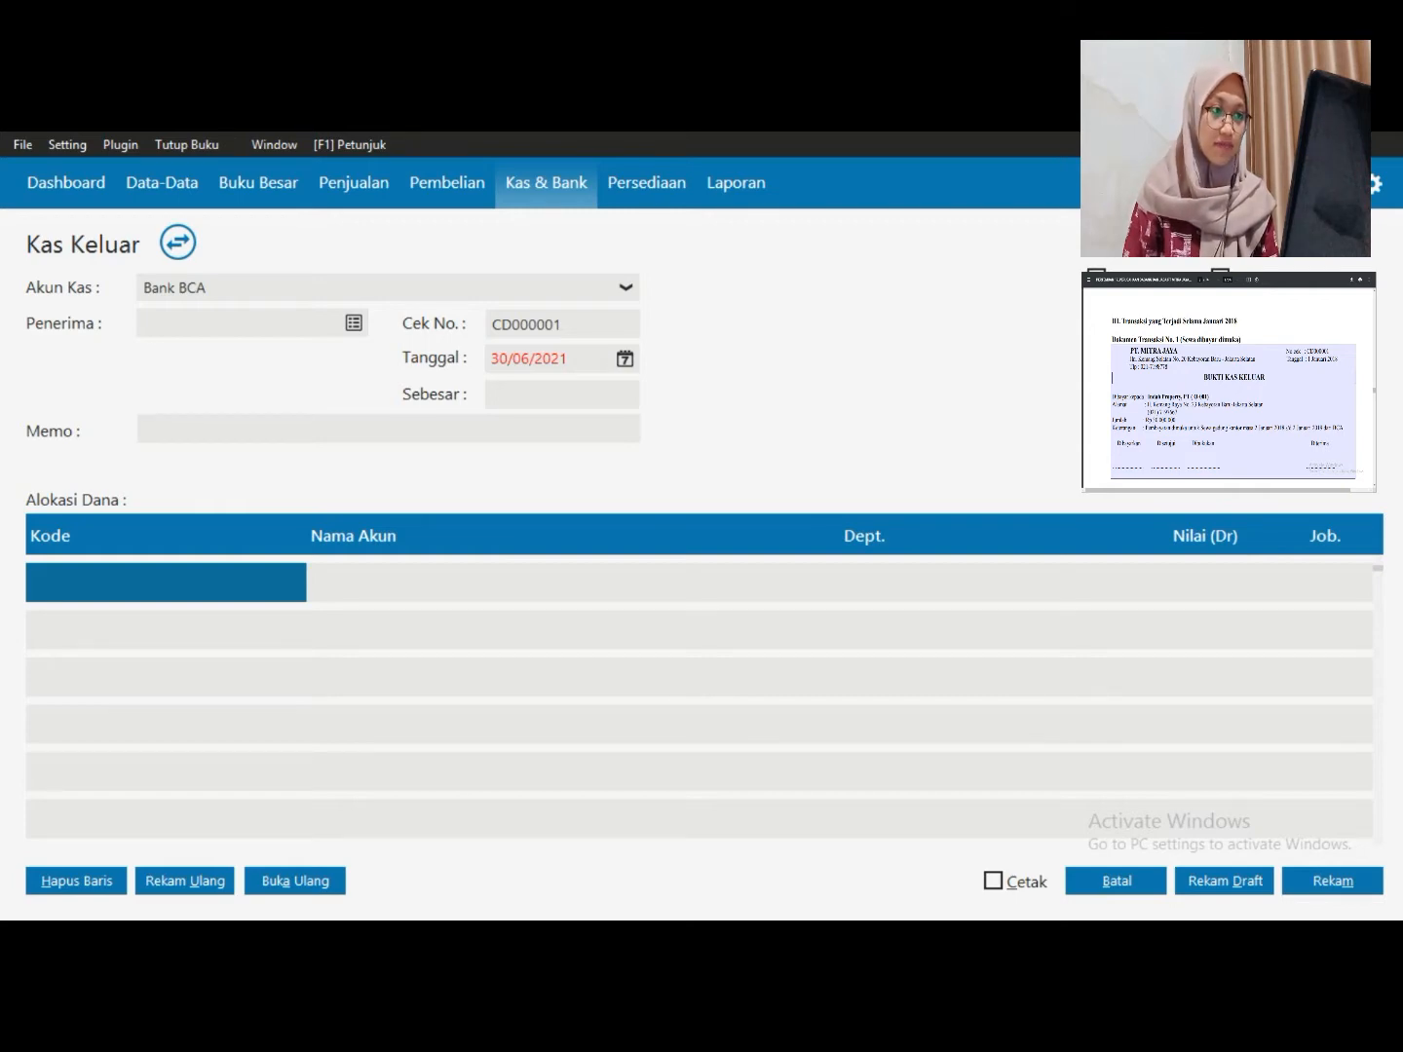
Check the recipient list for the payee and start a new name record from it
left_click(352, 323)
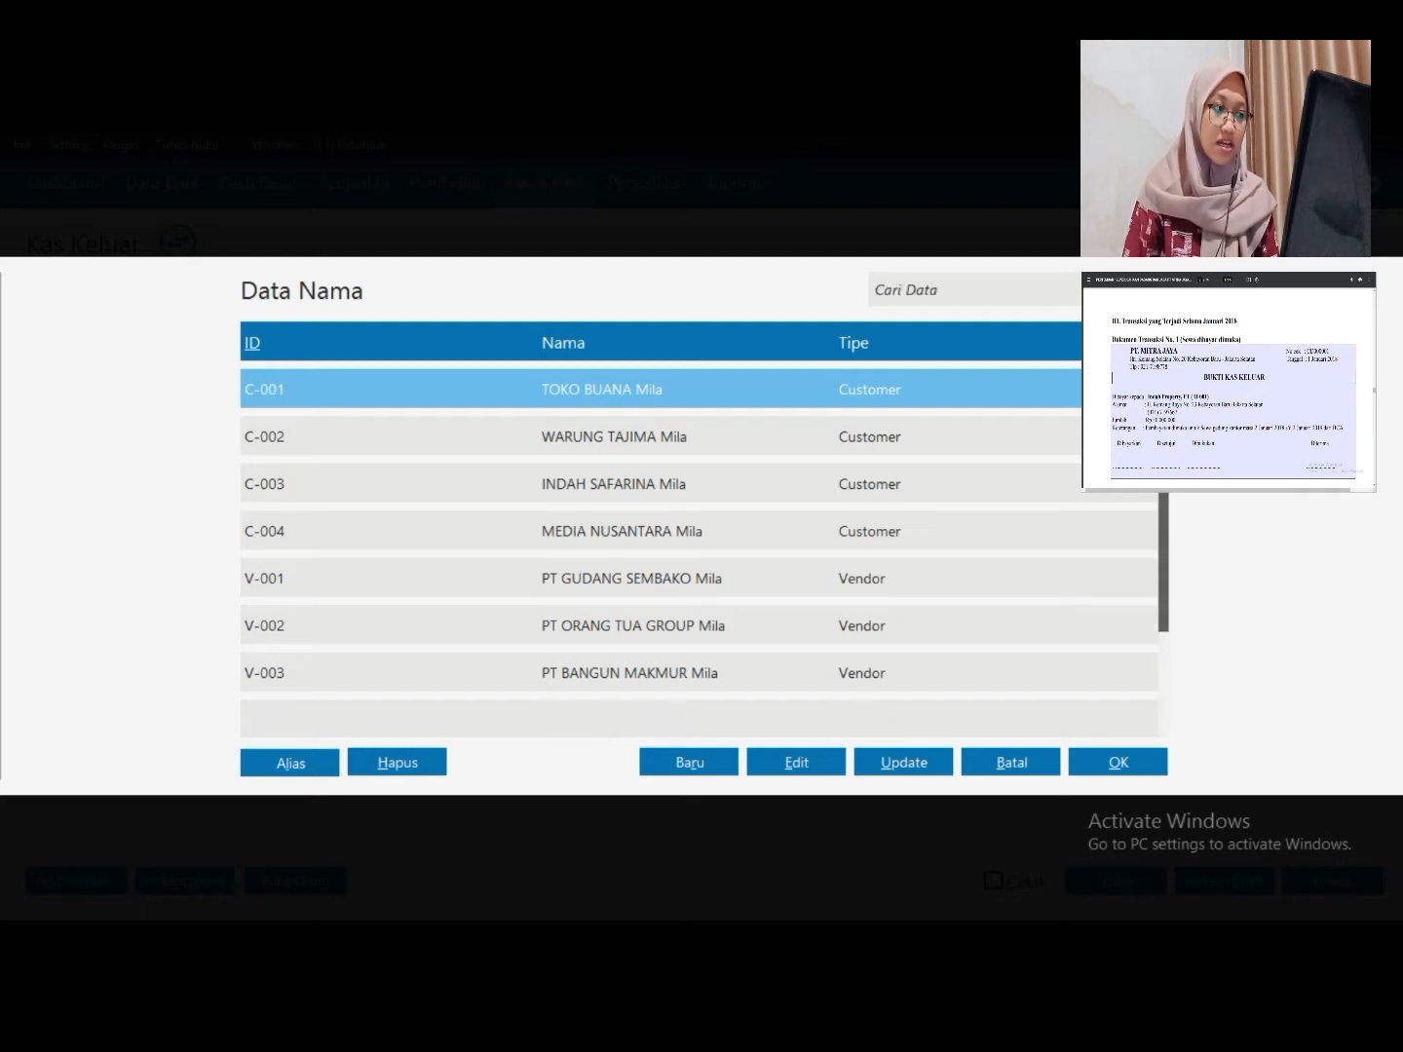
scroll(699, 531, "down", 1)
left_click_drag(1163, 560, 1163, 612)
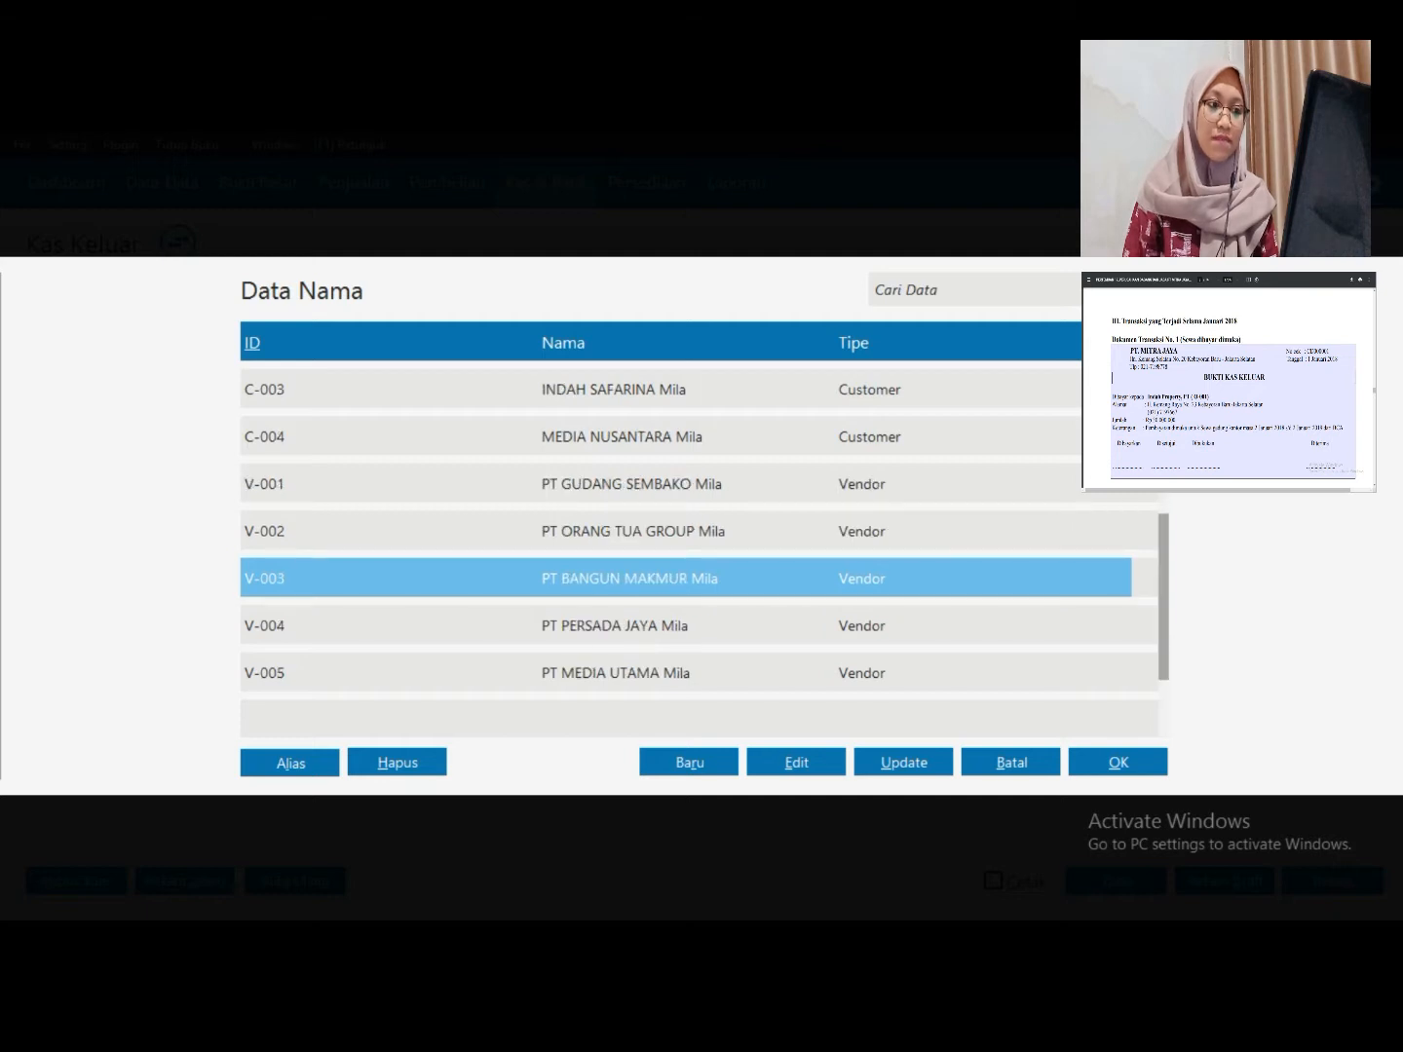
left_click_drag(1163, 521, 1163, 506)
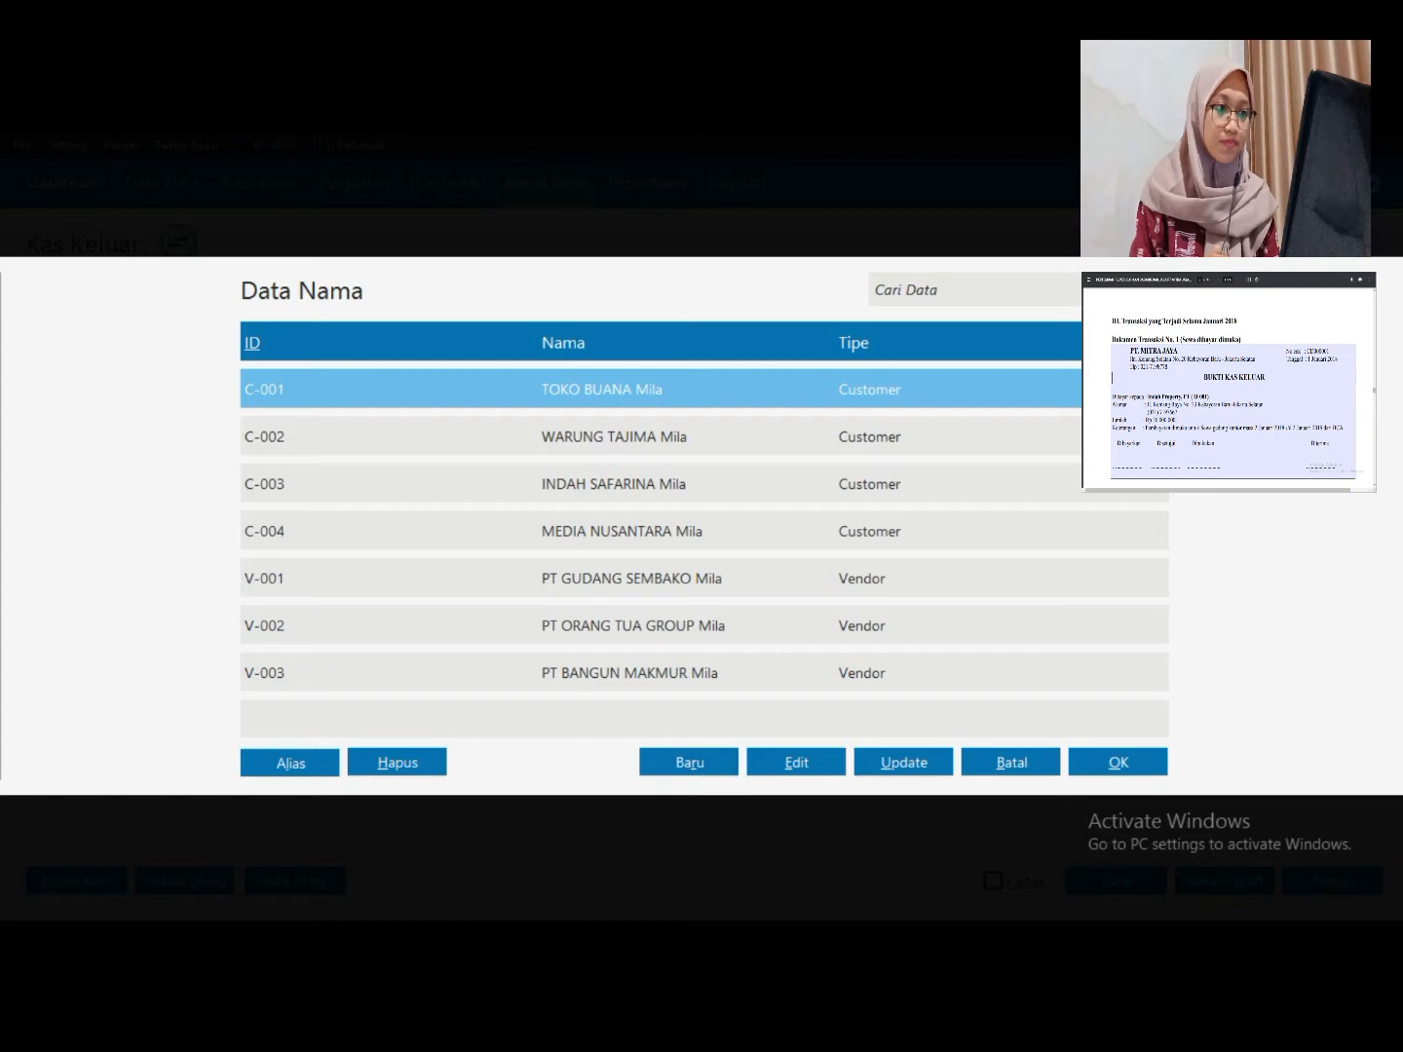
left_click(689, 762)
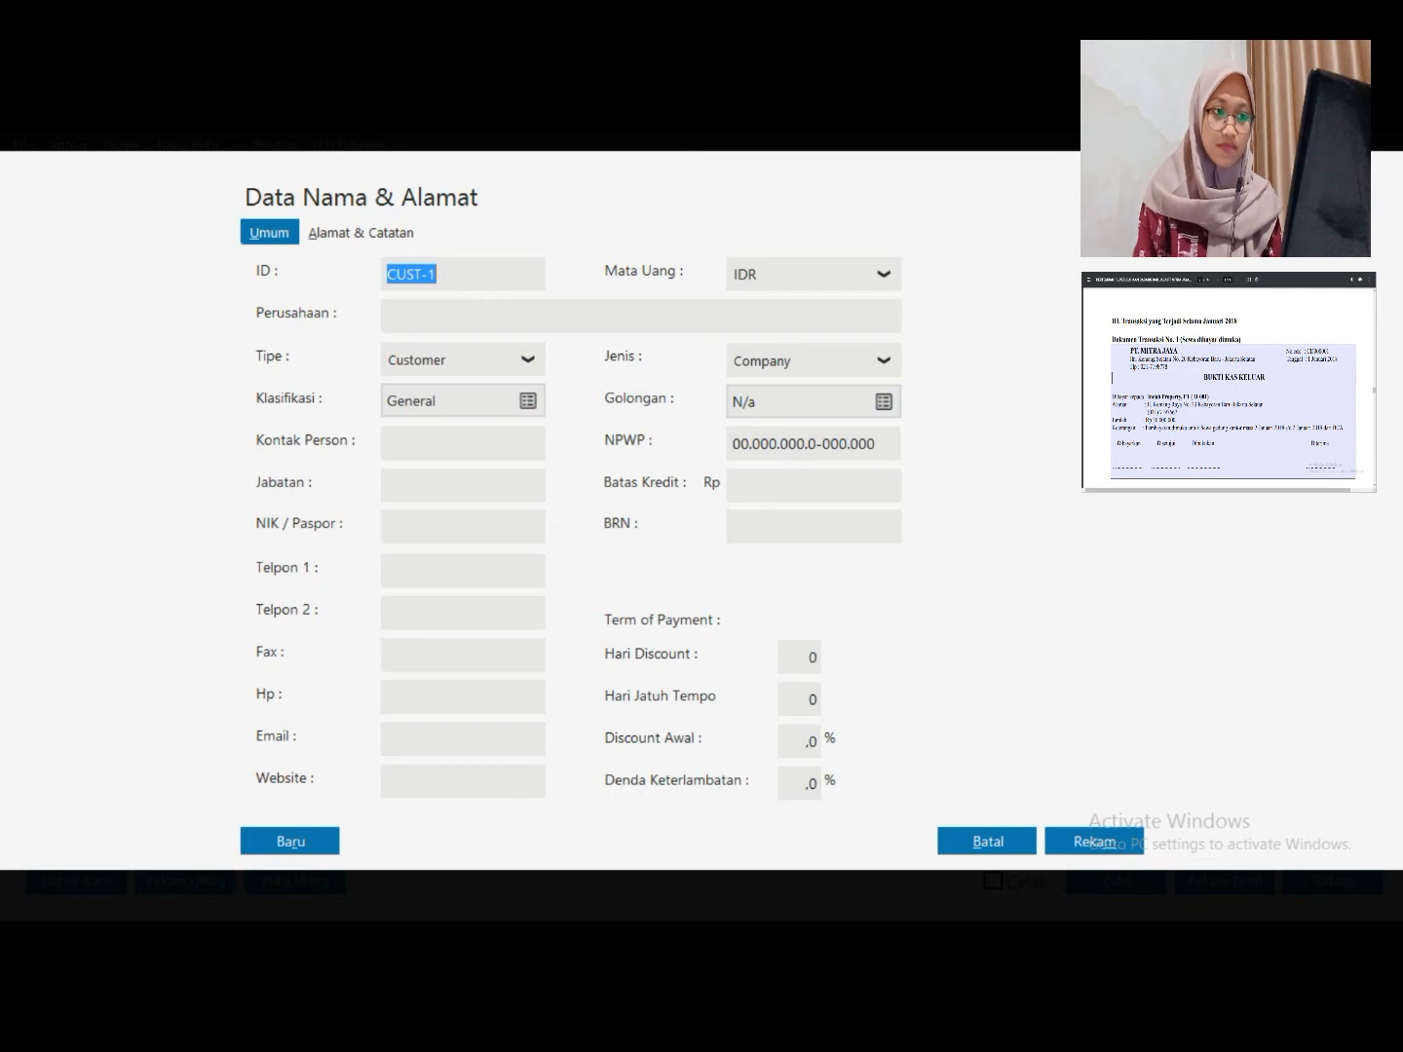
Set the new record's type to Others and its company name to PT Indah Property Mila
left_click(527, 359)
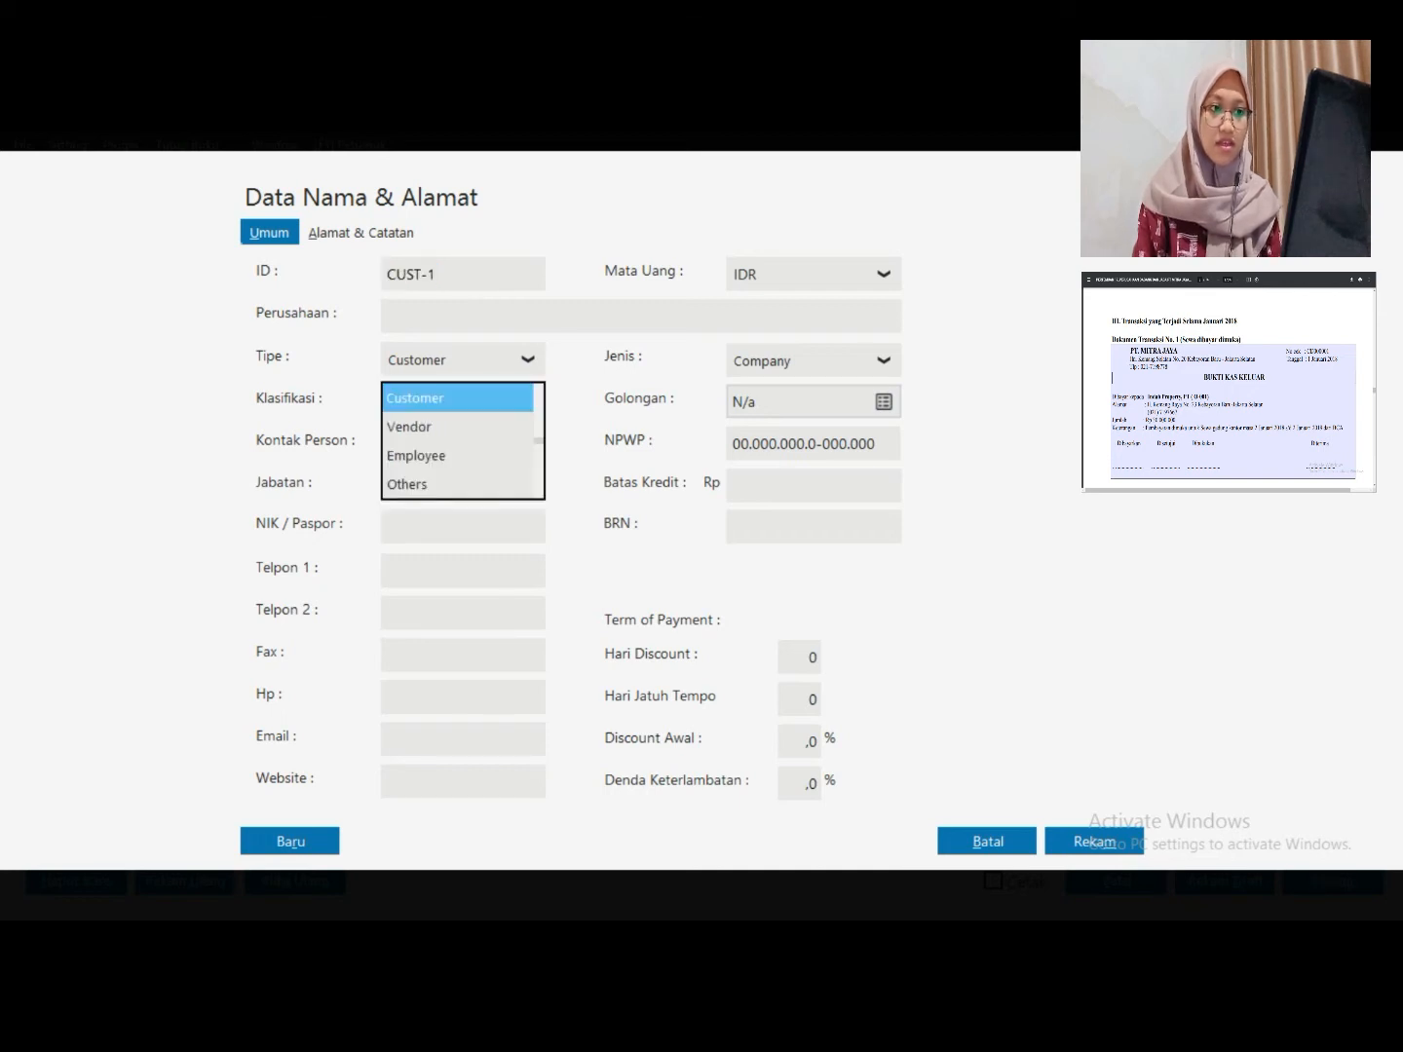
left_click(407, 484)
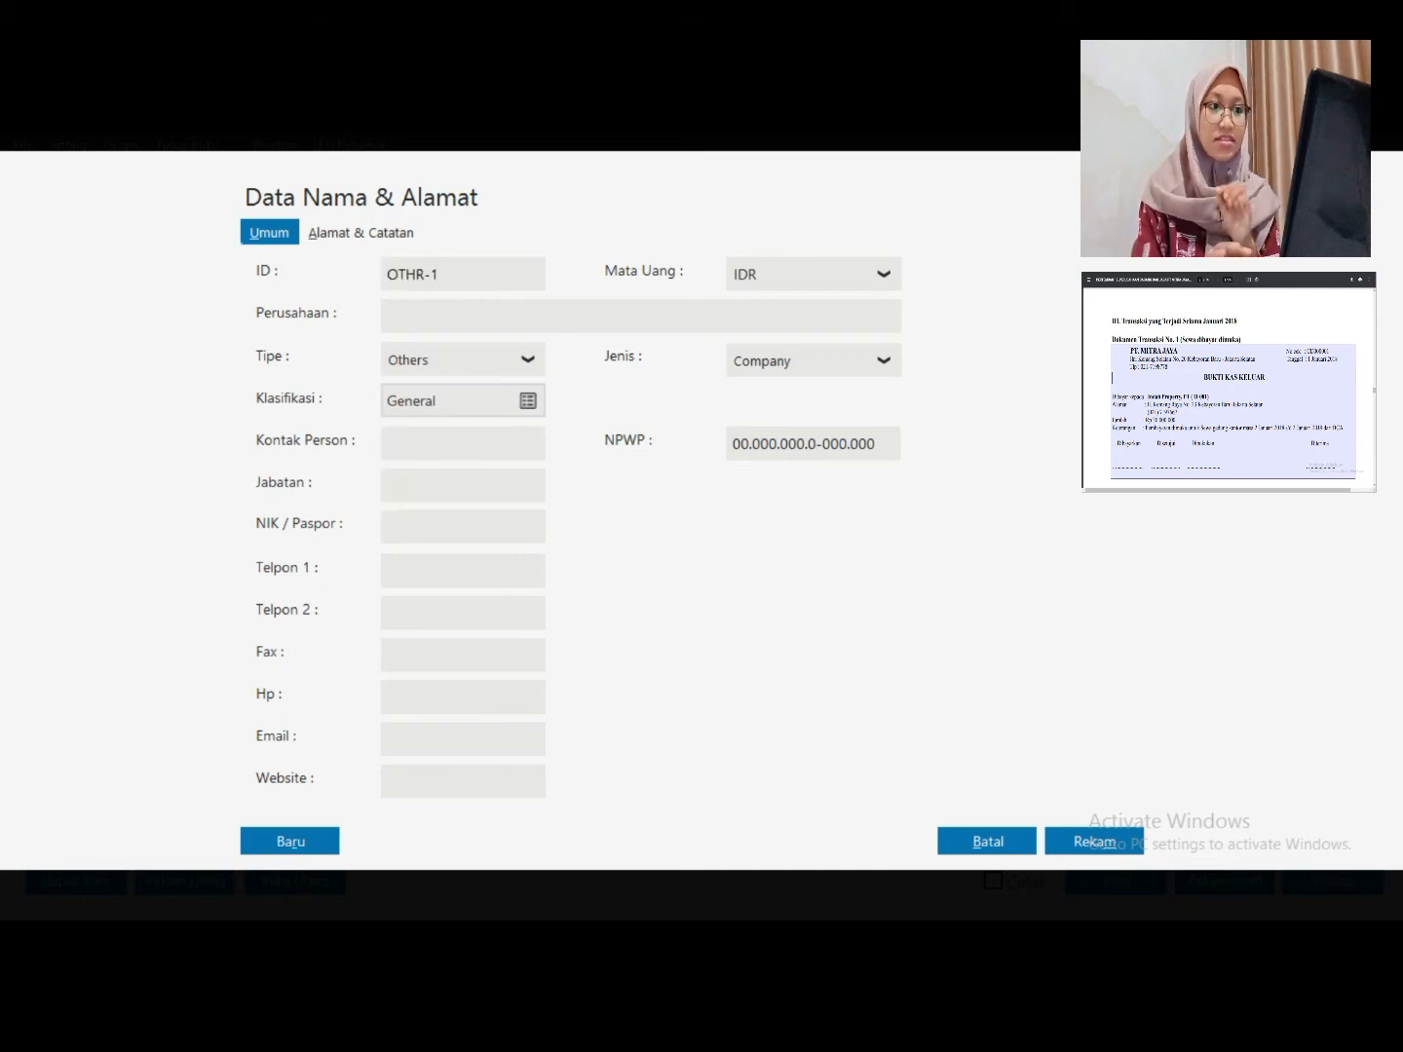
left_click(390, 315)
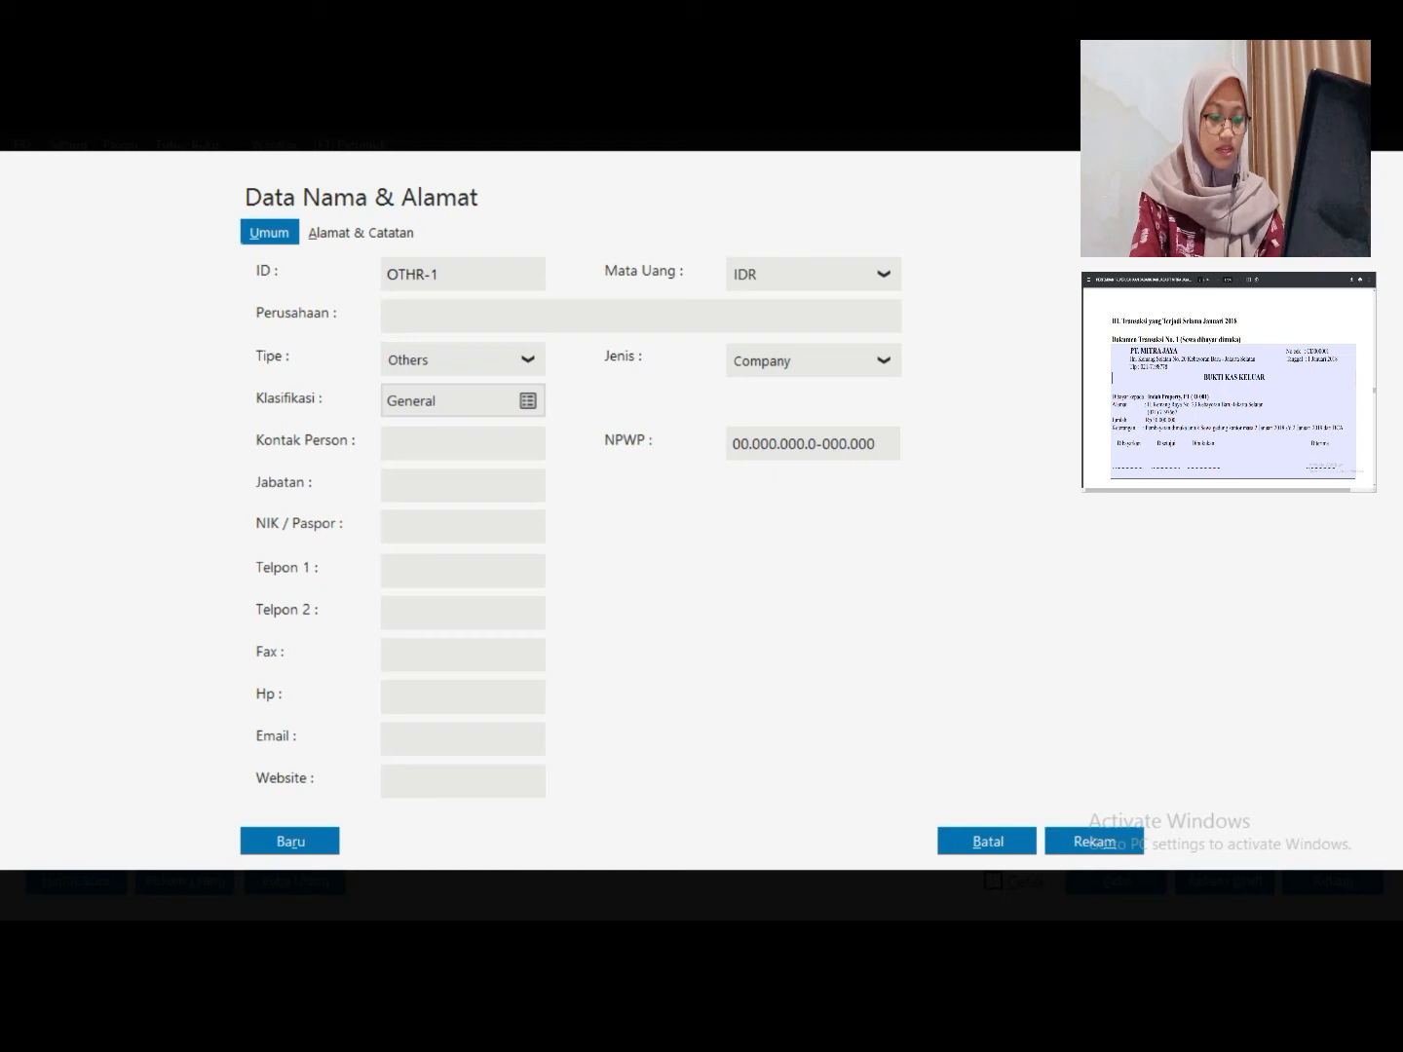
type("I")
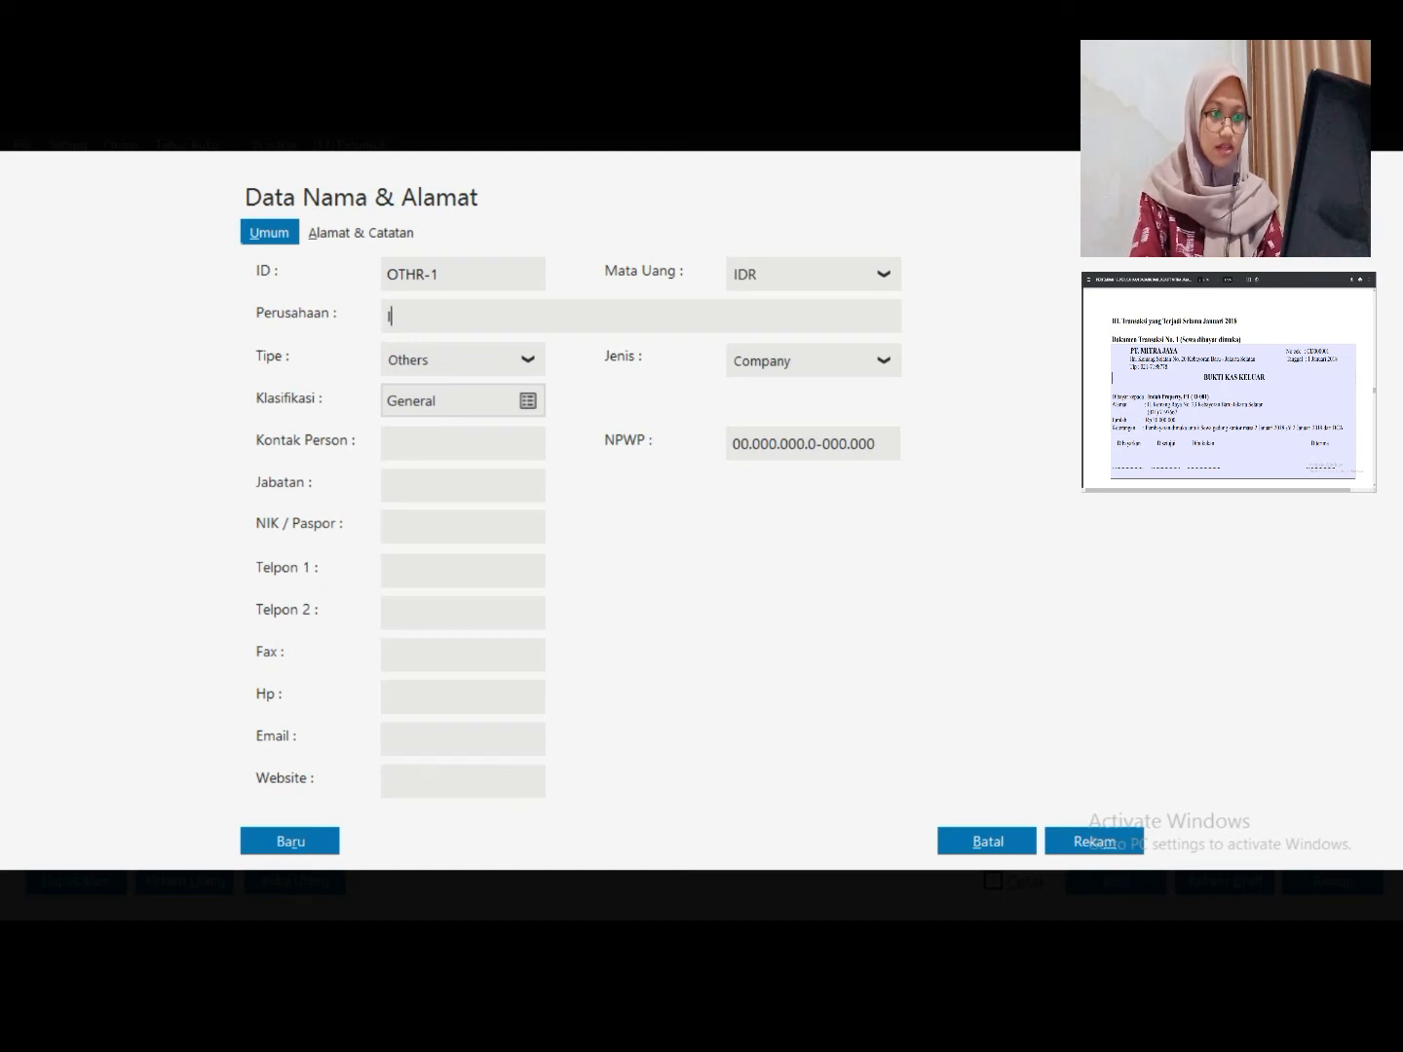
key("BackSpace")
type("PT Indah Property")
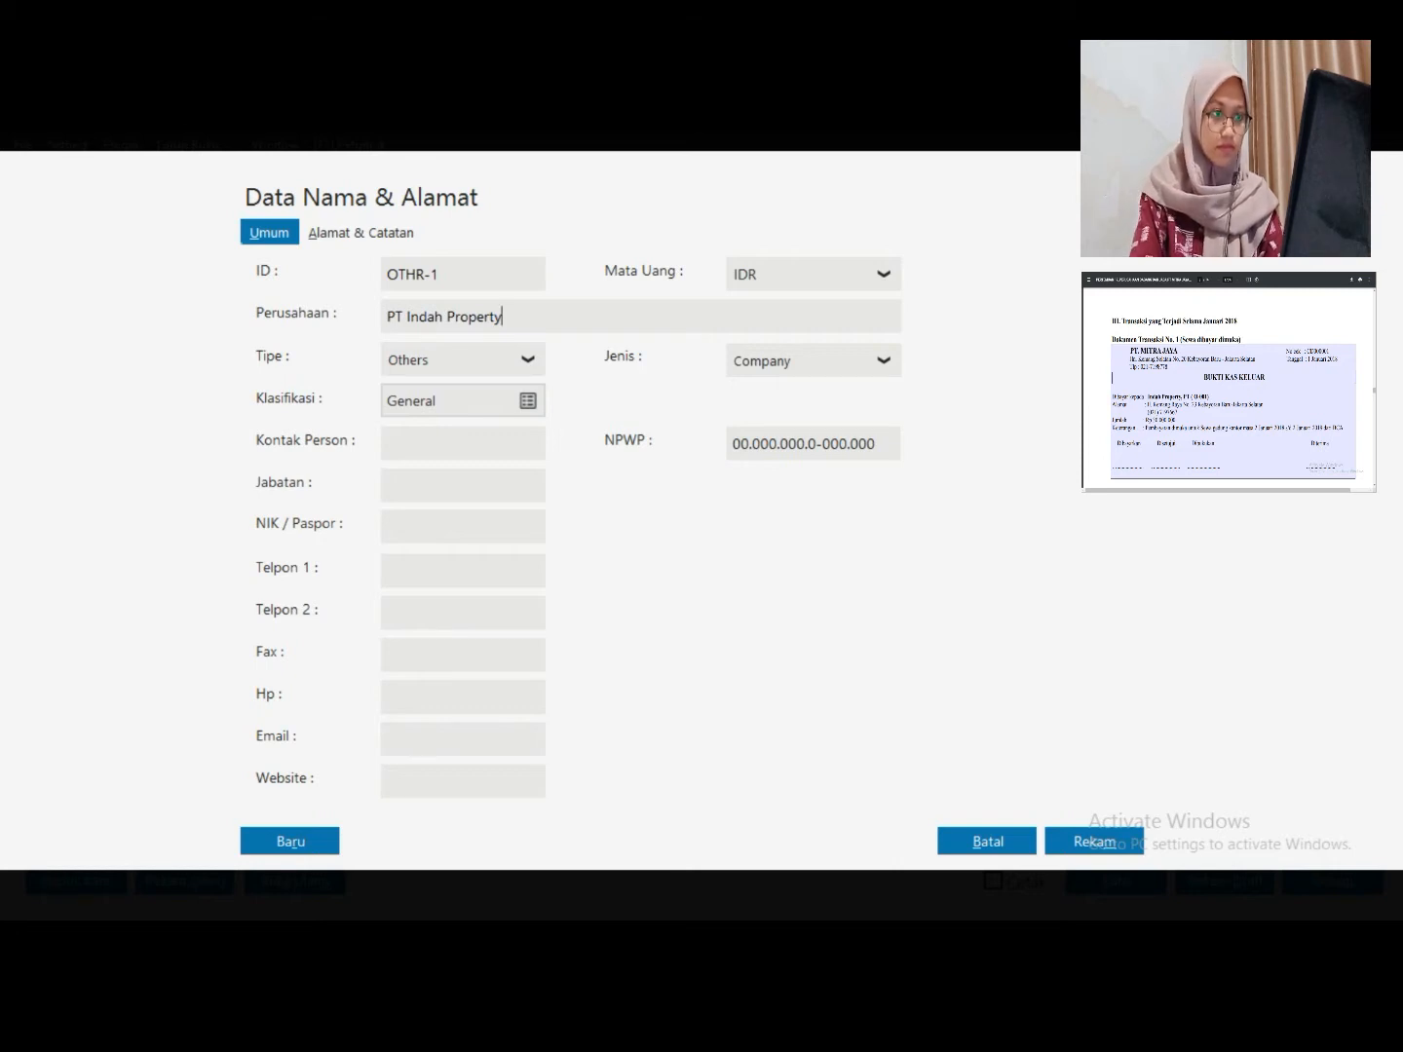
type(" Mila")
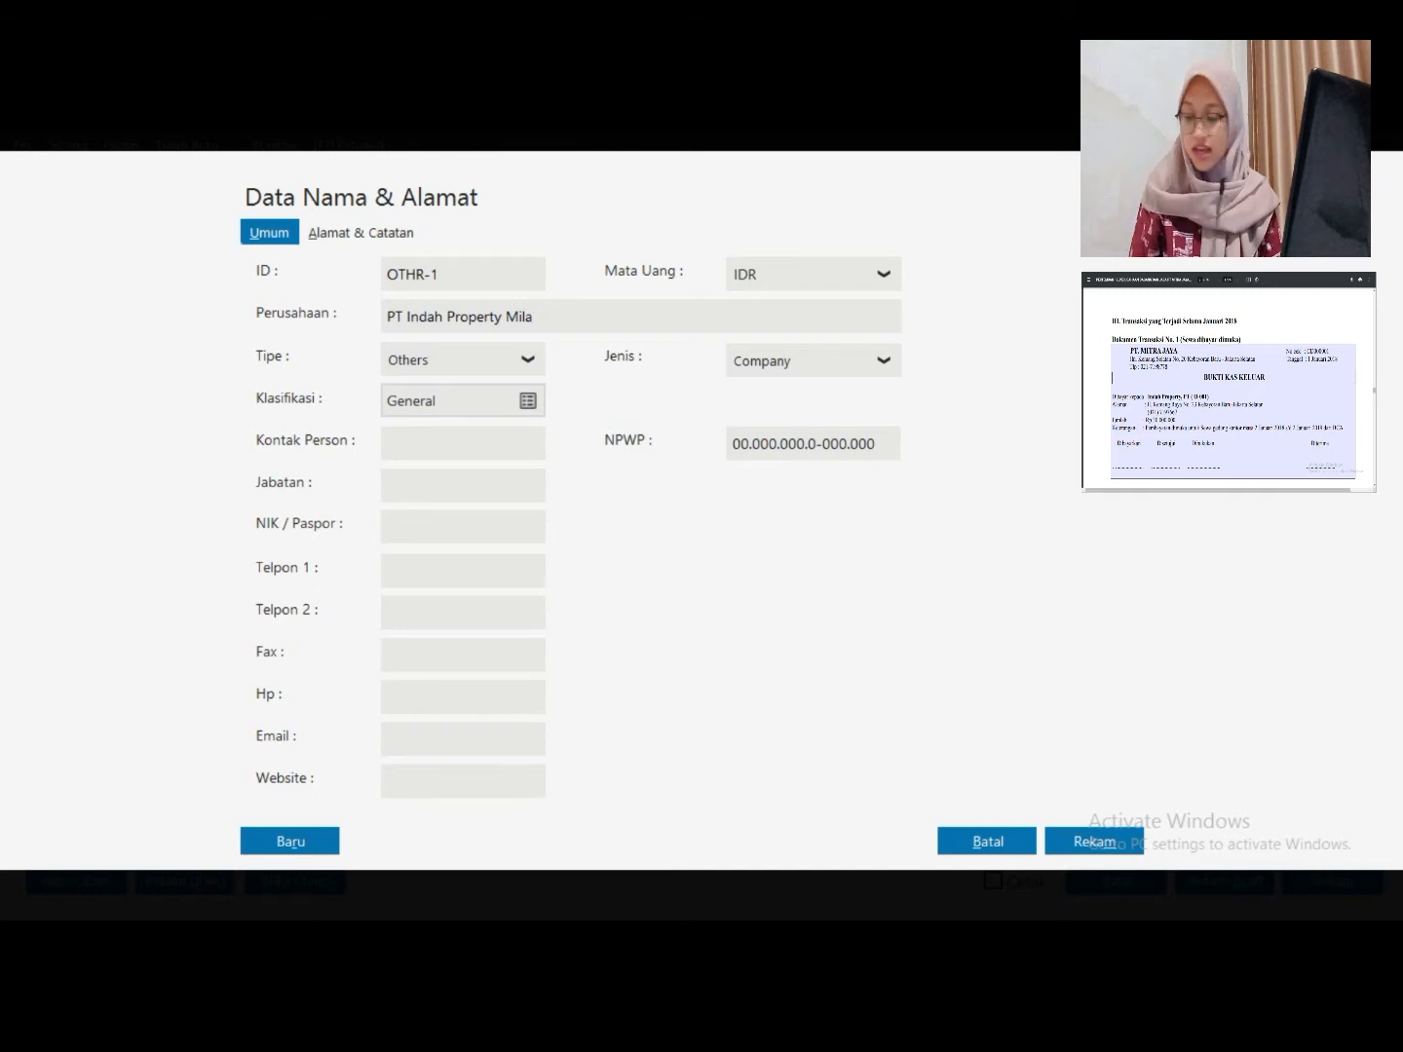
Fill in the company's two-line street address, city and country in its address details
key("alt+a")
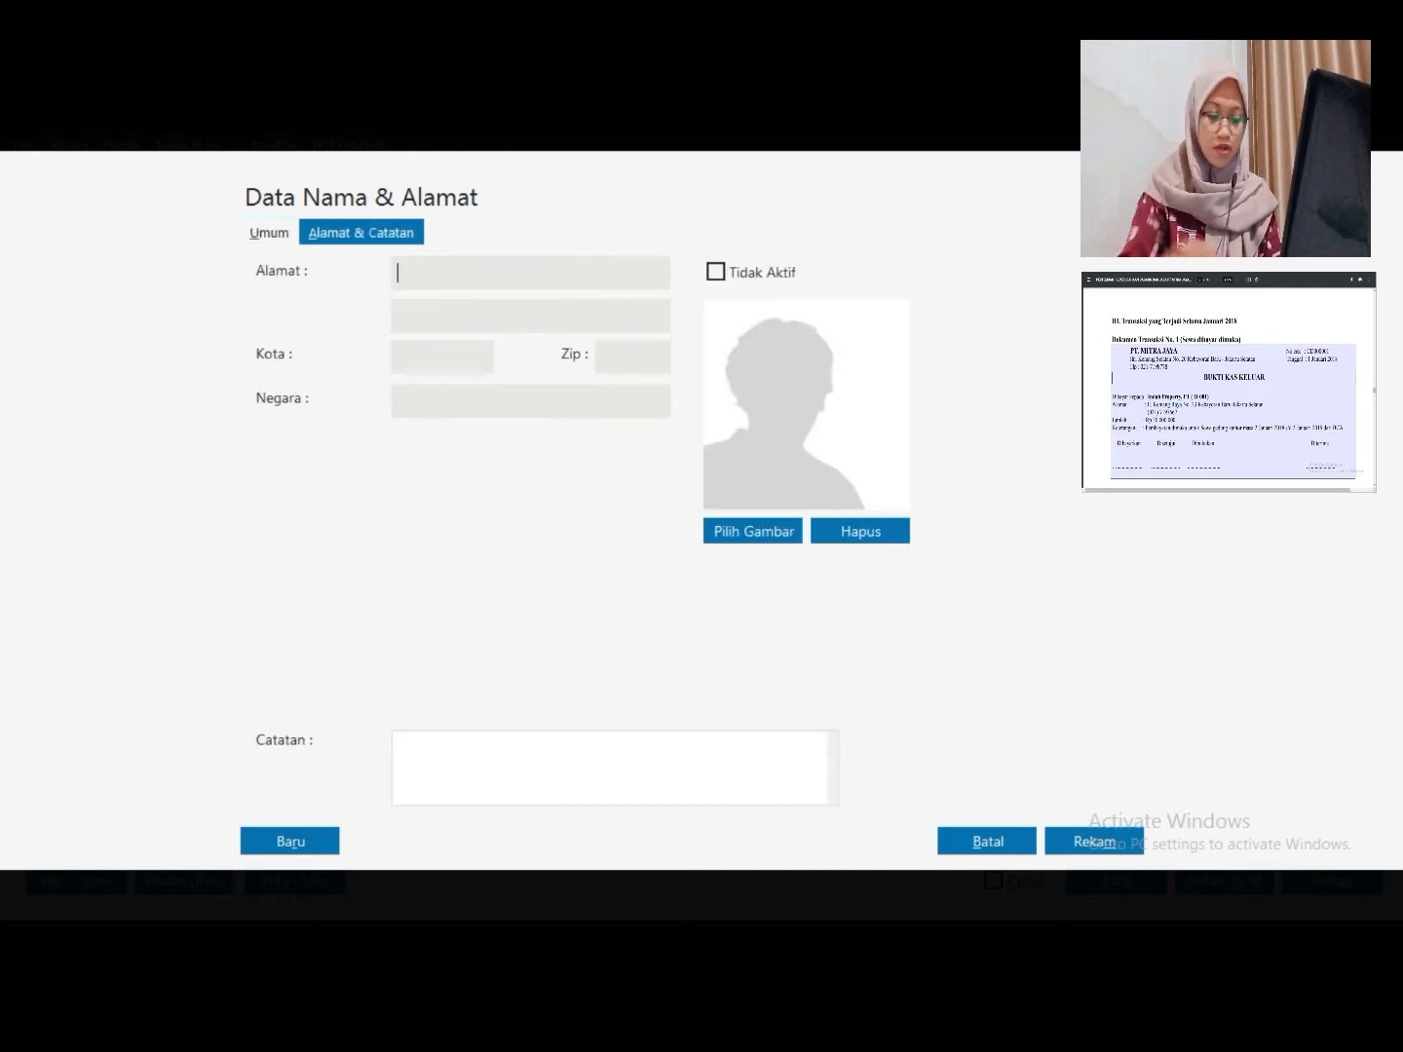
type("Jl. Kemang ")
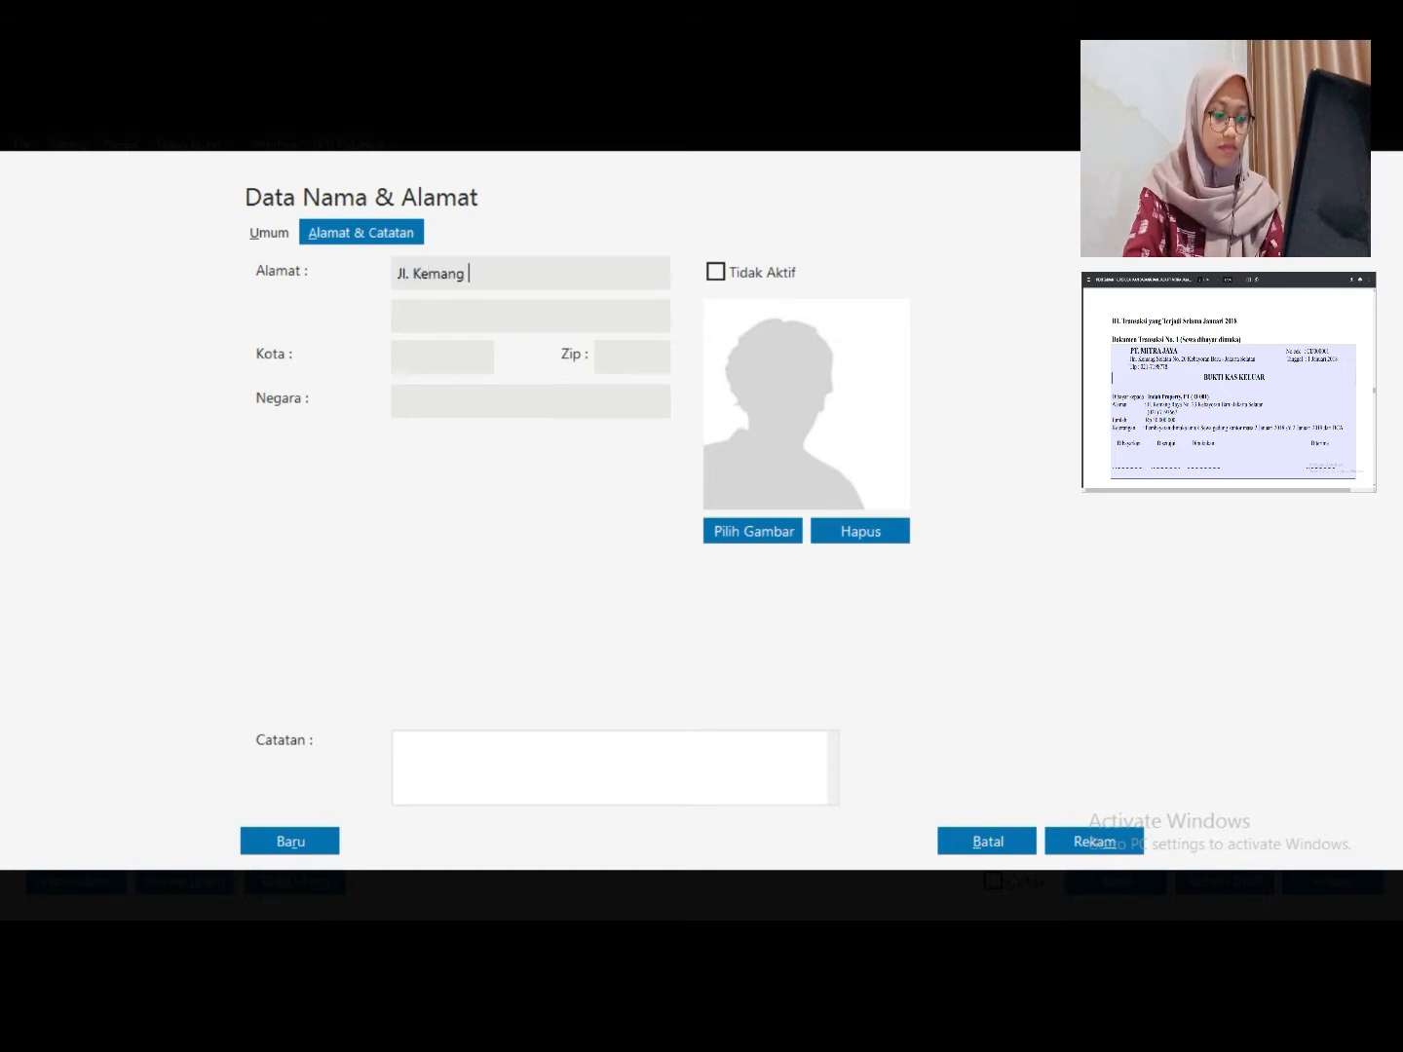
type("Raya No.")
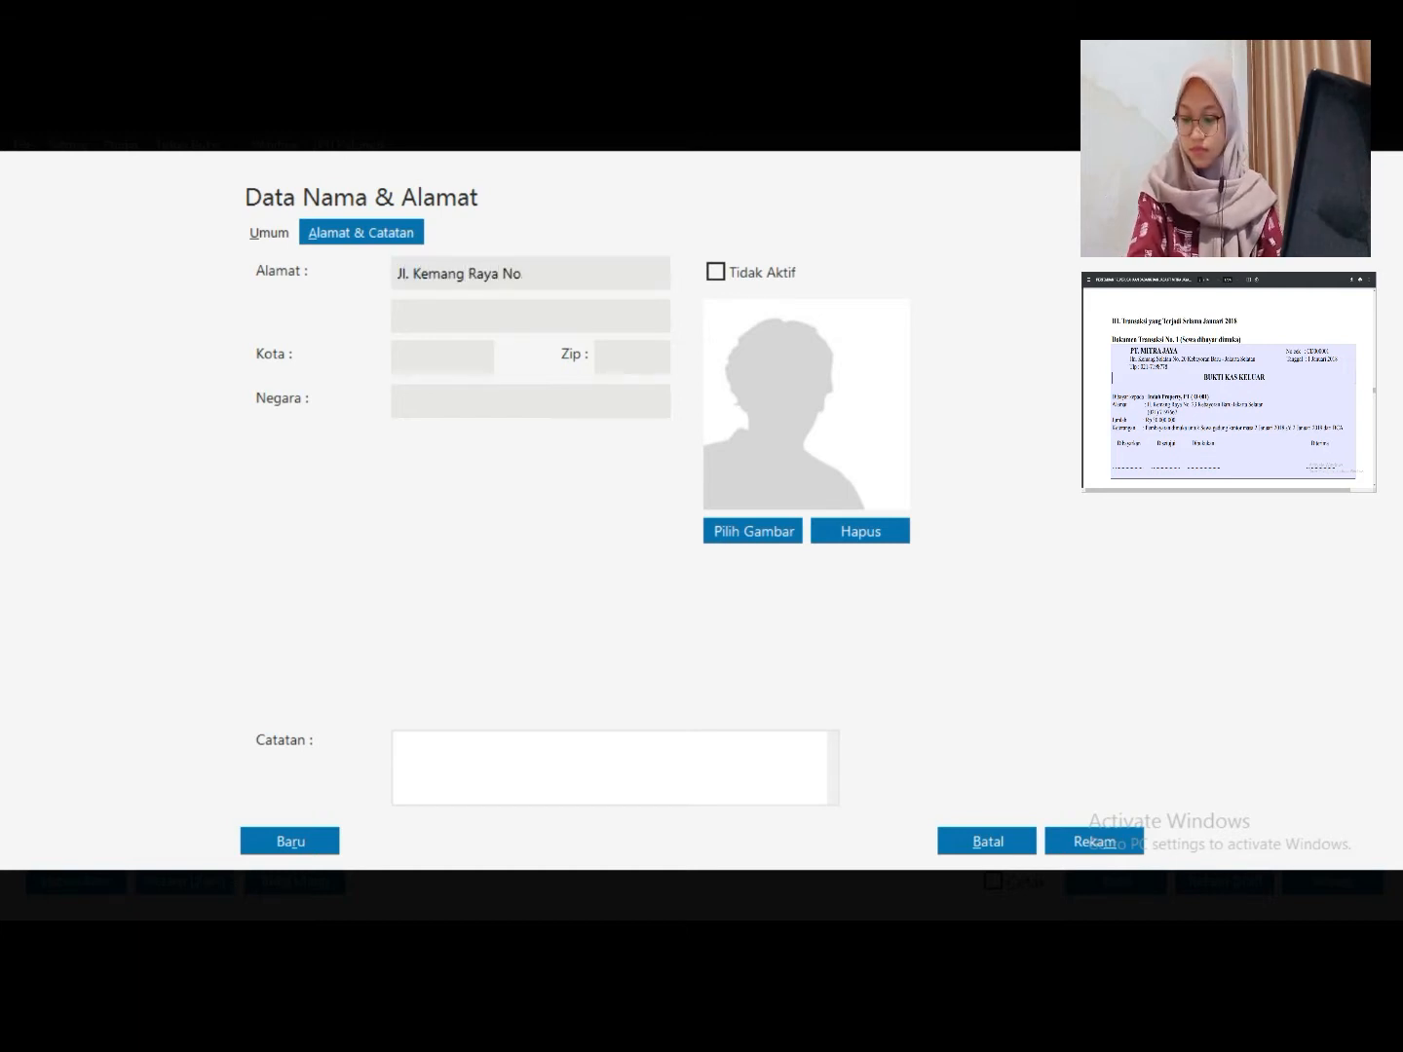
type(" 23")
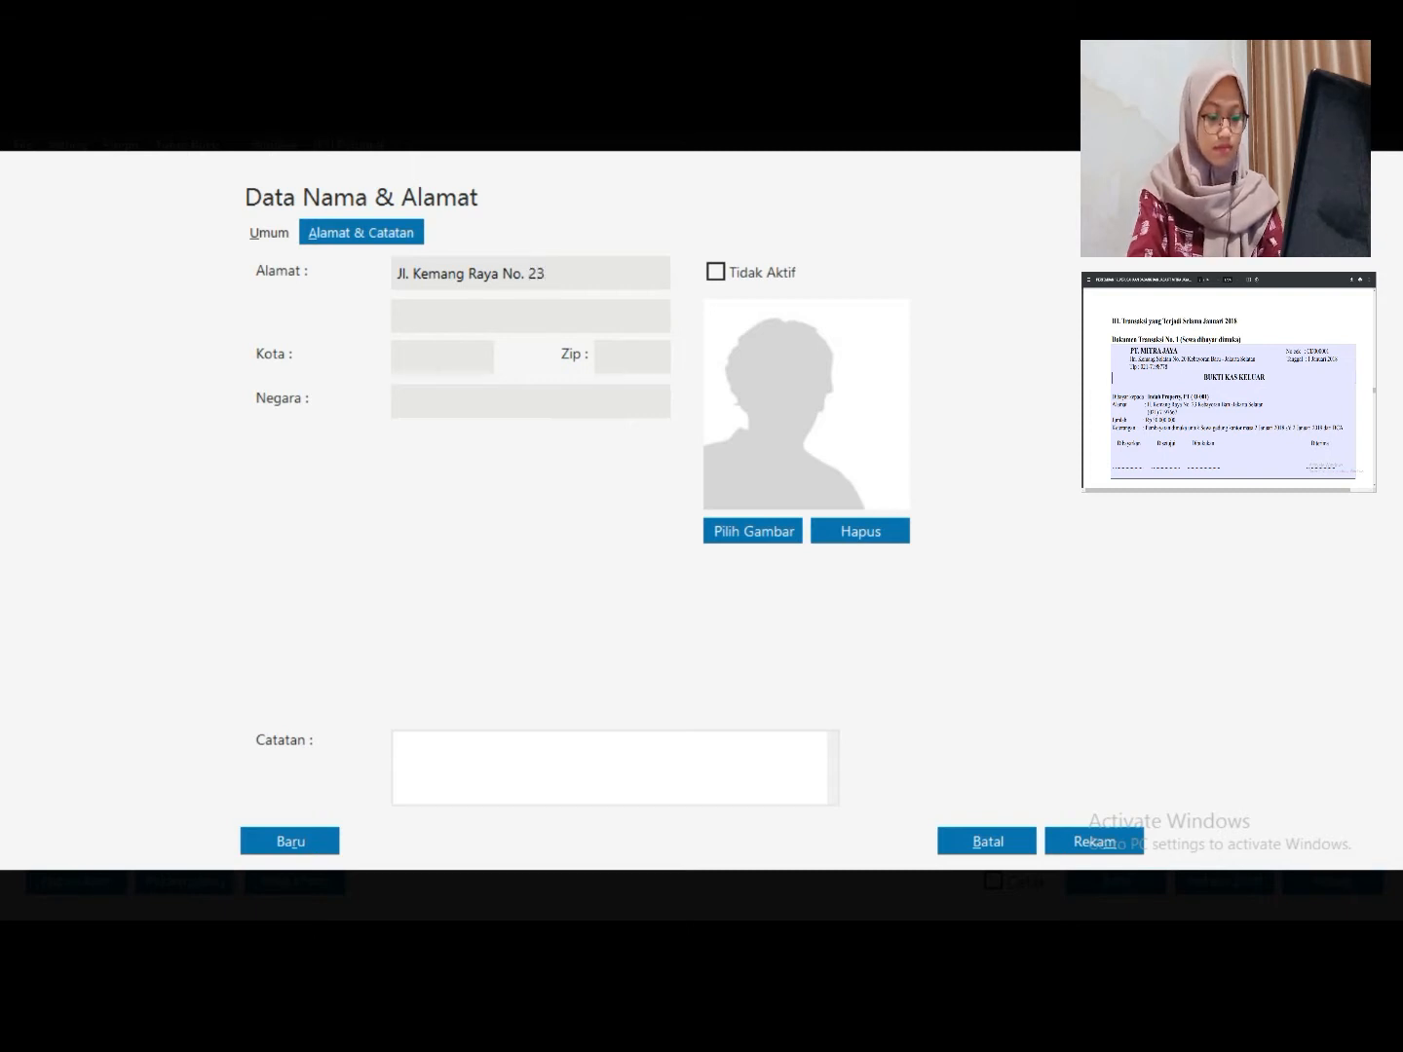
type(" Kebayoran Baru")
key("Tab")
type("Jakarta Selatan")
key("Tab")
type("Jakarta")
key("Tab")
key("Tab")
type("Indonesia")
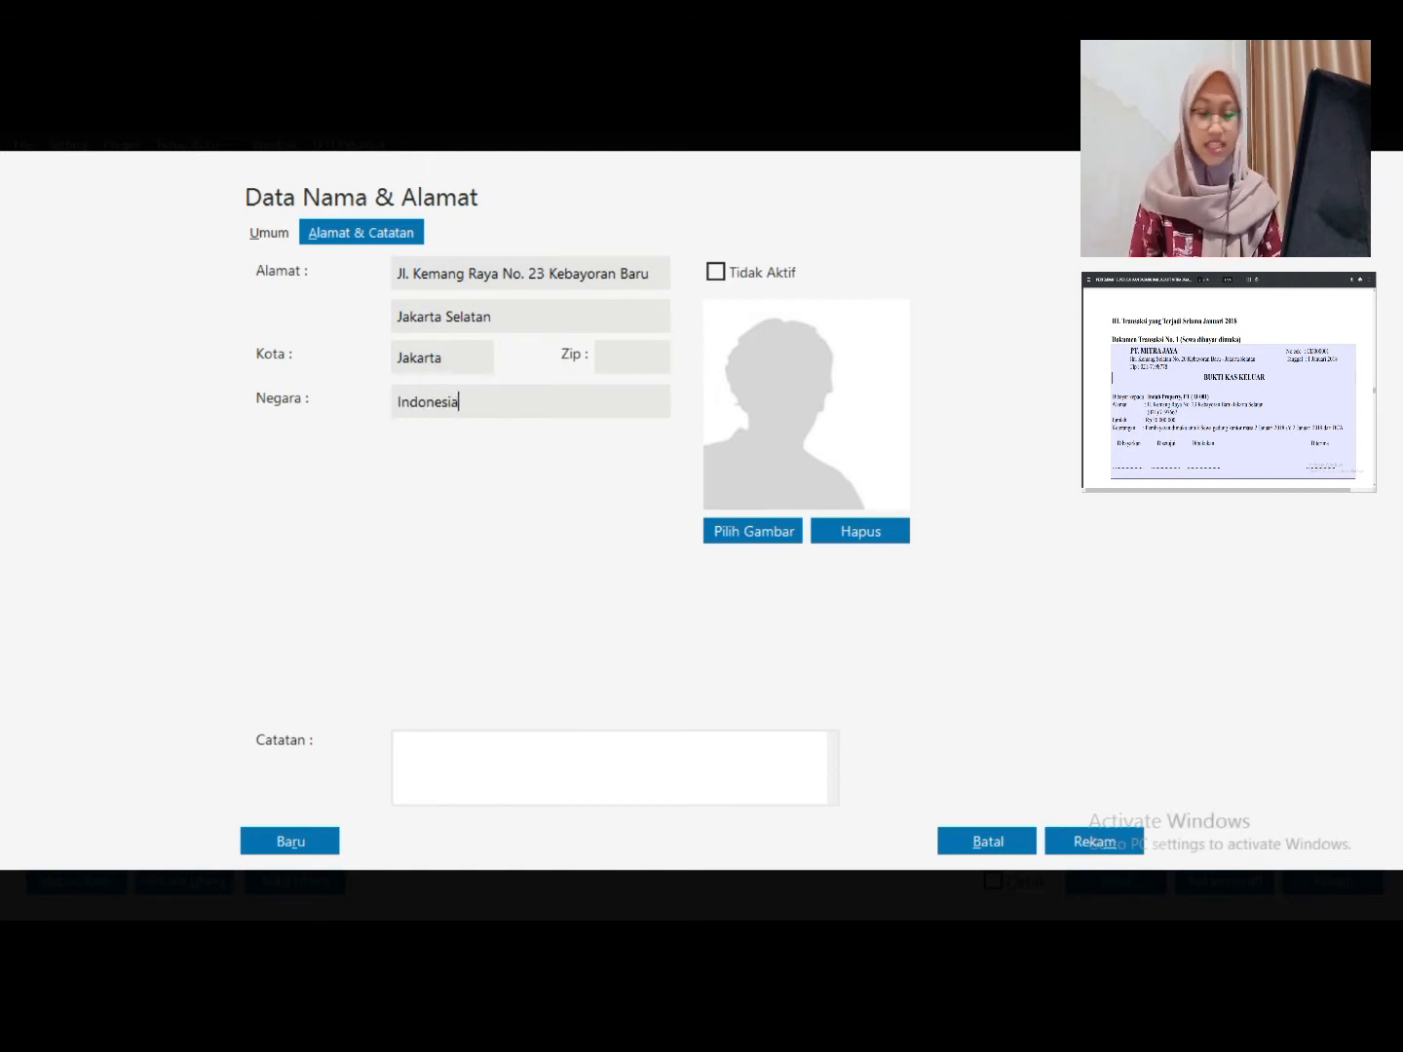
Save the new company record, accepting that the NPWP and NIK are left incomplete
key("alt+u")
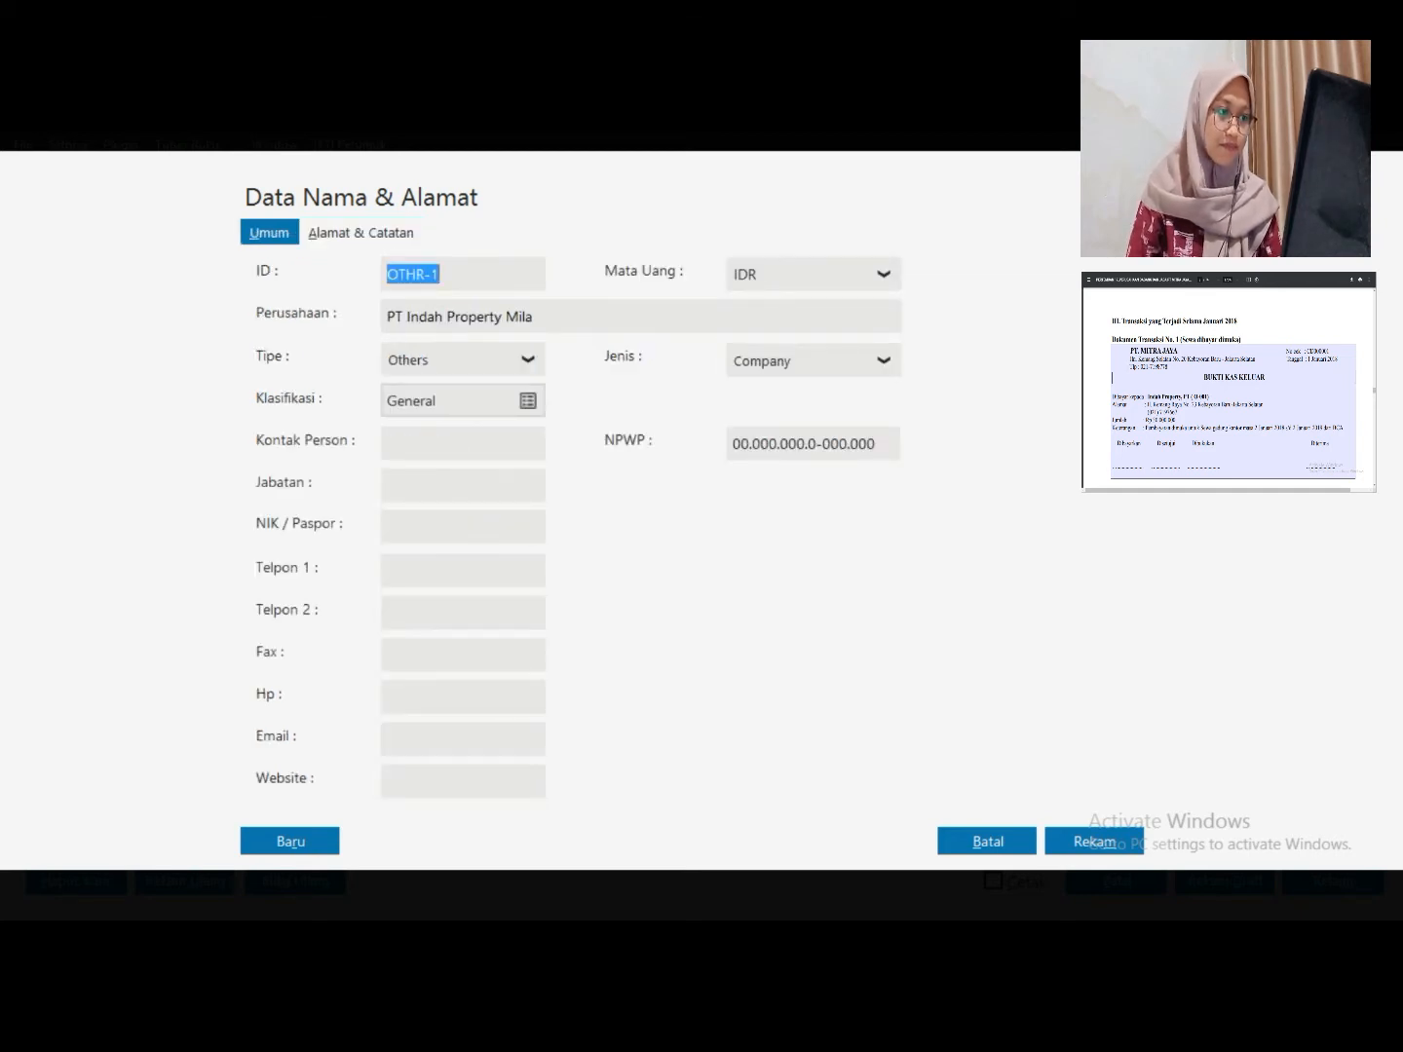
key("alt+k")
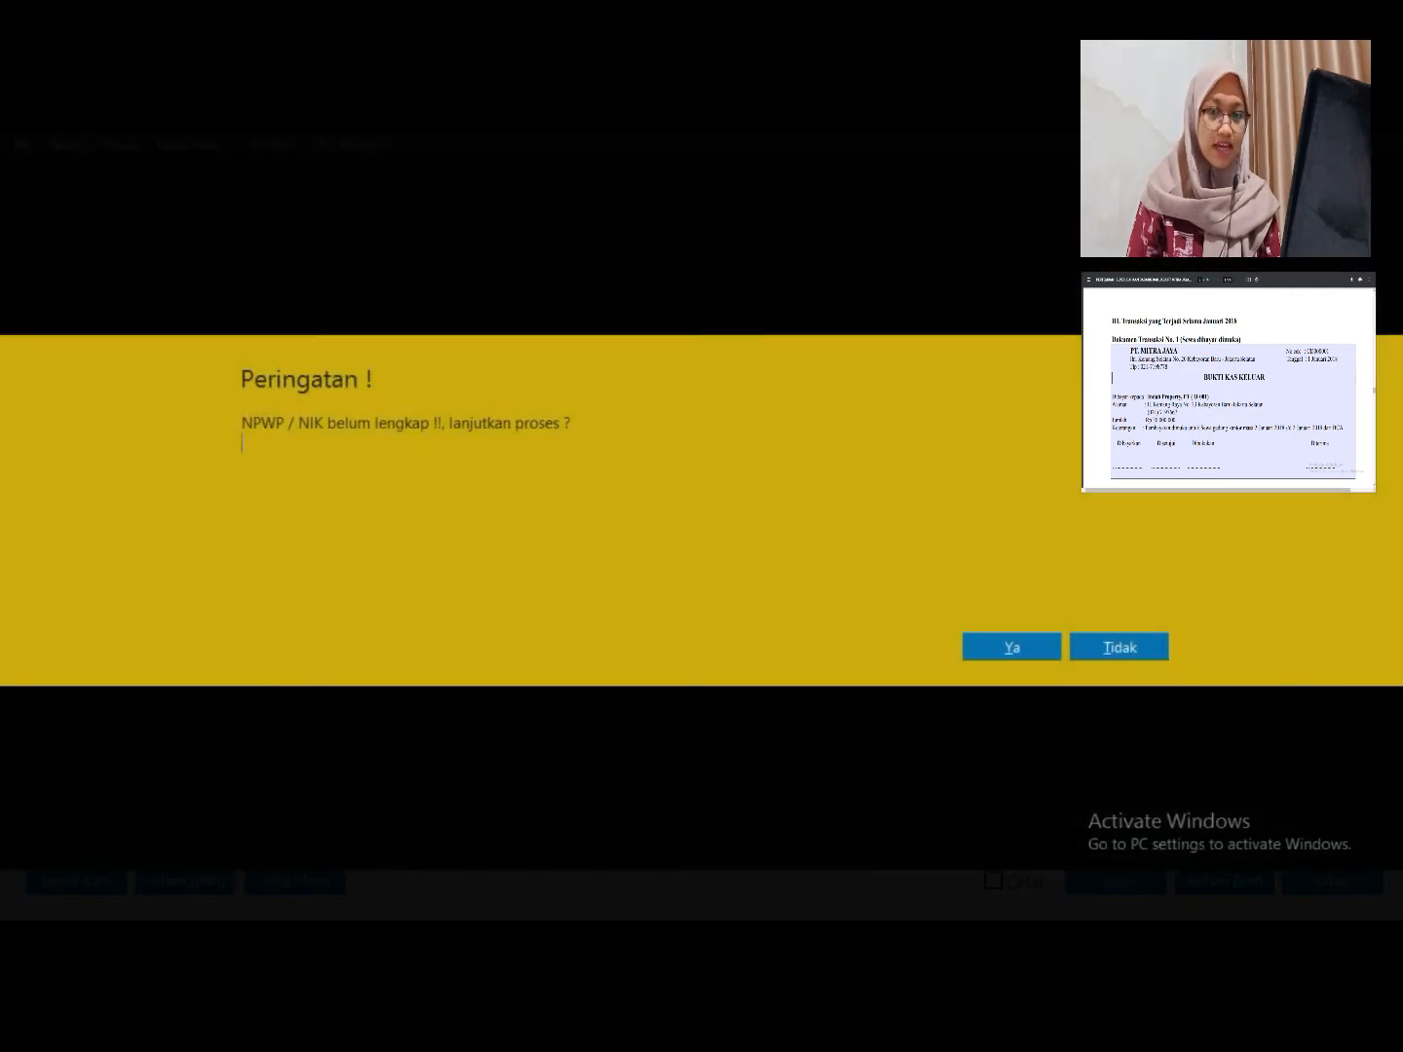
key("alt+y")
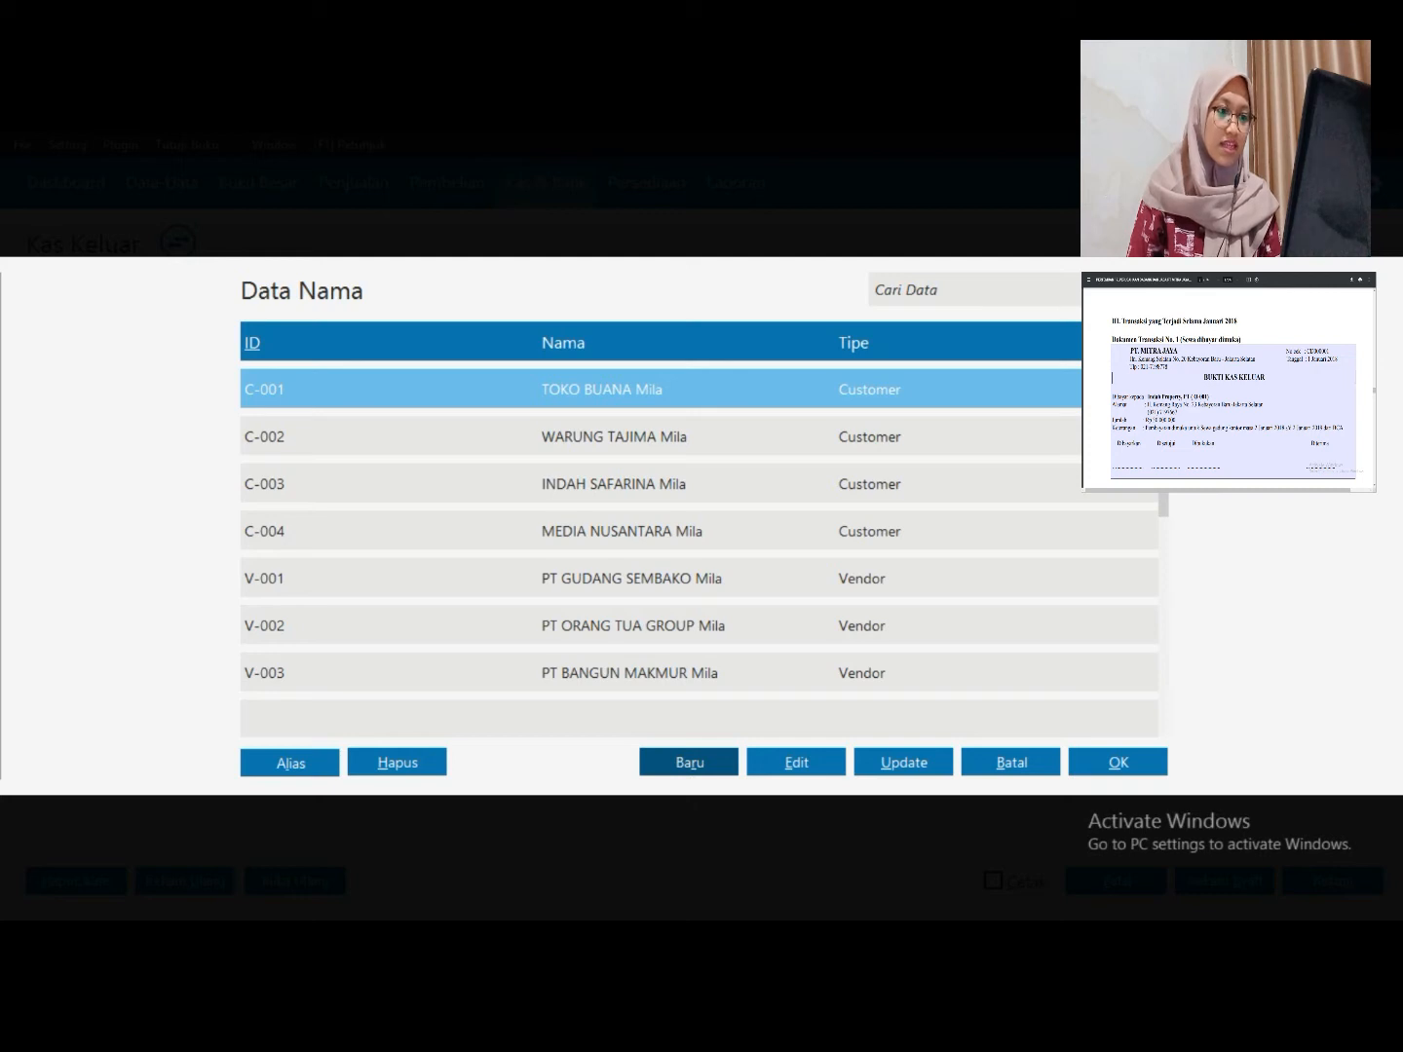
Select PT Indah Property Mila as the recipient and set the transaction date to 01/01/2018
left_click_drag(1163, 419, 1163, 608)
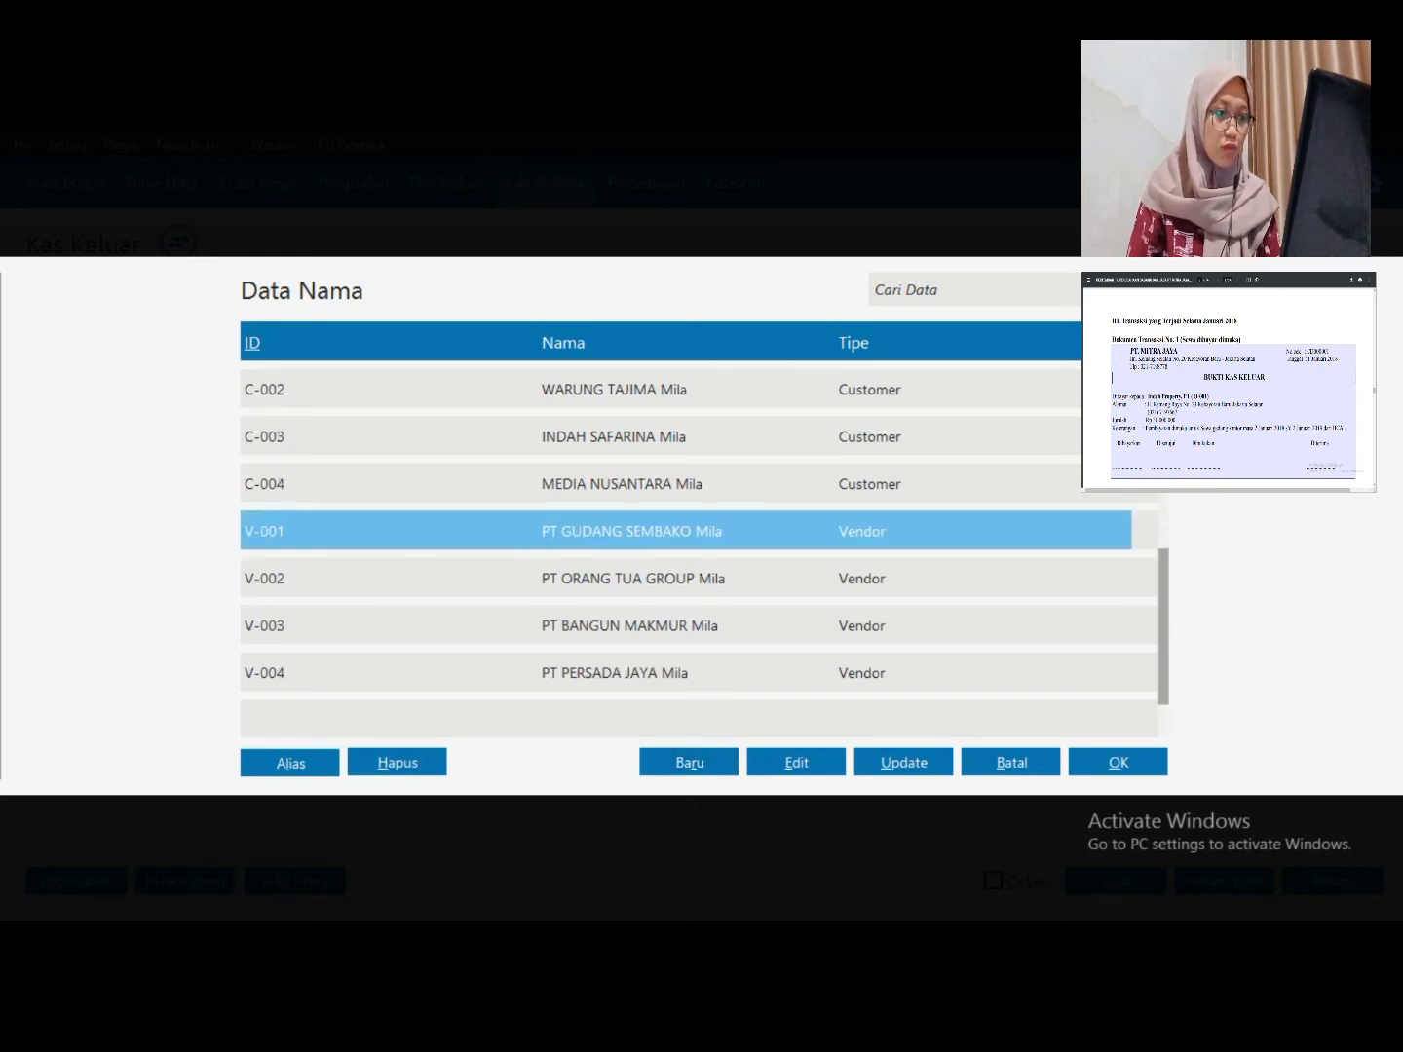
left_click(613, 673)
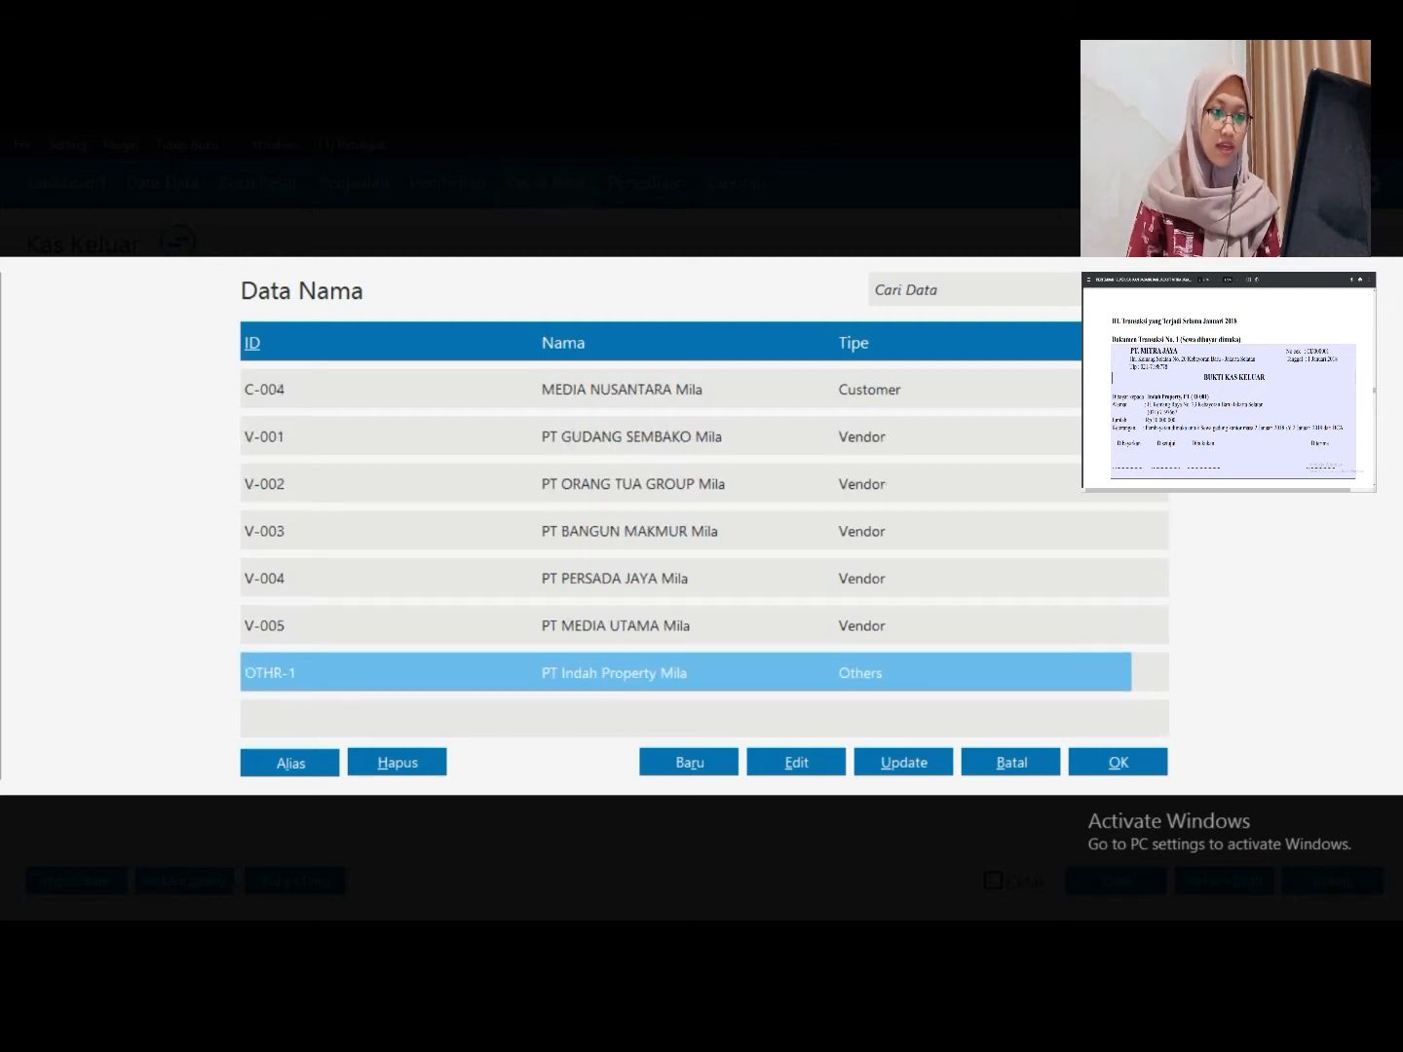
left_click(1118, 761)
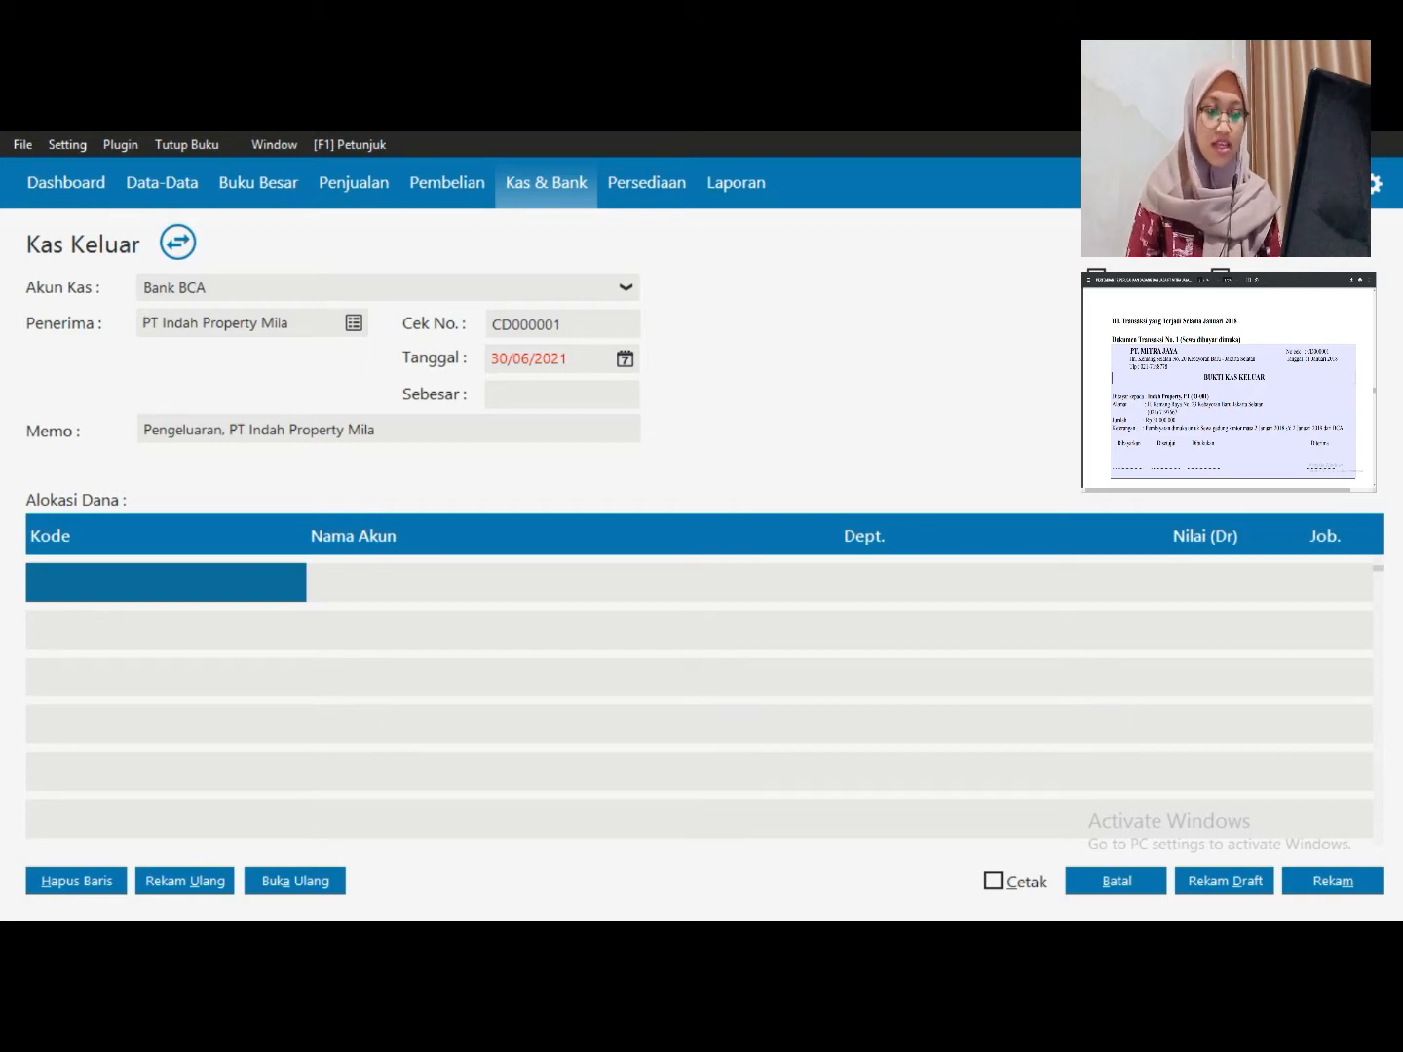
key("Tab")
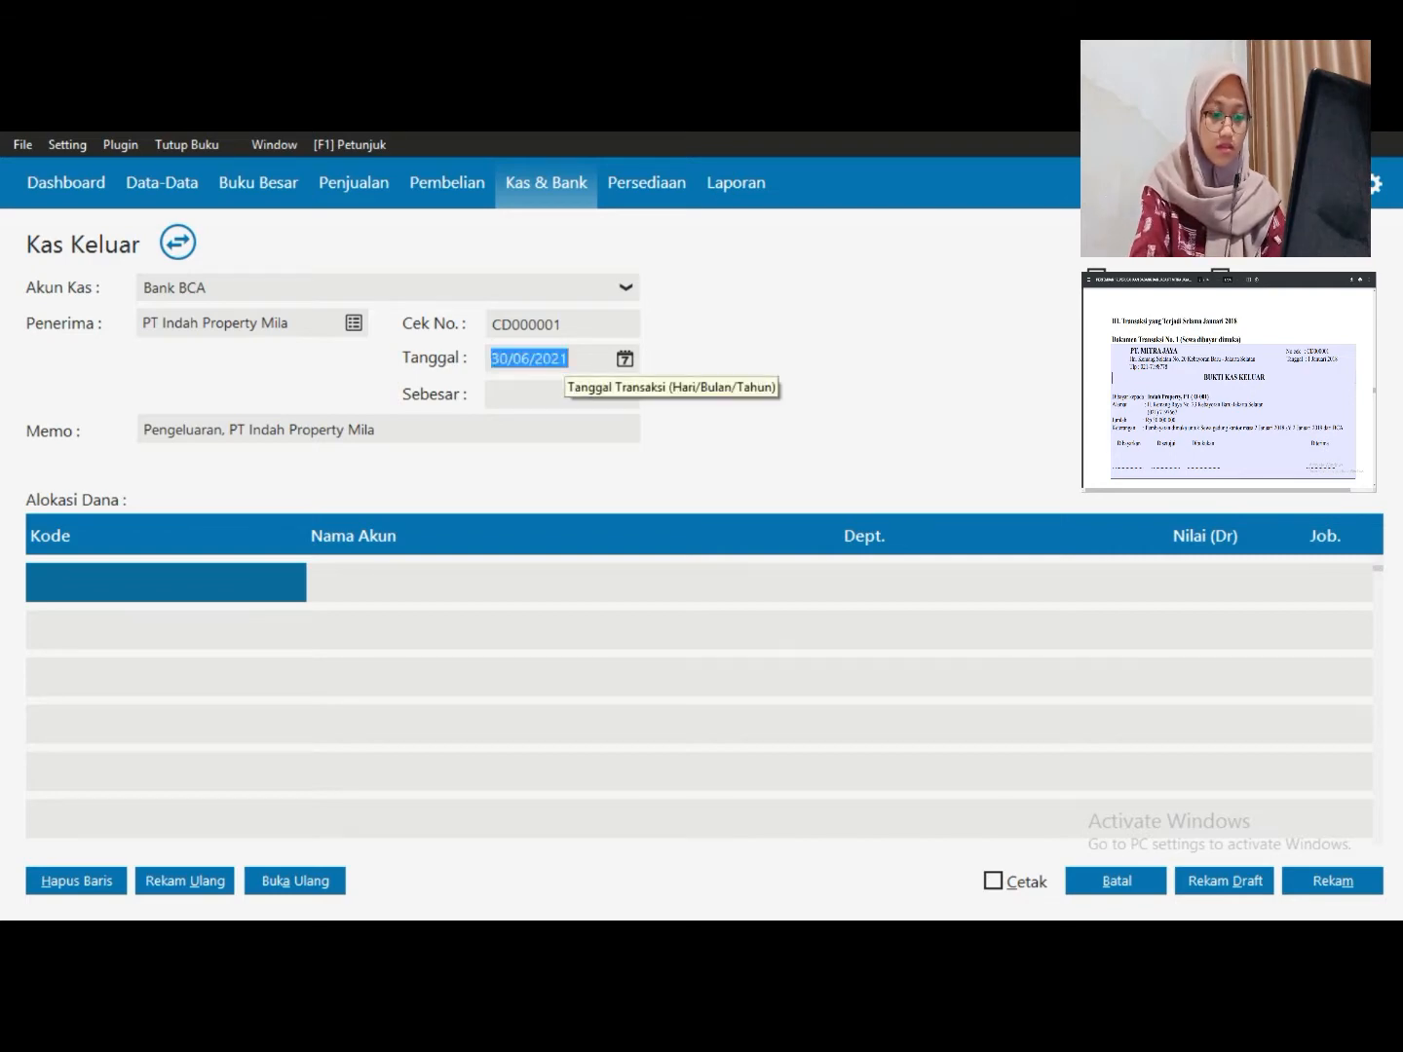
type("01/01/2018")
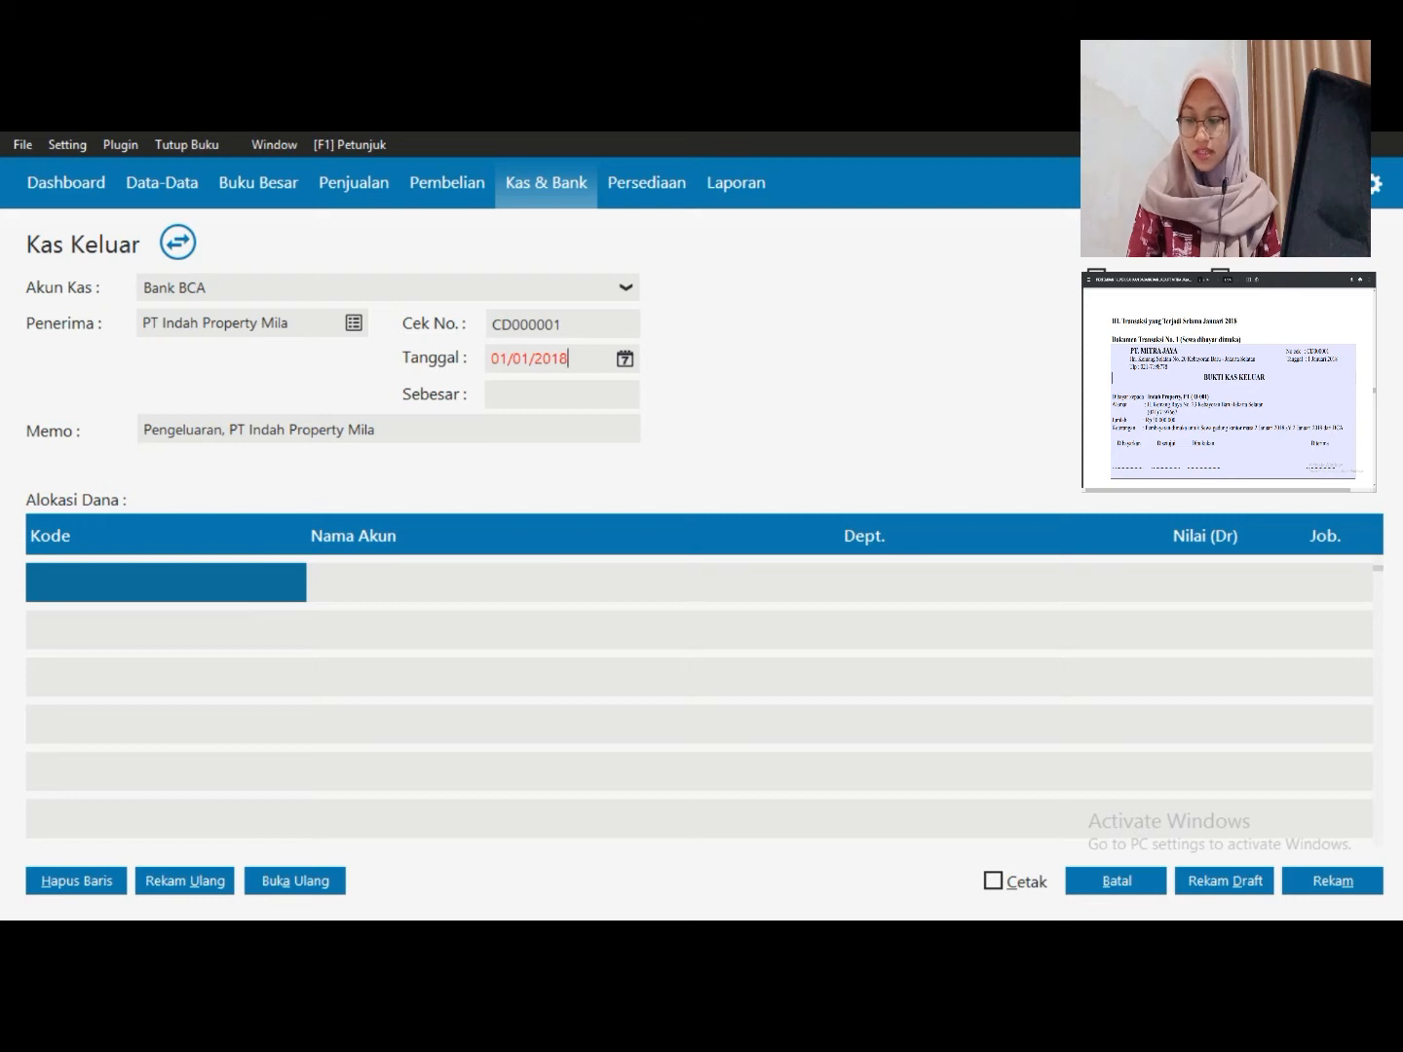
Allocate the first line of the payment to the Sewa Dibayar di Muka account from the chart of accounts
left_click(166, 582)
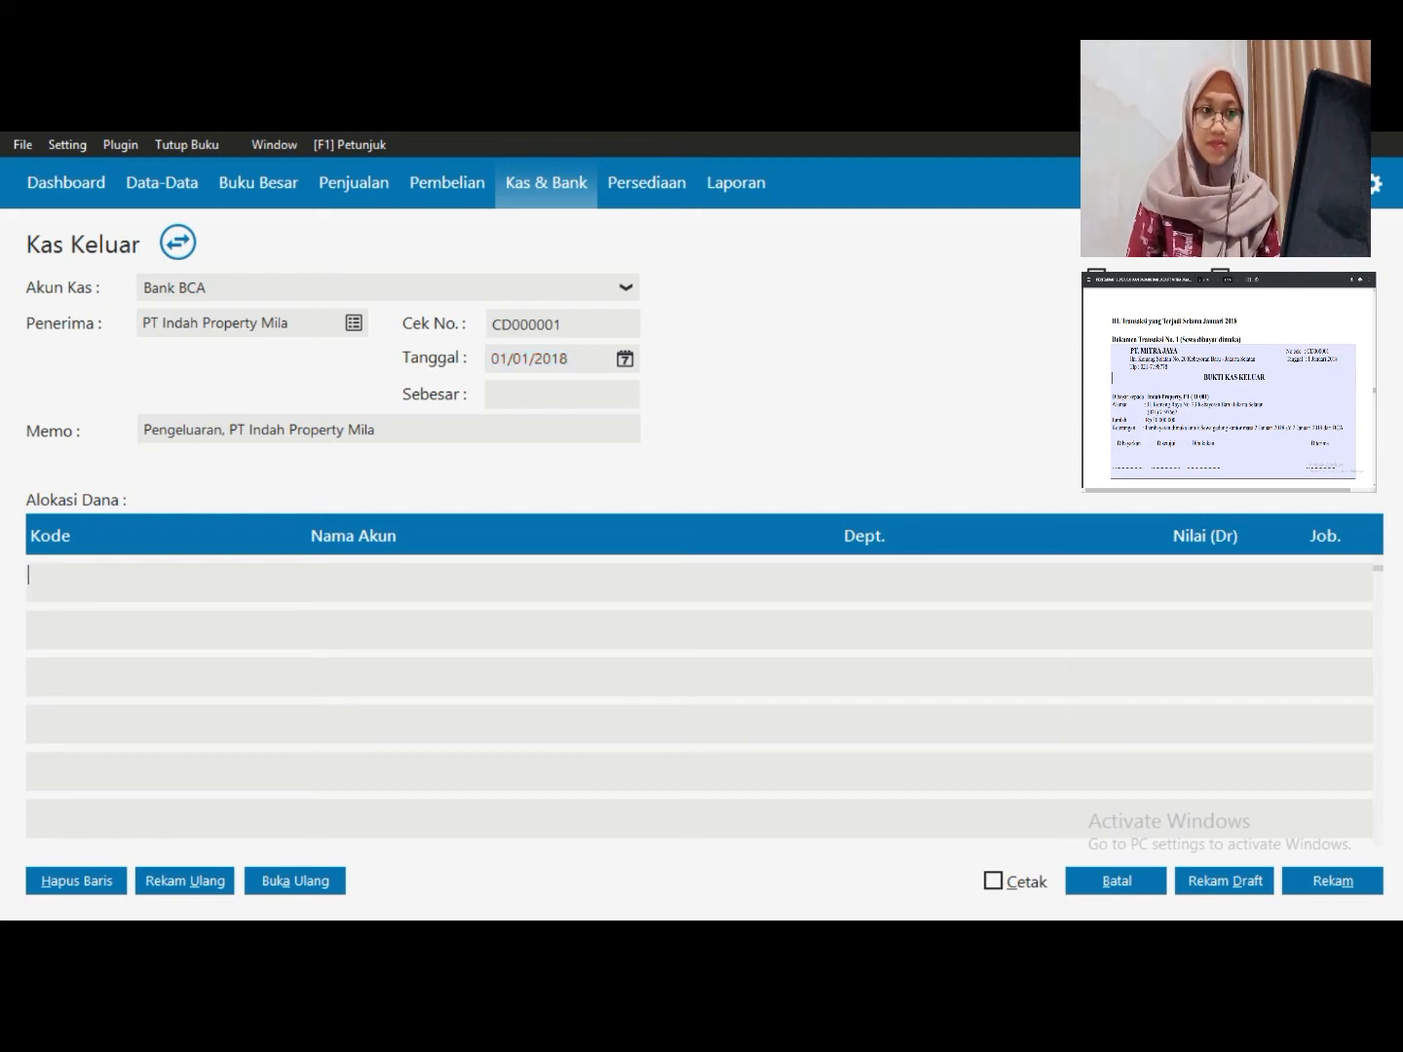
key("F1")
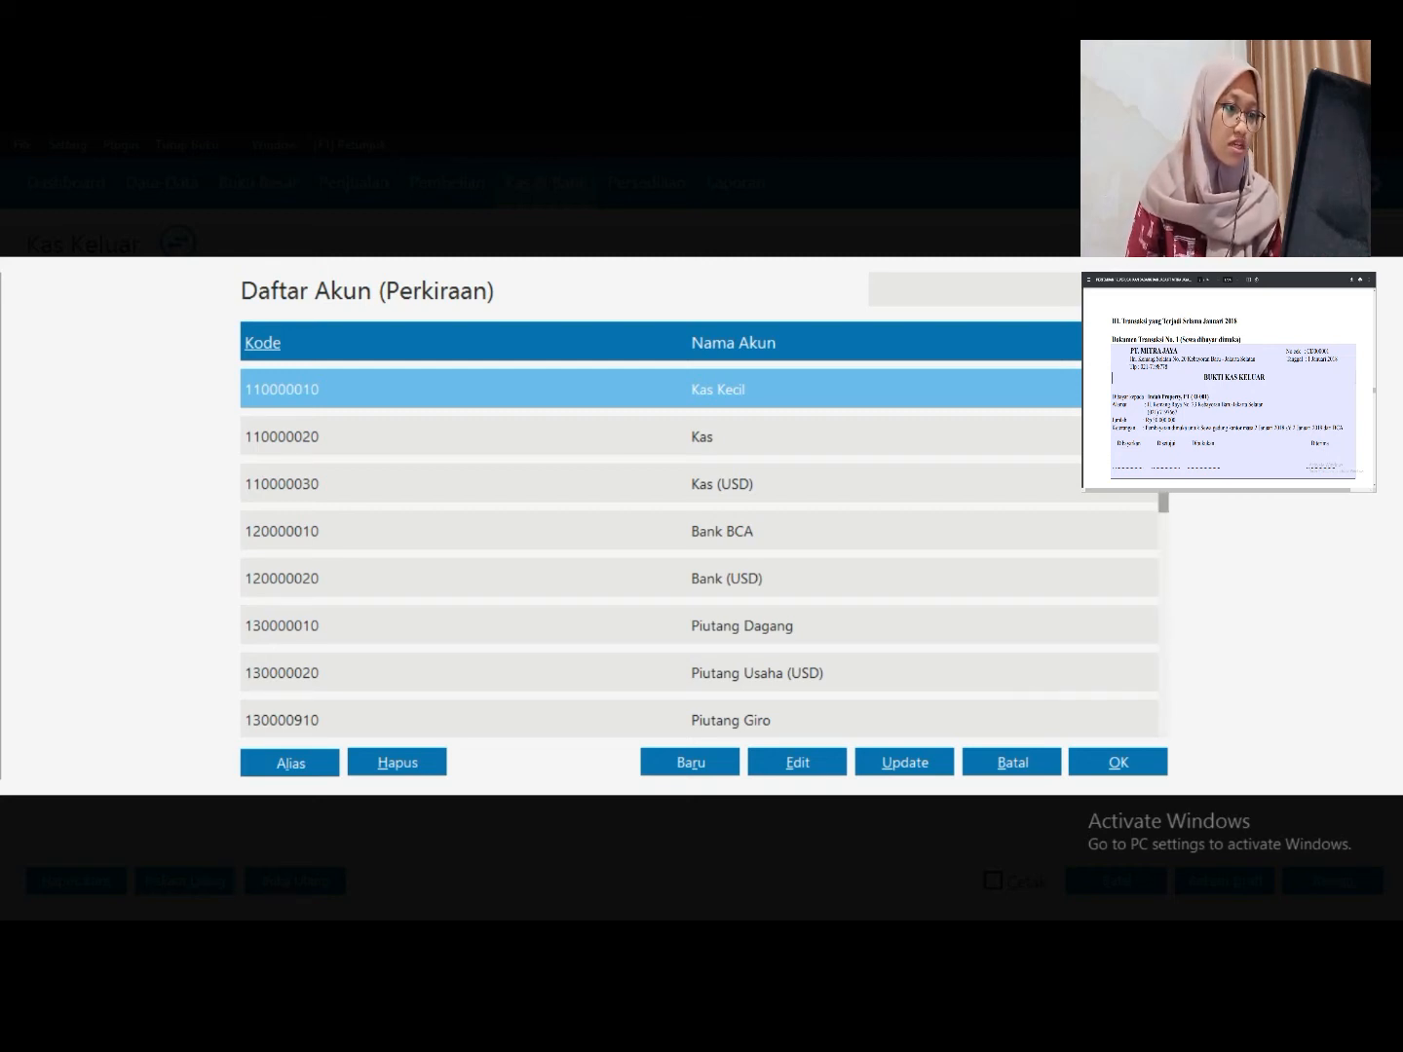
key("Down")
key("Down")
key("Down")
key("Down")
key("Down")
key("Down")
key("Down")
key("Down")
key("Down")
key("Down")
key("Down")
key("Down")
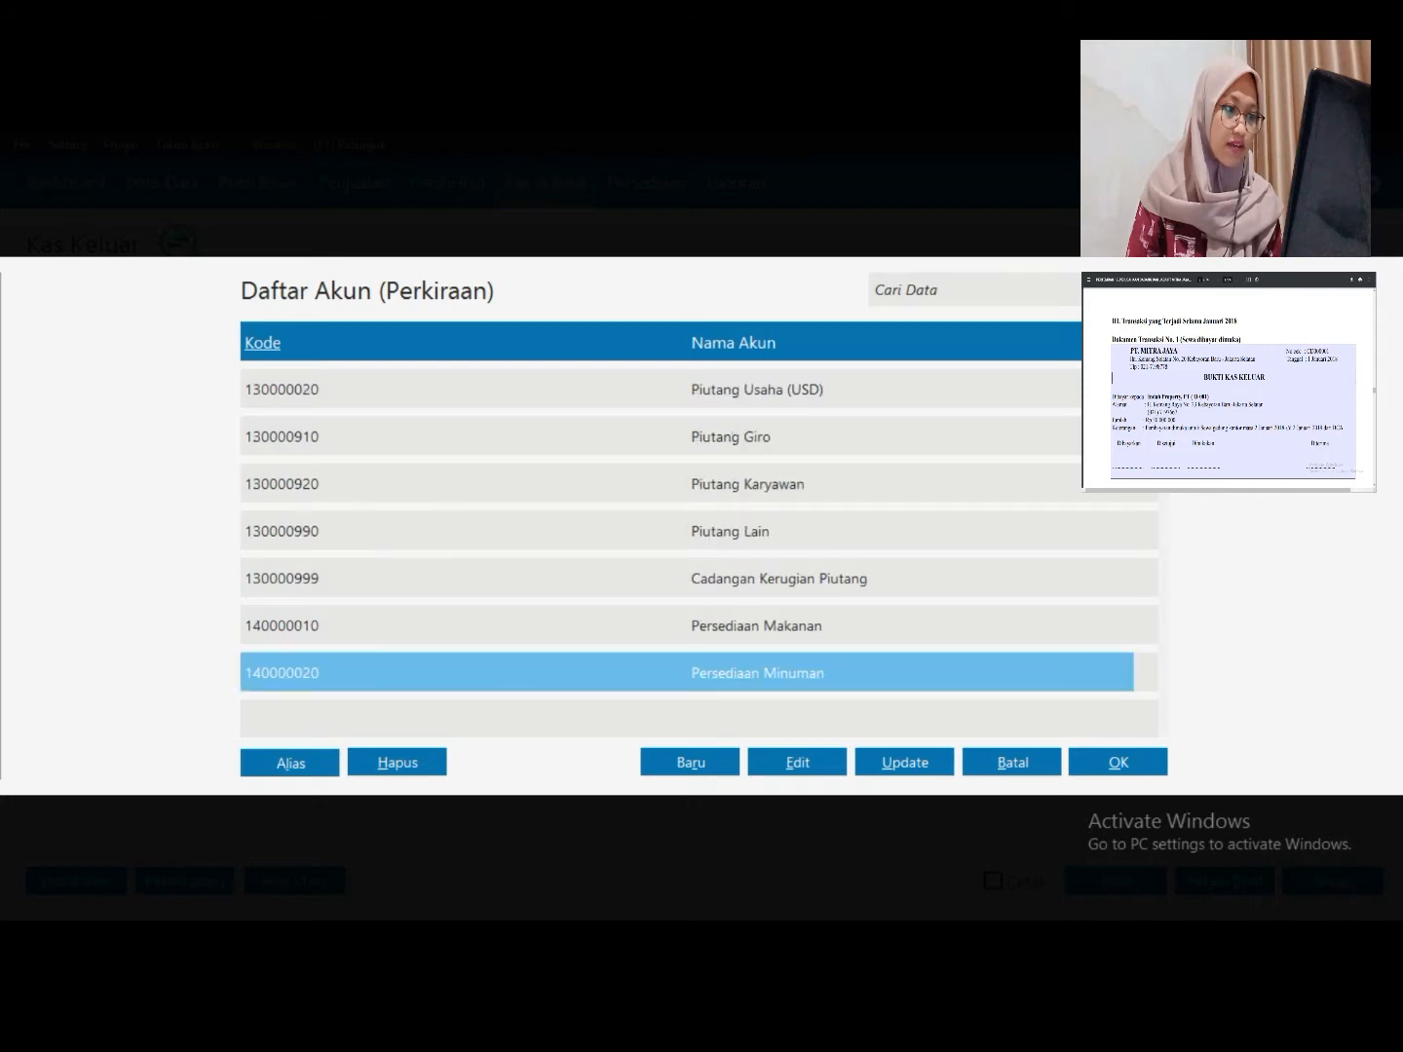
key("Down")
key("Down")
key("Down")
key("Down")
key("Down")
key("Down")
key("Down")
key("Down")
key("Down")
key("Down")
key("Down")
key("Down")
key("Down")
key("Down")
key("Down")
key("Down")
key("Down")
key("Down")
key("Down")
key("Down")
key("Down")
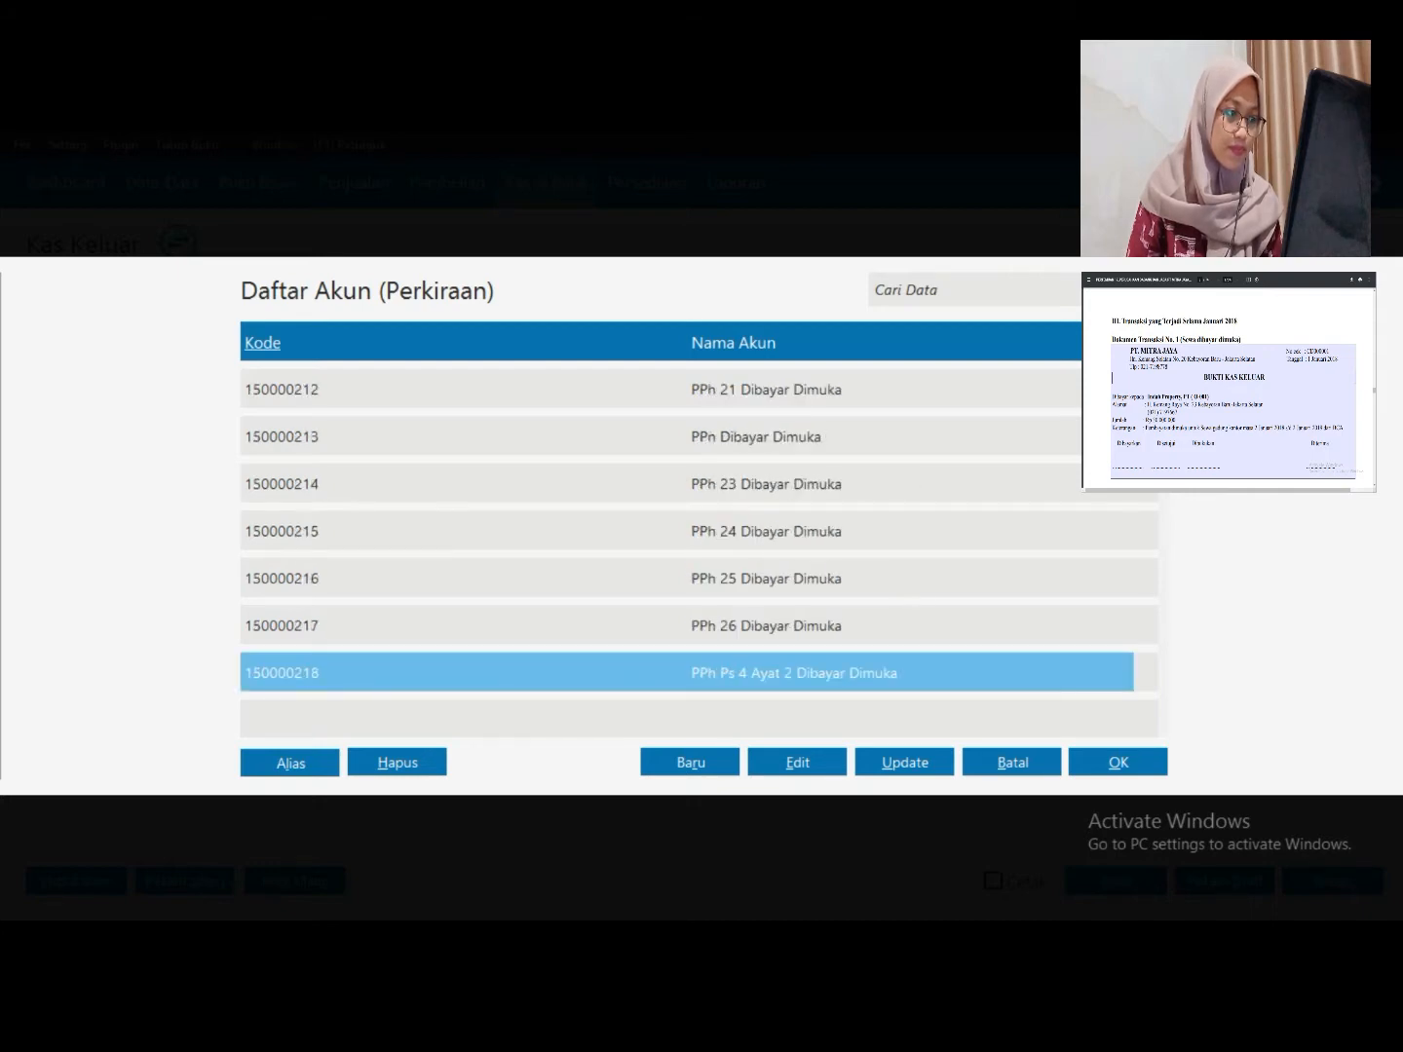
key("Down")
key("Down")
key("Down")
key("Down")
key("Down")
key("Down")
key("Down")
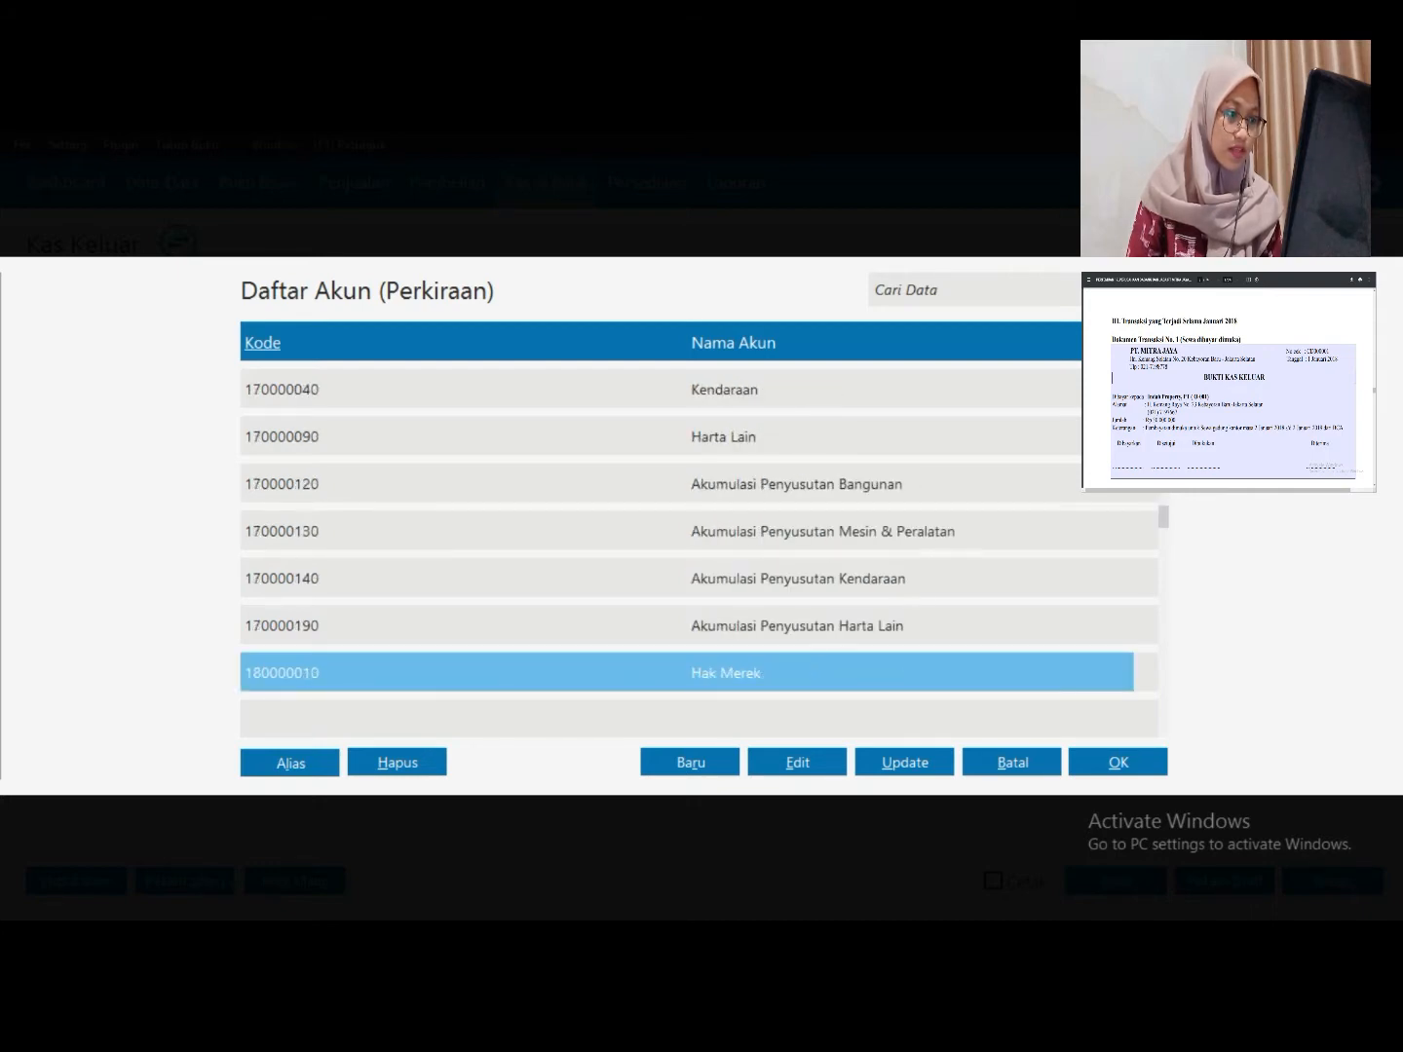
key("Down")
key("Down")
key("Down")
key("Down")
key("Down")
key("Down")
key("Down")
key("Down")
key("Down")
key("Down")
key("Down")
key("Down")
key("Down")
key("Down")
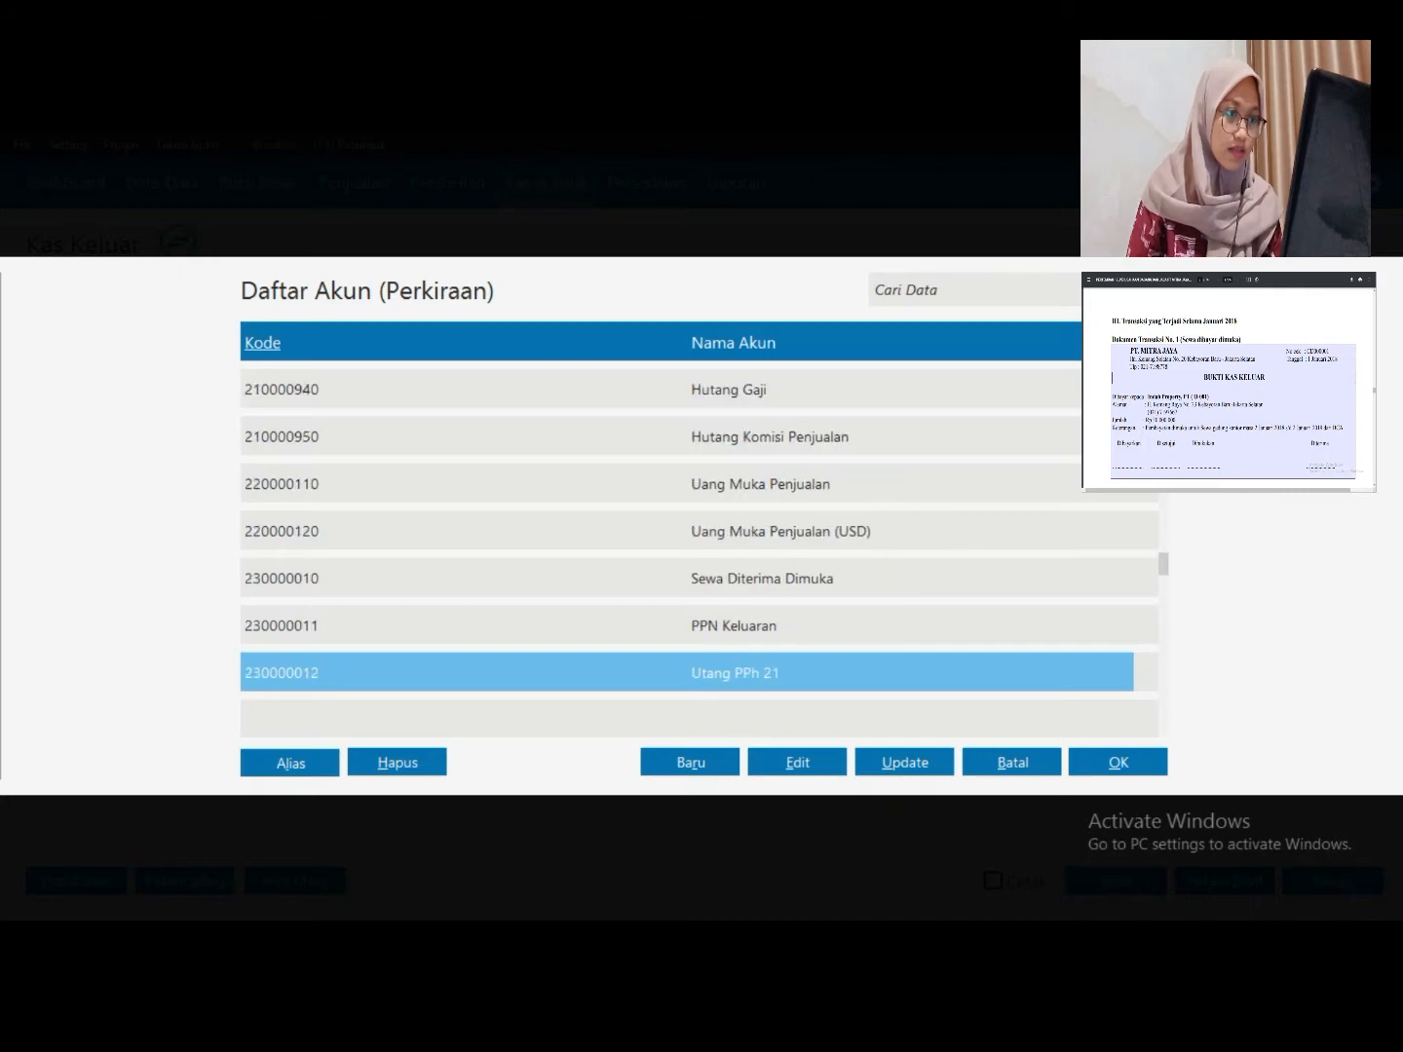
key("Up")
key("Up")
key("Up")
key("Up")
key("Up")
key("Up")
key("Up")
key("Up")
key("Up")
key("Up")
key("Up")
key("Up")
key("Up")
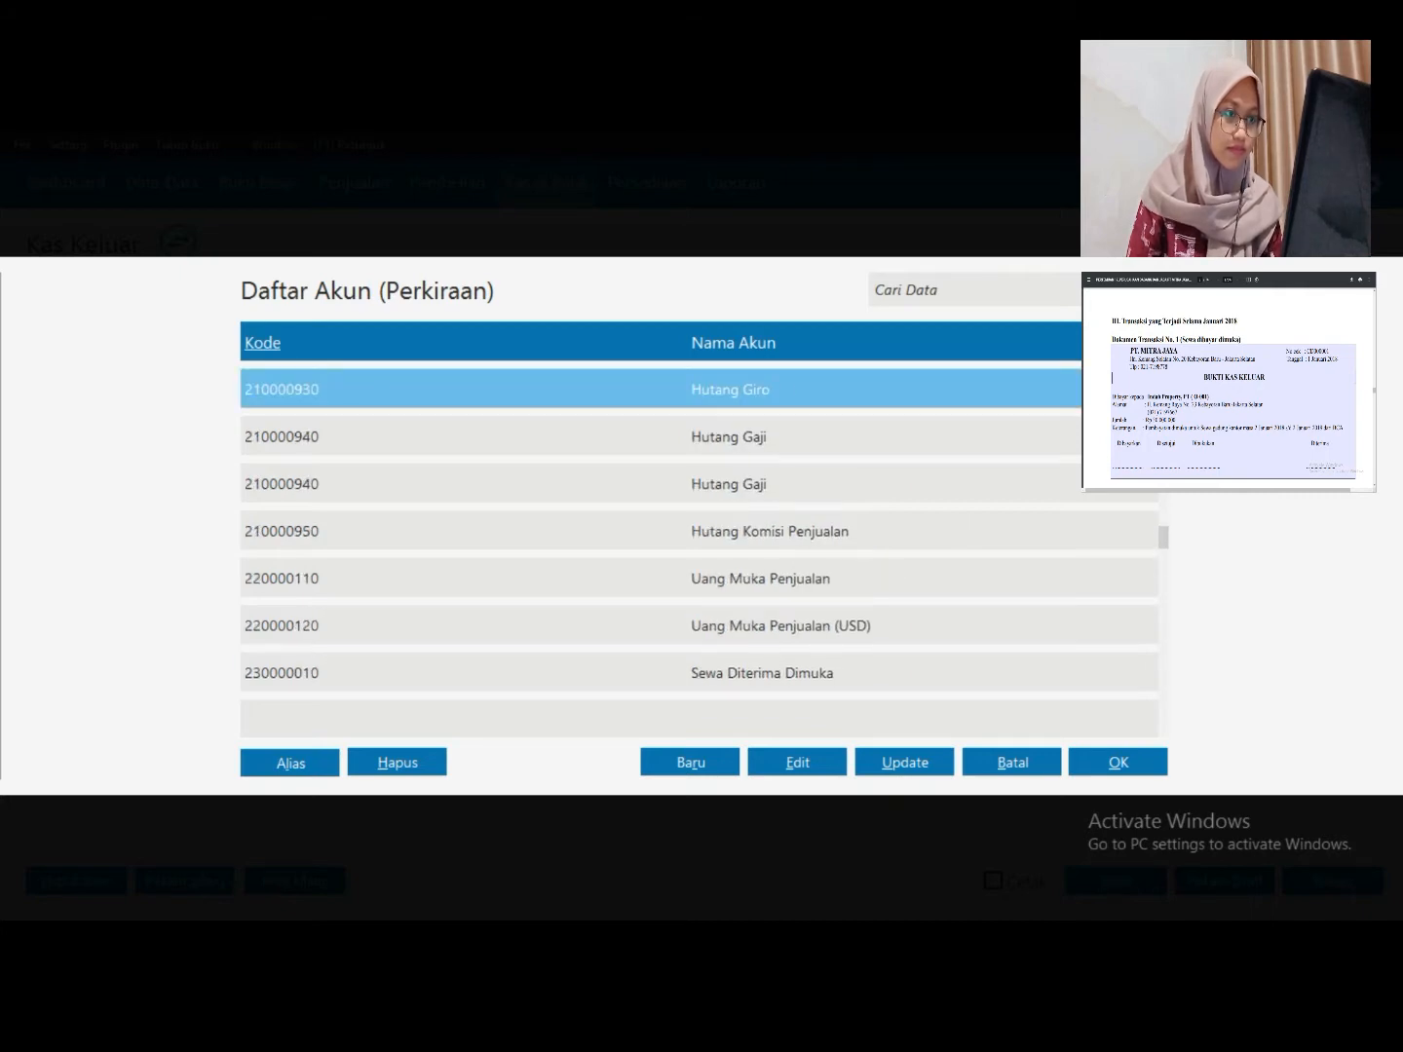
key("Up")
key("Up")
key("Up")
key("Up")
key("Up")
key("Up")
key("Up")
key("Up")
key("Up")
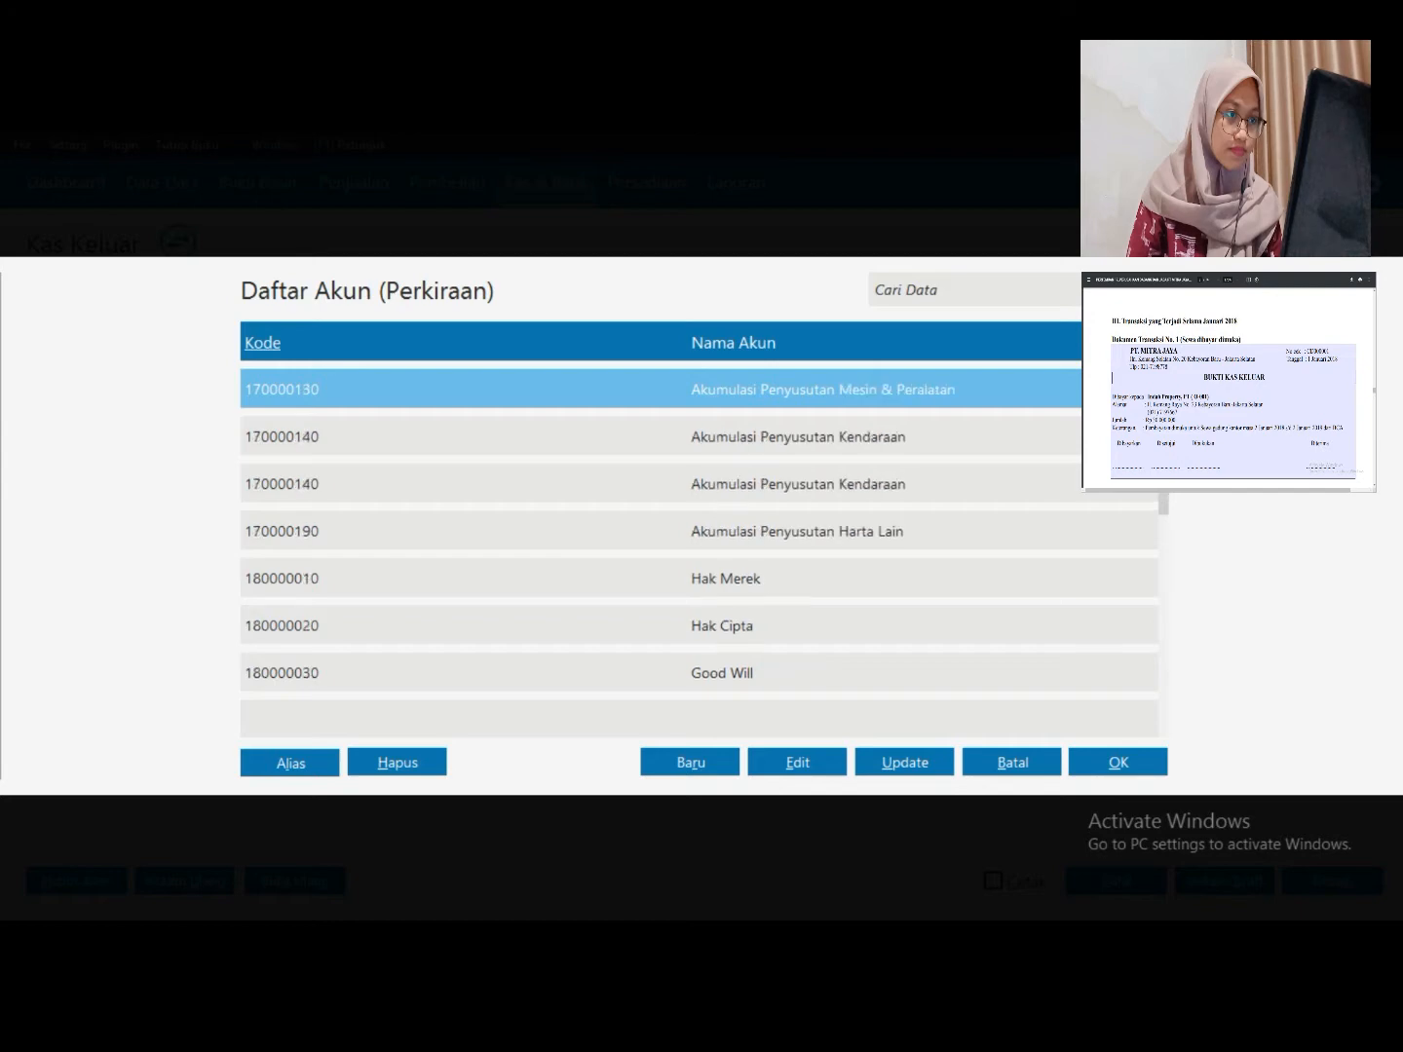
key("Up")
key("Up")
key("Up")
key("Up")
key("Up")
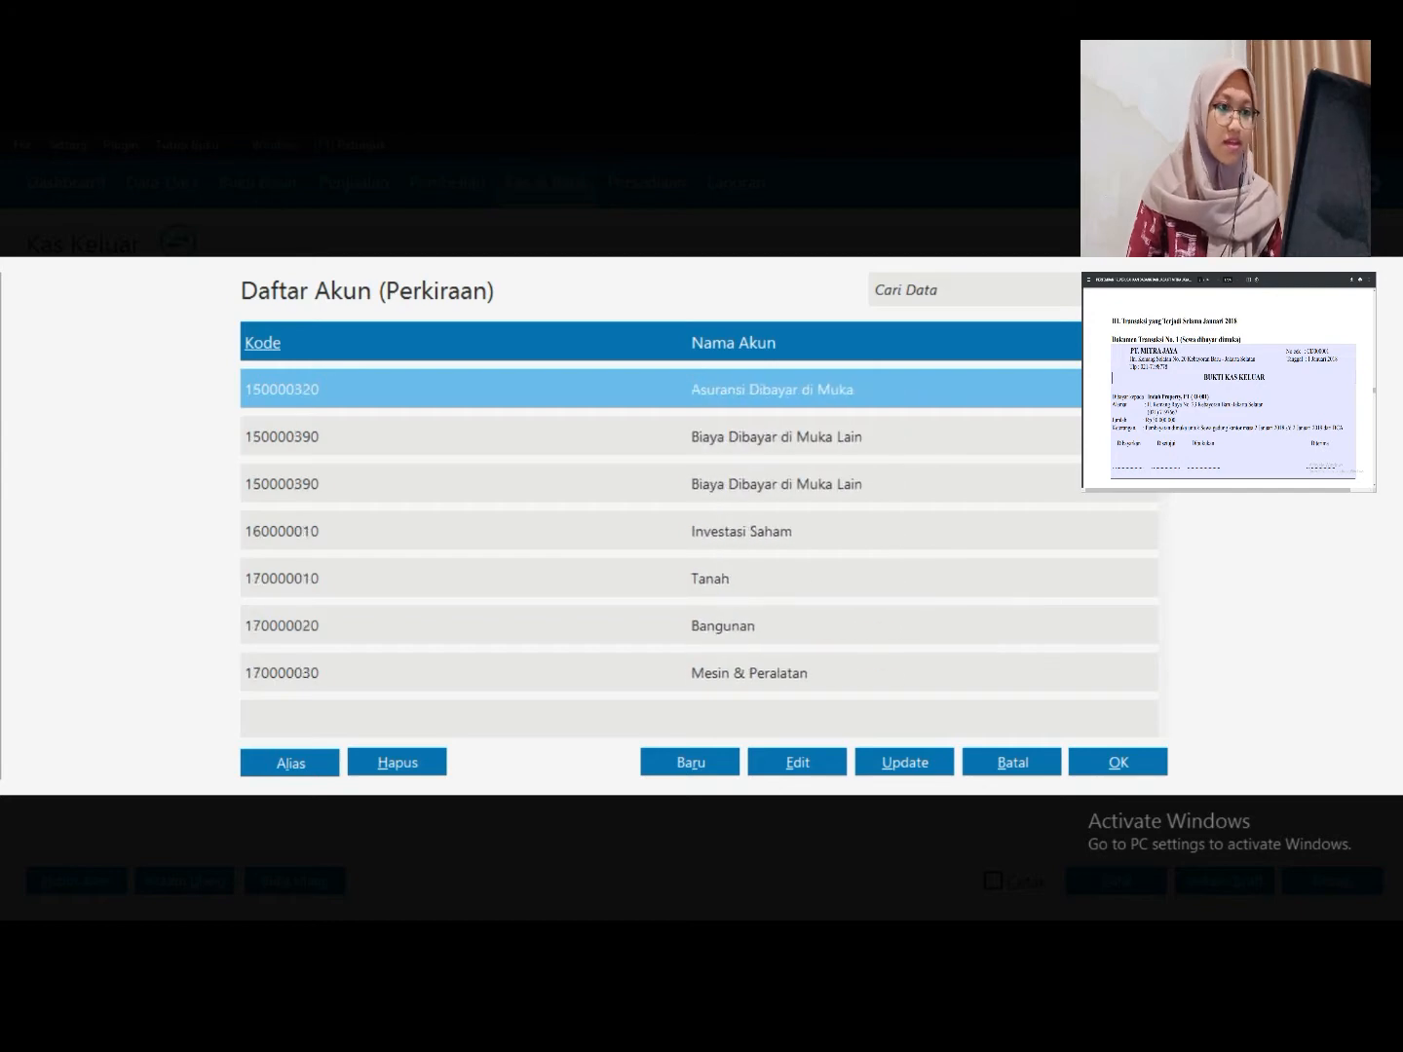
key("Down")
key("Down")
key("Up")
key("Up")
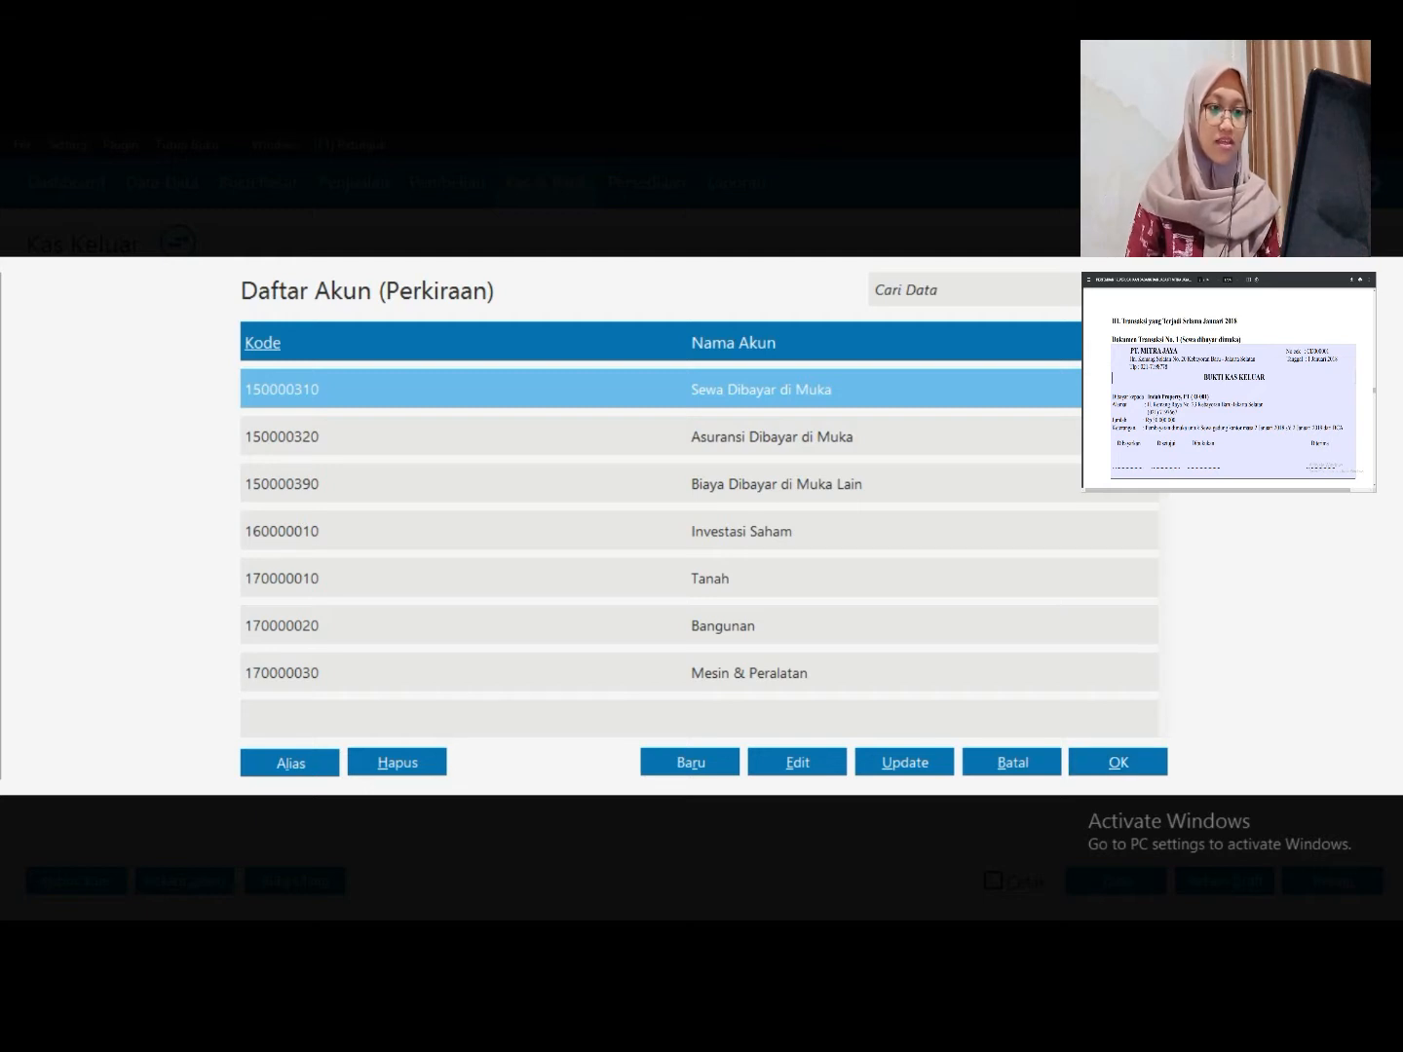
key("Return")
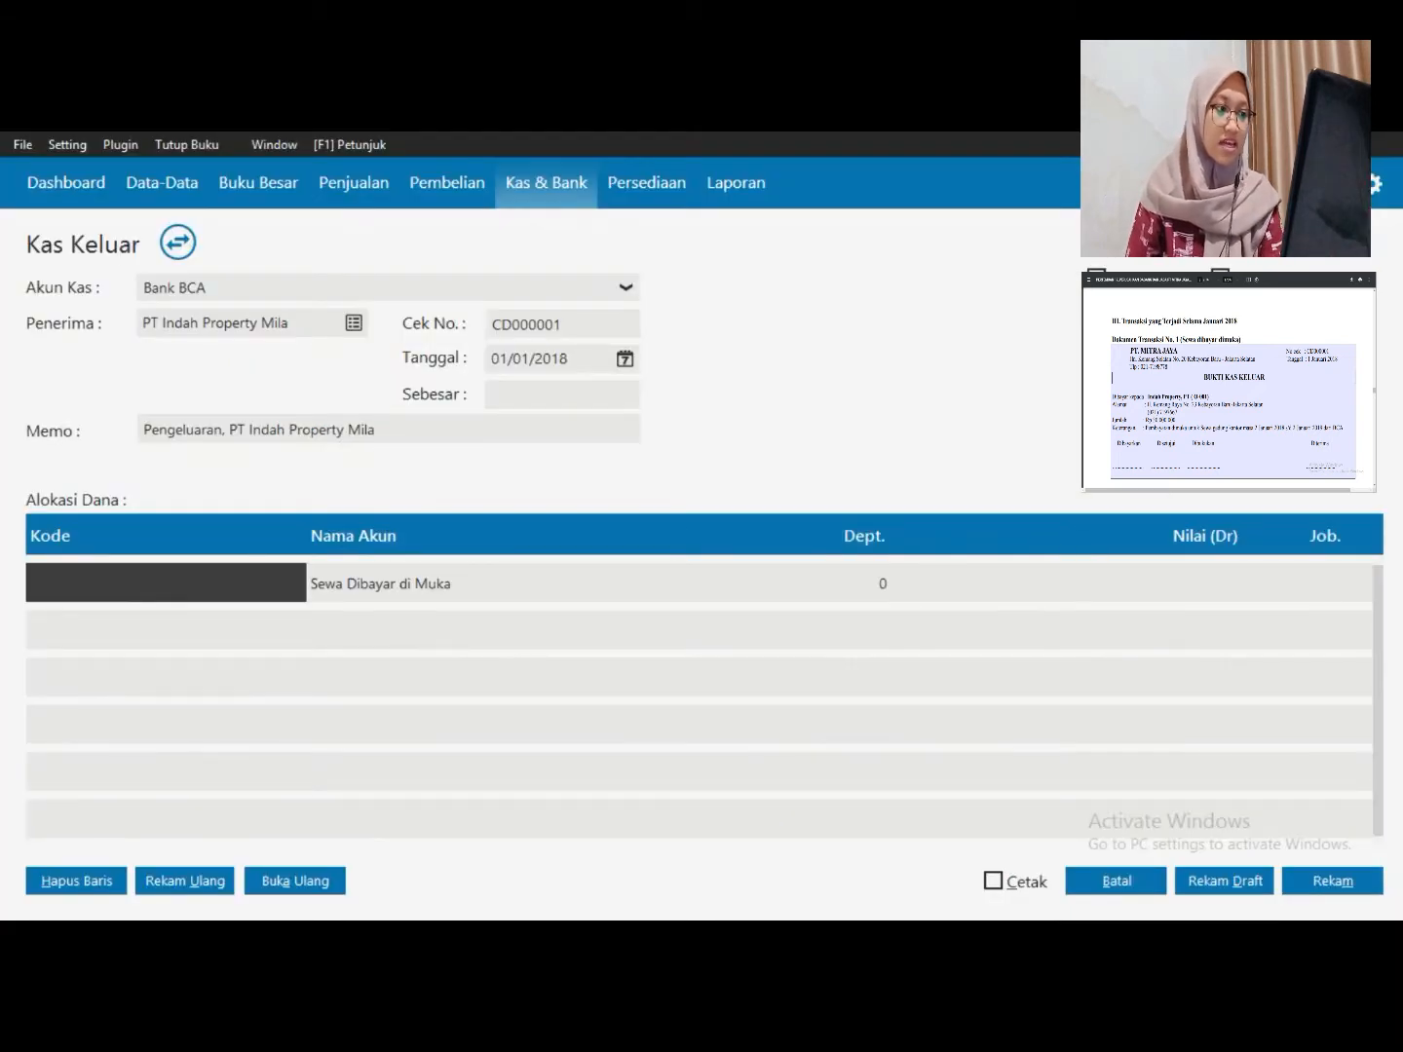
Set the debit value of the Sewa Dibayar di Muka line to Rp 30000000
key("Tab")
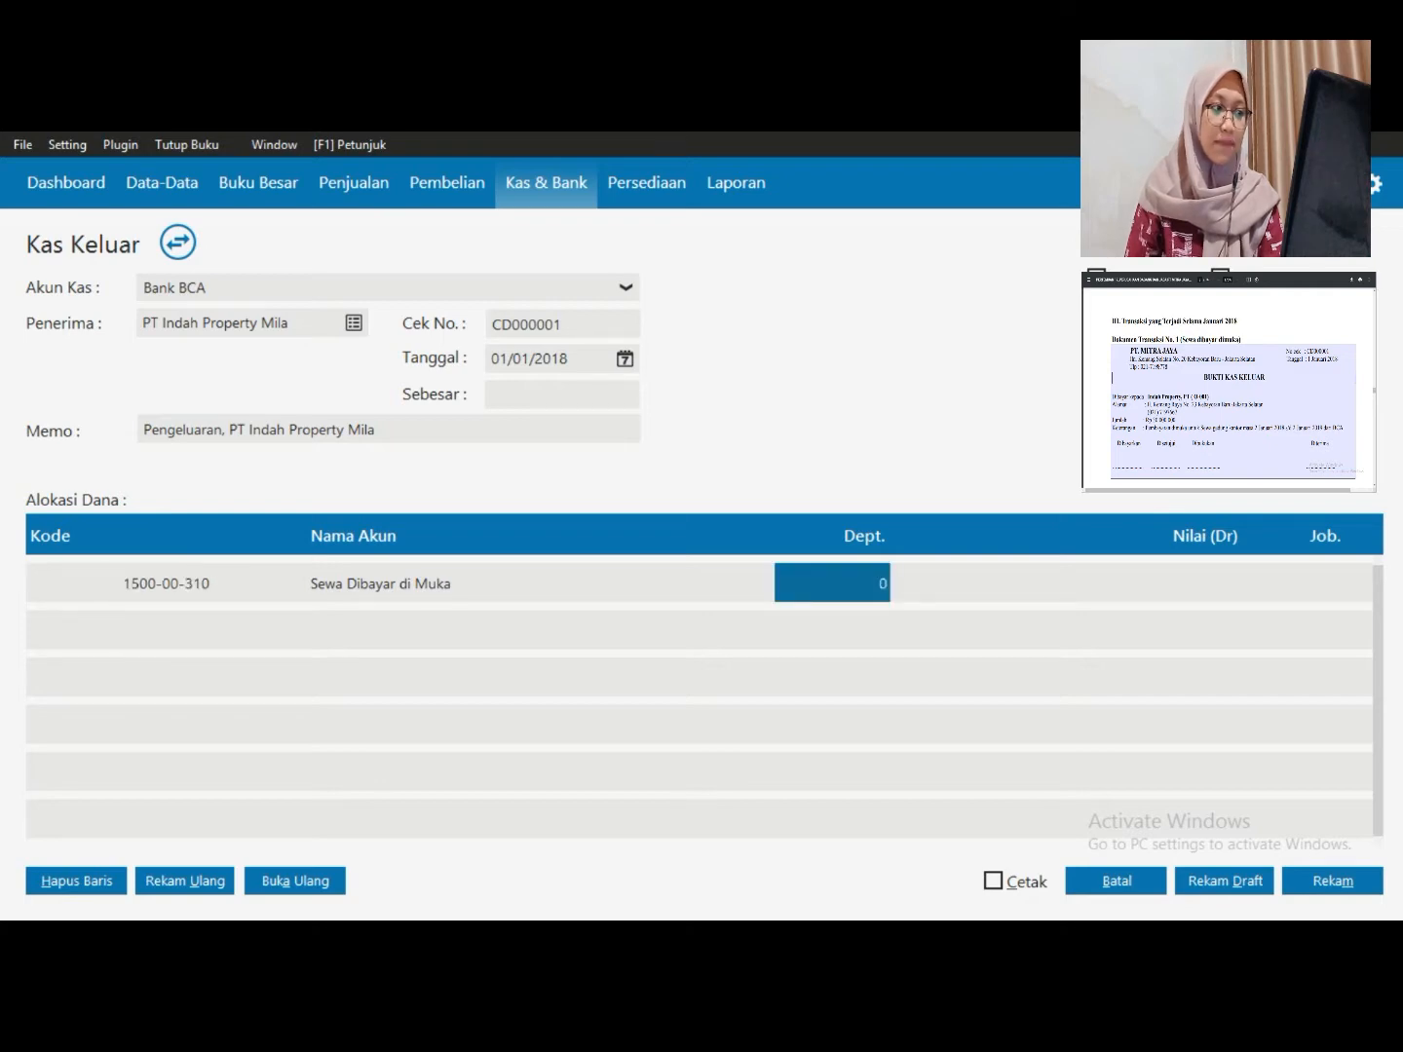
key("Tab")
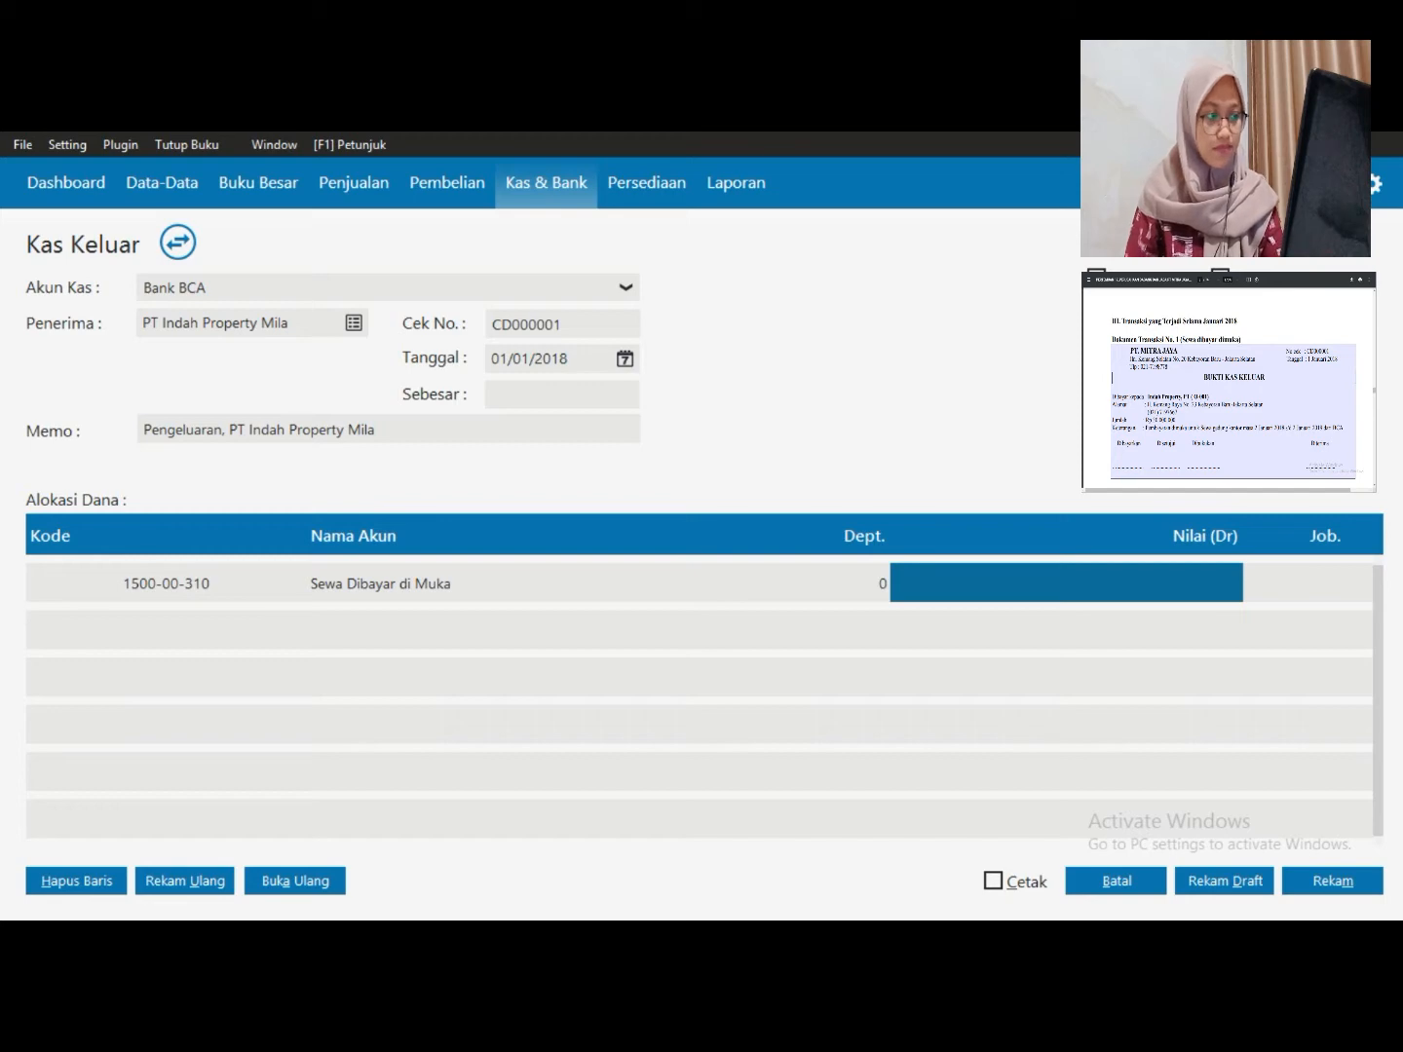
type("30000000")
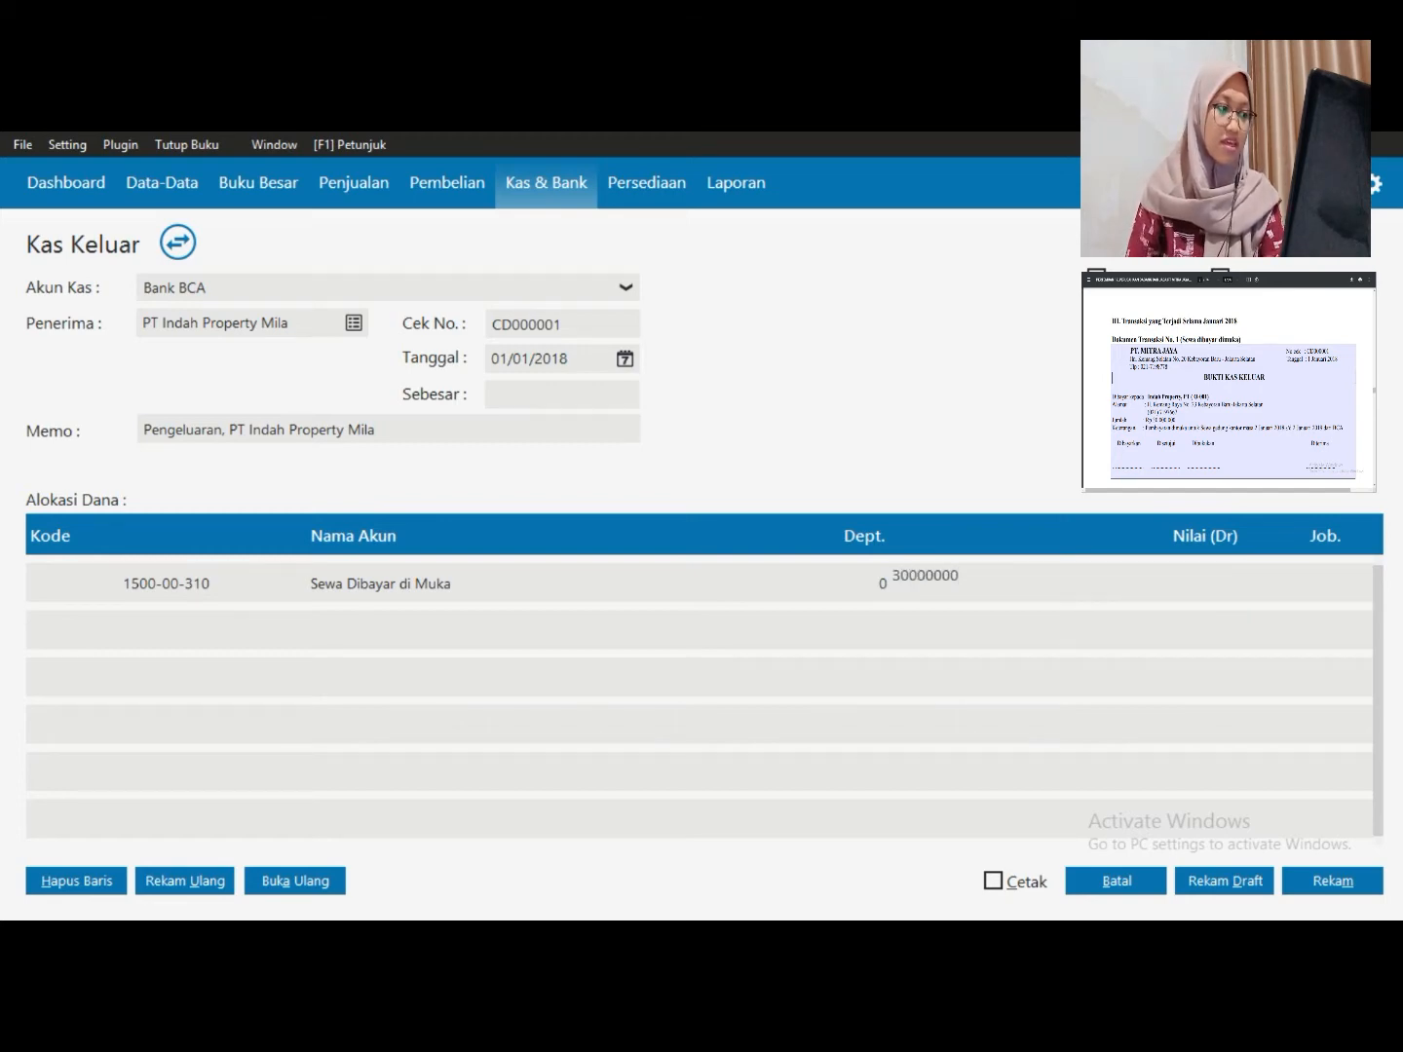
key("Tab")
key("Tab")
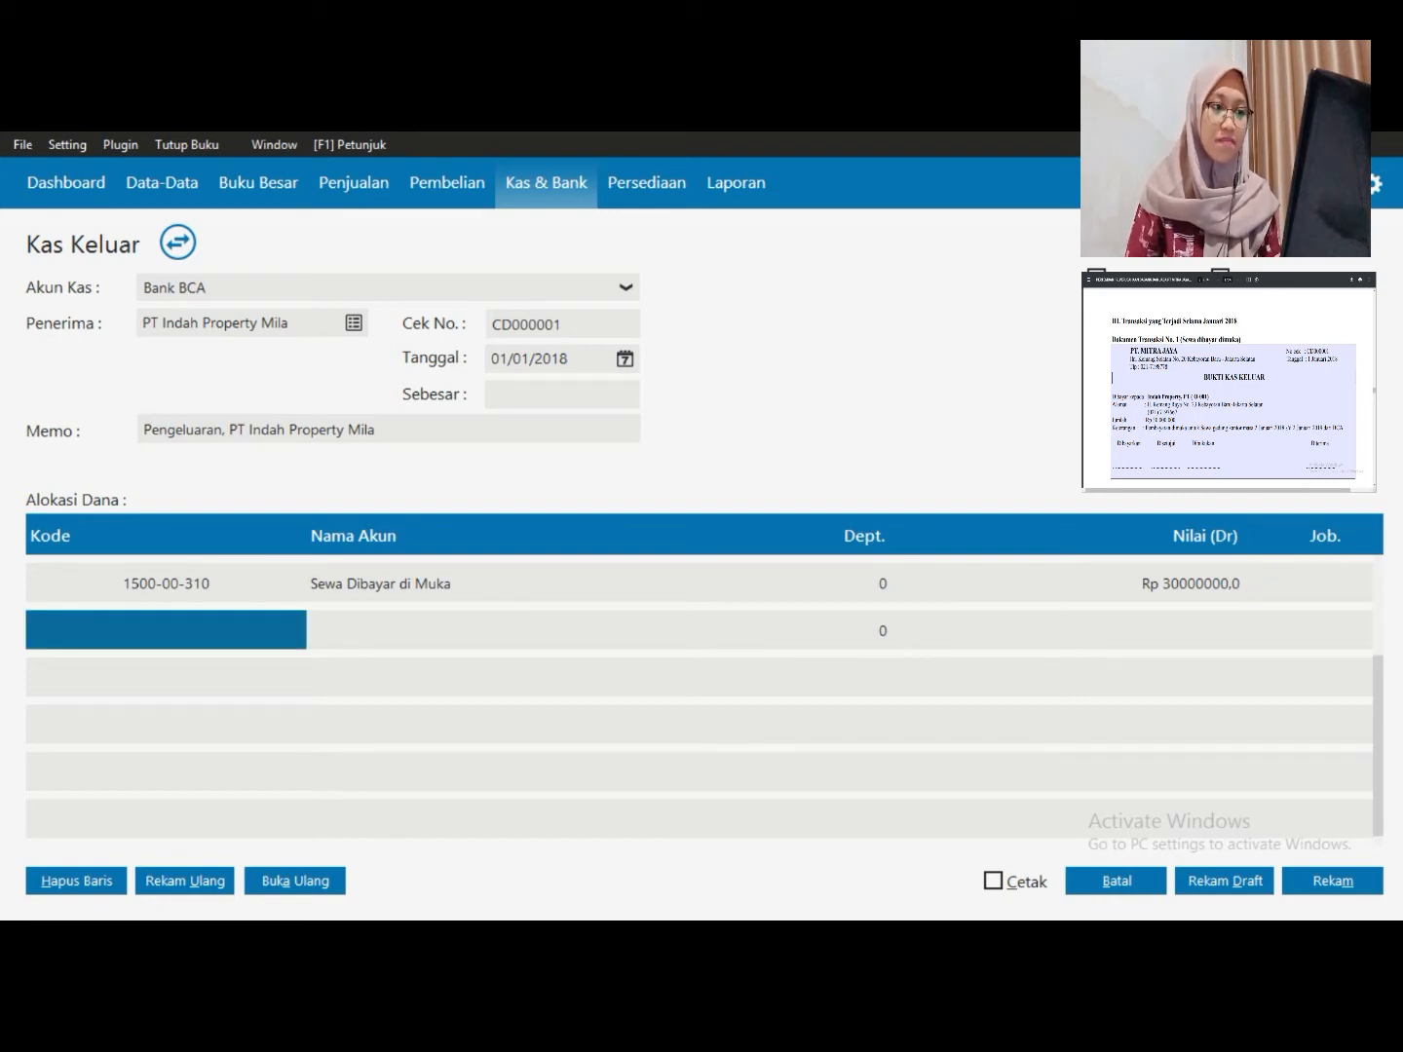
Fill in Rp 30000000 as the payment's total amount and record the Kas Keluar transaction, closing the blank form that follows
left_click(561, 394)
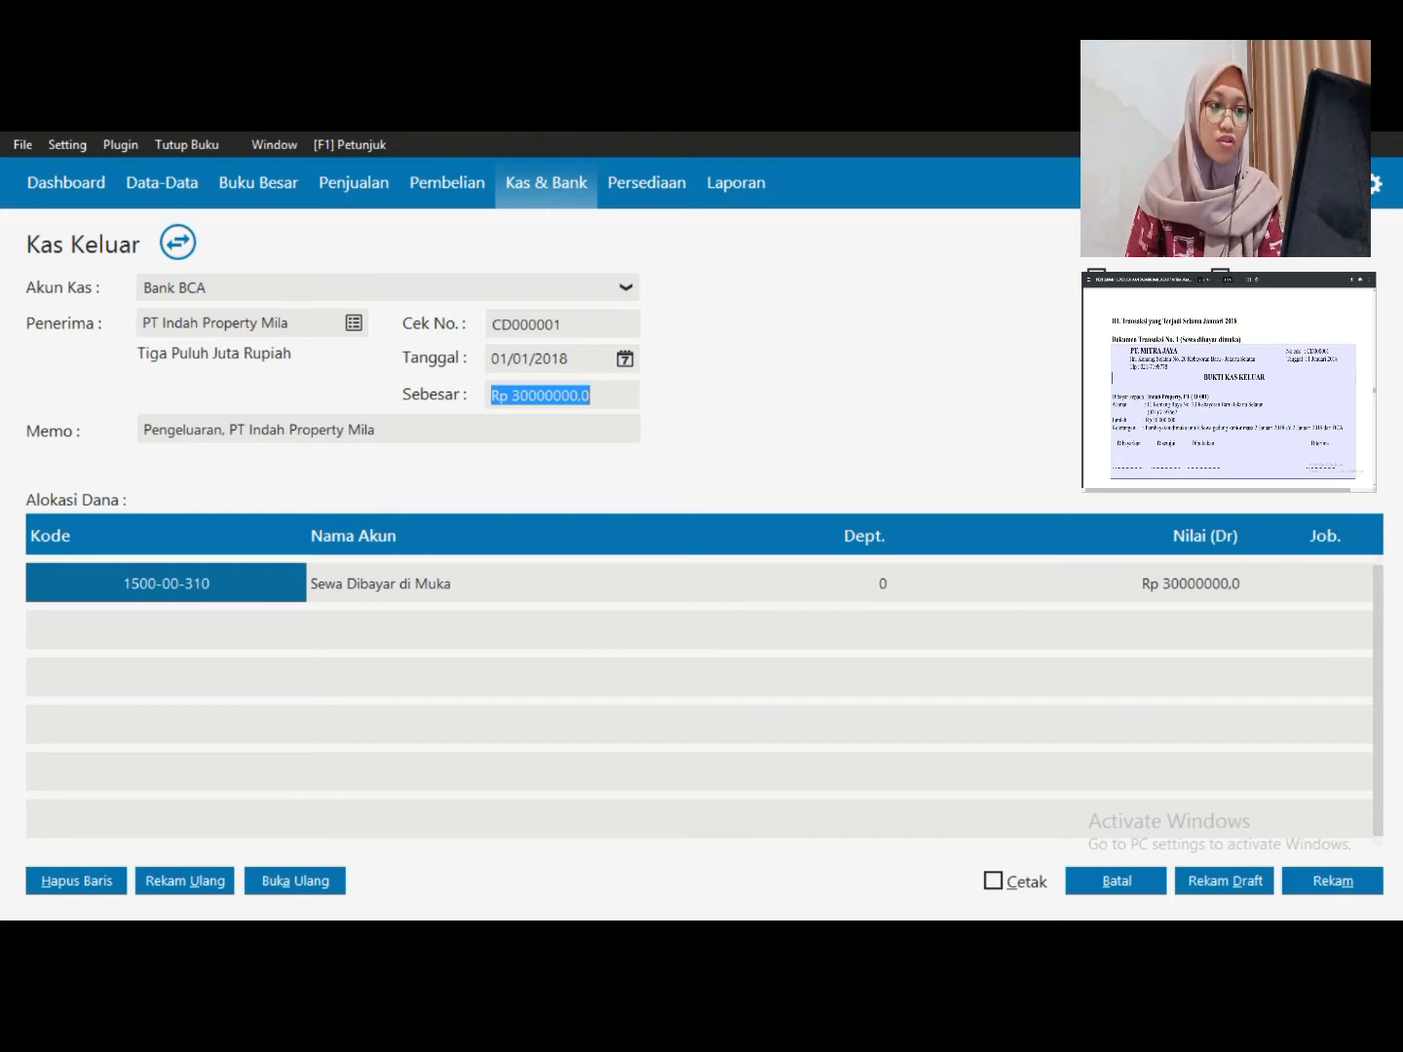
key("Tab")
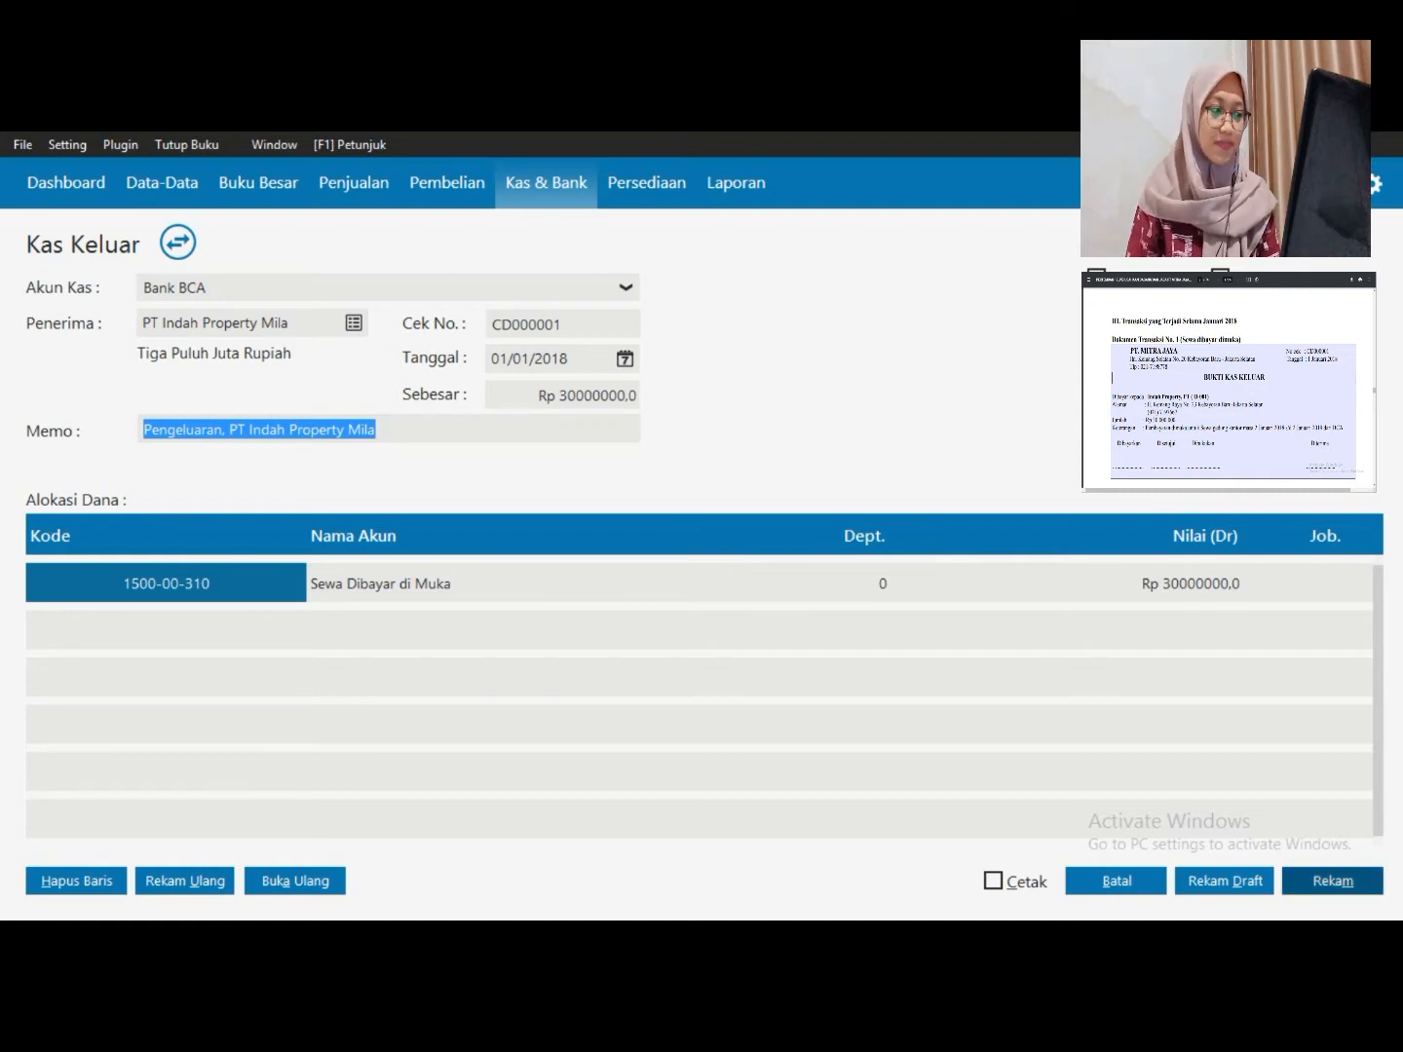
left_click(1315, 882)
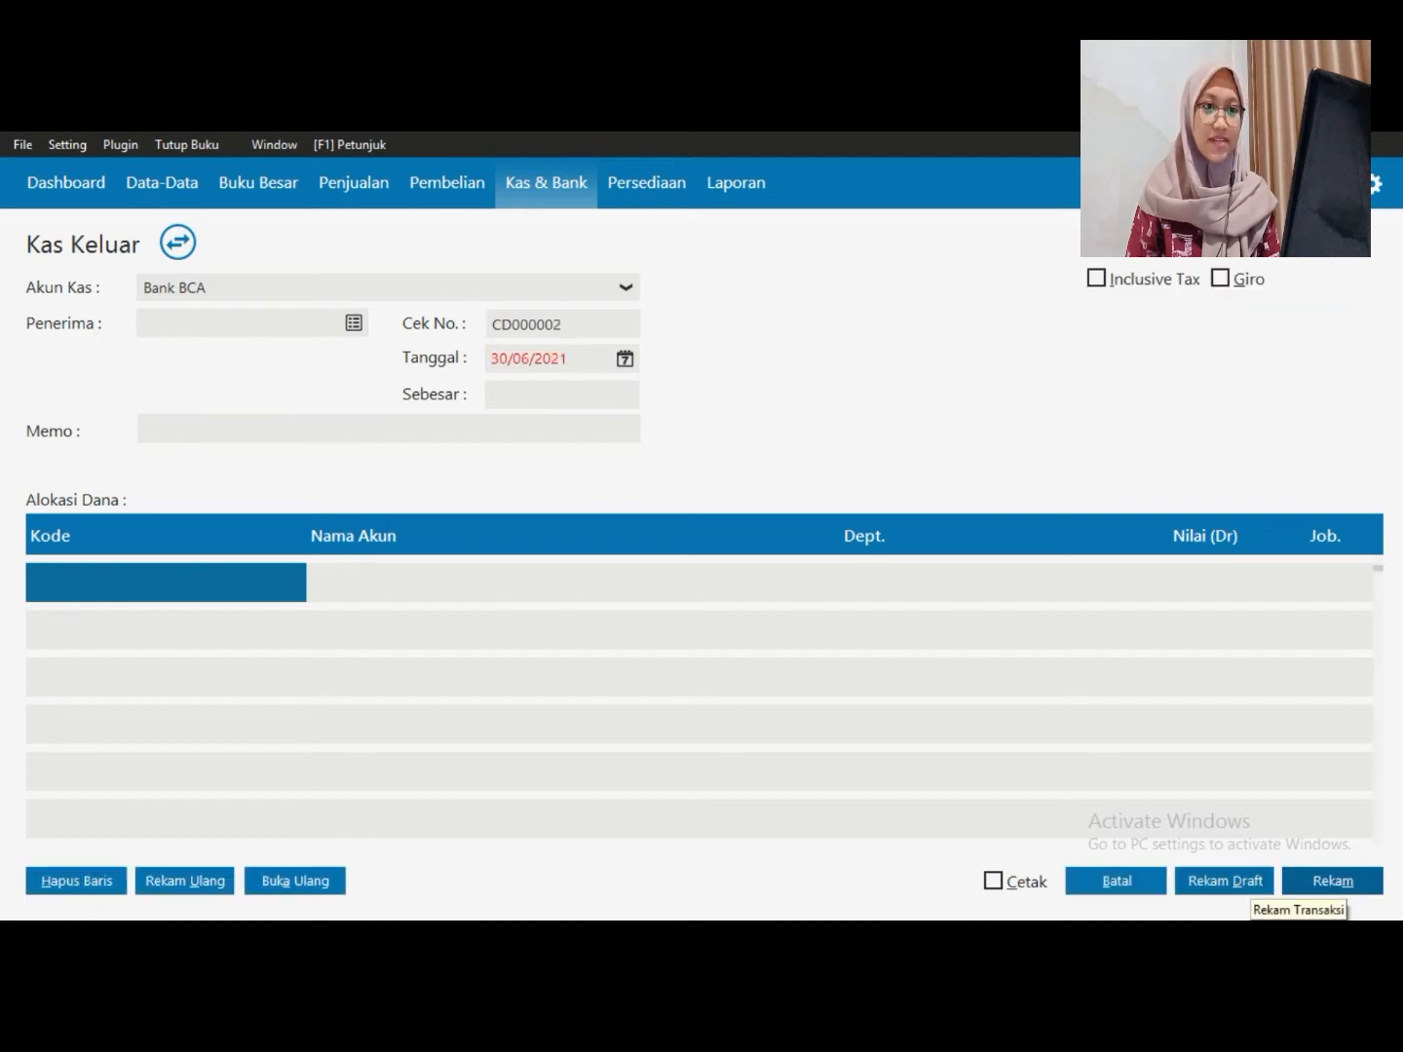
left_click(1115, 881)
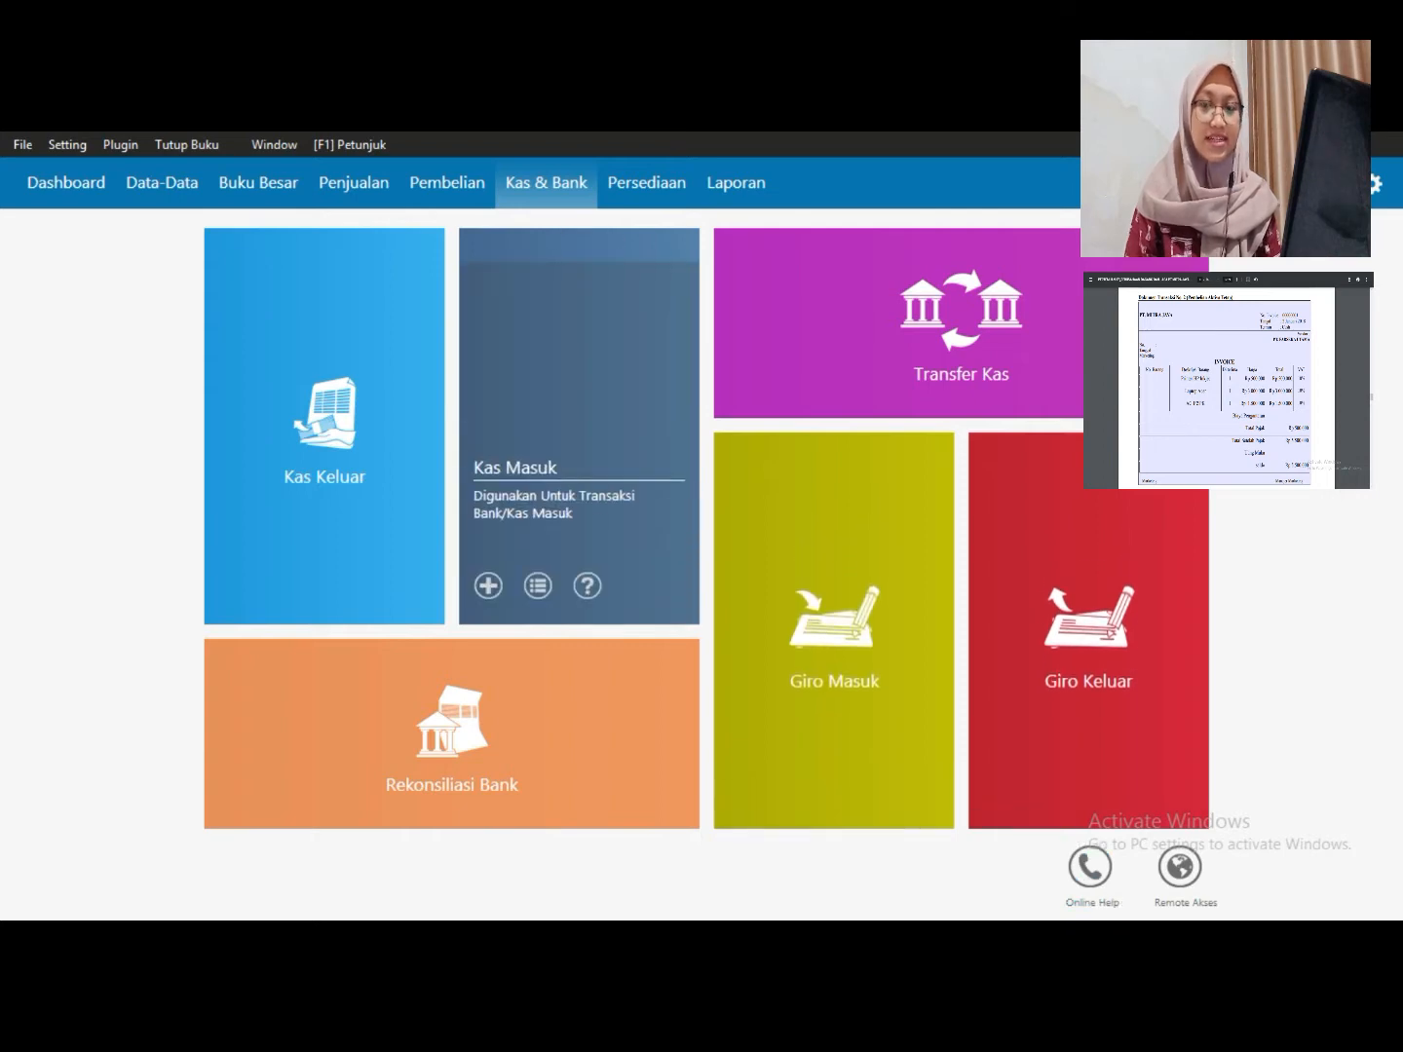
Start a new purchase invoice and mark it as both Jasa and Tunai
left_click(447, 183)
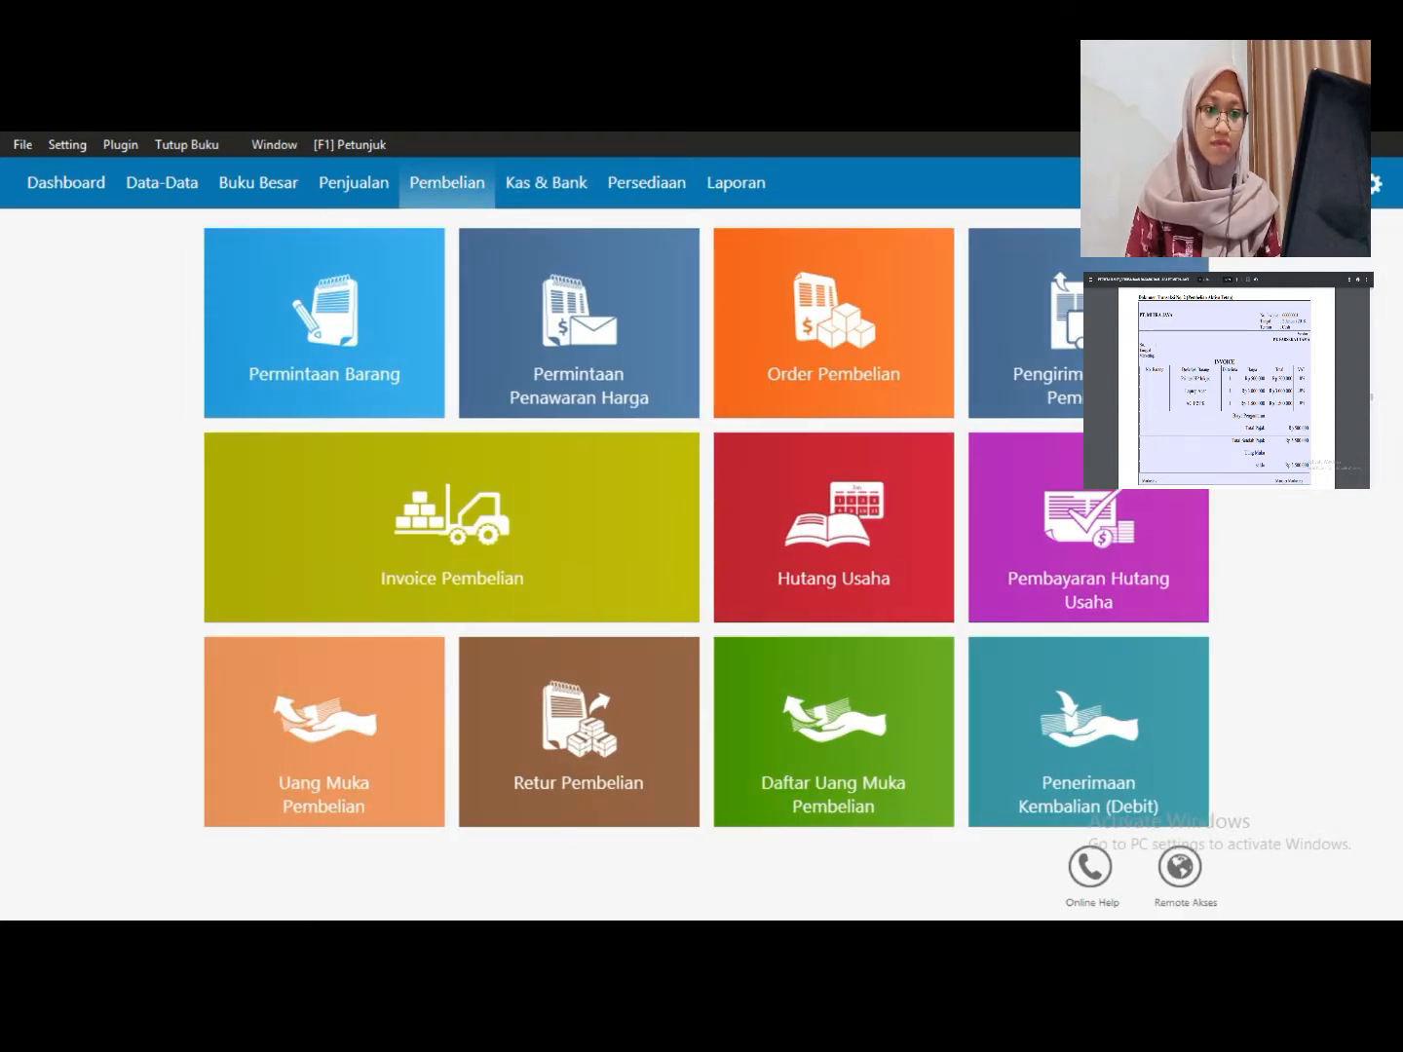
mouse_move(233, 594)
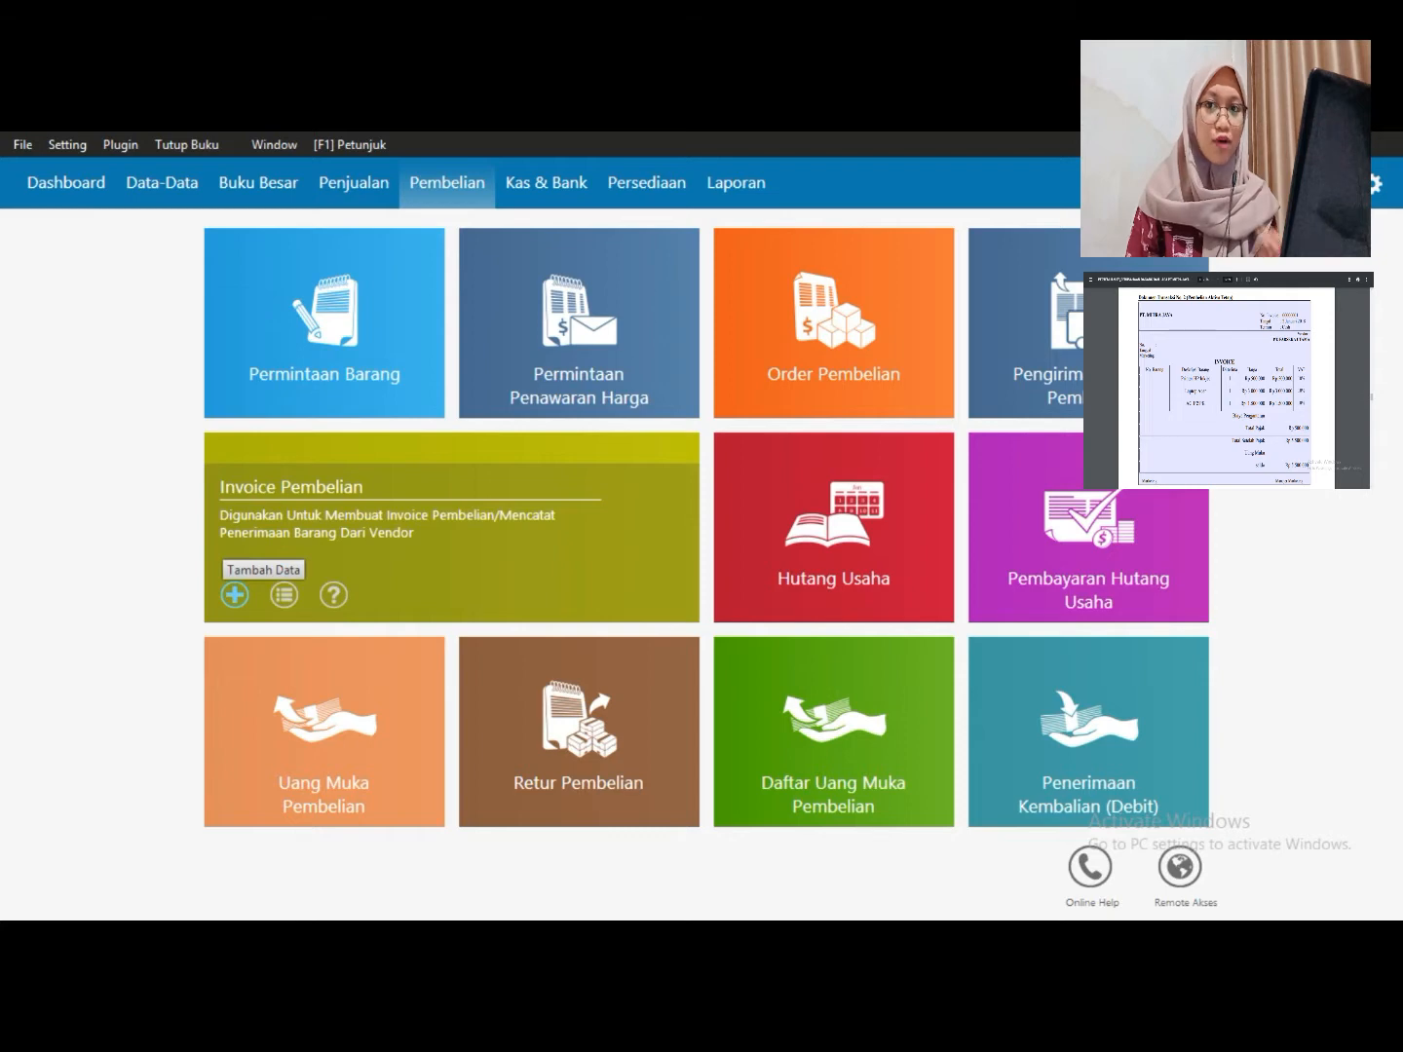
left_click(234, 594)
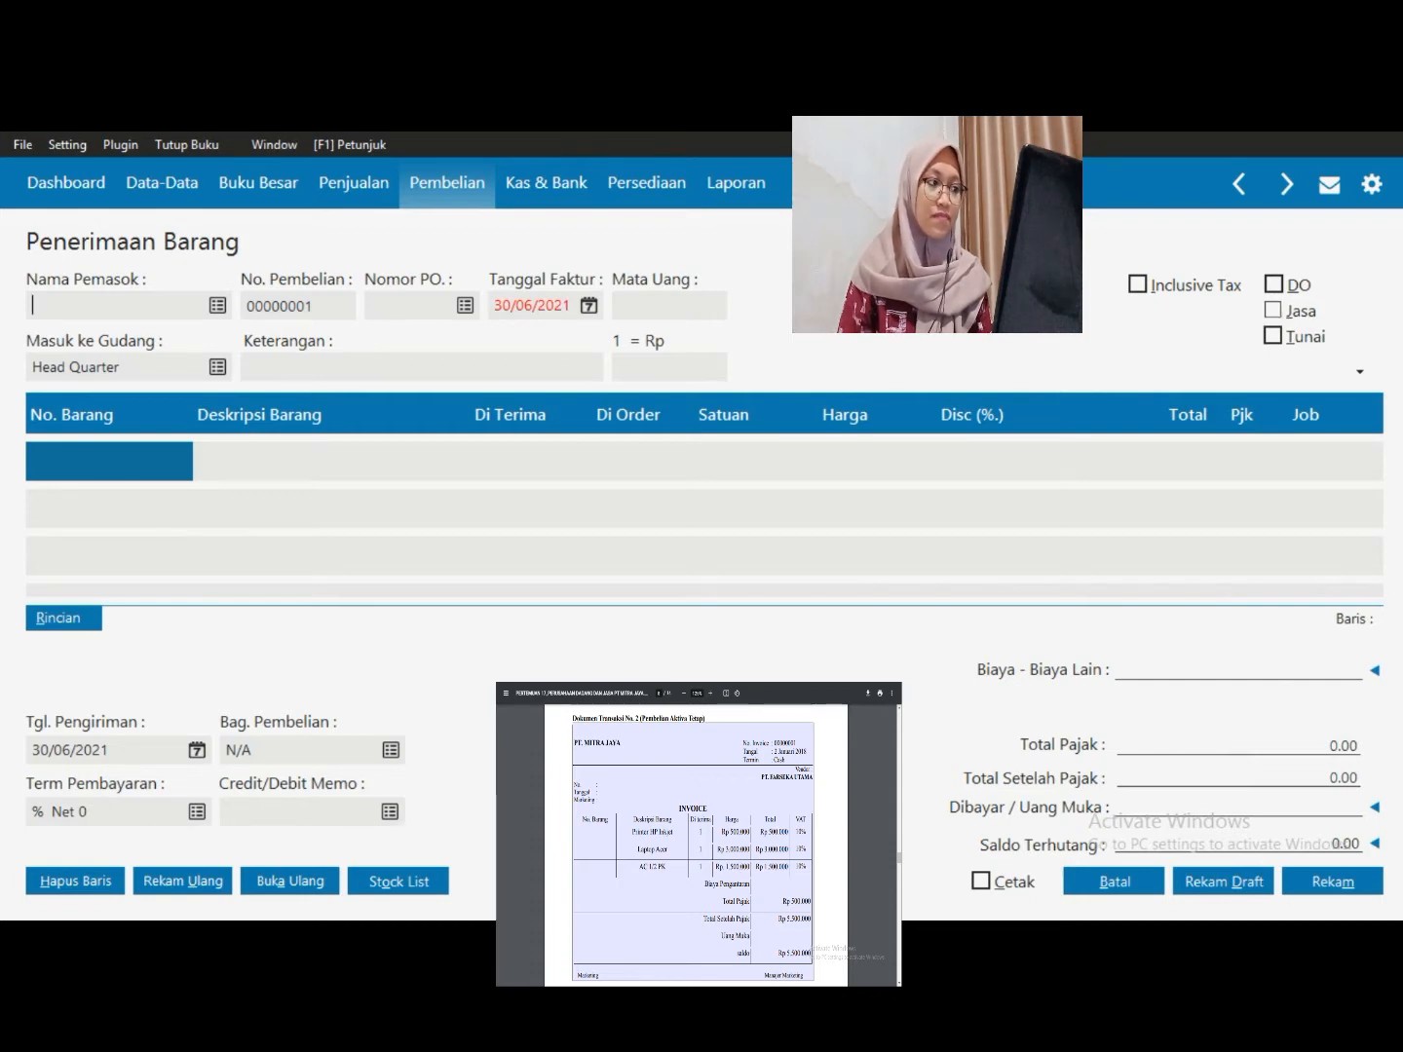
left_click(1272, 310)
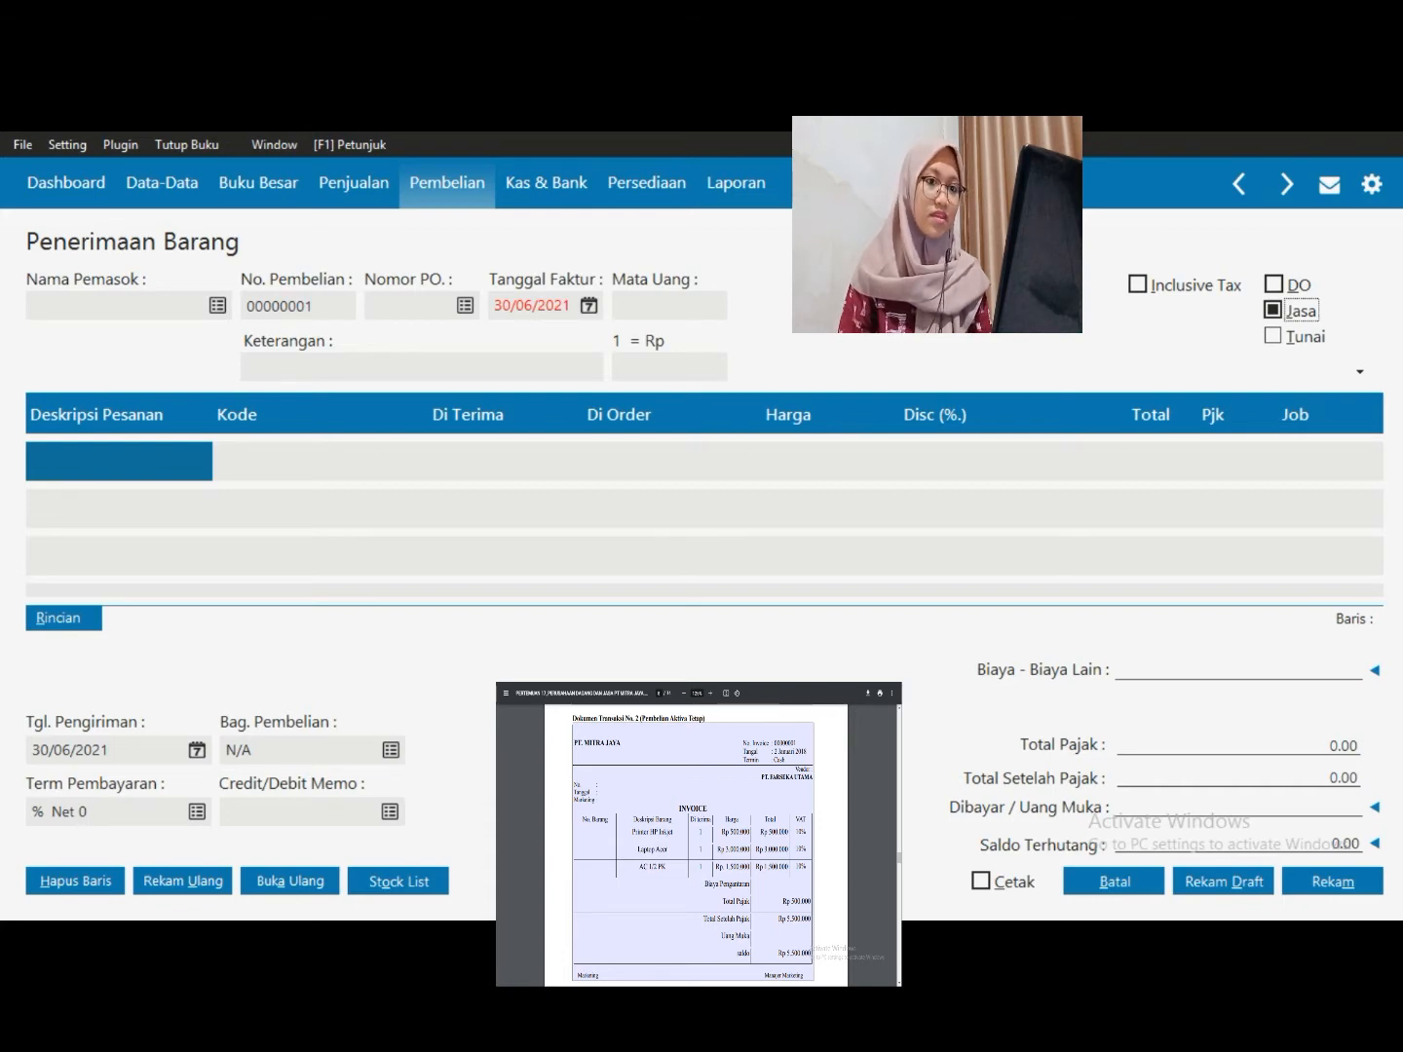
left_click(1273, 336)
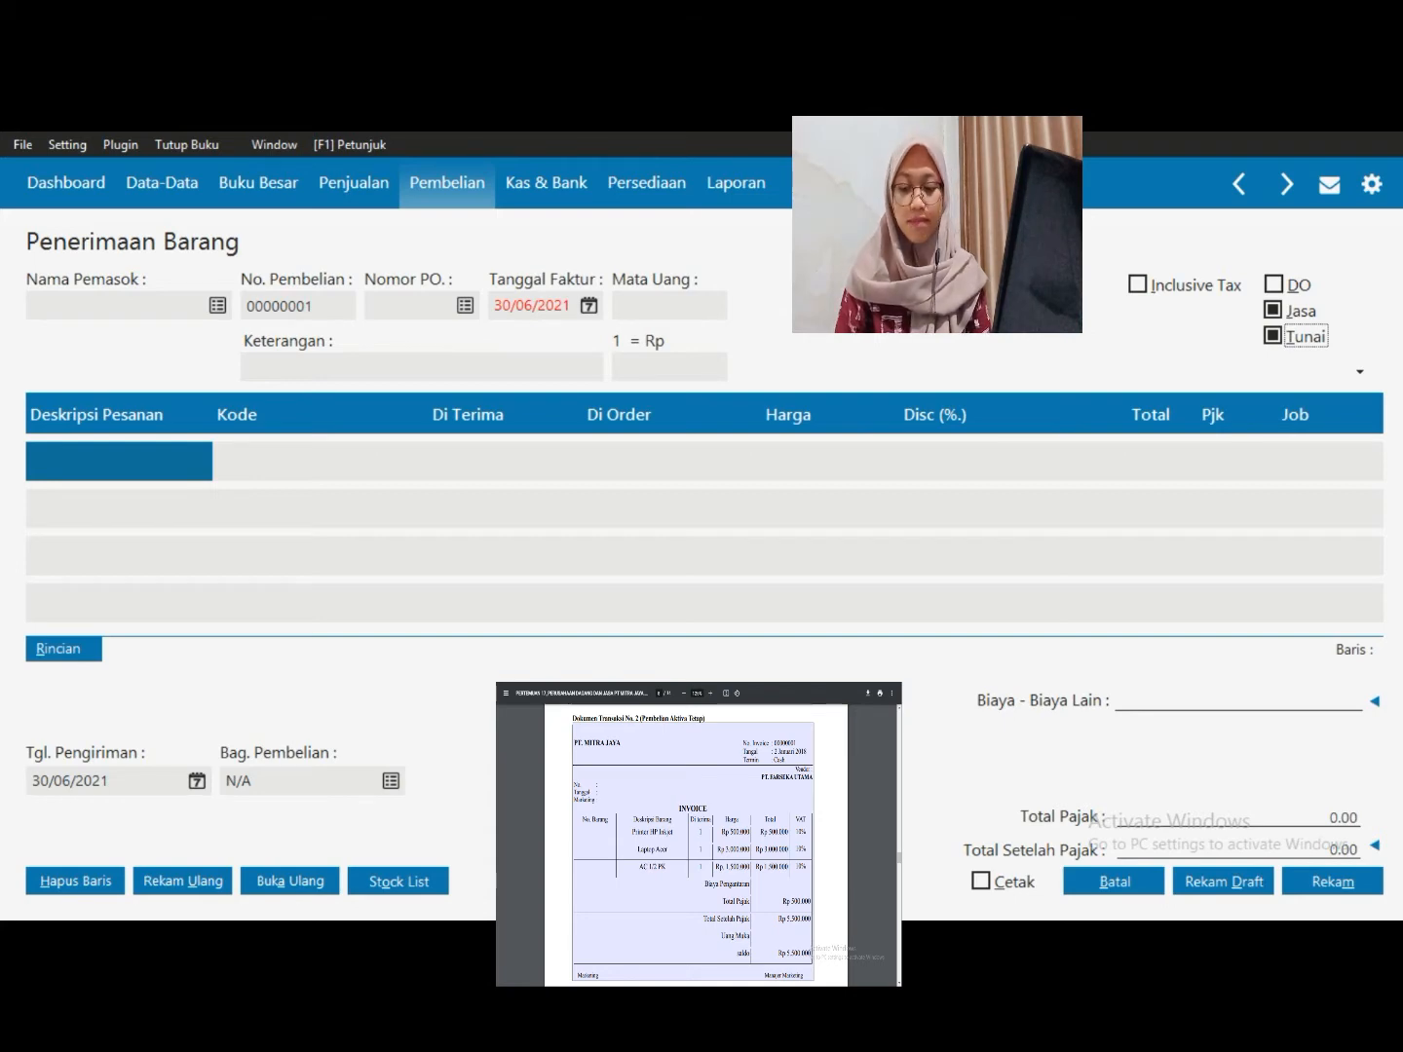
Start a new vendor record from the invoice's supplier list and set its ID to V-006
left_click(217, 306)
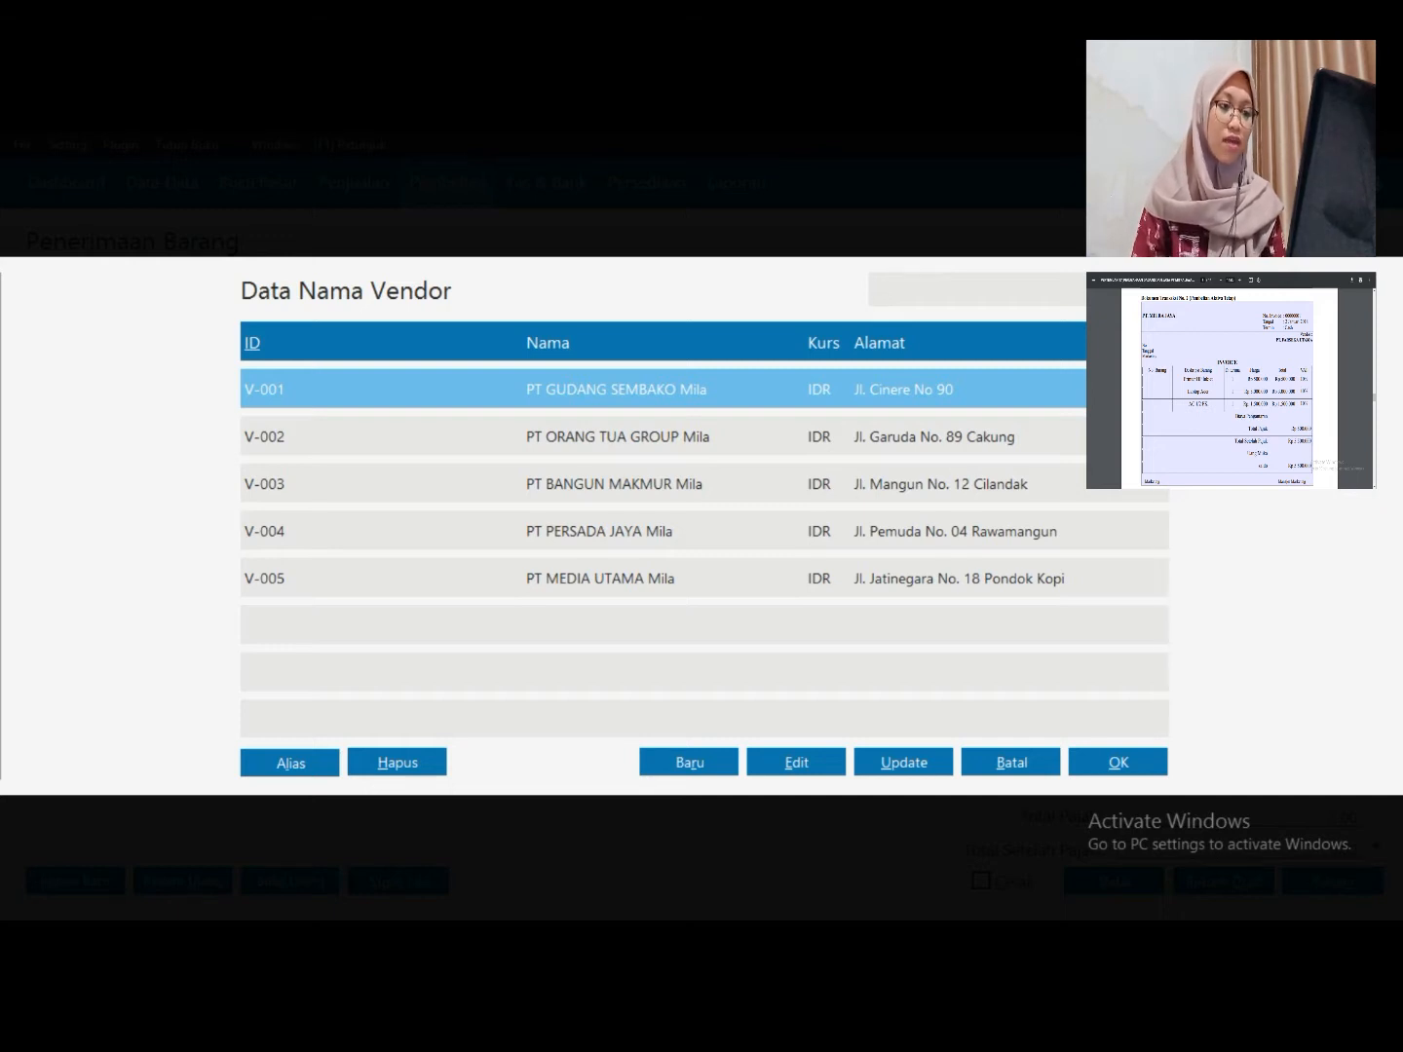
left_click(689, 763)
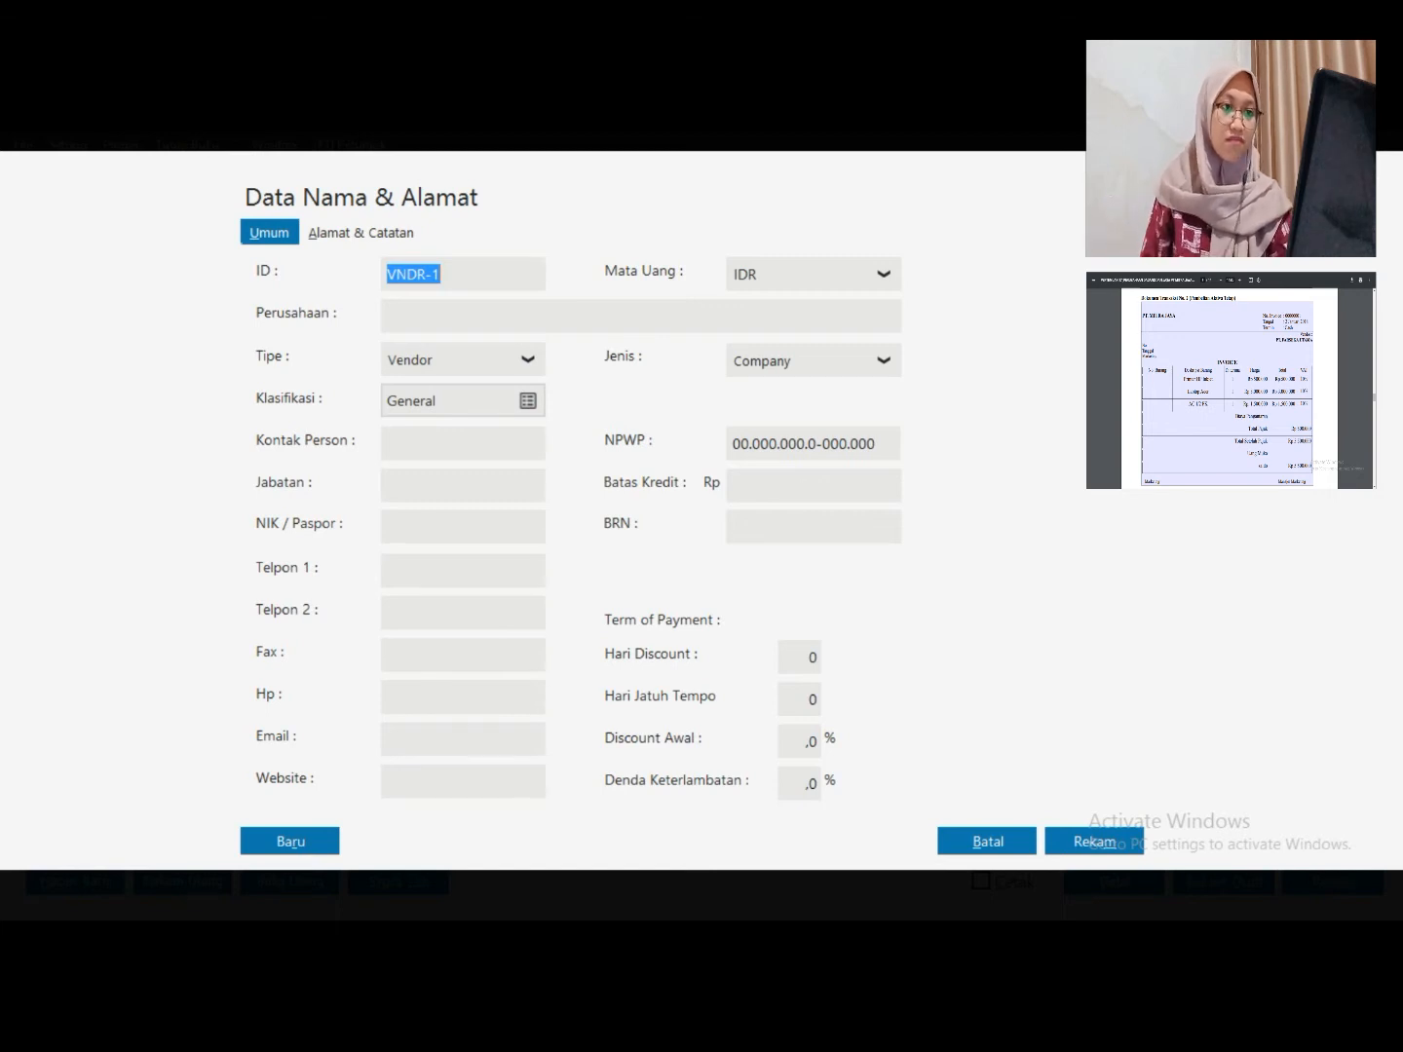
type("V")
key("BackSpace")
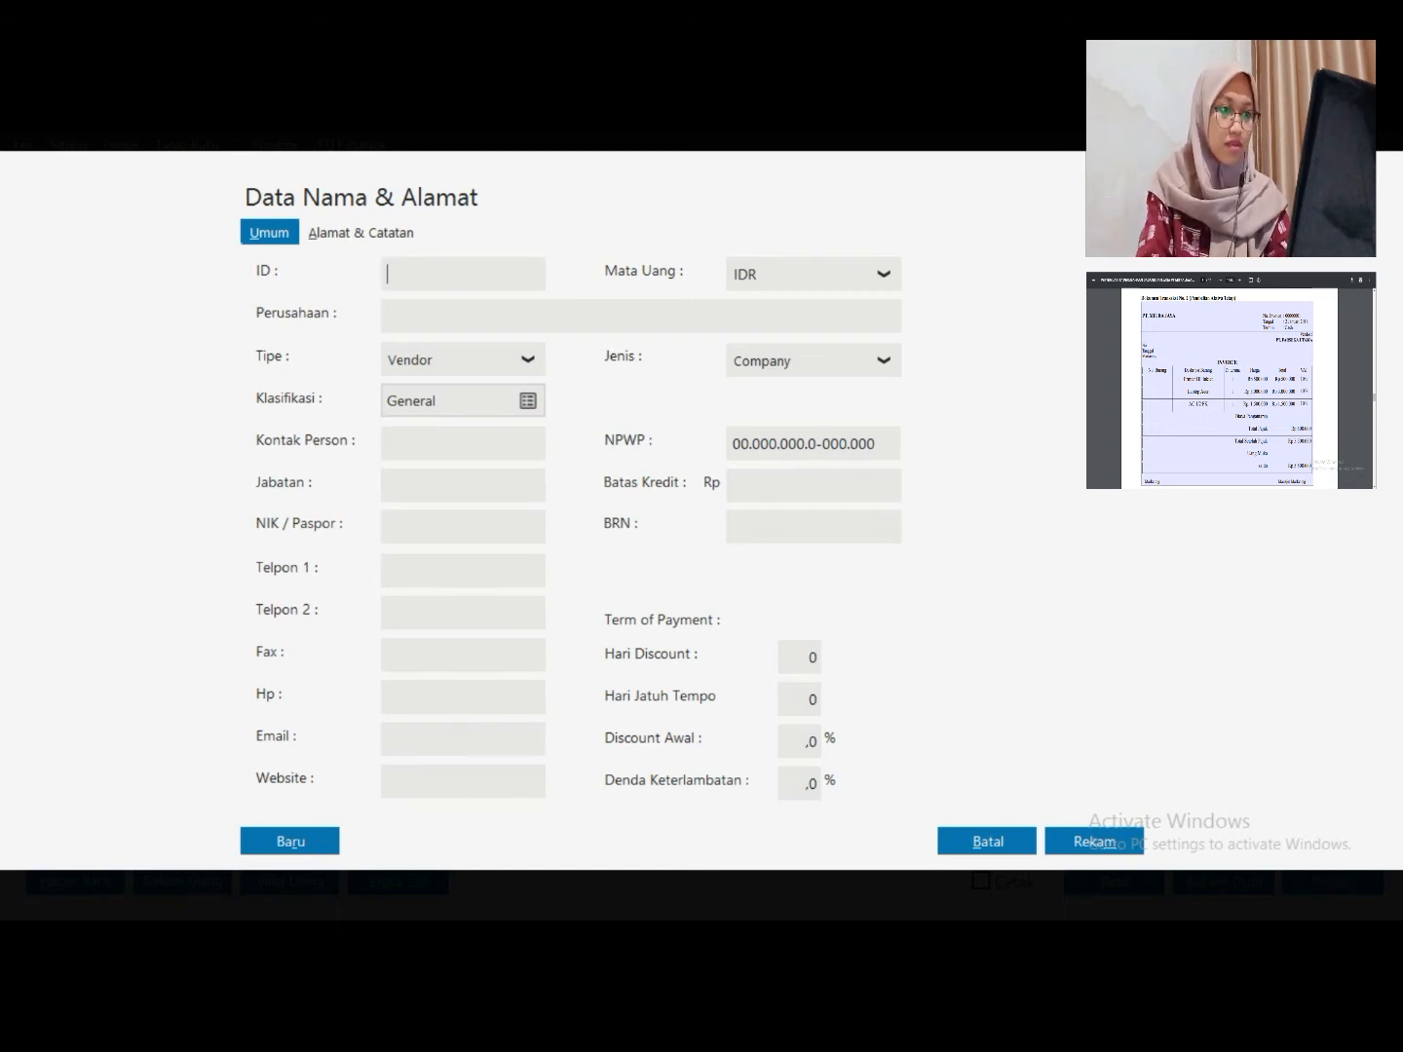
type("V-006")
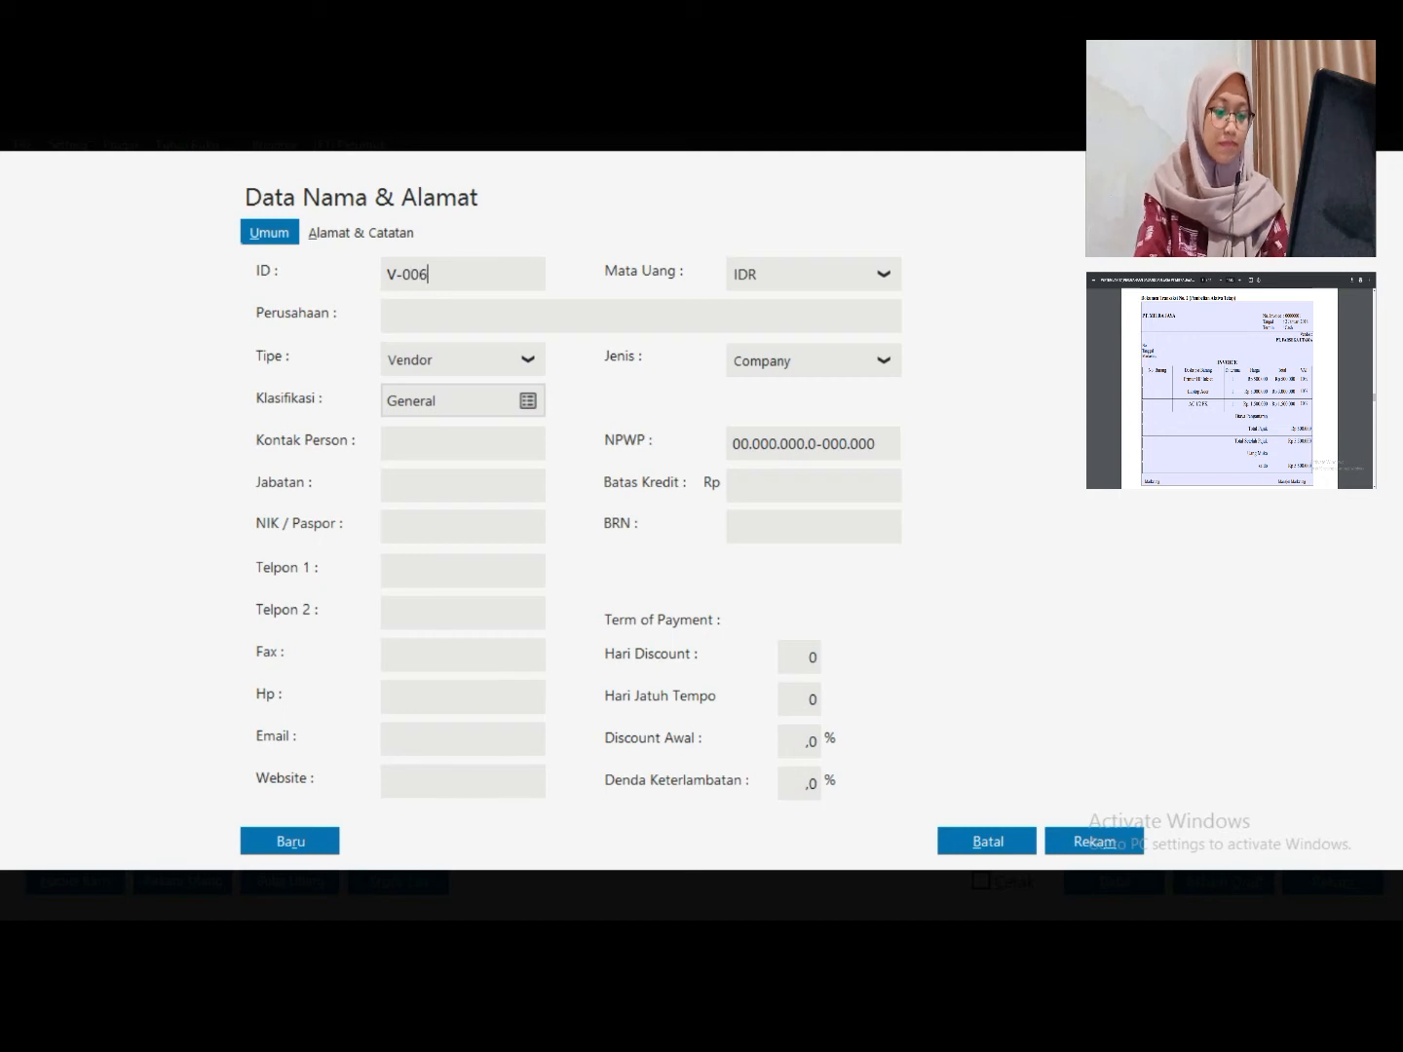
Enter PT FARSEKA UTAMA Mila as the new vendor's company name
key("Tab")
type("P")
key("BackSpace")
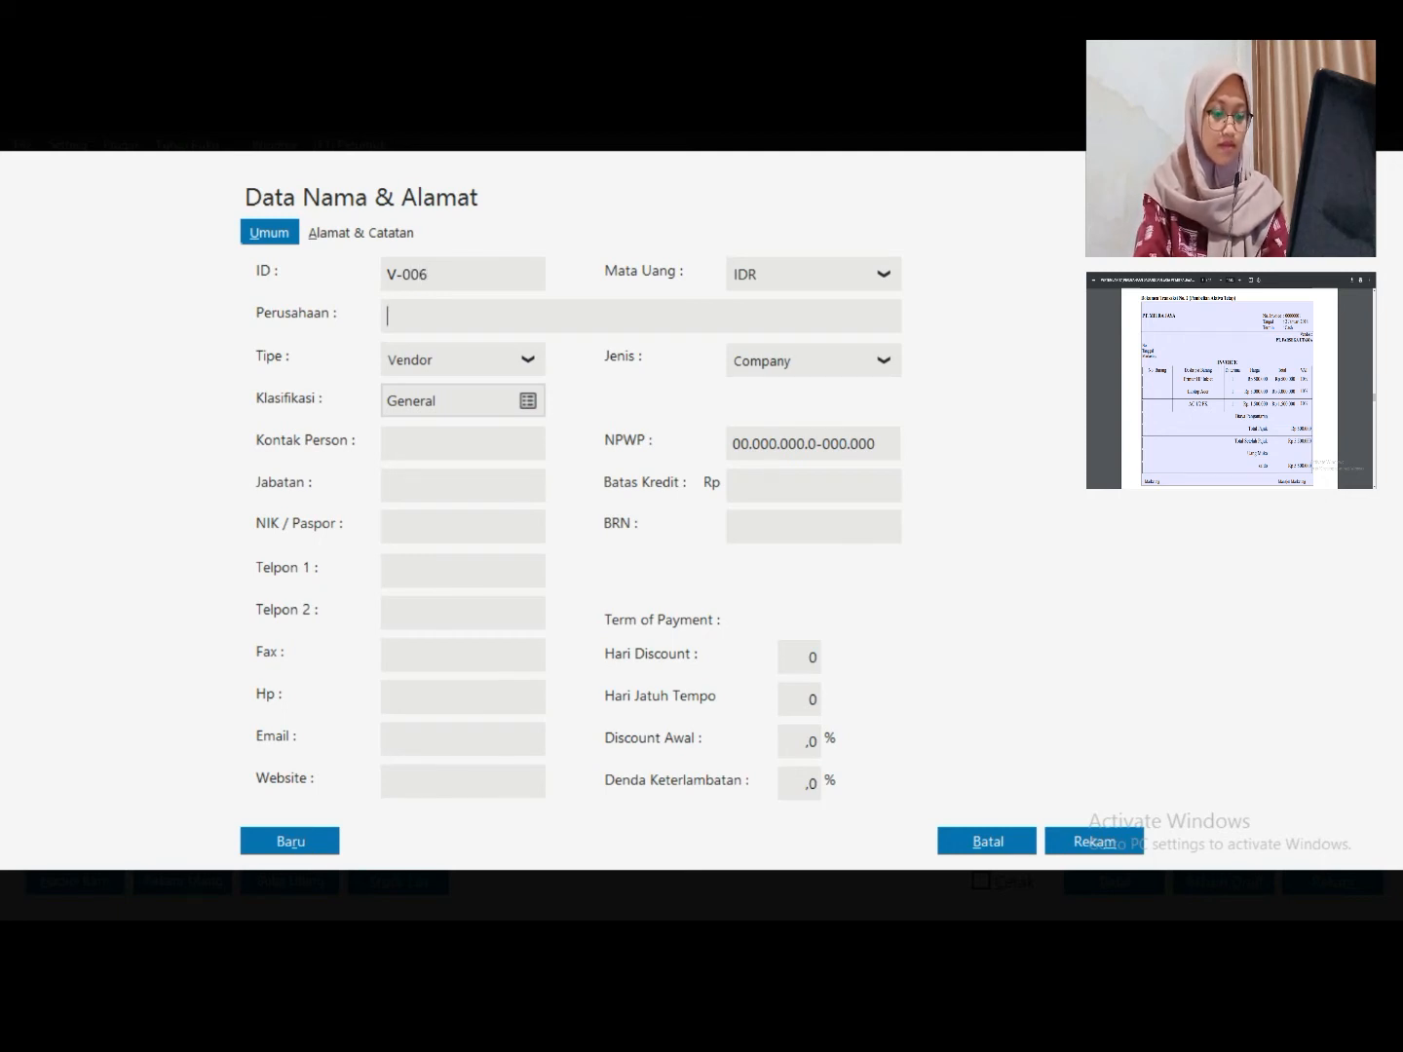
type("PT FARSEKA")
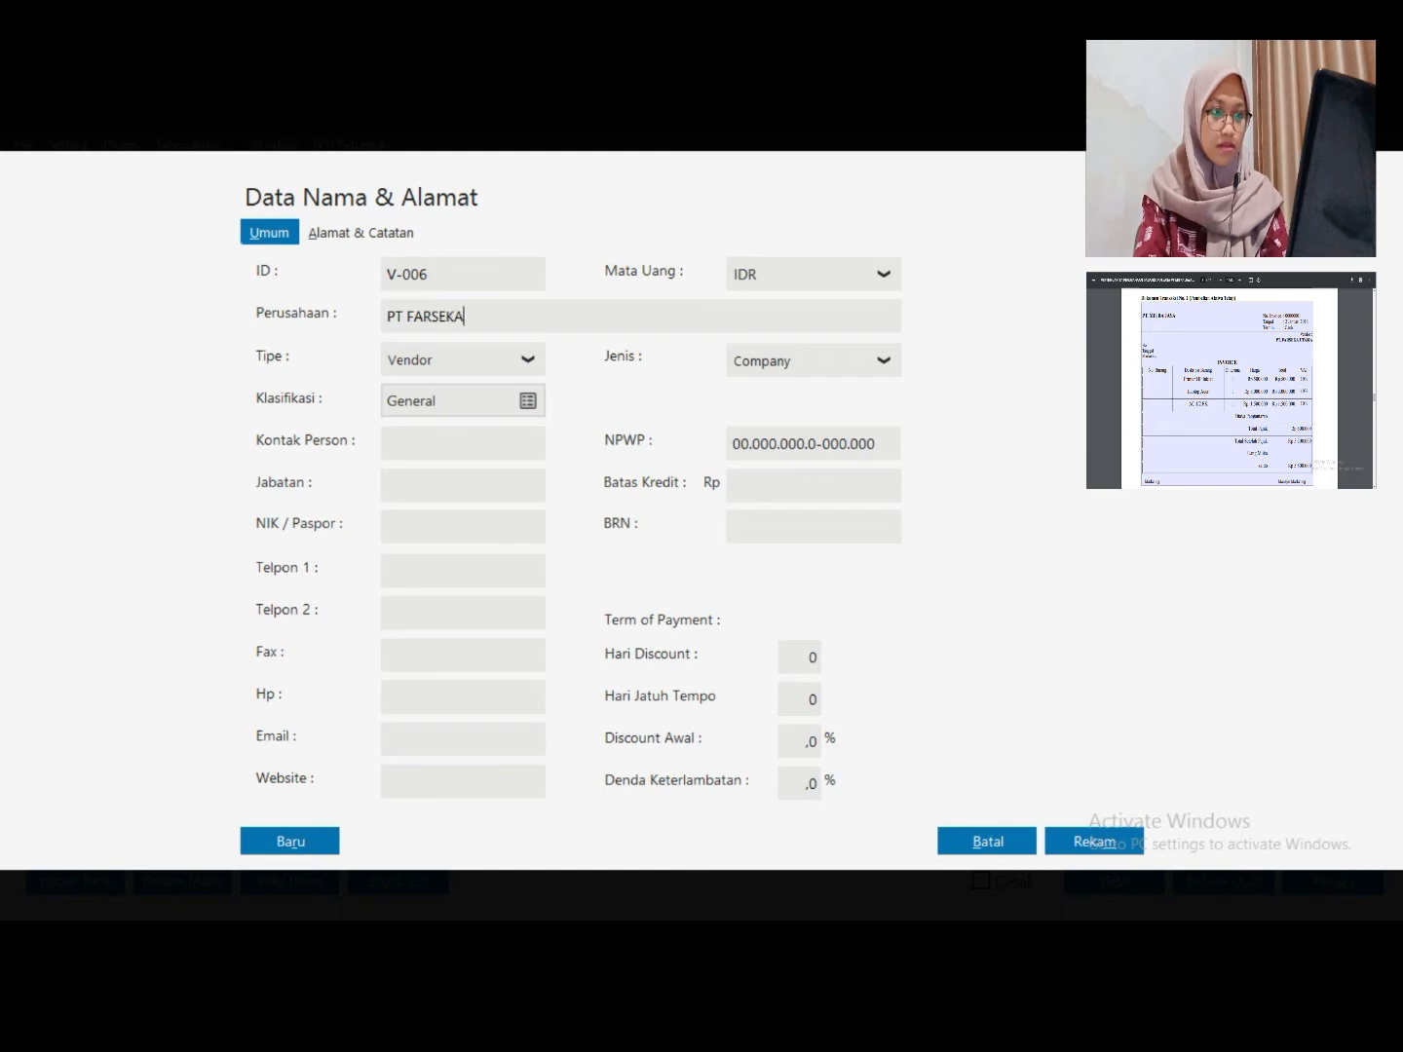
type(" UTA<A")
key("BackSpace")
key("BackSpace")
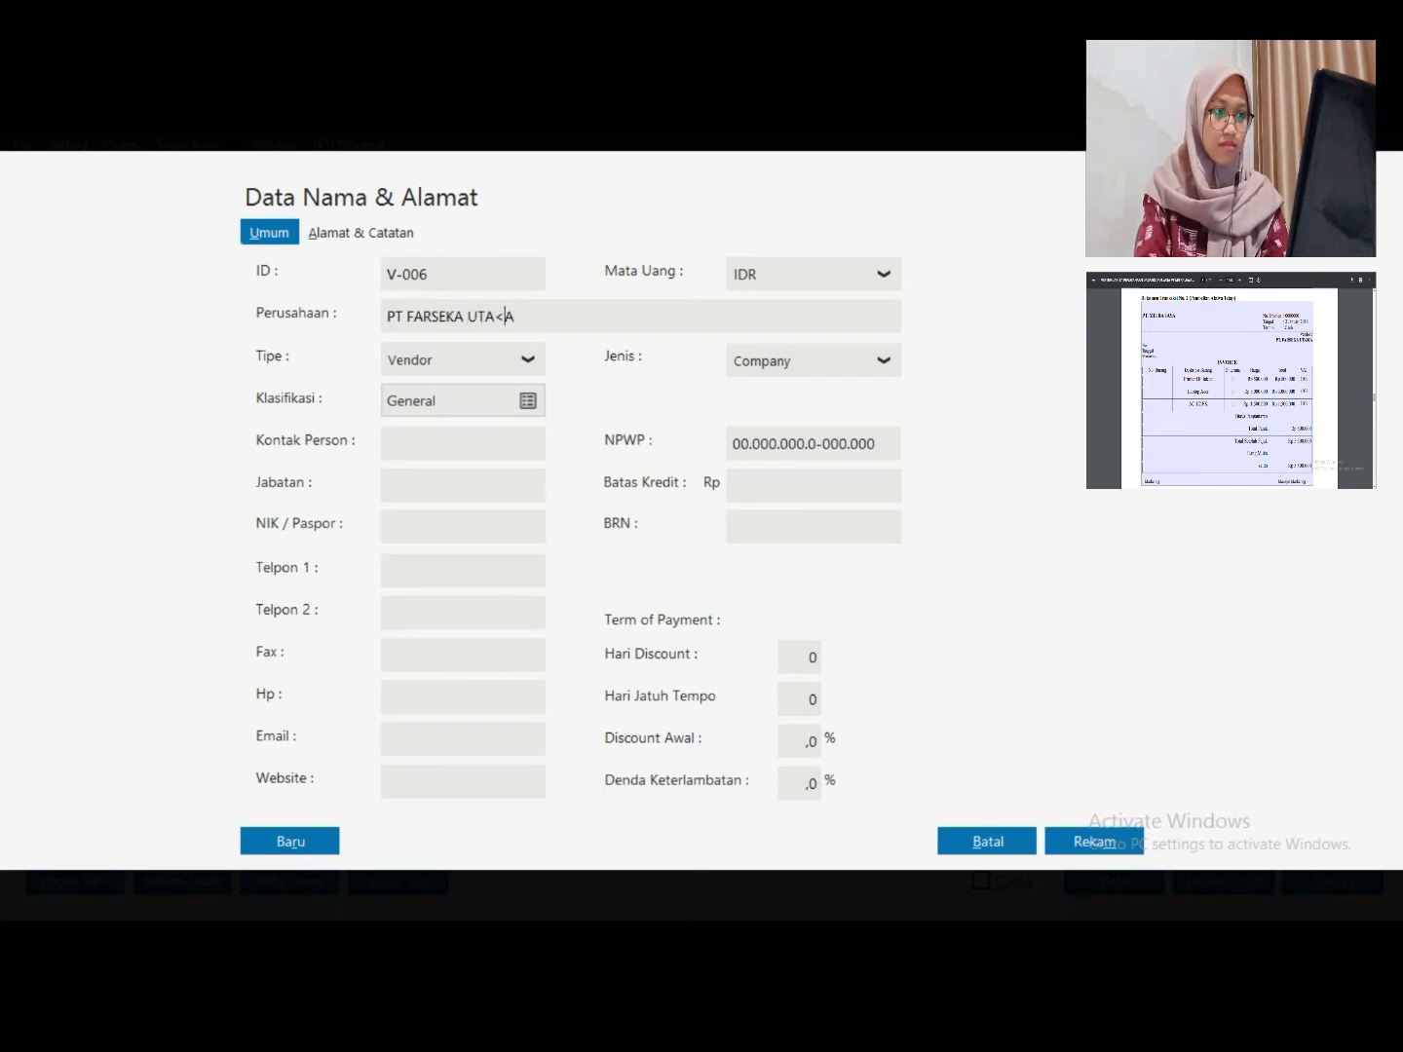
type("MA Mila")
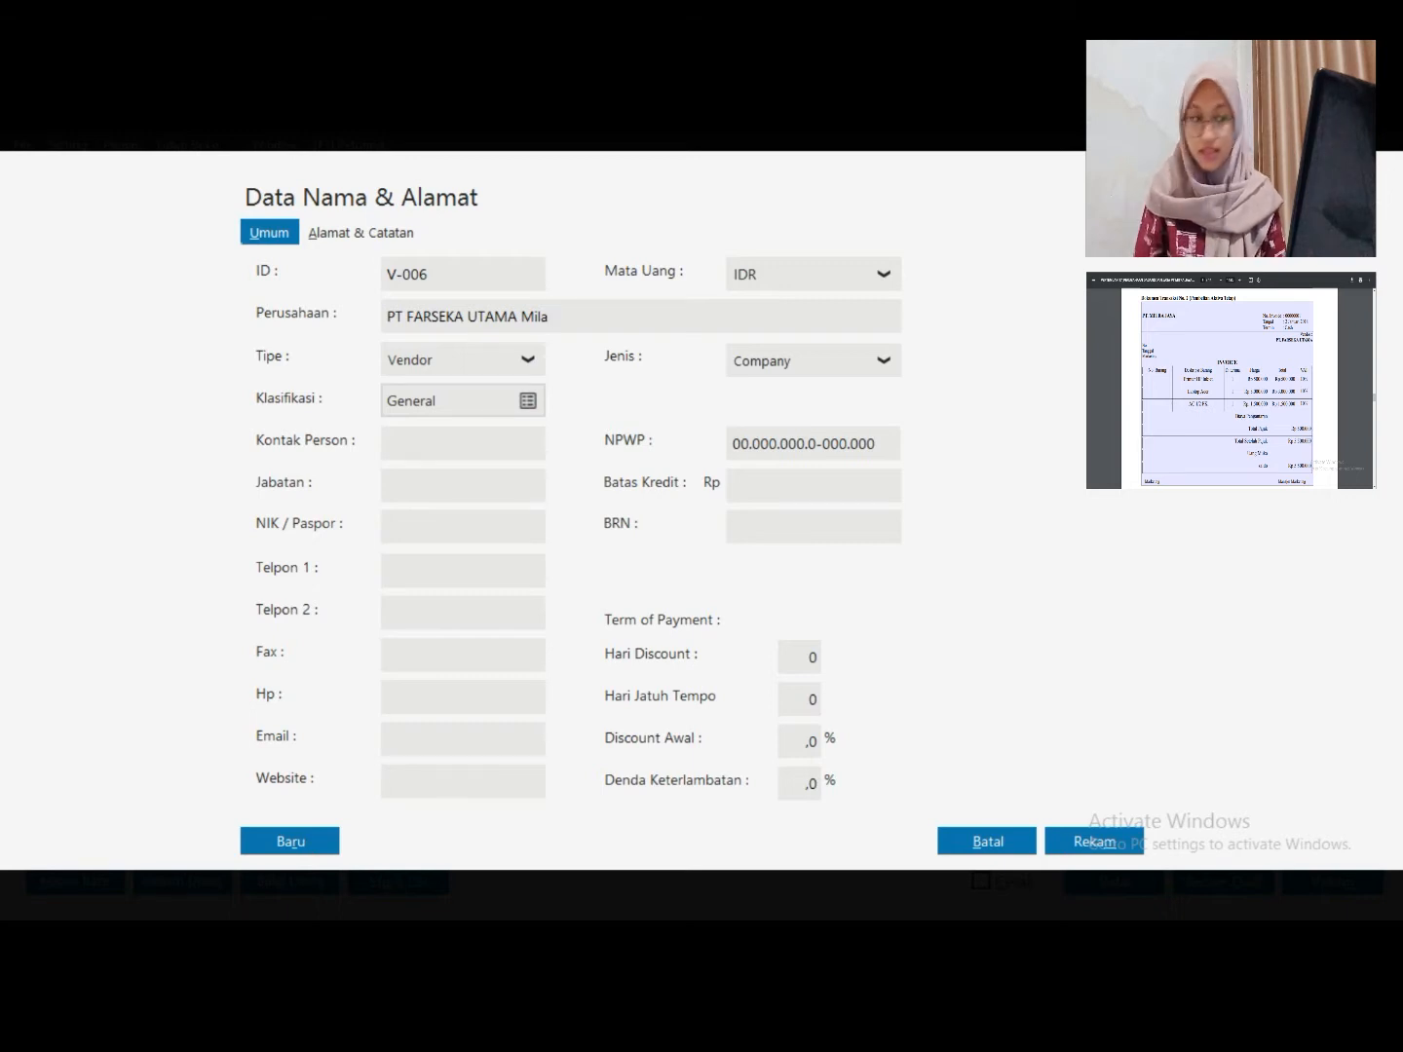
Record the new vendor despite the missing NPWP/NIK and choose V-006, PT FARSEKA UTAMA, as the invoice's supplier
key("alt+a")
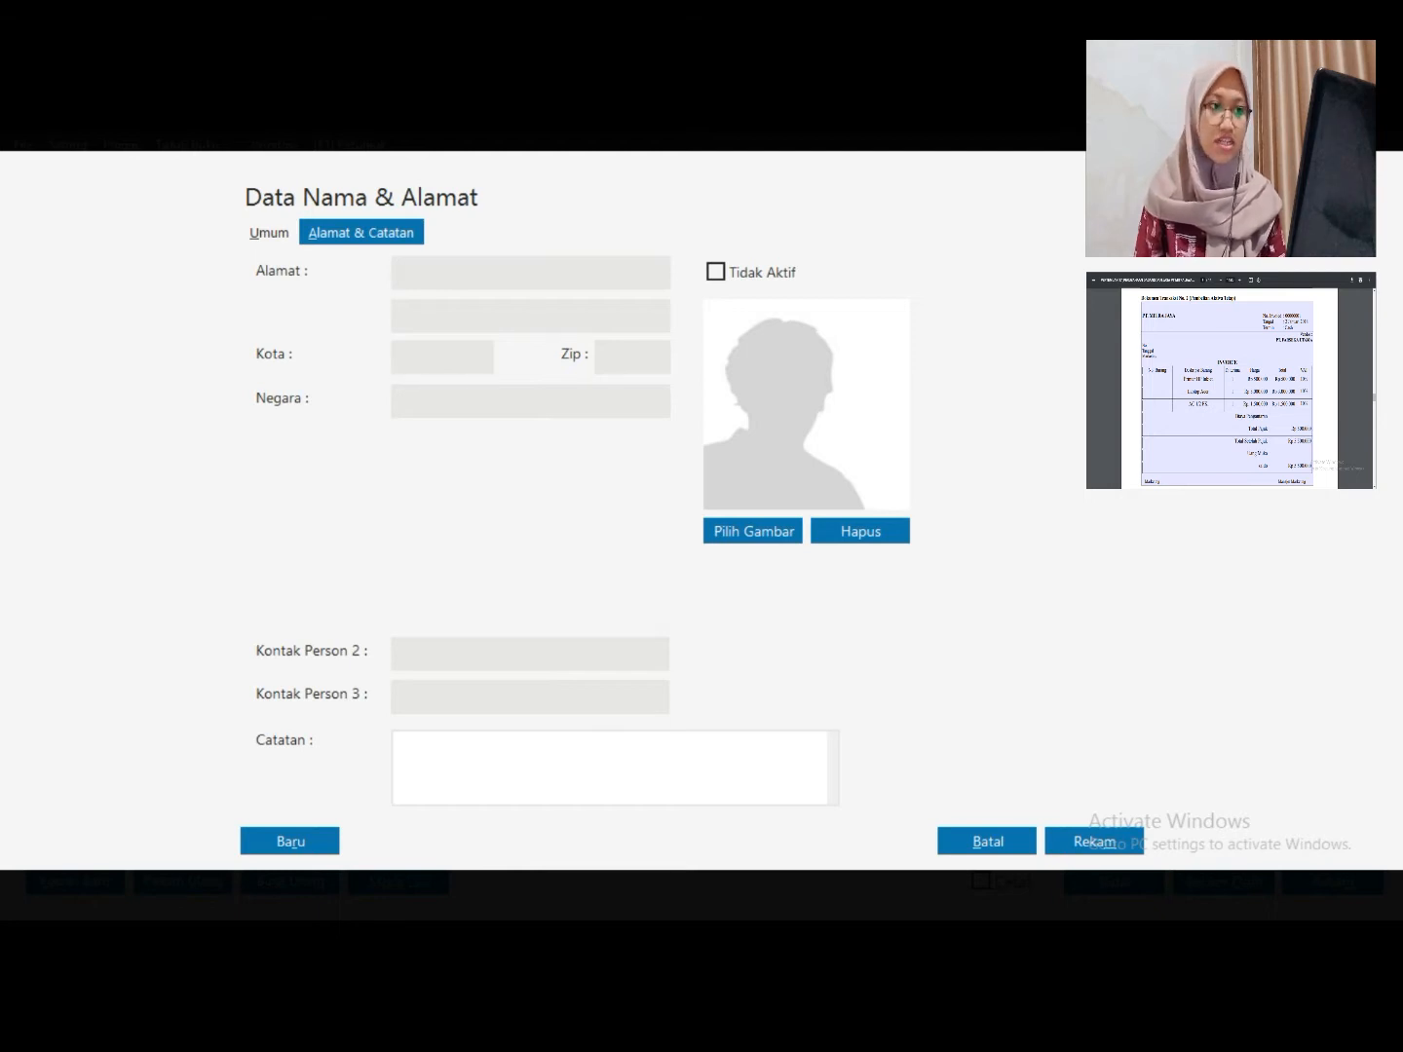
left_click(269, 233)
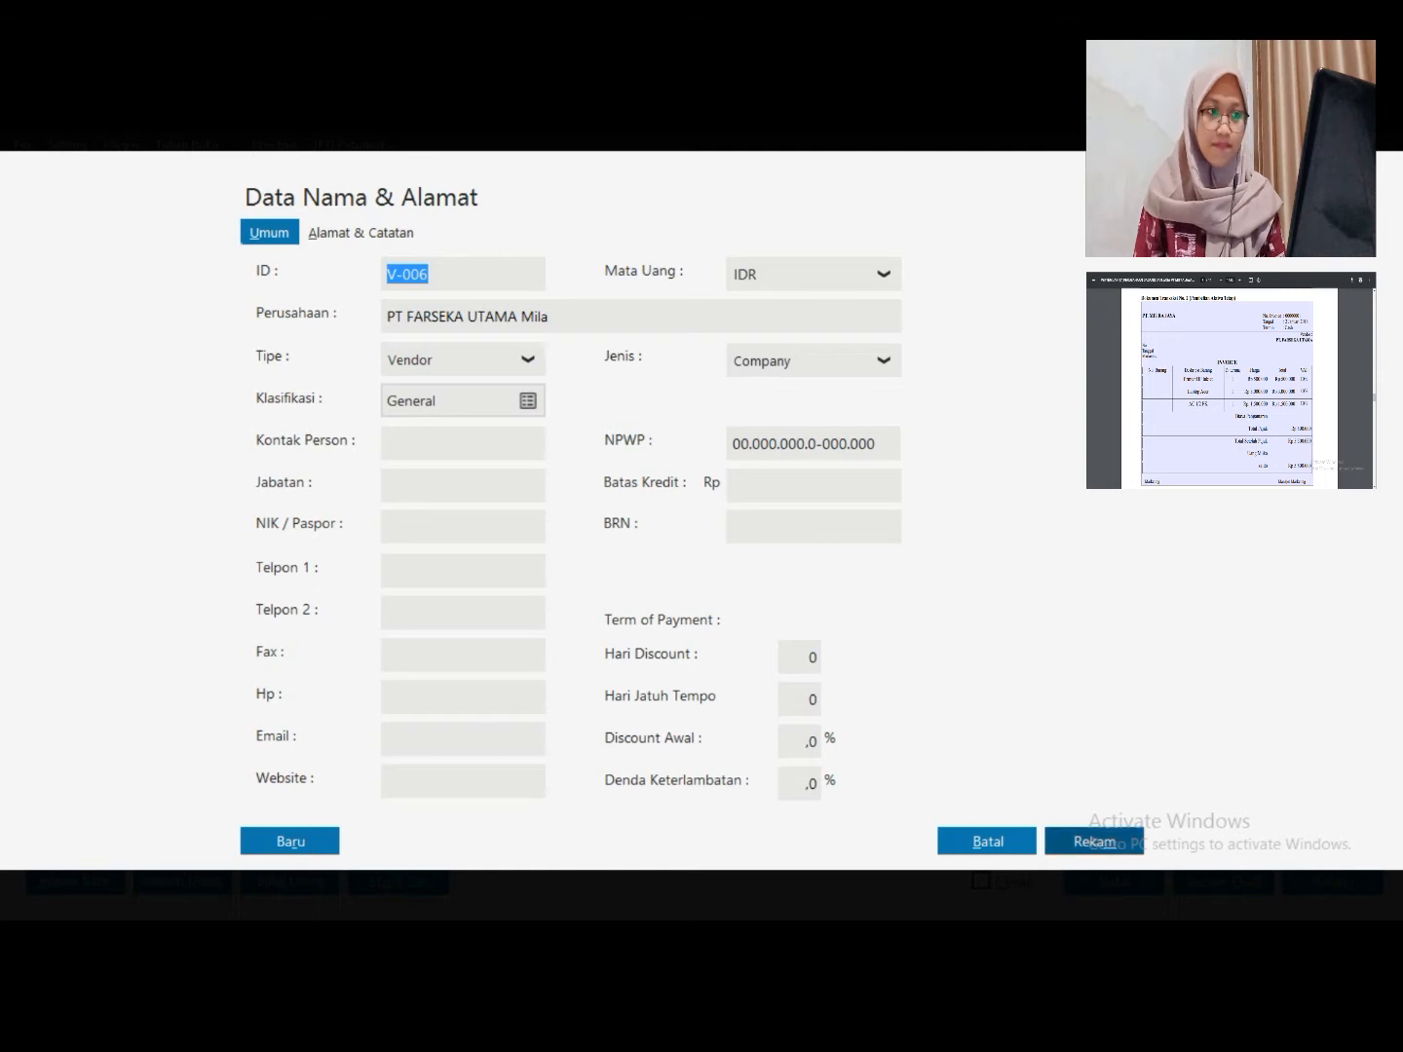
left_click(1093, 841)
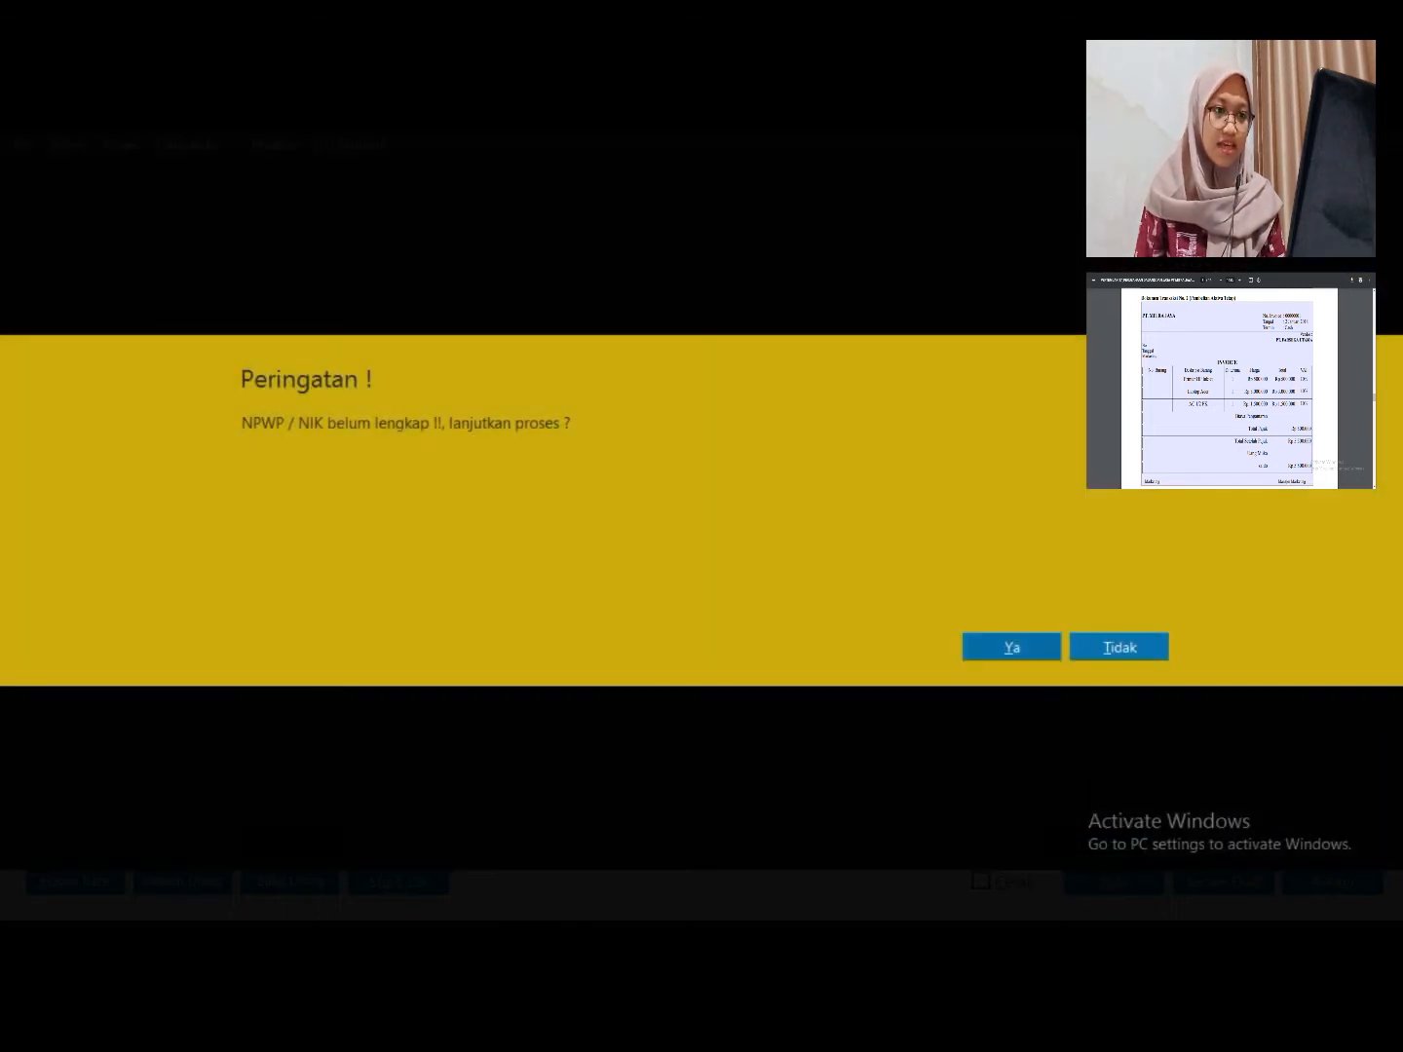
left_click(1011, 647)
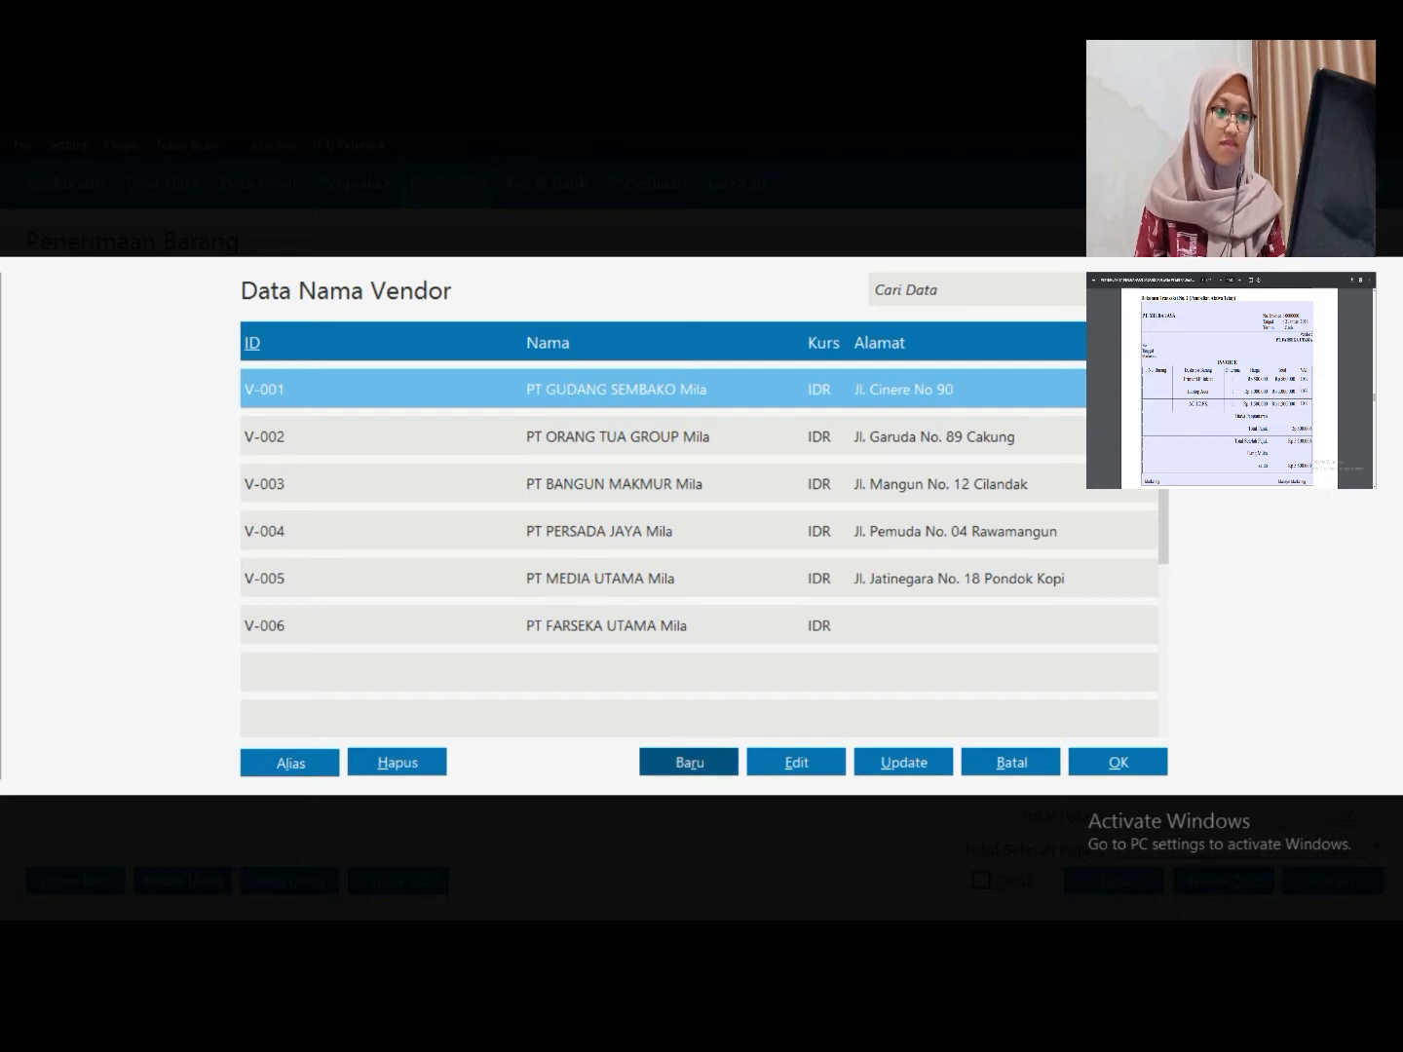
left_click(672, 626)
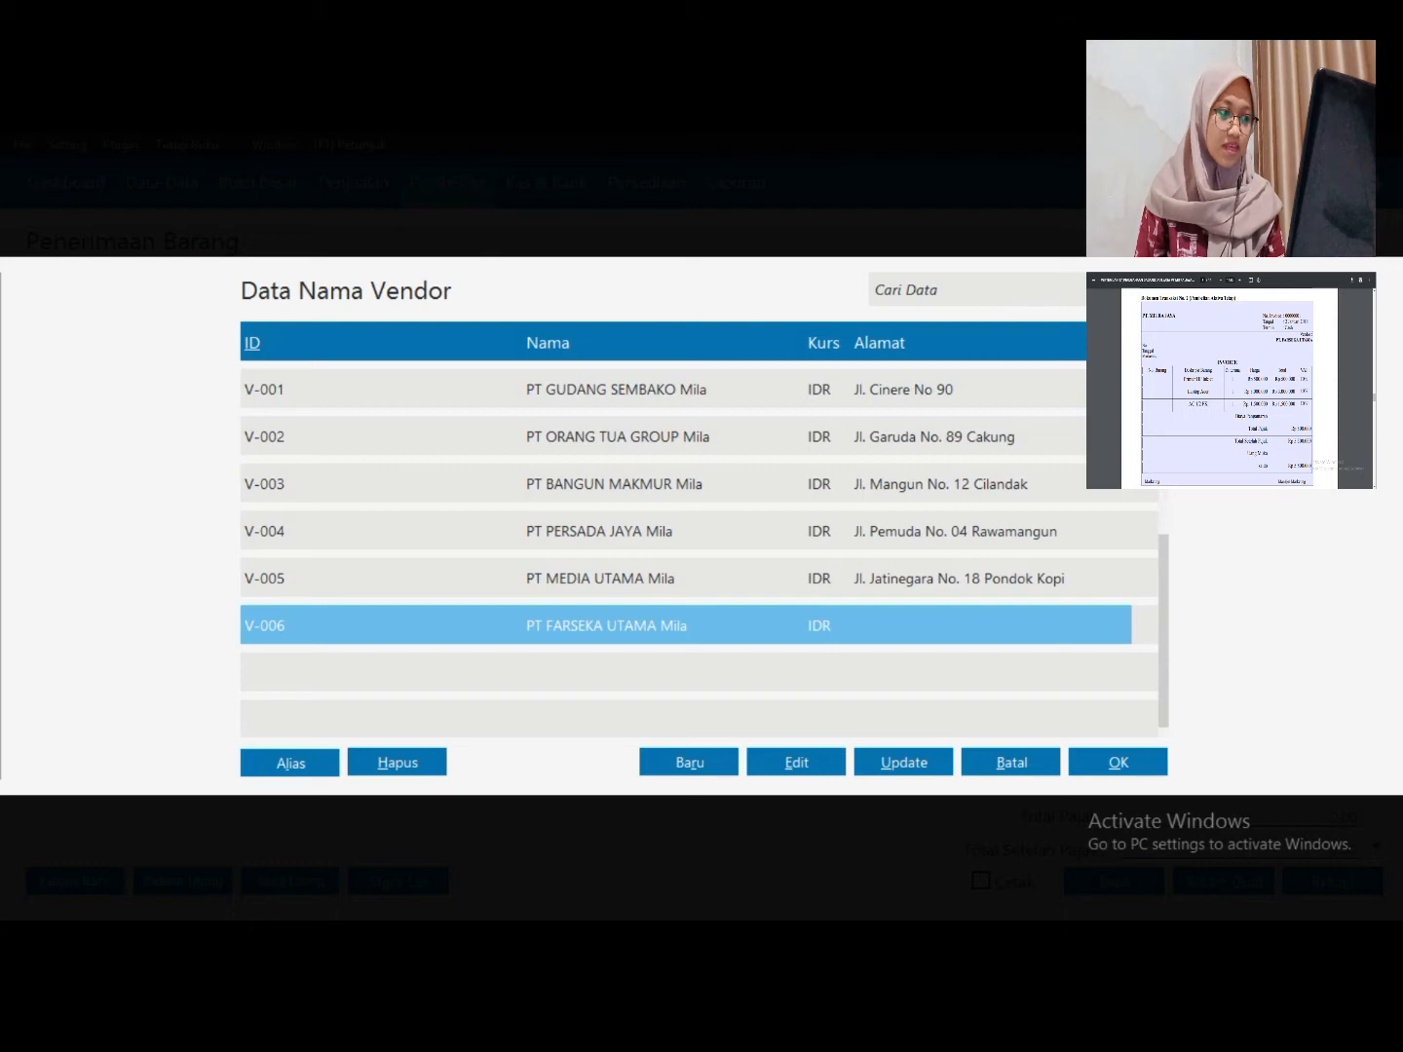
left_click(1118, 761)
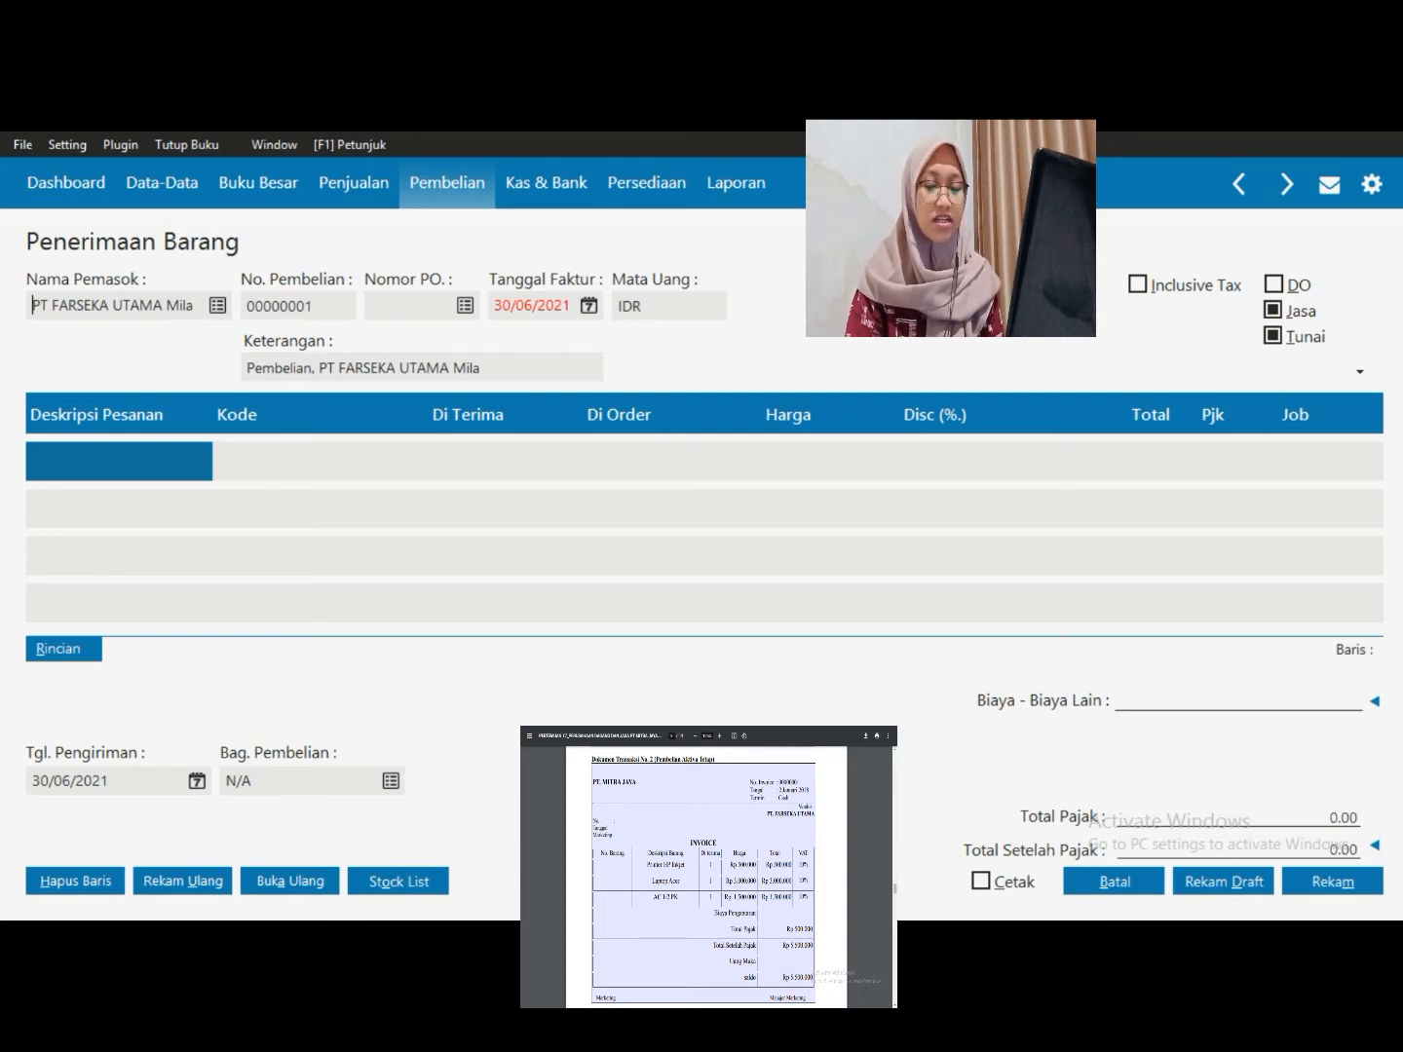
Set the purchase invoice date (Tanggal Faktur) to 02/01/2018
double_click(569, 304)
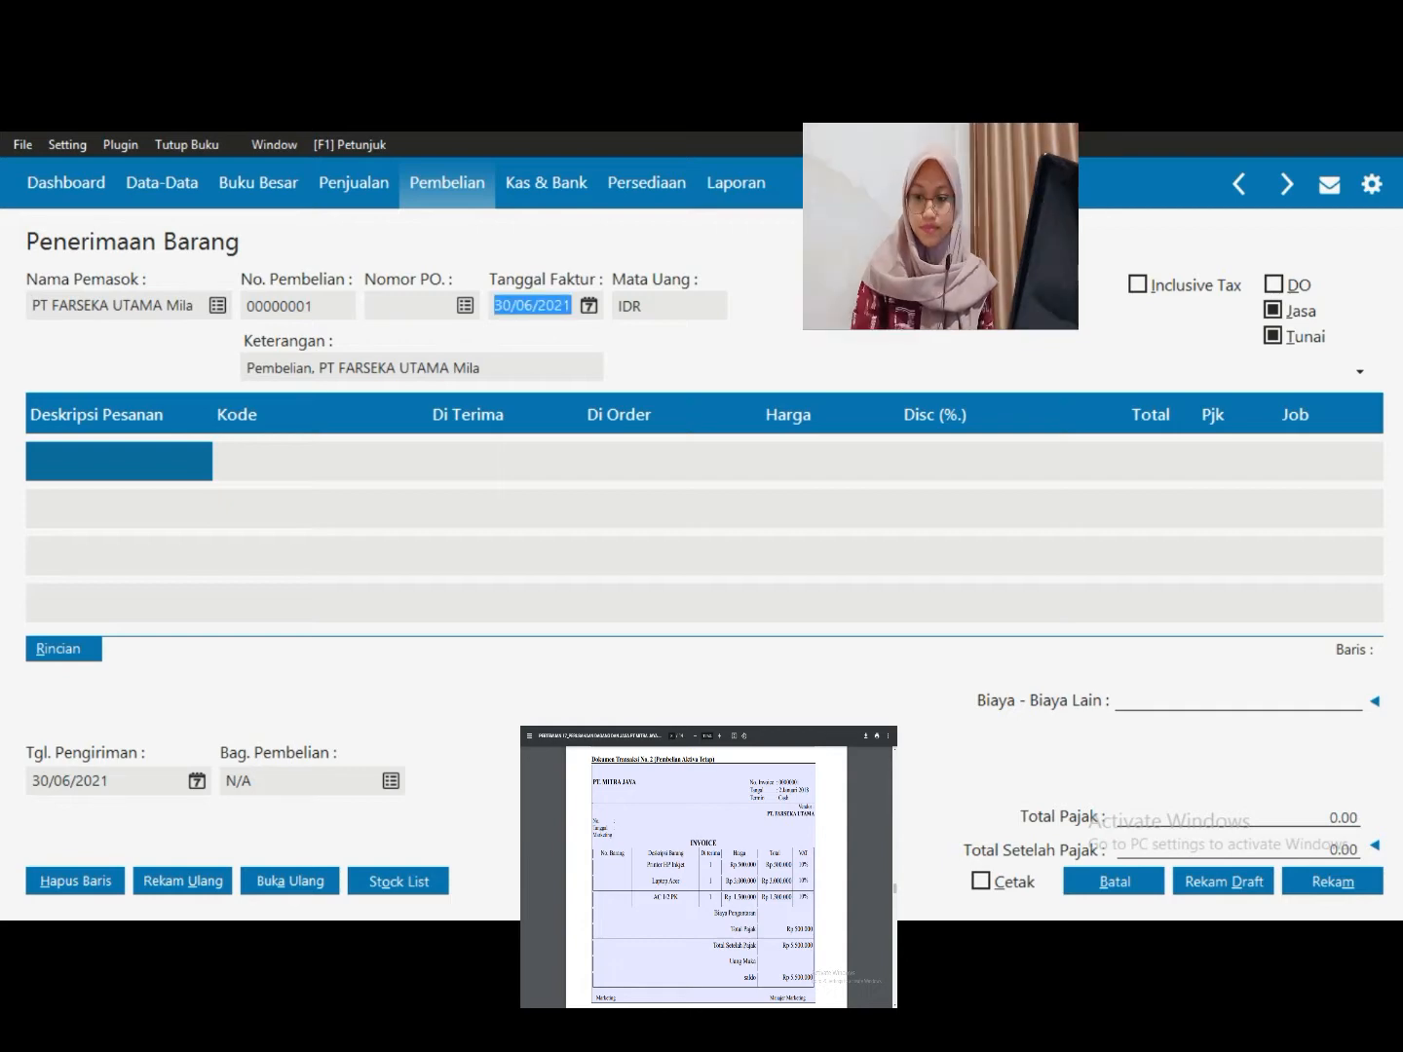
type("02/01/2019")
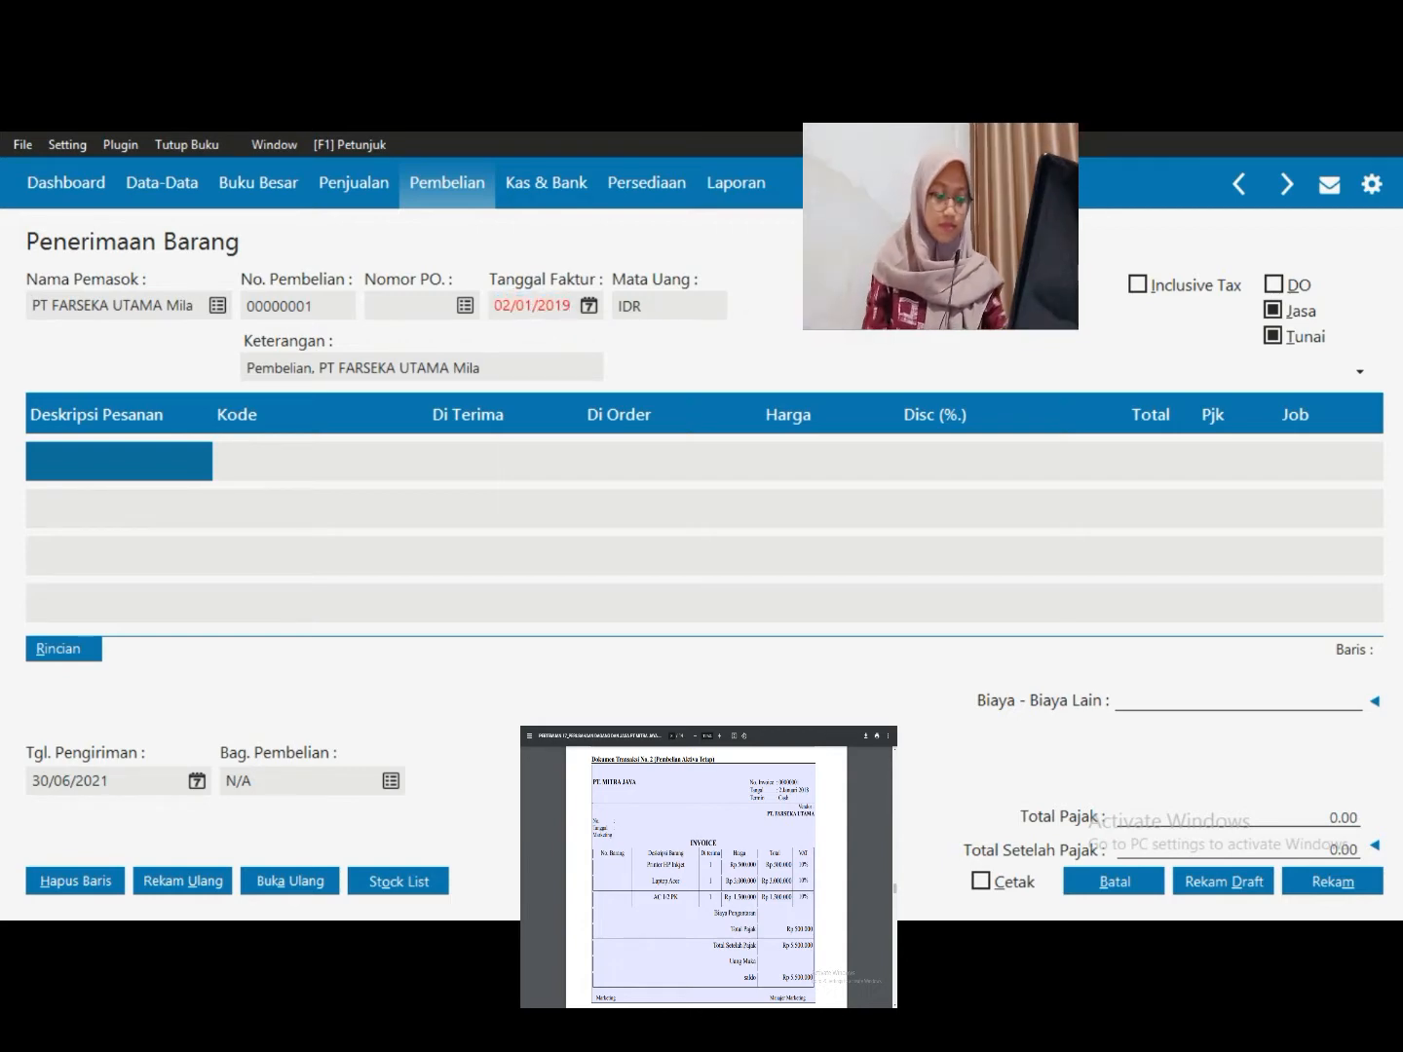
key("BackSpace")
type("8")
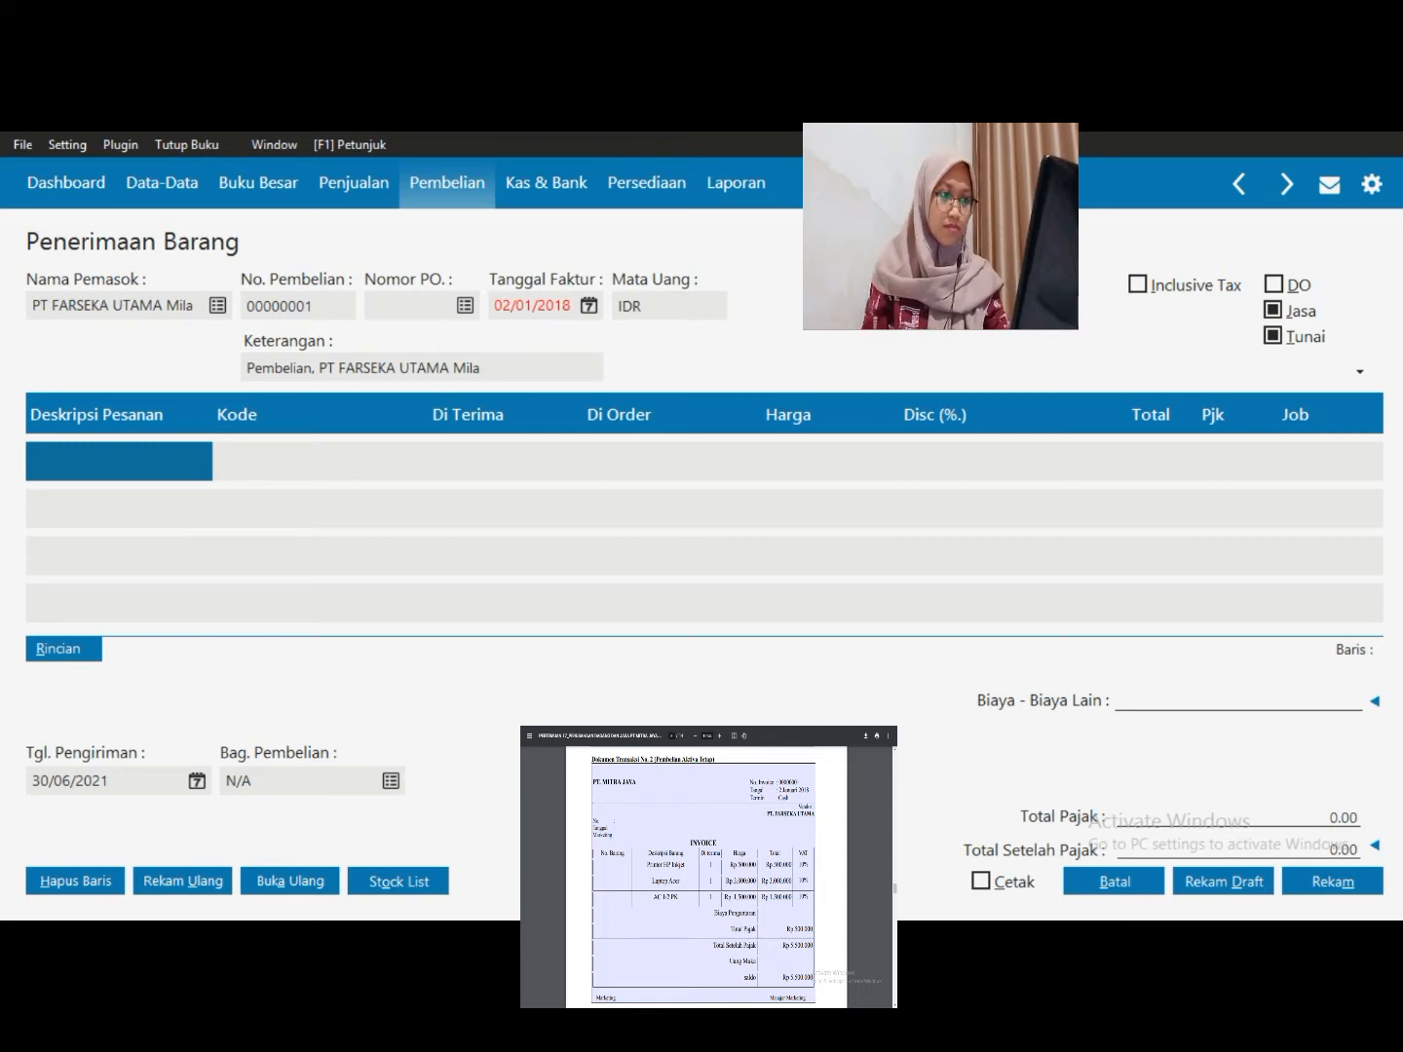
Enter Printer HP Inkjet as the description of the first order line
left_click(118, 461)
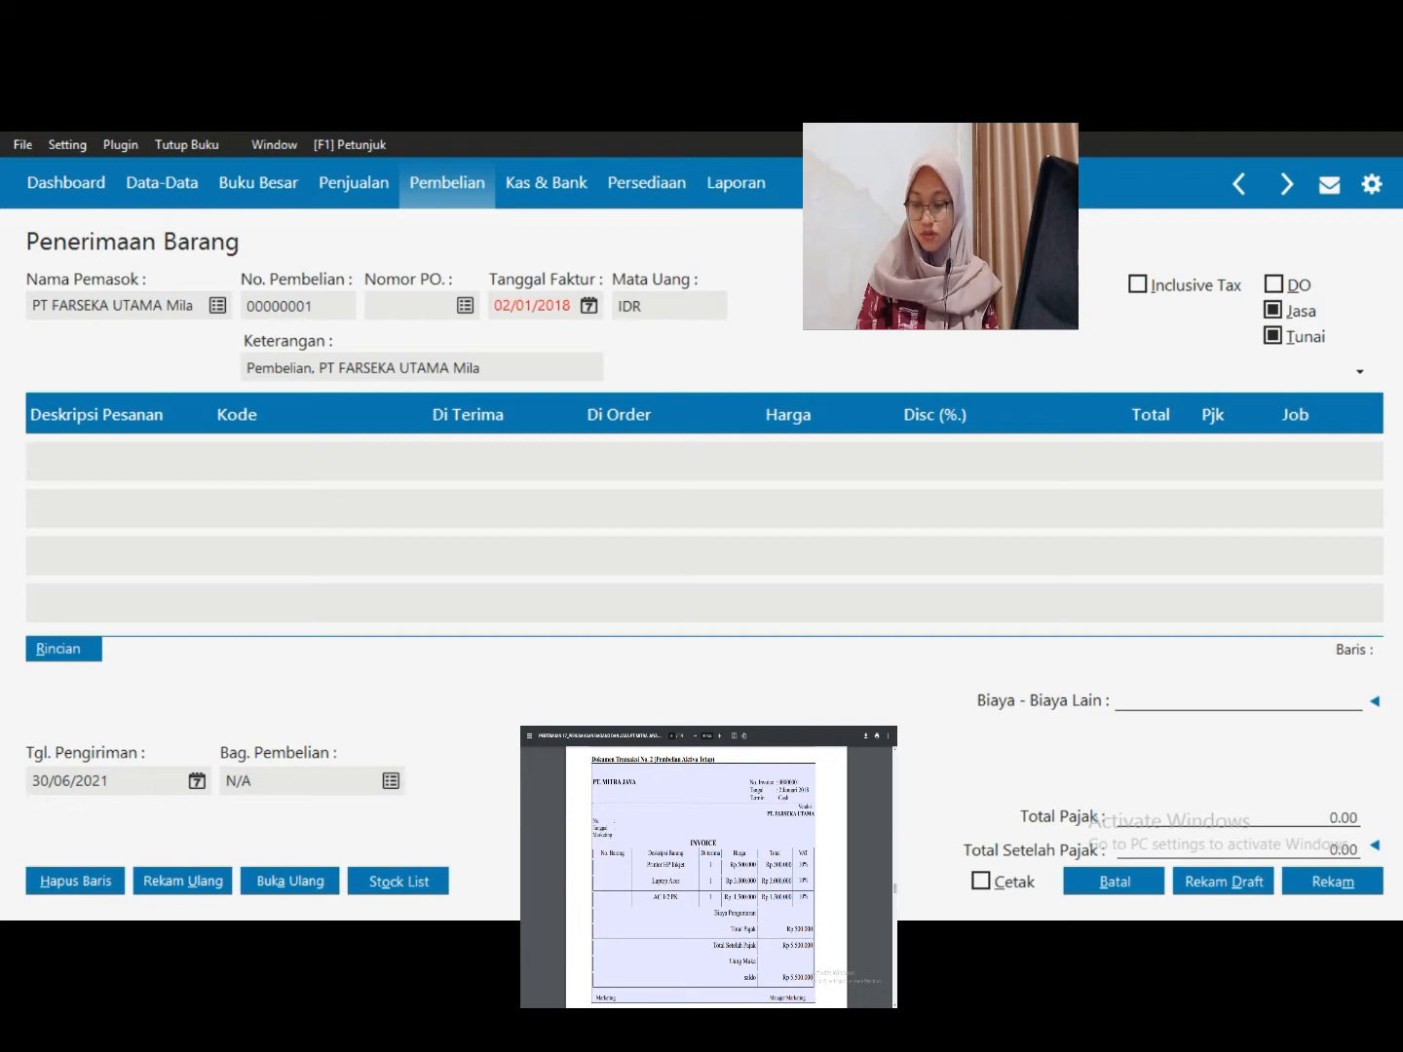
type("Pri")
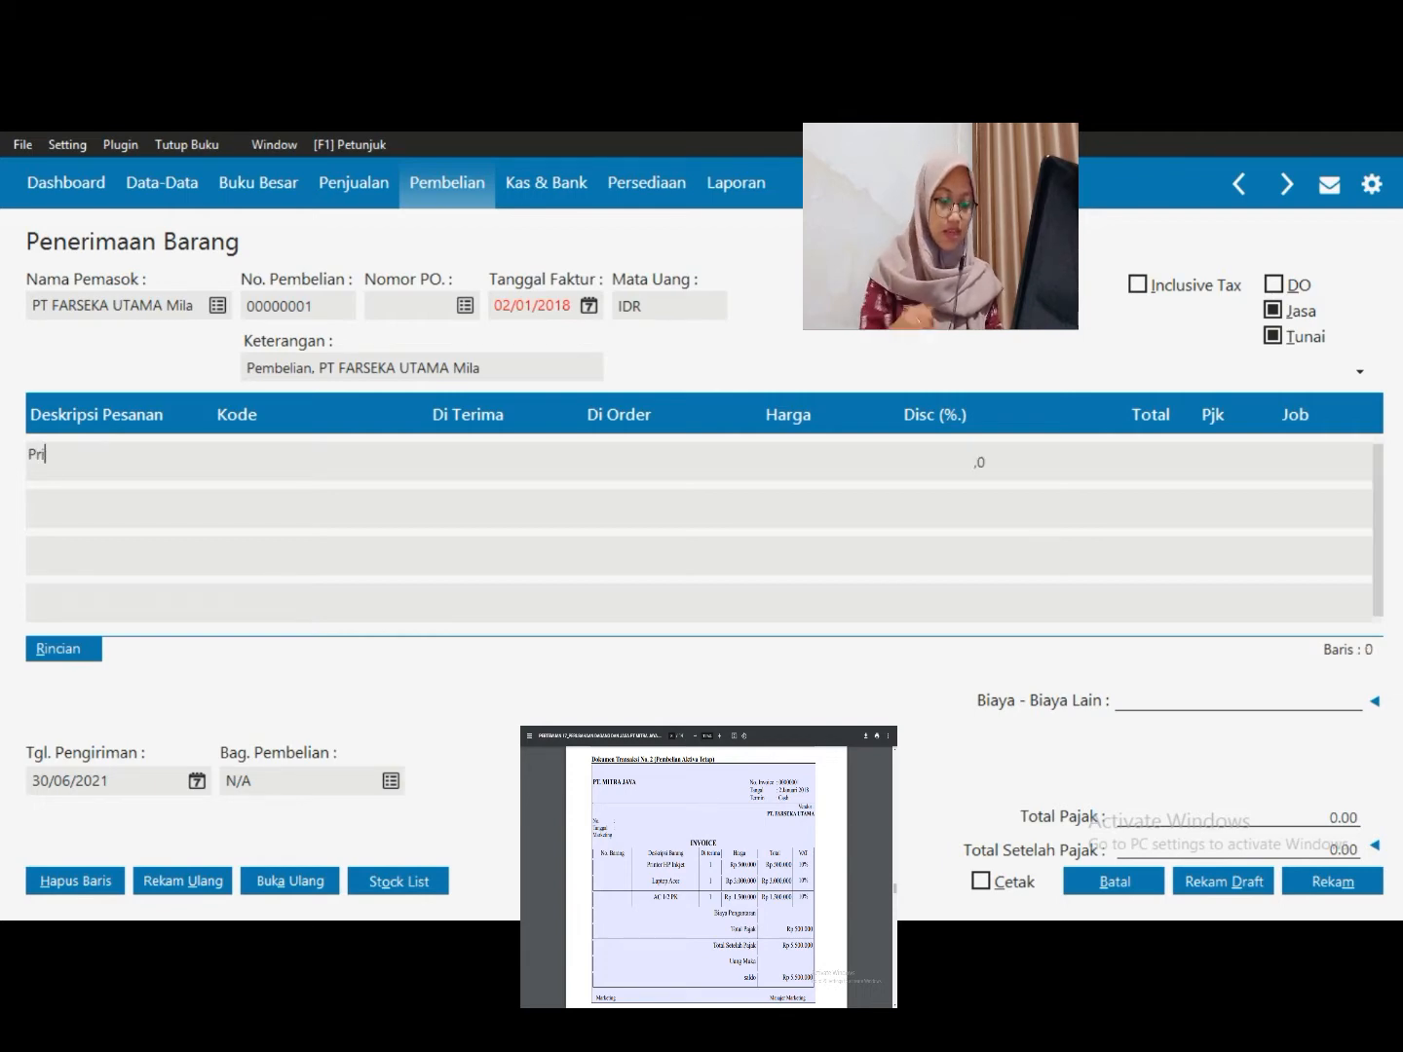
type("nter")
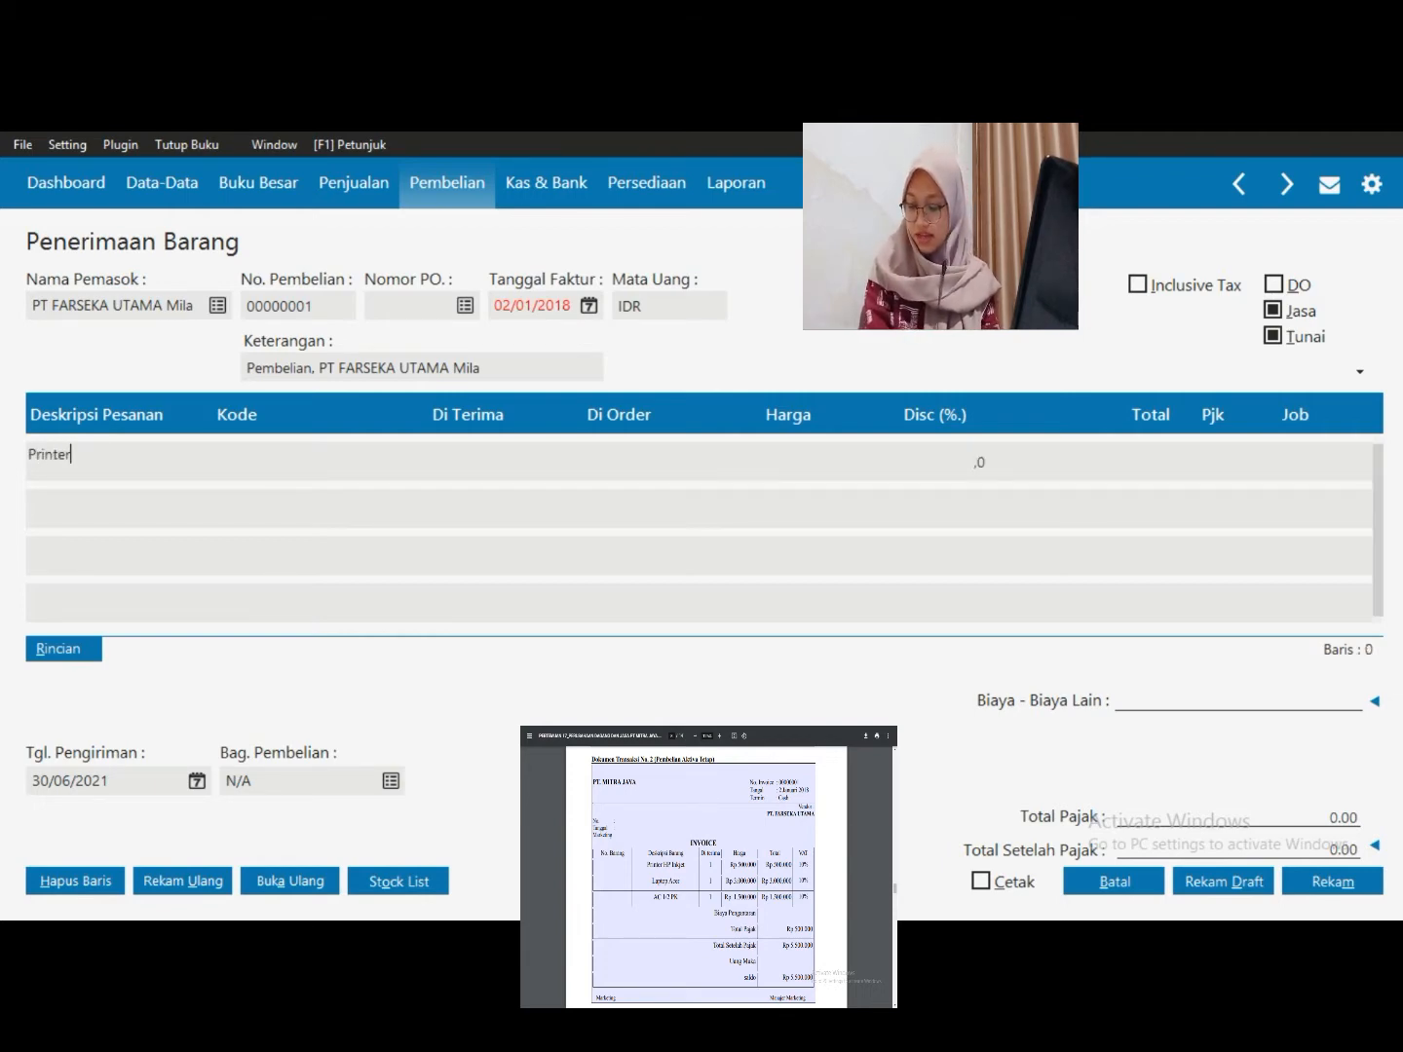
type(" HP In")
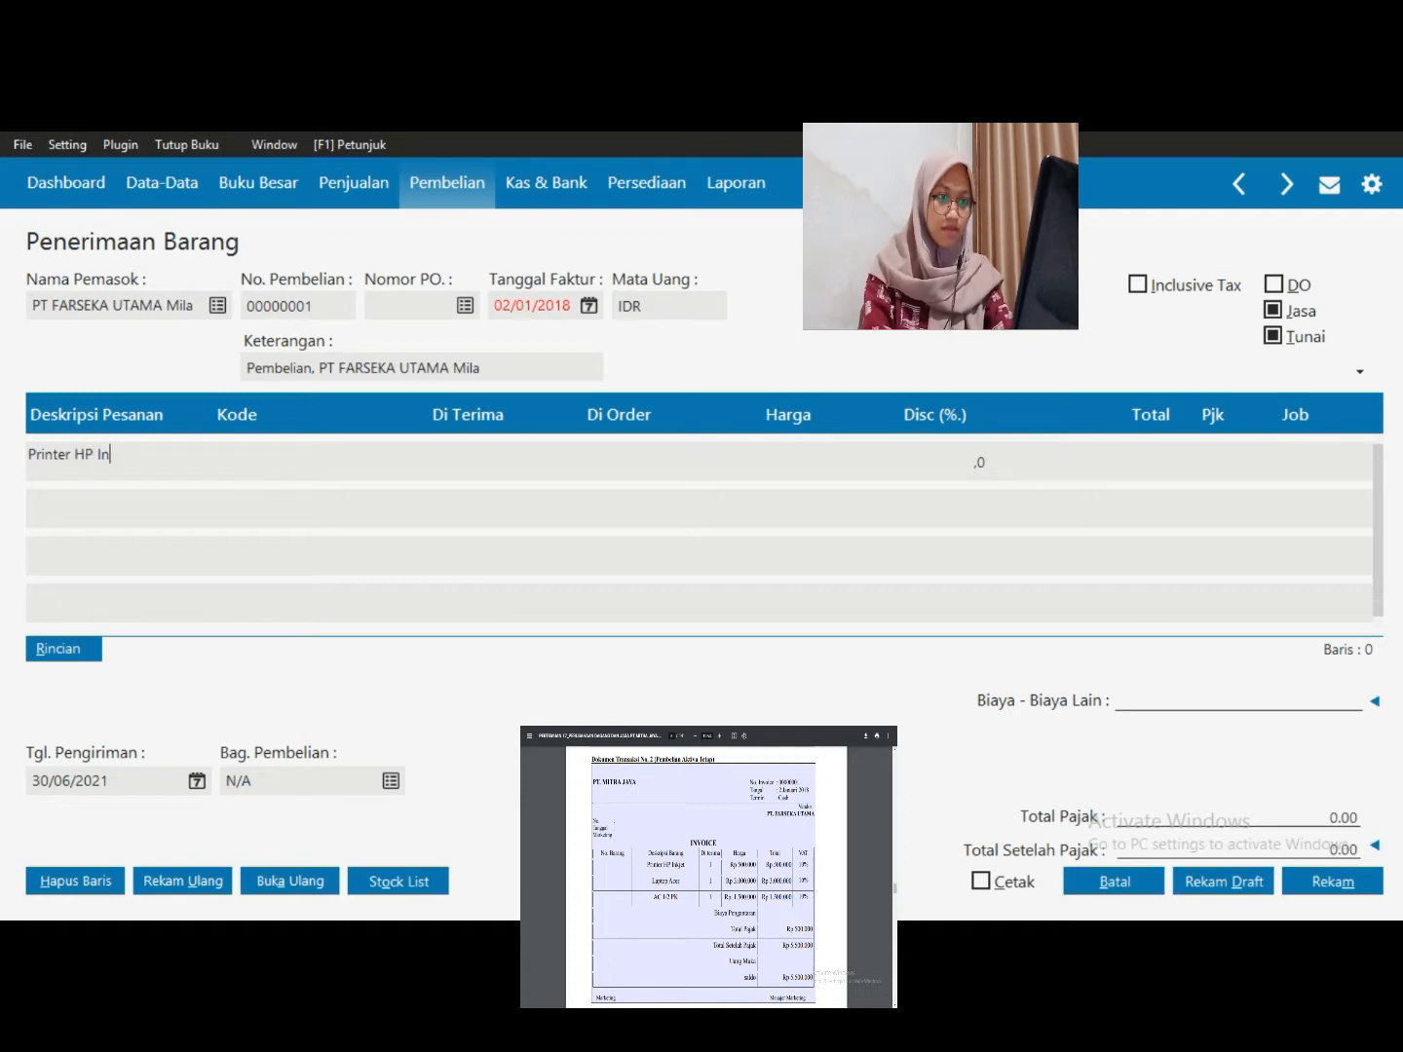
type("kjet")
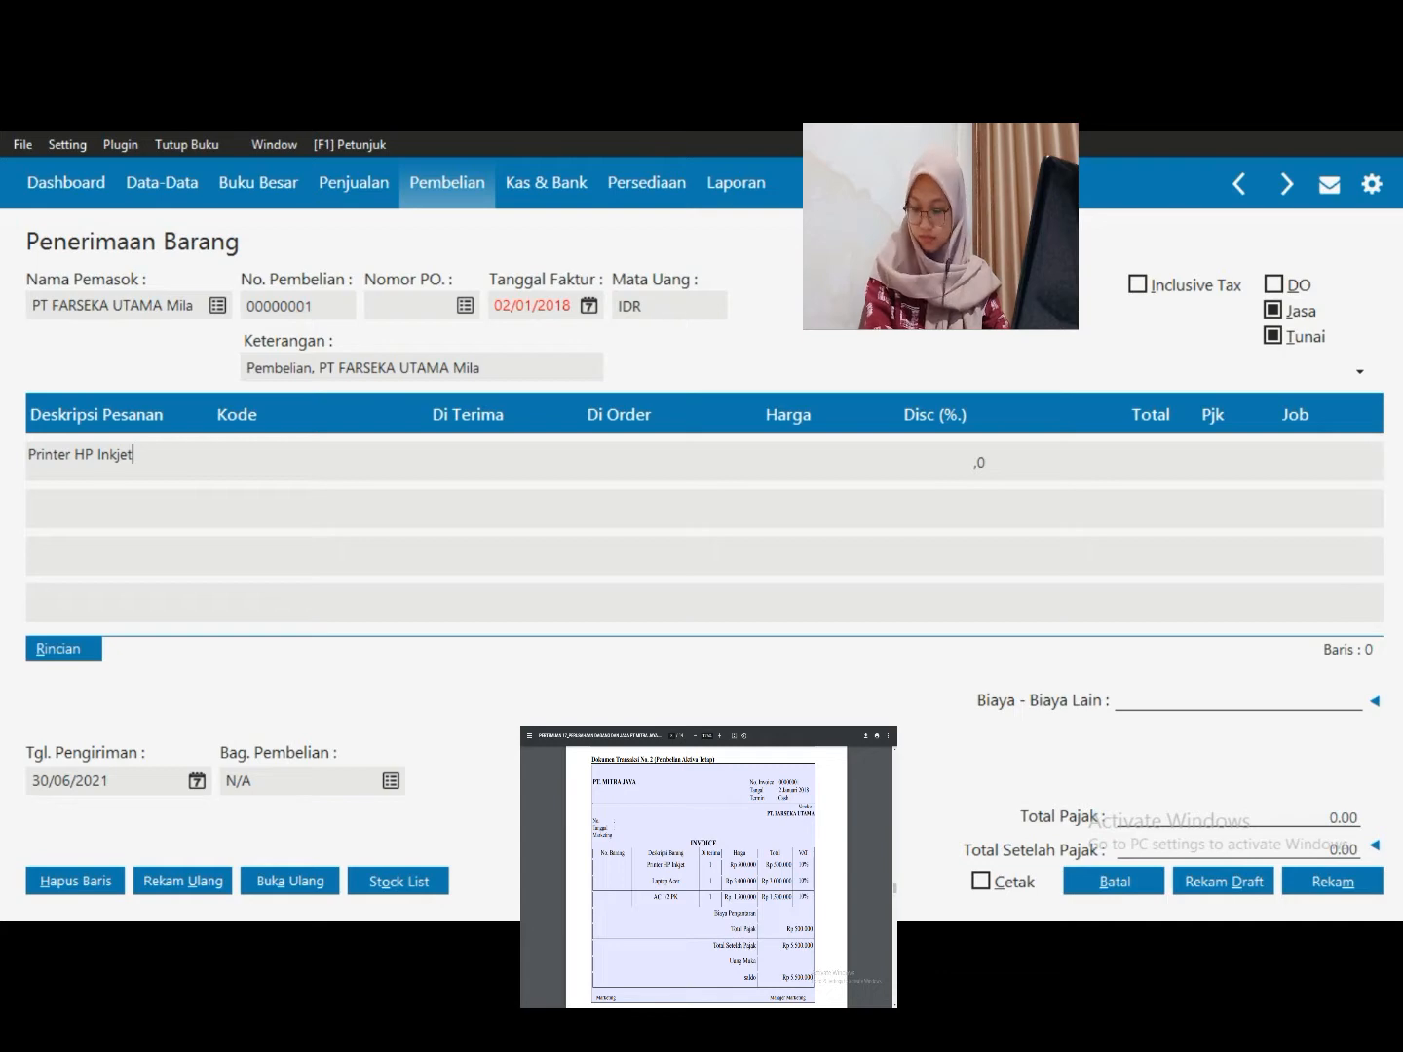
key("Tab")
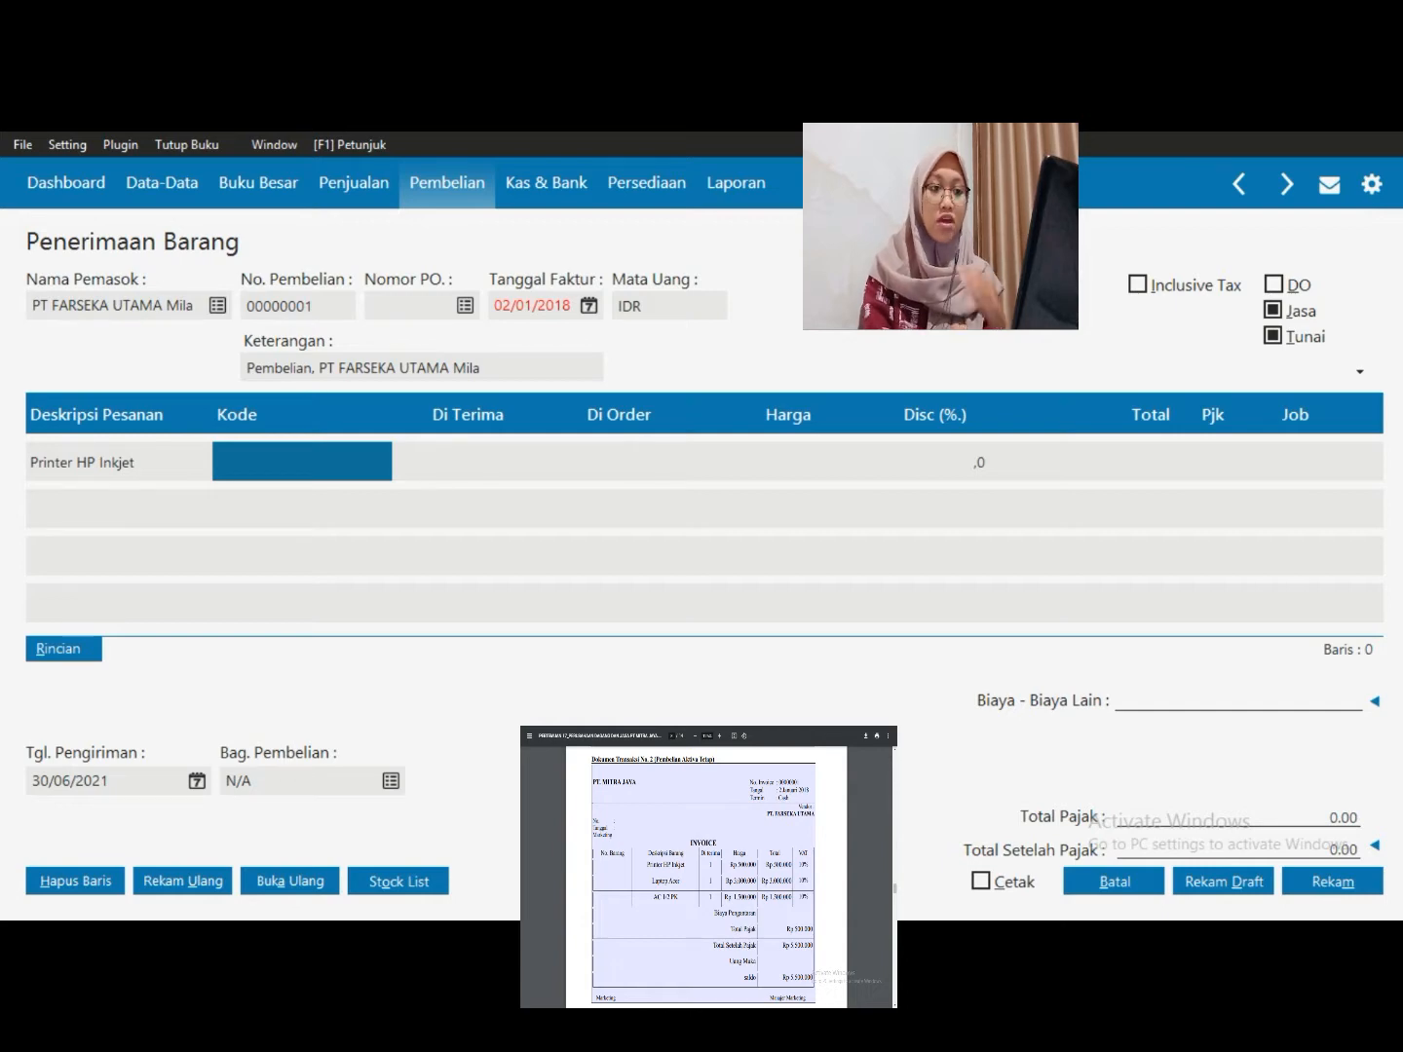
Set the printer line's received quantity to 1 and its price to 500000
key("Tab")
type("1,0")
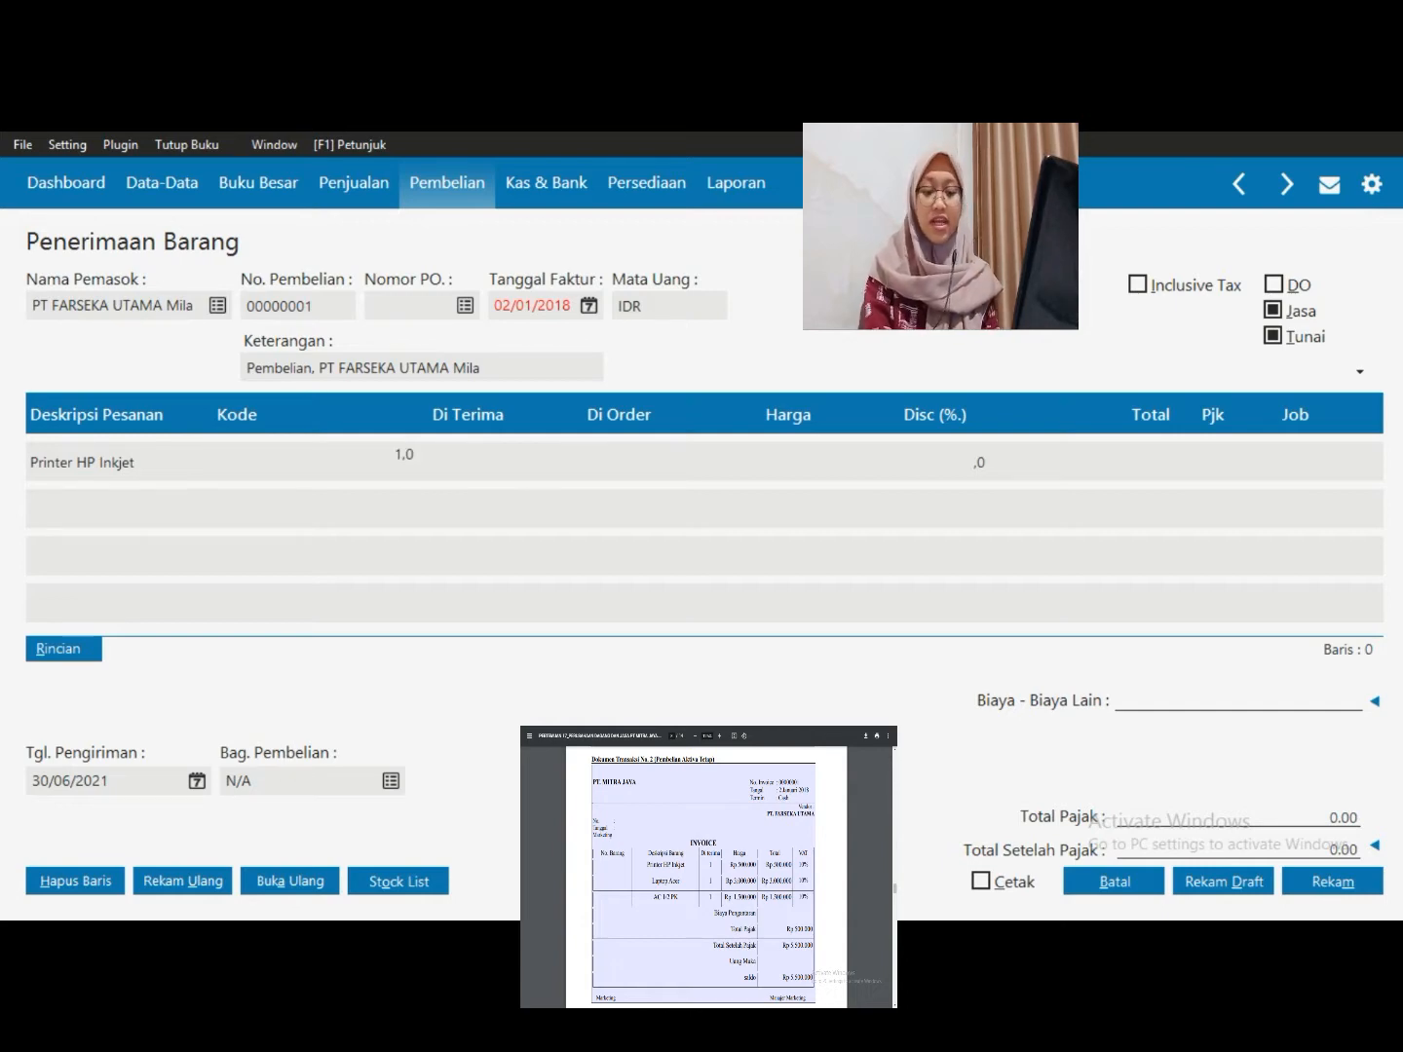
key("Tab")
type("500000")
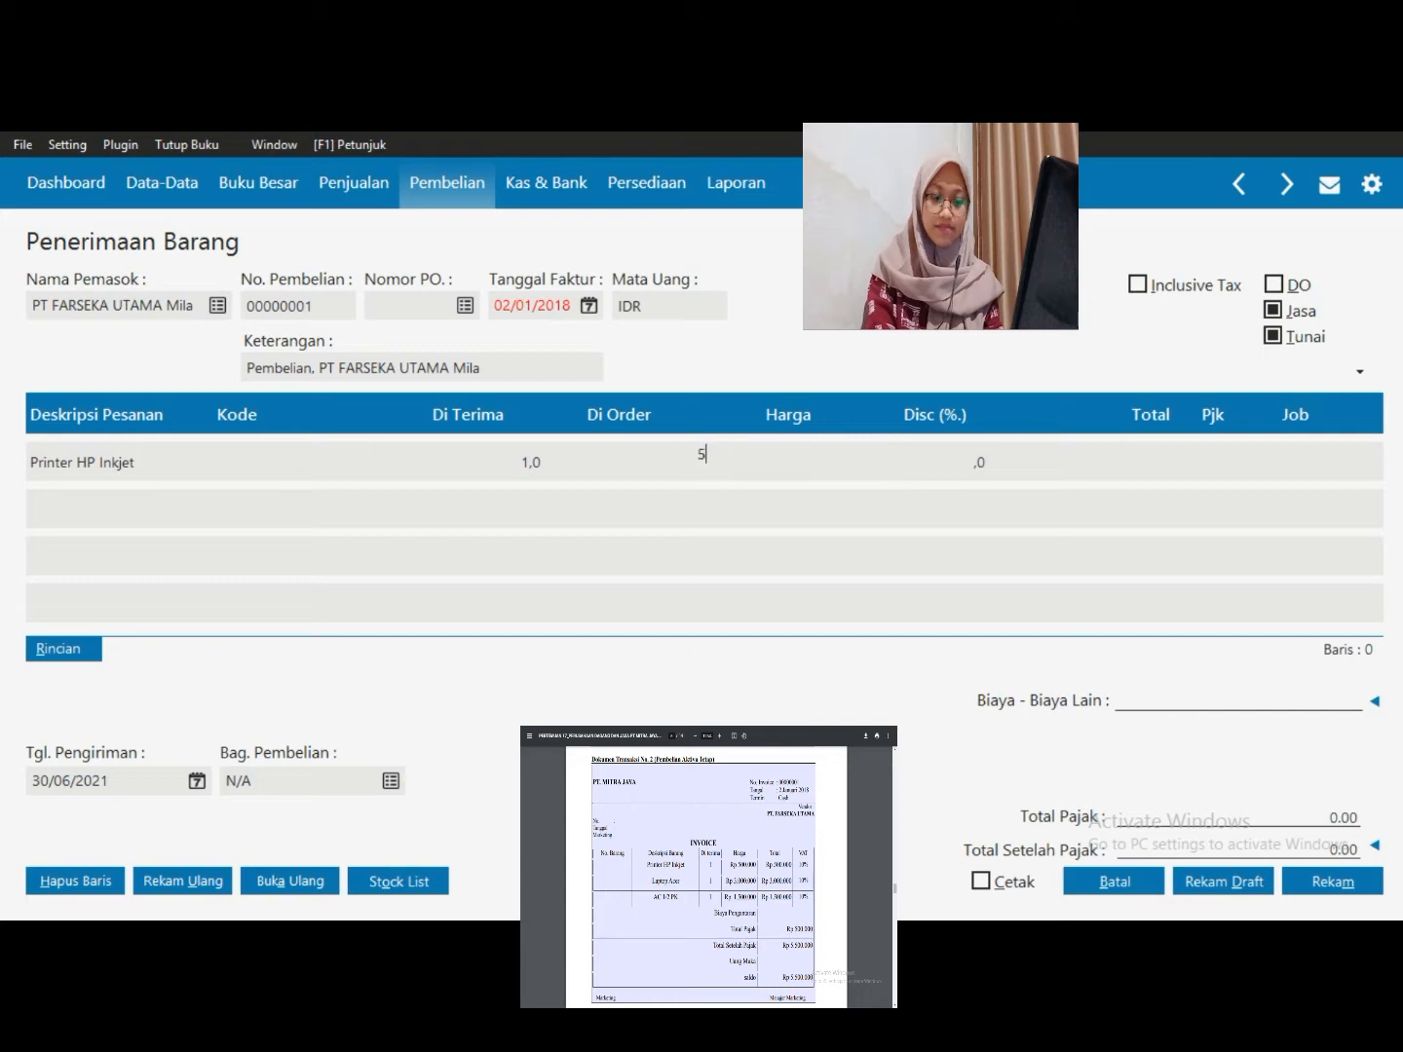
key("Tab")
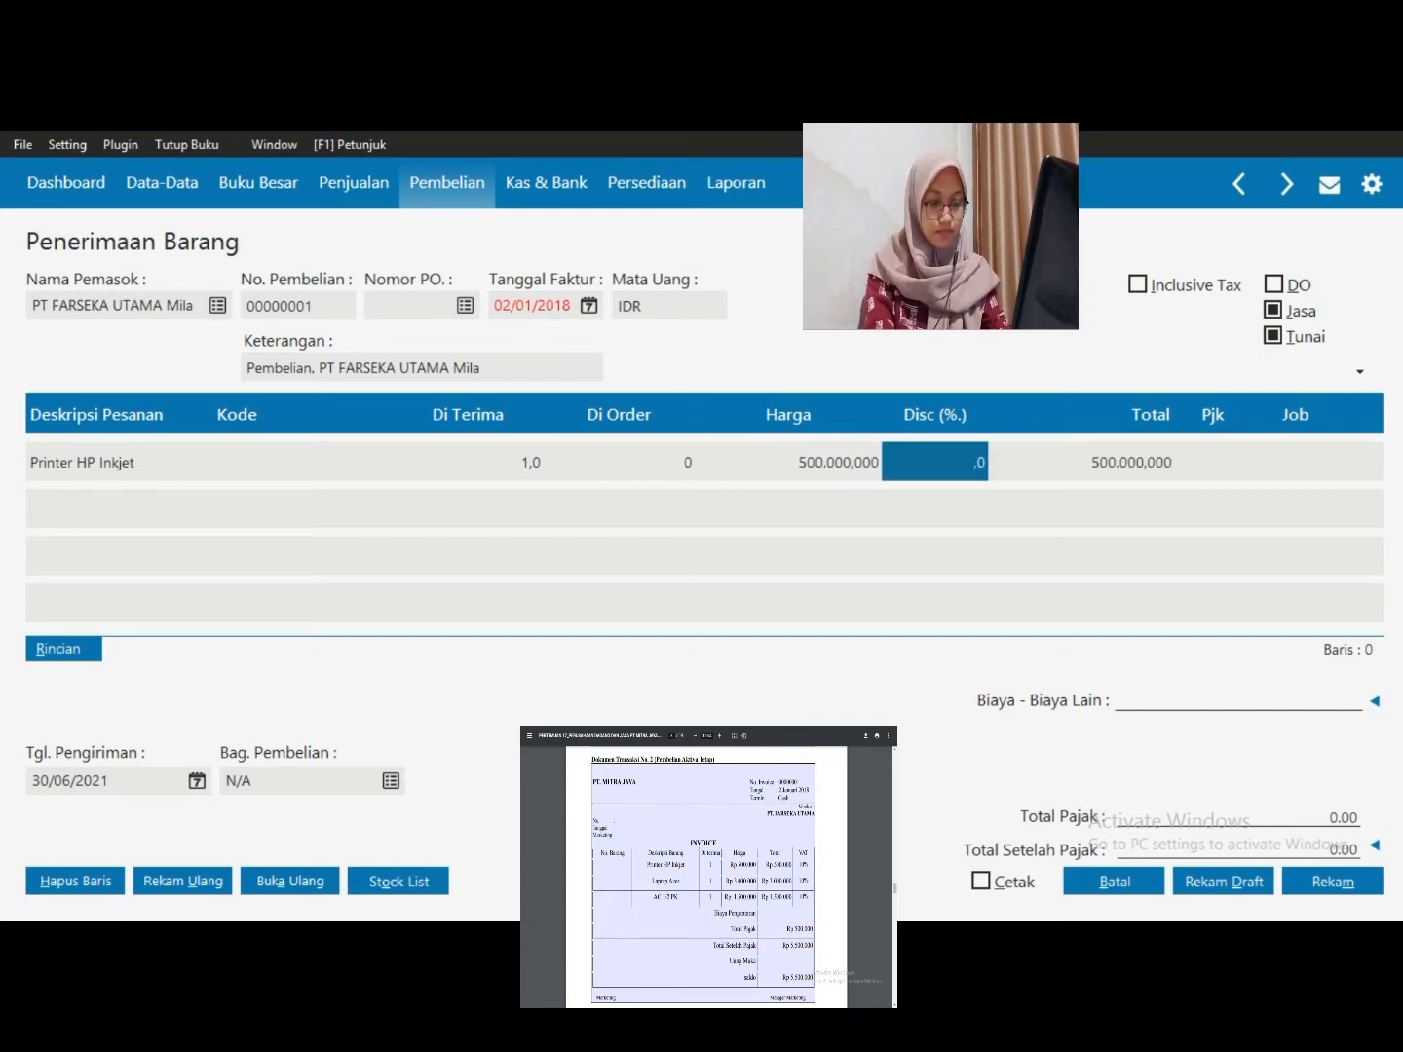
Apply the VAT tax to the printer line without a discount and start a second order line
key("Tab")
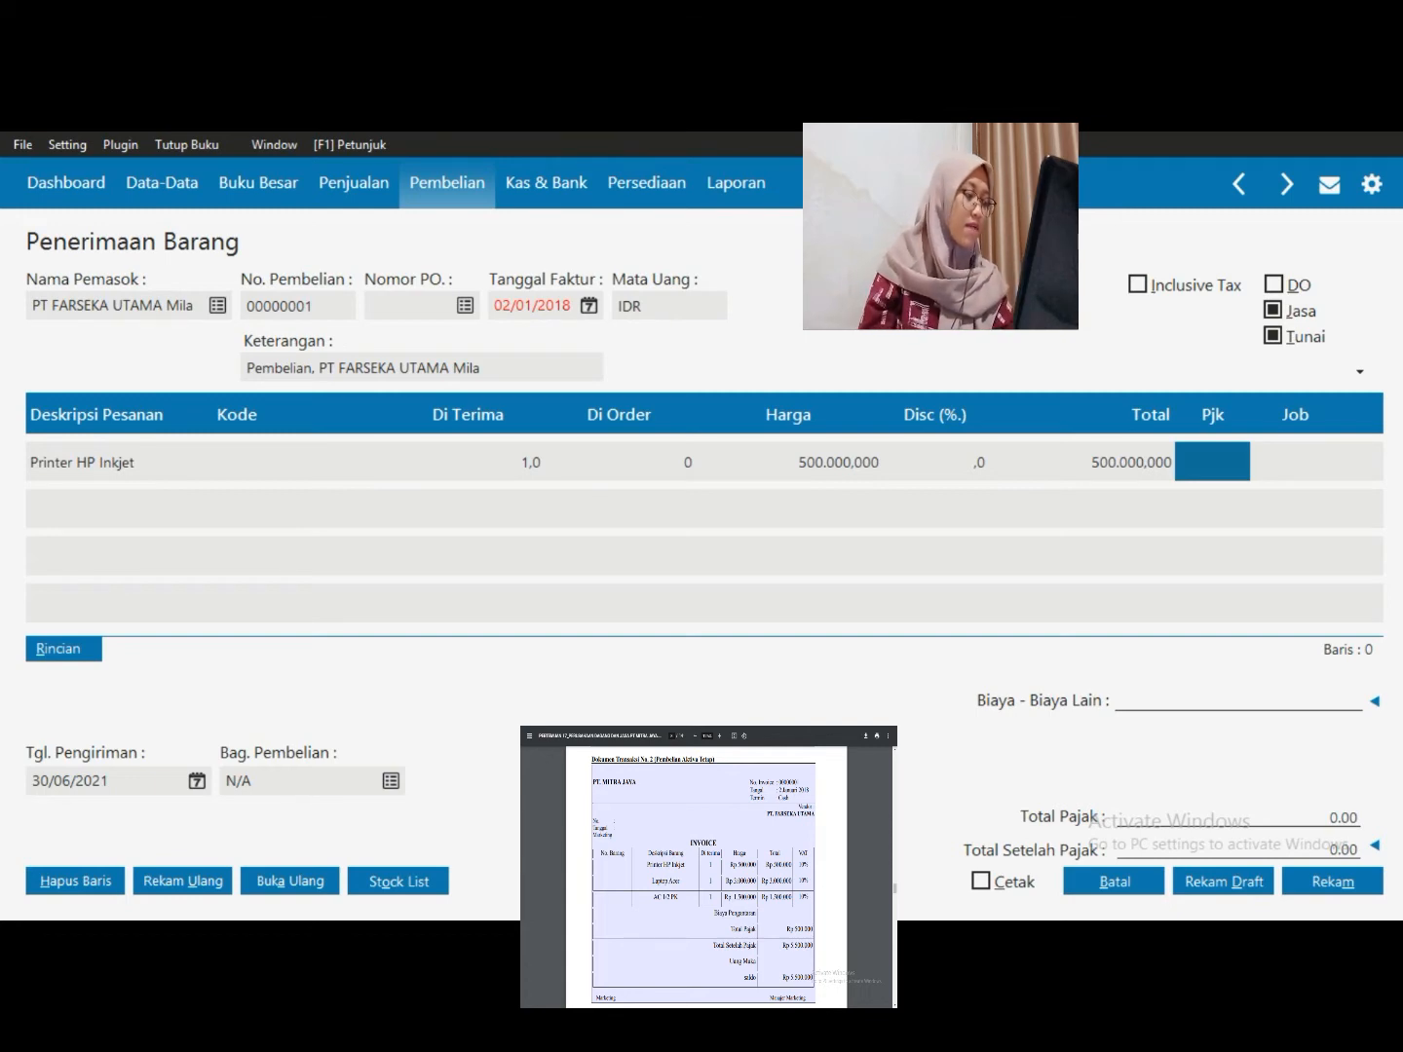
key("Return")
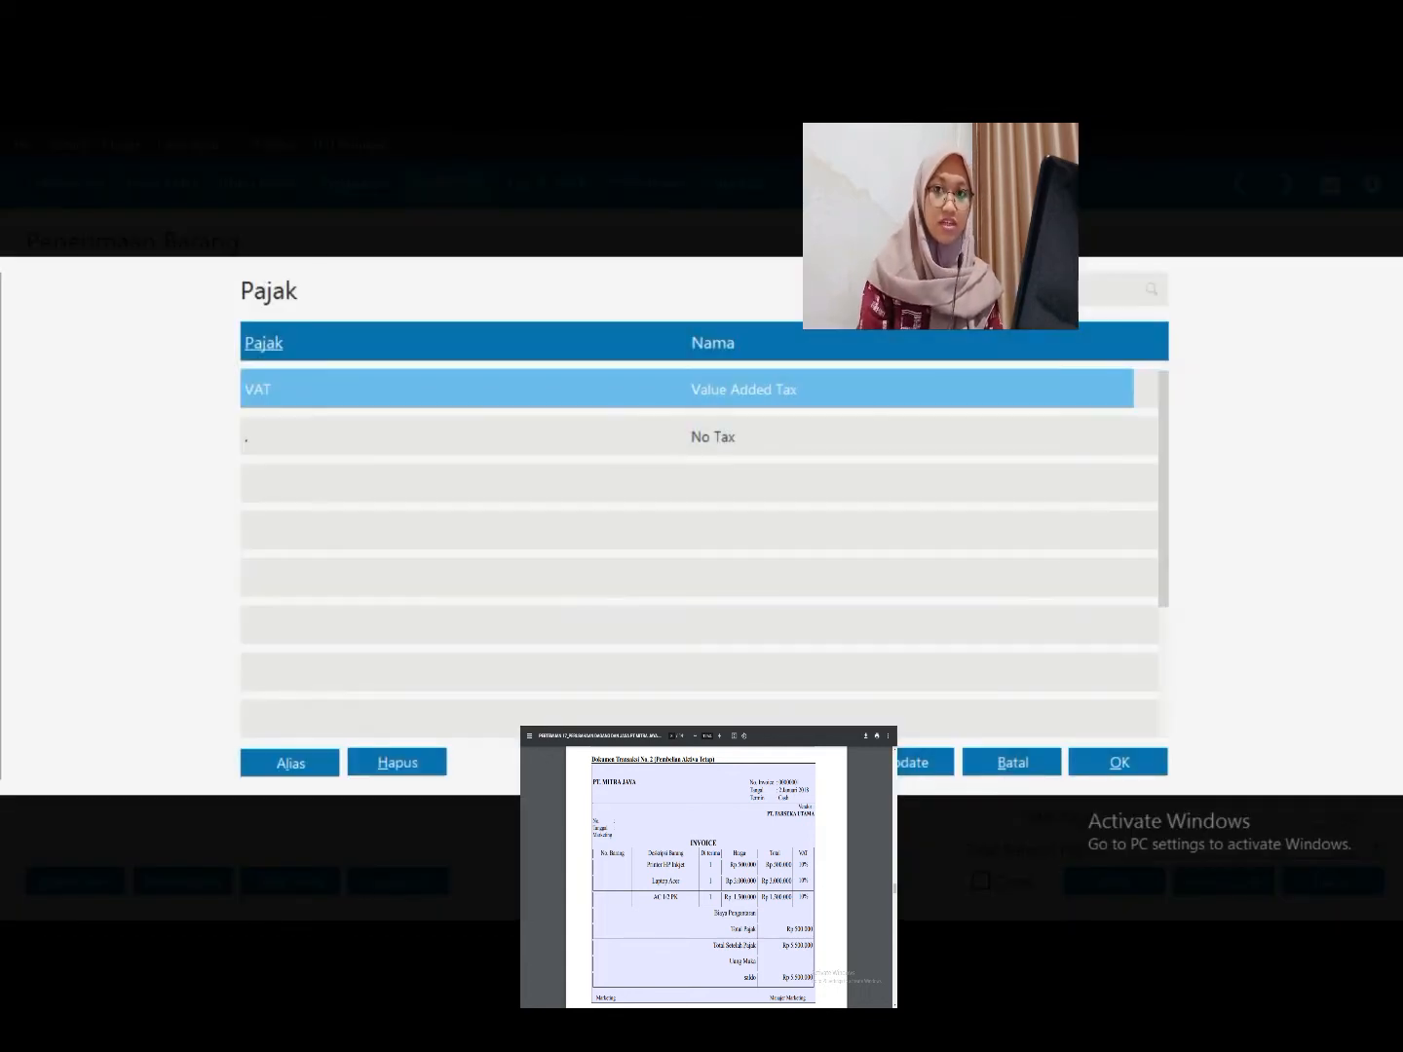
key("Return")
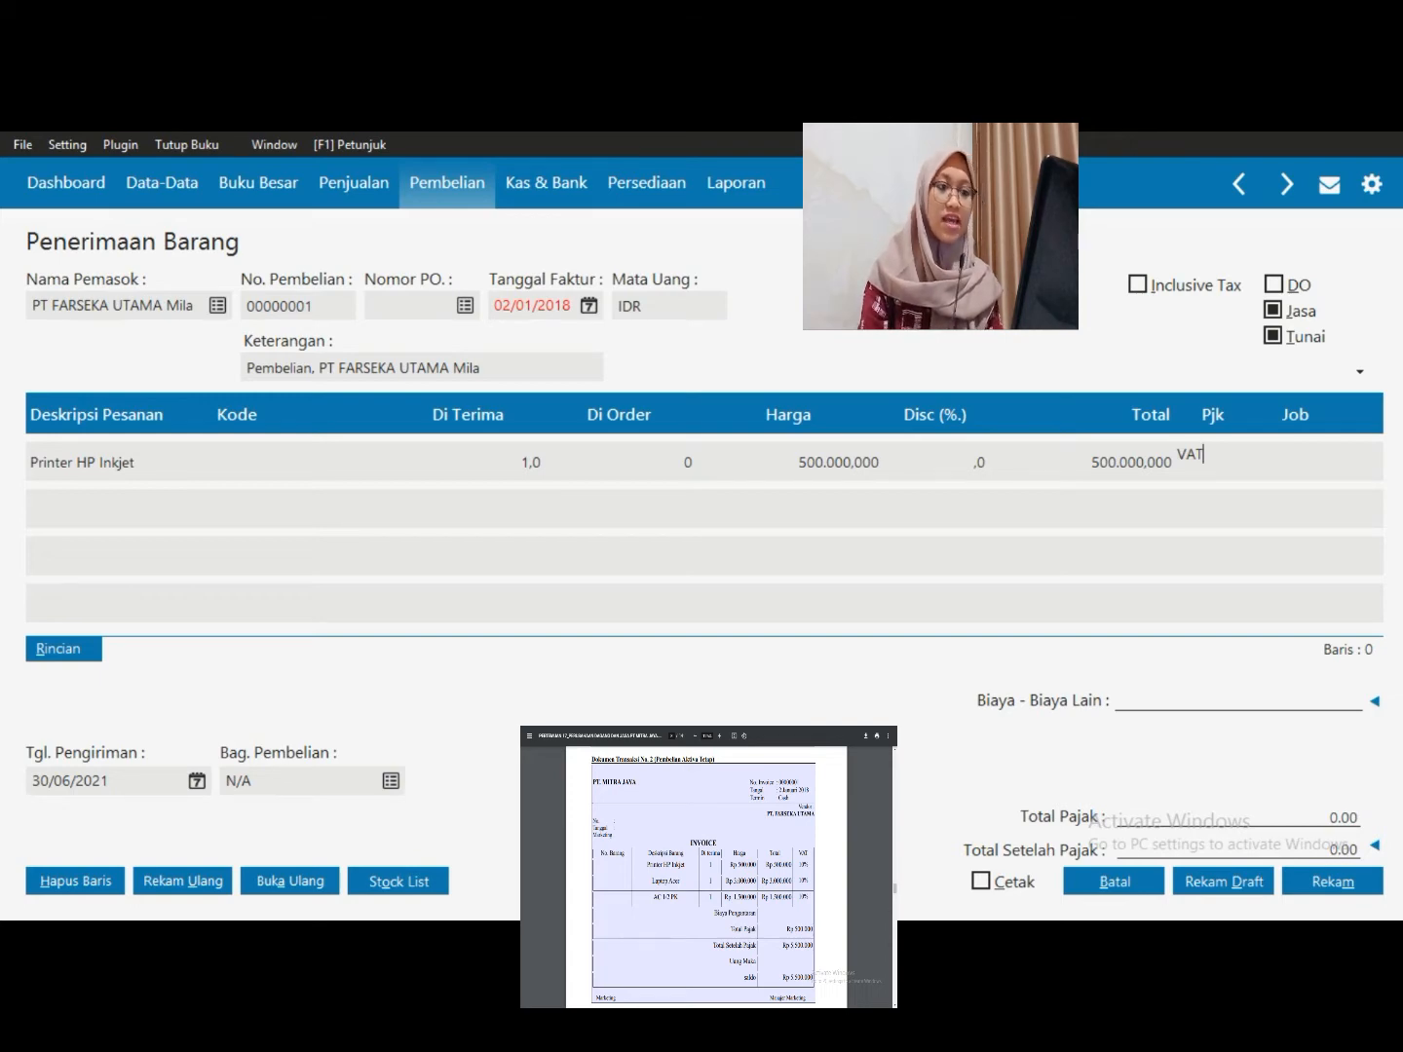
key("Return")
key("Return")
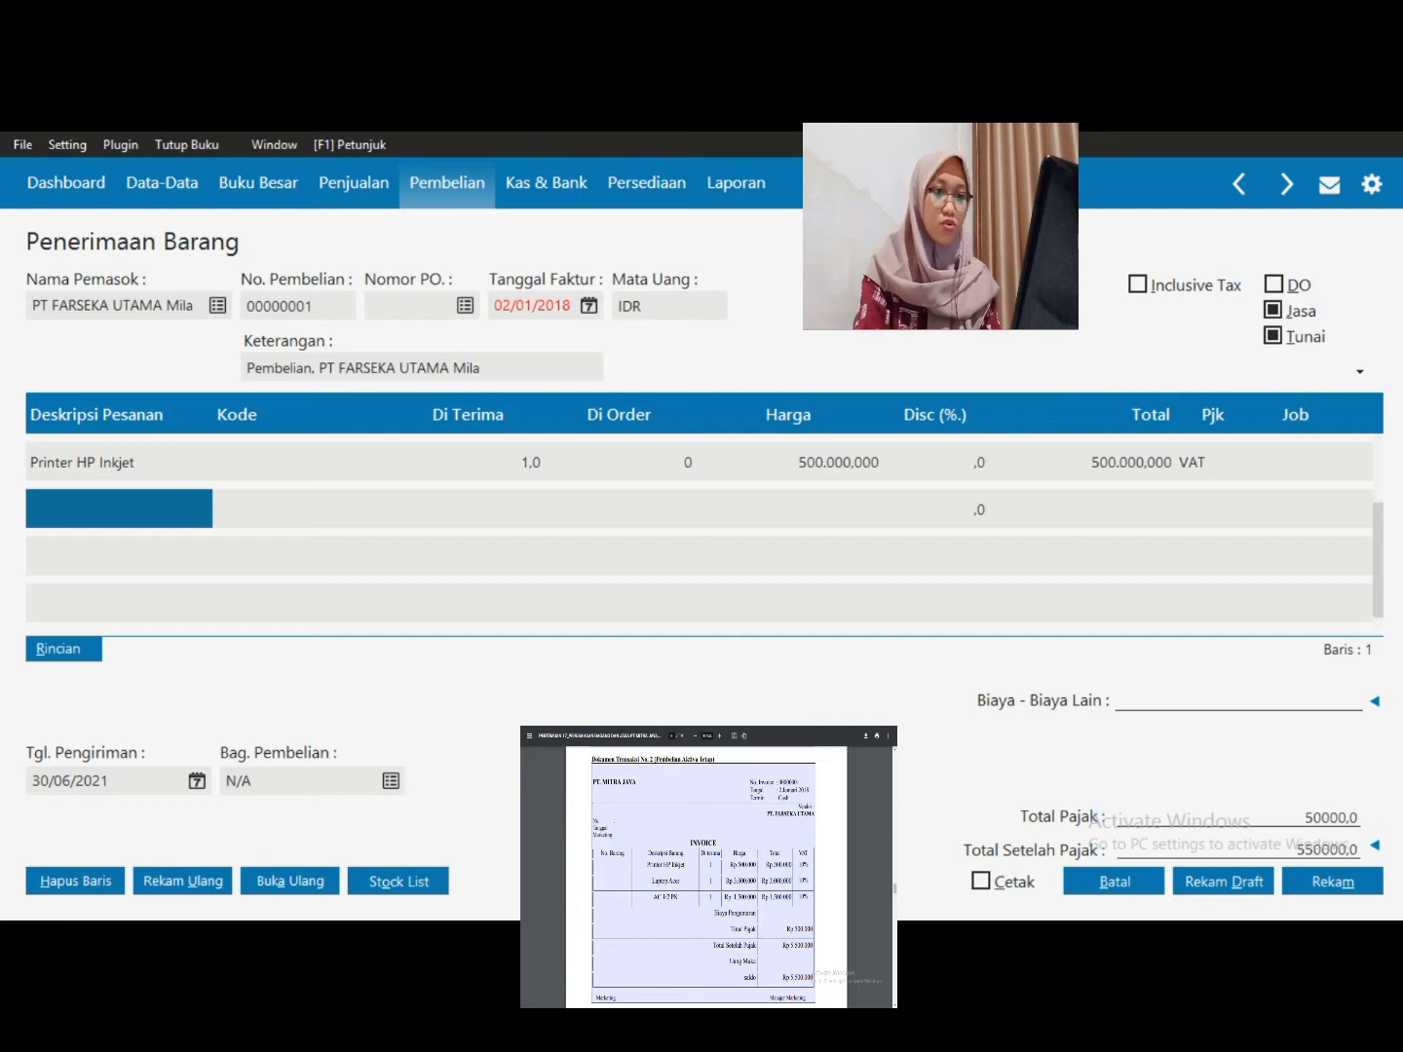
Describe the second order line as Laptop Acer, with only the initial letters capitalised
type("LAptop")
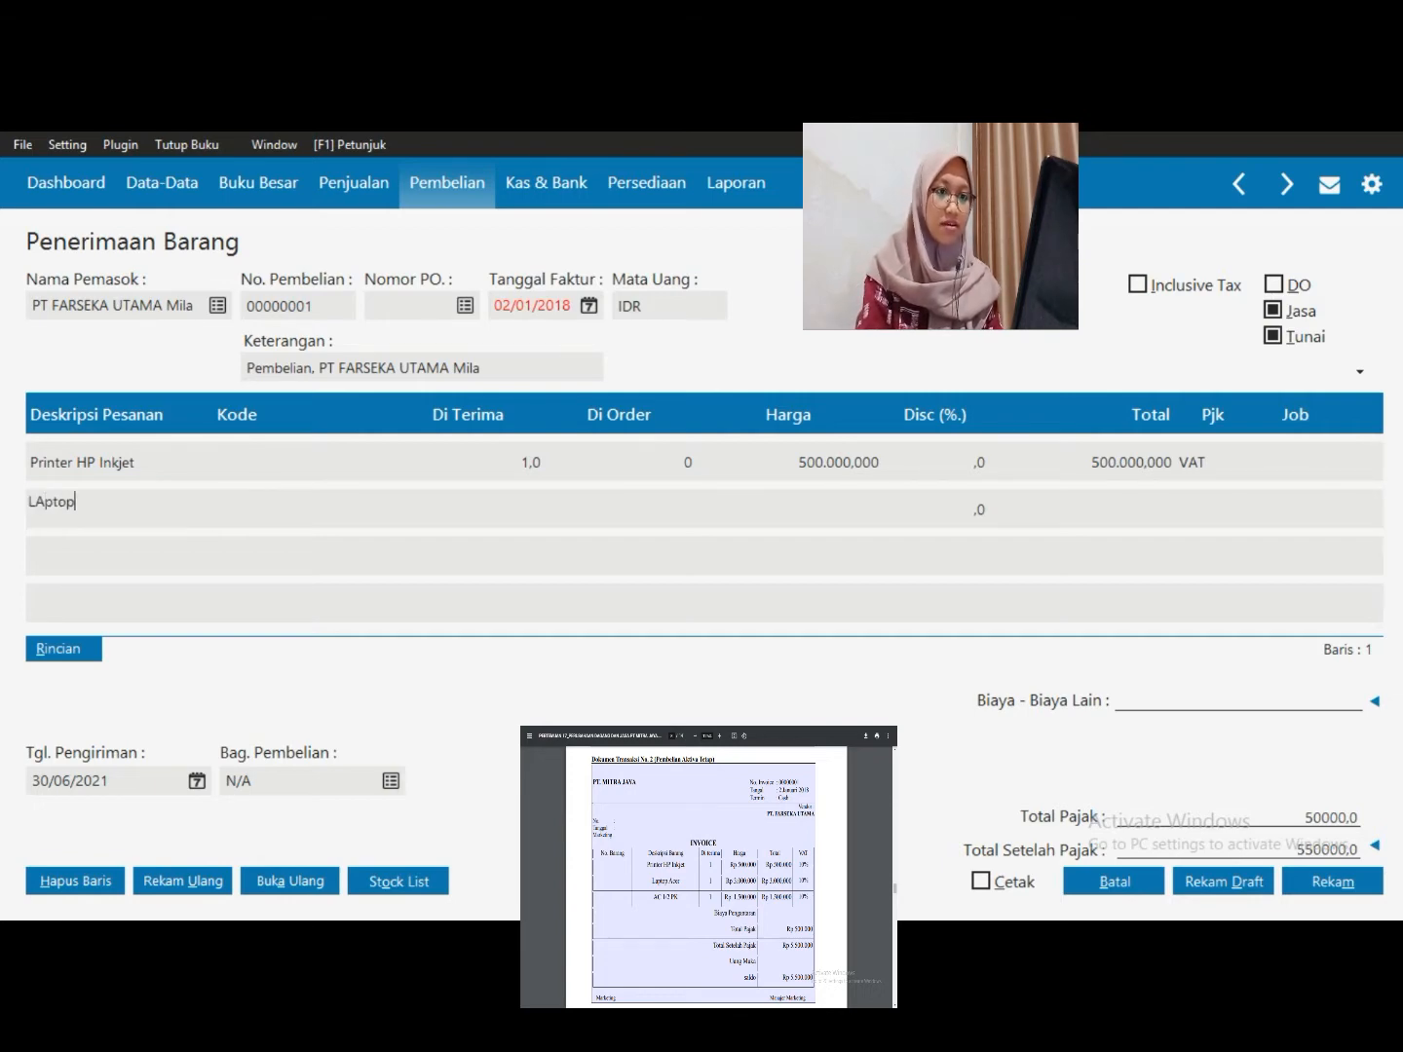
type(" Acer")
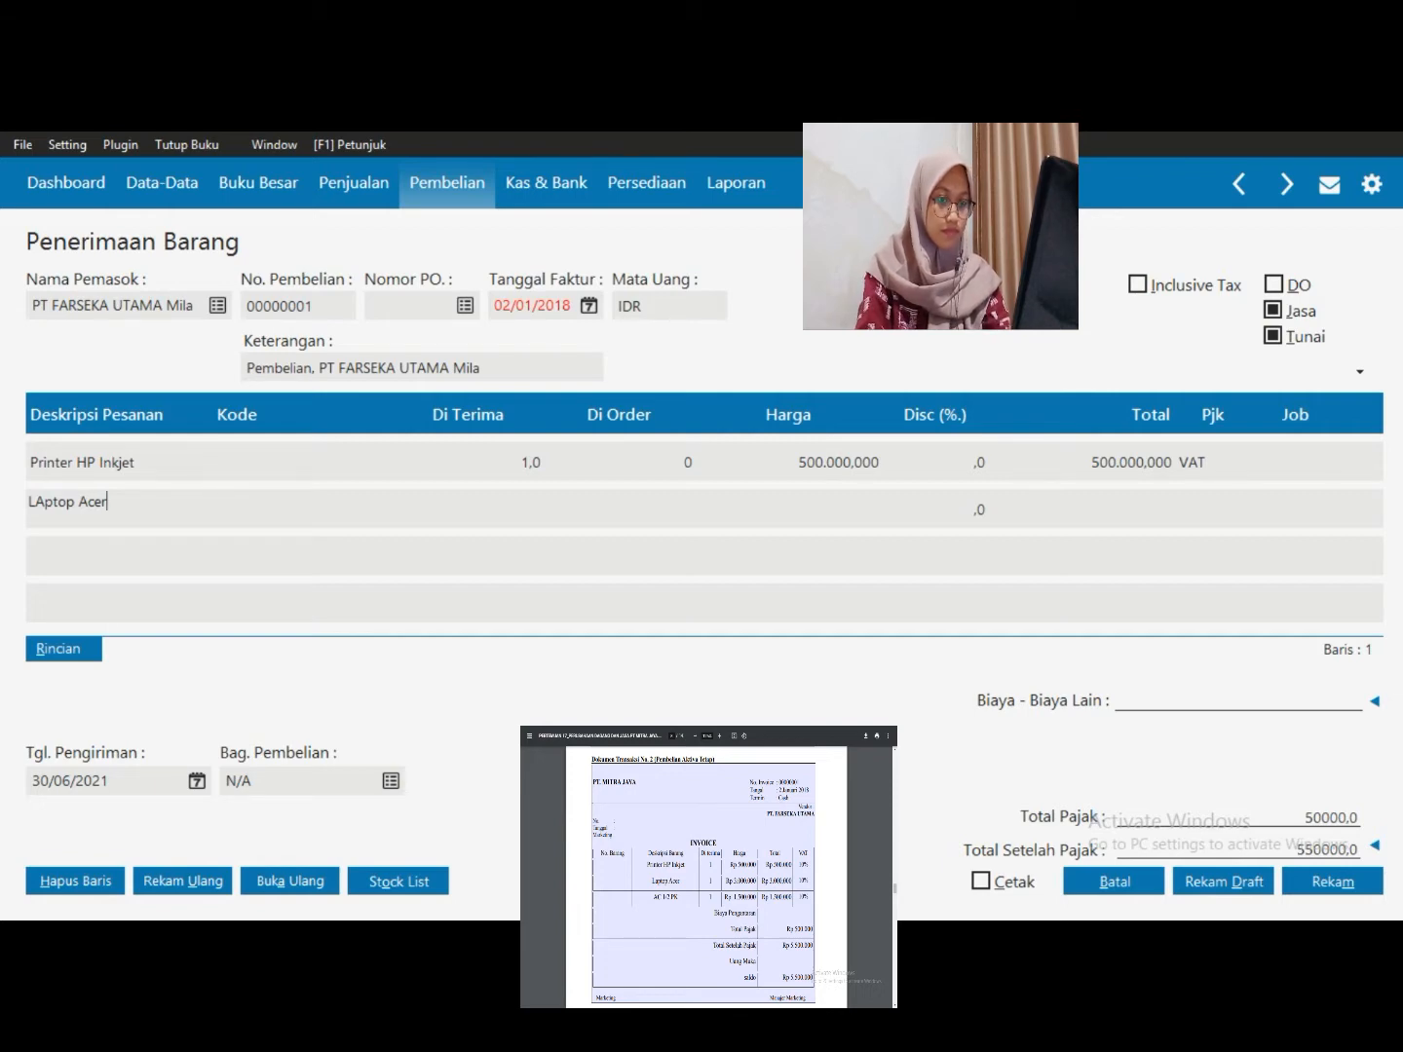
left_click(53, 502)
key("Left")
key("BackSpace")
type("a")
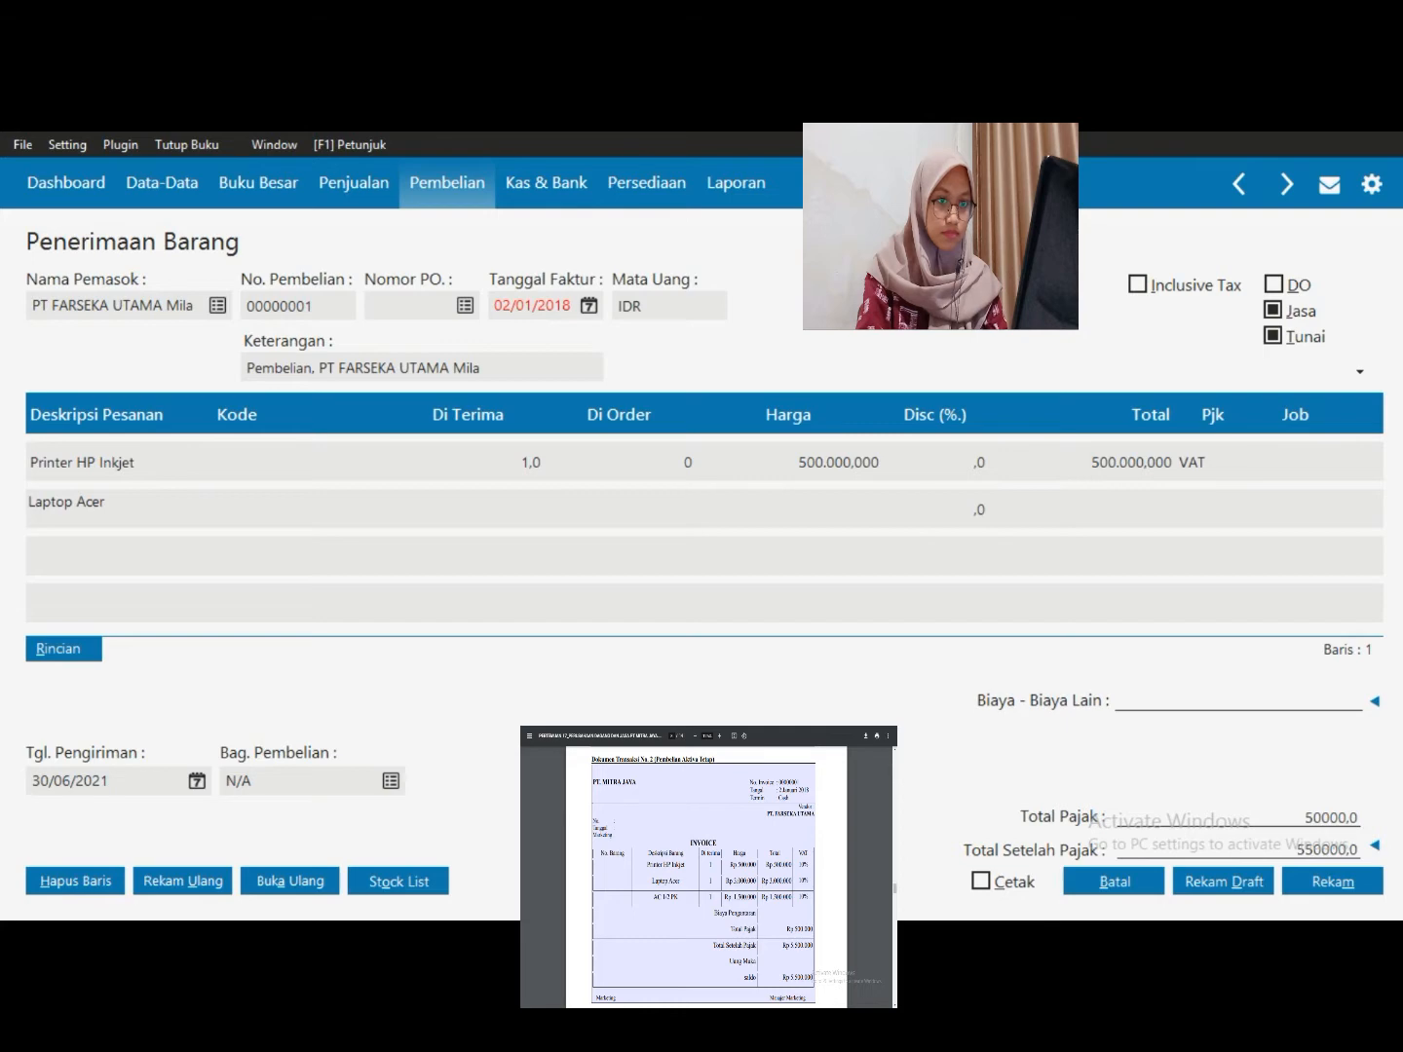
Extend the Laptop Acer description with the same name suffix that the supplier's name carries
key("Return")
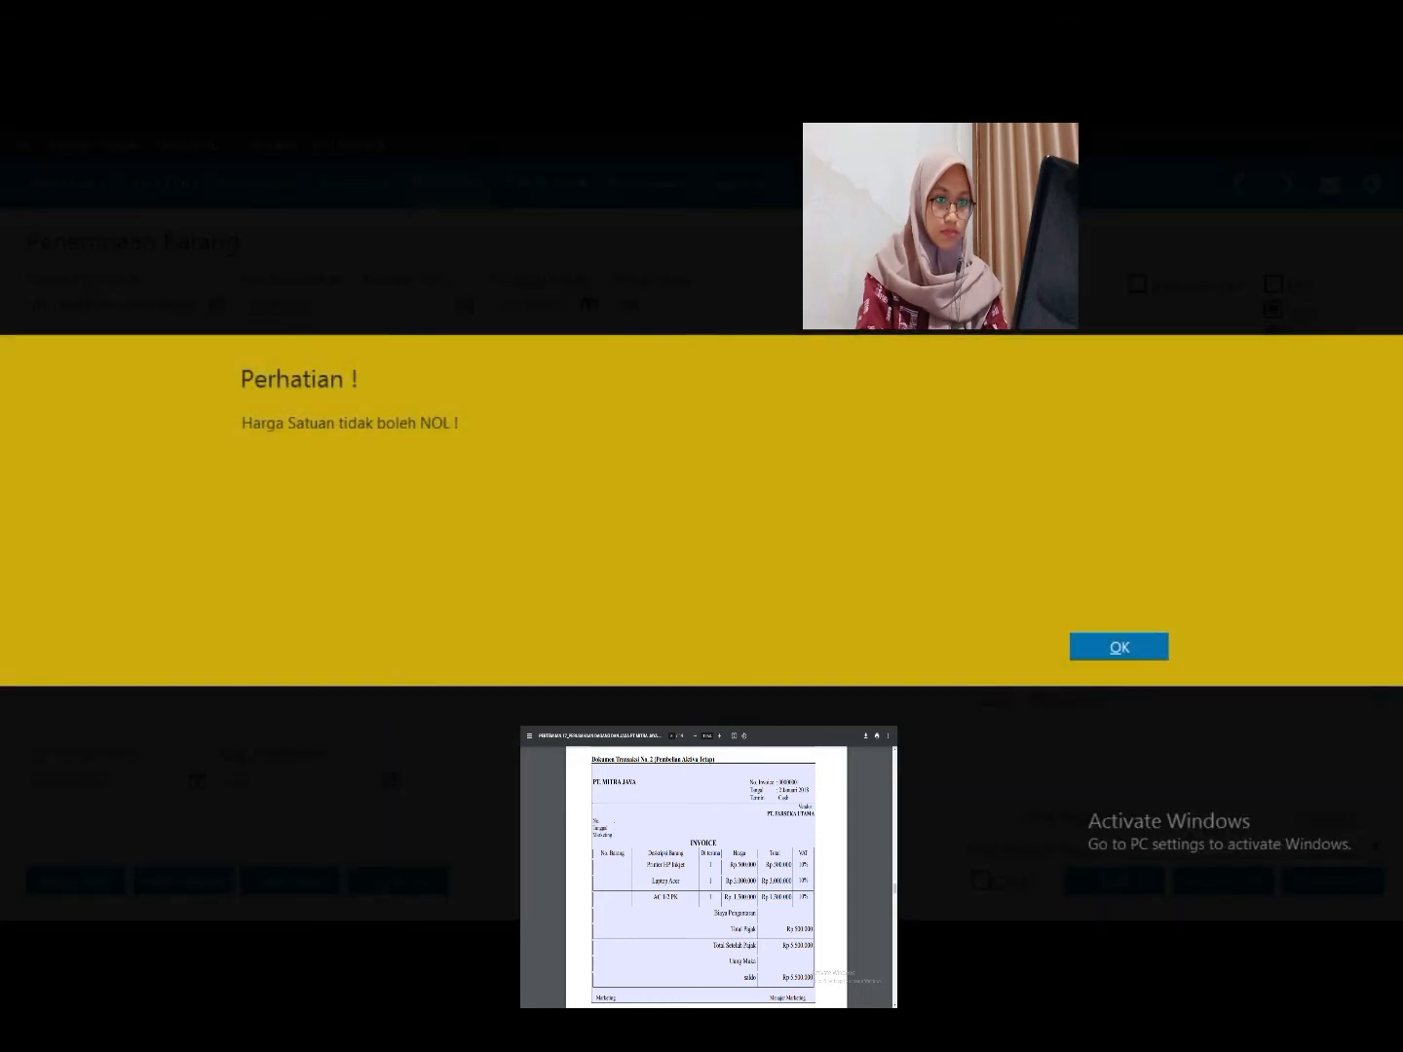
key("Return")
left_click(91, 506)
double_click(91, 503)
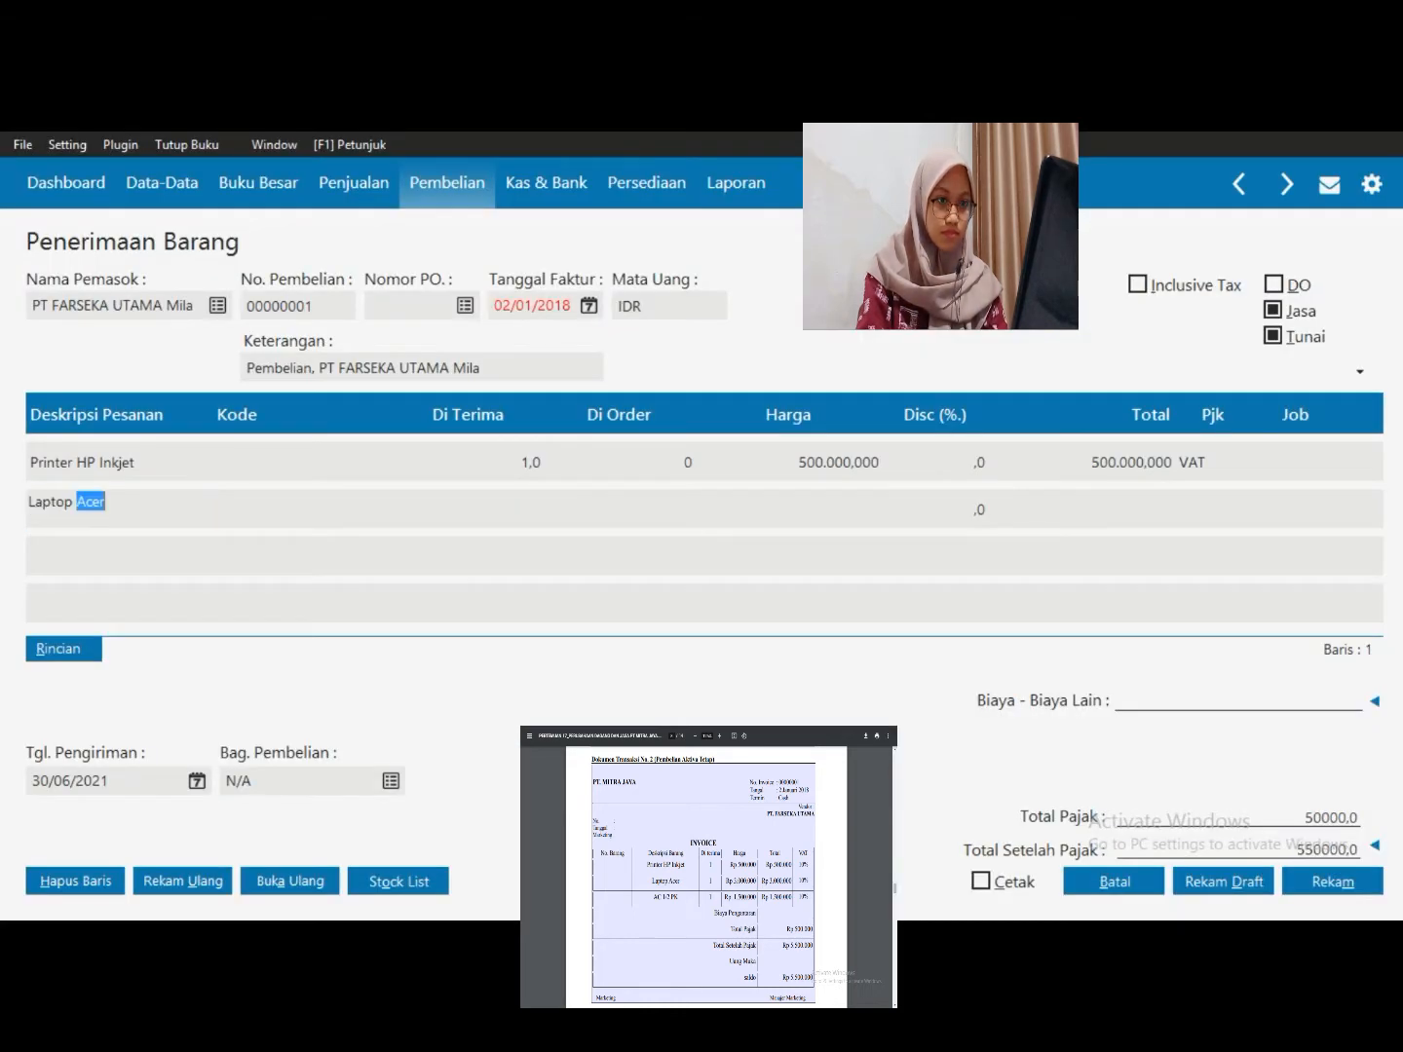
left_click(106, 501)
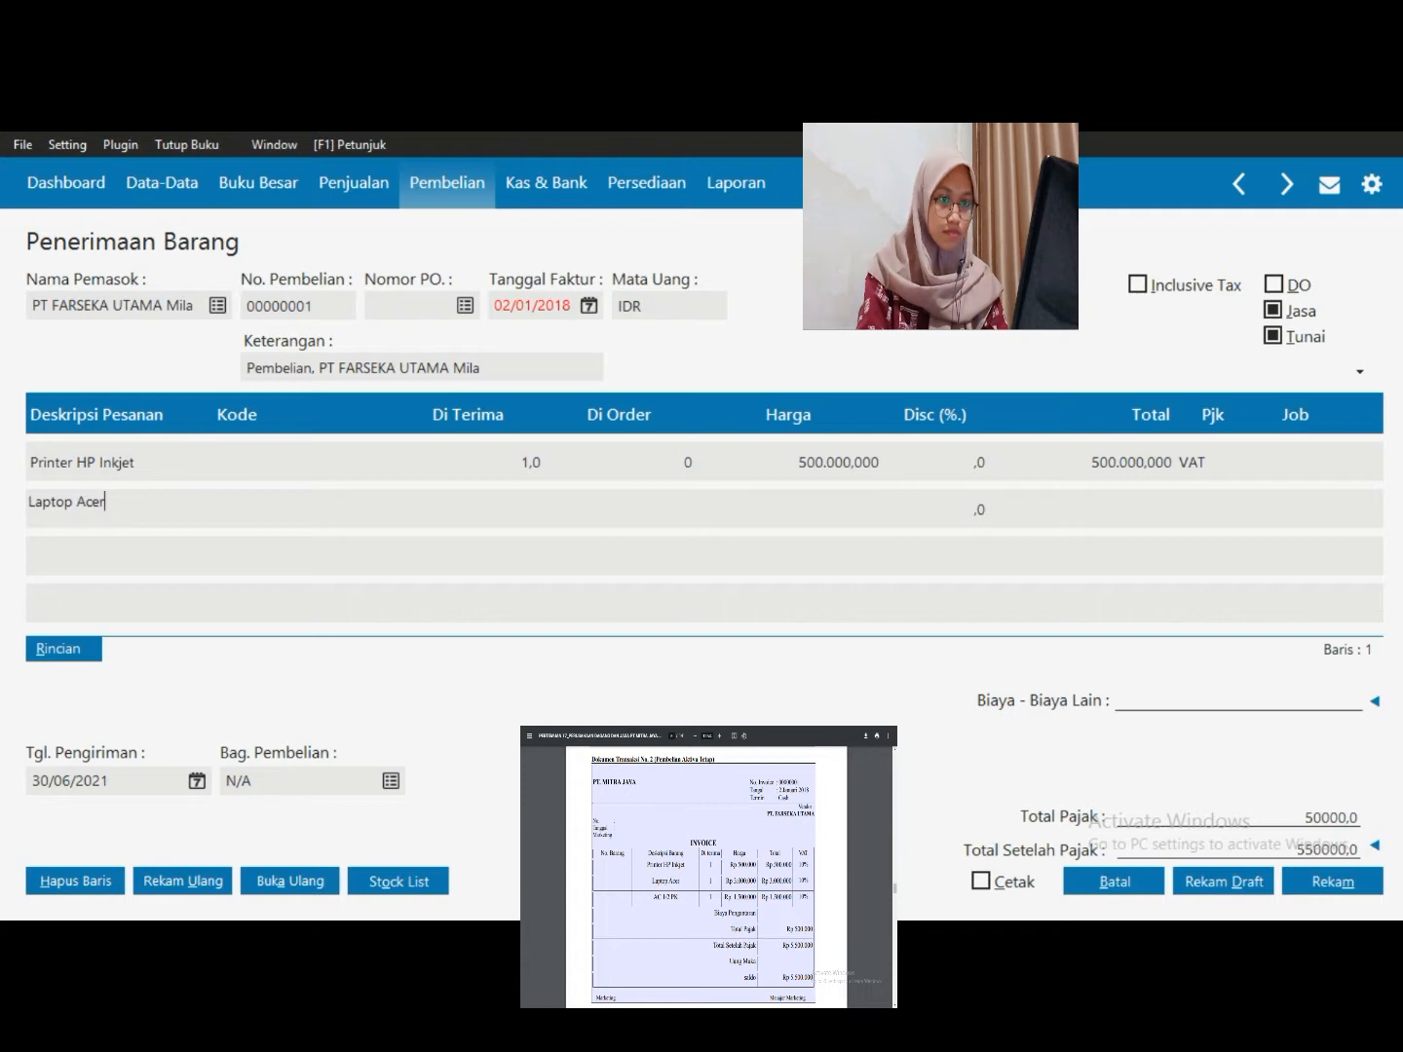
type("Mila")
Set the laptop line's received quantity to 1 and its price to 3000000
key("Tab")
key("Tab")
type("1")
key("Tab")
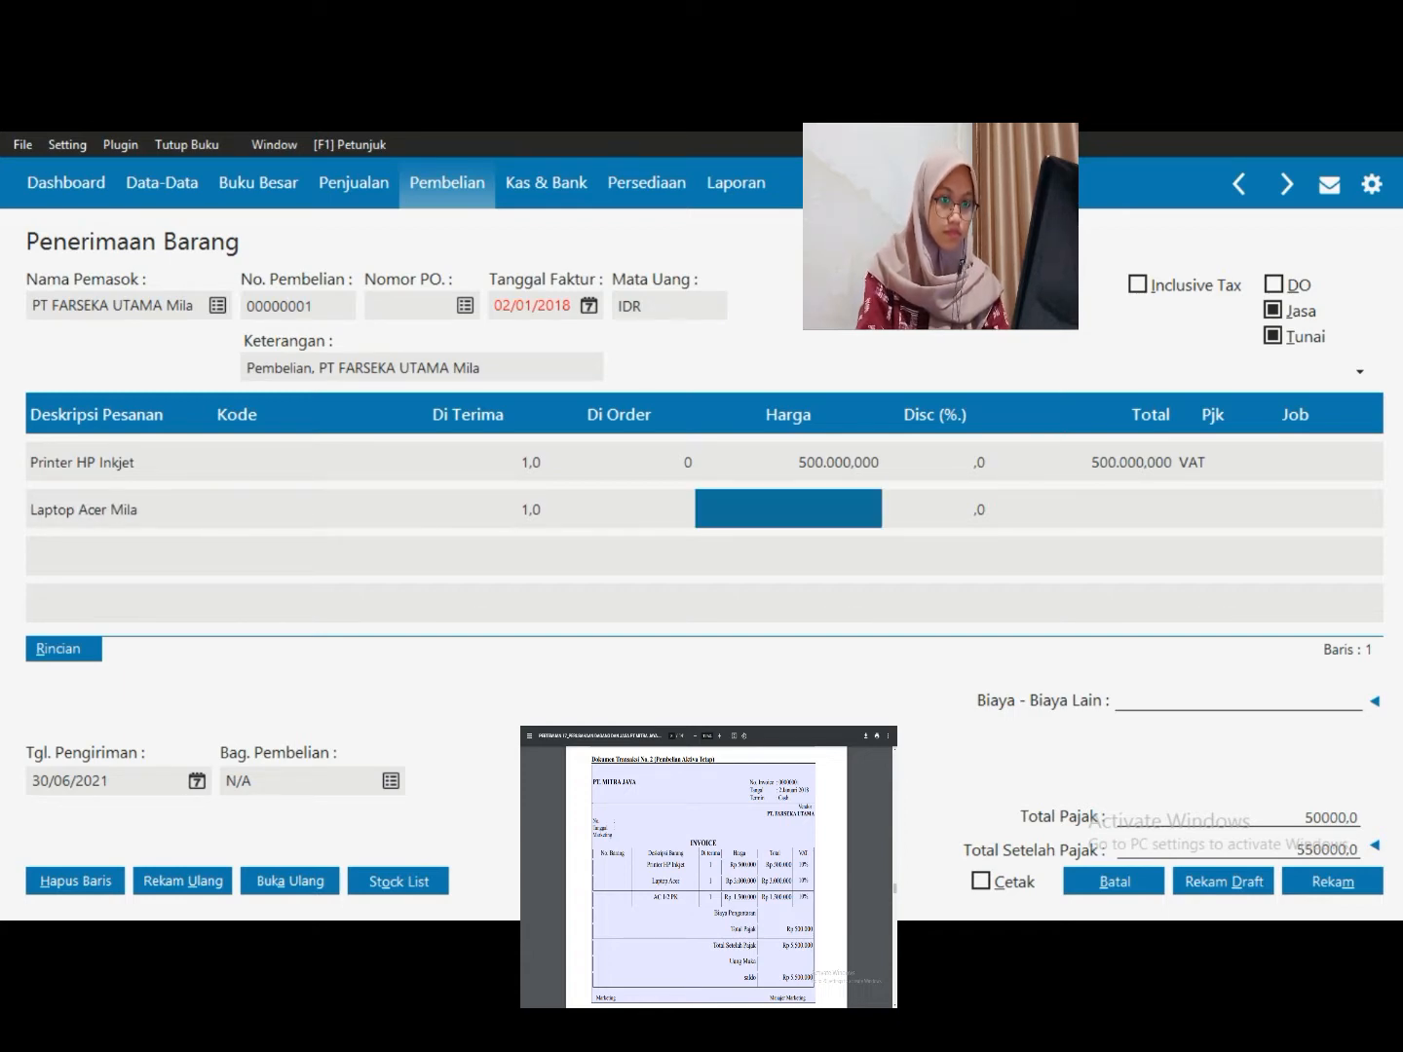
key("Tab")
key("shift+Tab")
type("3.000.0")
type("00.000")
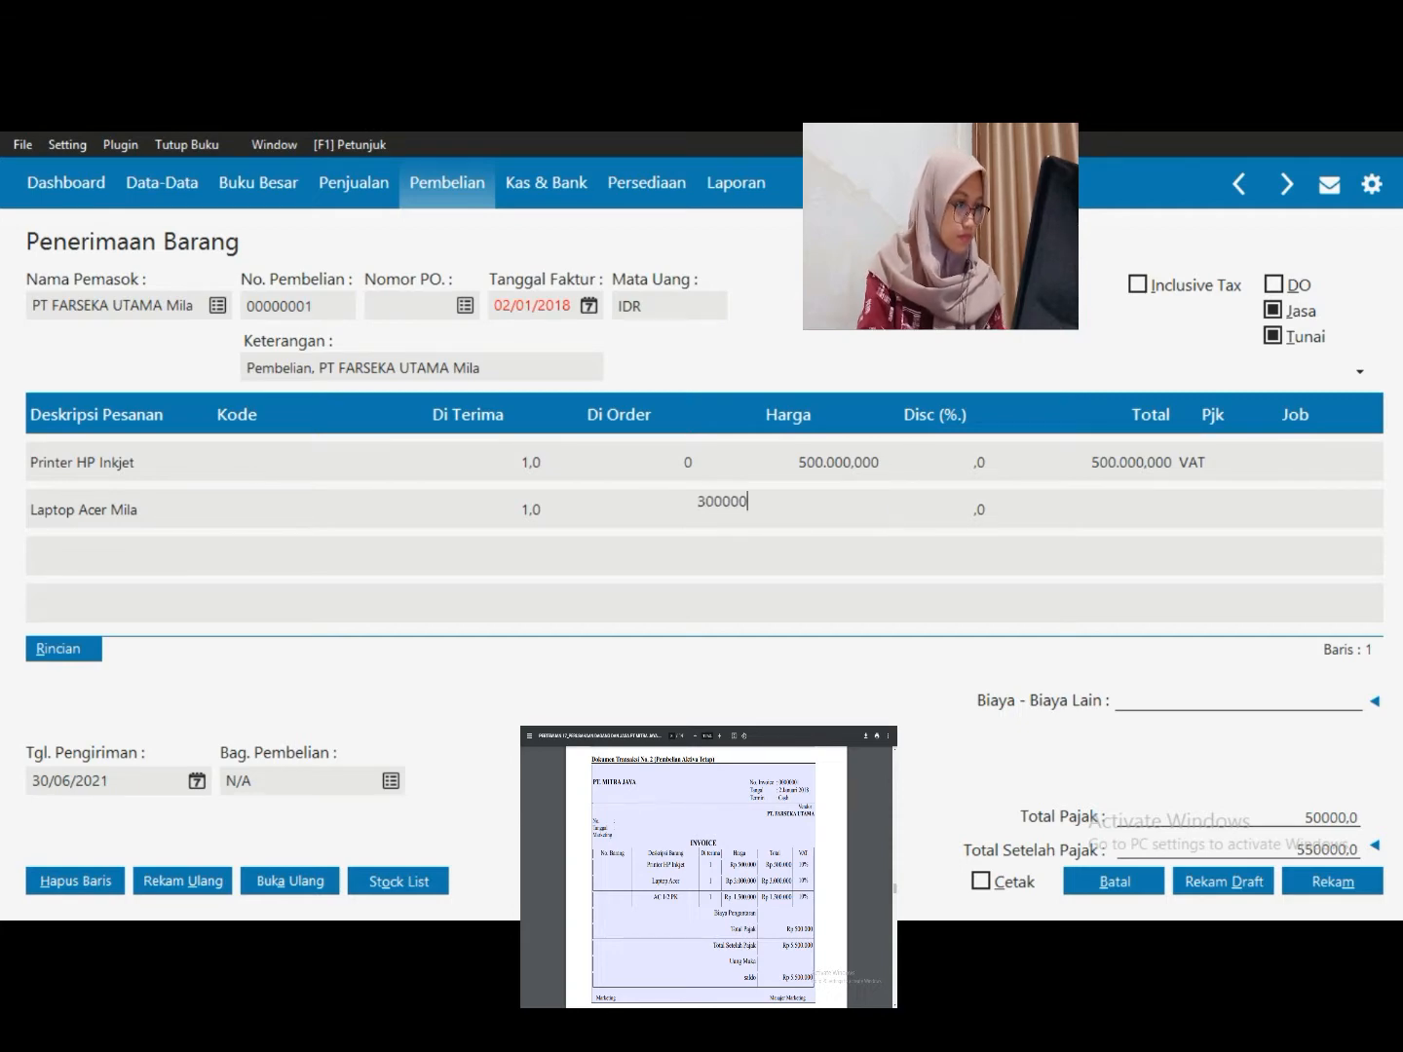
key("Tab")
Apply the VAT tax to the laptop line without a discount and start a third order line
key("Tab")
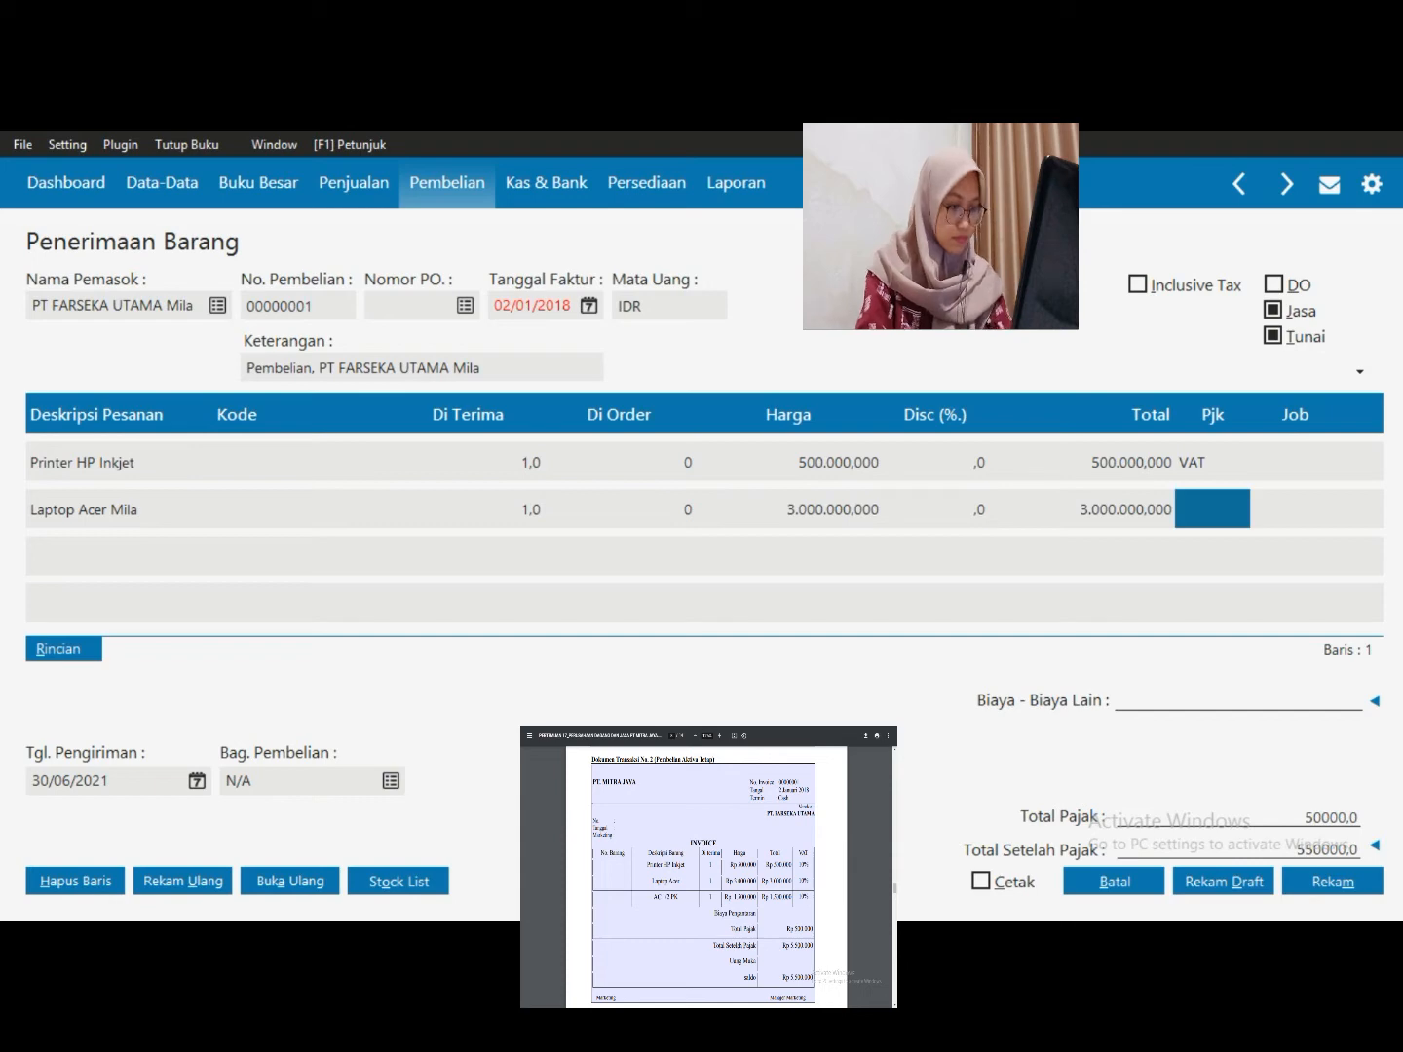
key("Return")
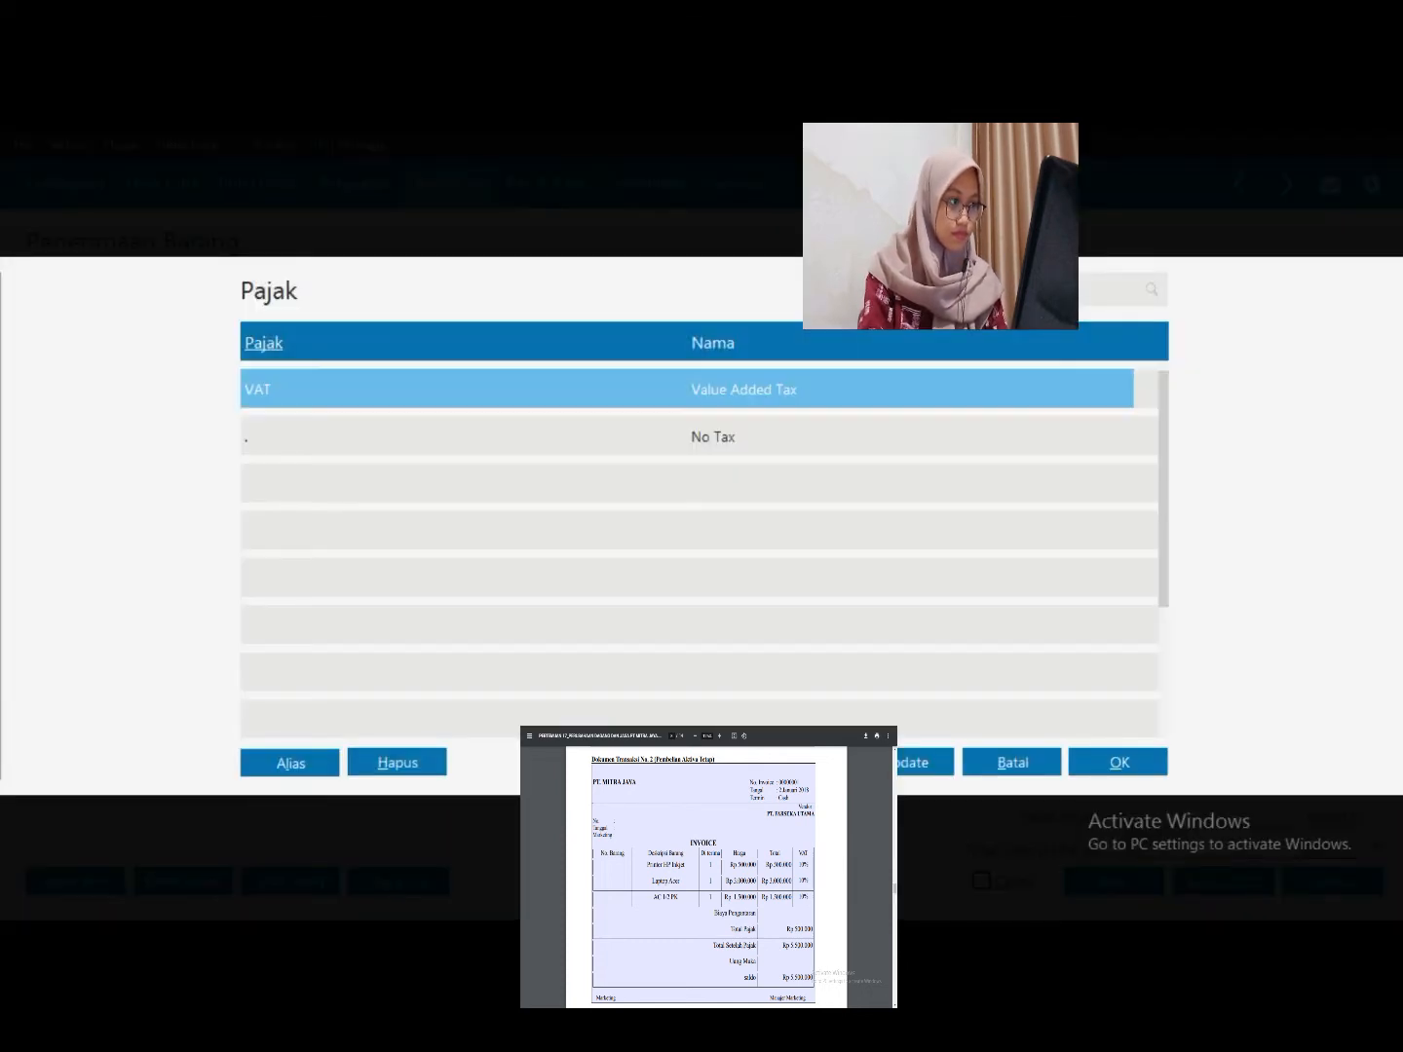
key("Return")
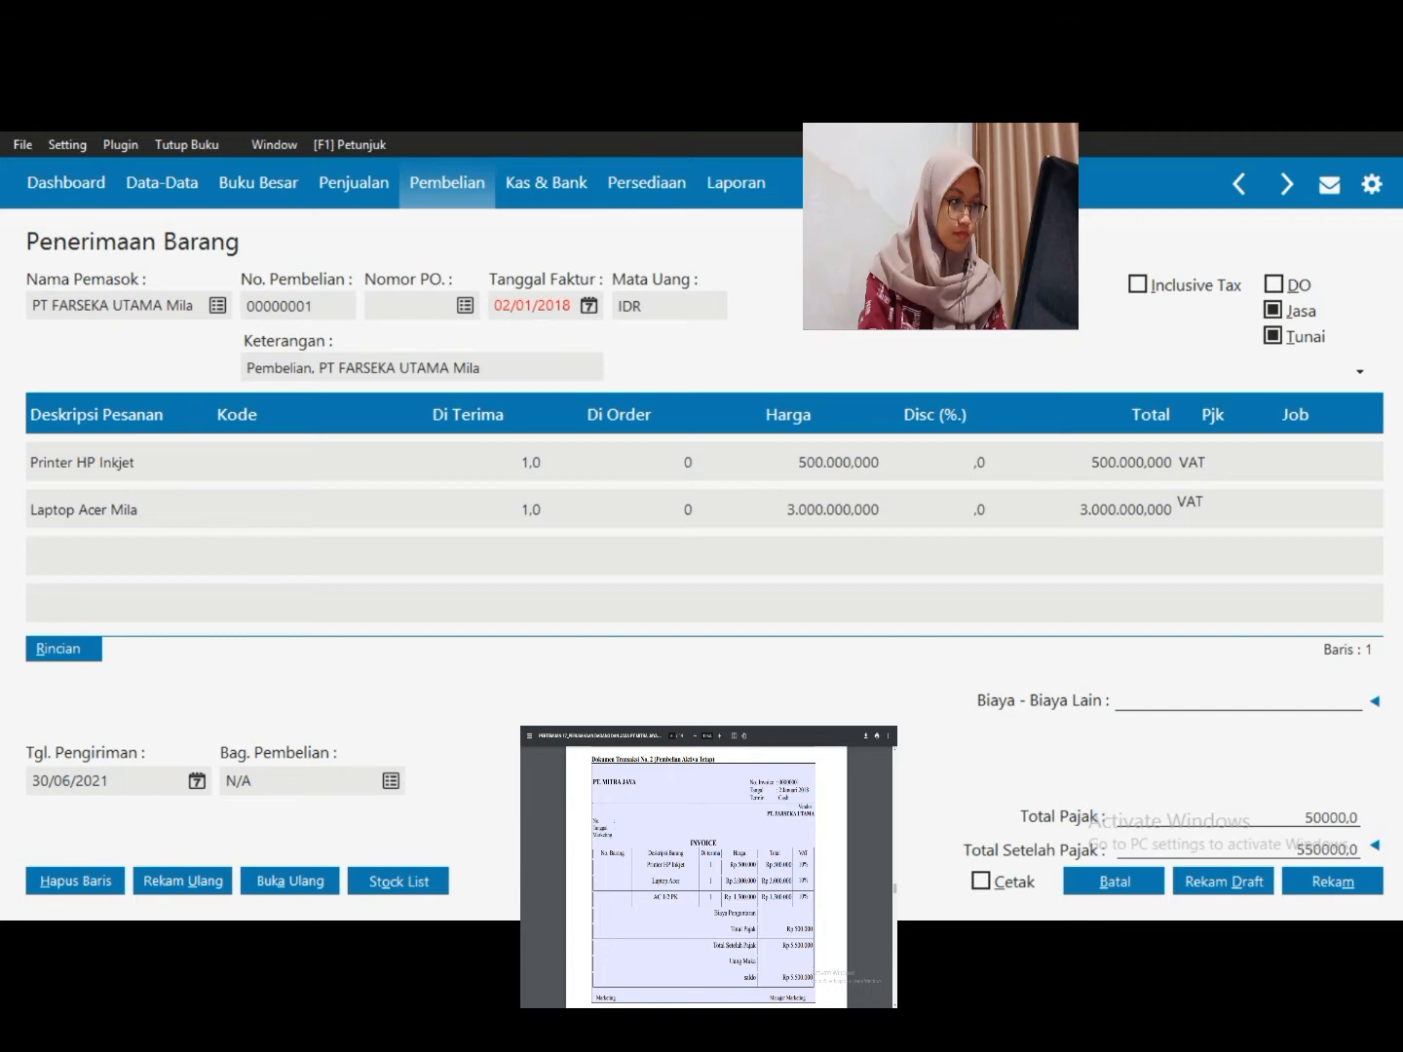
key("Tab")
left_click(935, 463)
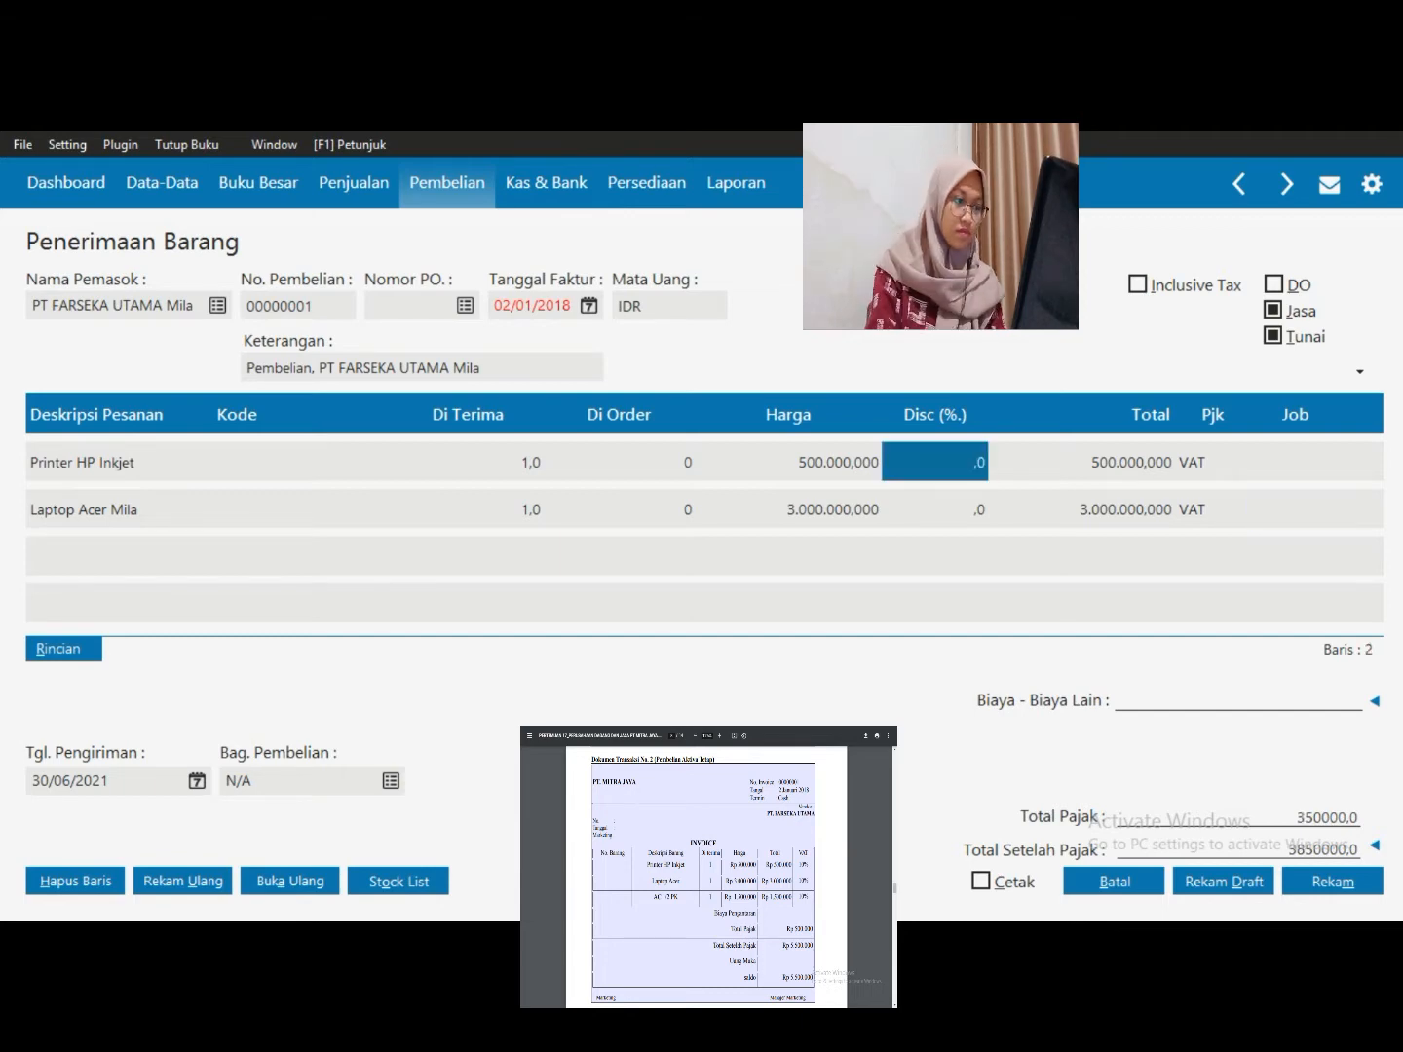
left_click(1211, 509)
key("Tab")
key("Tab")
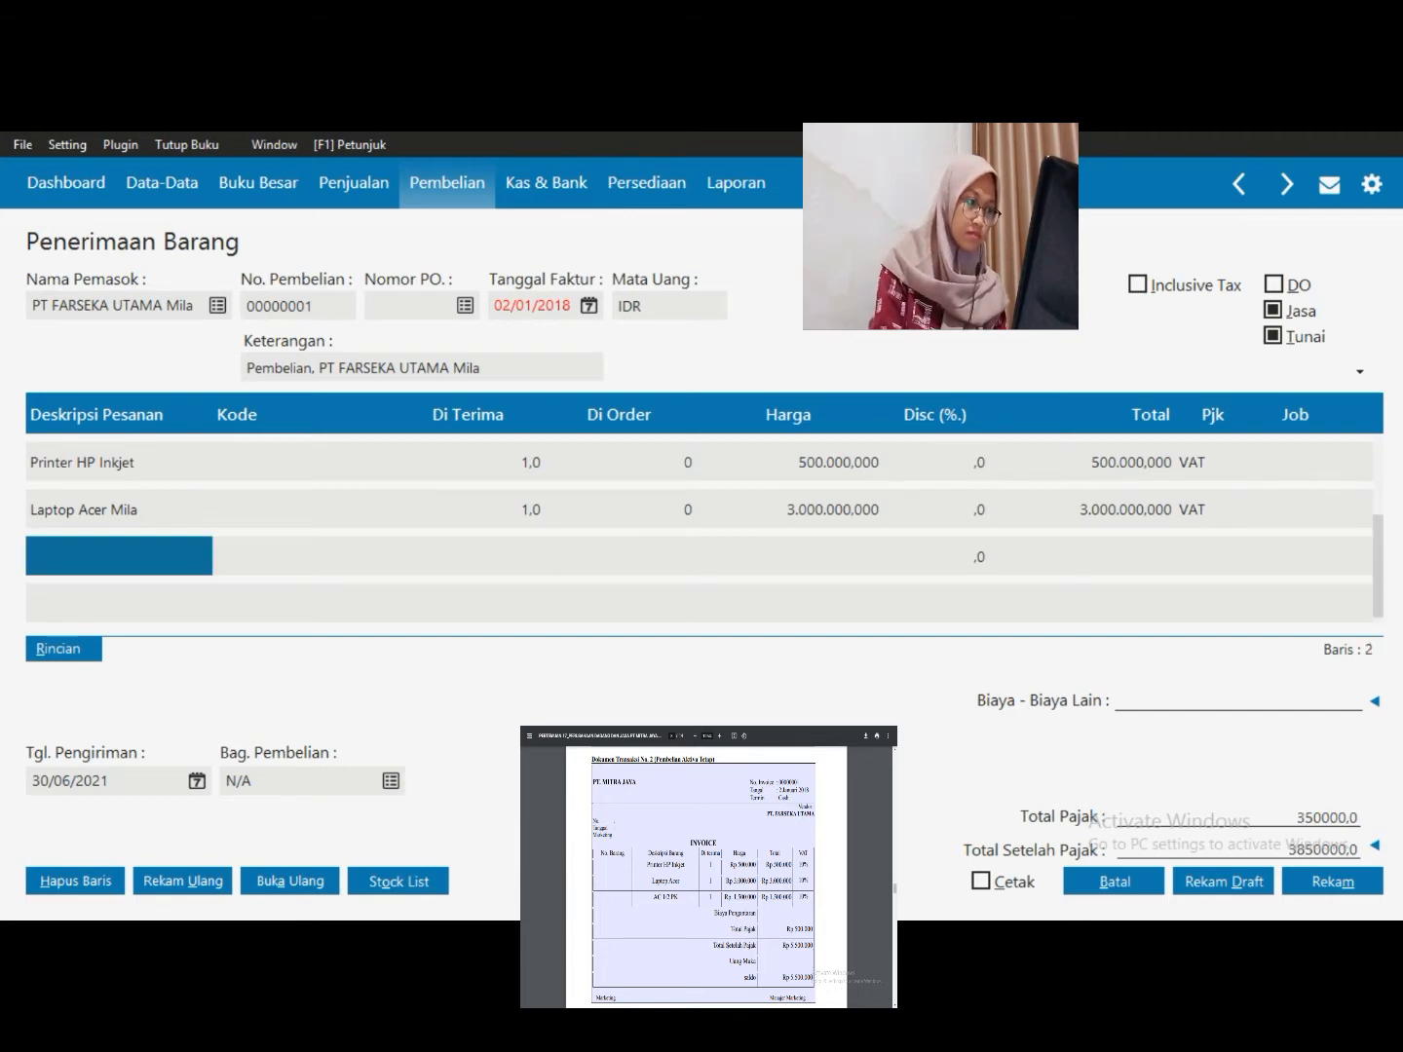
Describe the third order line as AC 1/2 PK
type("a")
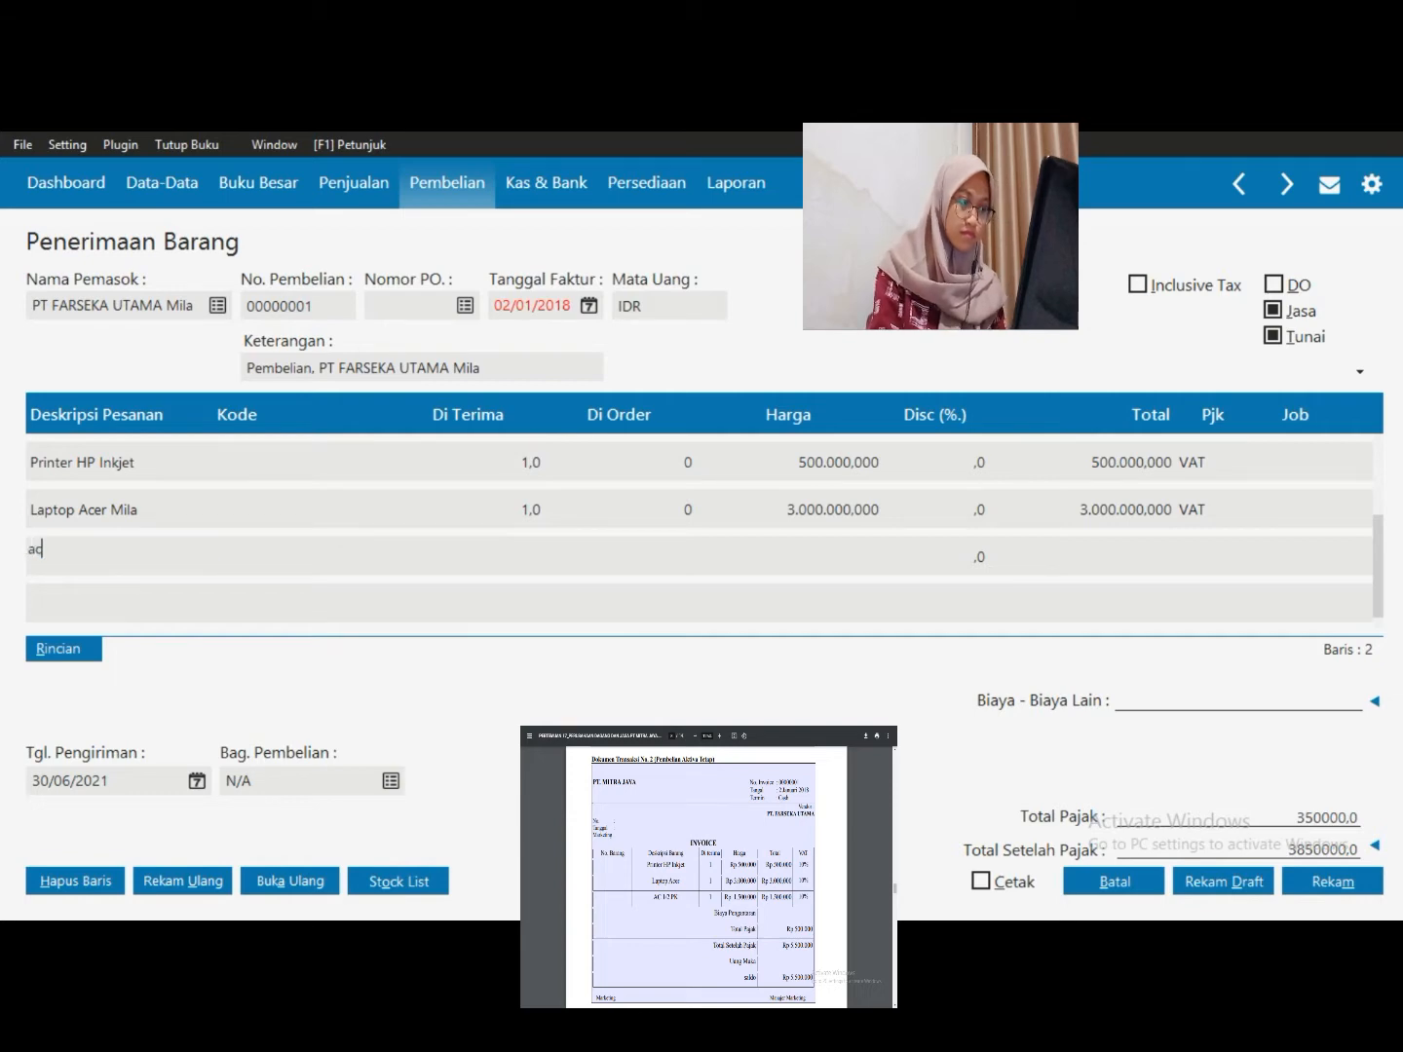
key("BackSpace")
type("AC")
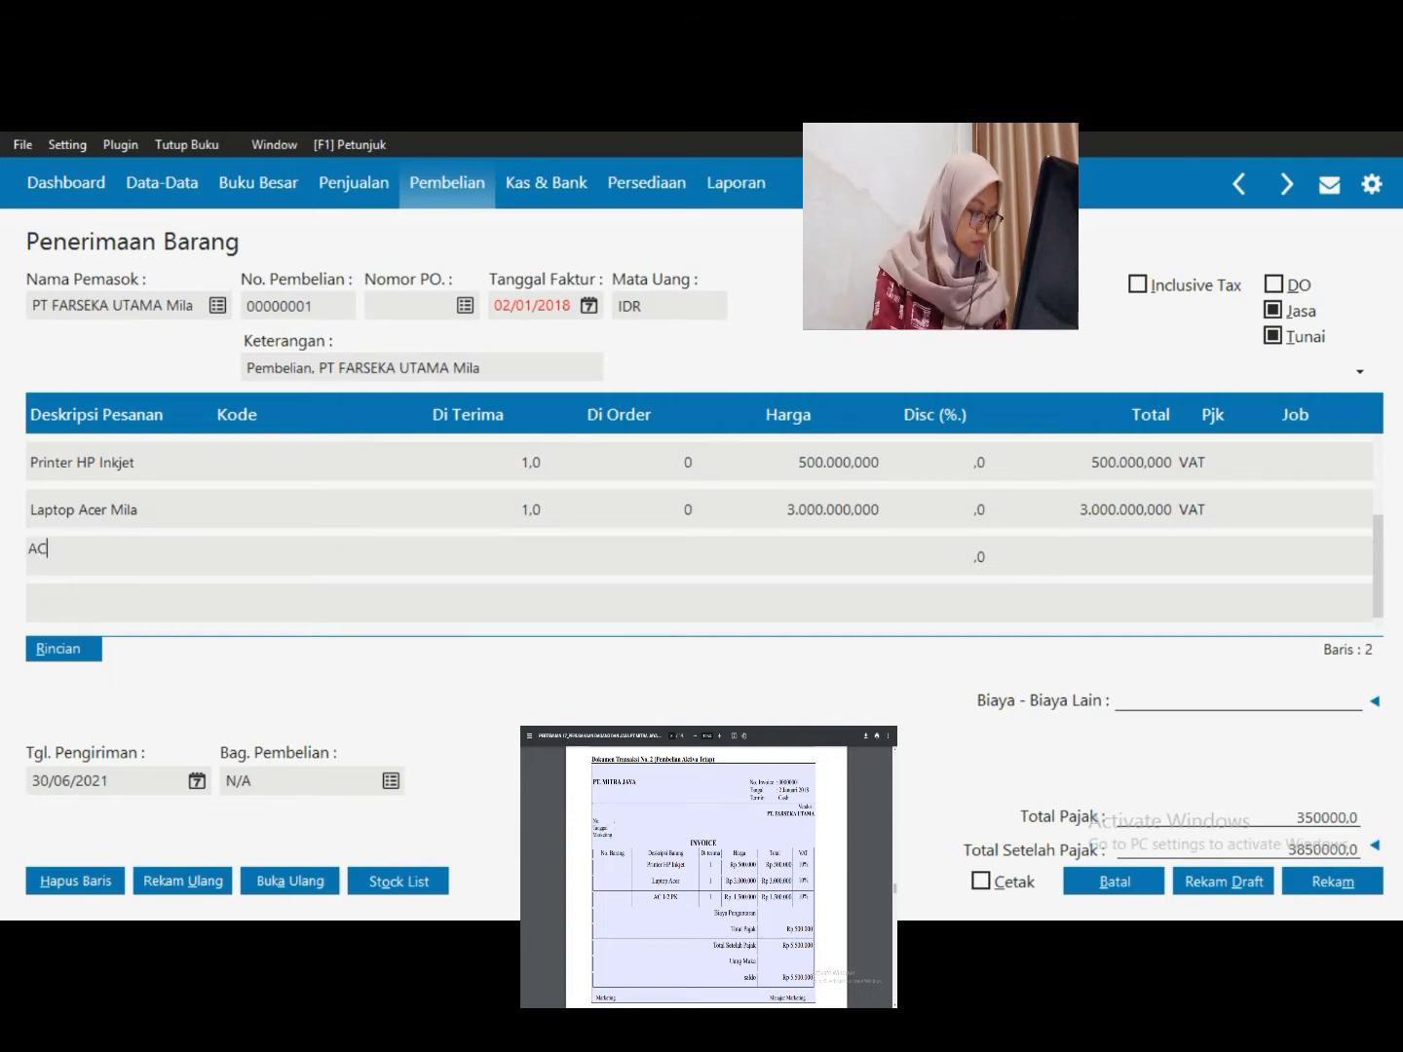
type(" 1/2 PK")
key("Tab")
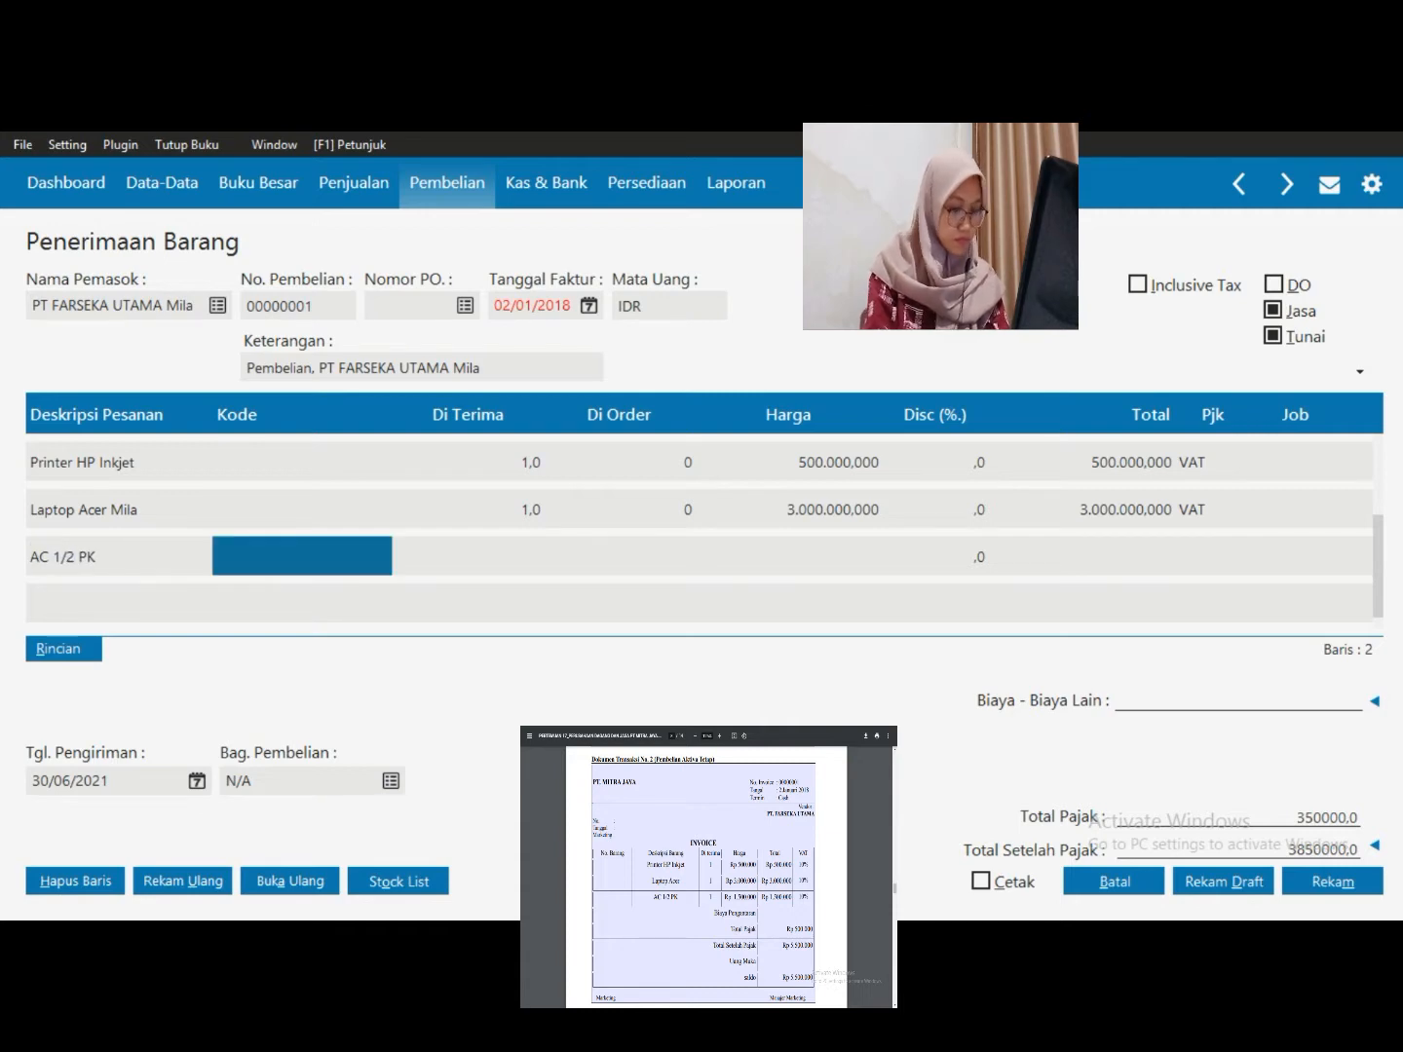
Set the AC 1/2 PK line's received quantity to 1 and its price to 1500000, leaving the discount empty
key("Tab")
type("1,0")
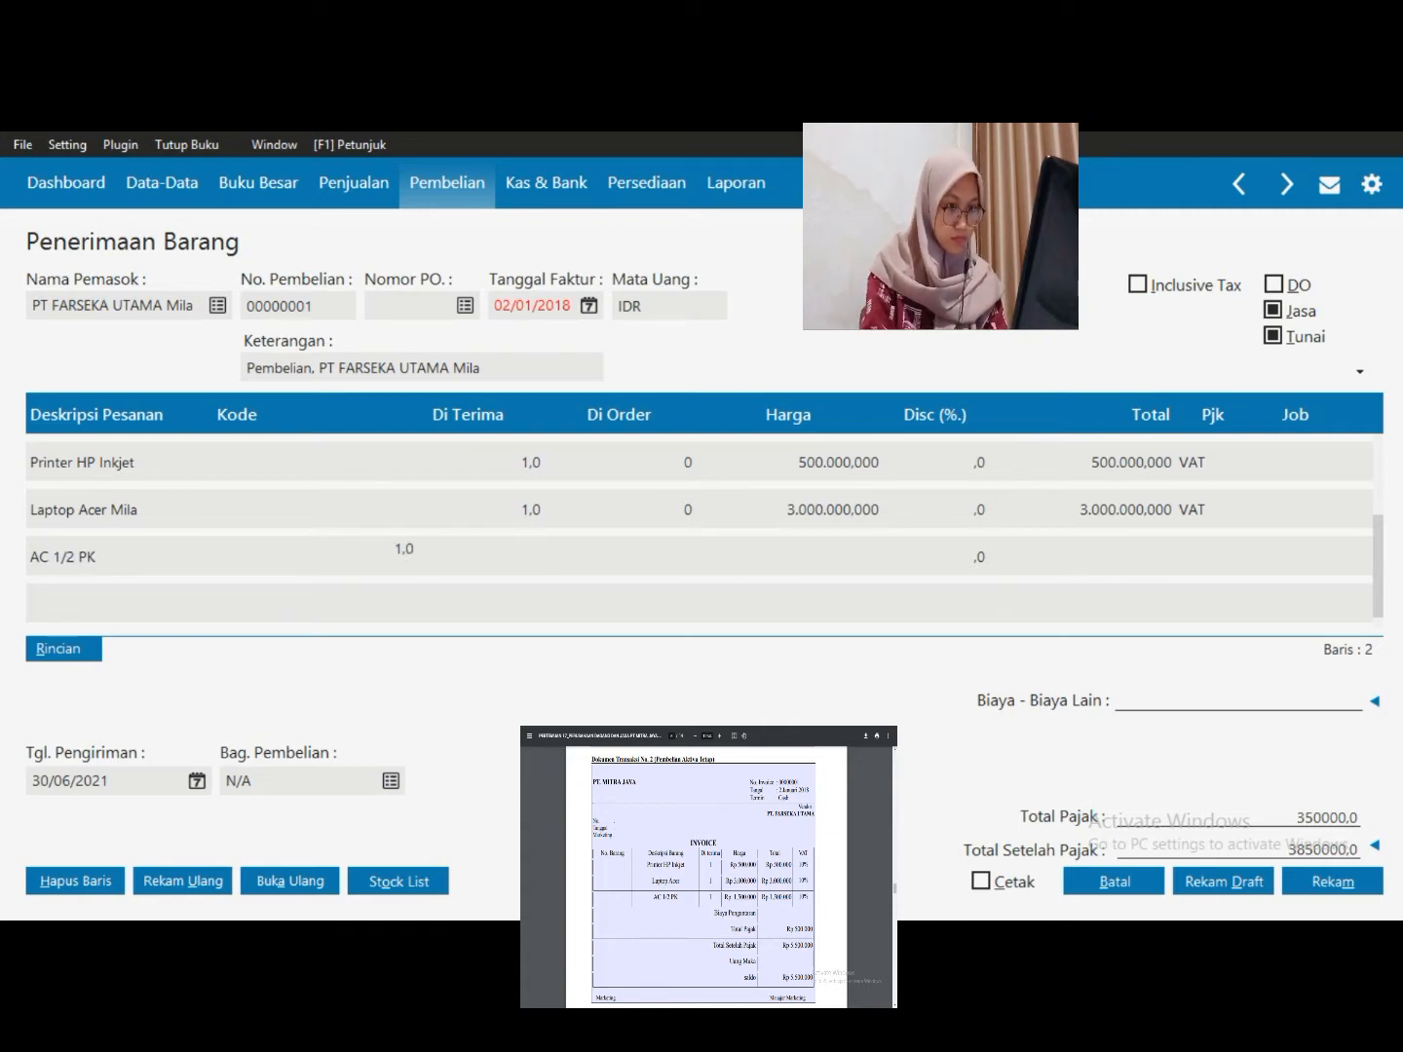
key("Tab")
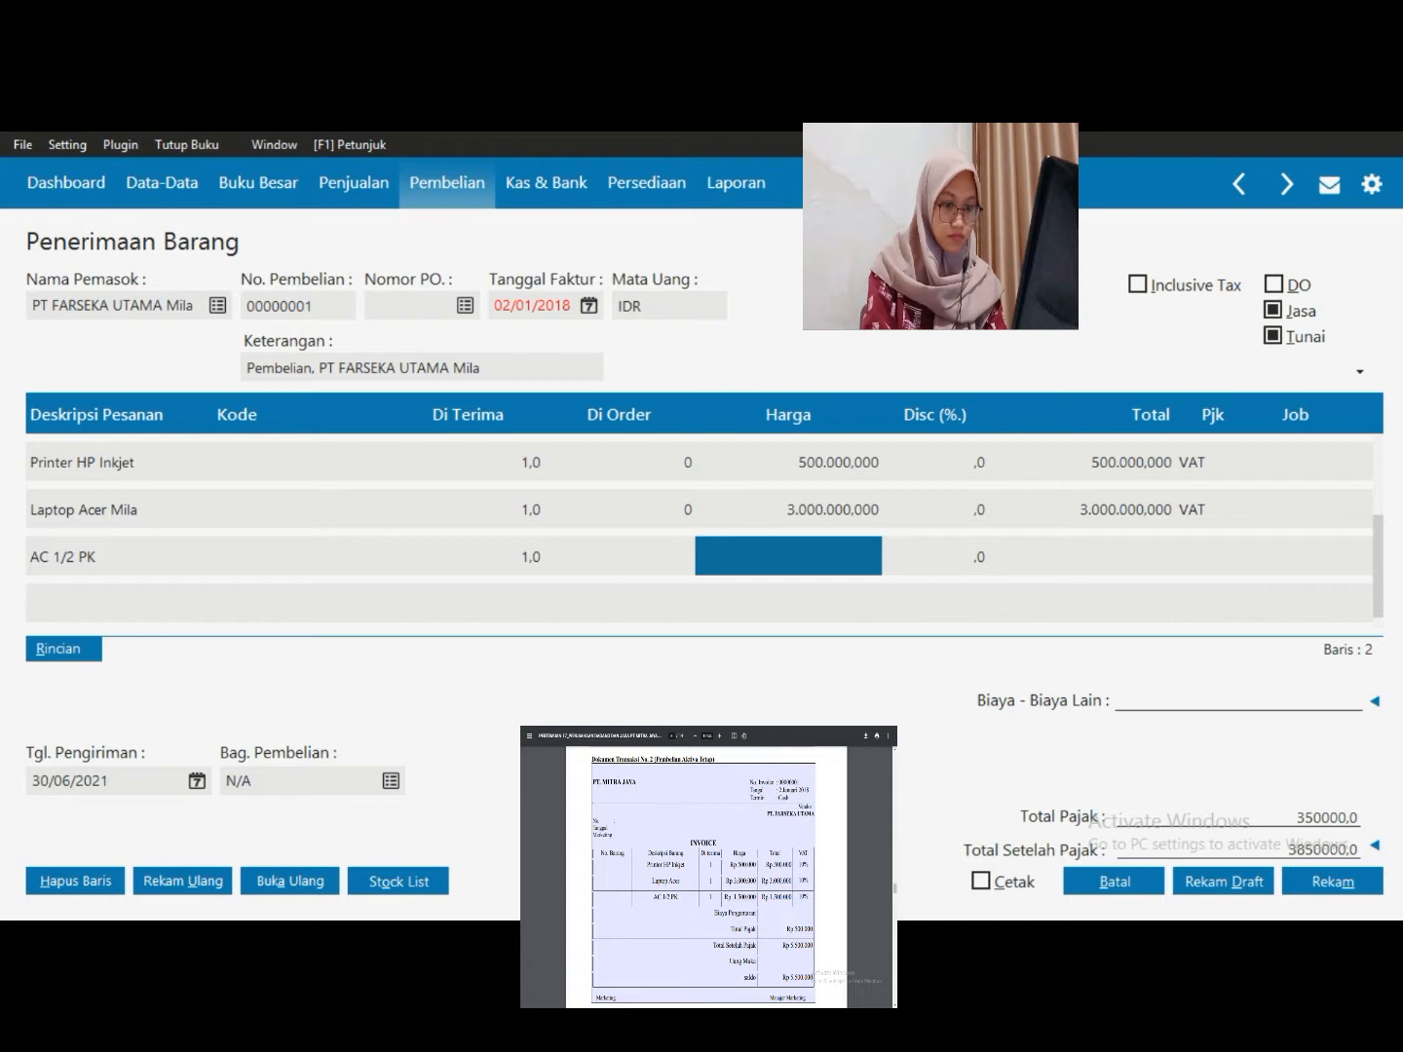
type("1.500.00")
type("0,000")
key("Tab")
key("Tab")
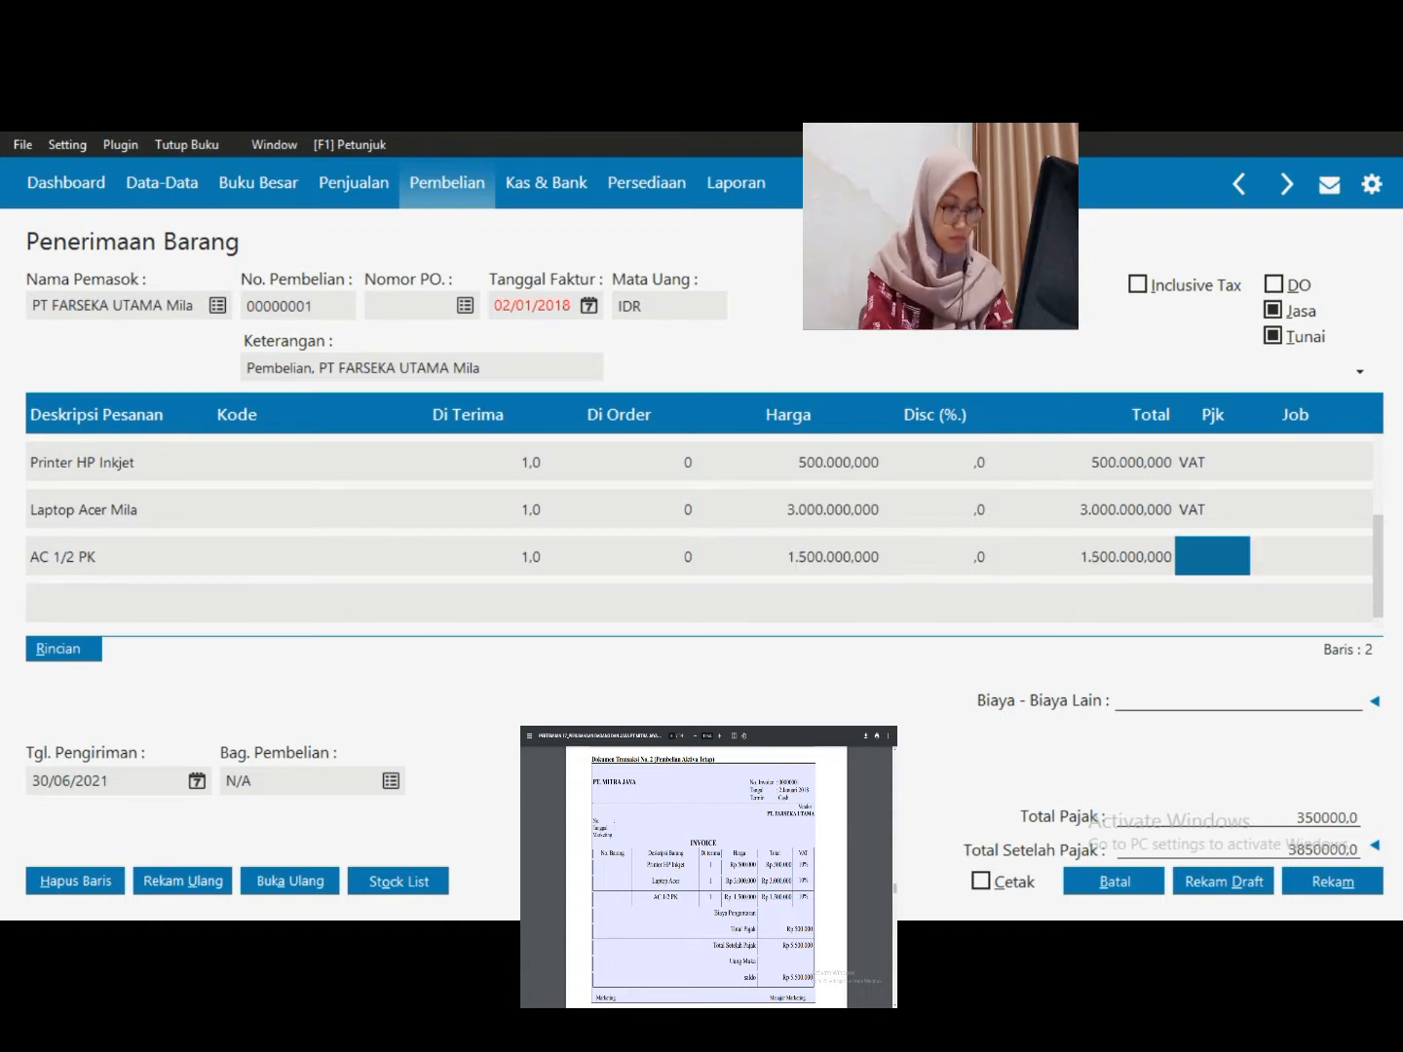
Apply the VAT tax to the AC 1/2 PK line, leaving its job blank
key("Return")
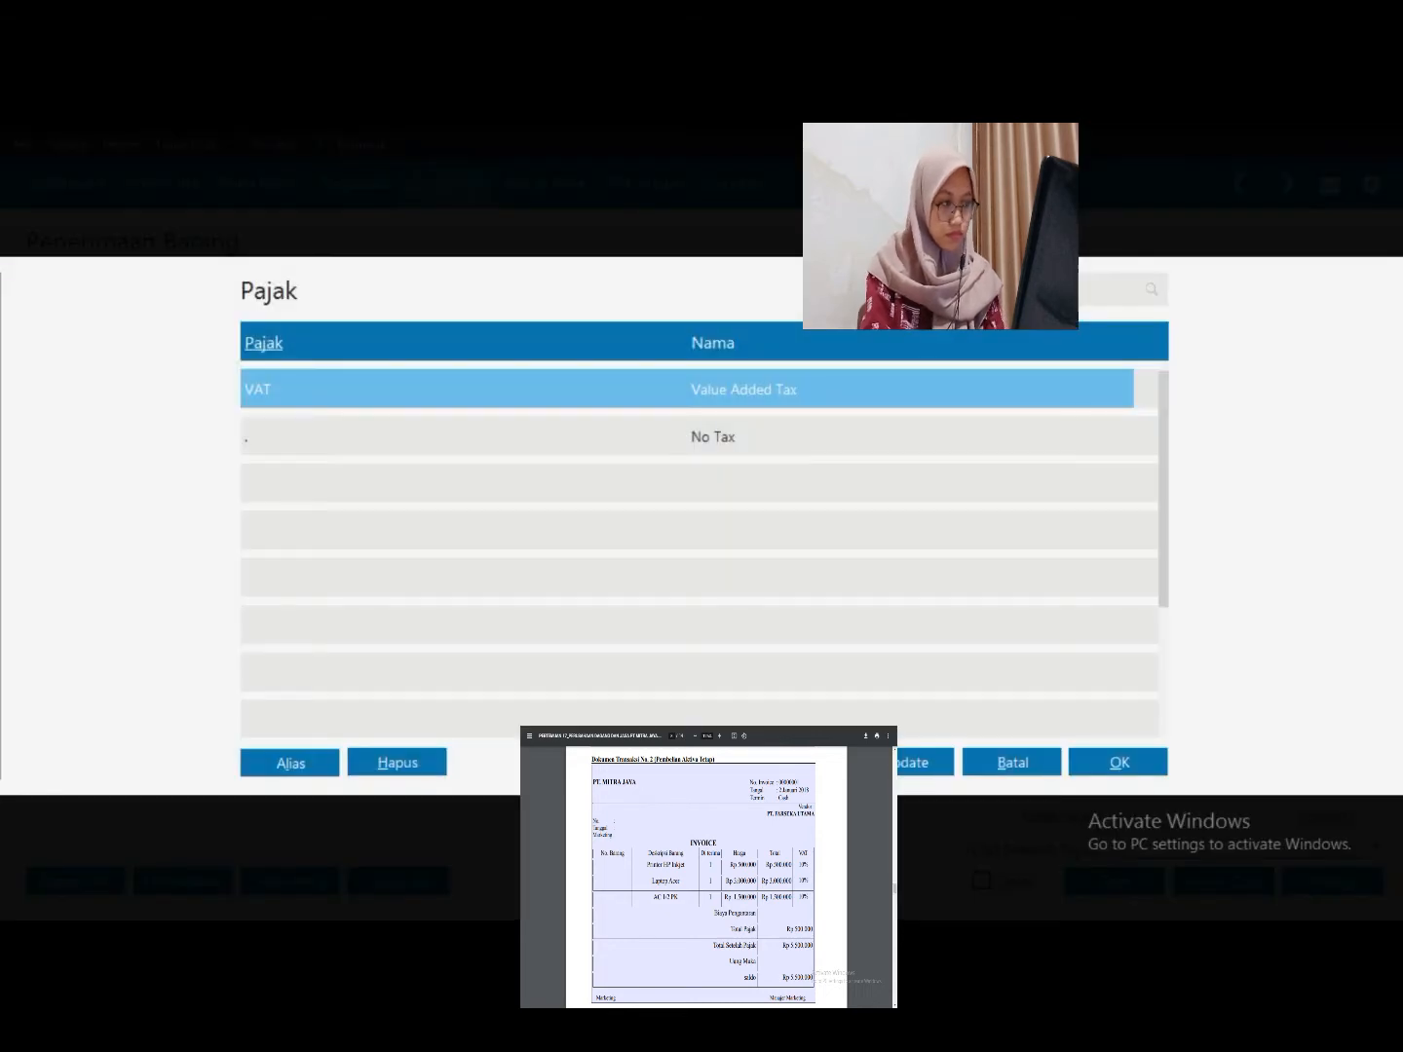
key("Return")
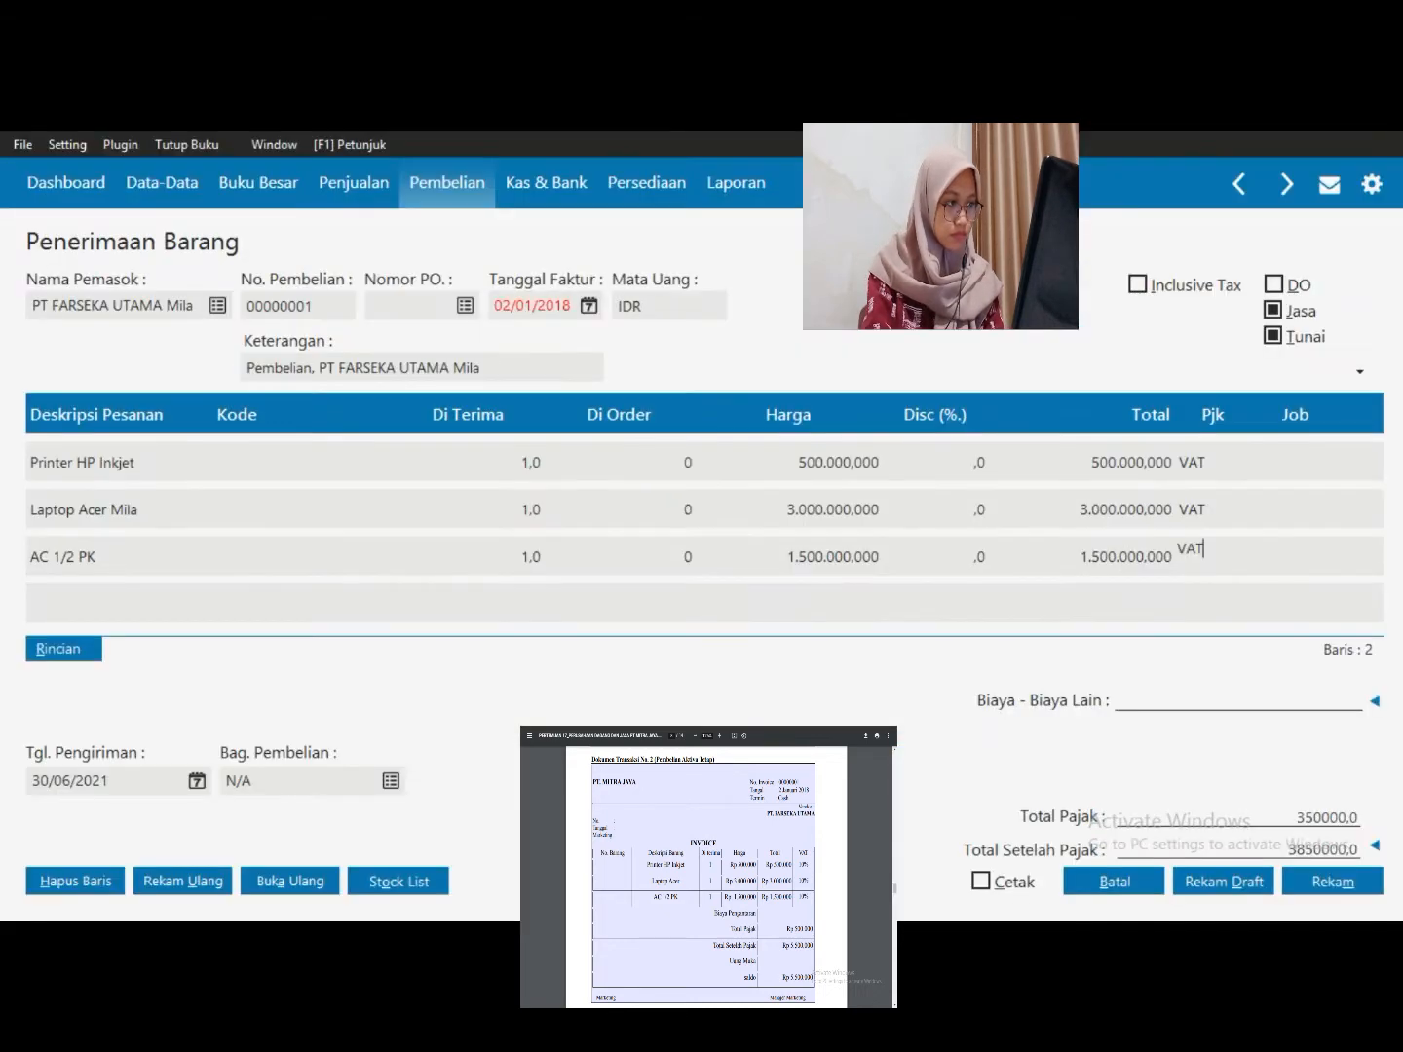
key("Return")
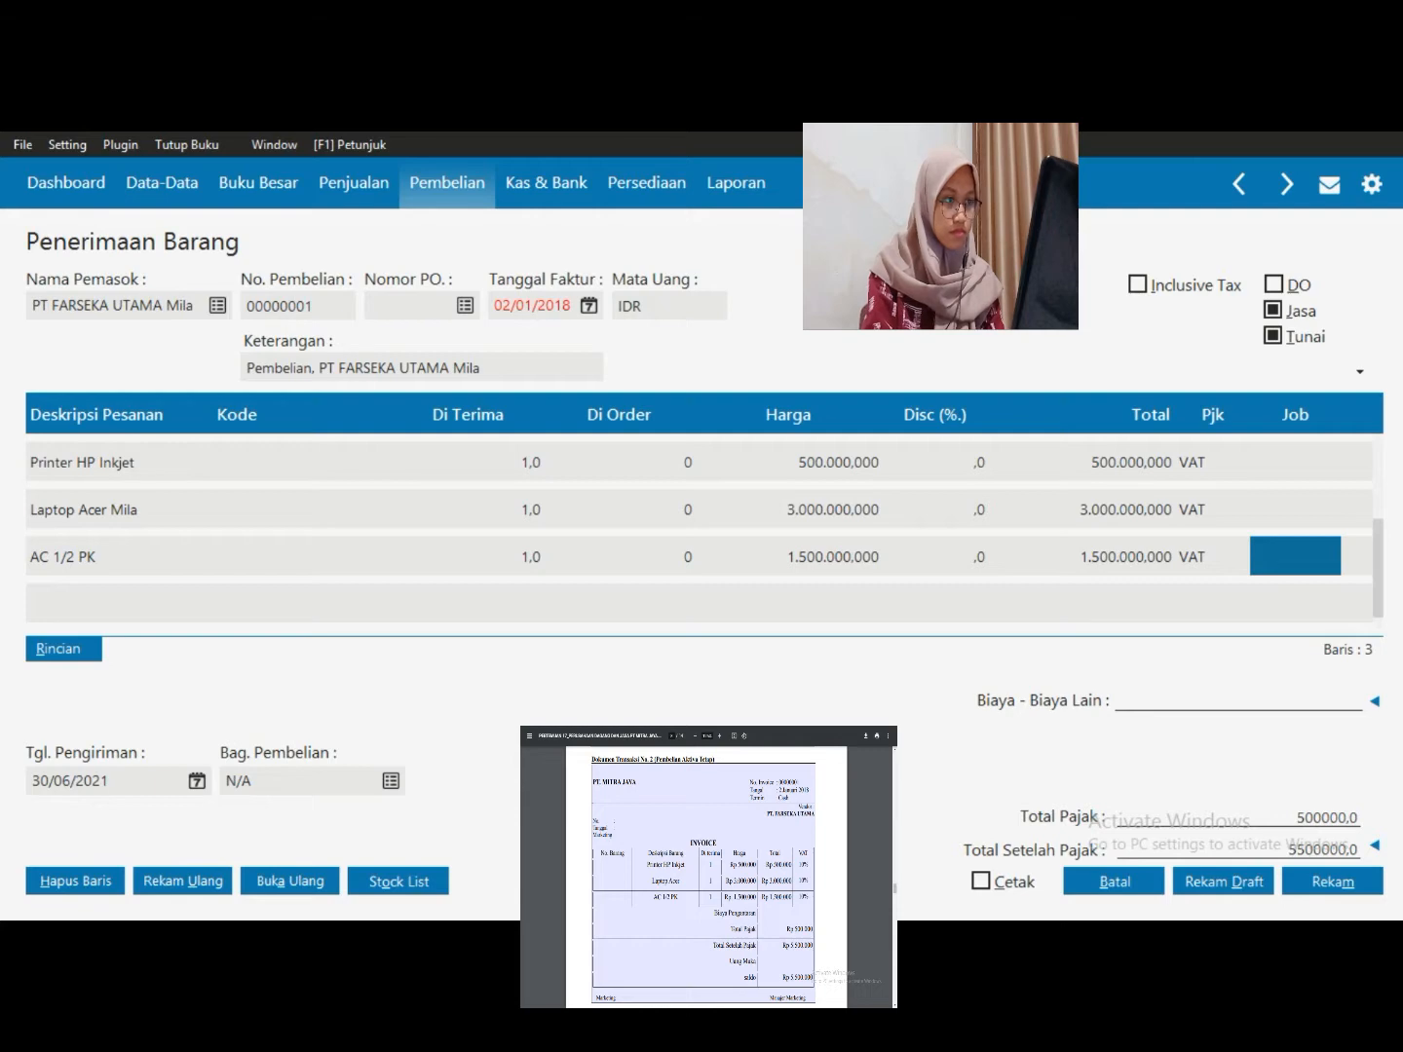
key("Return")
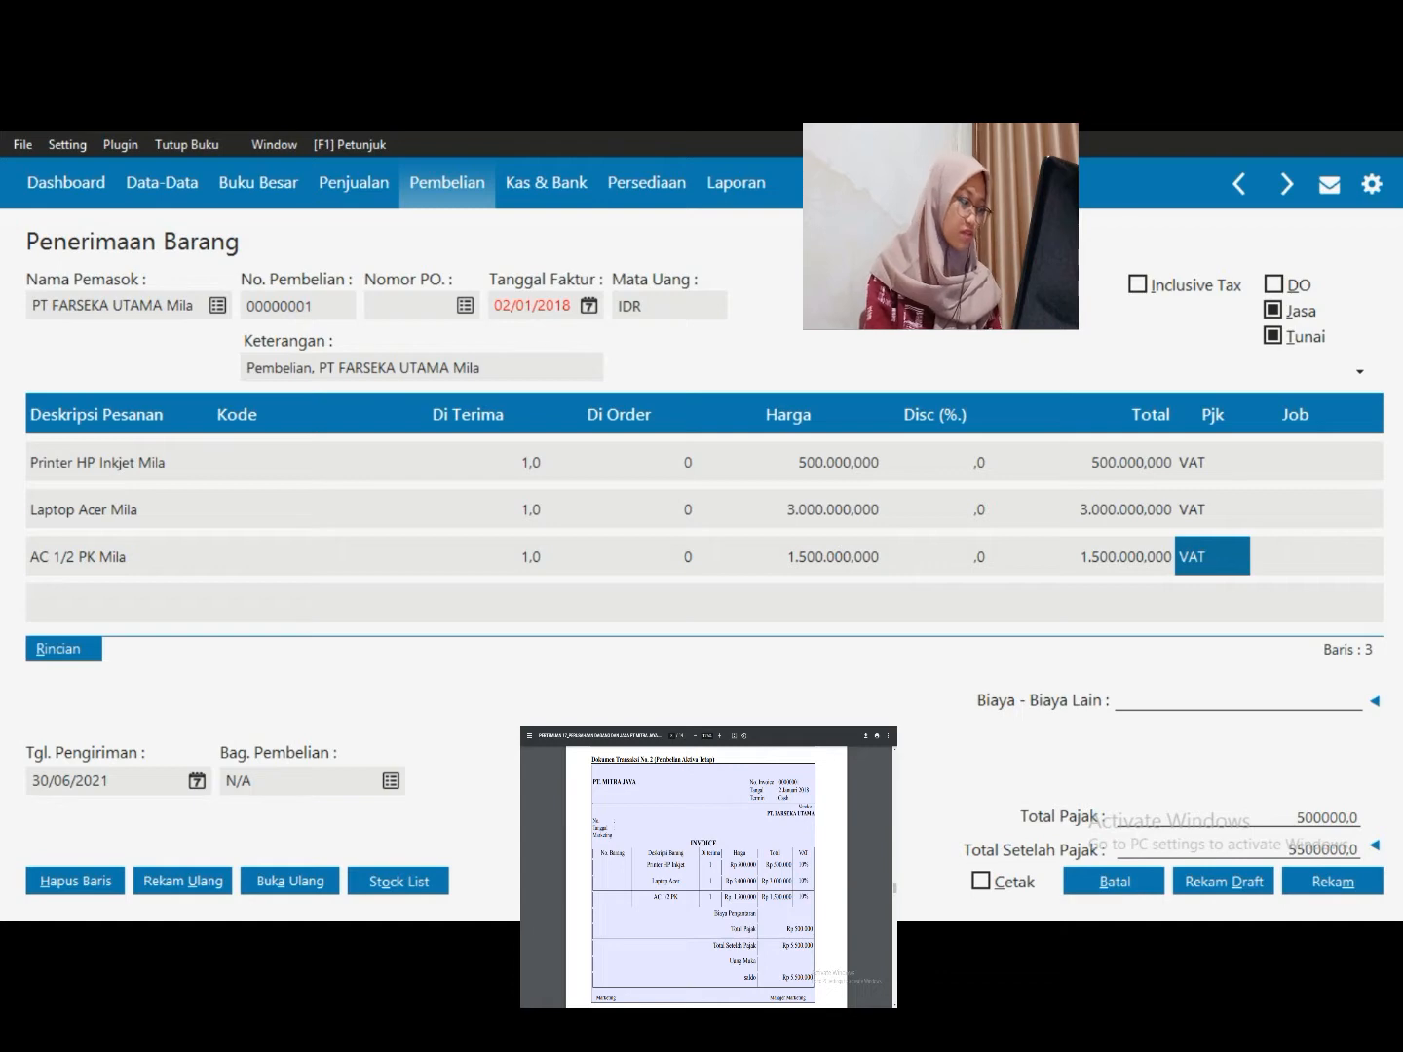
Set the purchase's delivery date to 02/01/2018
left_click_drag(32, 781, 109, 781)
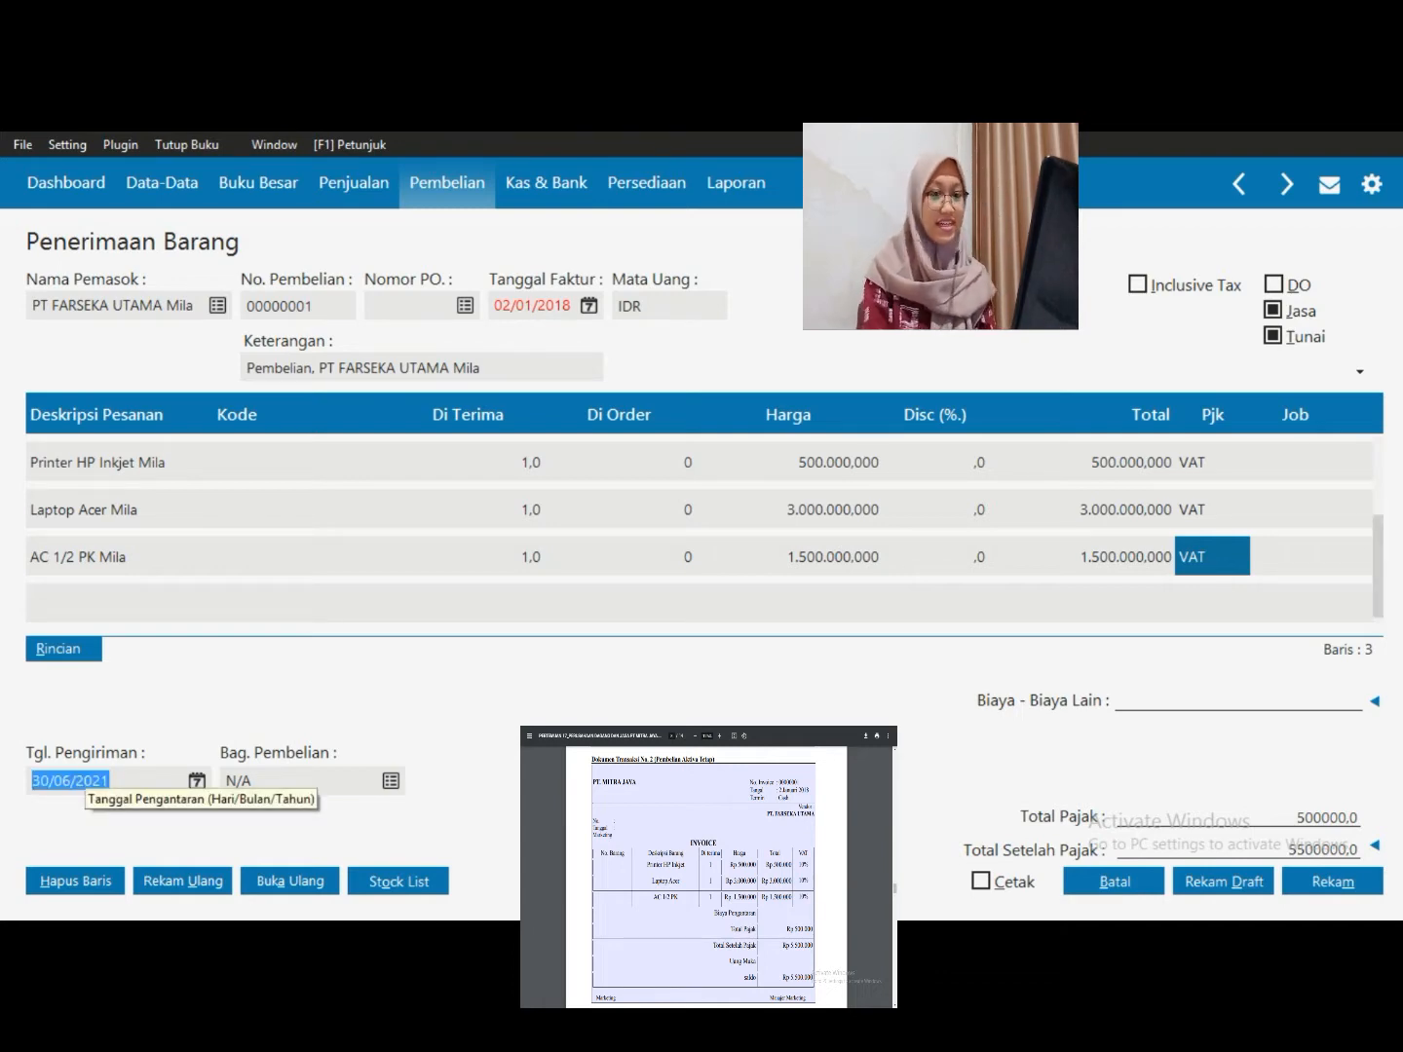
type("02")
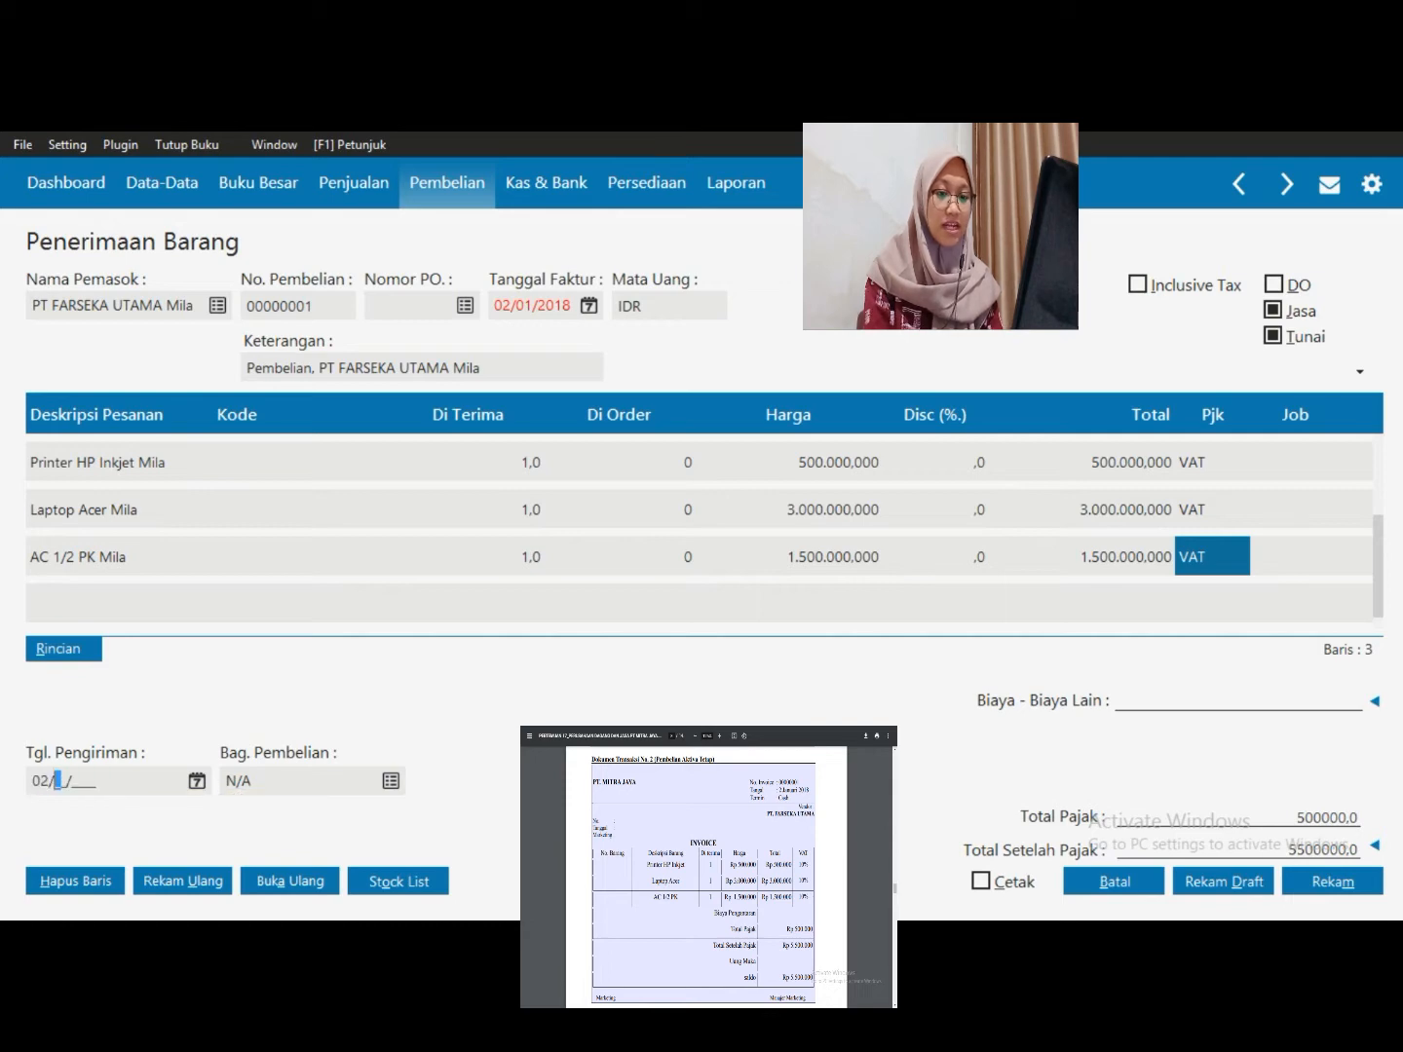
type("/__/010")
key("BackSpace")
key("BackSpace")
key("BackSpace")
key("BackSpace")
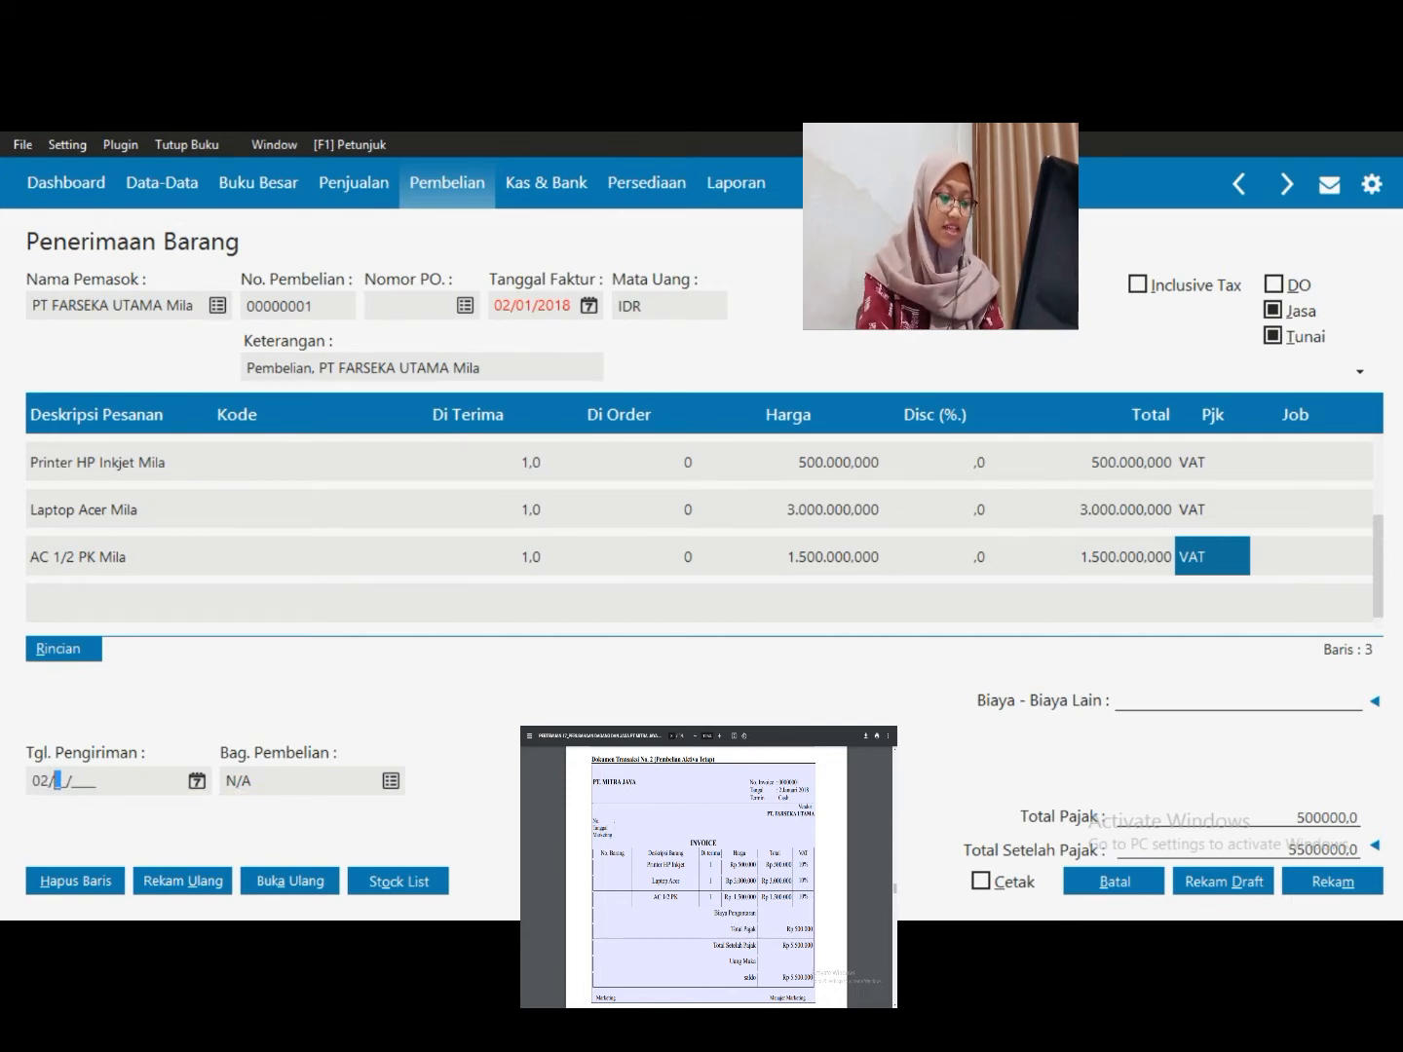
type("01/2018")
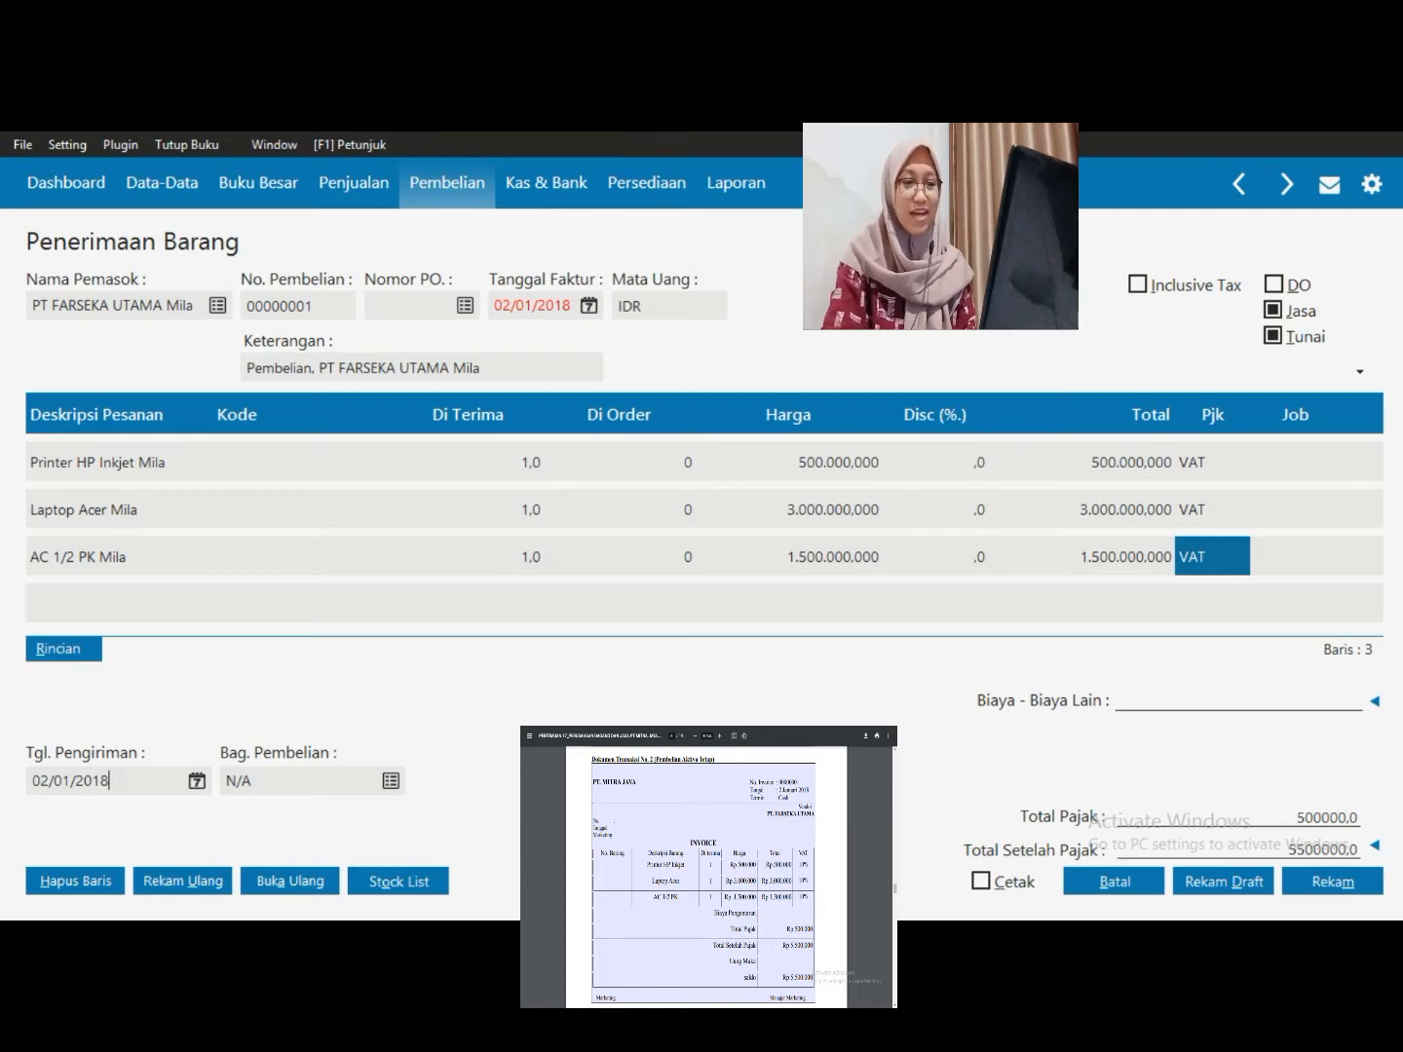
Assign the account 170000030 Mesin & Peralatan to the printer line as its code
key("alt+m")
double_click(237, 462)
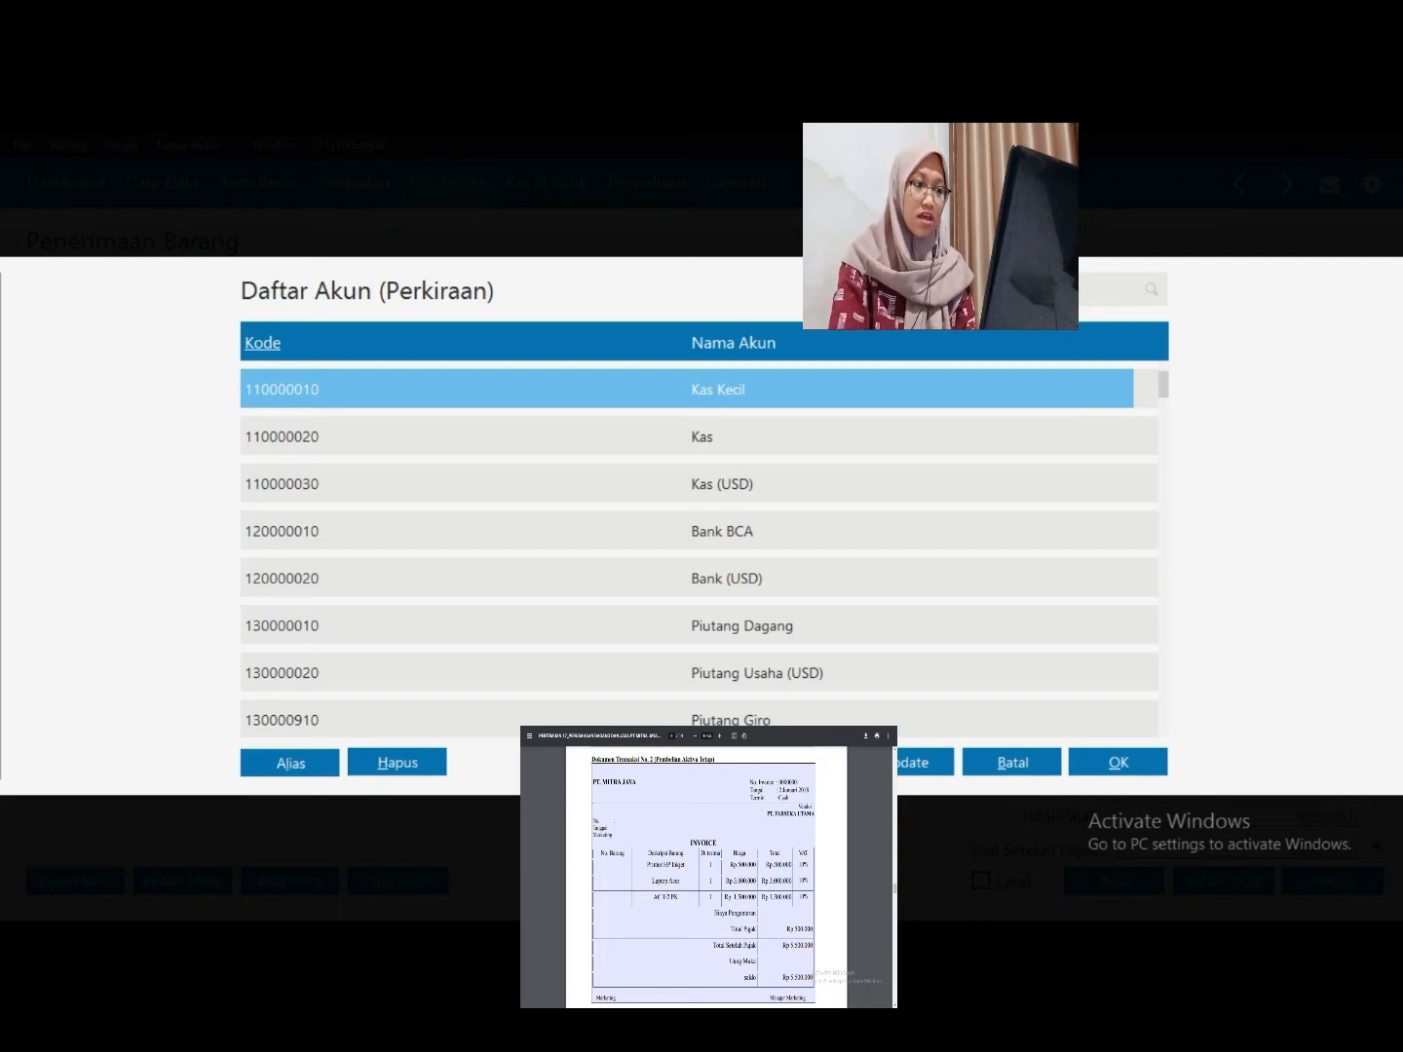
key("Page_Down")
left_click_drag(1163, 405, 1163, 433)
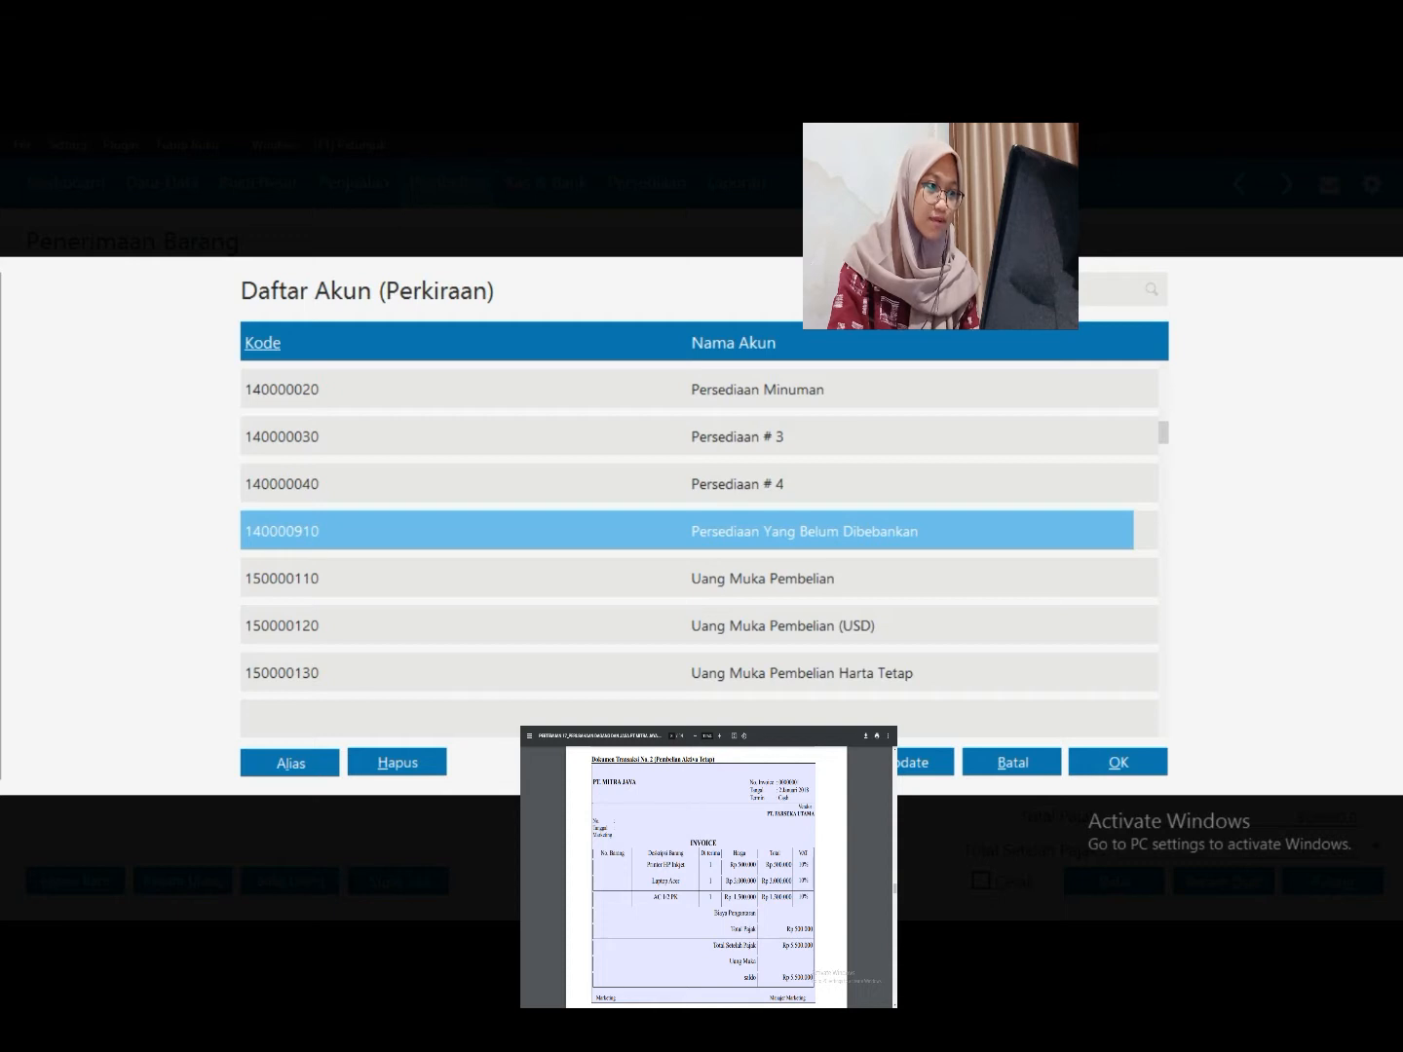
left_click(1163, 411)
scroll(700, 531, "up", 1)
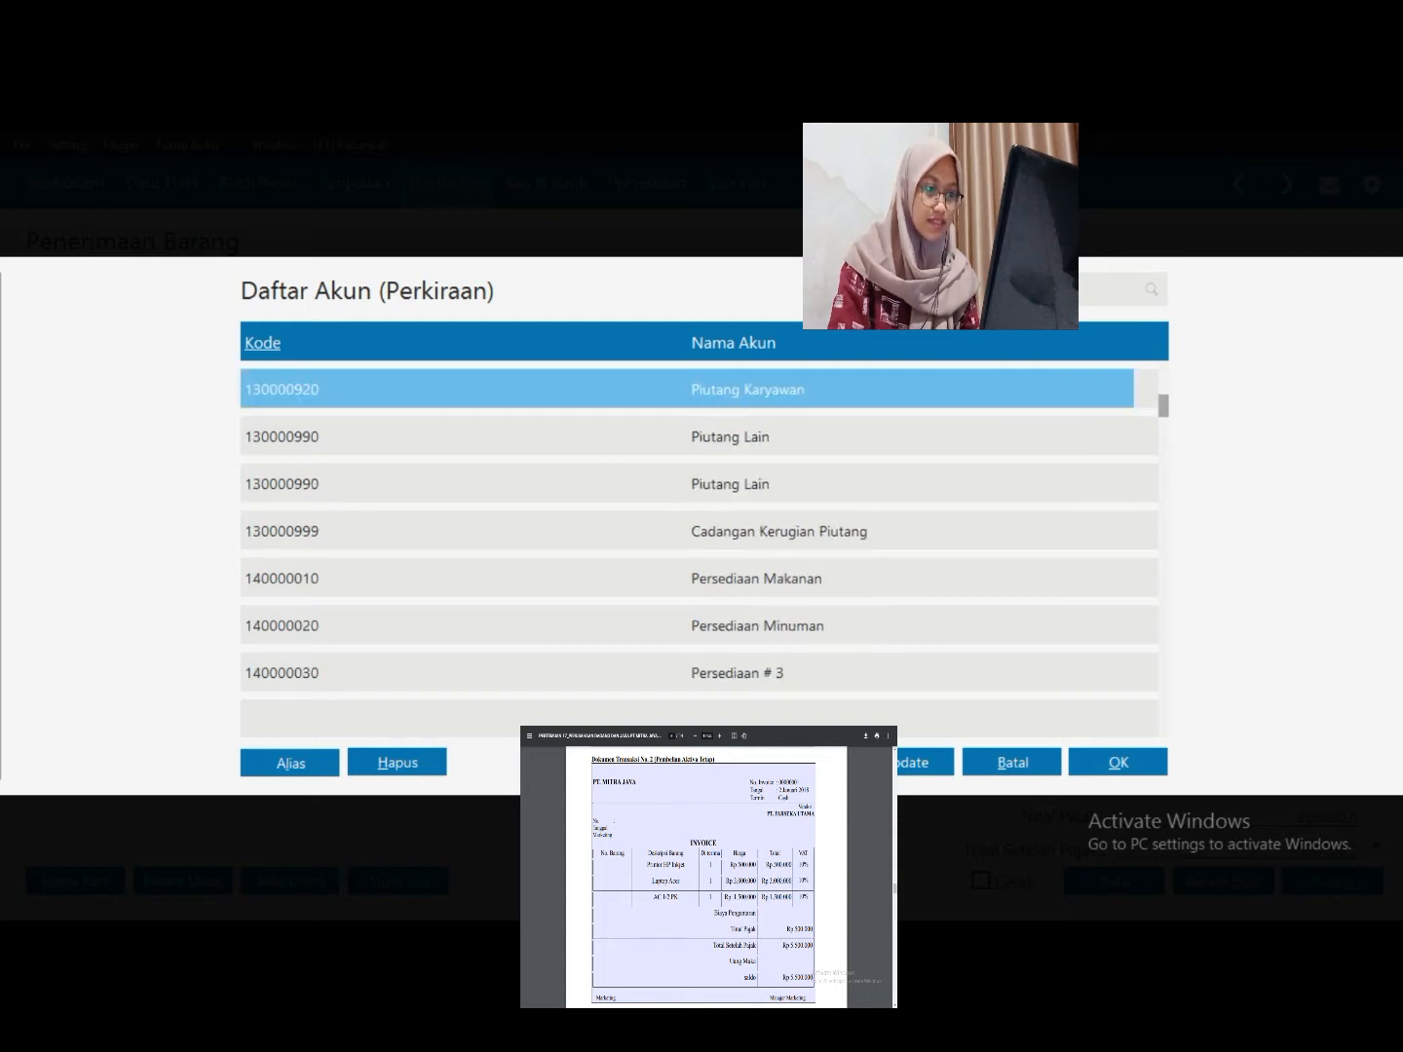
scroll(699, 531, "down", 11)
key("Down")
key("Down")
key("Down")
key("Down")
key("Down")
key("Down")
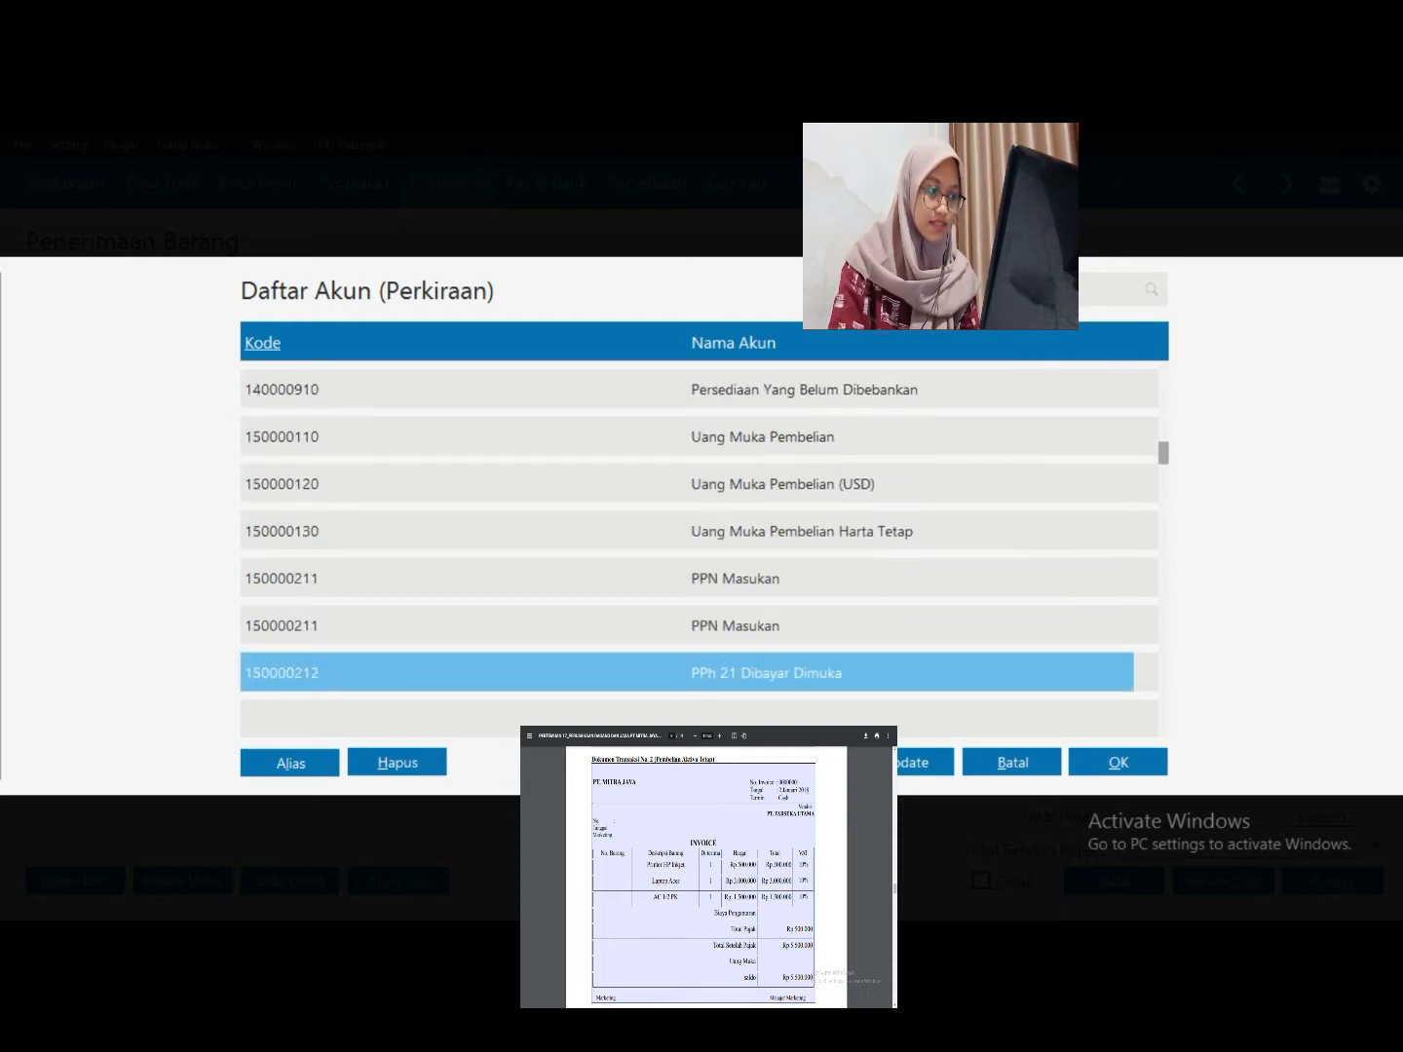
key("Up")
key("Up")
key("Up")
key("Up")
key("Up")
key("Up")
key("Up")
key("Up")
key("Up")
key("Up")
key("Up")
key("Up")
key("Up")
key("Up")
key("Up")
key("Up")
key("Up")
key("Up")
key("Up")
key("Up")
key("Up")
key("Up")
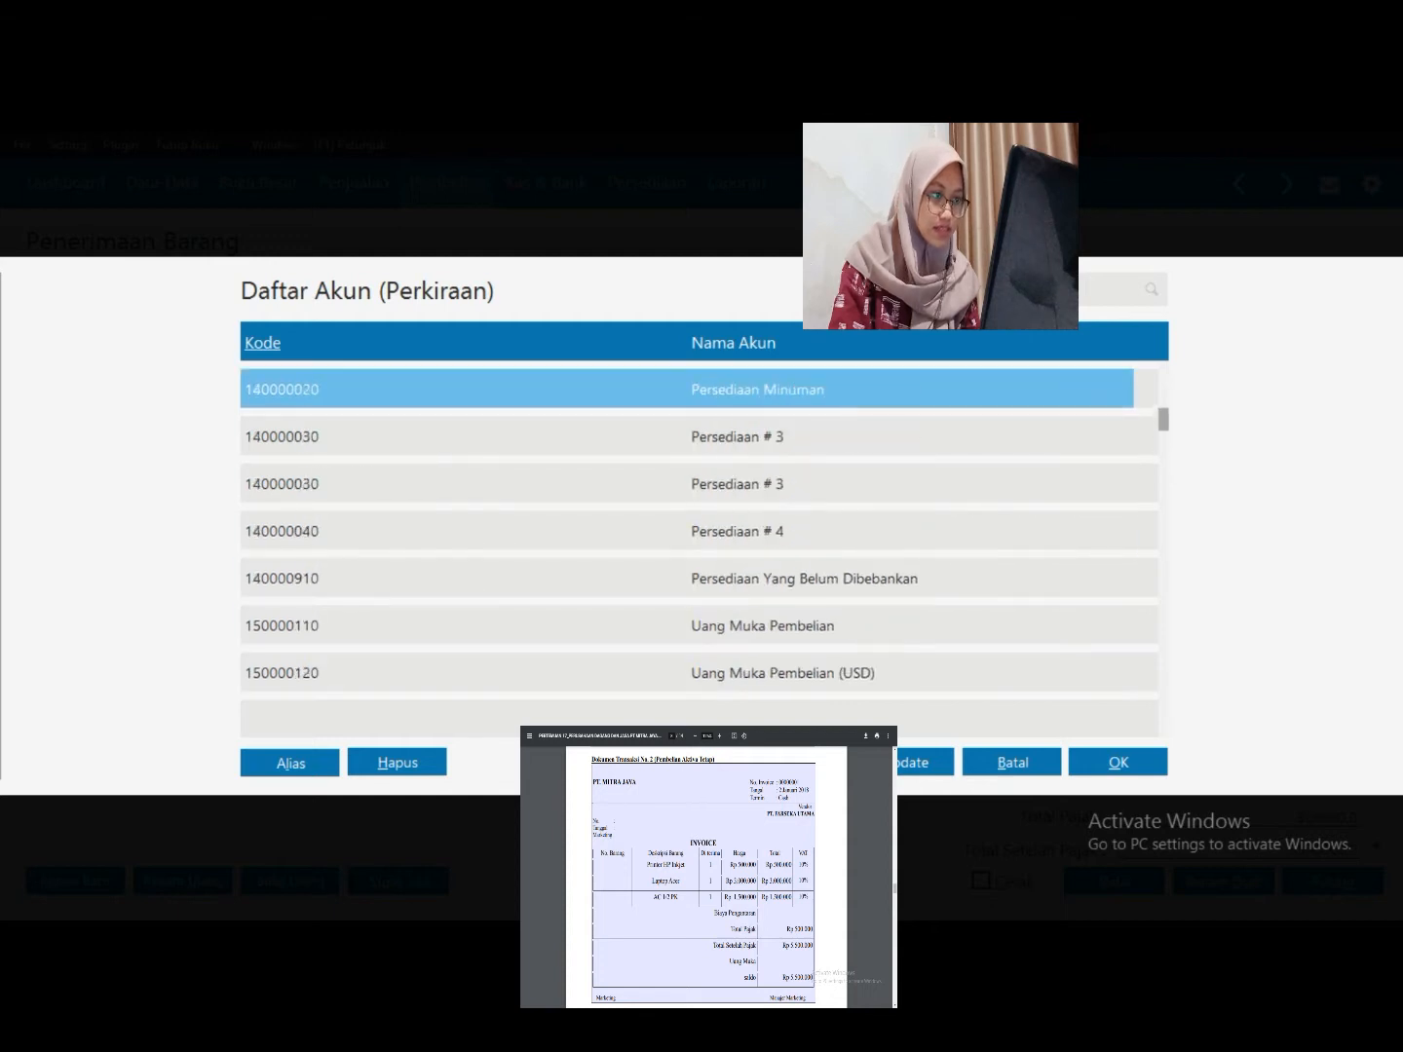
key("Down")
key("Down")
key("Down")
key("Down")
key("Down")
key("Down")
key("Down")
key("Down")
key("Down")
key("Down")
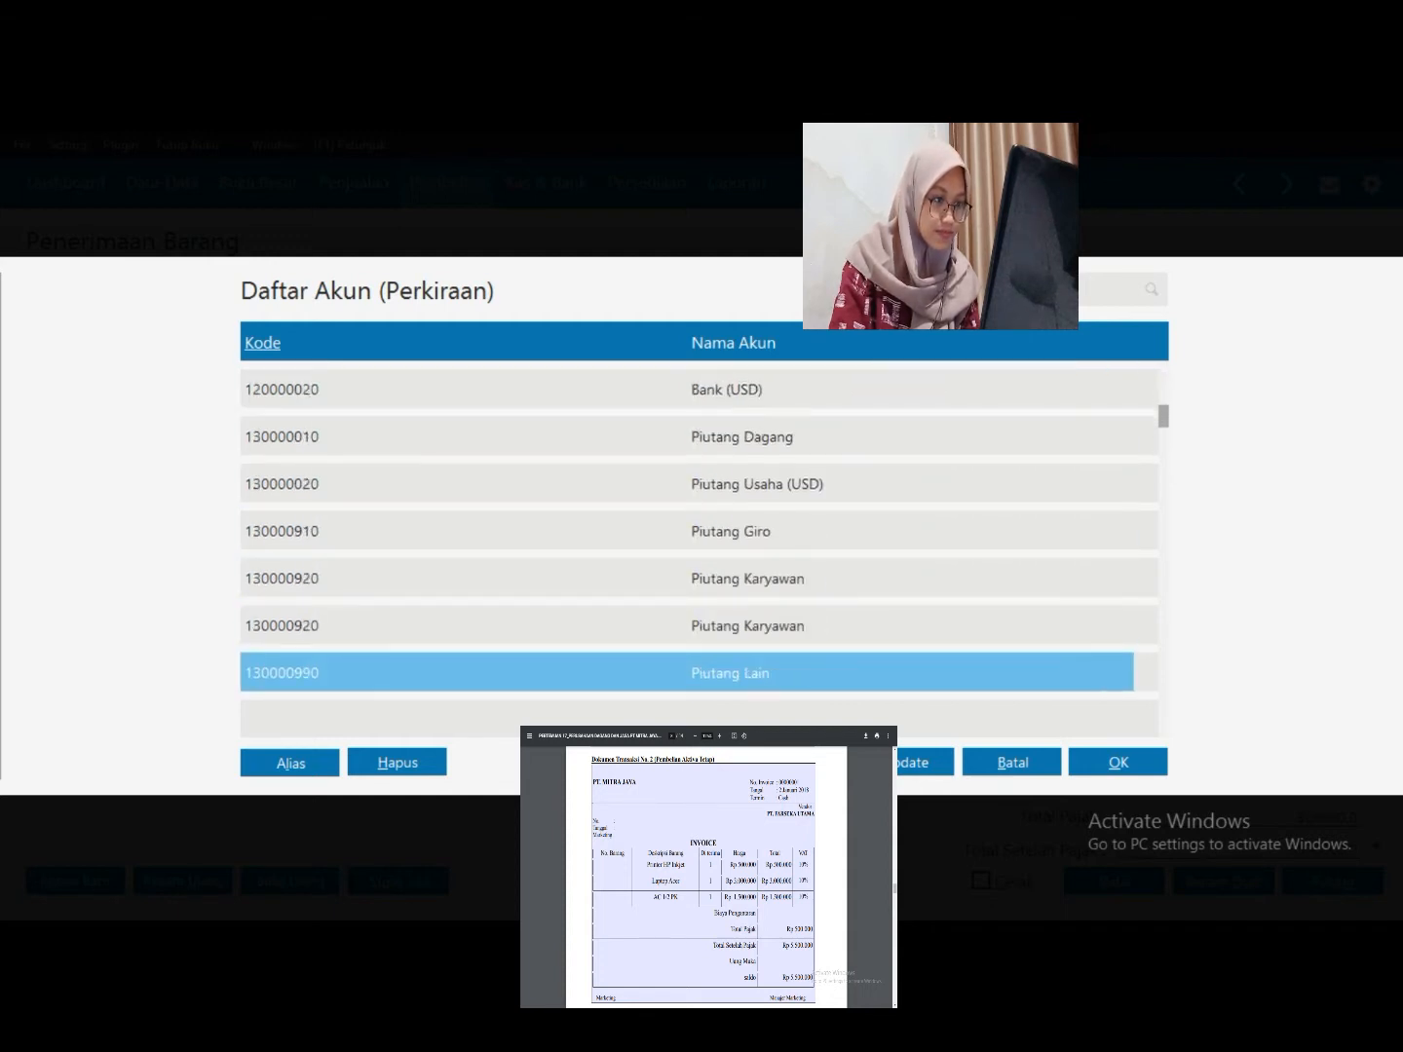
key("Down")
key("Down")
key("Down")
key("Down")
key("Down")
key("Down")
key("Down")
key("Down")
key("Down")
key("Down")
key("Down")
key("Down")
key("Down")
key("Down")
key("Down")
key("Down")
key("Down")
key("Down")
key("Down")
key("Down")
key("Up")
key("Down")
key("Down")
key("Up")
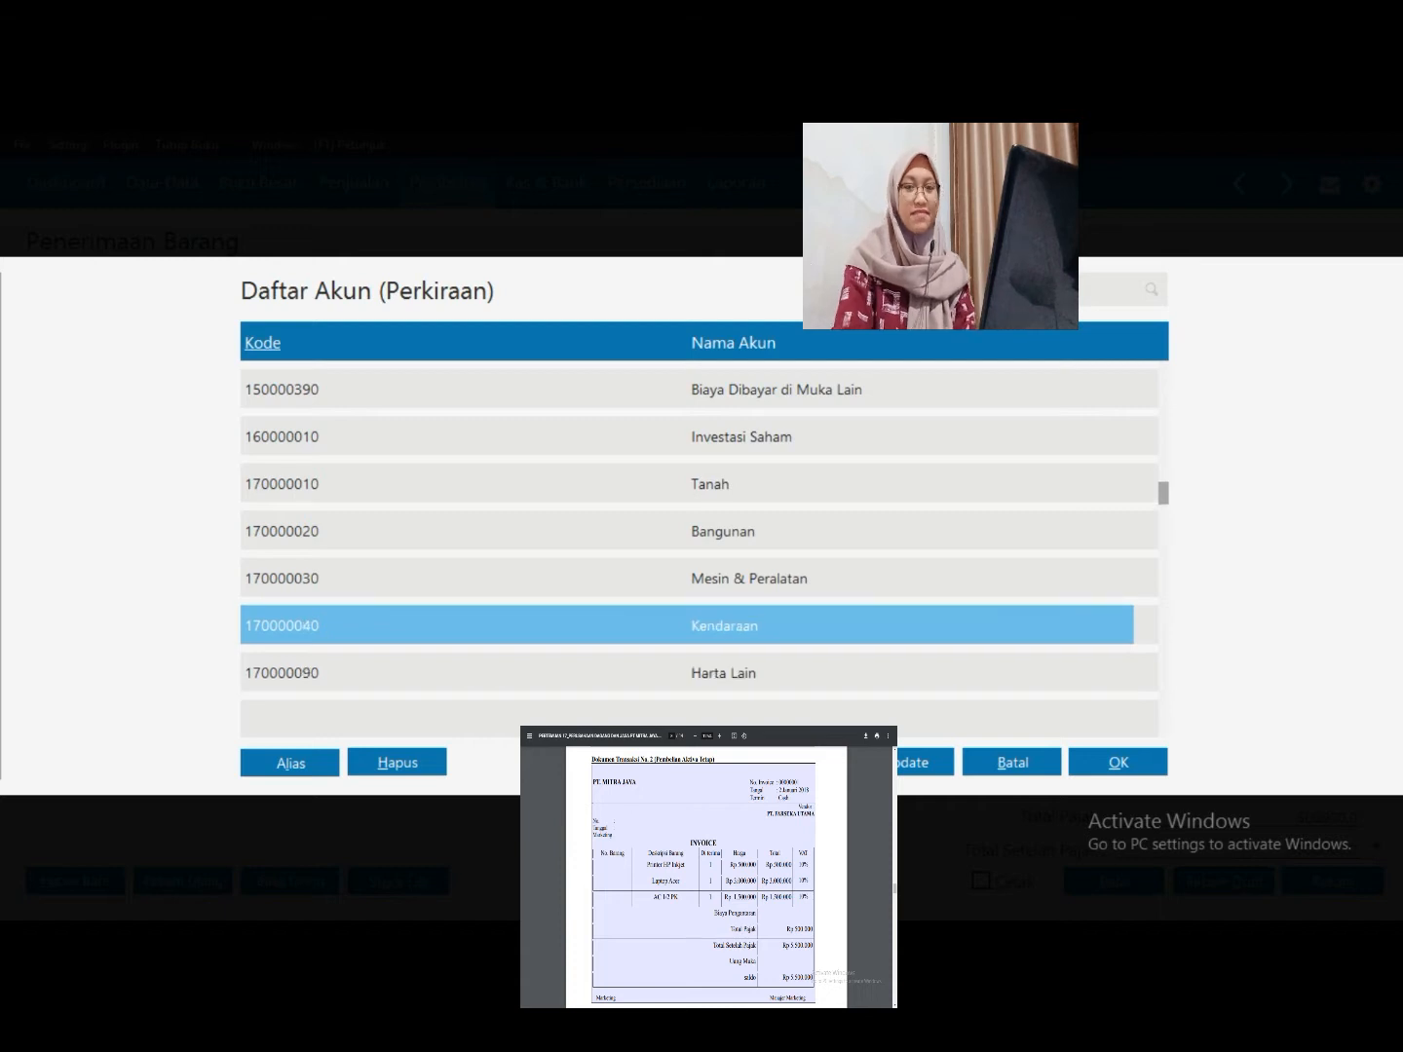
key("Up")
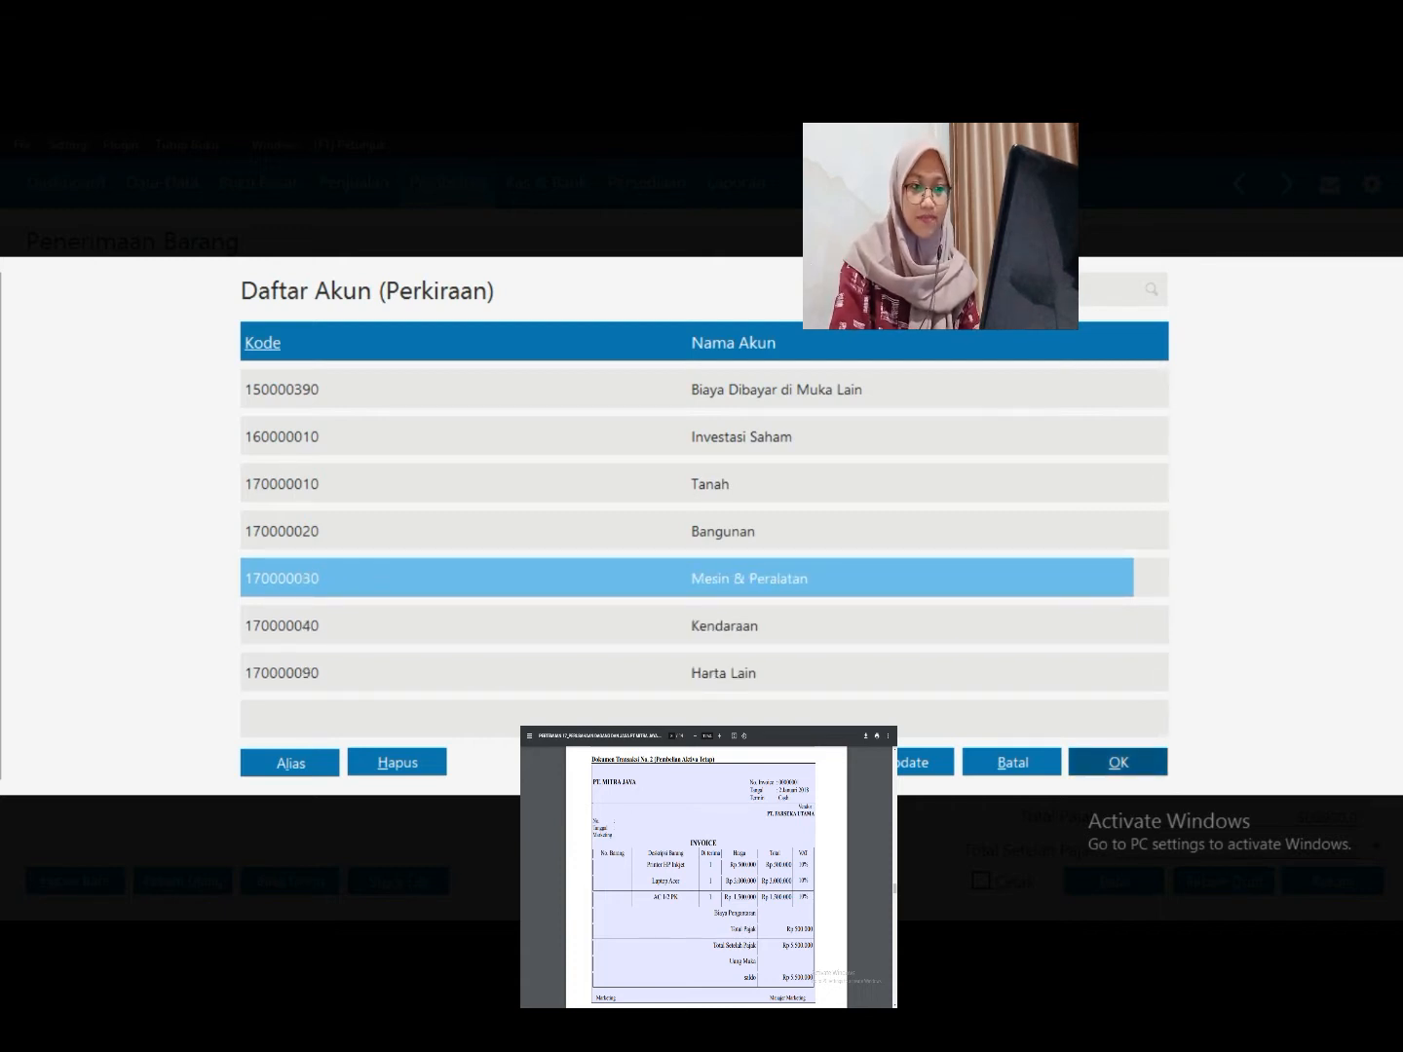
left_click(1117, 761)
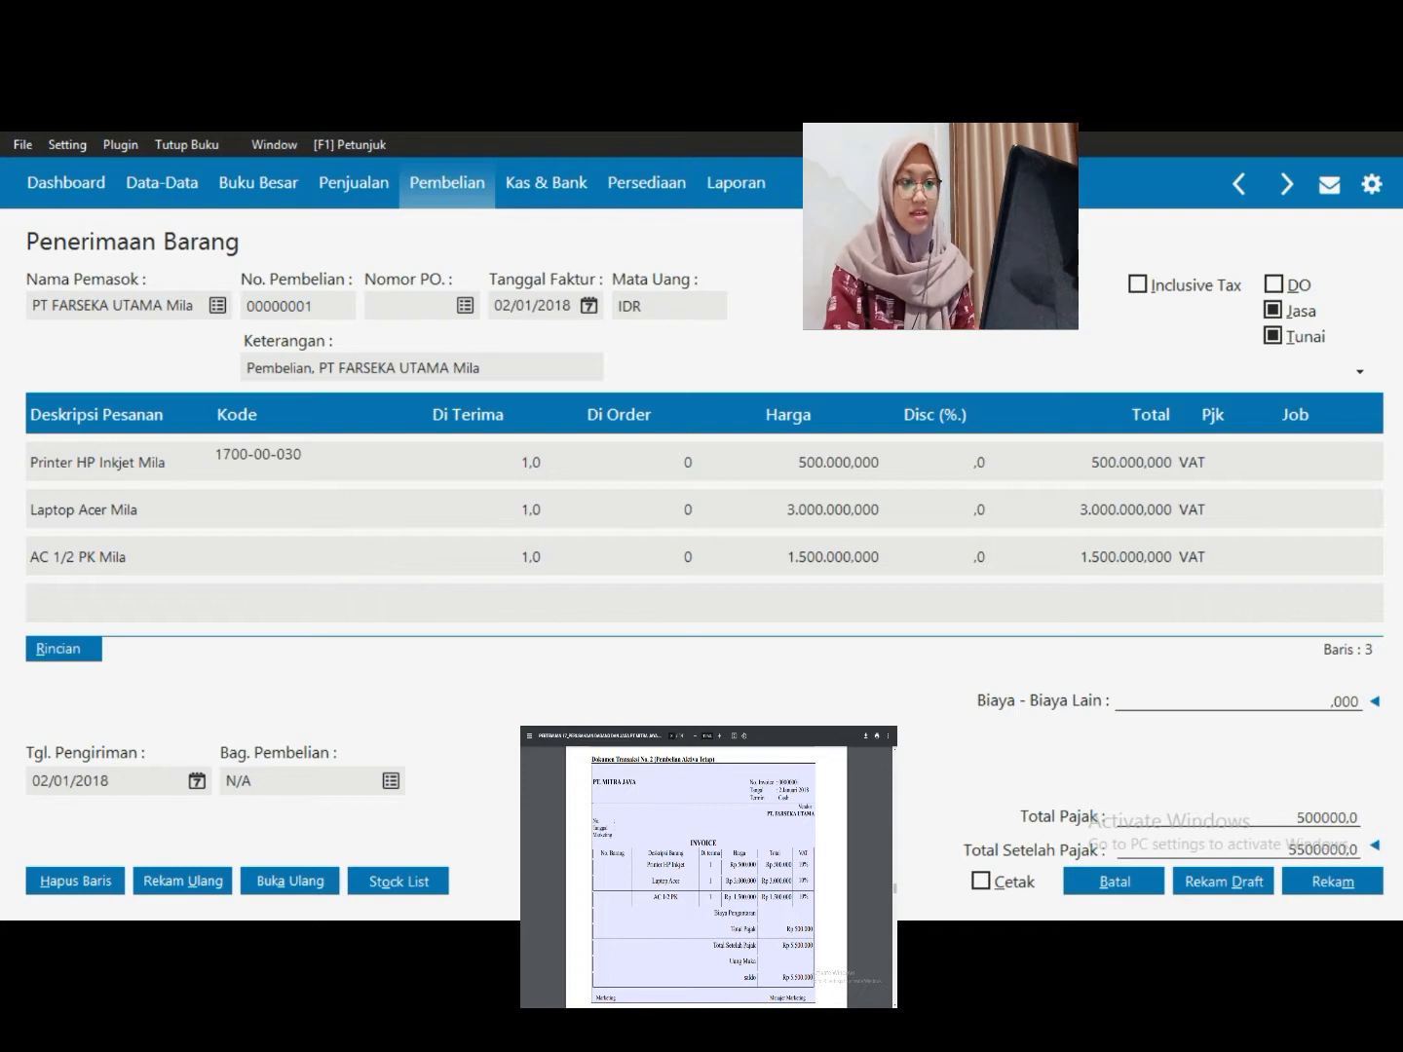
key("Return")
Assign the Mesin & Peralatan account to both the laptop line and the AC line
double_click(302, 509)
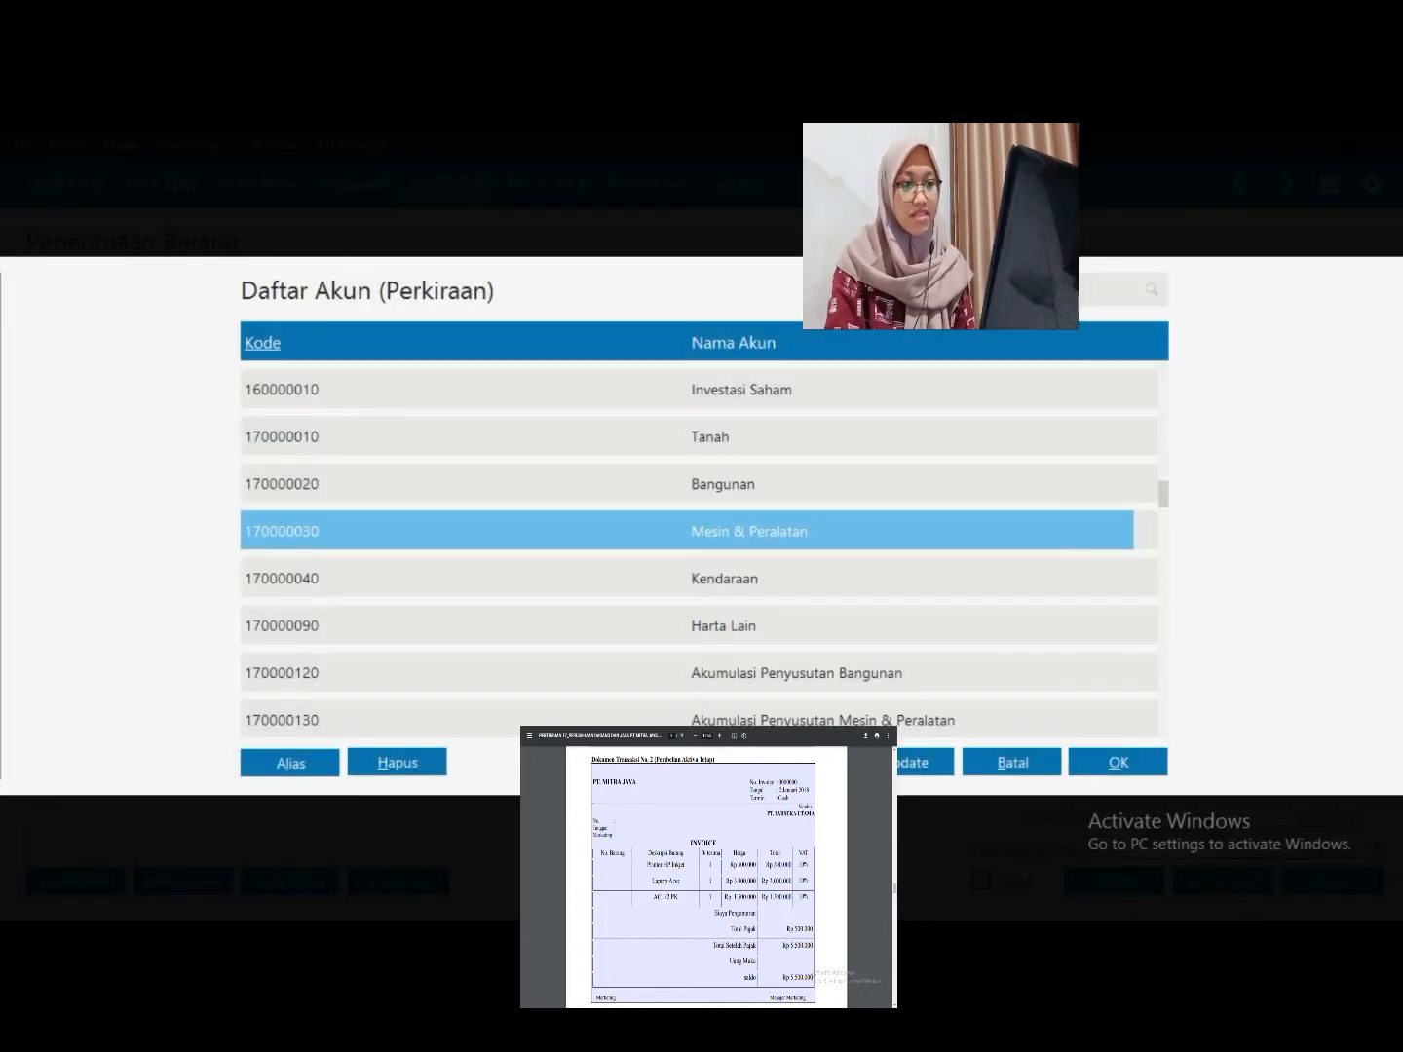
left_click(1118, 762)
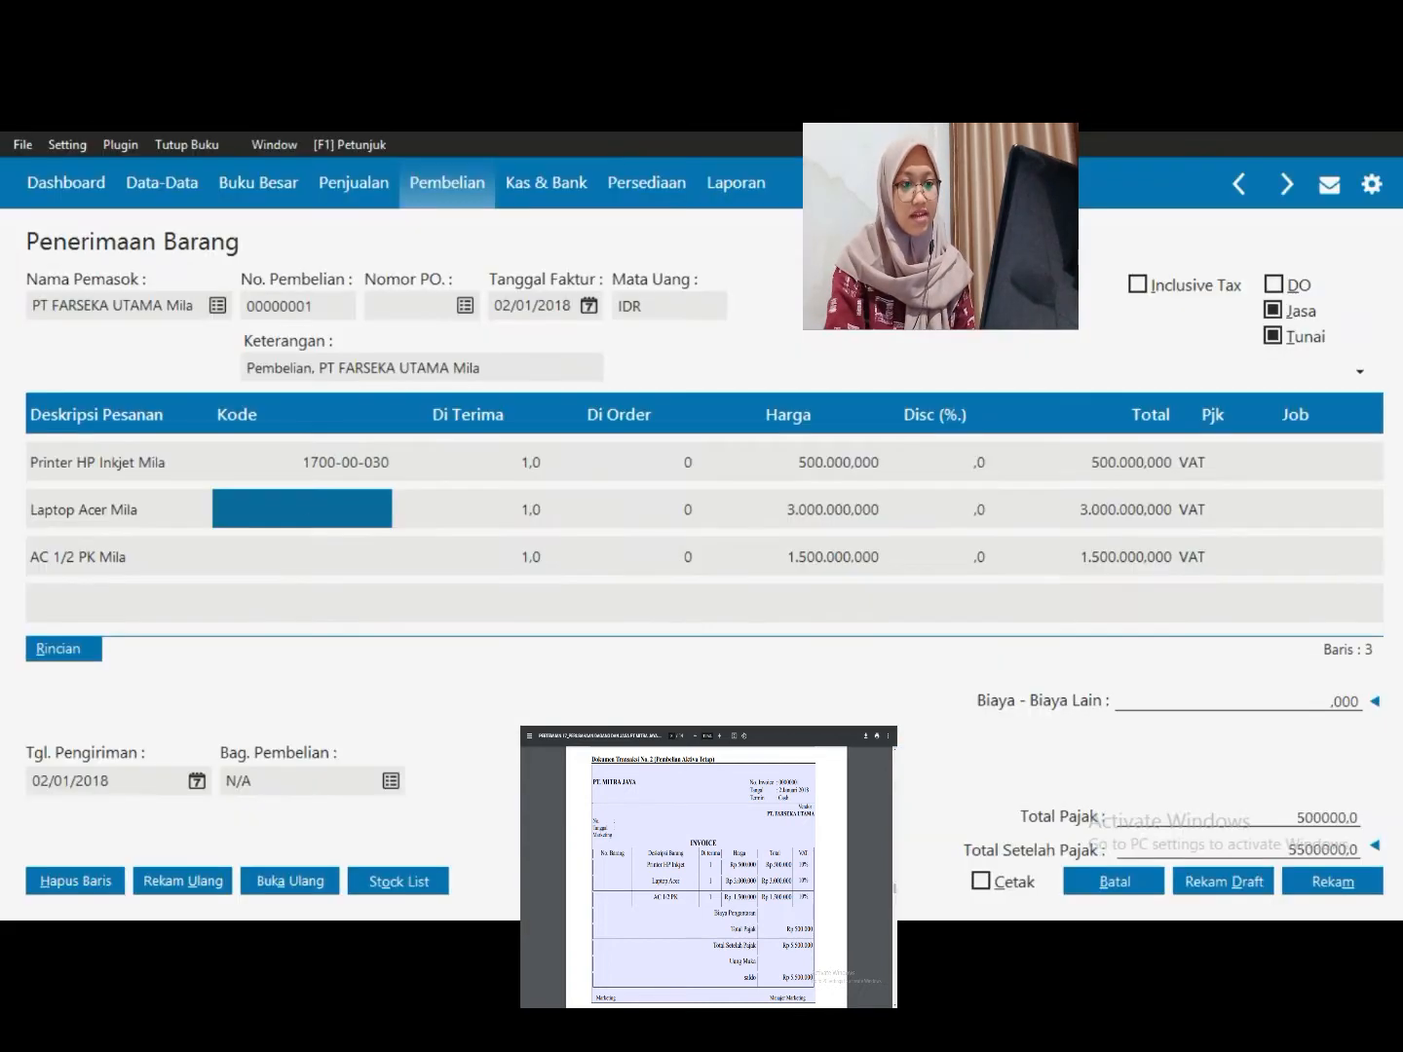
double_click(302, 557)
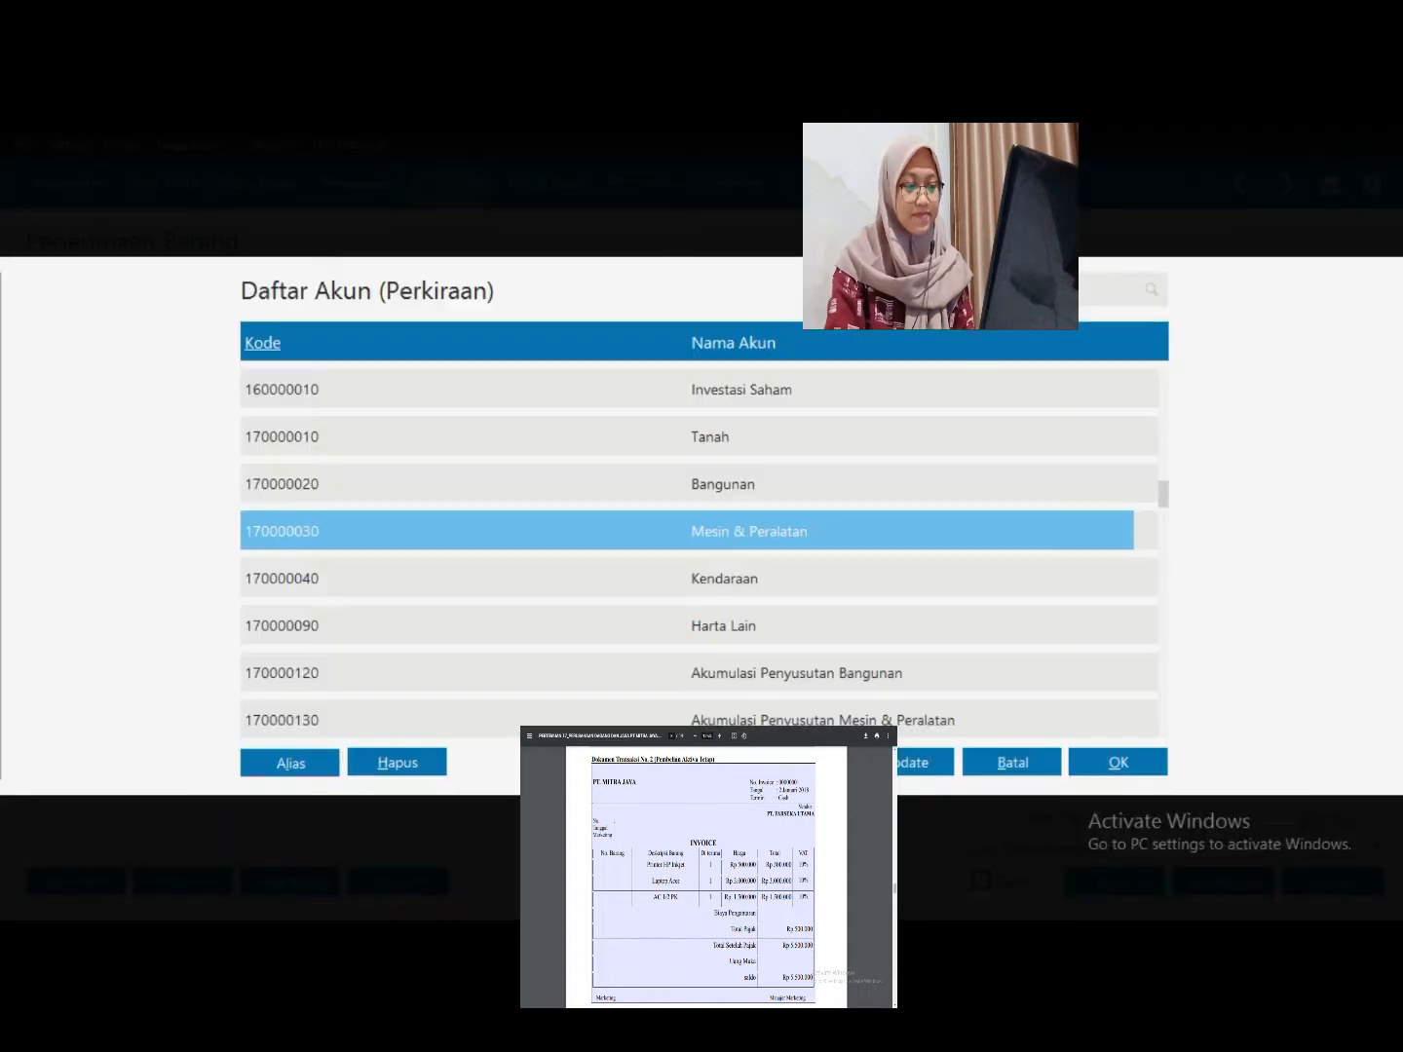
key("Return")
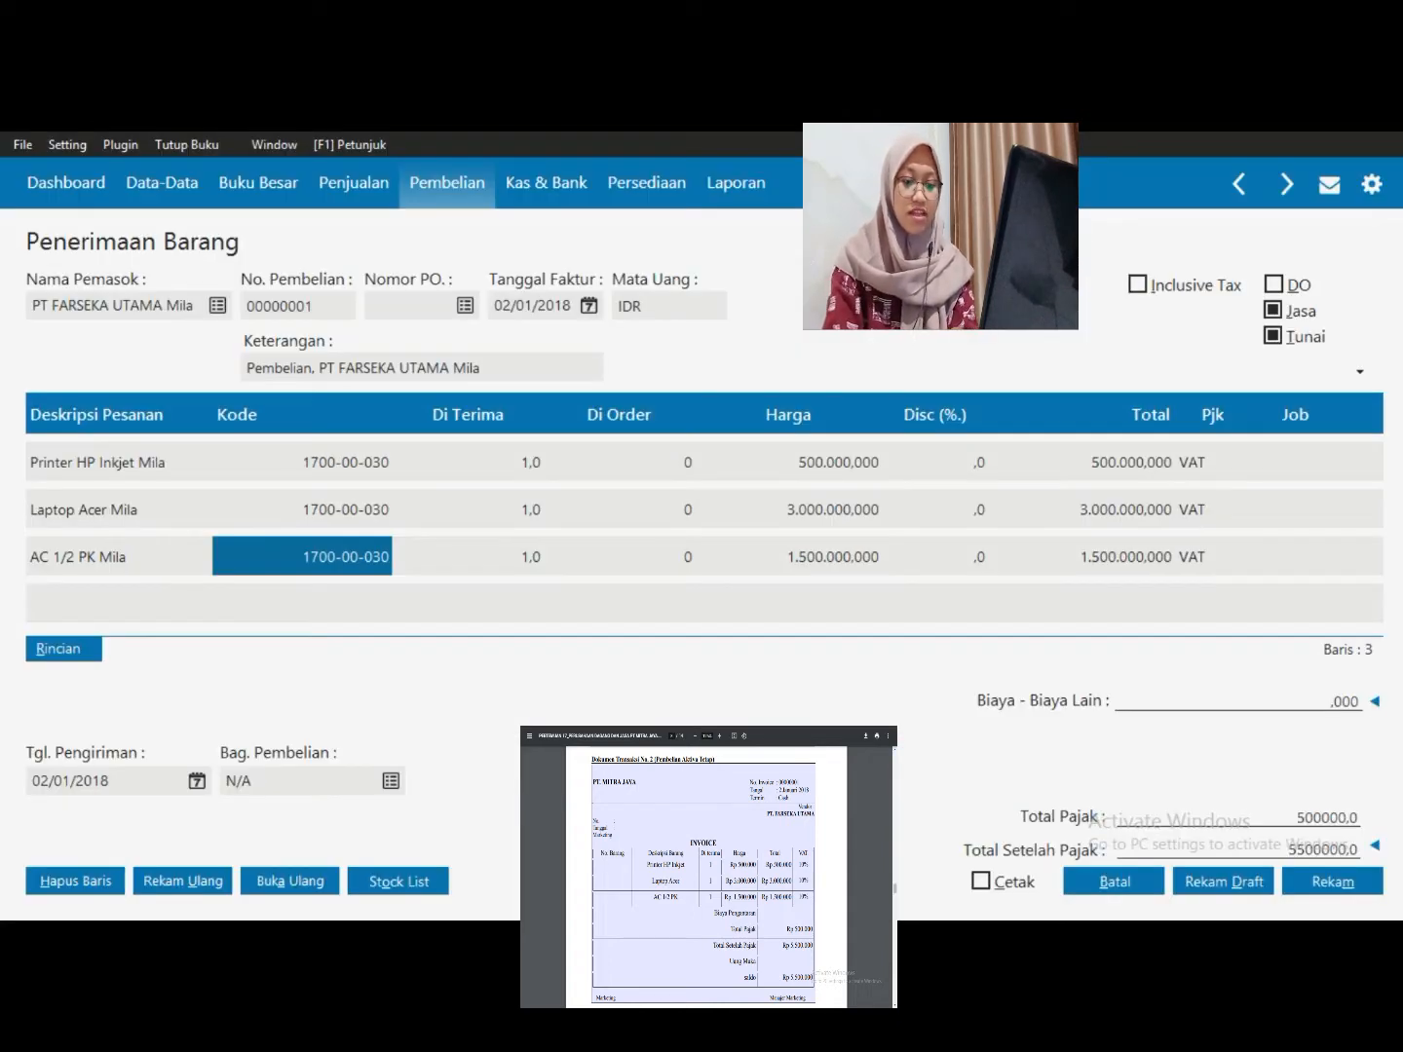
Check the AC line's price, discount and tax, record the fixed-asset purchase, and close the blank purchase form
left_click(788, 557)
left_click(935, 557)
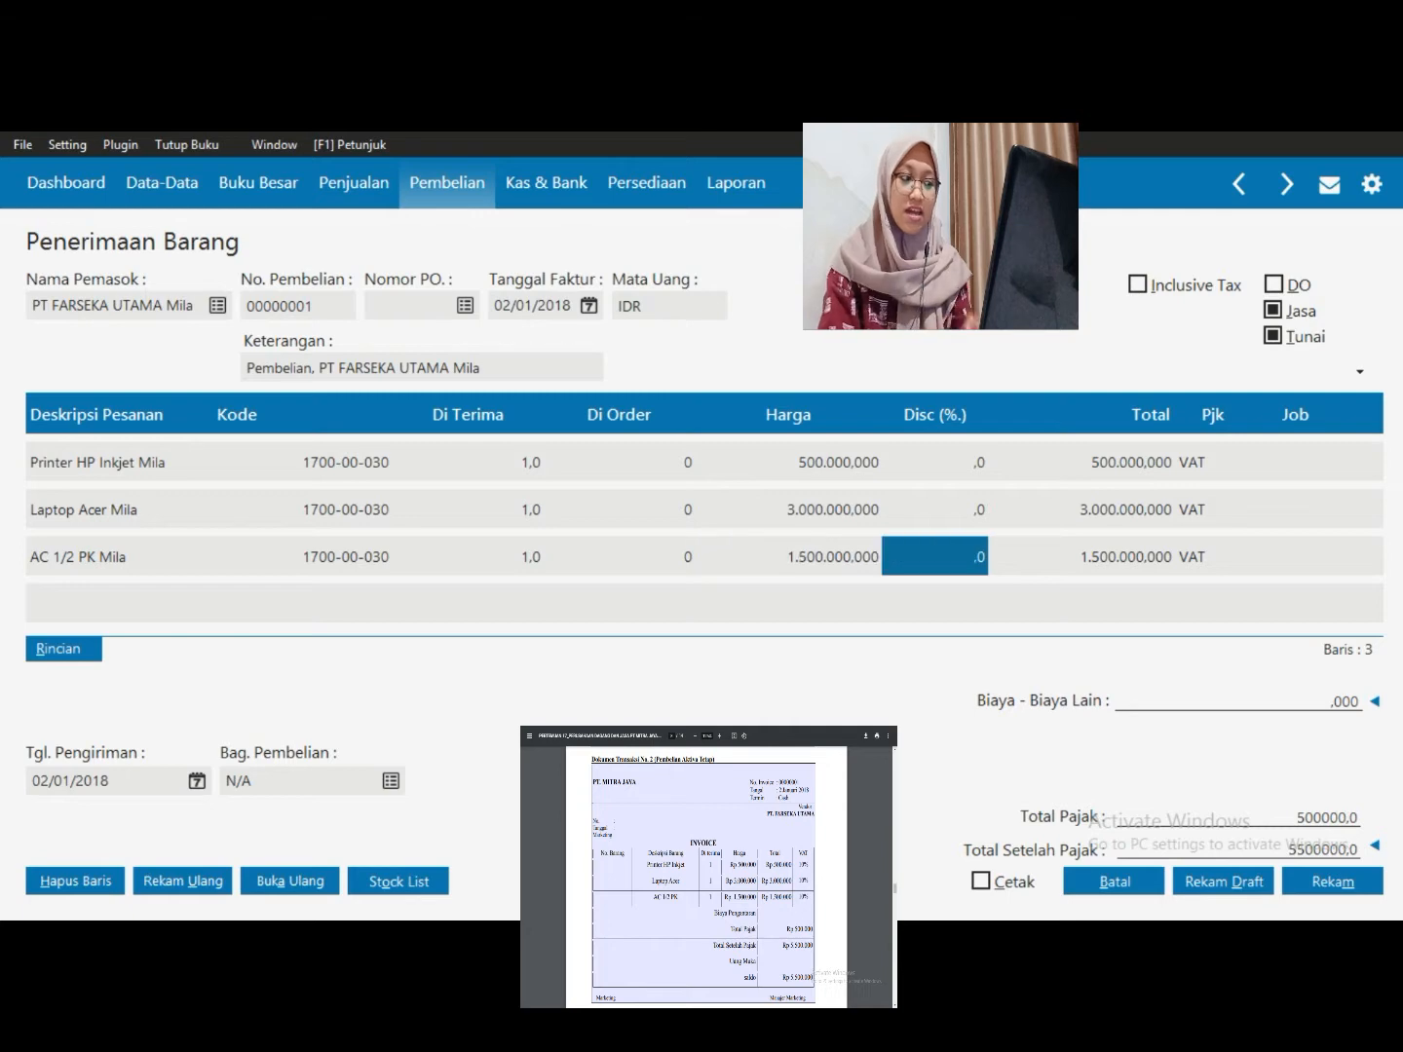
left_click(1211, 557)
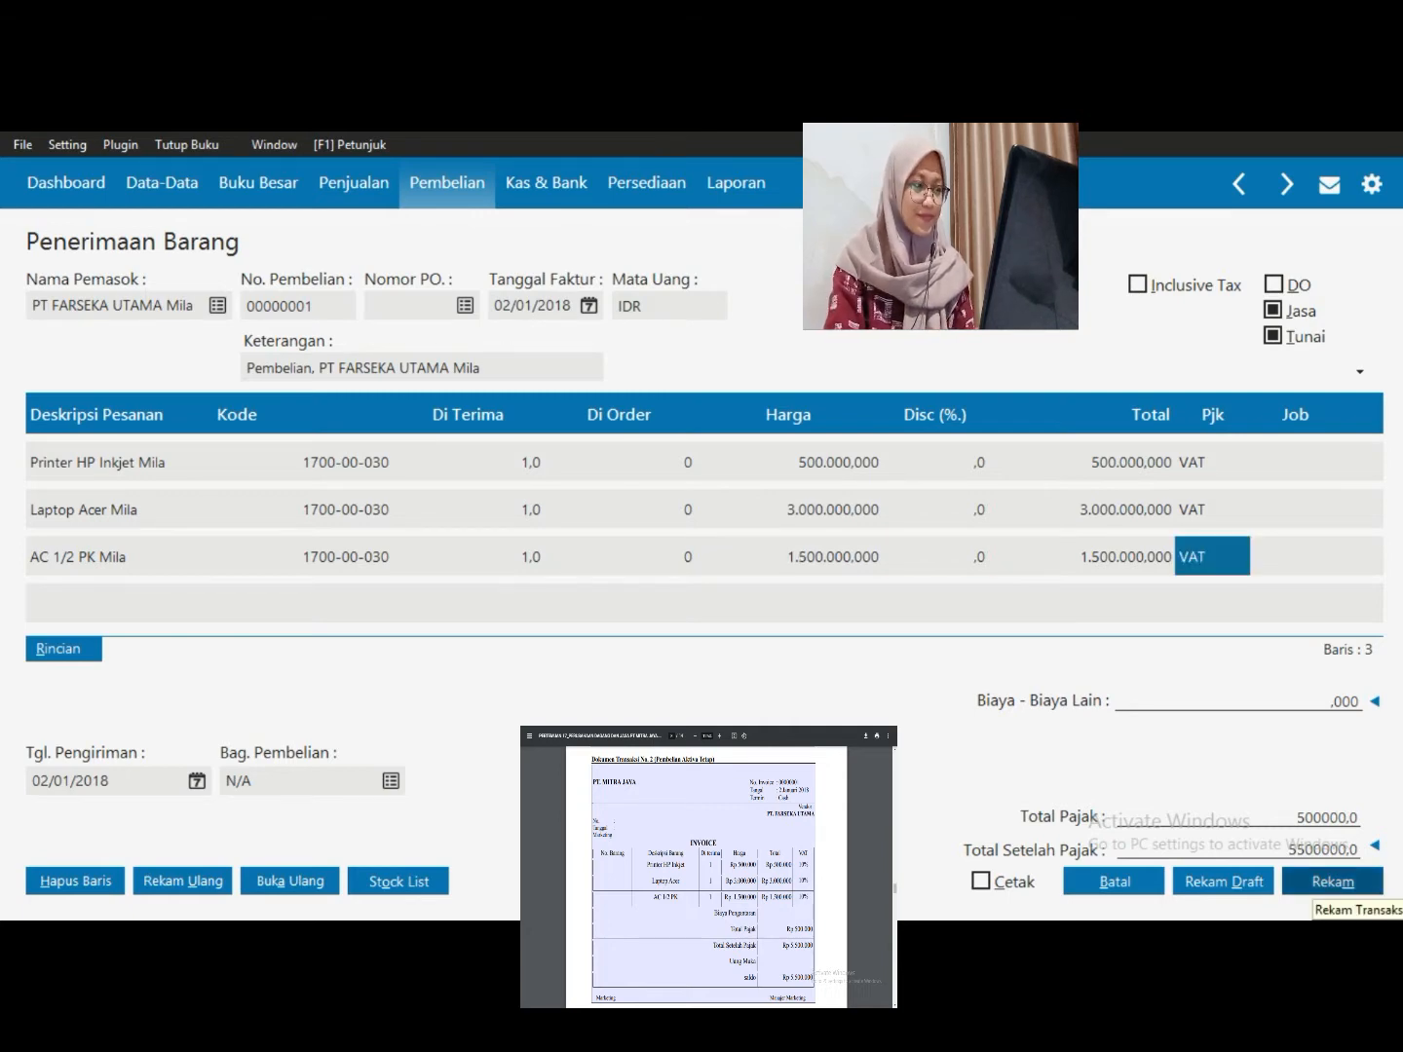
left_click(1332, 882)
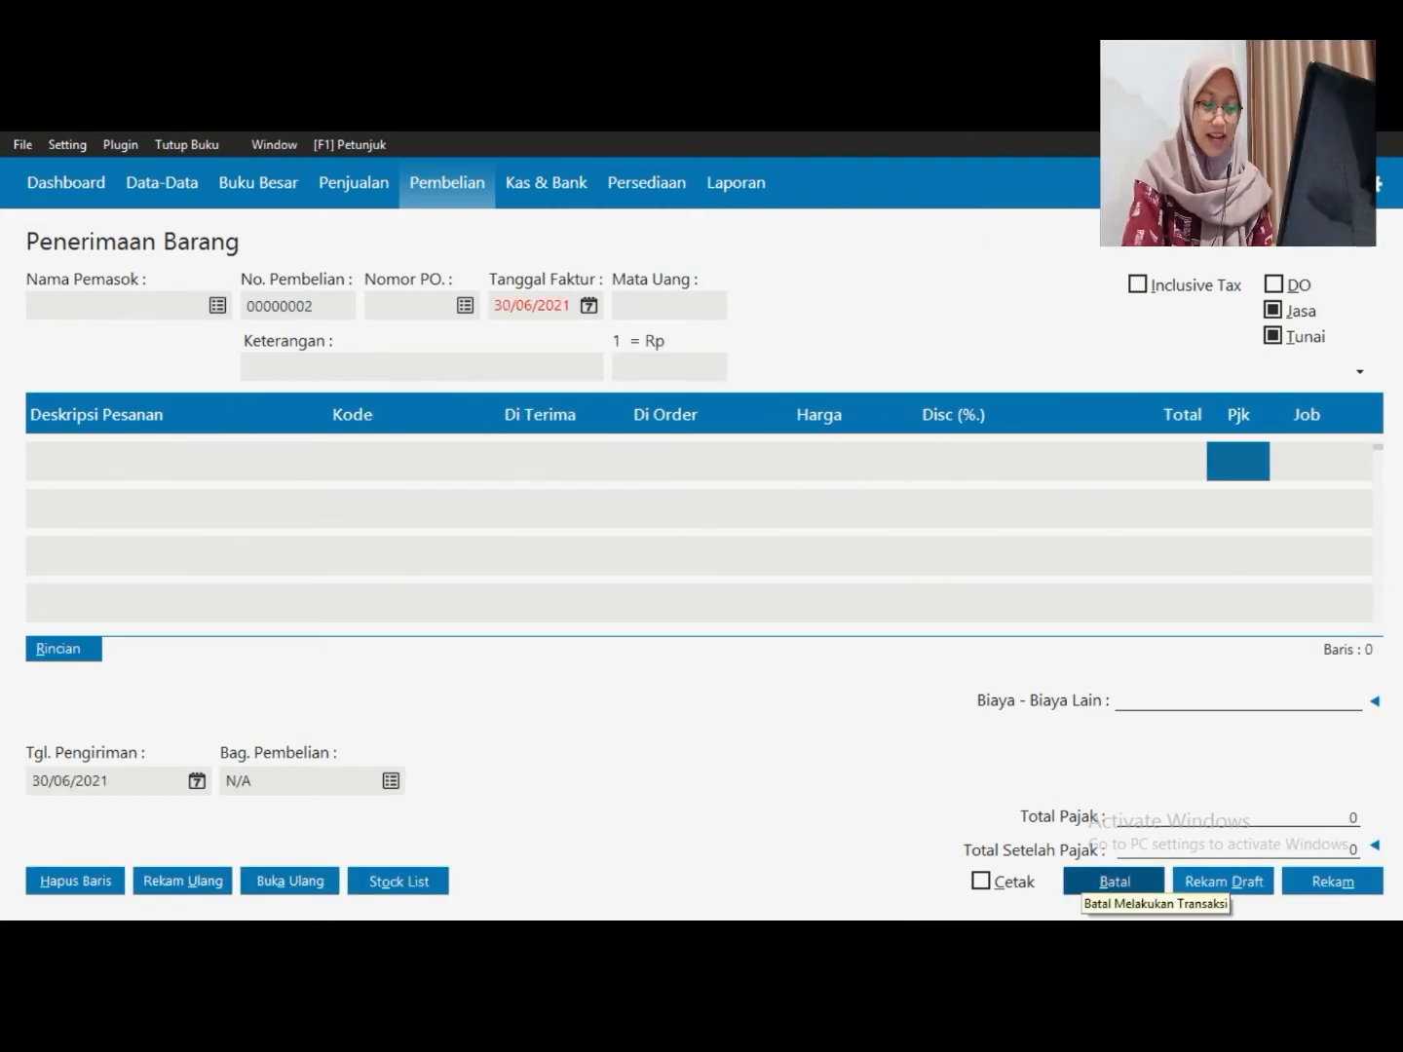
left_click(1114, 882)
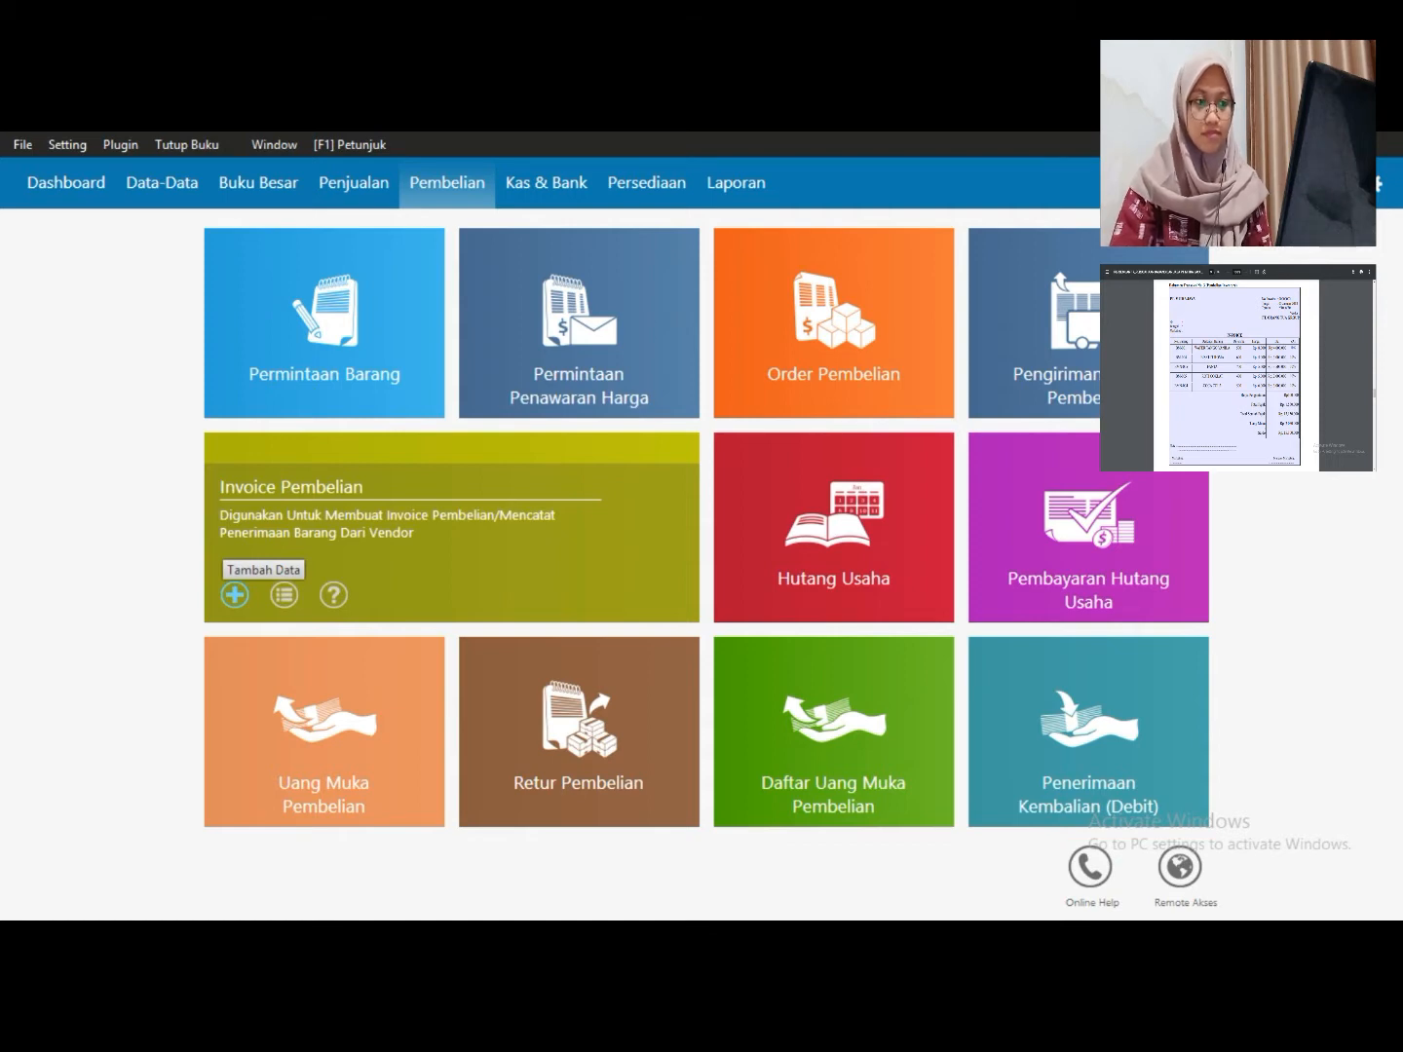
Start a new purchase invoice with the Jasa and Tunai options turned off
left_click(233, 594)
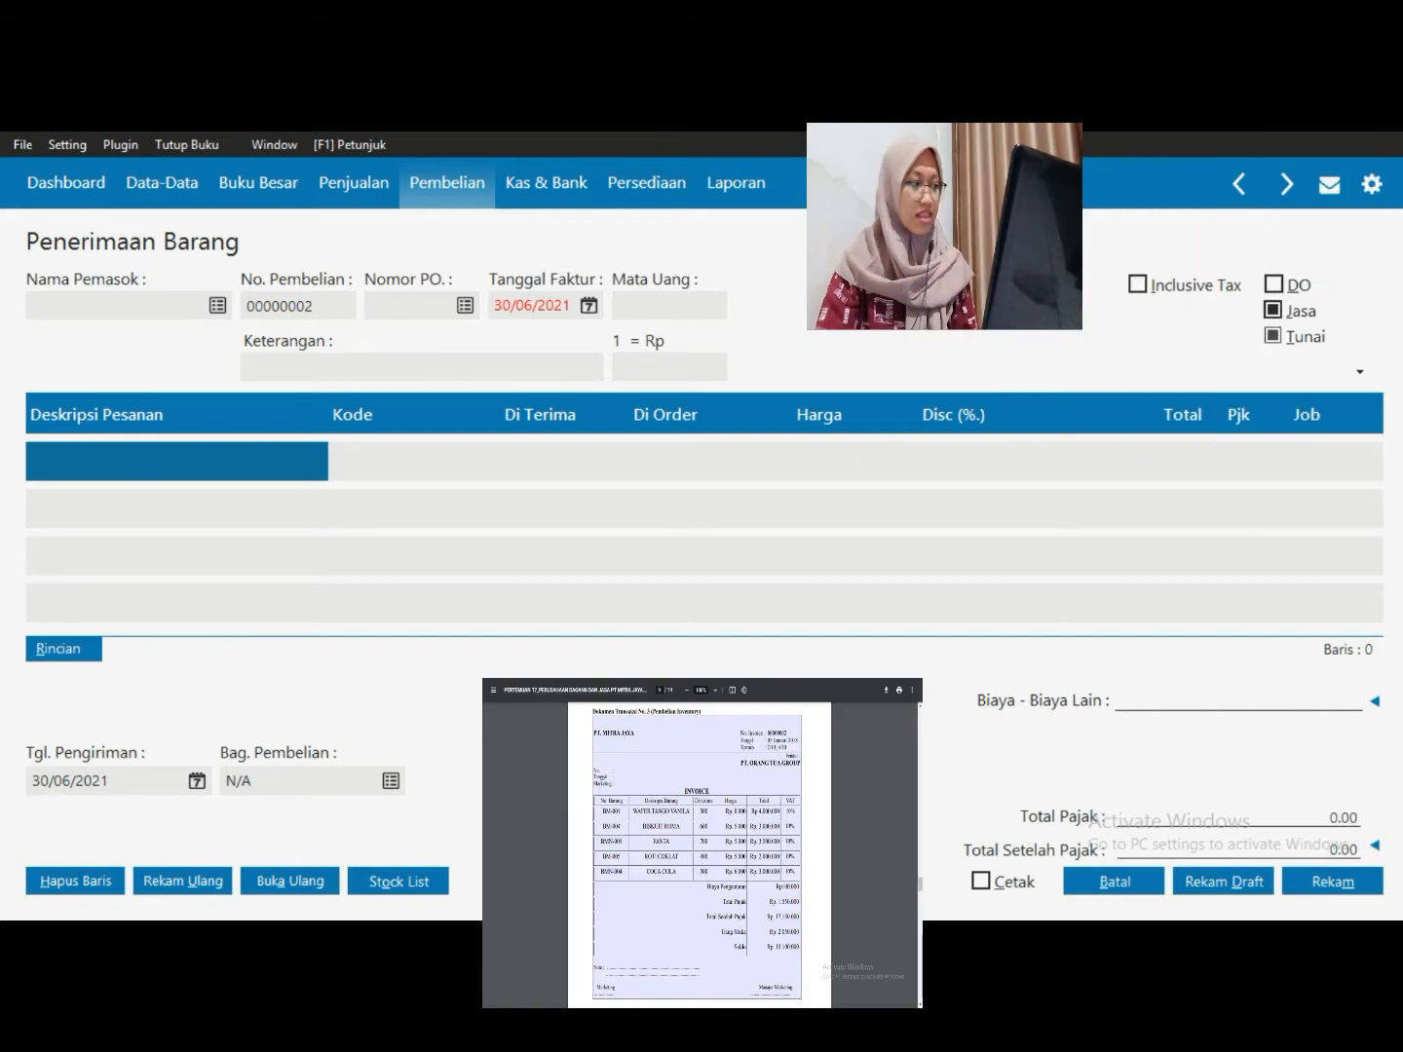
left_click(1273, 310)
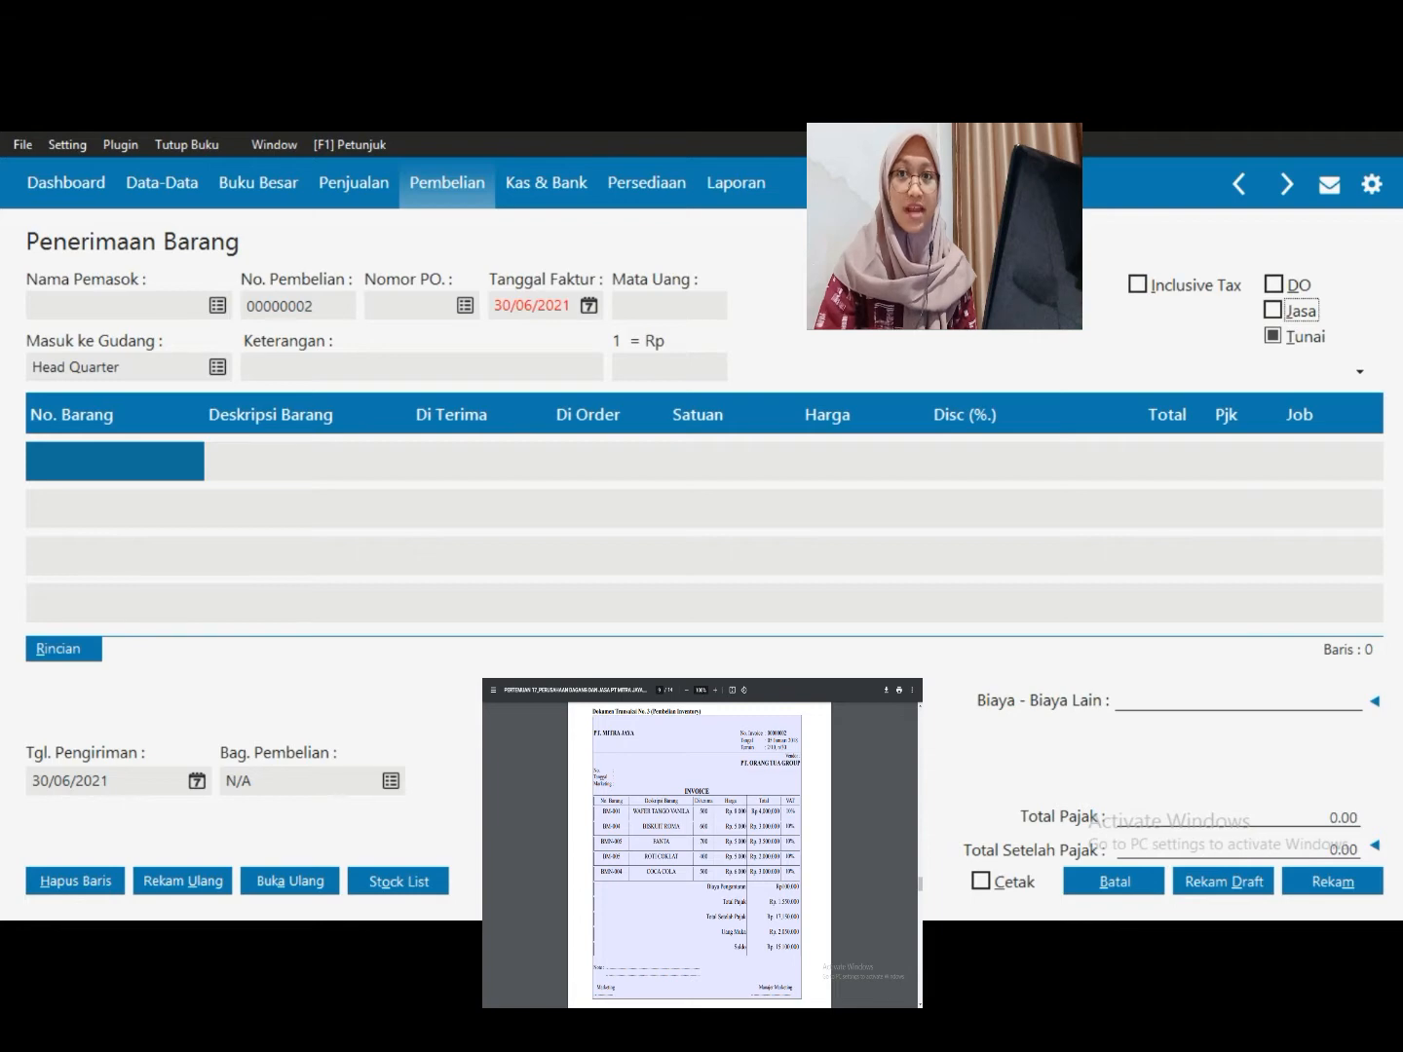
left_click(1273, 336)
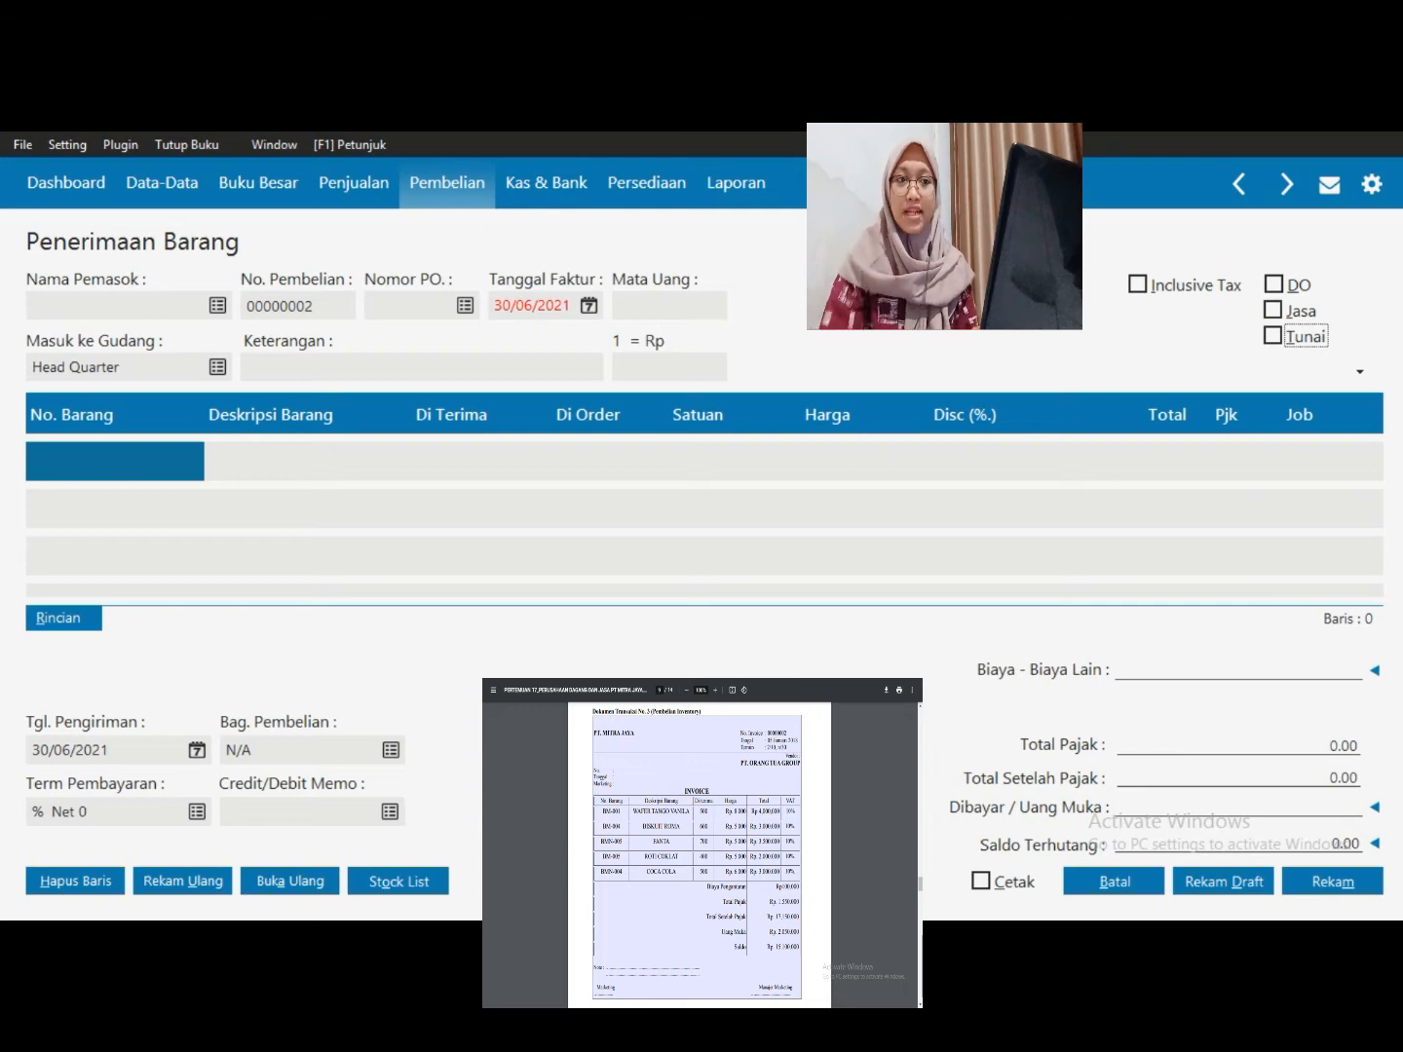
Choose PT Orang Tua Group as the supplier and set the invoice date to 05/01/2018
left_click(217, 305)
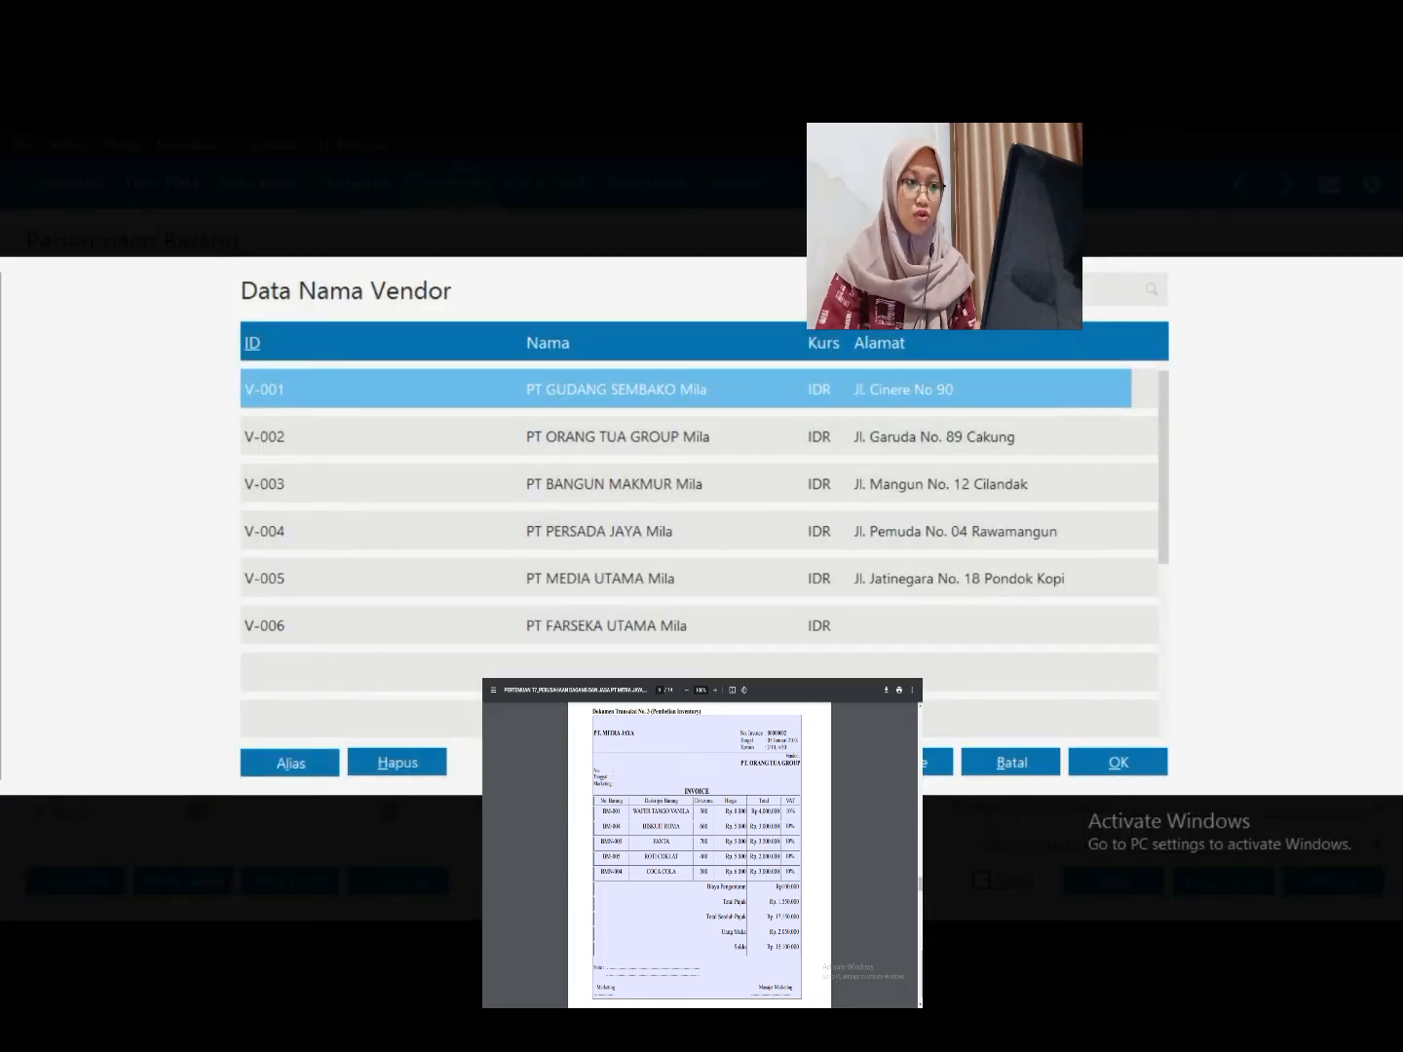
double_click(618, 436)
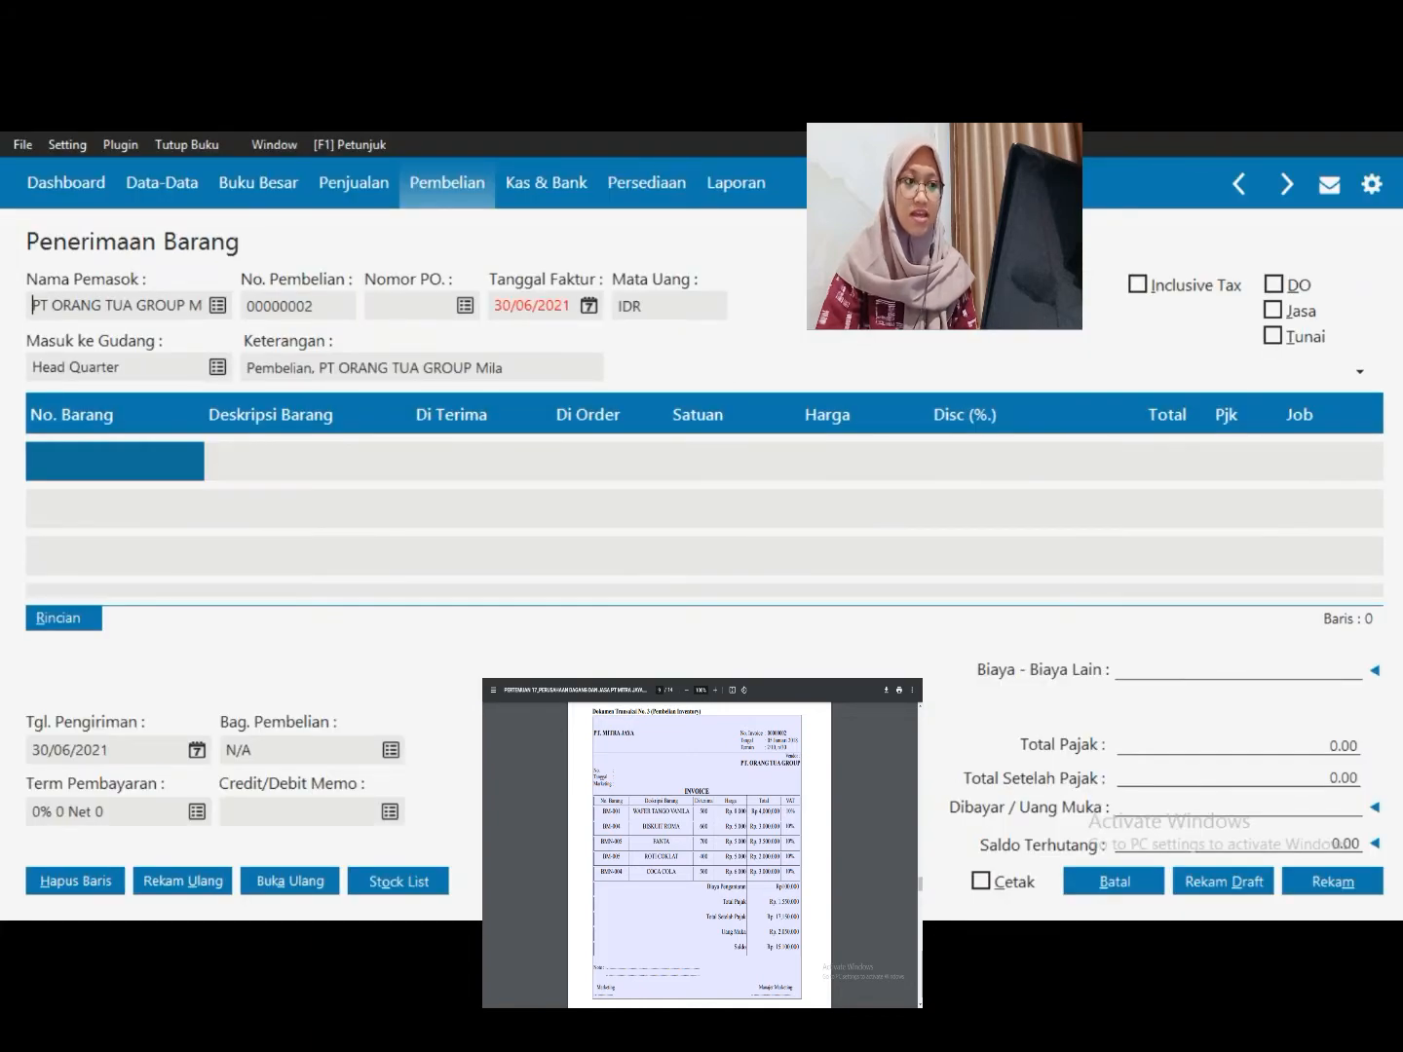
double_click(506, 305)
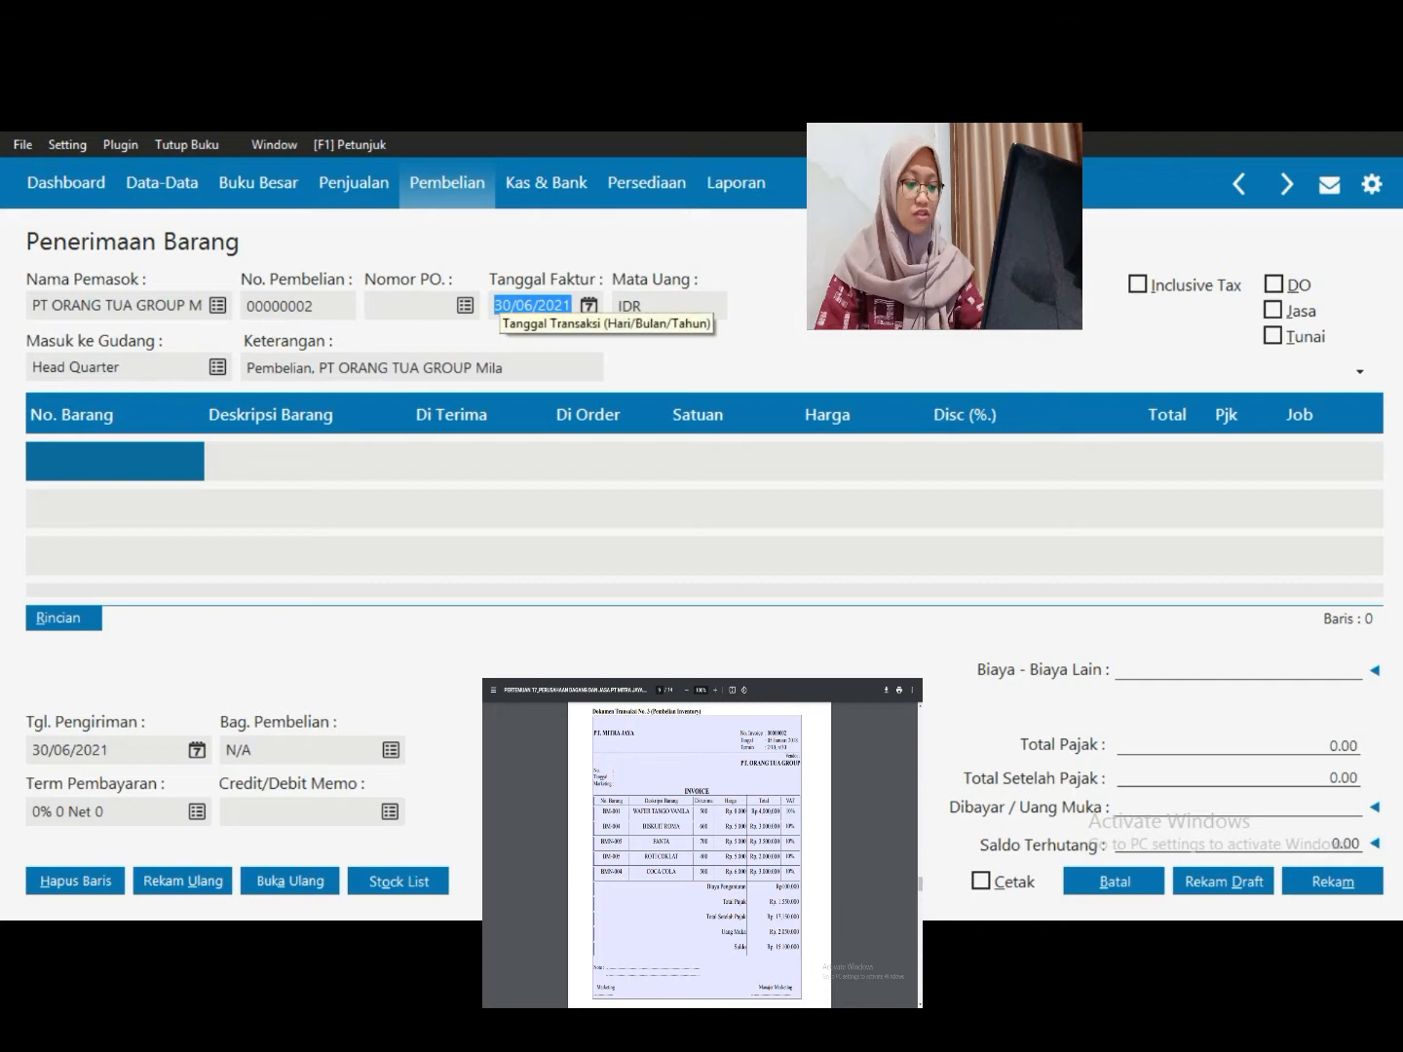
type("5")
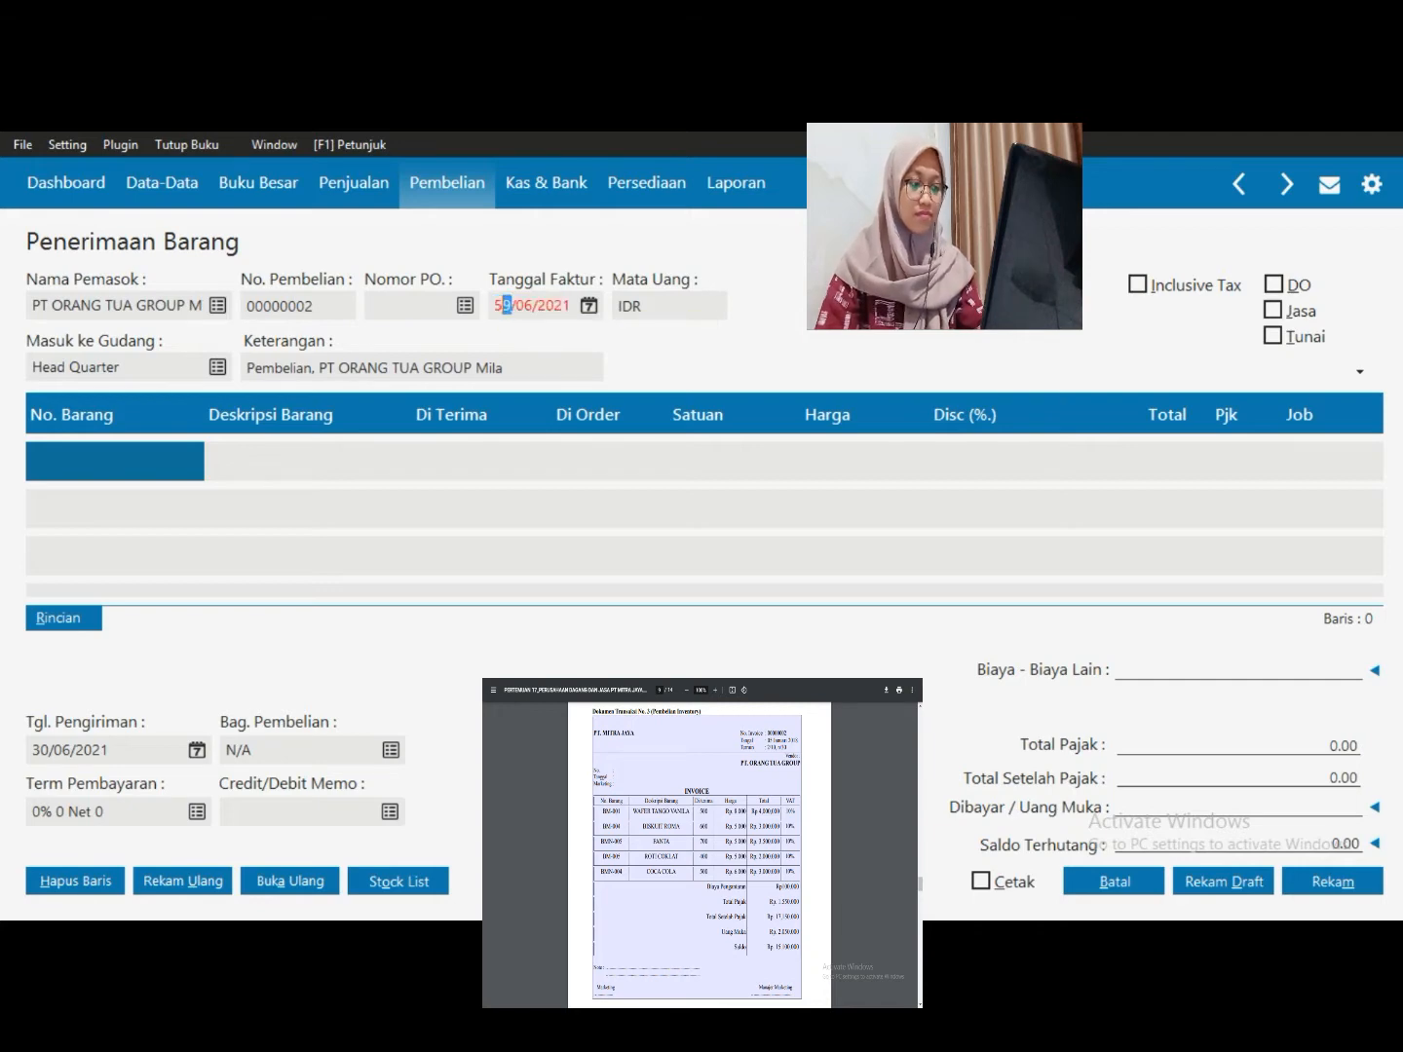
type("0")
key("BackSpace")
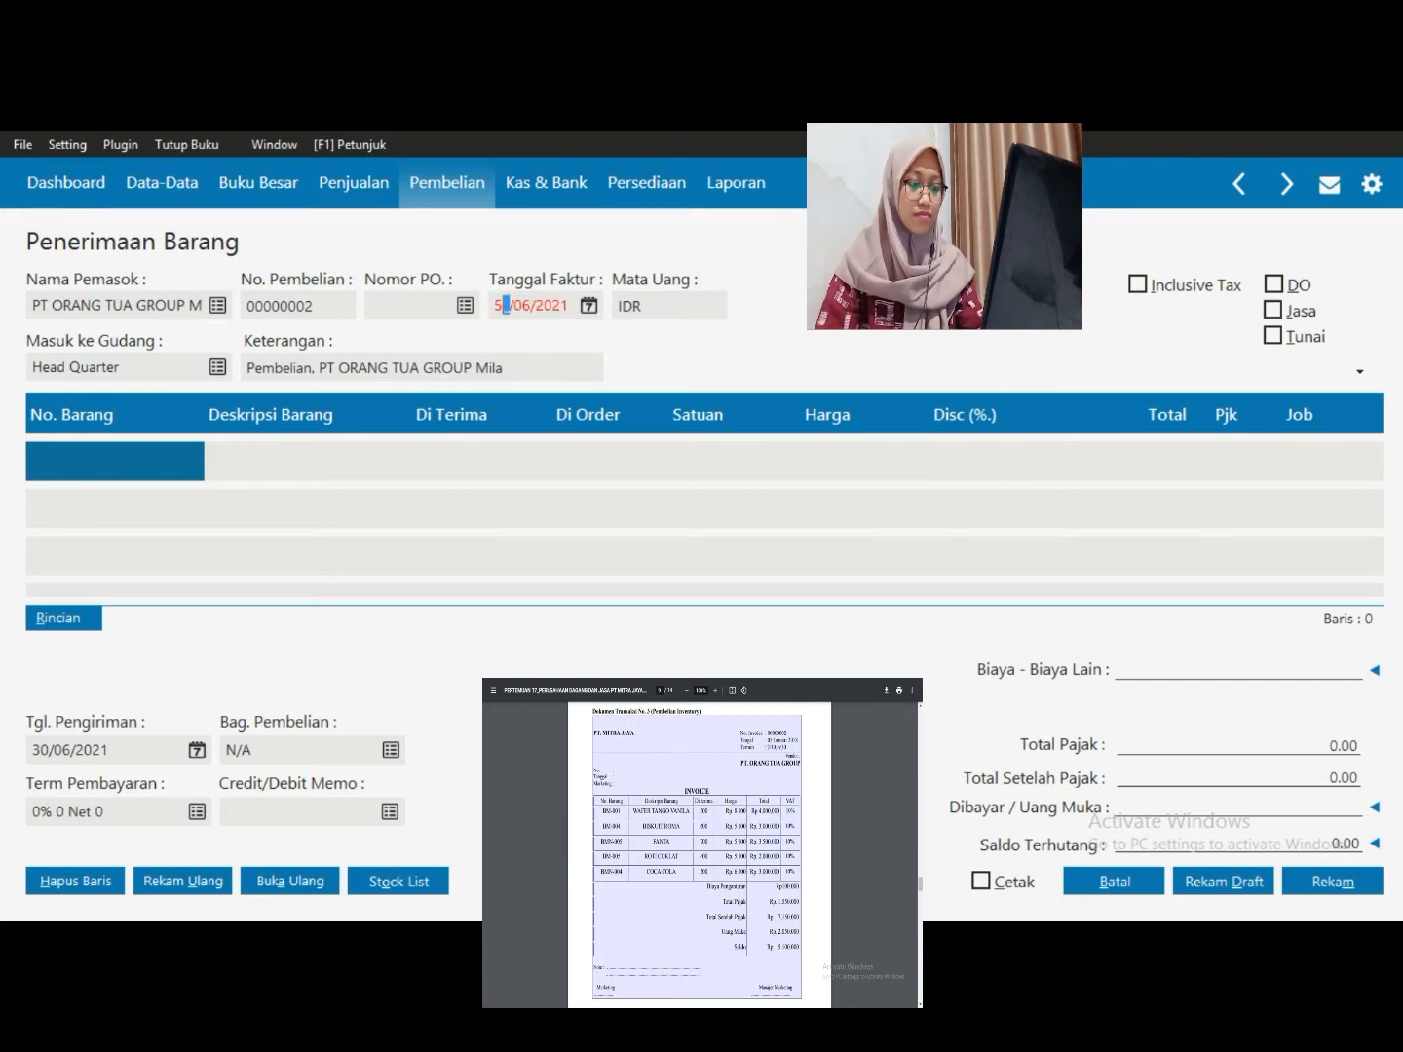
key("BackSpace")
type("05/01/2")
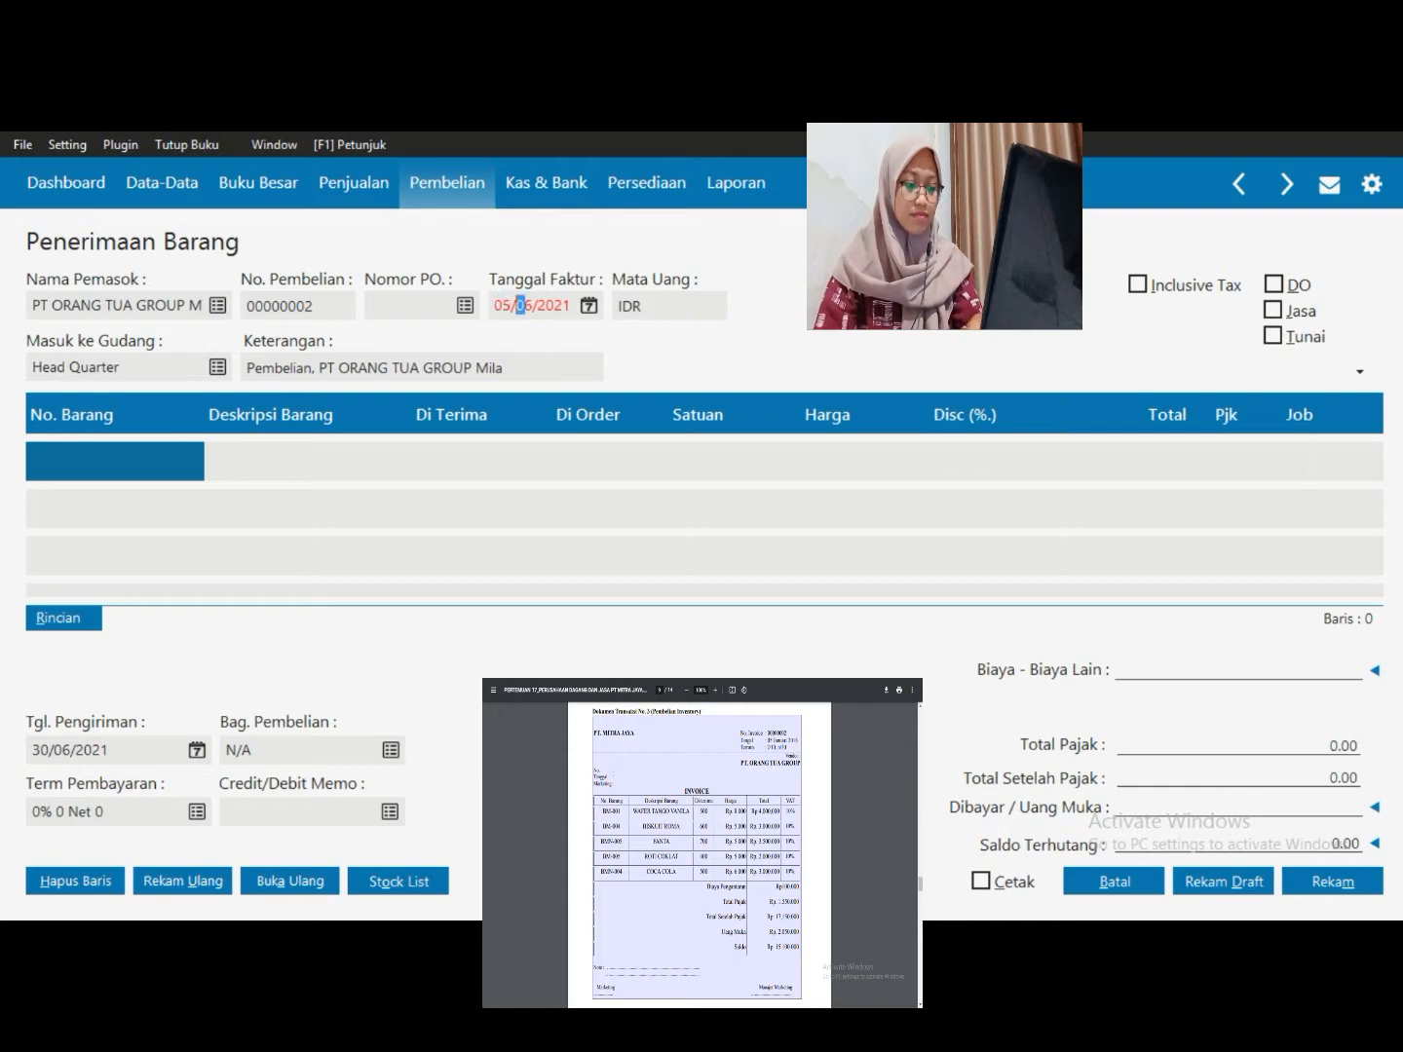
type("01")
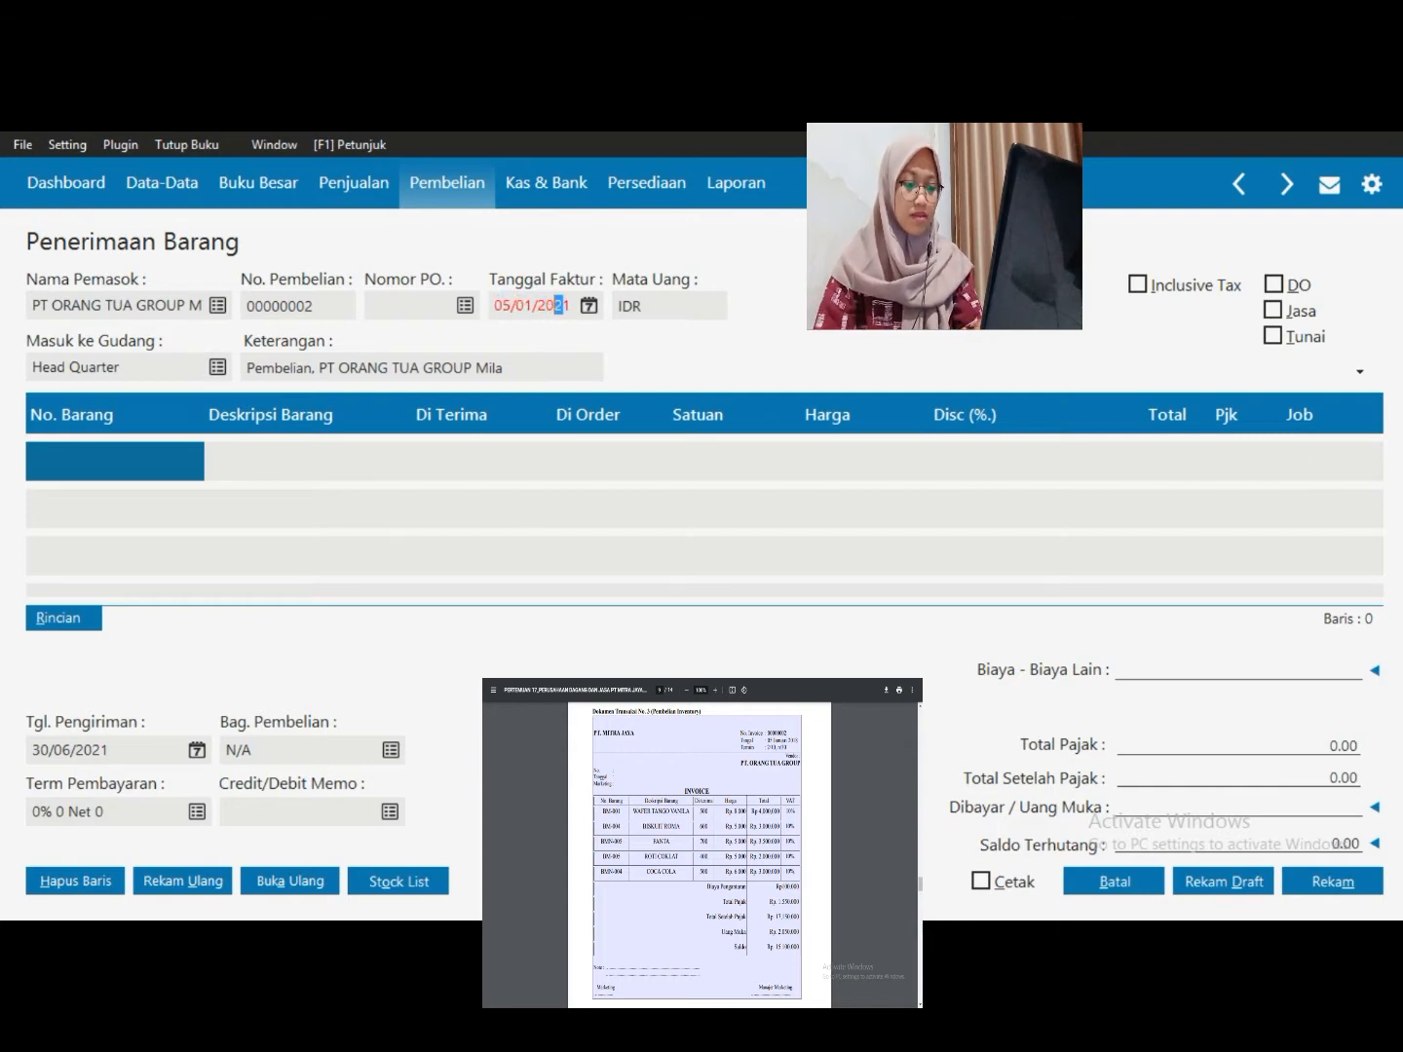
type("8")
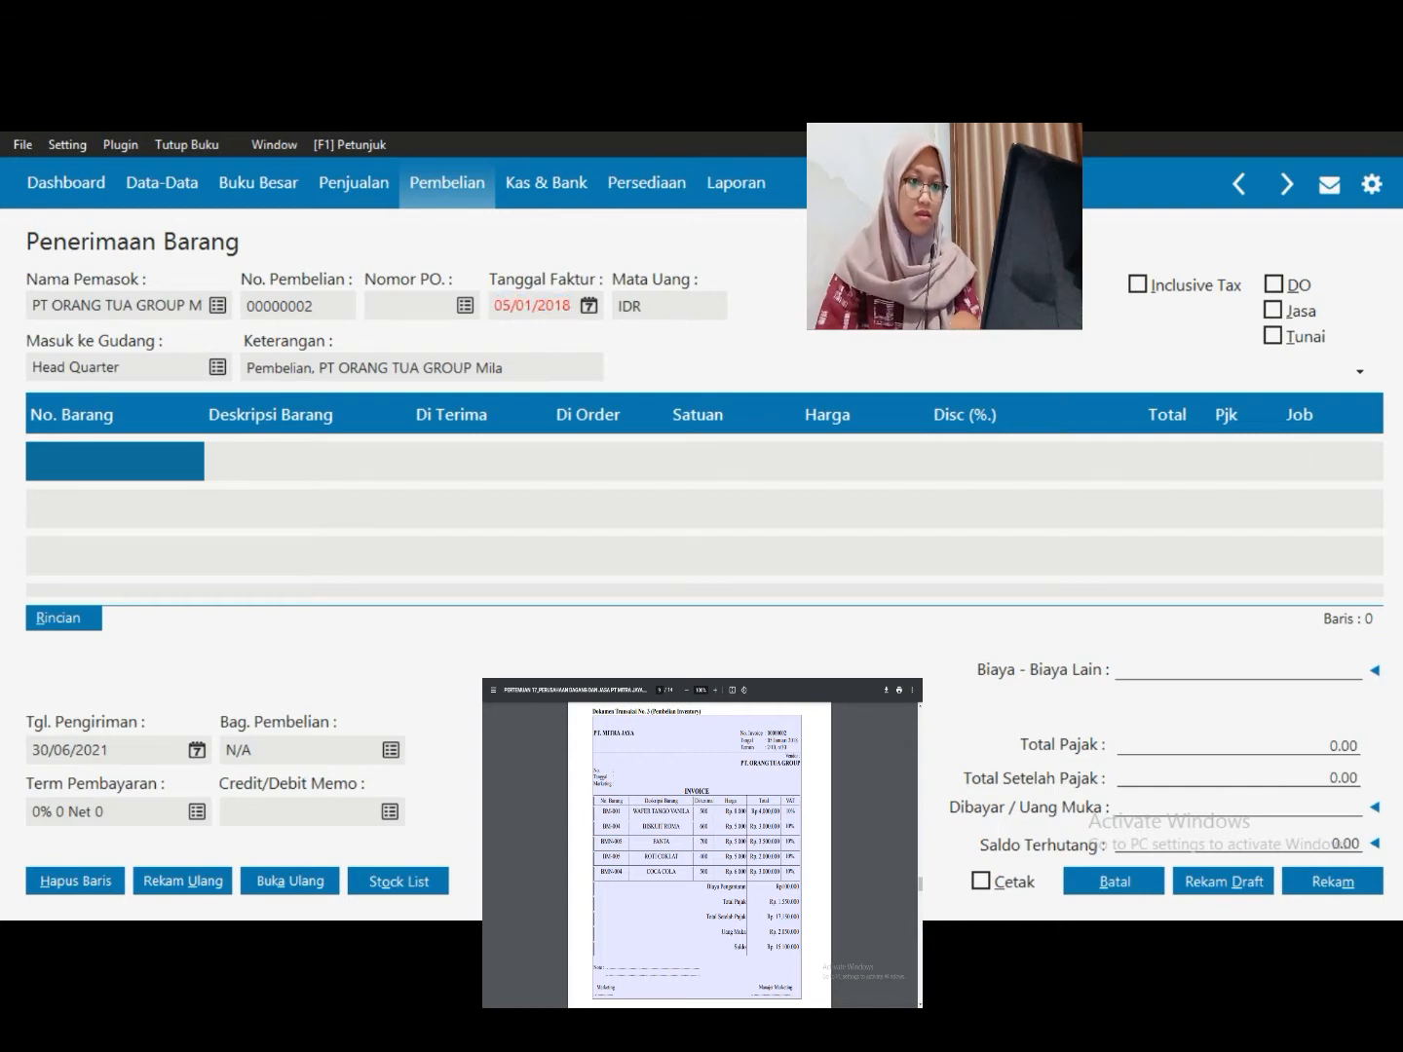
key("Tab")
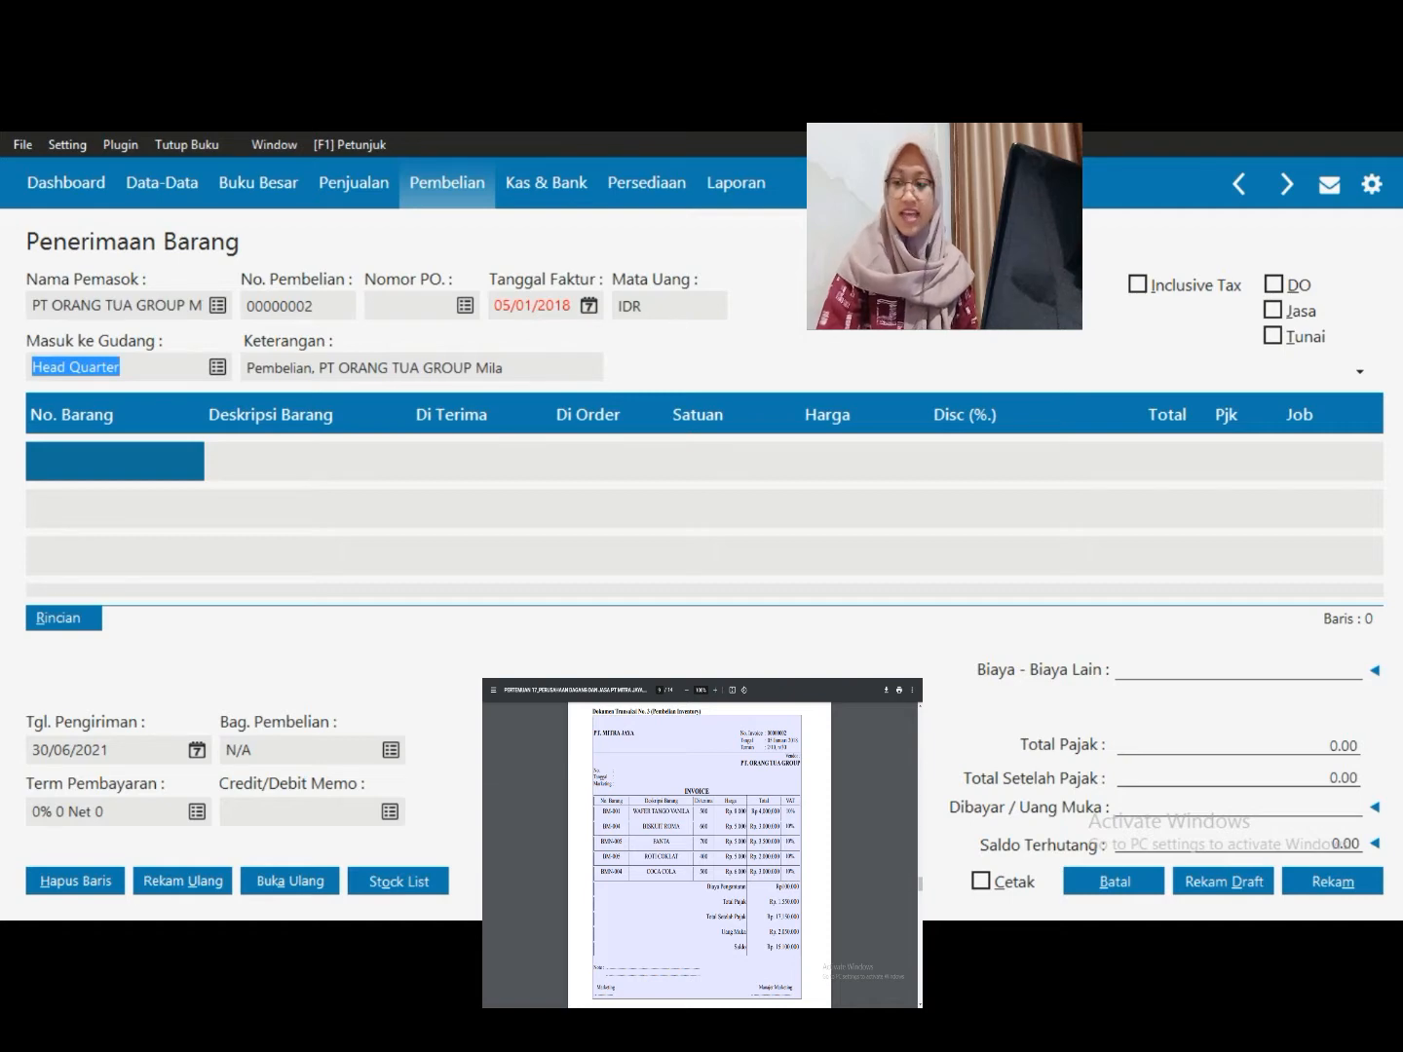
Add inventory item BM-001 Wafer Tango Vanila as the first line of the purchase
double_click(114, 461)
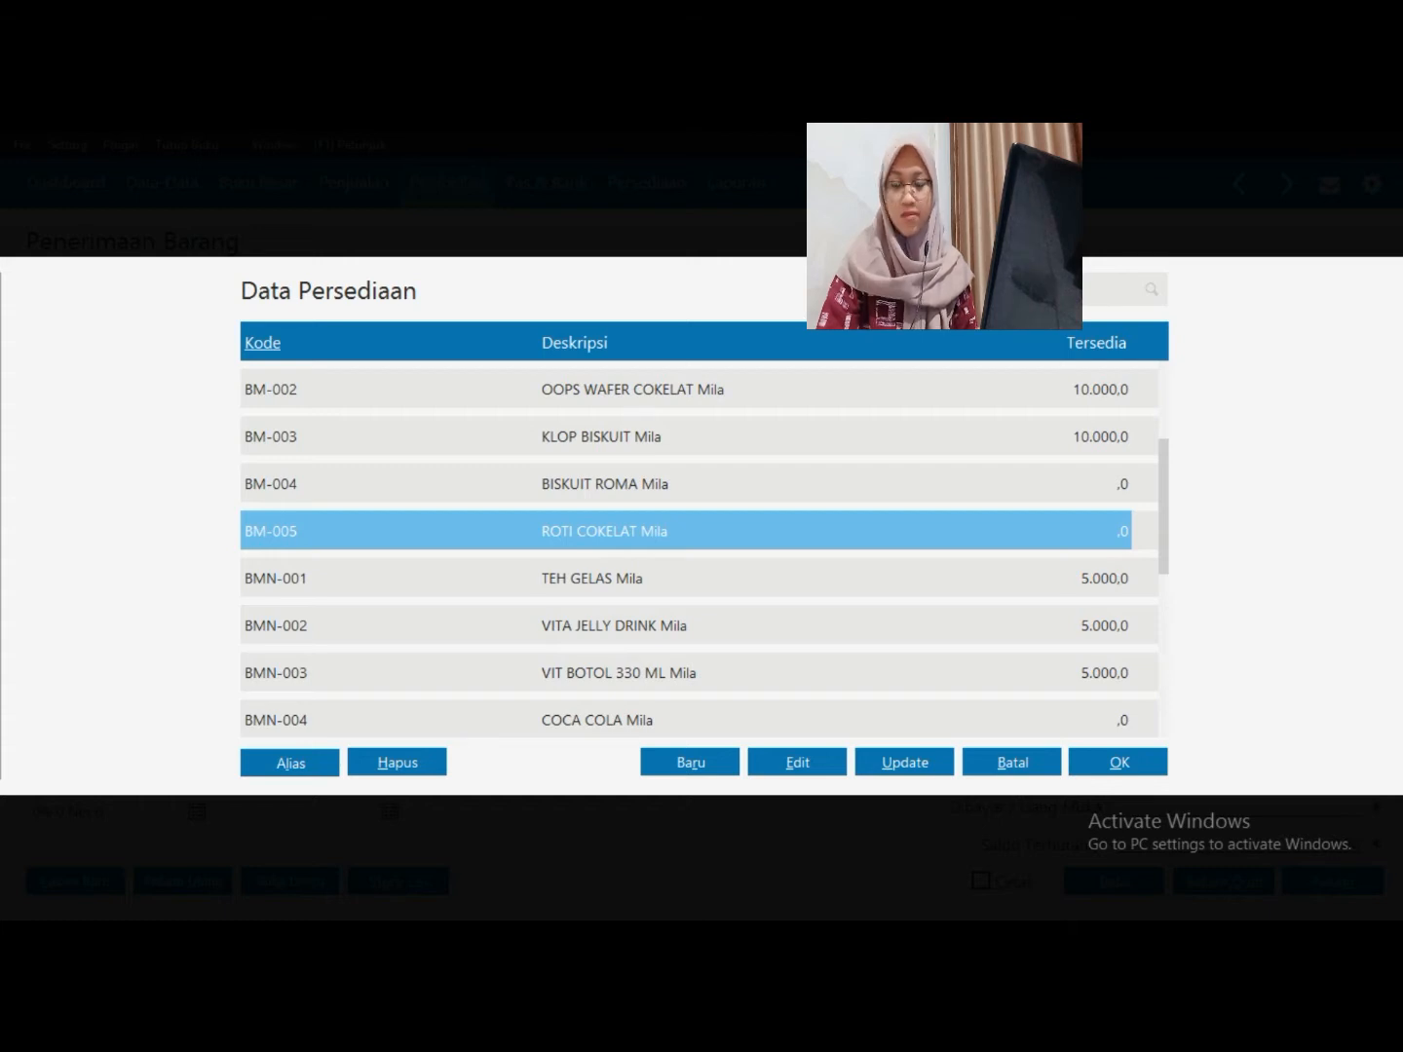
left_click_drag(1162, 507, 1163, 559)
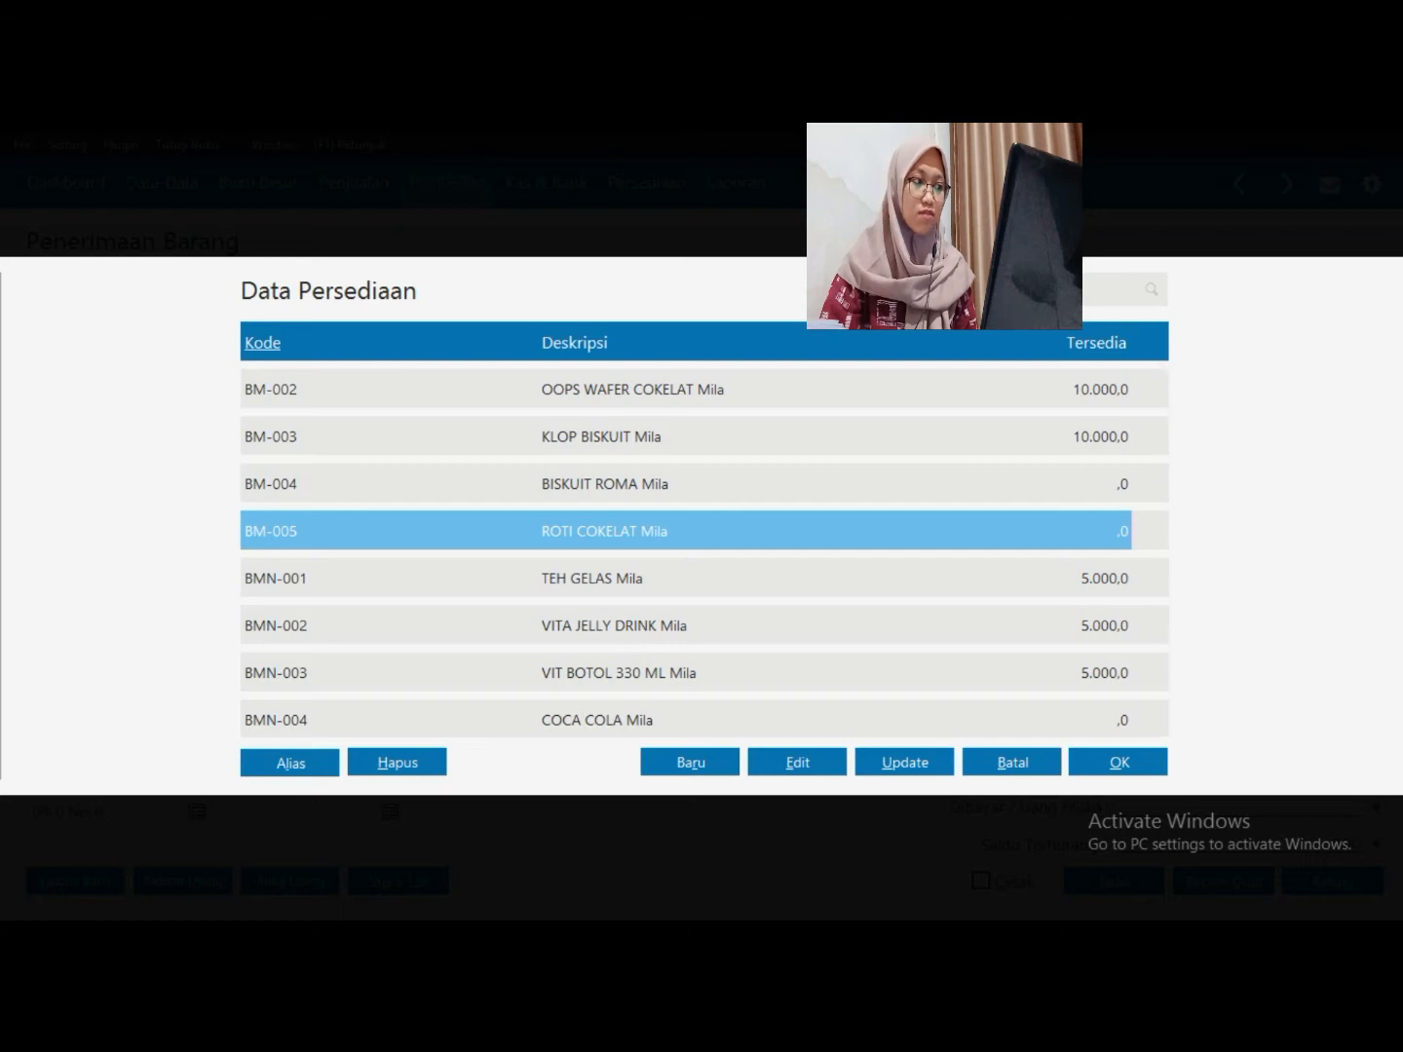
key("Home")
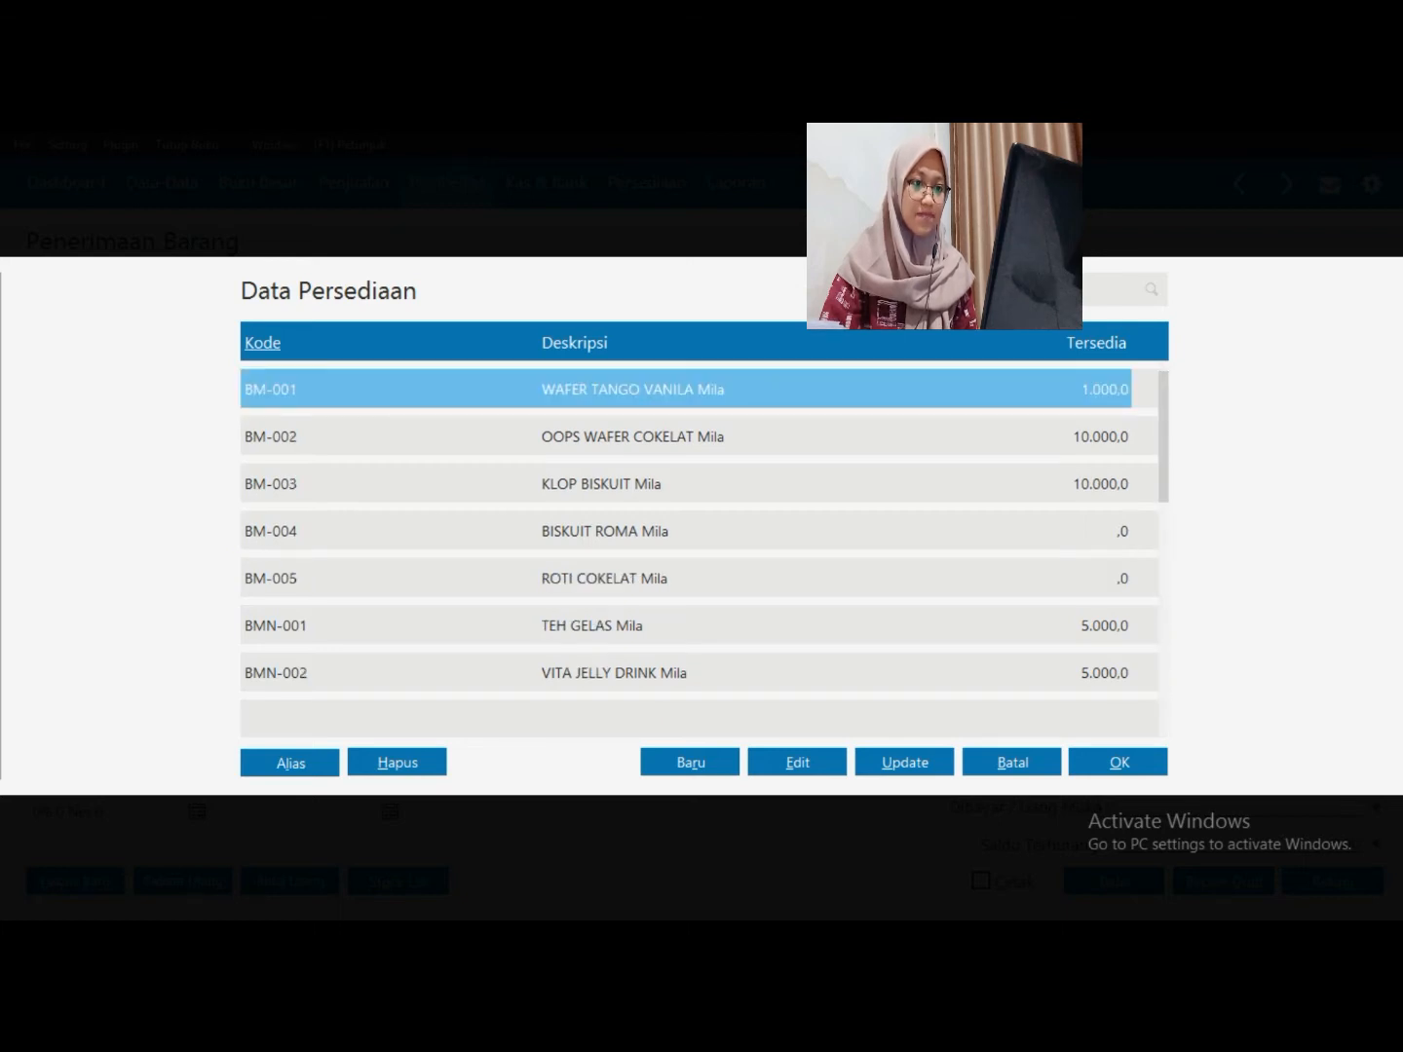
key("Down")
key("Down")
key("Down")
key("Down")
key("Down")
key("Down")
key("Down")
key("Down")
key("Down")
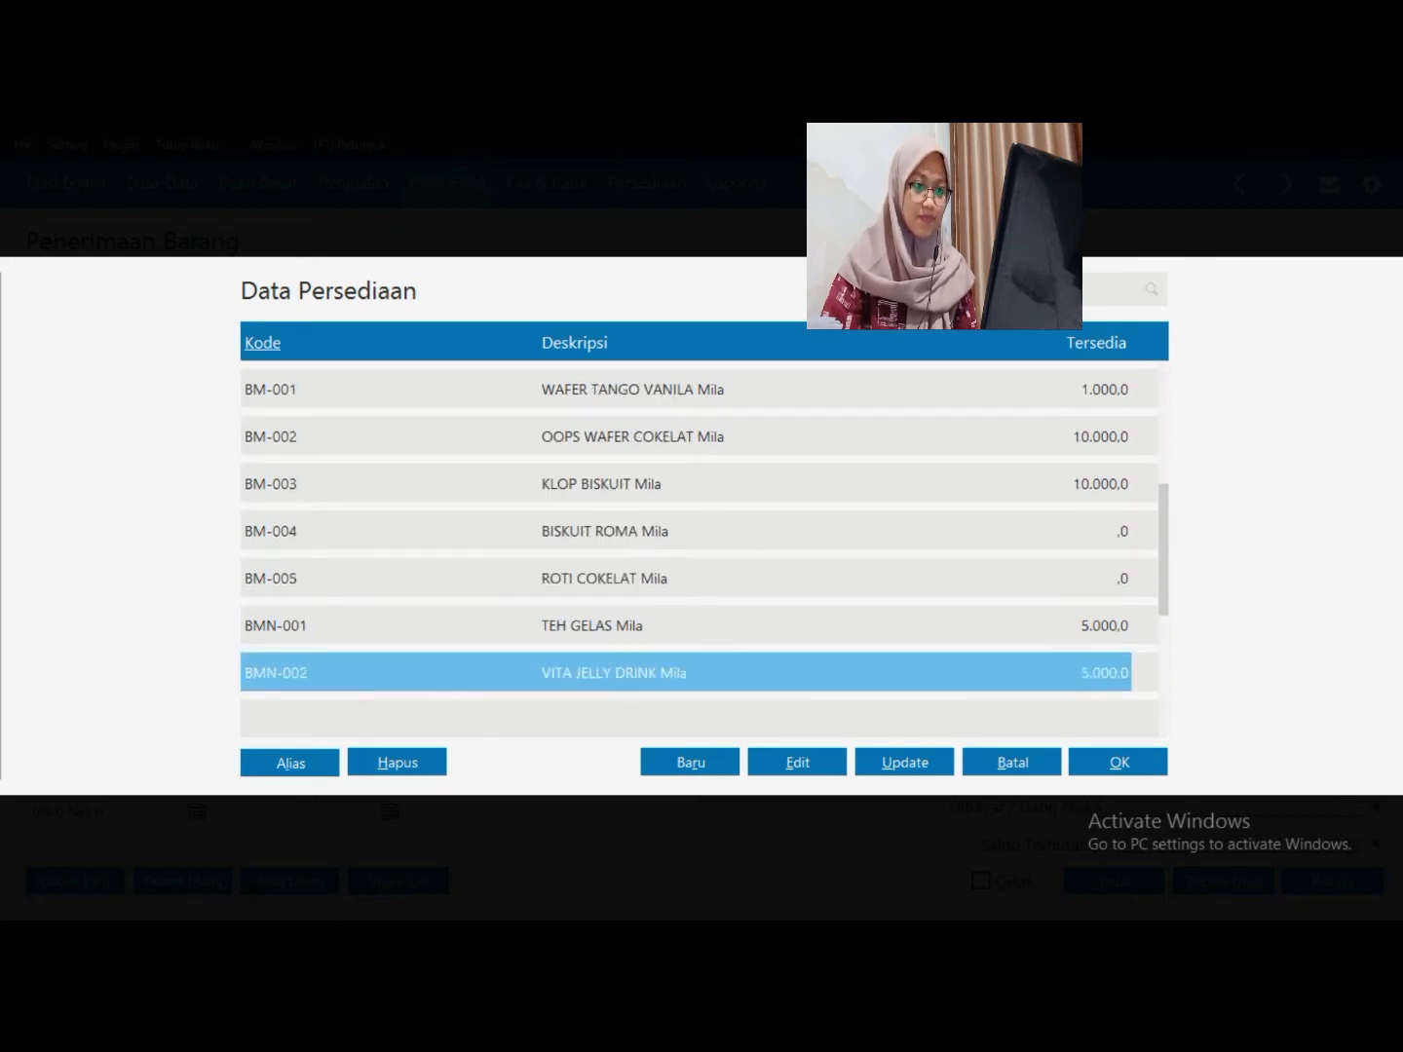
key("Up")
key("Up")
key("Up")
key("Up")
key("Up")
key("Up")
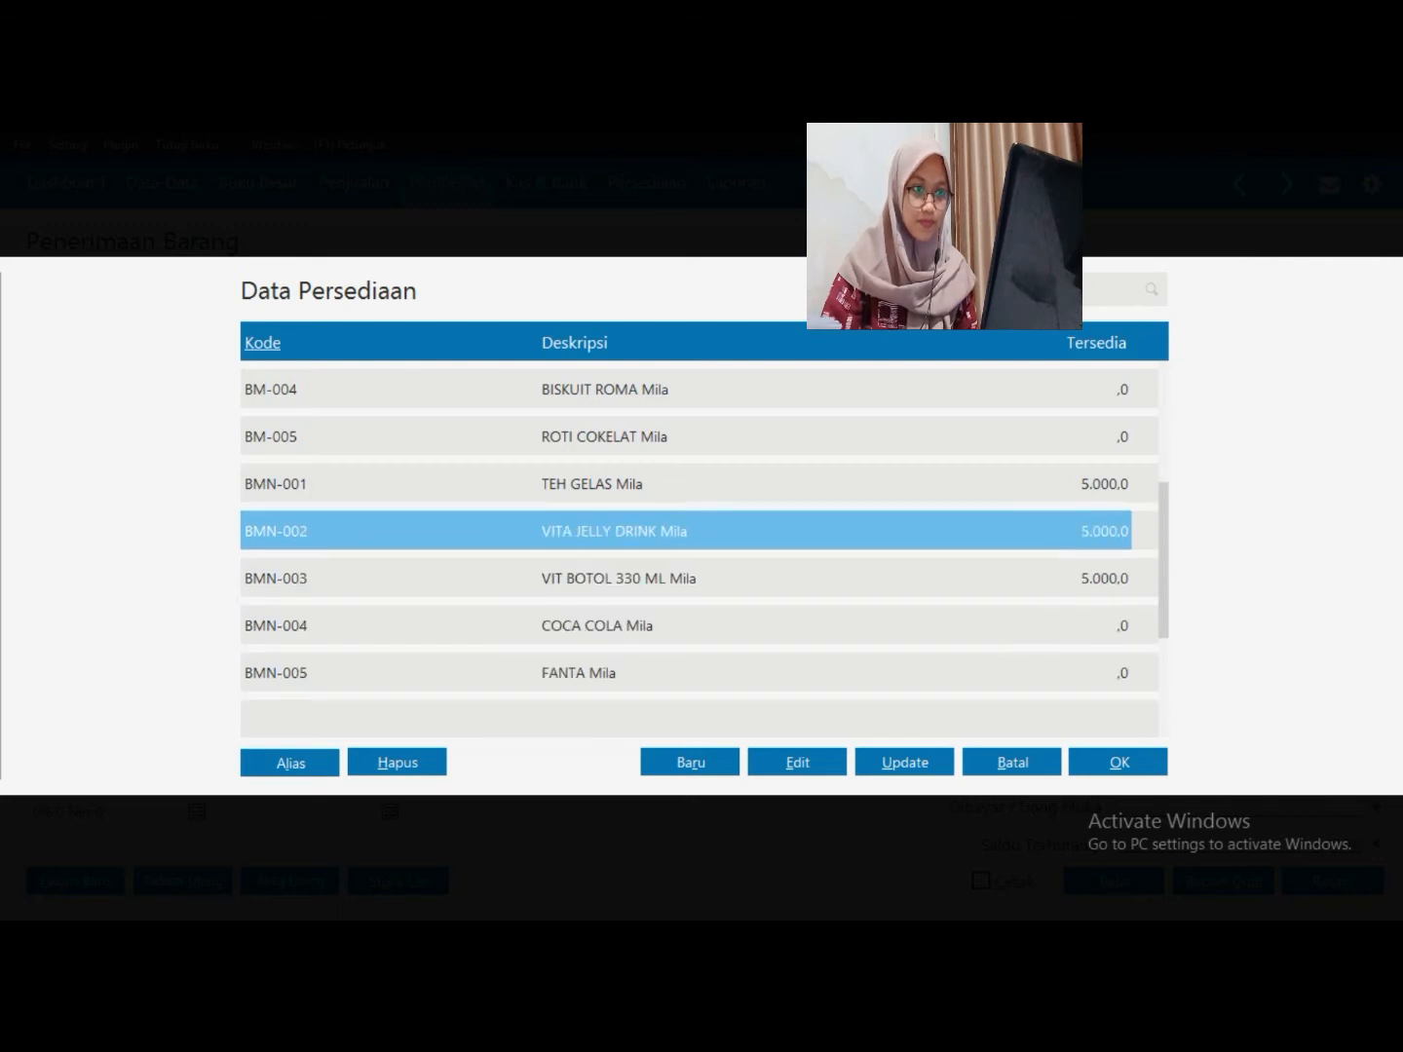
key("Up")
key("Up")
key("Up")
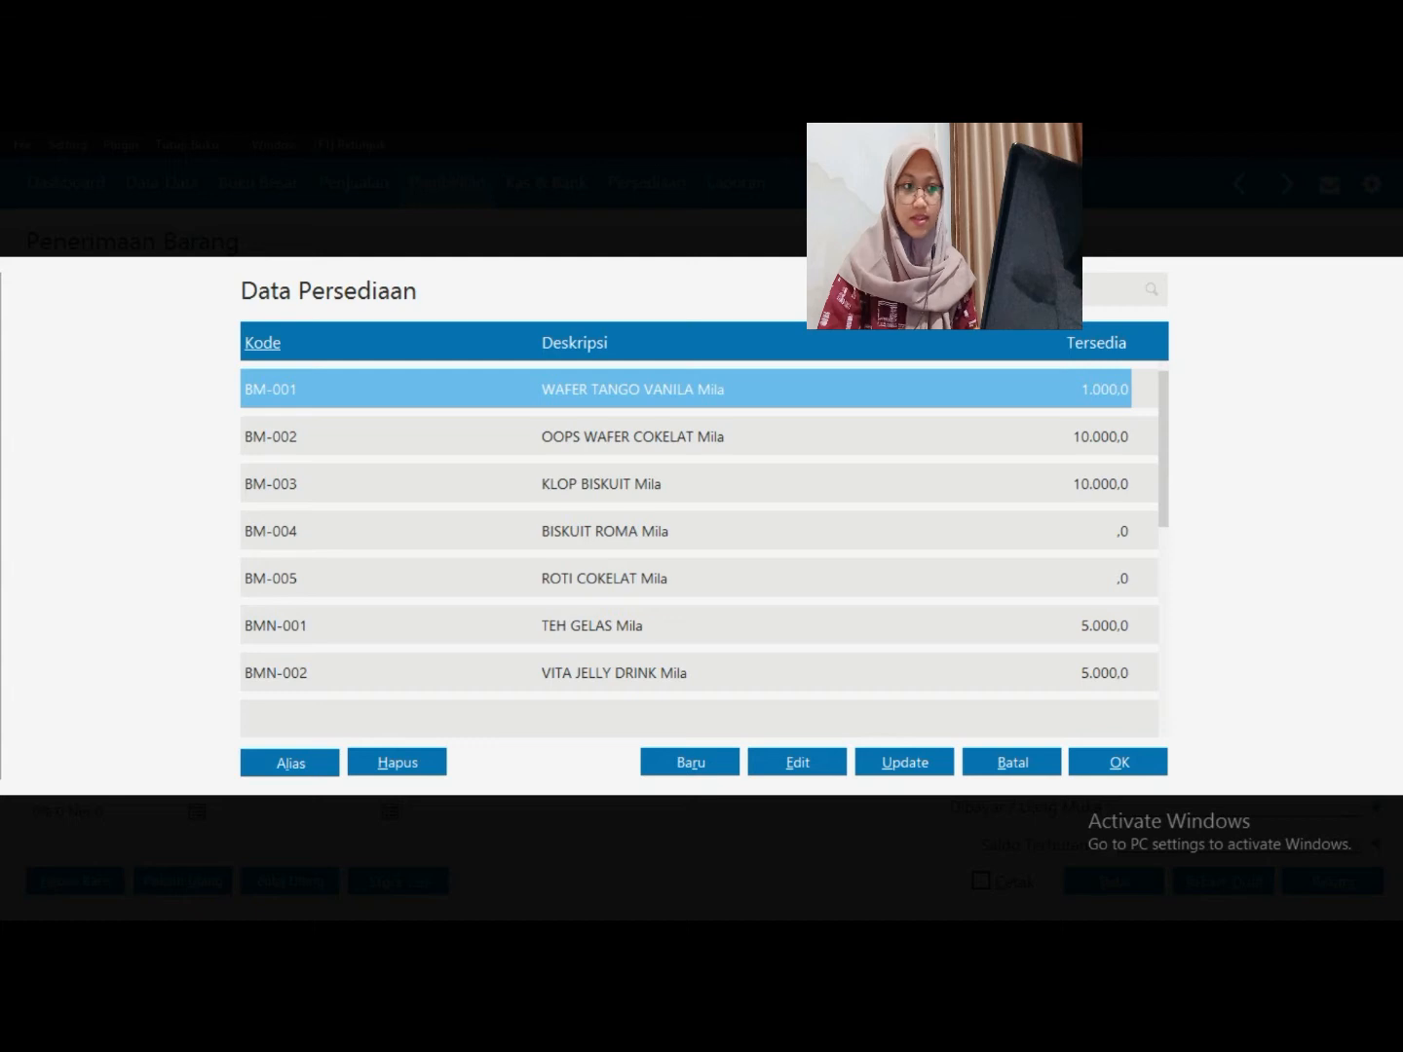
key("Return")
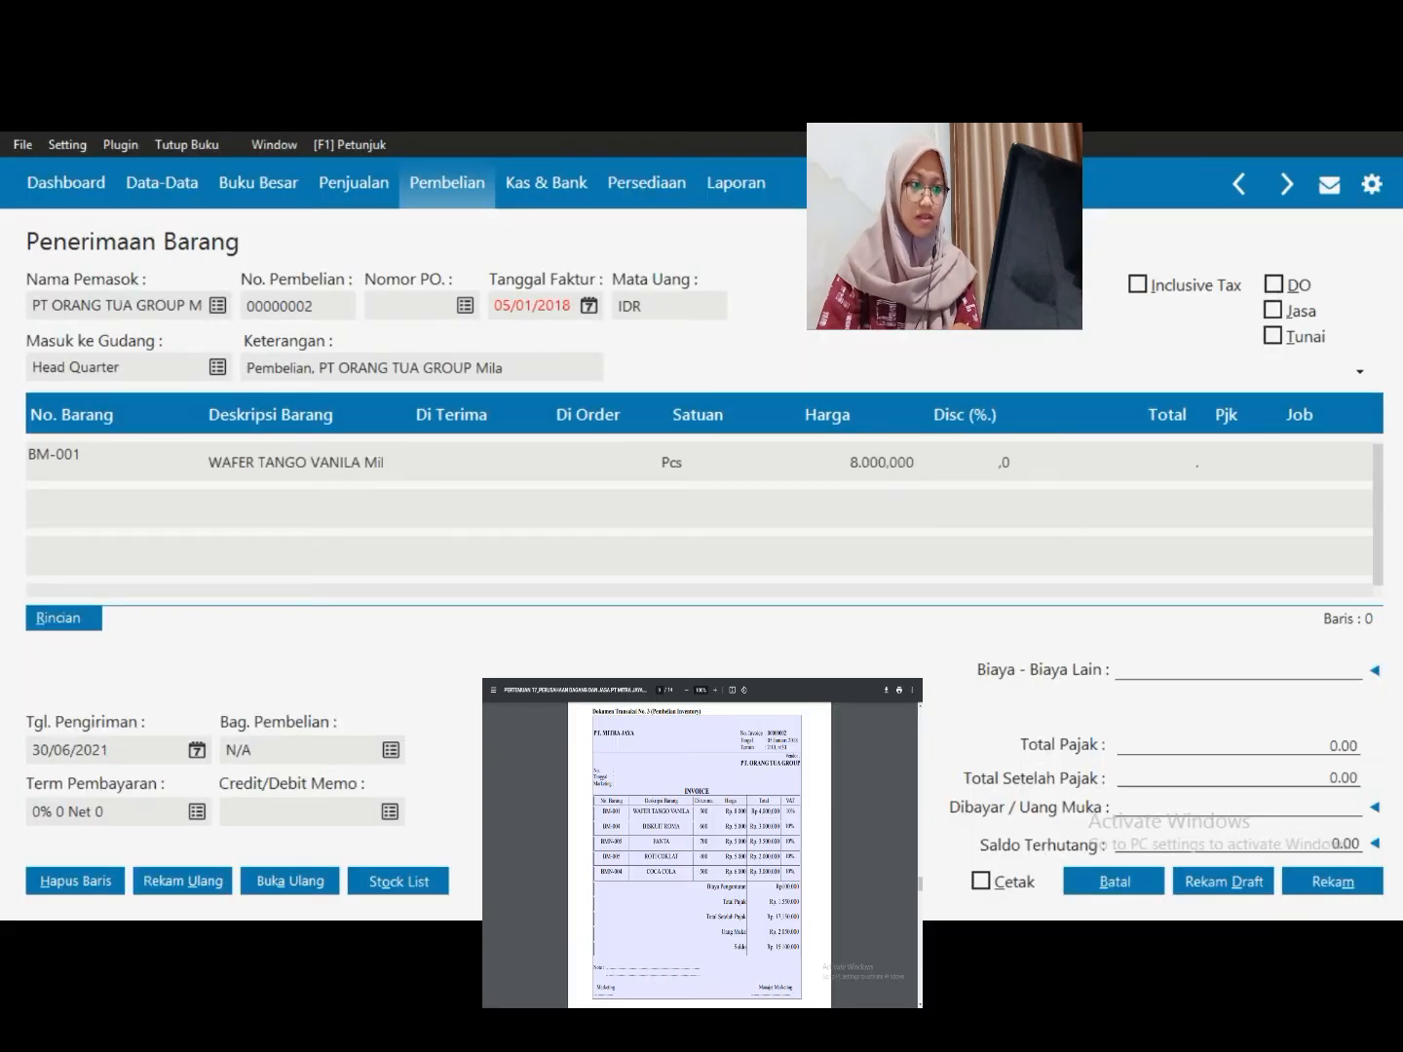
Set the received quantity of the Wafer Tango Vanila line to 500
left_click(697, 462)
left_click(588, 461)
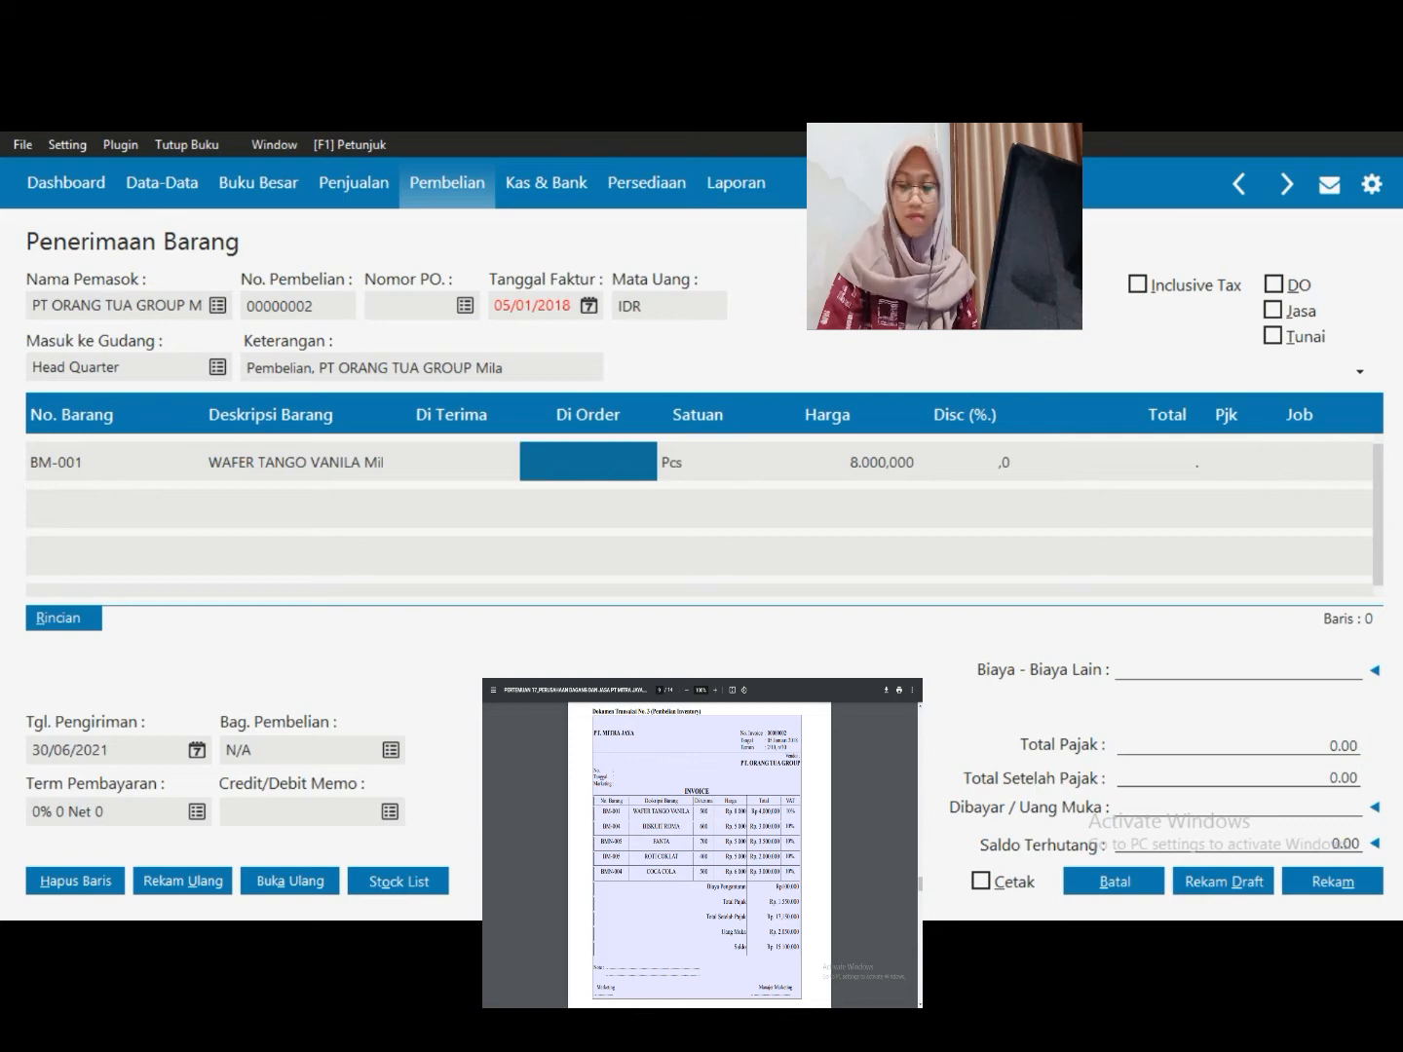
left_click(451, 462)
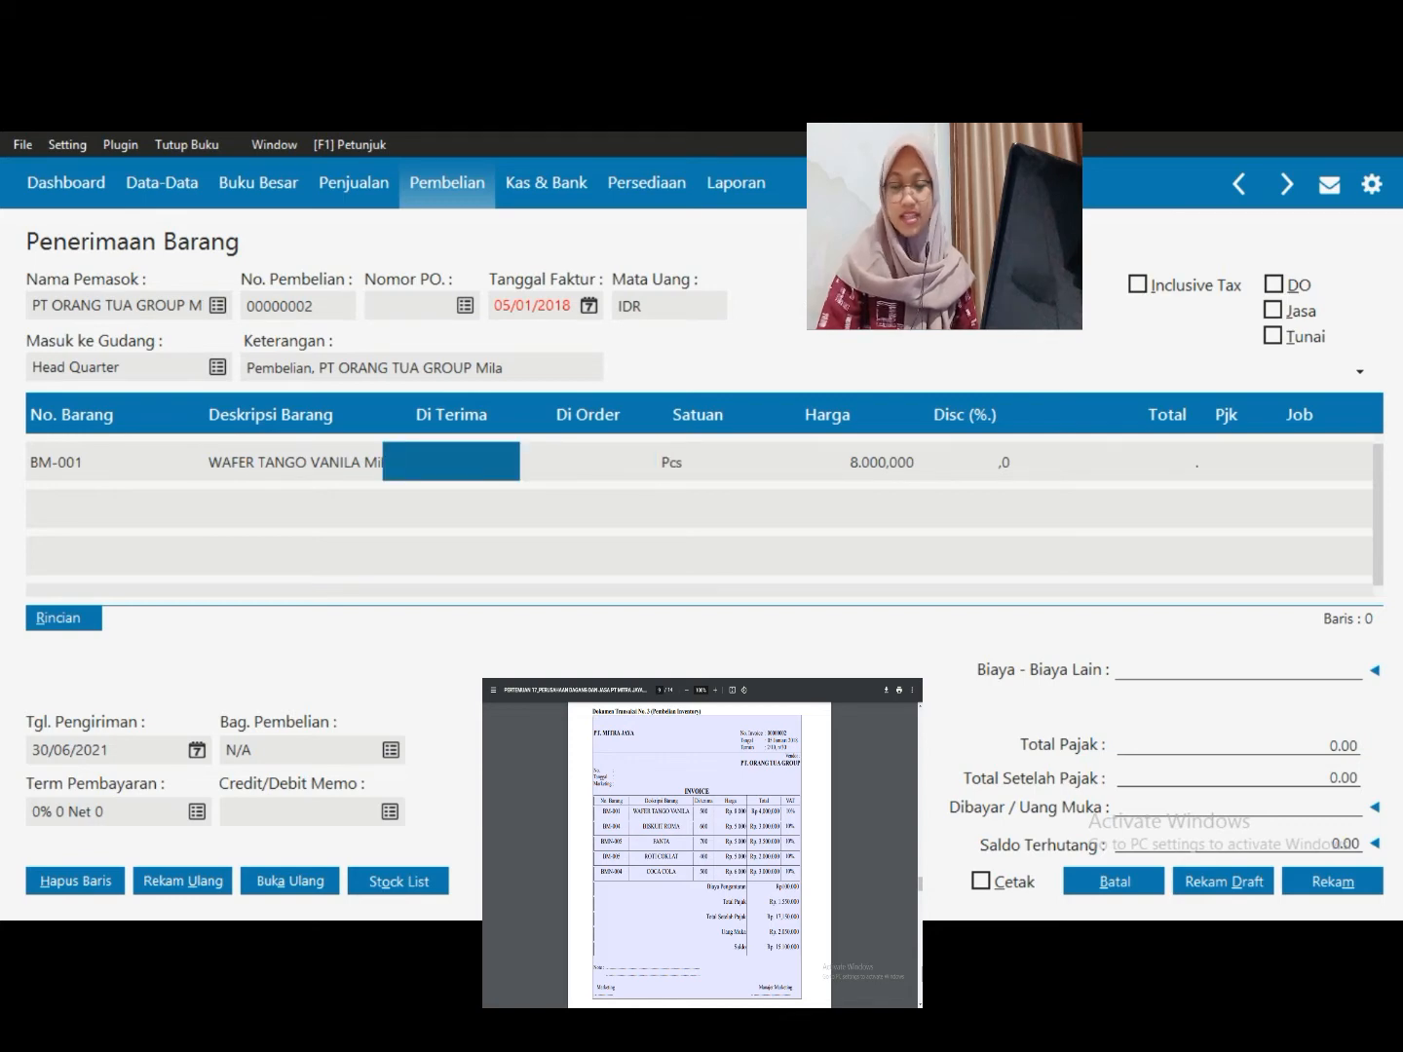
type("500")
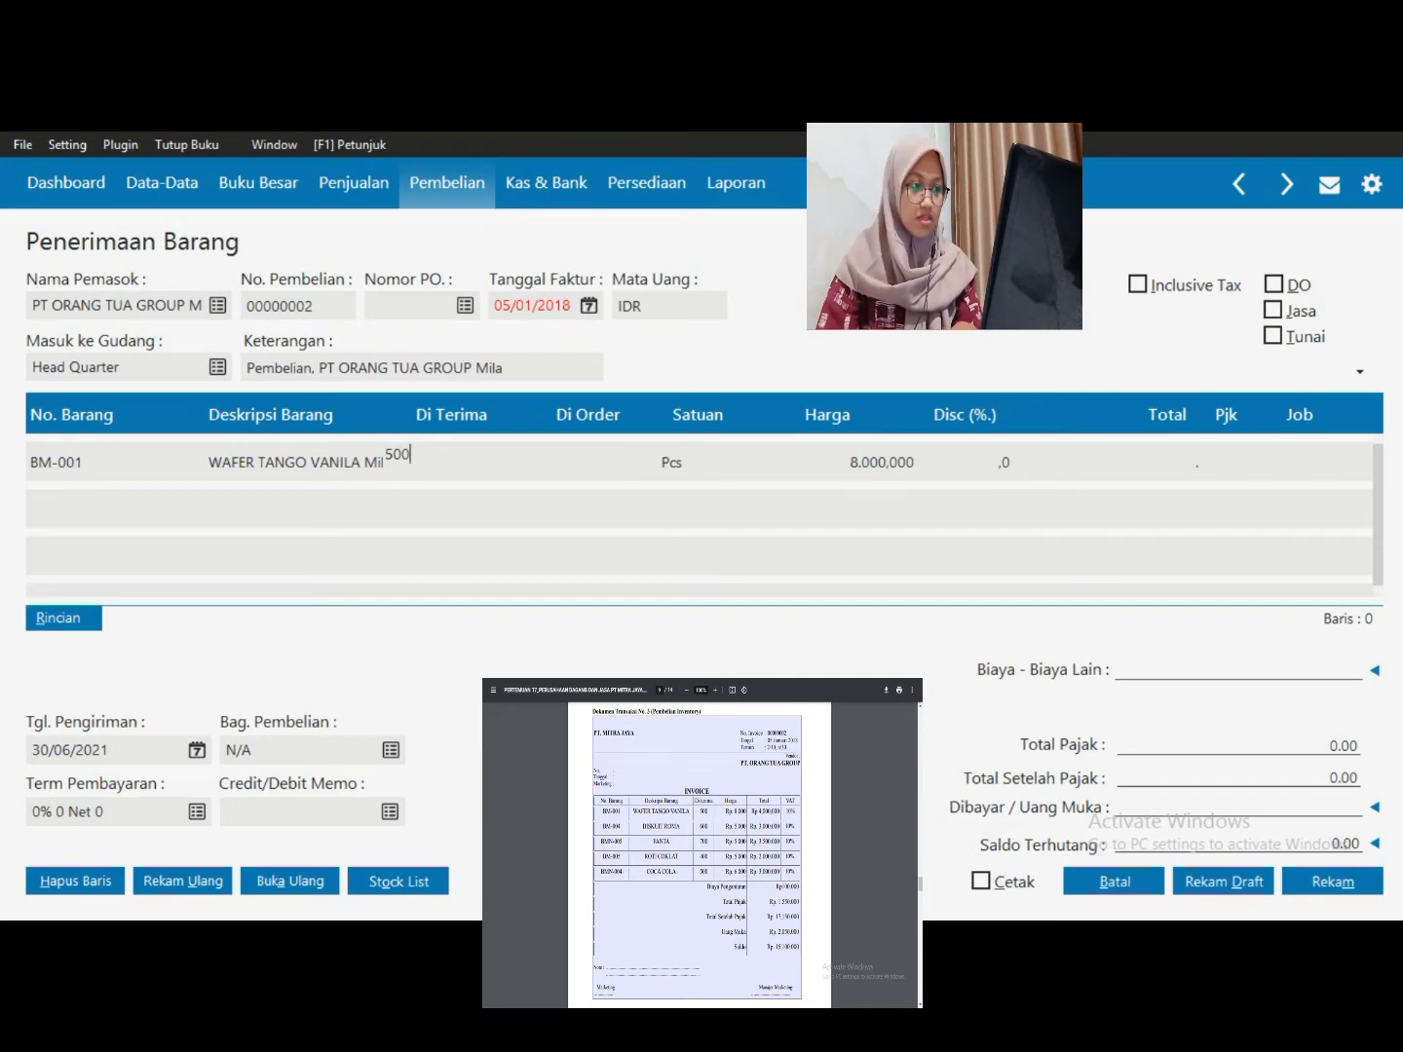
key("Return")
Check the Wafer Tango Vanila line's price and discount, apply VAT as its tax, and complete the line
left_click(827, 461)
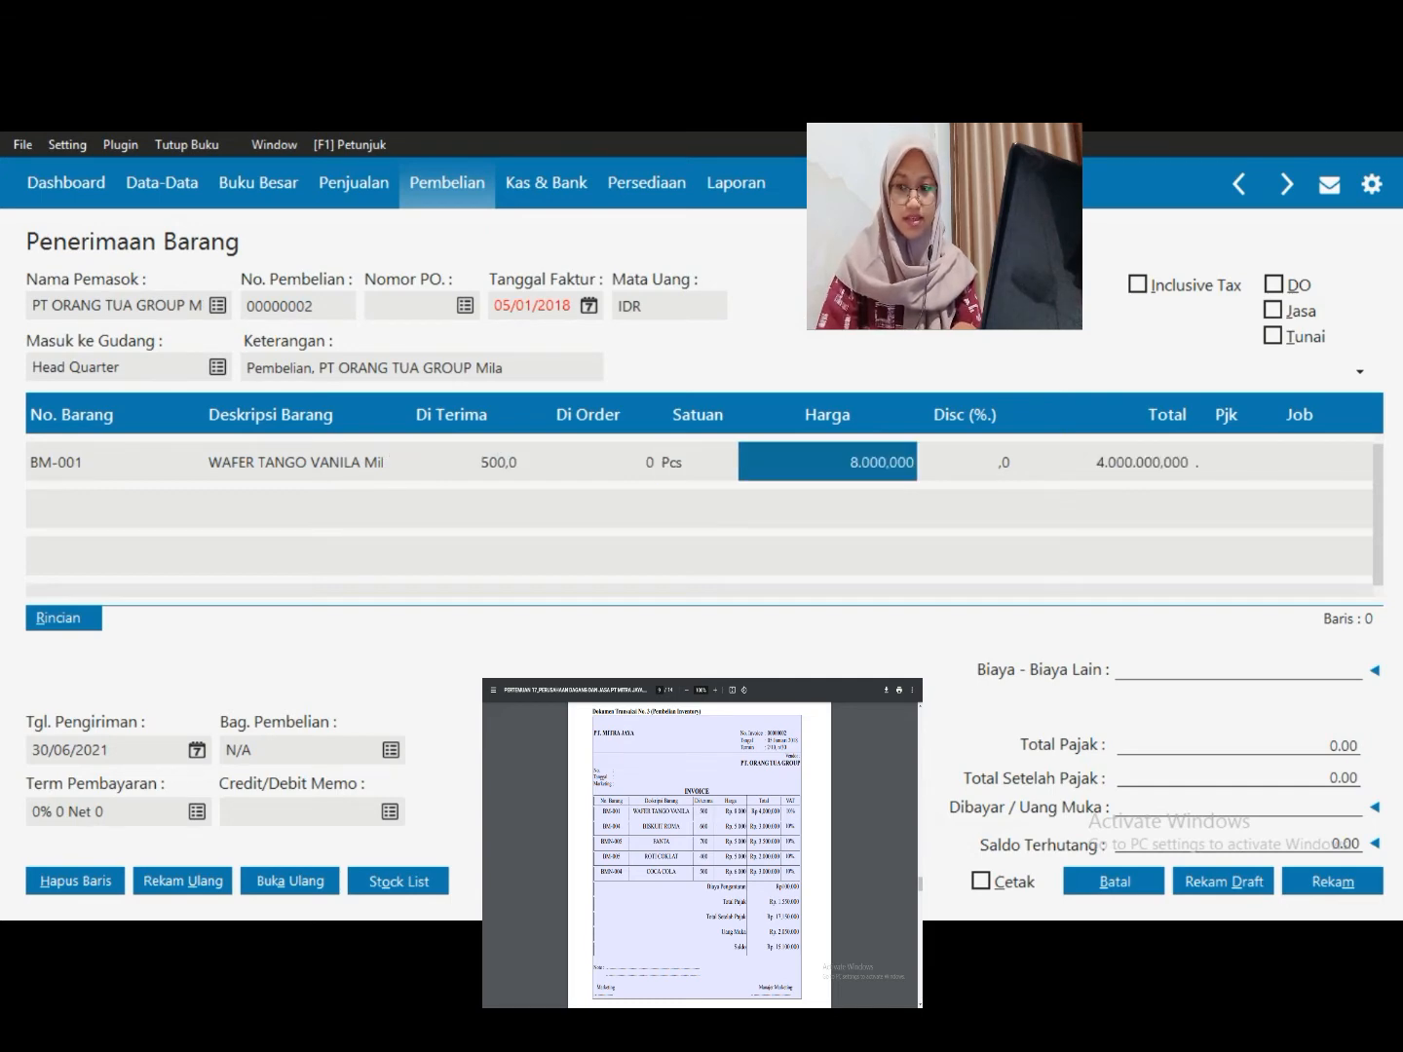
left_click(964, 462)
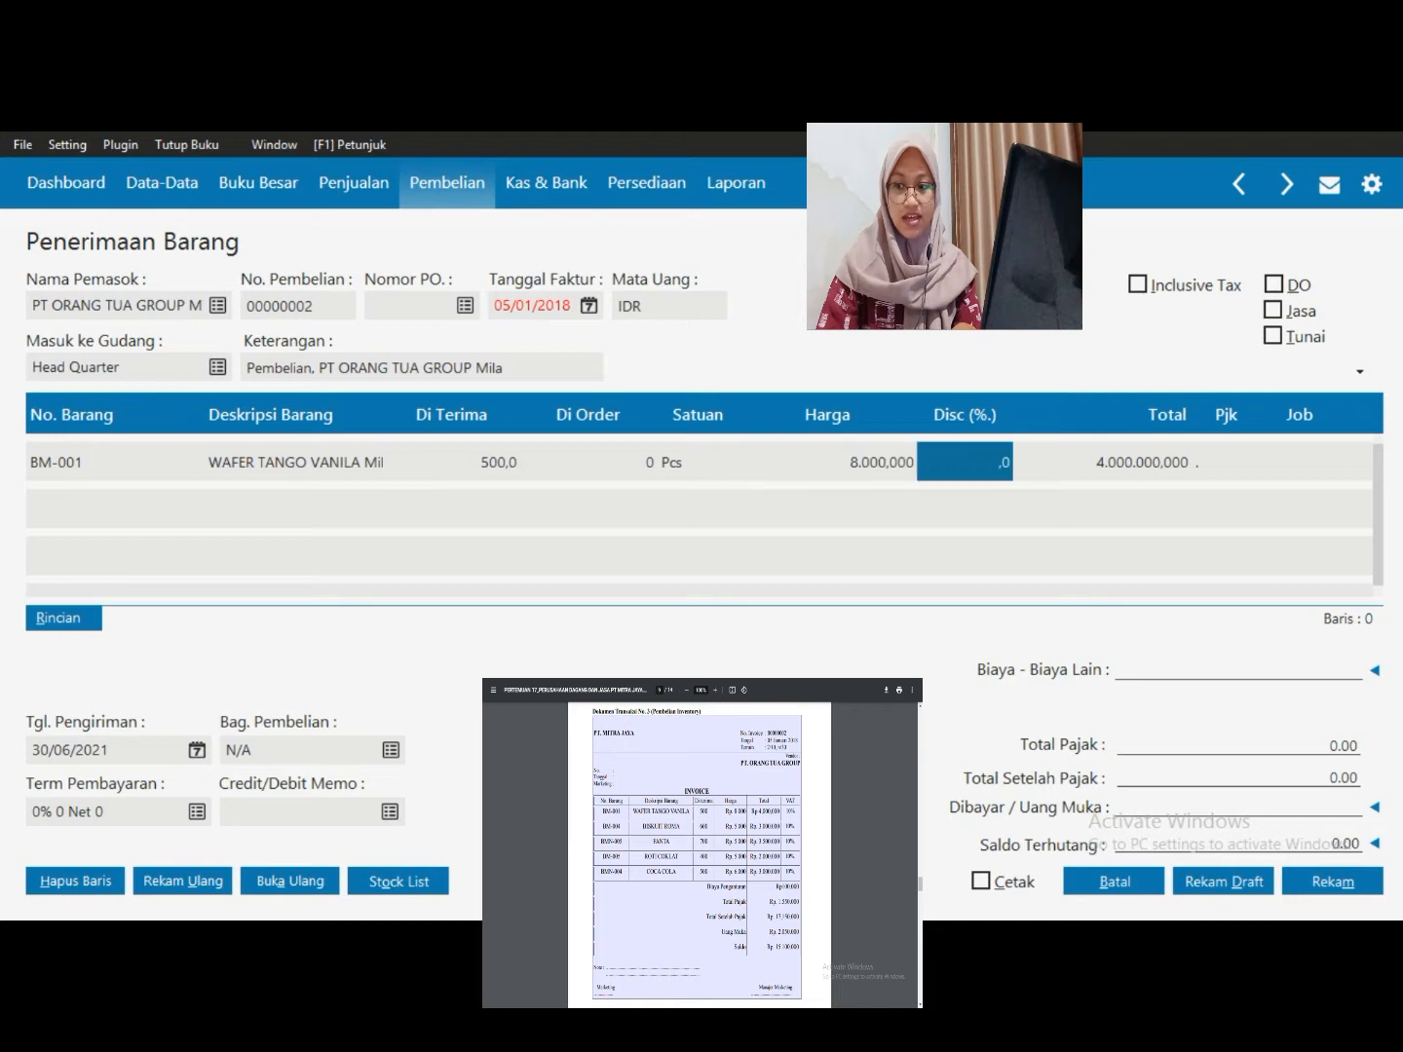
left_click(1224, 462)
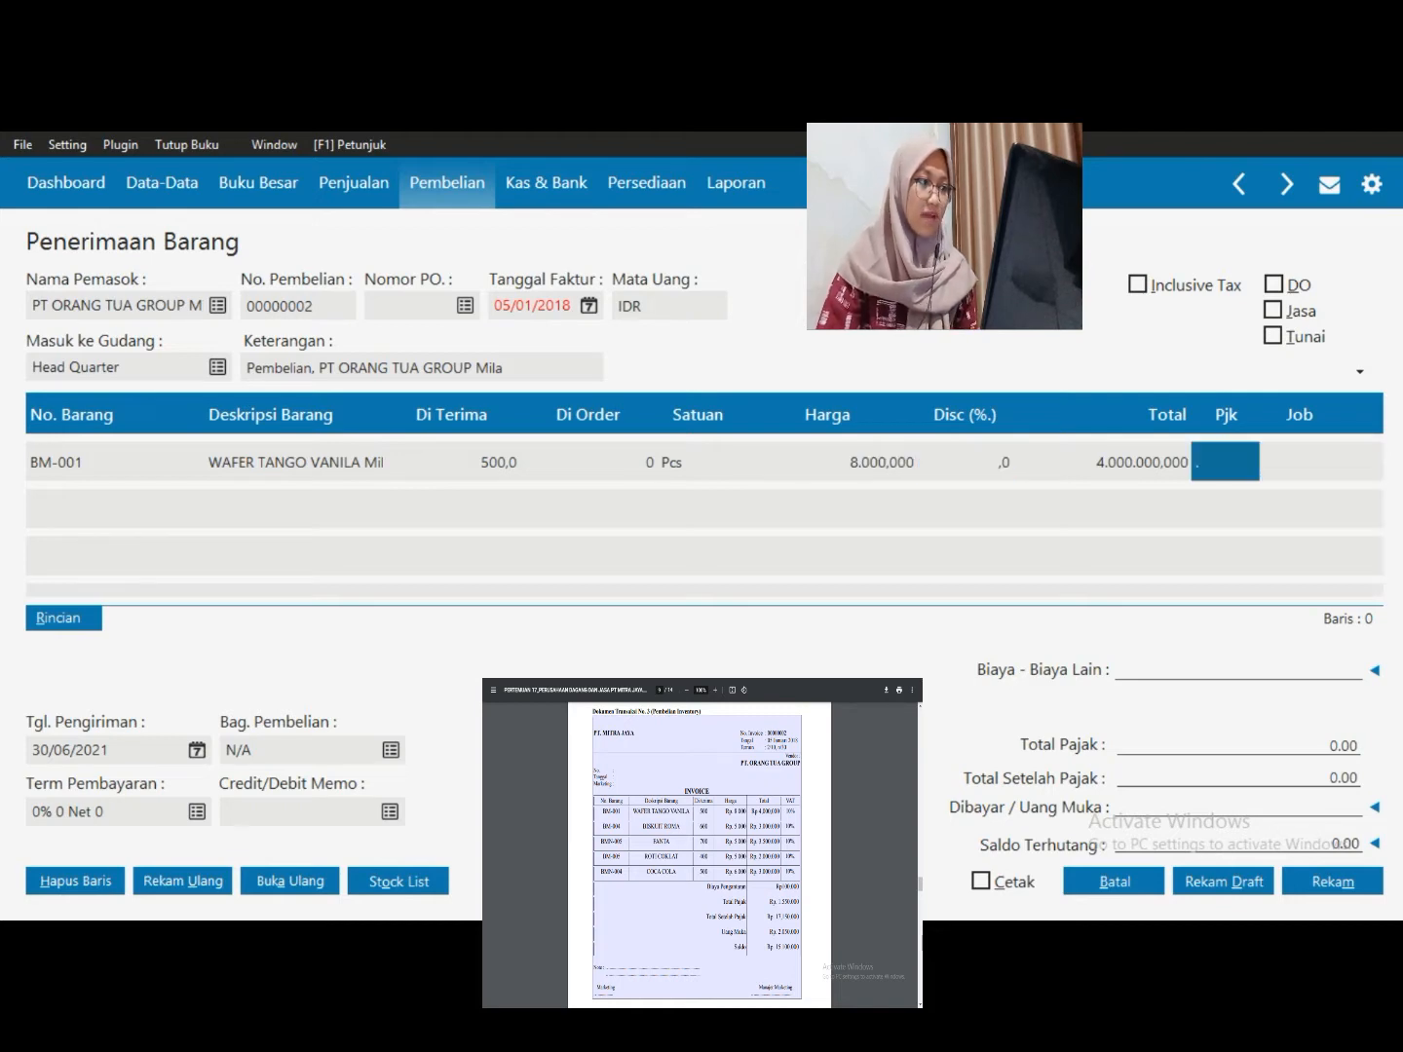
double_click(1224, 462)
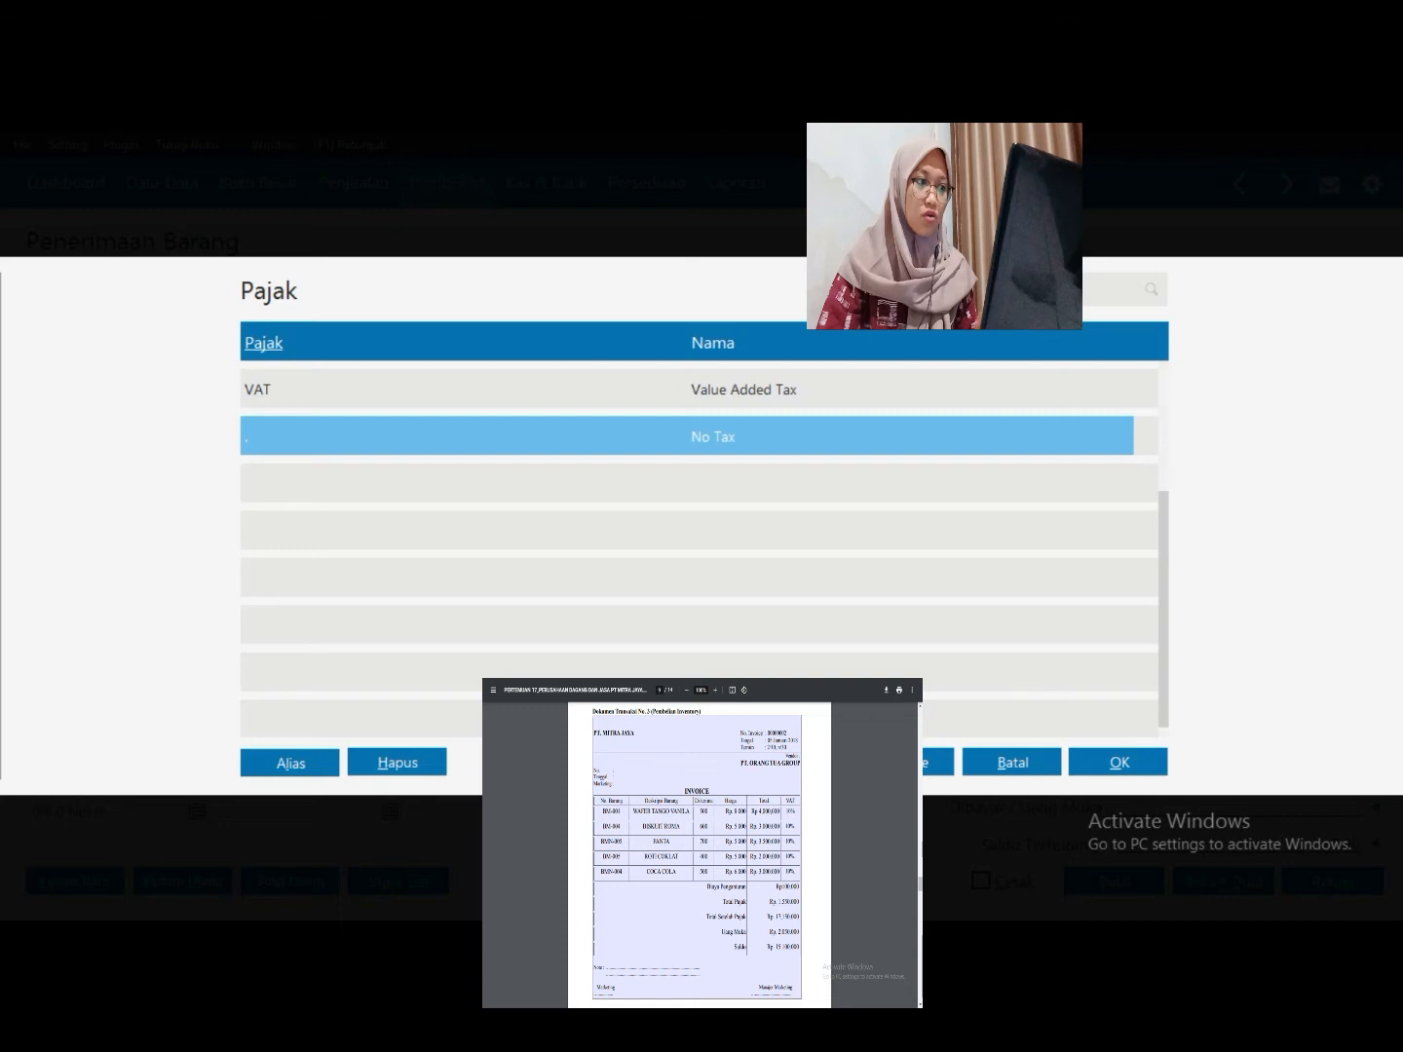
double_click(699, 390)
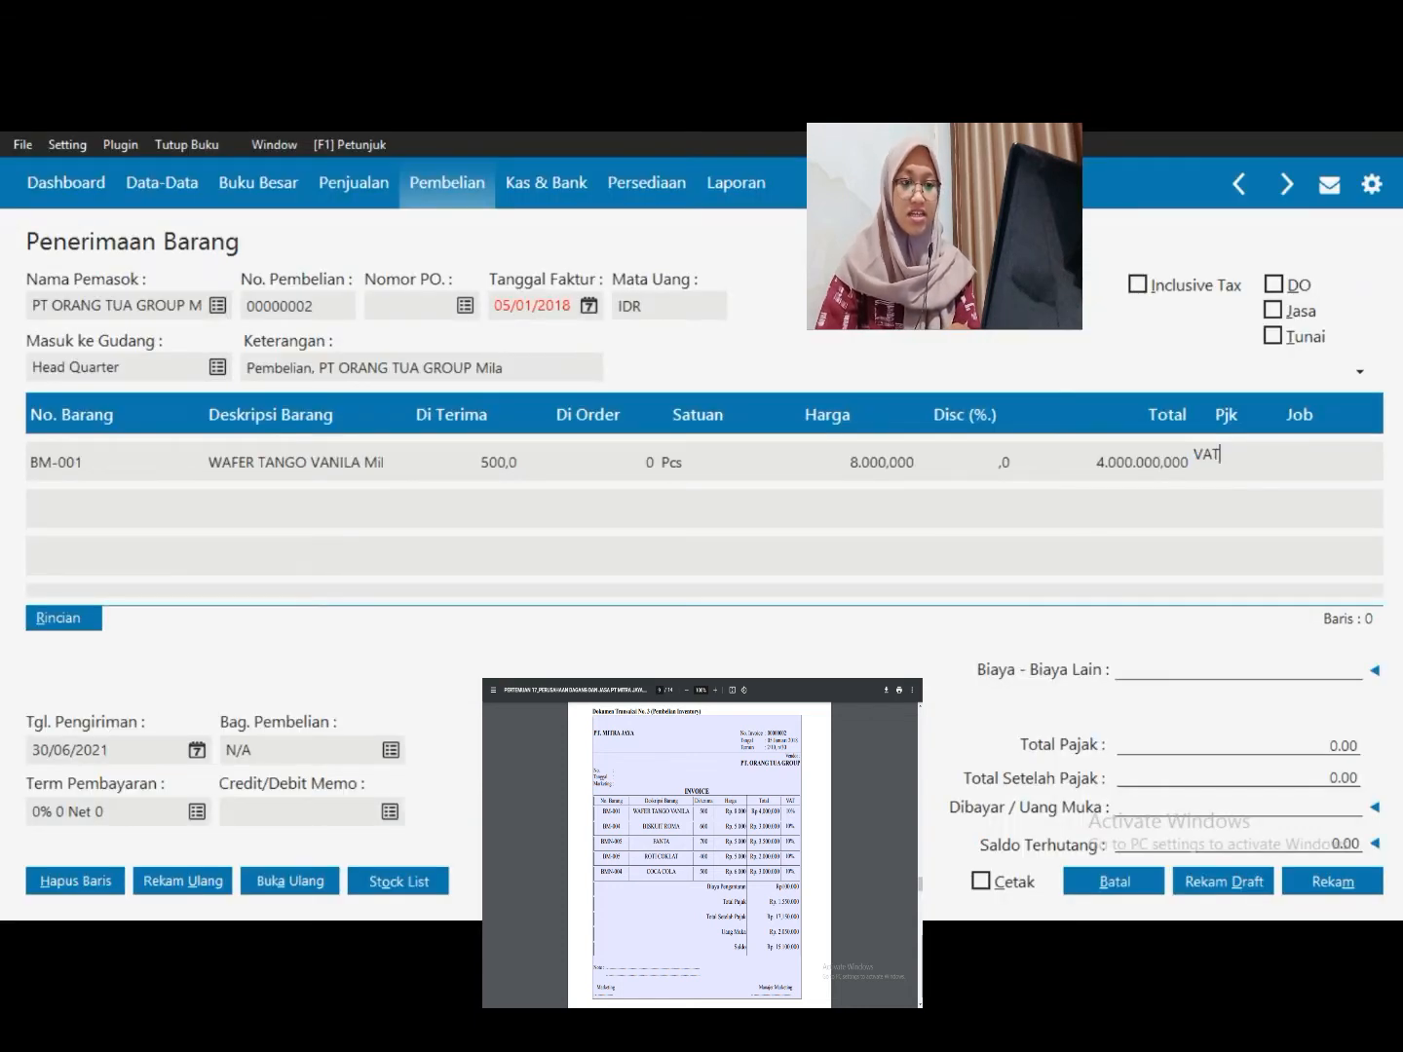
key("Return")
key("Return")
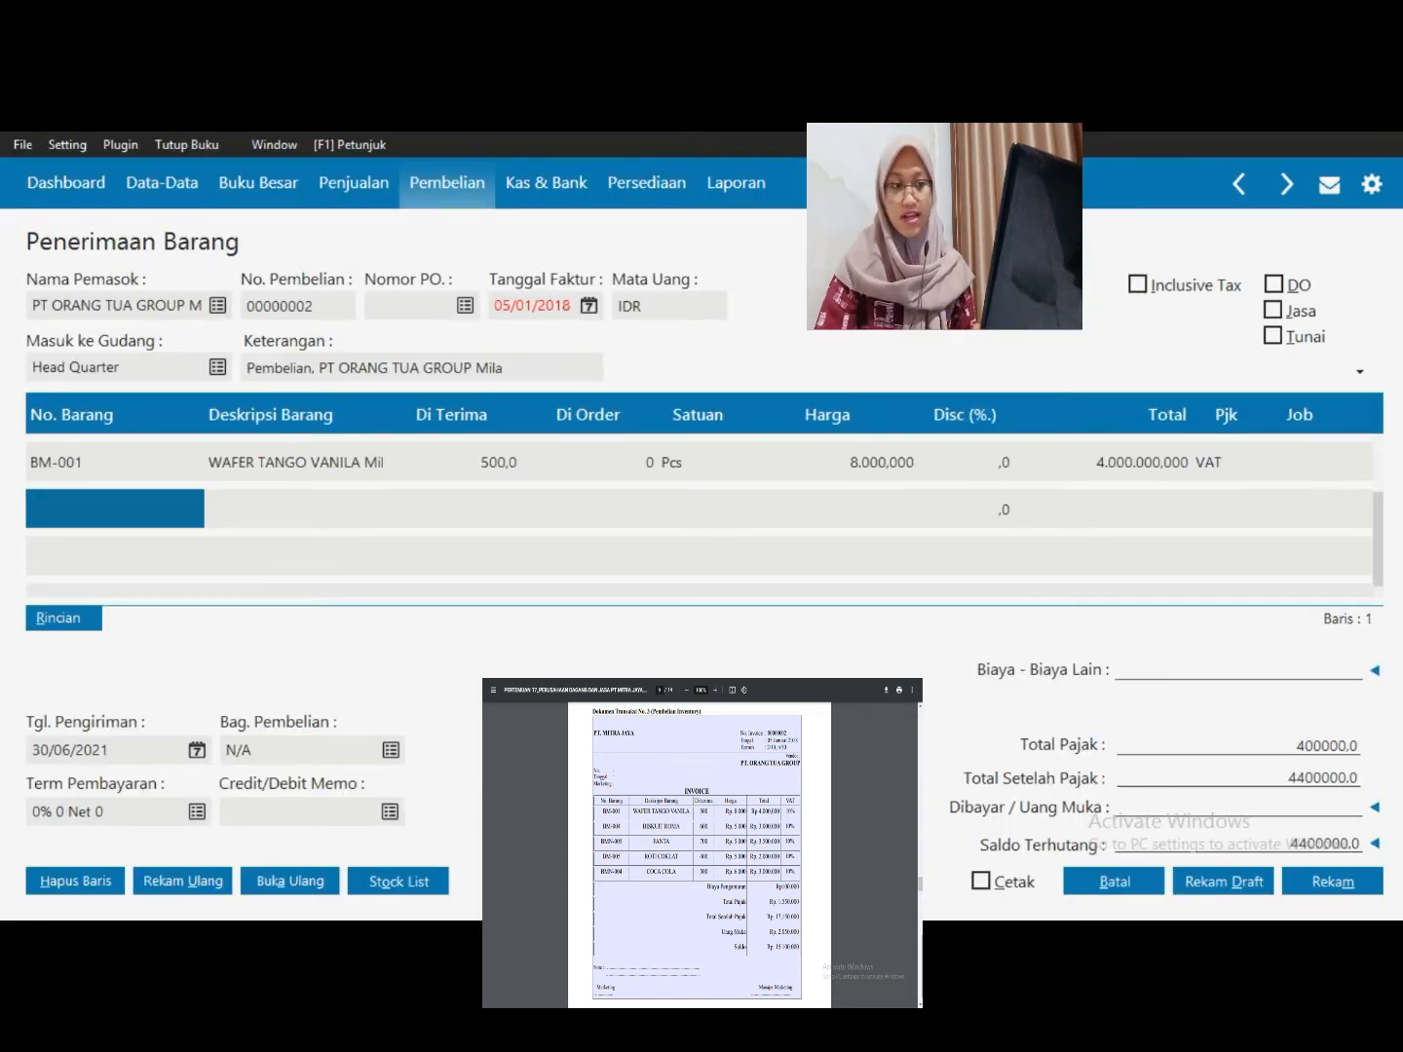
Add item BM-004 Biskuit Roma with a received quantity of 600, a price of 5000 and VAT
key("Return")
key("Return")
key("Return")
type("600")
key("Return")
key("Return")
key("Return")
type("5000")
key("Return")
key("Return")
key("Return")
key("Return")
key("Up")
key("Return")
key("Return")
key("Return")
Add inventory item BMN-005 Fanta as the third line of the purchase
key("Return")
key("Down")
key("Down")
key("Down")
key("Down")
key("Down")
key("Down")
key("Down")
key("Down")
key("Down")
key("Down")
key("Up")
key("Return")
key("Return")
Give the Fanta line a received quantity of 700, a price of 5000 and VAT as its tax
type("700")
key("Return")
key("Return")
key("Return")
type("5000")
key("Return")
key("Return")
key("Return")
key("Return")
key("Up")
key("Return")
key("Return")
key("Return")
Add item BM-005 Roti Cokelat with a received quantity of 400, a price of 5000 and VAT
key("Return")
key("Down")
key("Down")
key("Return")
type("400")
key("Return")
key("Return")
key("Return")
type("5000")
key("Return")
key("Return")
key("Return")
key("Return")
Add inventory item BMN-004 Coca Cola as the fifth line of the purchase
key("Down")
key("Down")
key("Down")
key("Down")
key("Down")
key("Down")
key("Down")
key("Down")
key("Return")
key("Return")
key("Return")
Give the Coca Cola line a received quantity of 500, a price of 6000 and VAT as its tax
type("500")
key("Return")
key("Return")
key("Return")
type("6000")
key("Return")
key("Return")
key("Return")
key("Return")
key("Return")
key("Return")
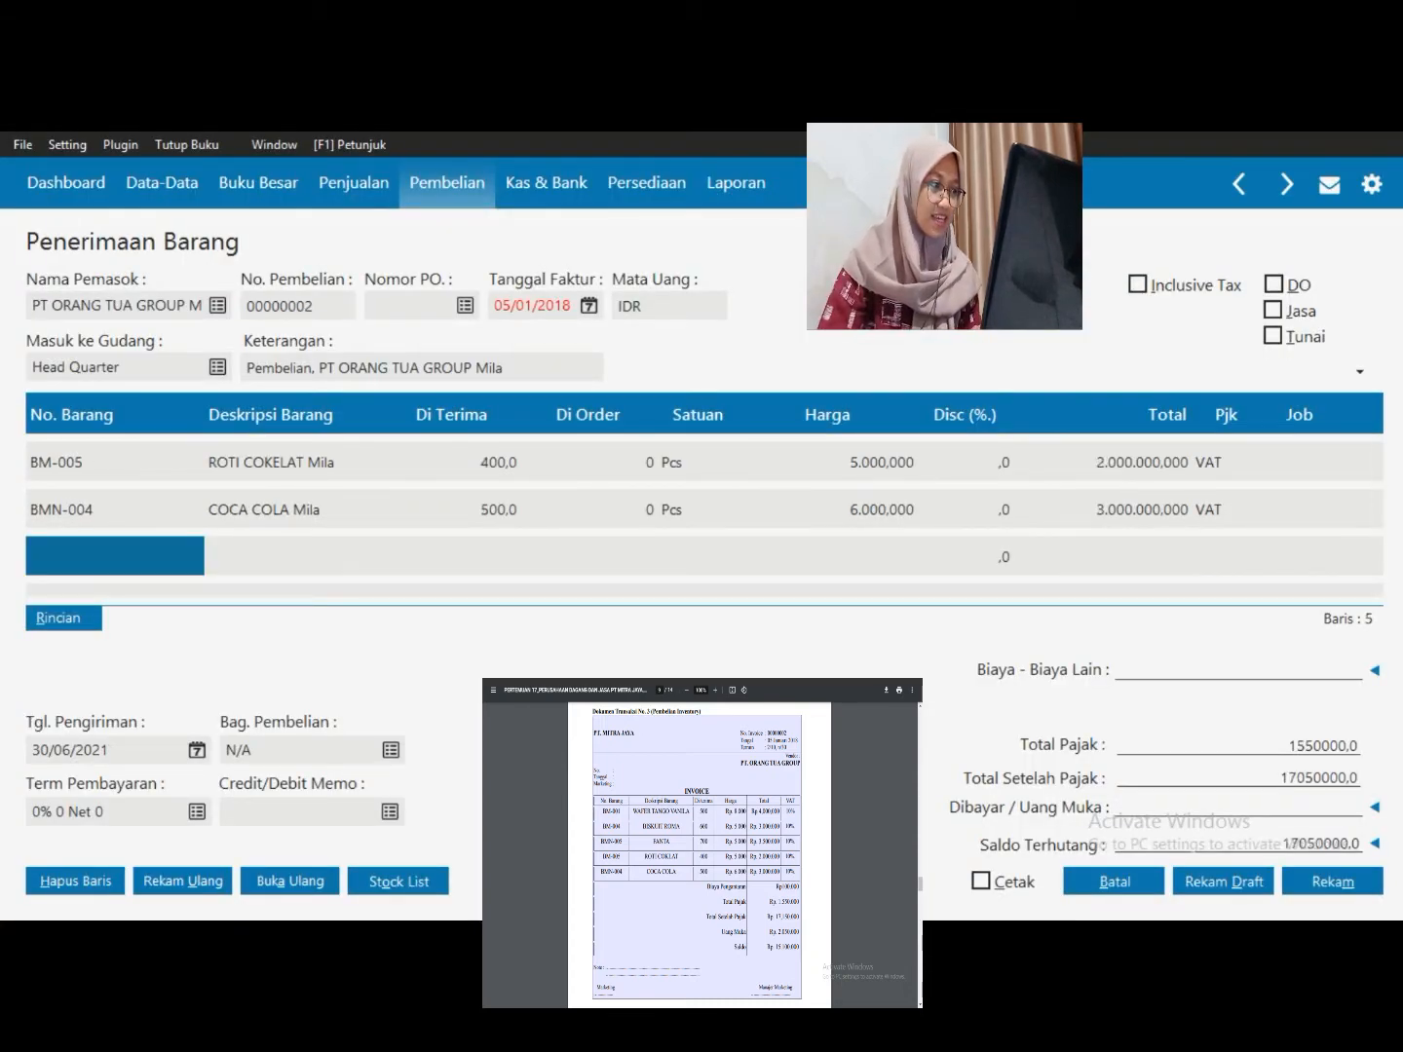
Review the entered item lines and set the delivery date to 05/01/2018
key("Up")
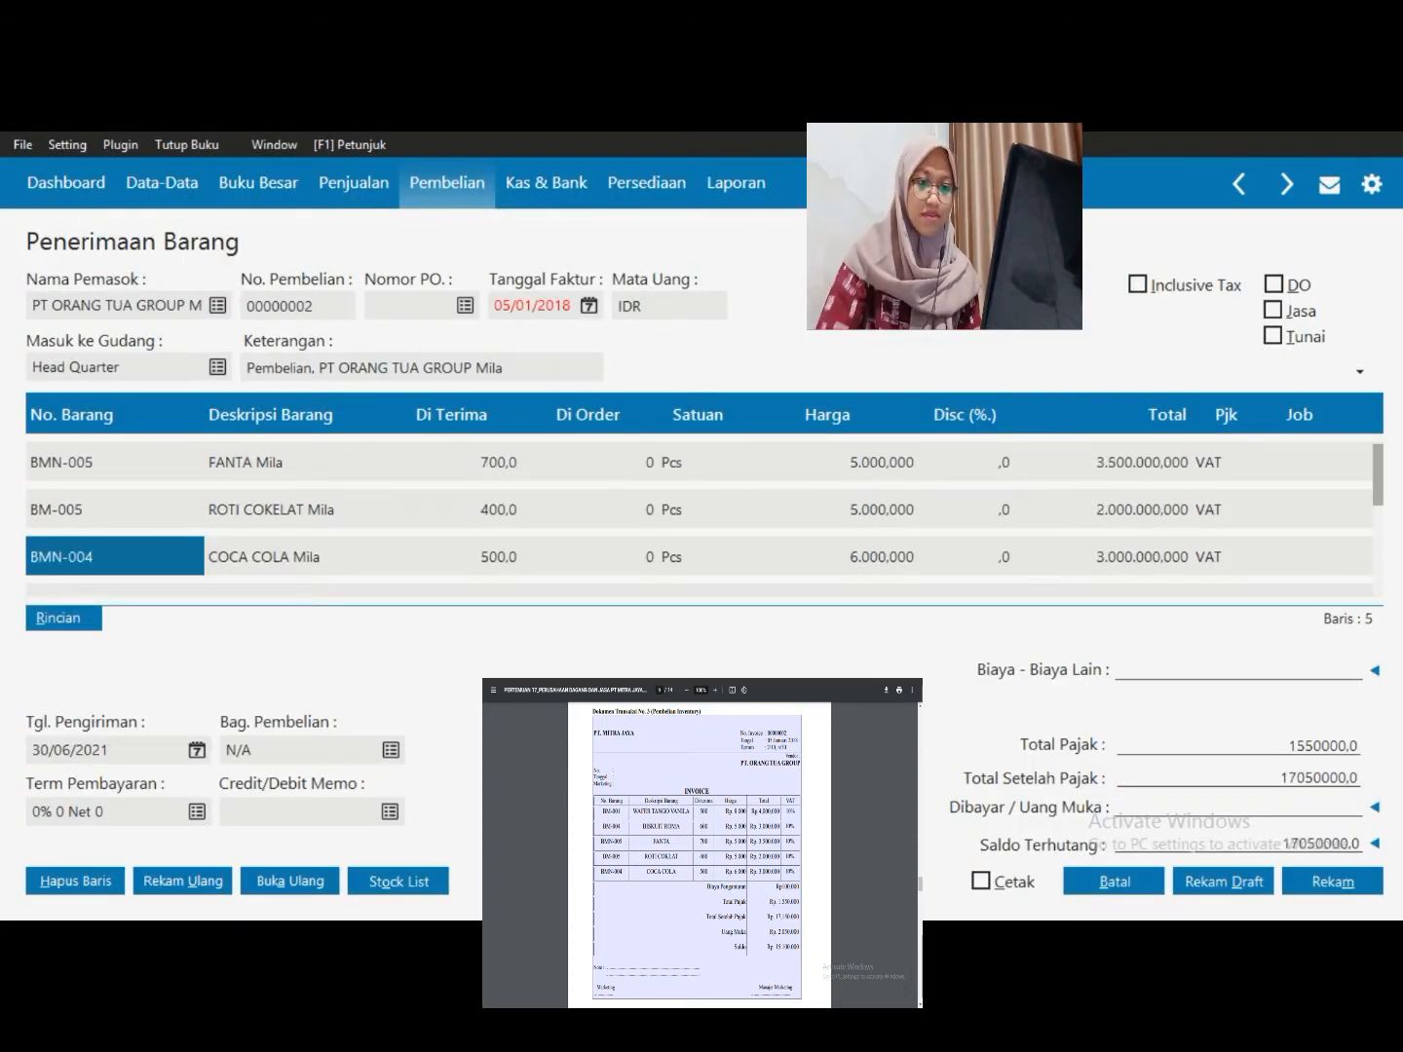
key("Up")
key("Up")
key("Up")
key("Up")
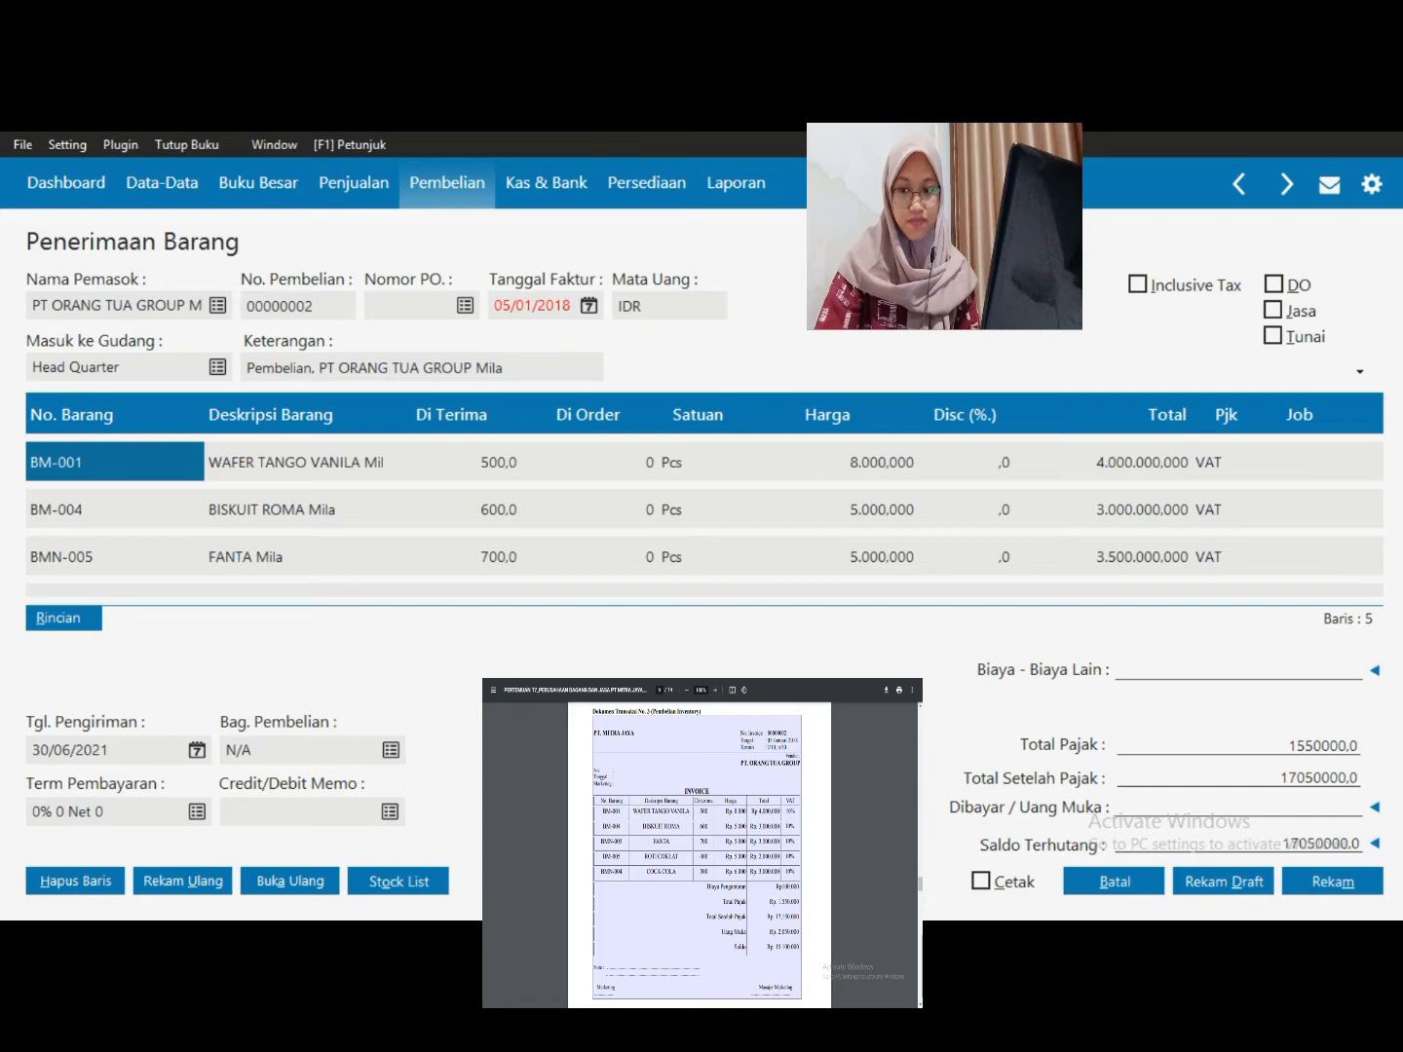
left_click(133, 749)
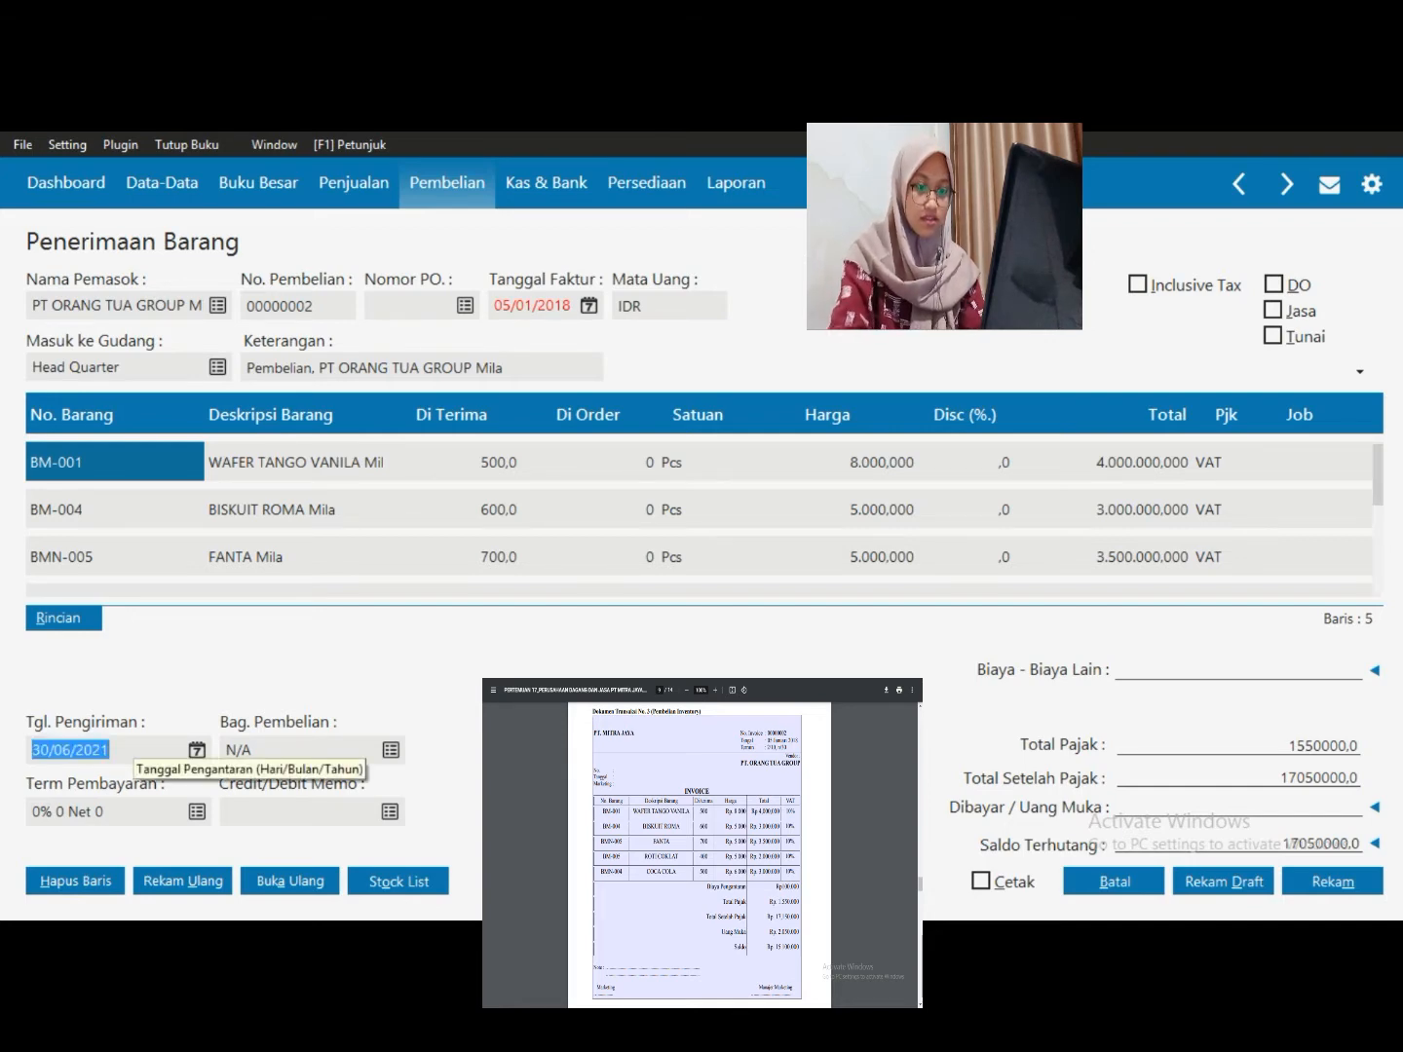
type("05/01/201")
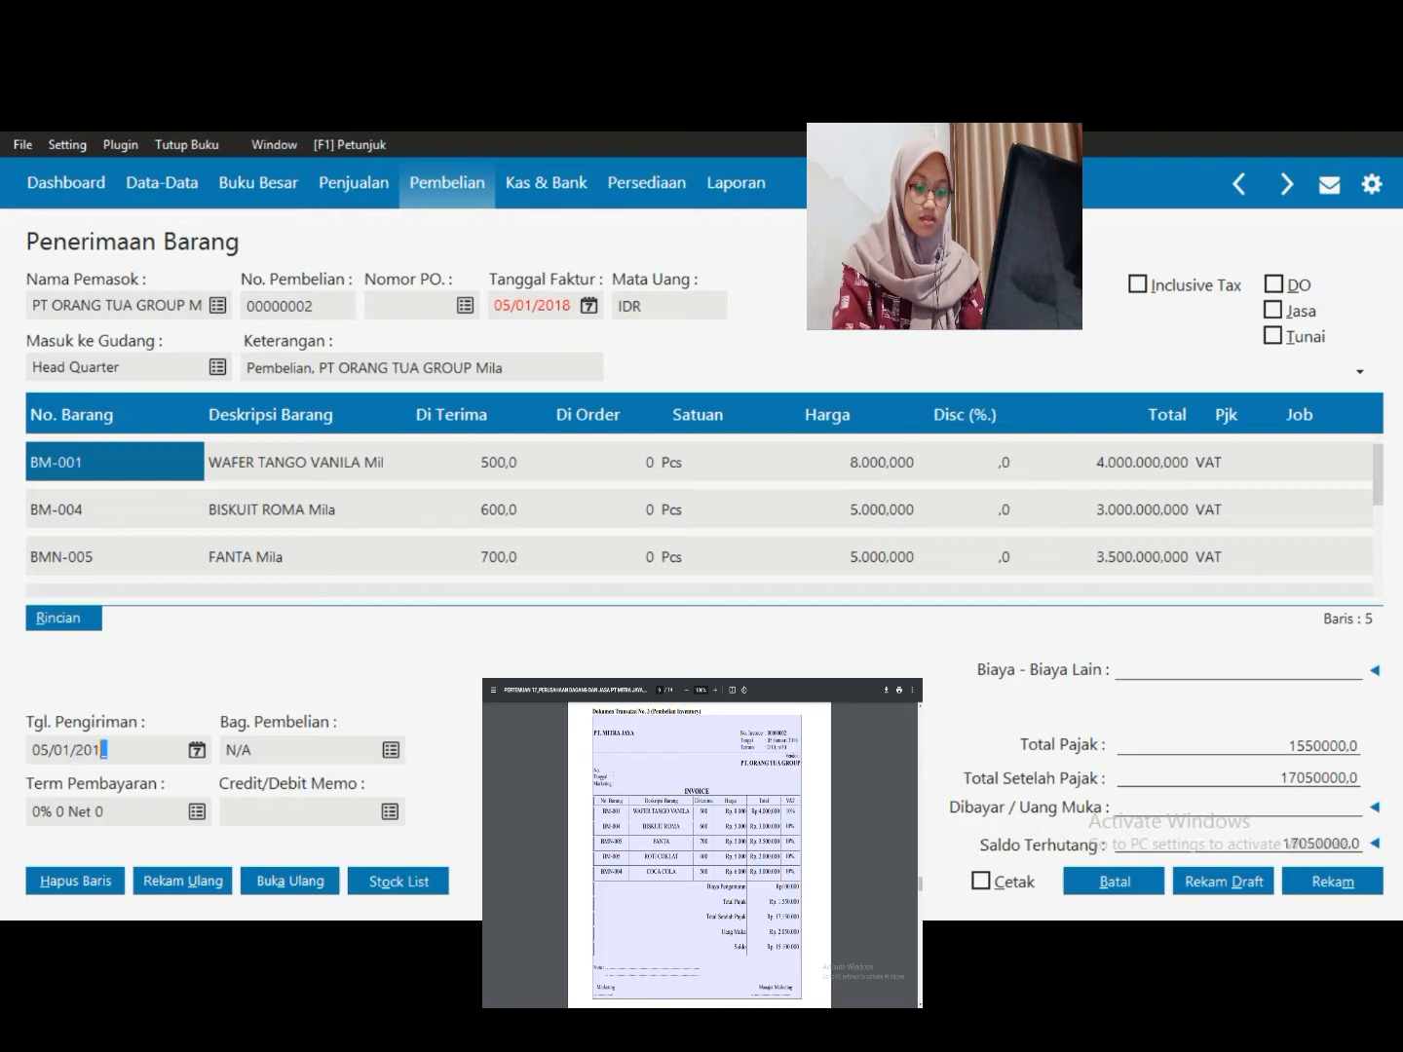
type("8")
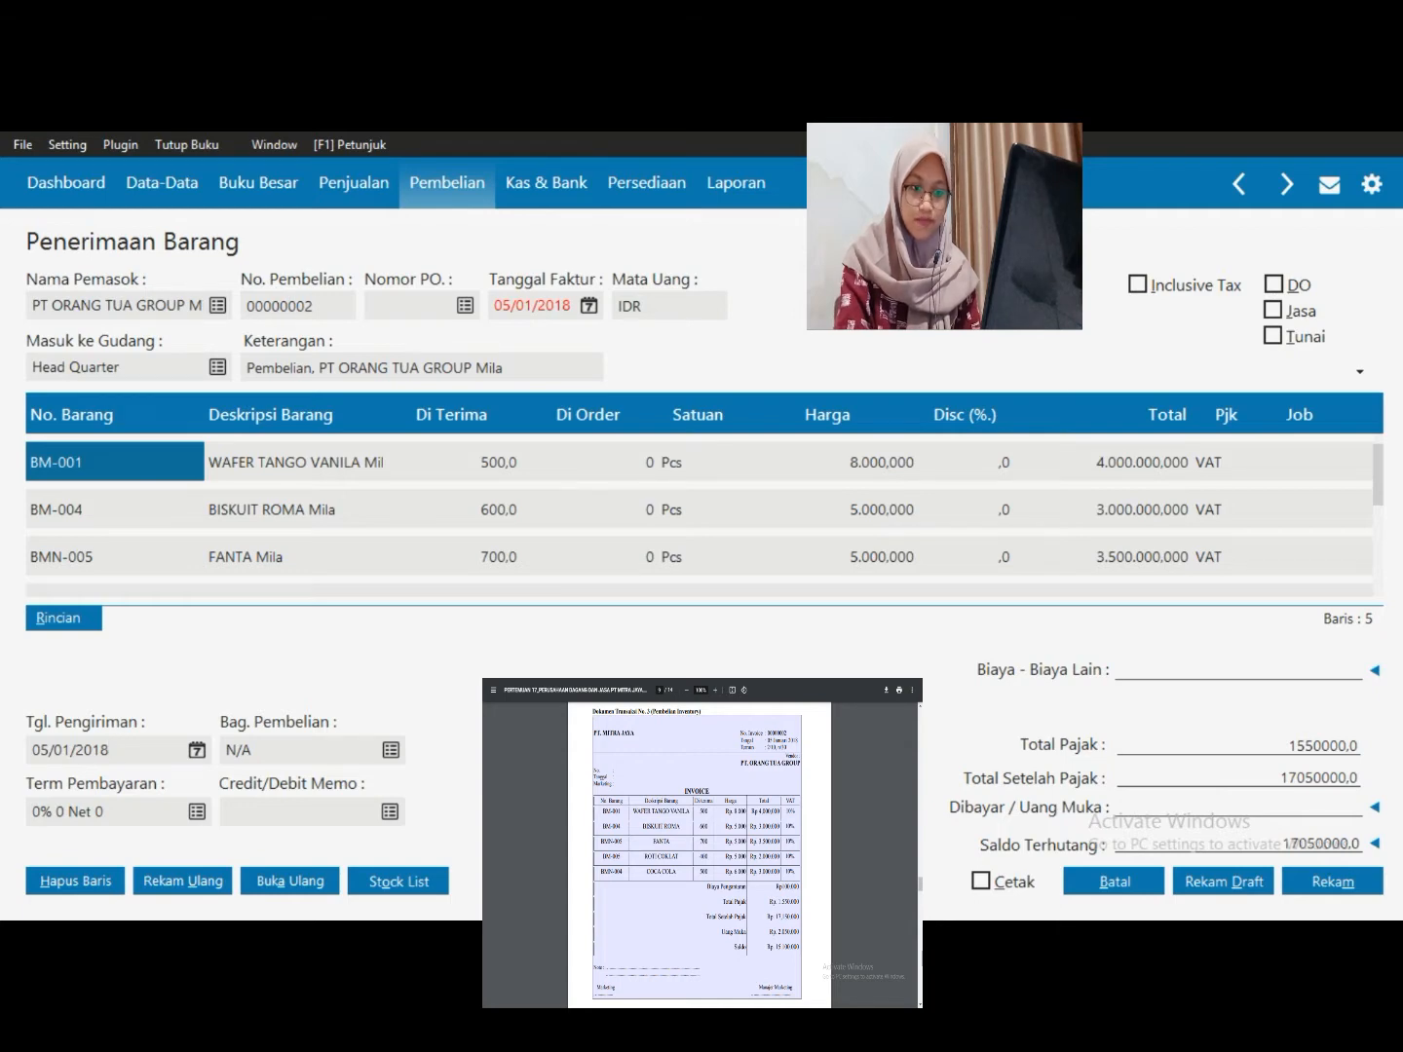
key("Tab")
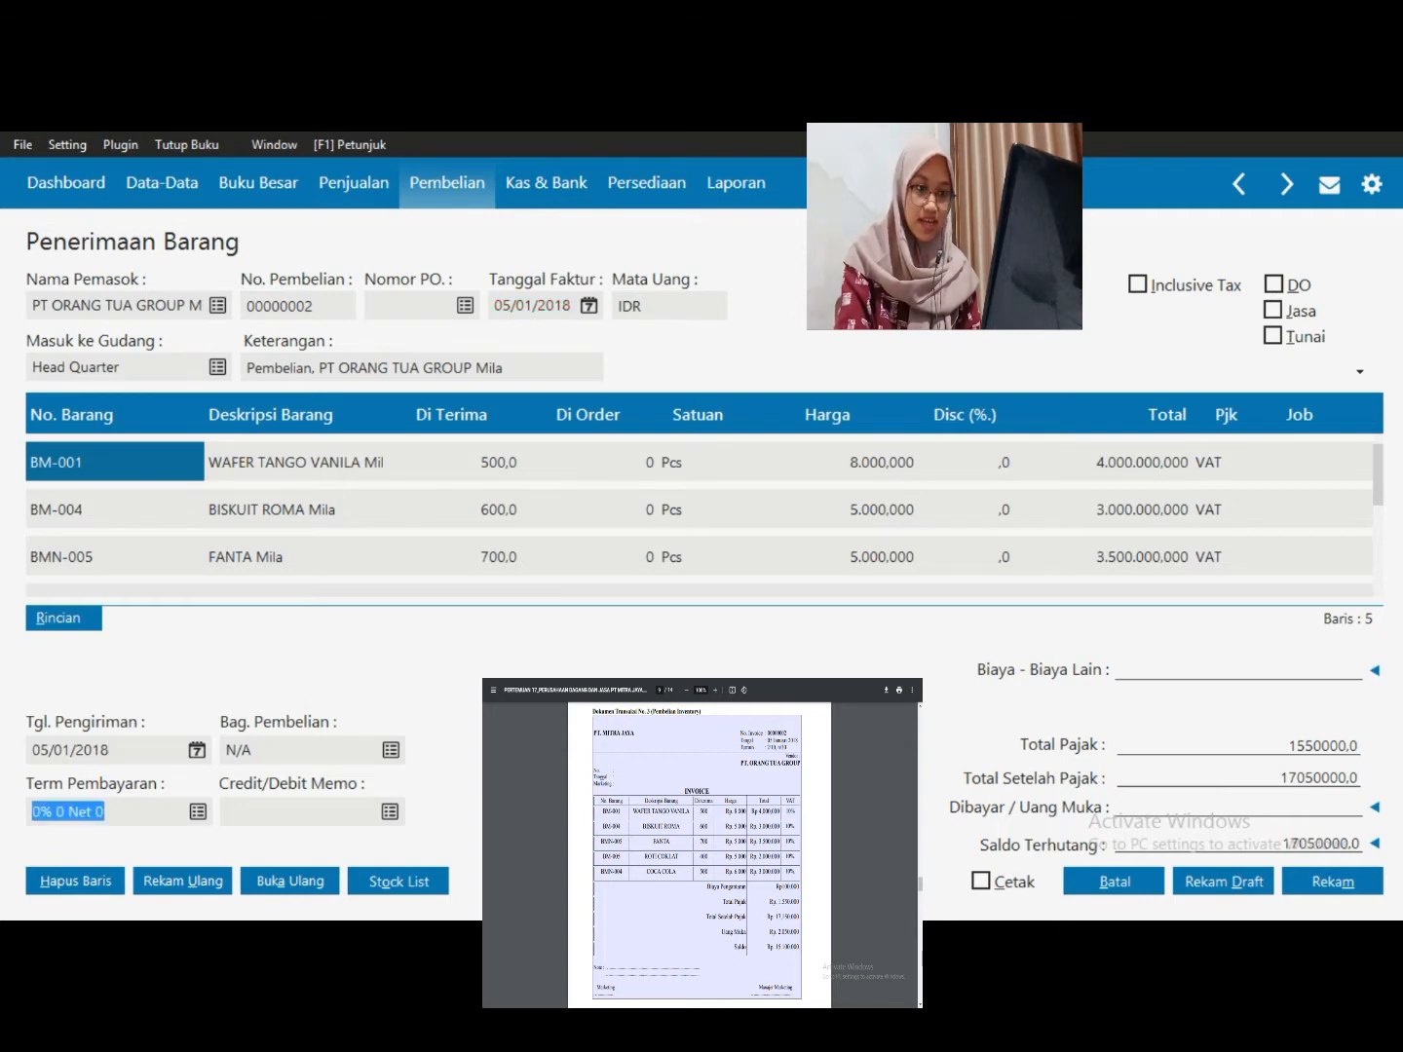
Set the payment terms to 10 discount days, 30 days until due and a 2% early discount
left_click(196, 812)
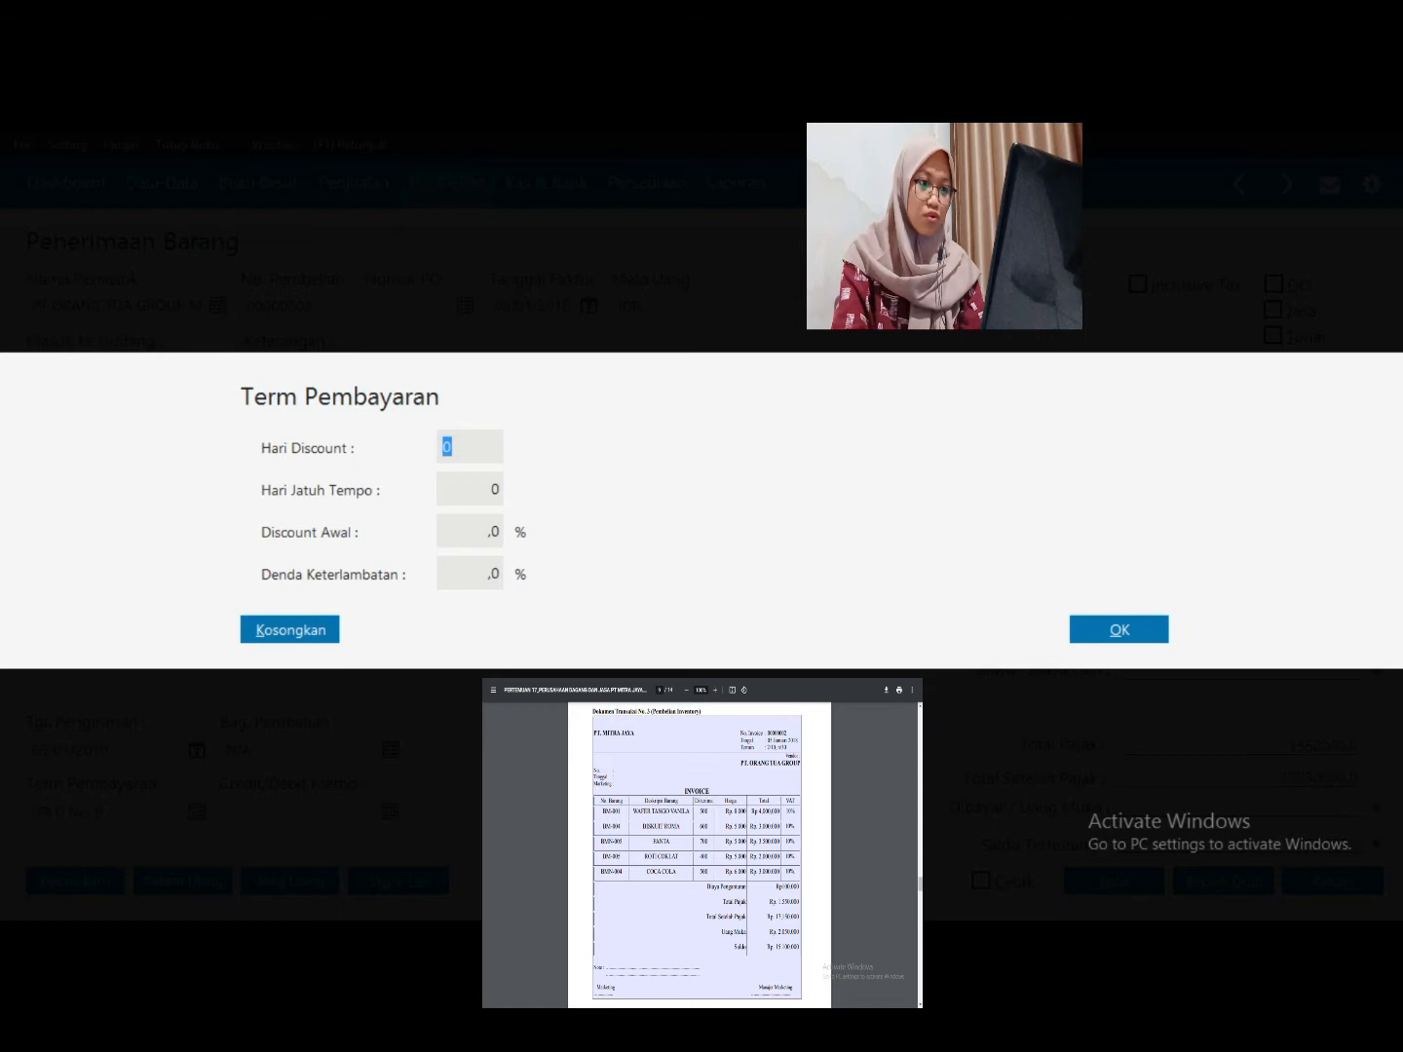
type("10")
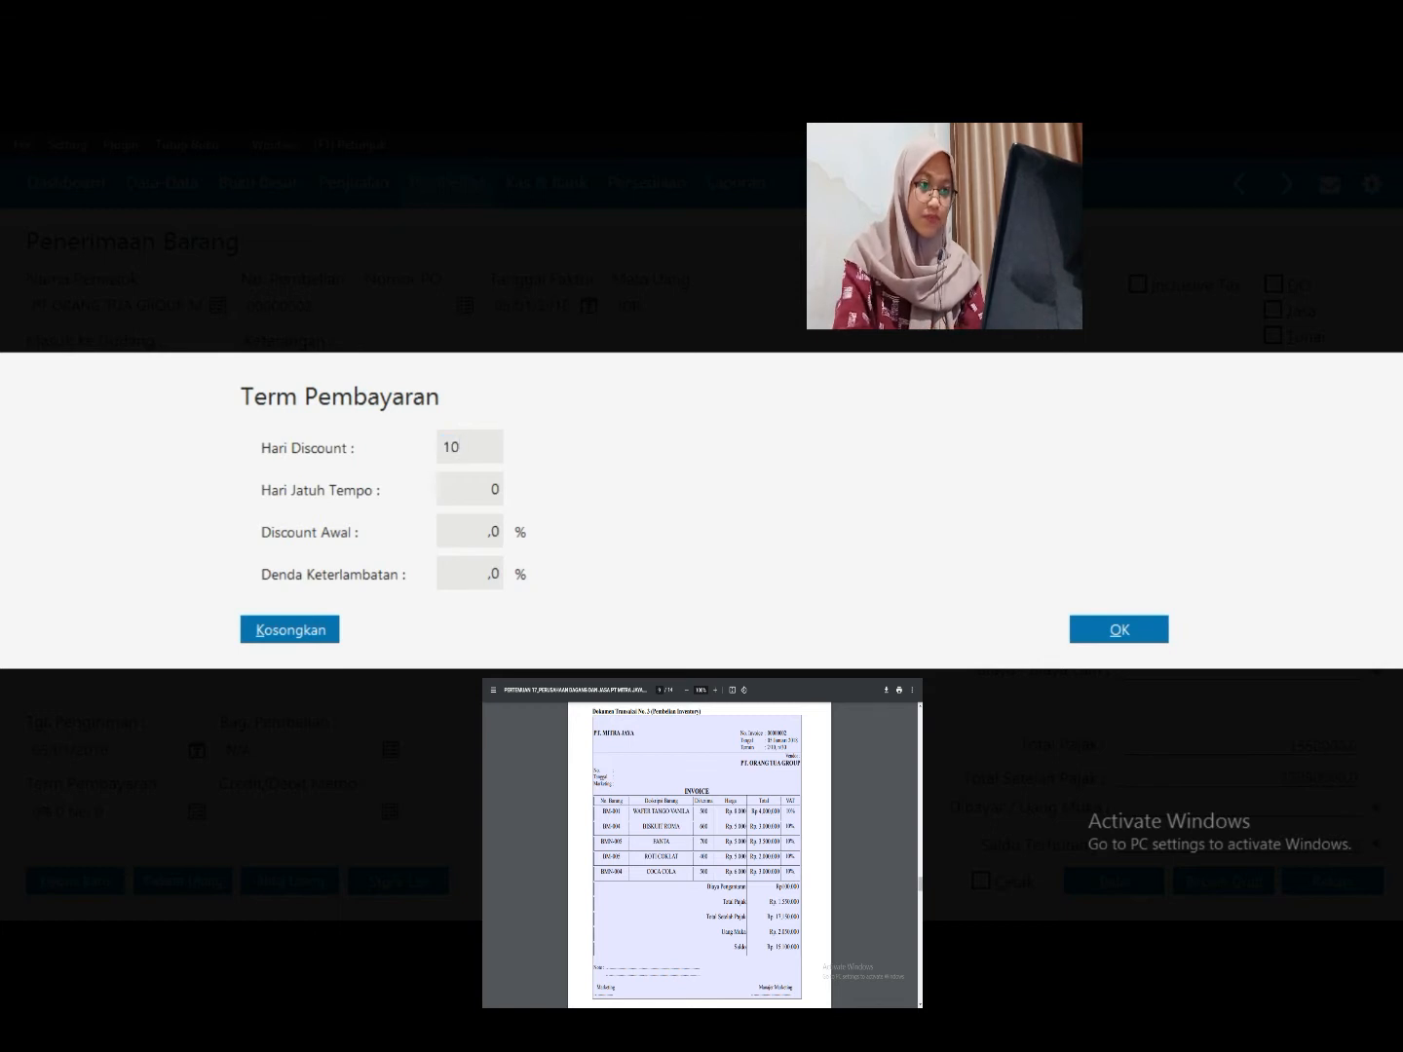
key("Tab")
type("30")
key("Tab")
type("2")
key("Tab")
key("Tab")
key("Return")
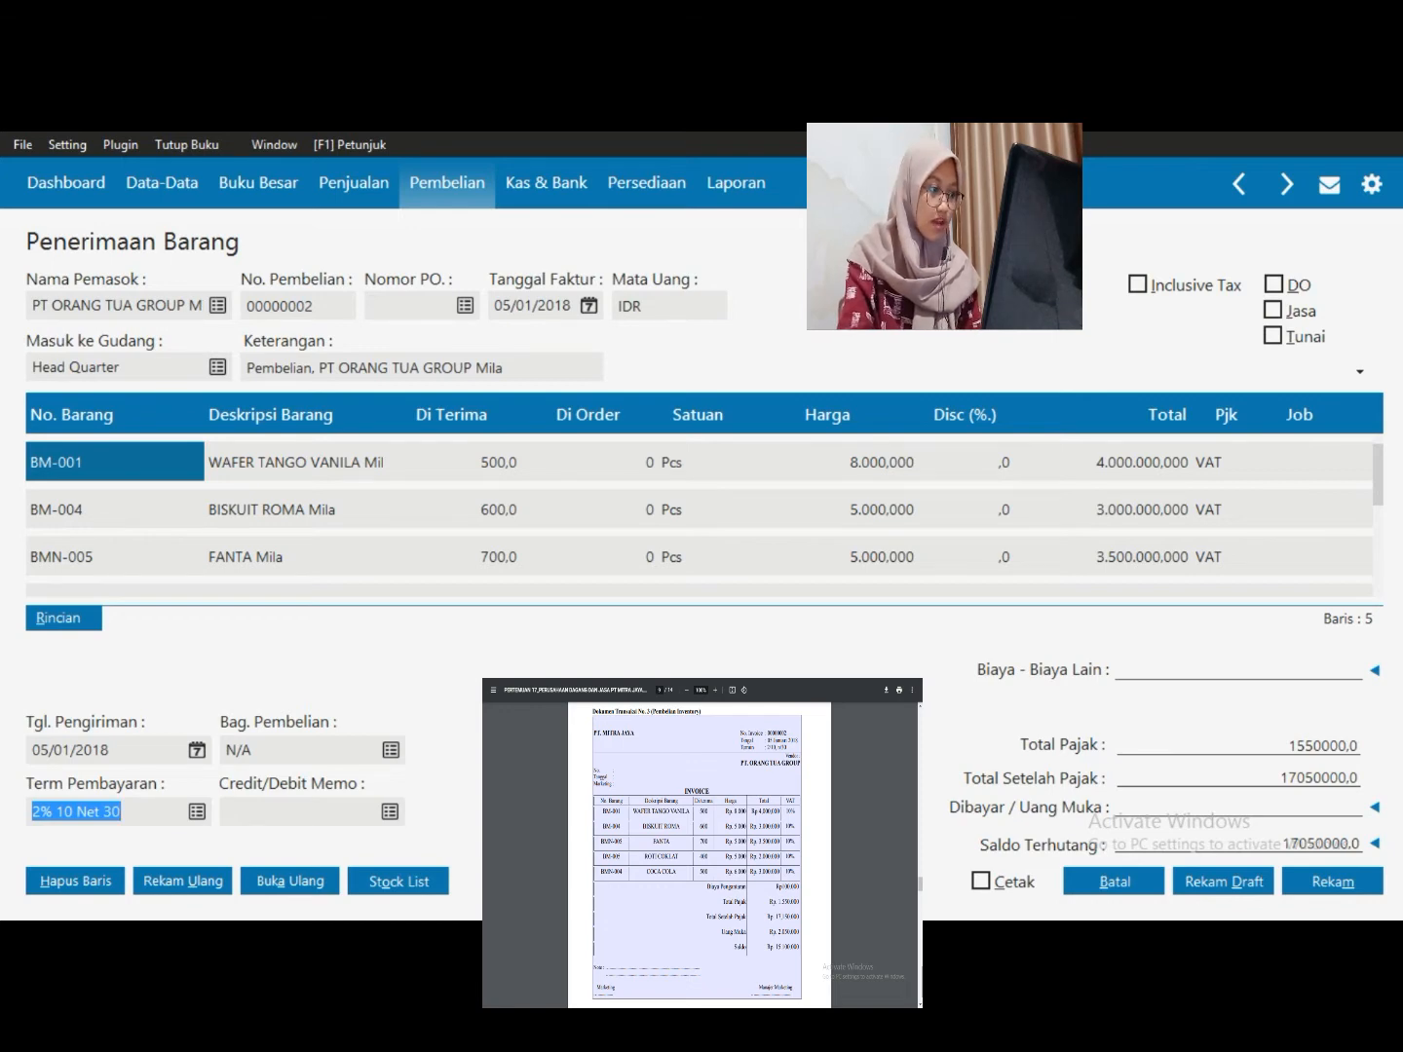
Enter 100000 as the other costs (Biaya - Biaya Lain) of the purchase
key("Tab")
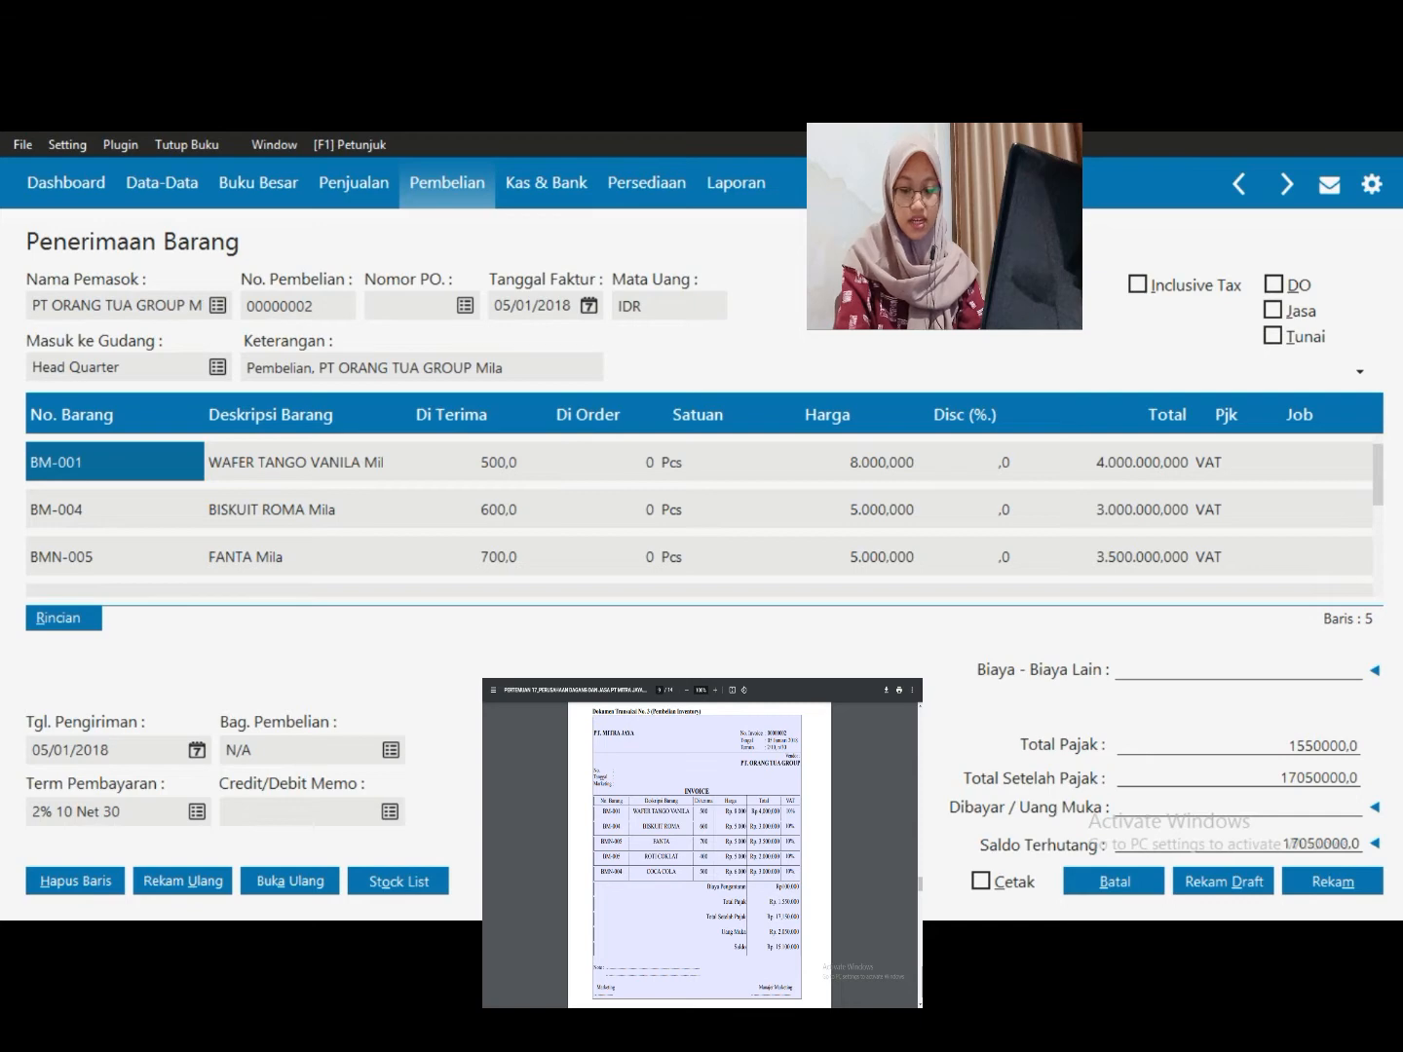
type("100000")
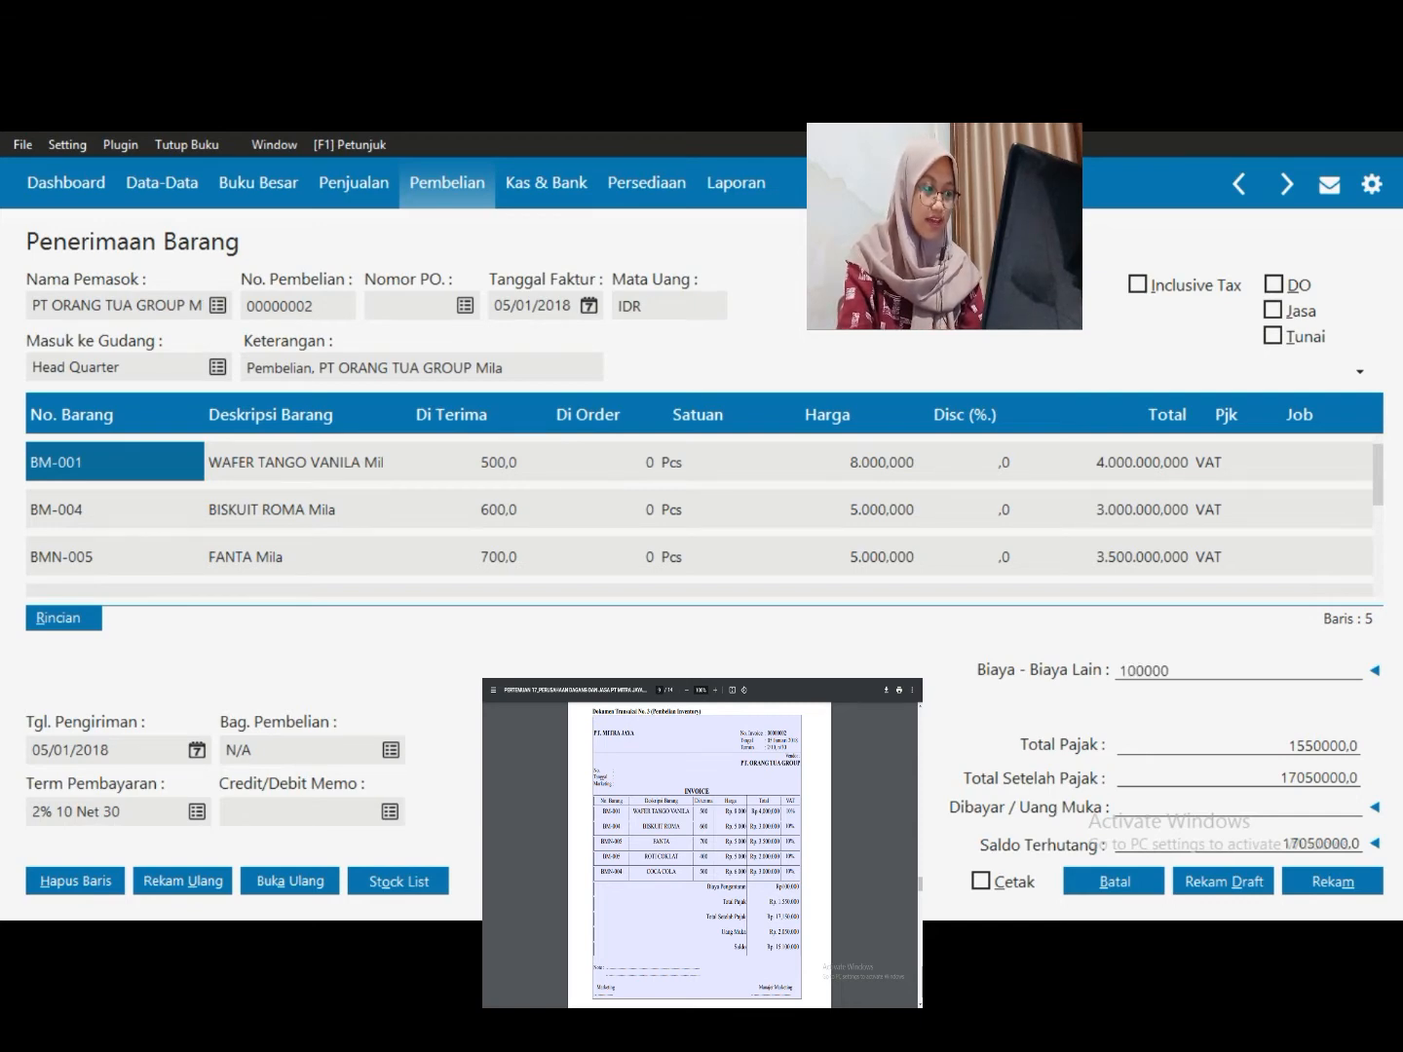
key("Return")
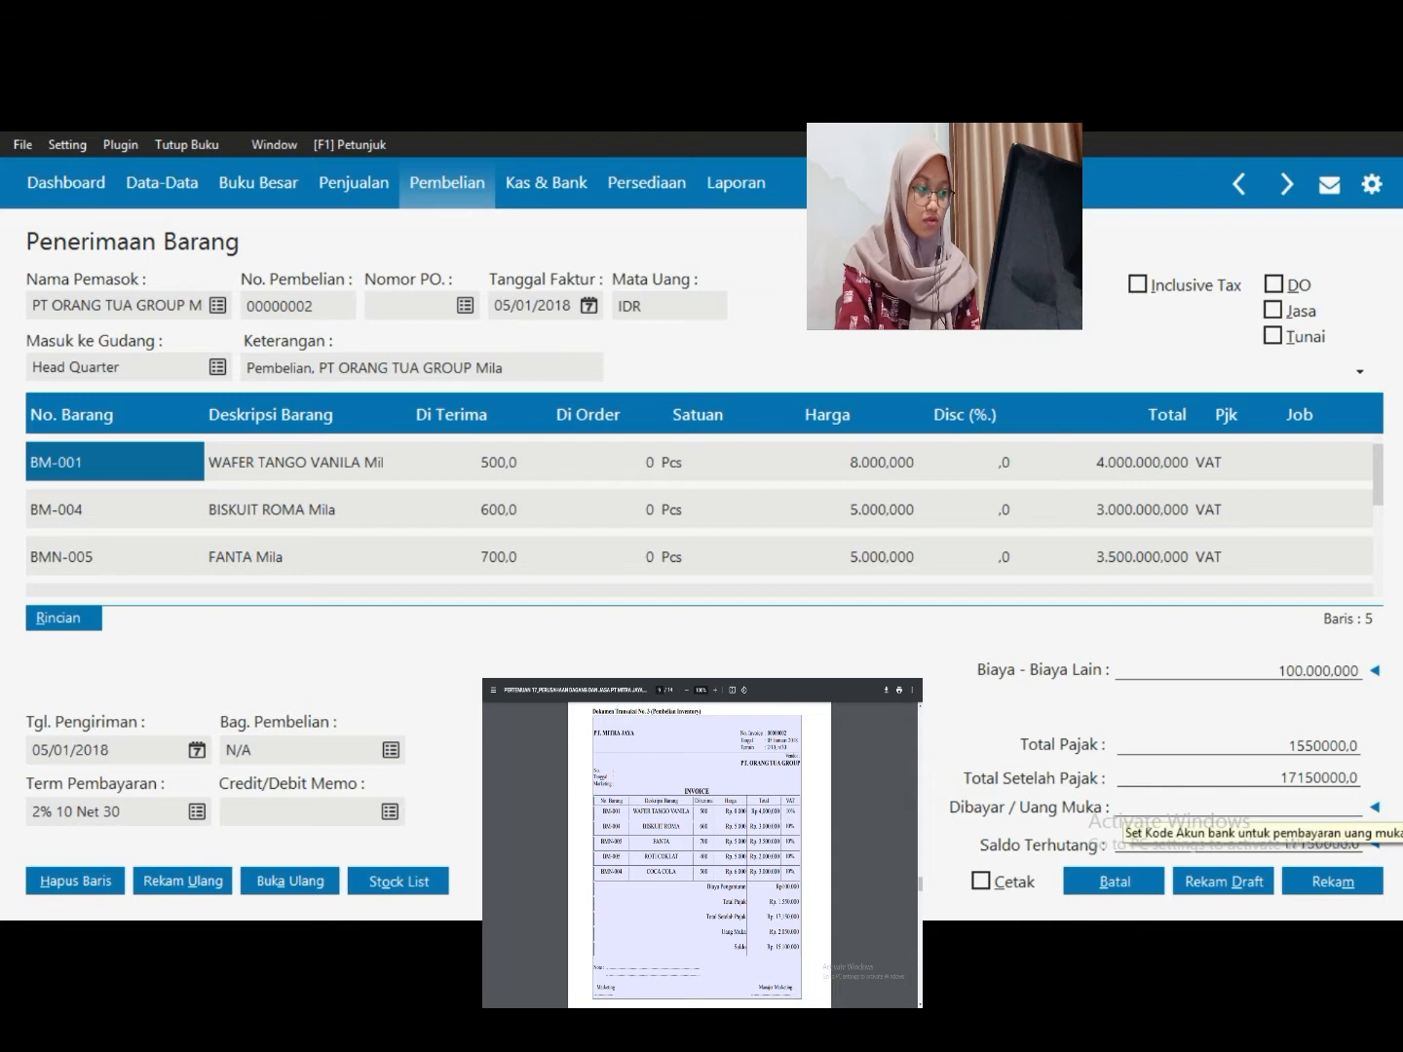
Set a manual-account down payment of 2.050.000 for the purchase
left_click(1374, 807)
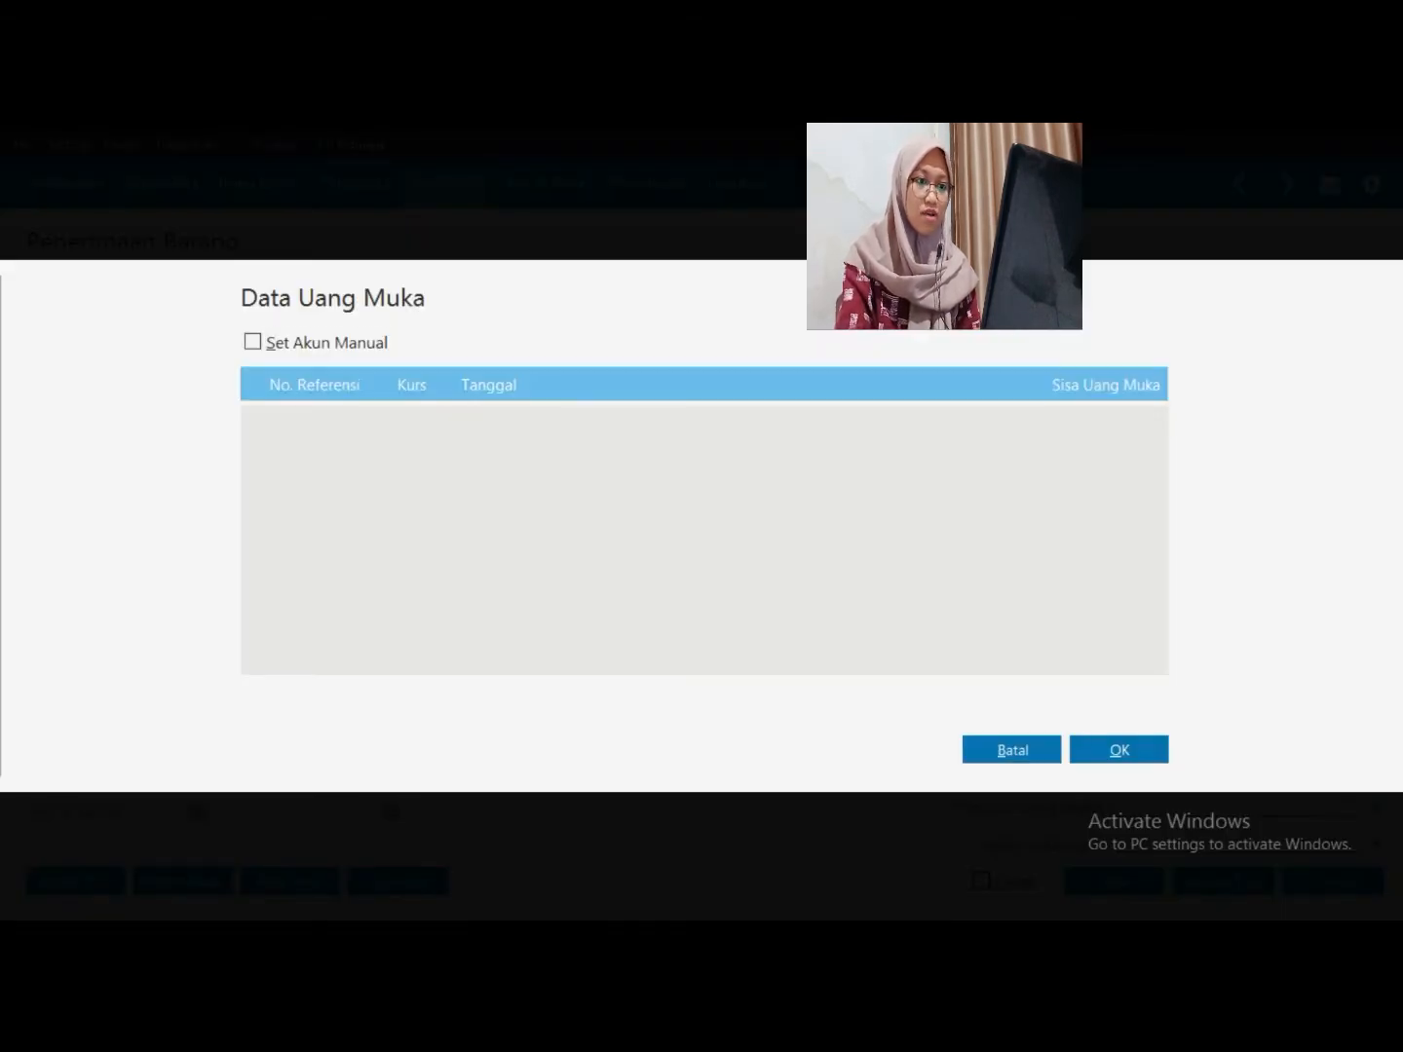
left_click(253, 342)
left_click(428, 385)
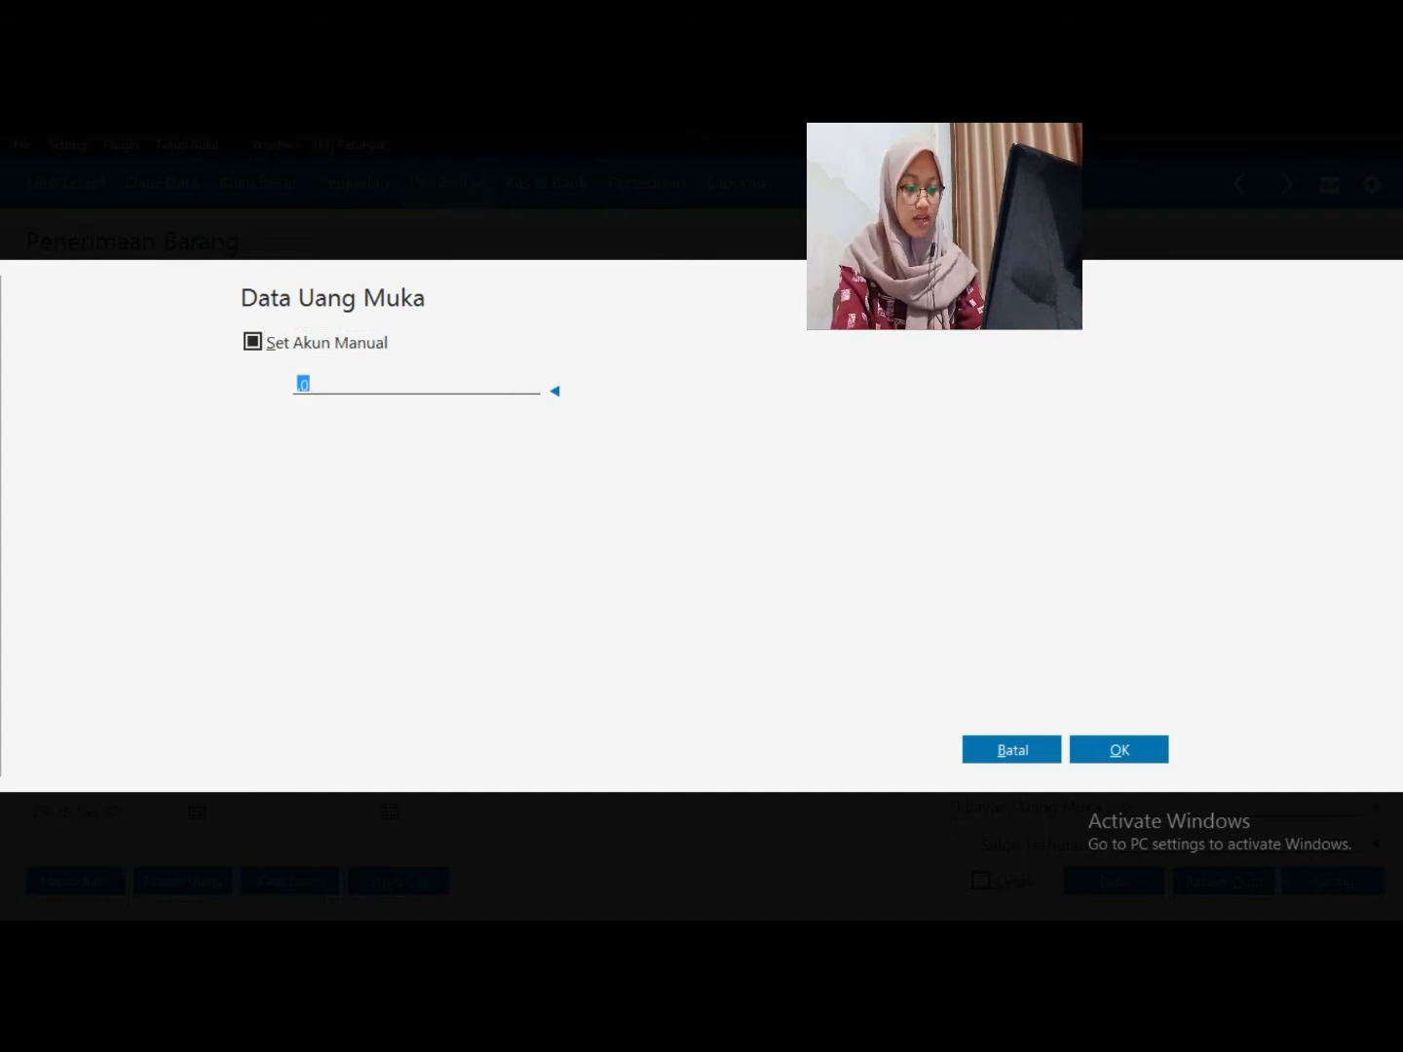
type("2.0")
type("5")
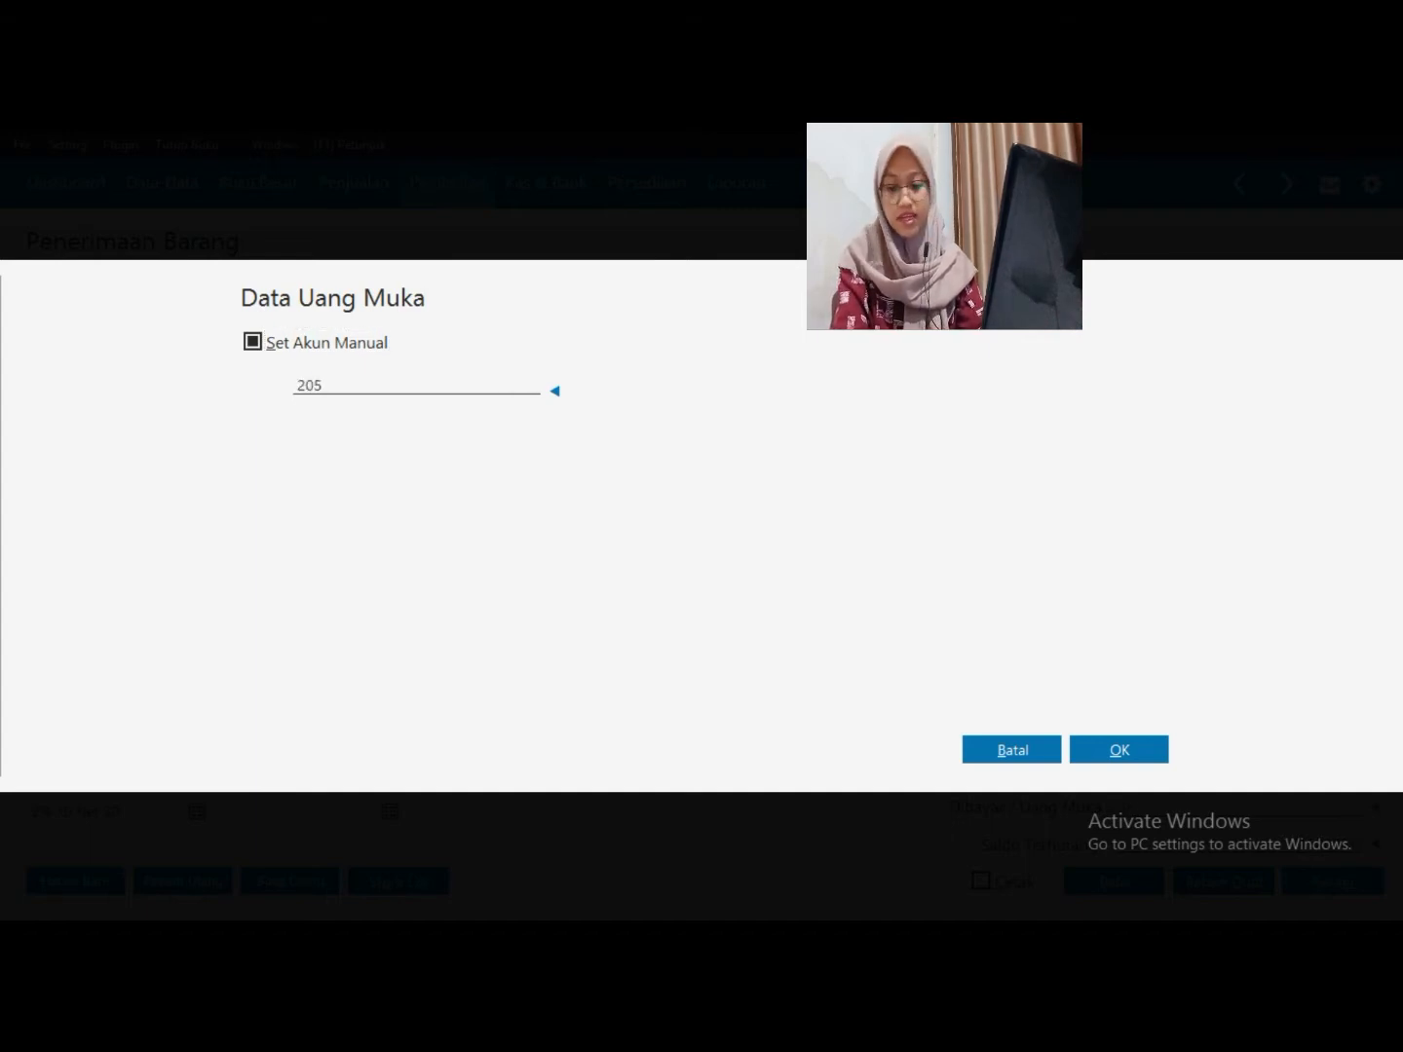
type("0.000.000")
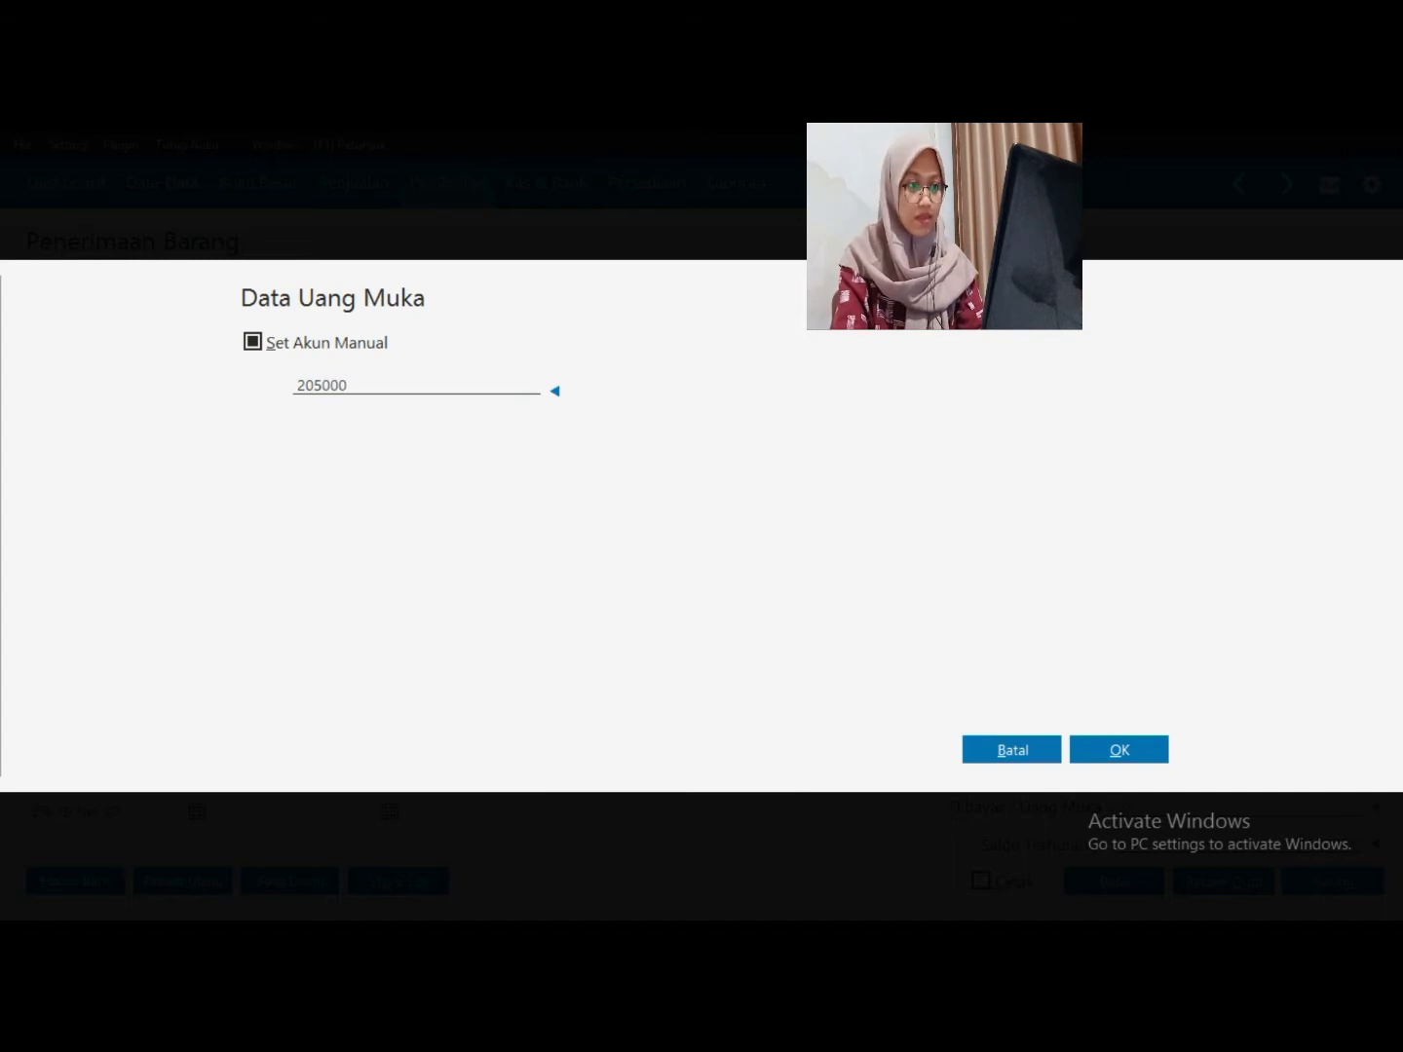
key("Tab")
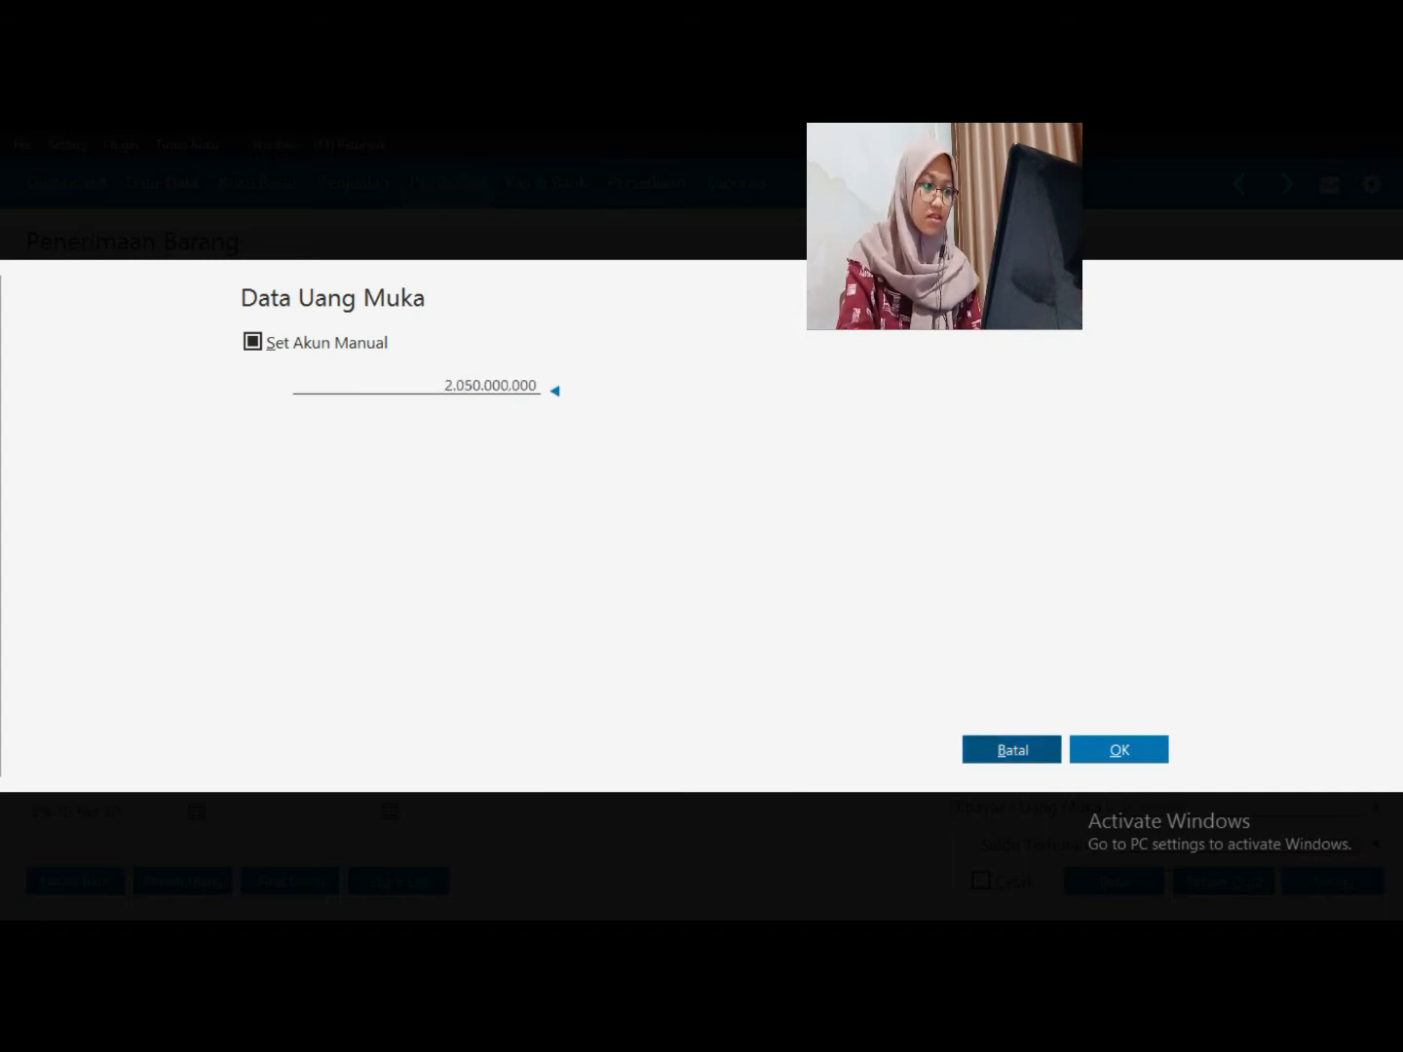
key("Tab")
key("Return")
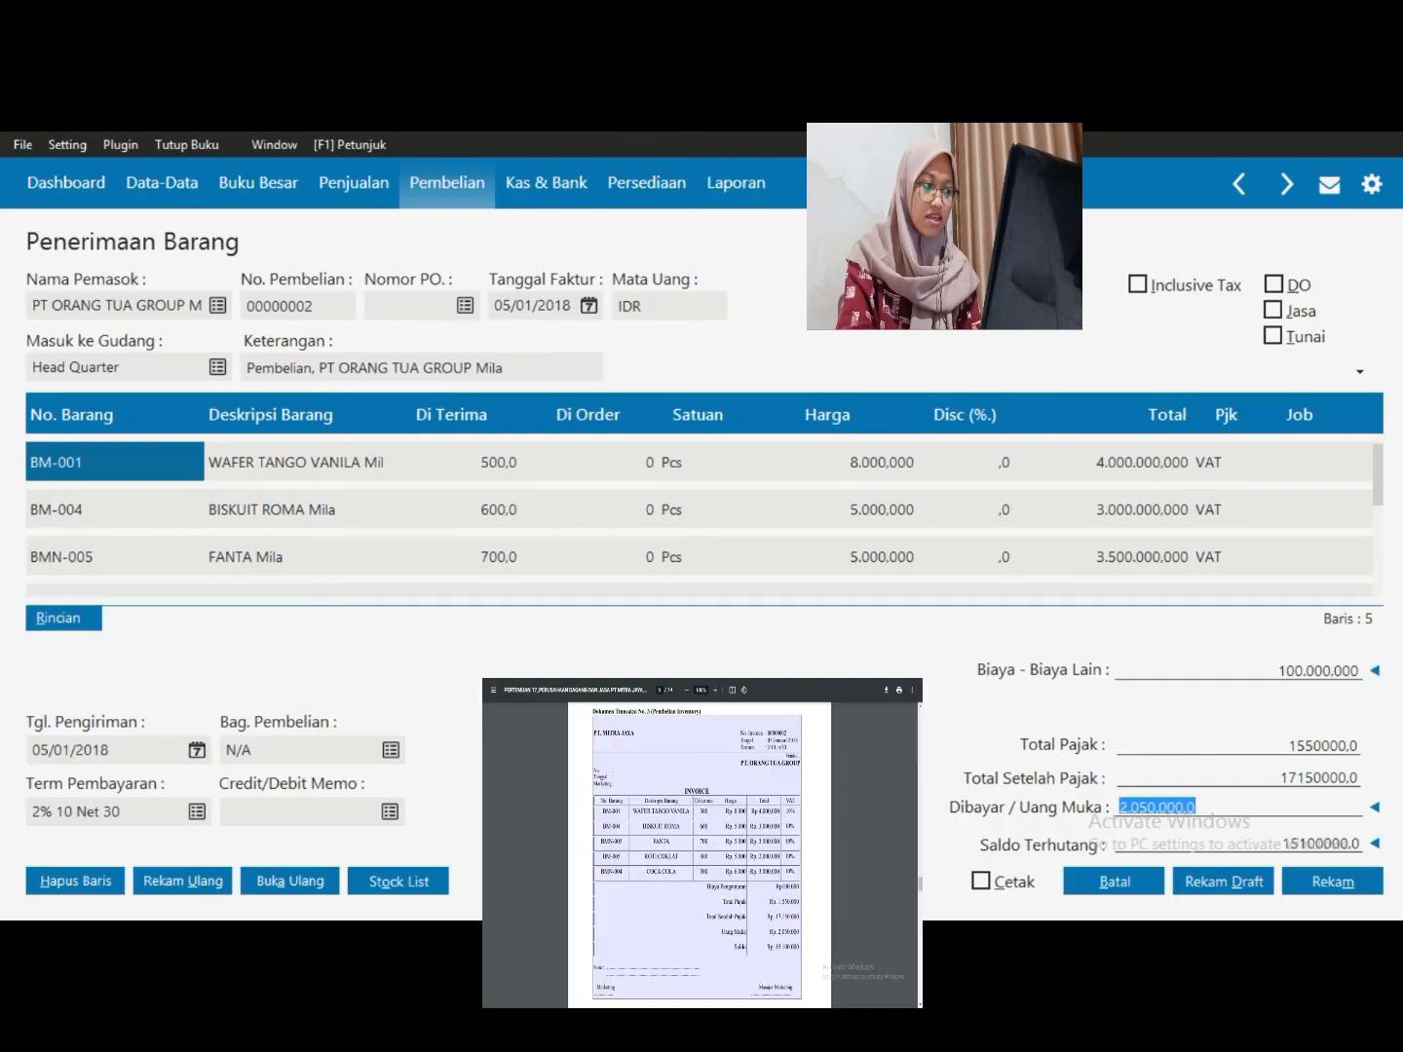
Record the purchase from PT Orang Tua Group and leave the new blank goods receipt form
key("Tab")
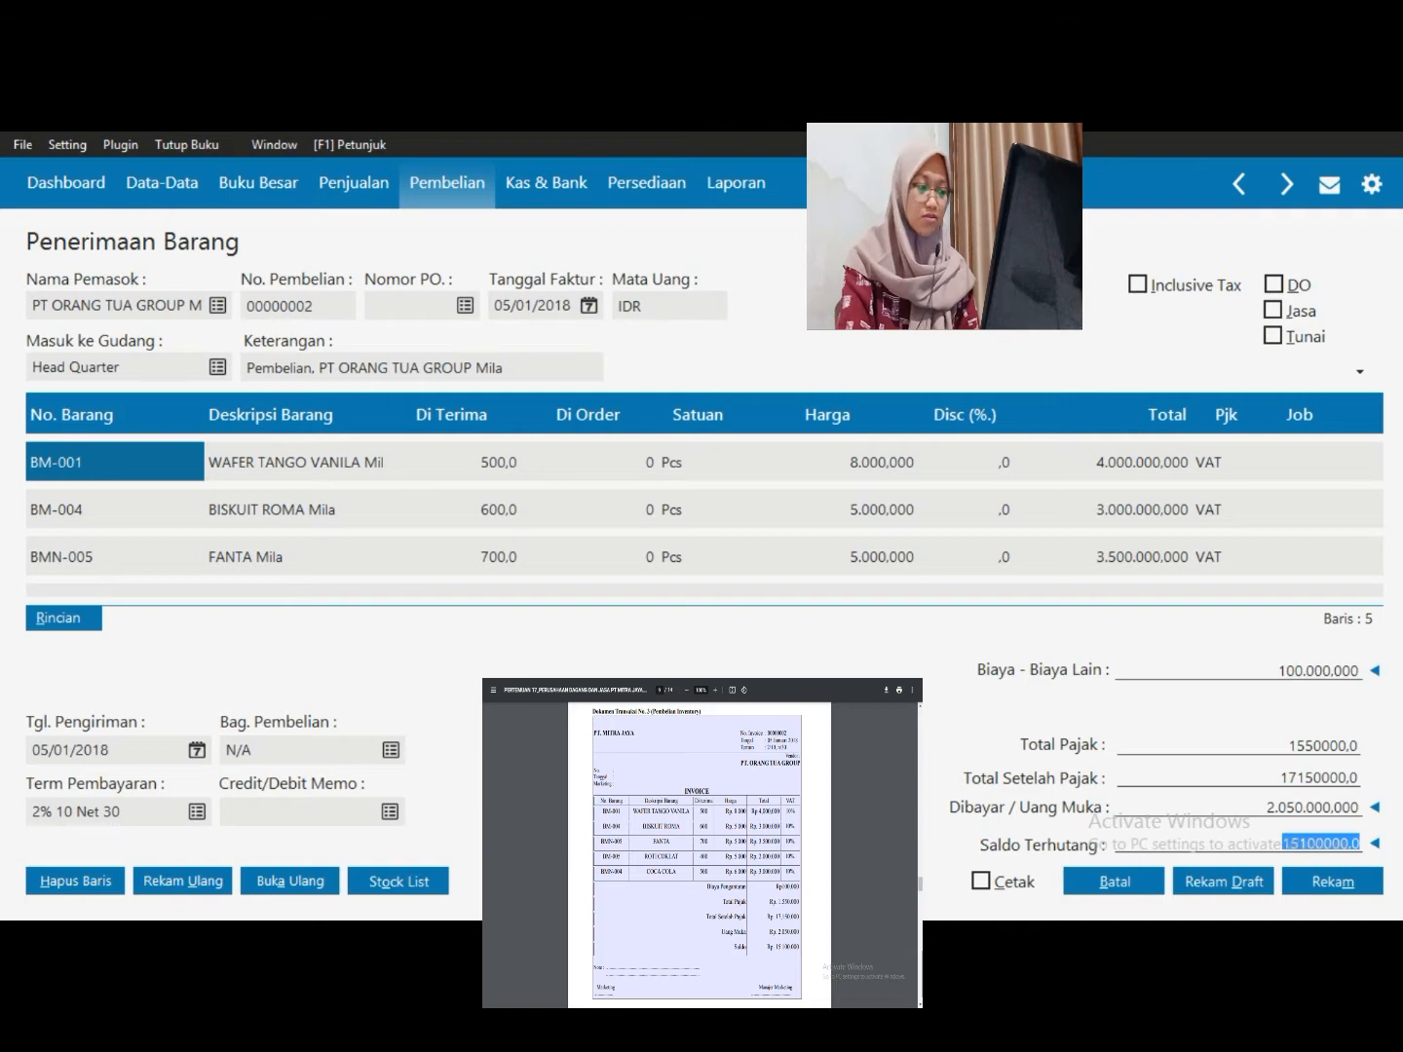
left_click(1333, 881)
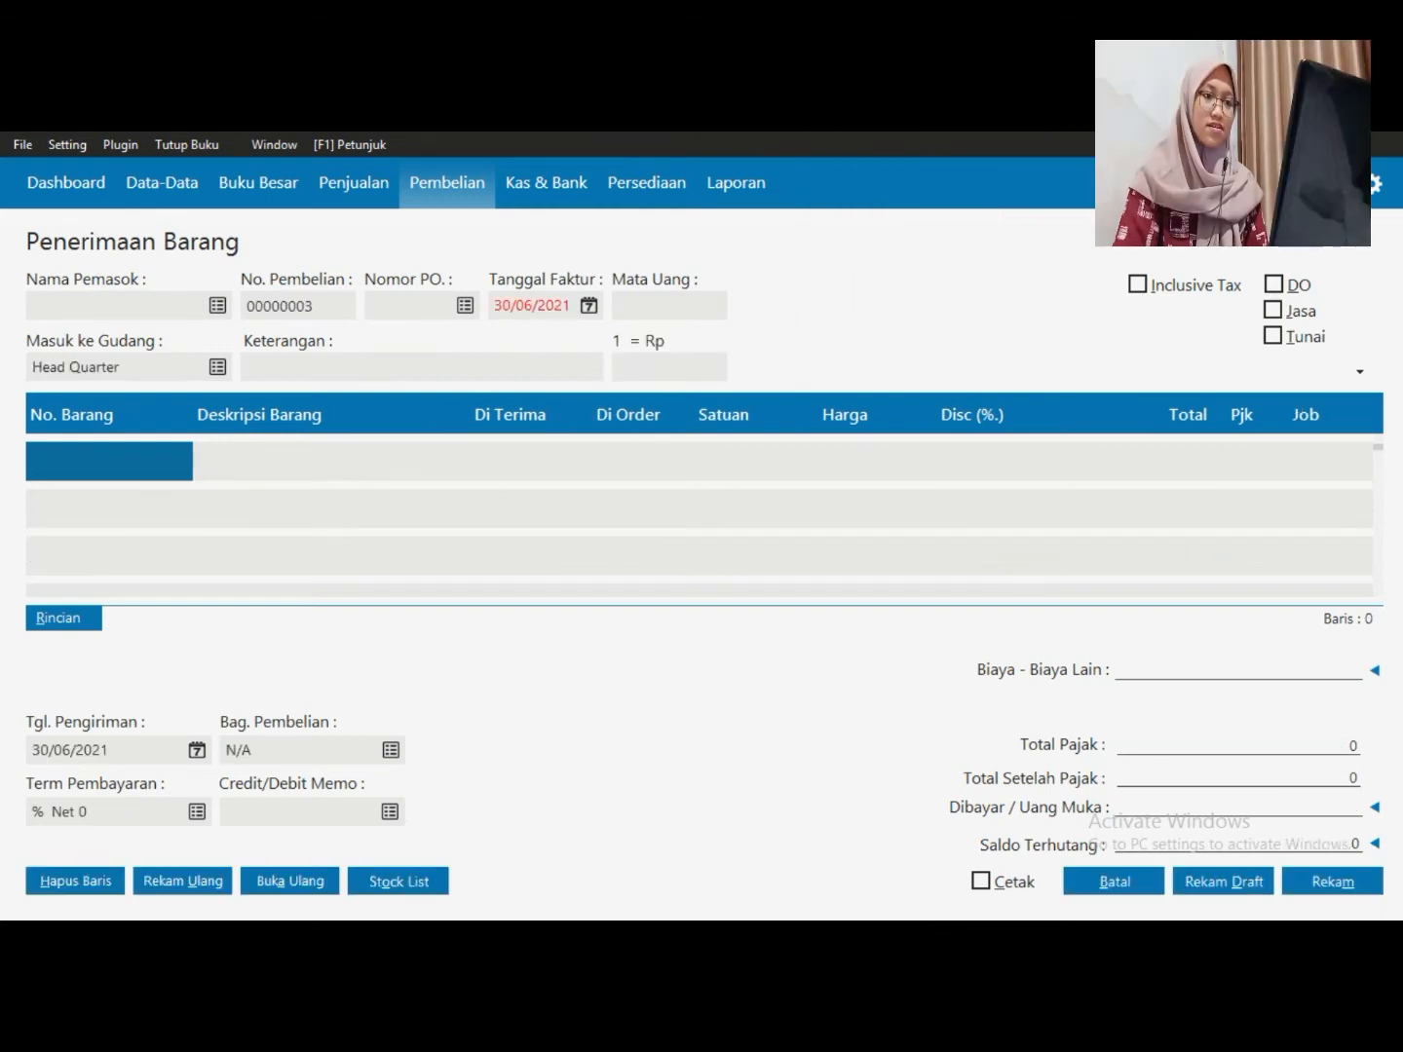
left_click(1114, 881)
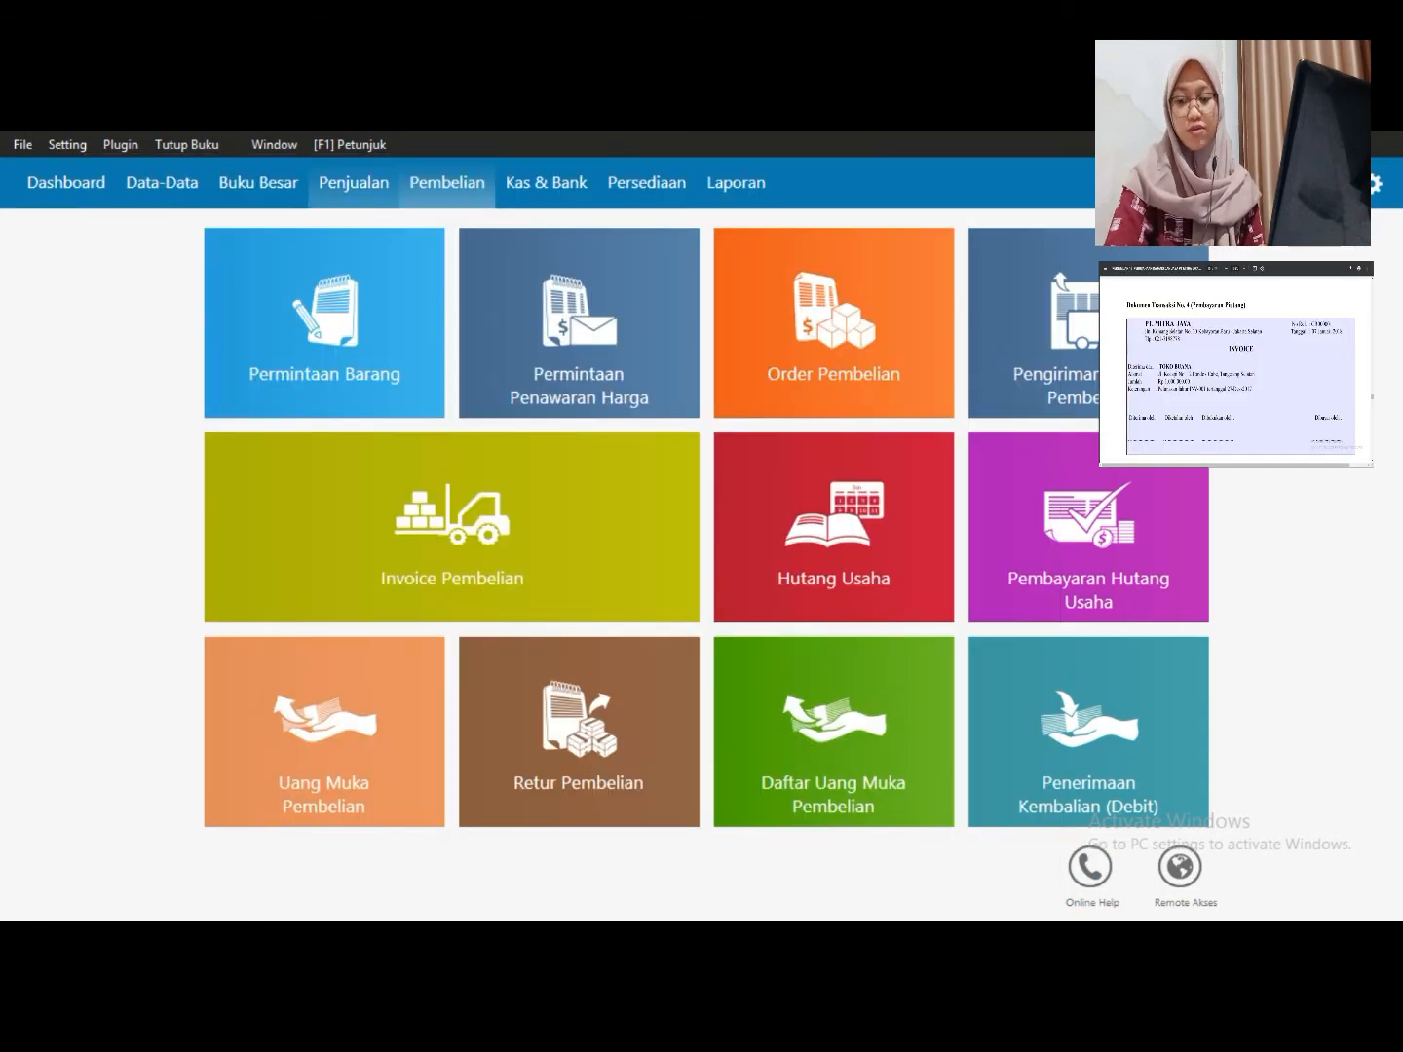
Start a new receivable payment from customer C-001 TOKO BUANA dated 07/01/2018
left_click(352, 182)
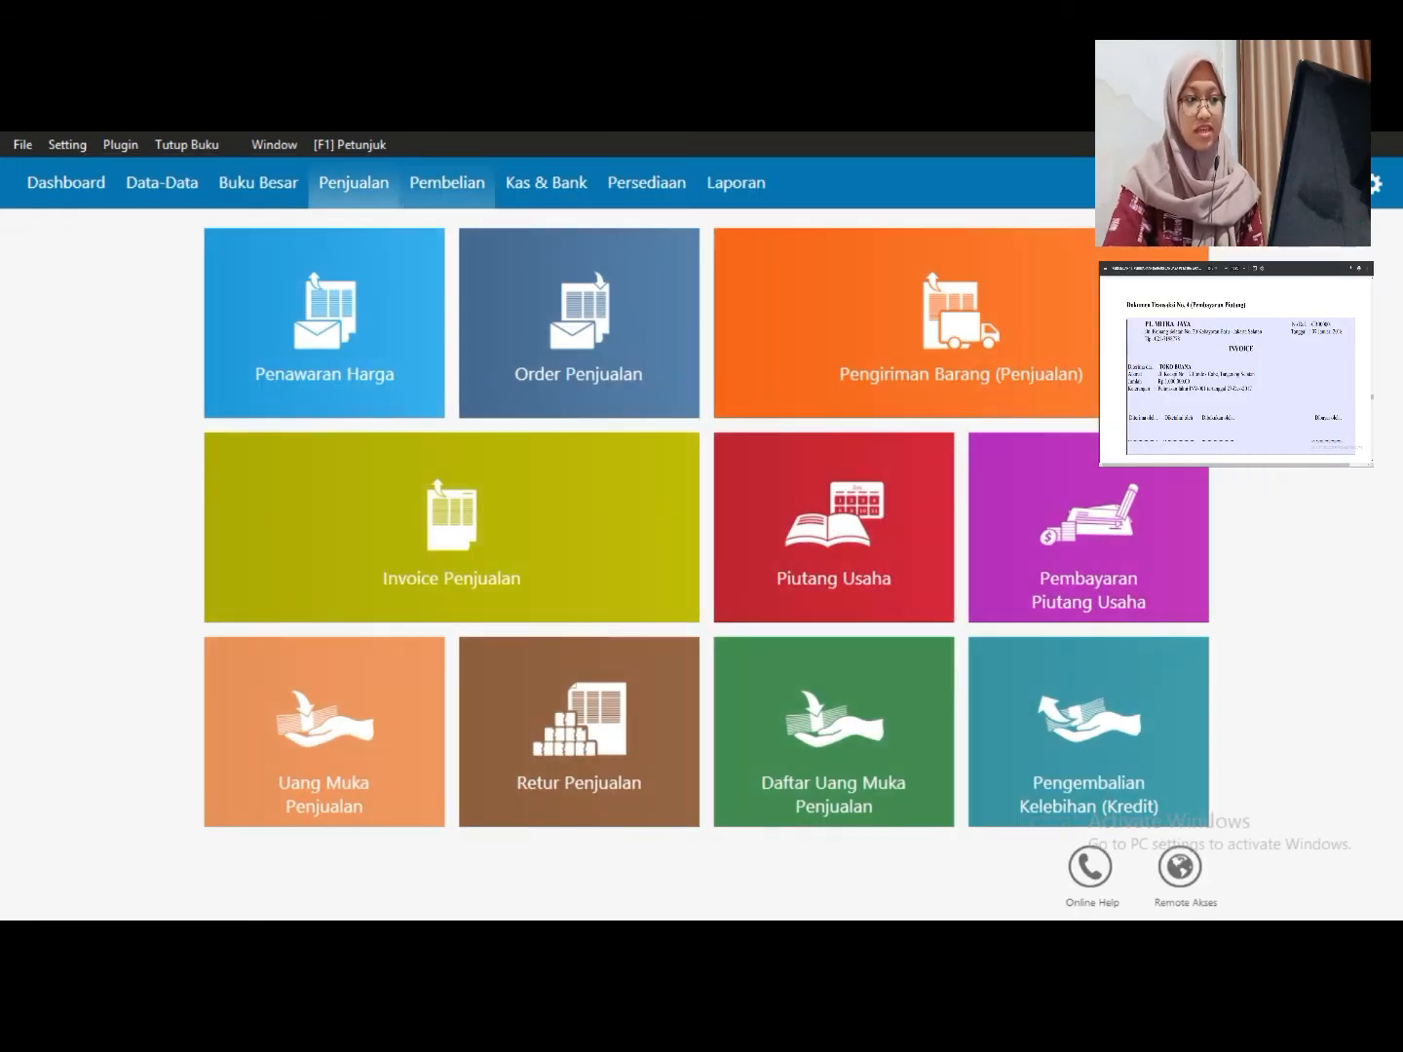
mouse_move(1079, 550)
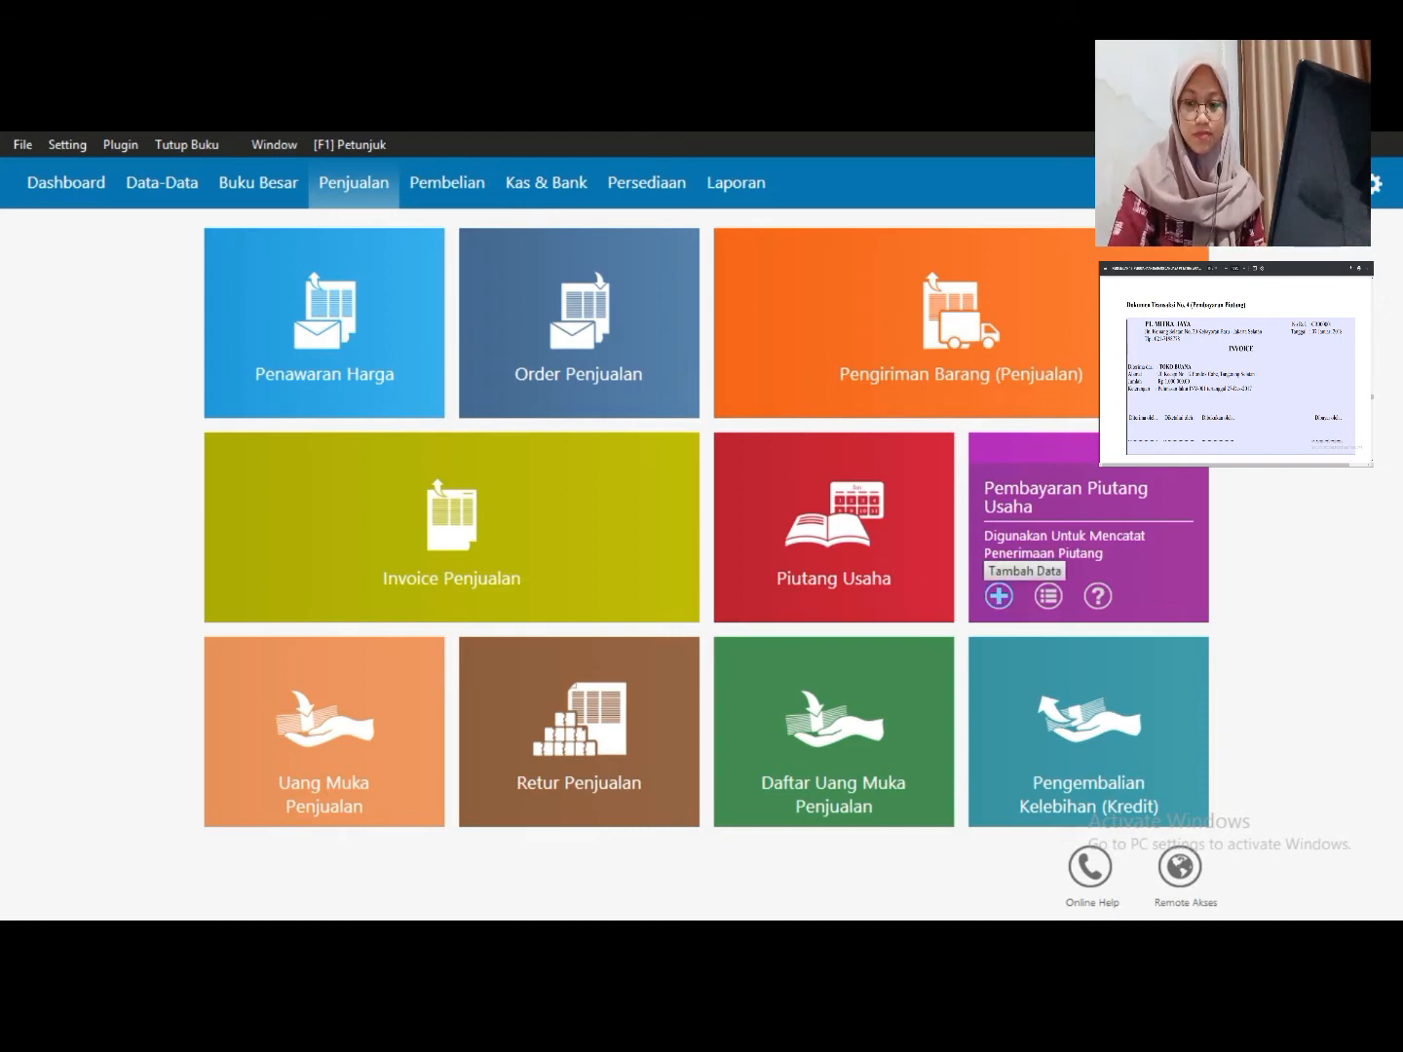
left_click(999, 596)
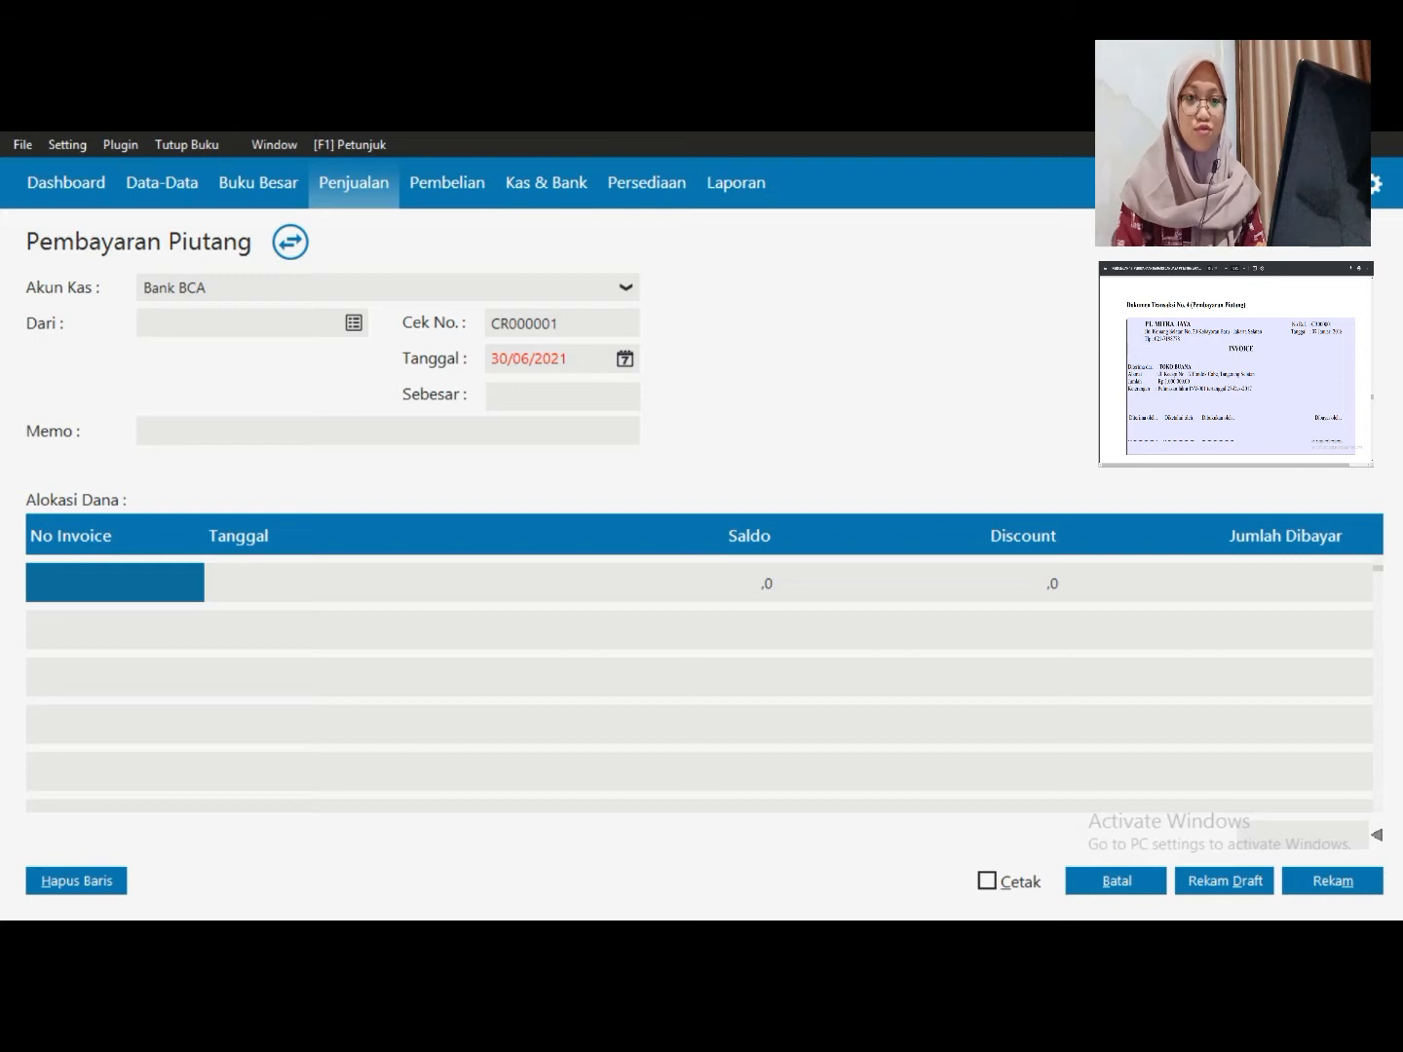
left_click(353, 322)
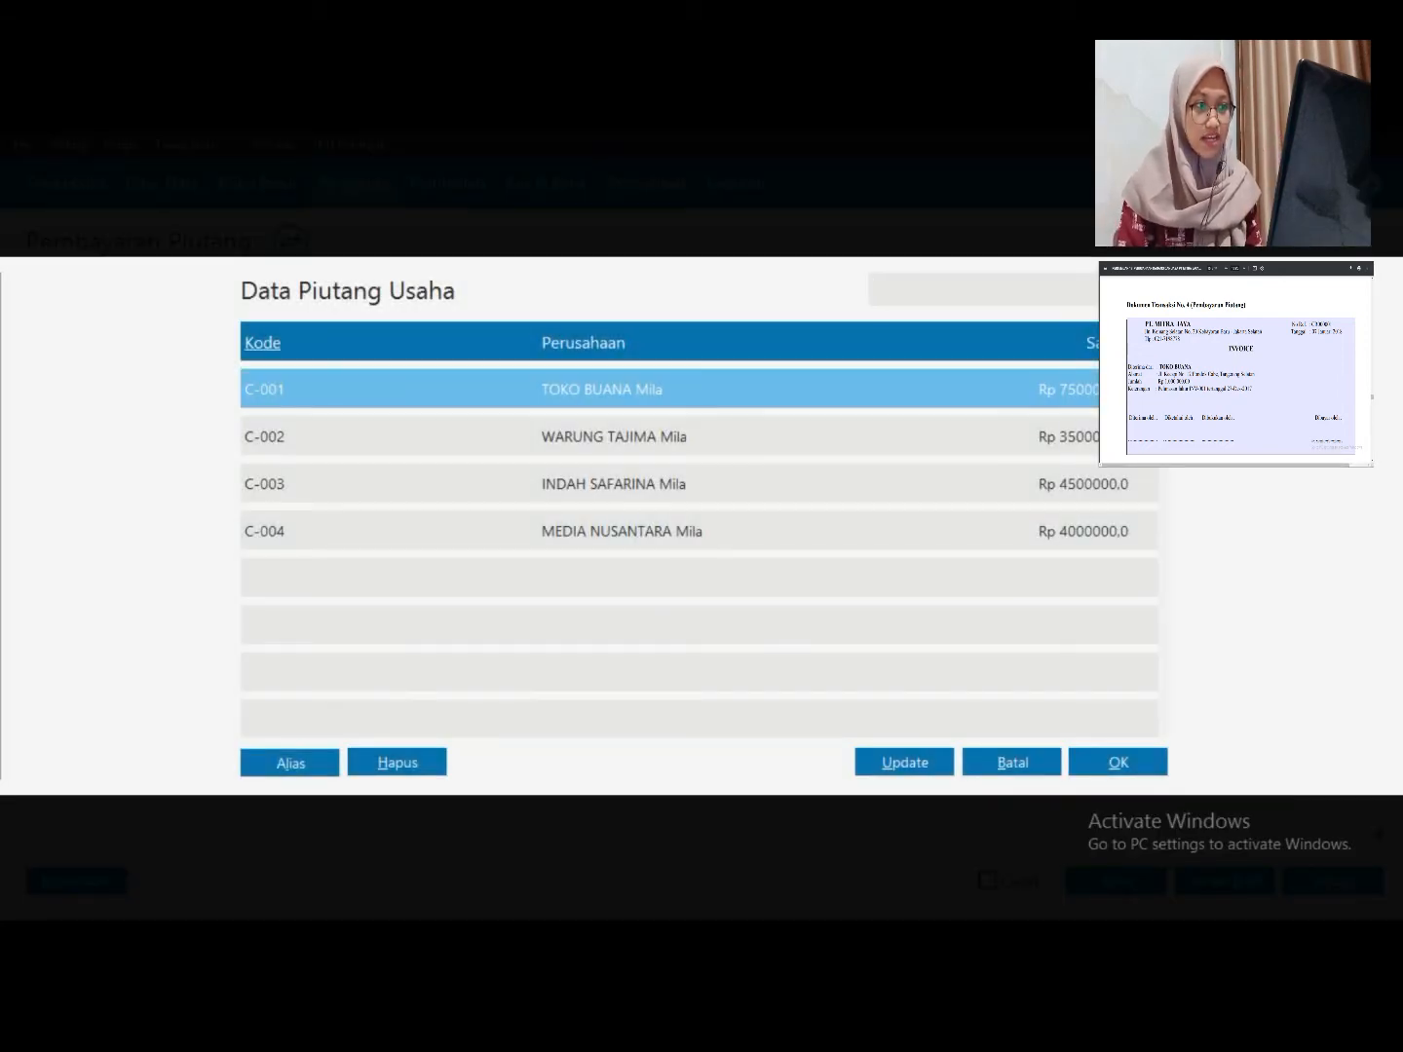
double_click(585, 390)
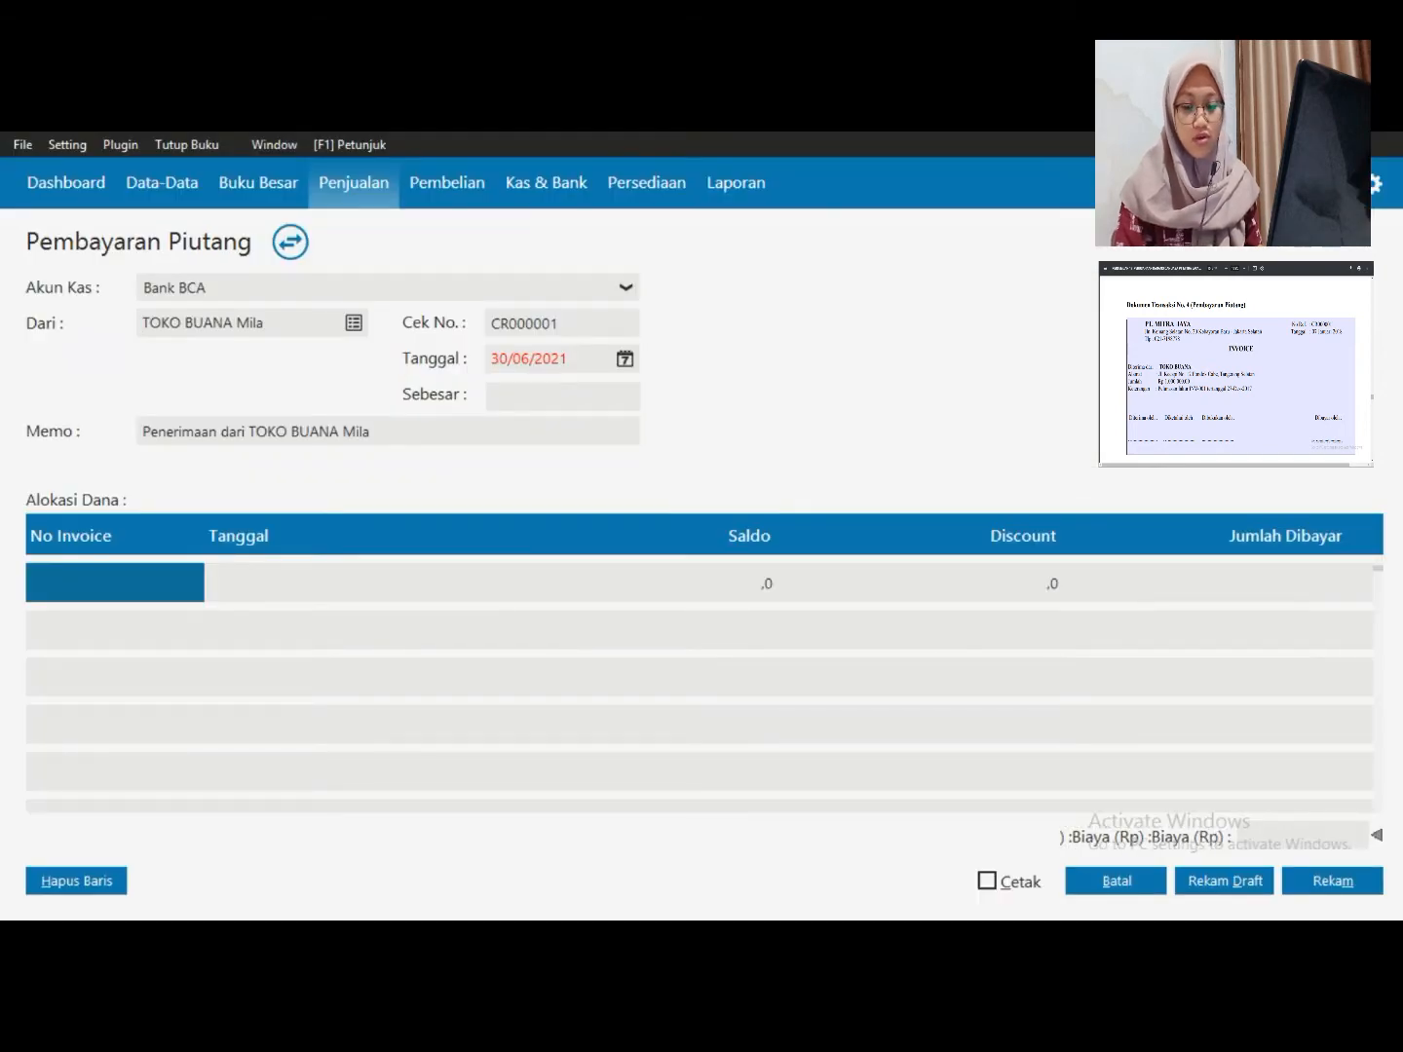
key("Tab")
type("07/01/2018")
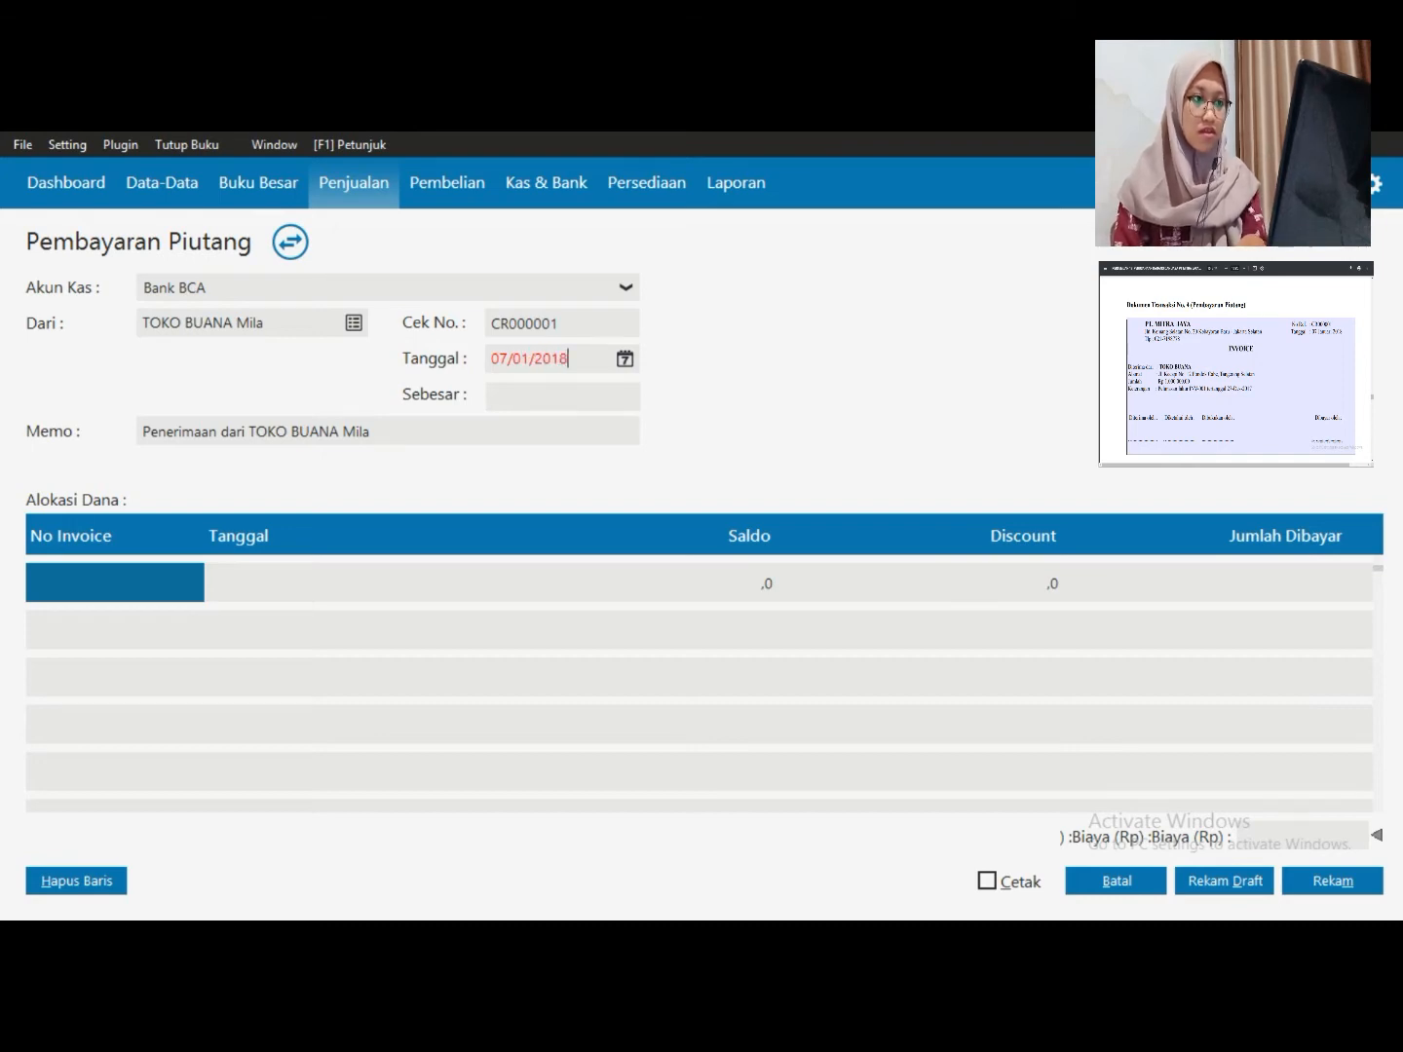
key("Tab")
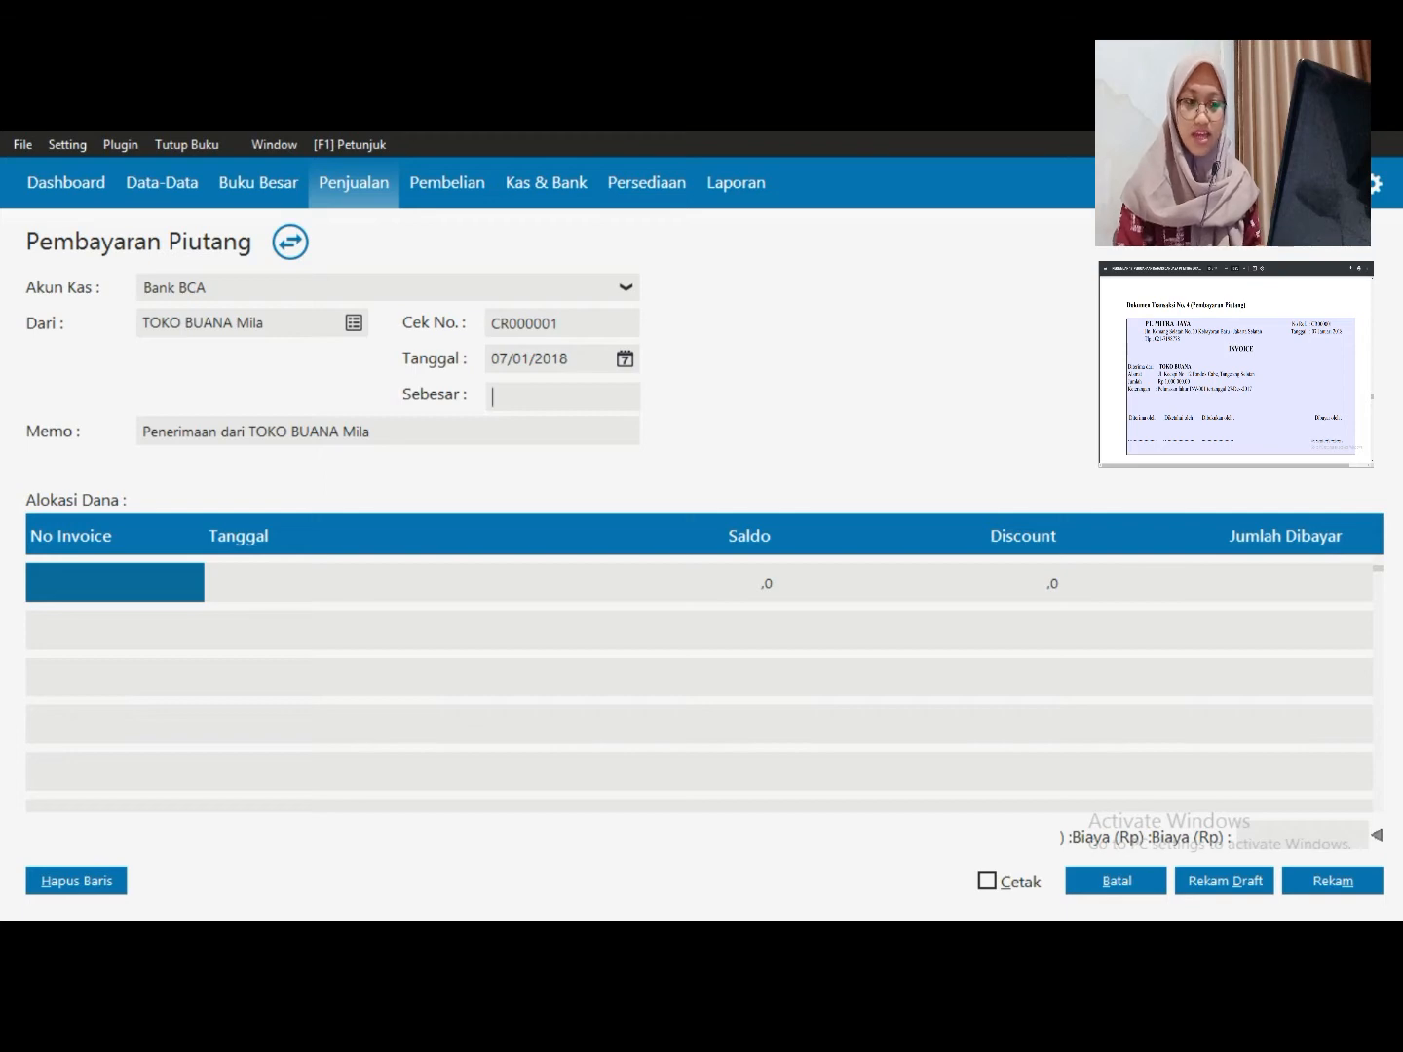
Allocate the receivable payment to invoice INV-01 with no discount, record it and leave the payment form
double_click(115, 582)
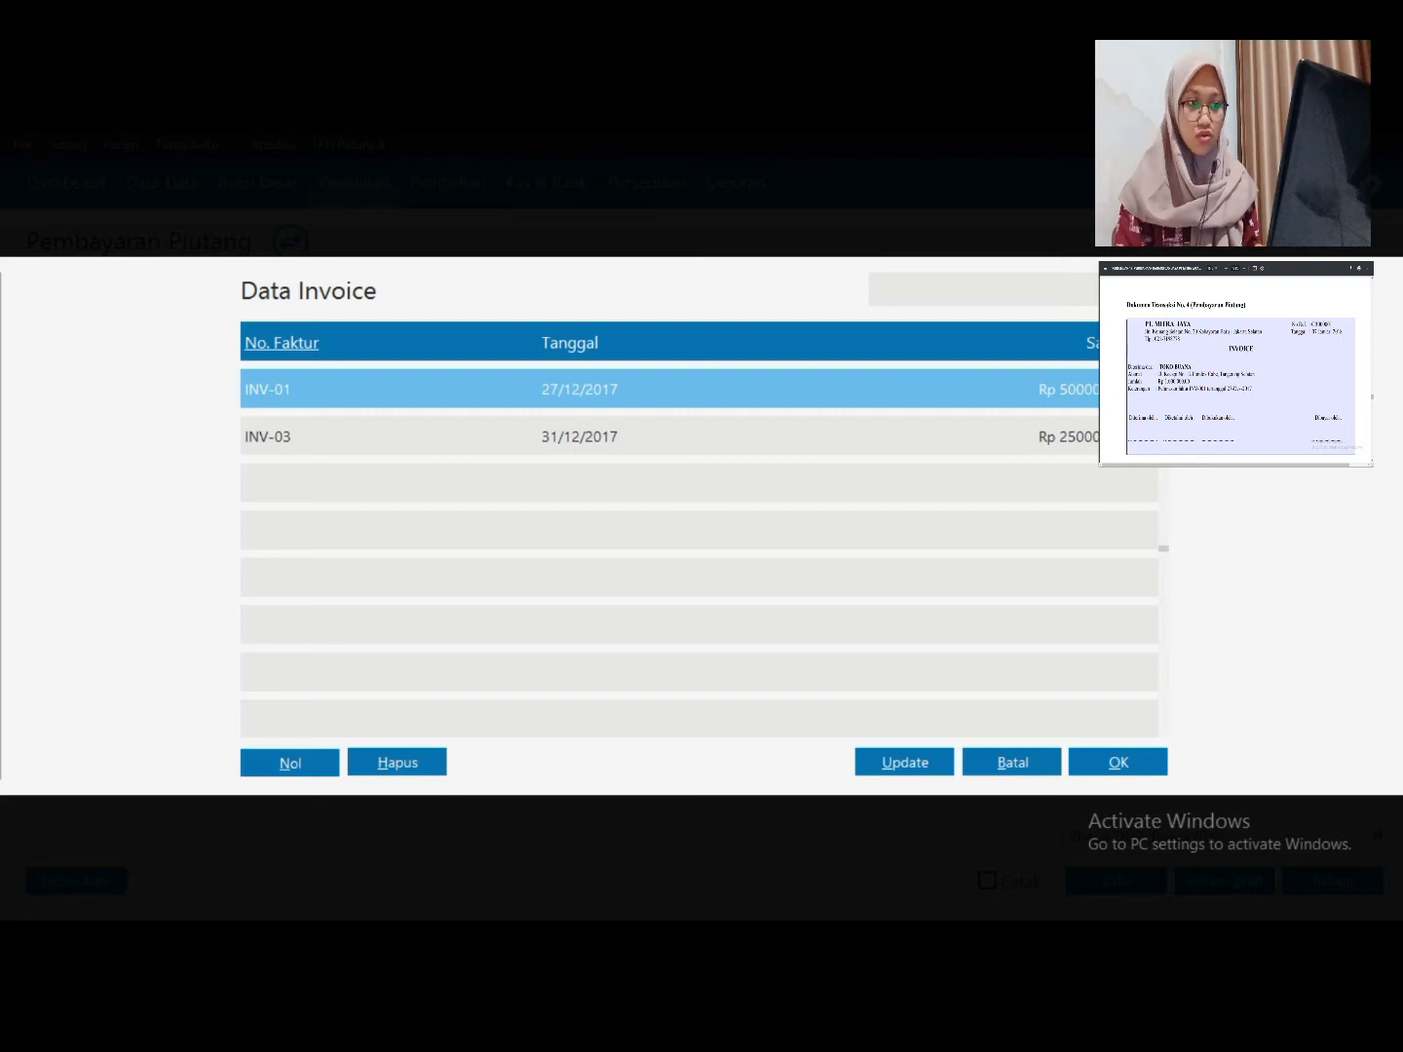
key("Return")
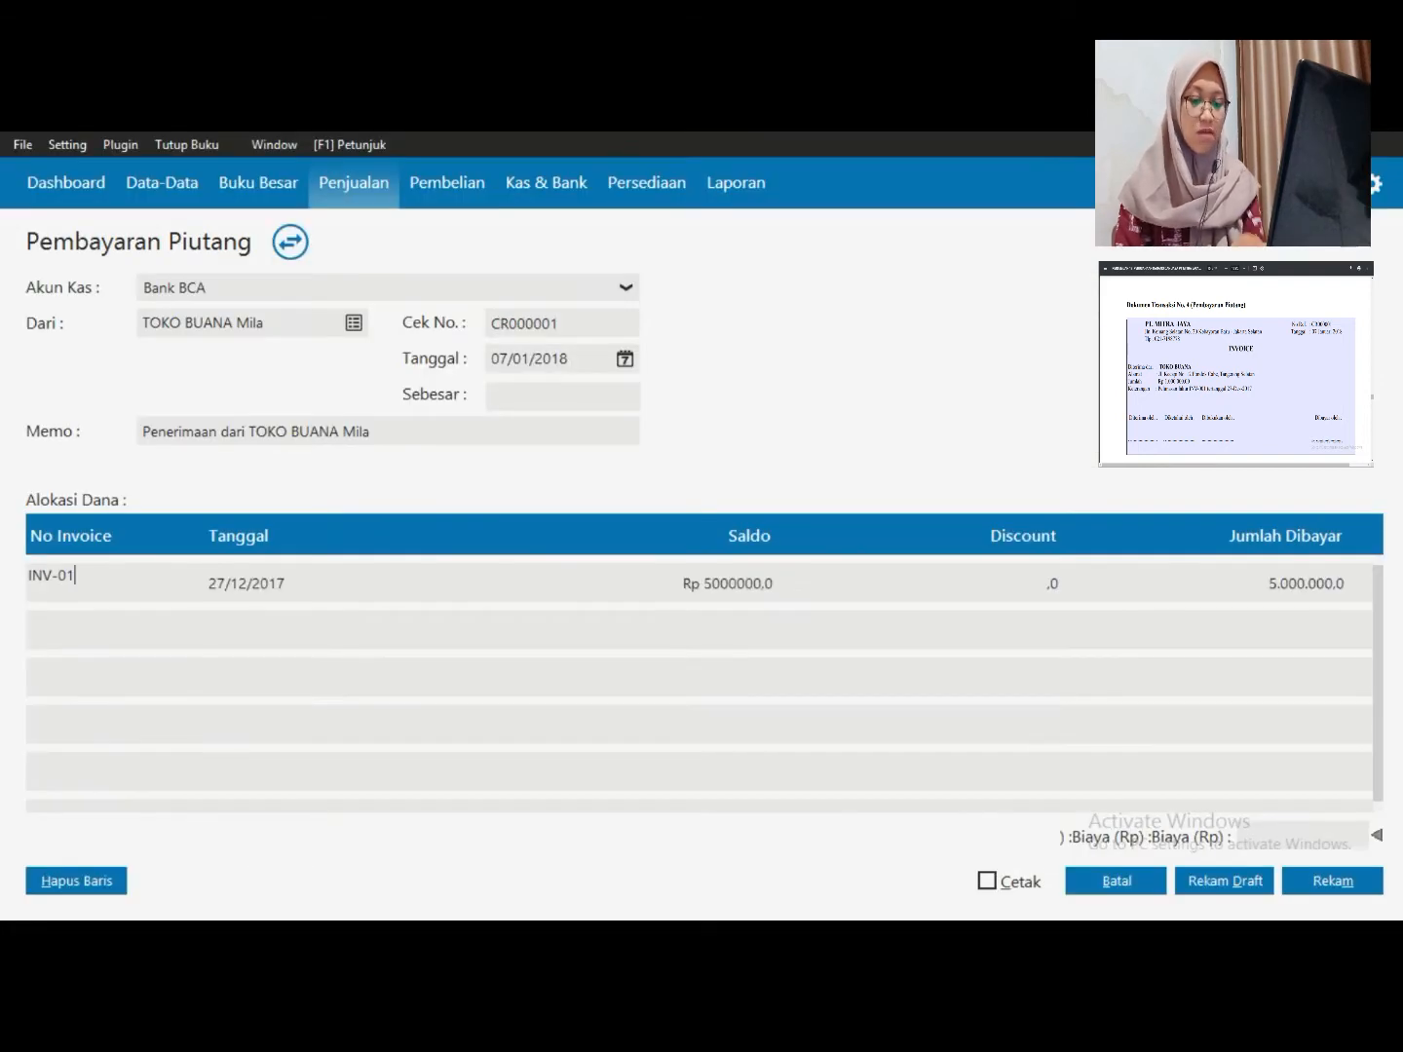
left_click(632, 582)
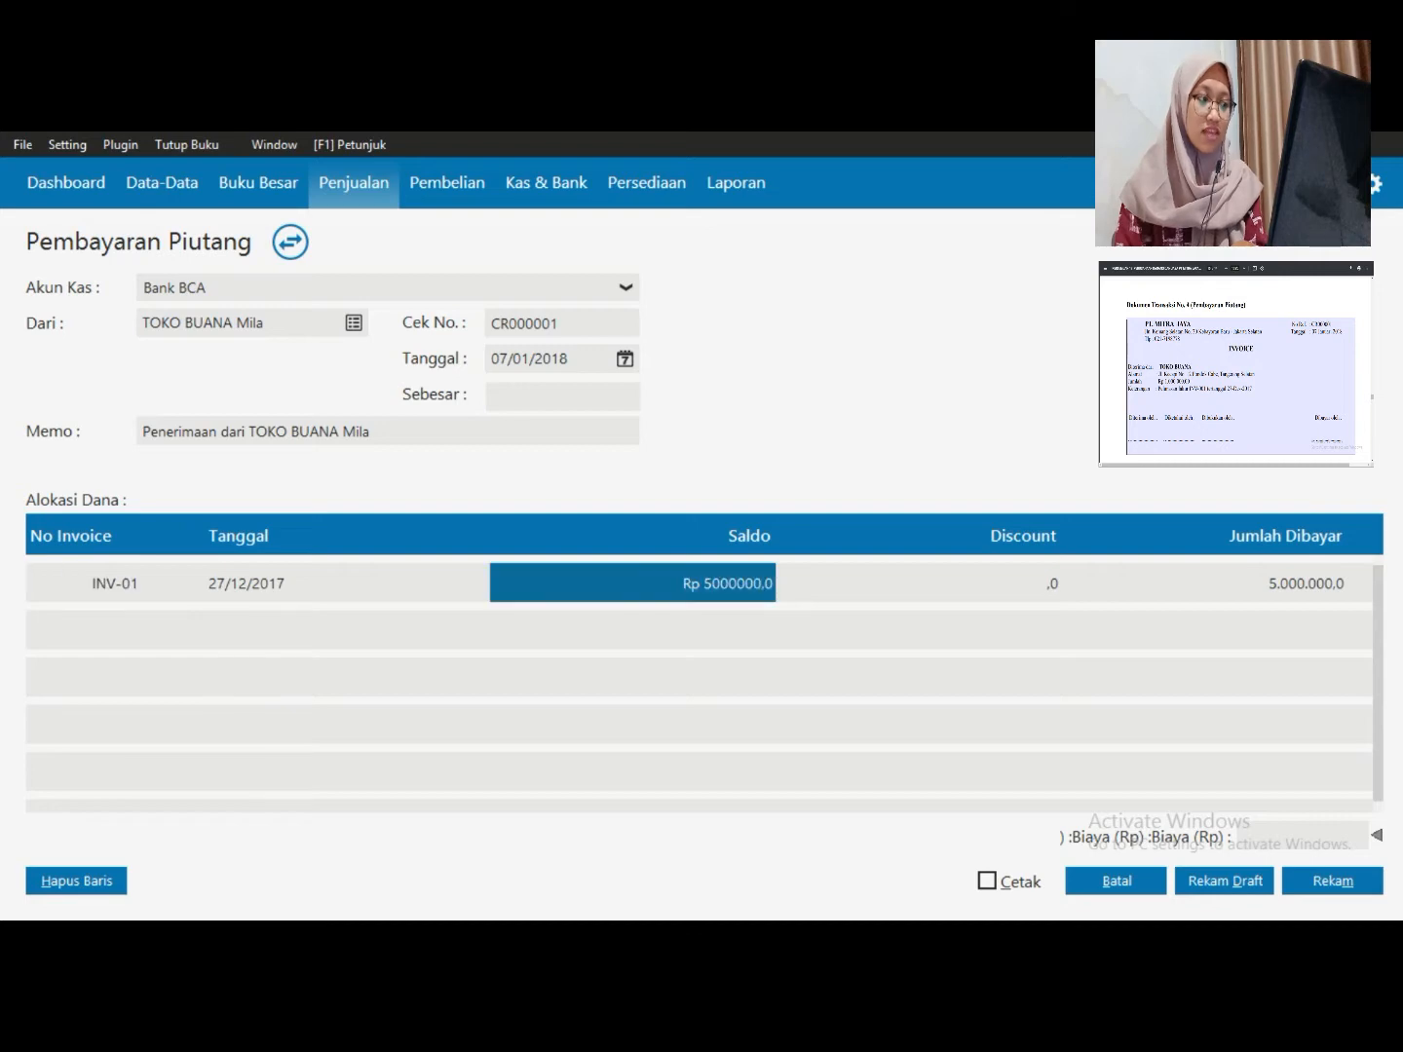
left_click(919, 583)
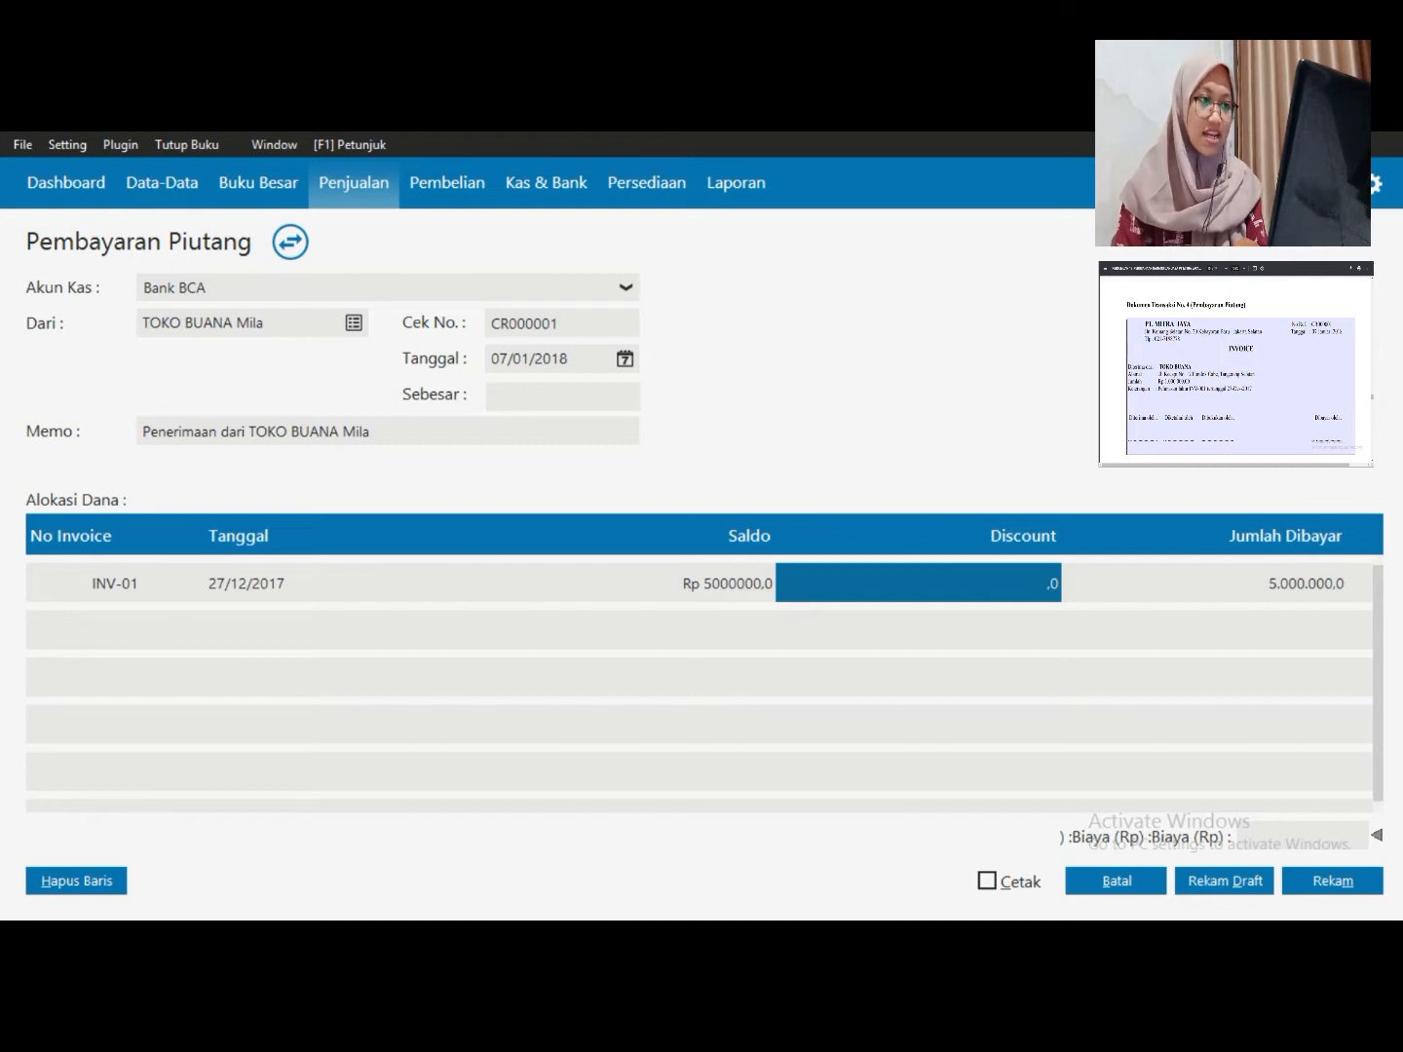
key("Tab")
key("Tab")
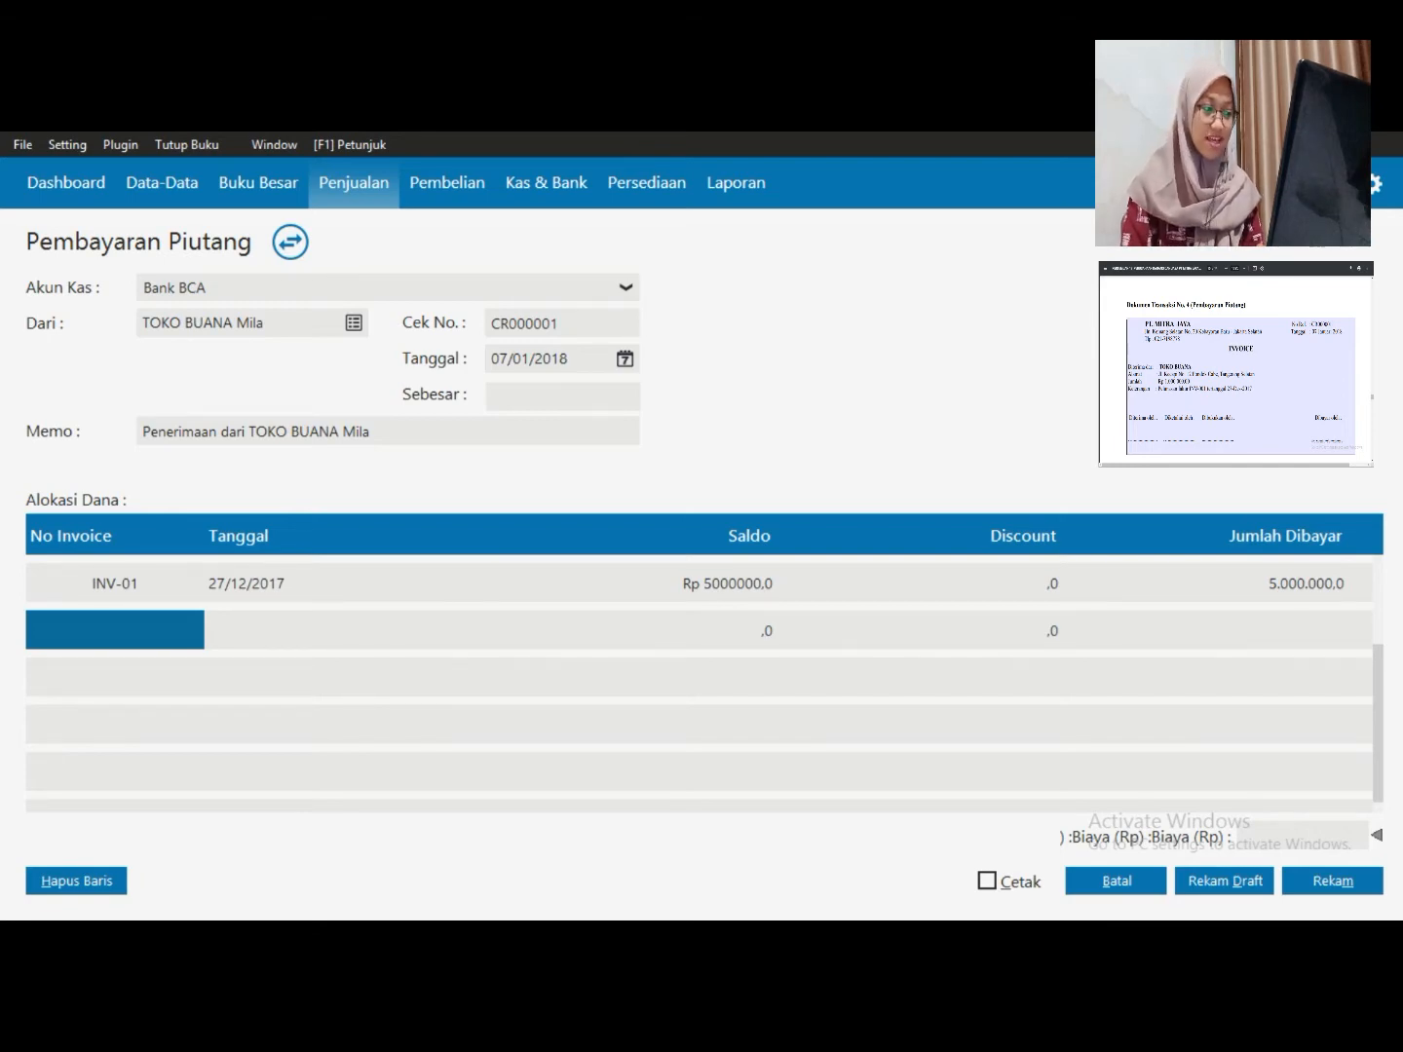
left_click(1332, 881)
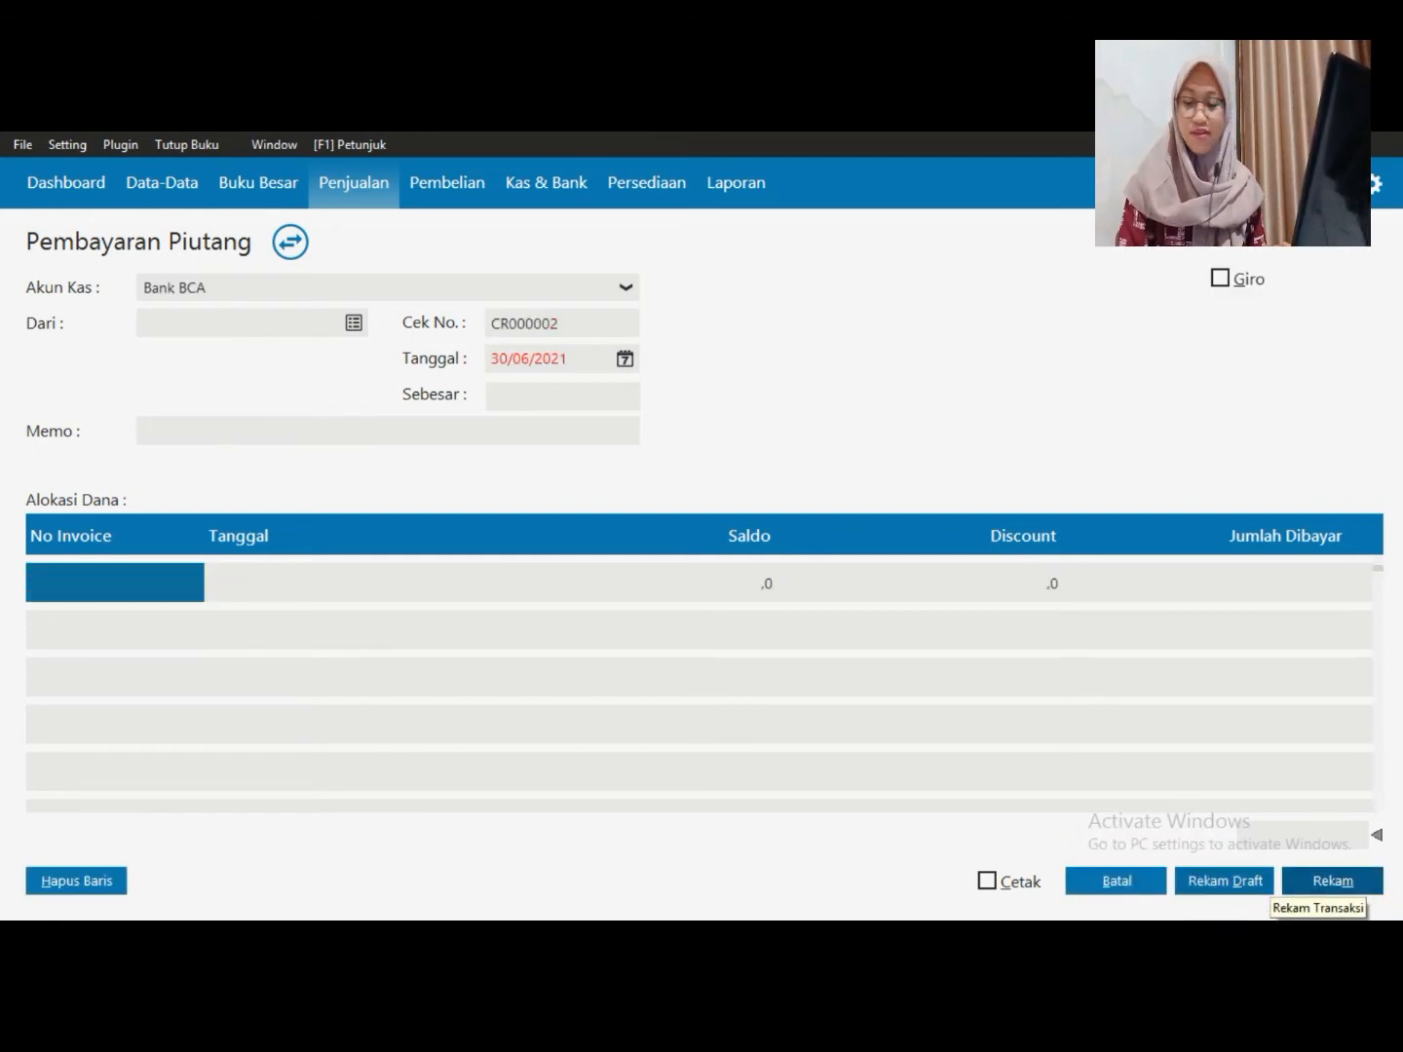
left_click(1154, 882)
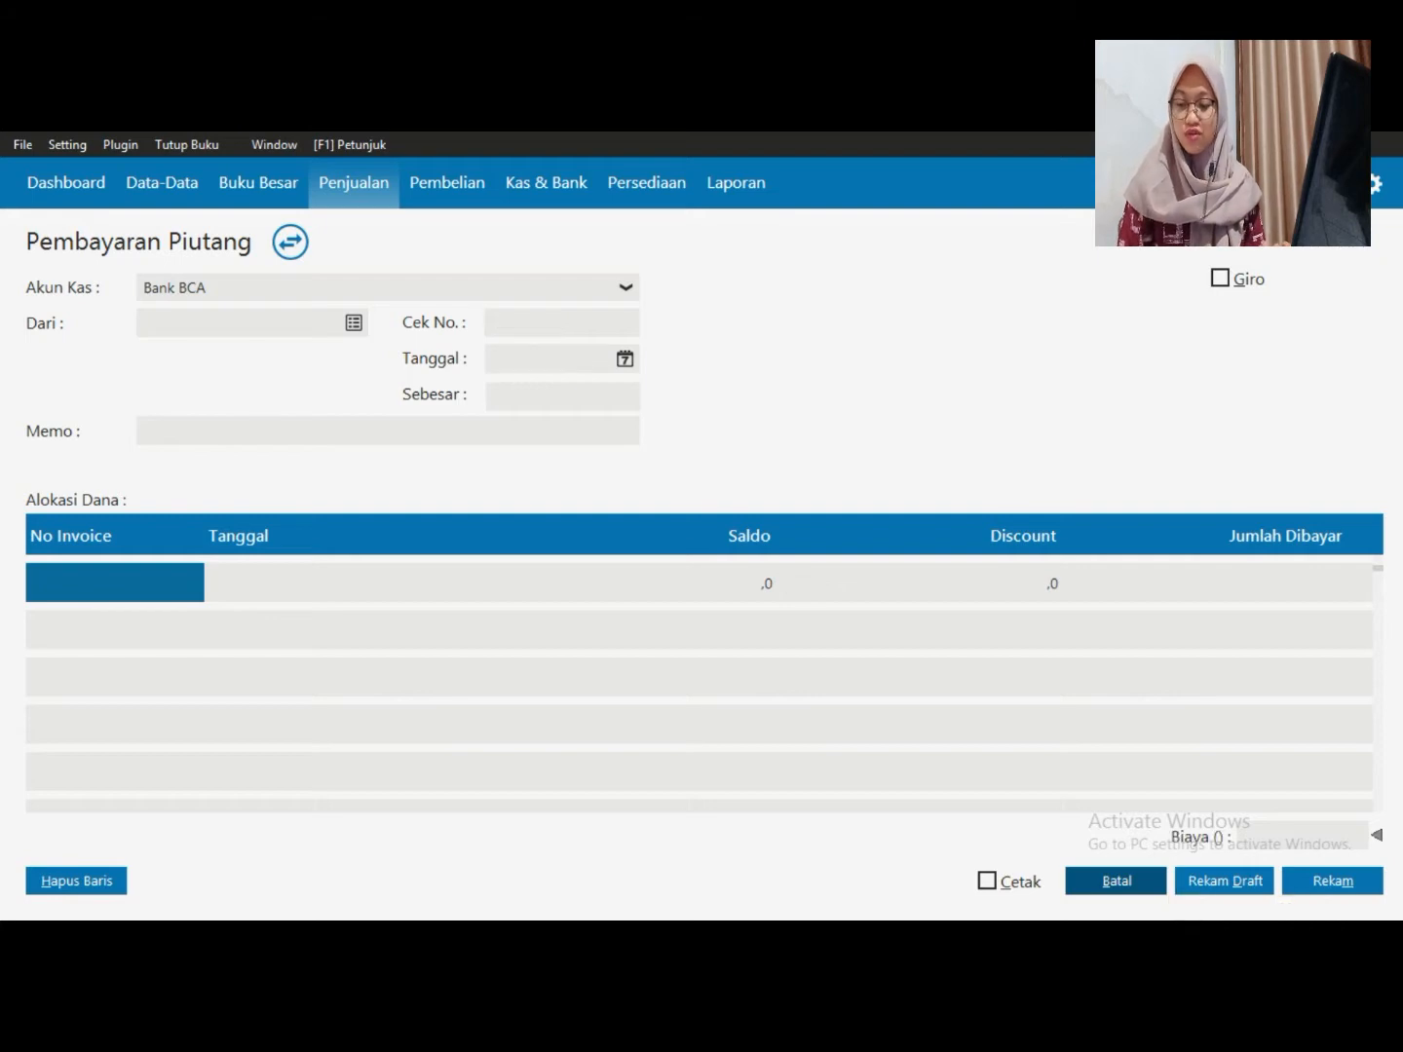
Start a new sales invoice and mark it as a service (Jasa) and cash (Tunai) sale
key("alt+Tab")
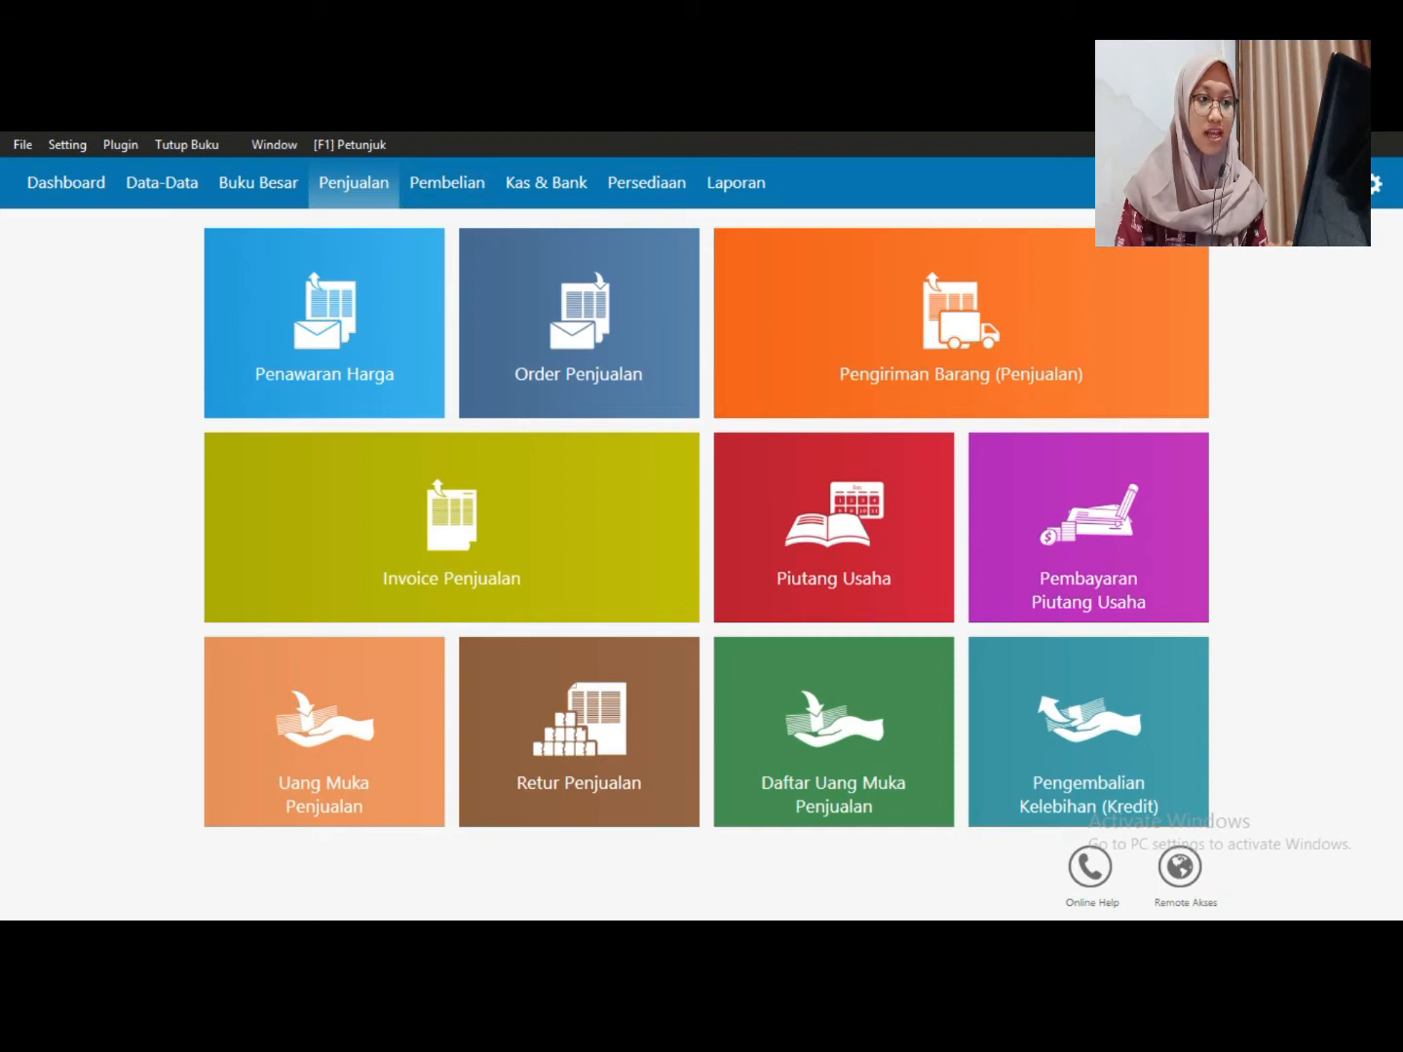
mouse_move(234, 592)
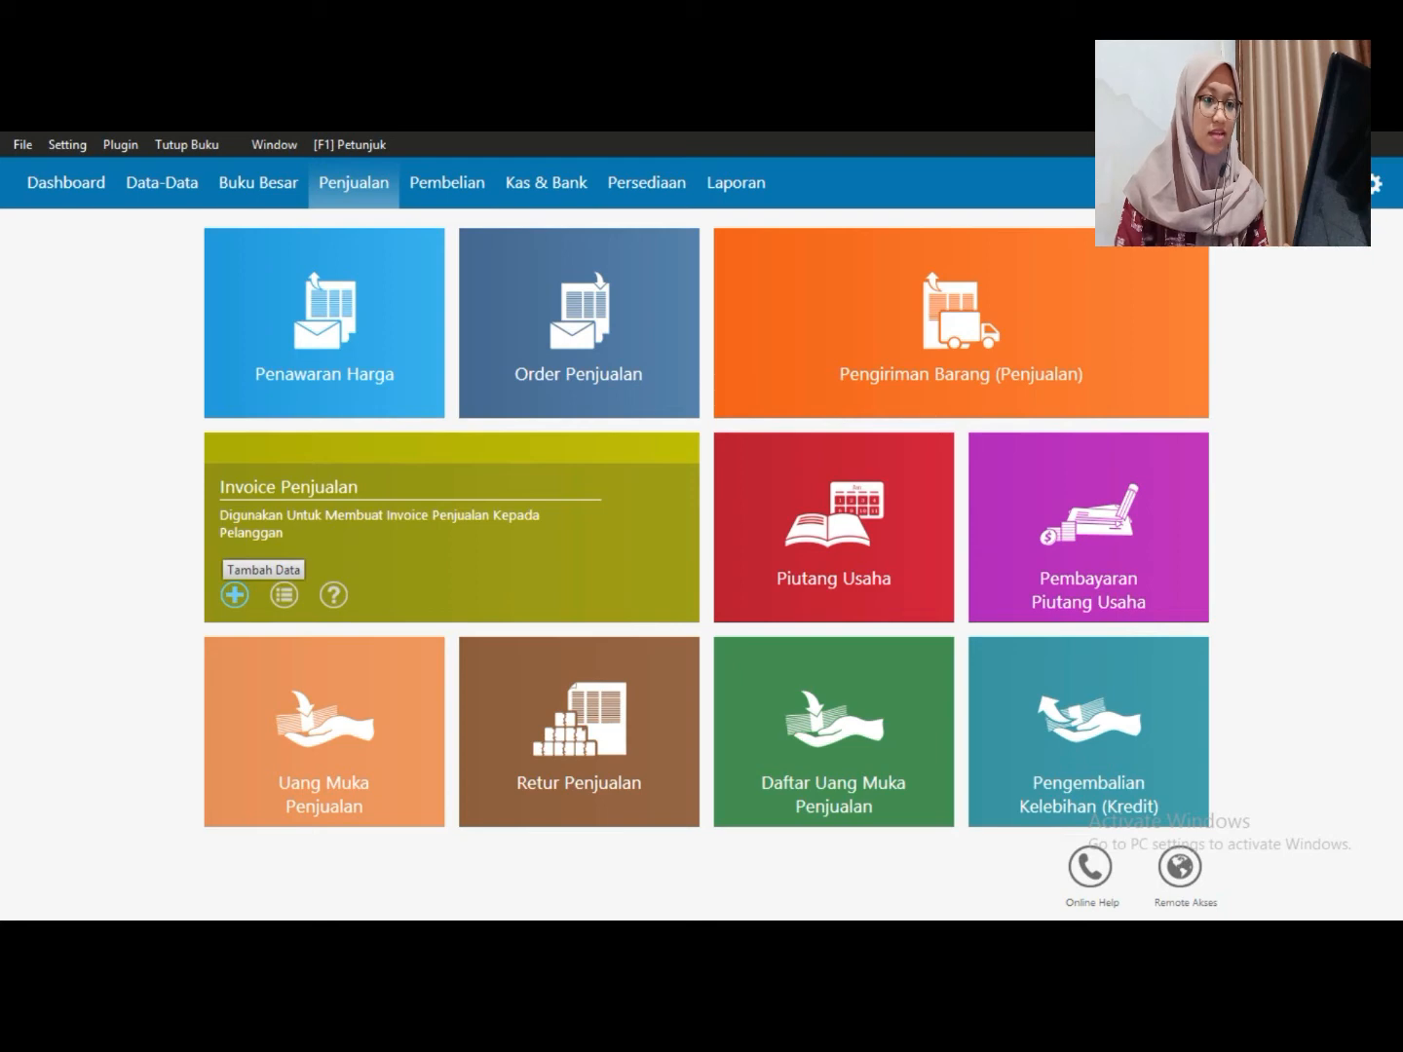
left_click(234, 594)
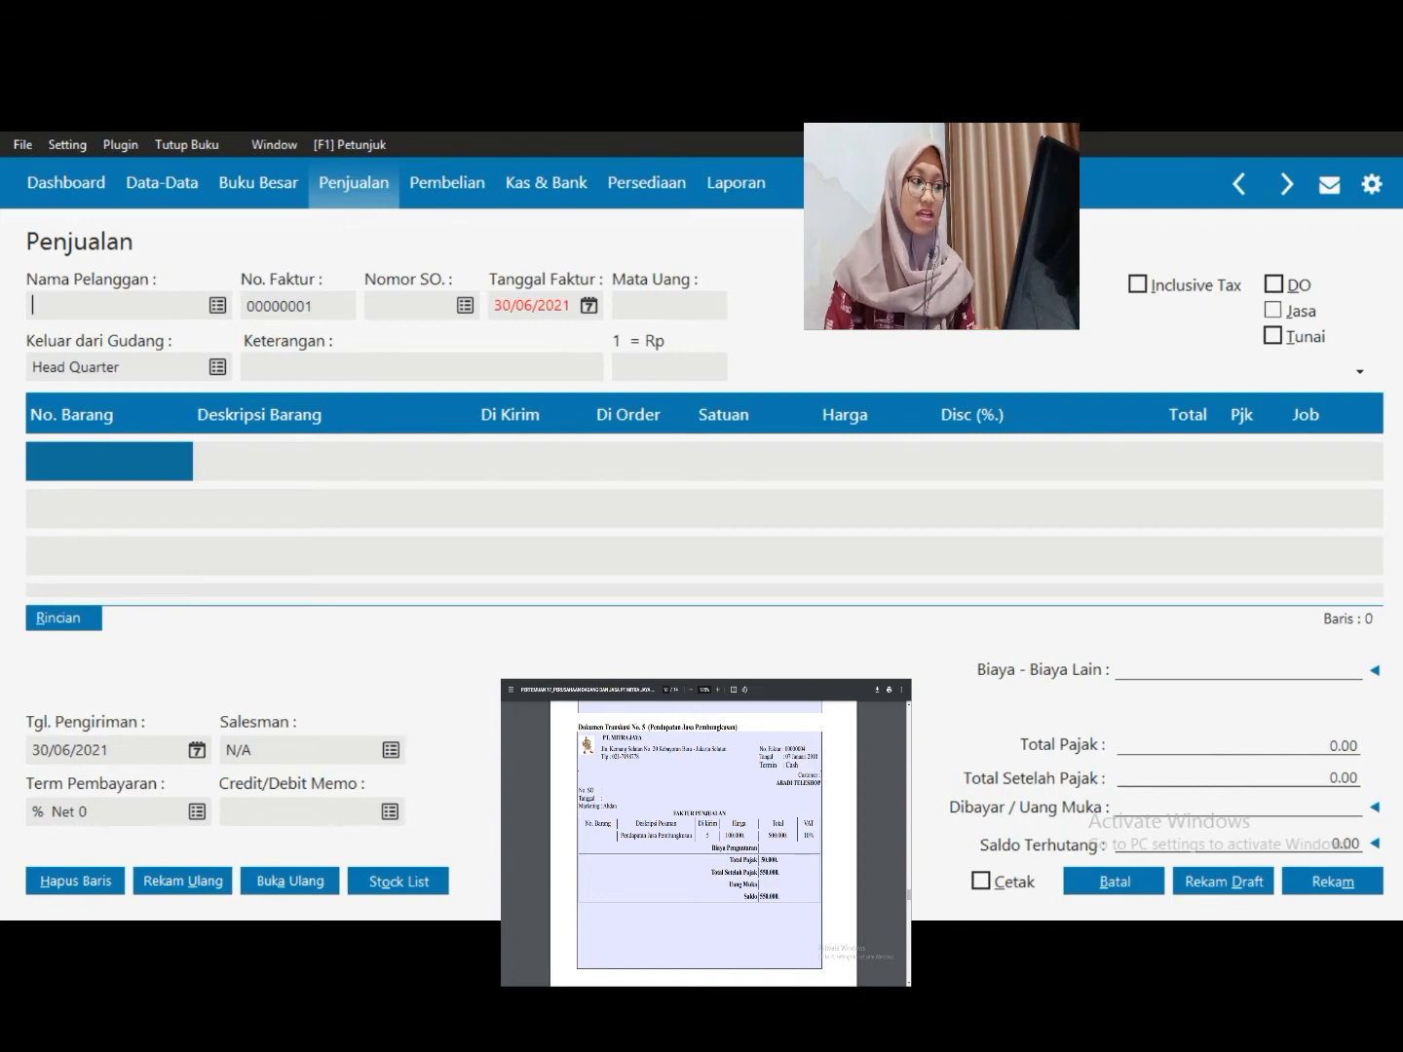
key("alt+j")
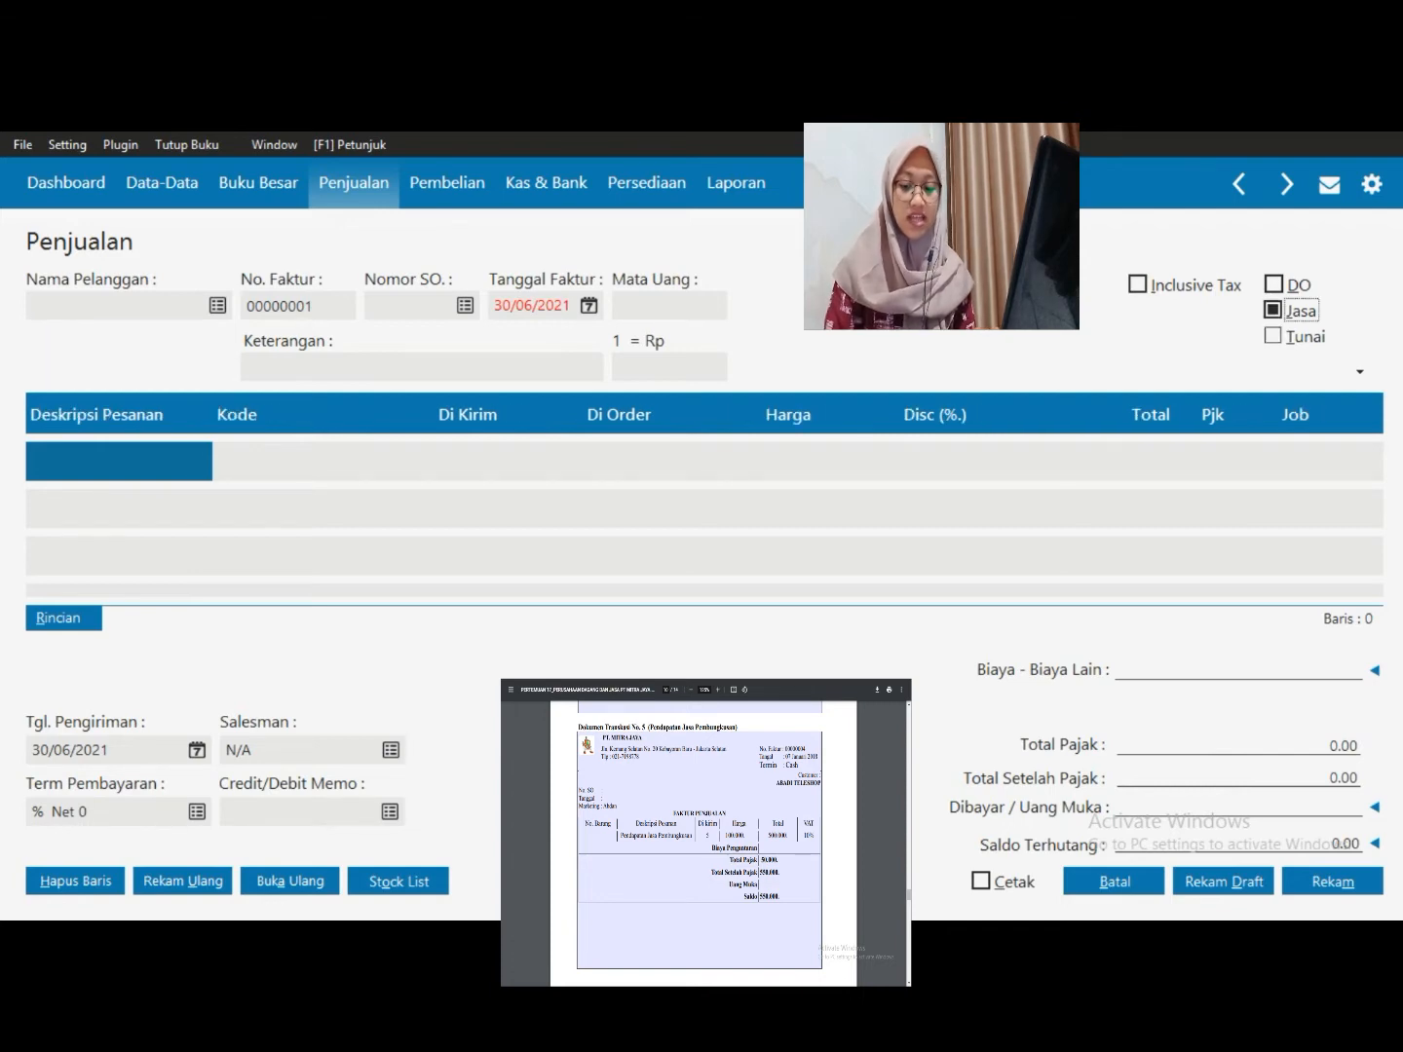
key("alt+t")
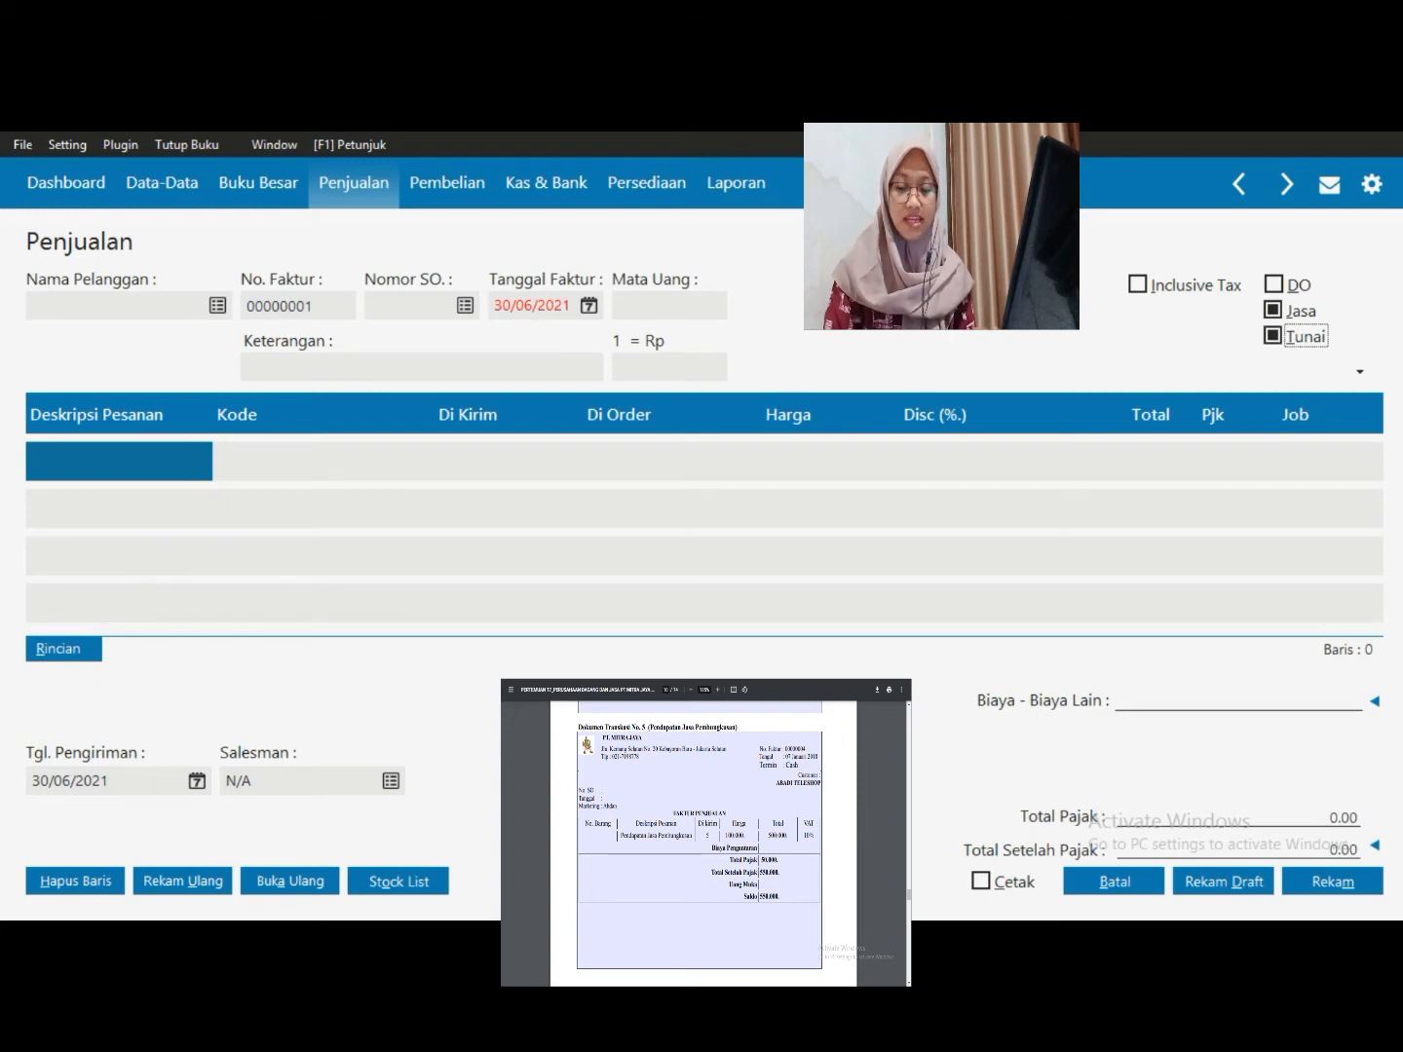
Create a new customer record from the invoice's customer list and set its ID to C-005
left_click(217, 305)
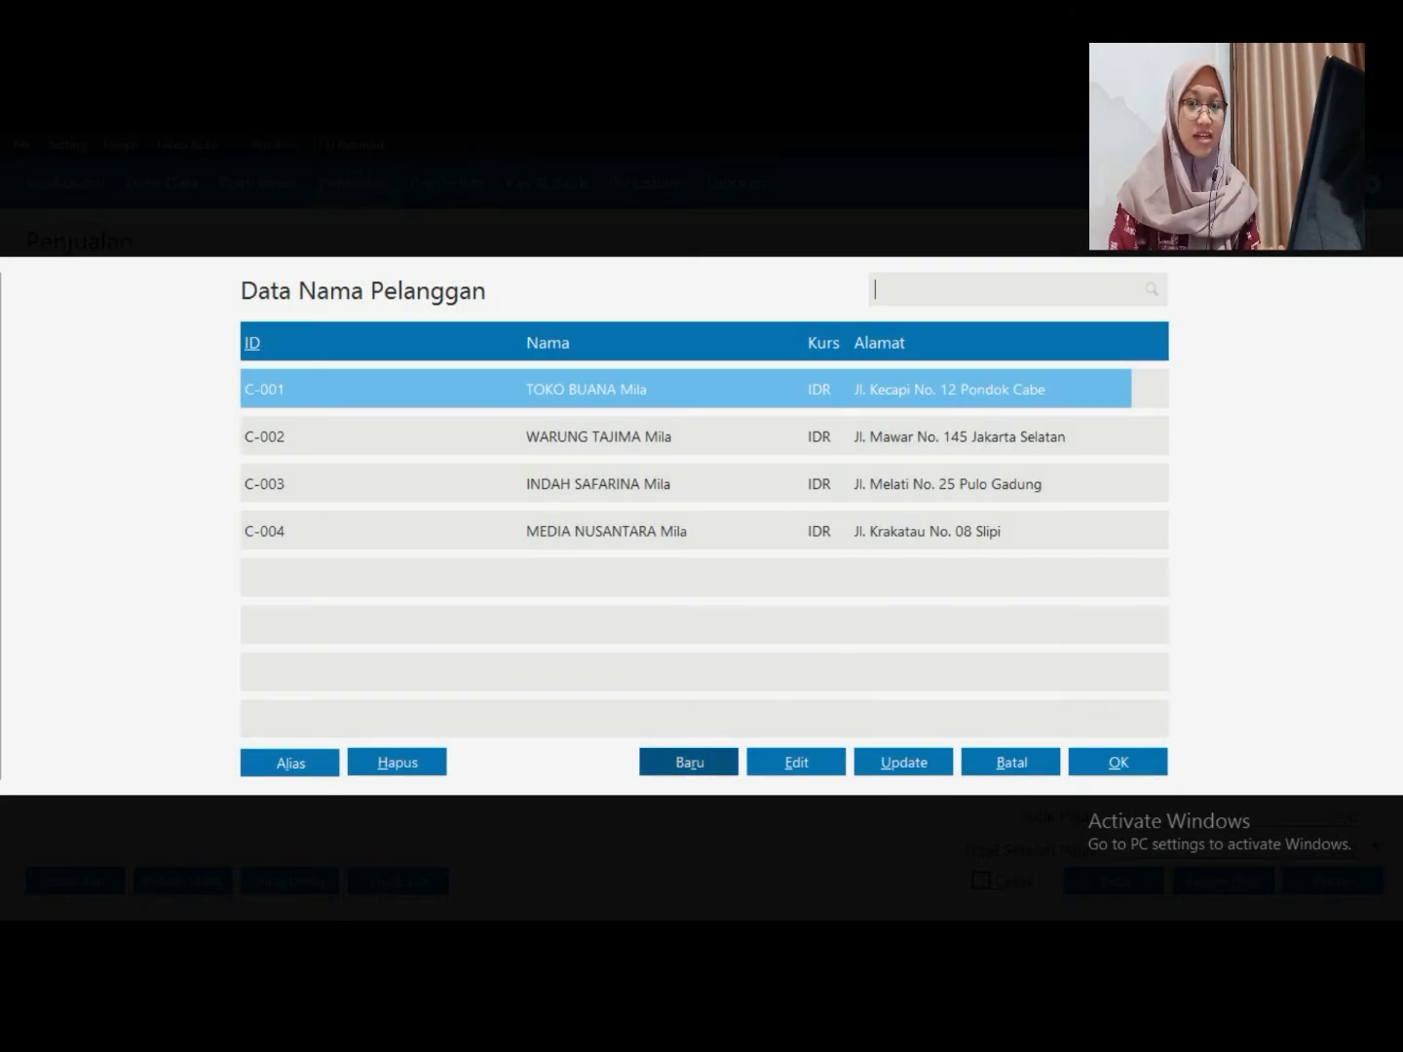
left_click(689, 762)
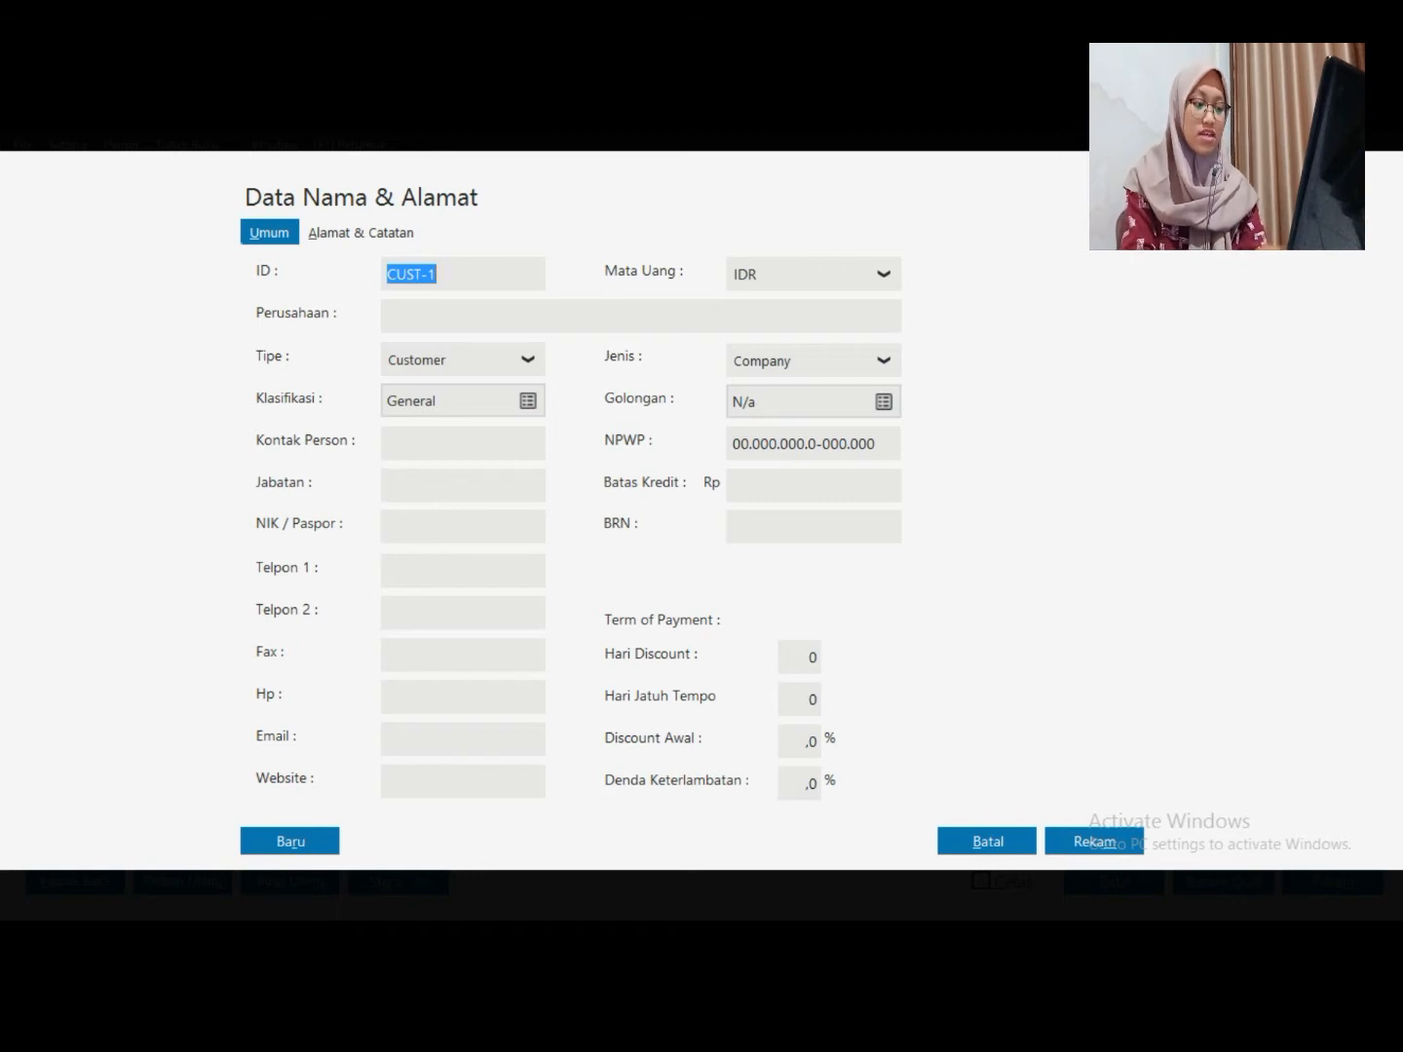
type("C-006")
key("Tab")
key("shift+Tab")
key("End")
key("BackSpace")
type("5")
key("Tab")
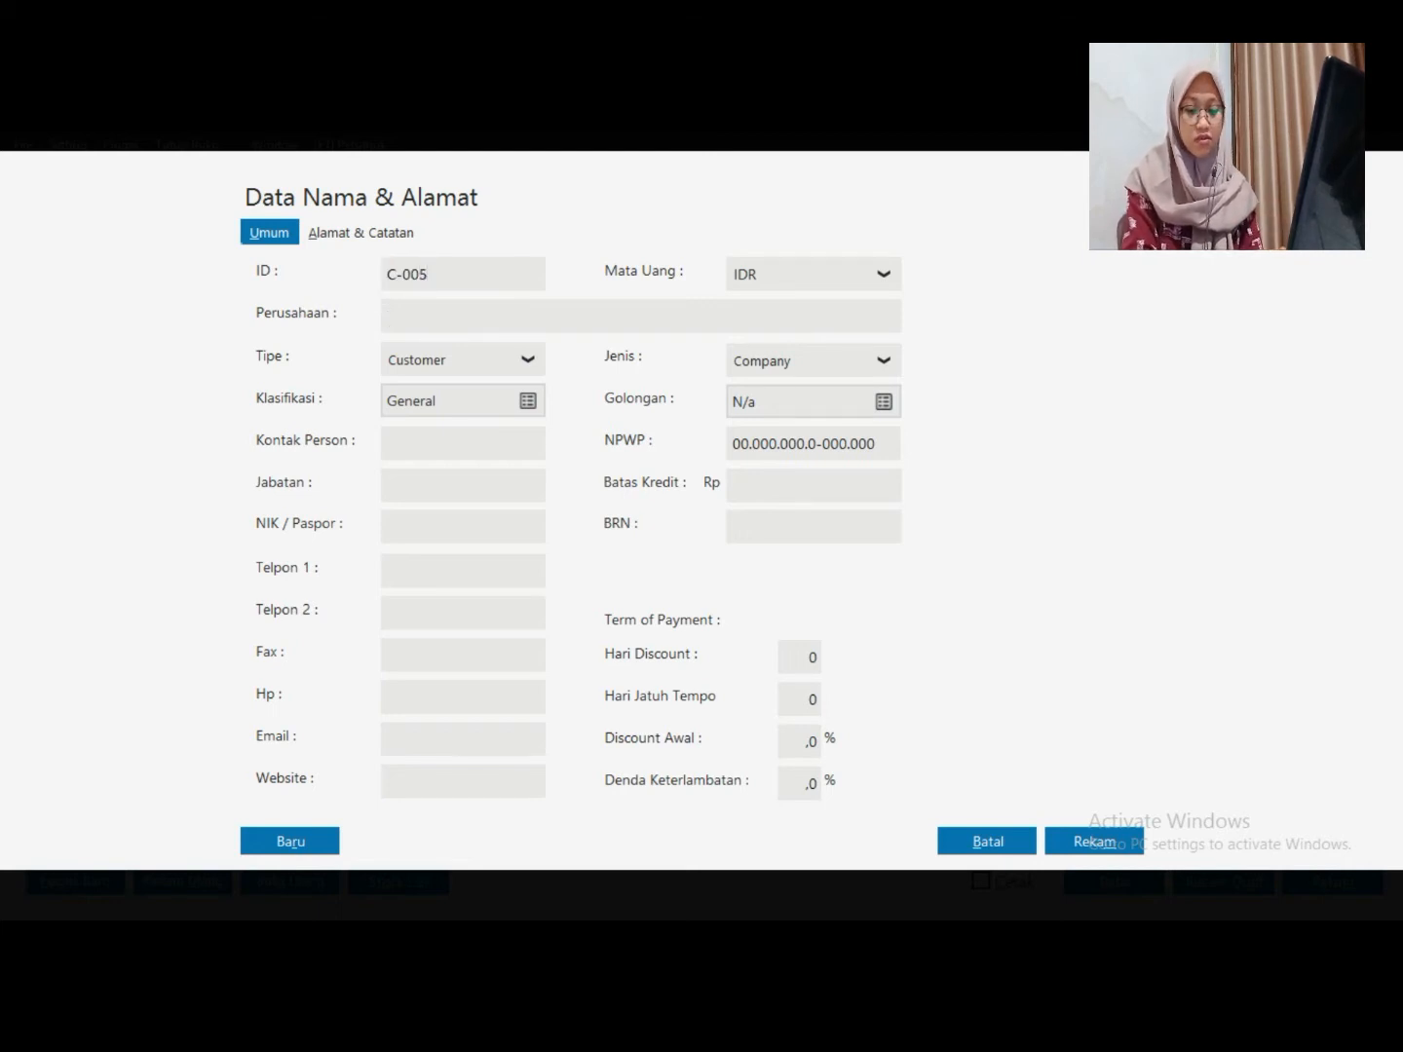
Enter ABADI TELESHOP, followed by the personal-name suffix, as the new customer's company name
type("ABA")
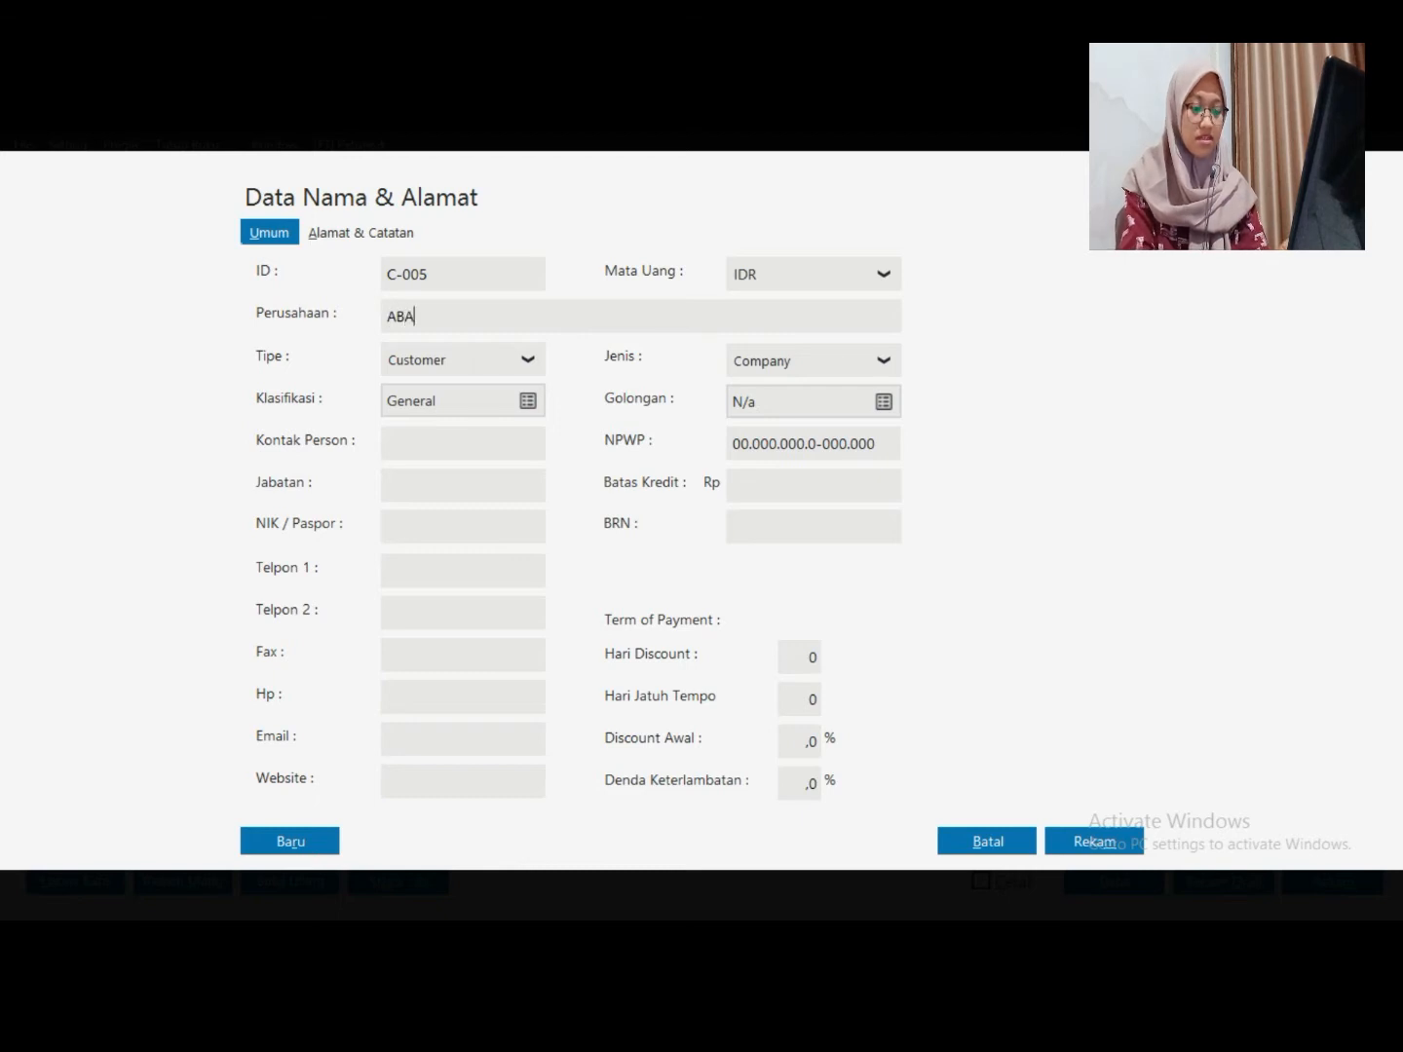
type("DI TE")
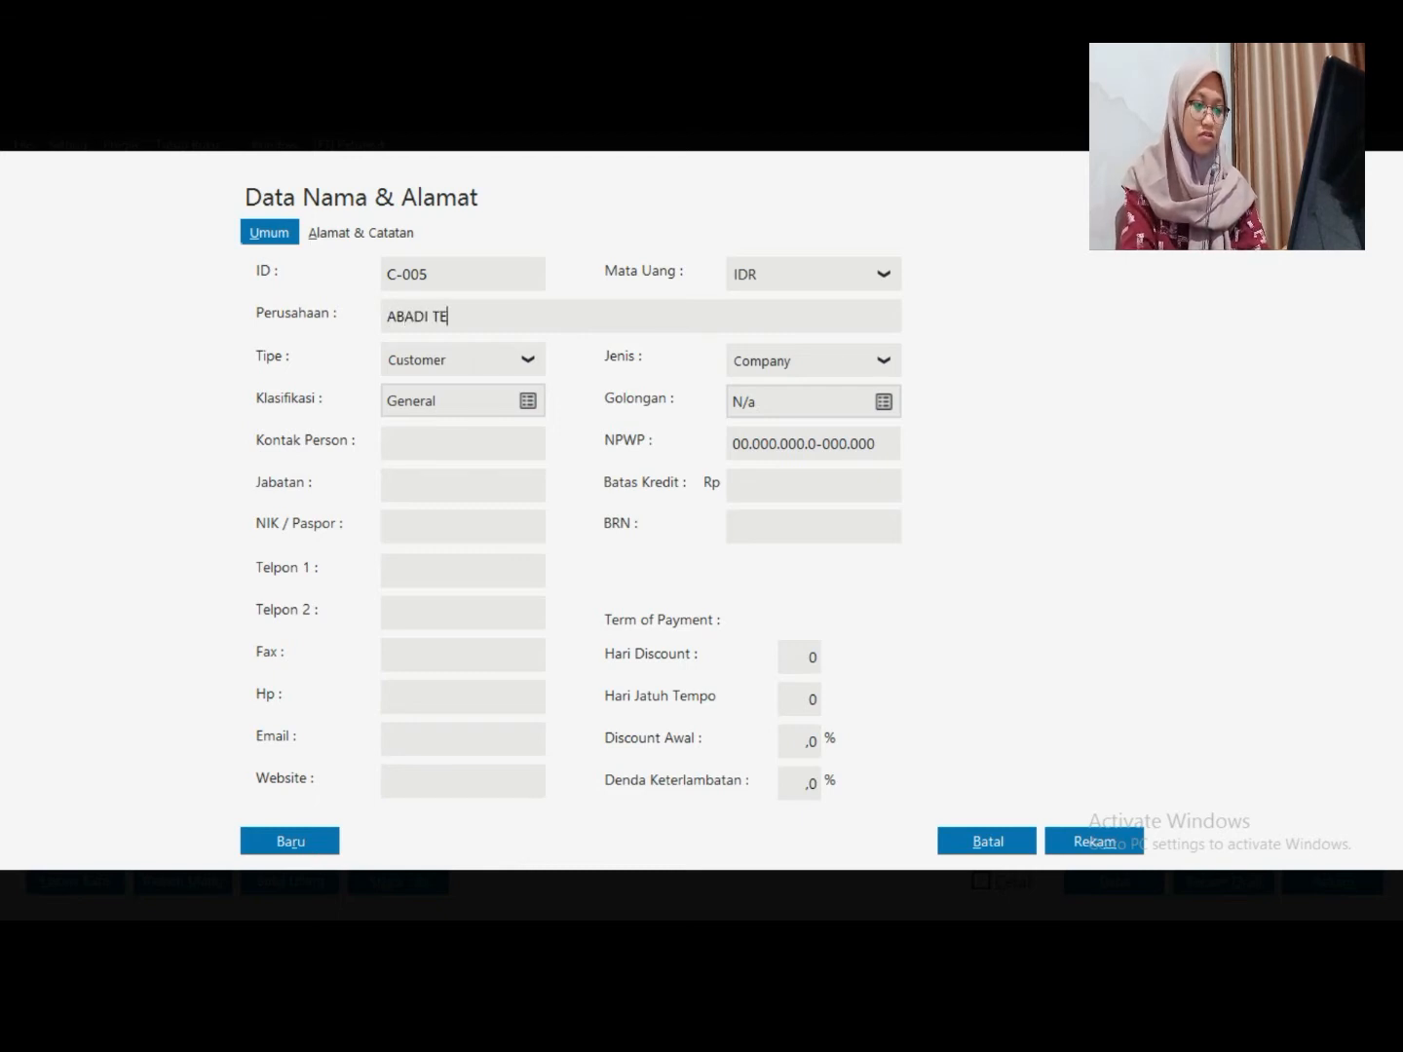
type("ELSHOP")
key("BackSpace")
key("BackSpace")
key("BackSpace")
key("BackSpace")
key("BackSpace")
key("BackSpace")
type("LESHO")
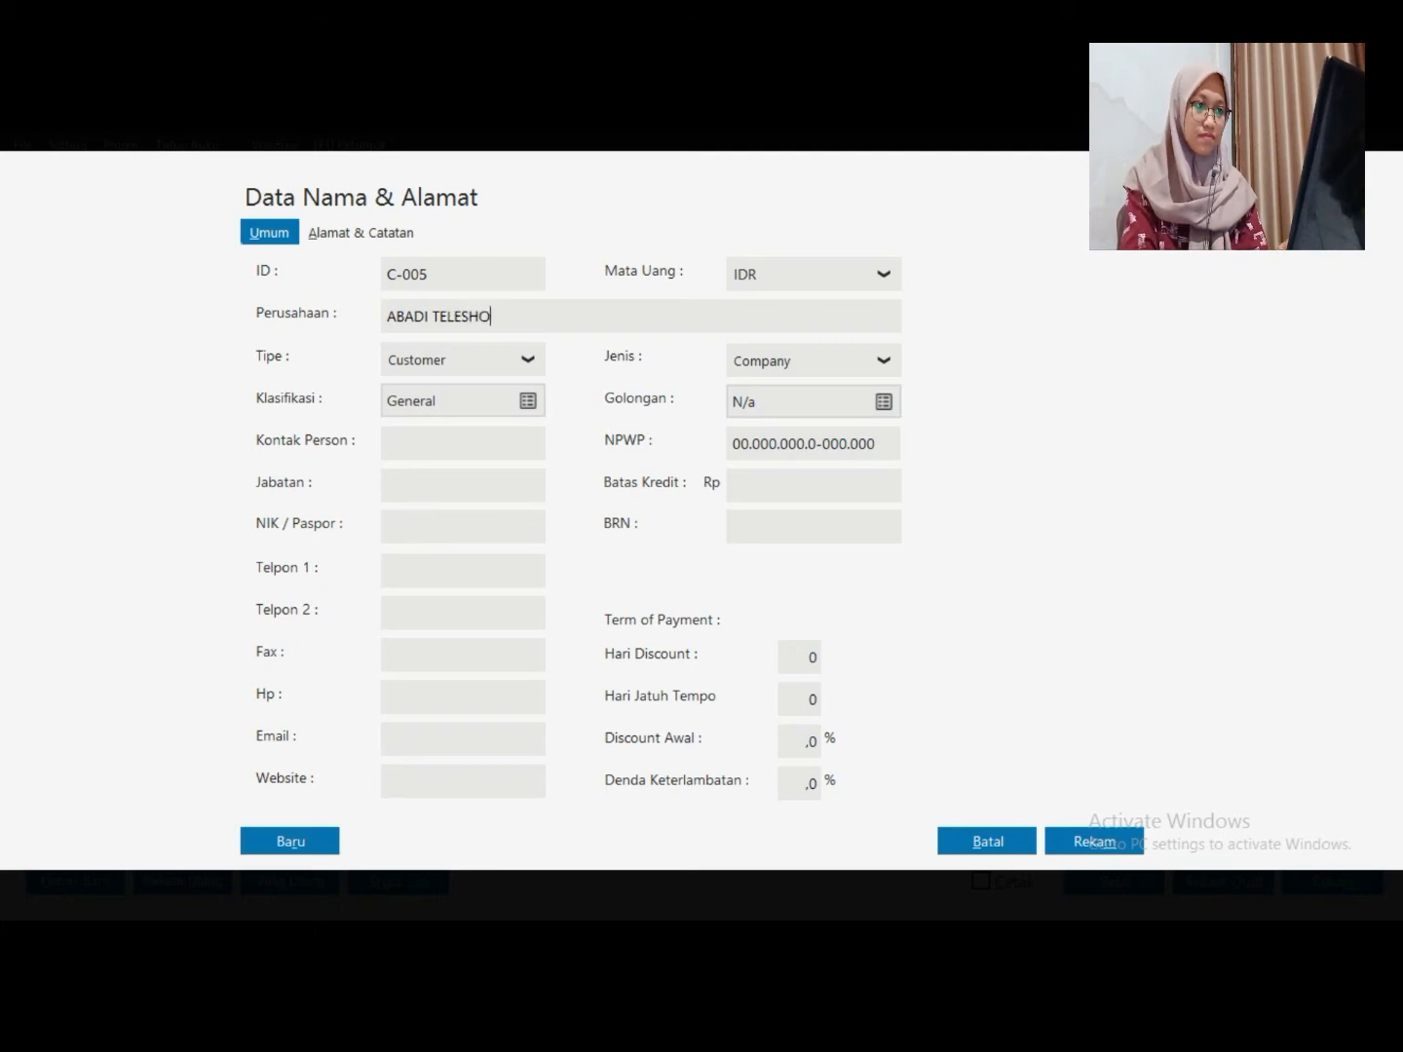
type("P Mila")
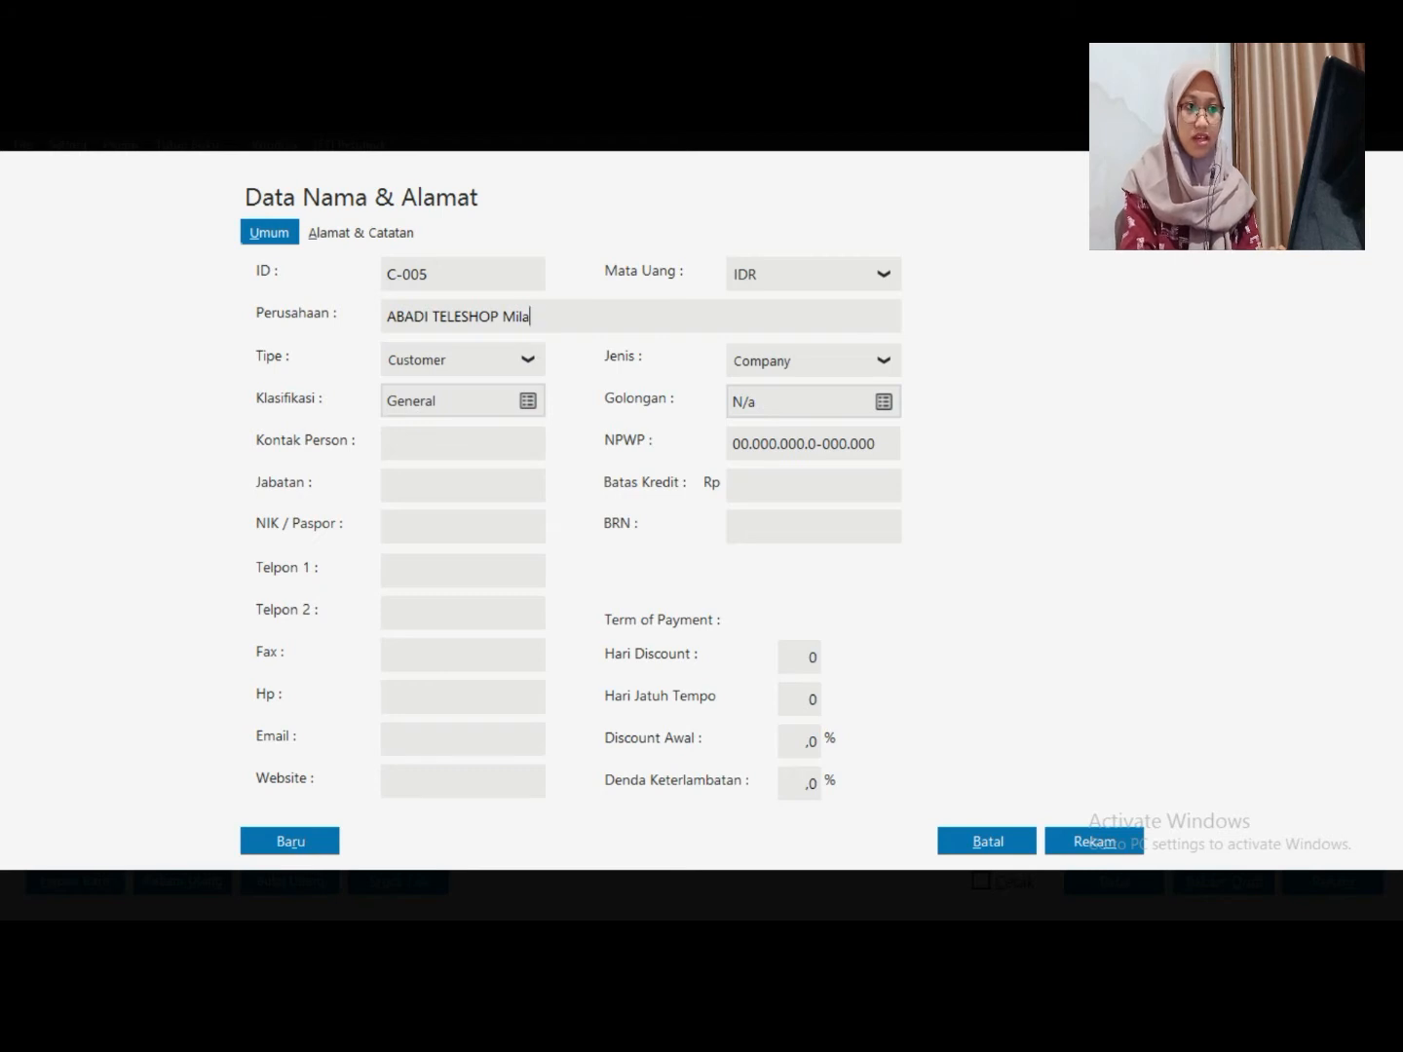
Record the new customer without tax or identity numbers and select C-005 ABADI TELESHOP for the sales invoice
key("alt+a")
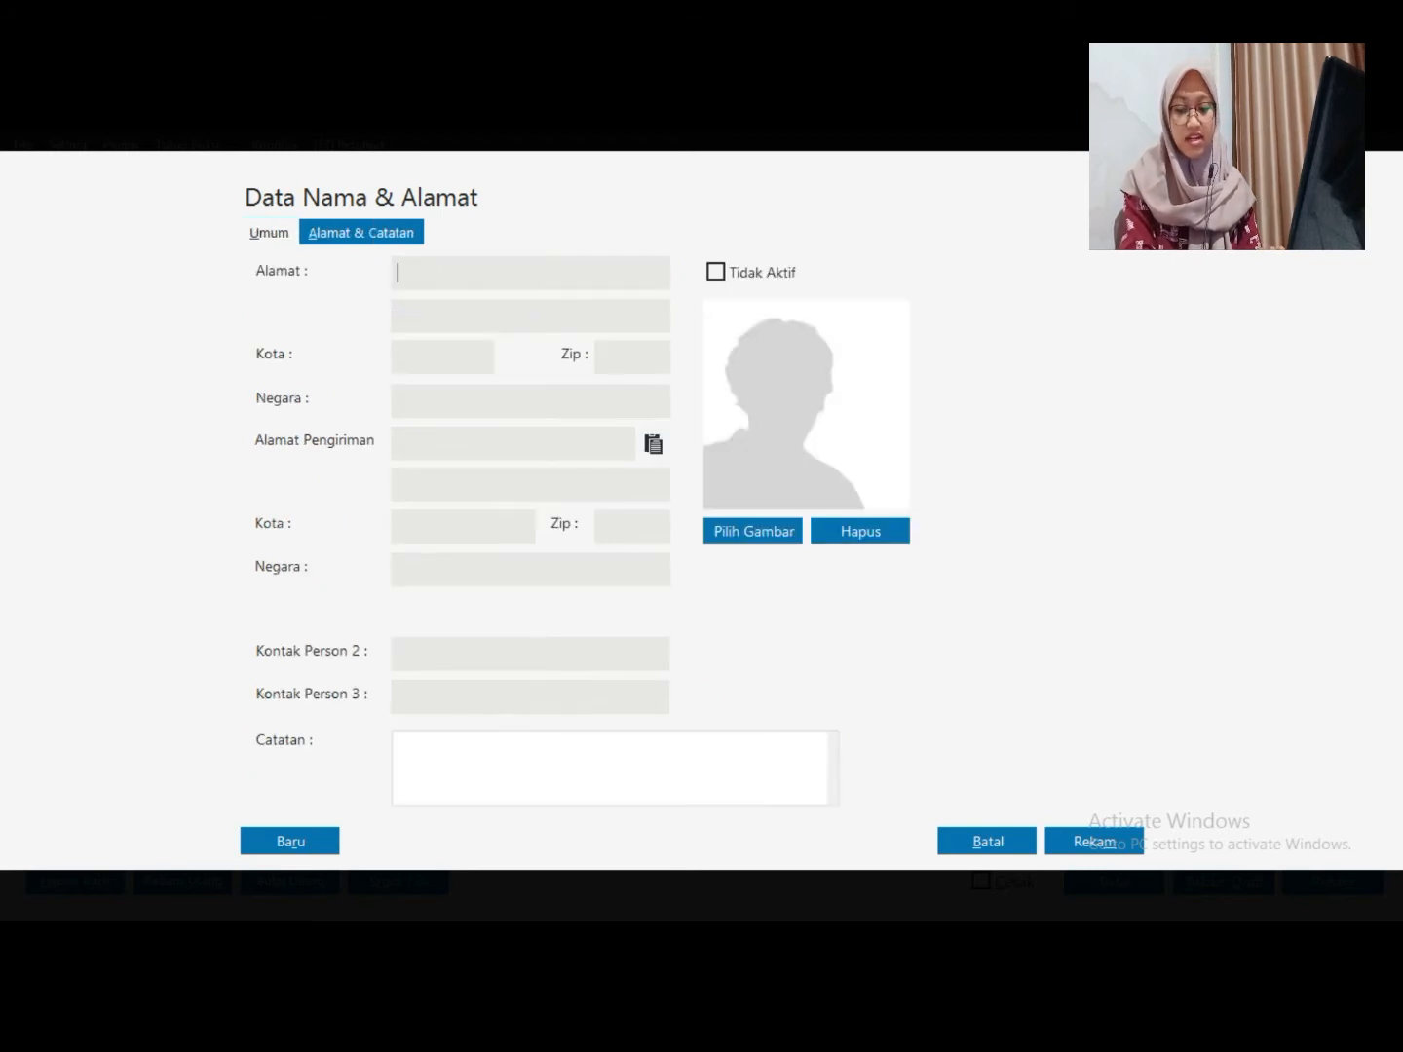
key("alt+u")
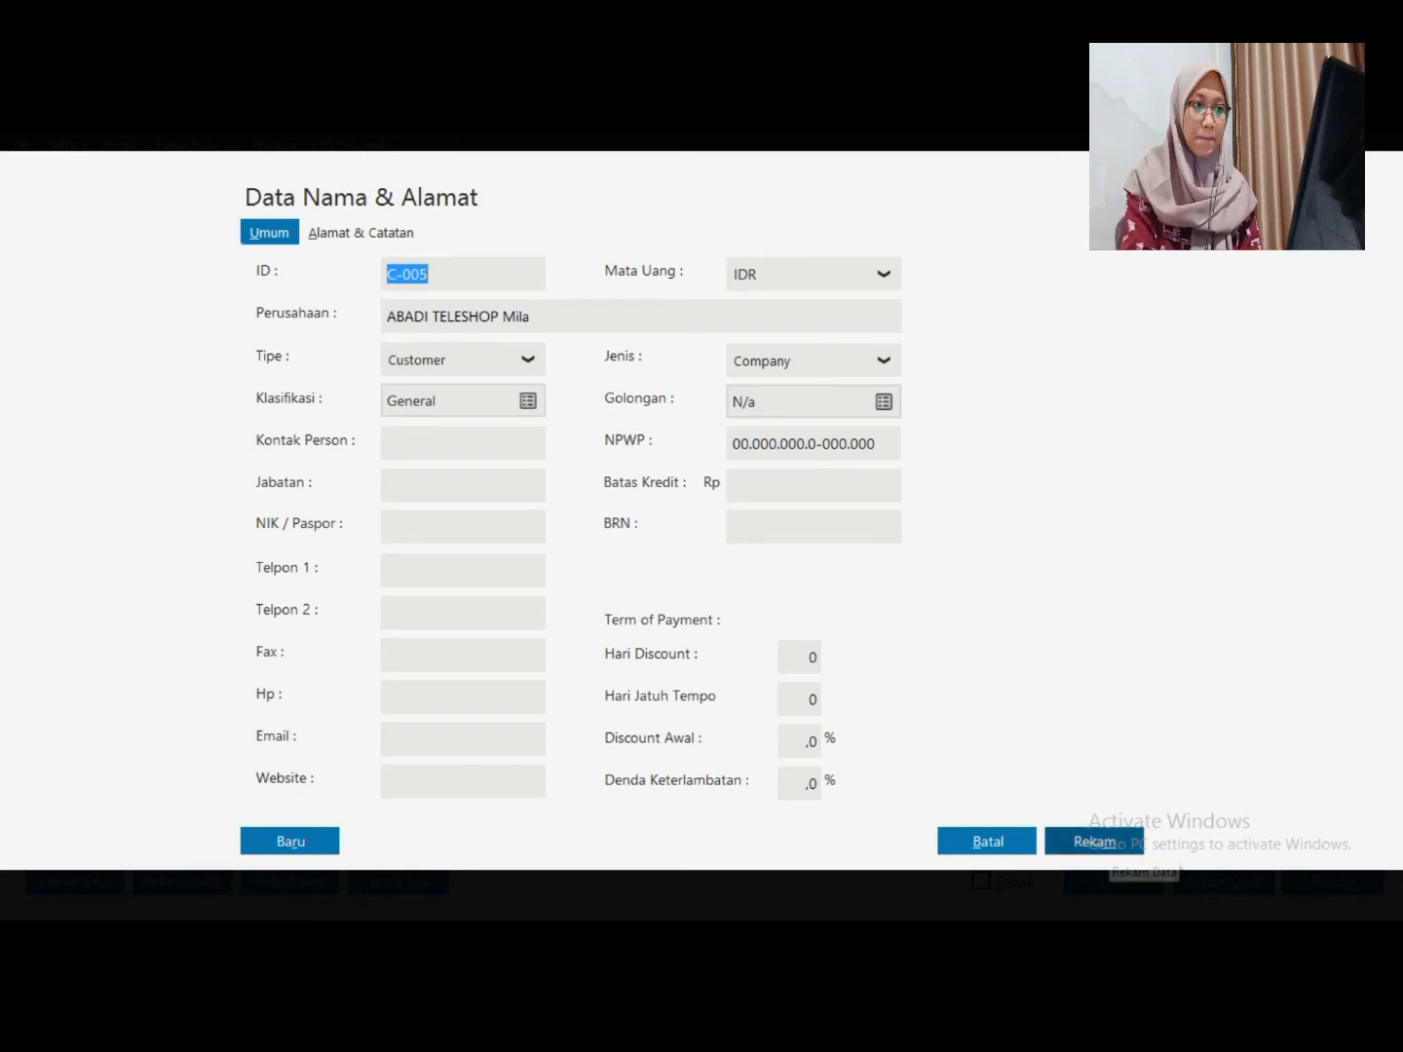
left_click(1106, 844)
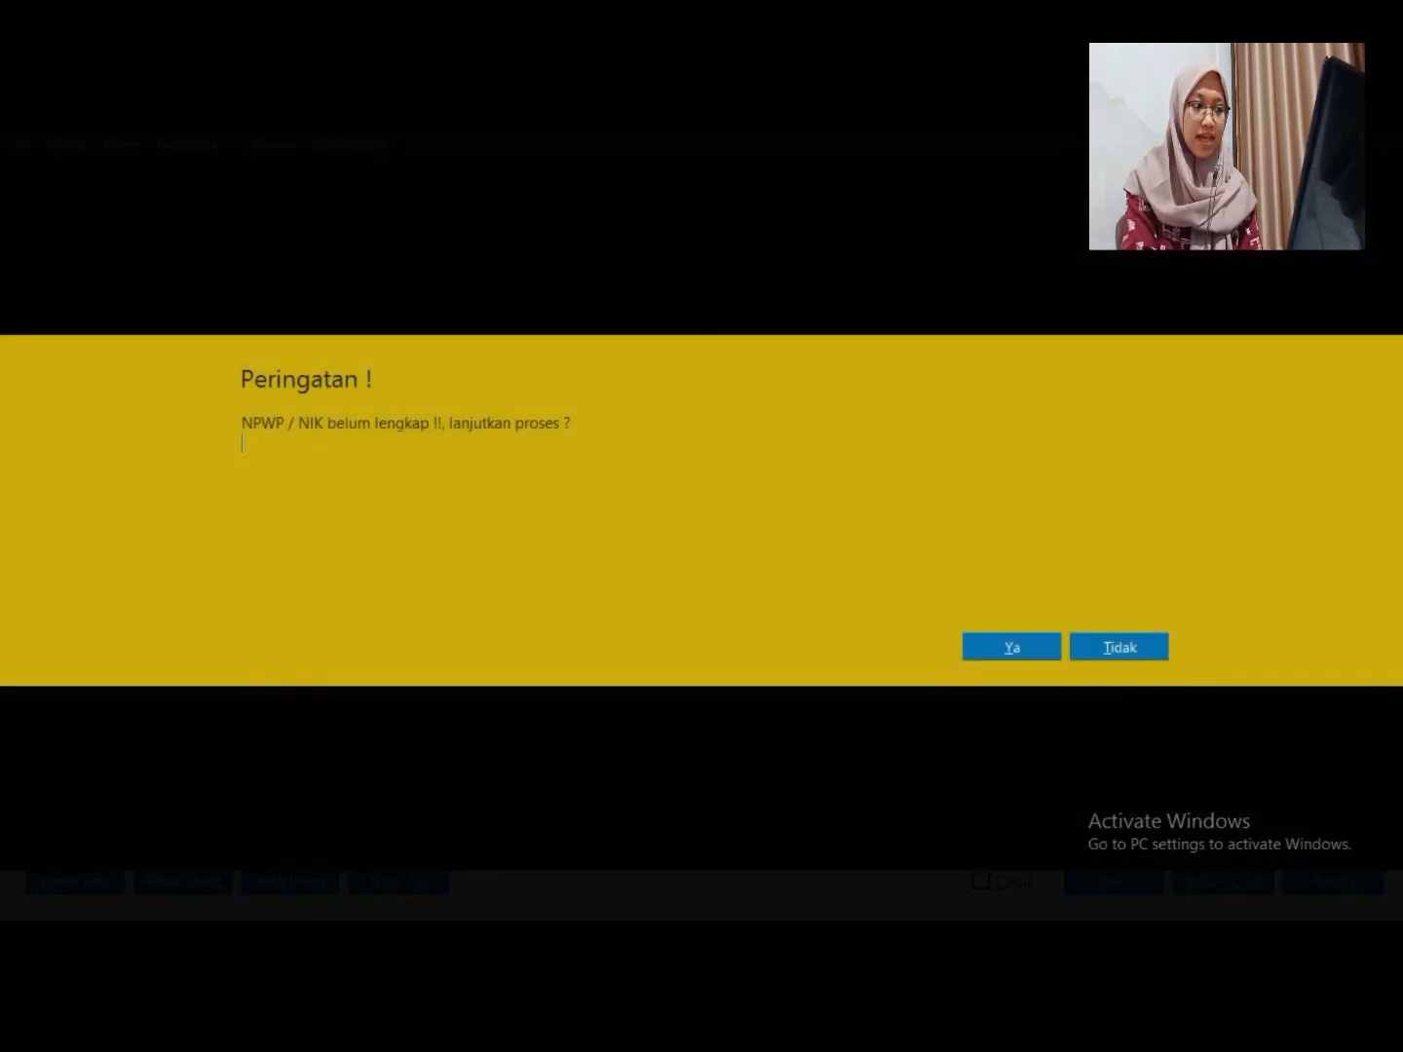
left_click(1012, 647)
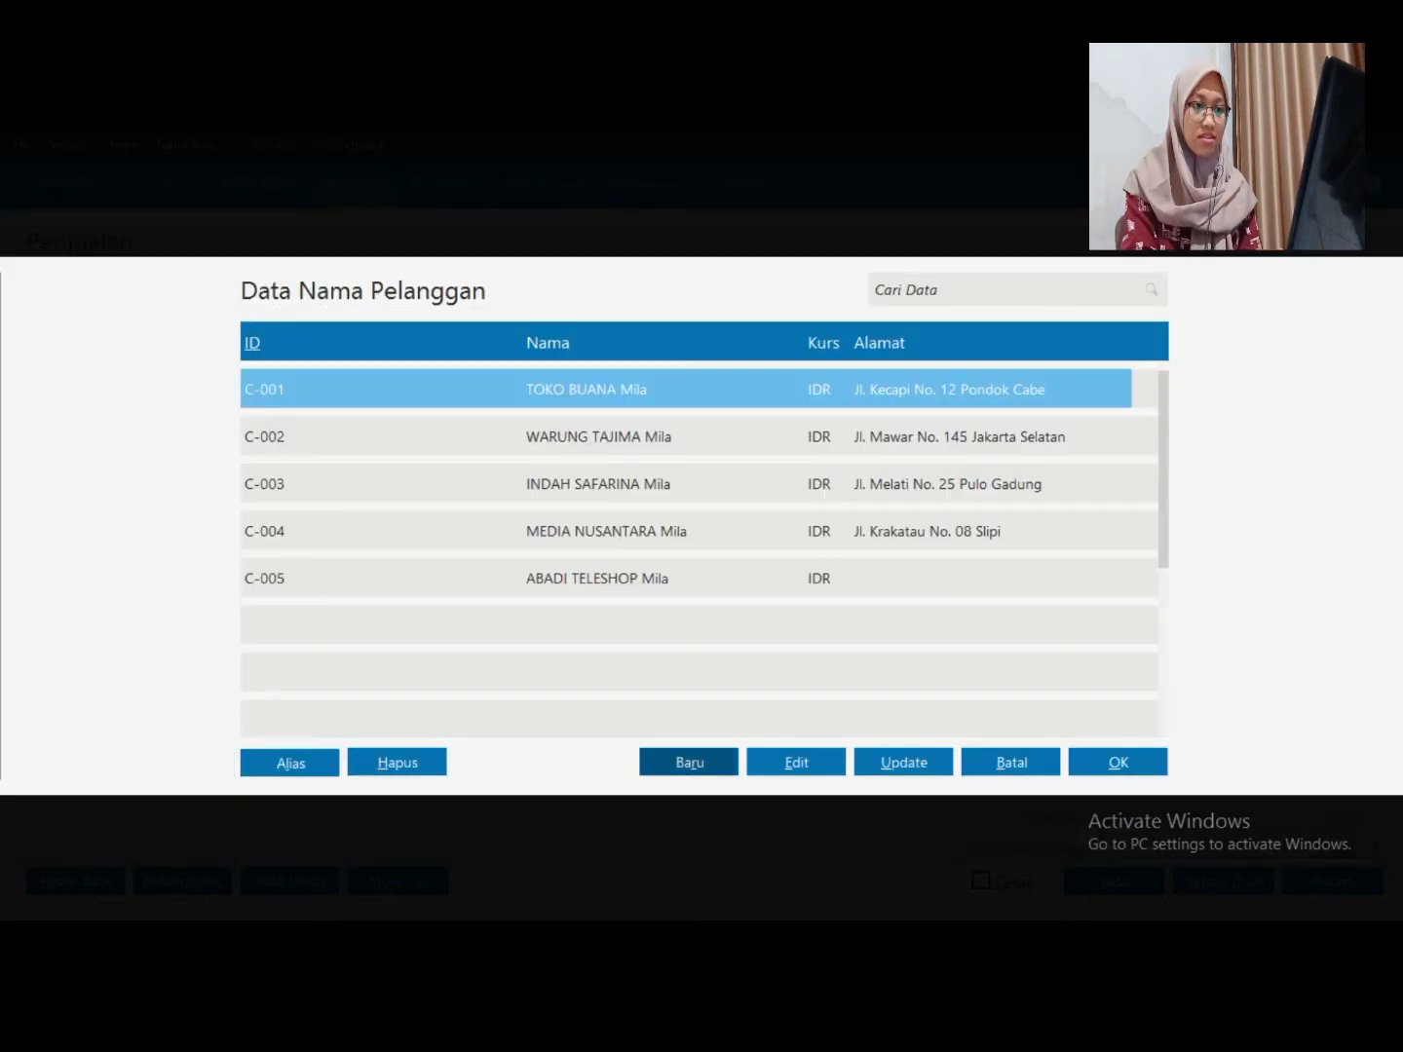
left_click(704, 578)
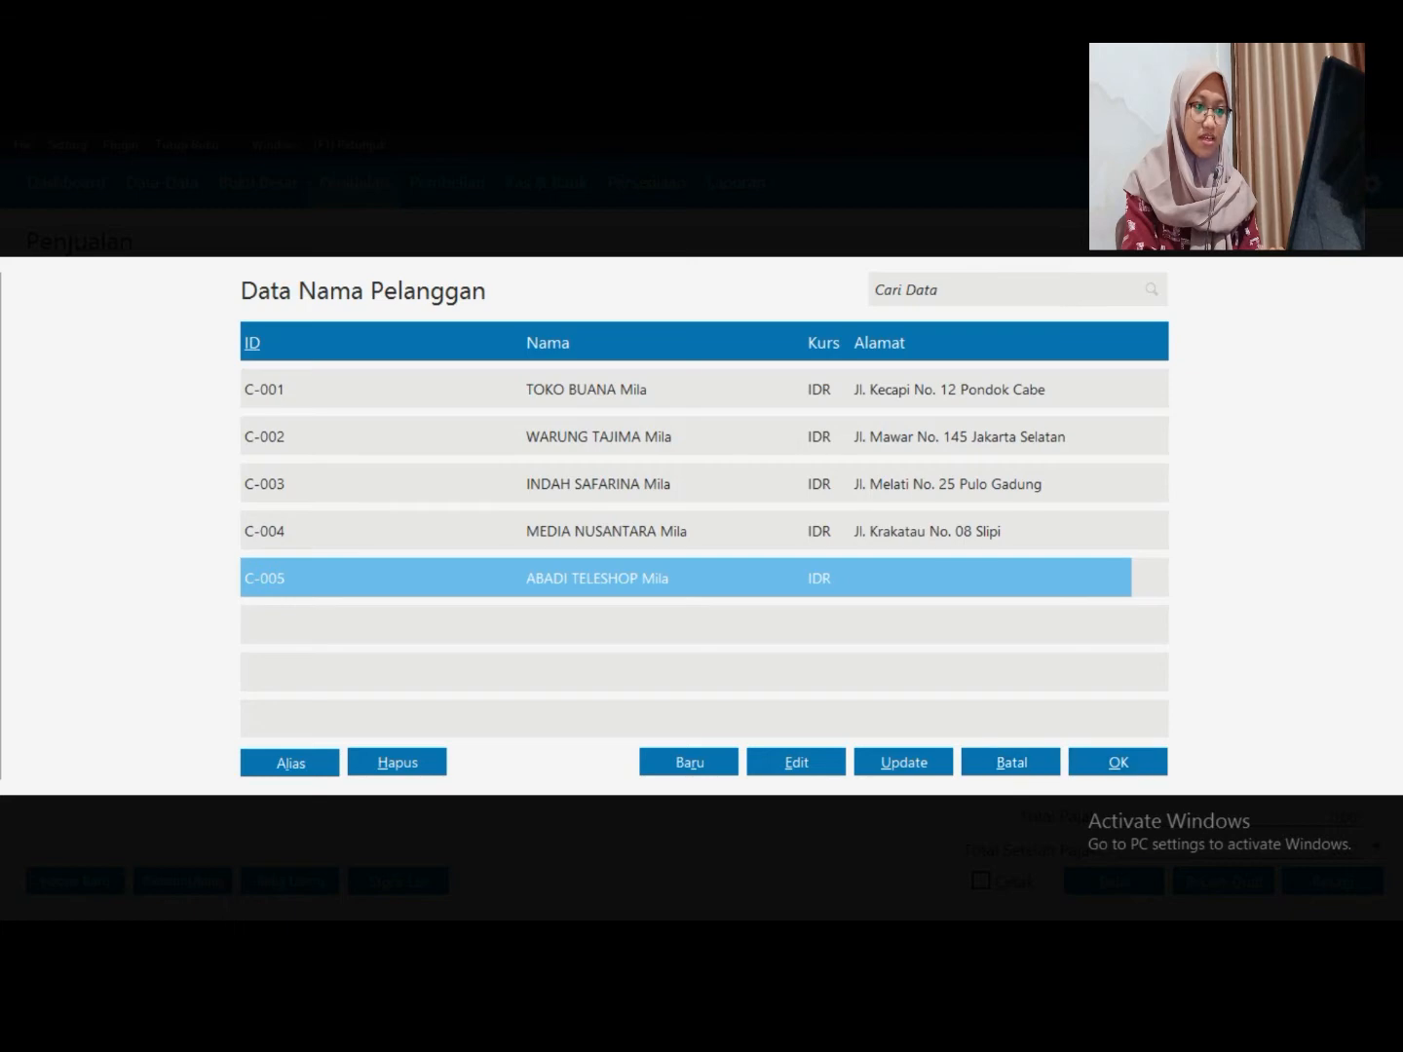
left_click(1118, 761)
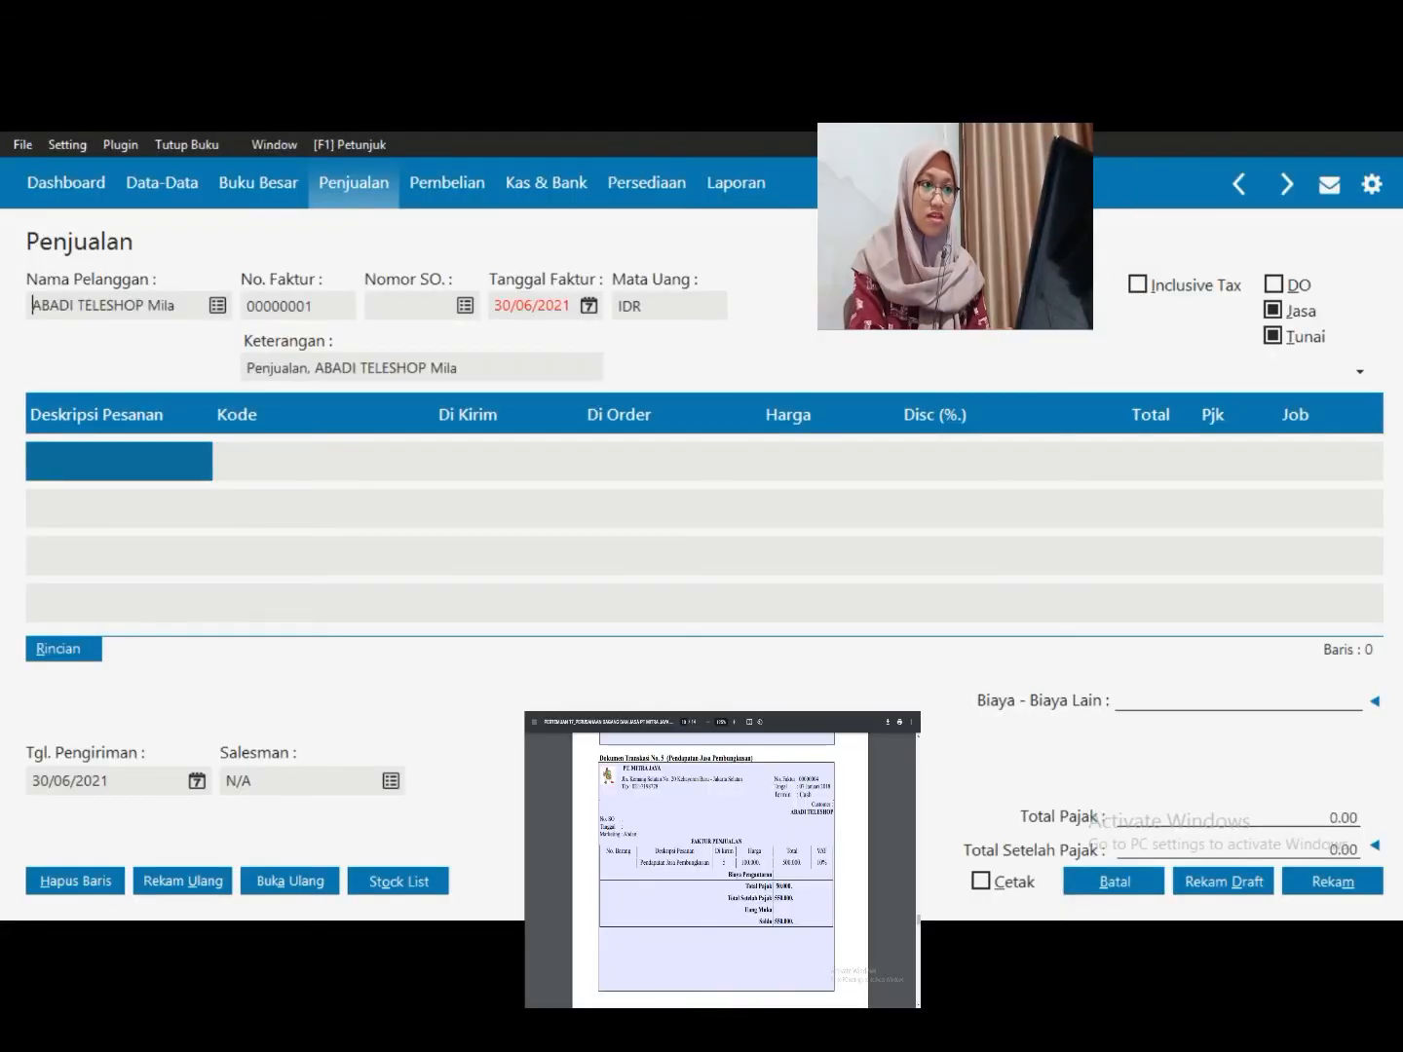
Set the invoice number to 00000004 and the invoice date to 07/01/2018, leaving the sales order number empty
key("Tab")
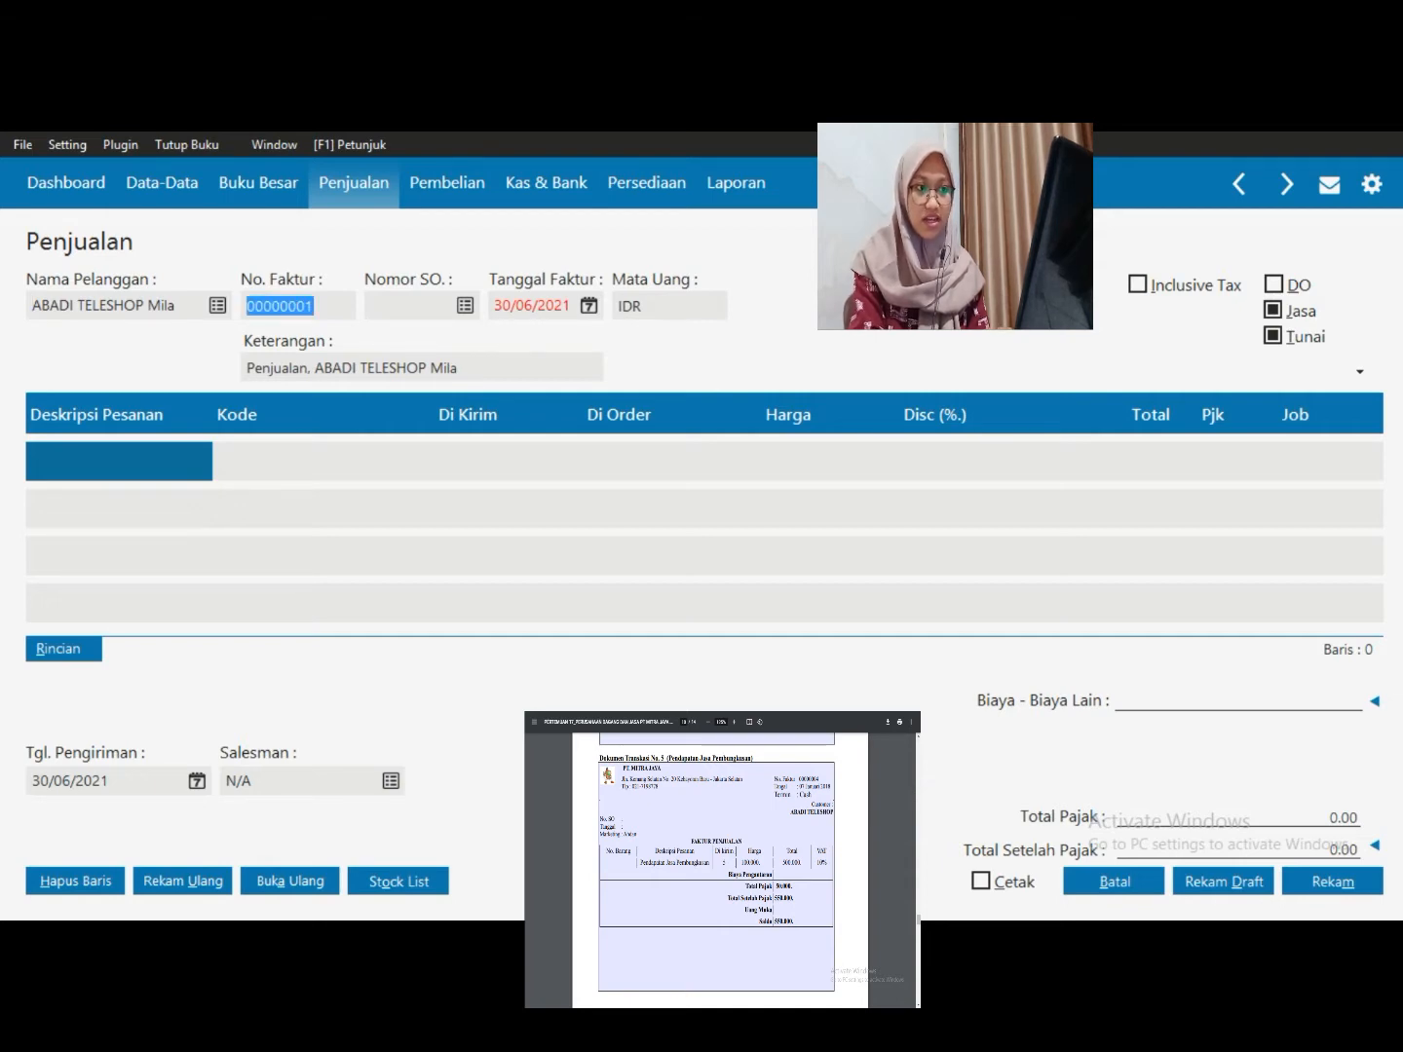
key("Right")
key("BackSpace")
type("4")
key("Tab")
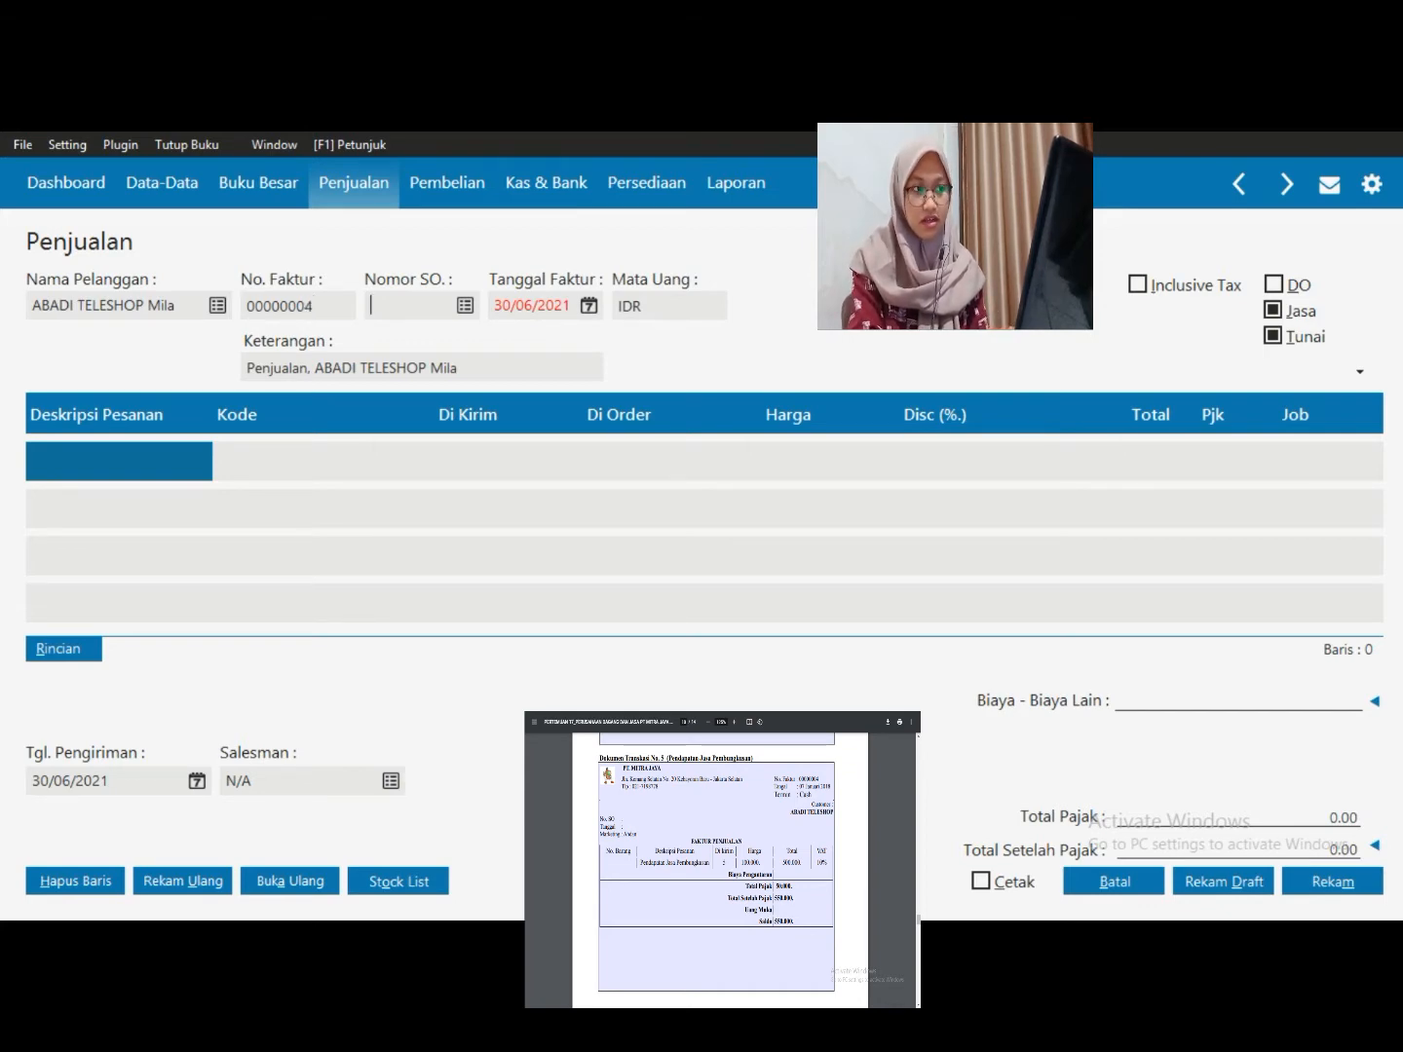
key("Tab")
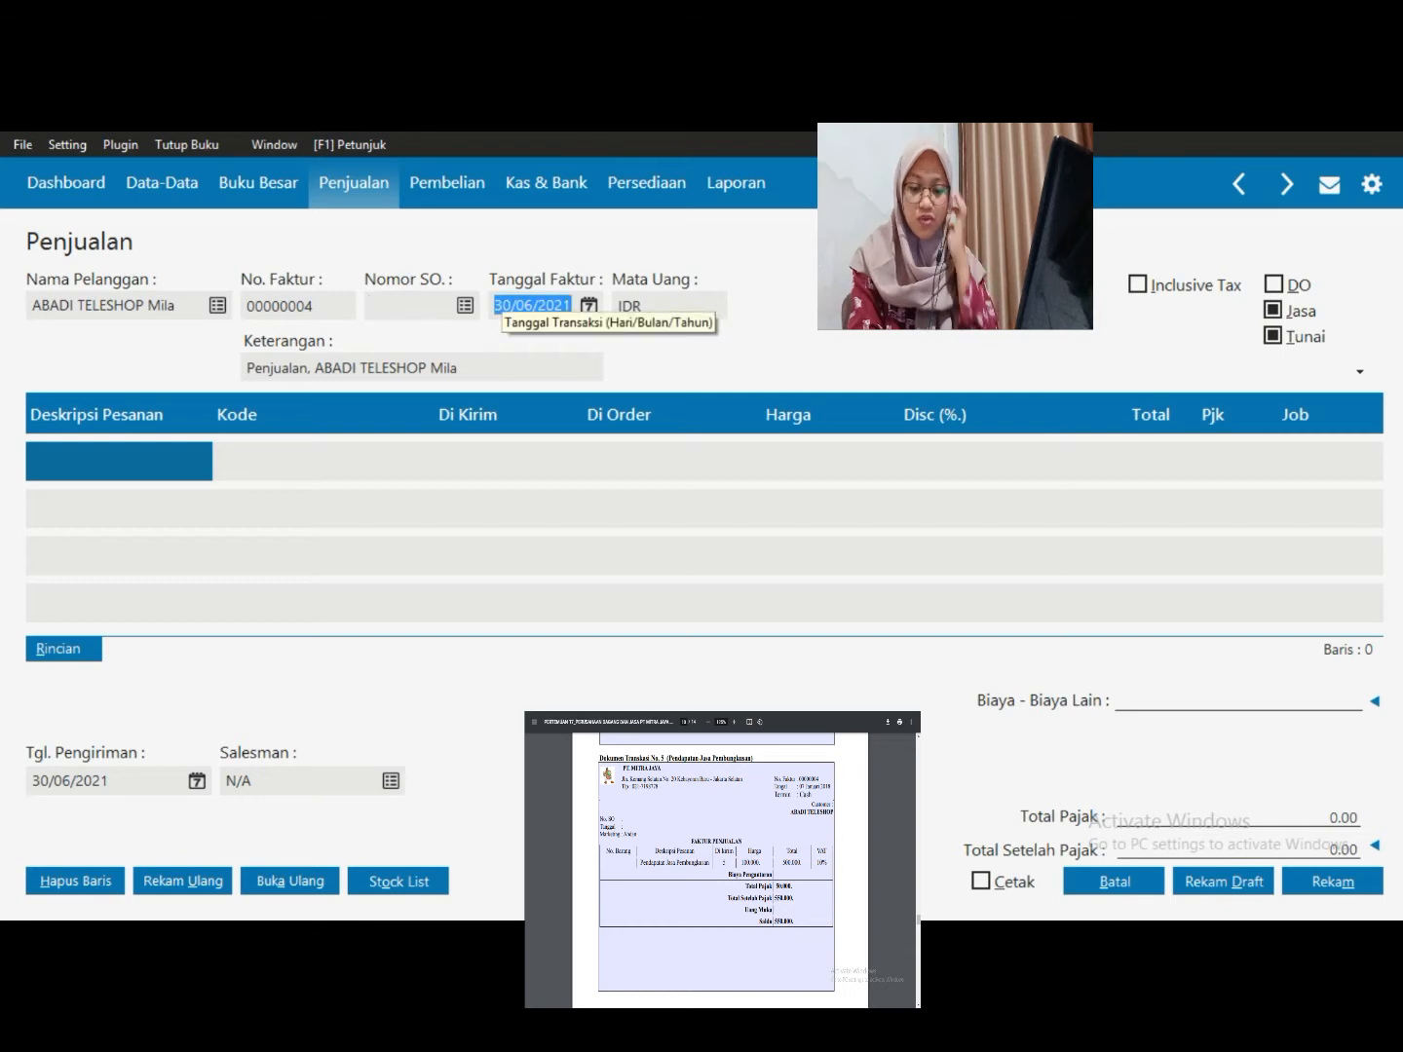
type("07/")
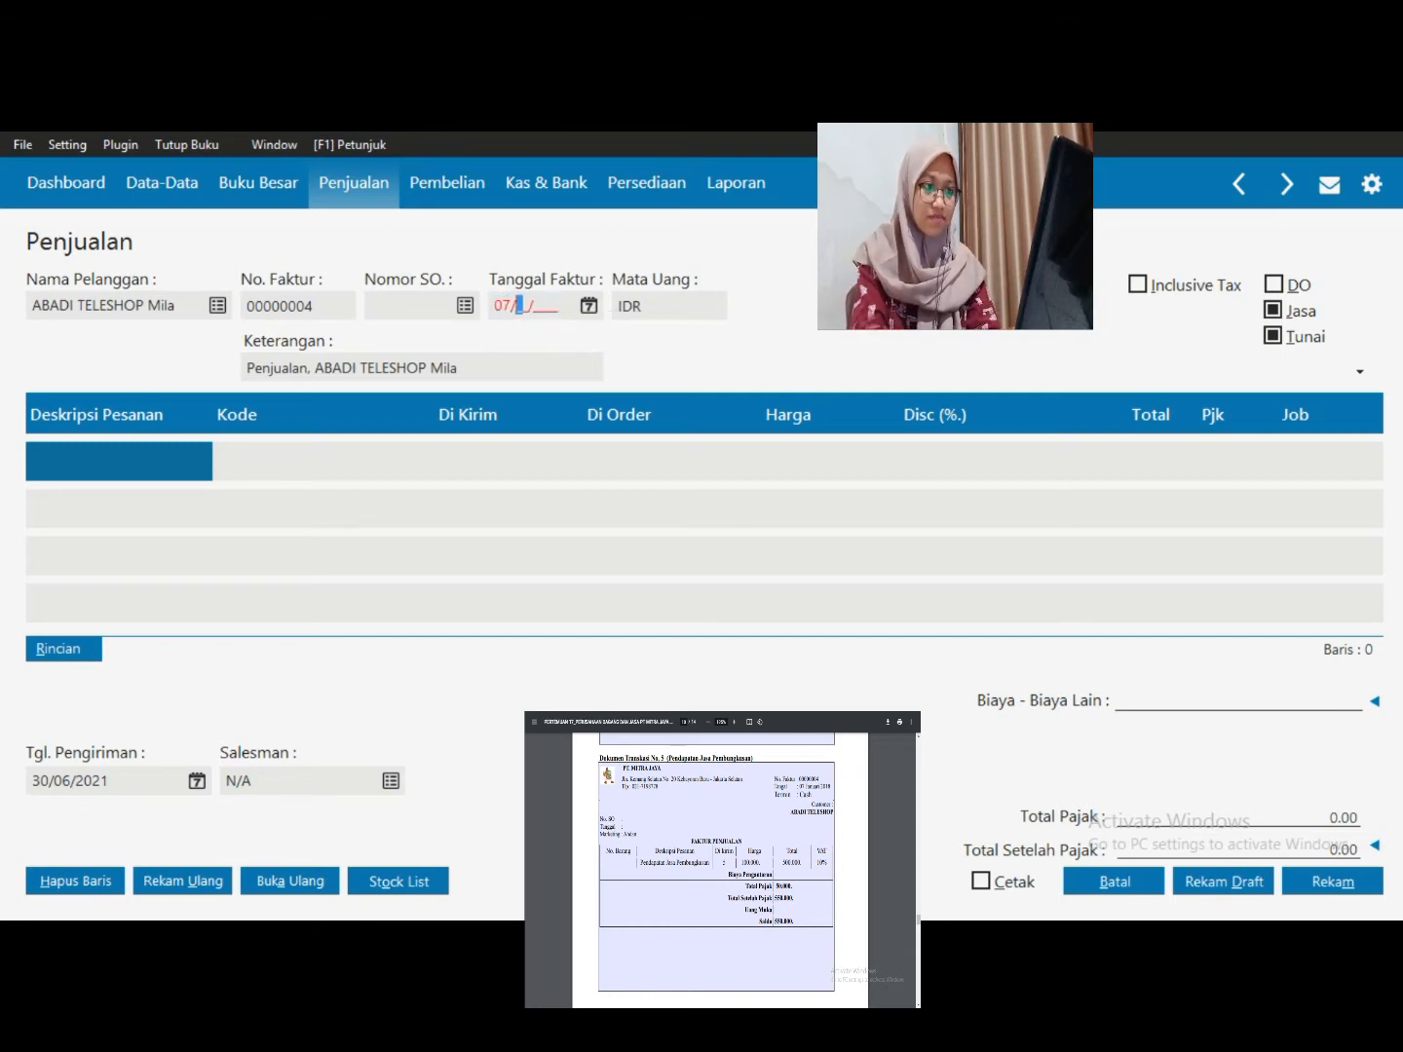
type("01/2018")
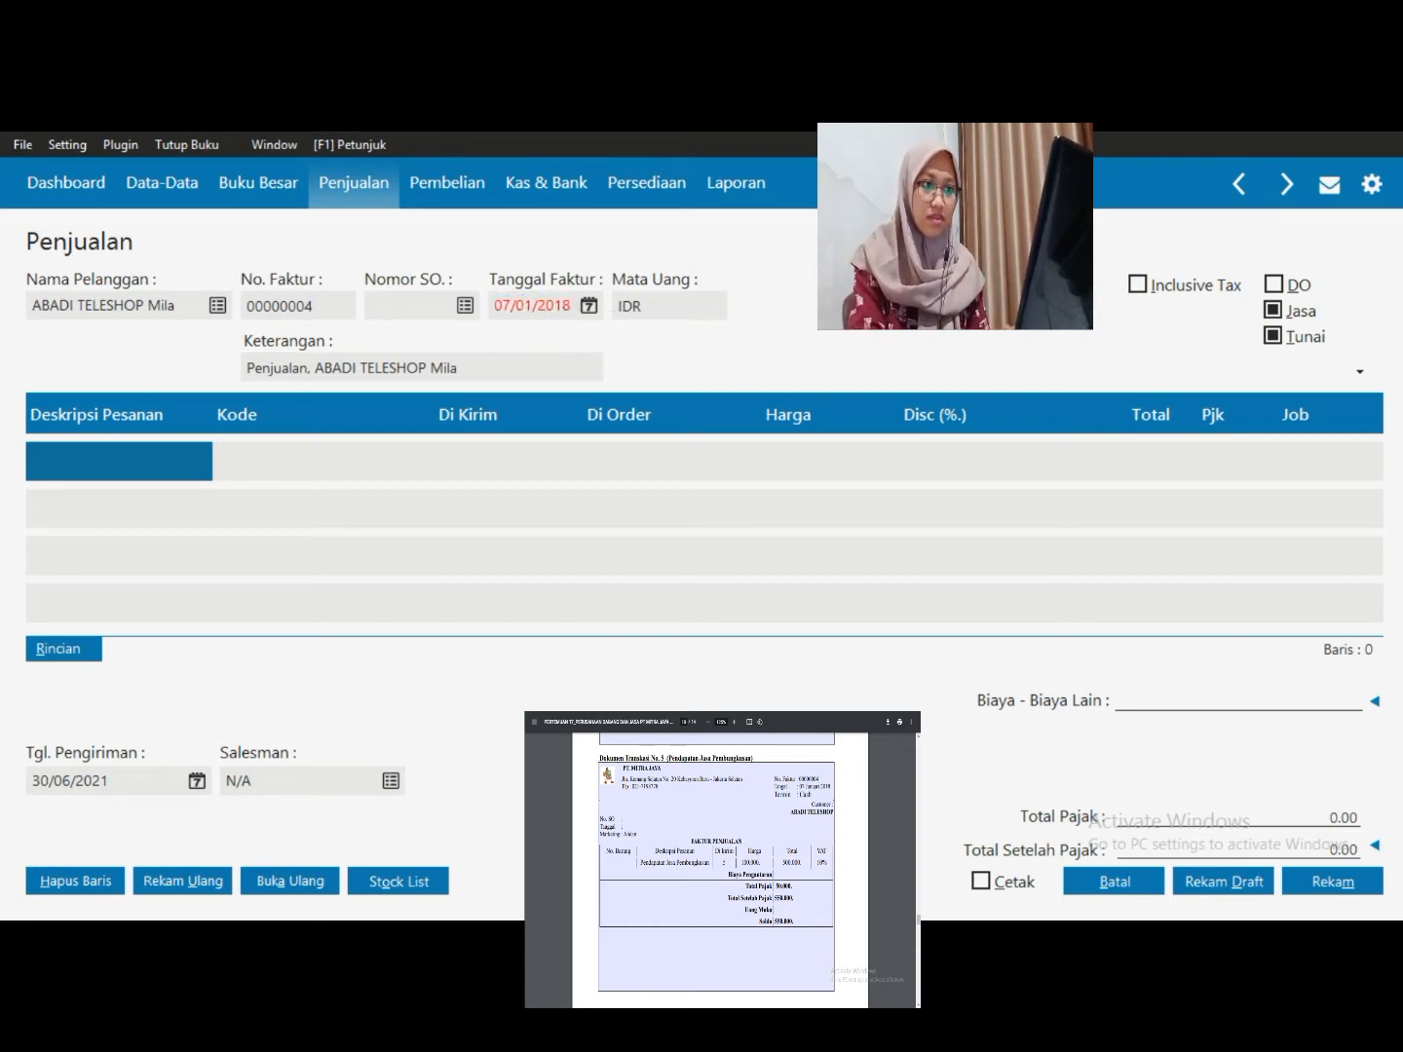
key("Tab")
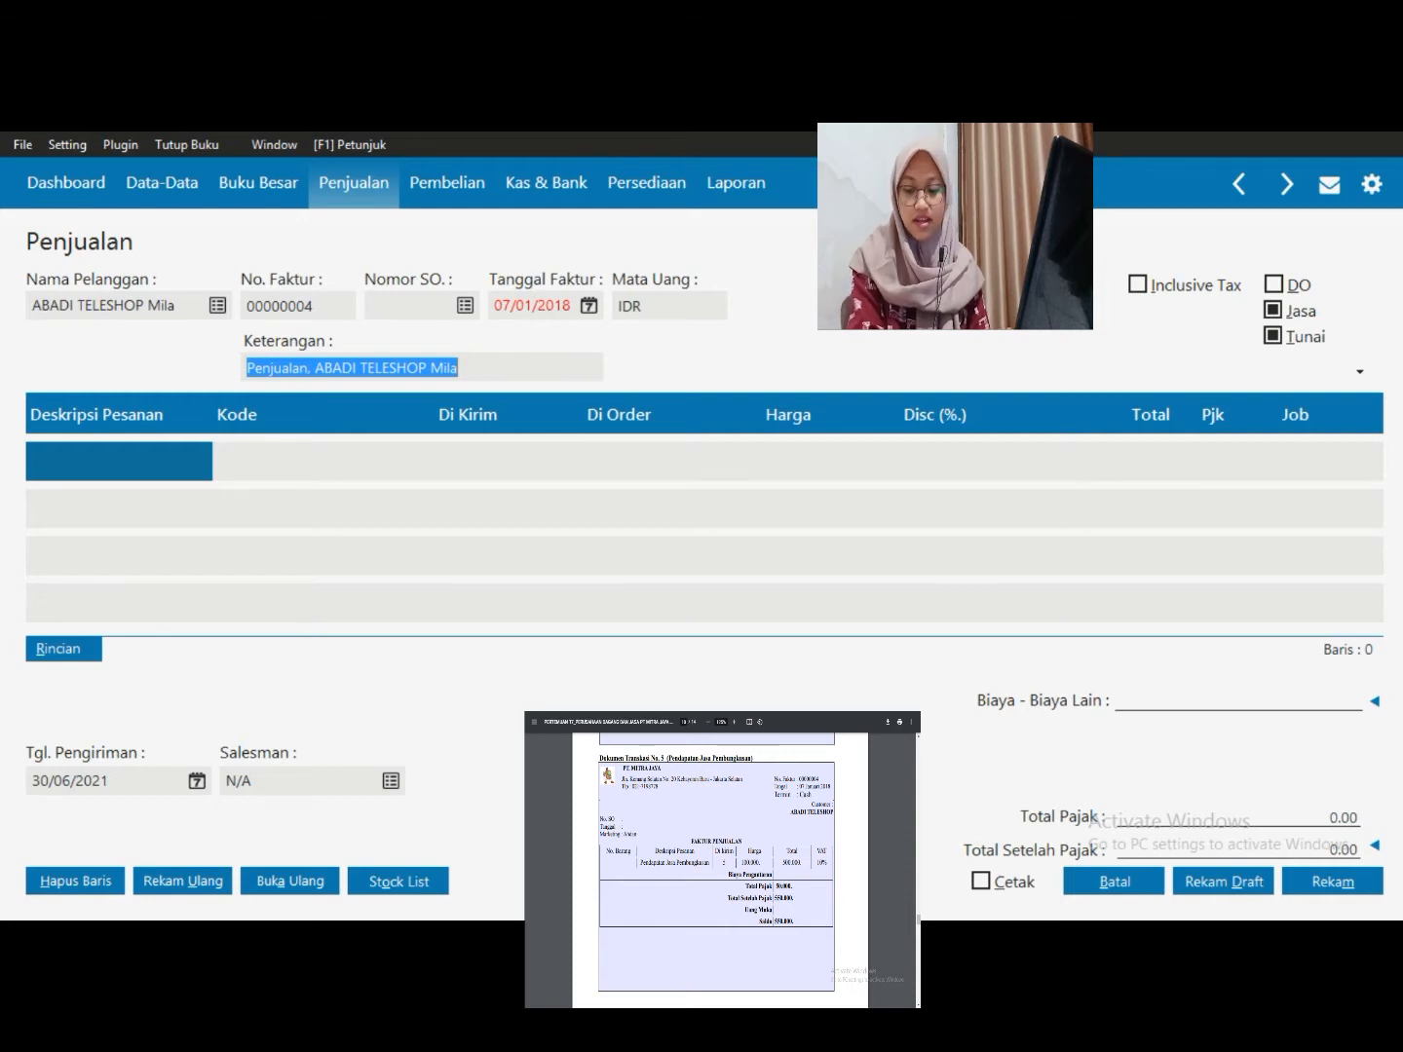
Enter Pendapatan Jasa Pembungkusan as the description of the first invoice line
left_click(119, 461)
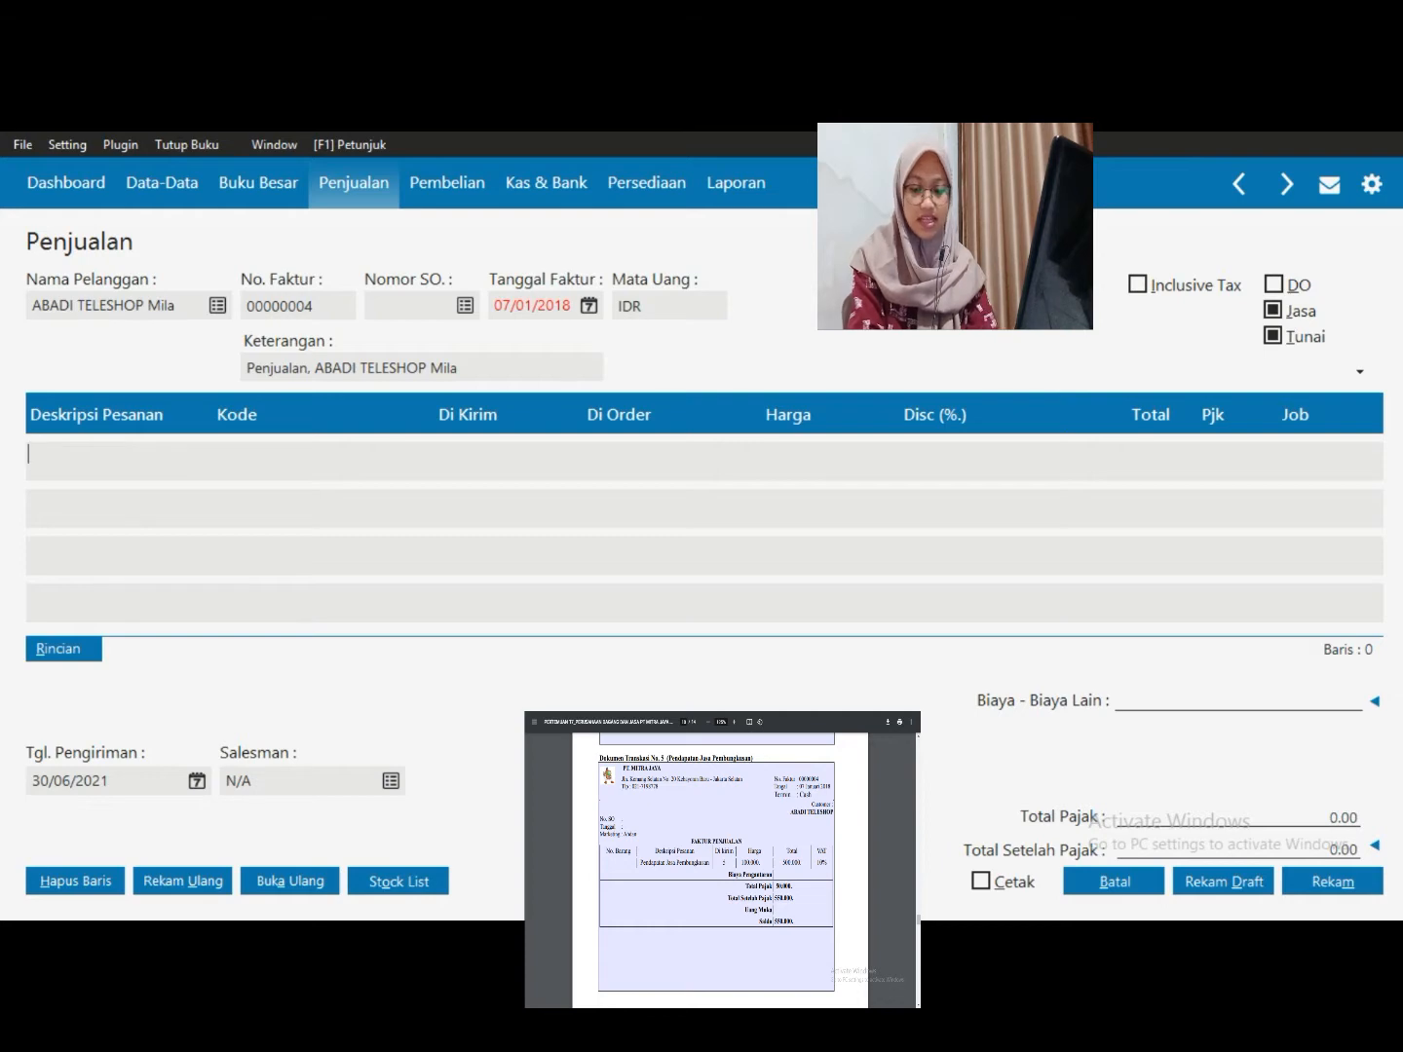
type("Pend")
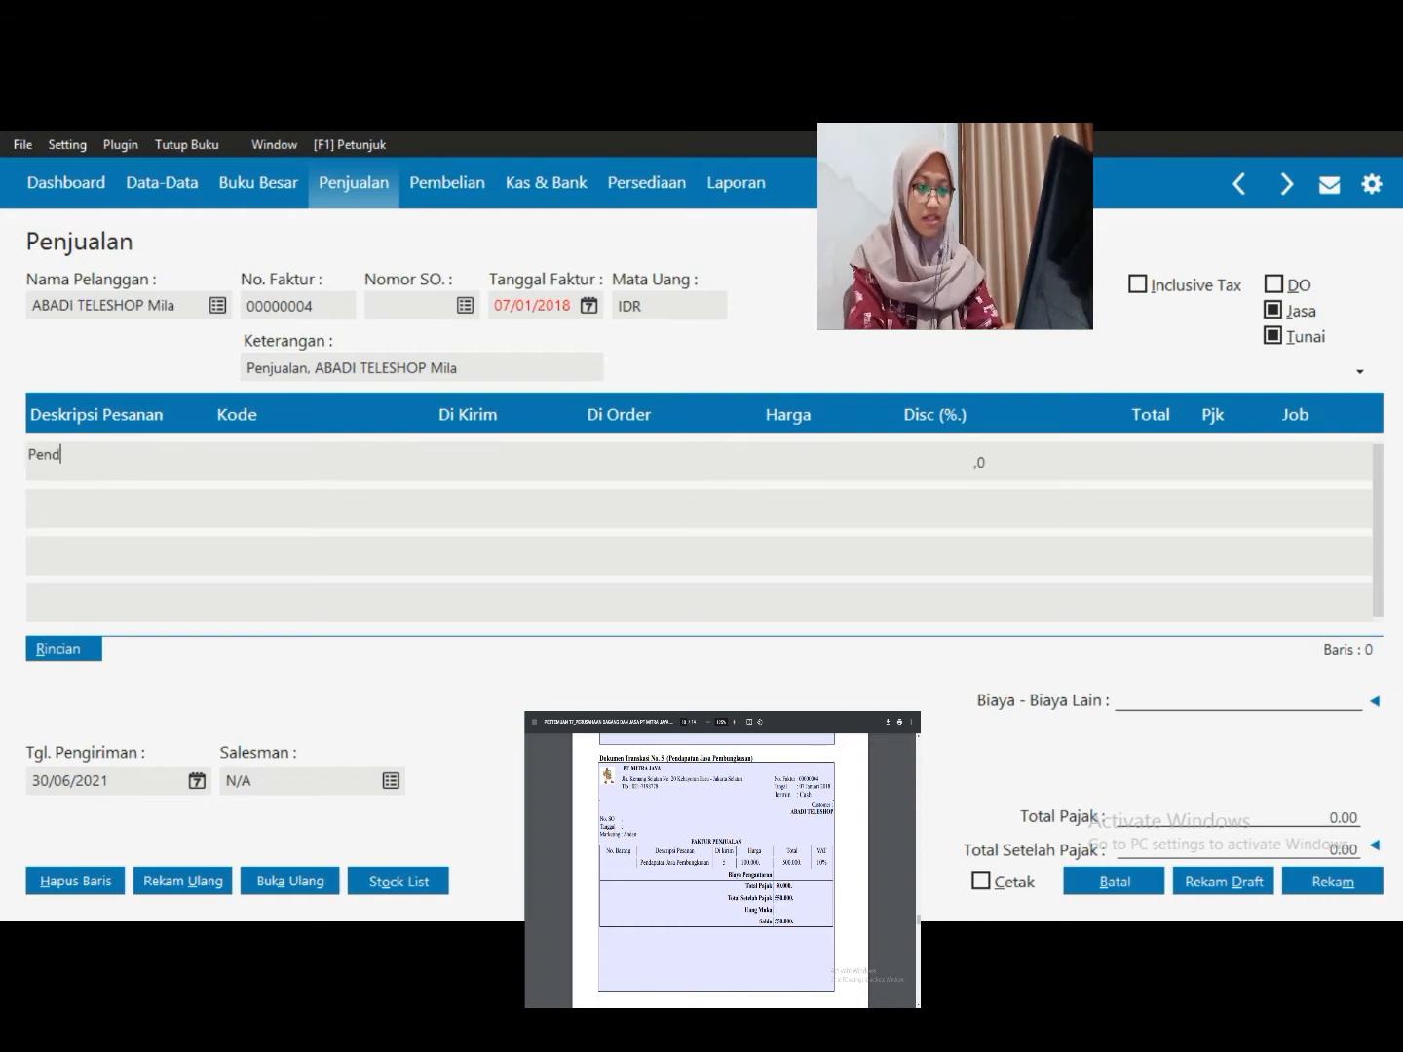
type("apatan J")
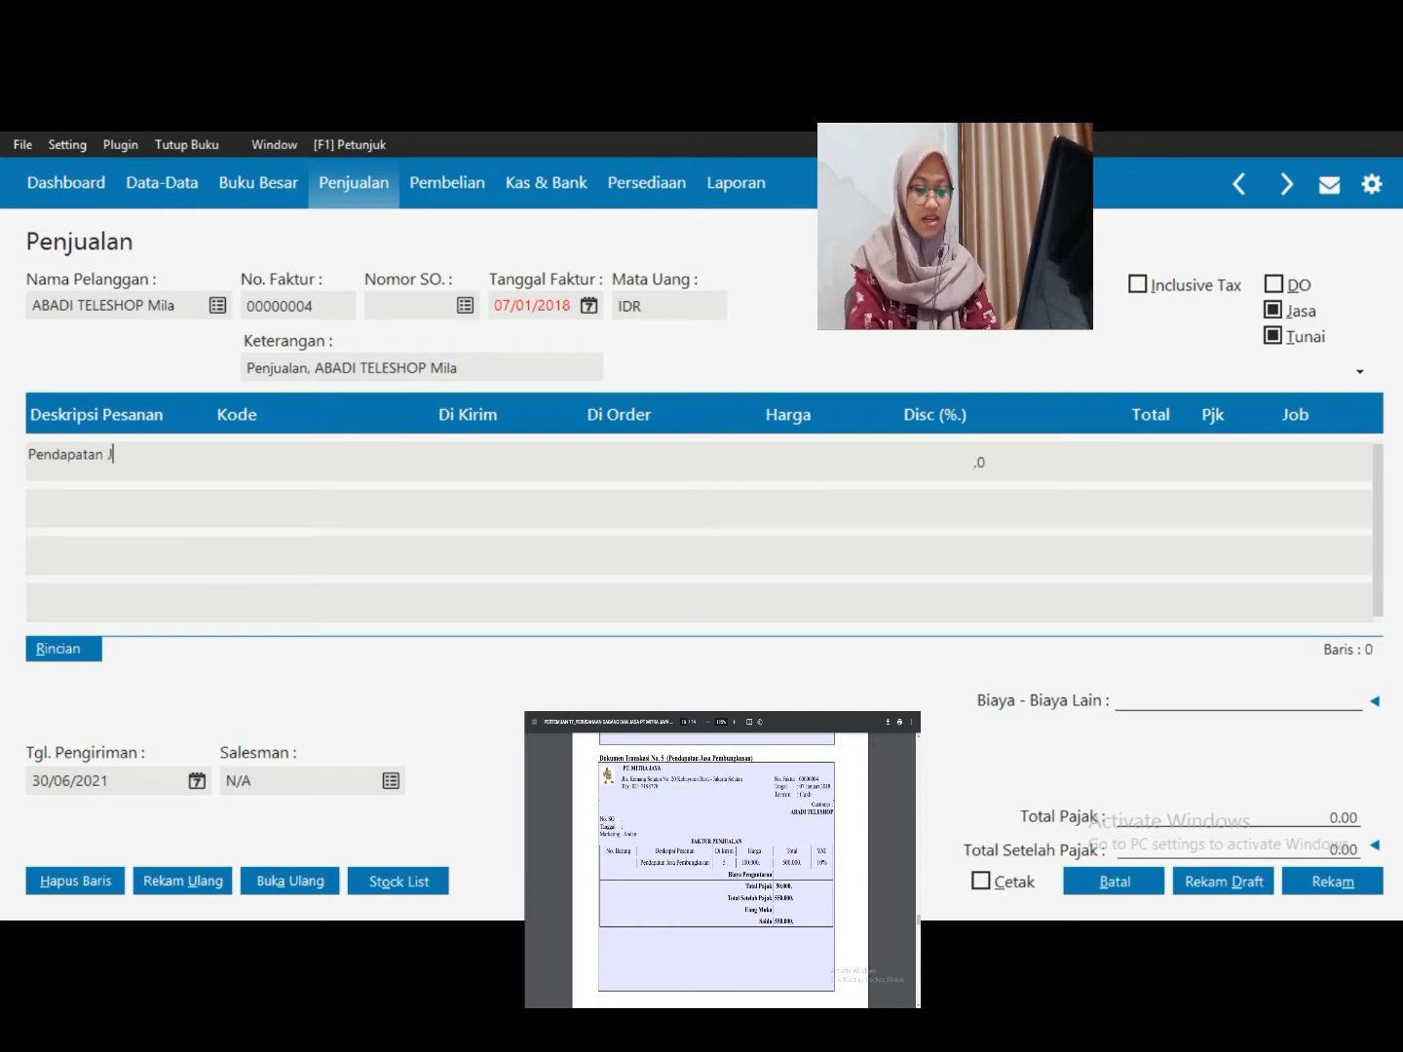
type("asa Pembungkusan")
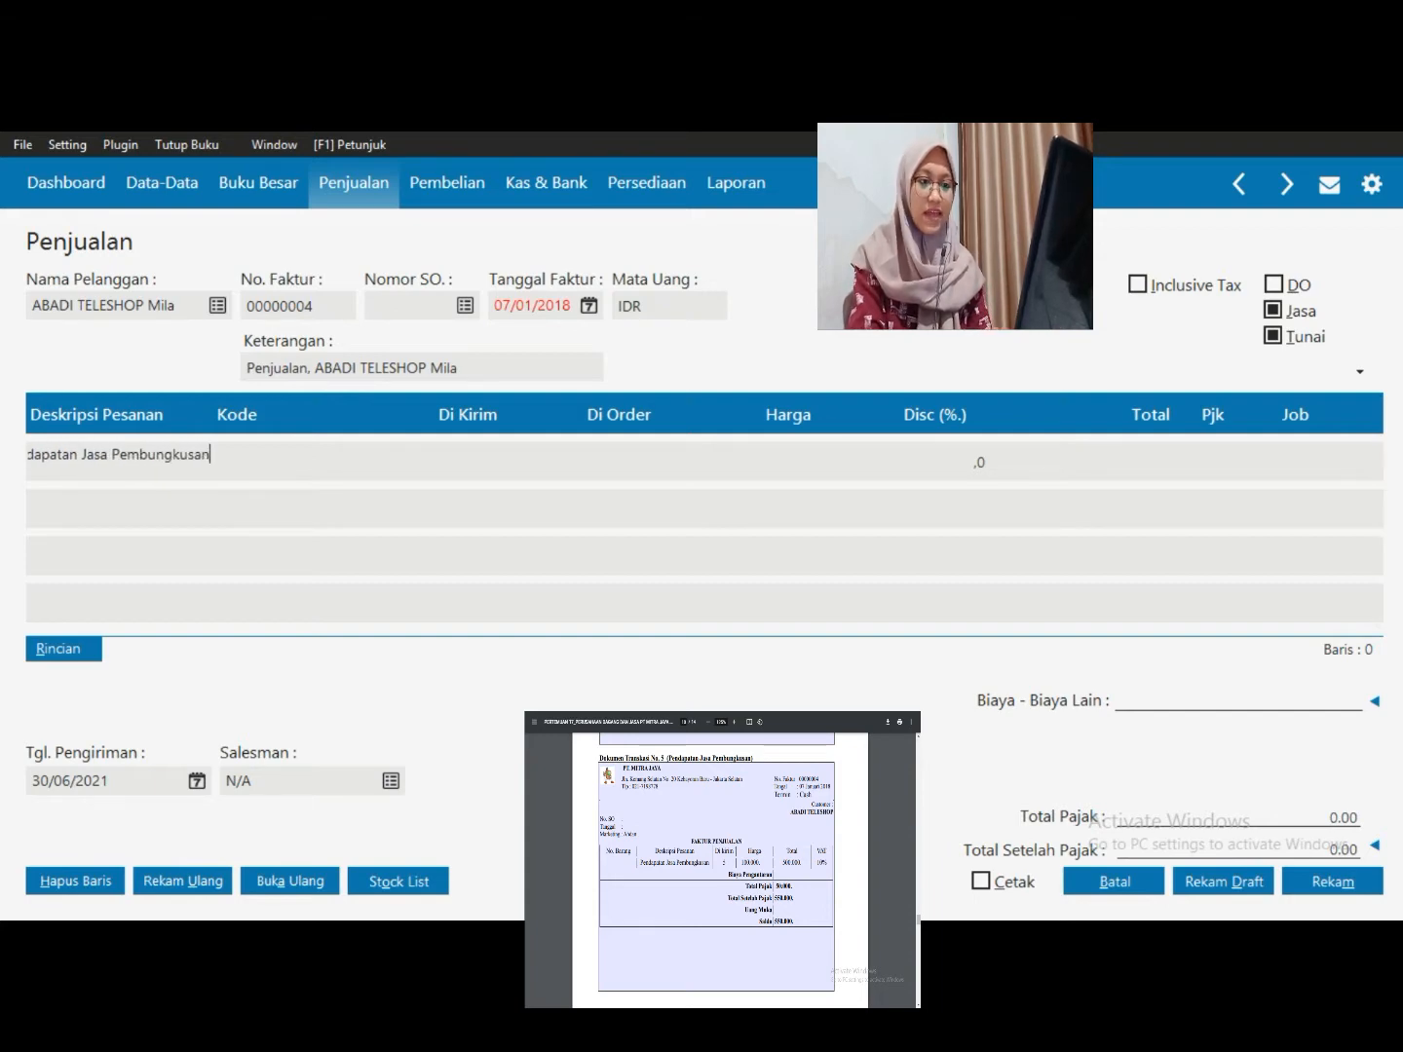
key("Tab")
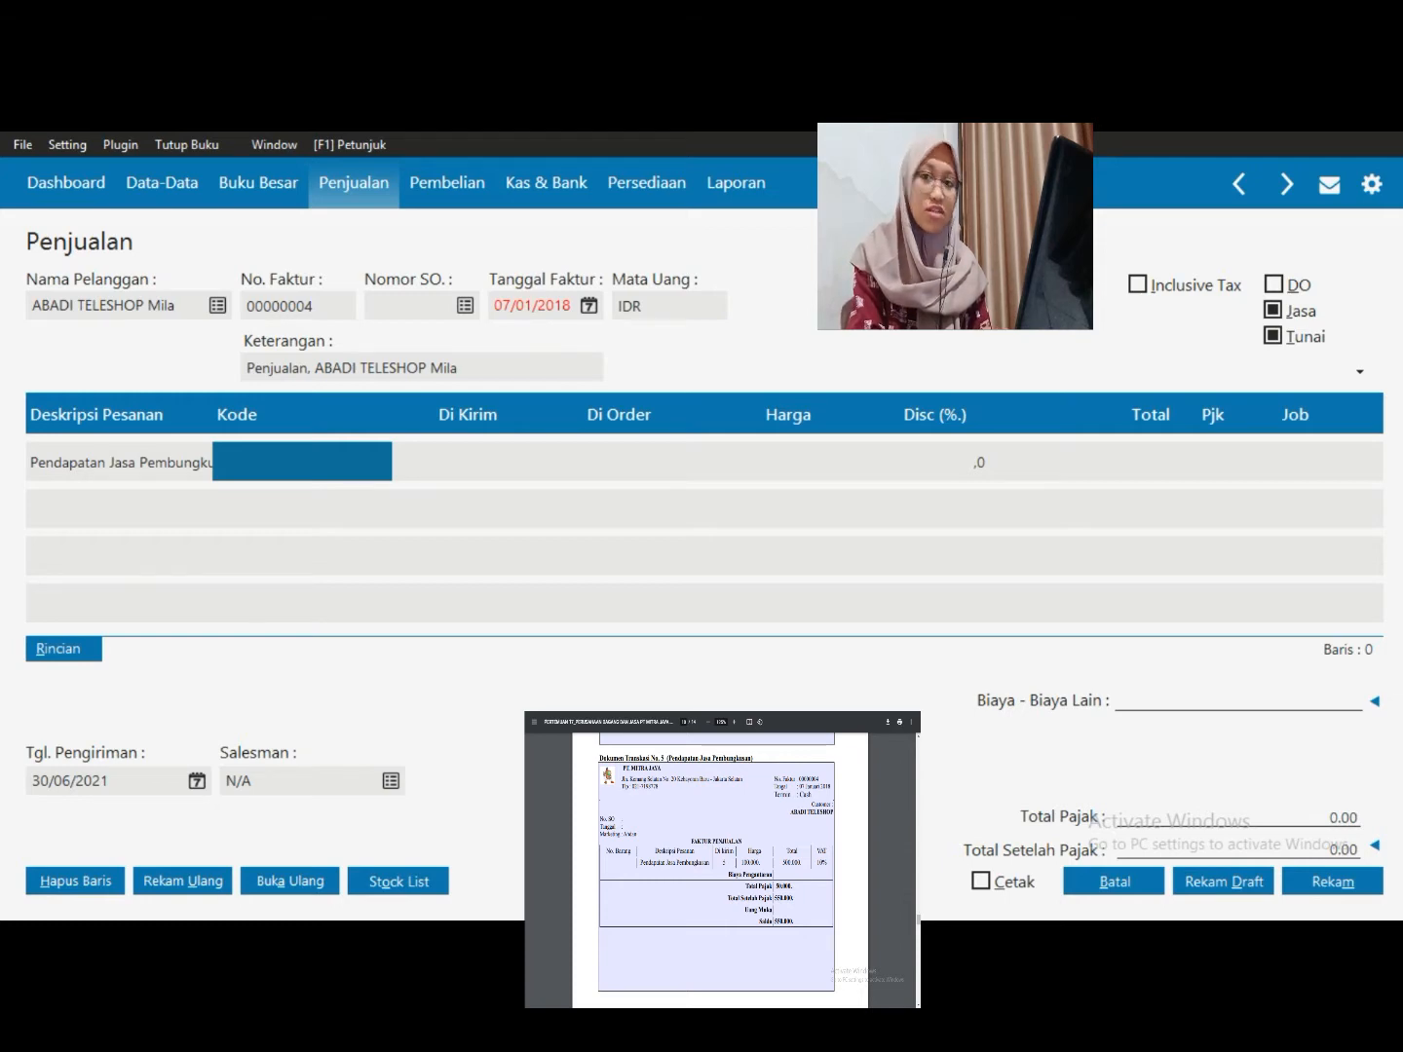
Try to assign the account Piutang Usaha (USD) to the packaging-service line
key("Return")
scroll(701, 550, "down", 3)
left_click(702, 531)
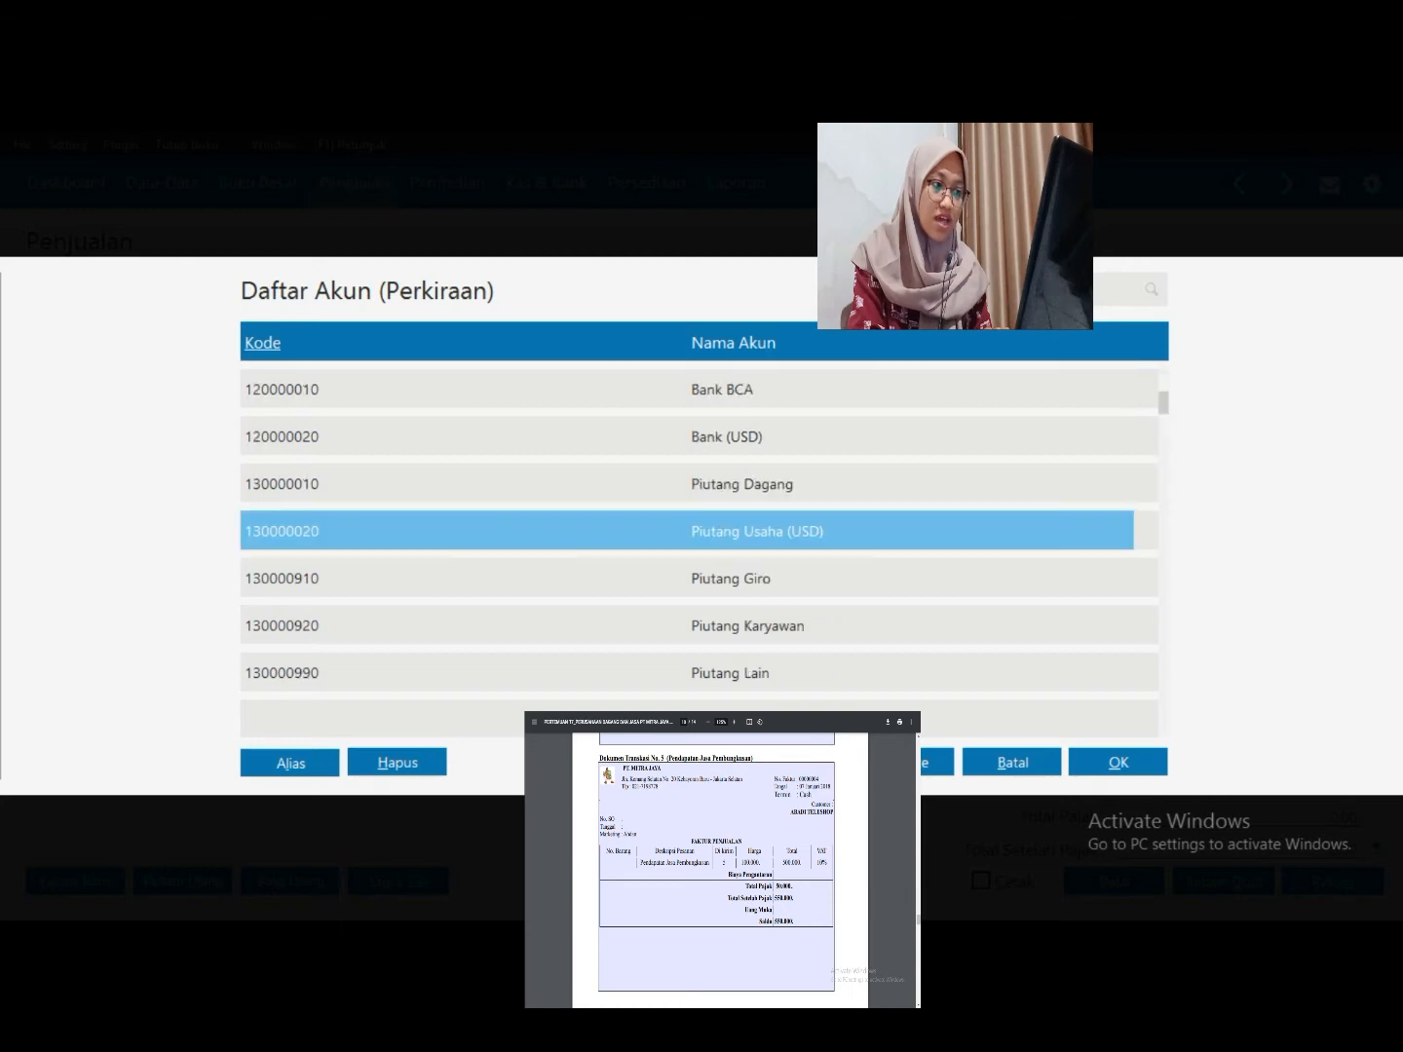
key("Return")
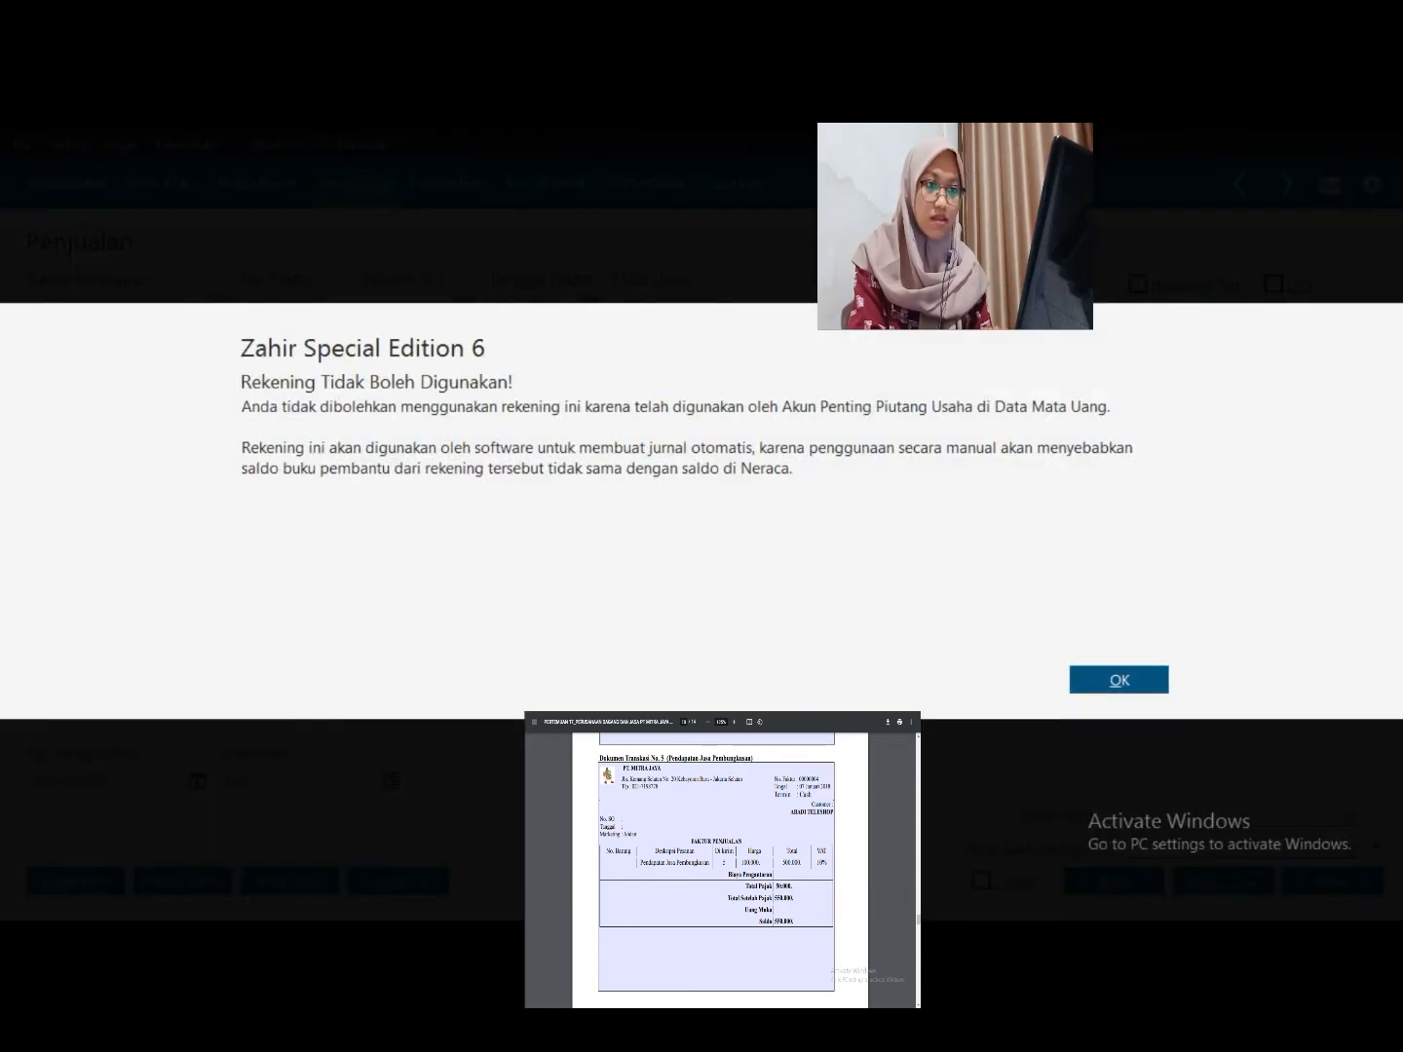
key("Return")
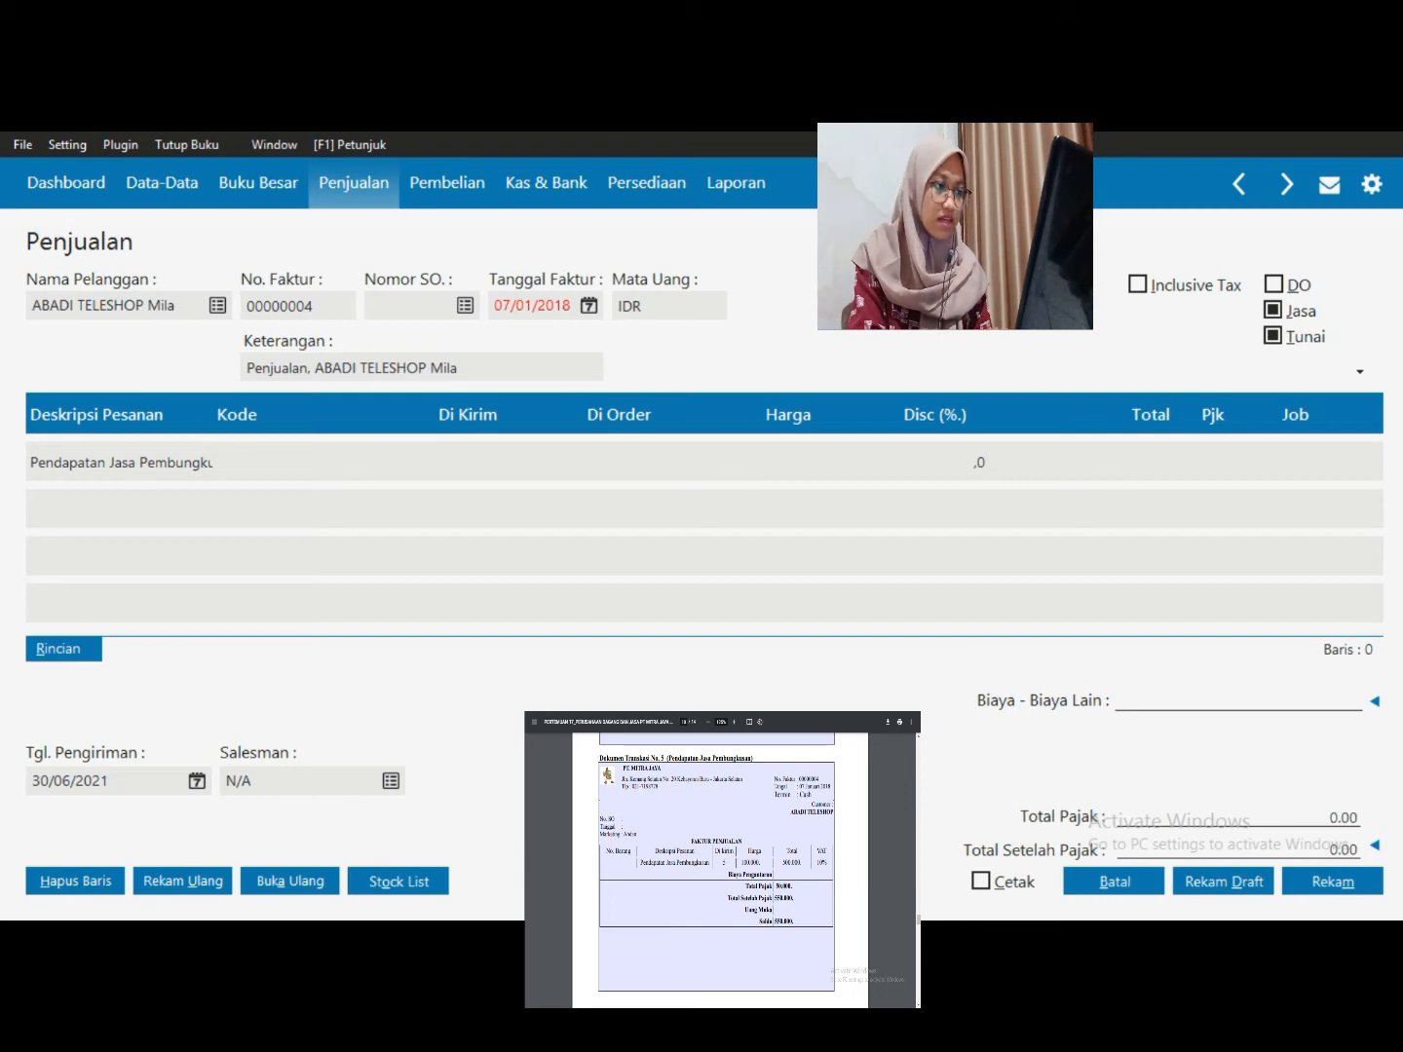
Look through the account list's sales and income accounts for one suited to the packaging-service revenue
key("Return")
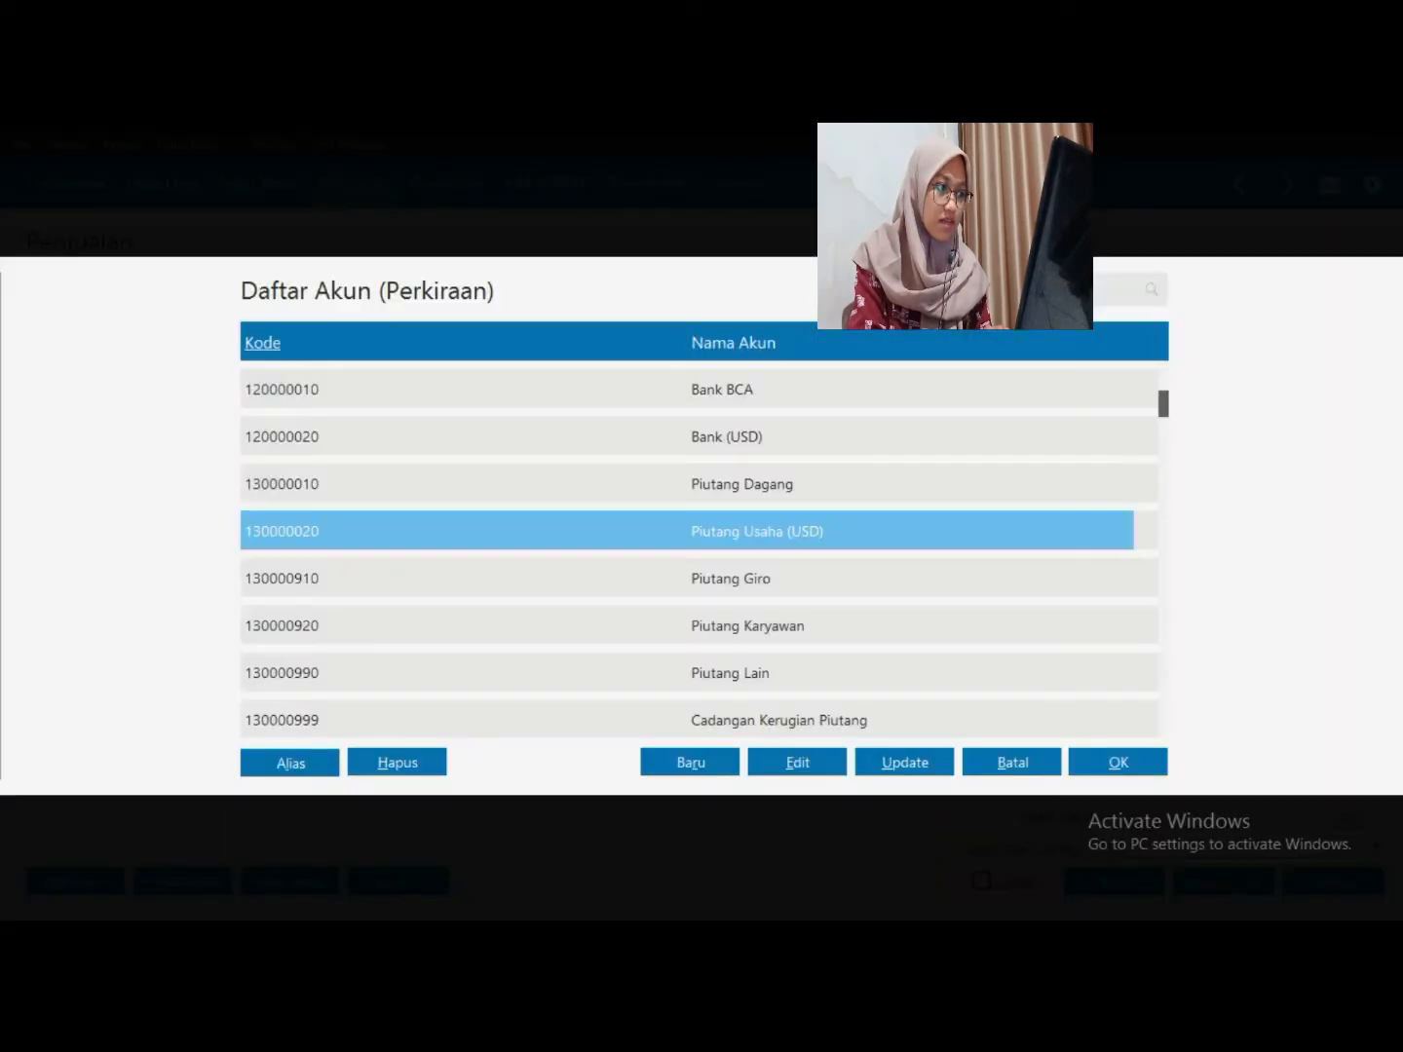
left_click_drag(1163, 513, 1163, 548)
key("Down")
key("Down")
key("Down")
key("Down")
key("Down")
key("Down")
key("Down")
key("Down")
key("Down")
key("Down")
key("Down")
key("Down")
key("Down")
key("Down")
key("Down")
key("Down")
key("Down")
key("Down")
key("Down")
key("Down")
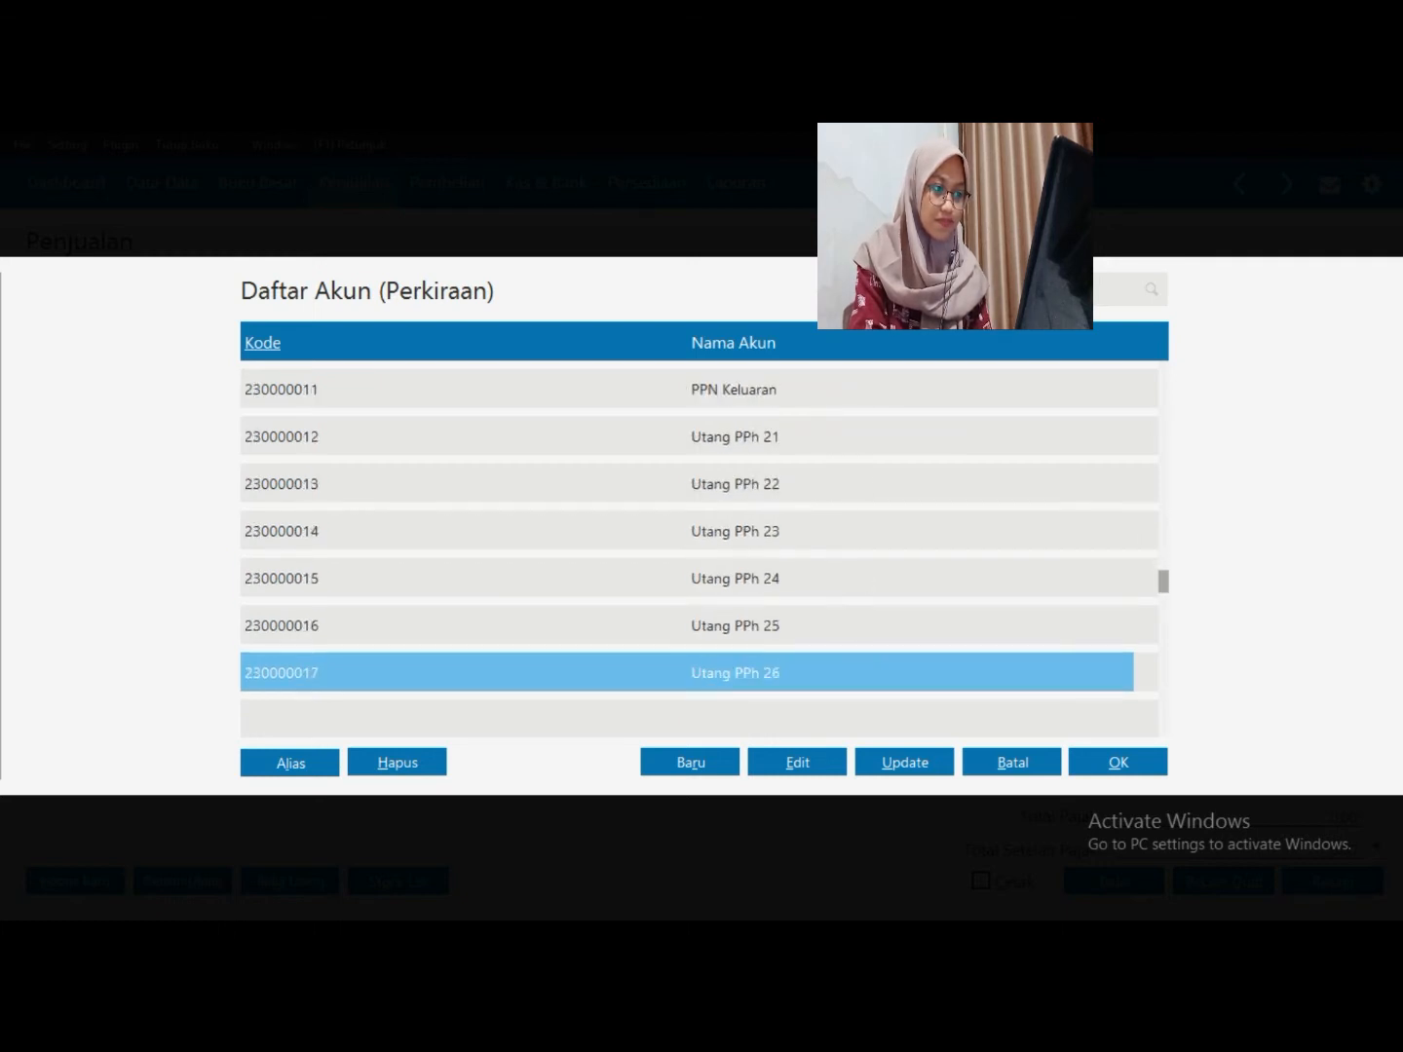
key("Up")
key("Up")
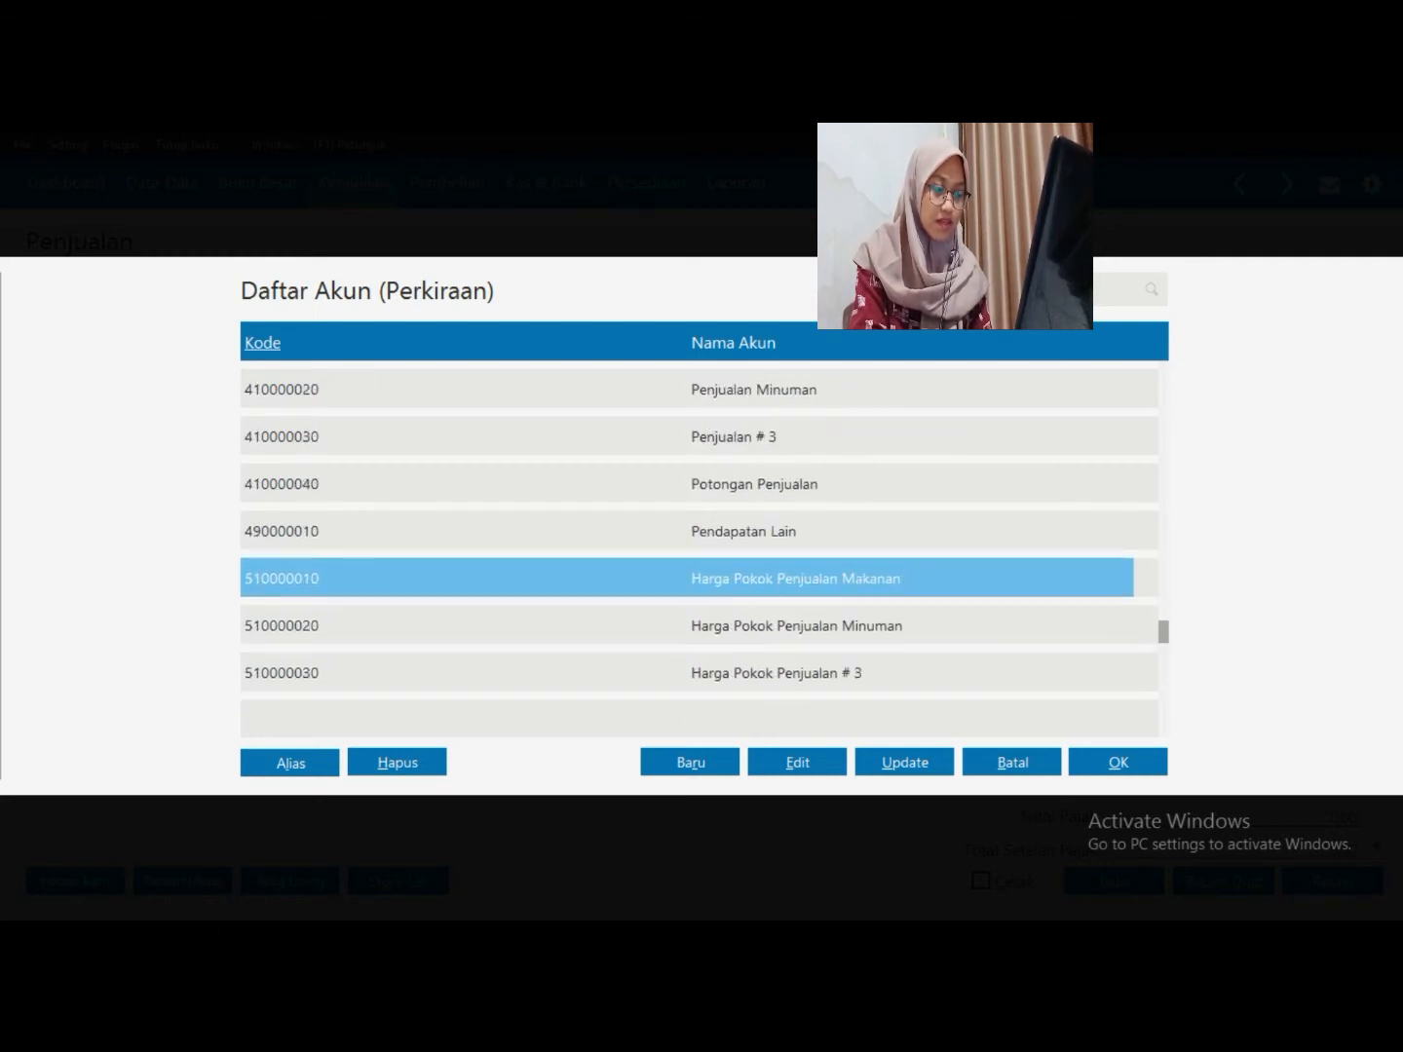
key("Up")
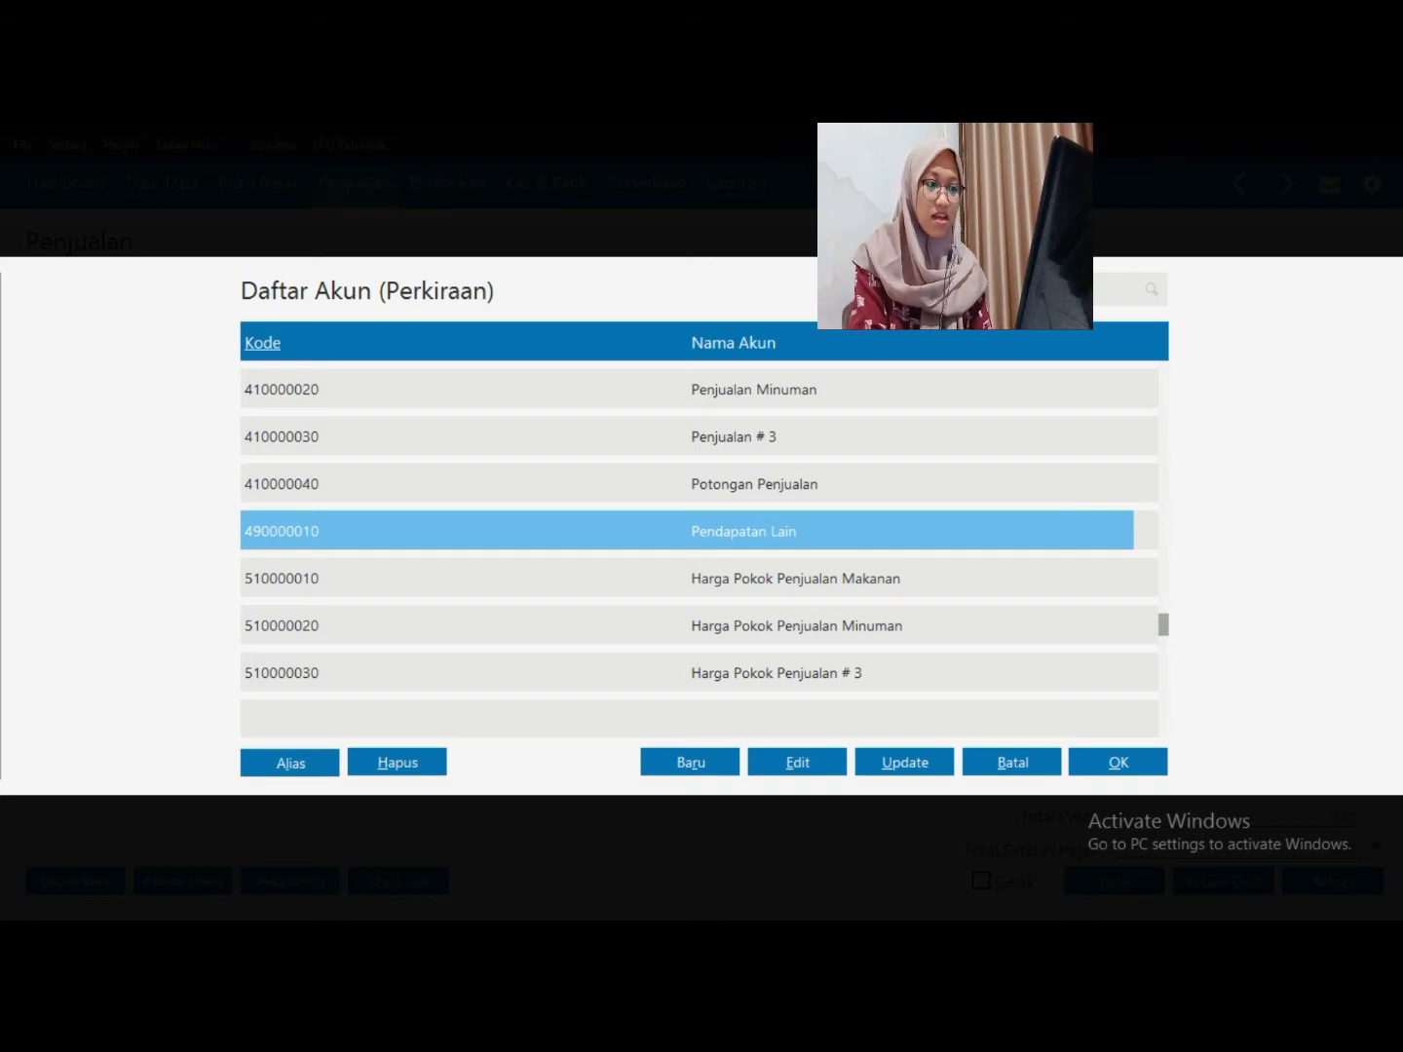
key("Up")
key("Down")
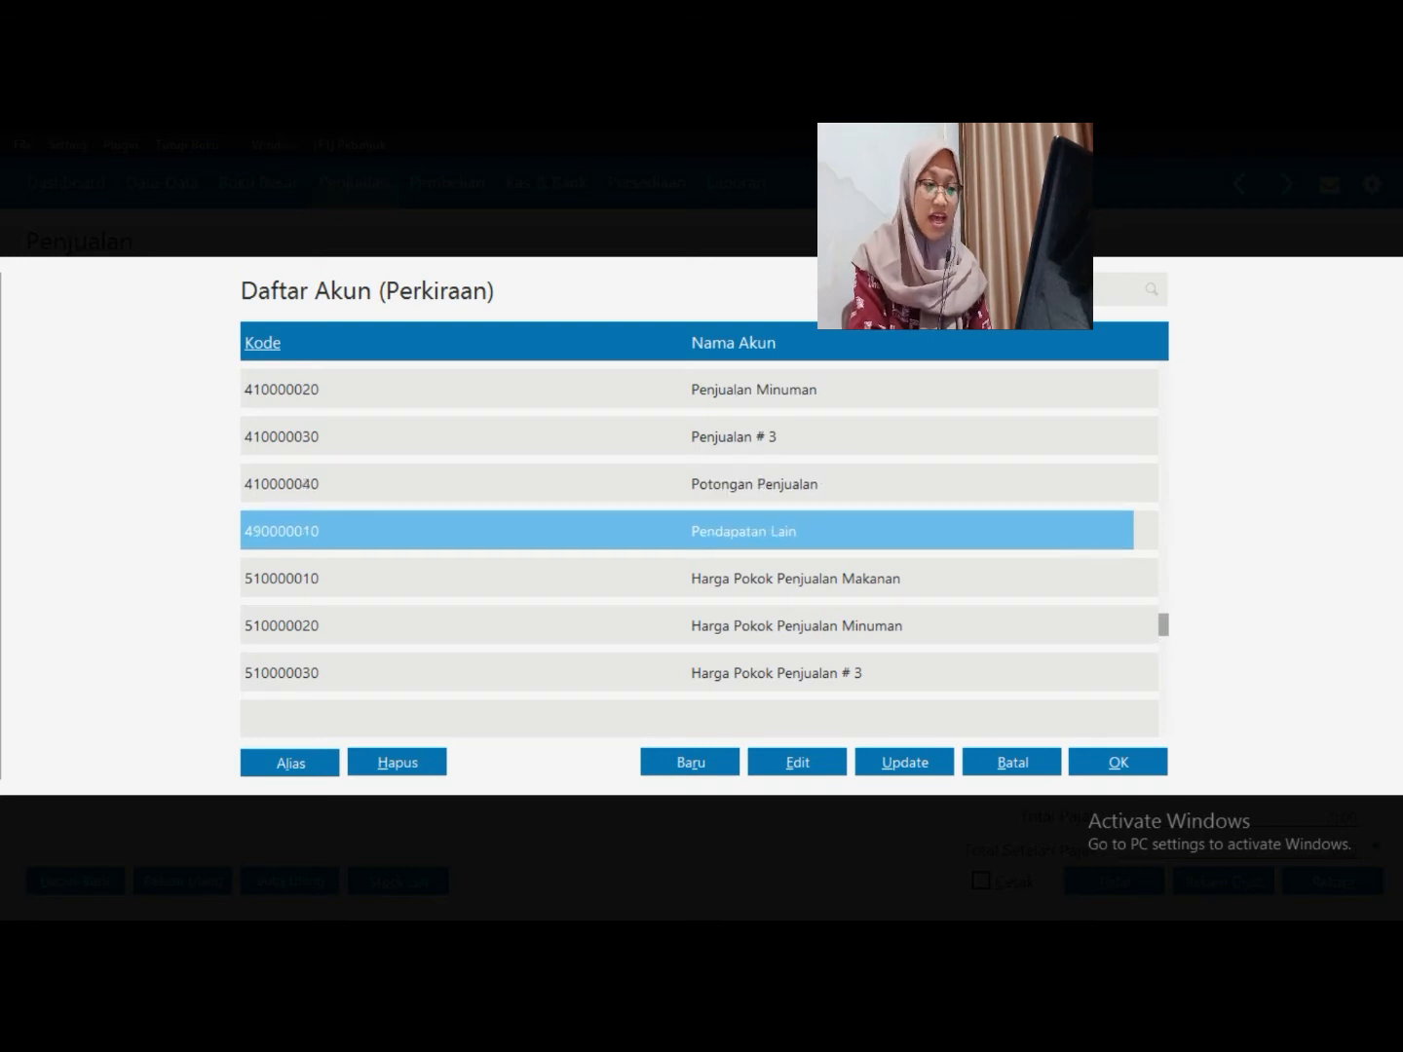
key("Up")
key("Down")
key("Up")
key("Up")
key("Up")
key("Up")
key("Up")
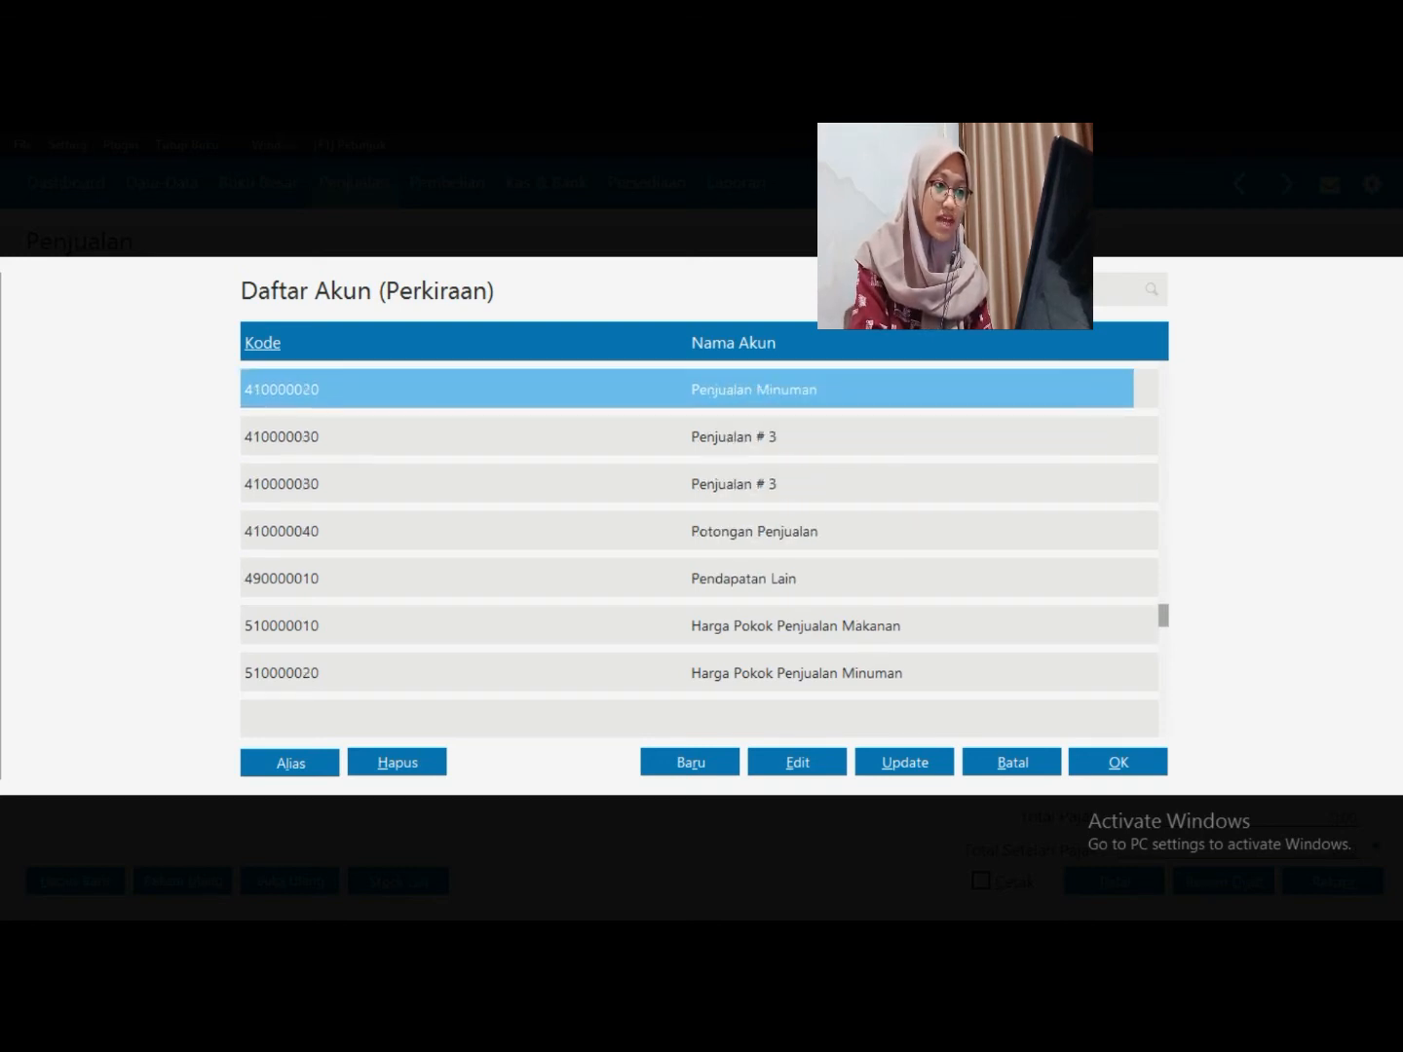
key("Up")
key("Up")
key("Down")
key("Down")
key("Down")
key("Down")
key("Down")
key("Down")
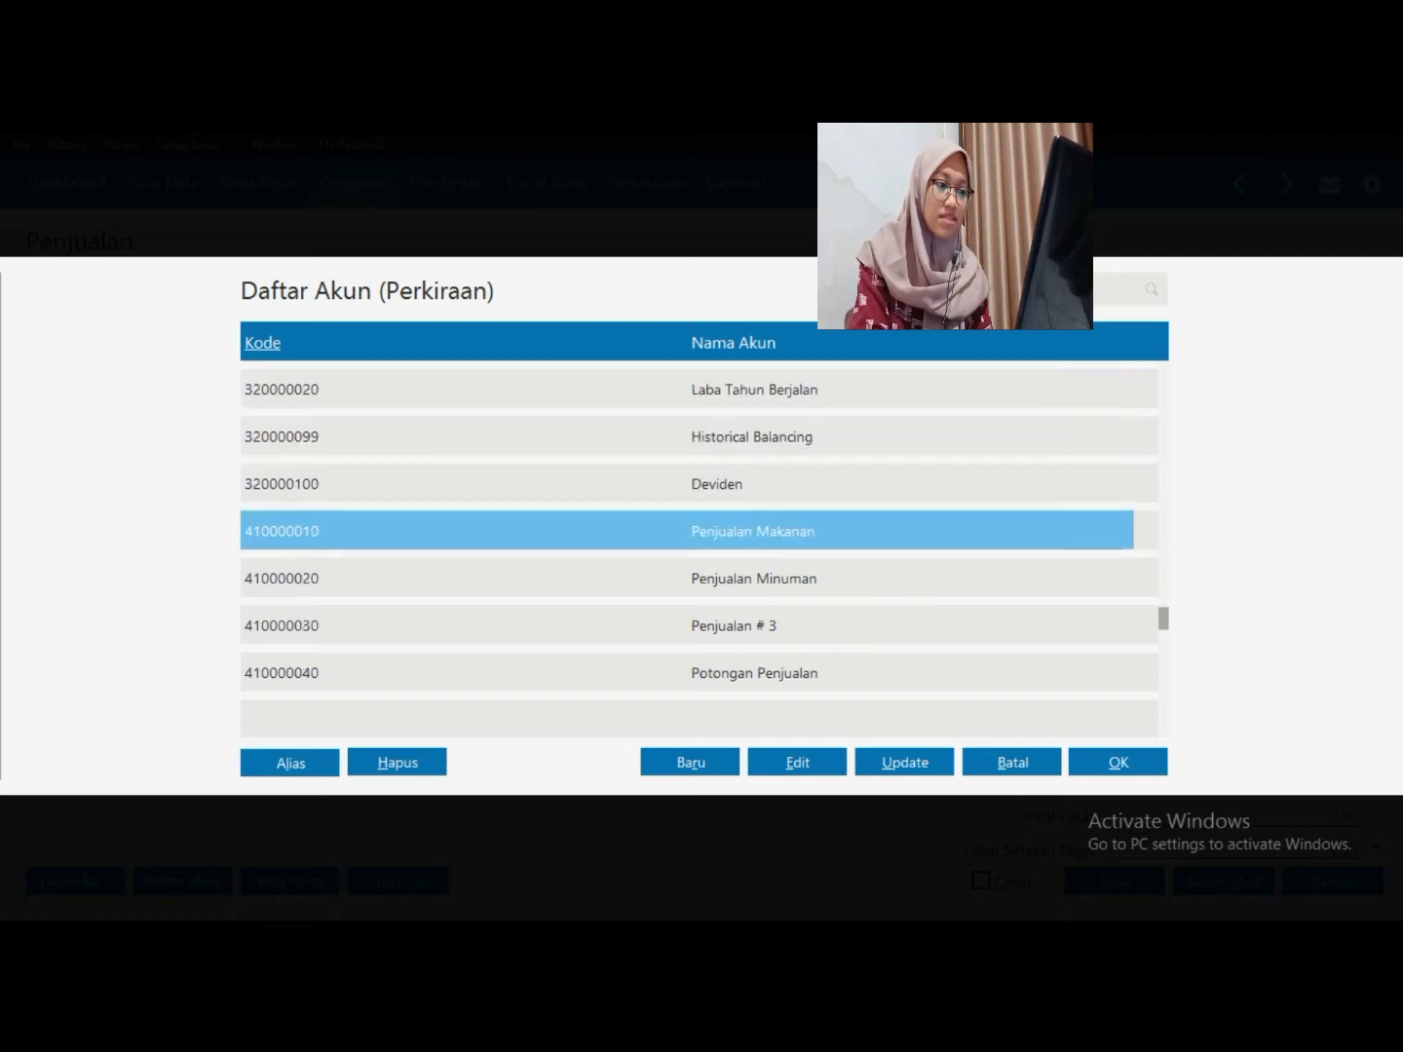
key("Down")
key("Up")
key("Down")
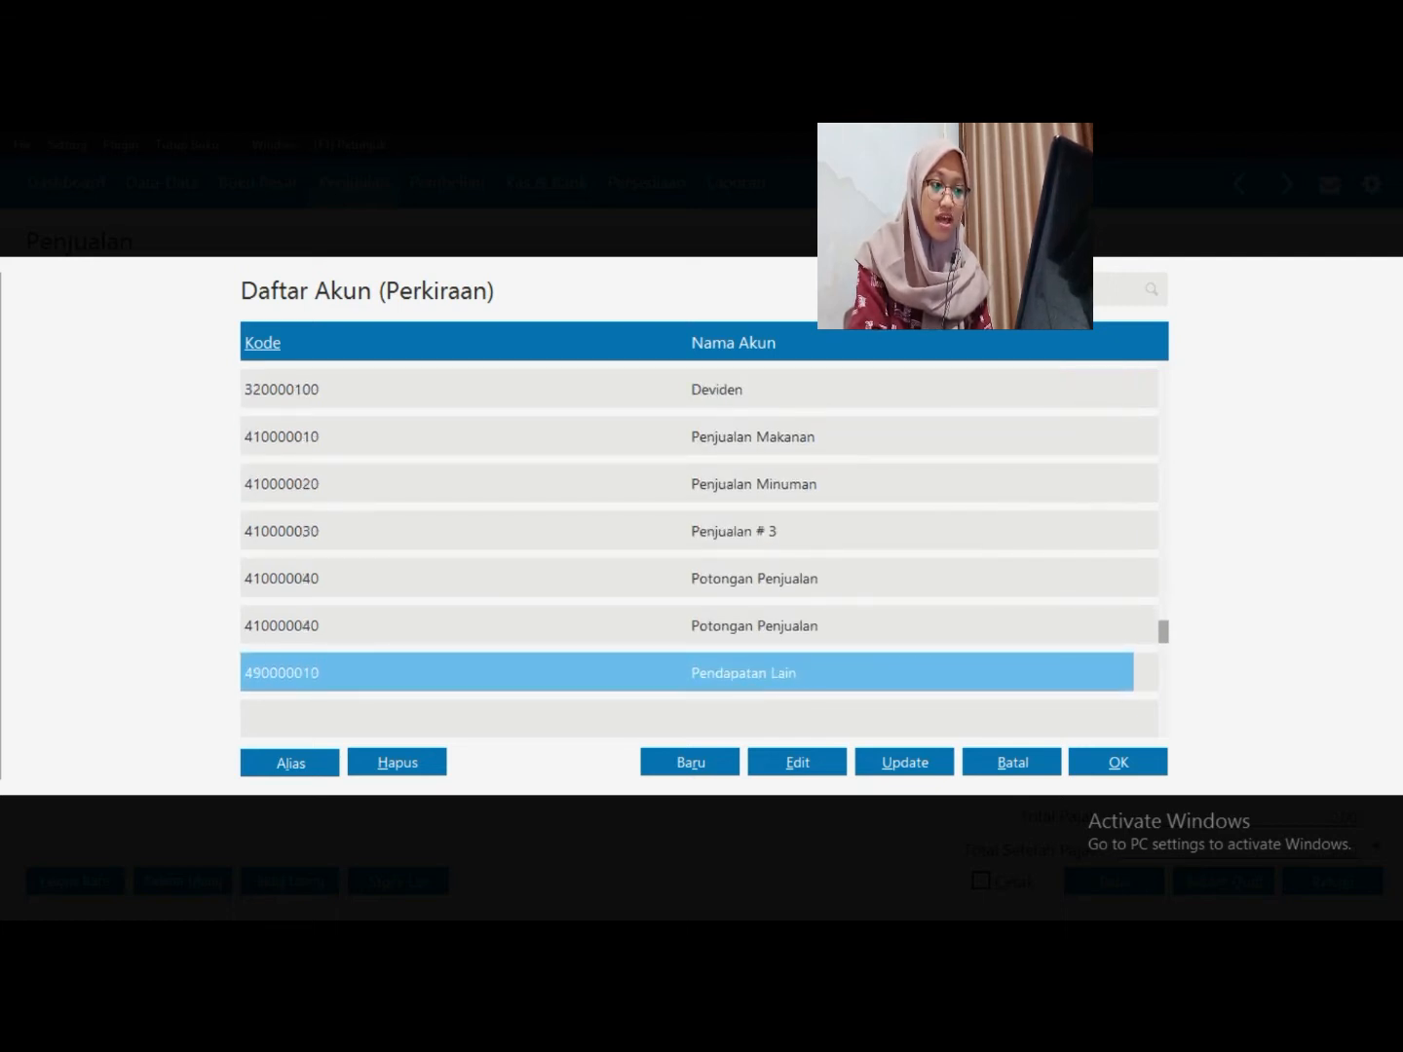
key("Down")
key("Down")
key("Up")
key("Up")
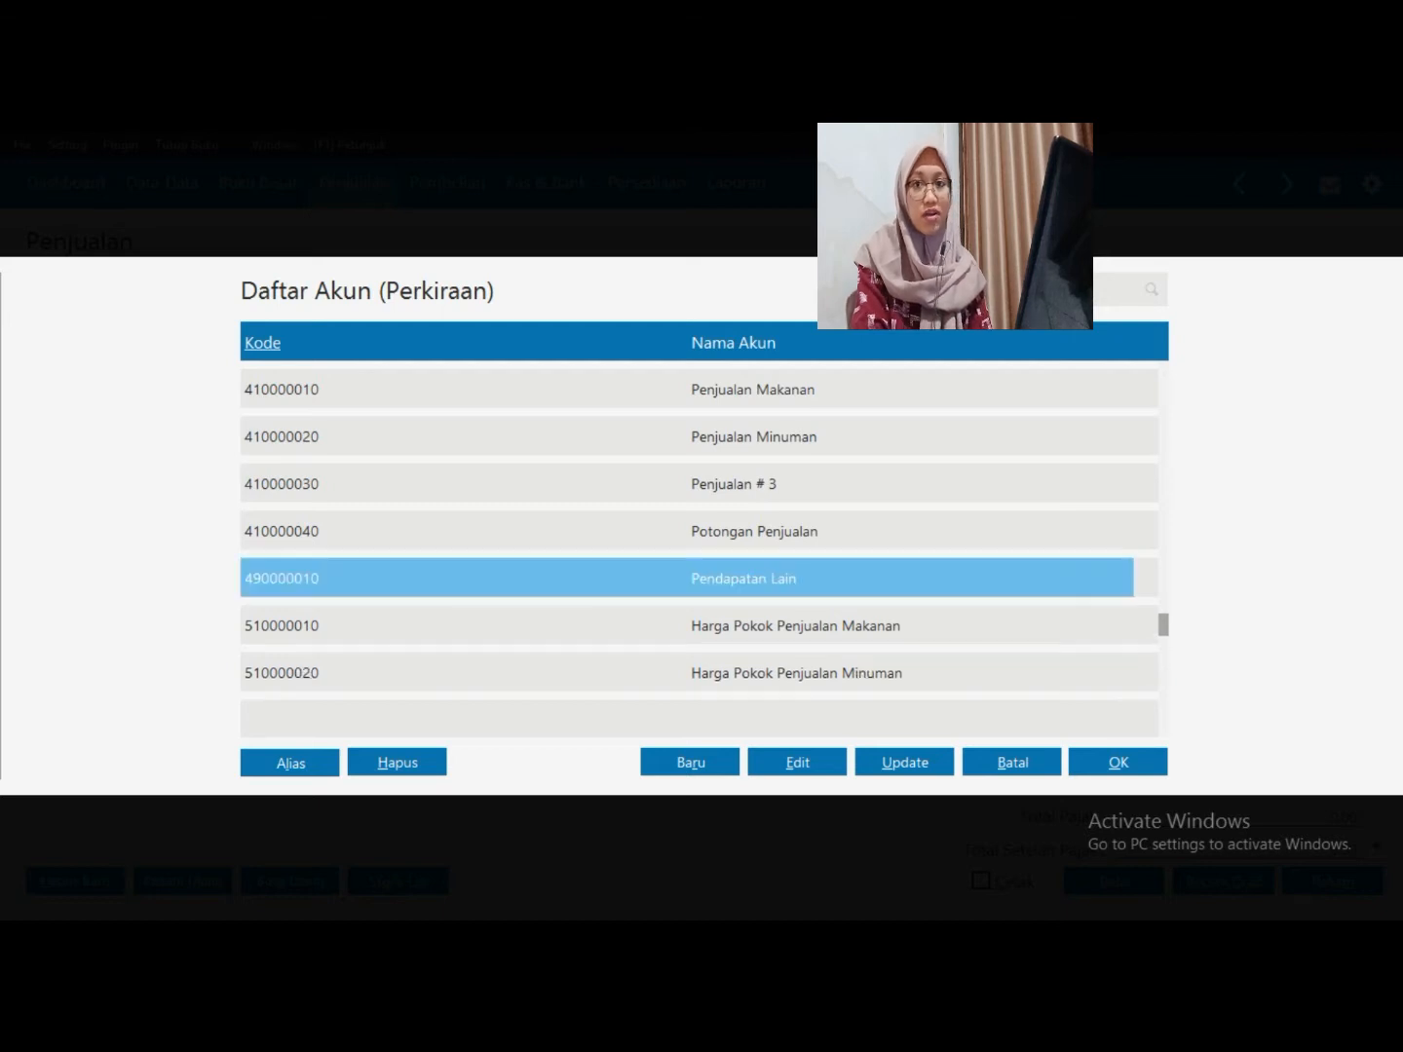
key("Up")
key("Down")
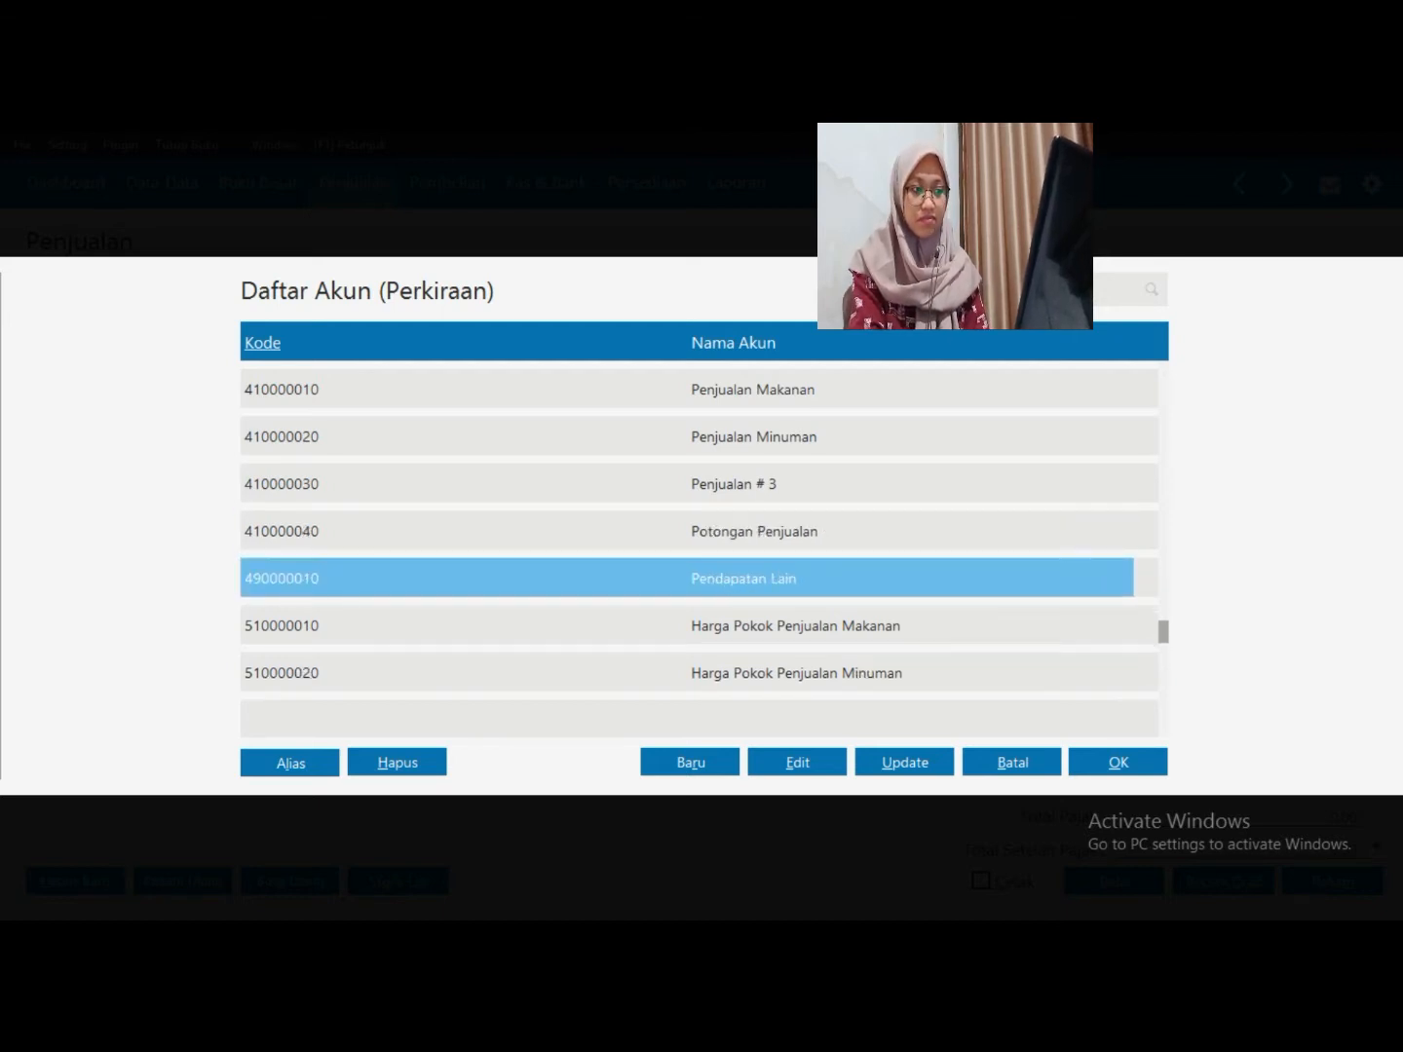
key("Down")
key("Down")
key("Down")
key("Down")
key("Down")
key("Down")
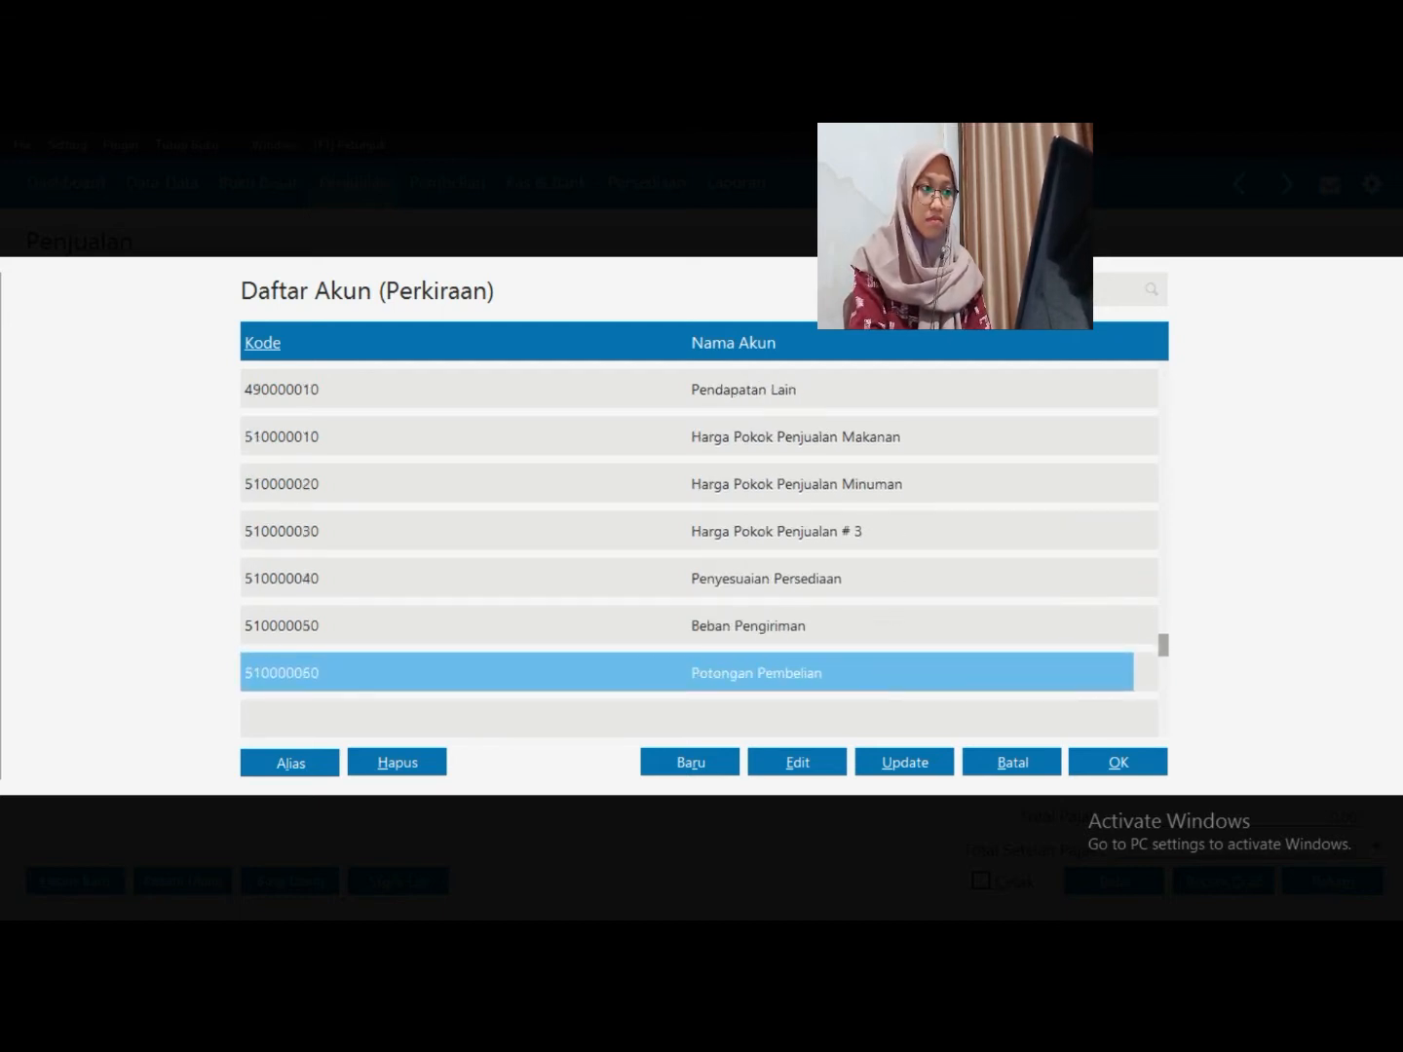
key("Up")
key("Up")
key("Up")
key("Up")
key("Up")
key("Up")
key("Up")
key("Up")
key("Up")
key("Up")
key("Down")
key("Down")
key("Down")
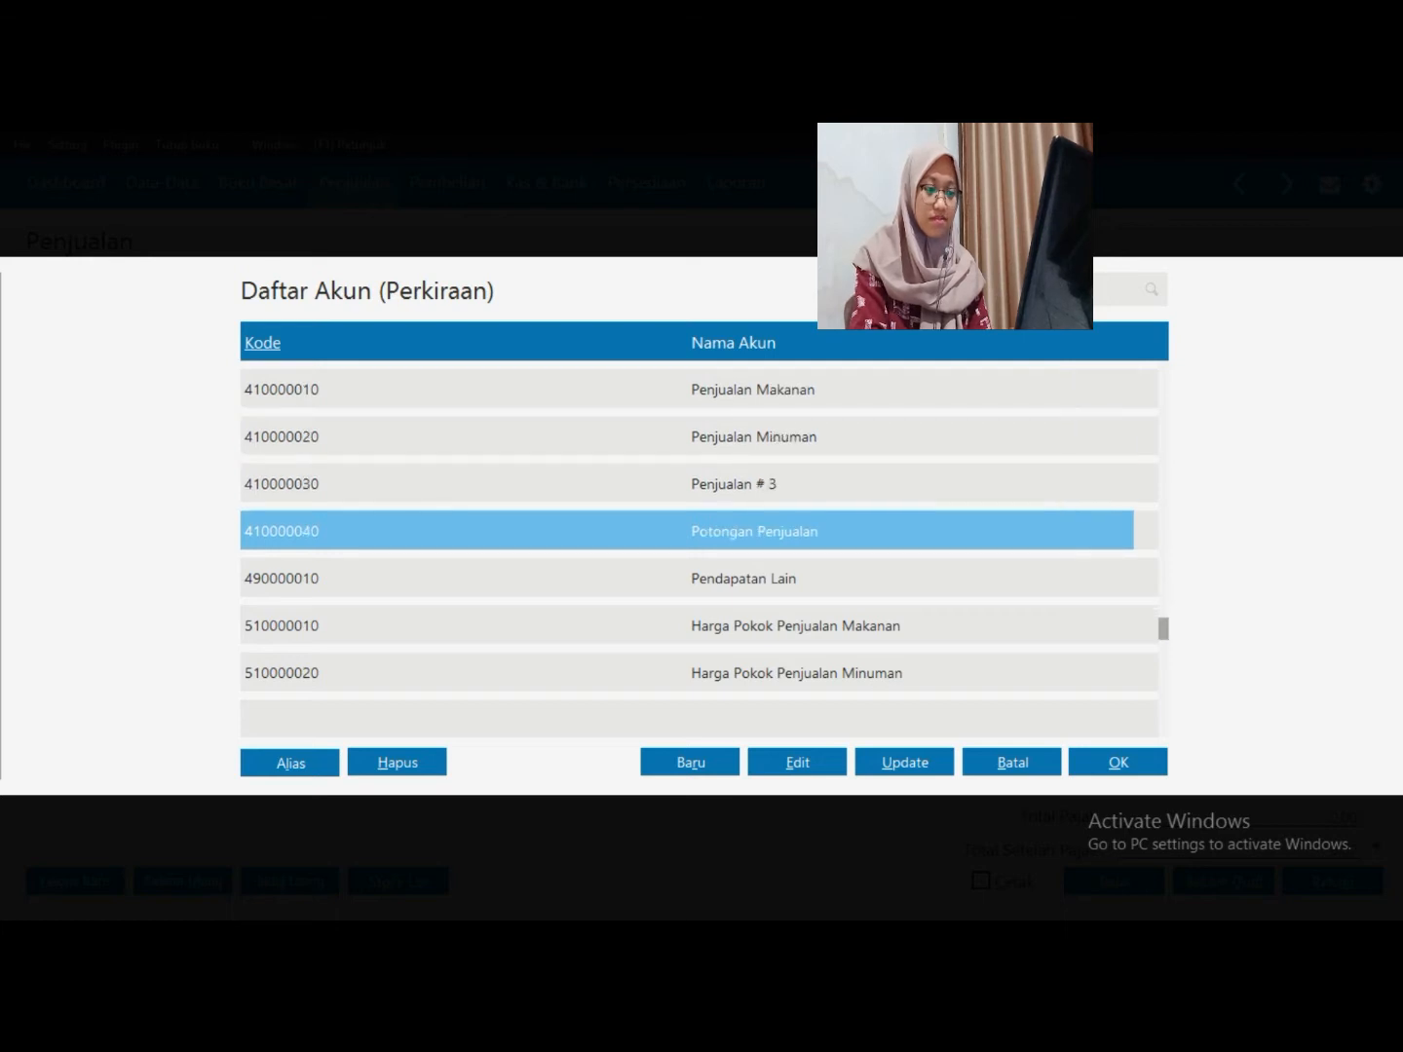
key("Down")
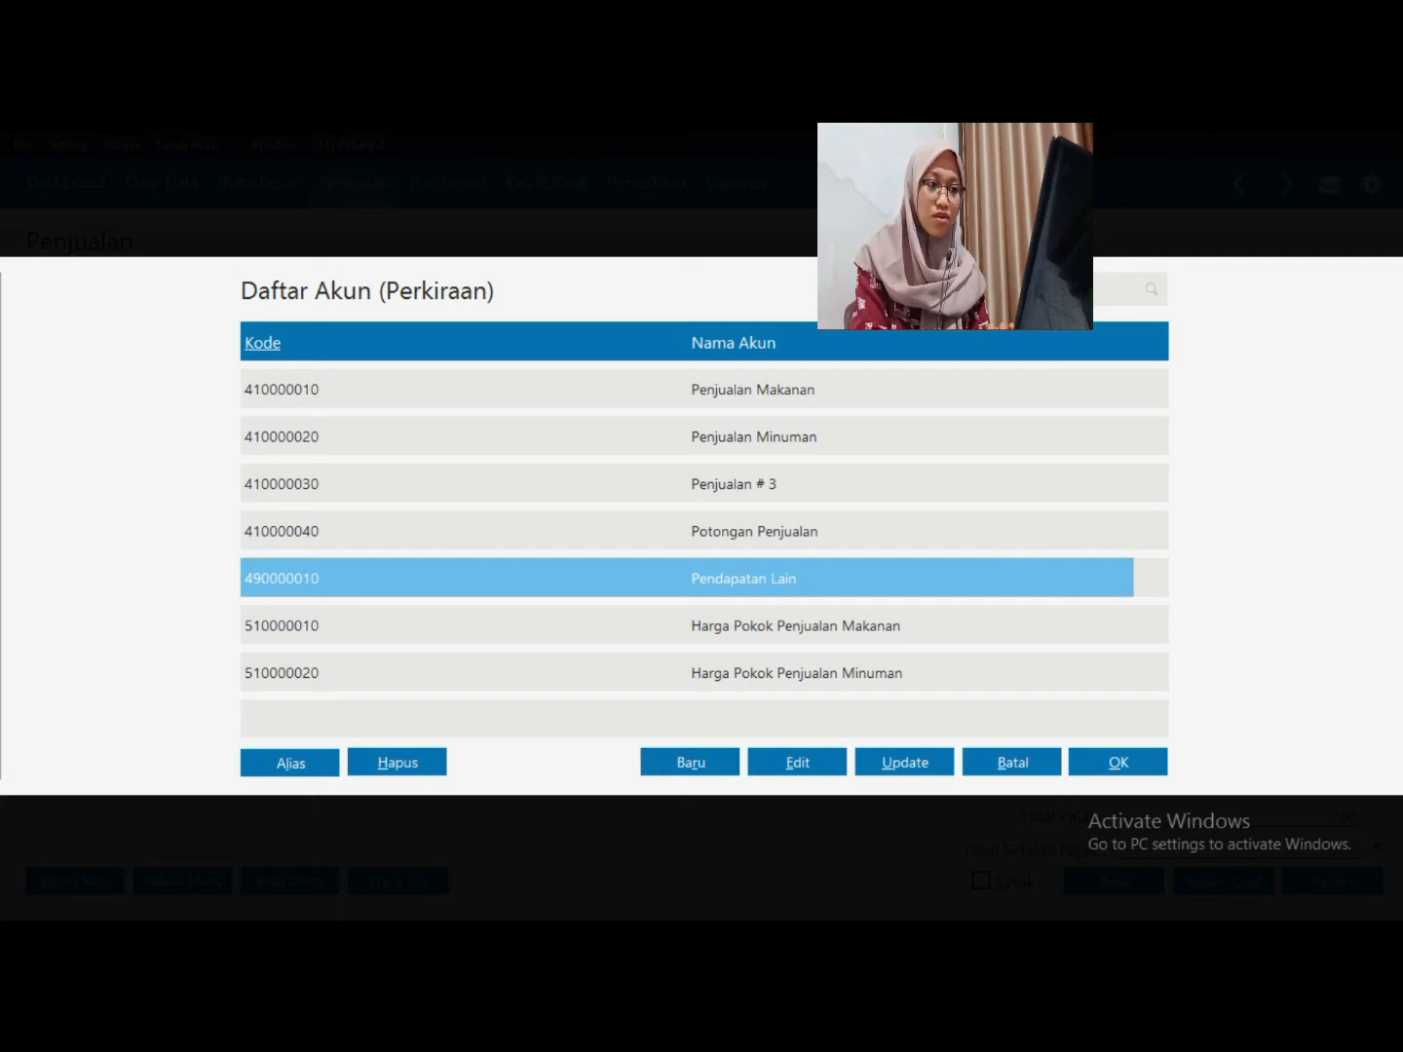
Try to add a new account to the account list
left_click(691, 763)
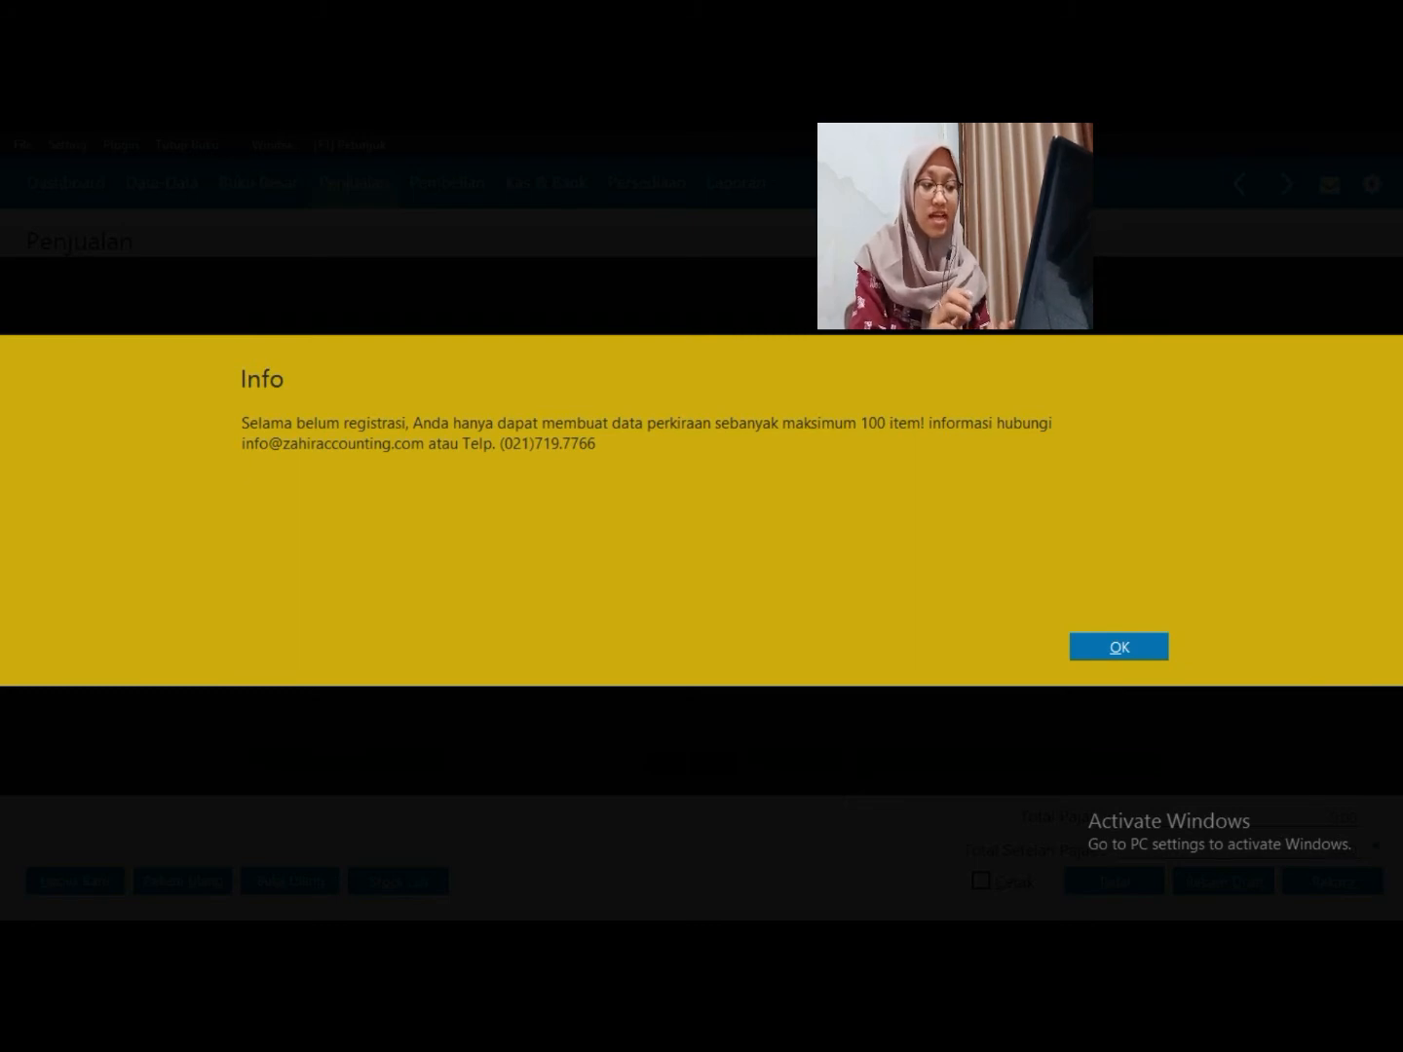
left_click(1118, 646)
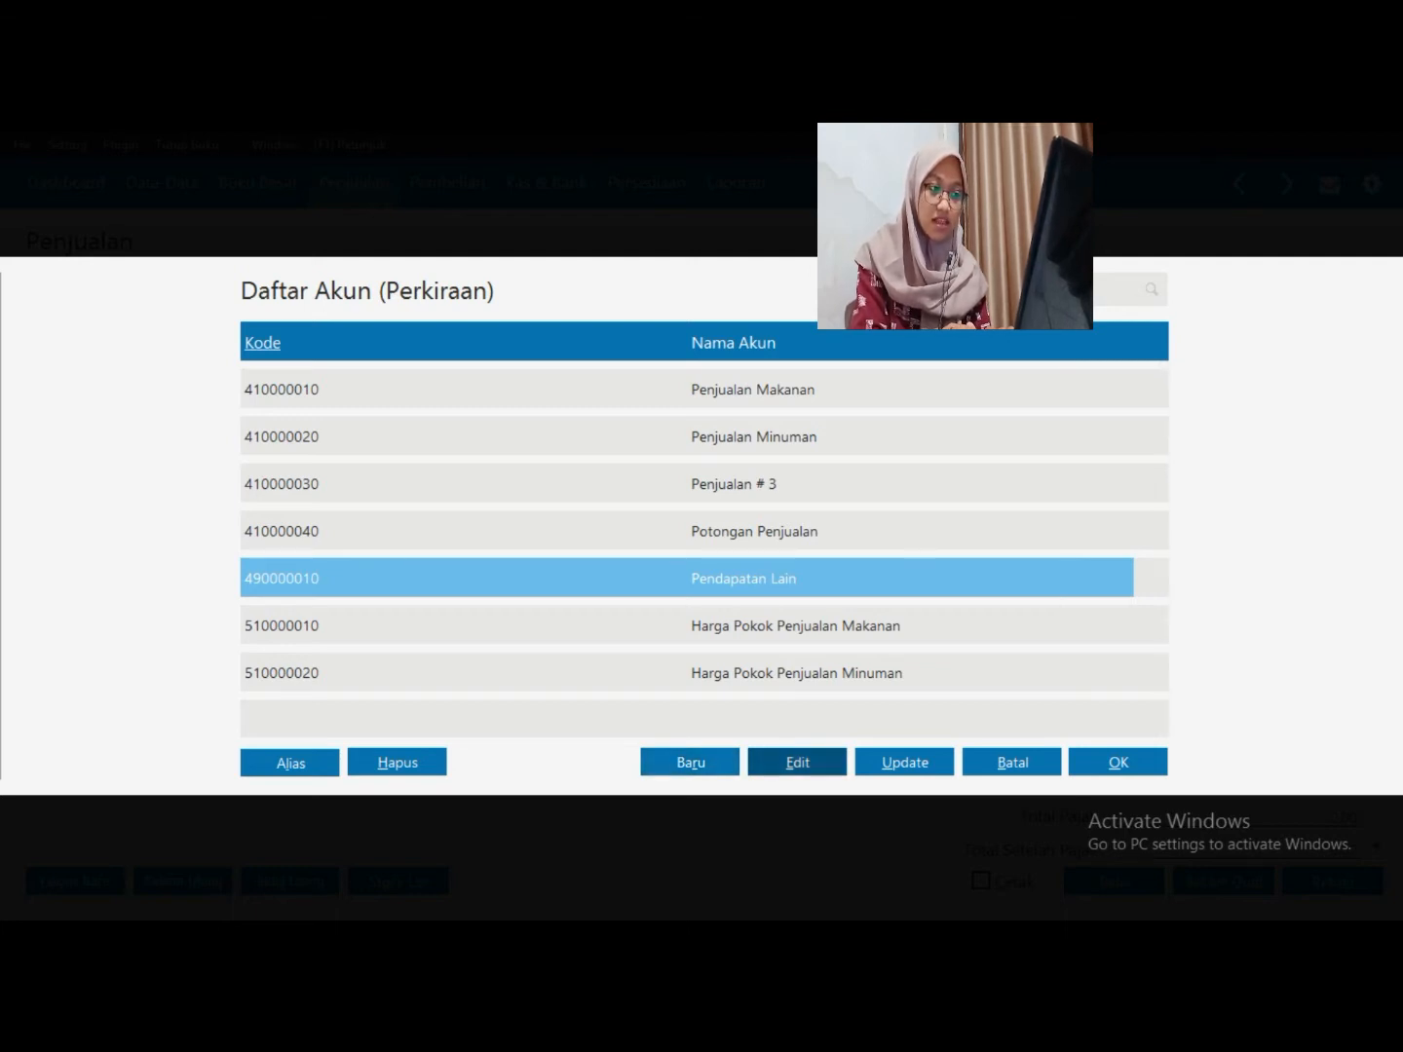
Change the classification of the Pendapatan Lain account to Pendapatan Usaha and adjust its account code to match
left_click(796, 762)
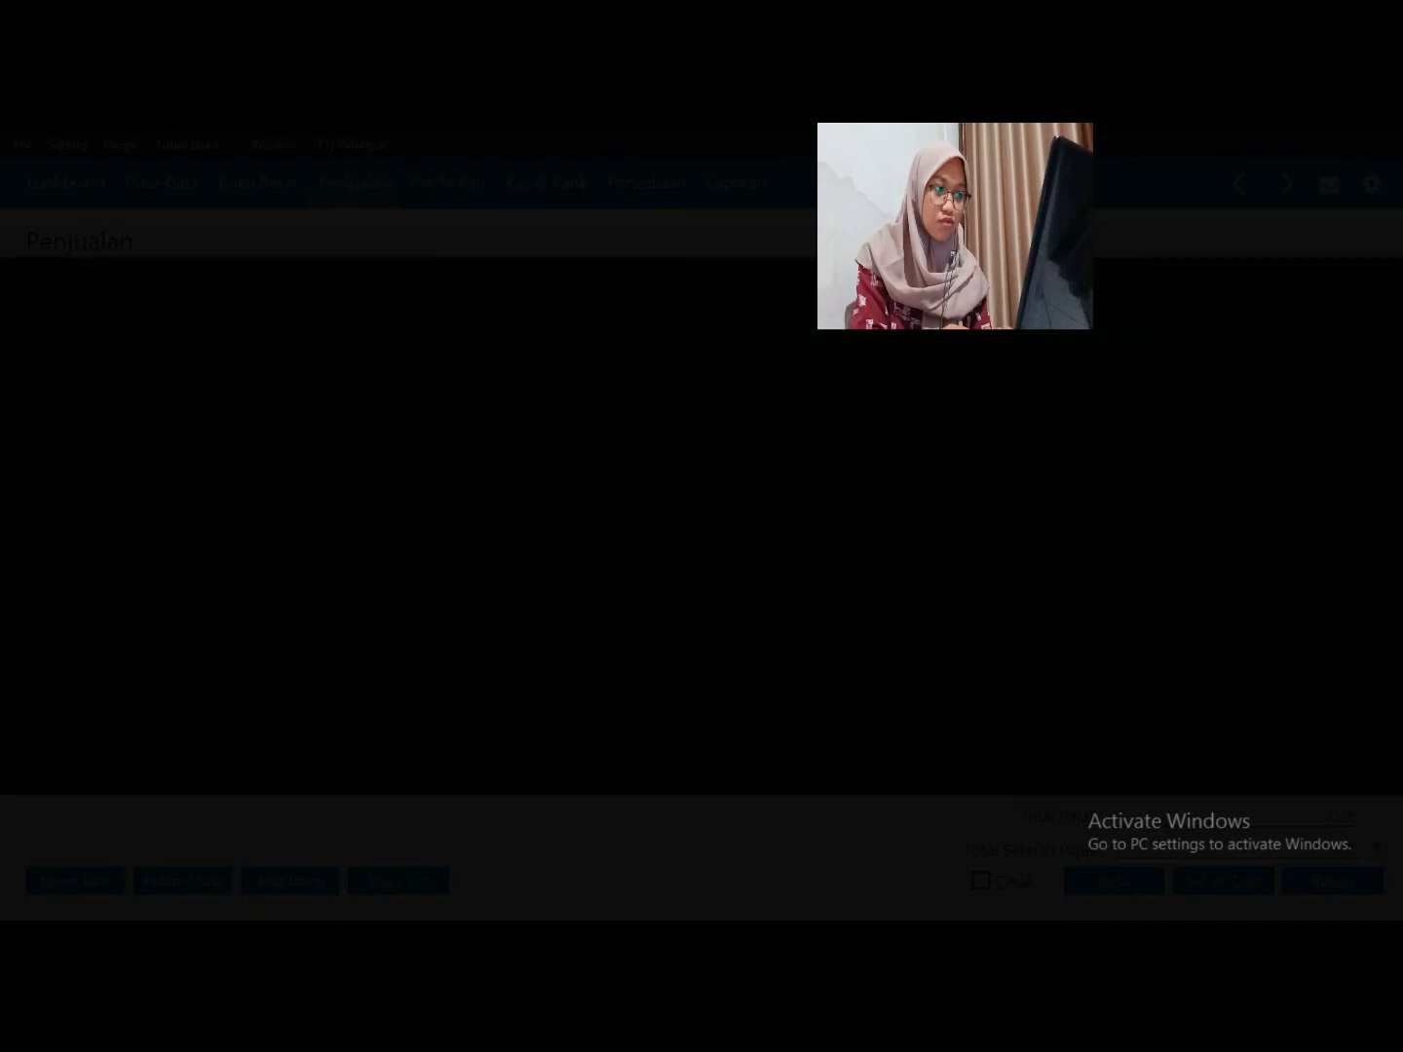
key("Return")
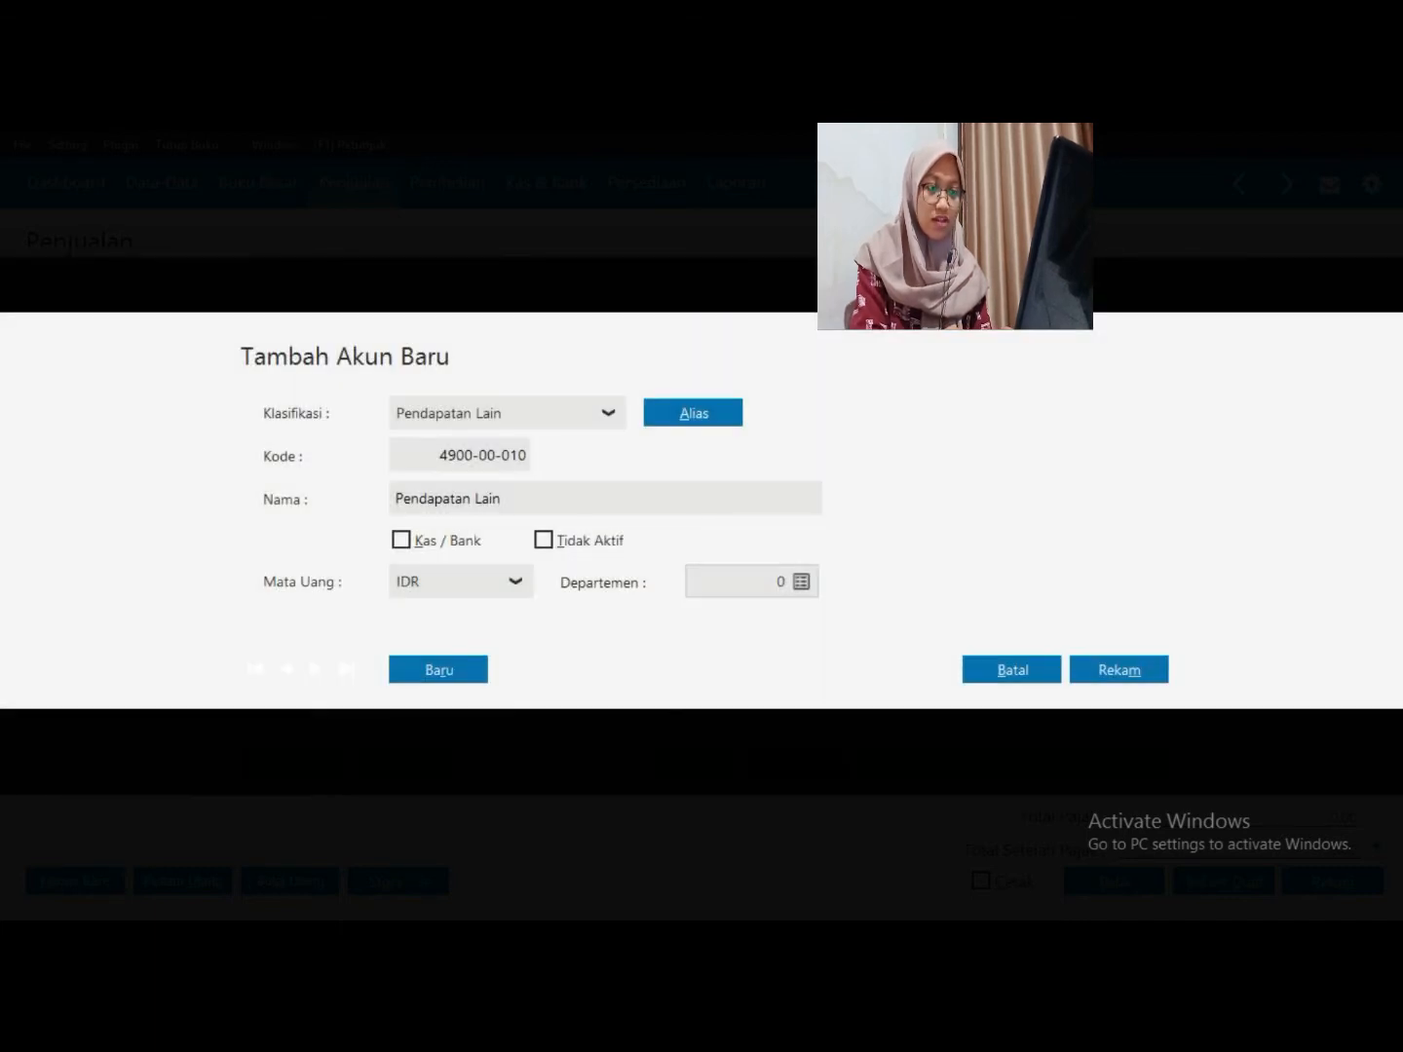
left_click(608, 413)
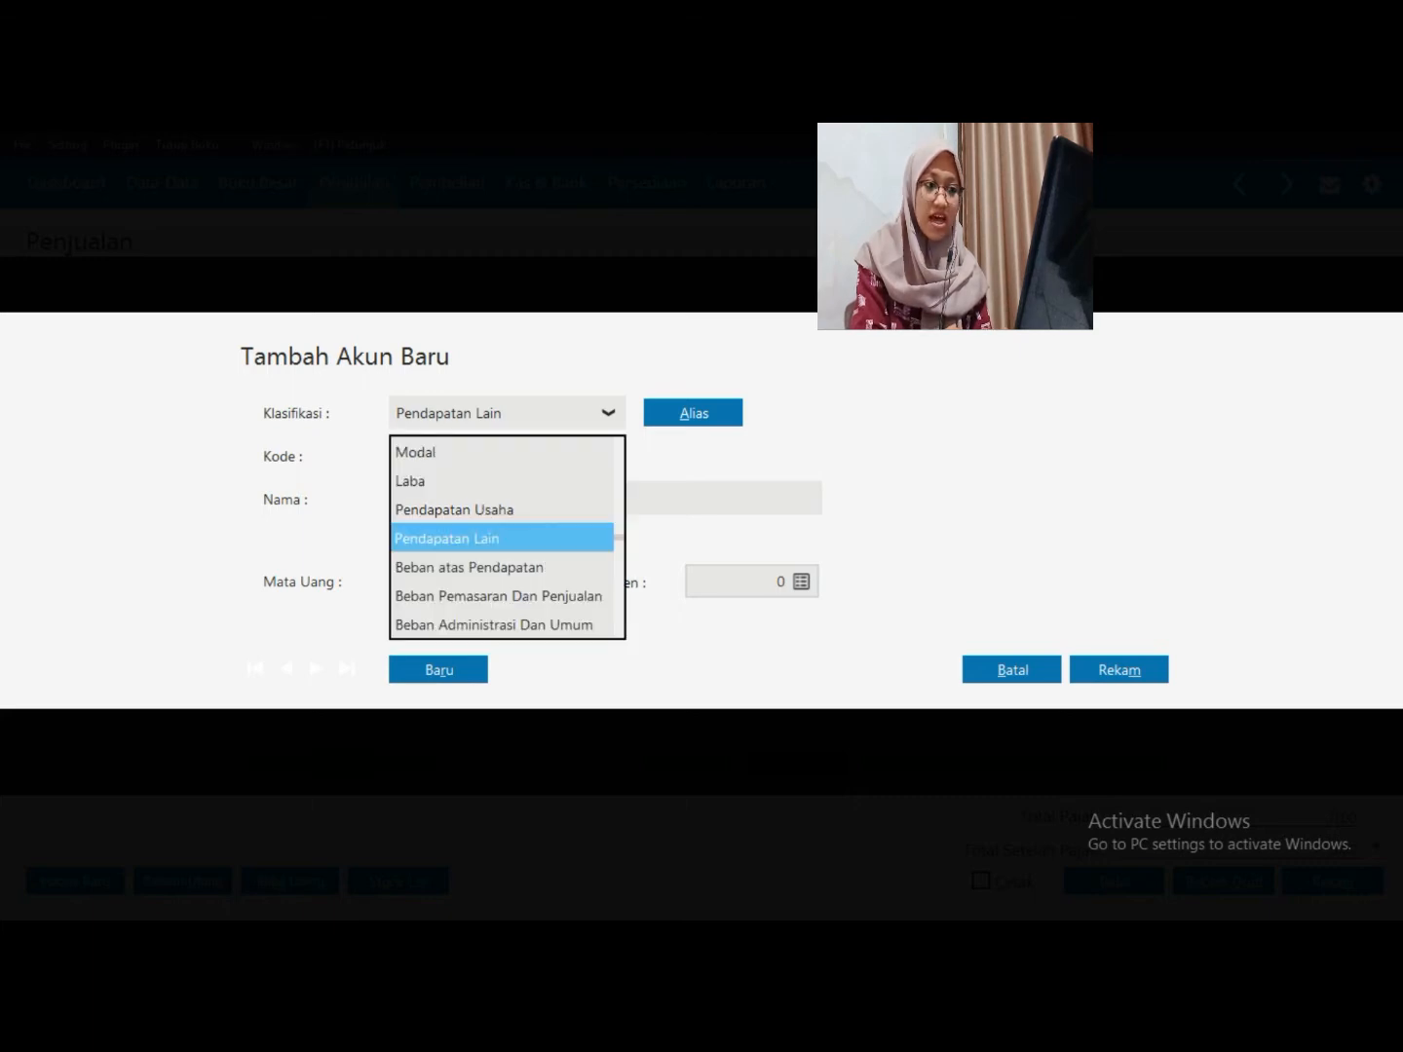
key("Return")
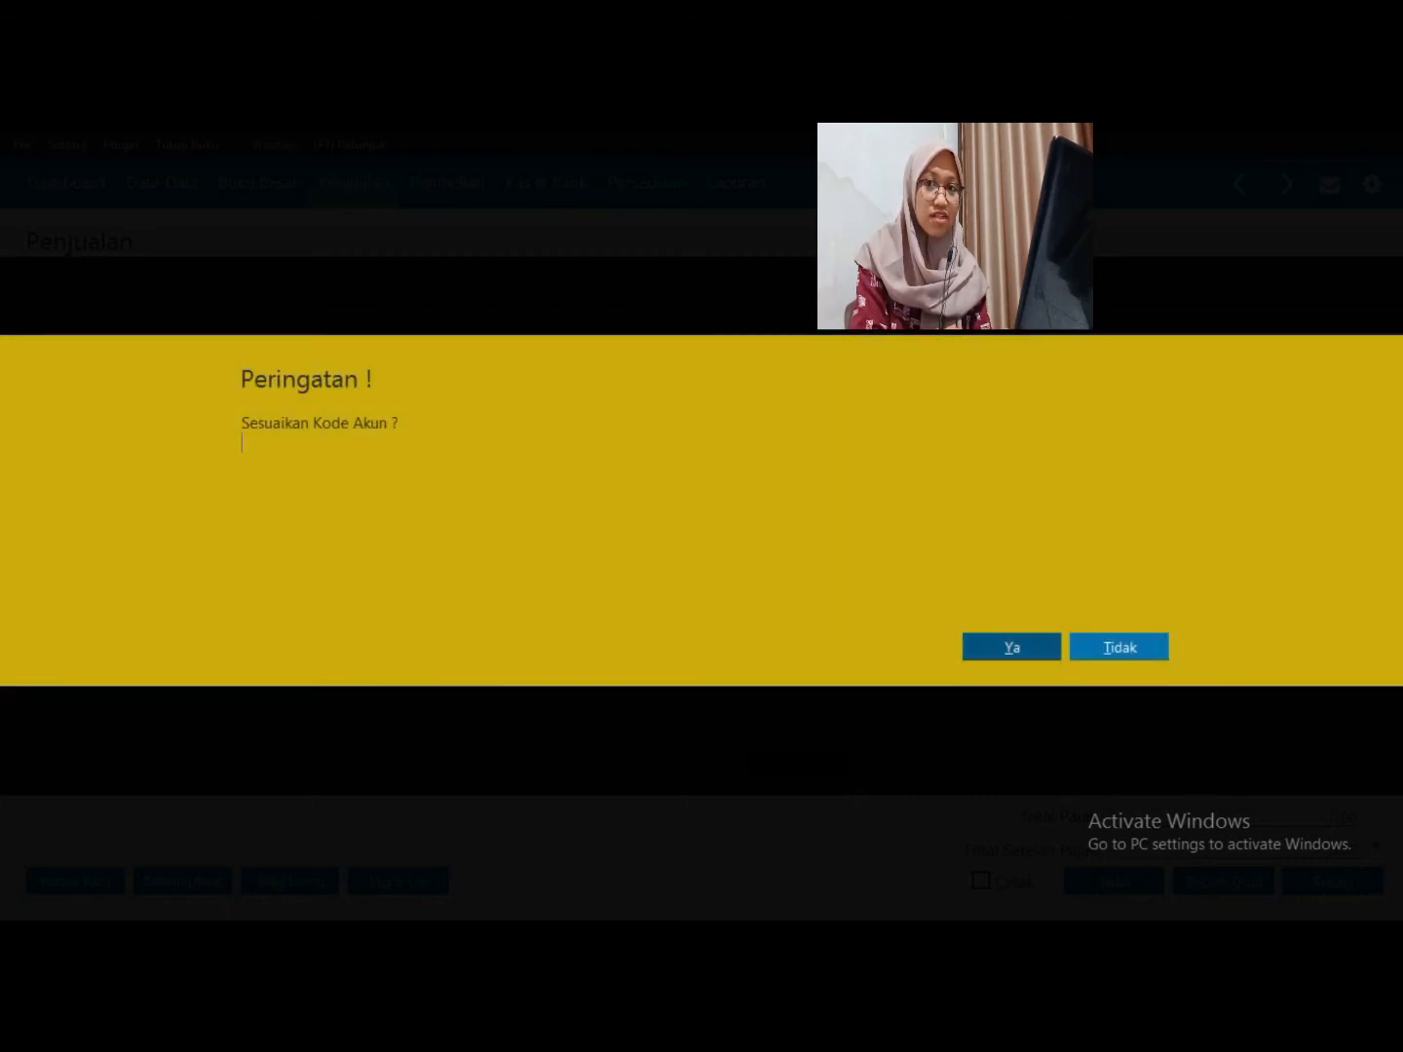
key("Return")
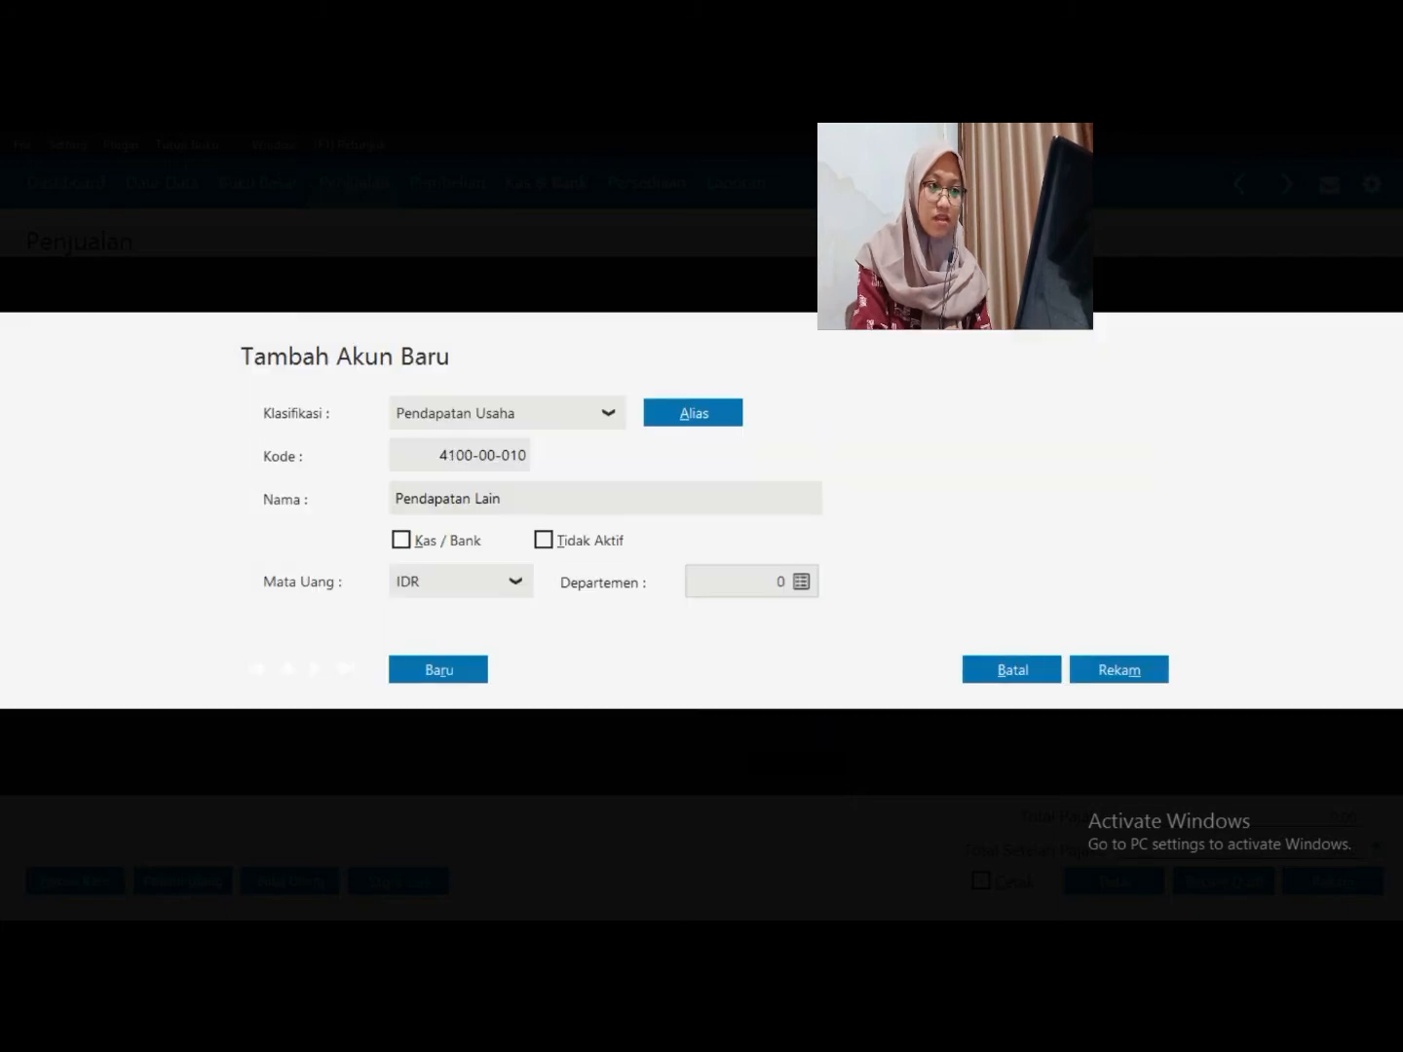
Try to save the account being edited under the name Pendapatan Usaha with code 4100-00-010
key("Tab")
key("End")
key("shift+Left")
key("shift+Left")
type("Usag")
key("BackSpace")
key("BackSpace")
key("BackSpace")
key("BackSpace")
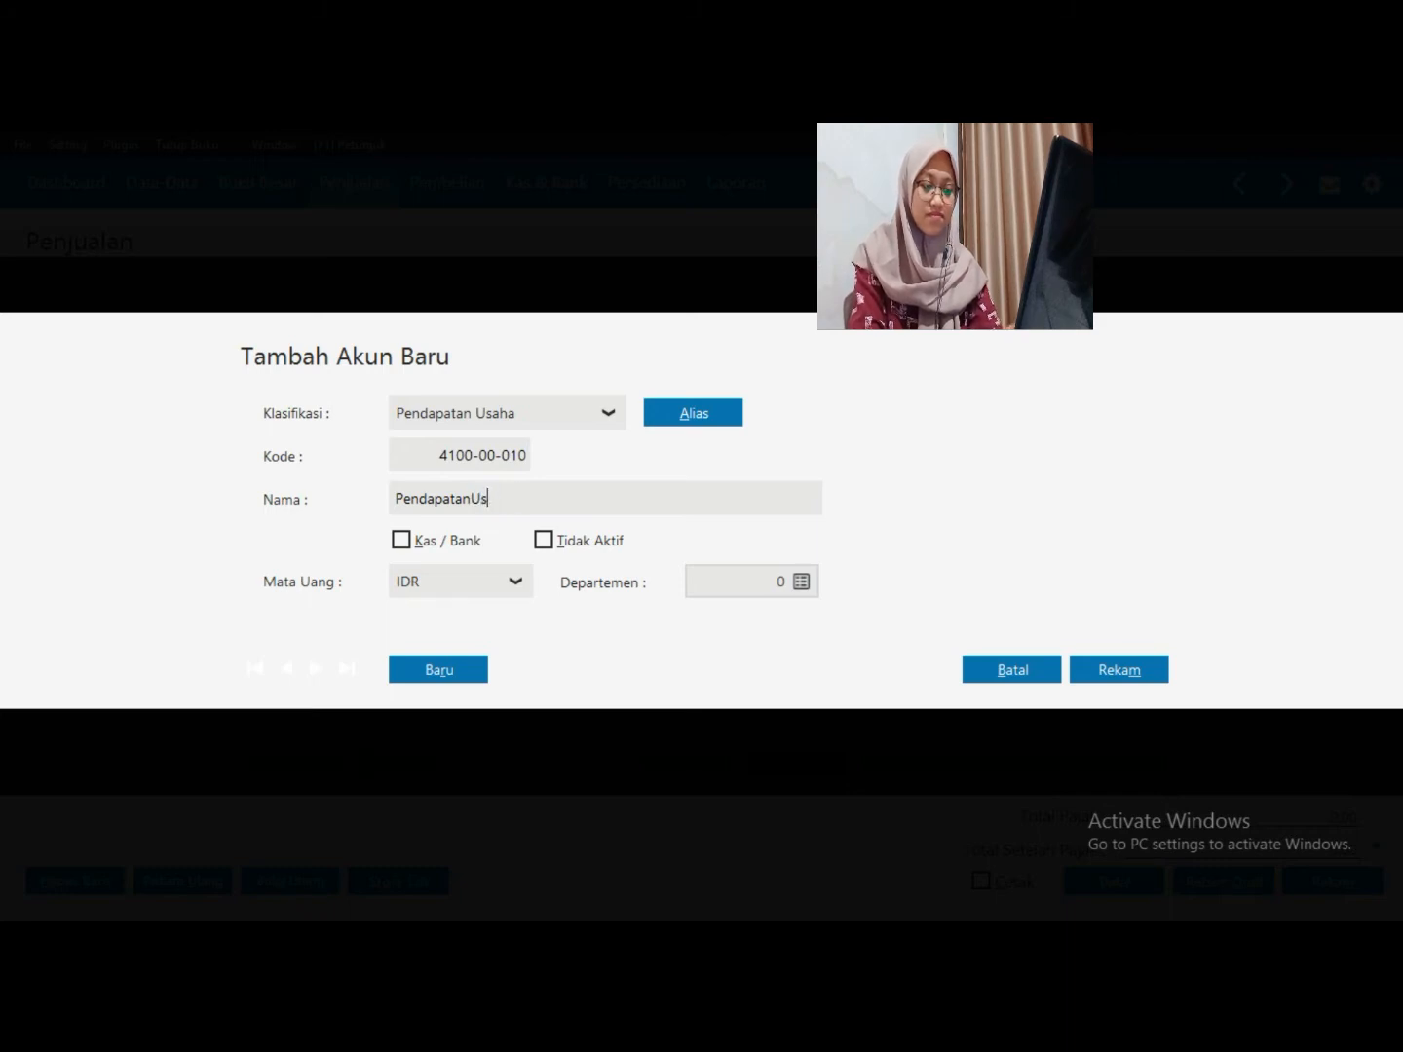
type("Usaha")
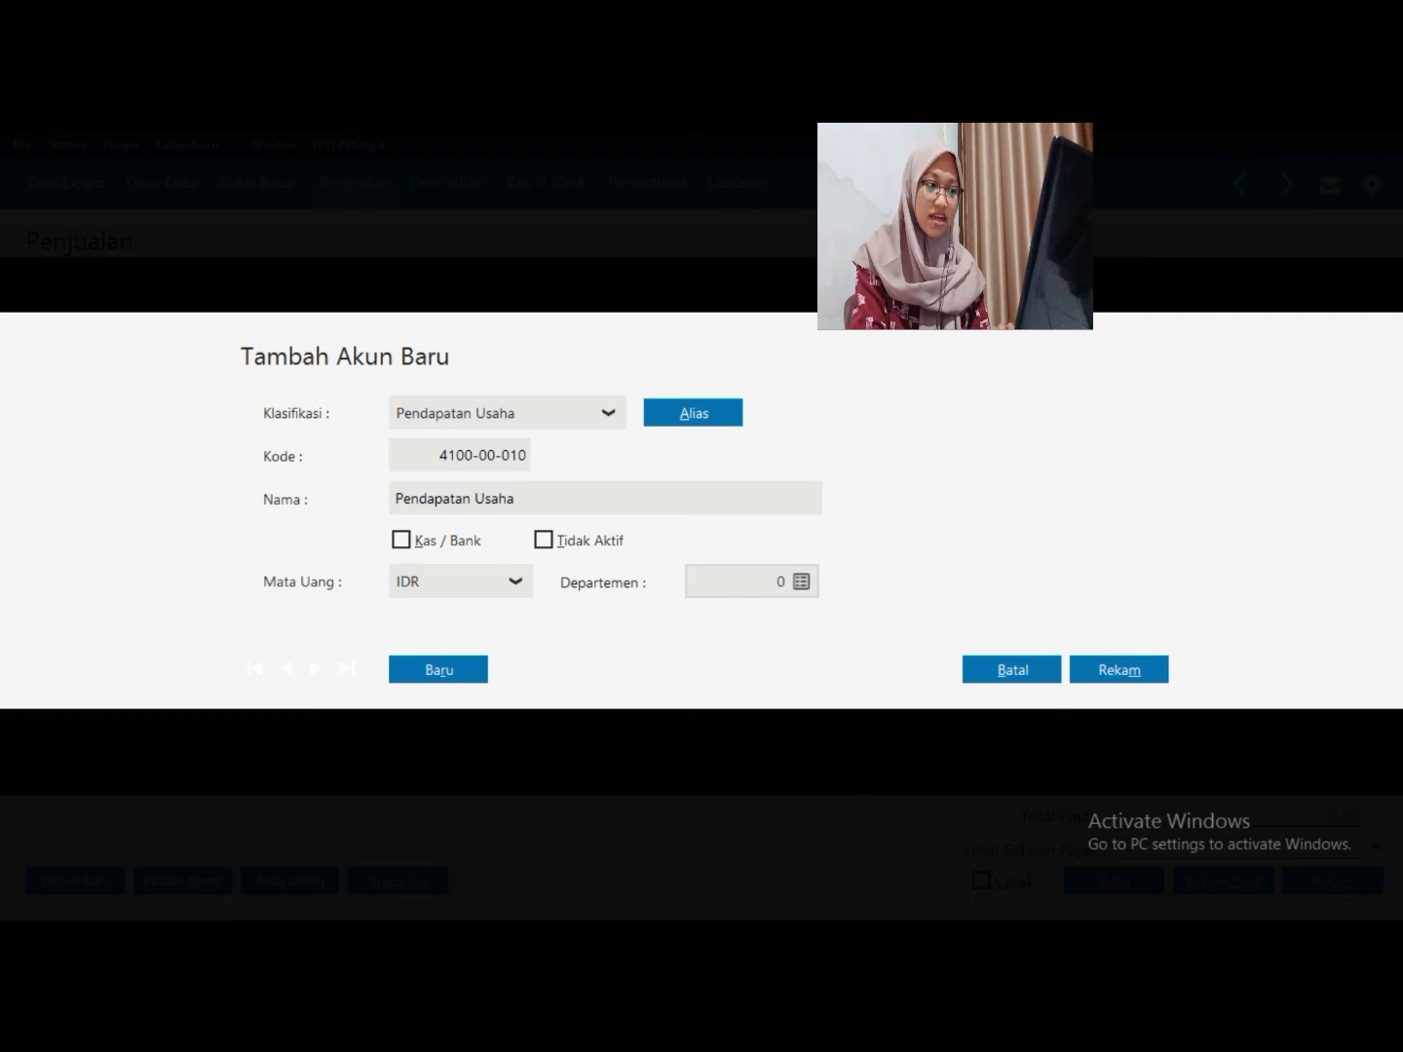
left_click(1118, 669)
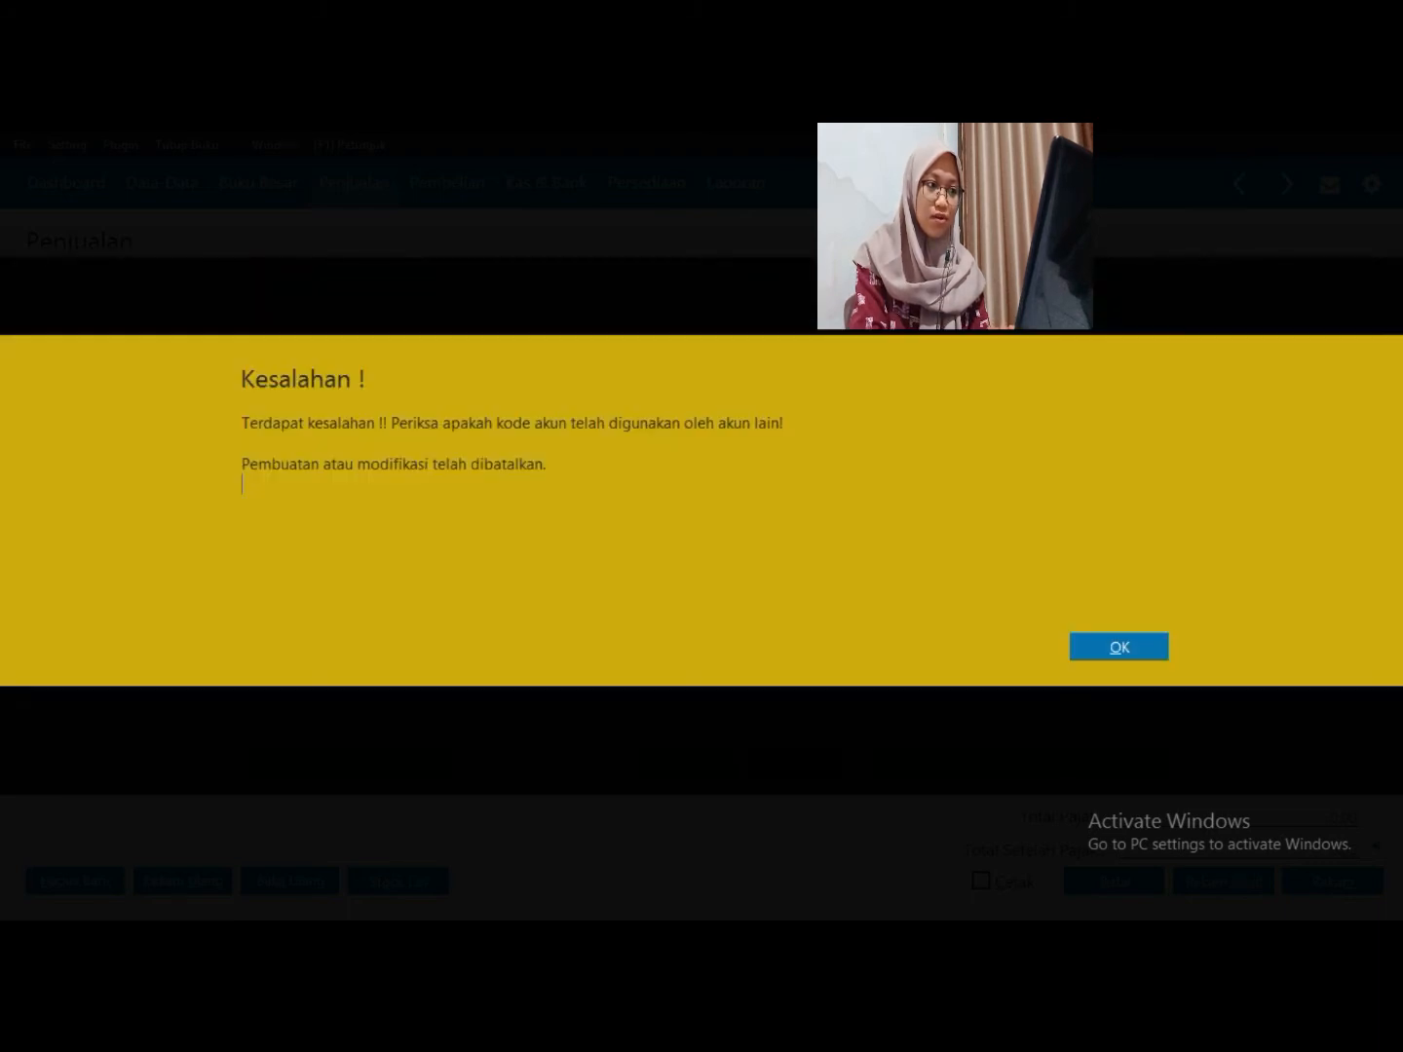
left_click(1118, 647)
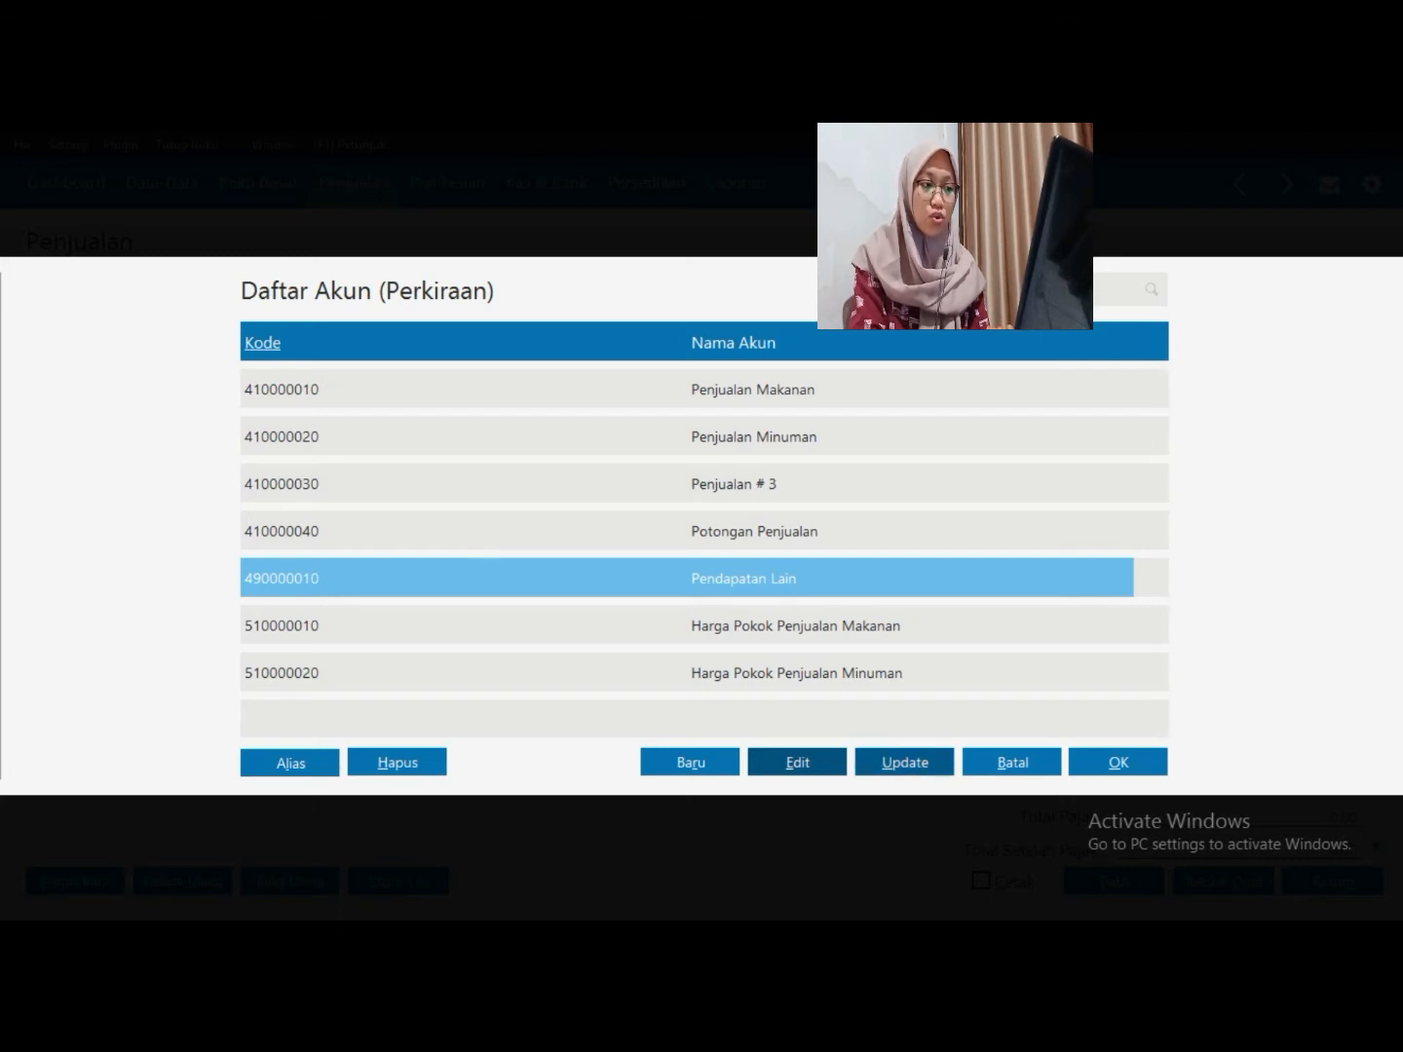
Refresh the account list and assign account 4100-00-030 Pendapatan Usaha to the packaging-service line
left_click(904, 762)
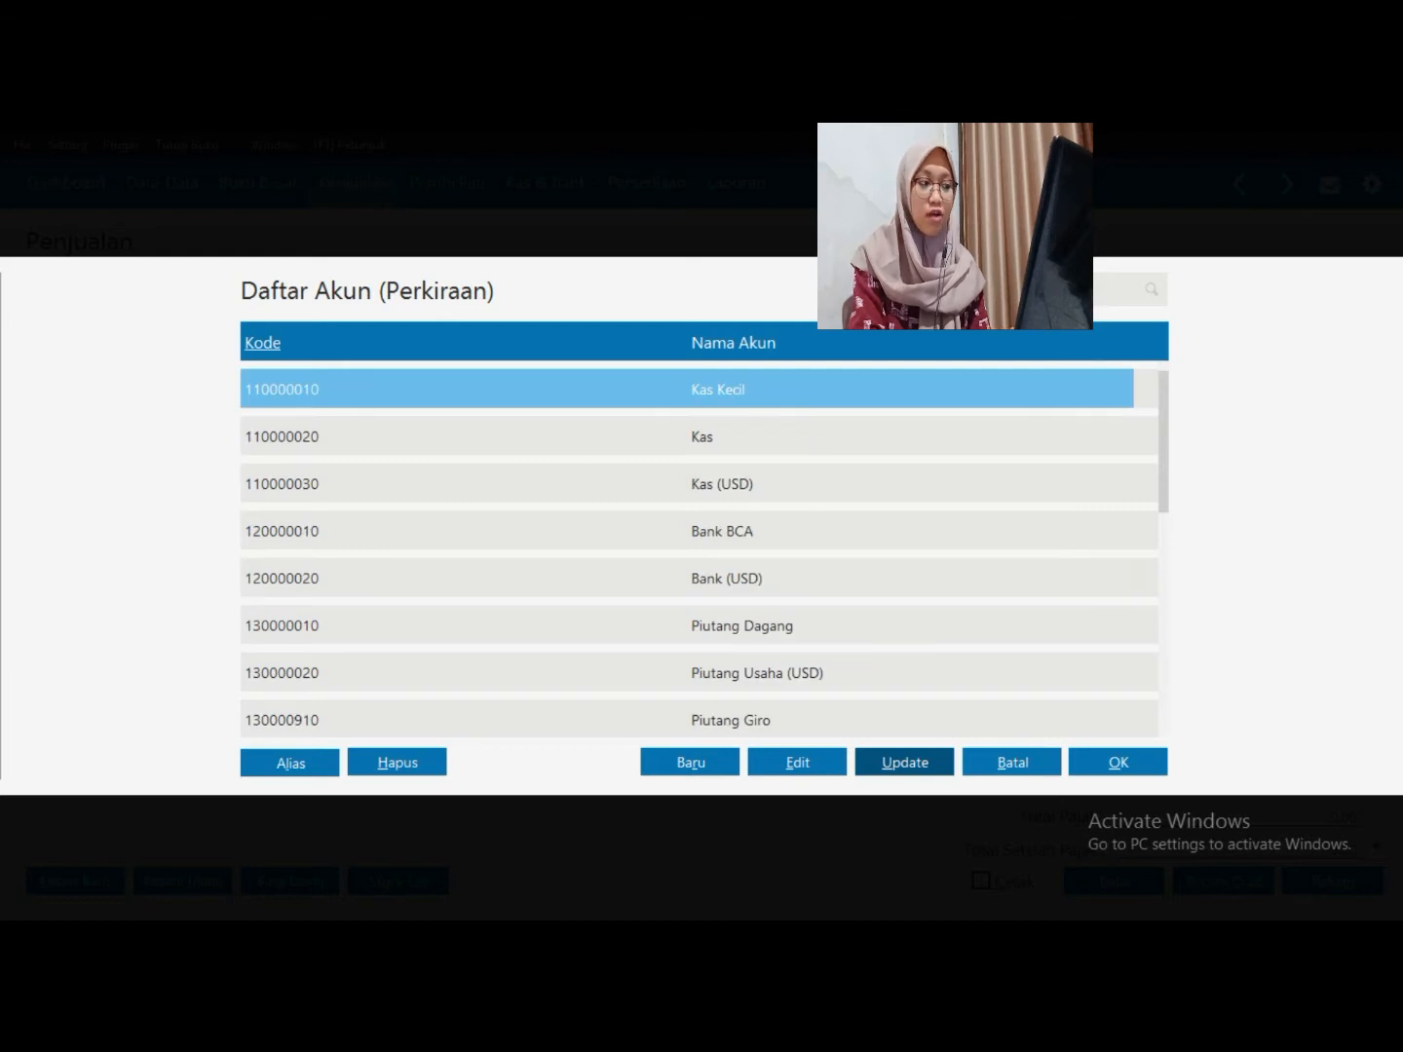
left_click_drag(1163, 441, 1163, 531)
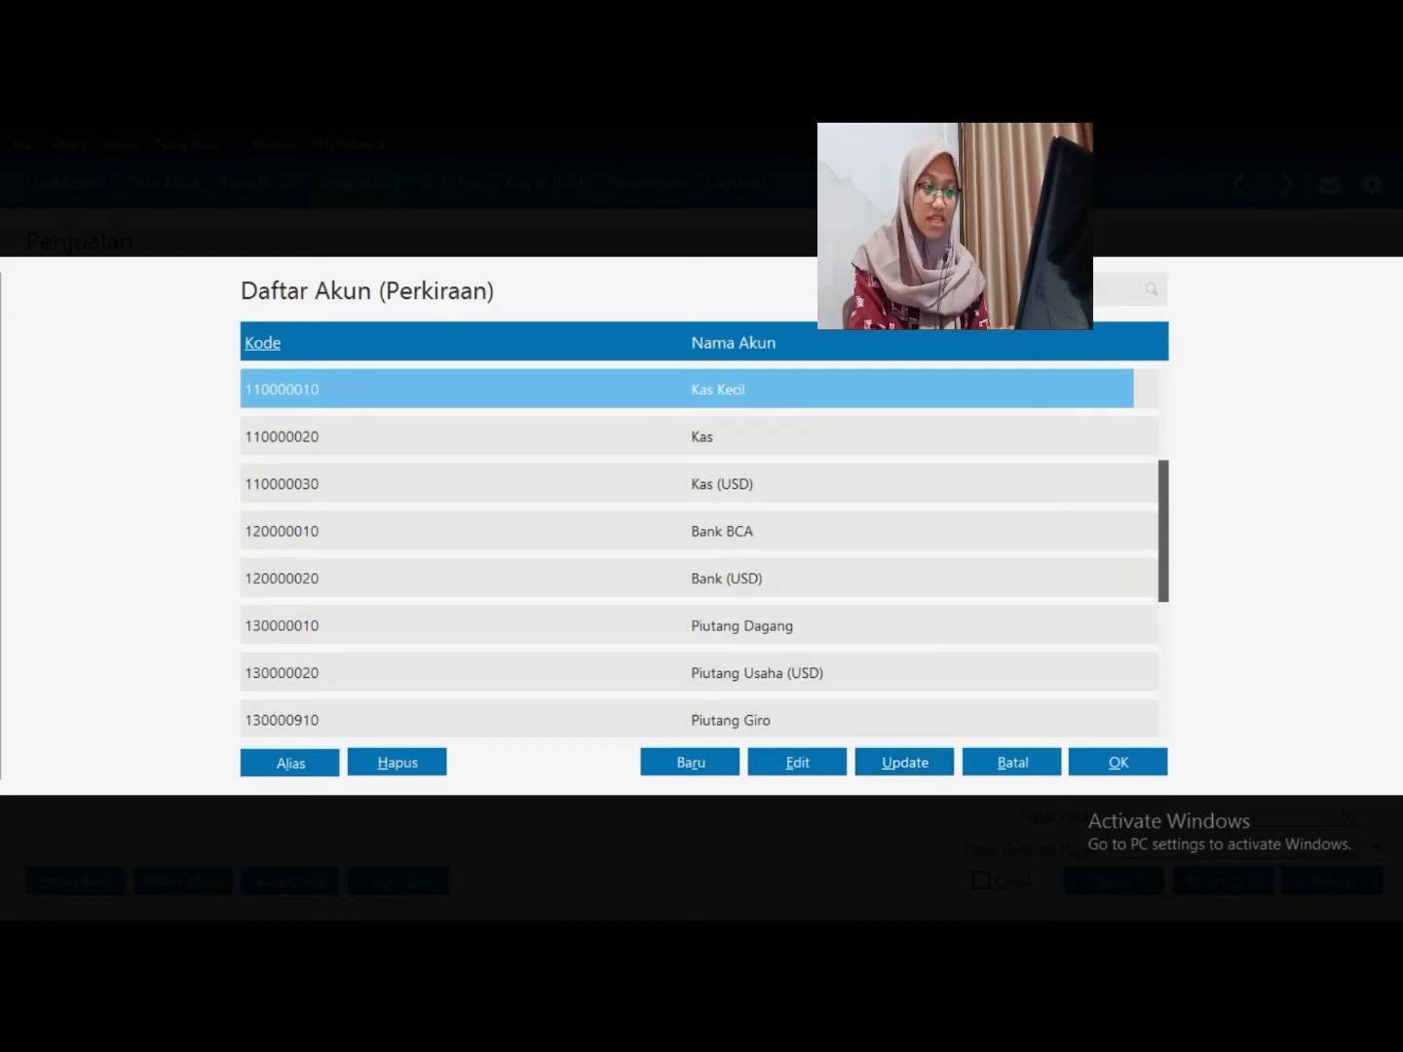
scroll(700, 552, "down", 5)
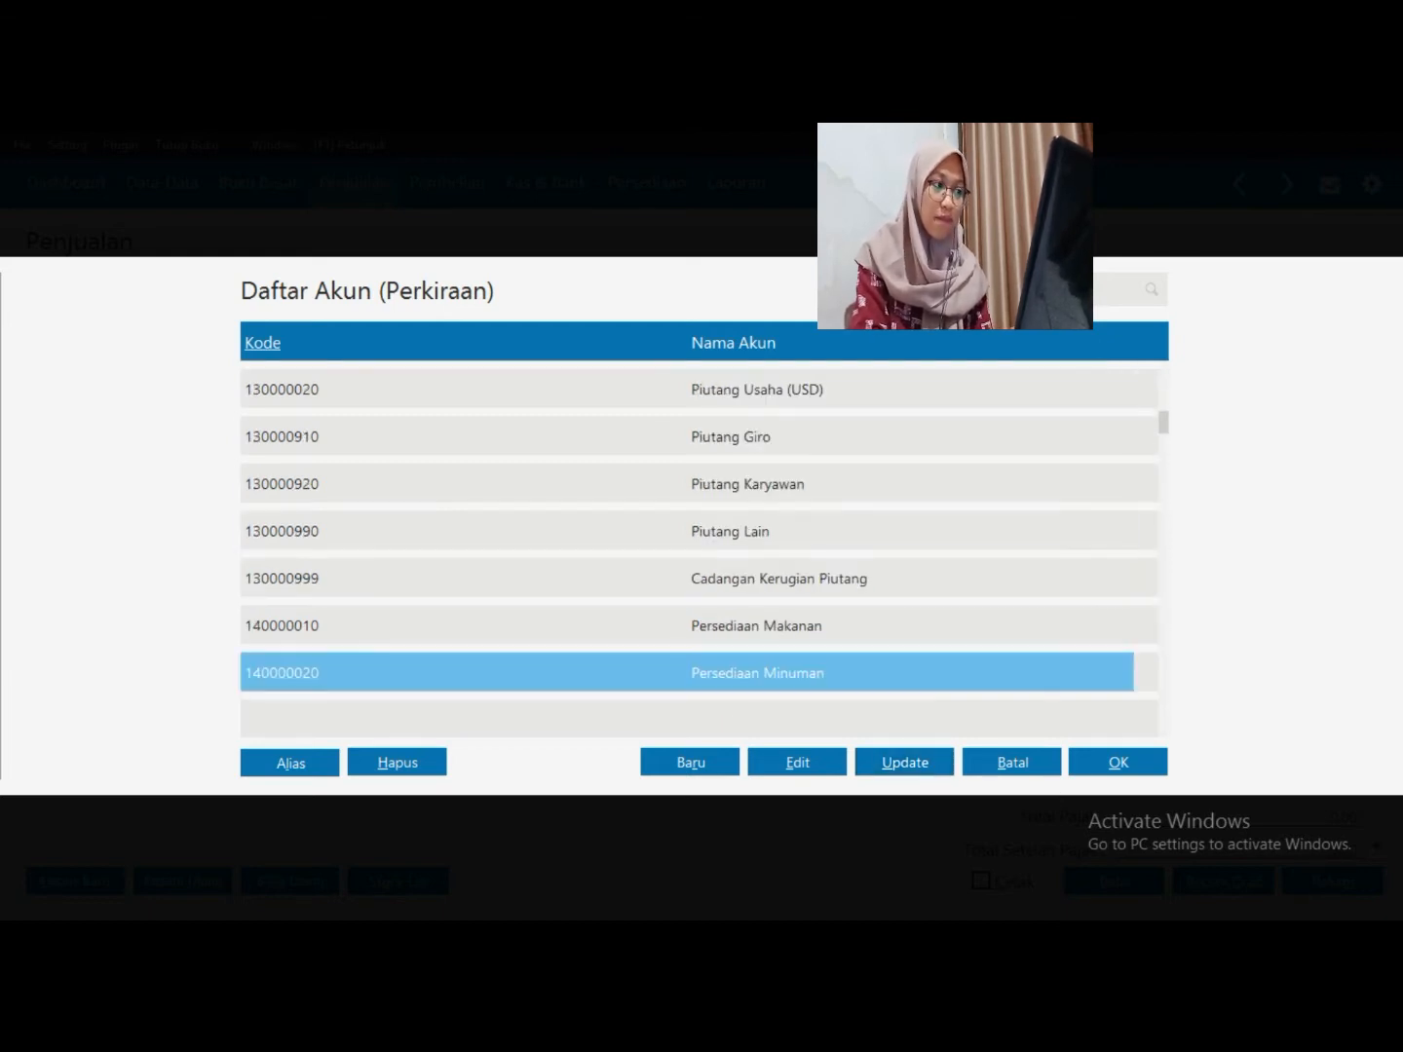
key("Down")
key("Down")
key("Down")
key("Down")
key("Down")
key("Down")
key("Down")
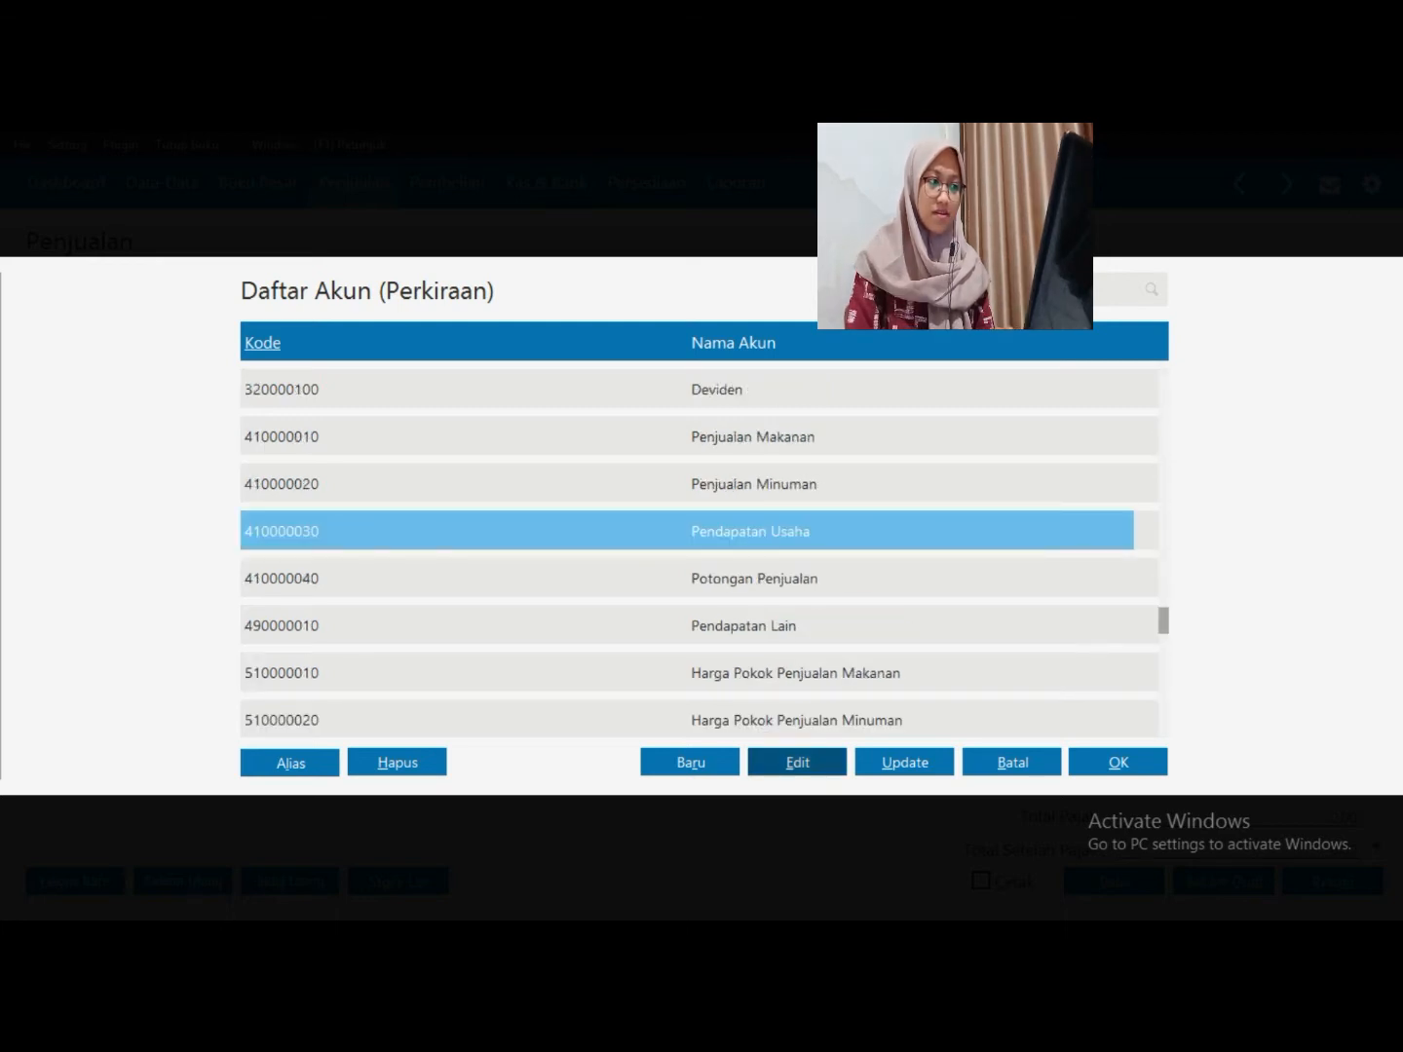
mouse_move(1163, 620)
left_mouse_down()
mouse_move(1163, 561)
mouse_move(1163, 622)
left_mouse_up()
left_click(750, 673)
left_click(1118, 762)
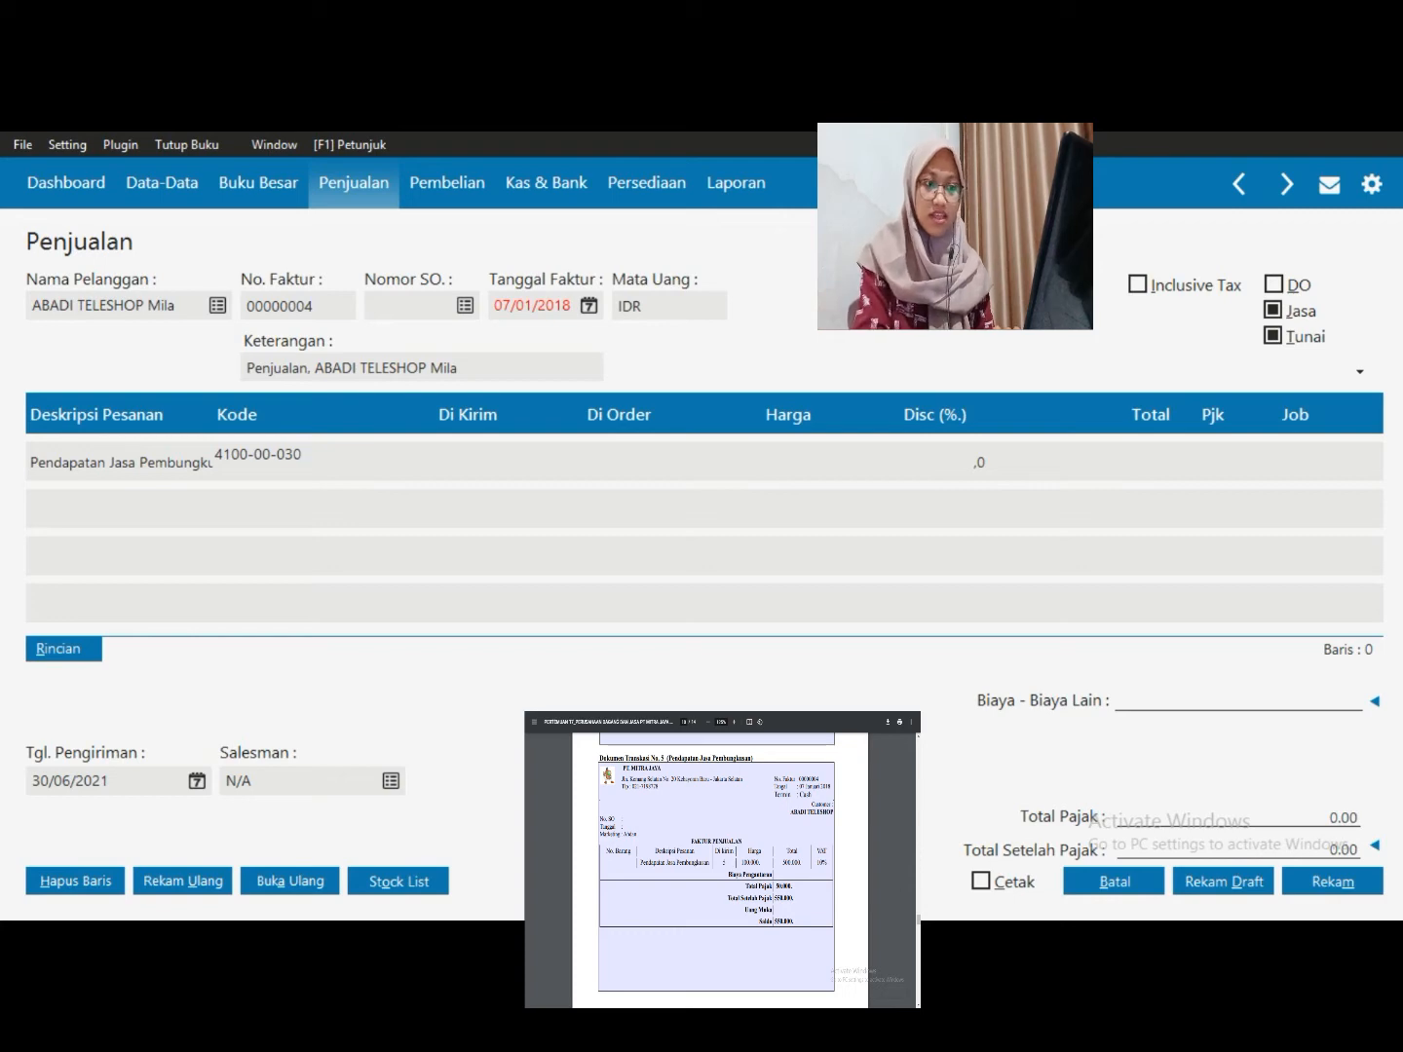
key("Tab")
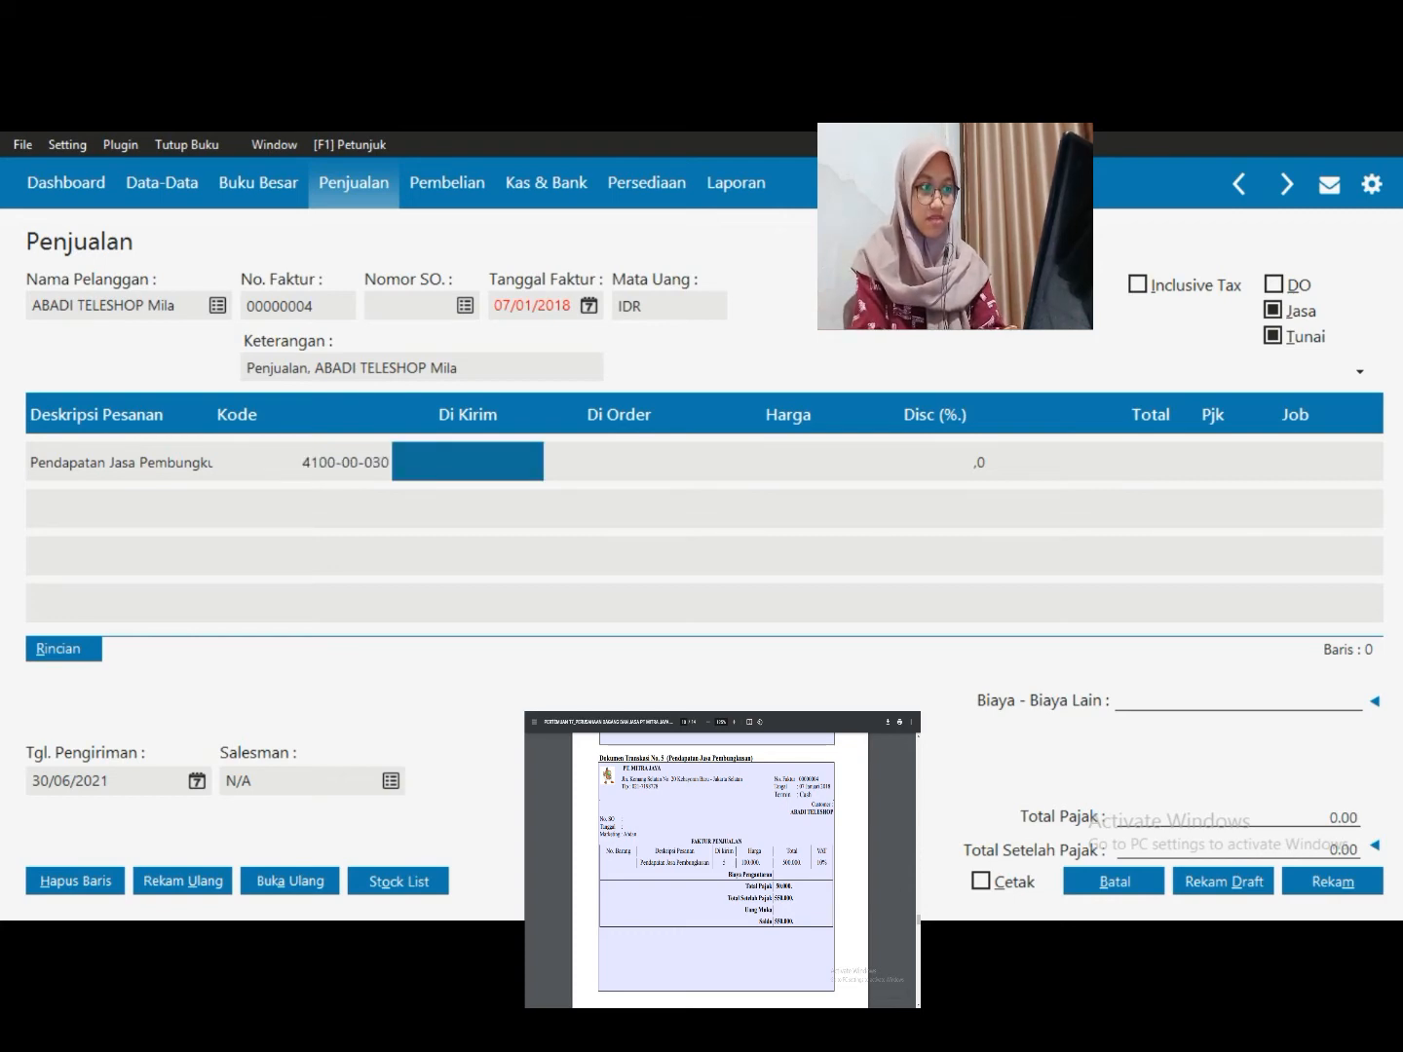
Set the packaging-service line's delivered quantity to 5 and its price to 100.000,000, leaving the discount at zero
type("5")
key("Return")
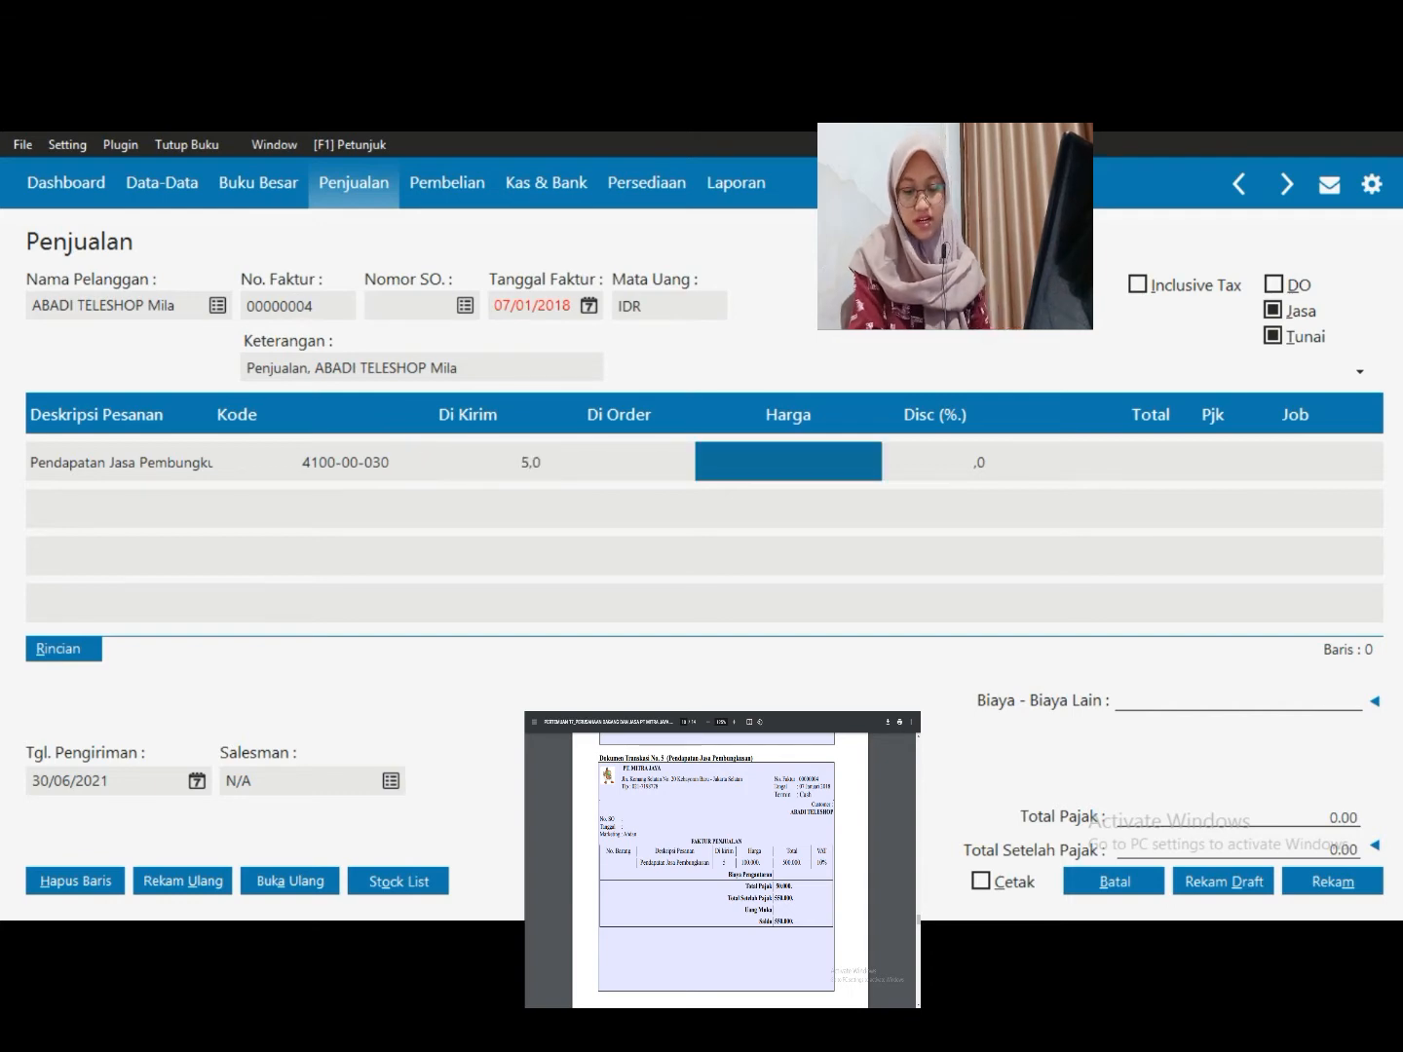
key("Tab")
key("shift+Tab")
type("1")
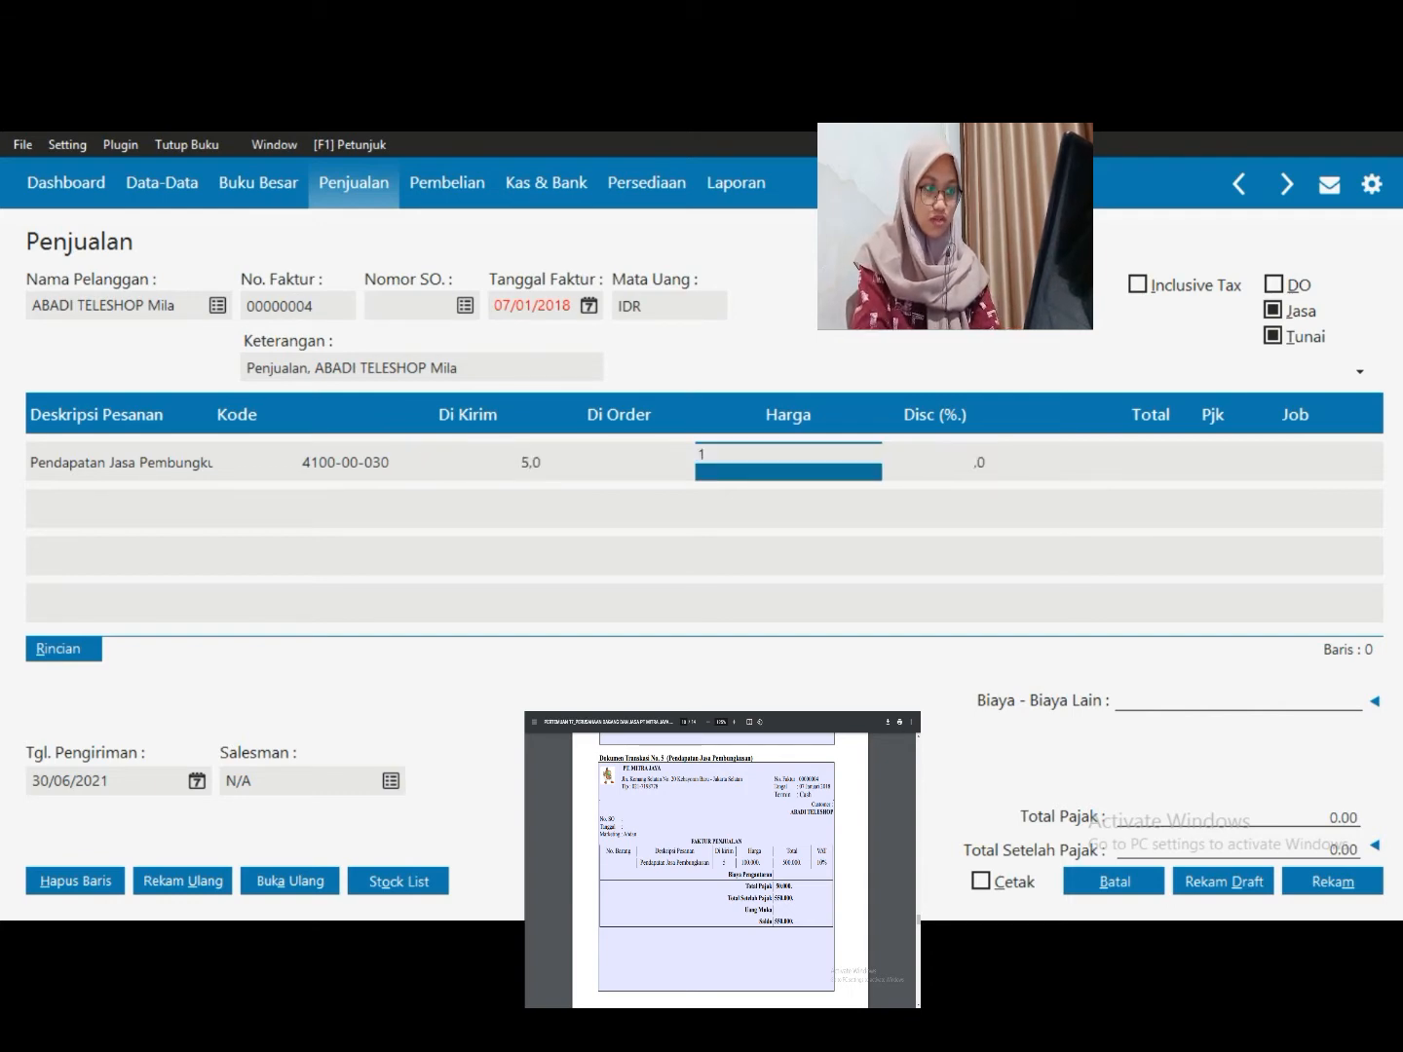
type("00.000,000")
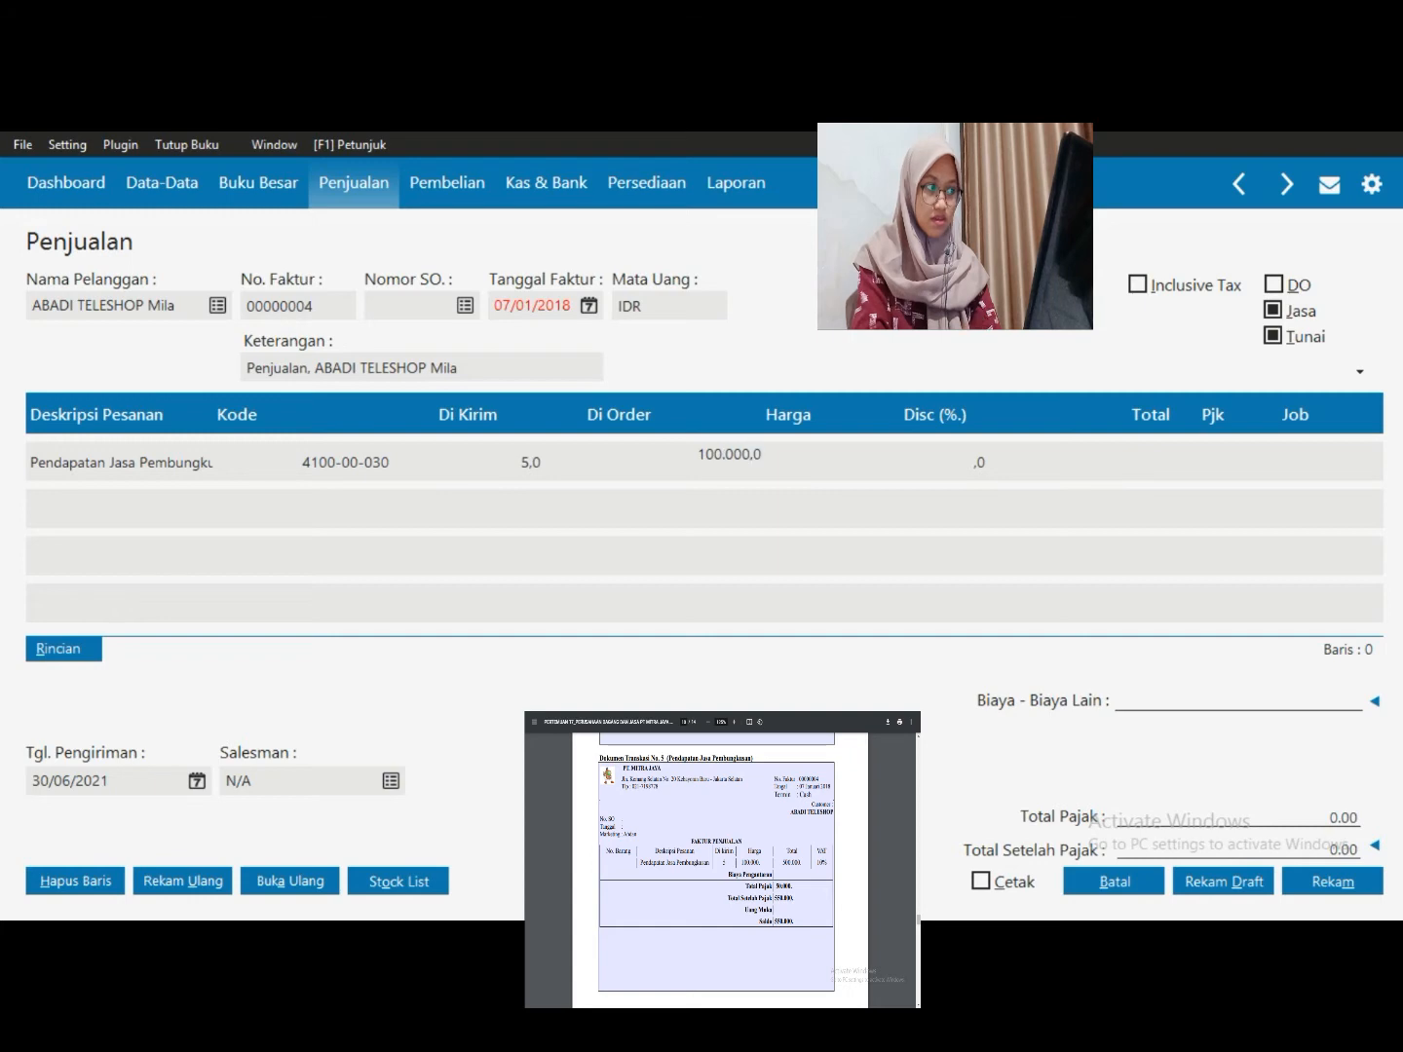
key("Return")
key("Return")
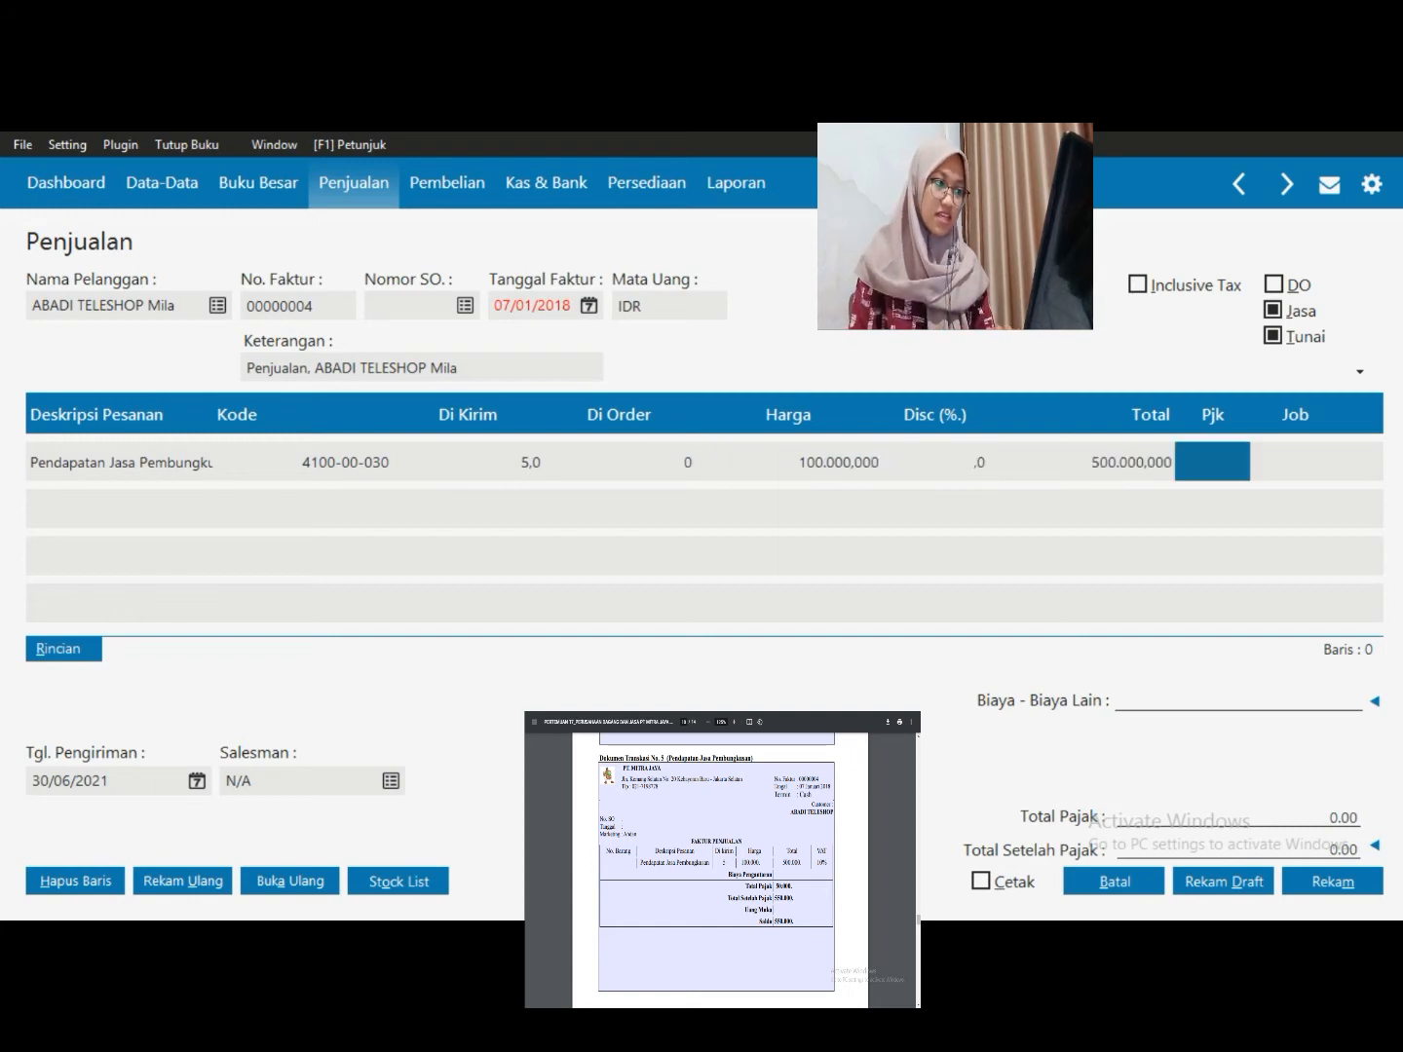
Apply VAT (Value Added Tax) to the packaging-service line of the sales invoice
key("Return")
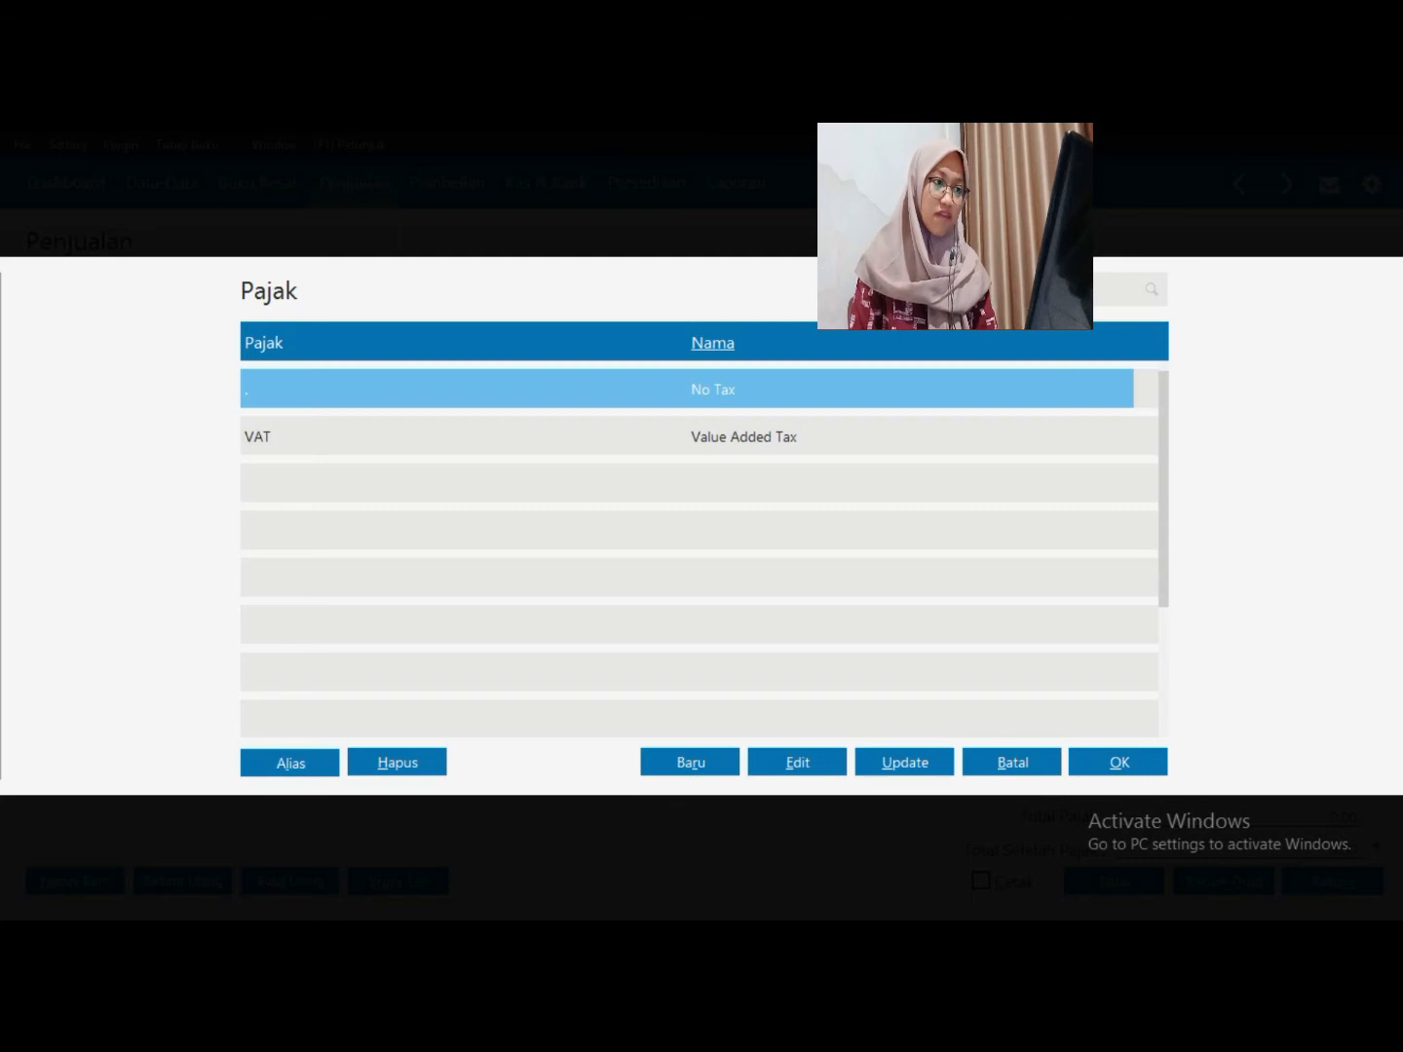
key("Down")
key("Return")
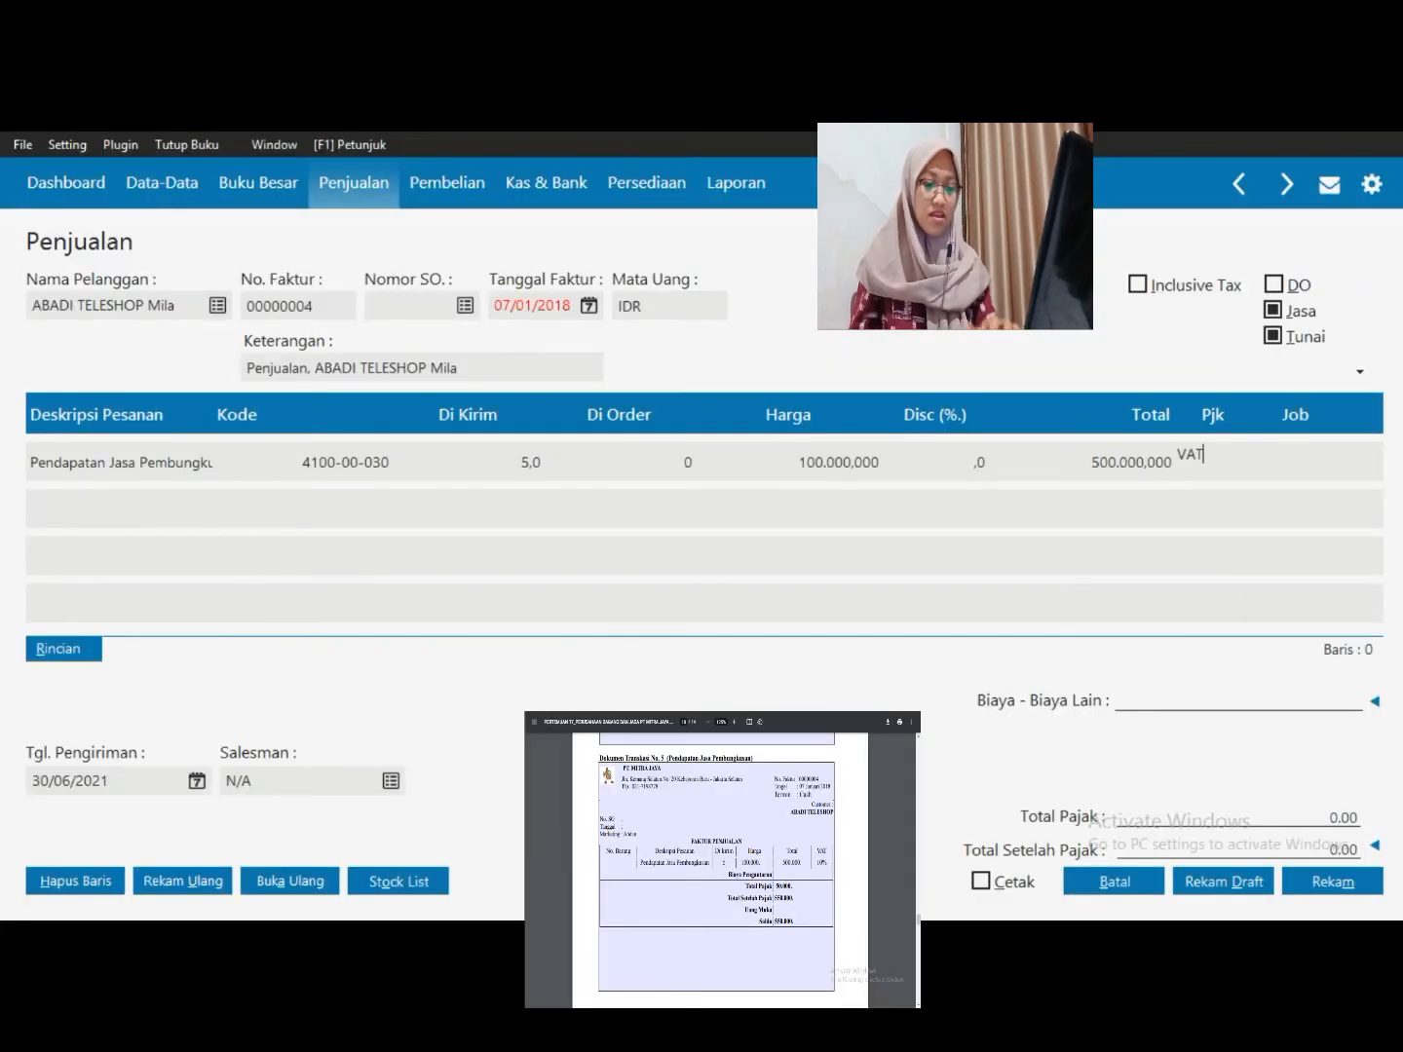
key("Tab")
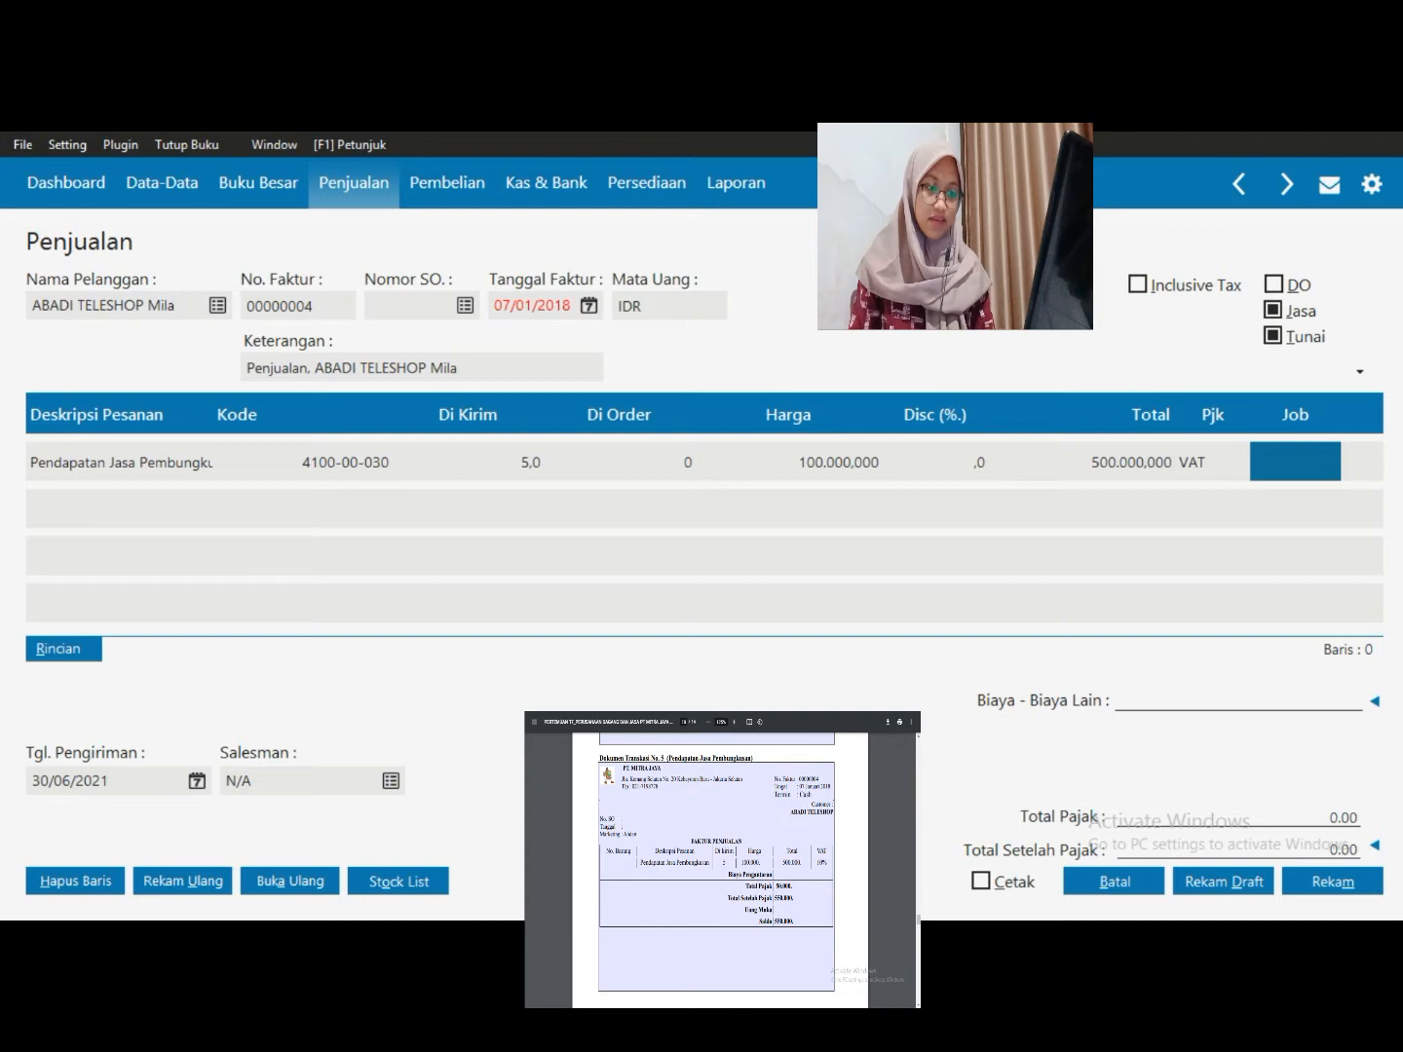
Start a new employee record from the invoice's salesman selection and fill in the employee's name
left_click(390, 780)
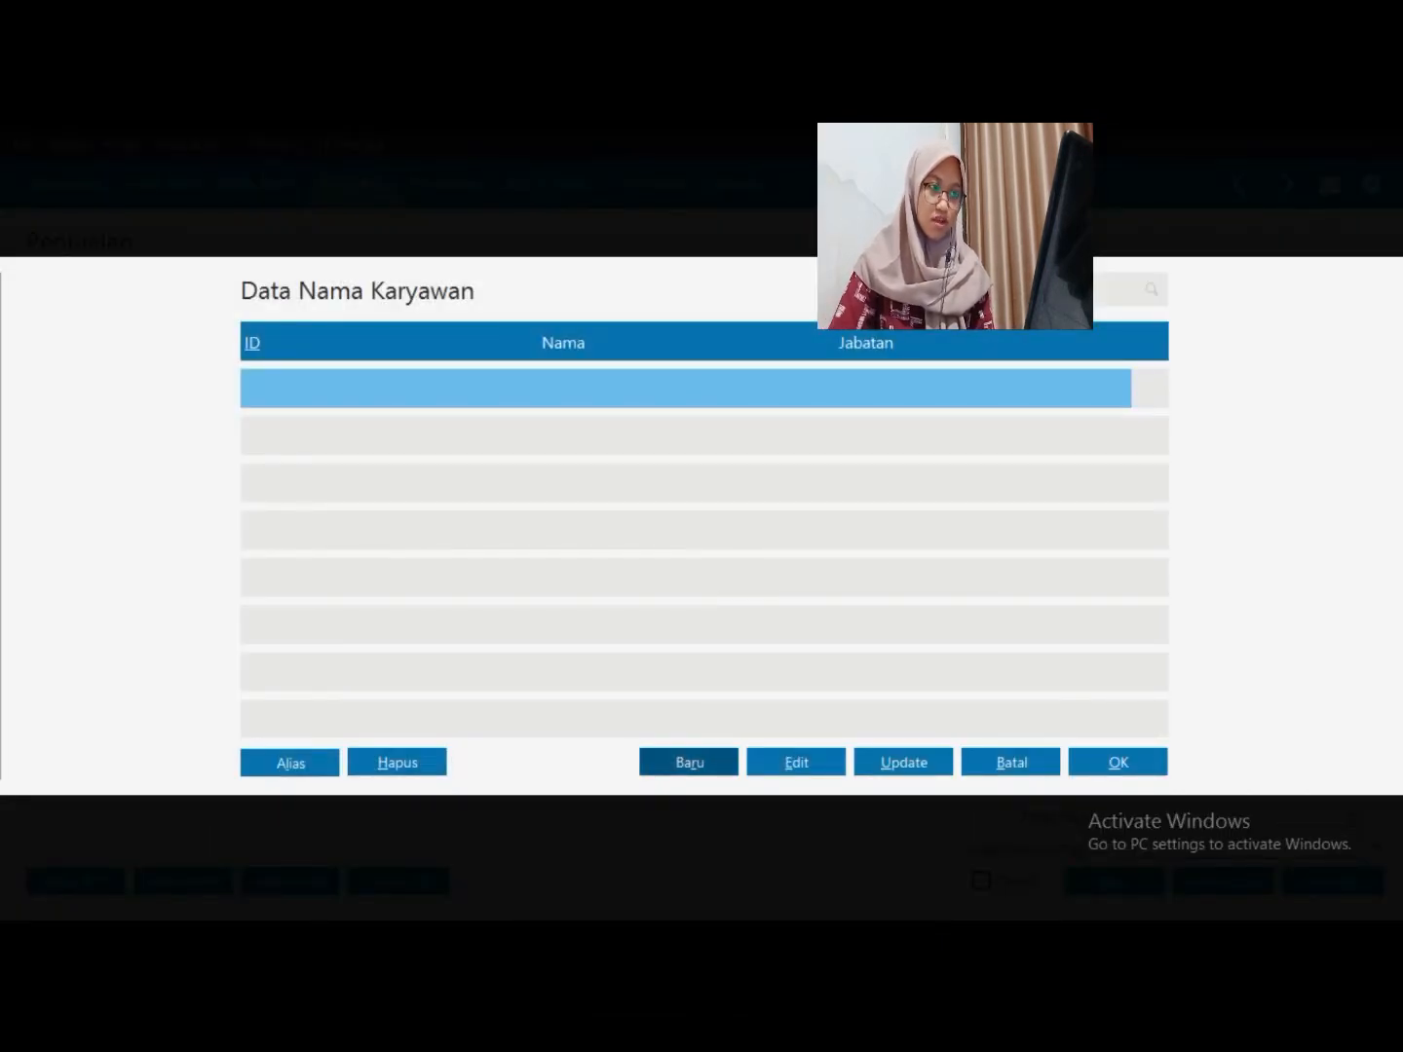
left_click(689, 763)
left_click(463, 316)
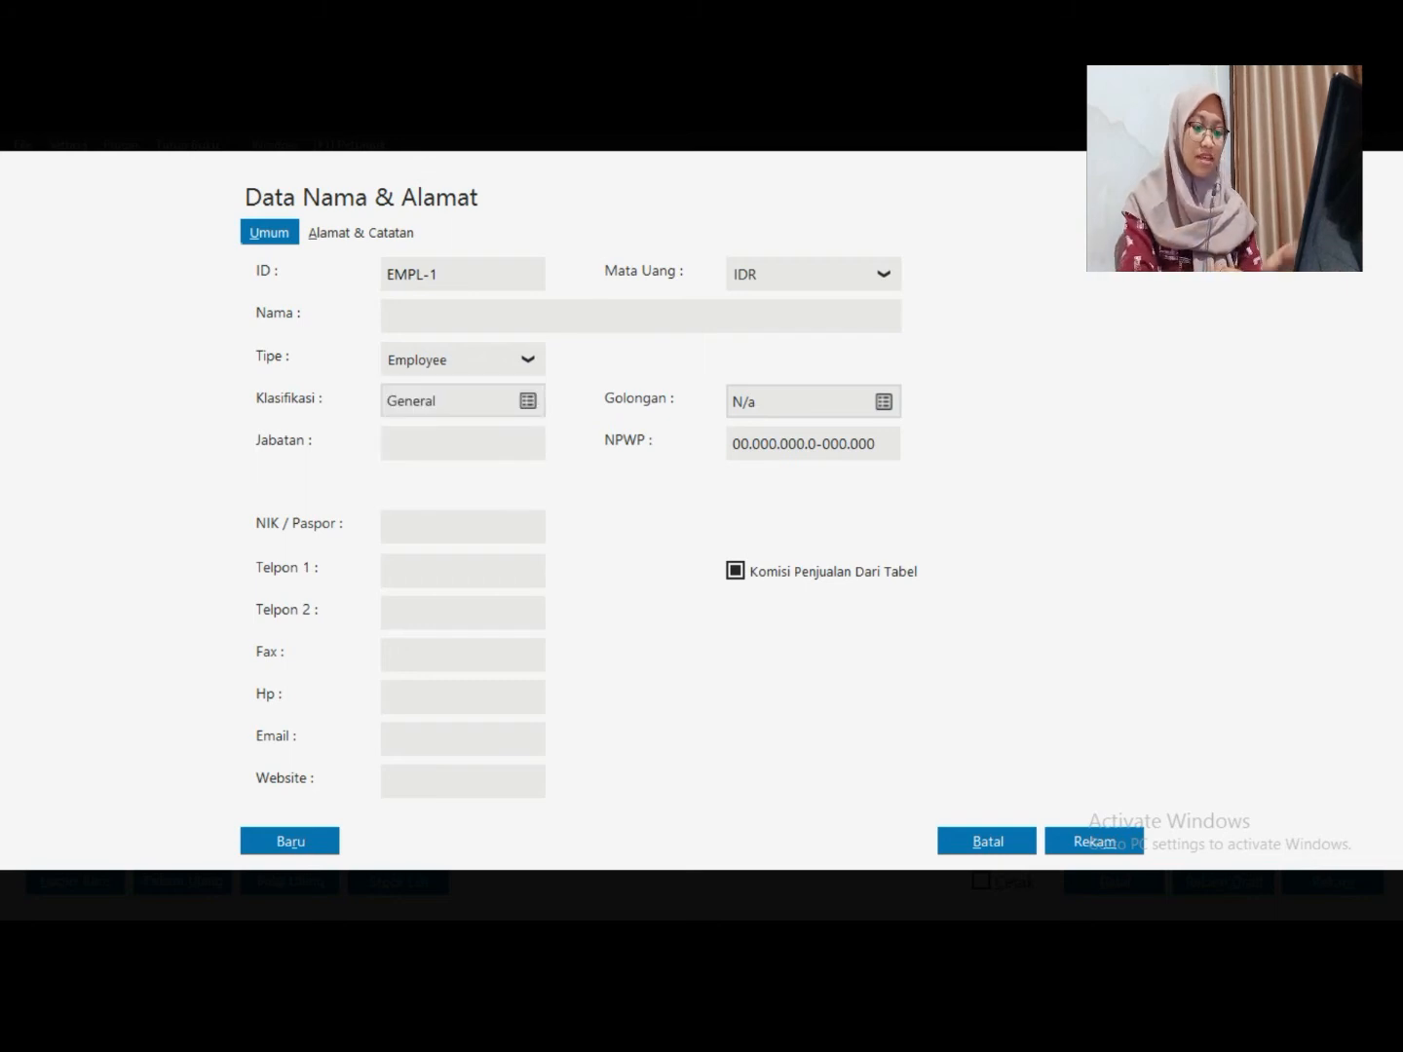
type("A")
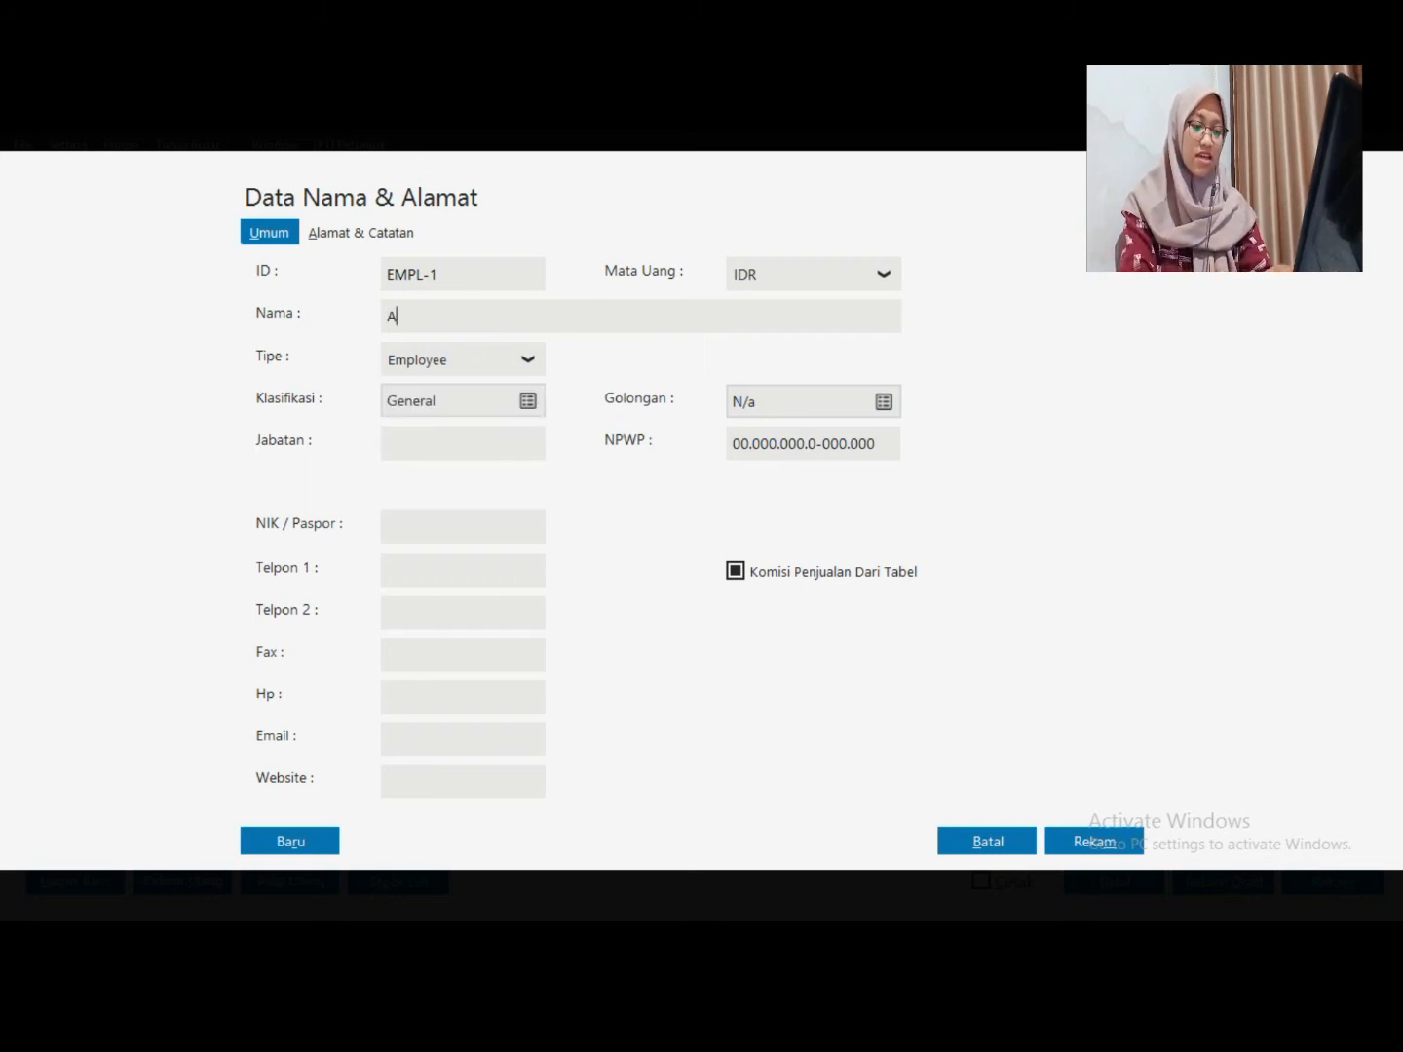
type("HDAN m")
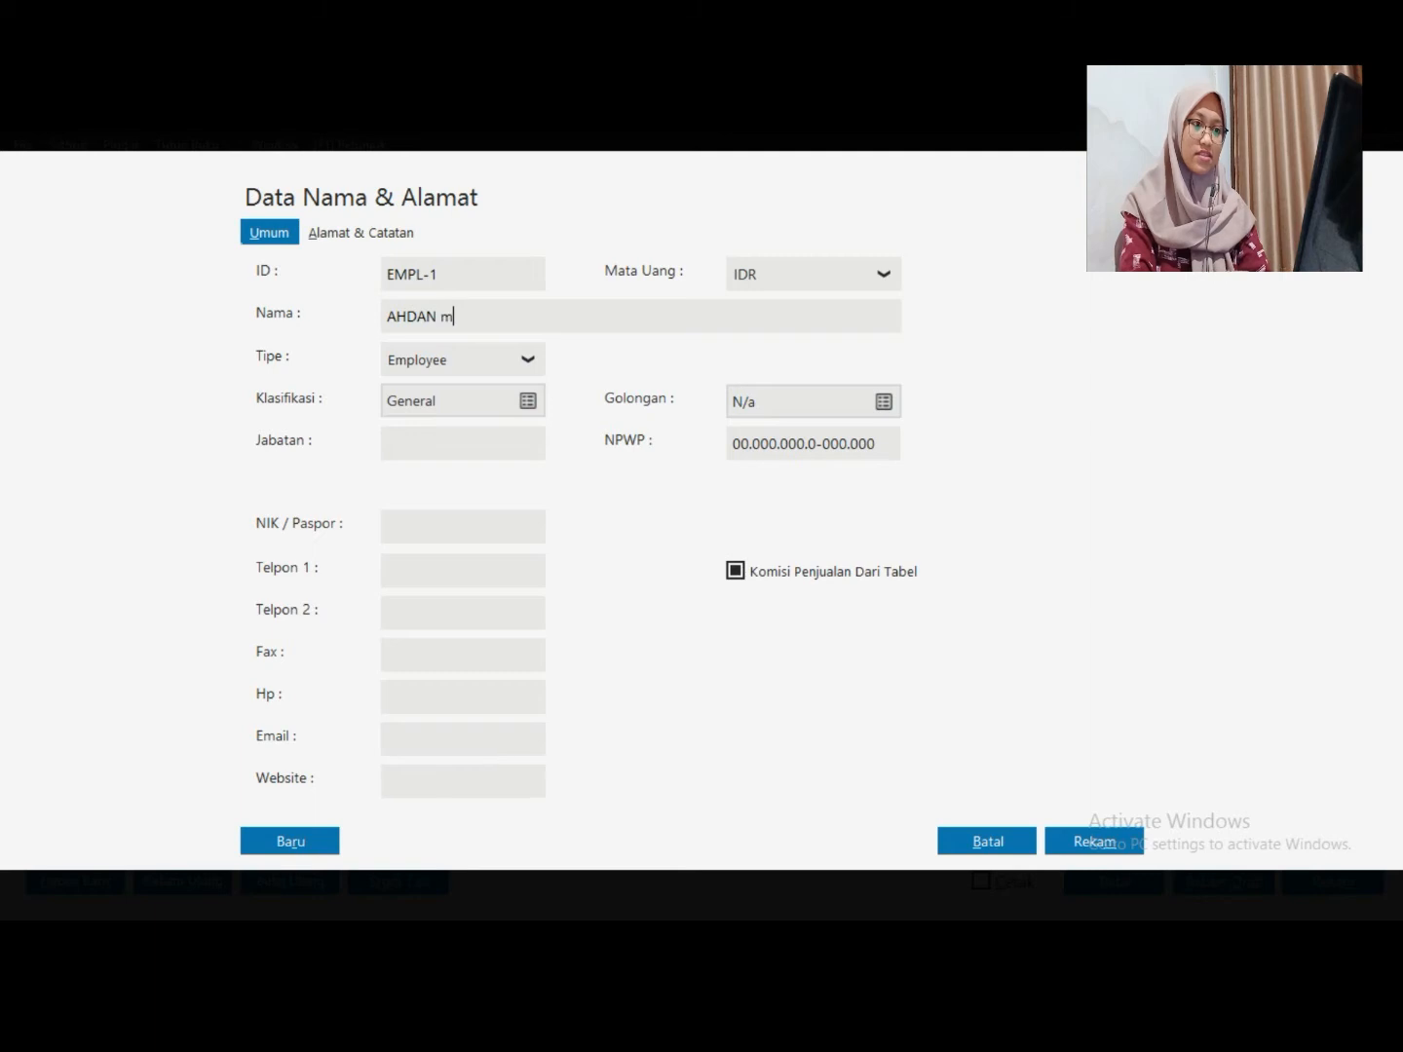
type("Mi")
key("BackSpace")
key("BackSpace")
key("BackSpace")
type("Mil")
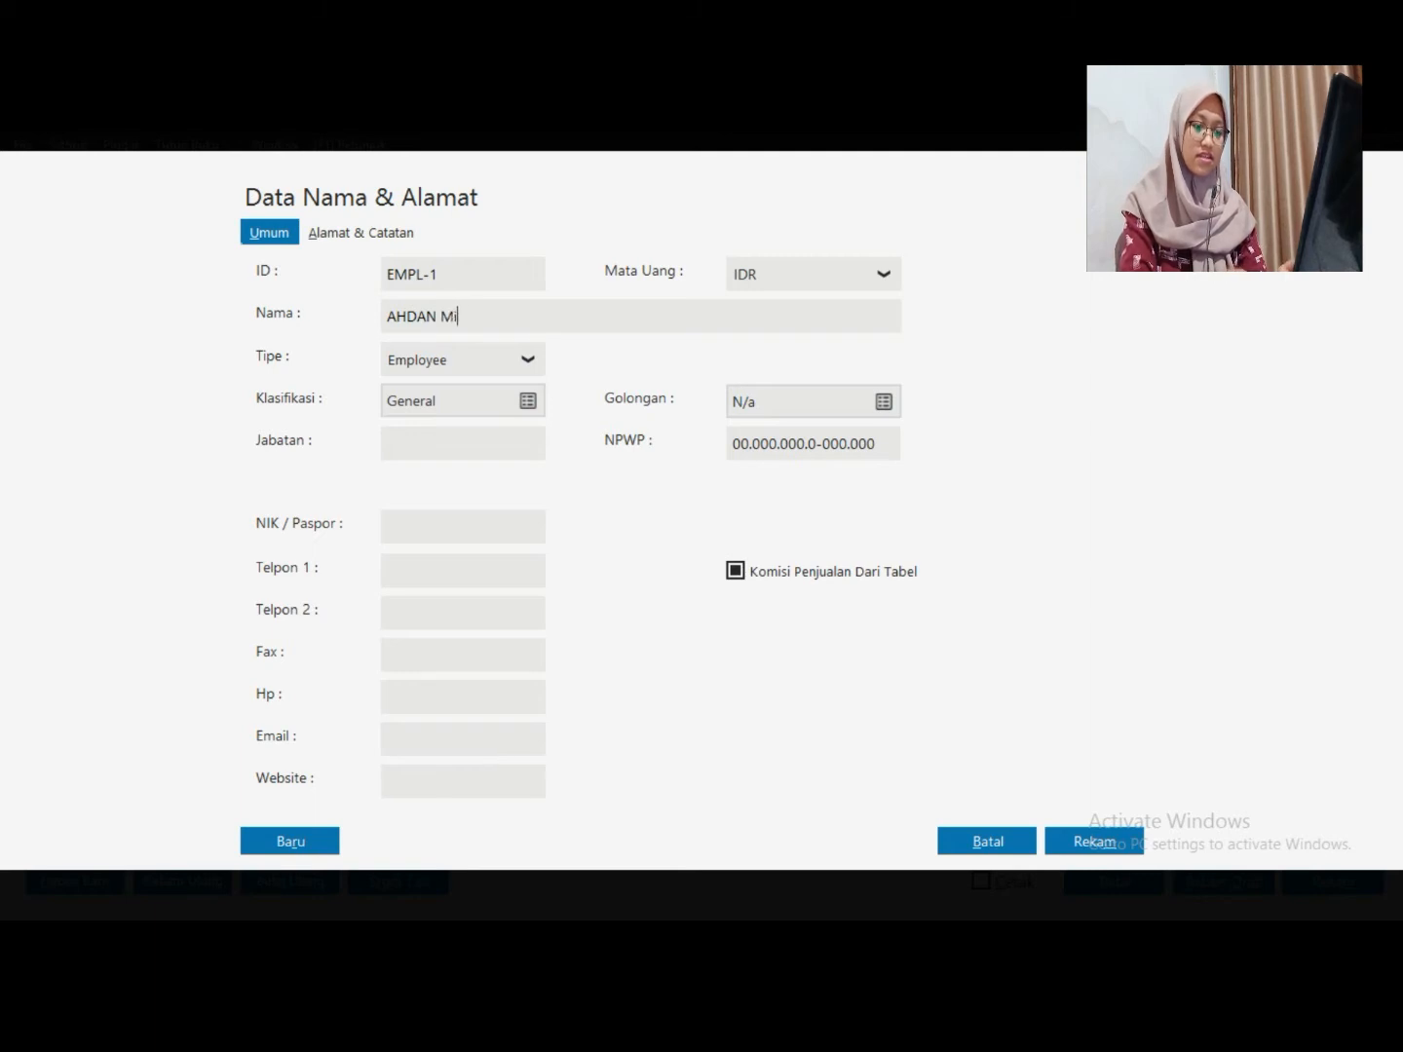
type("a")
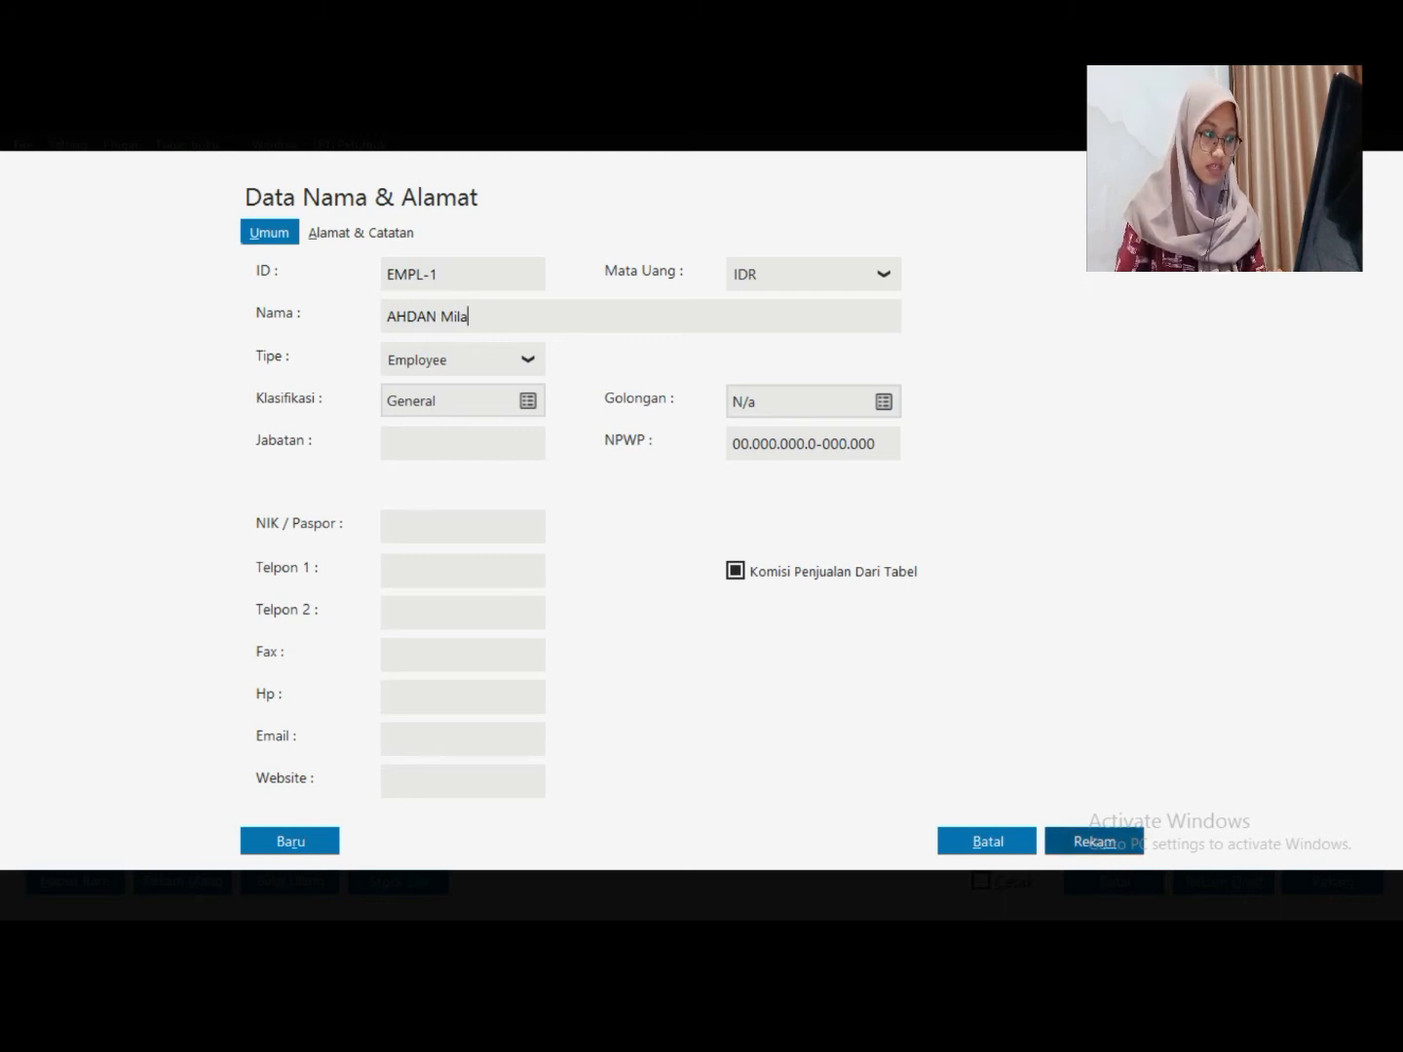
Save the new employee record without completing the NPWP/NIK and assign that employee as the invoice's salesman
left_click(1093, 841)
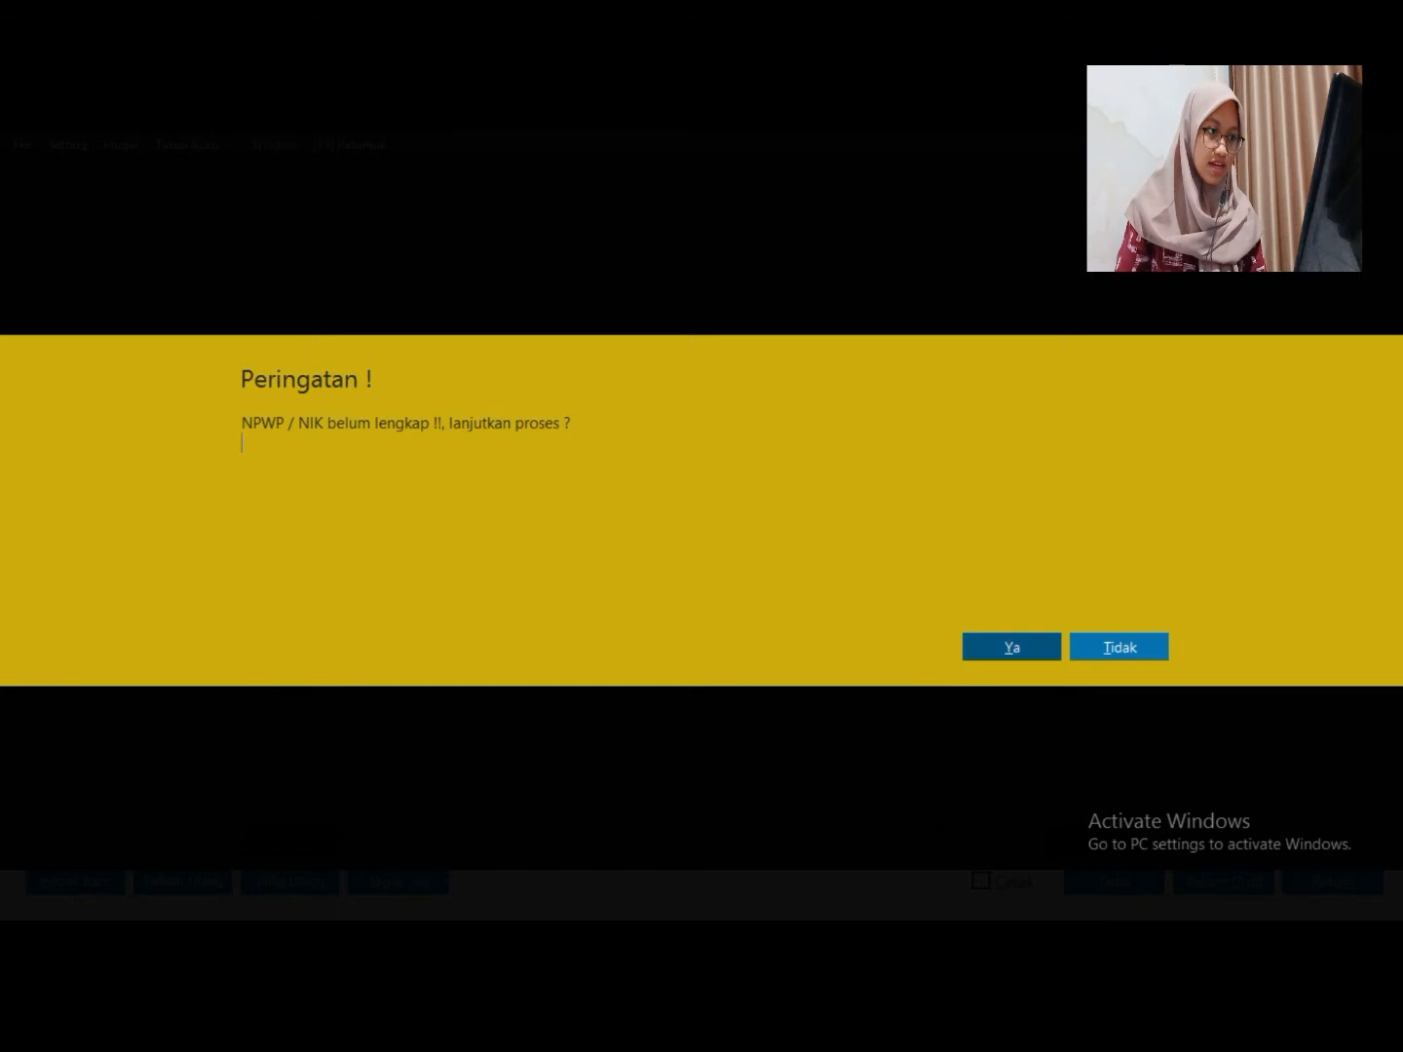
left_click(1011, 647)
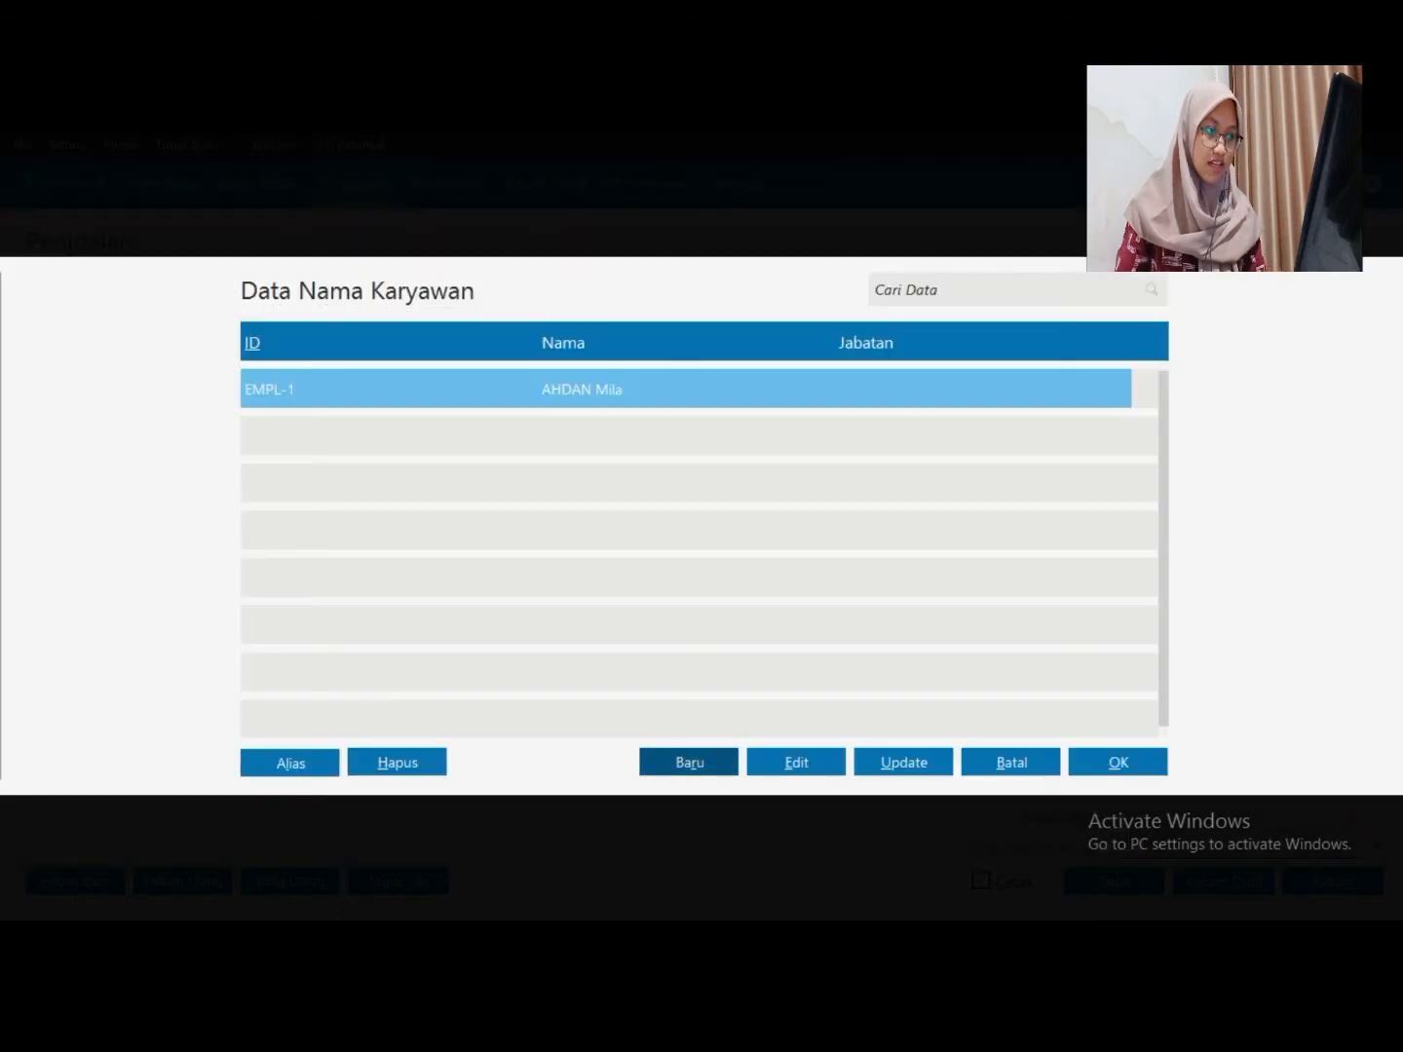
left_click(1117, 762)
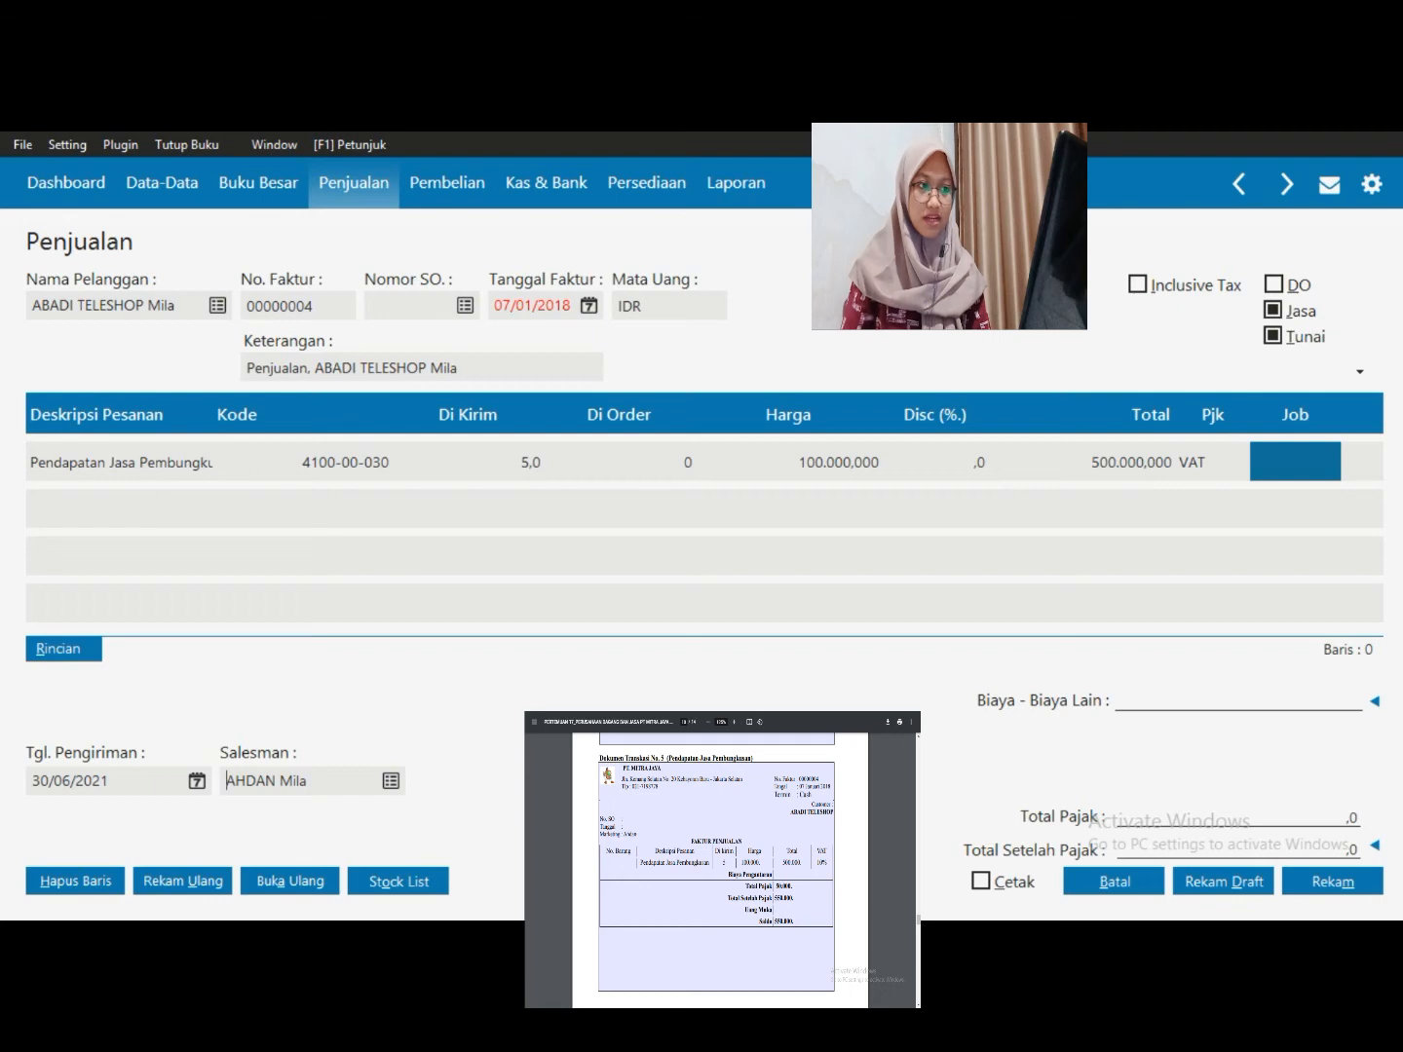
Set the invoice's delivery date to 07/01/2018 and record the sale, closing the blank sales form
double_click(123, 780)
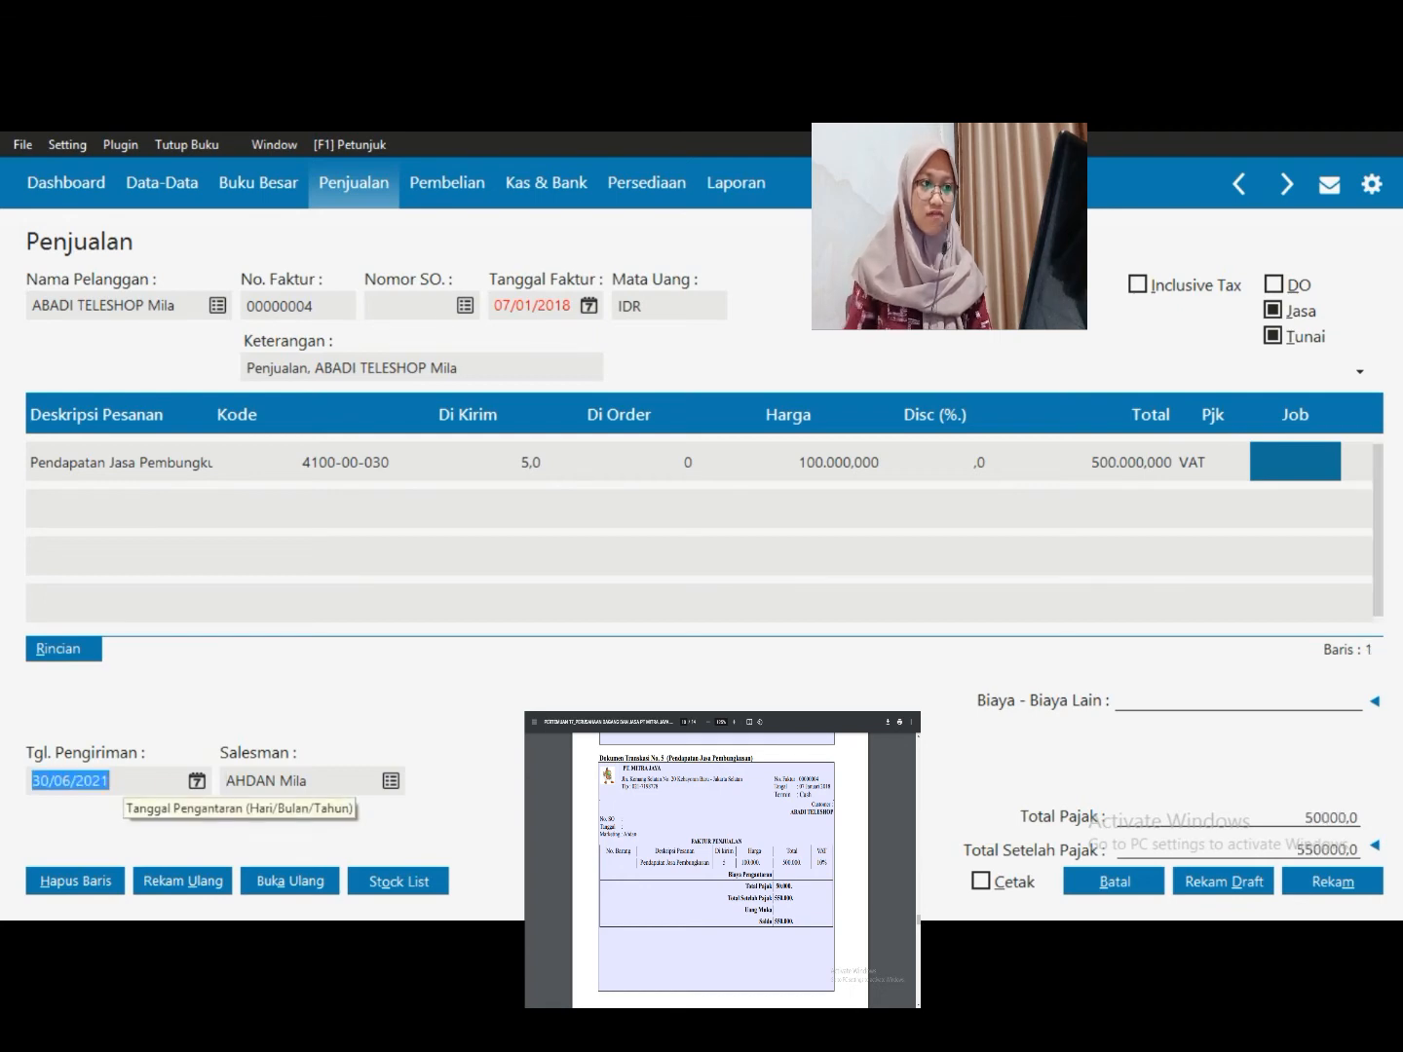
type("07/")
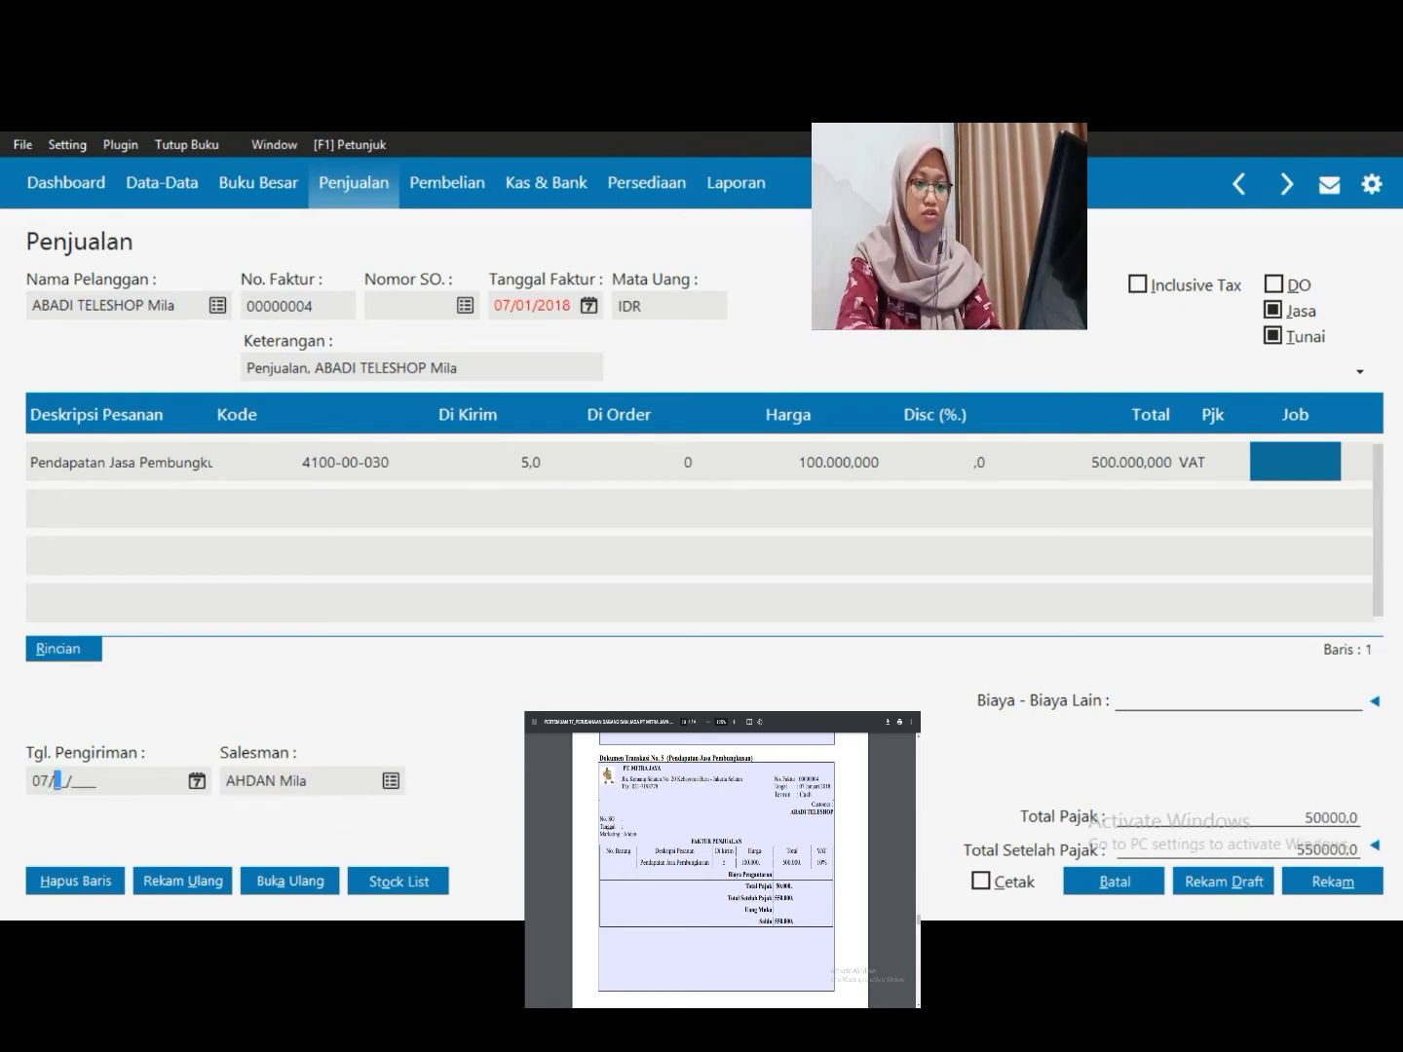
type("01/201")
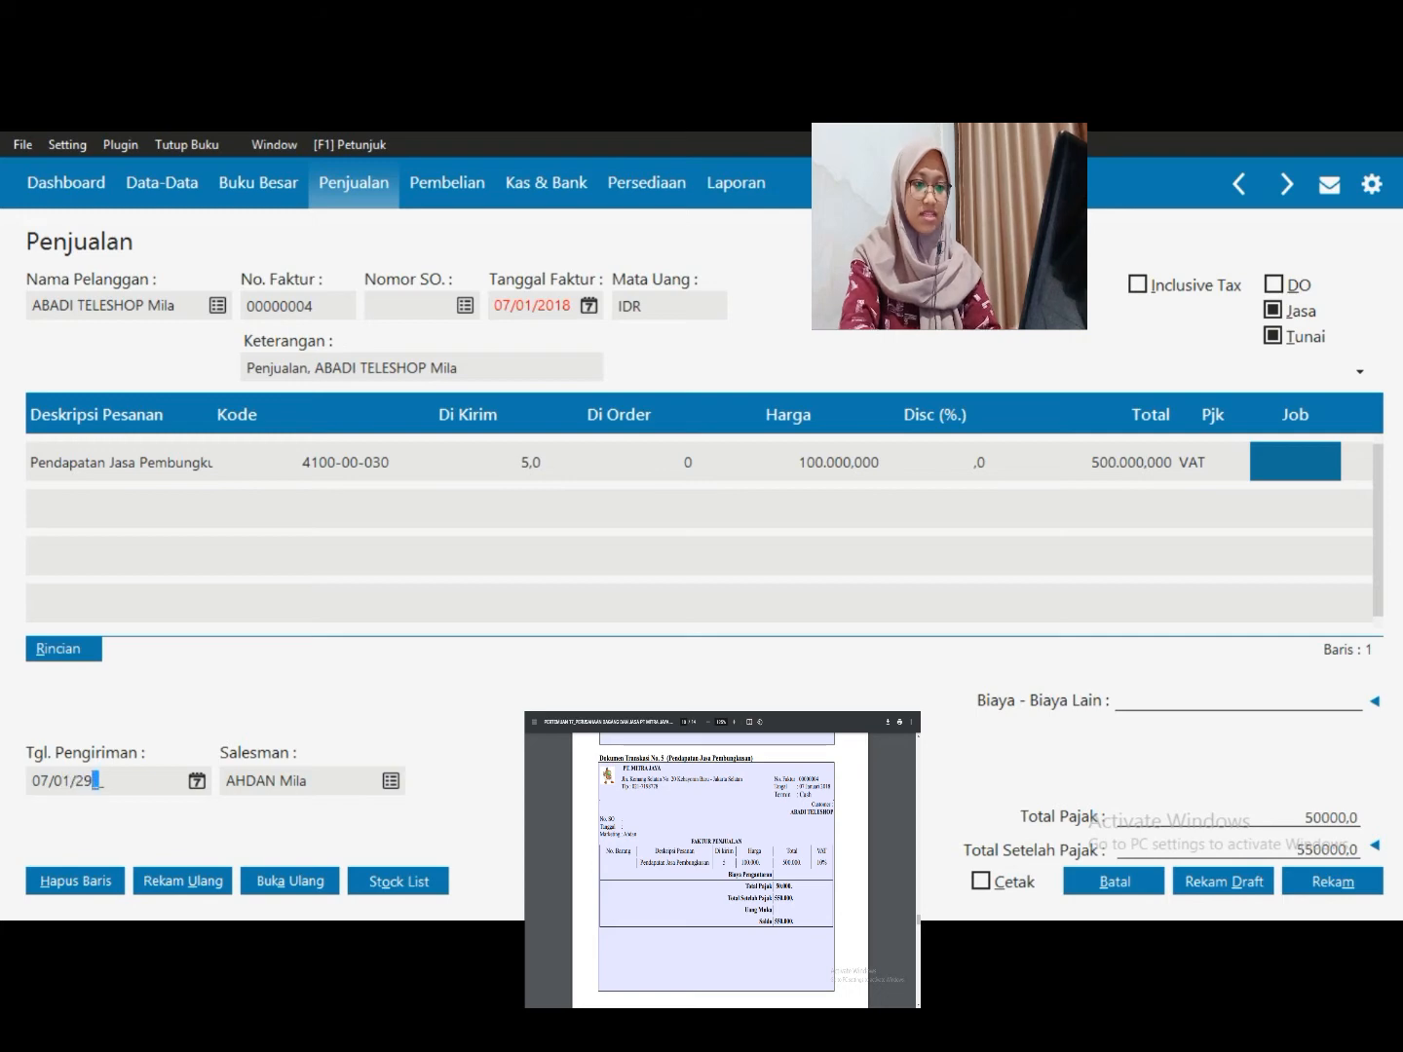
type("8")
key("Tab")
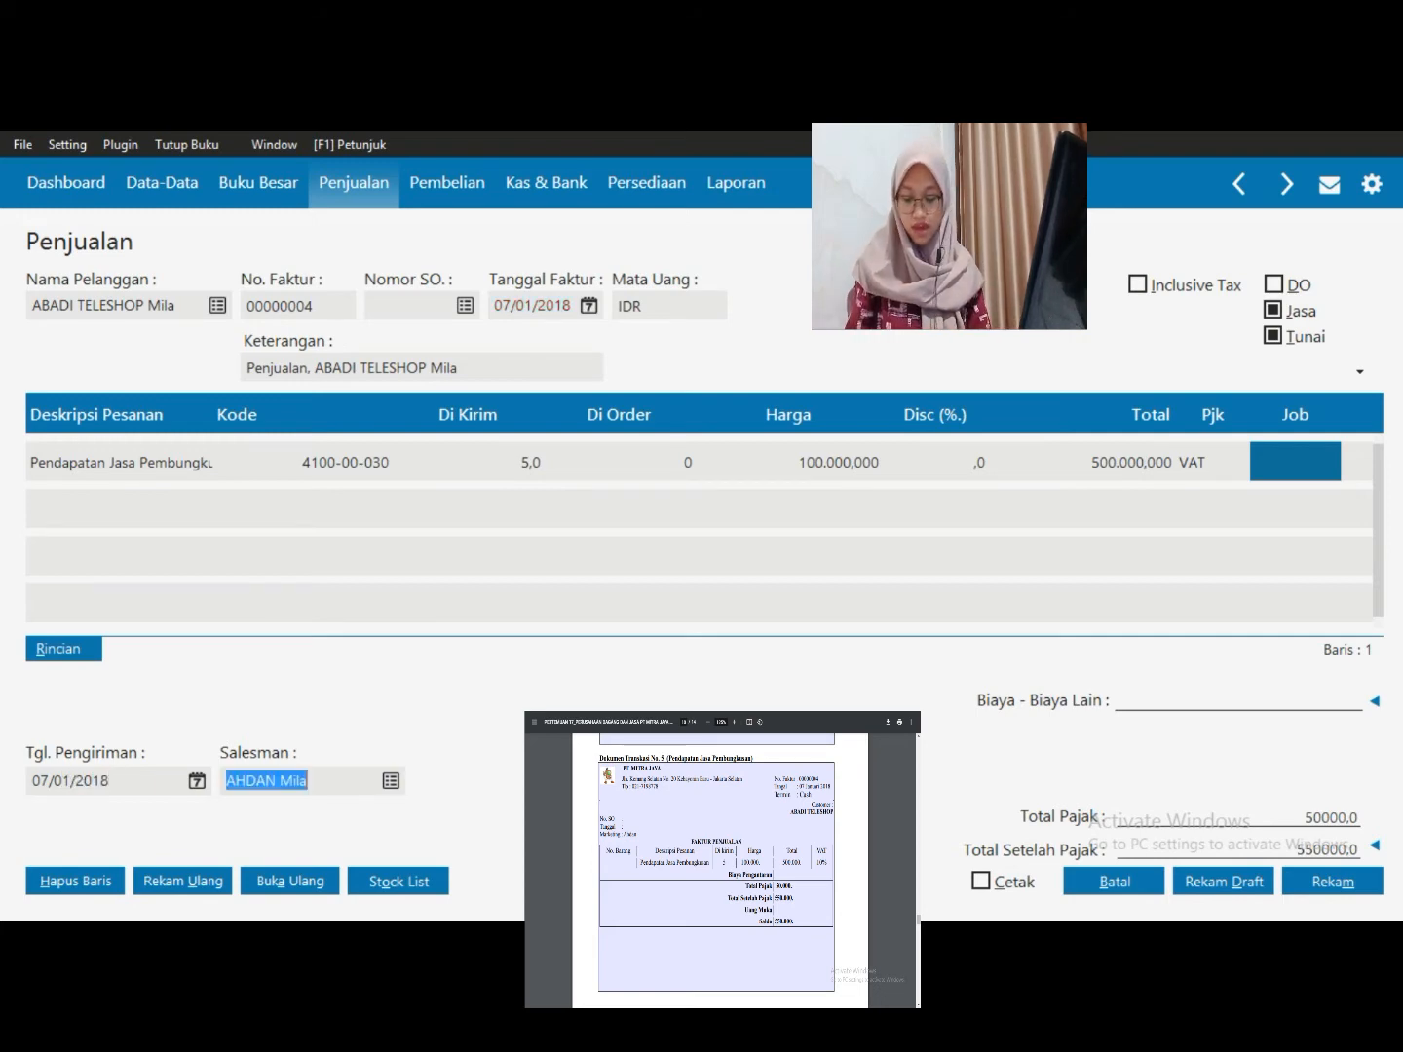
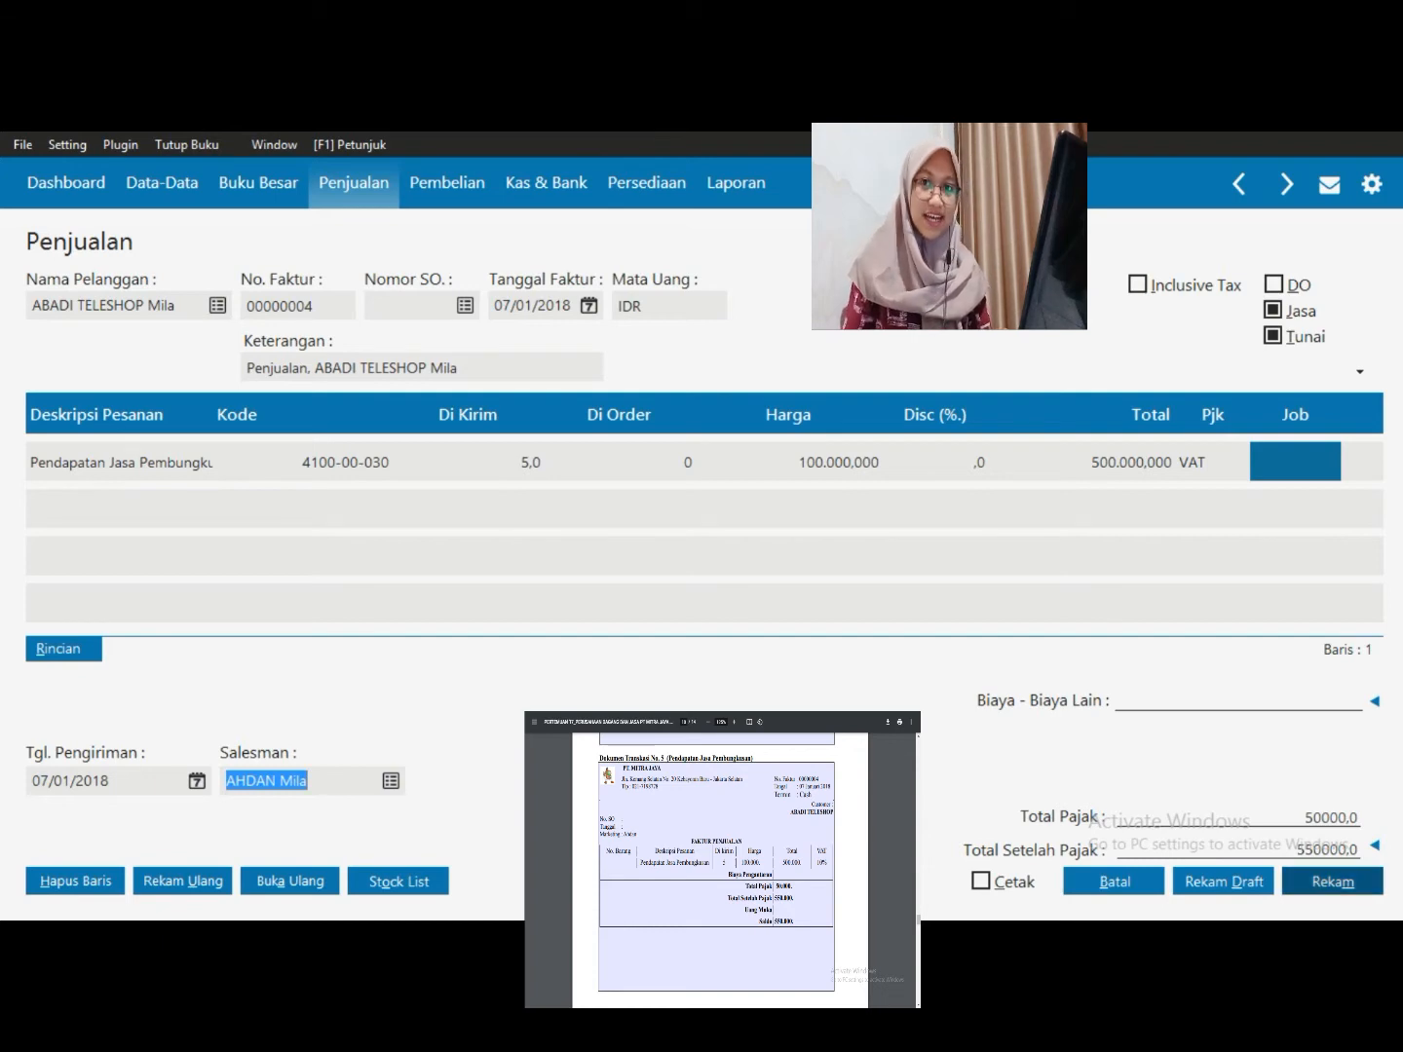
left_click(1331, 882)
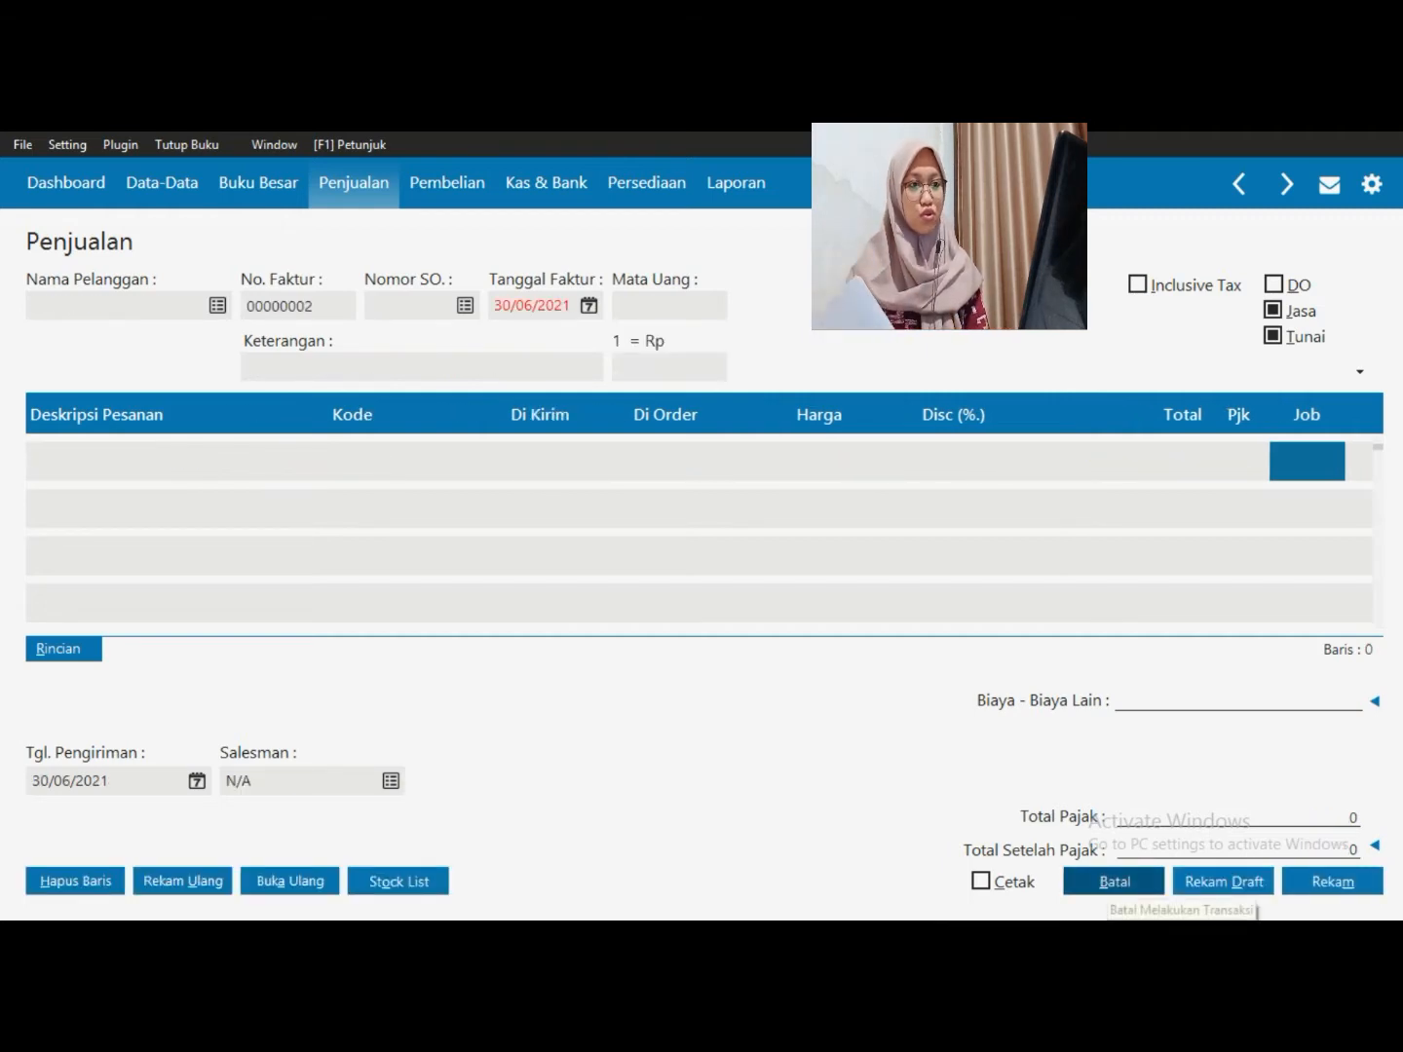
left_click(1113, 881)
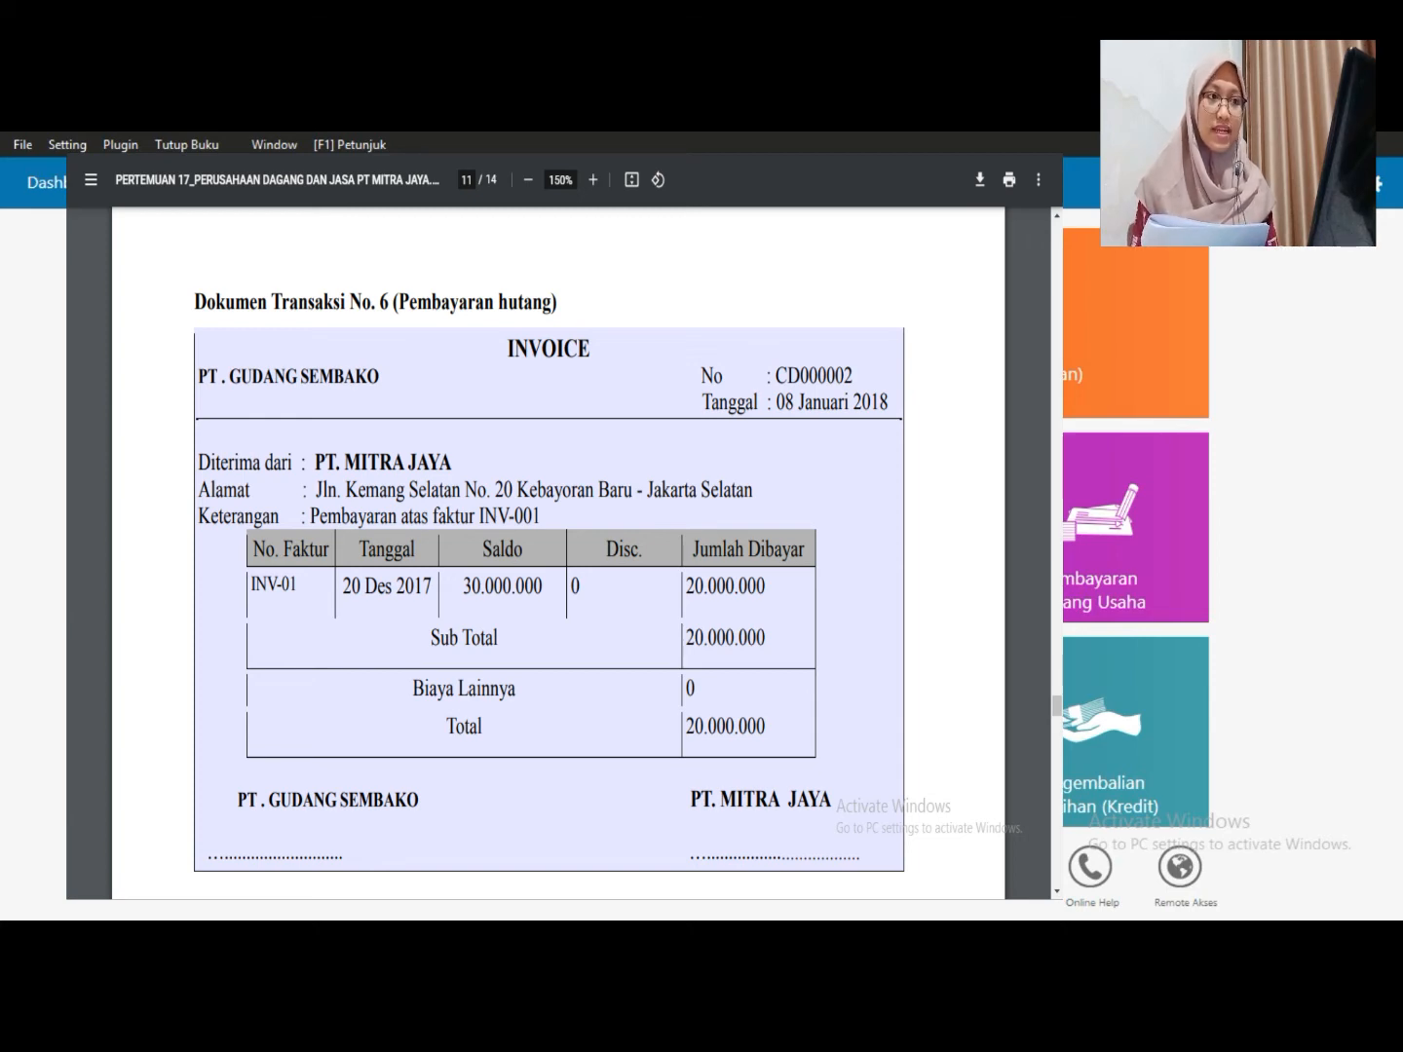
Create a new payable payment (Pembayaran Hutang) with PT GUDANG SEMBAKO as the recipient
left_click(447, 183)
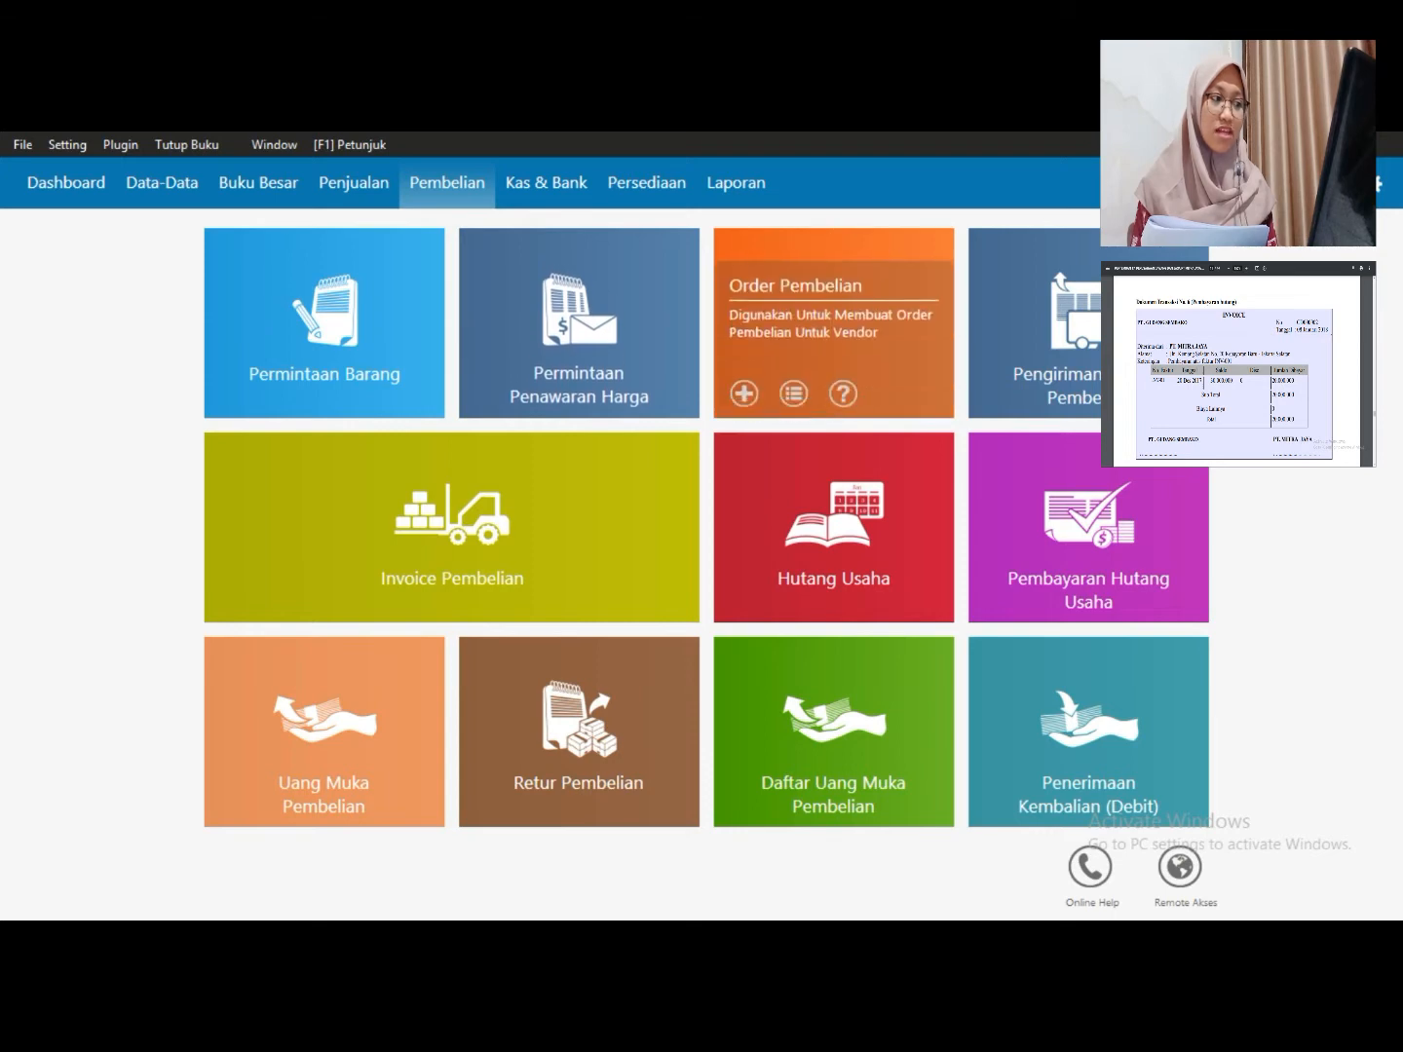
mouse_move(998, 596)
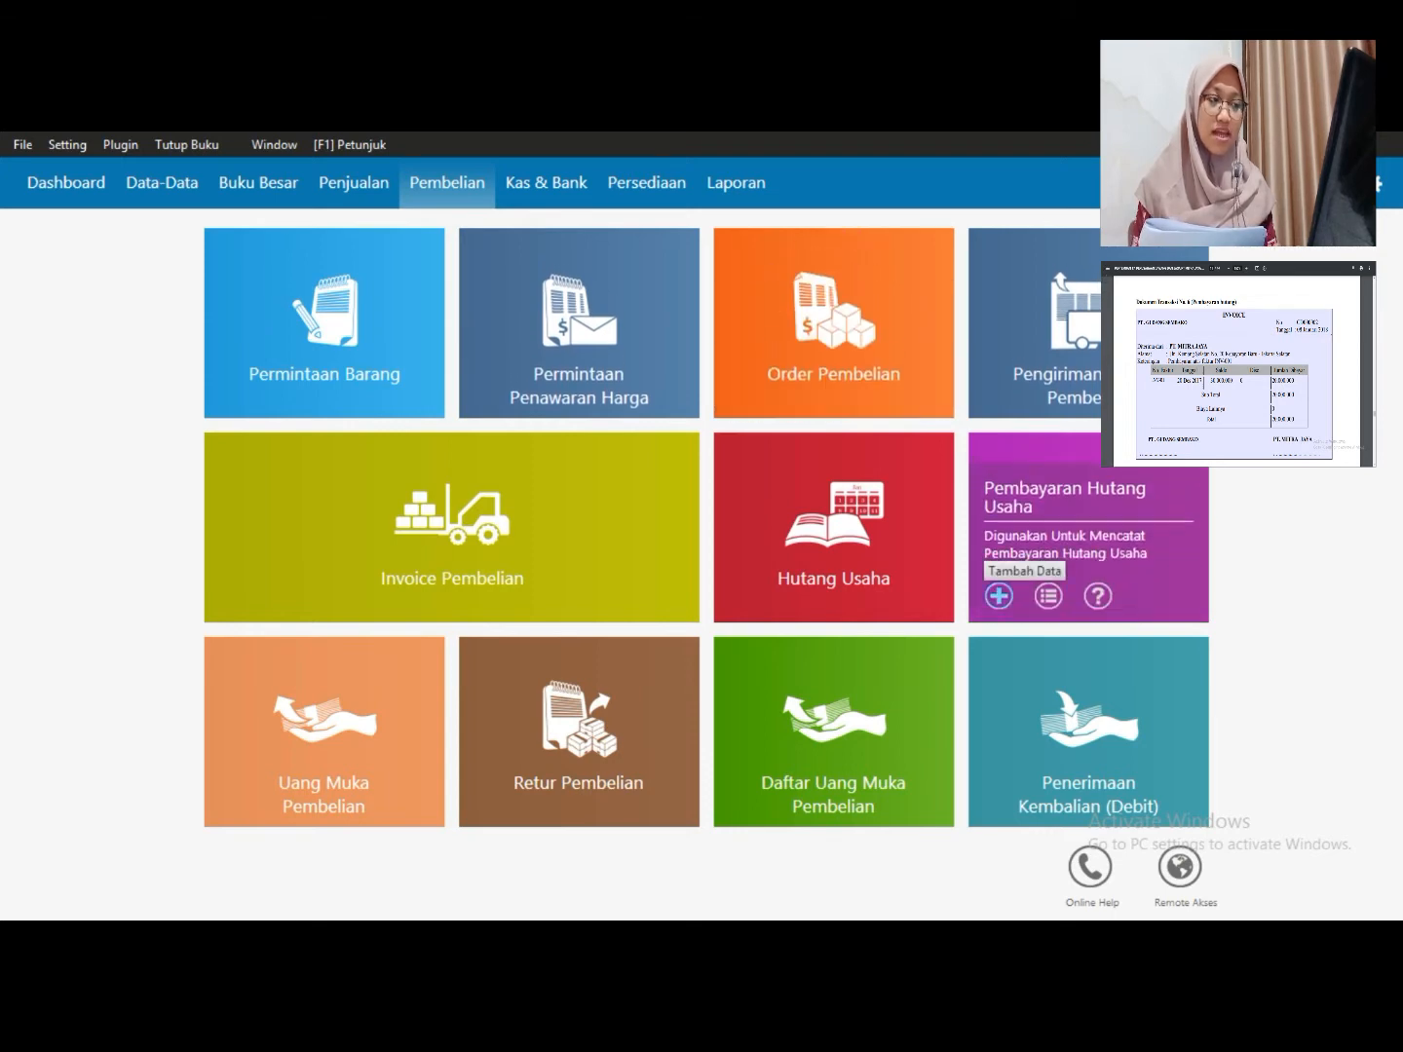
left_click(998, 596)
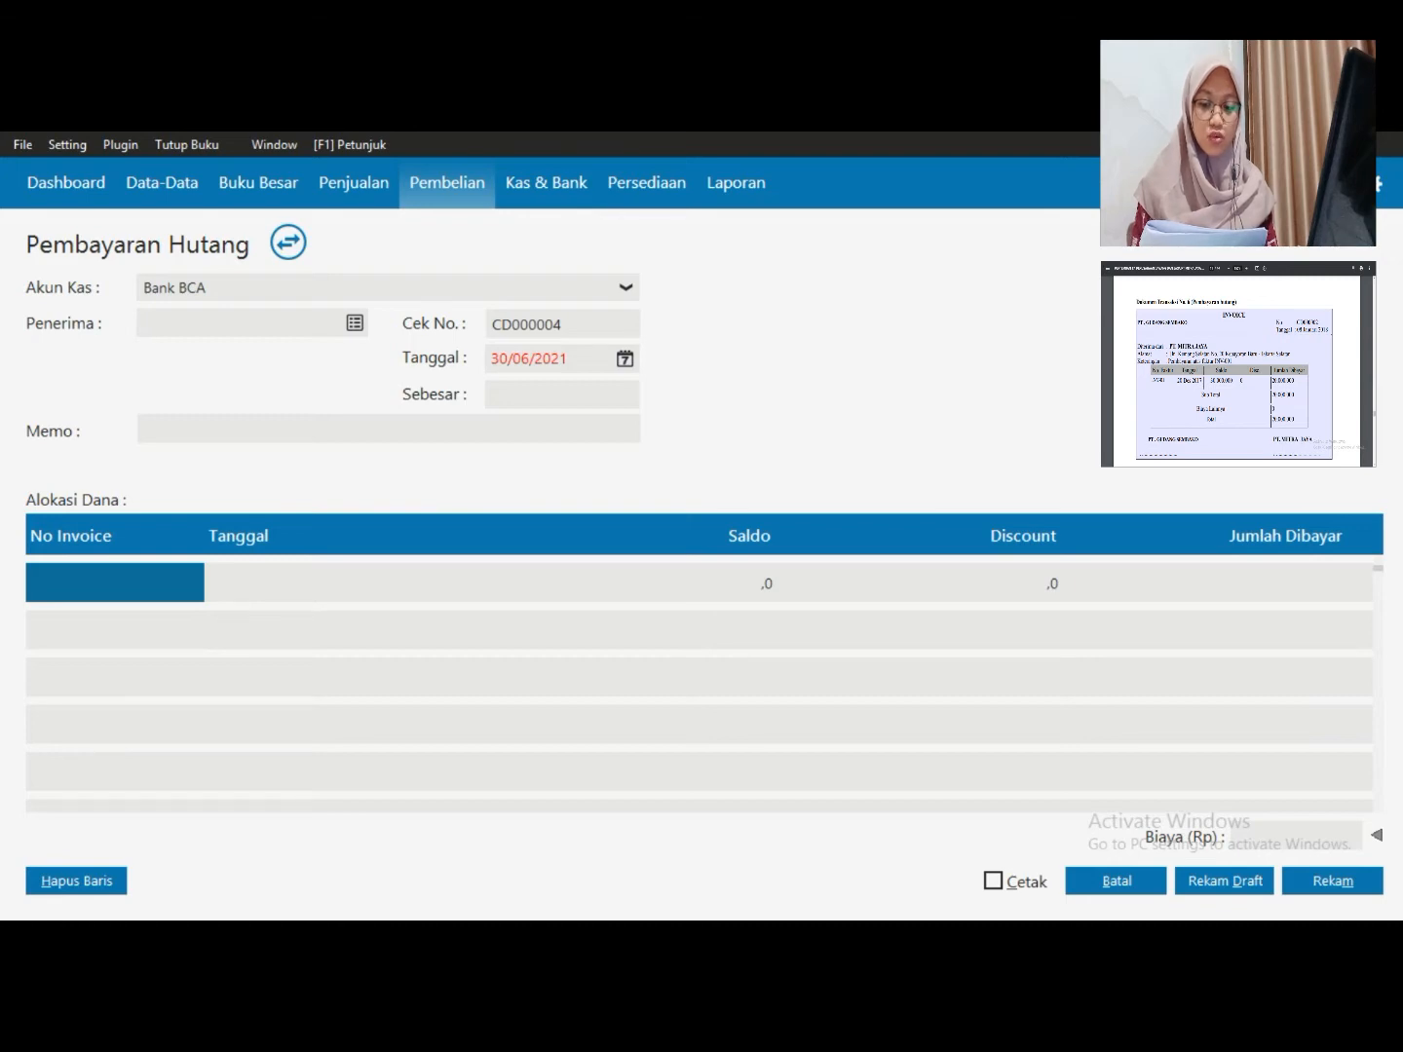
left_click(356, 323)
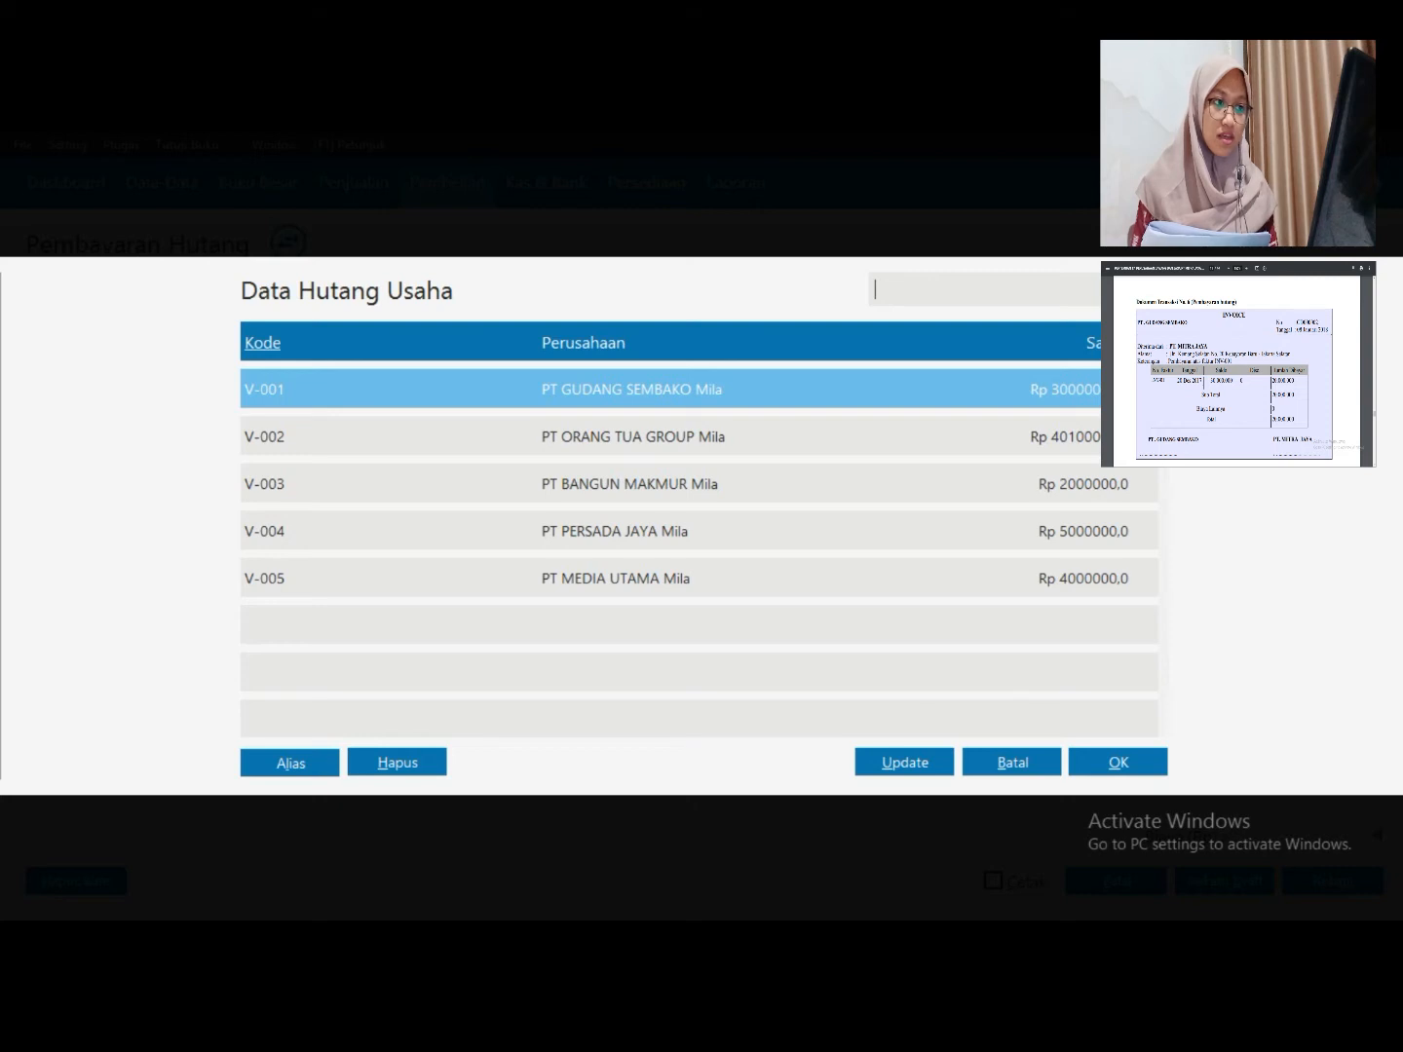
key("Return")
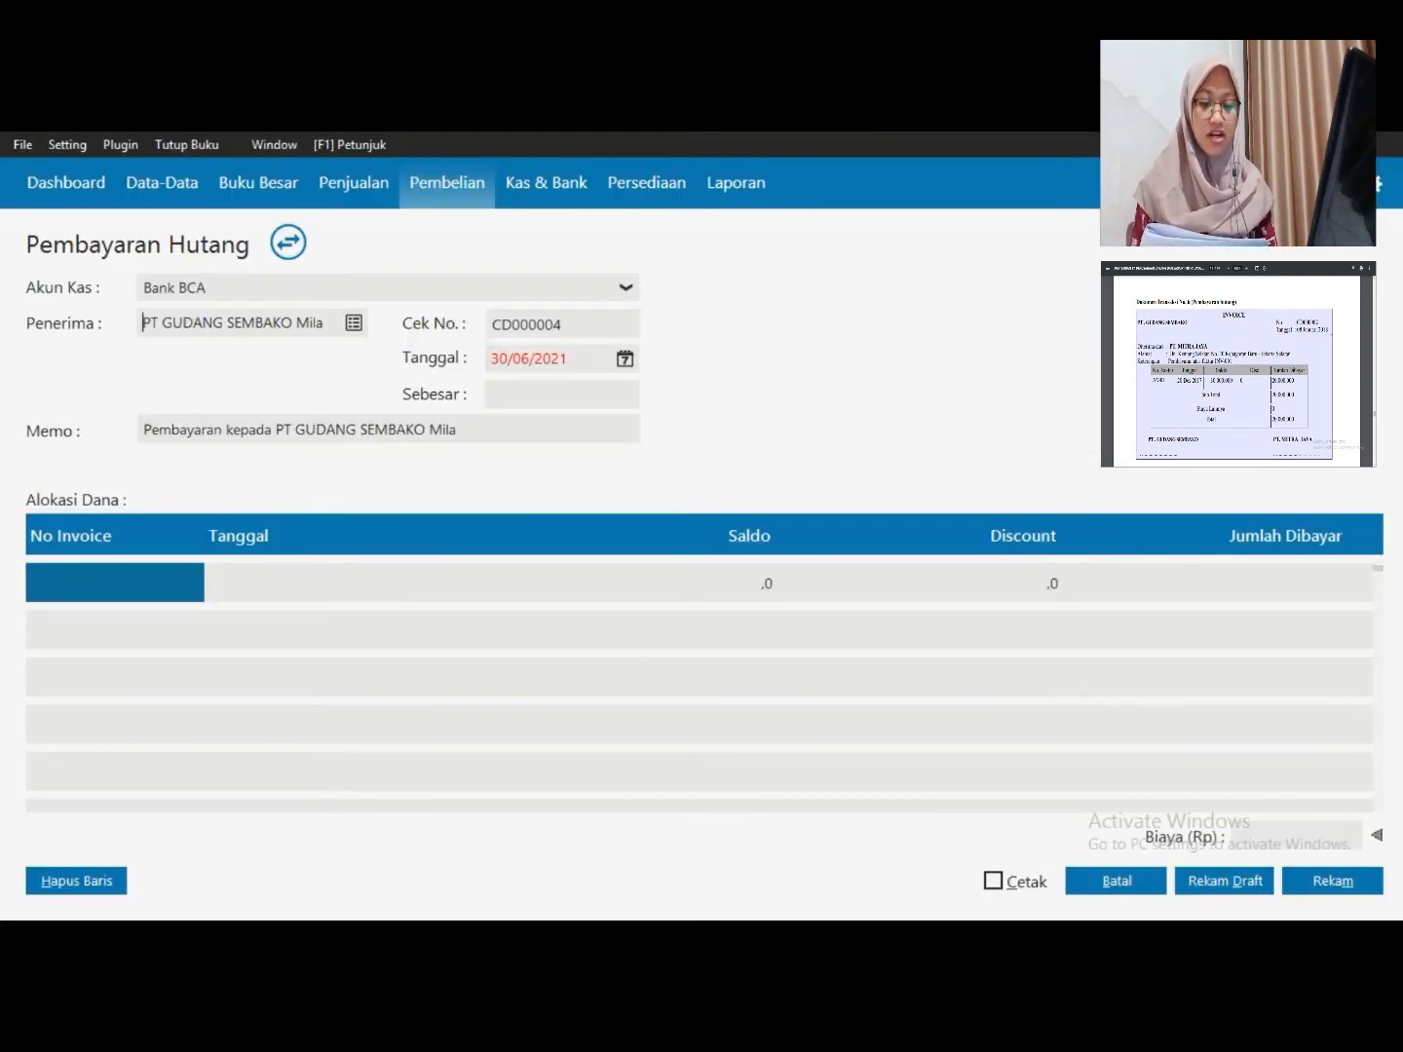
Set the payment's check number to CD000002 and its date to 08/01/2018, keeping the default memo
left_click(562, 325)
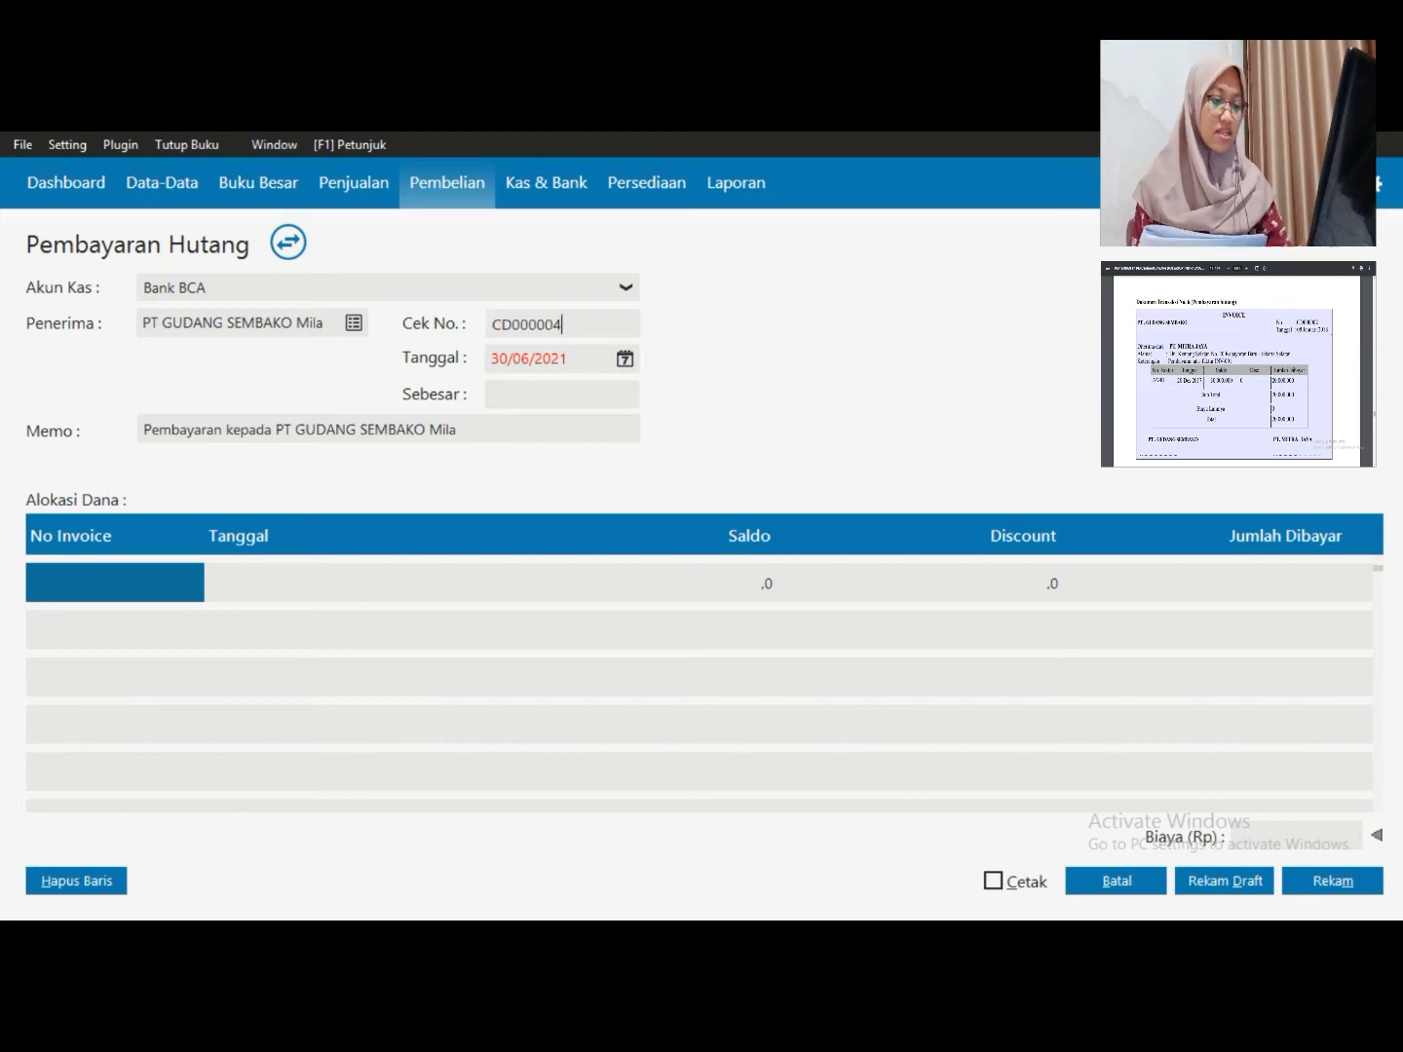
key("BackSpace")
type("2")
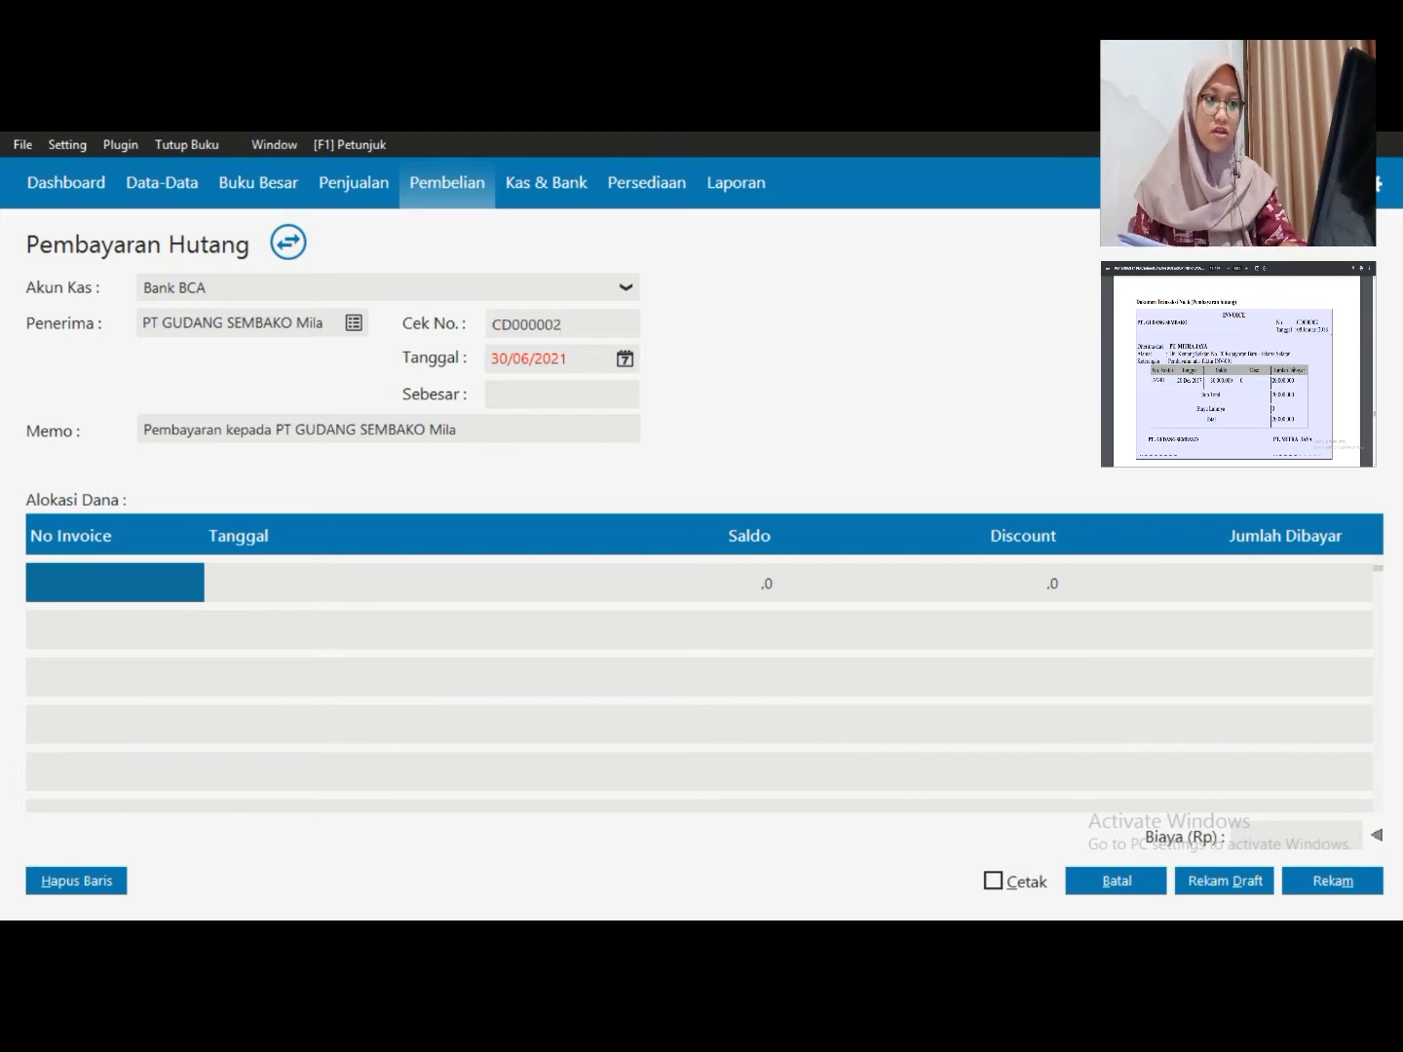
key("Tab")
type("08/")
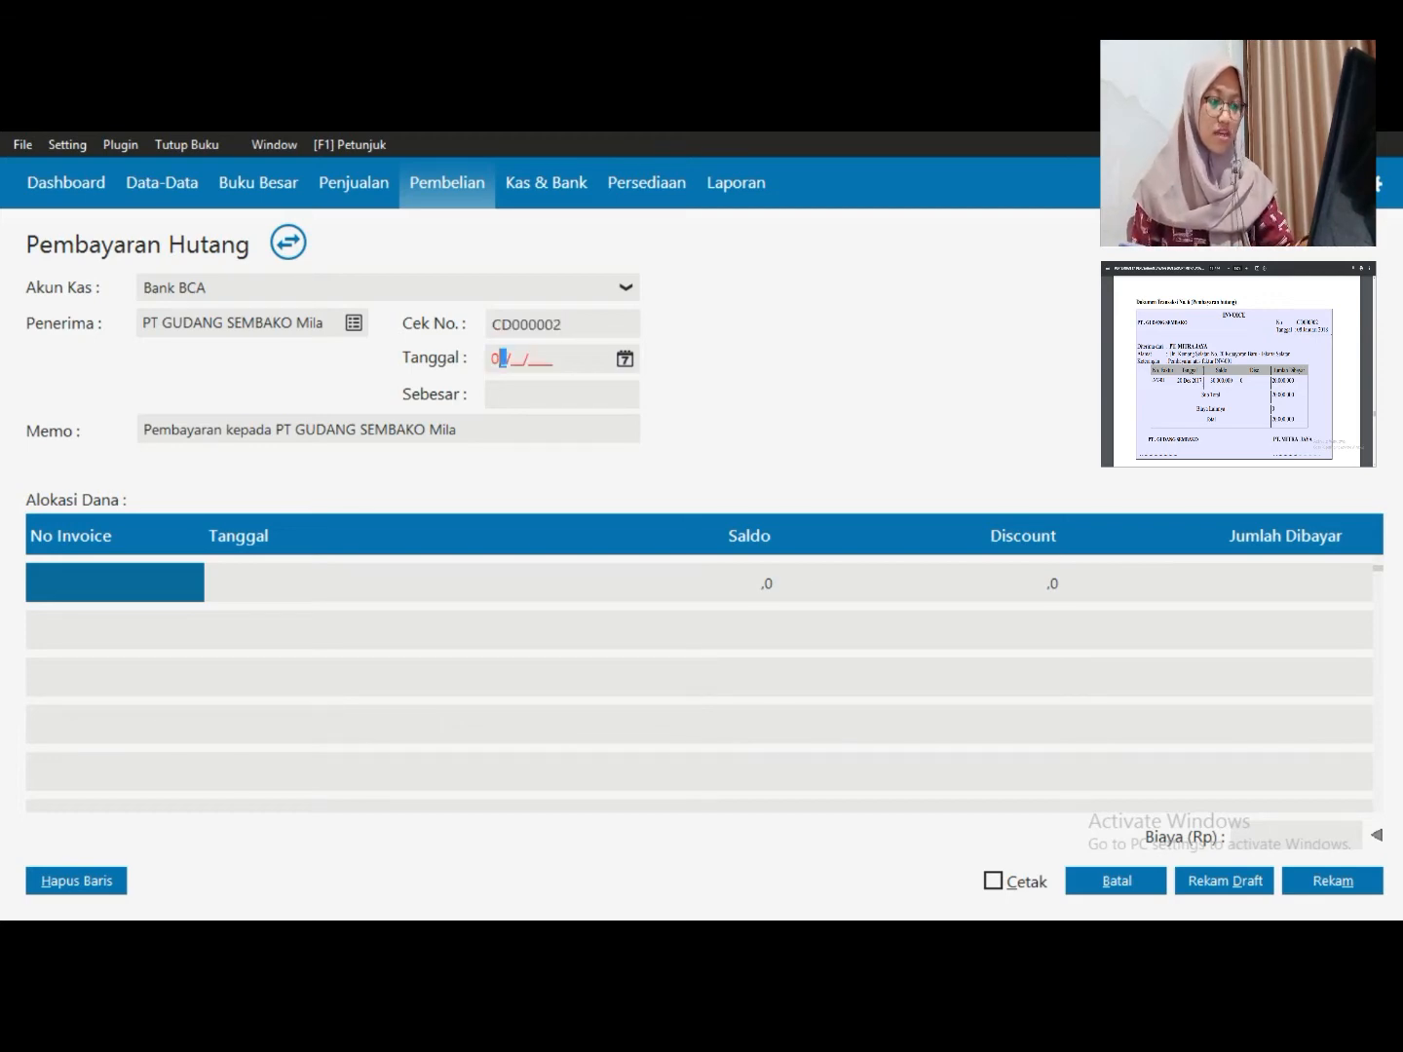
type("01/2")
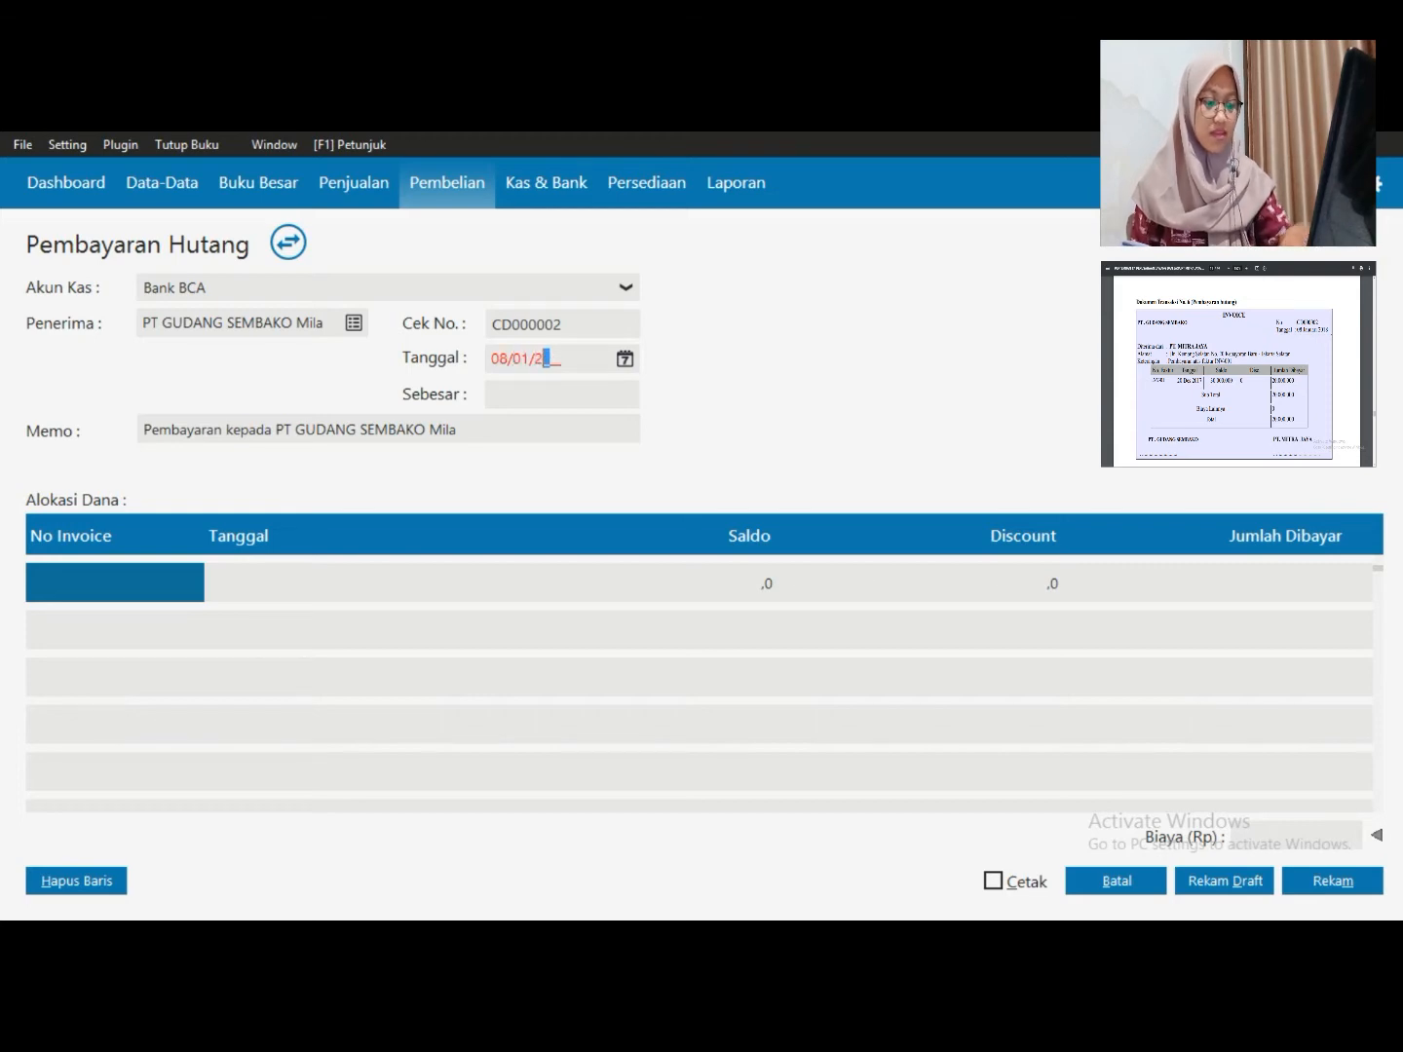
type("018")
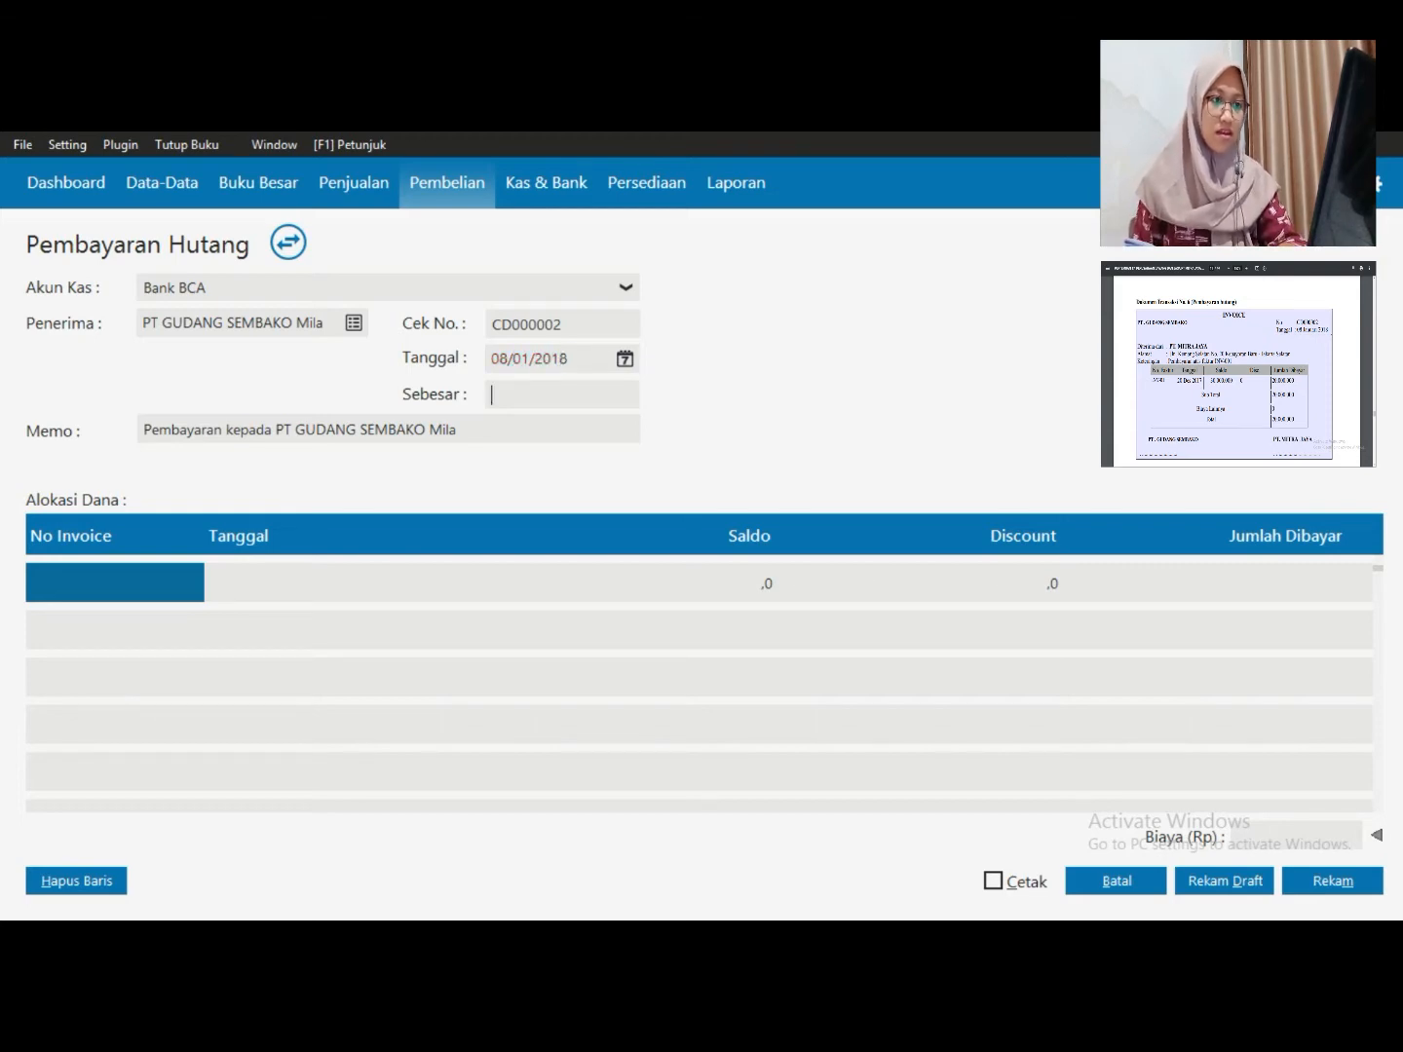
key("Tab")
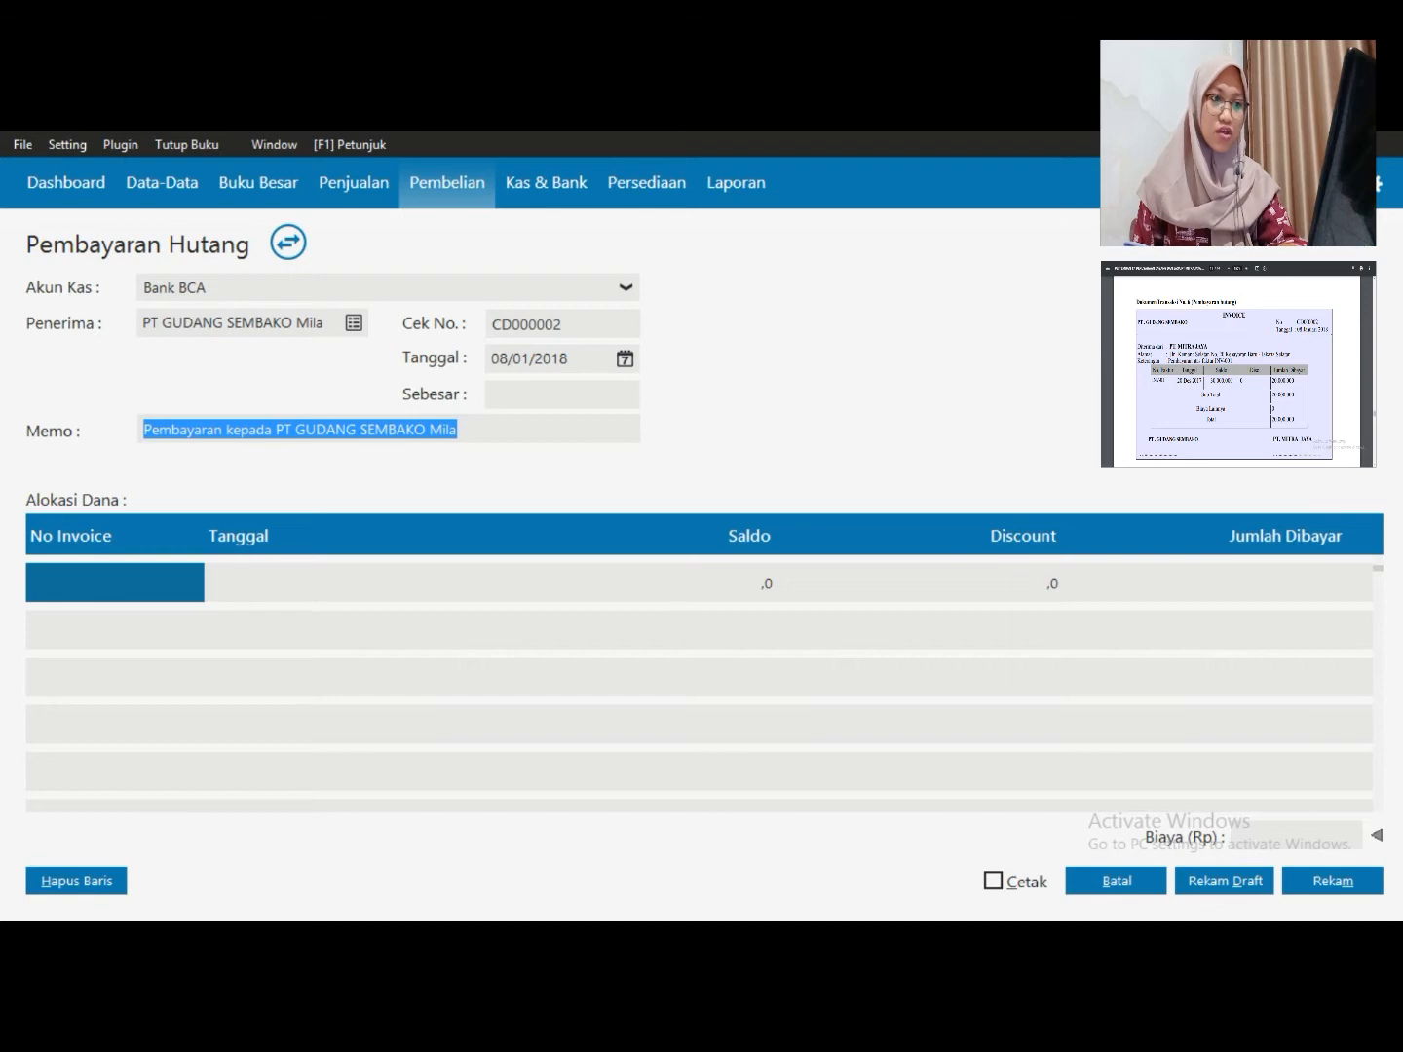
key("Tab")
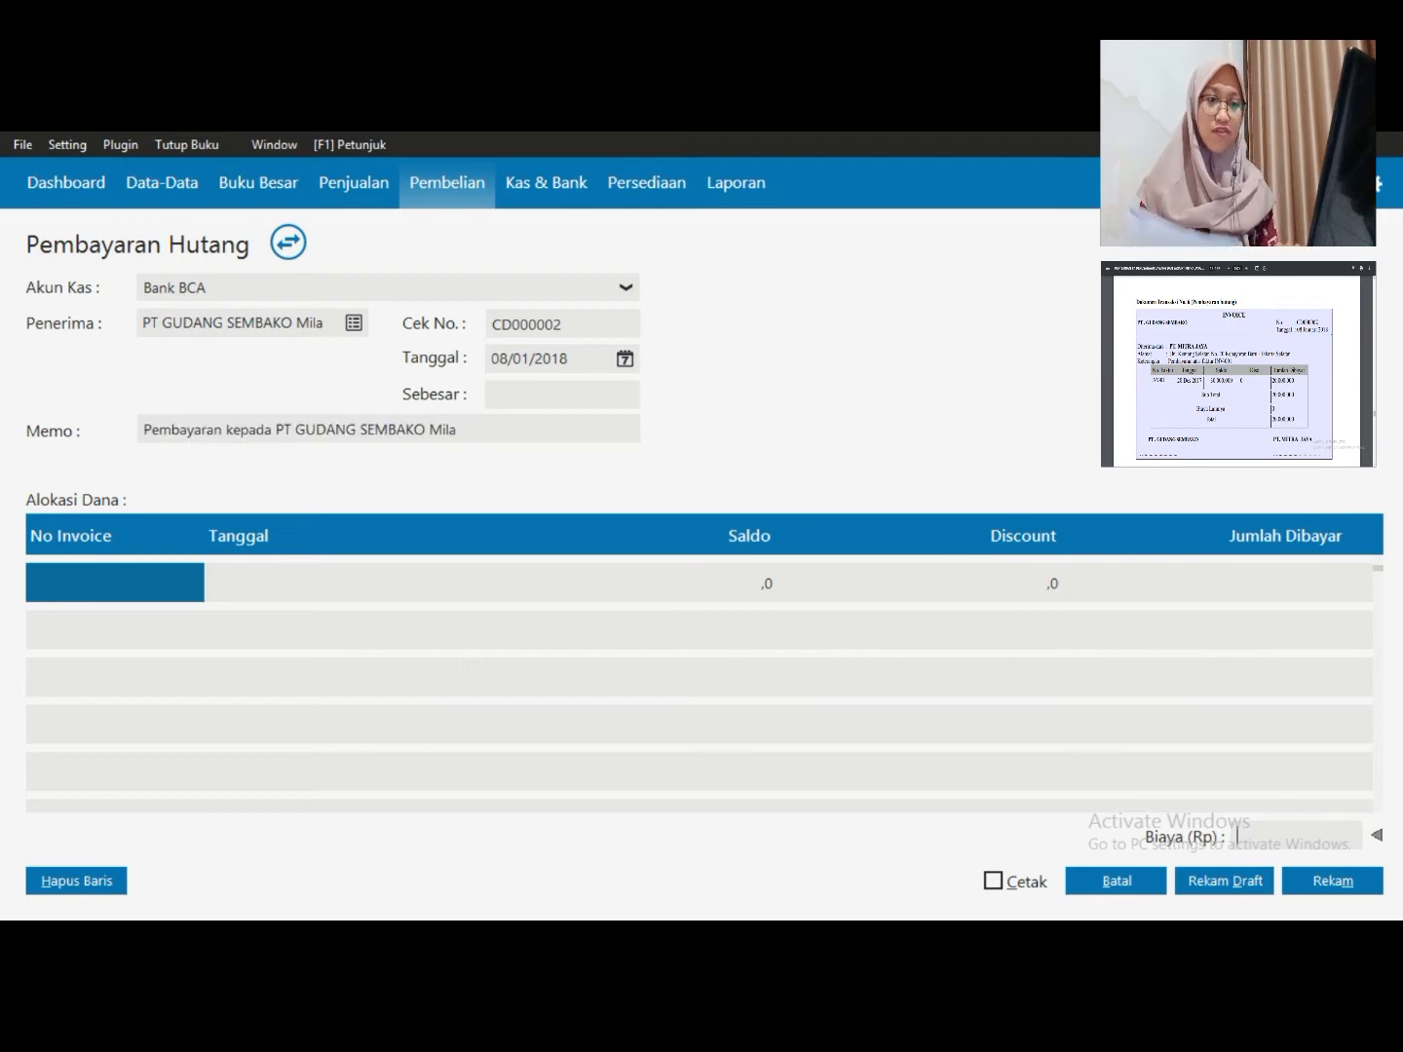
Allocate the payment to invoice INV-01 with a paid amount of 20.000.000
double_click(116, 582)
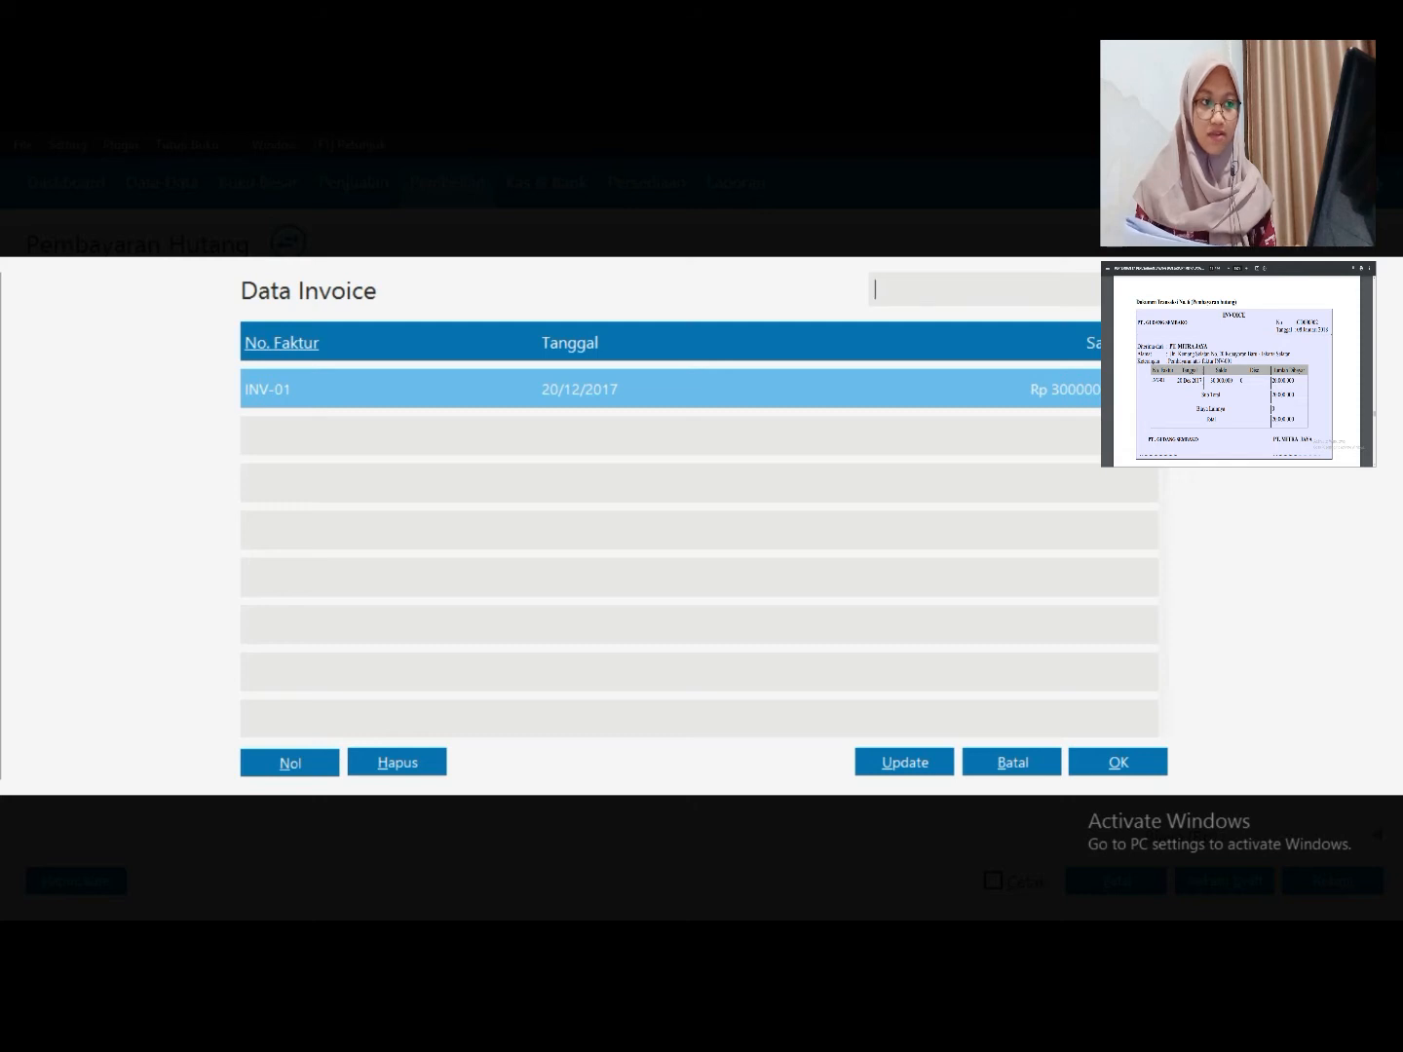
key("Return")
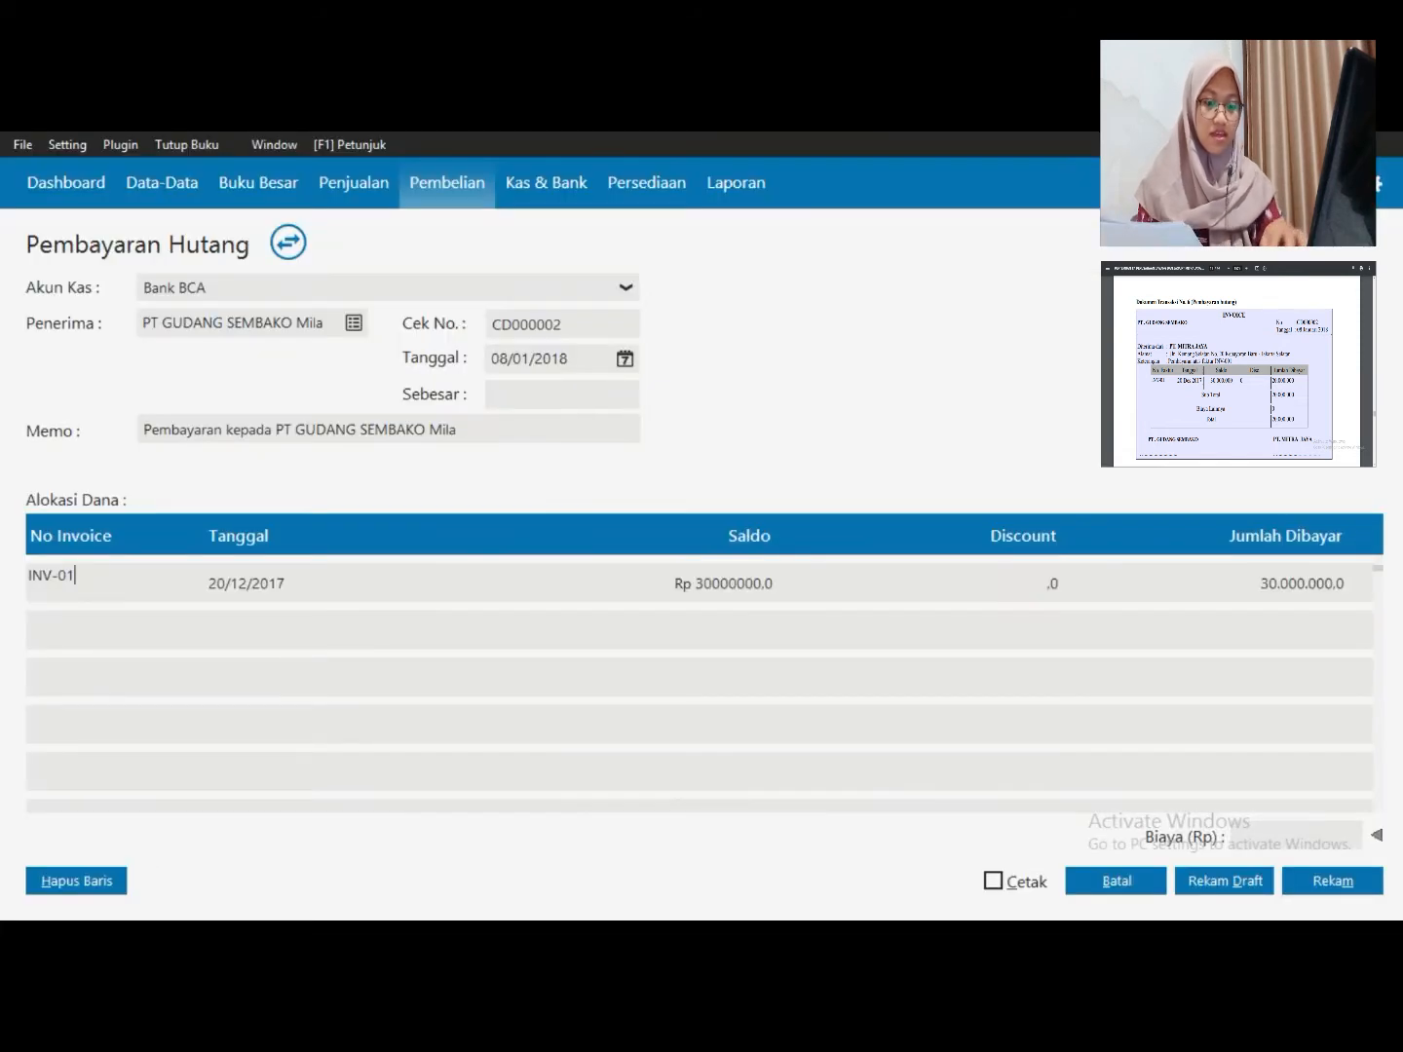
left_click(632, 583)
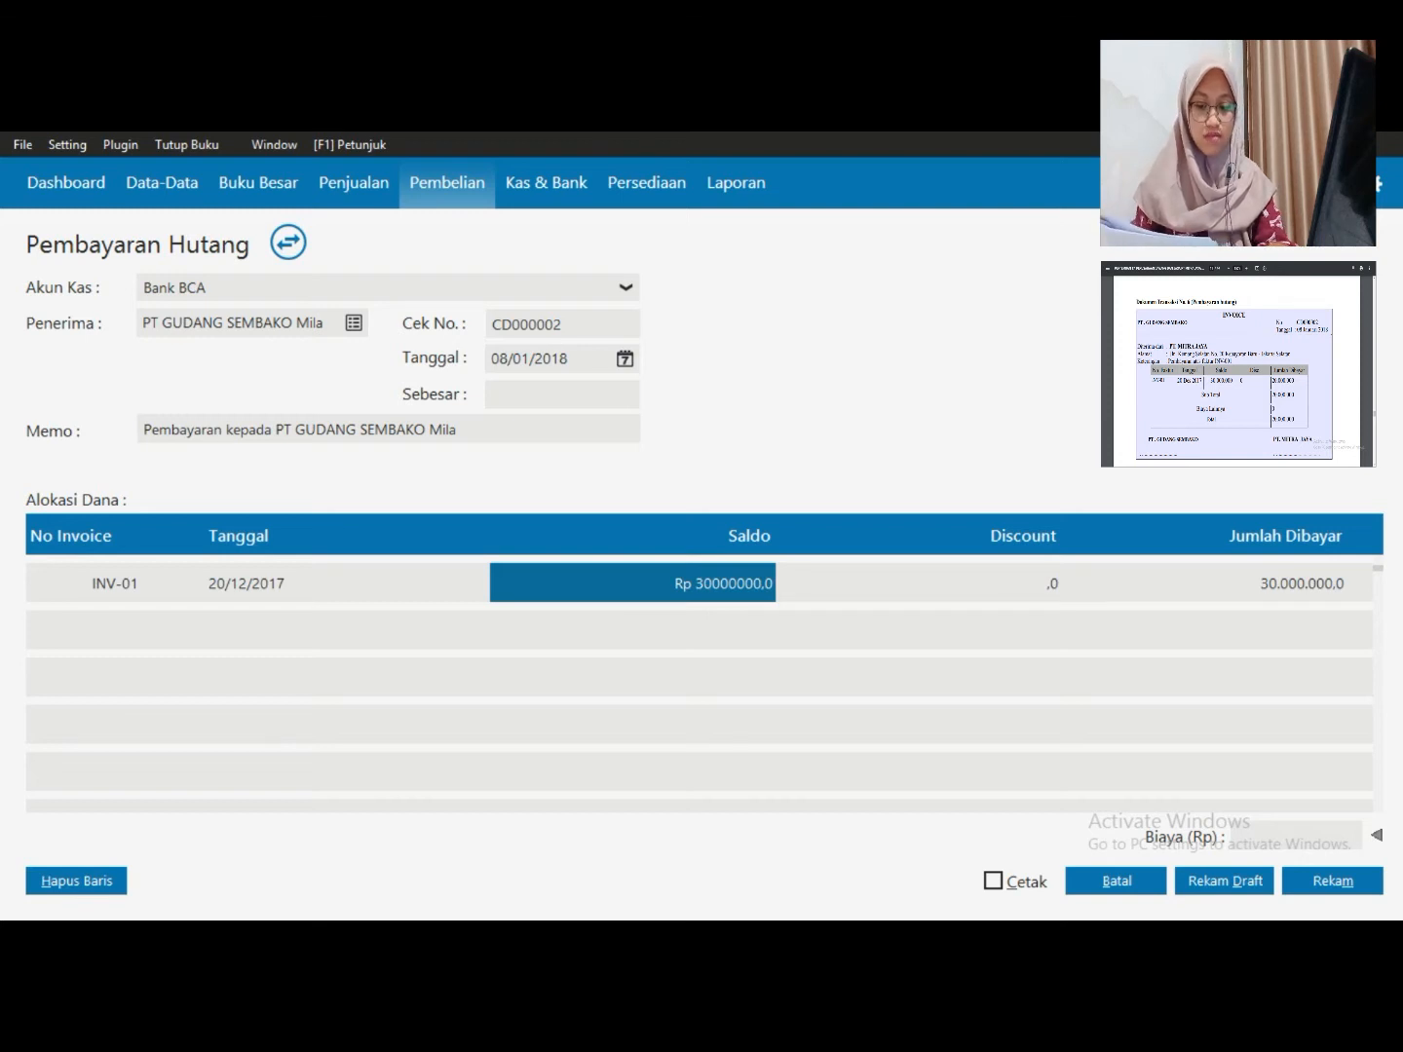
left_click(916, 582)
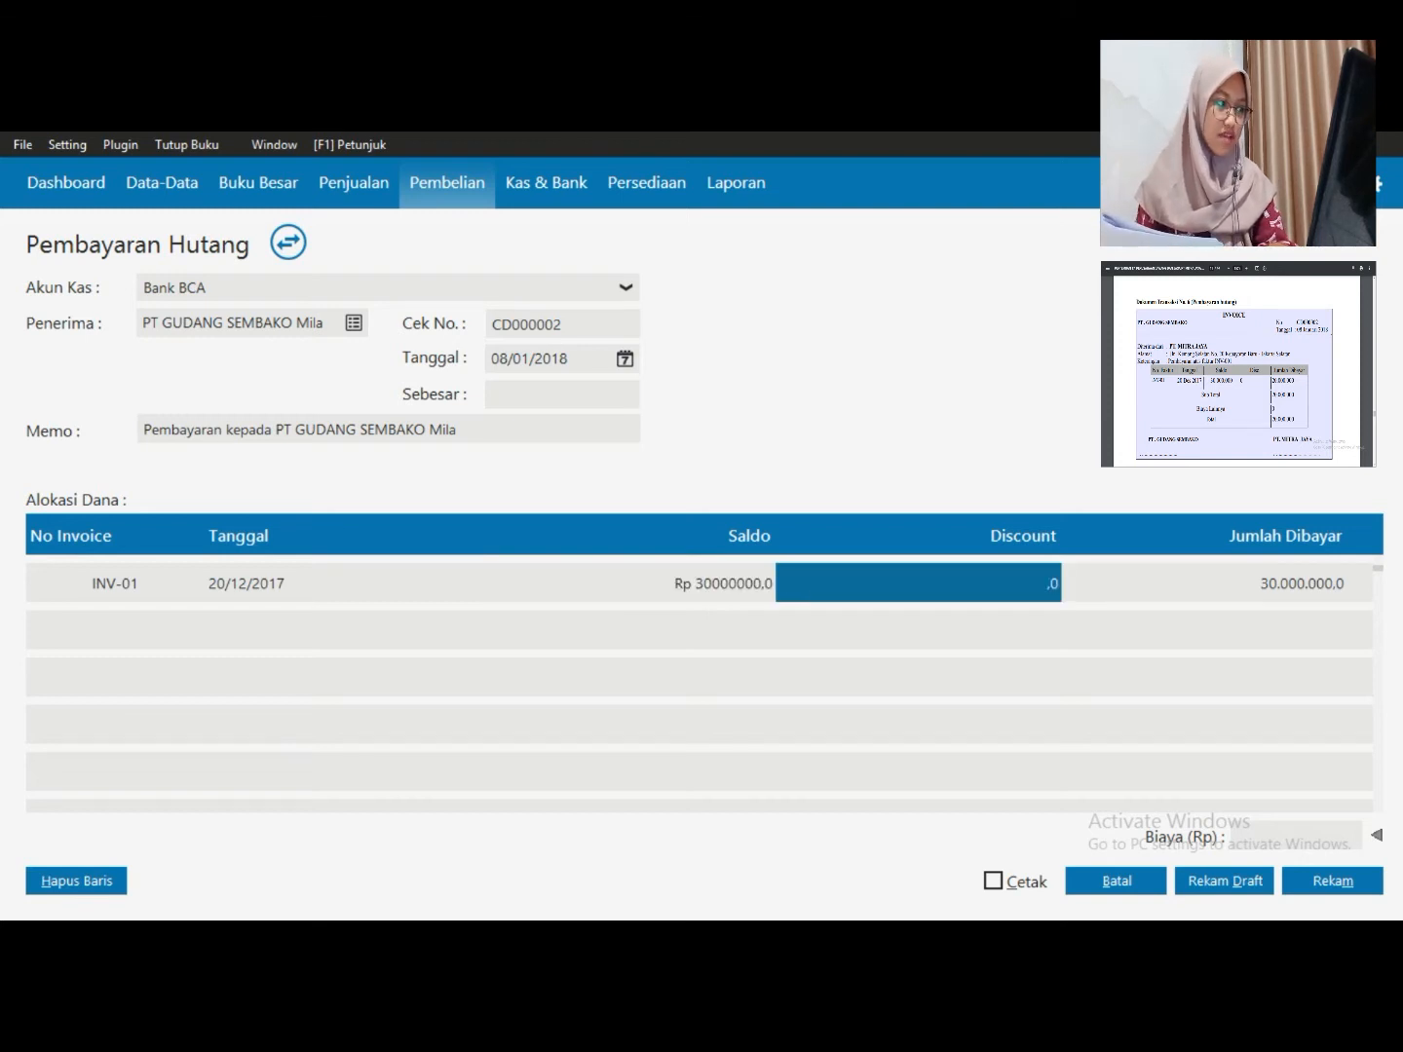
left_click(1204, 582)
type("2")
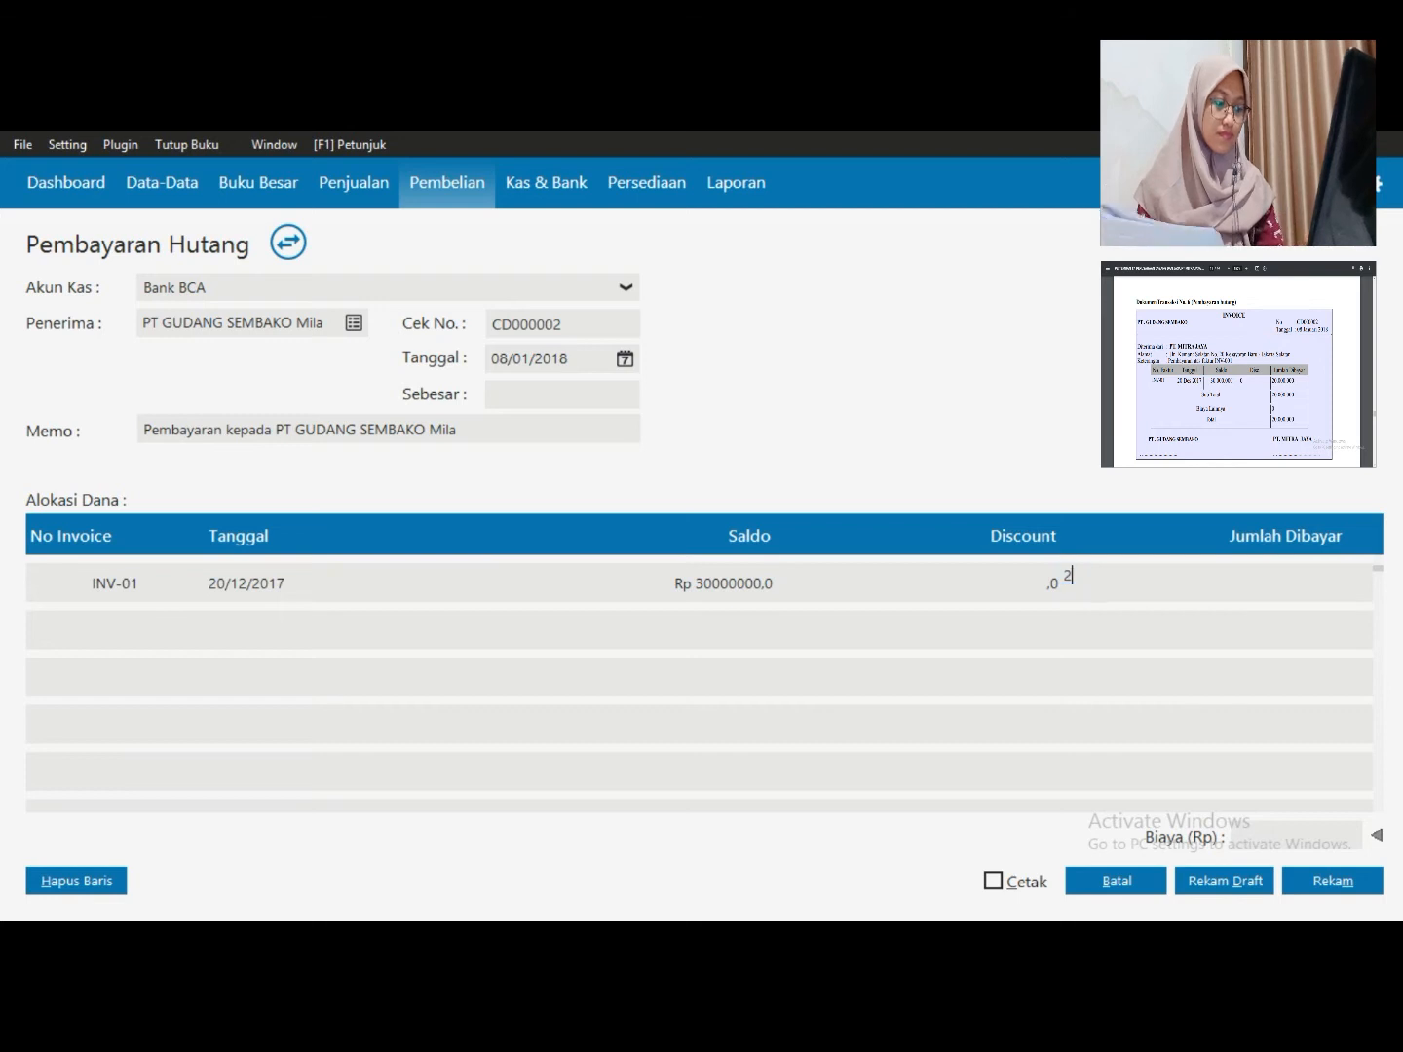
type("0.000.000")
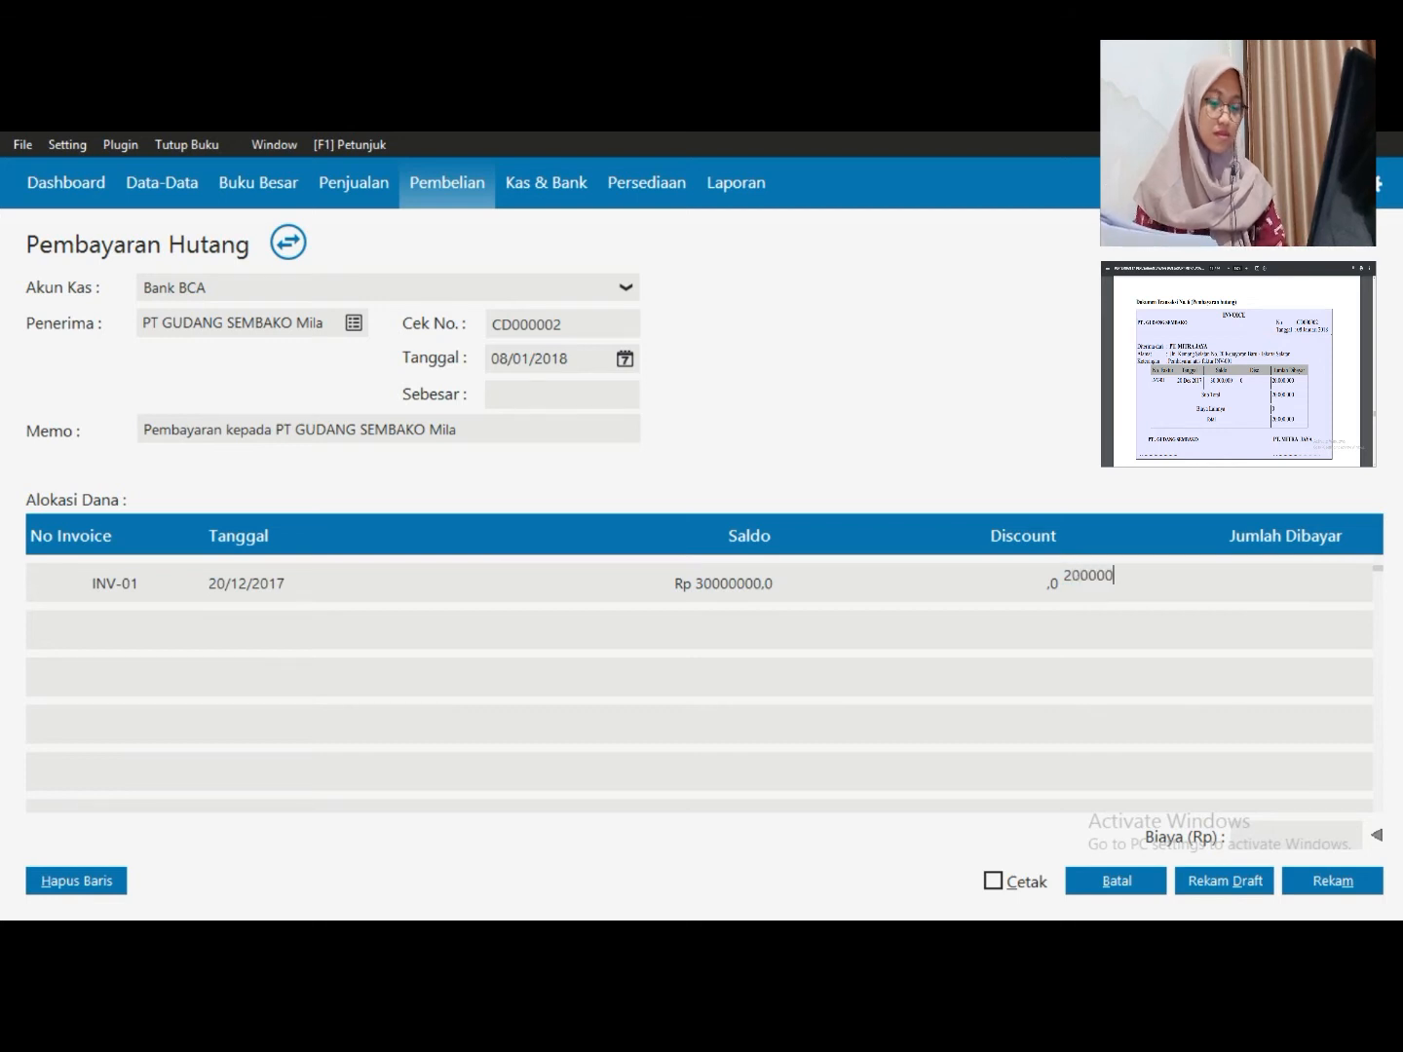
key("Return")
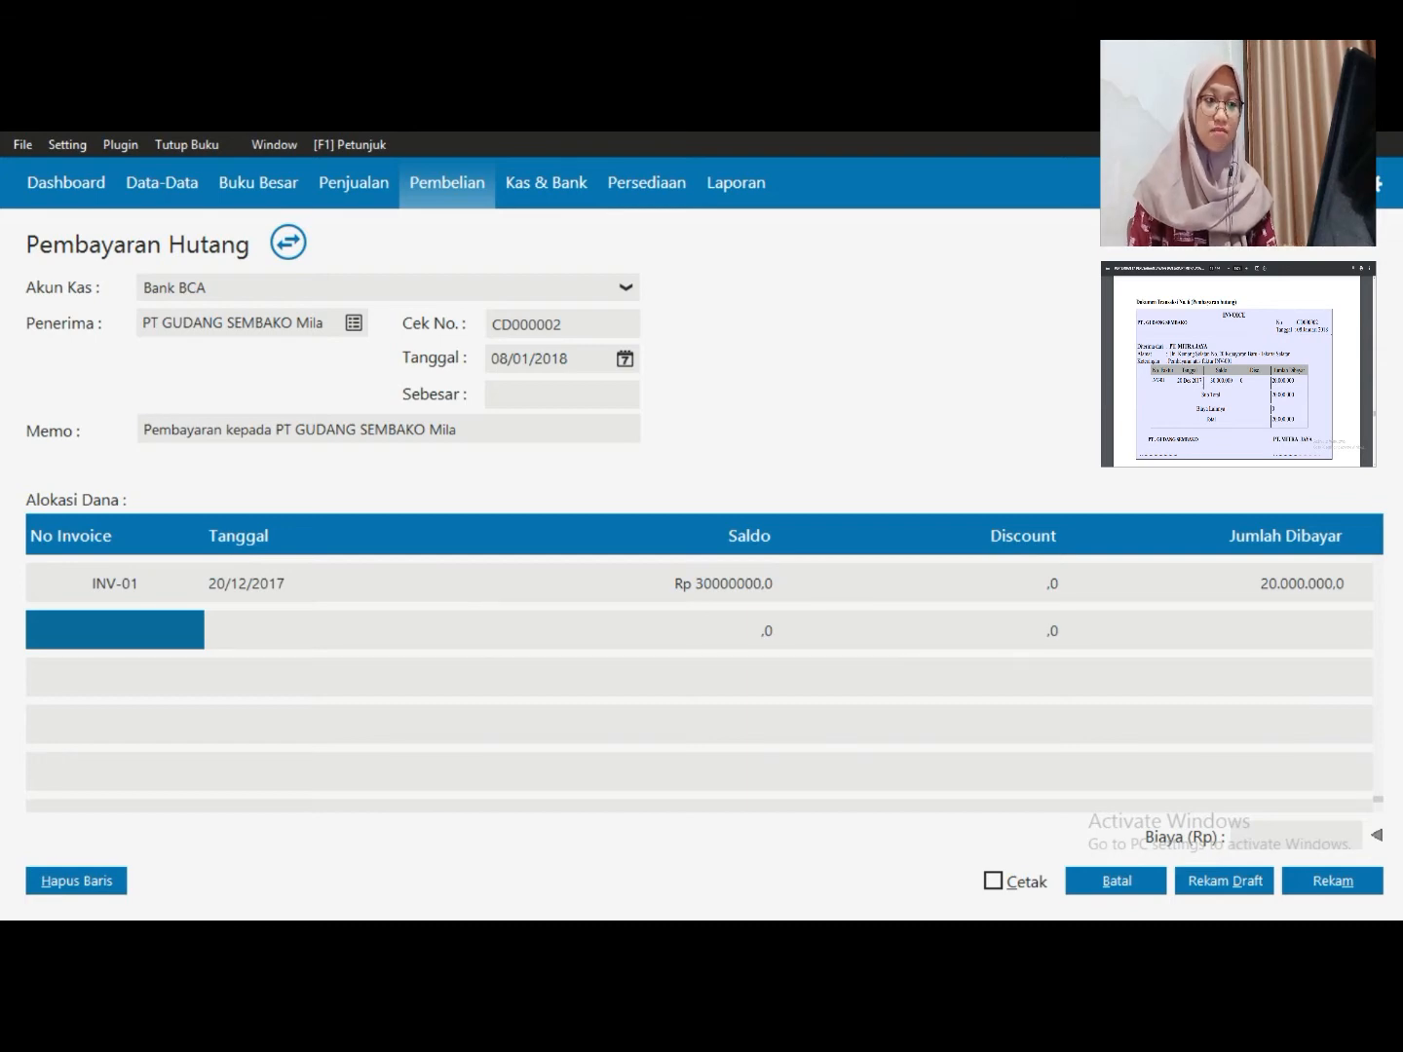
Fill the payment's total with Rp 20000000,0 and record the payable payment, closing the blank payment form
left_click(540, 395)
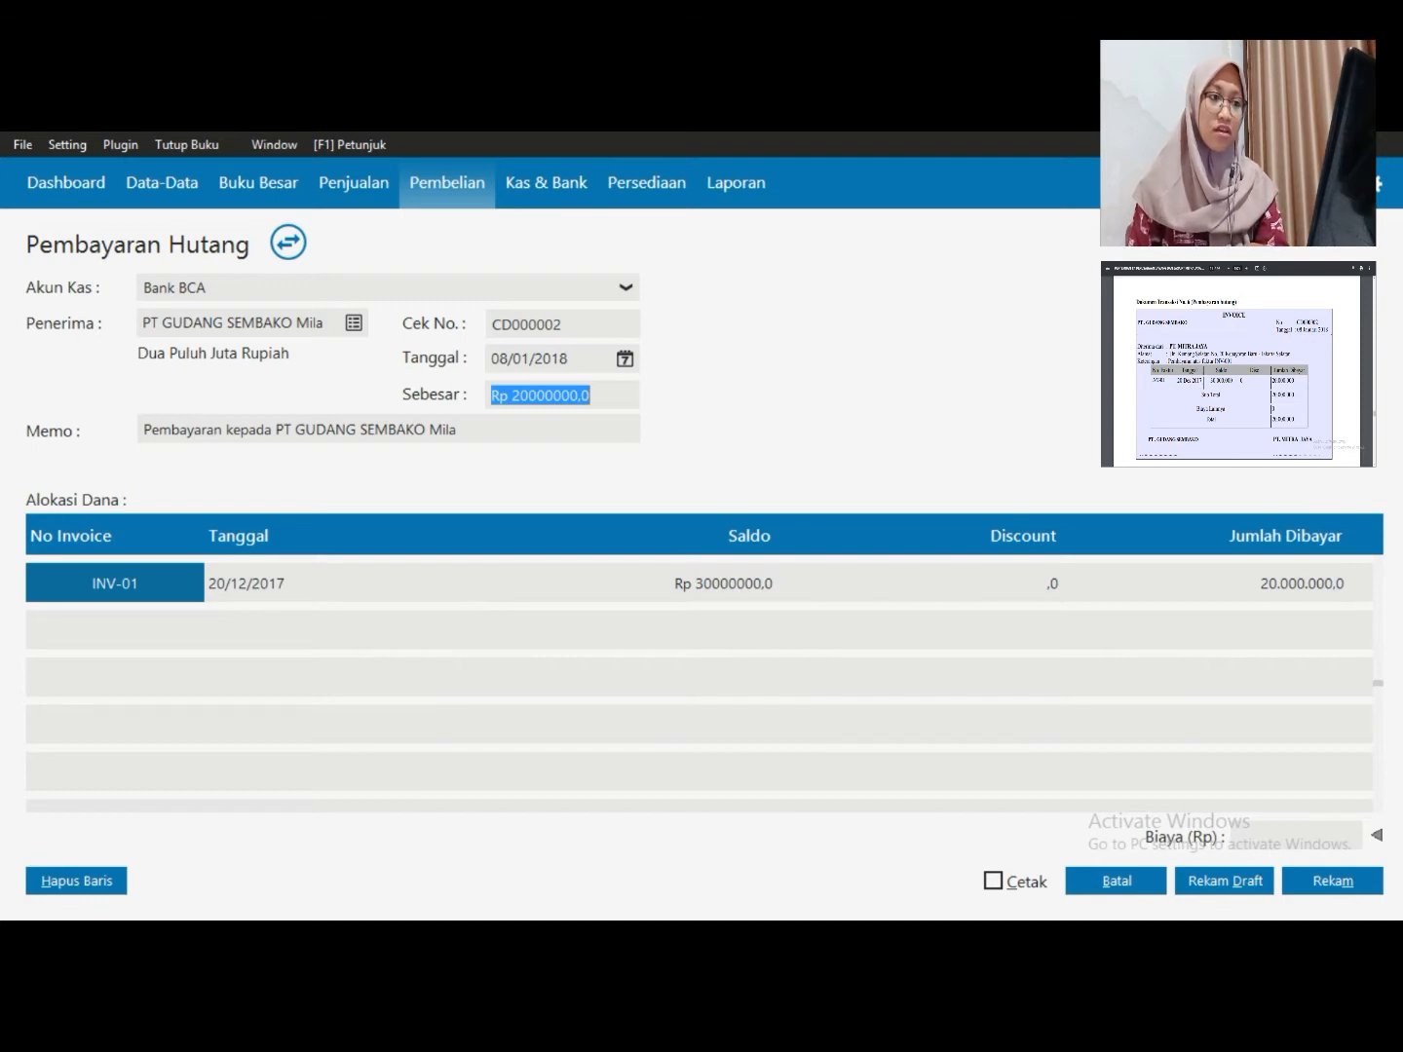
key("Tab")
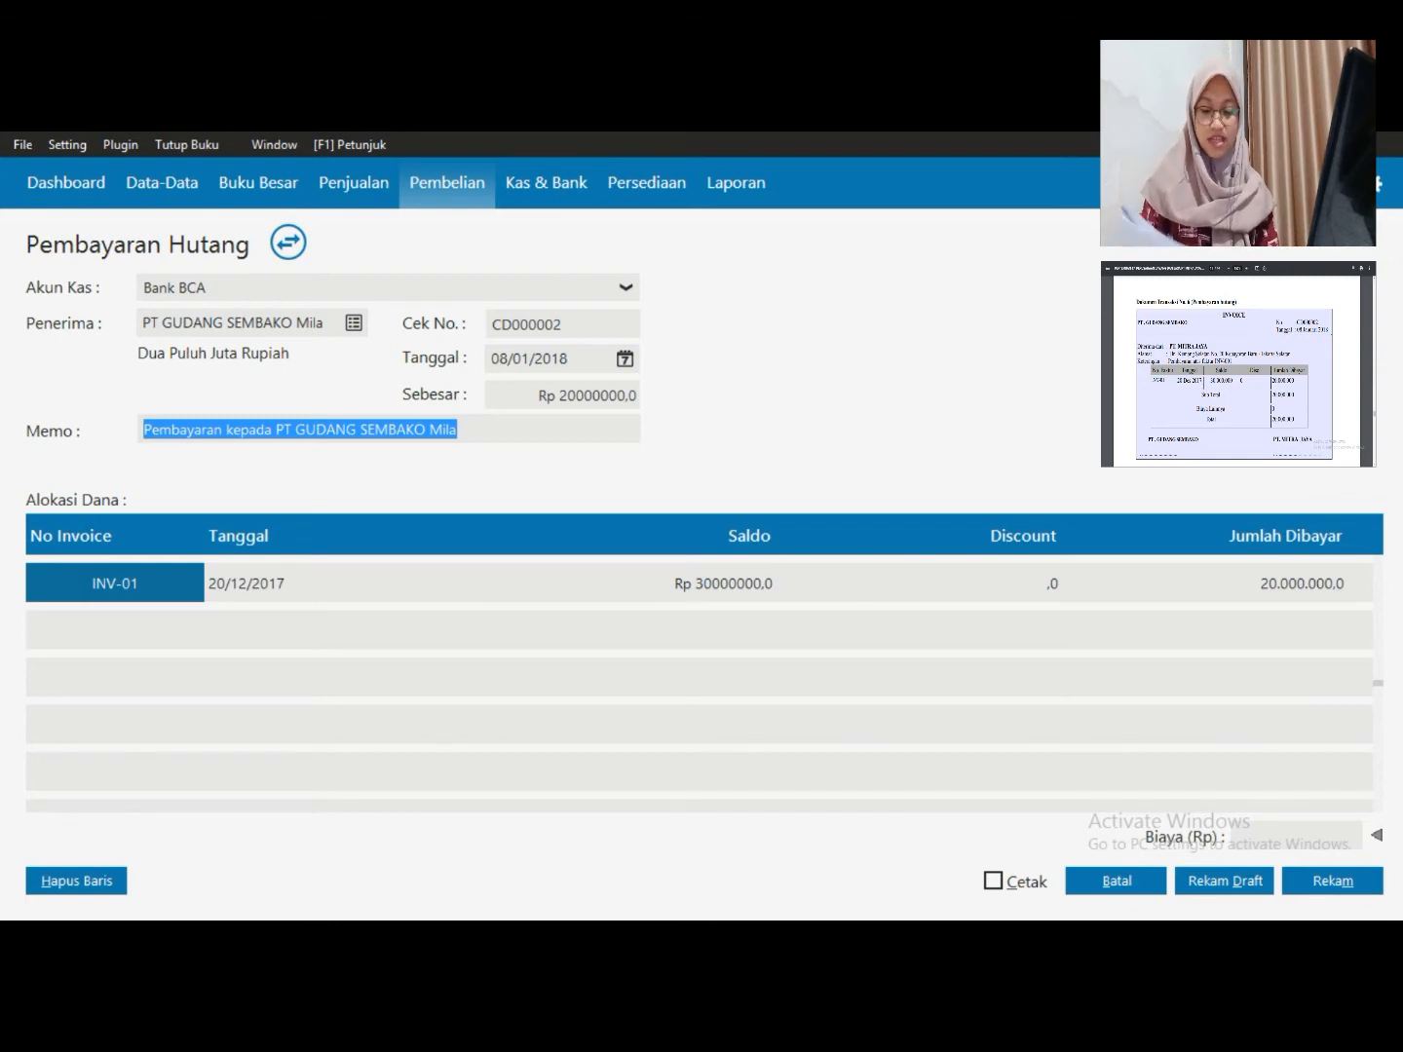
key("Tab")
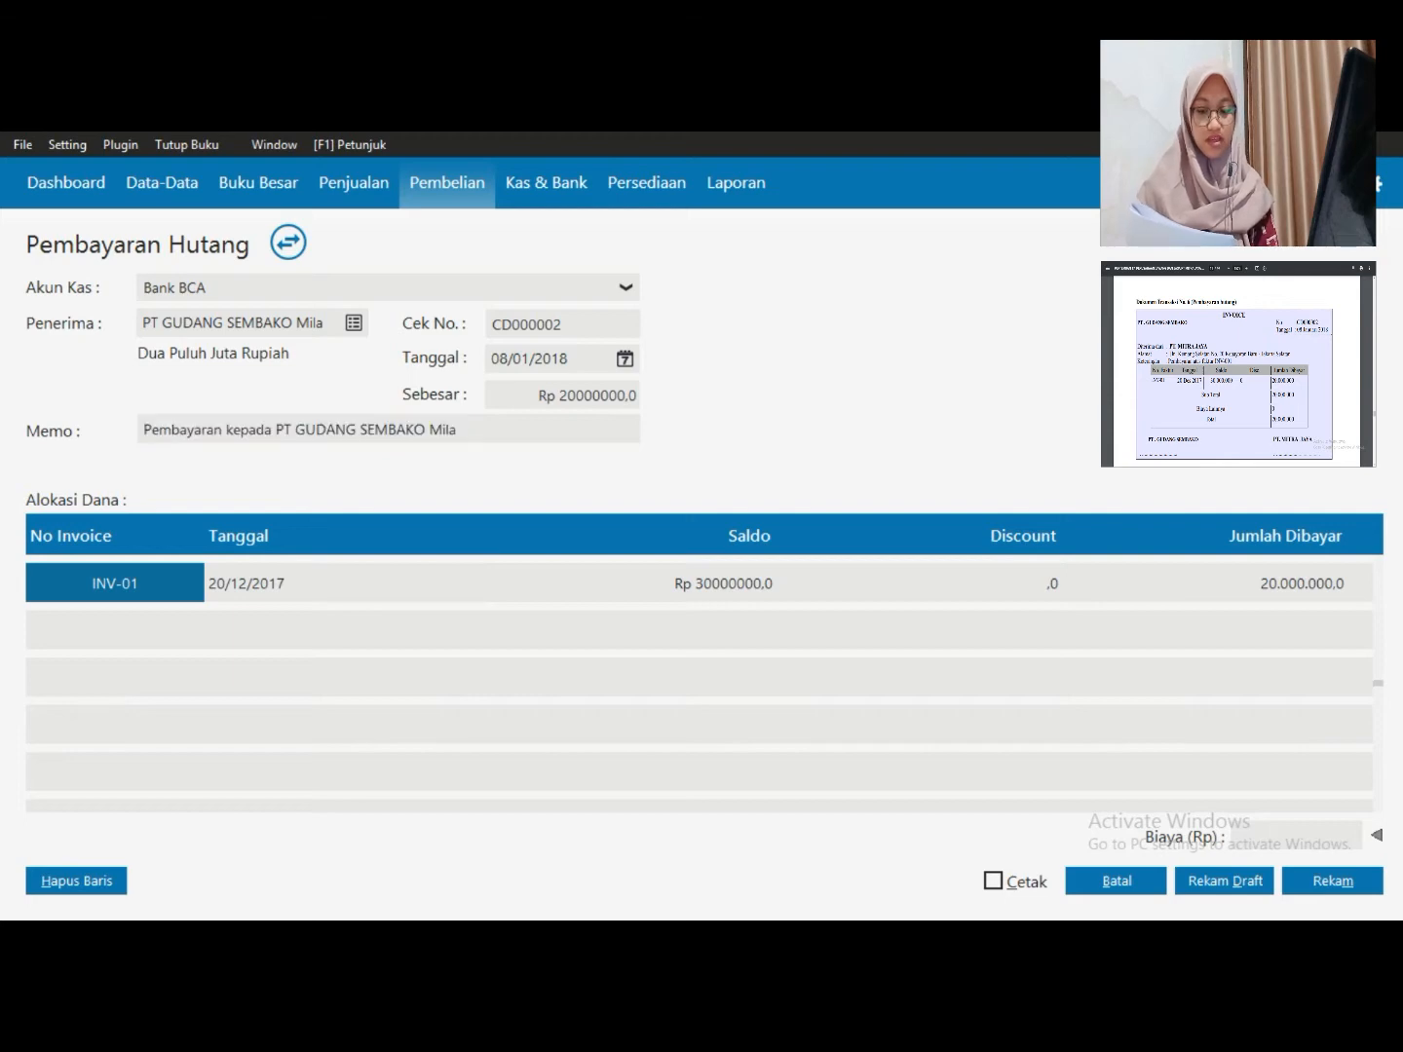
key("Tab")
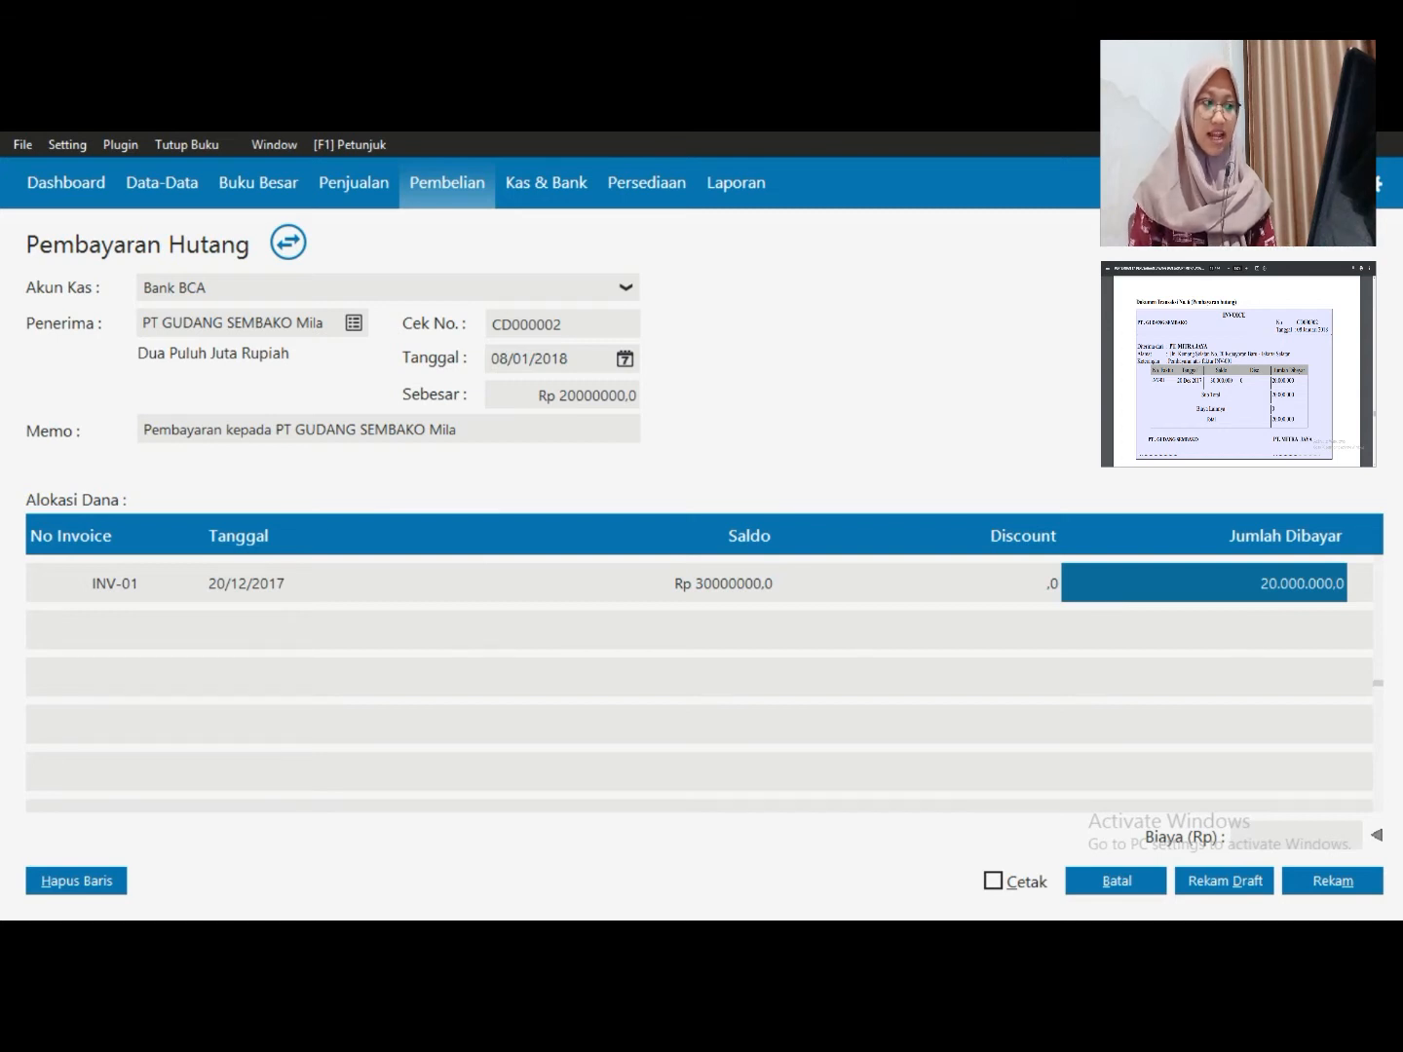
left_click(1332, 880)
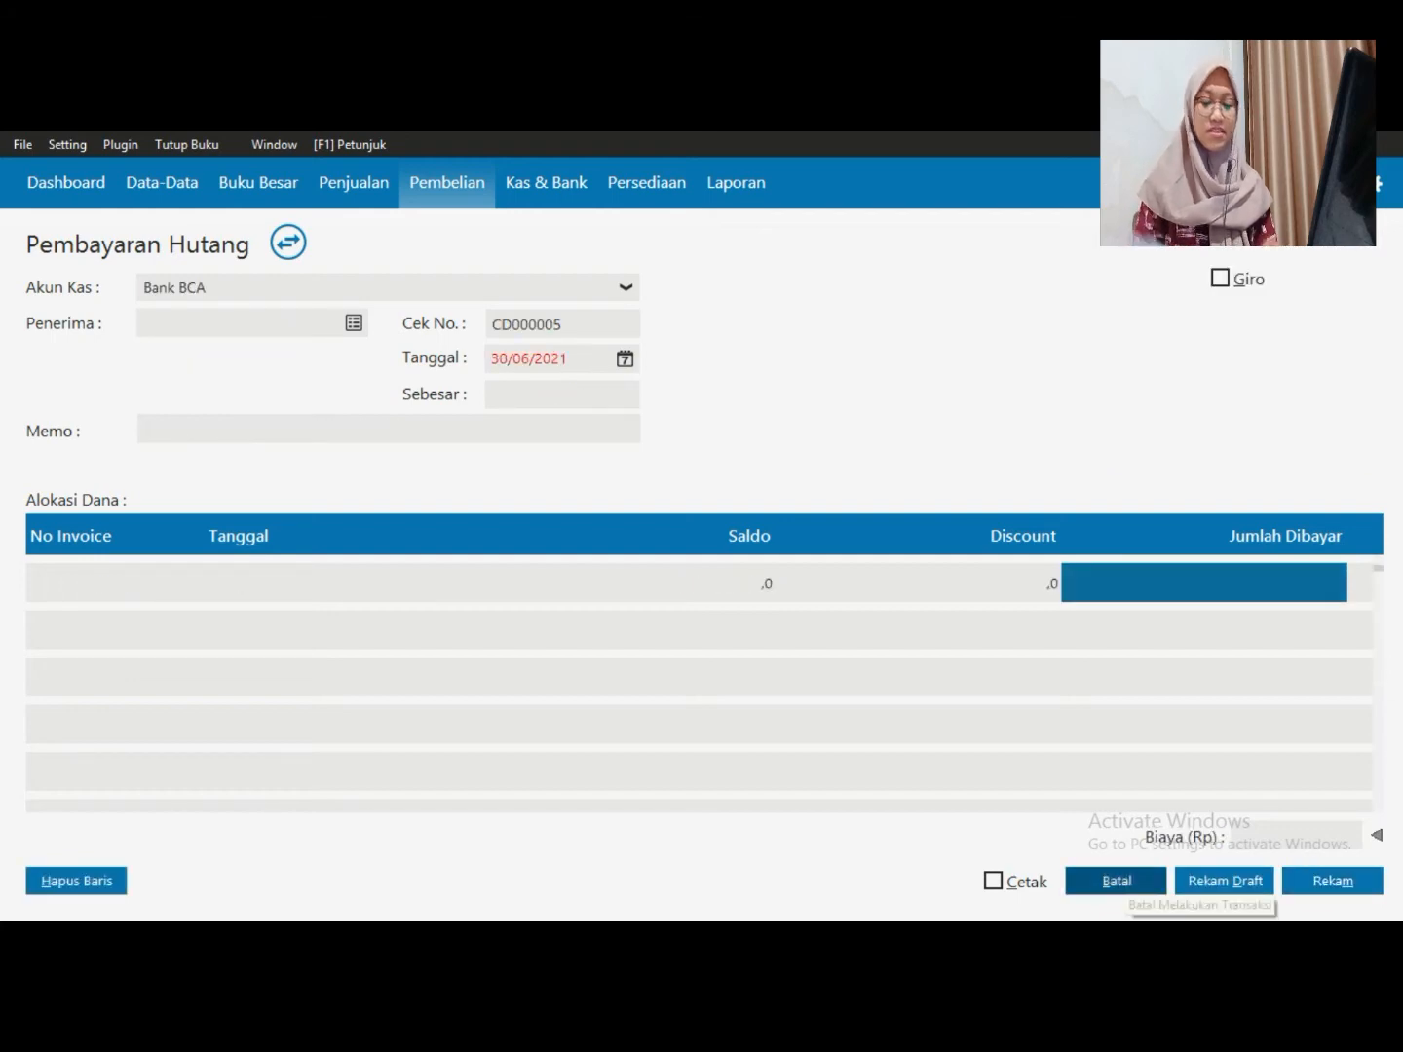
left_click(1116, 881)
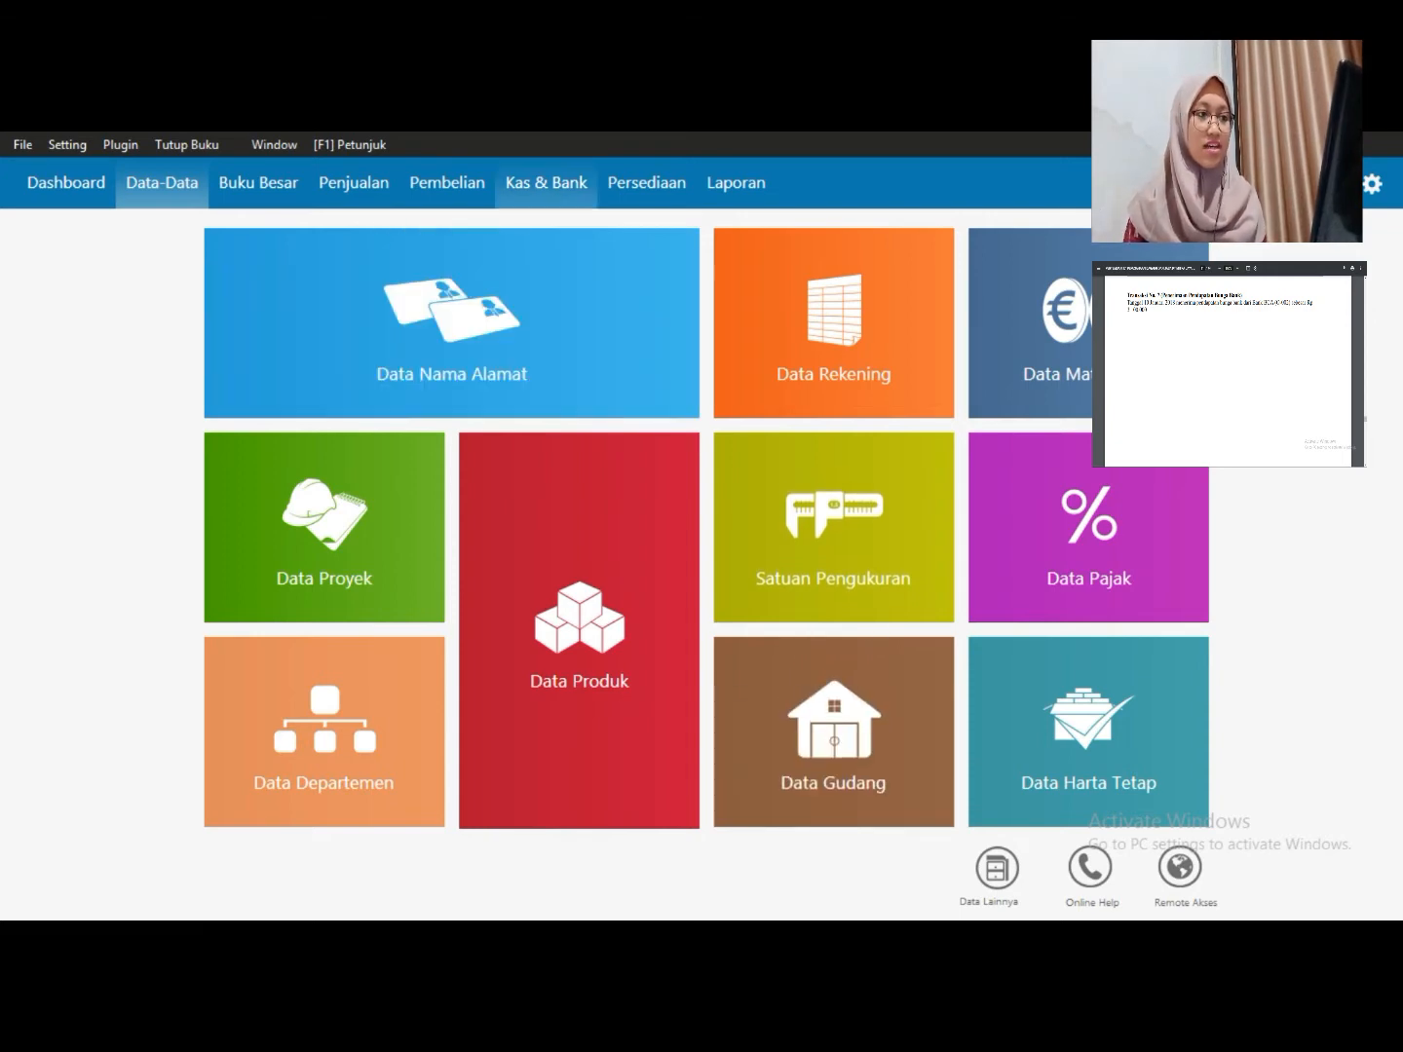
Create a new cash receipt (Kas Masuk) and start a new name record for its payer
left_click(546, 182)
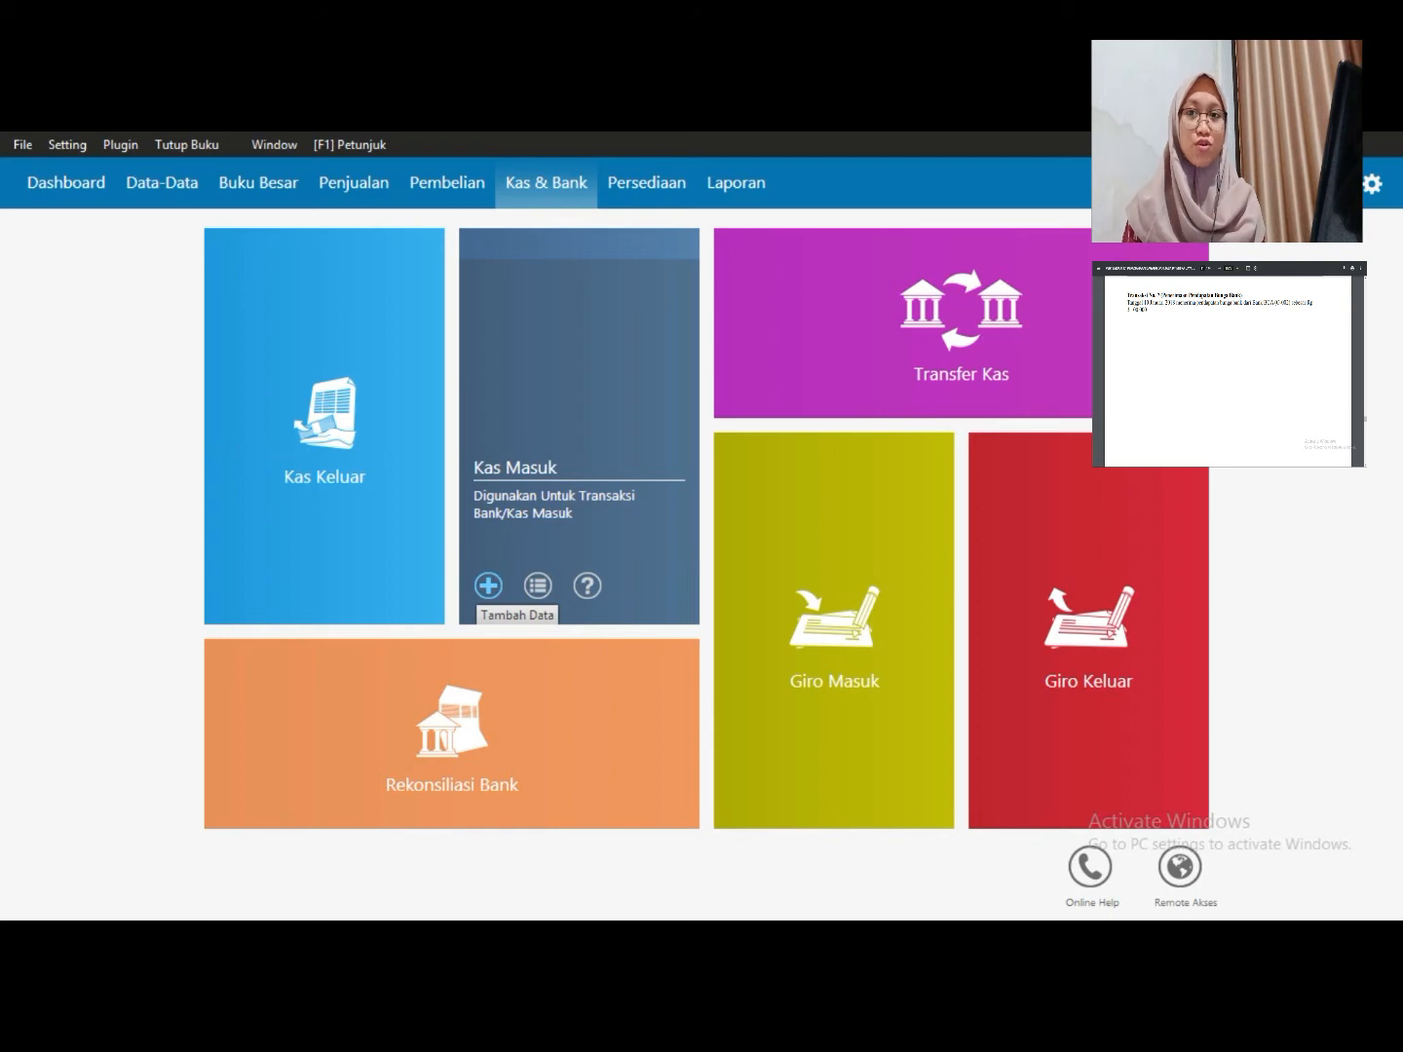
left_click(487, 585)
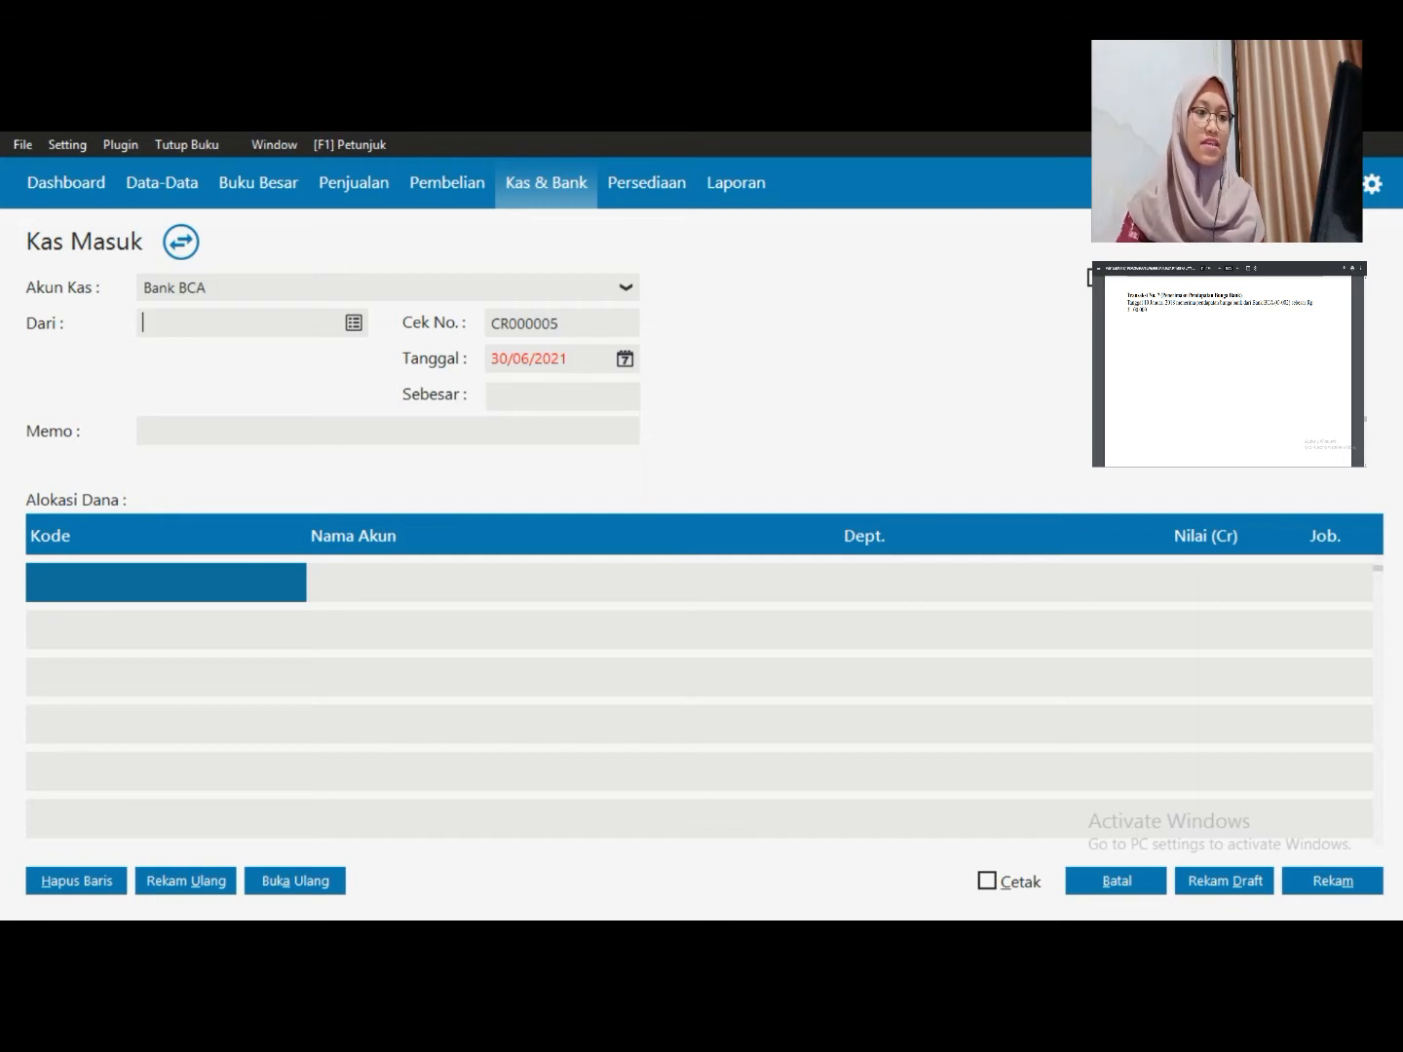
left_click(353, 324)
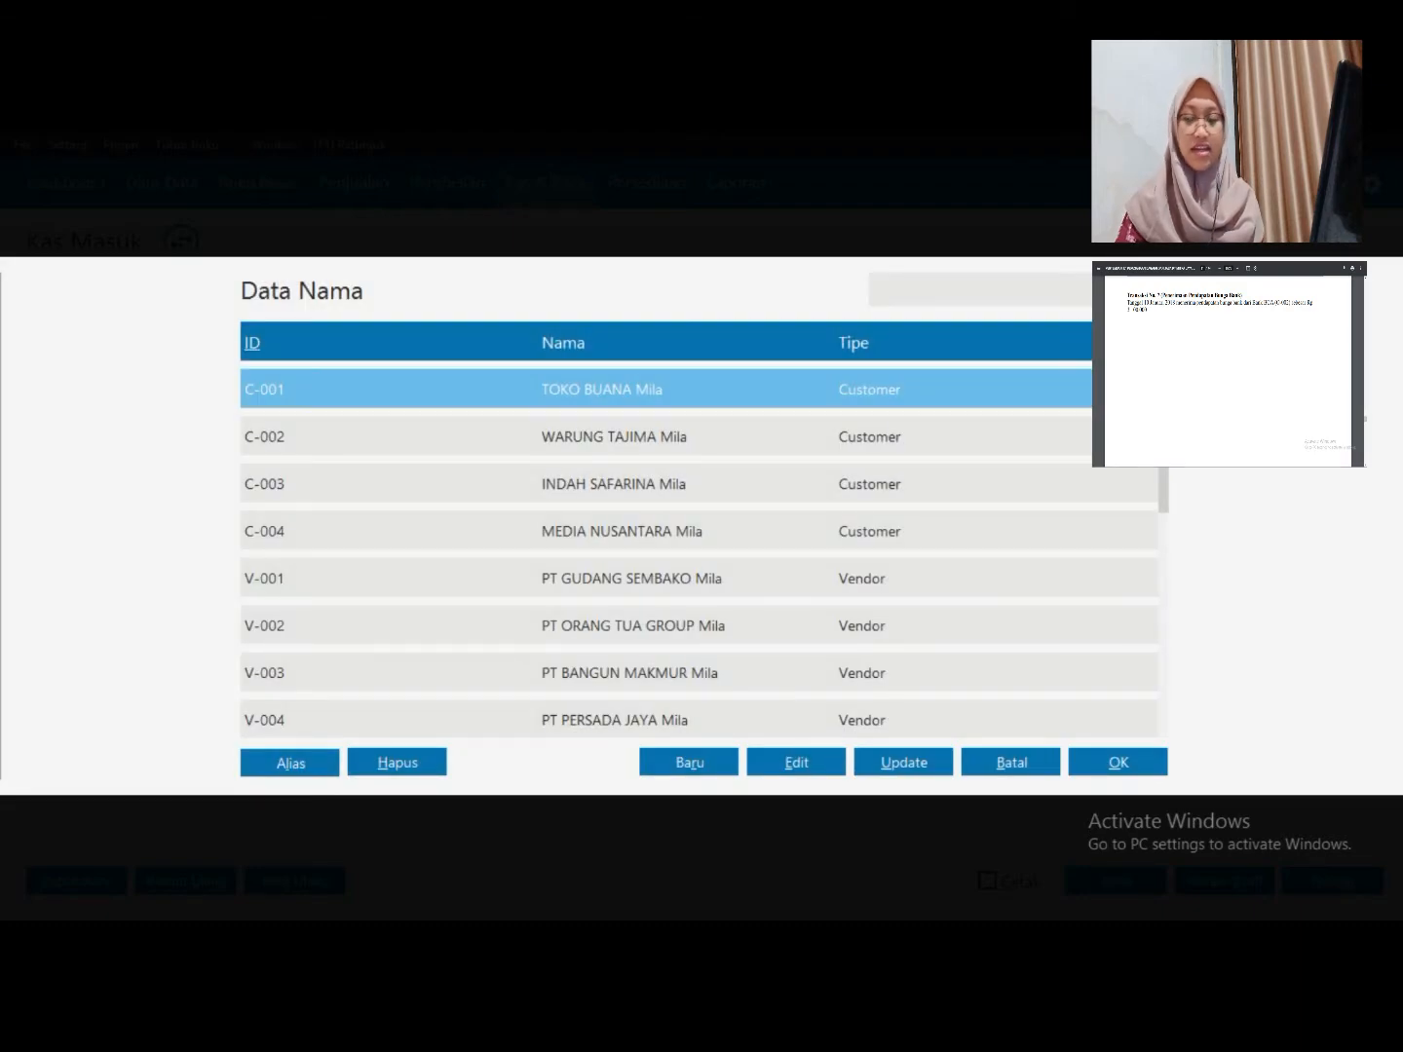
left_click(689, 761)
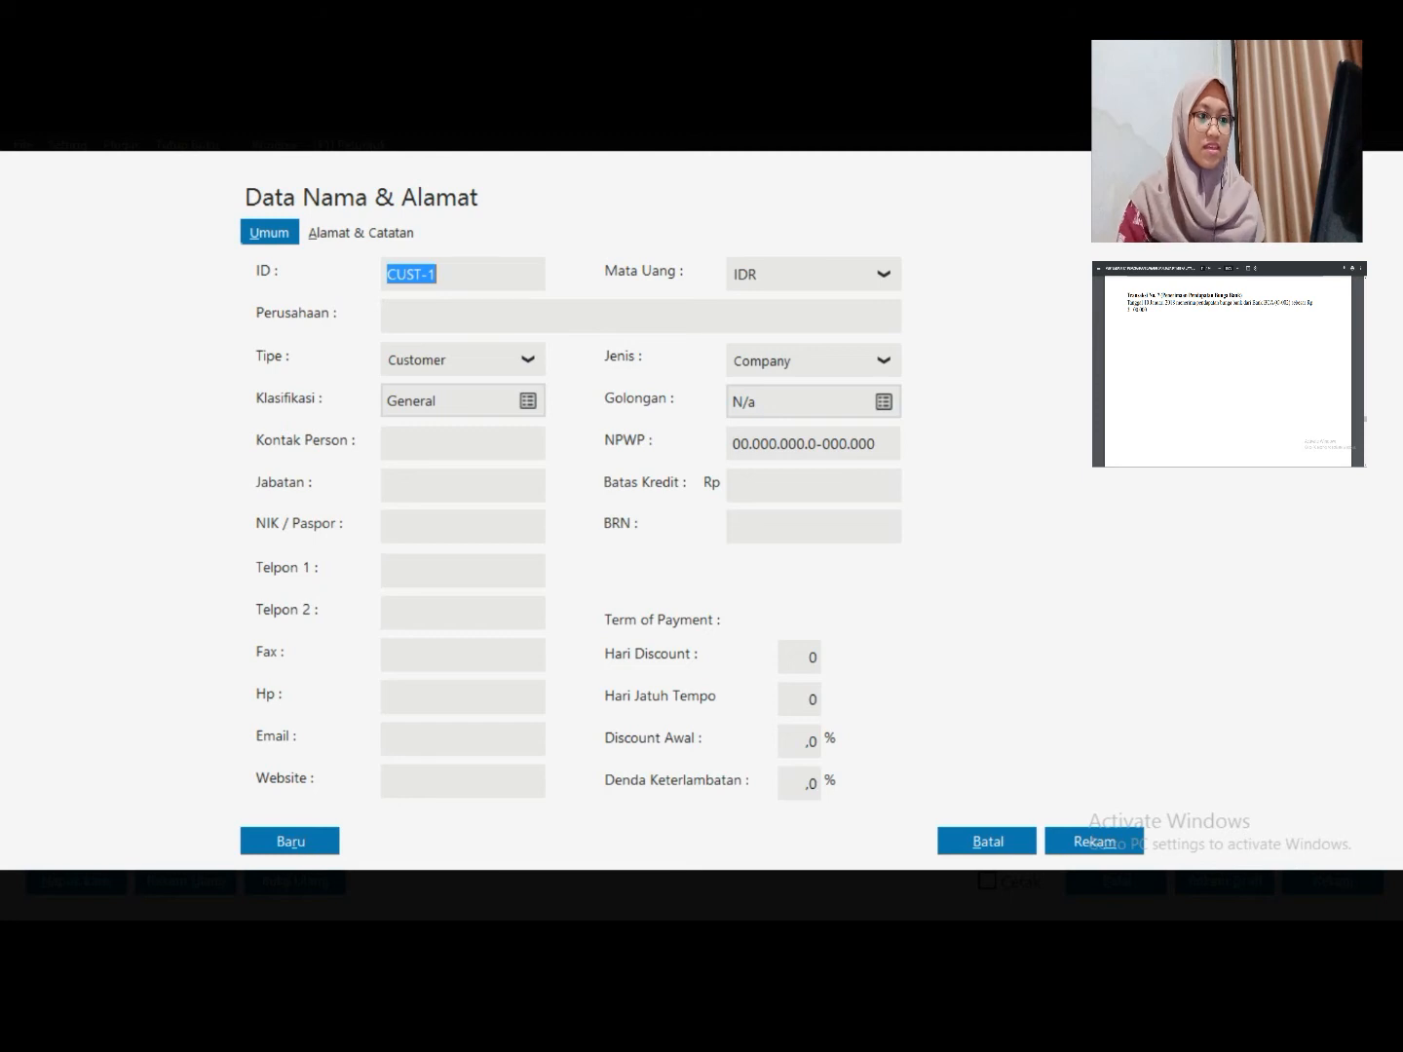
Make the name record type Others, named BANK BCA with the other records' personal-name suffix, and save it without completing the NPWP/NIK
left_click(528, 360)
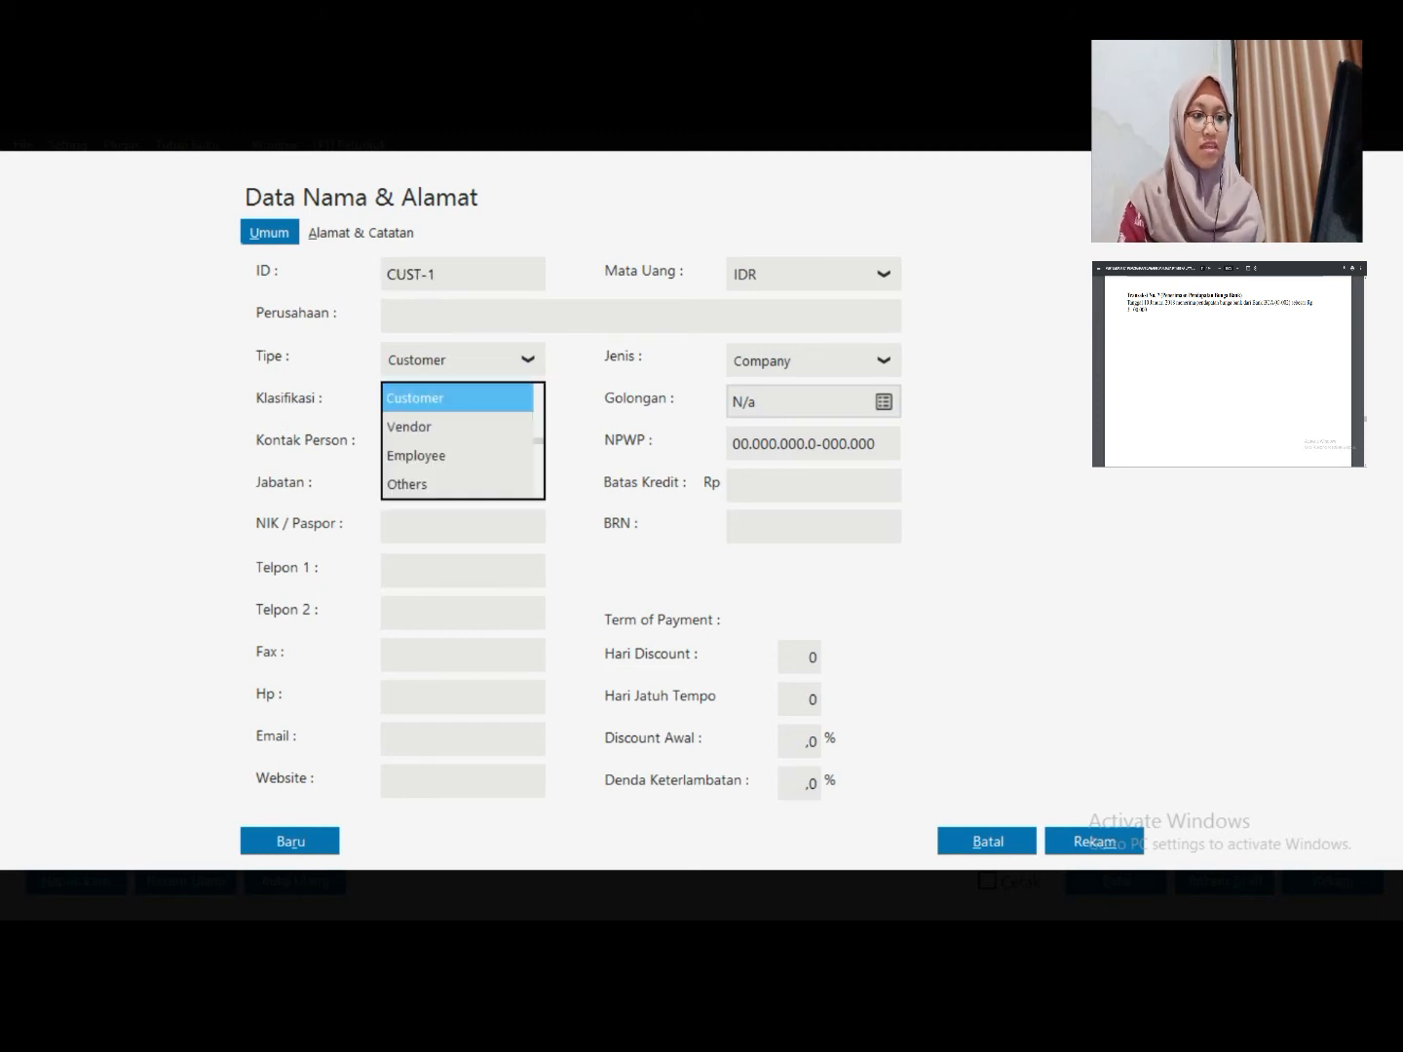
left_click(408, 484)
left_click(408, 315)
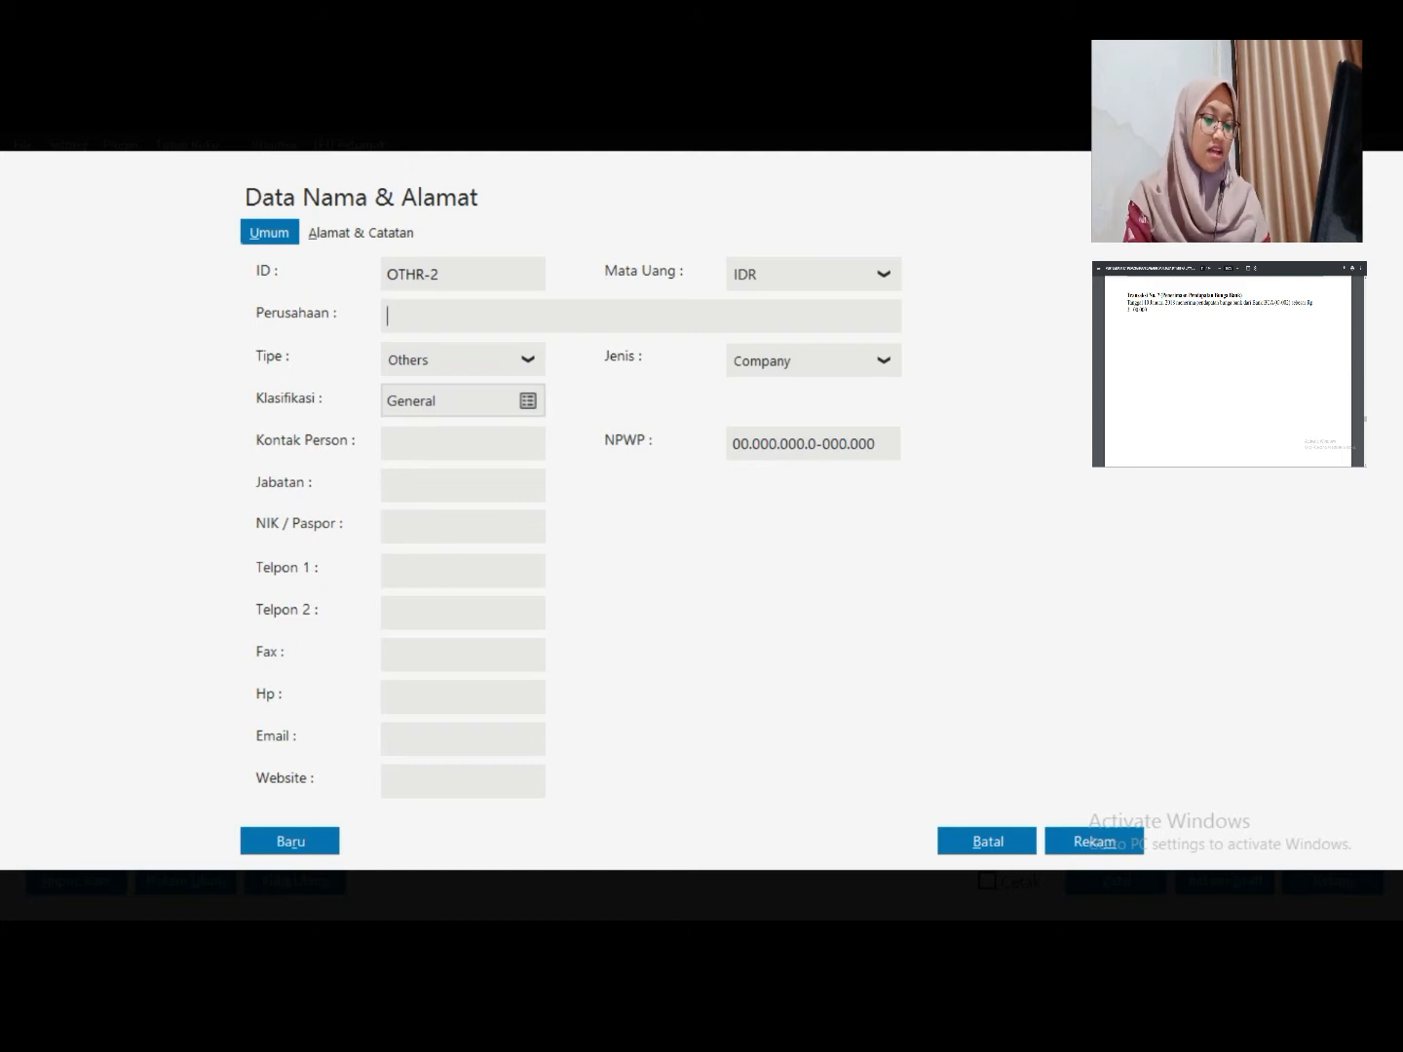
type("B")
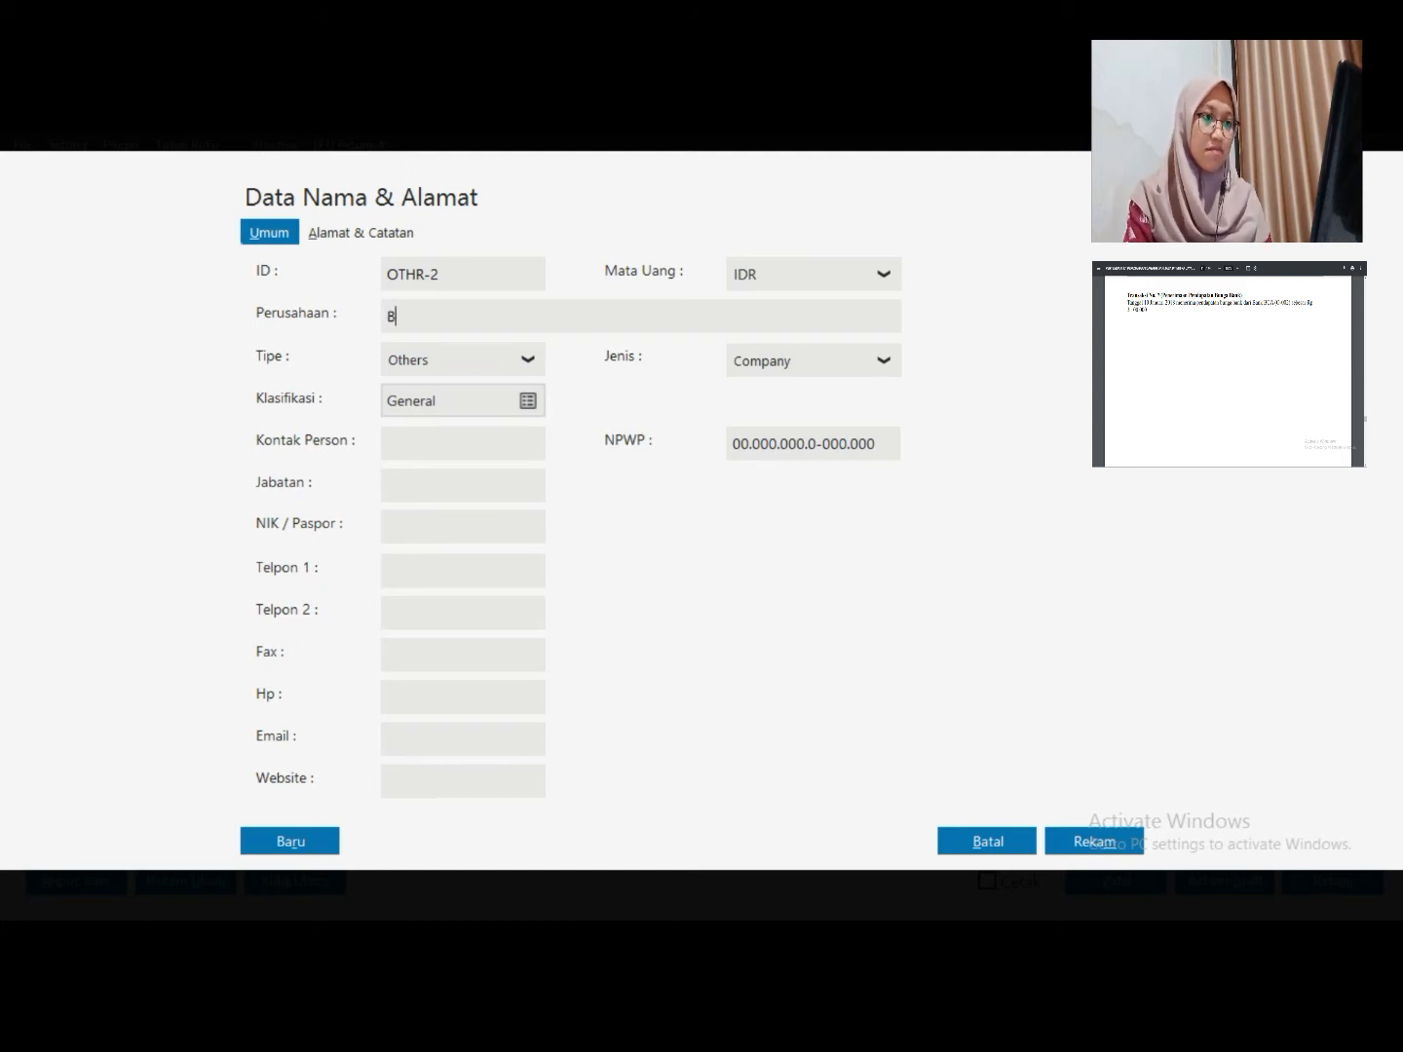
type("ANK BCA ")
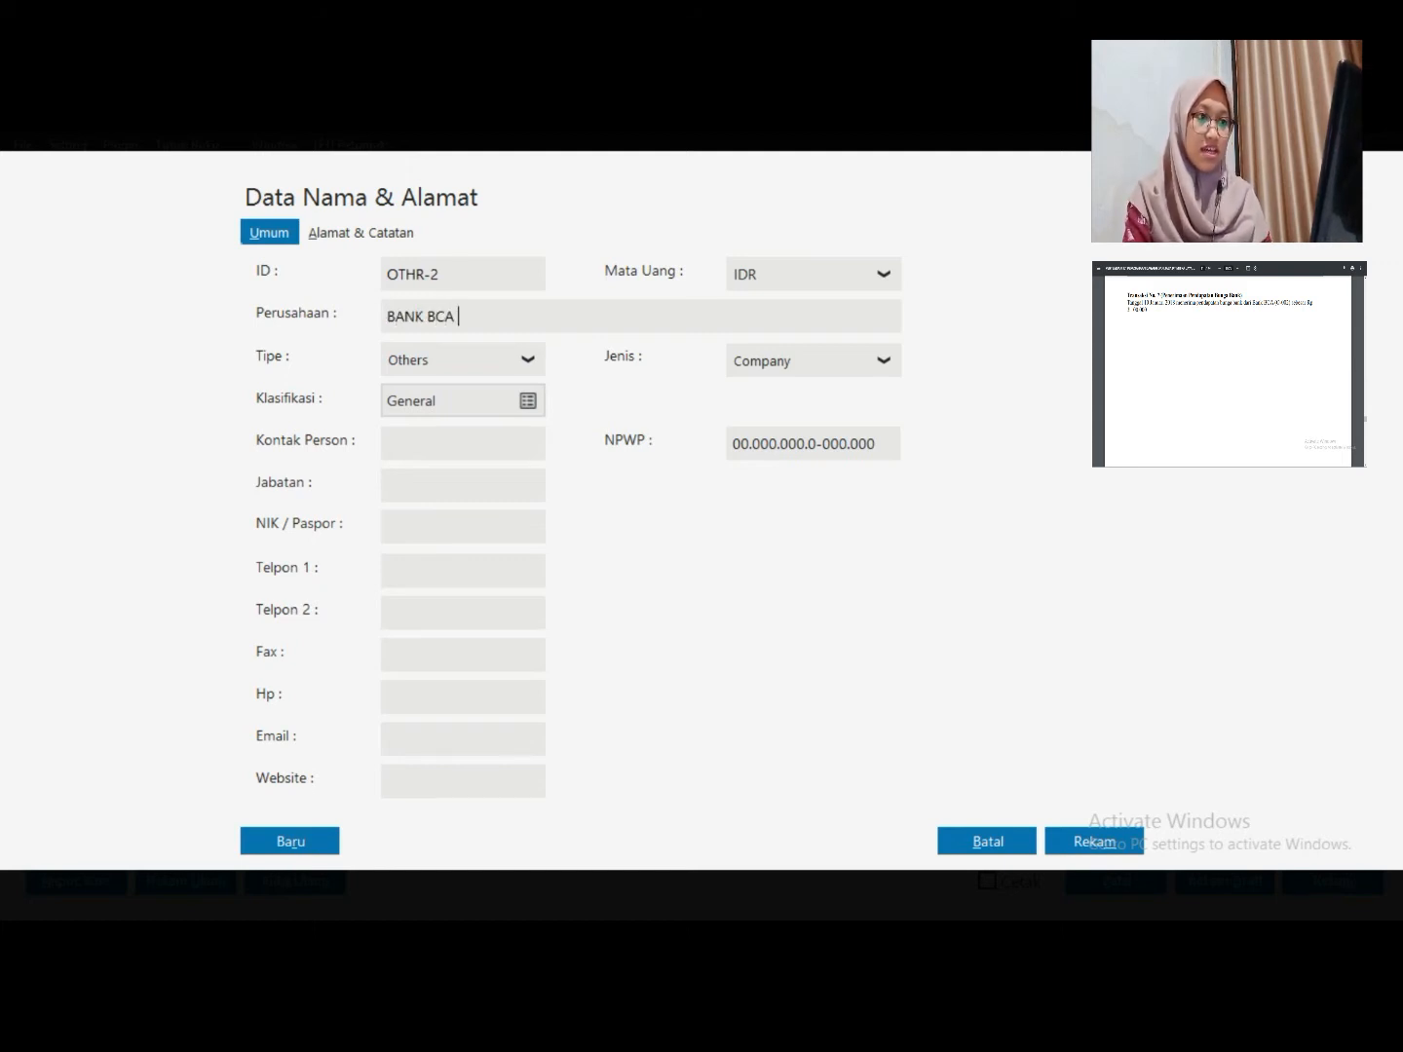
type("Mila")
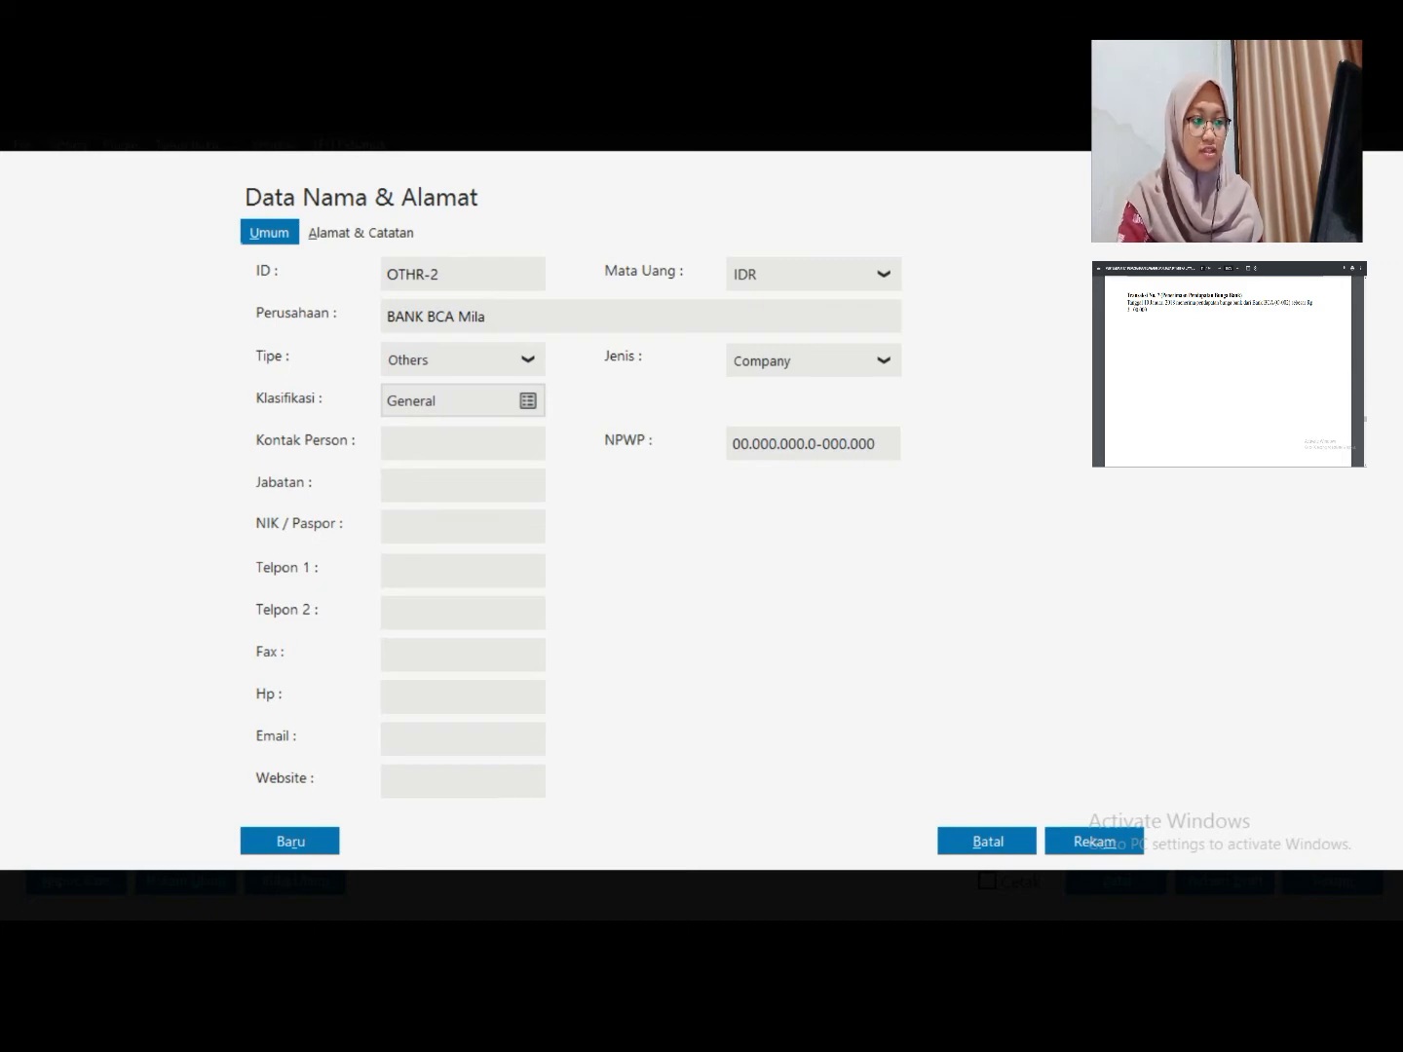
left_click(1111, 842)
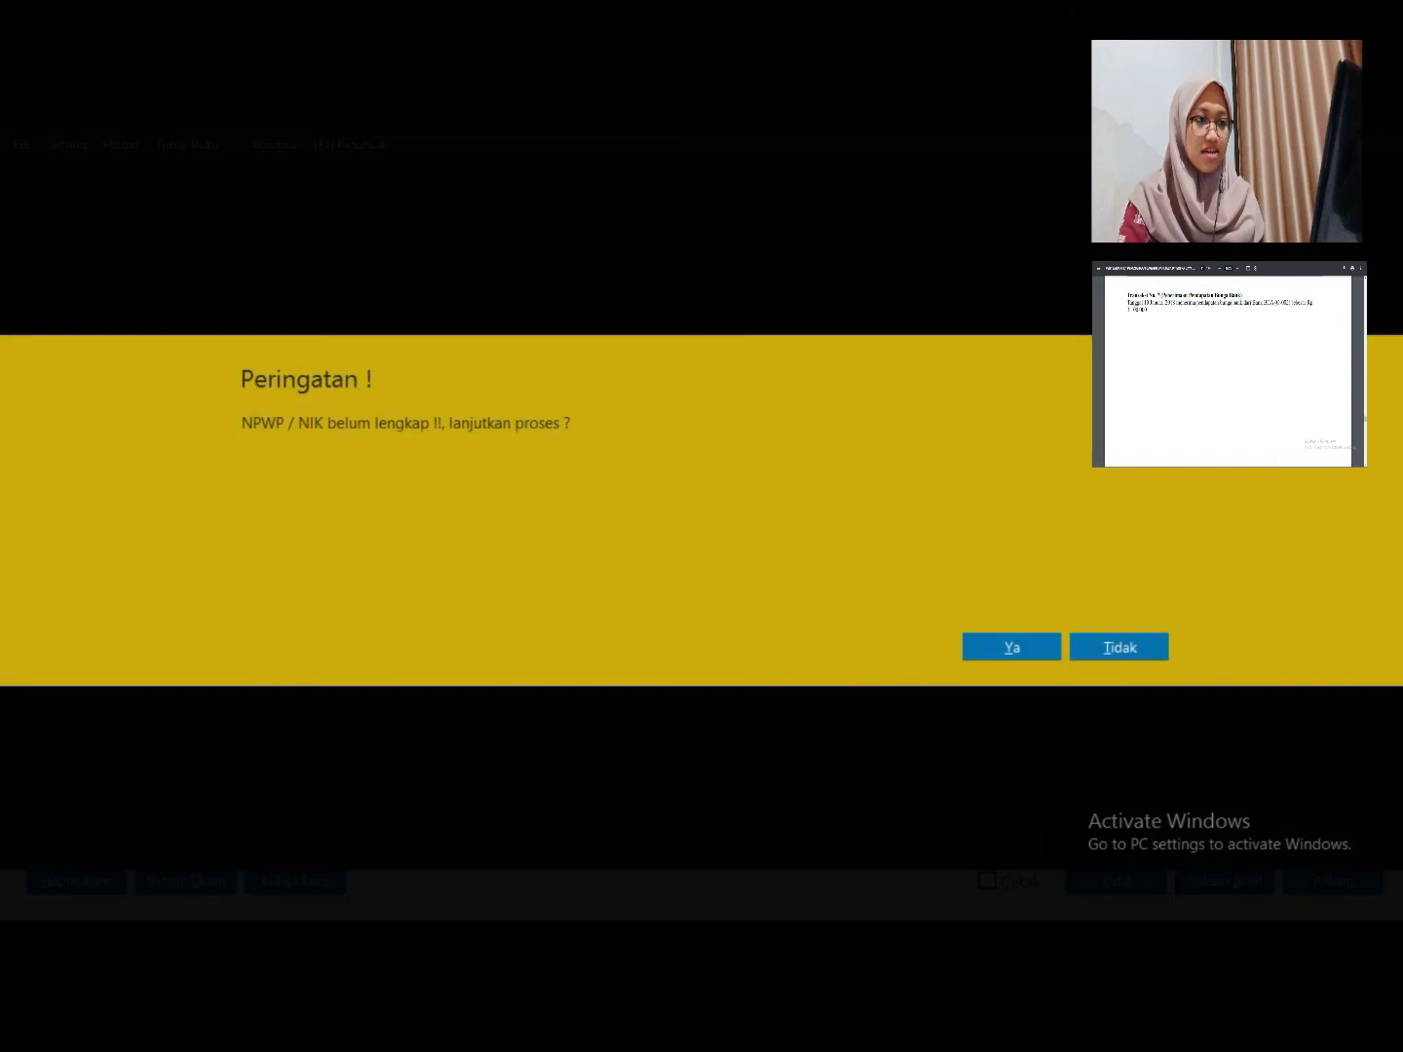
left_click(1011, 647)
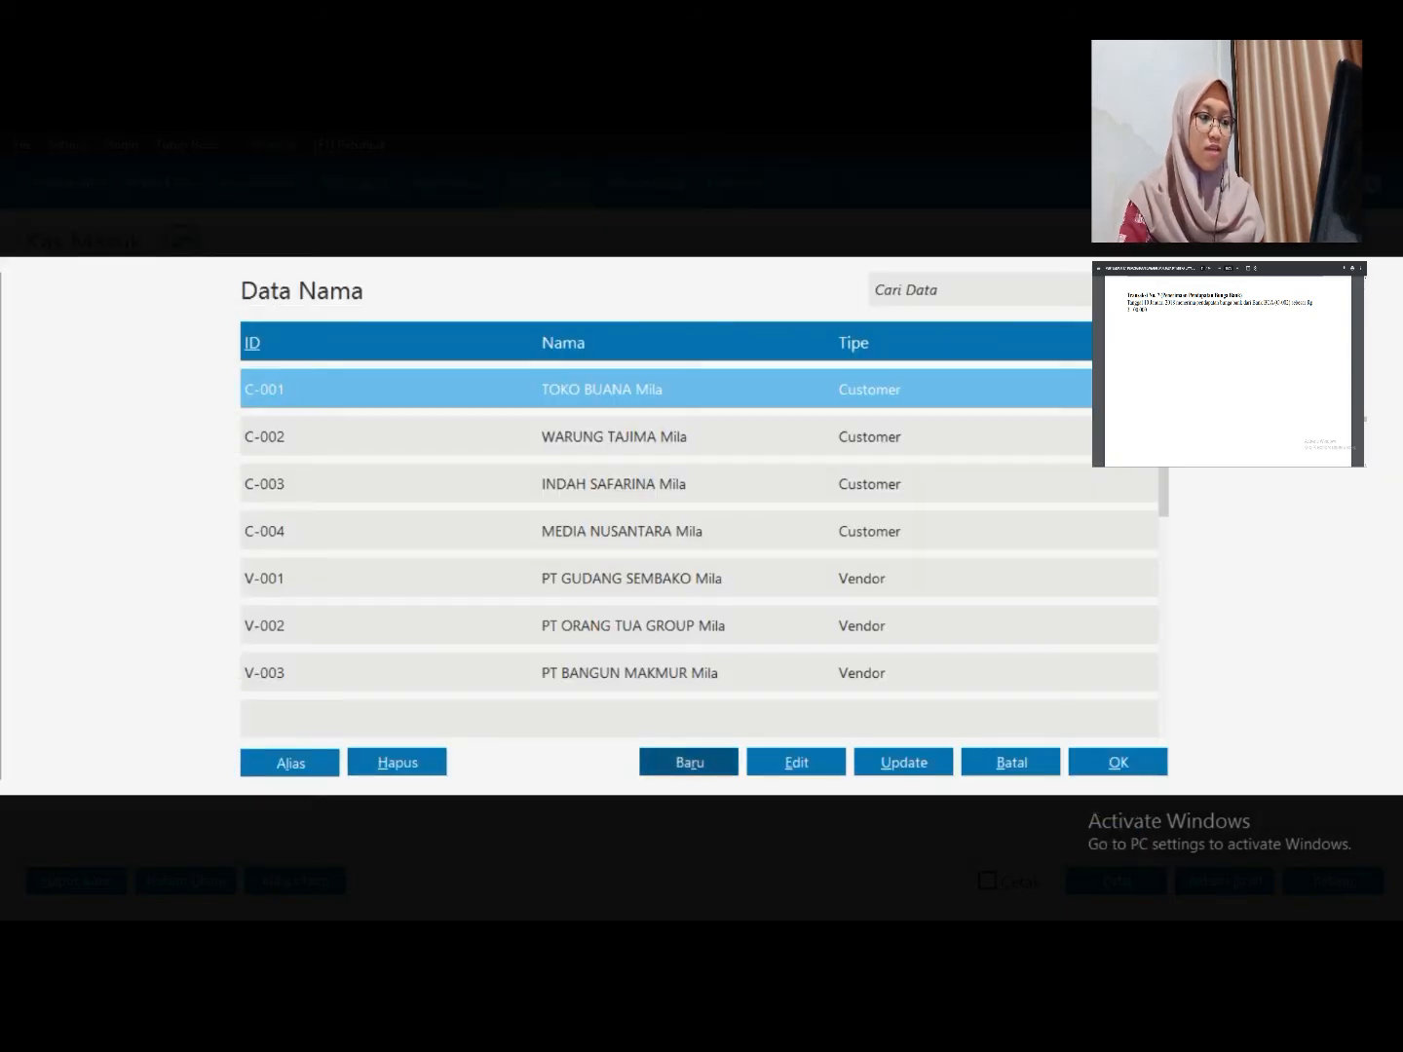
Choose the BANK BCA record (OTHR-2) as the cash receipt's payer
left_click(1162, 594)
left_click(1163, 594)
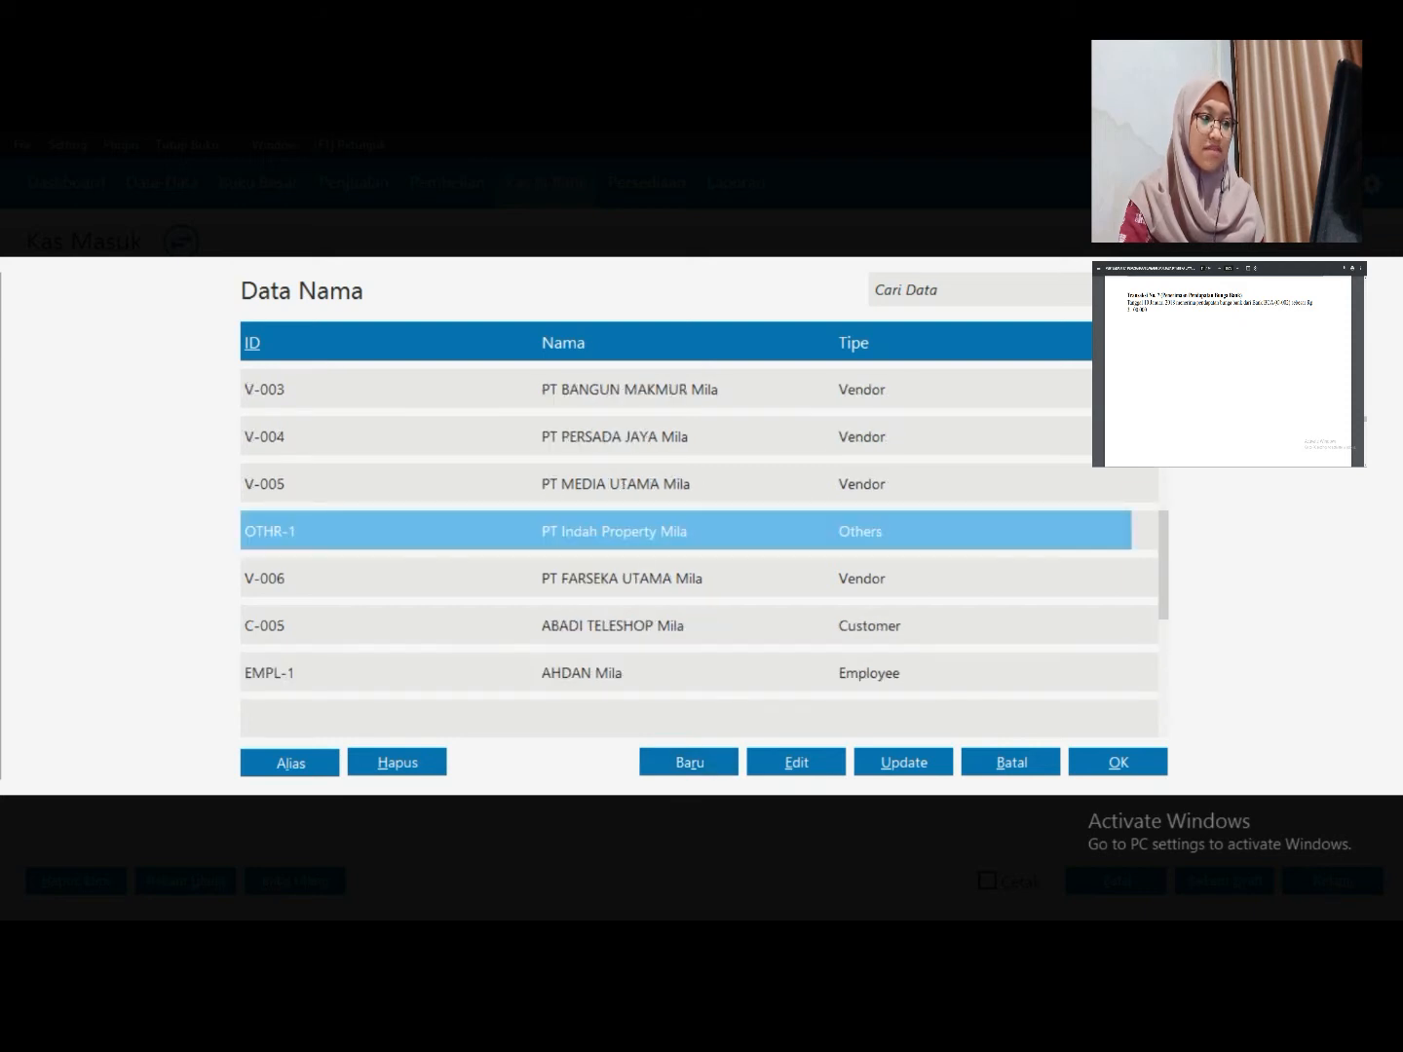
left_click_drag(1163, 573, 1162, 661)
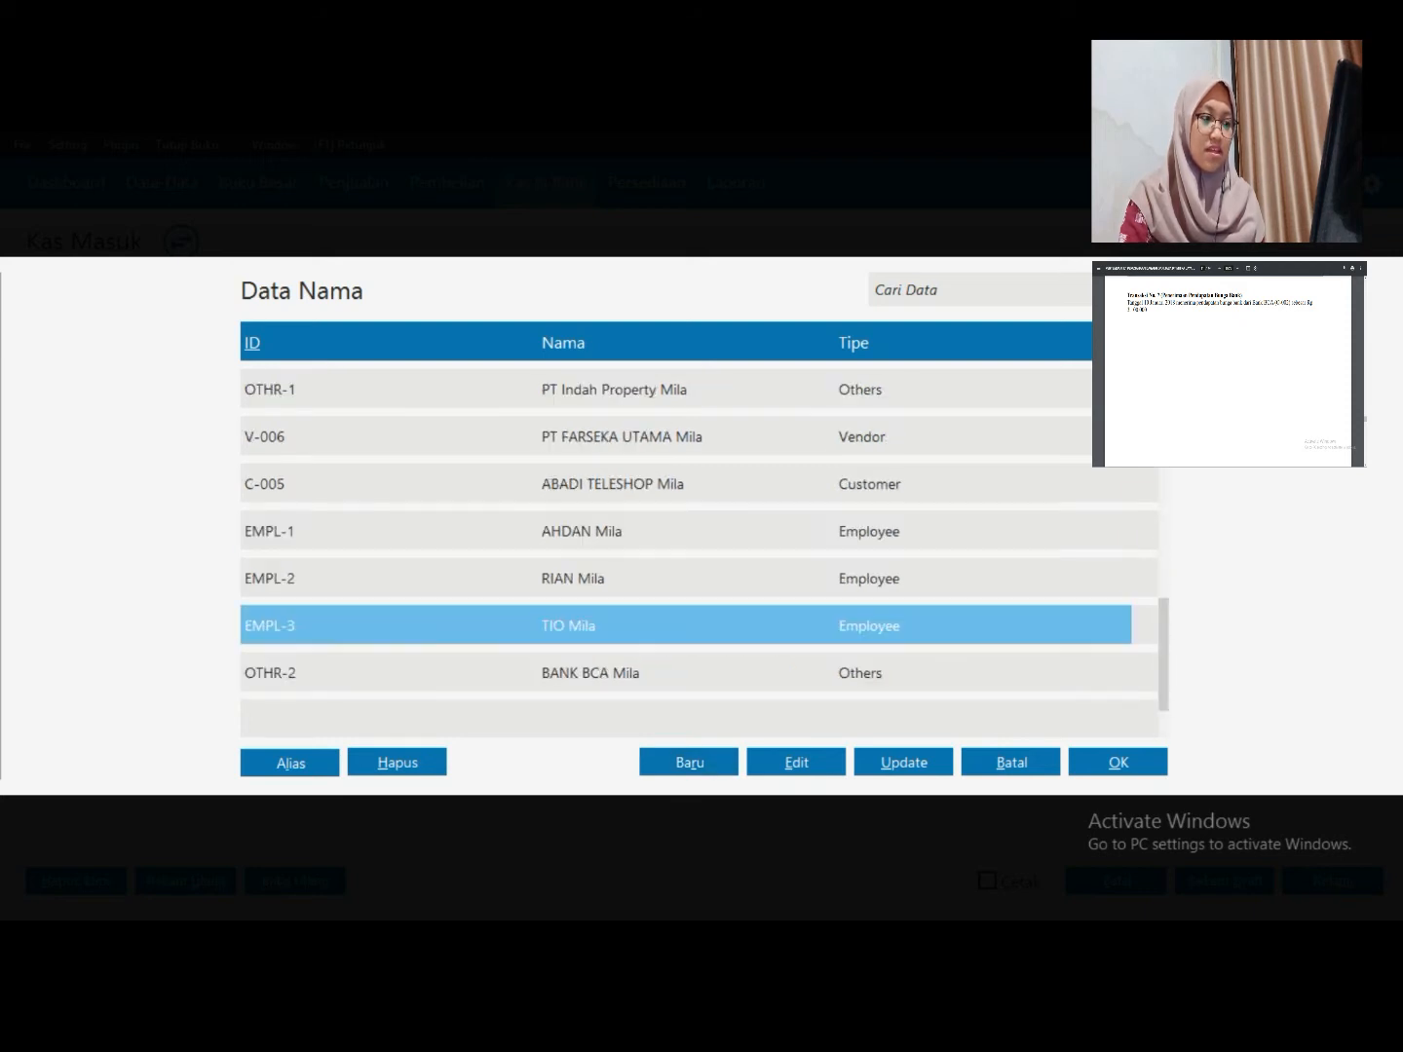
key("Down")
key("Return")
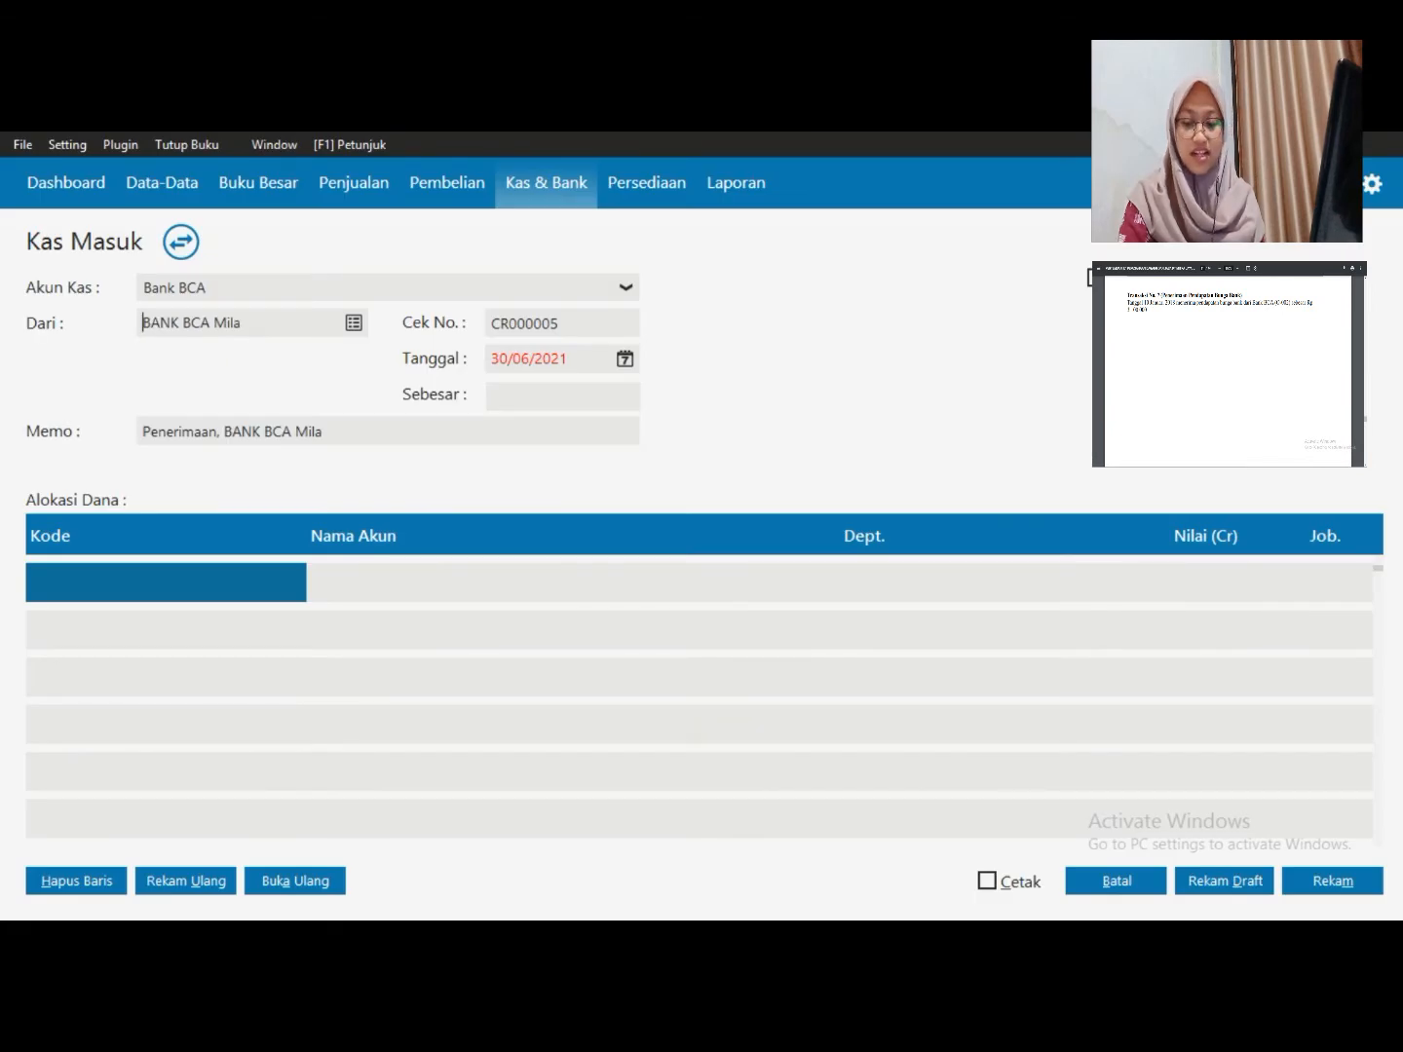
Set the cash receipt's date to 10/01/2018
left_click(549, 358)
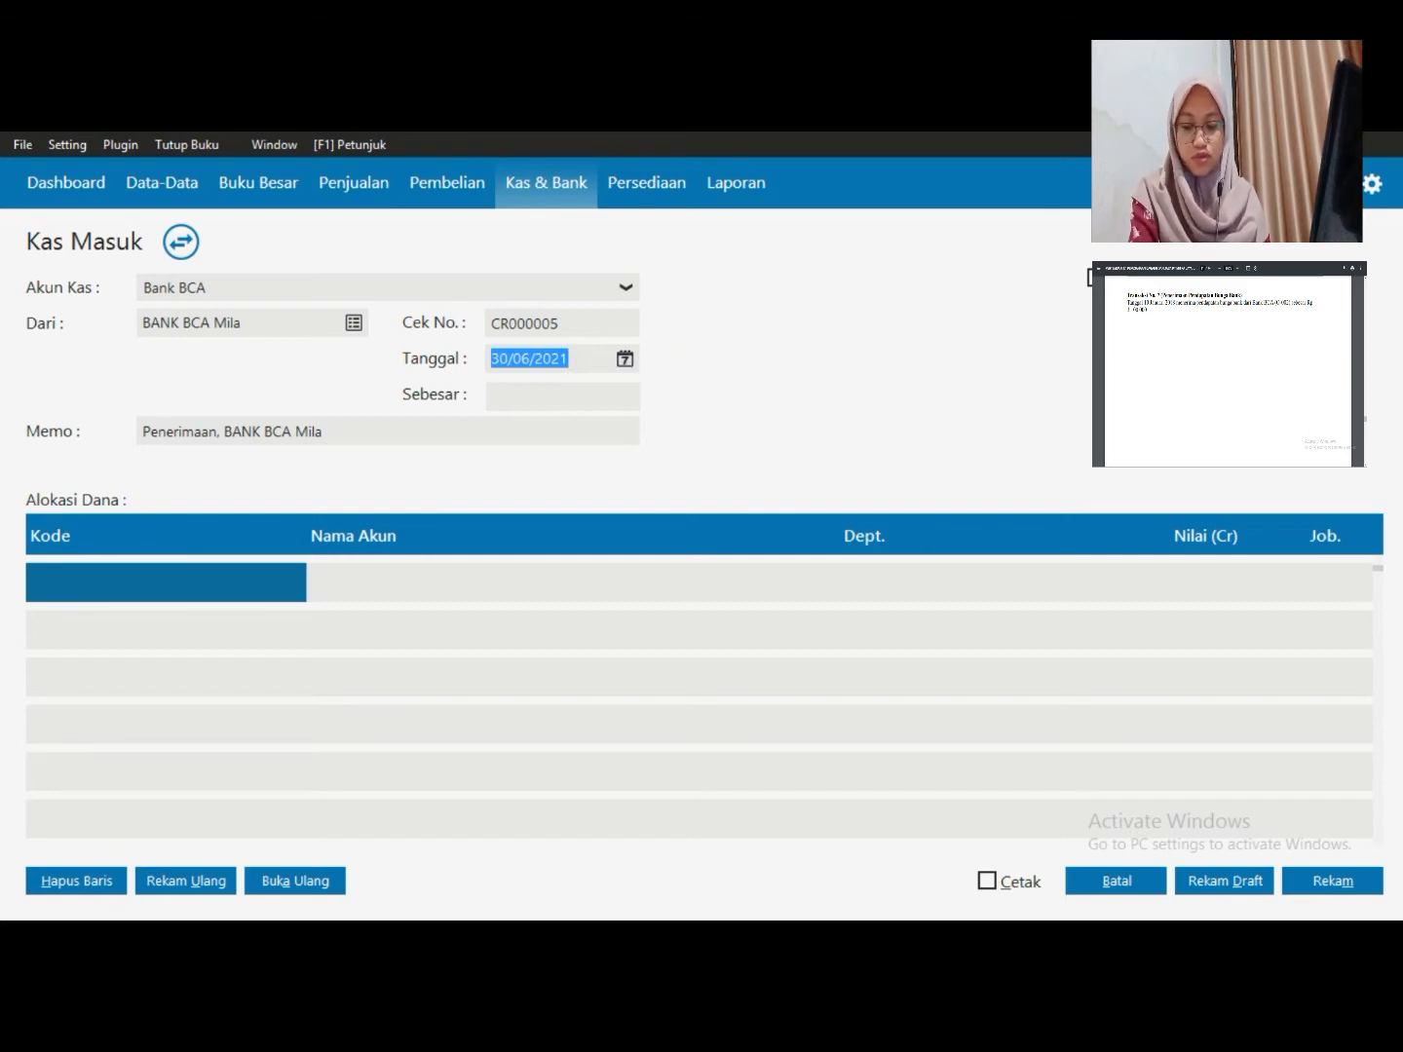
type("10/")
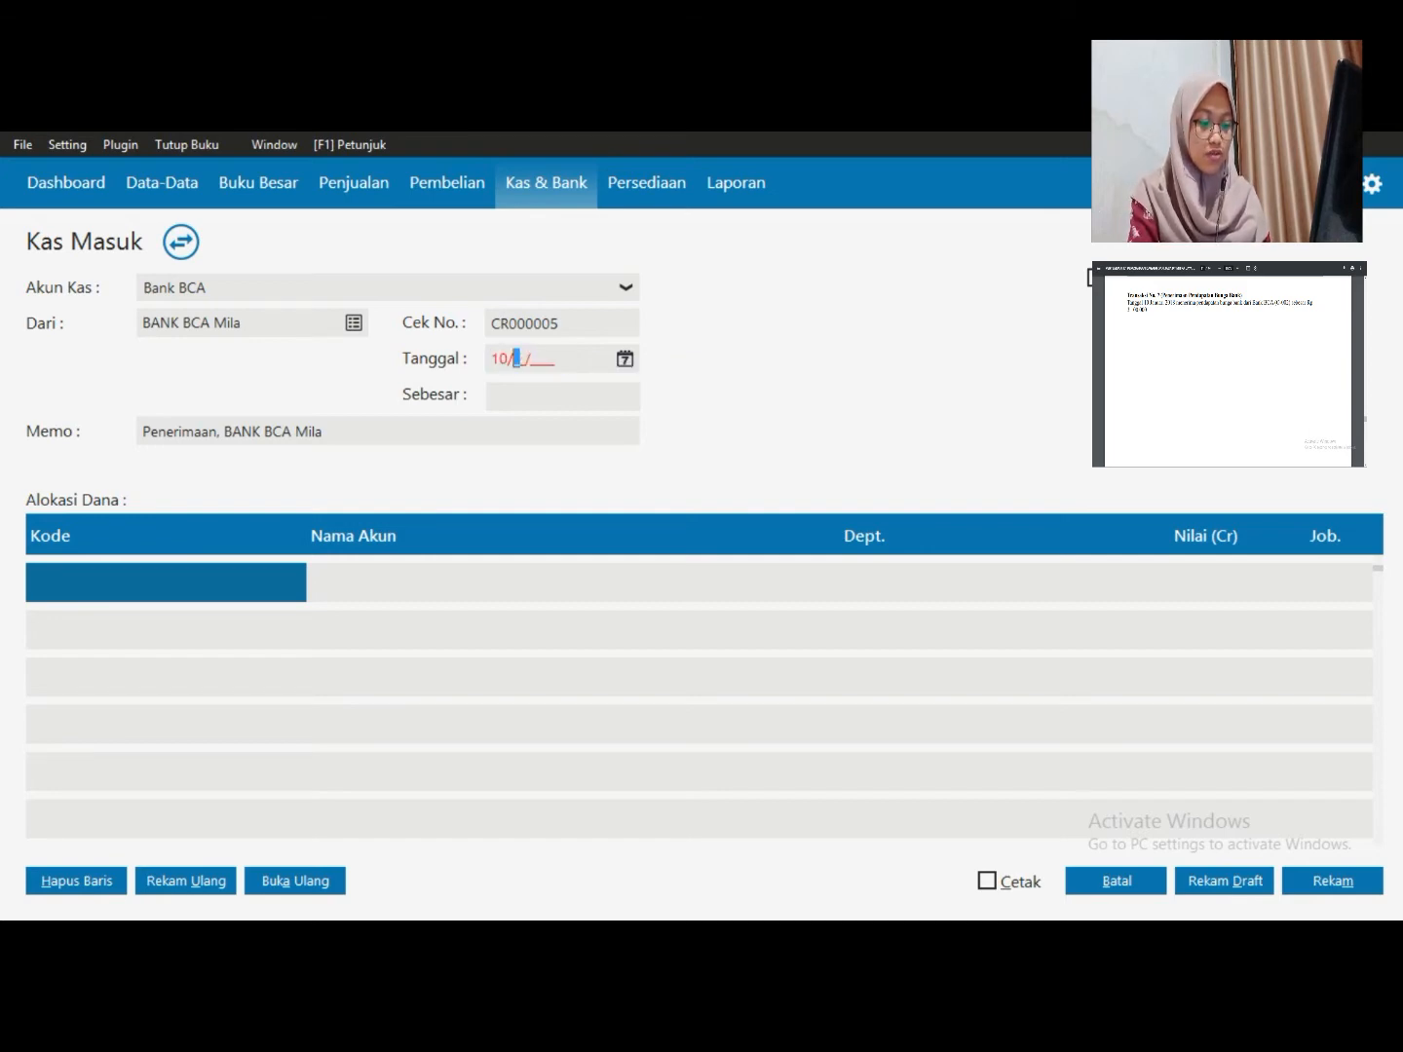
type("01/2018")
key("Tab")
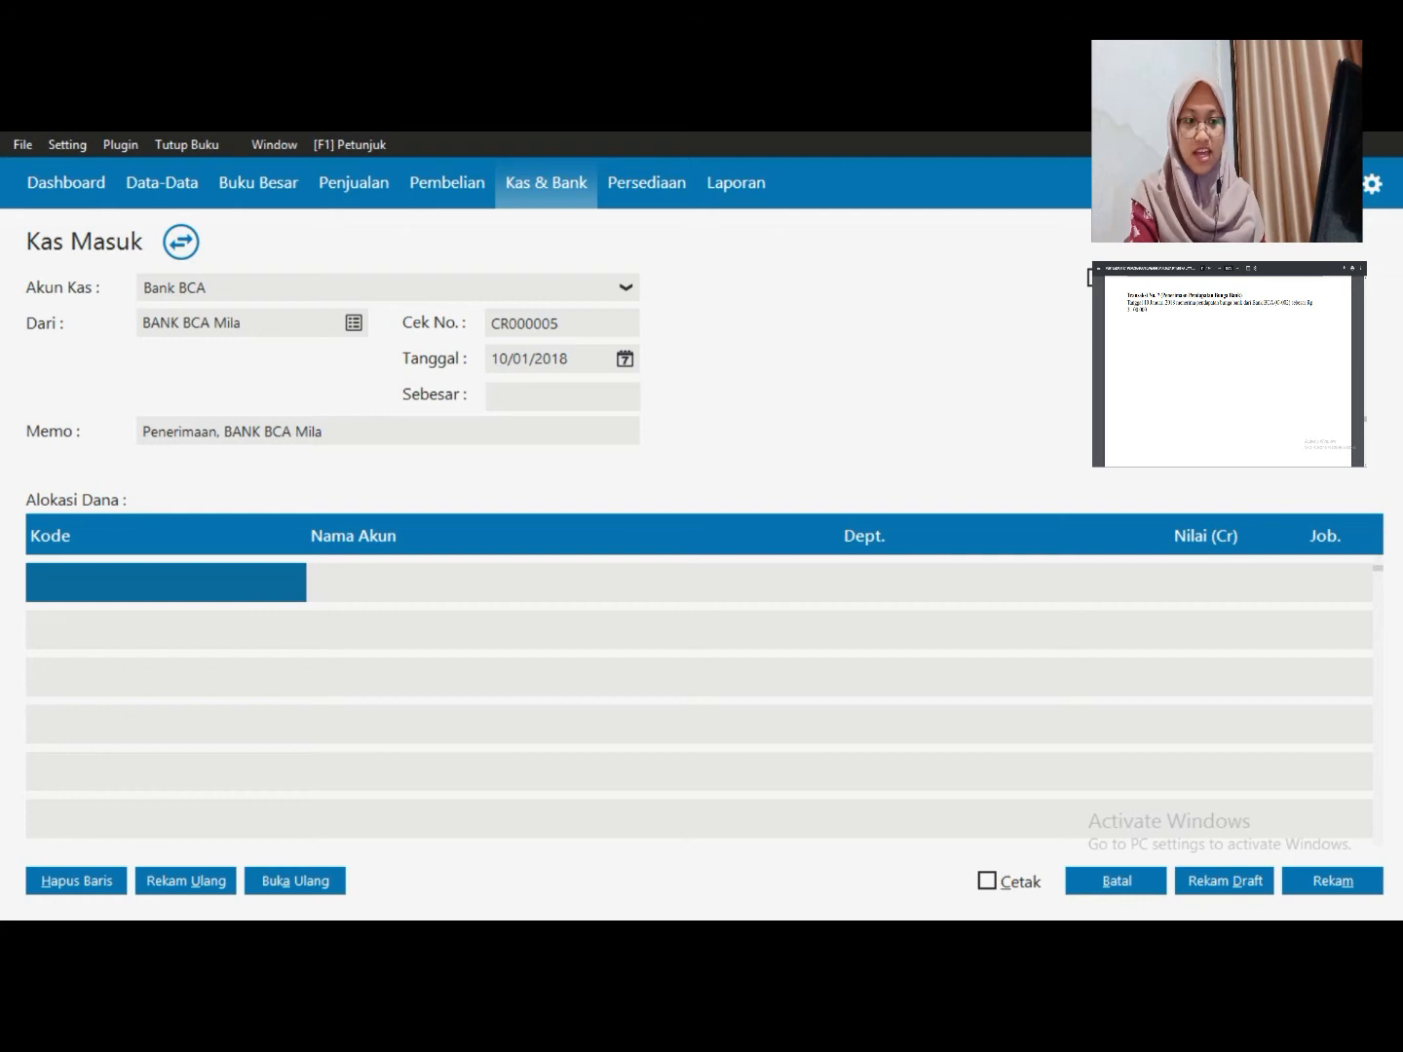
Browse the account list for the bank interest income account for the receipt's first allocation line
left_click(165, 583)
key("Return")
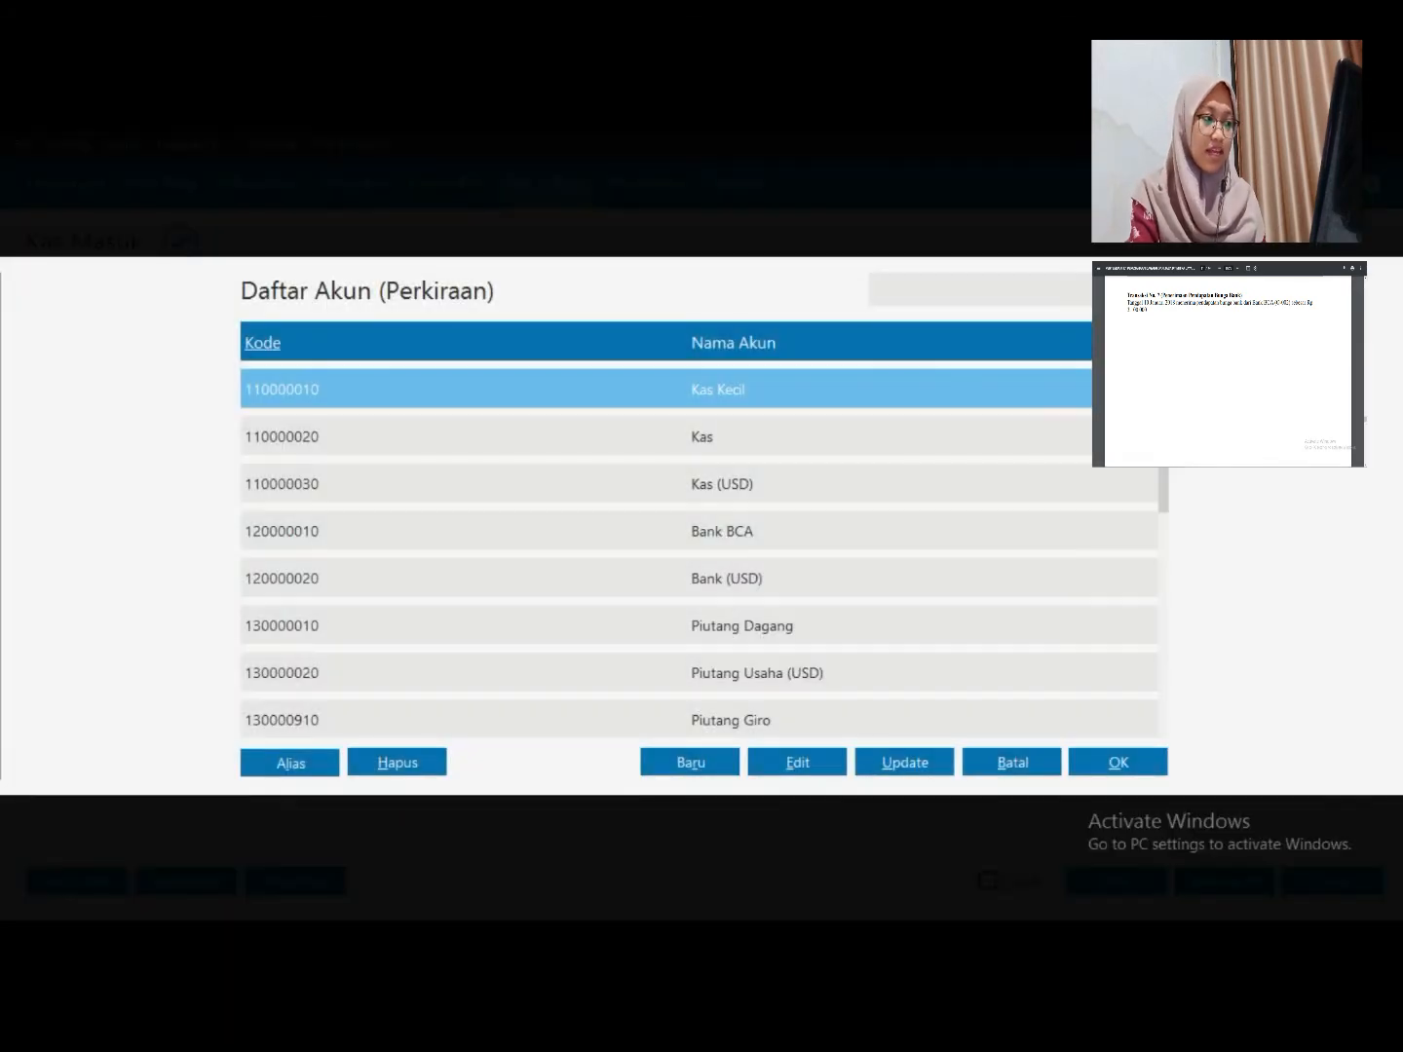
left_click_drag(1162, 489, 1163, 581)
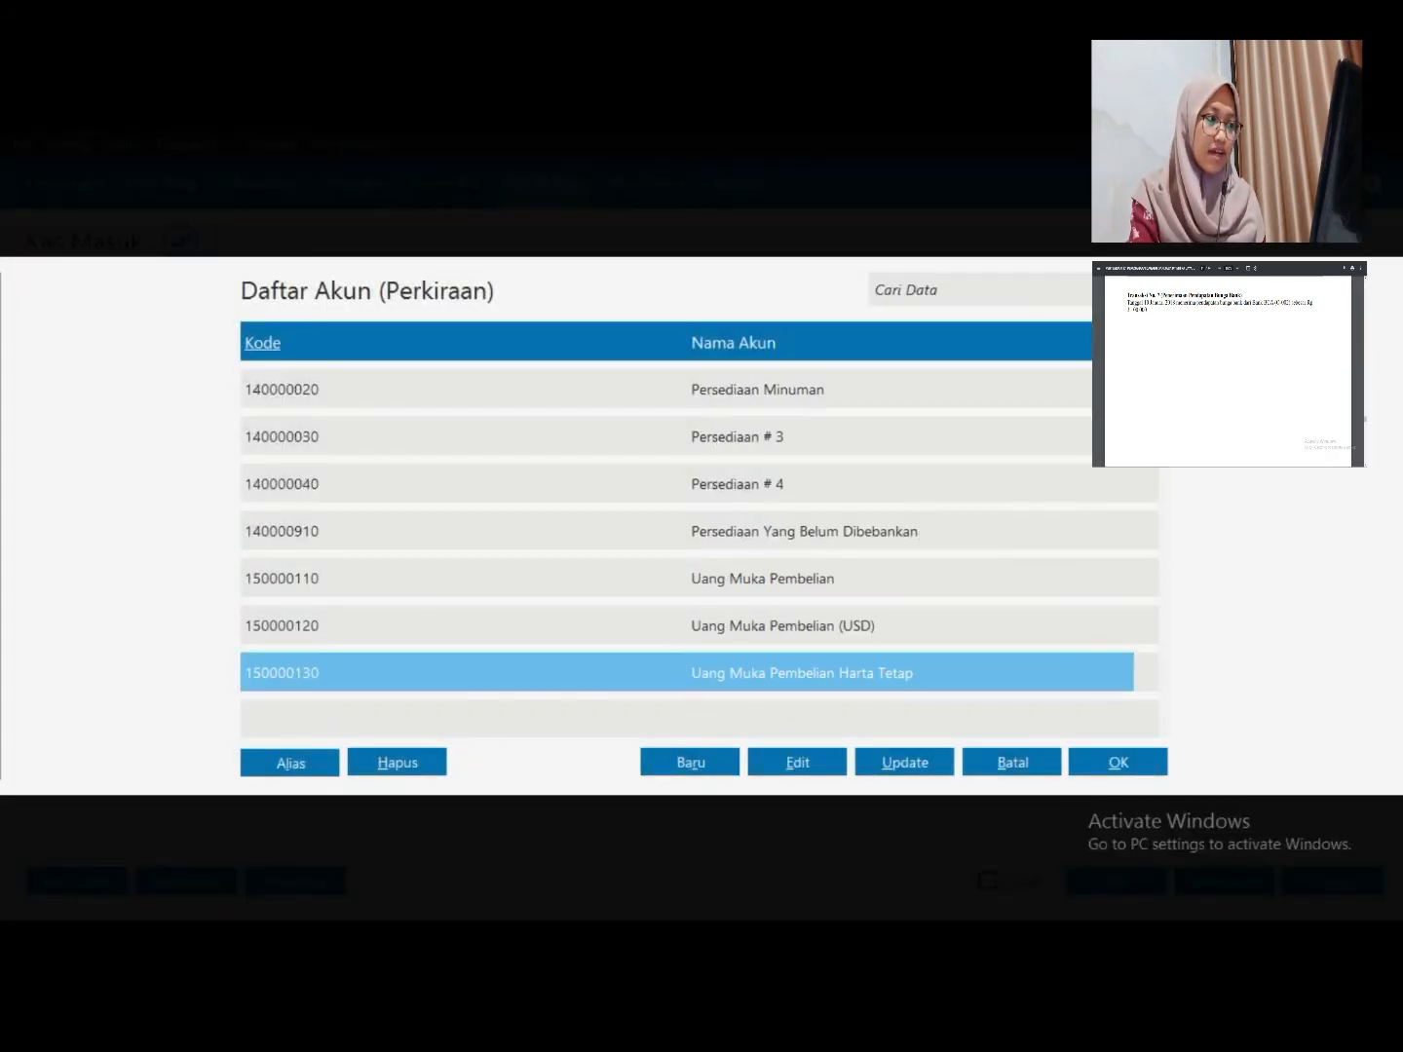
left_click_drag(1163, 453, 1162, 700)
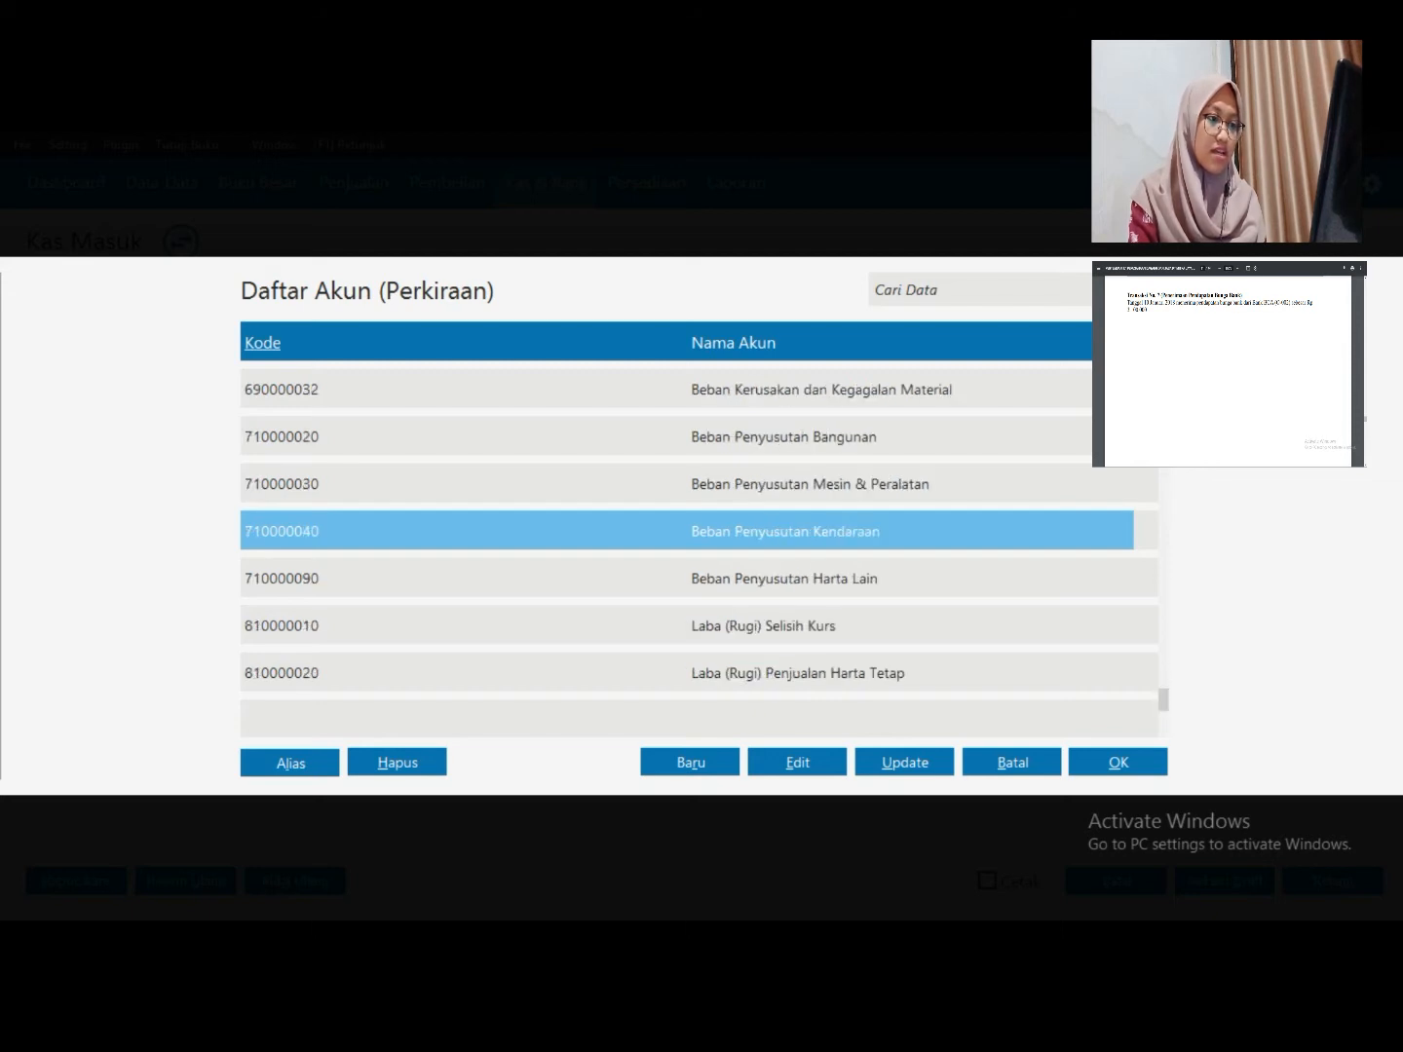
left_click(1163, 677)
key("Up")
key("Up")
key("Up")
key("Up")
key("Up")
key("Up")
key("Up")
key("Up")
key("Up")
key("Up")
key("Up")
key("Up")
key("Up")
key("Up")
key("Up")
key("Up")
key("Up")
key("Up")
key("Up")
key("Up")
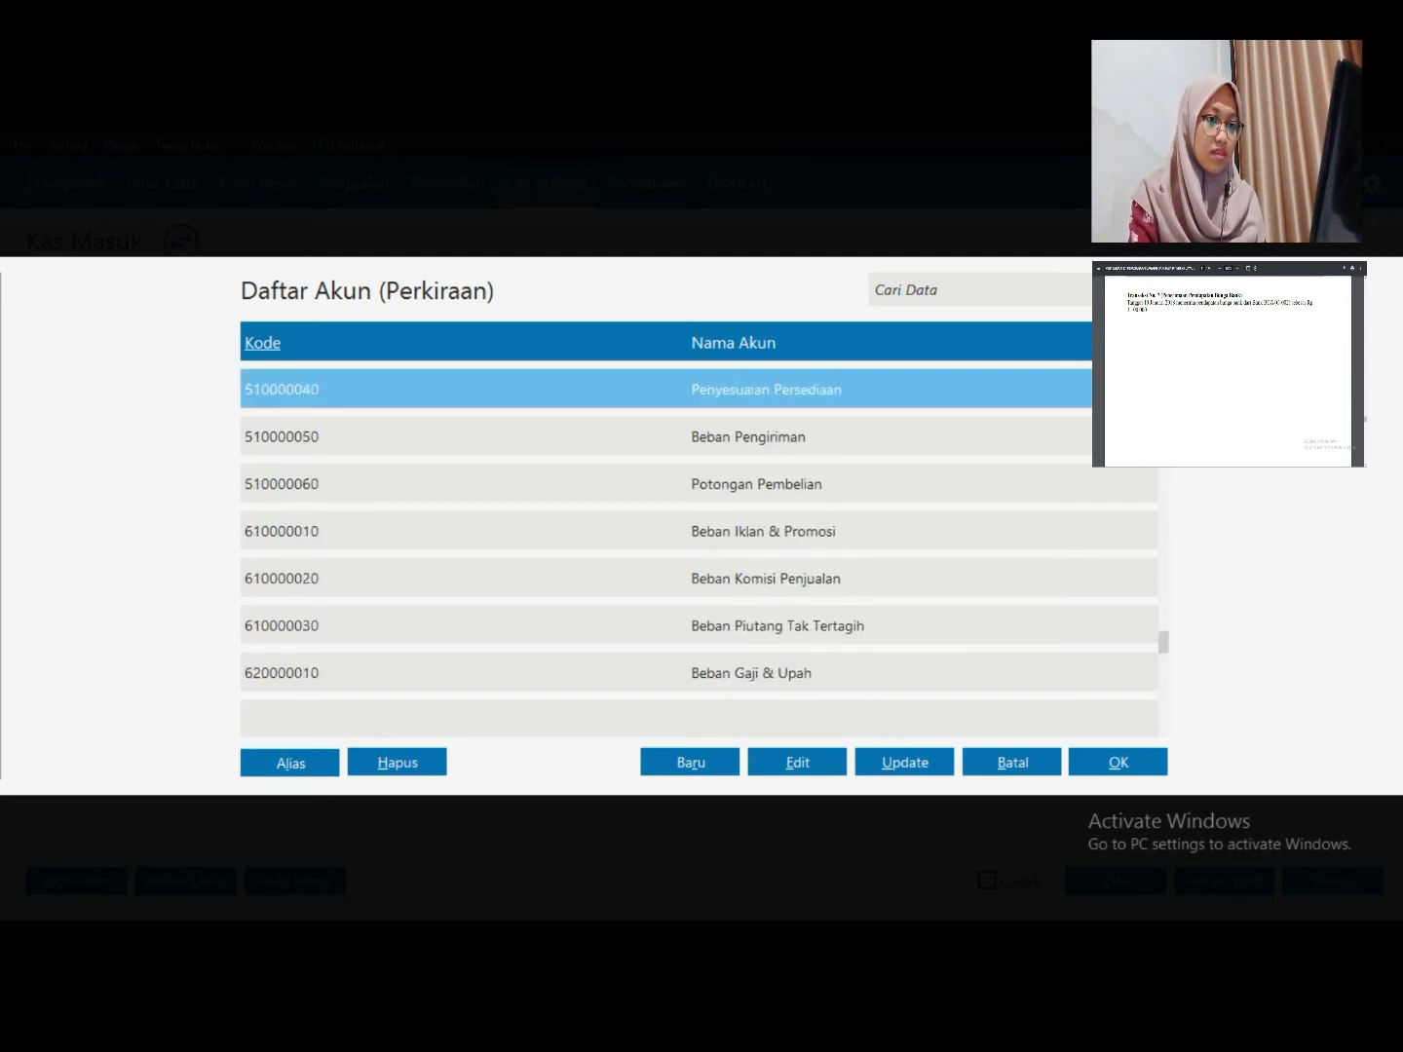
key("Down")
key("Down")
key("Down")
key("Down")
key("Down")
key("Down")
key("Down")
key("Down")
key("Down")
key("Down")
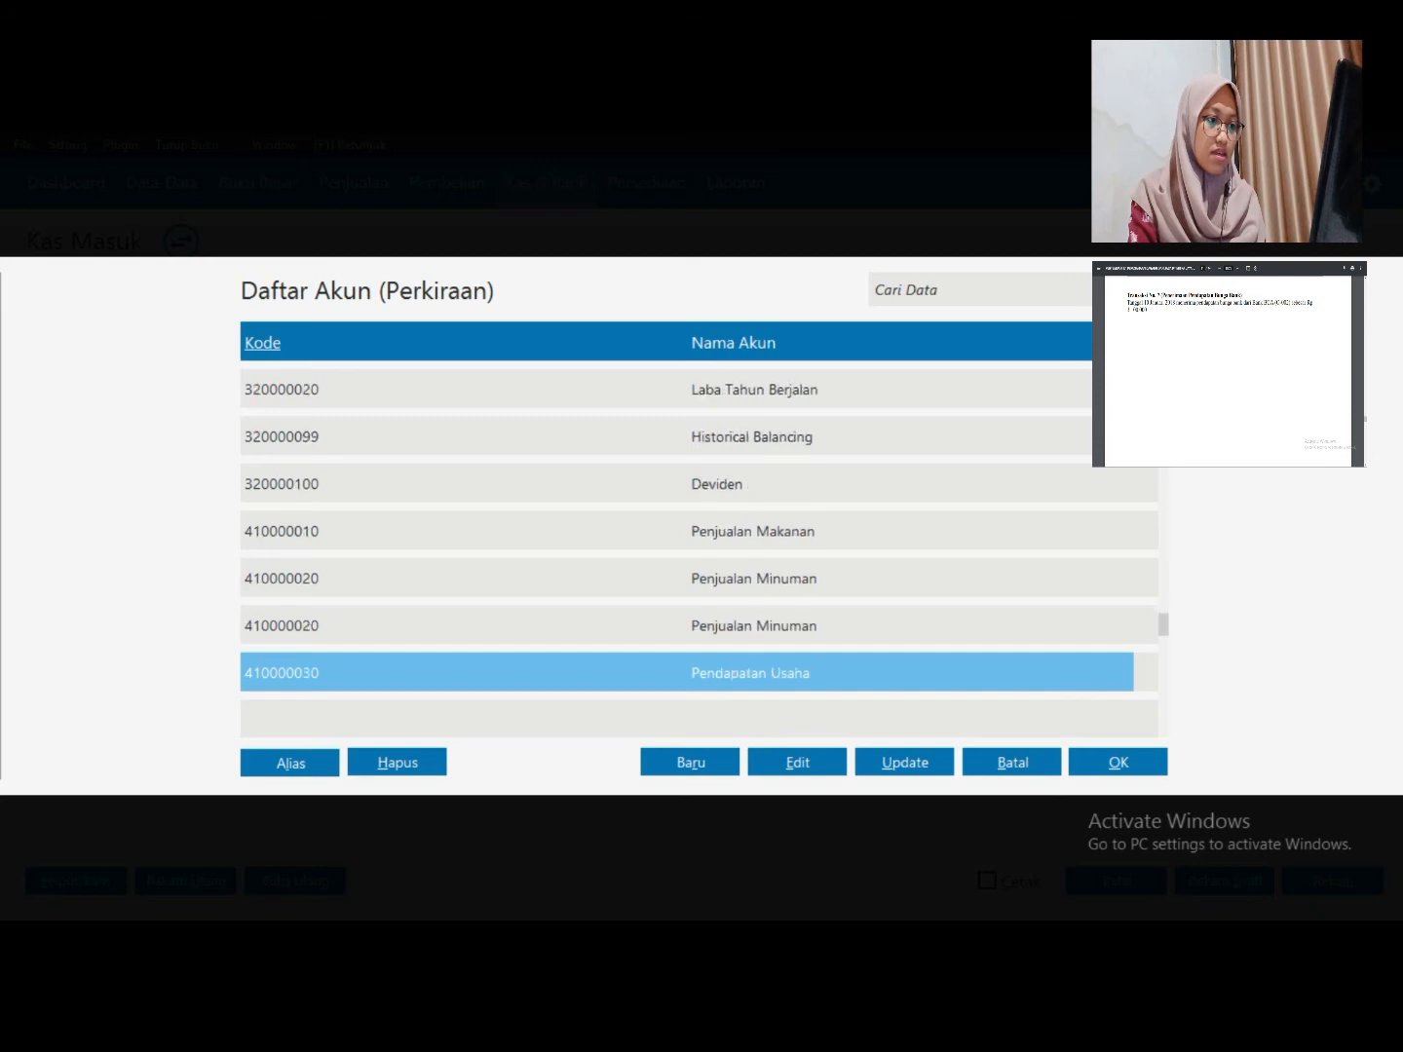
Open the Pendapatan Lain account for editing, set its classification to Pendapatan Lain and accept adjusting the account code
key("Up")
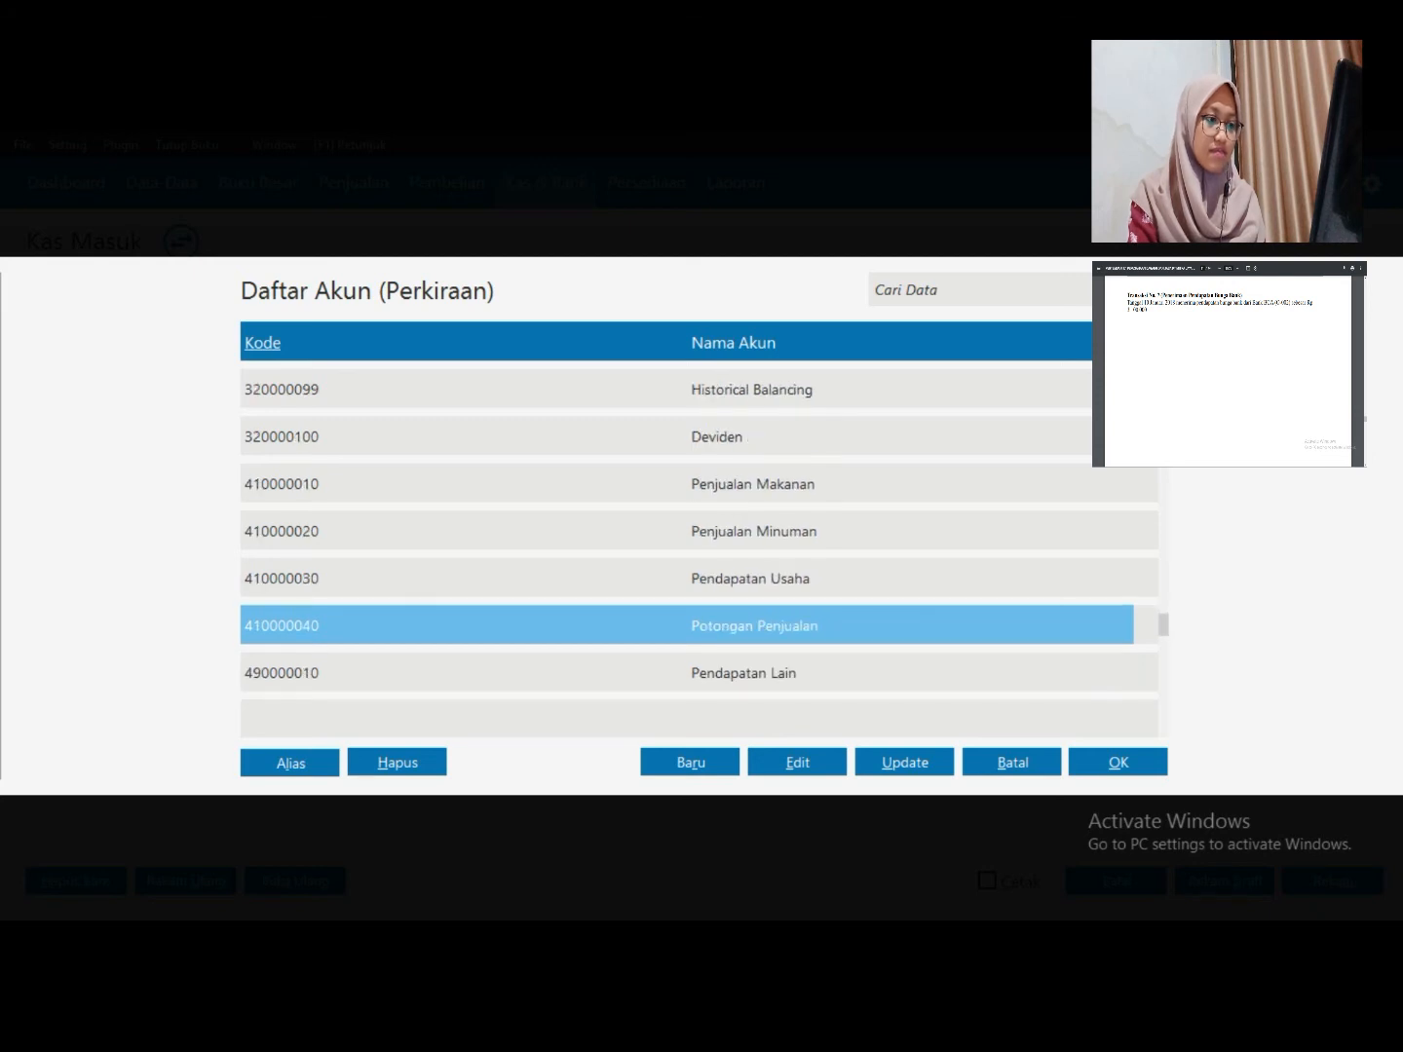
key("Down")
key("Down")
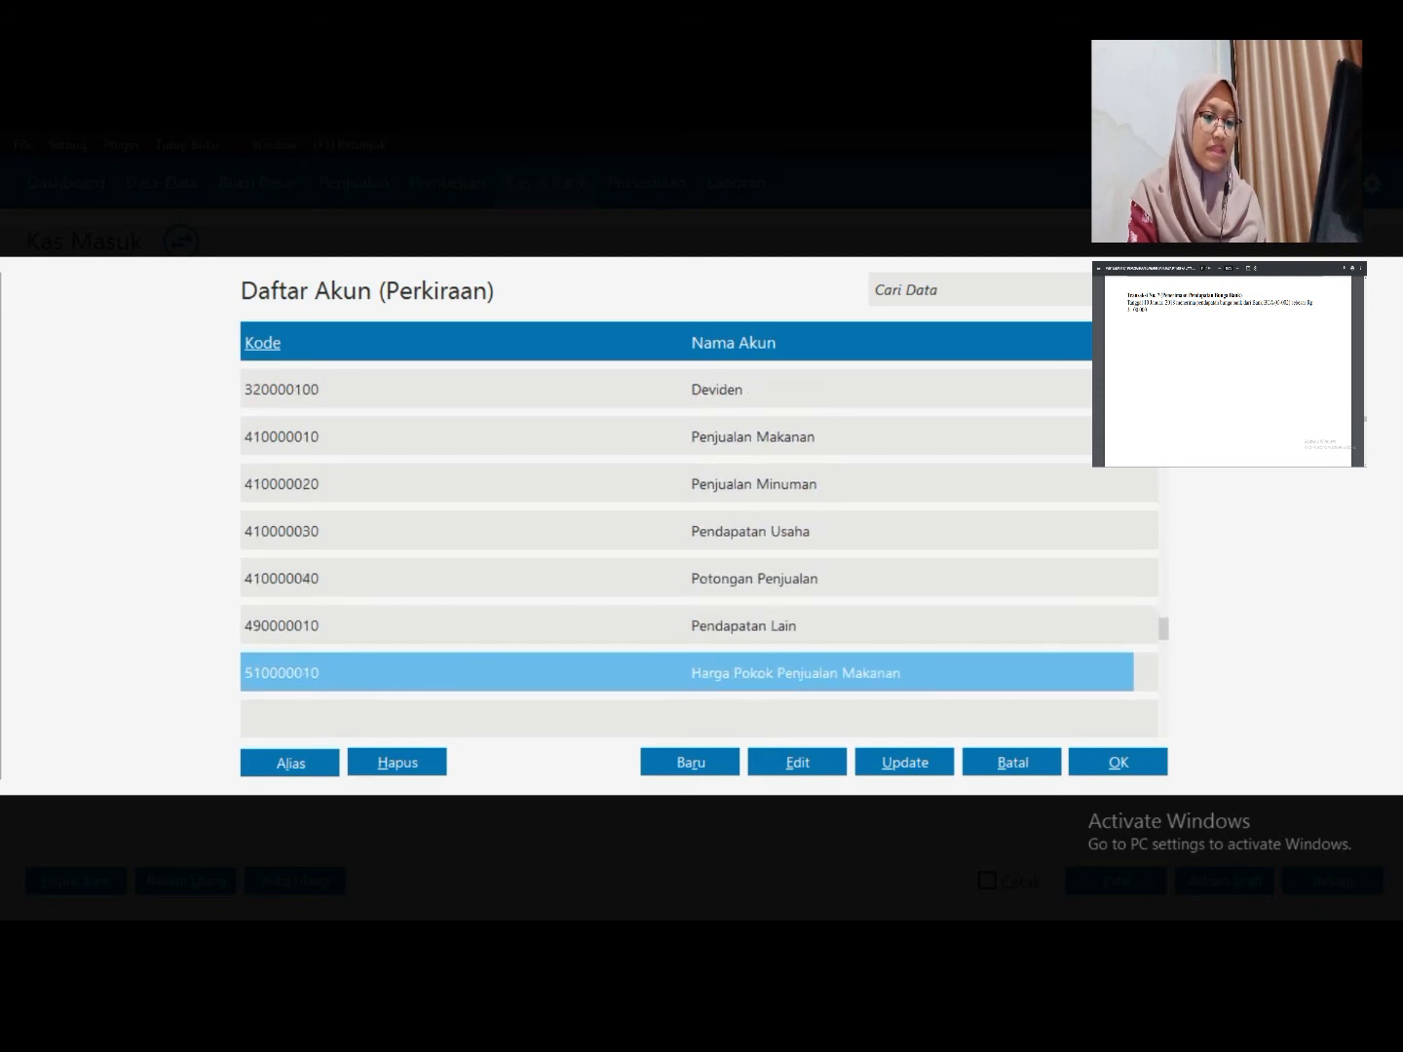
key("Up")
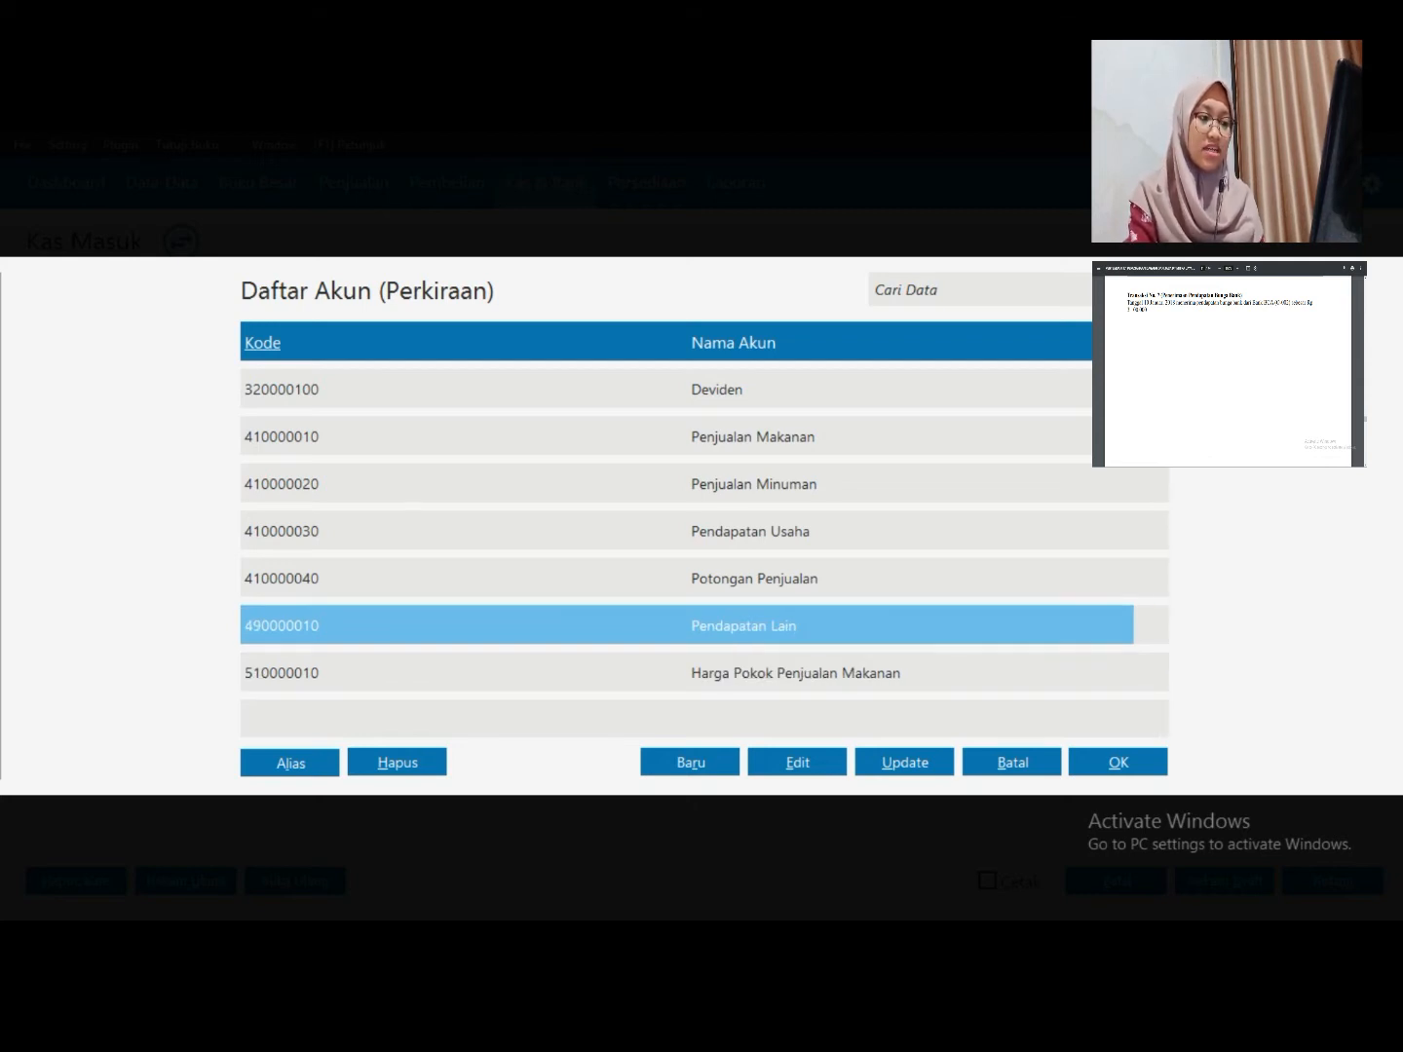
left_click(797, 763)
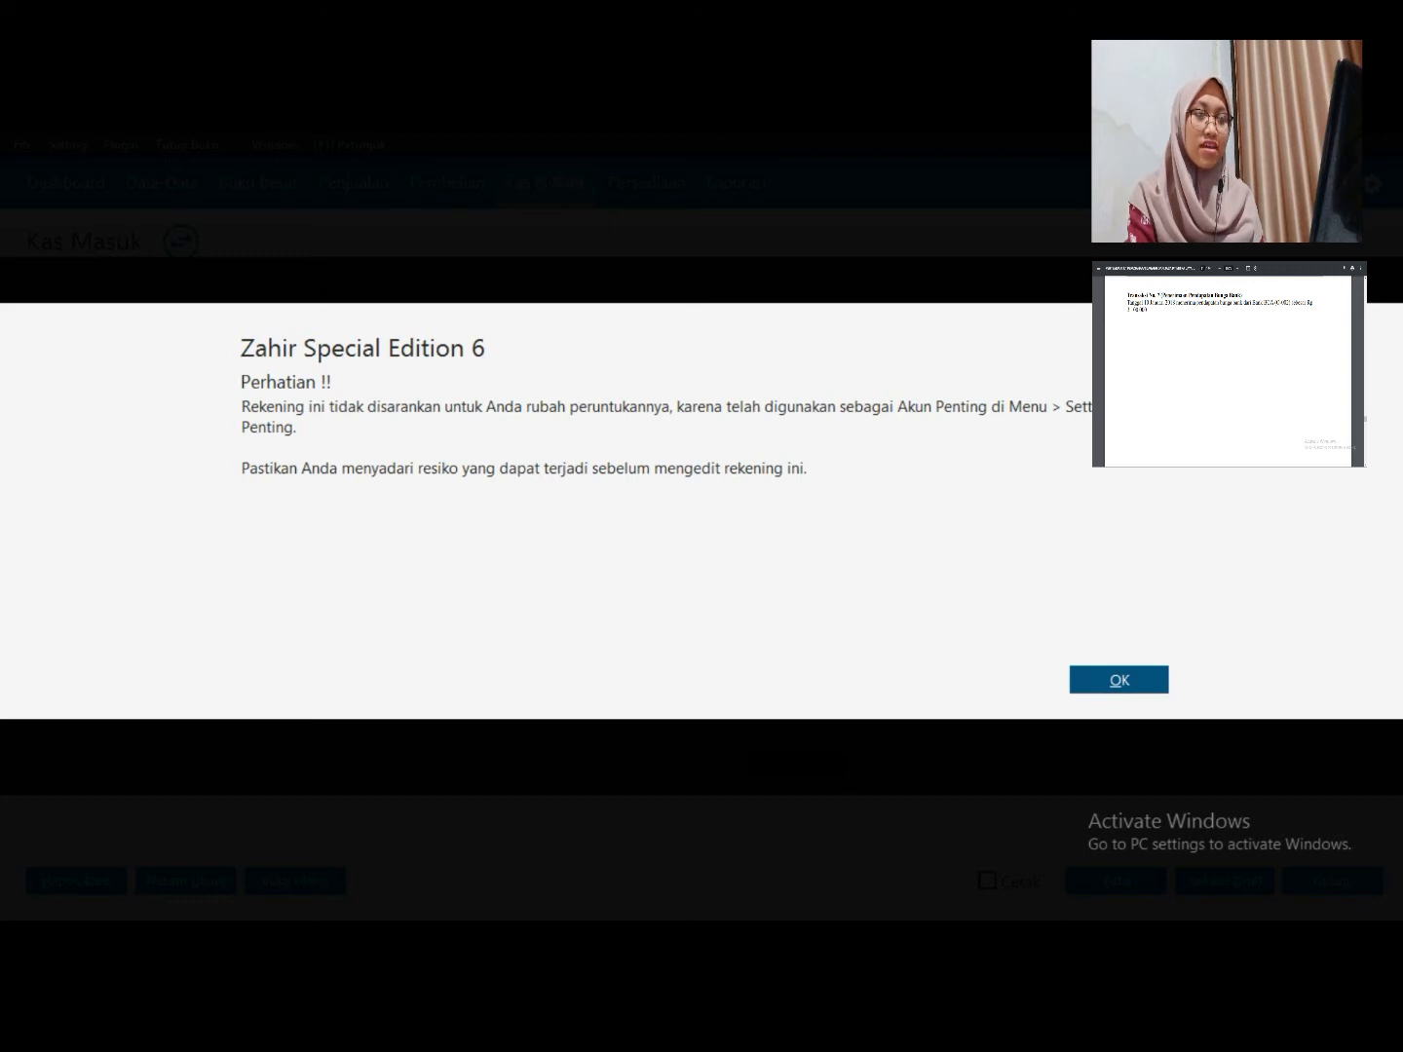
key("Return")
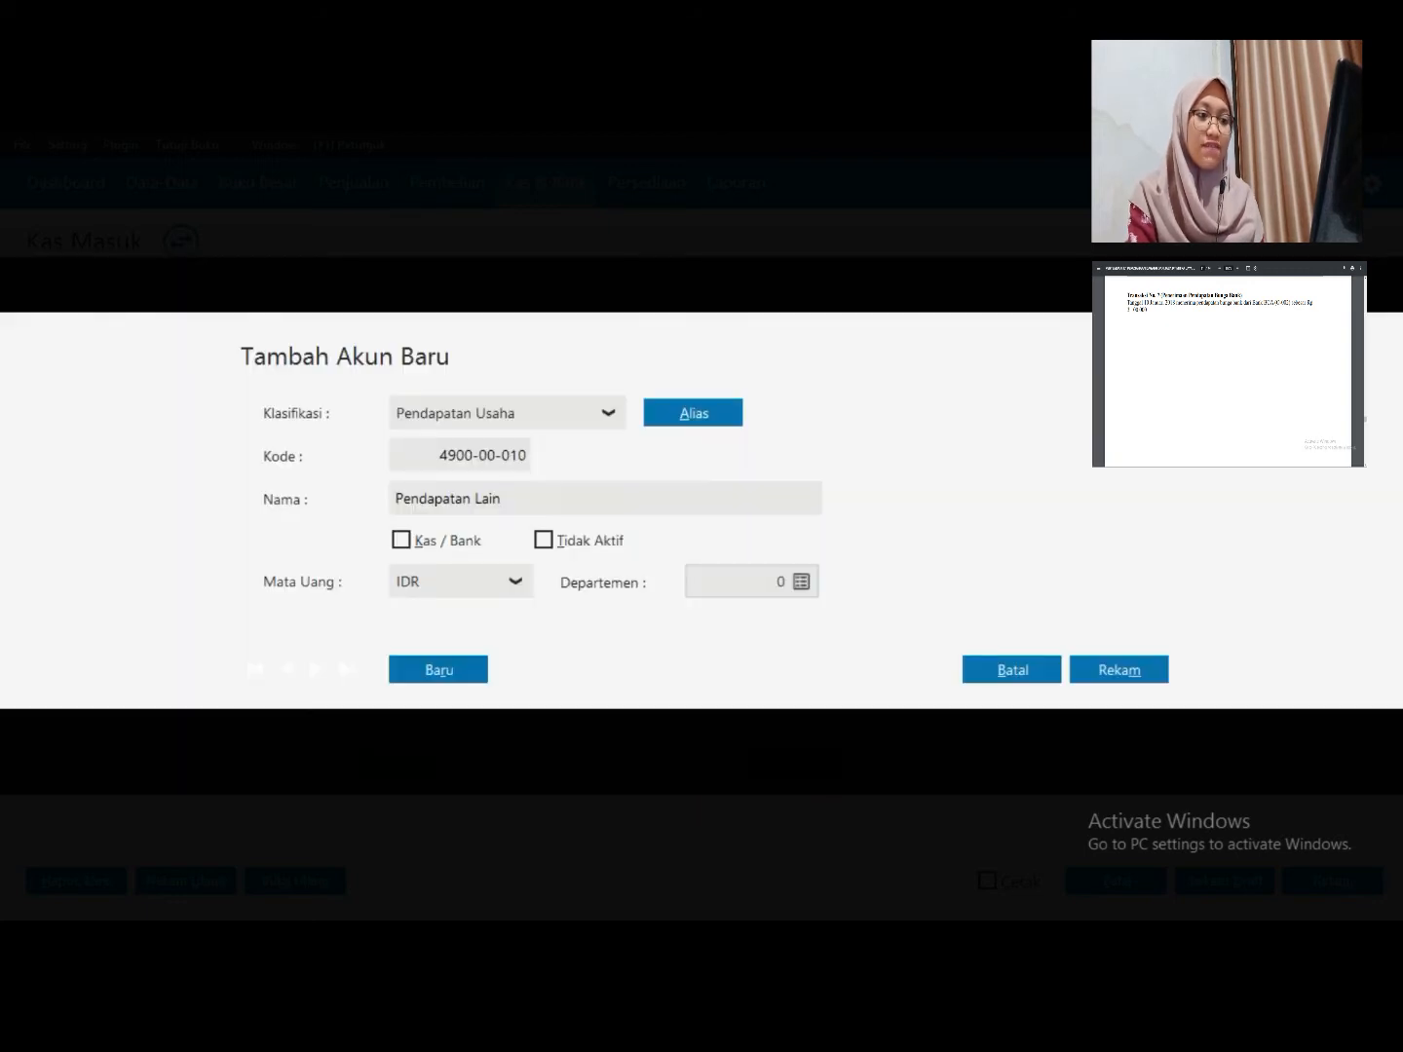
left_click(608, 414)
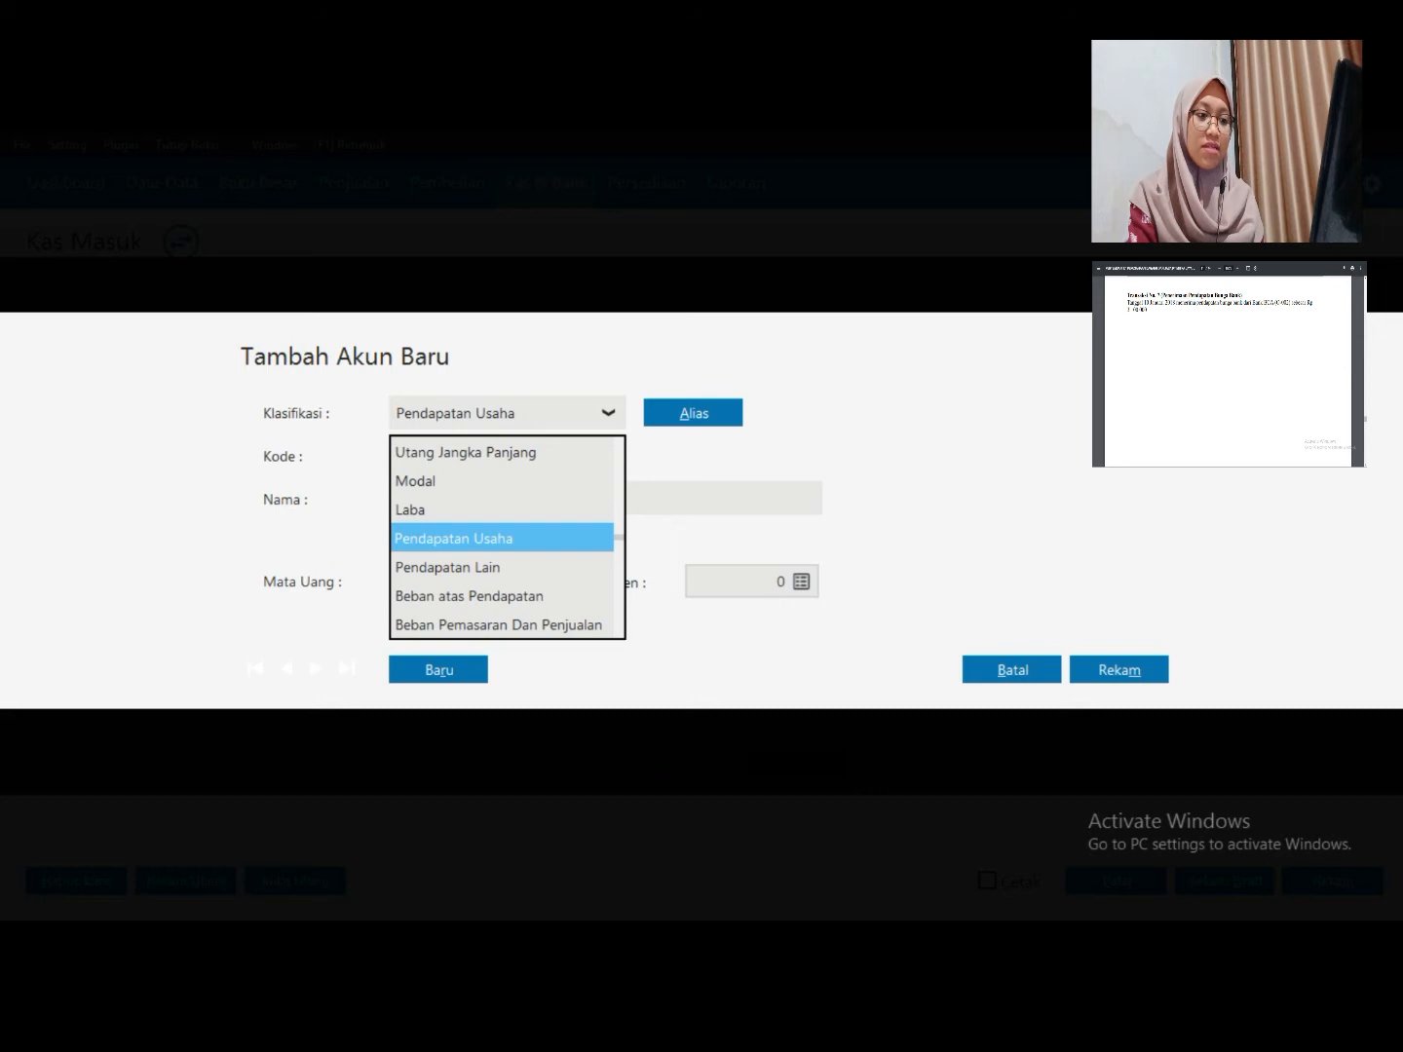
left_click(449, 567)
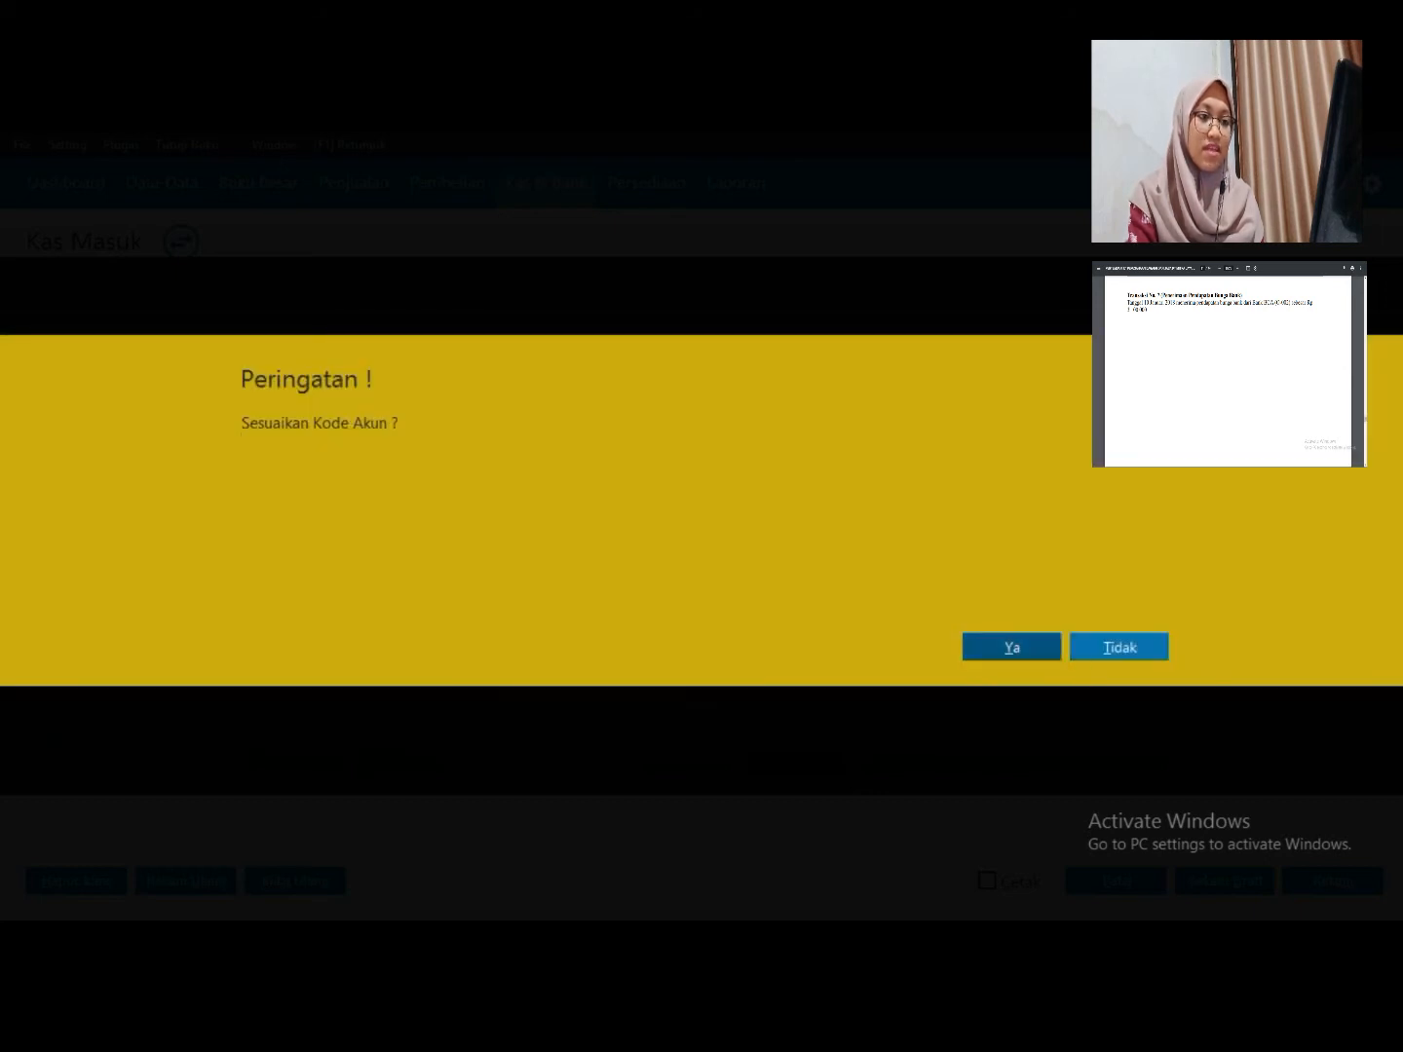
left_click(995, 648)
Rename the account to Pendapatan Bunga Bank, set its code to 4900-00-040 and save it
double_click(486, 496)
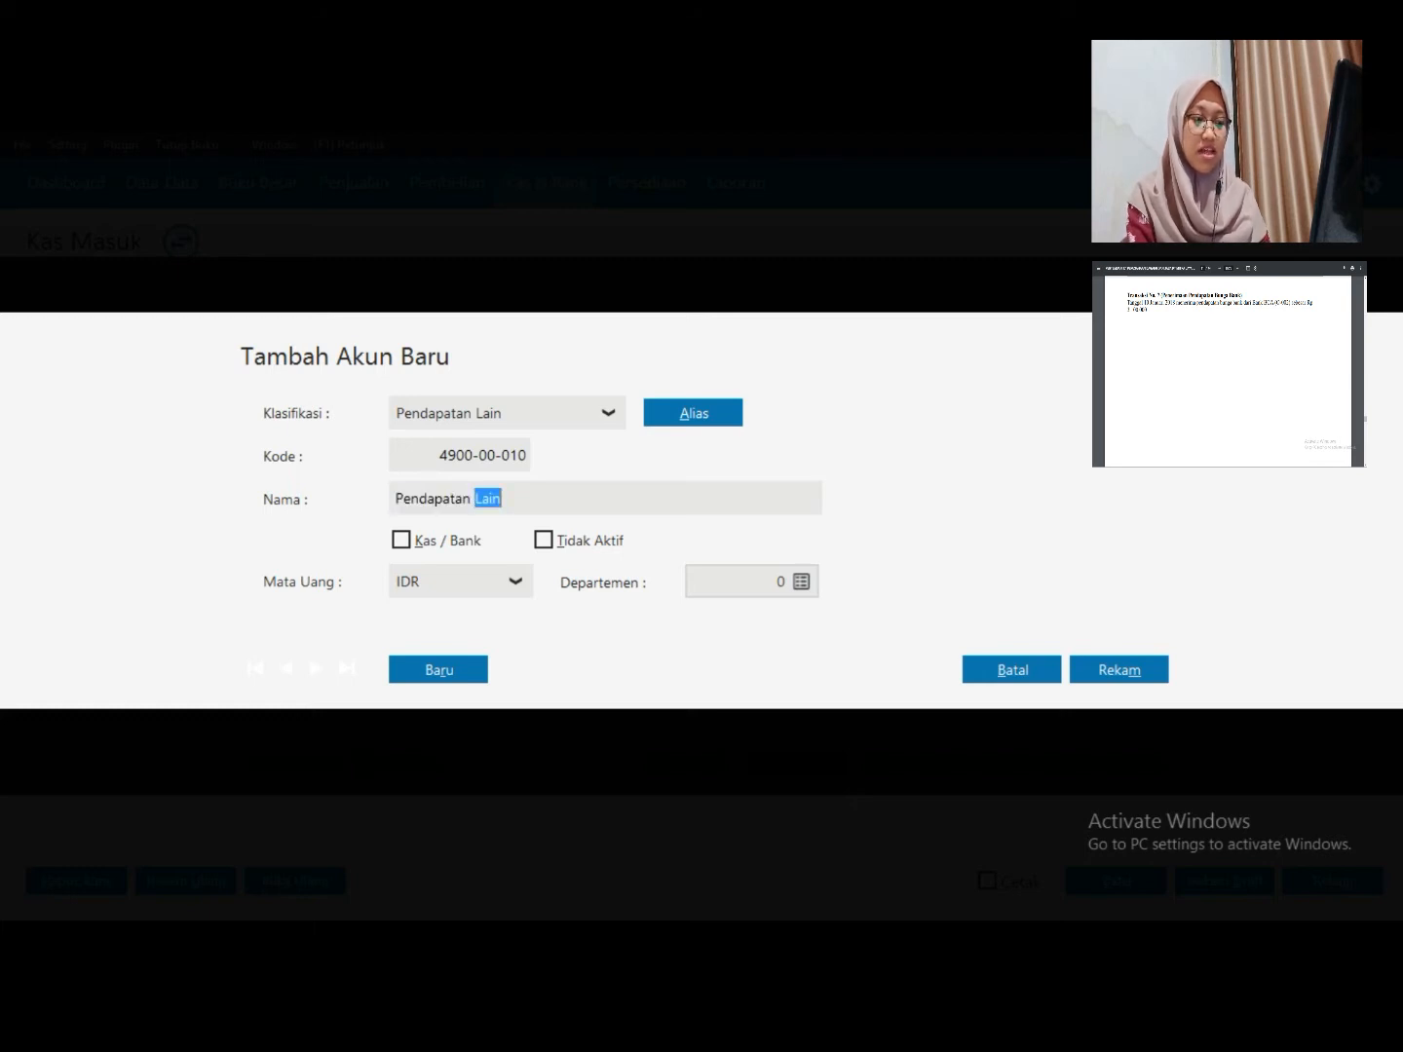
type("Bunga B")
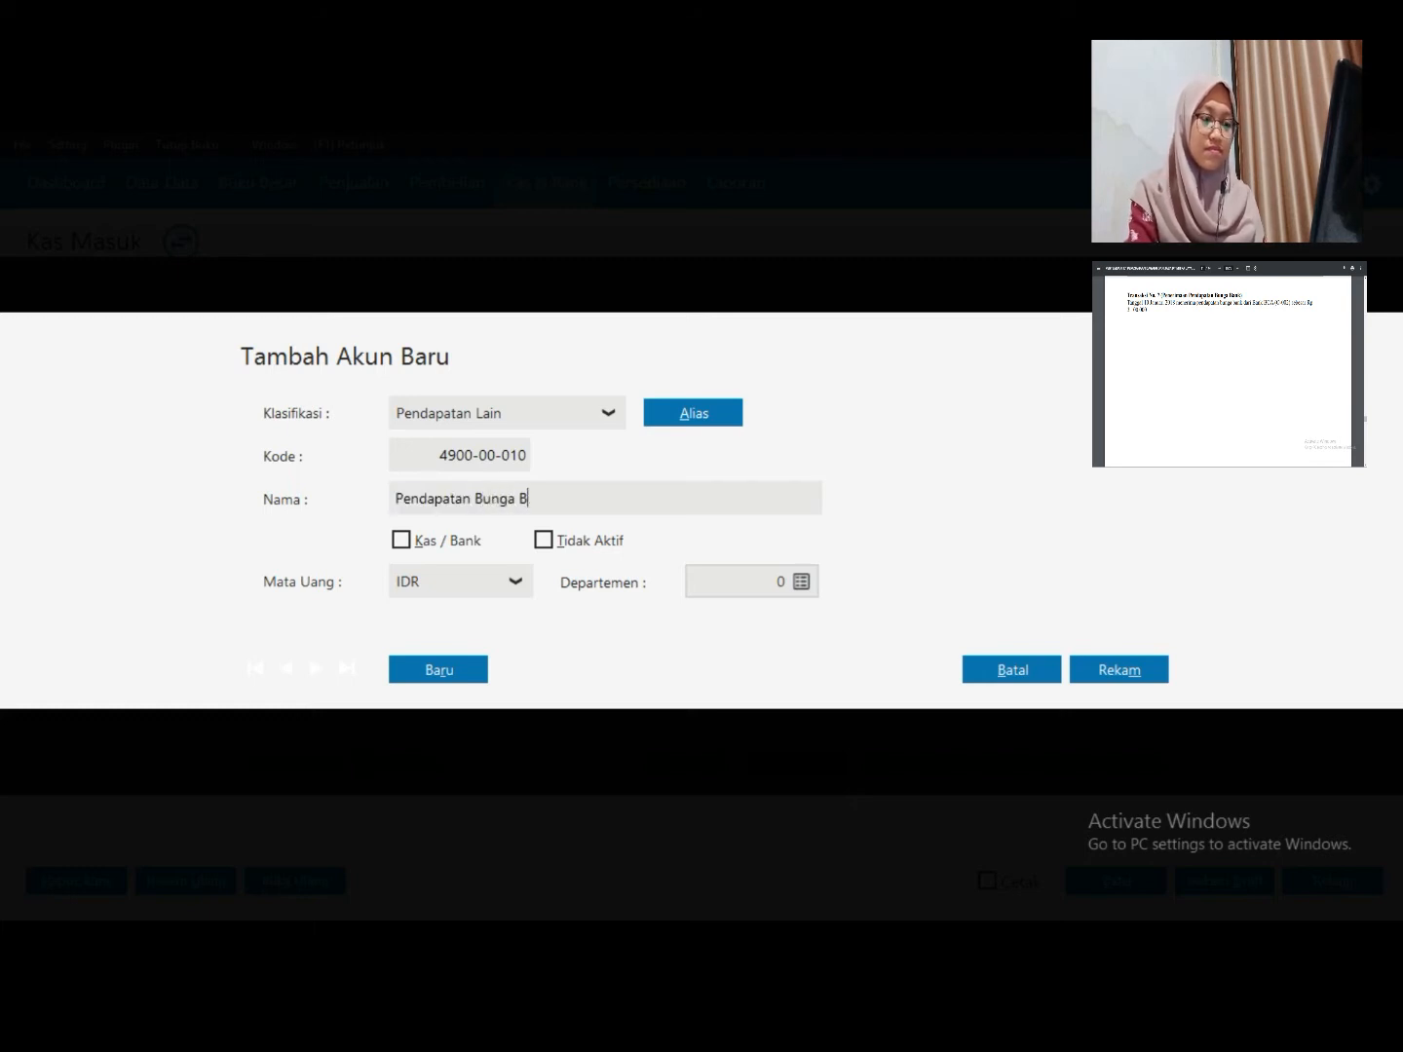
type("ank")
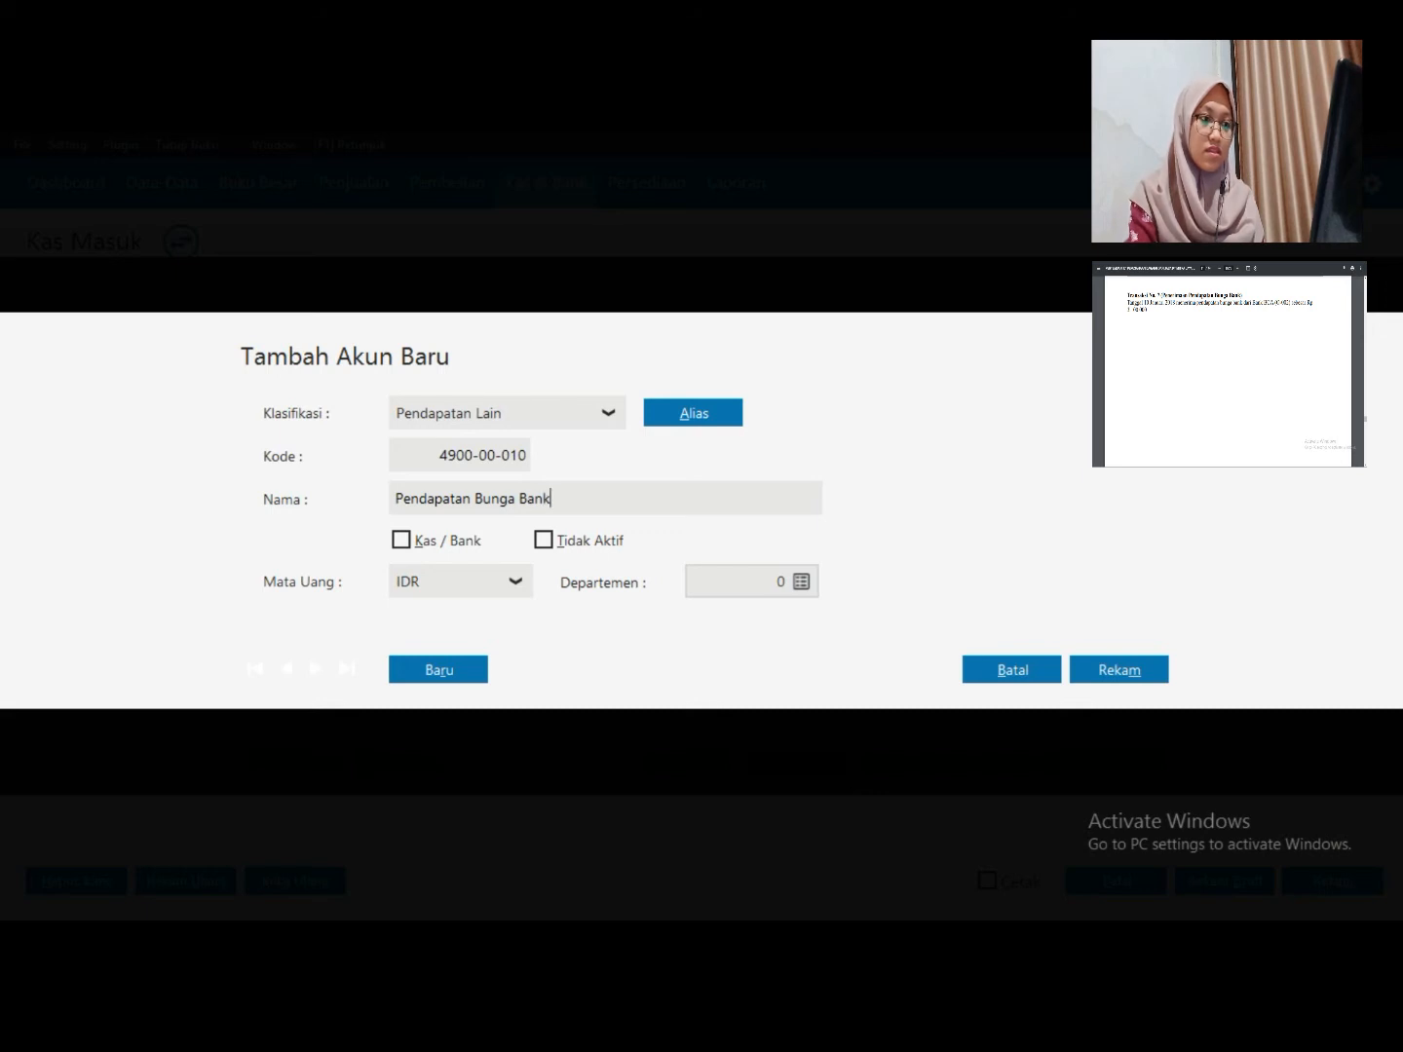
left_click(478, 455)
key("End")
key("BackSpace")
key("BackSpace")
type("40")
key("Tab")
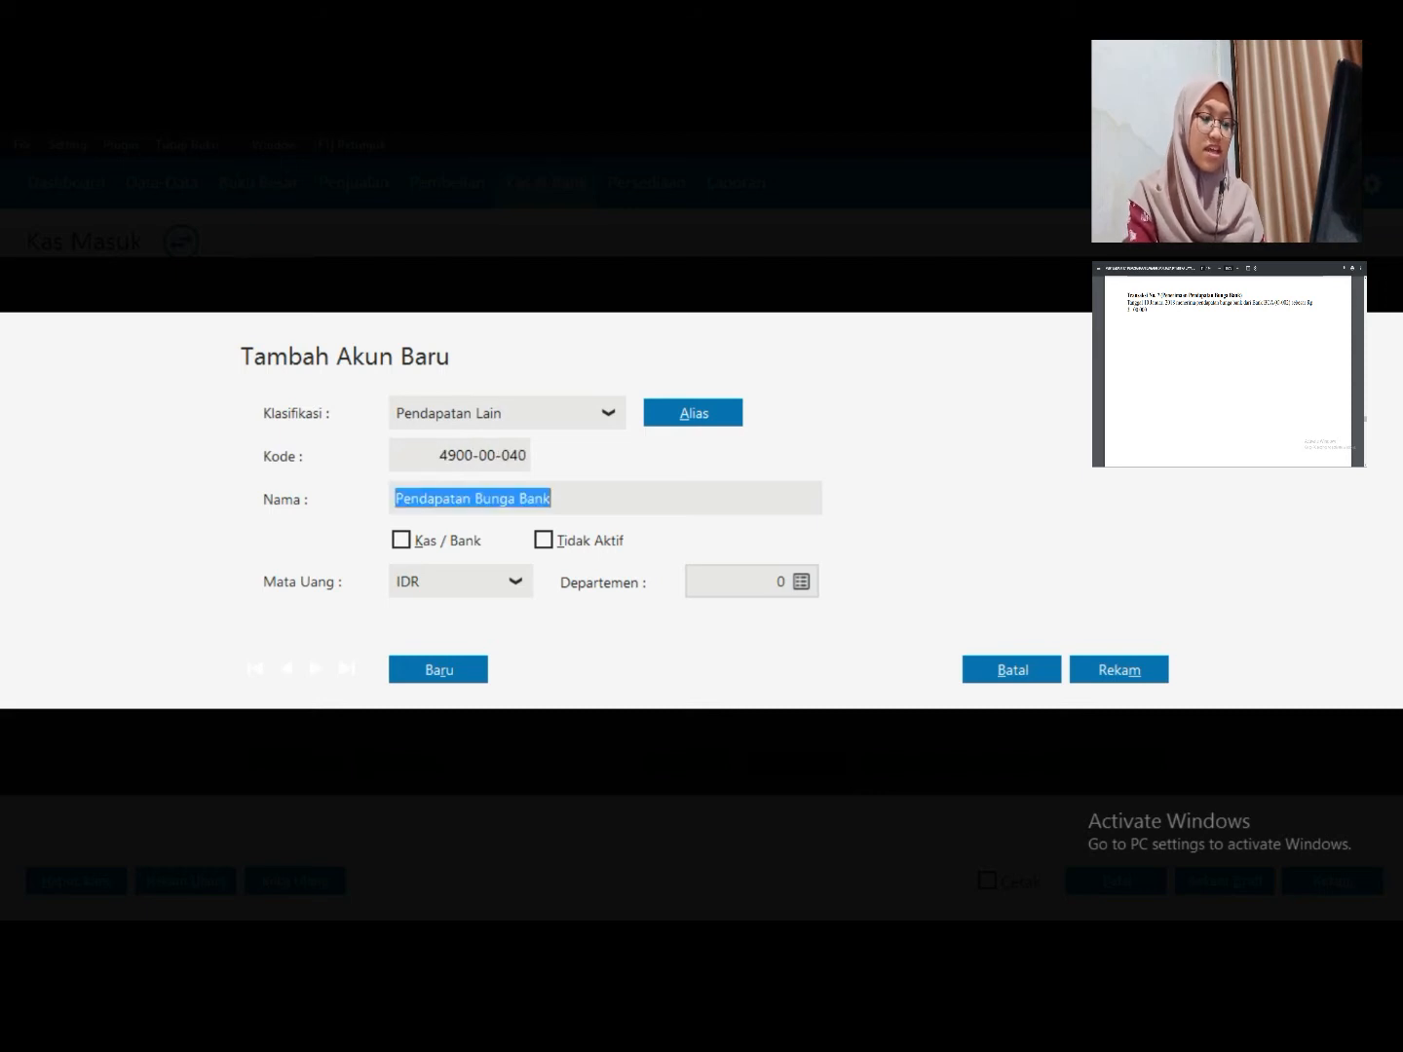
left_click(1118, 669)
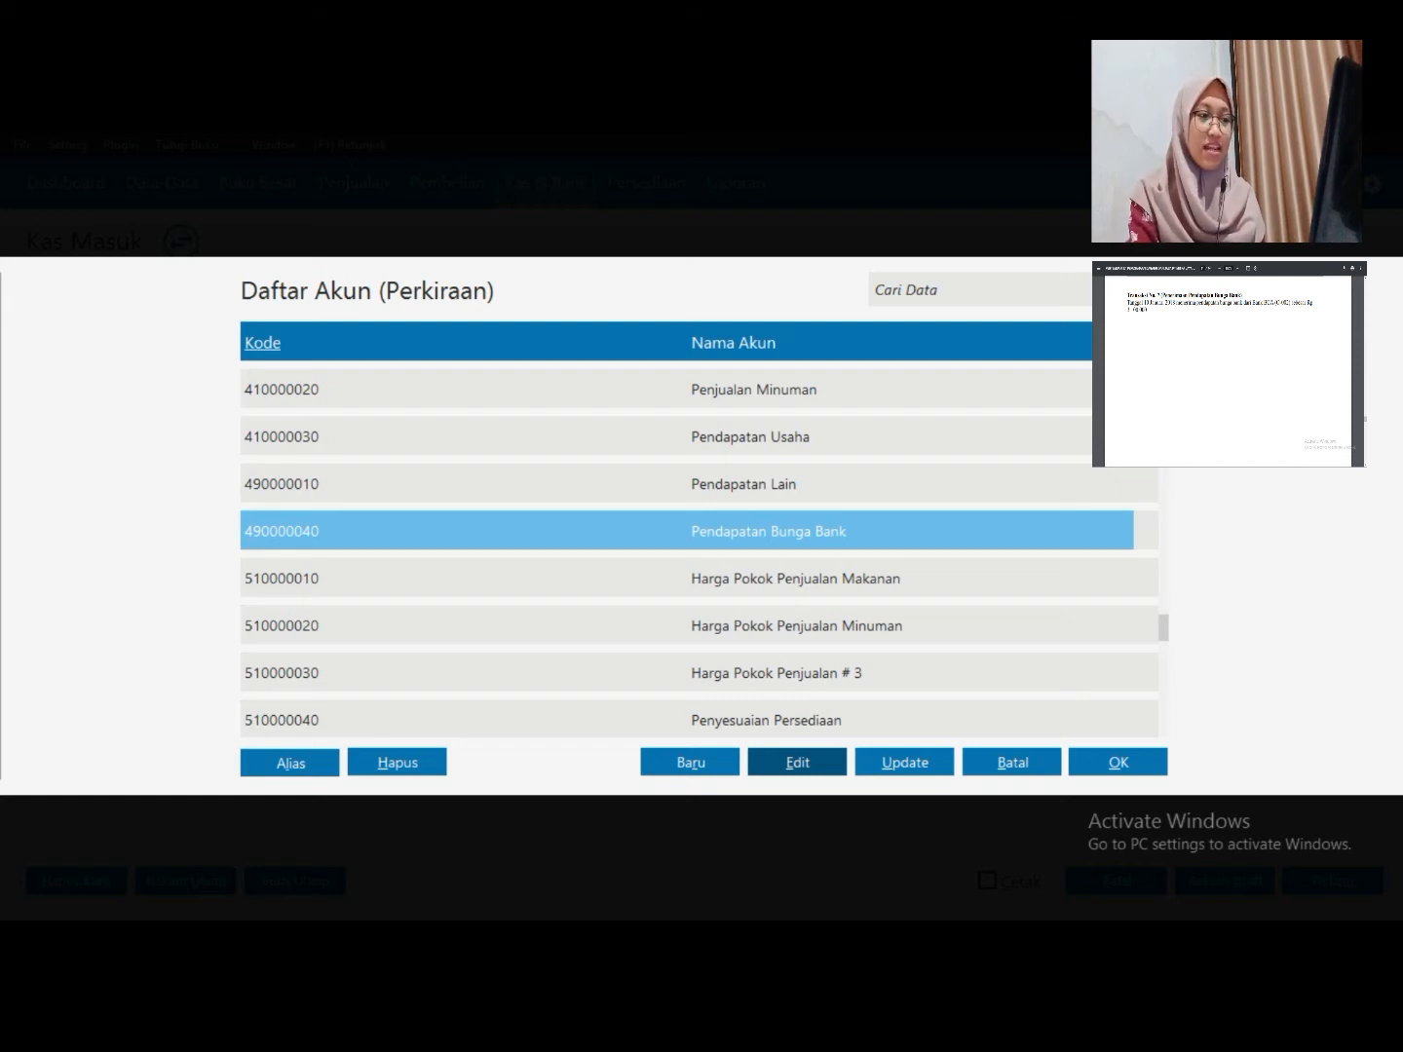
Allocate Rp 3100000 to the Pendapatan Bunga Bank account in the cash receipt, keeping department 0
left_click(1117, 763)
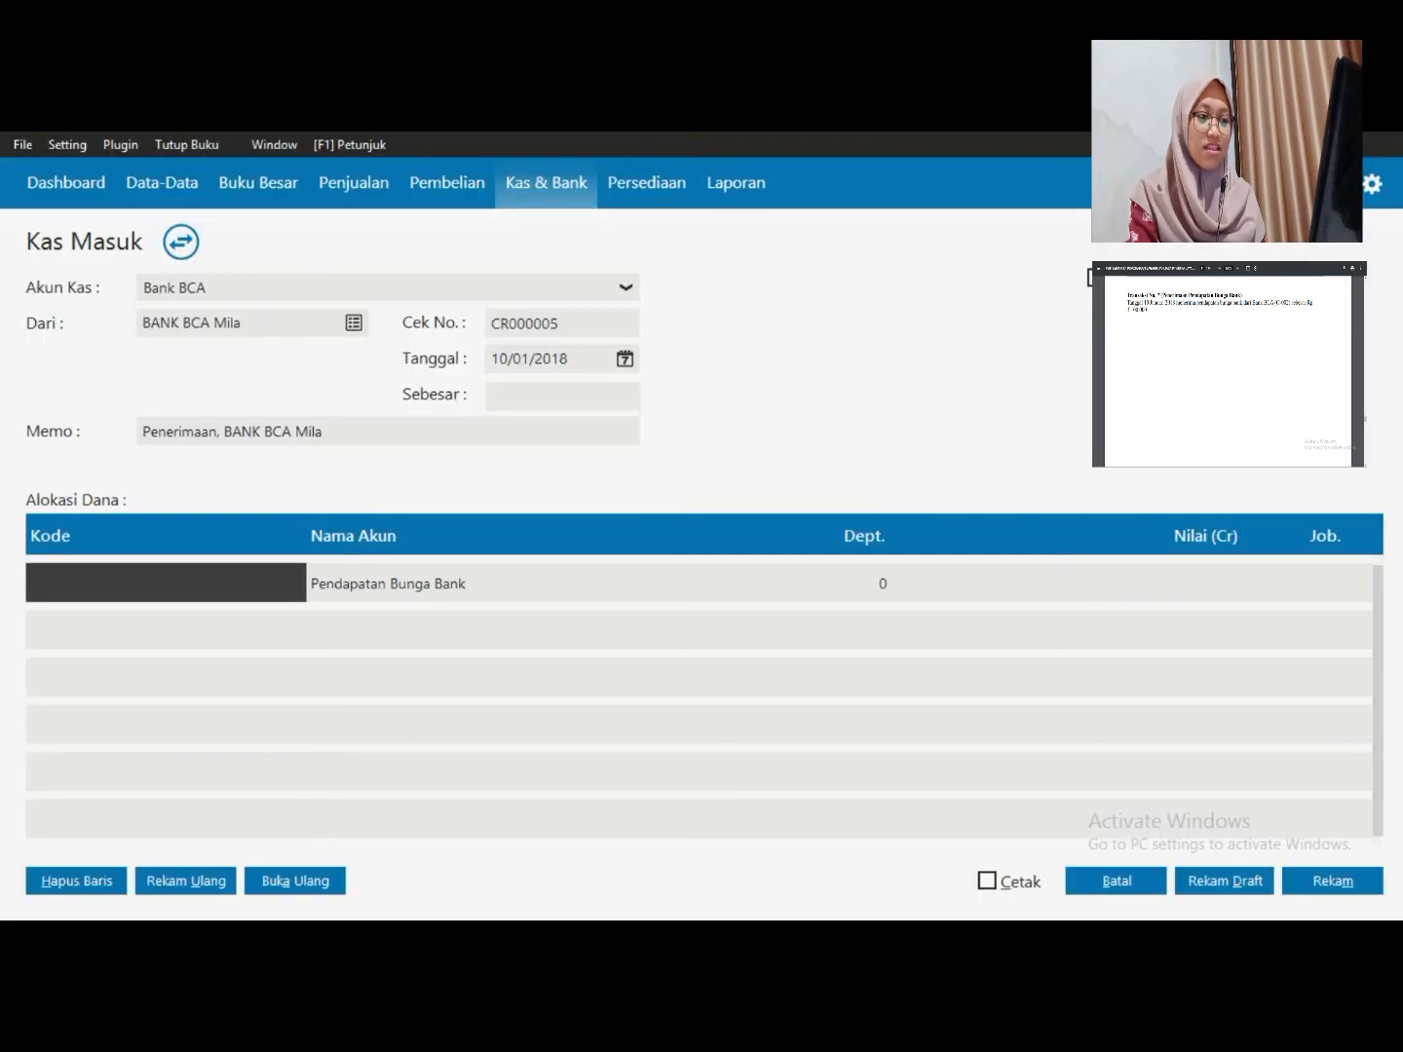
key("Return")
key("Return")
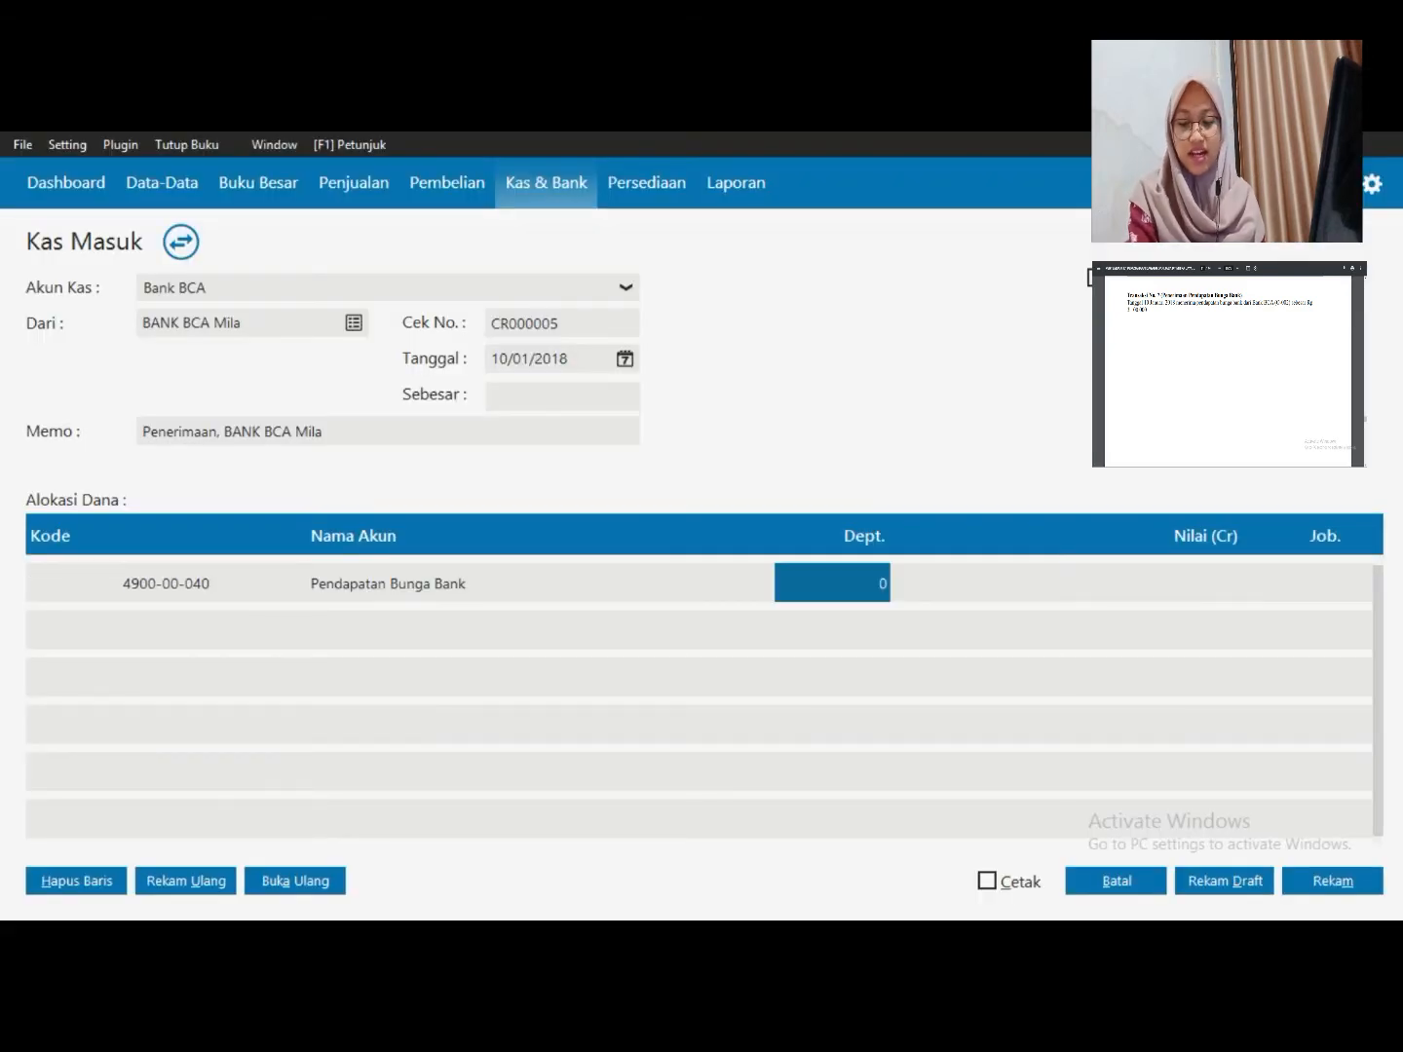
key("Return")
type("3")
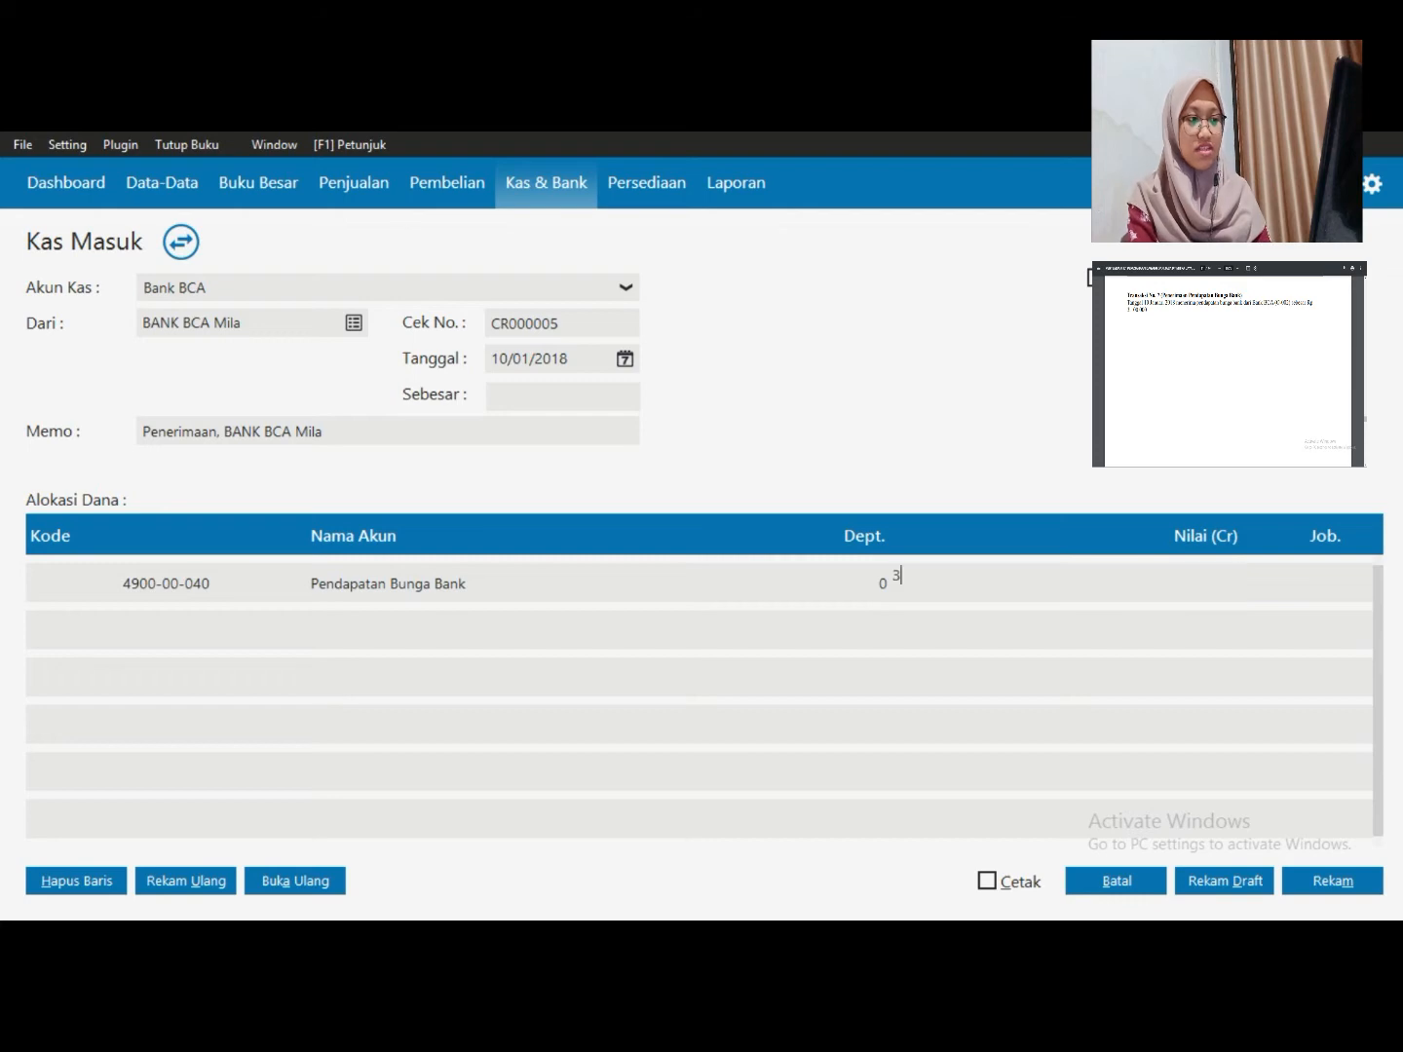
type("100000")
key("Tab")
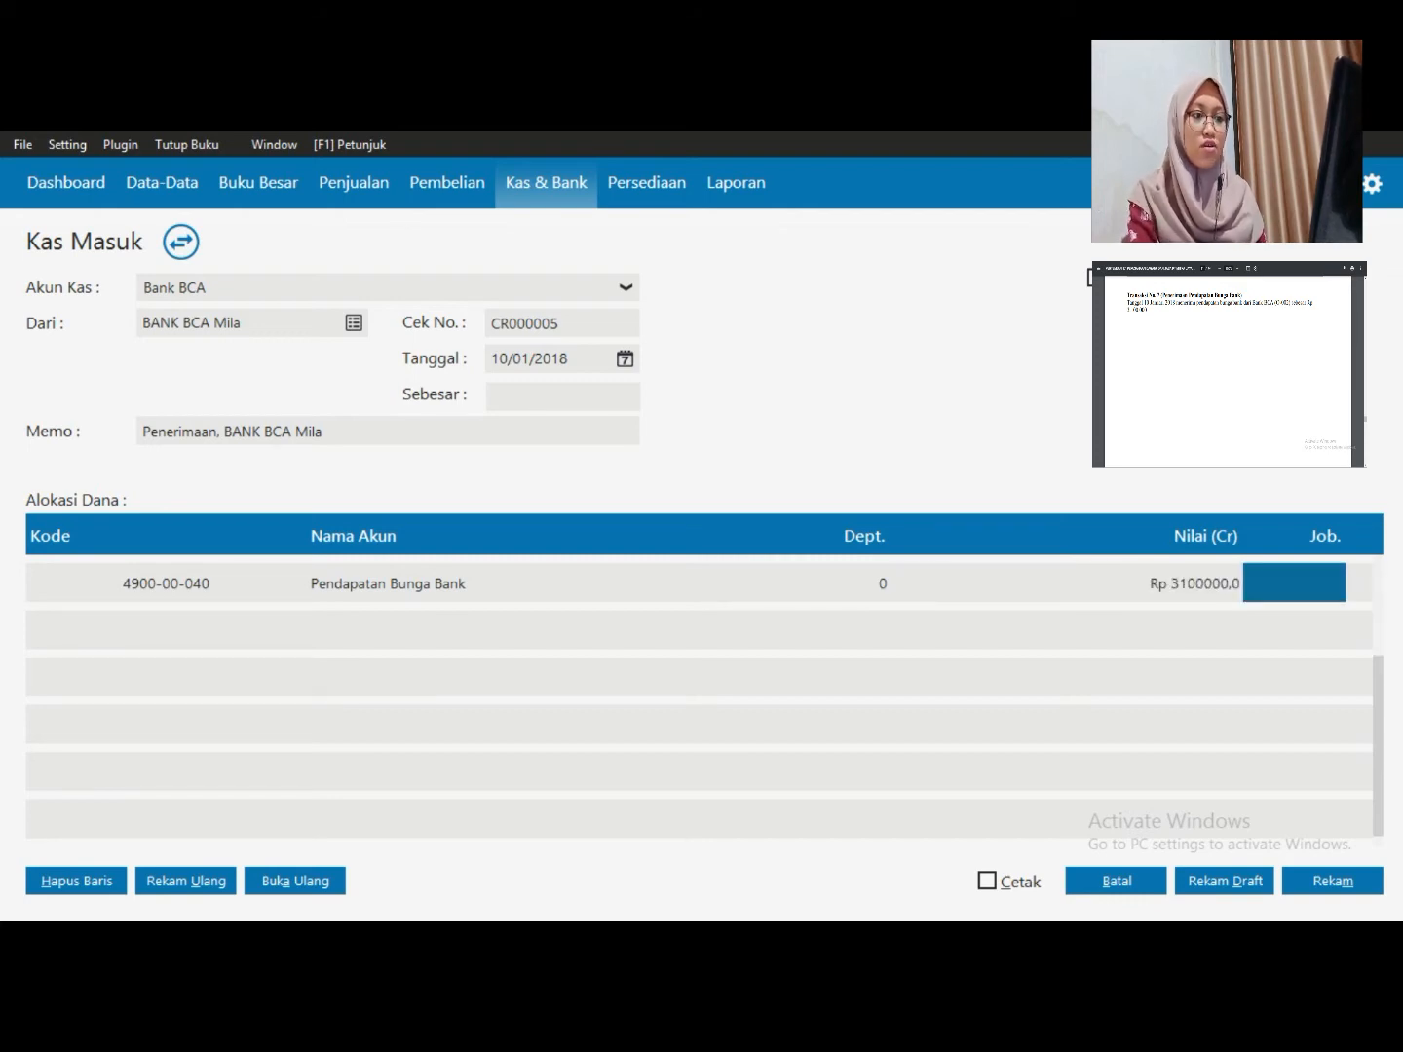
key("Tab")
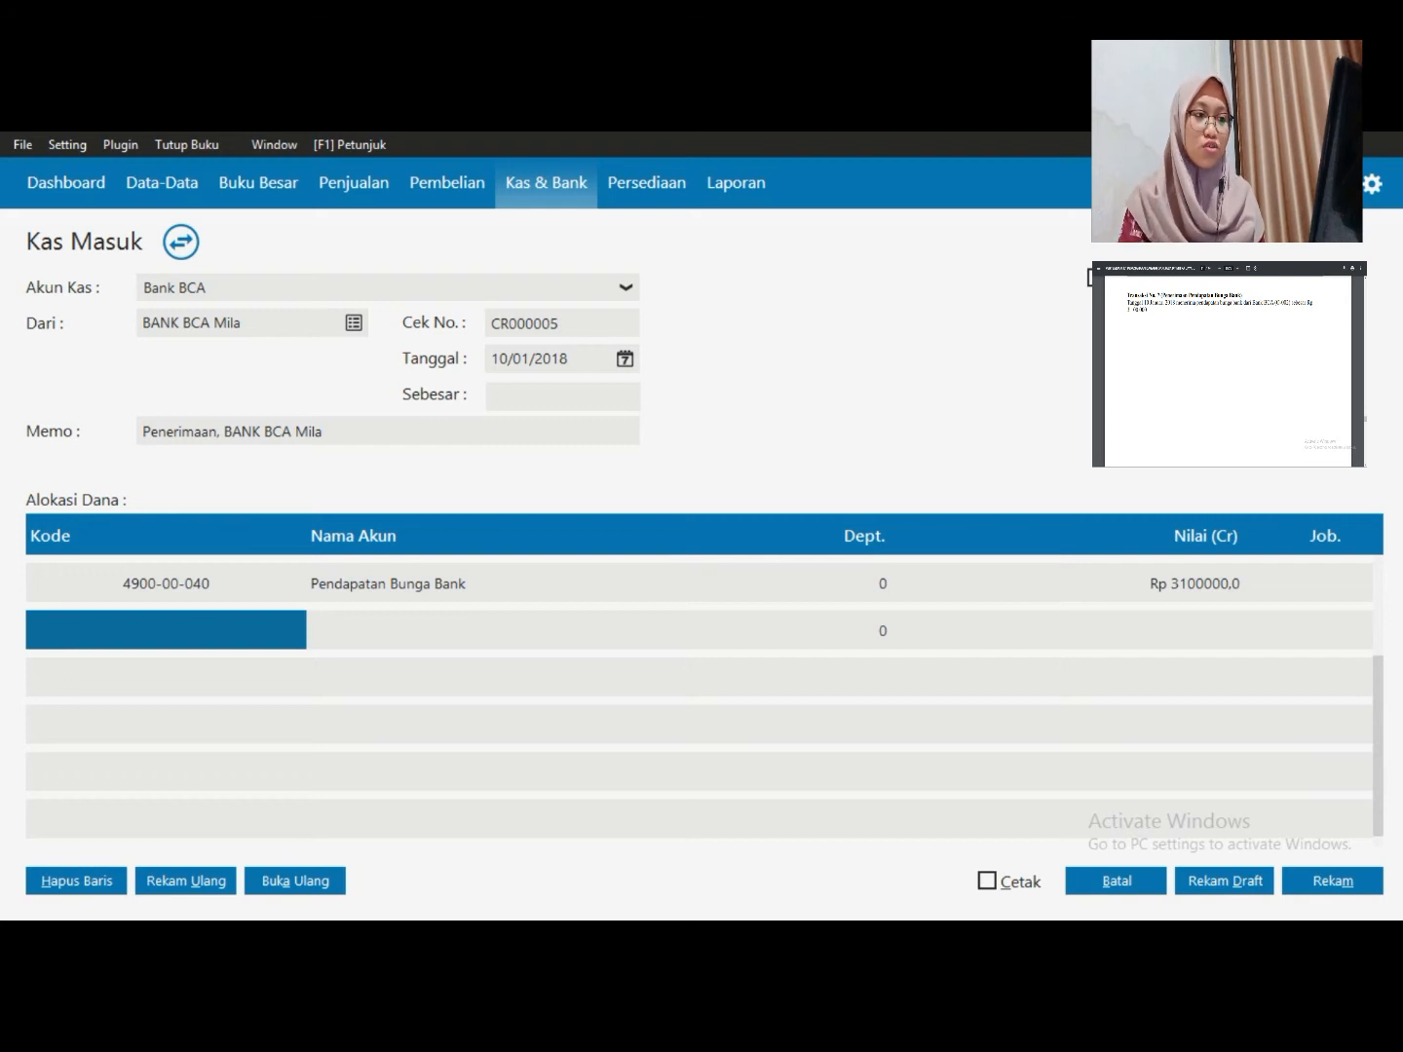
Fill in the receipt amount of Rp 3100000, record the Bank BCA cash receipt and close the blank form that follows
left_click(563, 396)
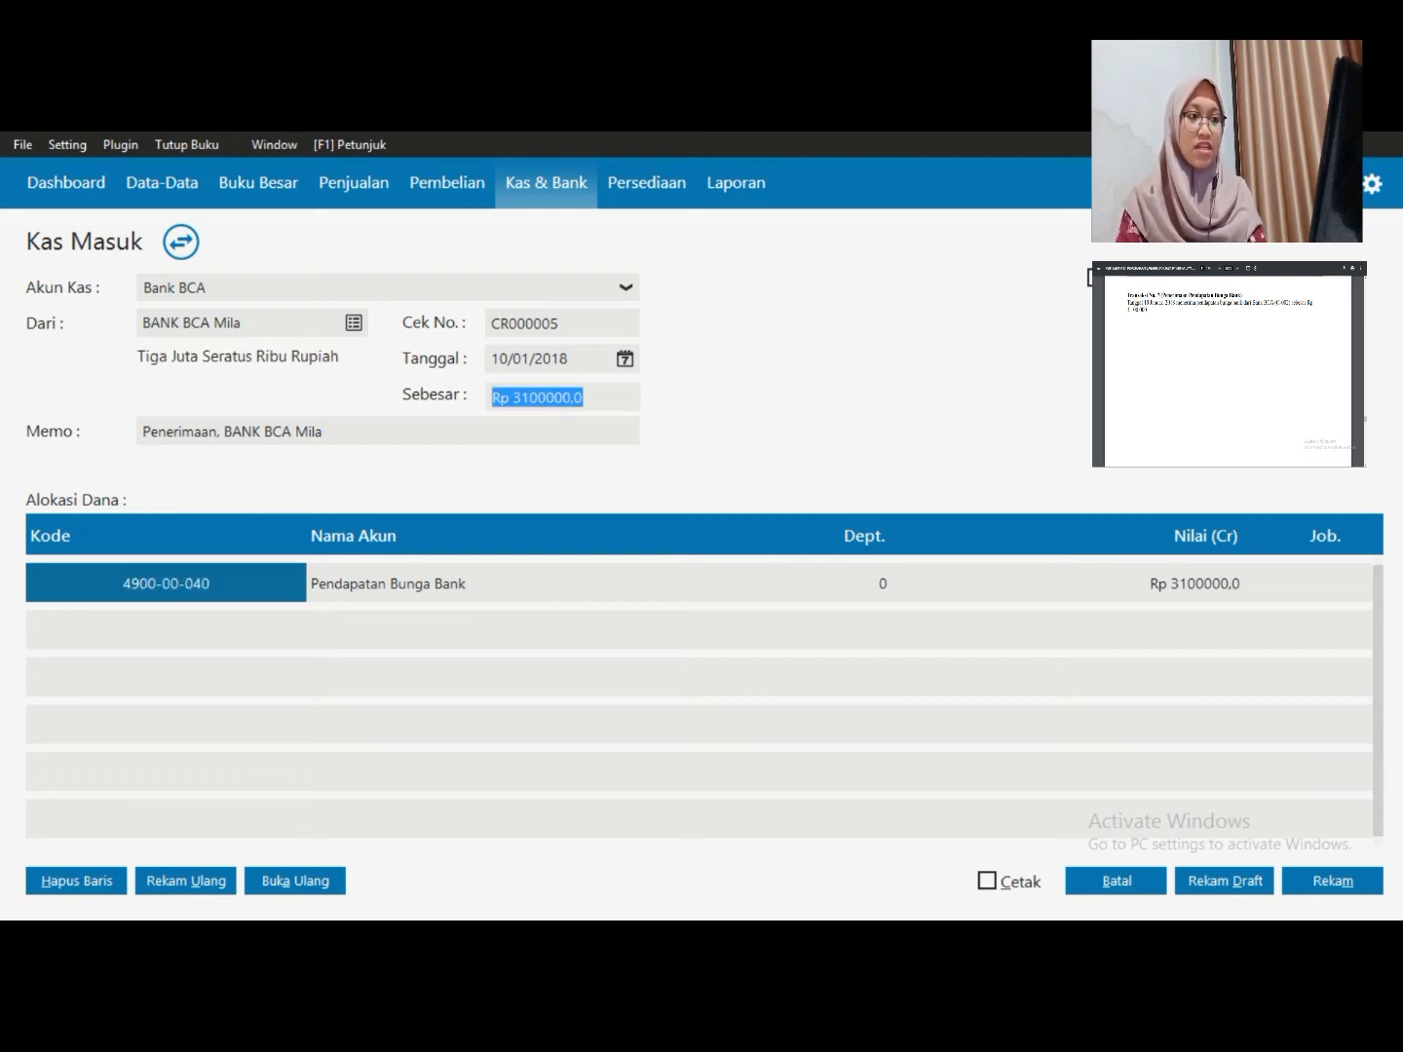
key("Tab")
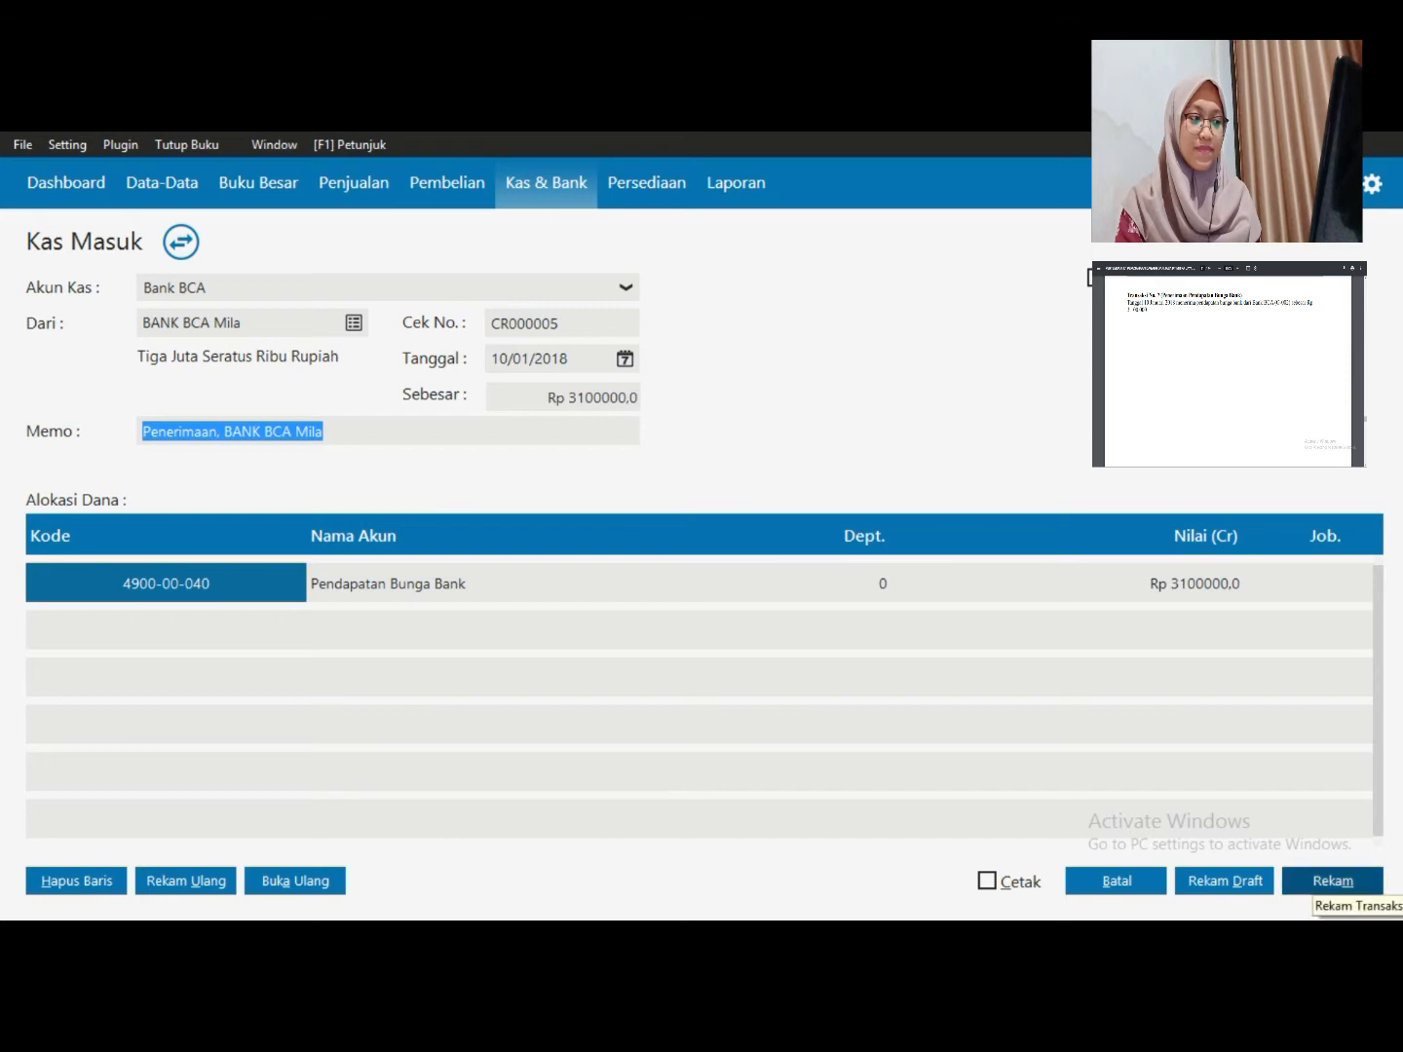
left_click(1332, 881)
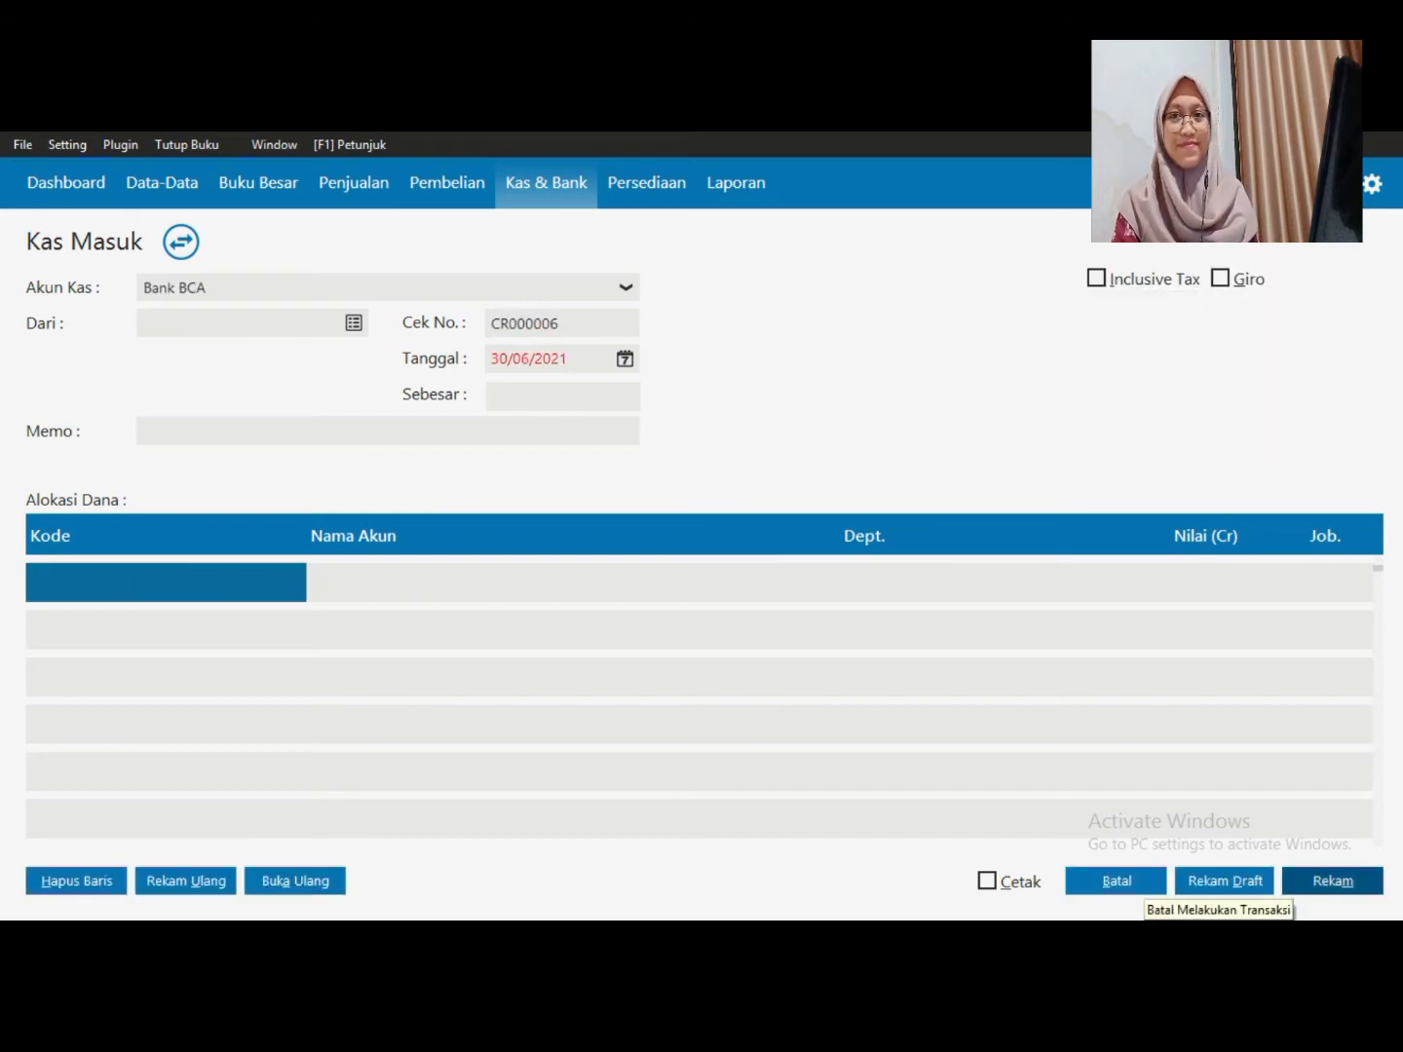
left_click(1116, 881)
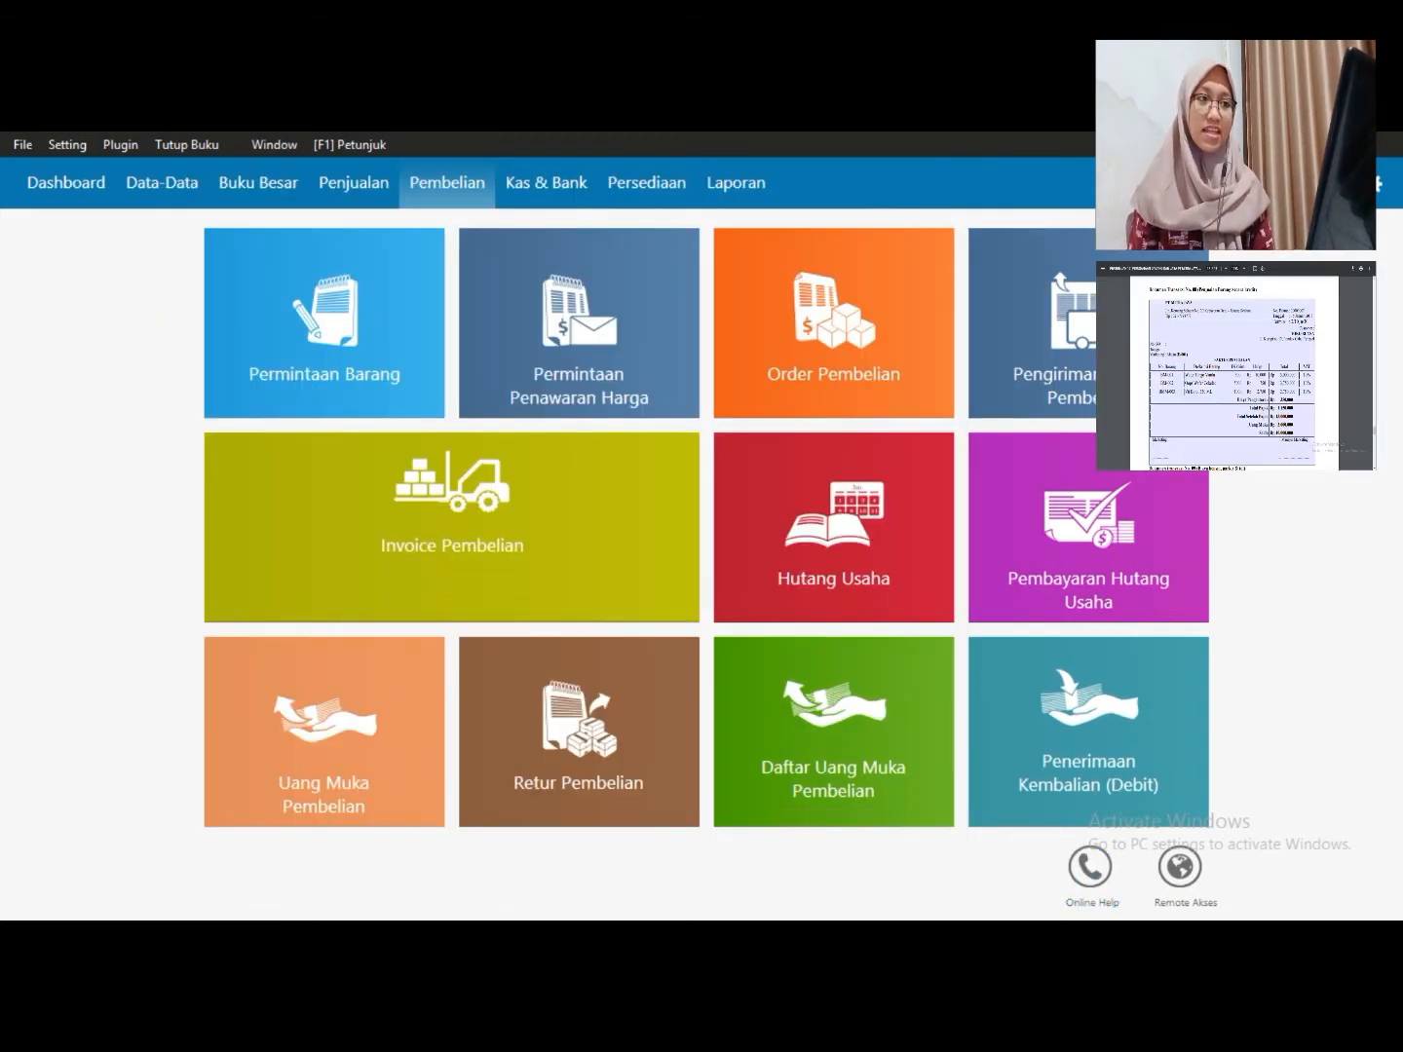
Create a new sales invoice for the customer TOKO BUANA
left_click(354, 181)
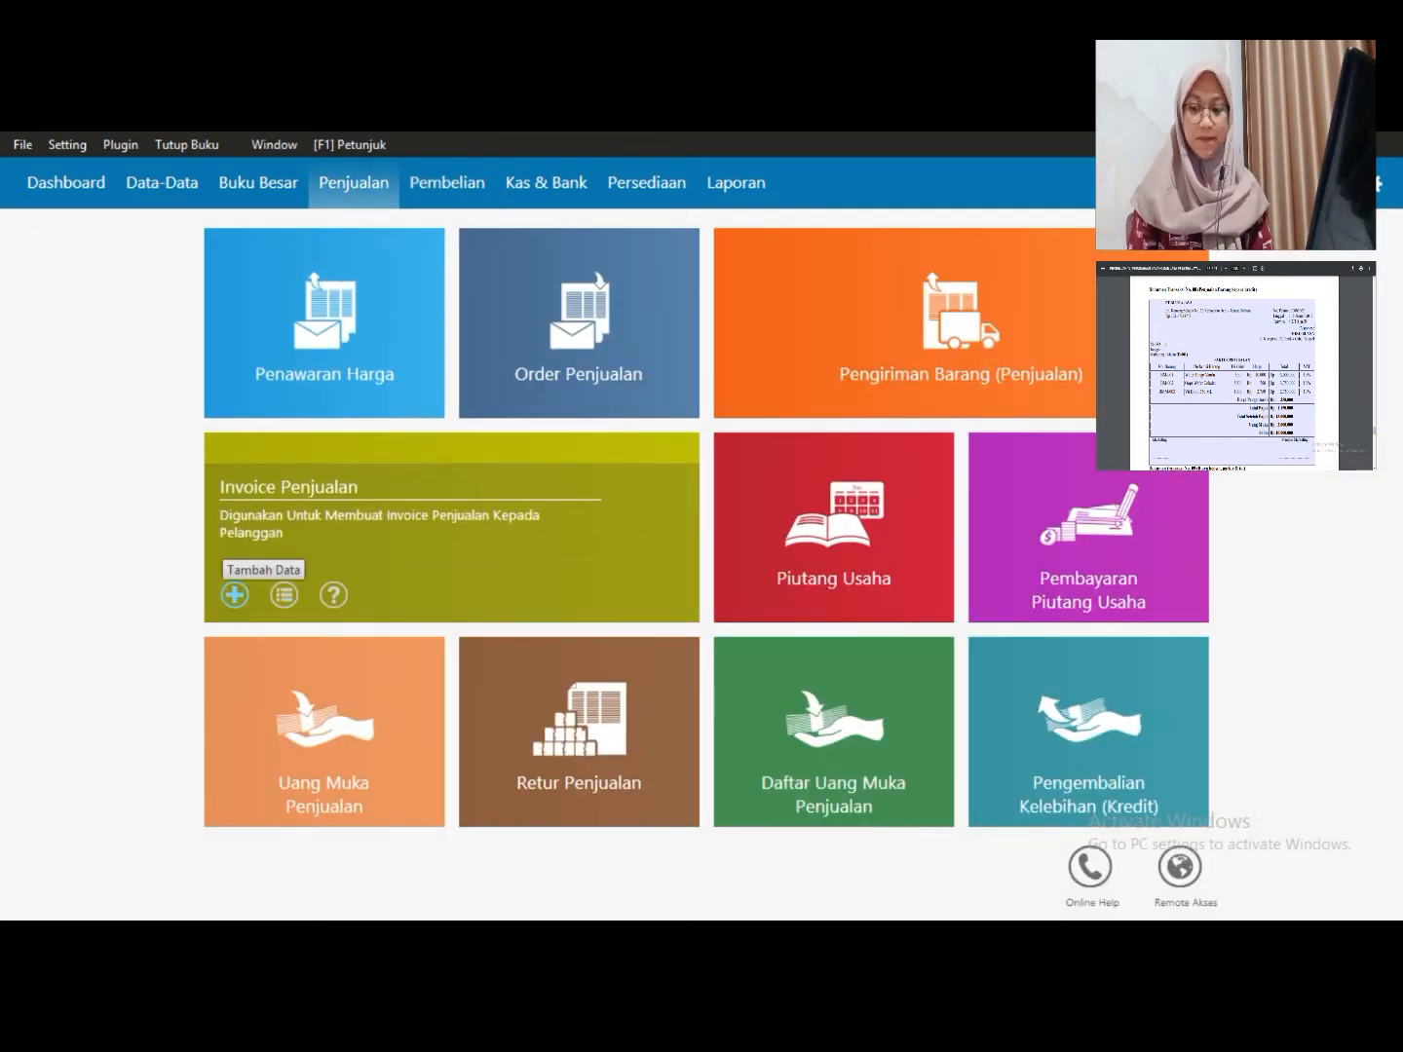
left_click(233, 592)
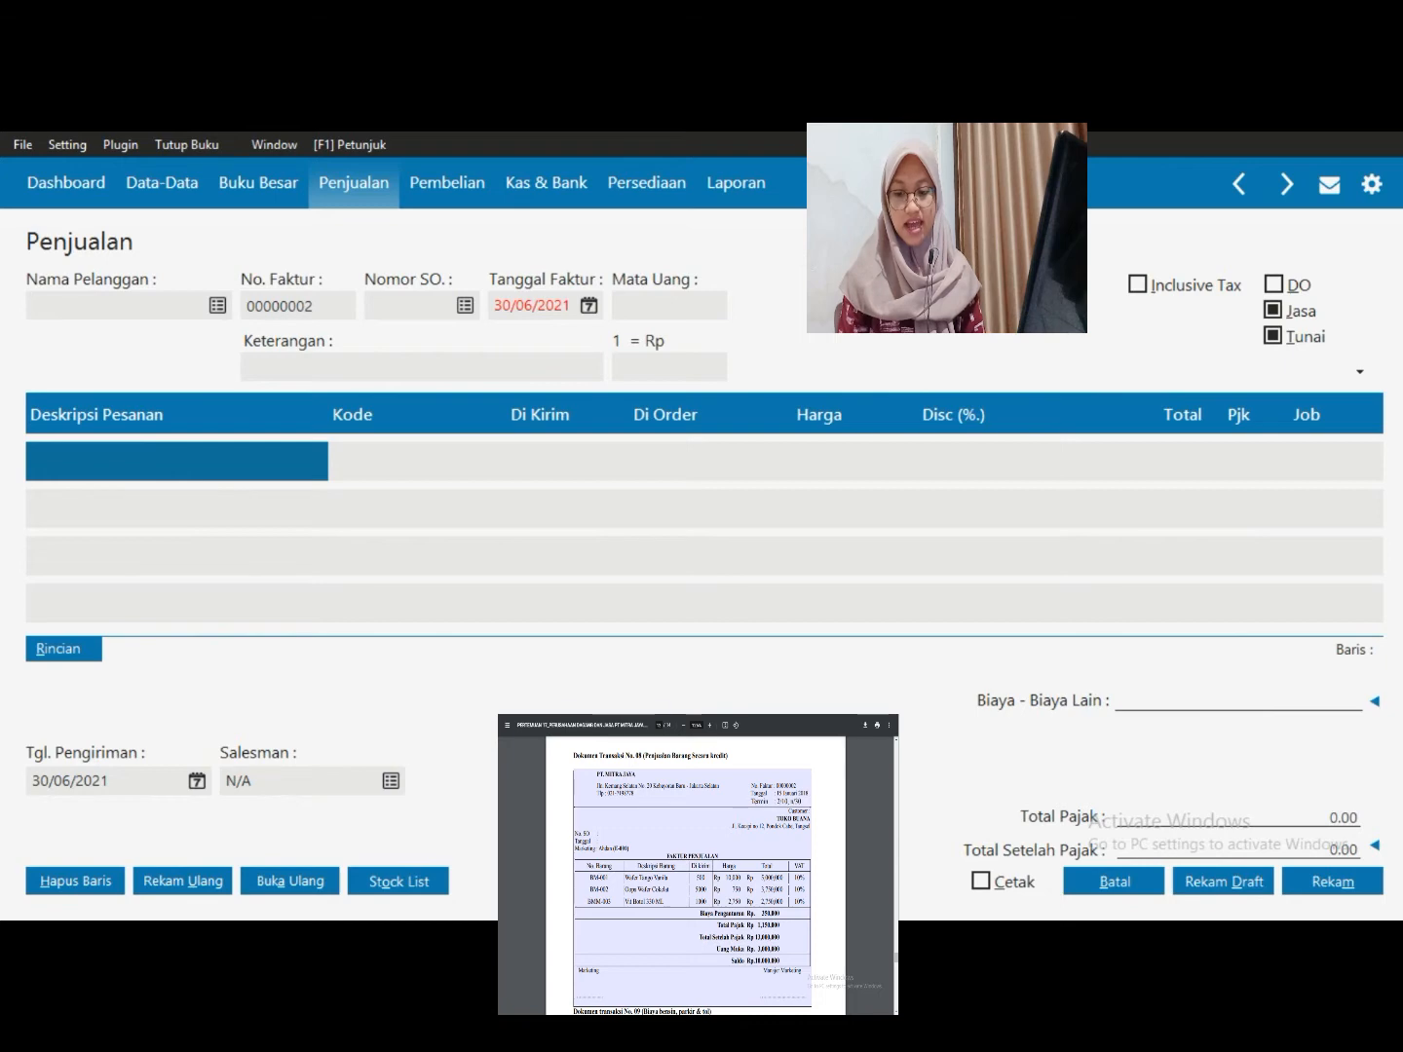
key("Return")
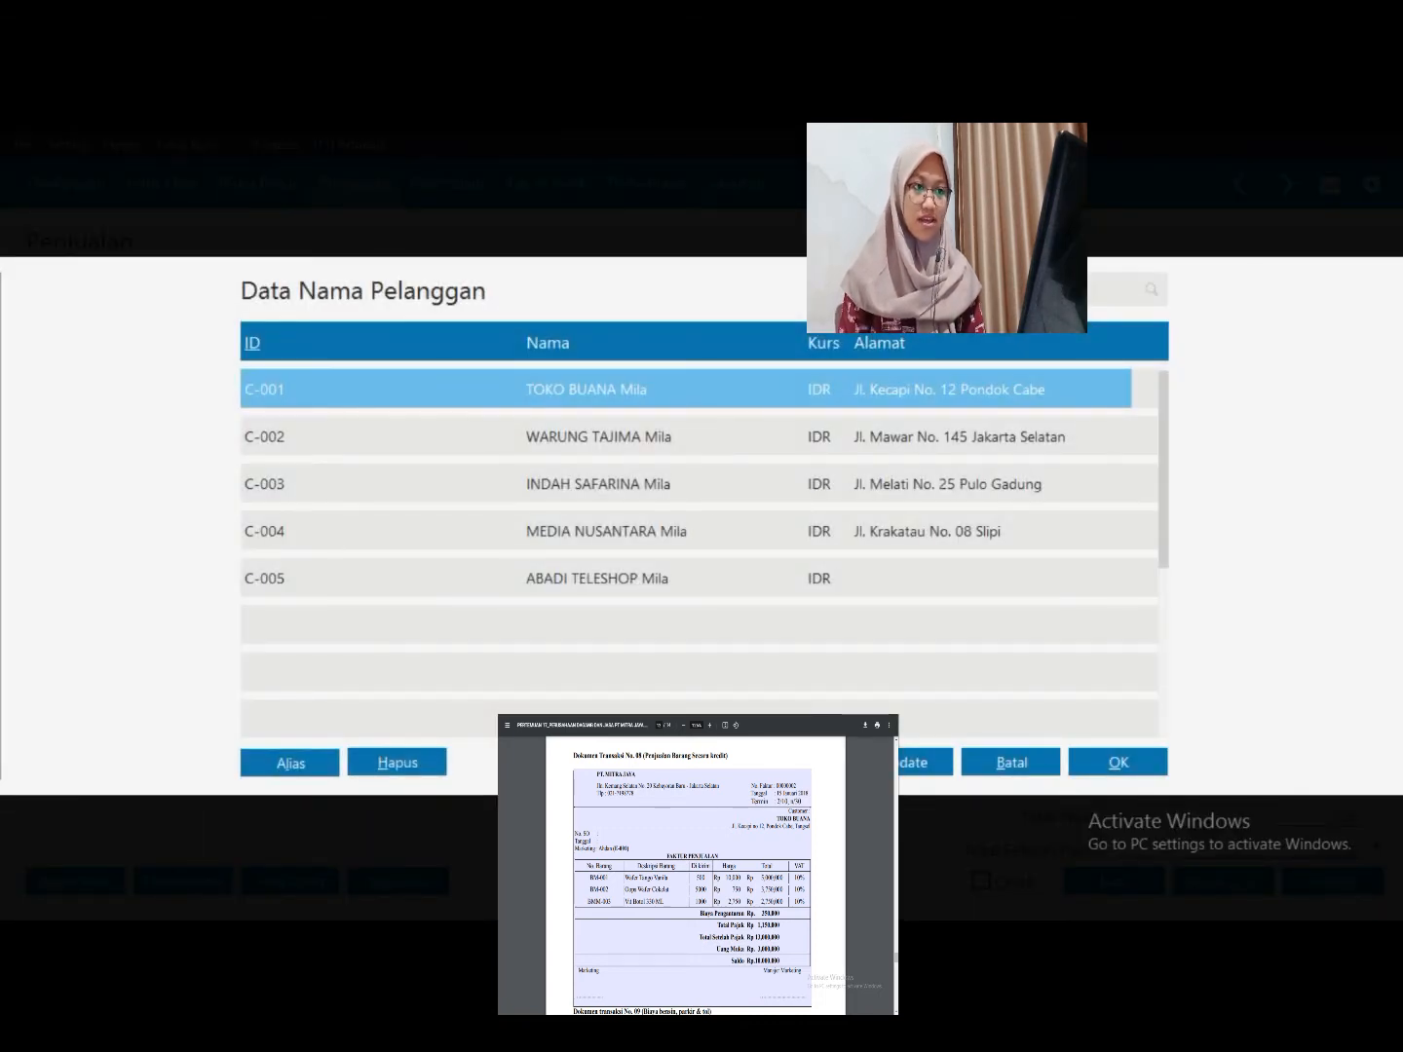
key("Return")
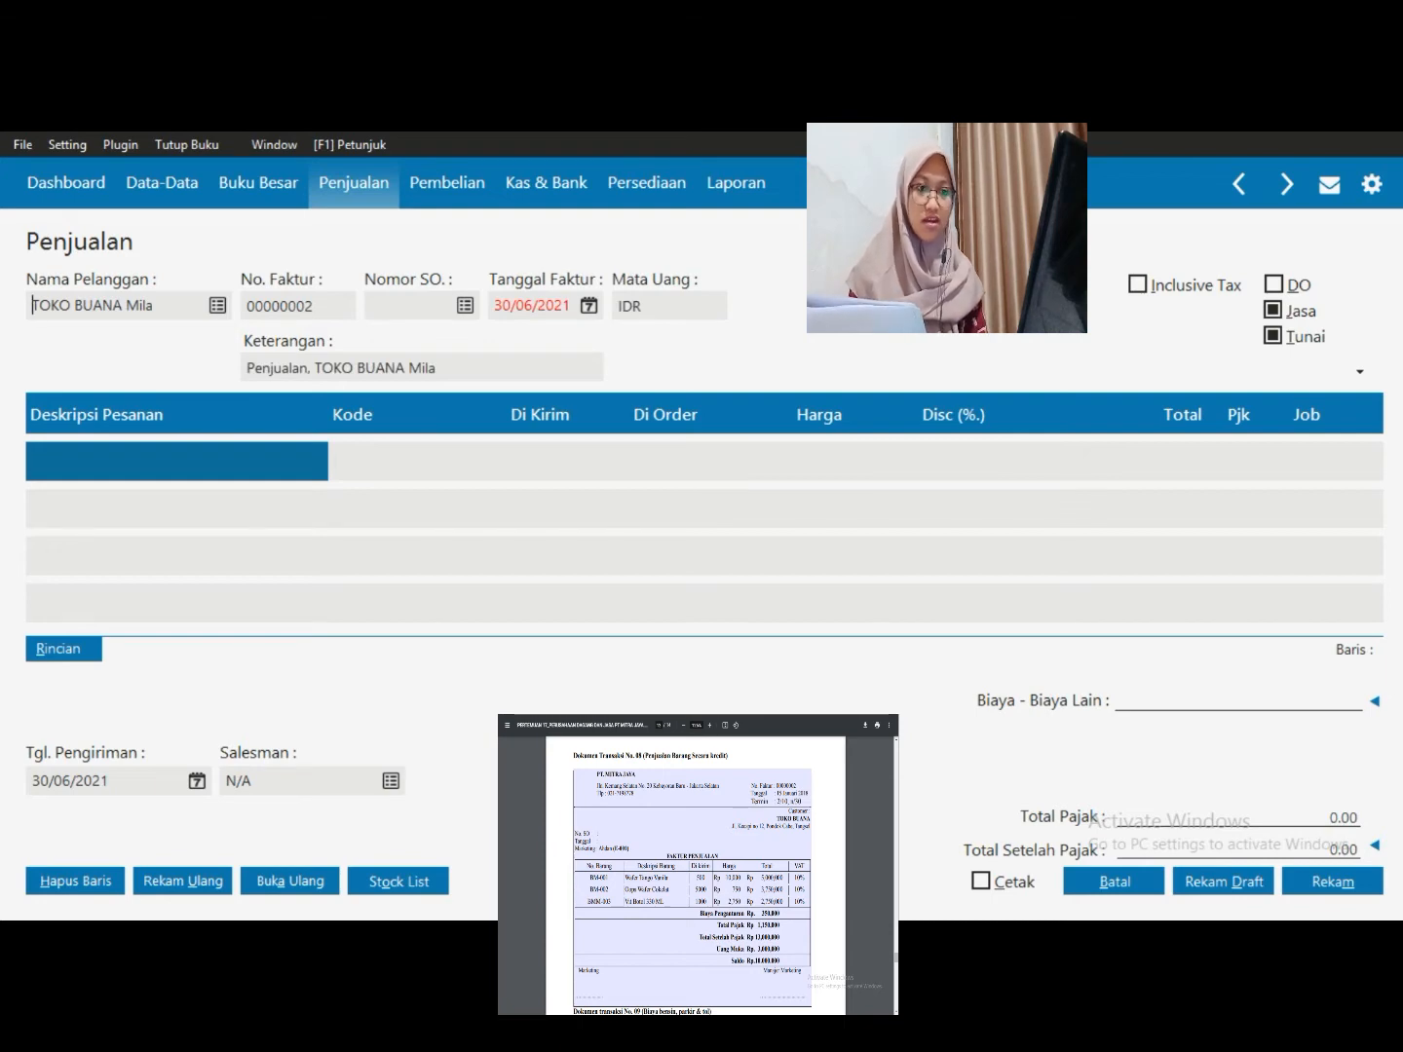
Set the invoice date to 15/01/2018 and turn off the Jasa and Tunai options for a credit sale of goods
left_click(511, 306)
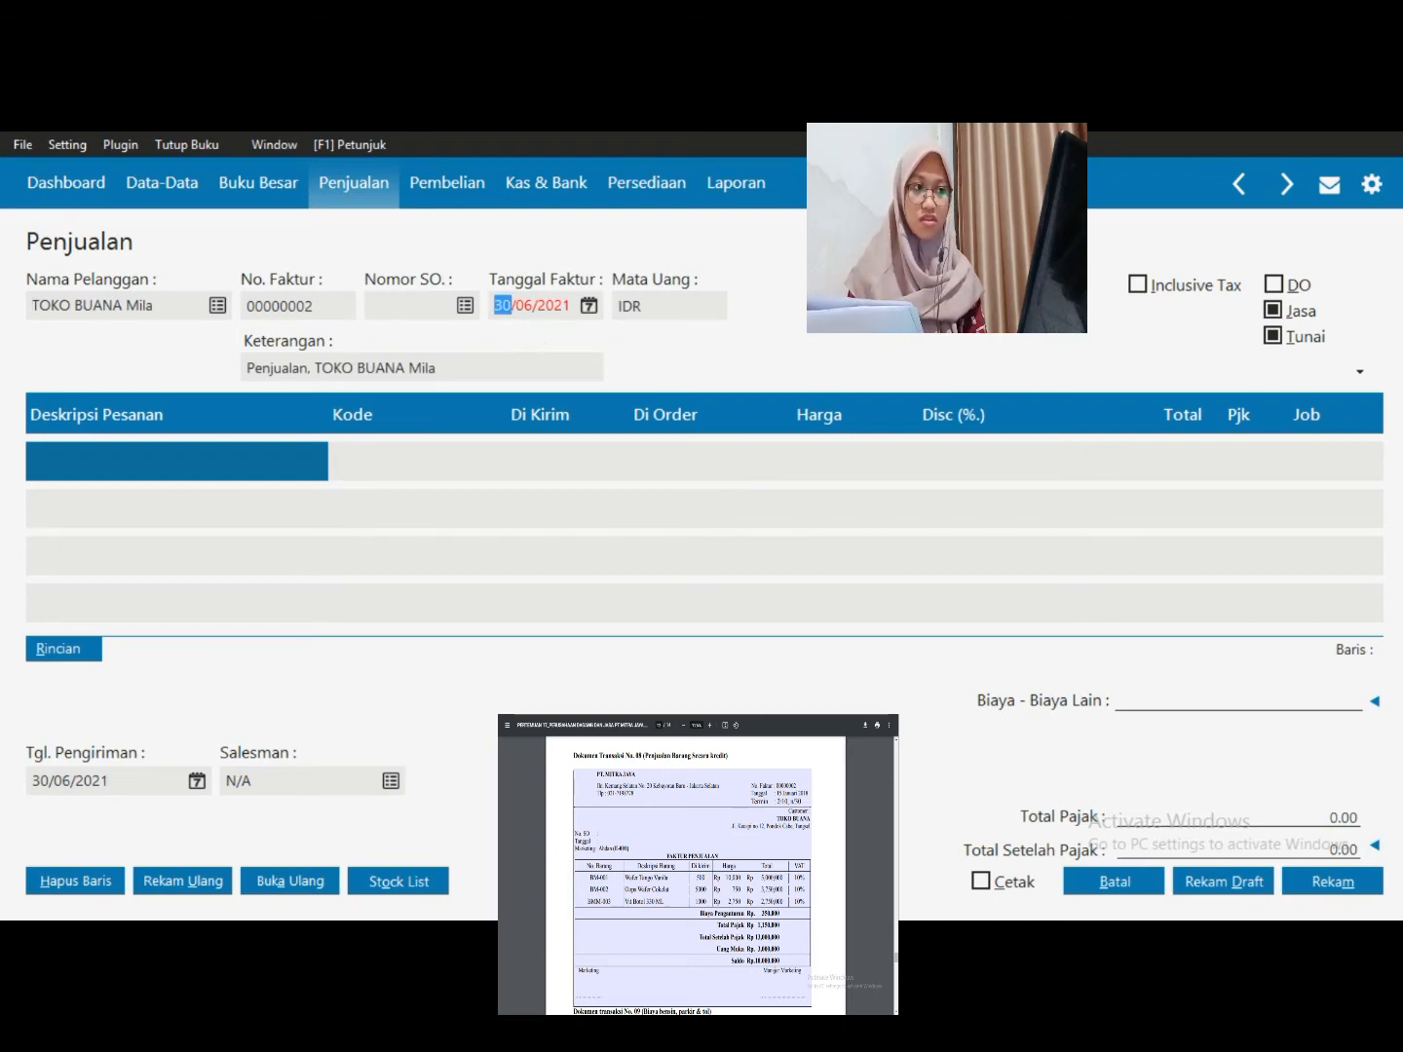
double_click(511, 306)
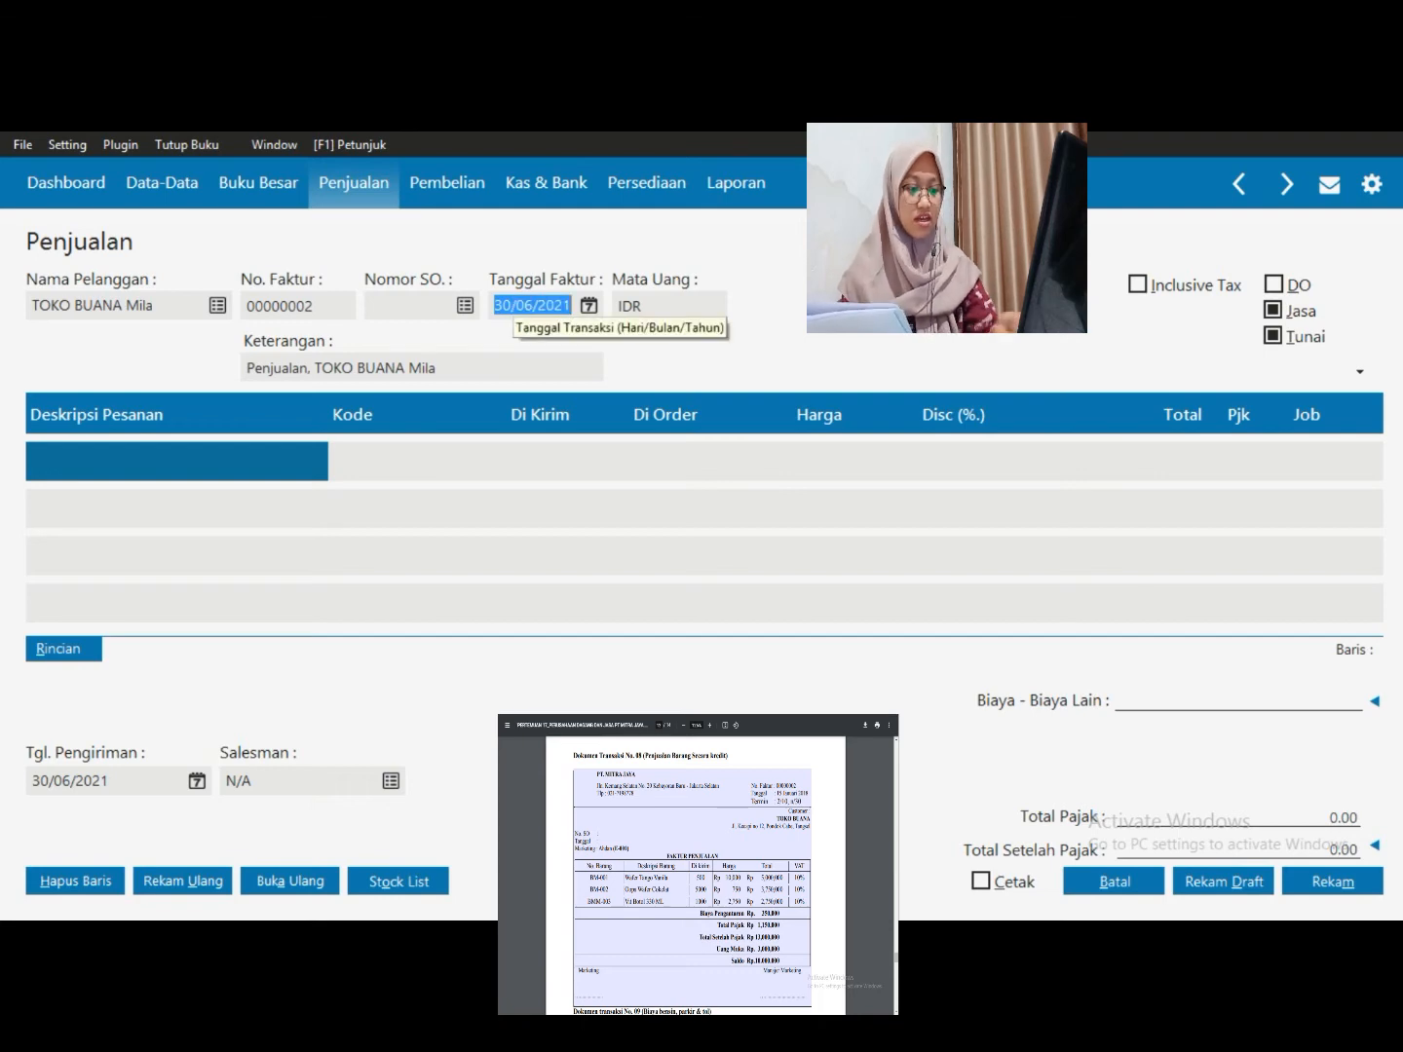
key("BackSpace")
type("15/0")
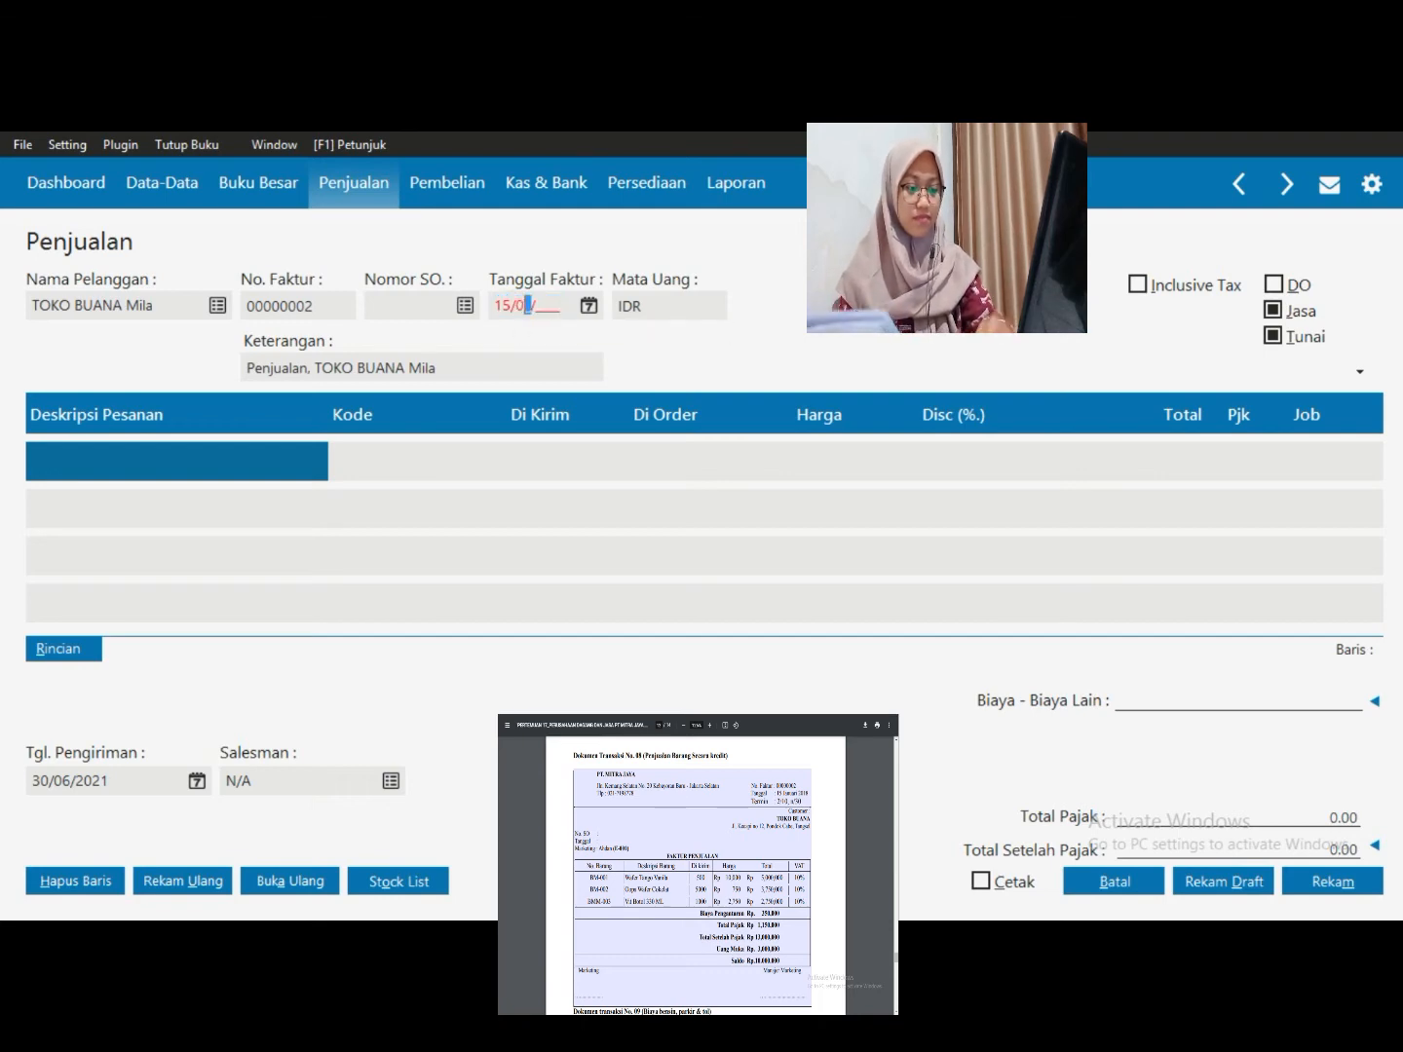
type("1/2018")
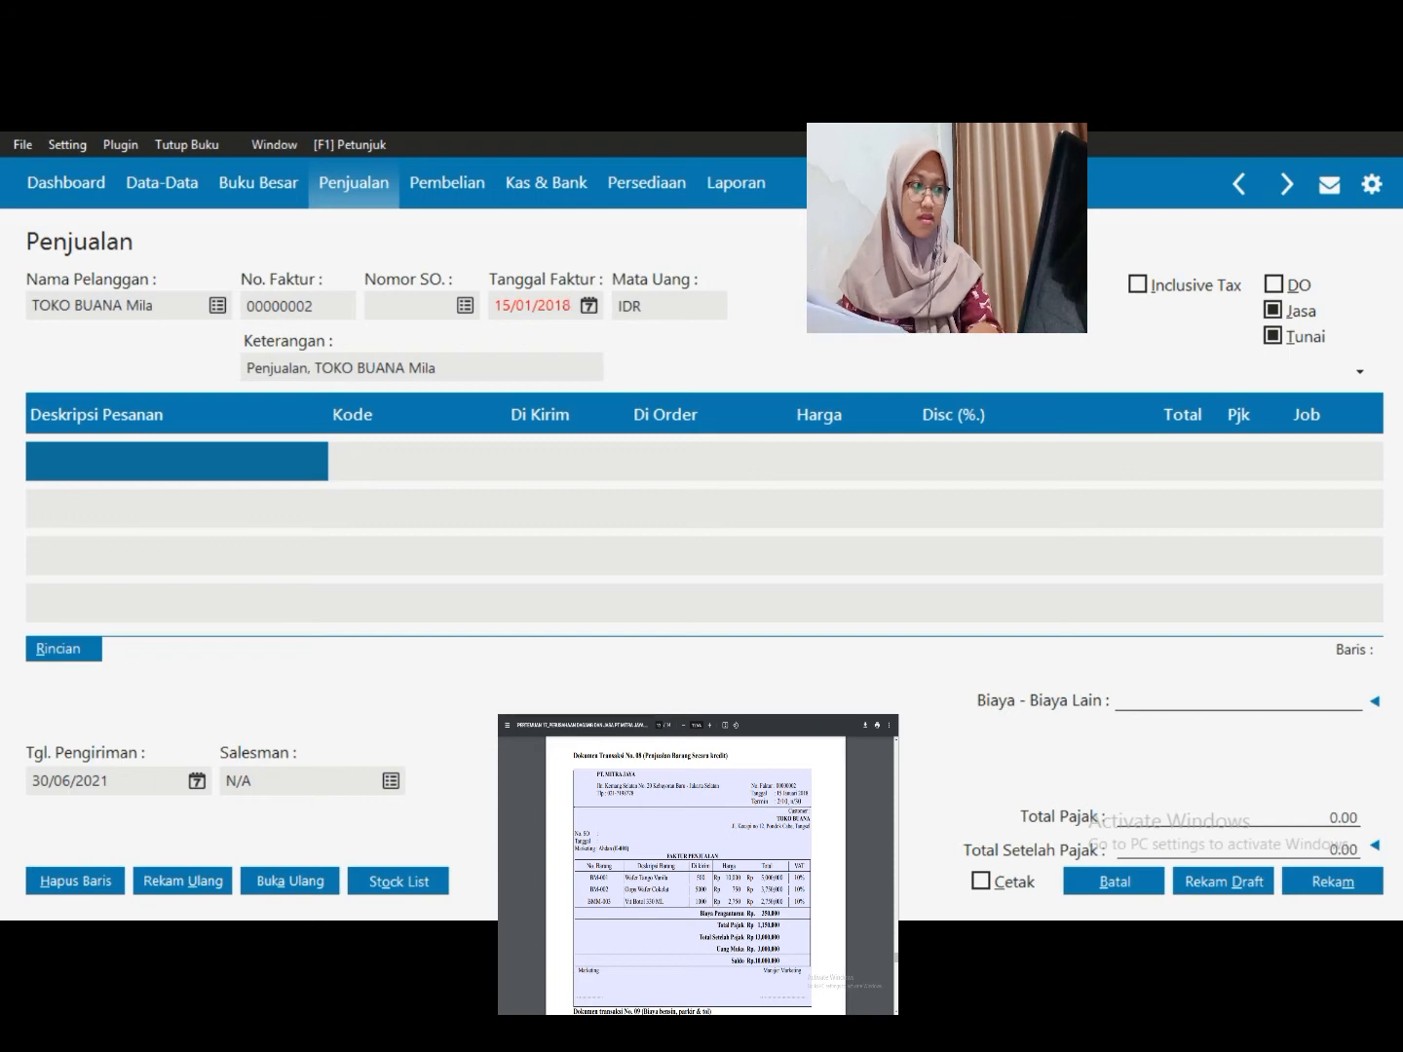
key("Tab")
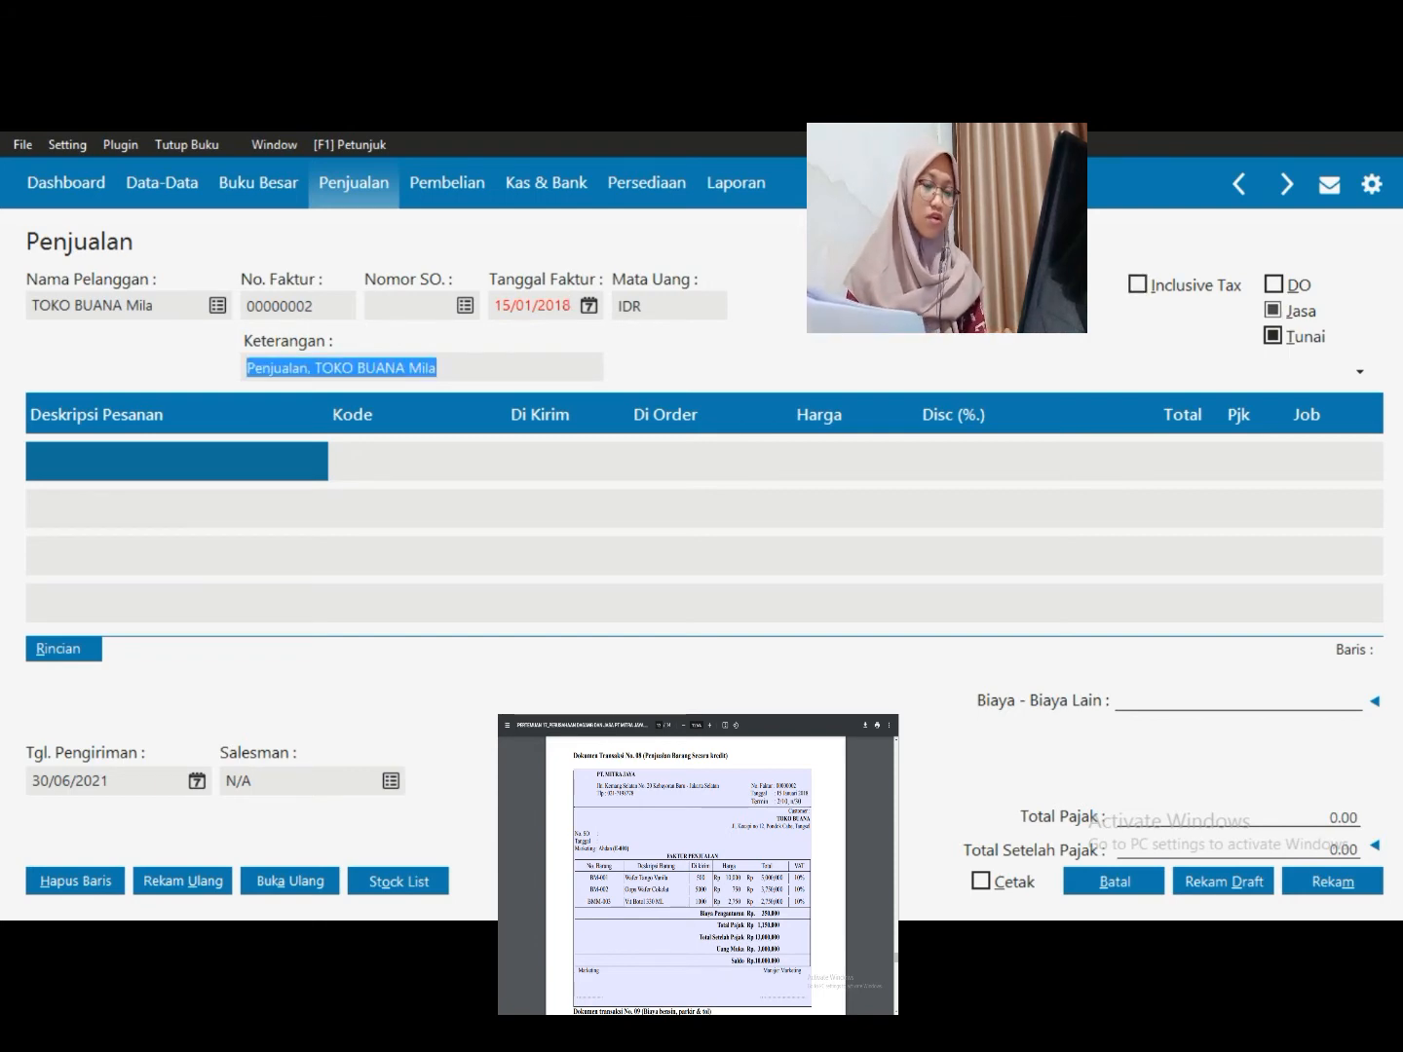
left_click(1273, 310)
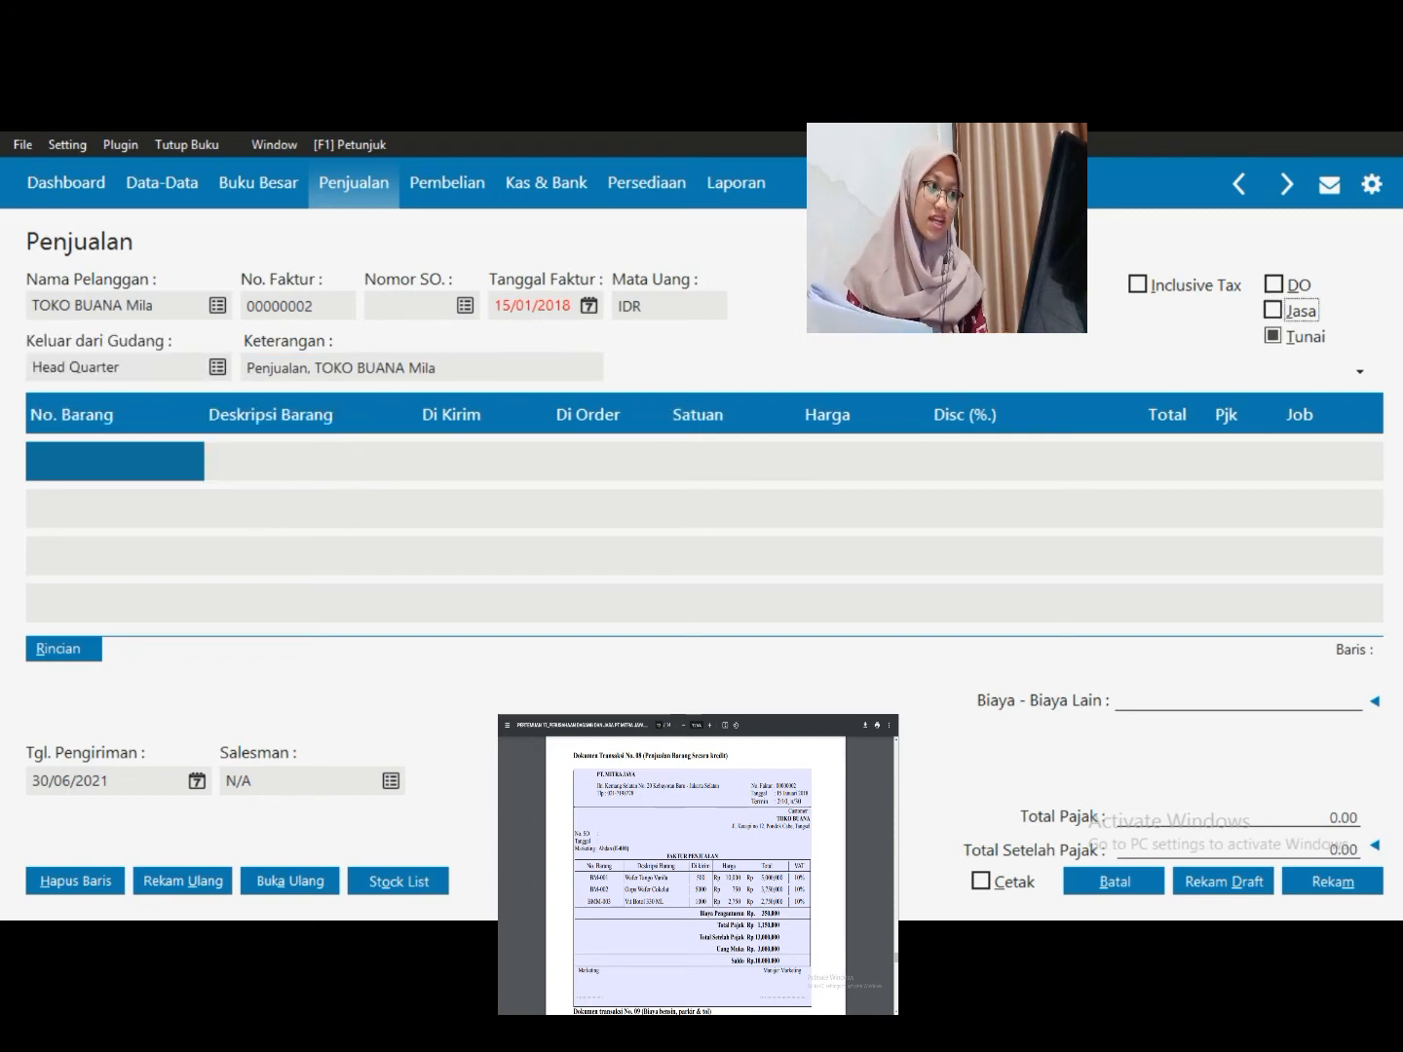
left_click(1273, 336)
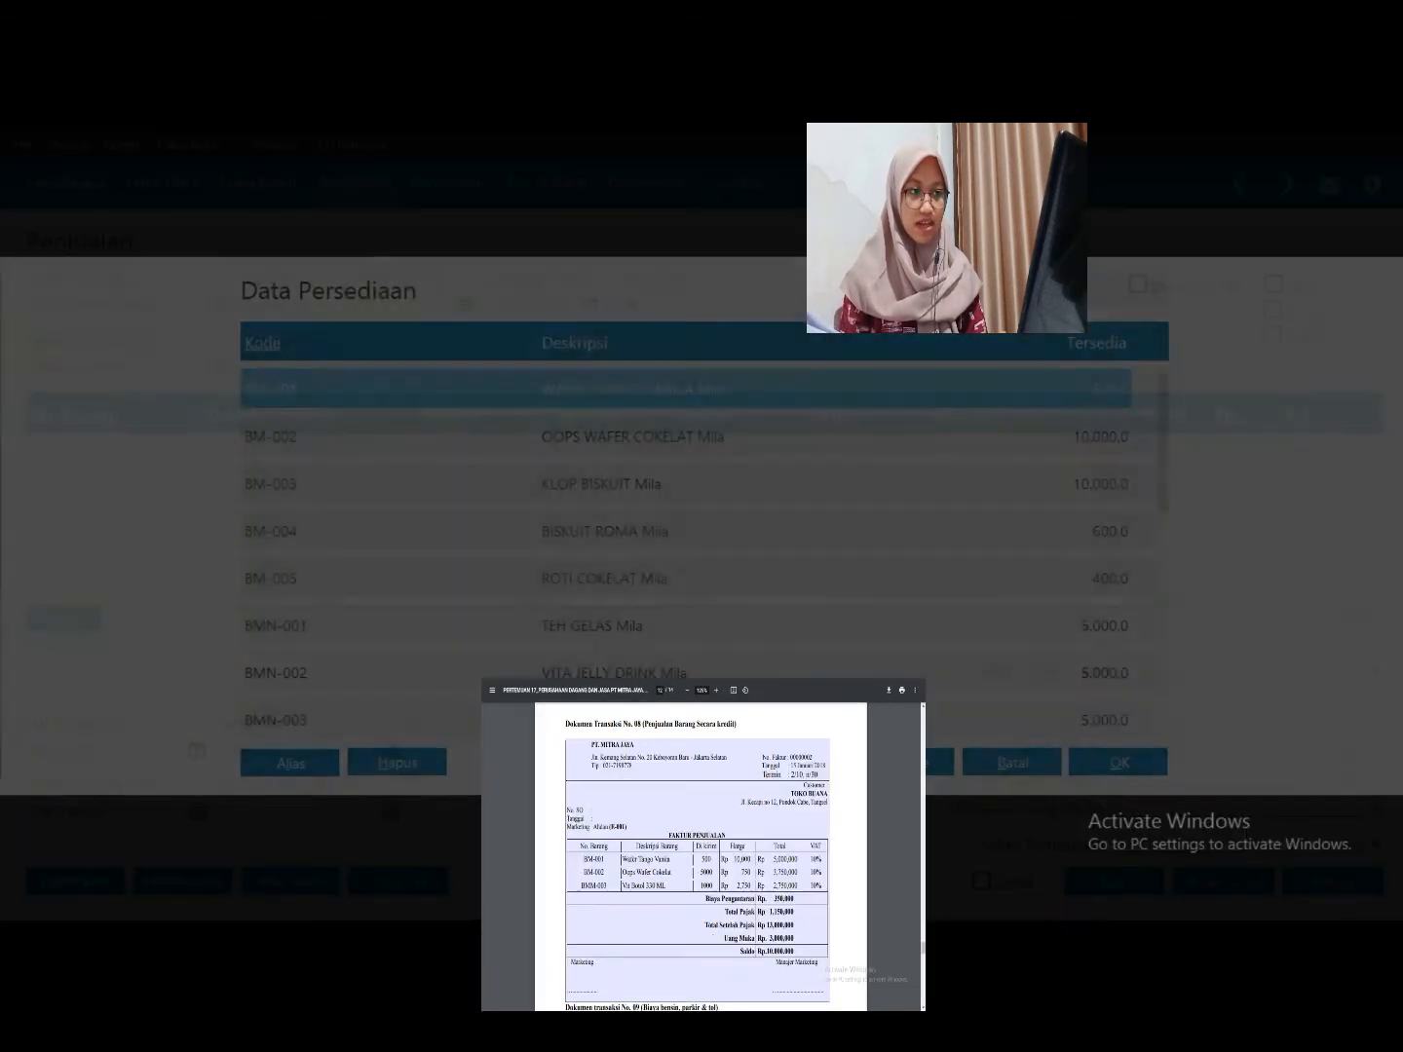
Add item BM-001 (WAFER TANGO VANILA) to the invoice with 500 delivered at a unit price of Rp 10000
key("Return")
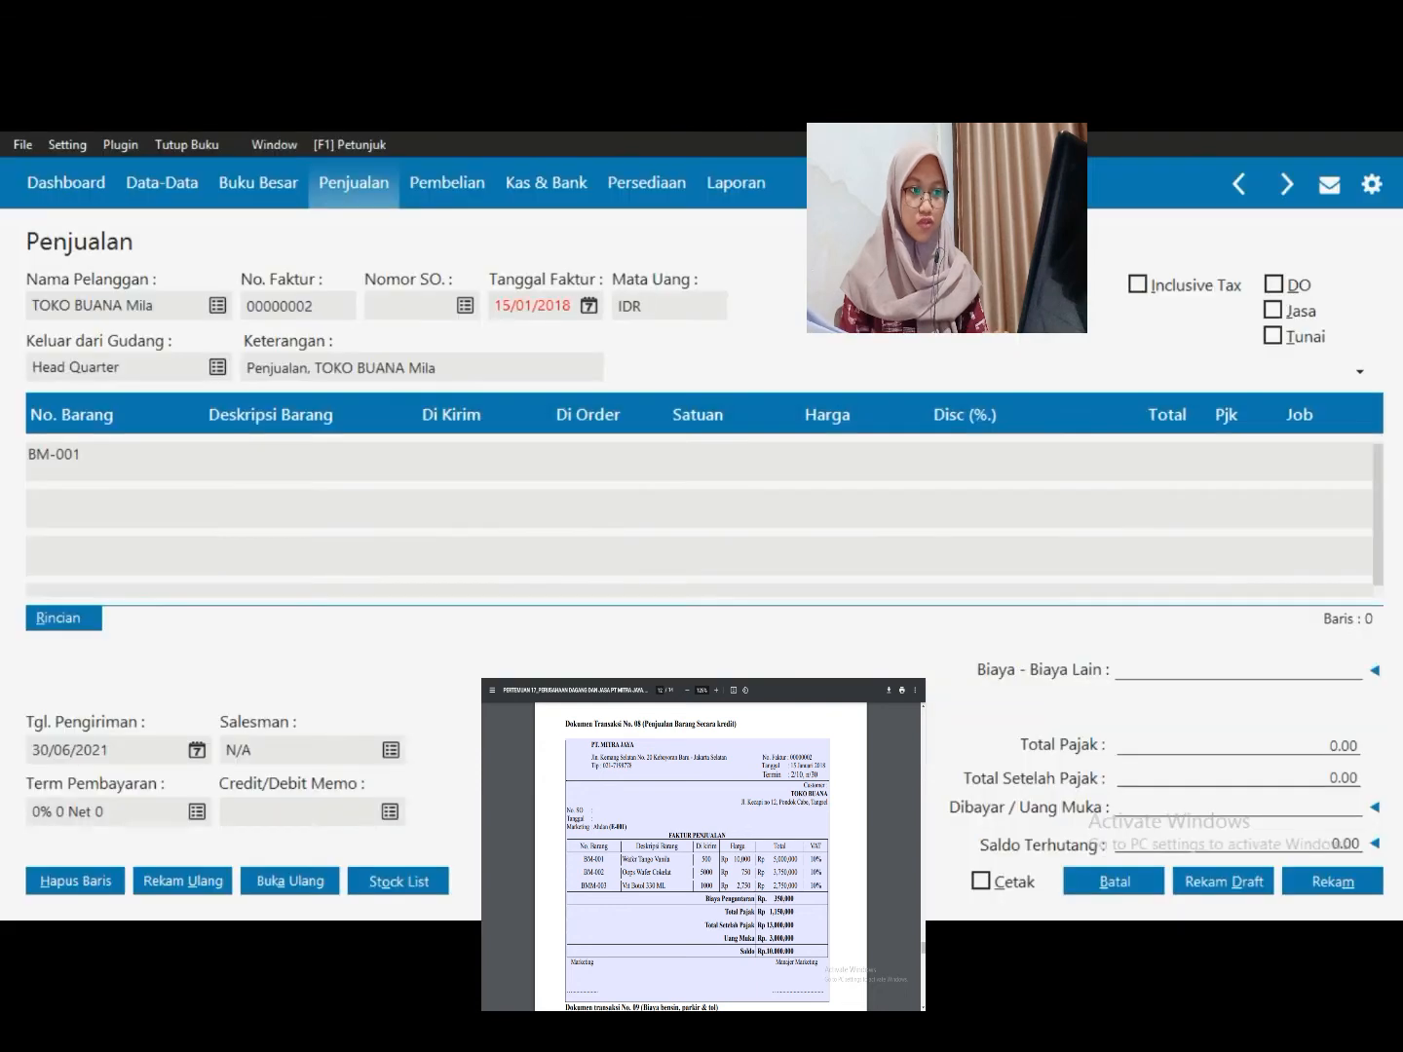
key("Tab")
key("Tab")
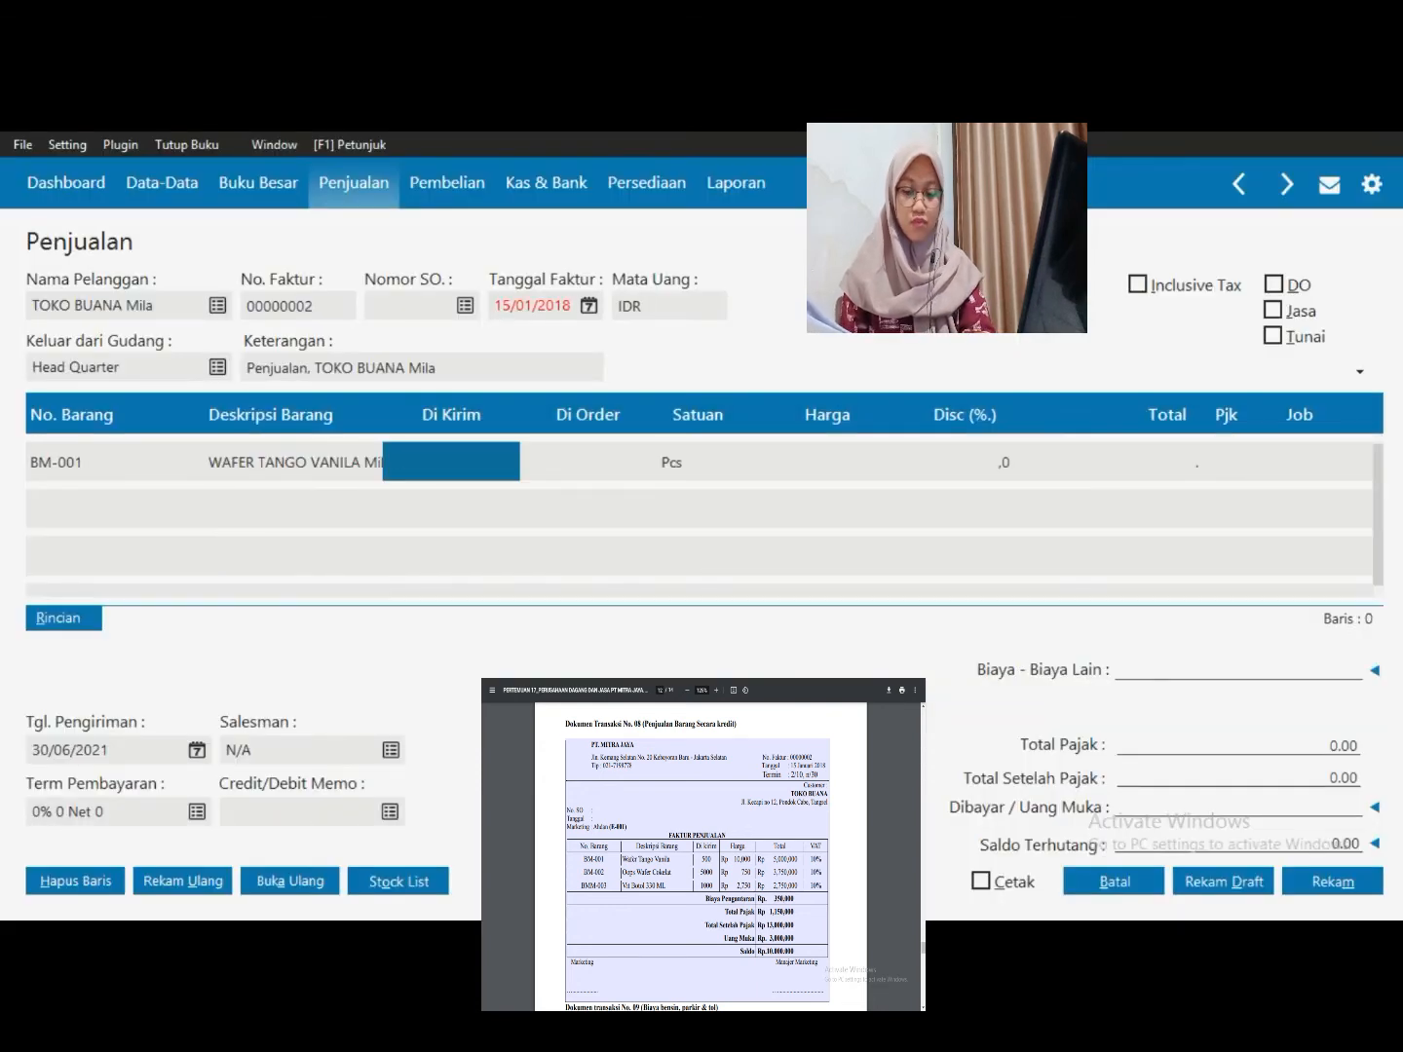
type("50")
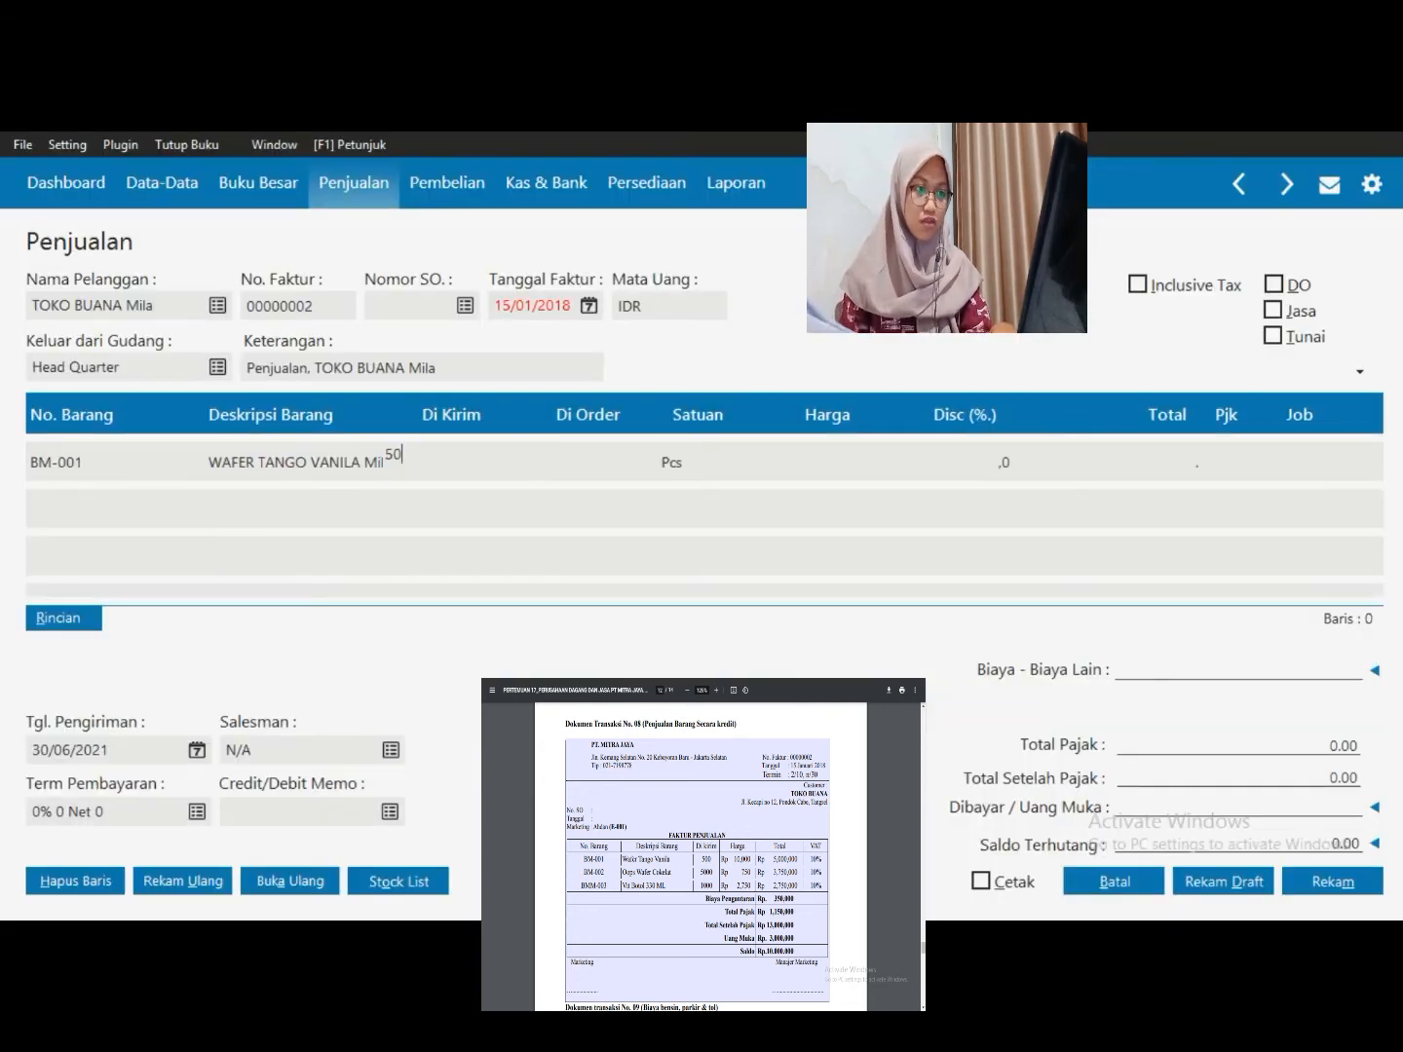
type("0")
key("Tab")
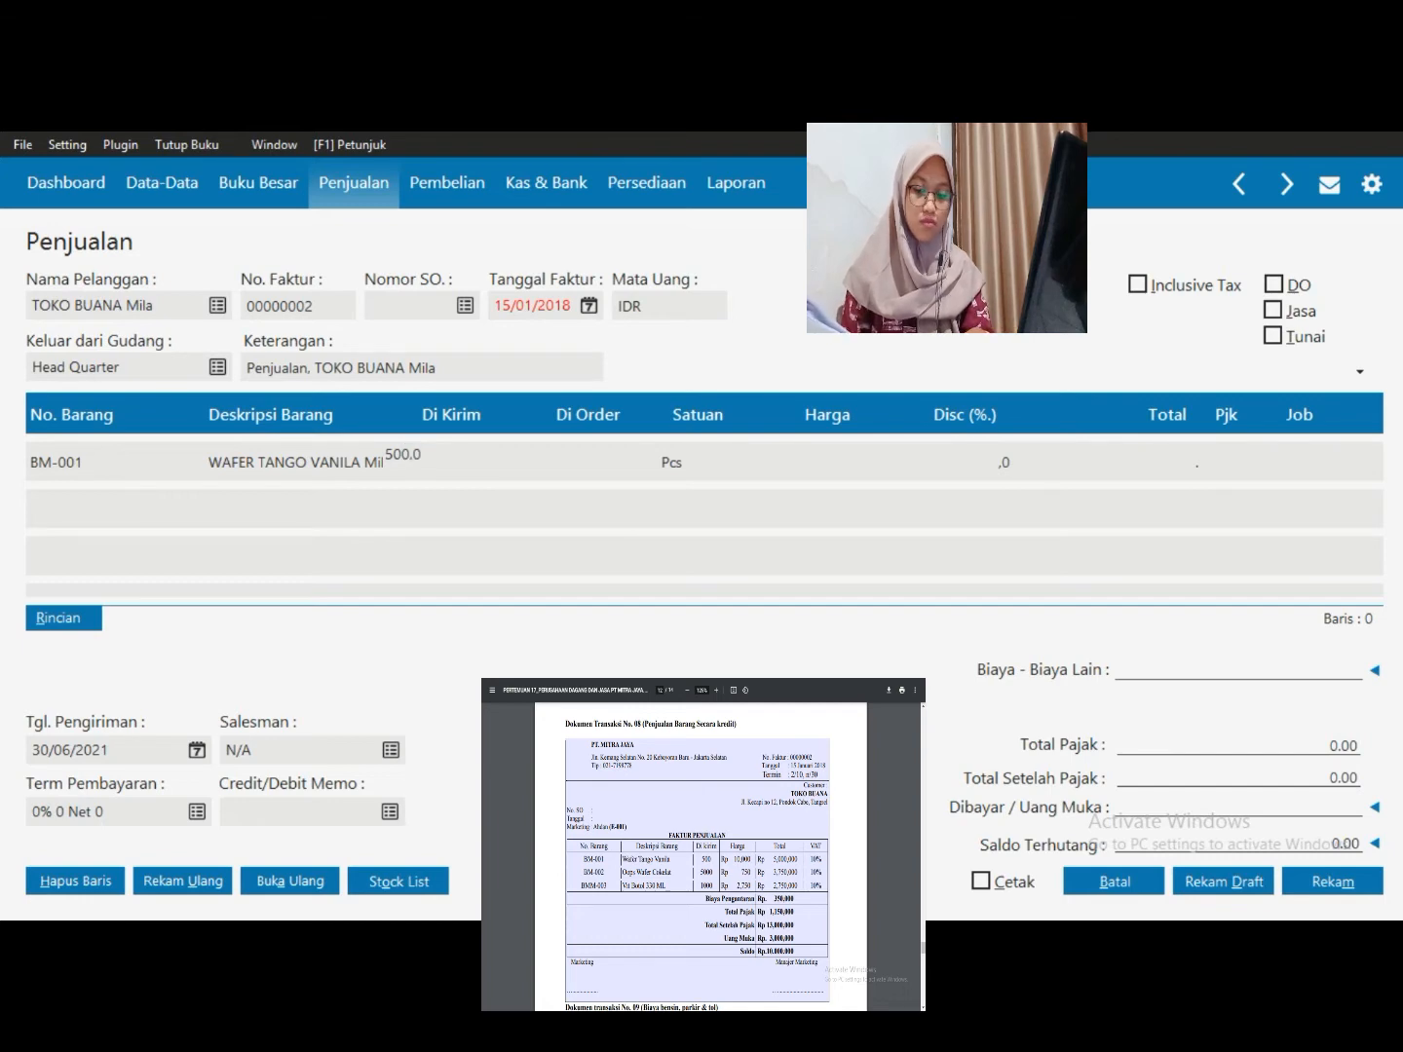
key("Tab")
type("10.0")
type("0000")
key("Tab")
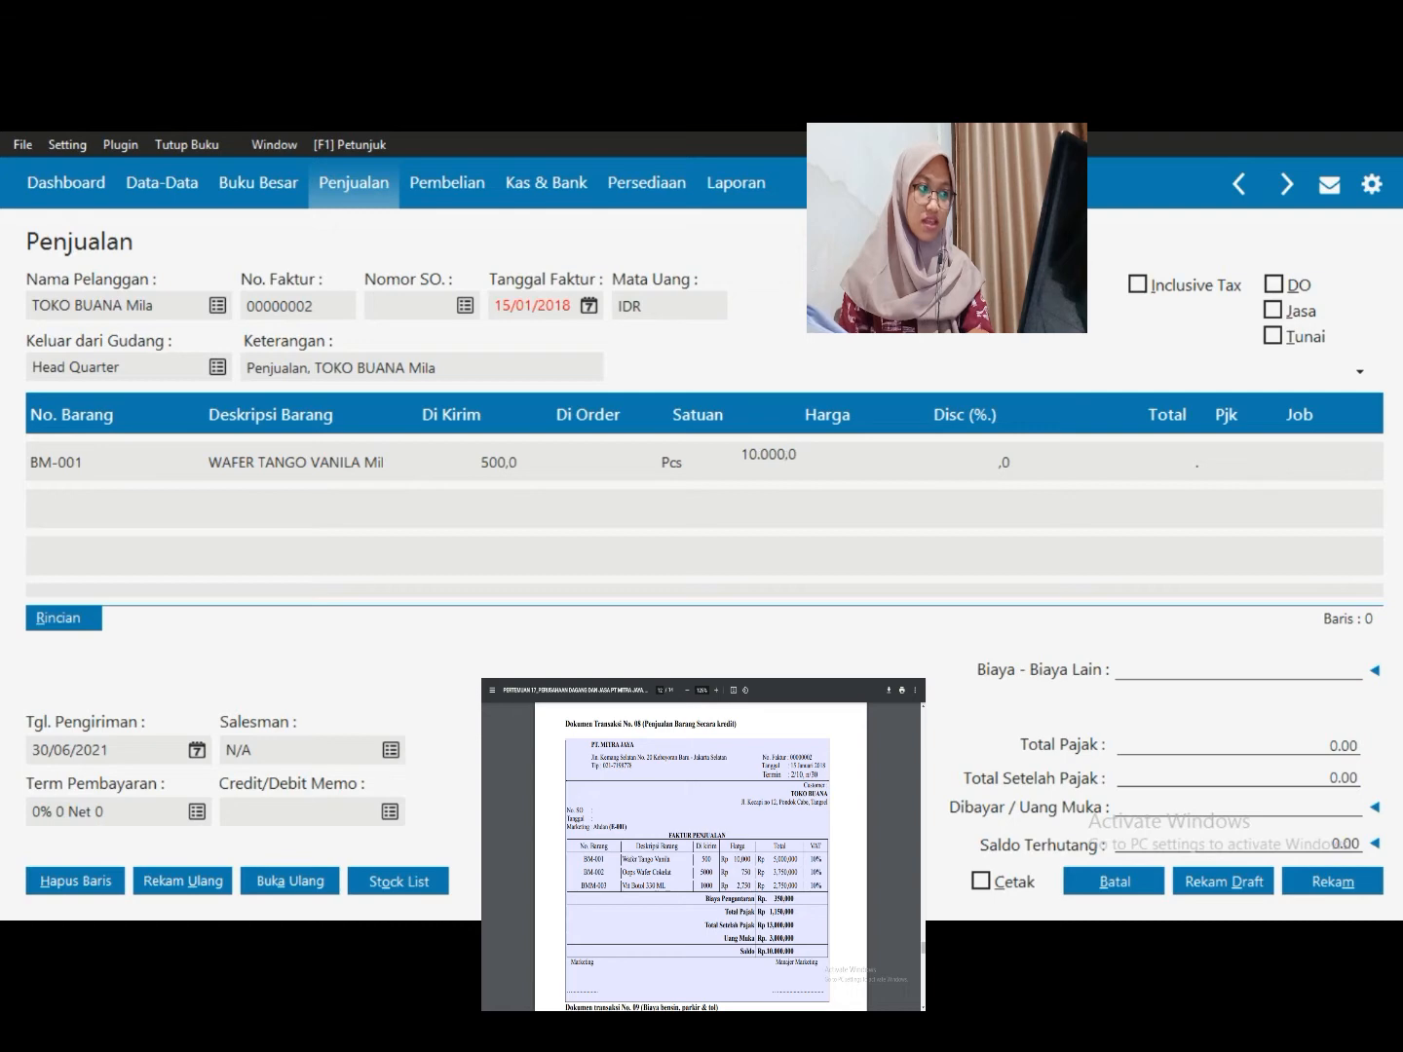
Apply the VAT tax to the BM-001 line and complete that line
key("Tab")
key("Return")
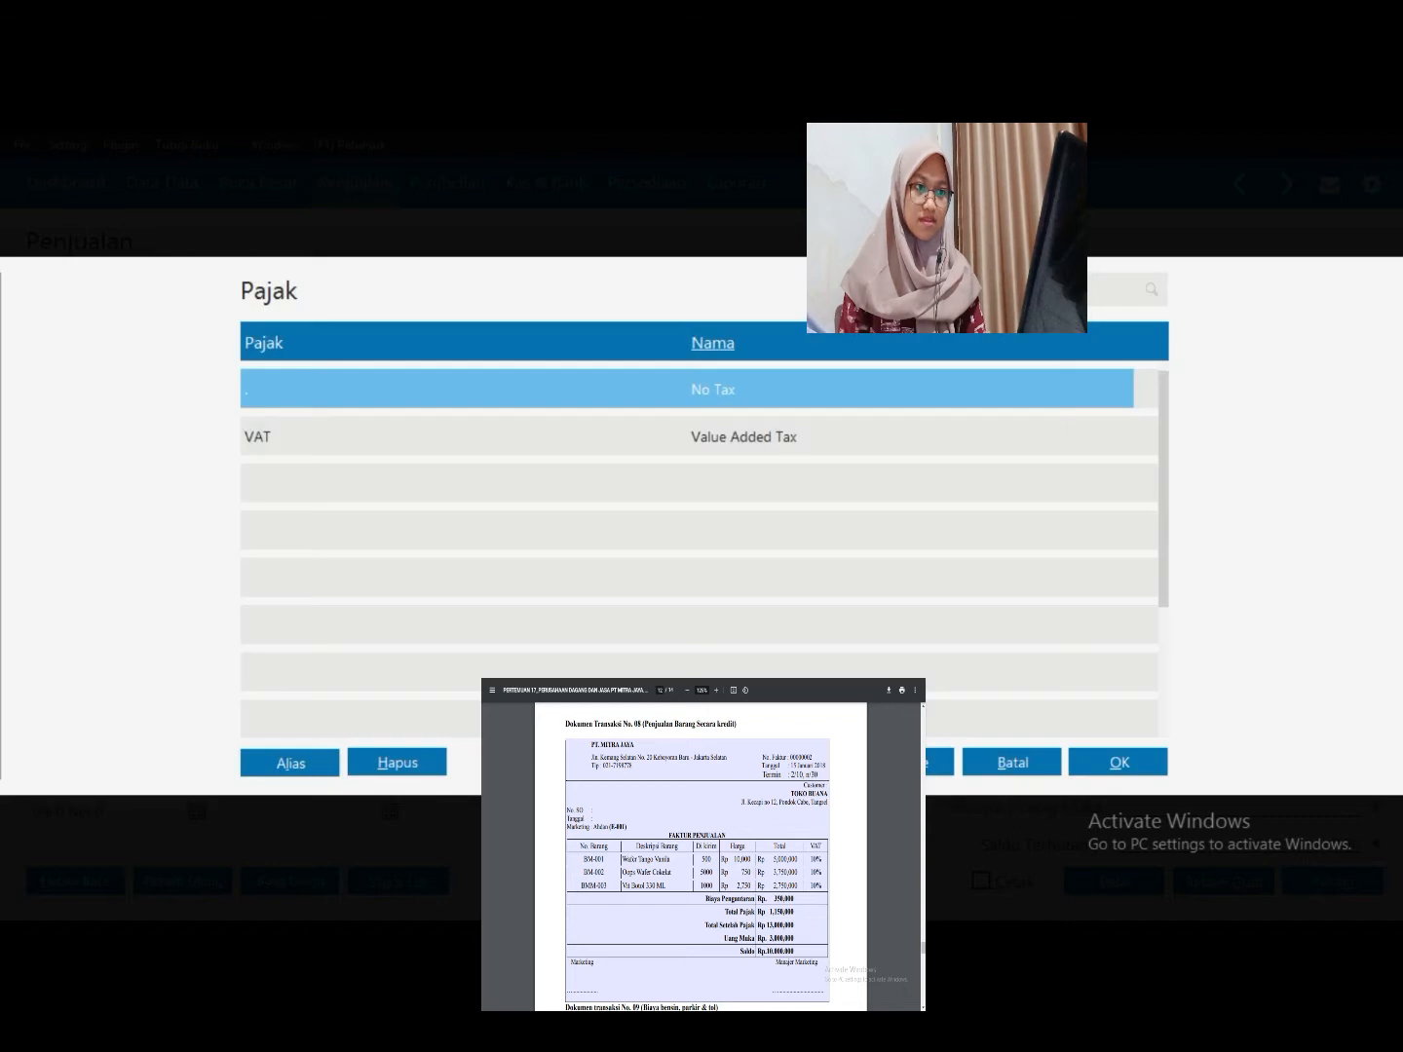
key("Down")
key("Return")
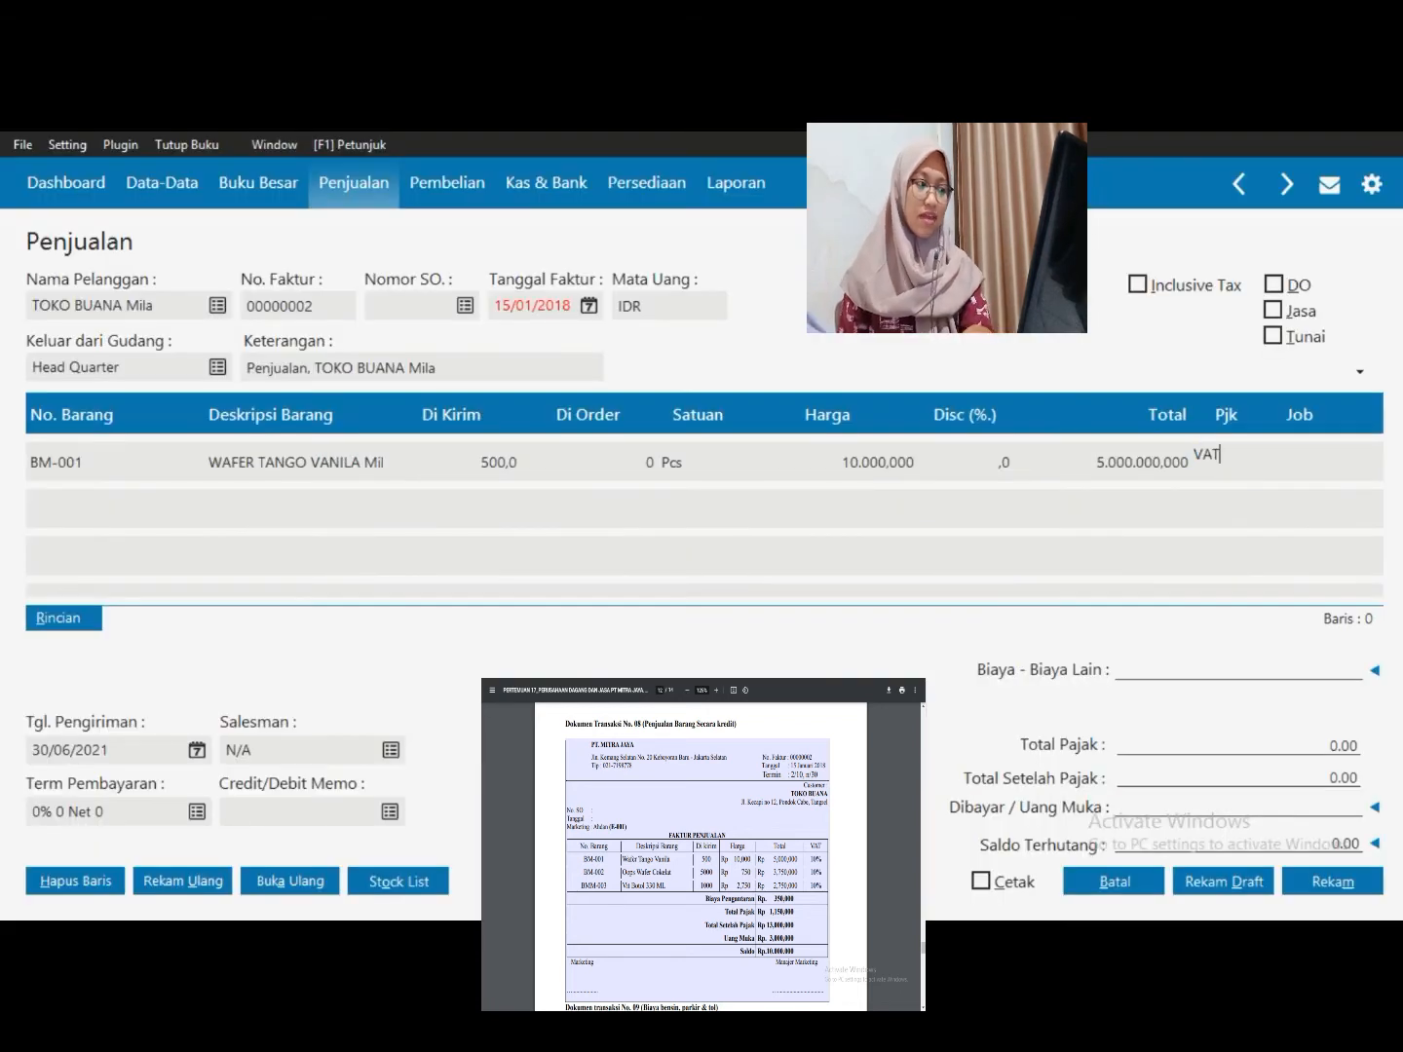
key("Return")
key("Return")
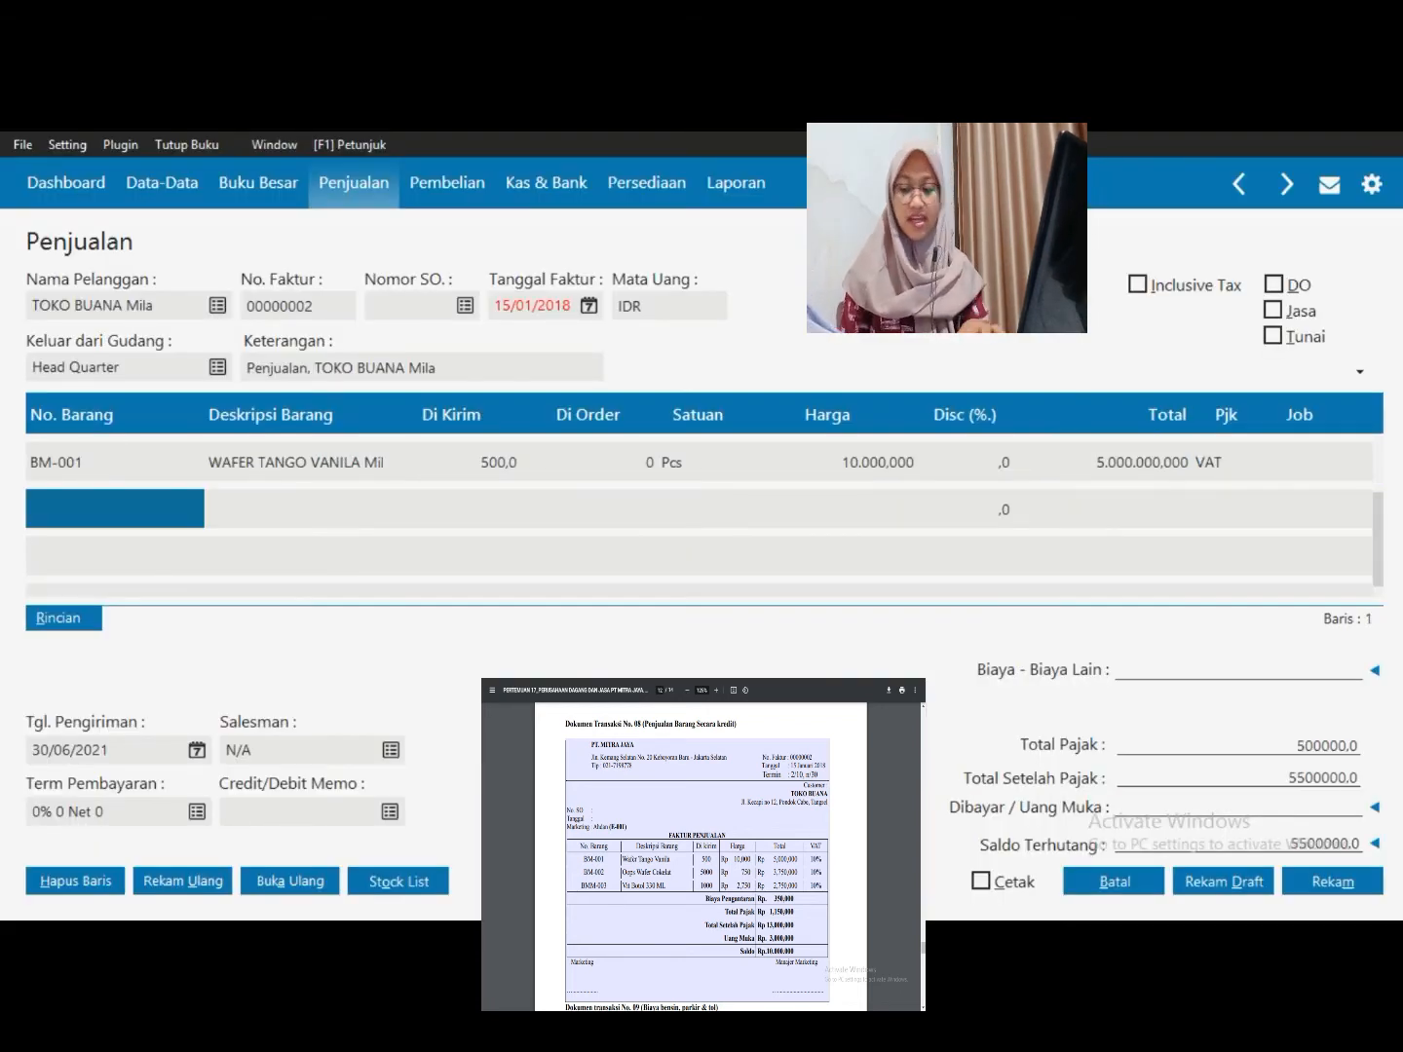
Add item BM-002 (OOPS WAFER COKELAT) to the second invoice line with 5000 delivered at Rp 750 each
key("Return")
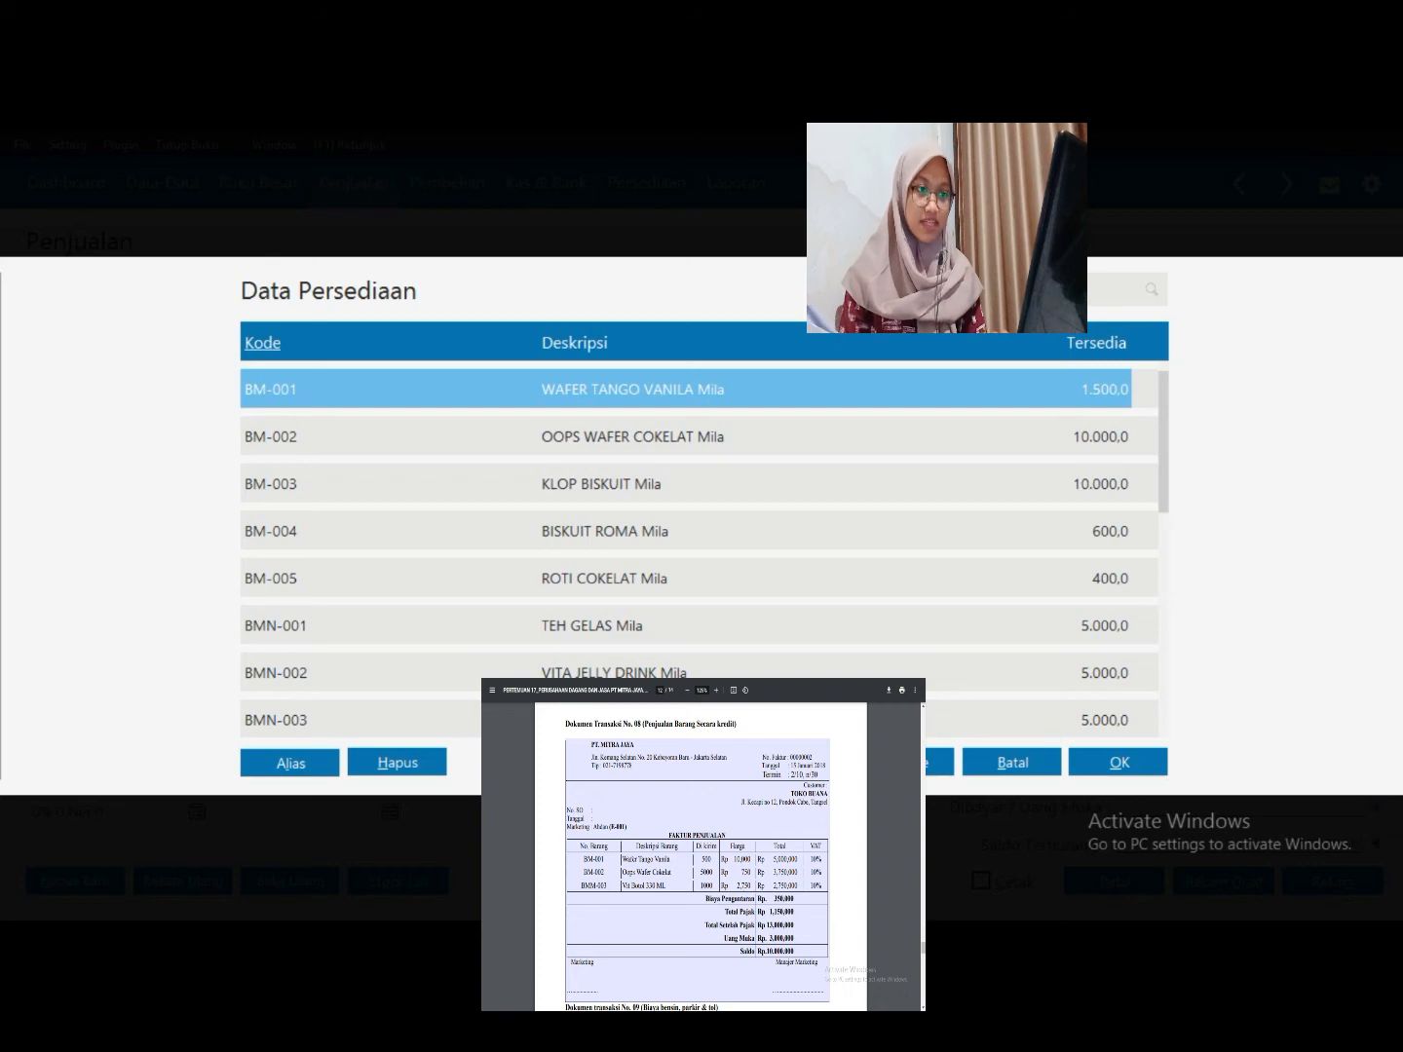
key("Down")
key("Return")
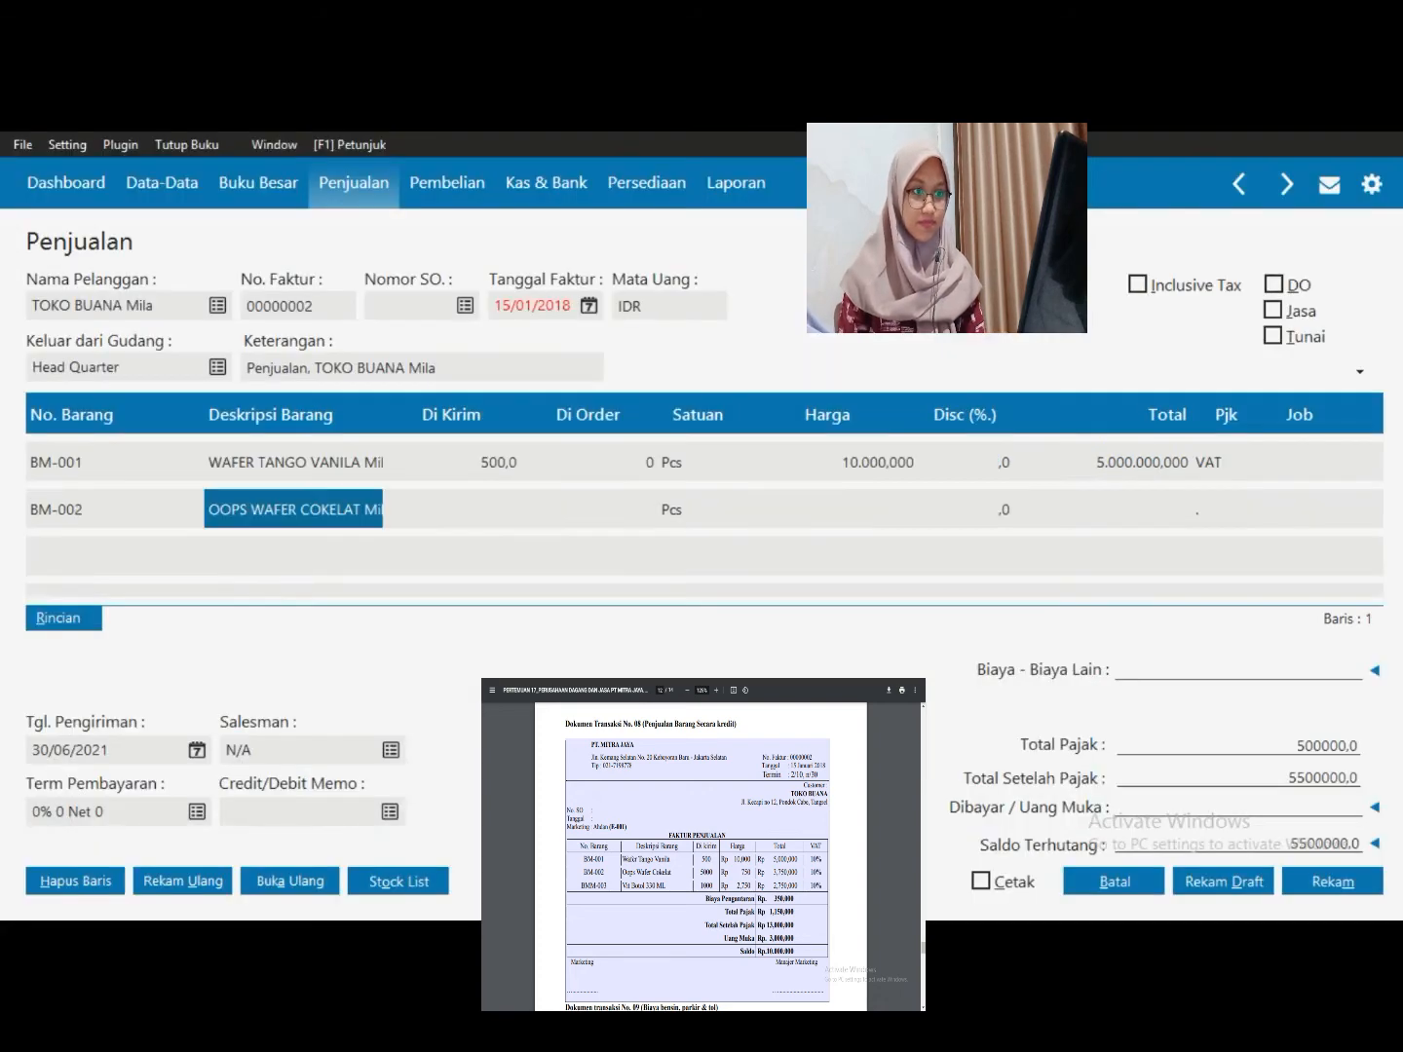
key("Return")
type("5000")
key("Return")
key("Return")
type("750")
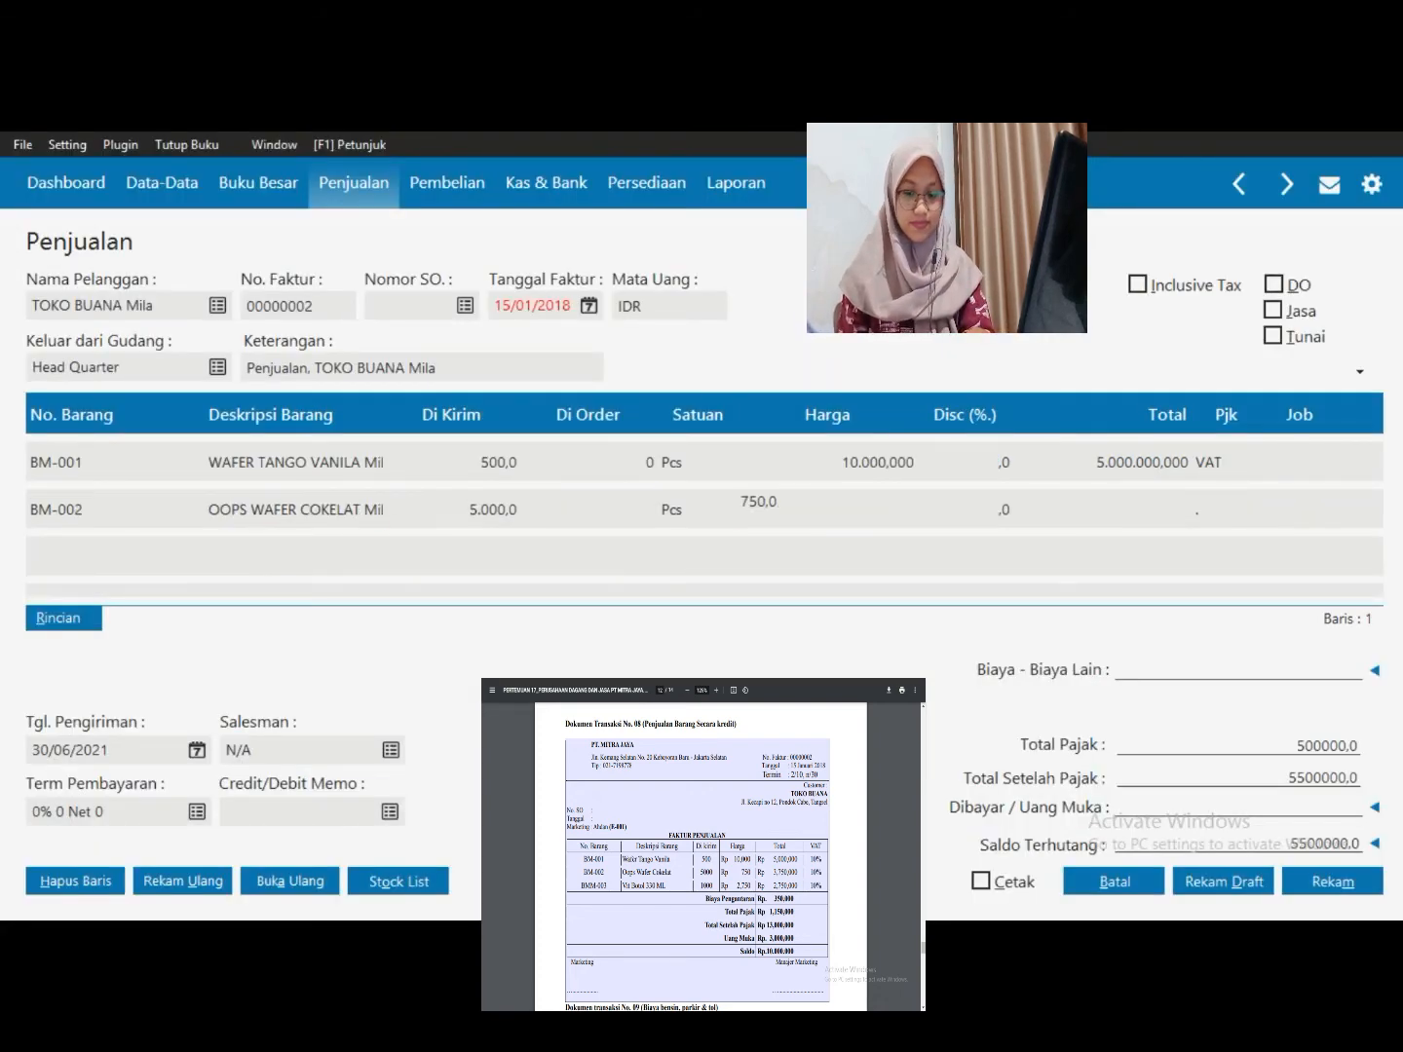
Apply the VAT tax to the BM-002 line and complete that line
key("Return")
key("Return")
key("Down")
key("Return")
key("Return")
Add item BMN-003 (VIT BOTOL 330 ML) to the third invoice line with 1000 delivered at Rp 2750 each
key("Return")
key("Down")
key("Down")
key("Down")
key("Down")
key("Down")
key("Down")
key("Down")
key("Return")
key("Return")
type("1000")
key("Return")
key("Return")
type("2750")
Apply the VAT tax to the BMN-003 line
key("Return")
key("Return")
key("Return")
key("Return")
key("Return")
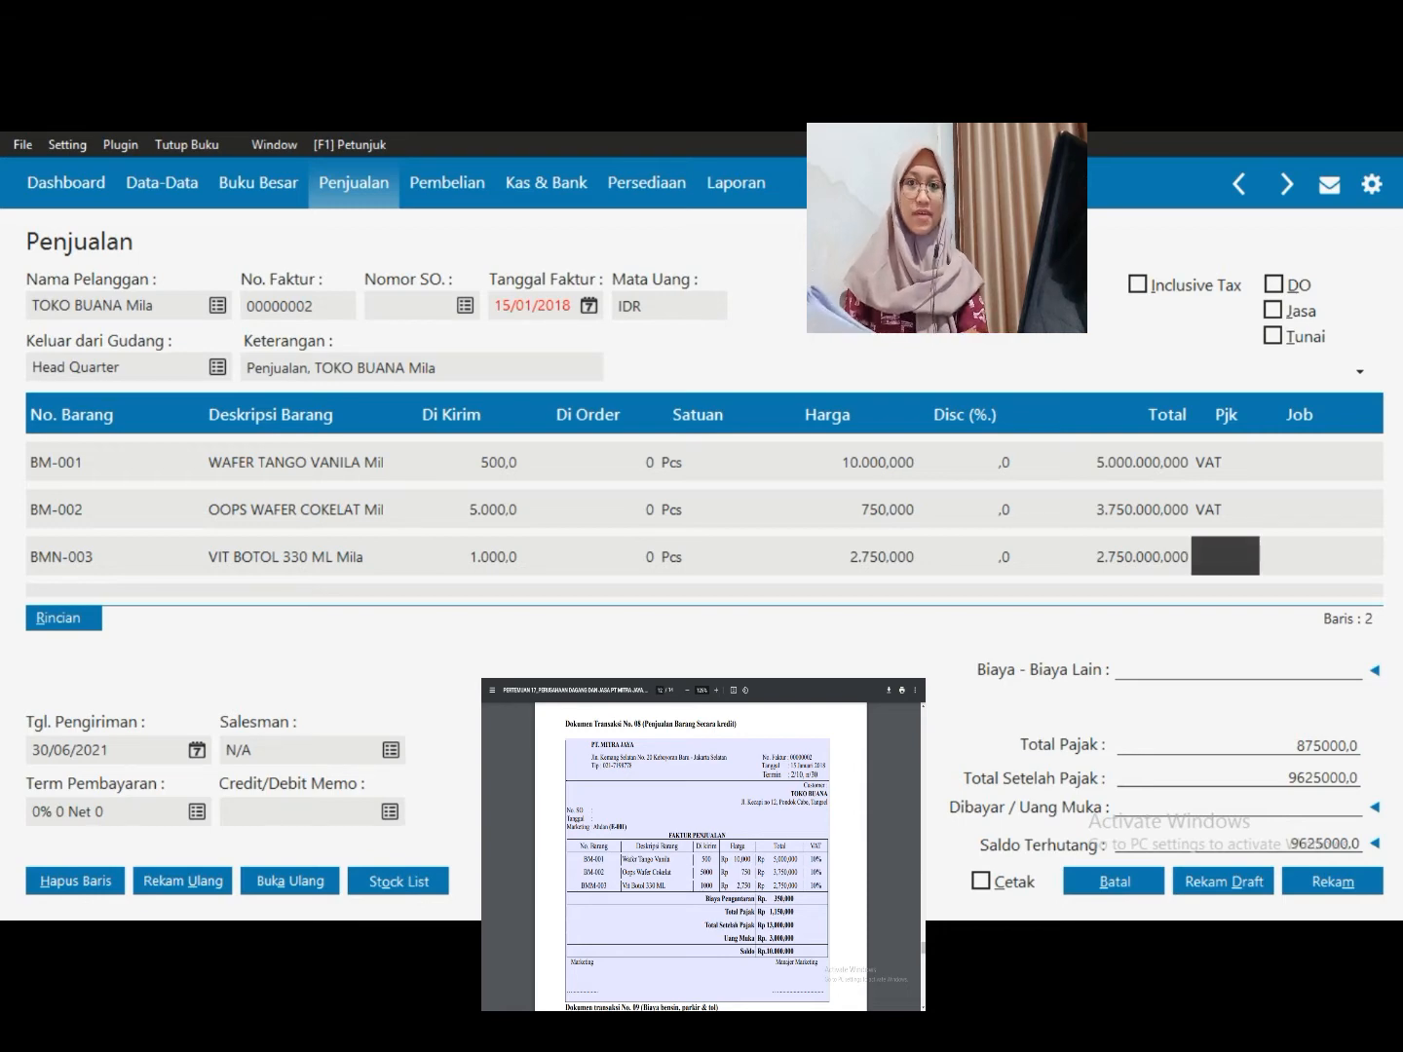
key("Return")
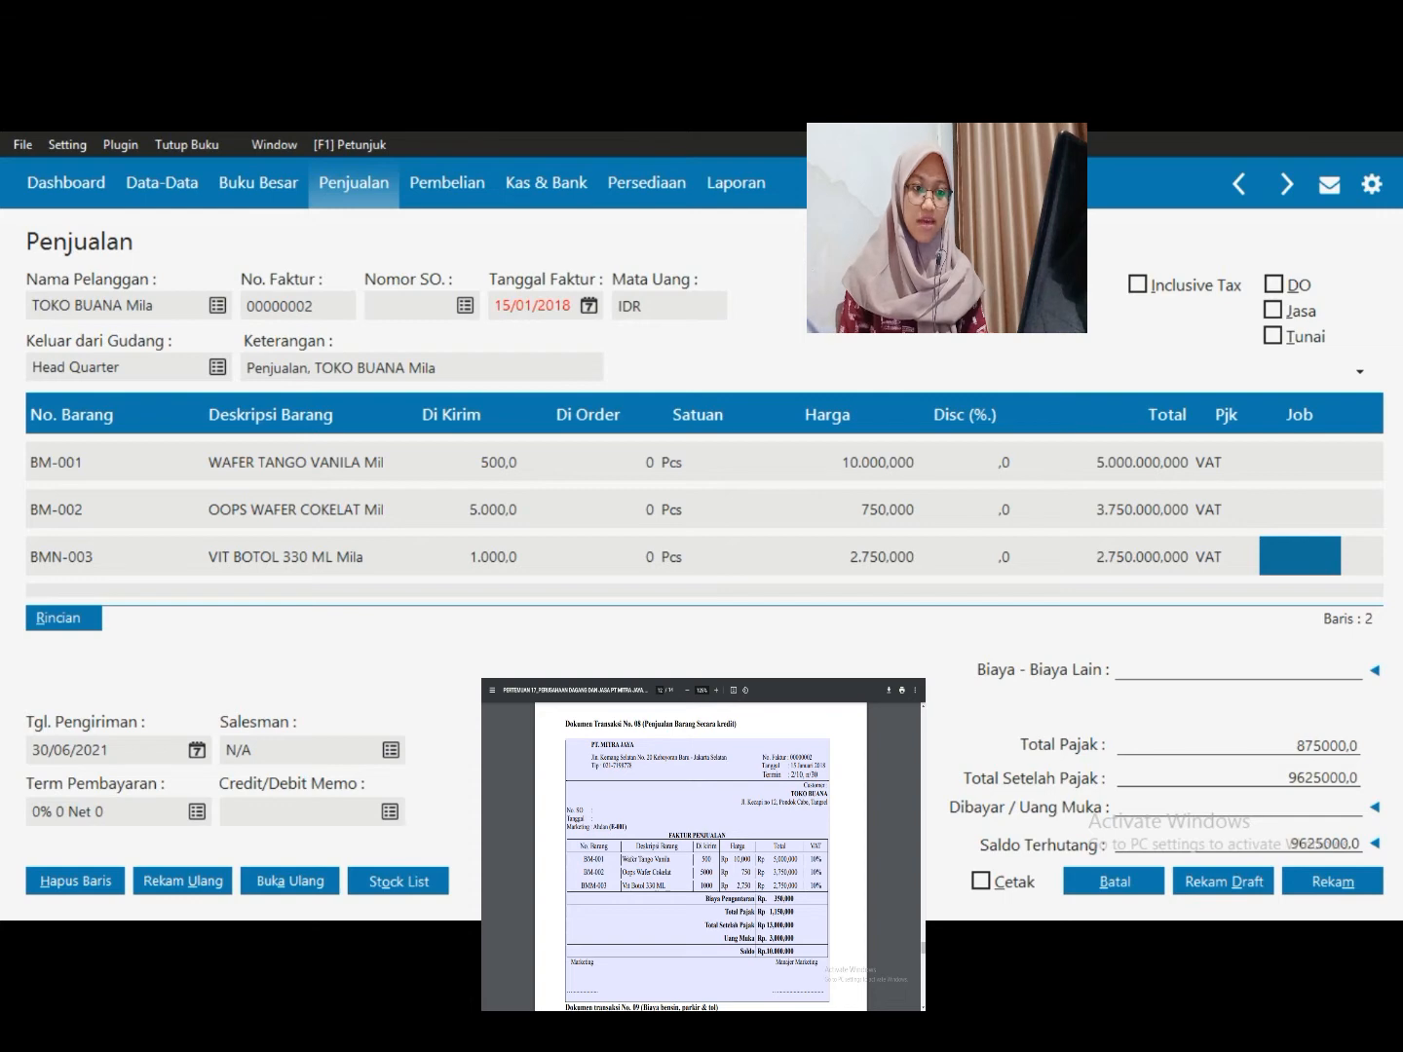
Set the delivery date to 15/01/2018 and assign the listed employee as the invoice's salesman
left_click(109, 749)
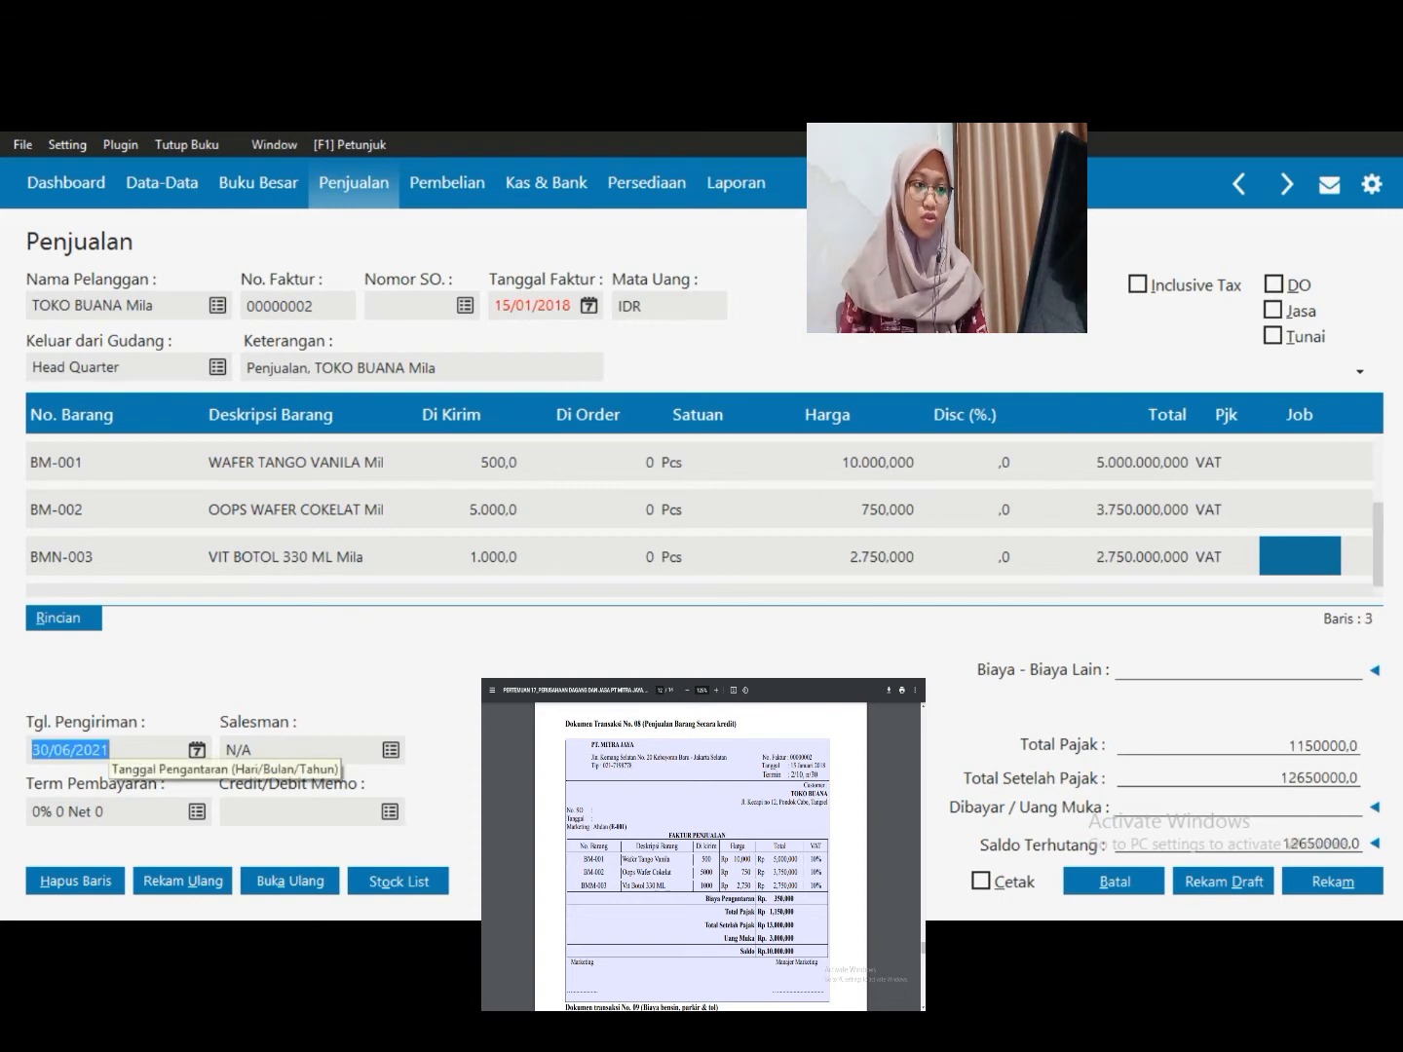
type("15/")
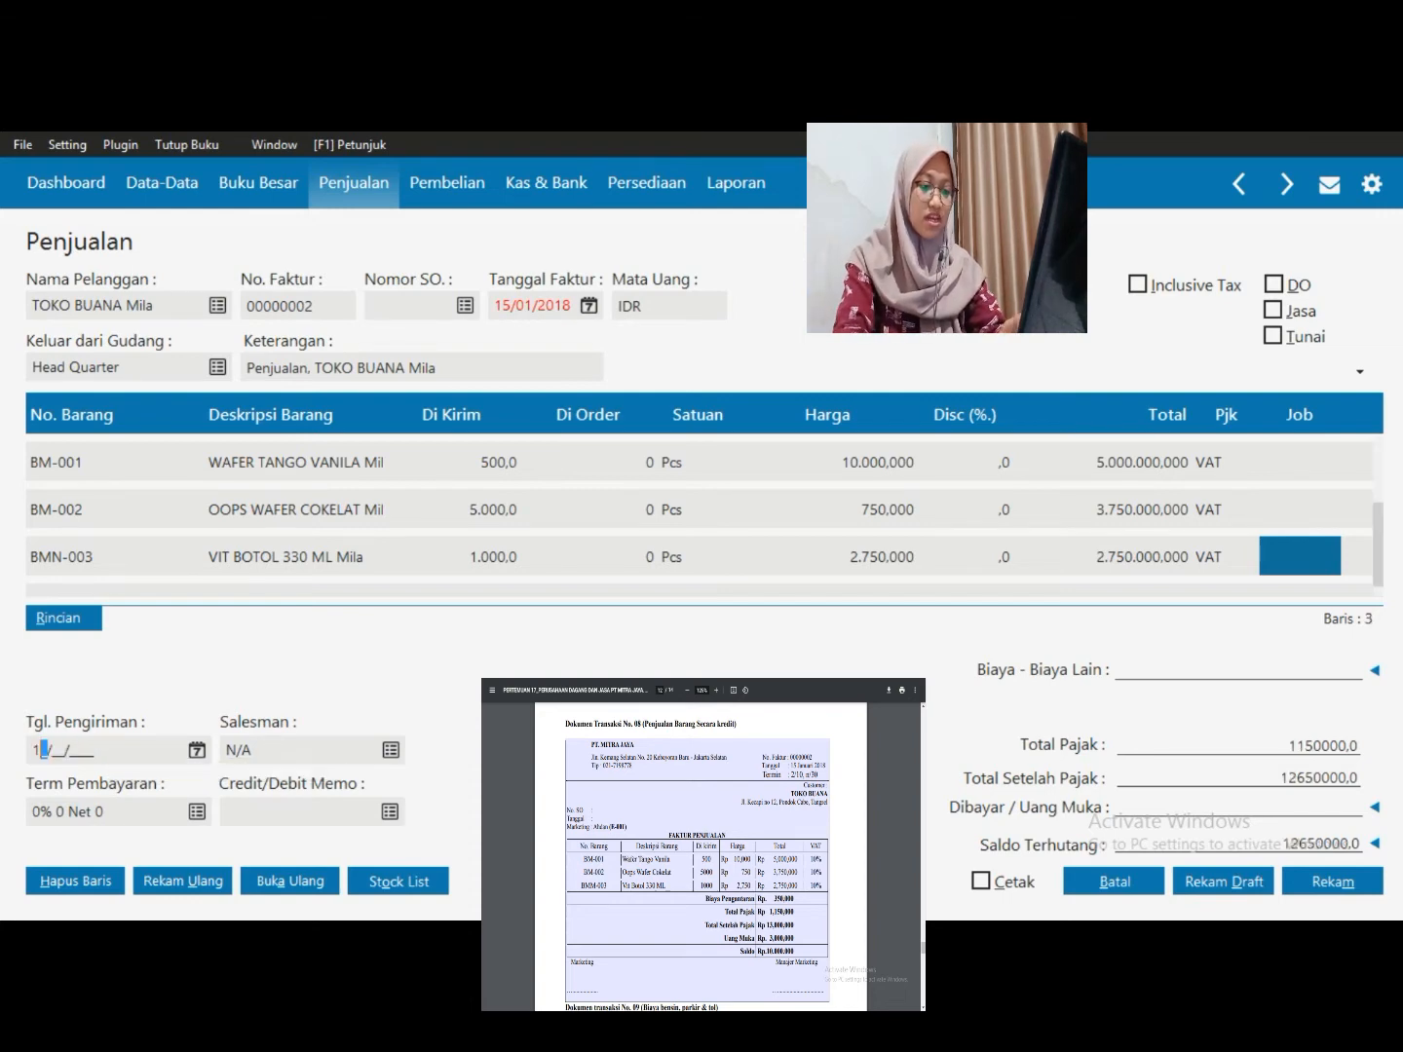
type("01/2018")
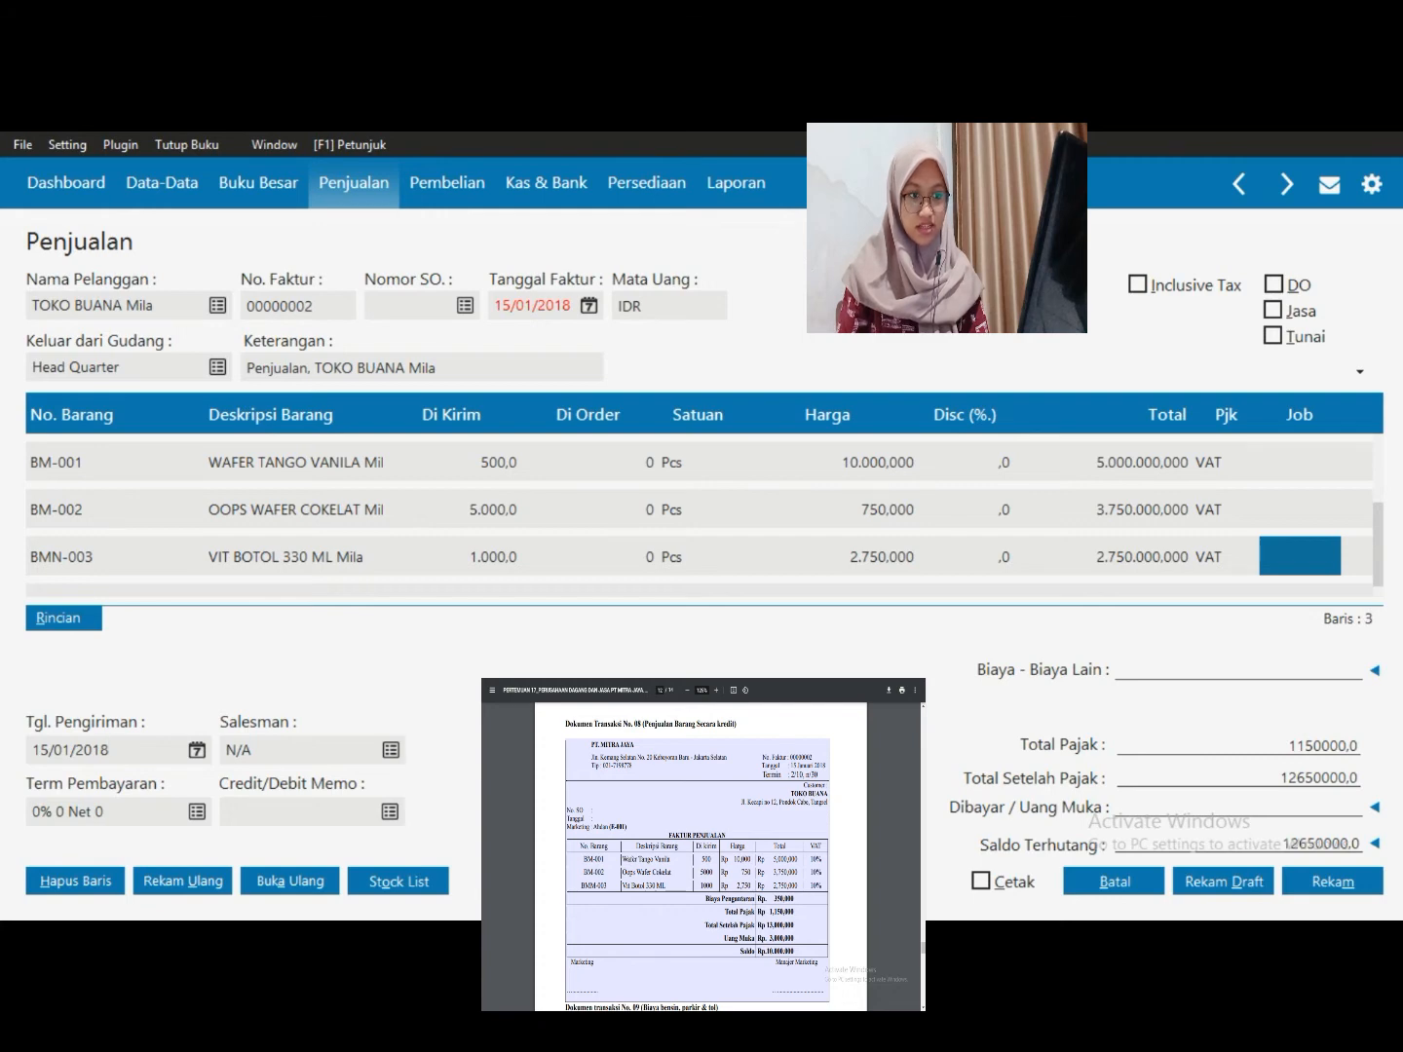
left_click(389, 749)
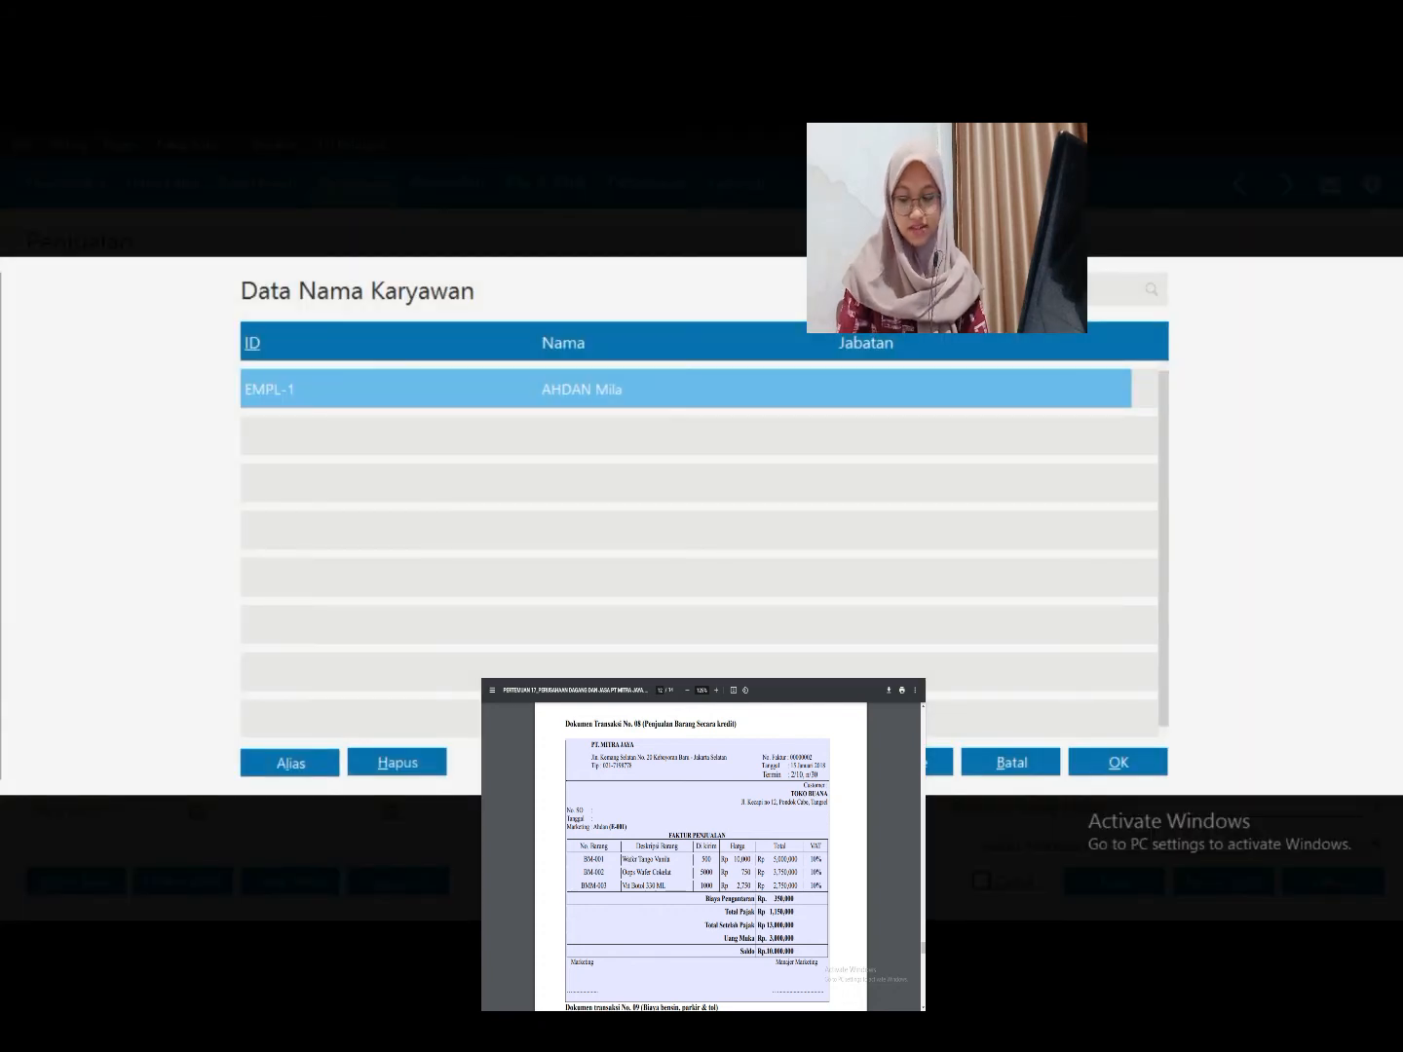
key("Return")
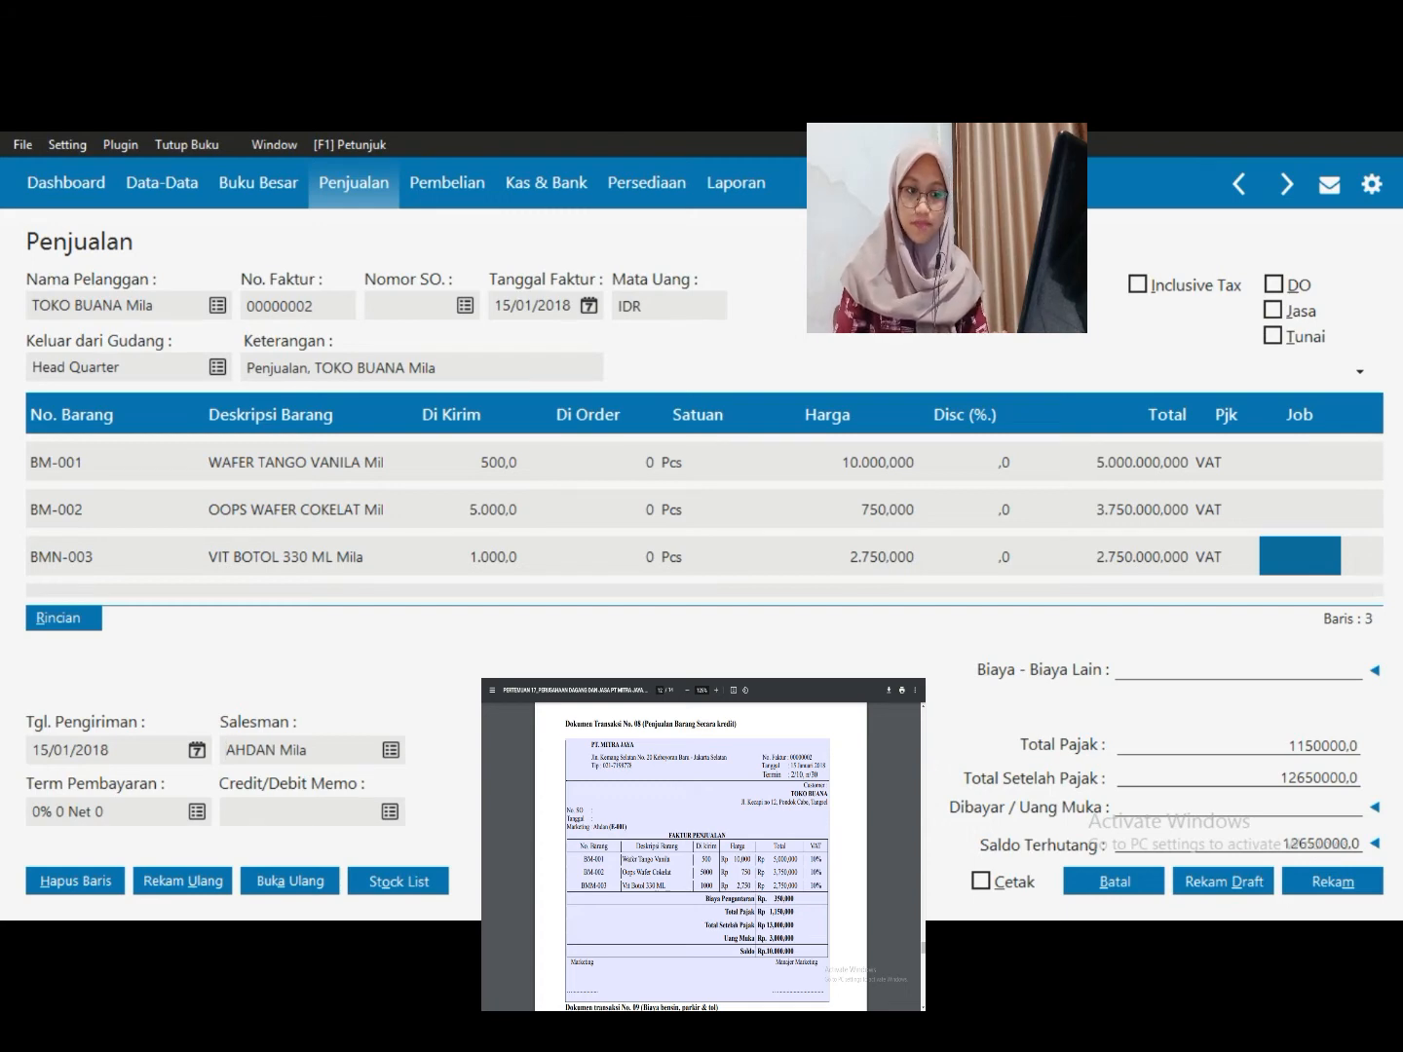
Set the payment terms to 10 discount days, 30 days due and a 2% early discount
left_click(197, 810)
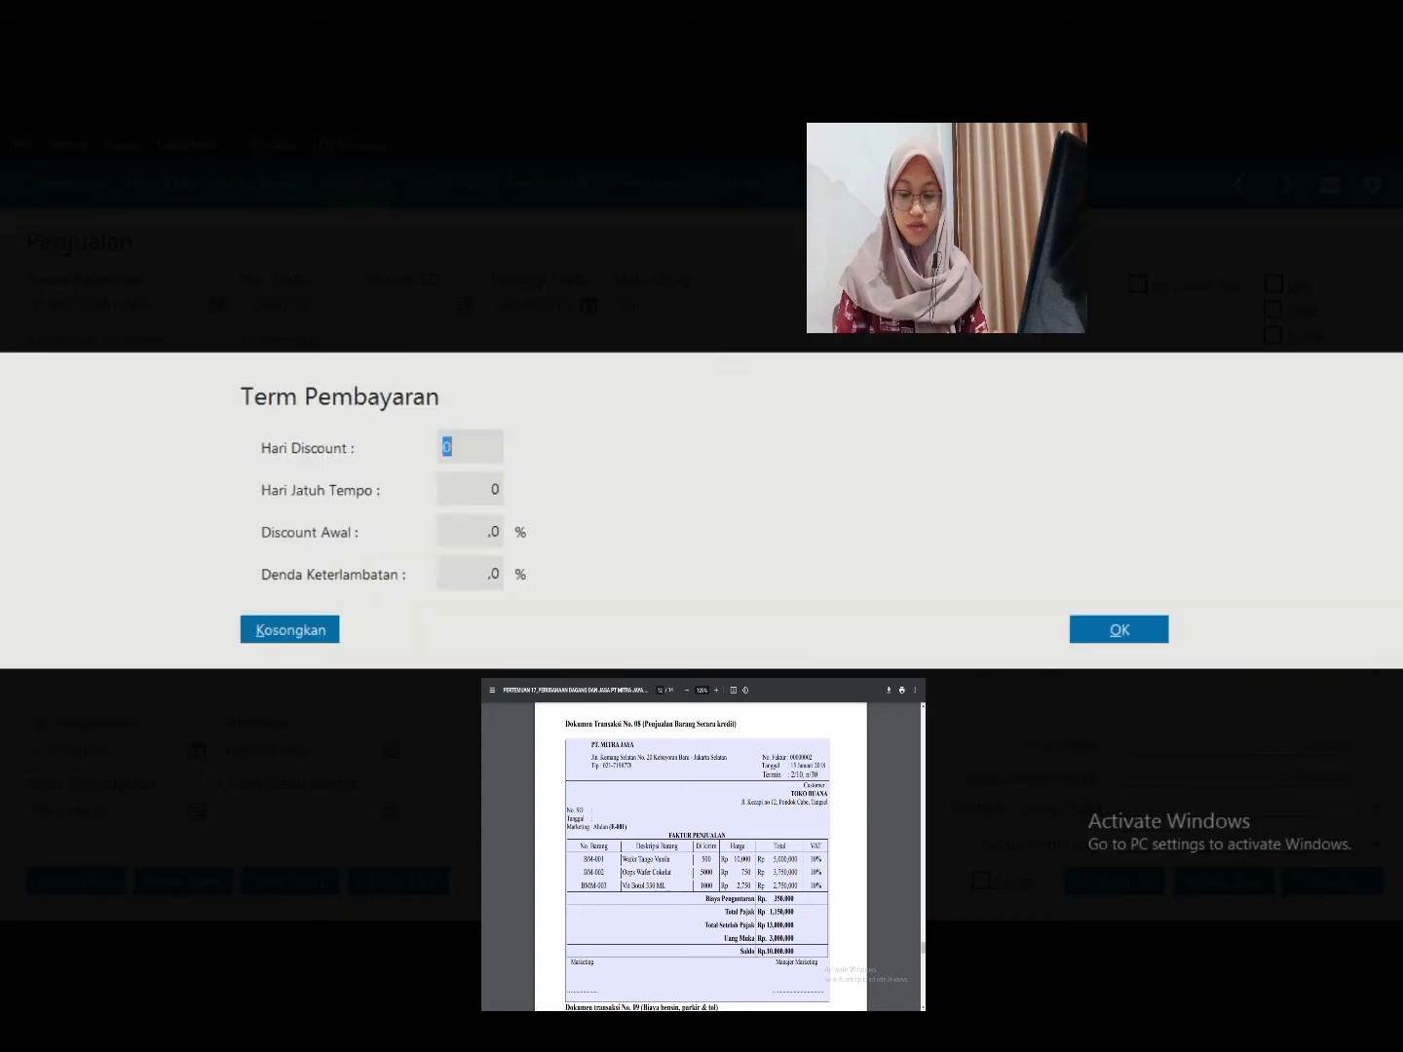
type("10")
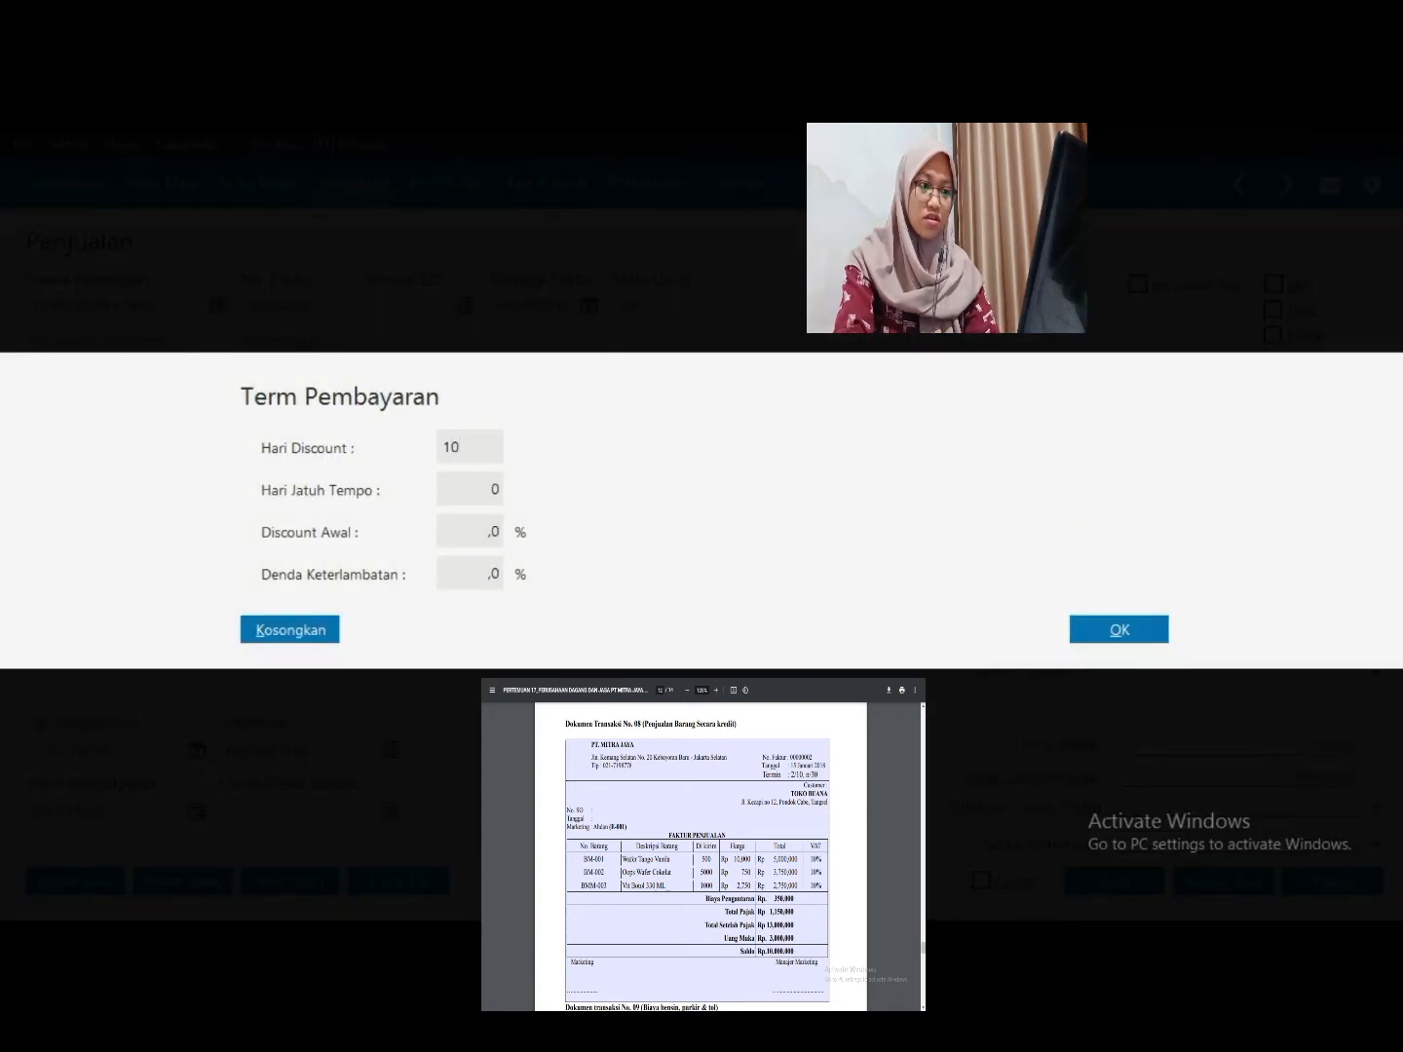
key("Tab")
type("30")
key("Tab")
key("BackSpace")
type("2")
key("Tab")
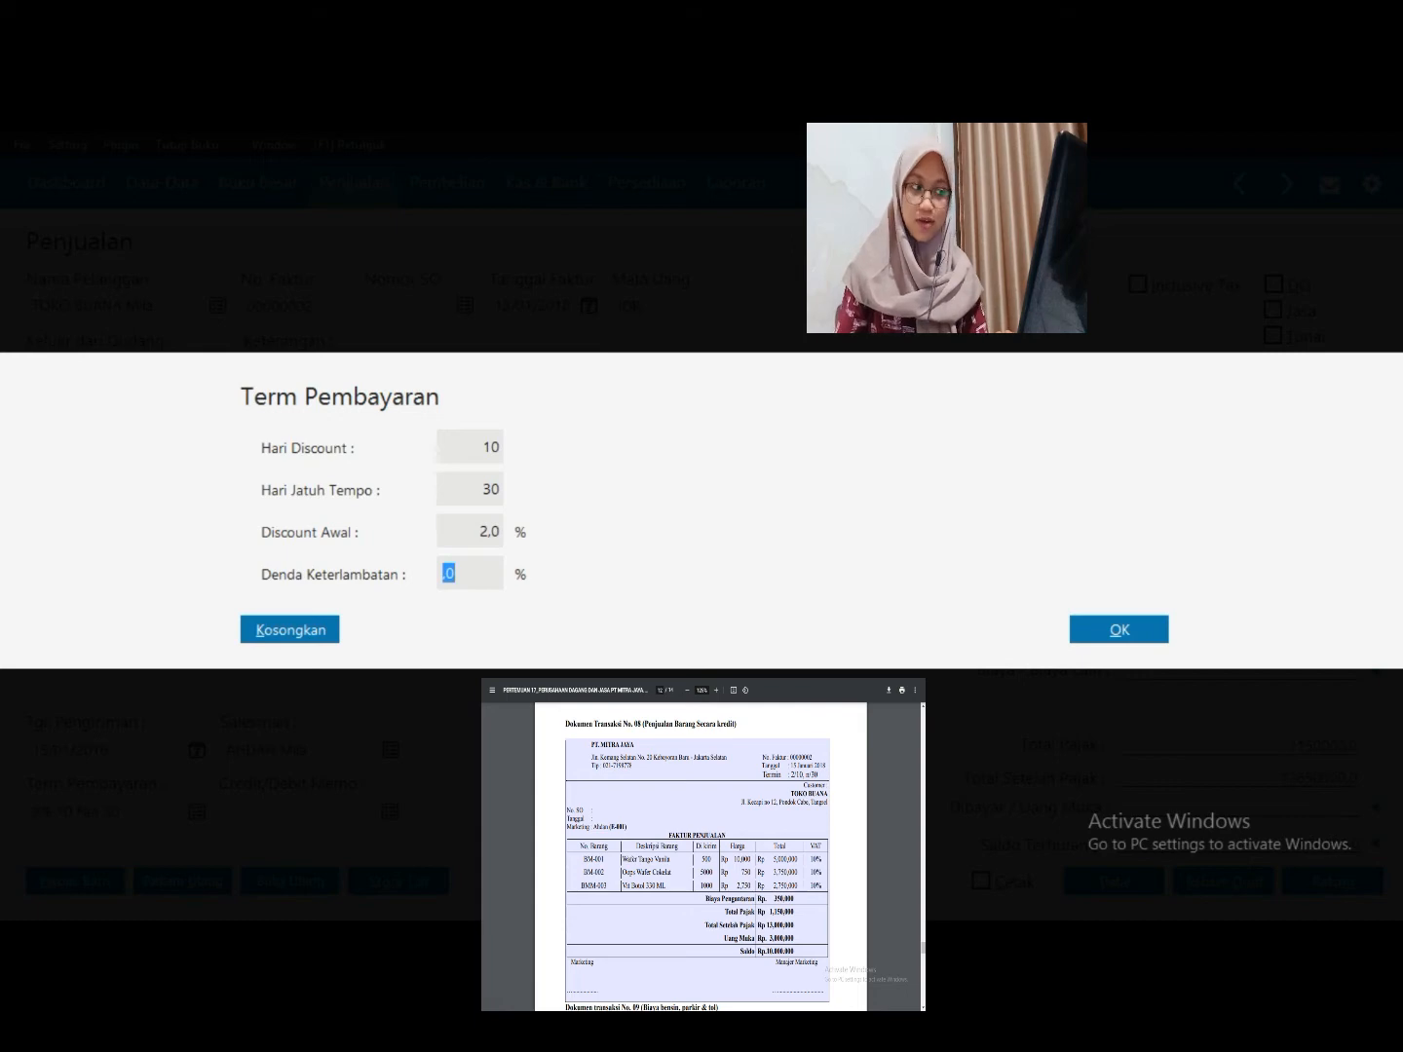
key("Return")
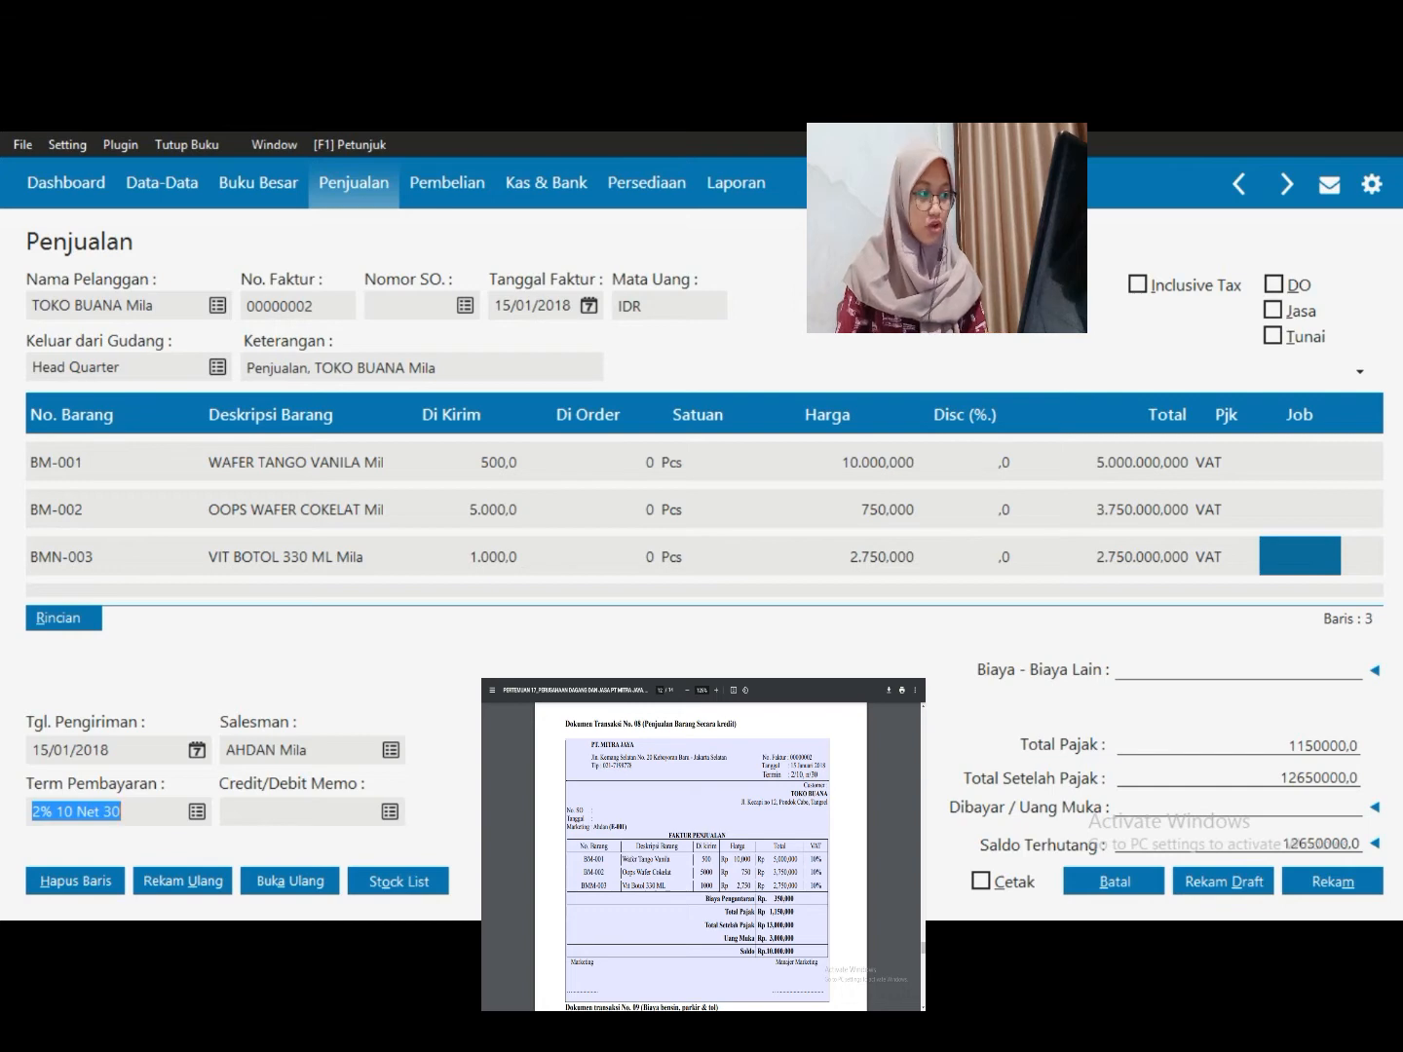
Enter Rp 350000 as the invoice's other costs (Biaya - Biaya Lain)
key("Tab")
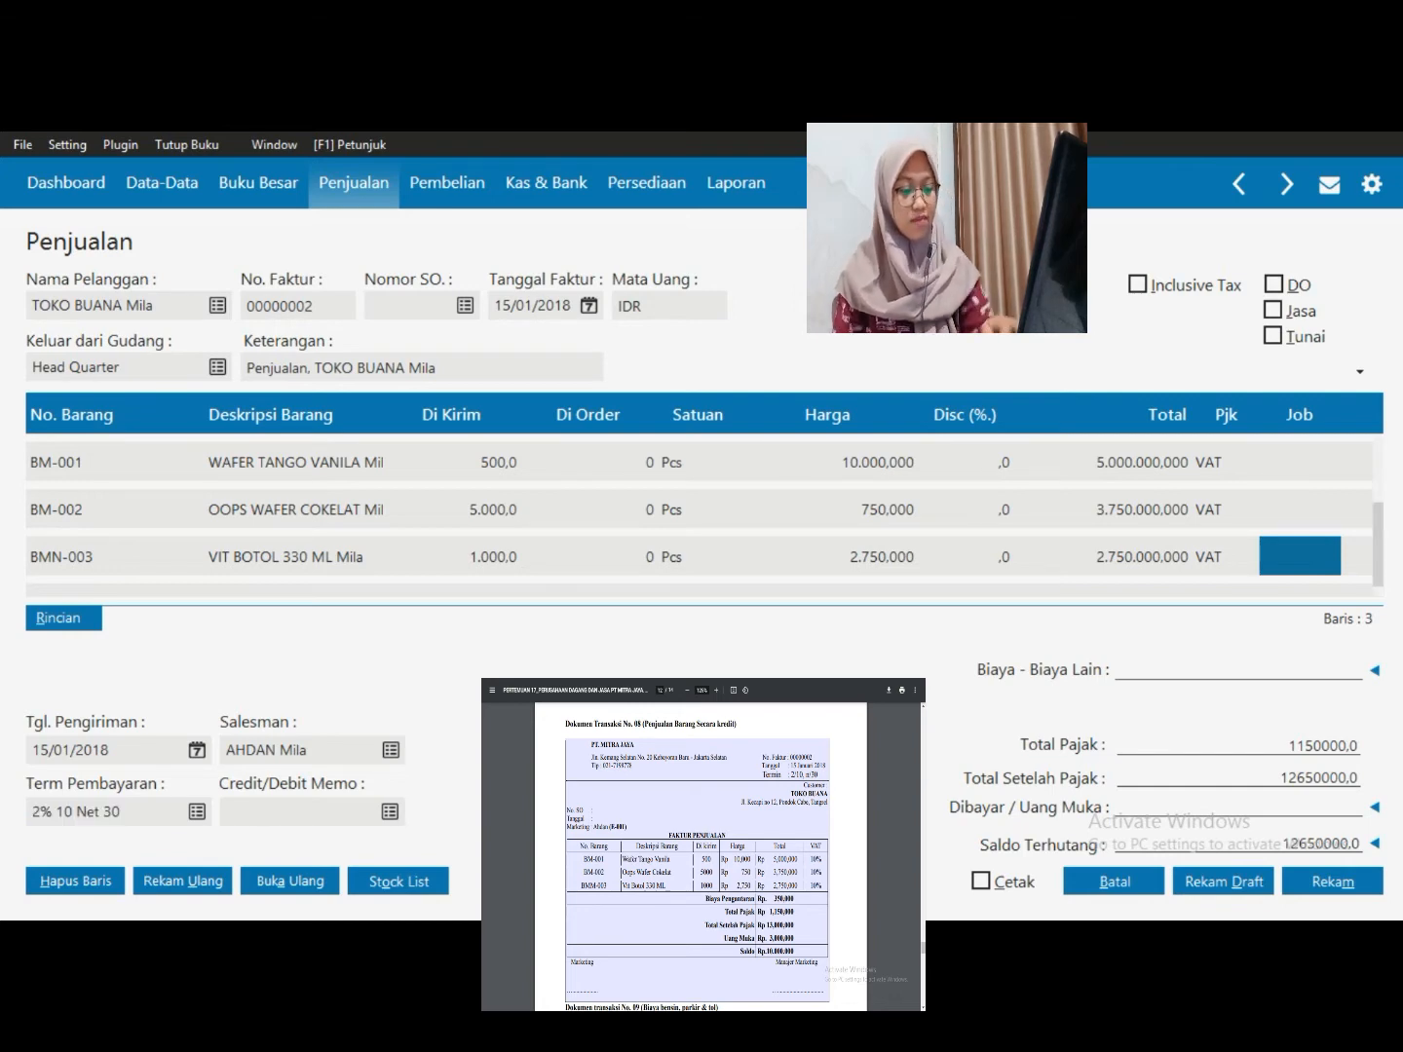
type("350.00")
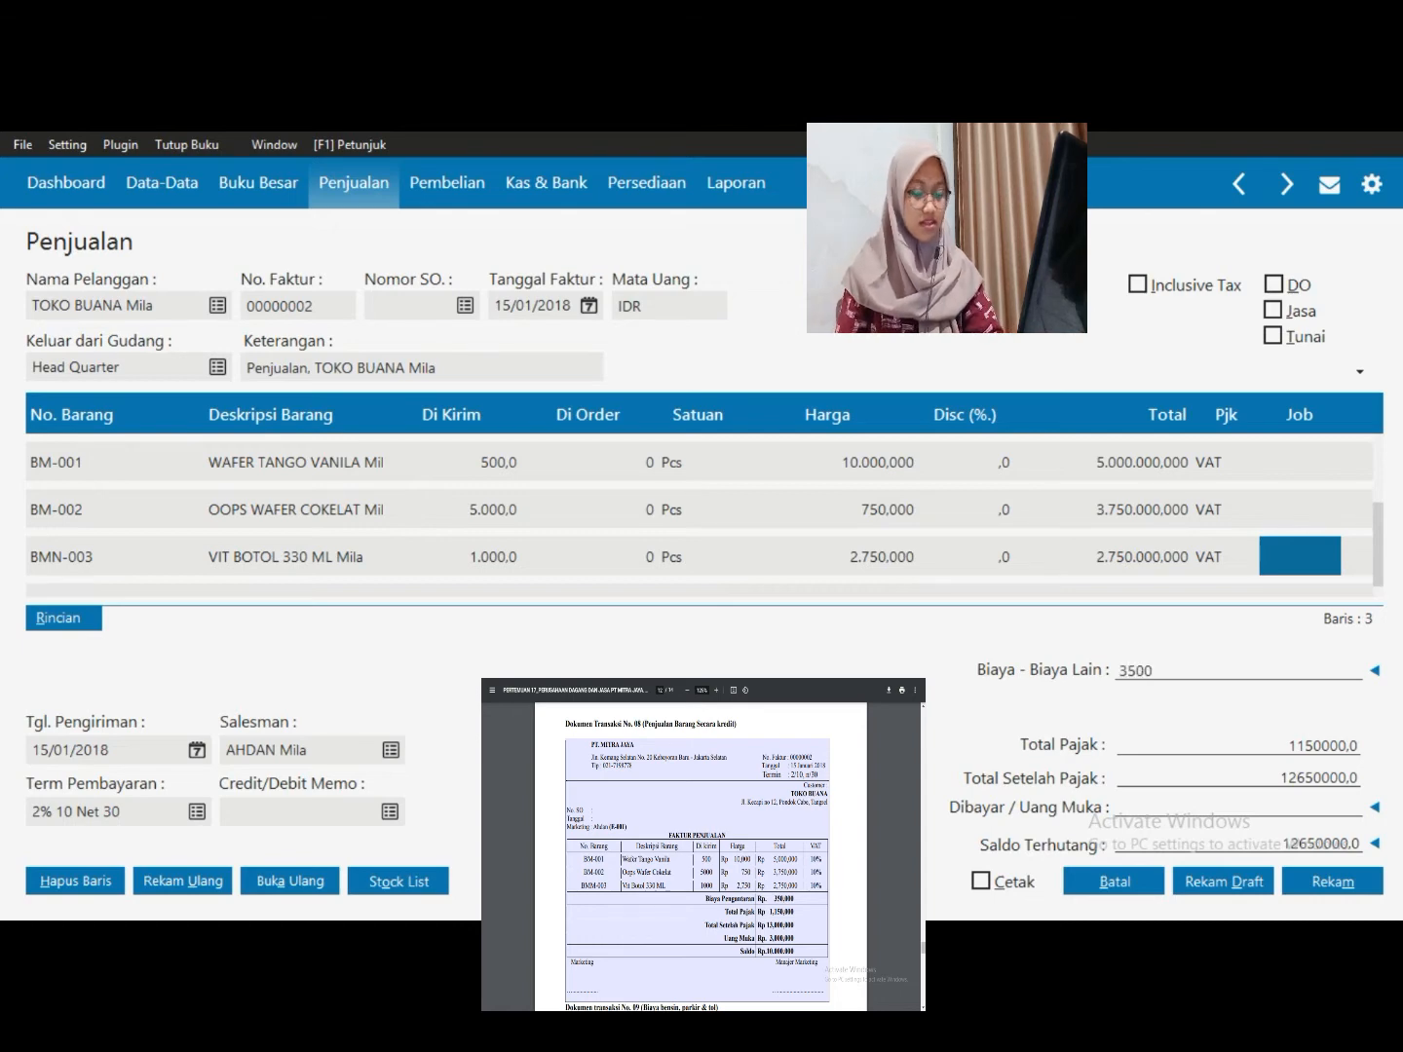
type("00")
key("Tab")
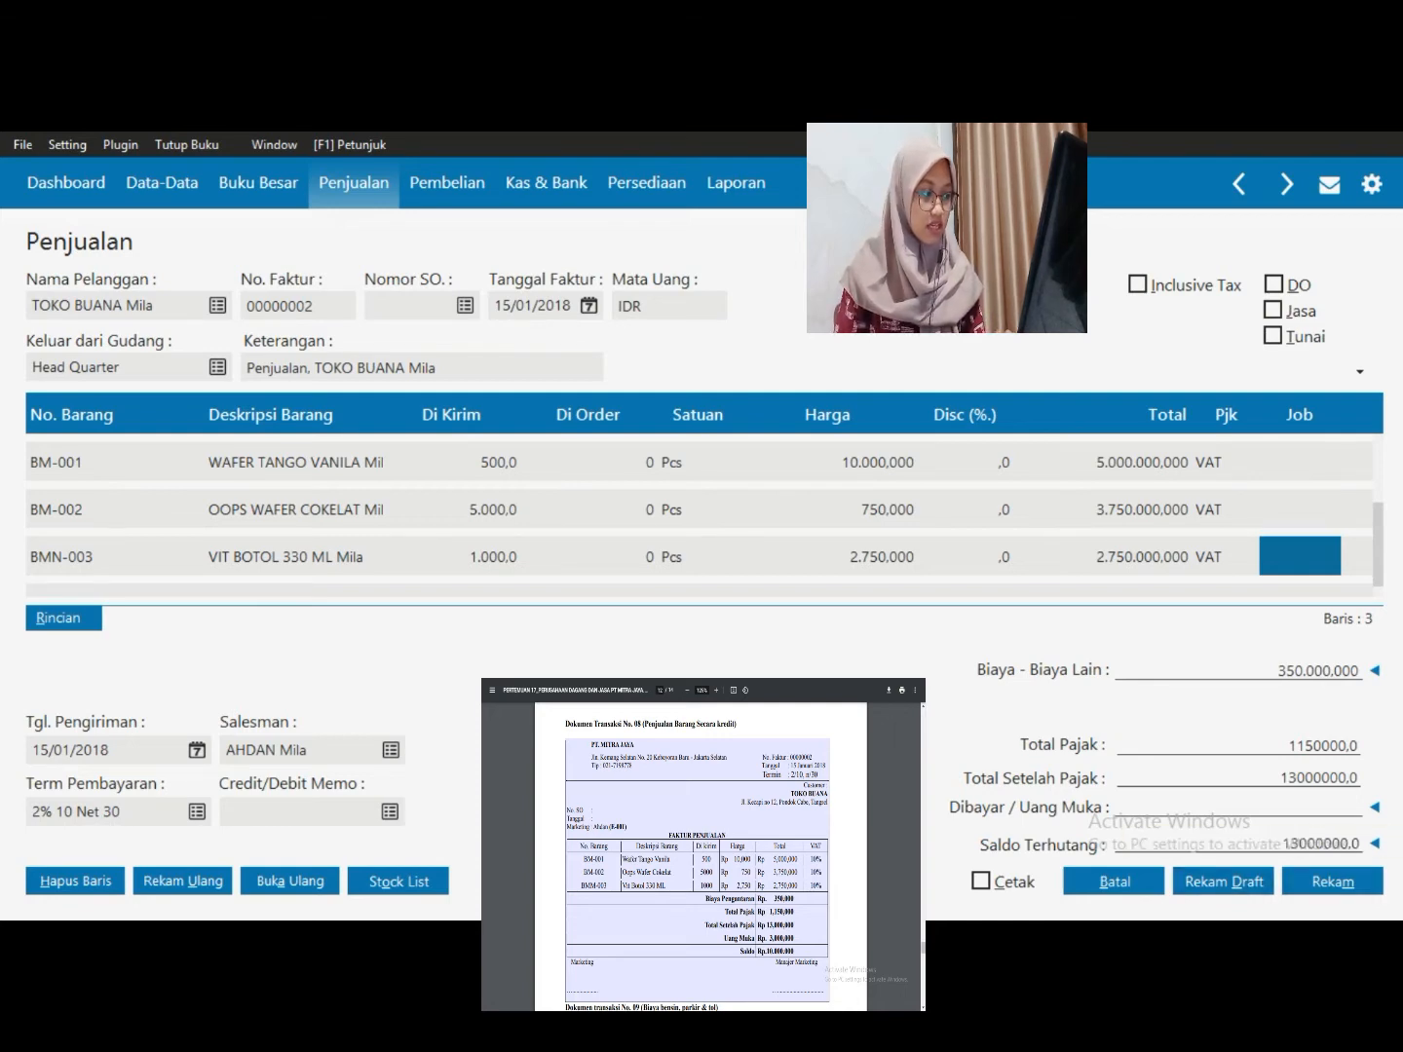
Enter a down payment (Uang Muka) of Rp 3000000 on the invoice with Set Akun Manual turned on
left_click(1373, 808)
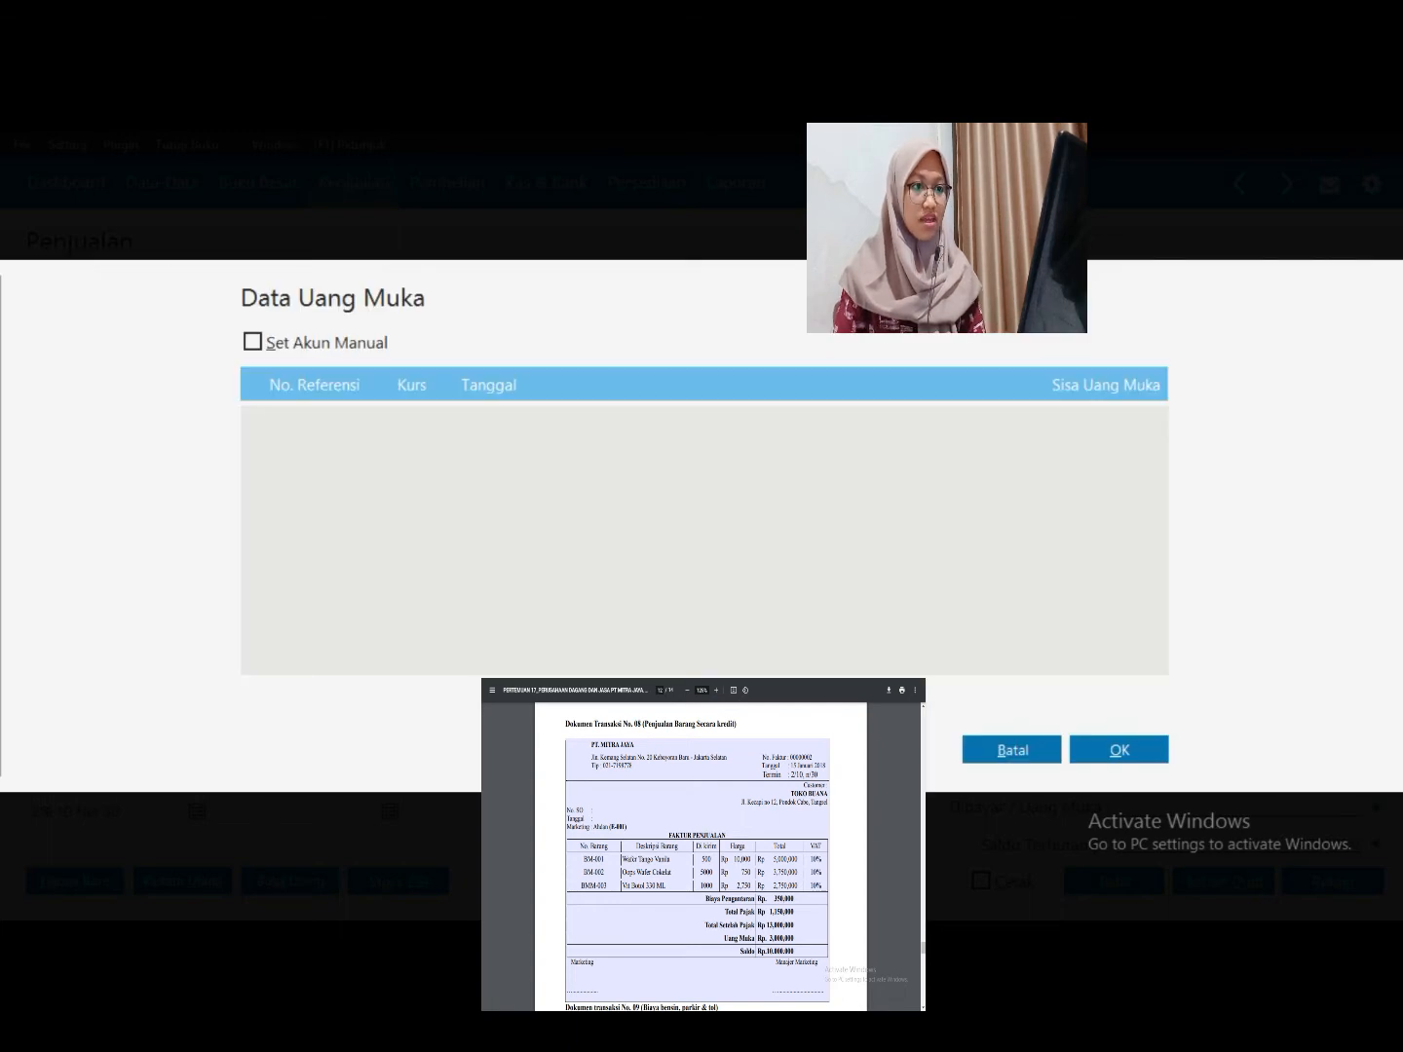
left_click(253, 343)
left_click(417, 384)
type("3")
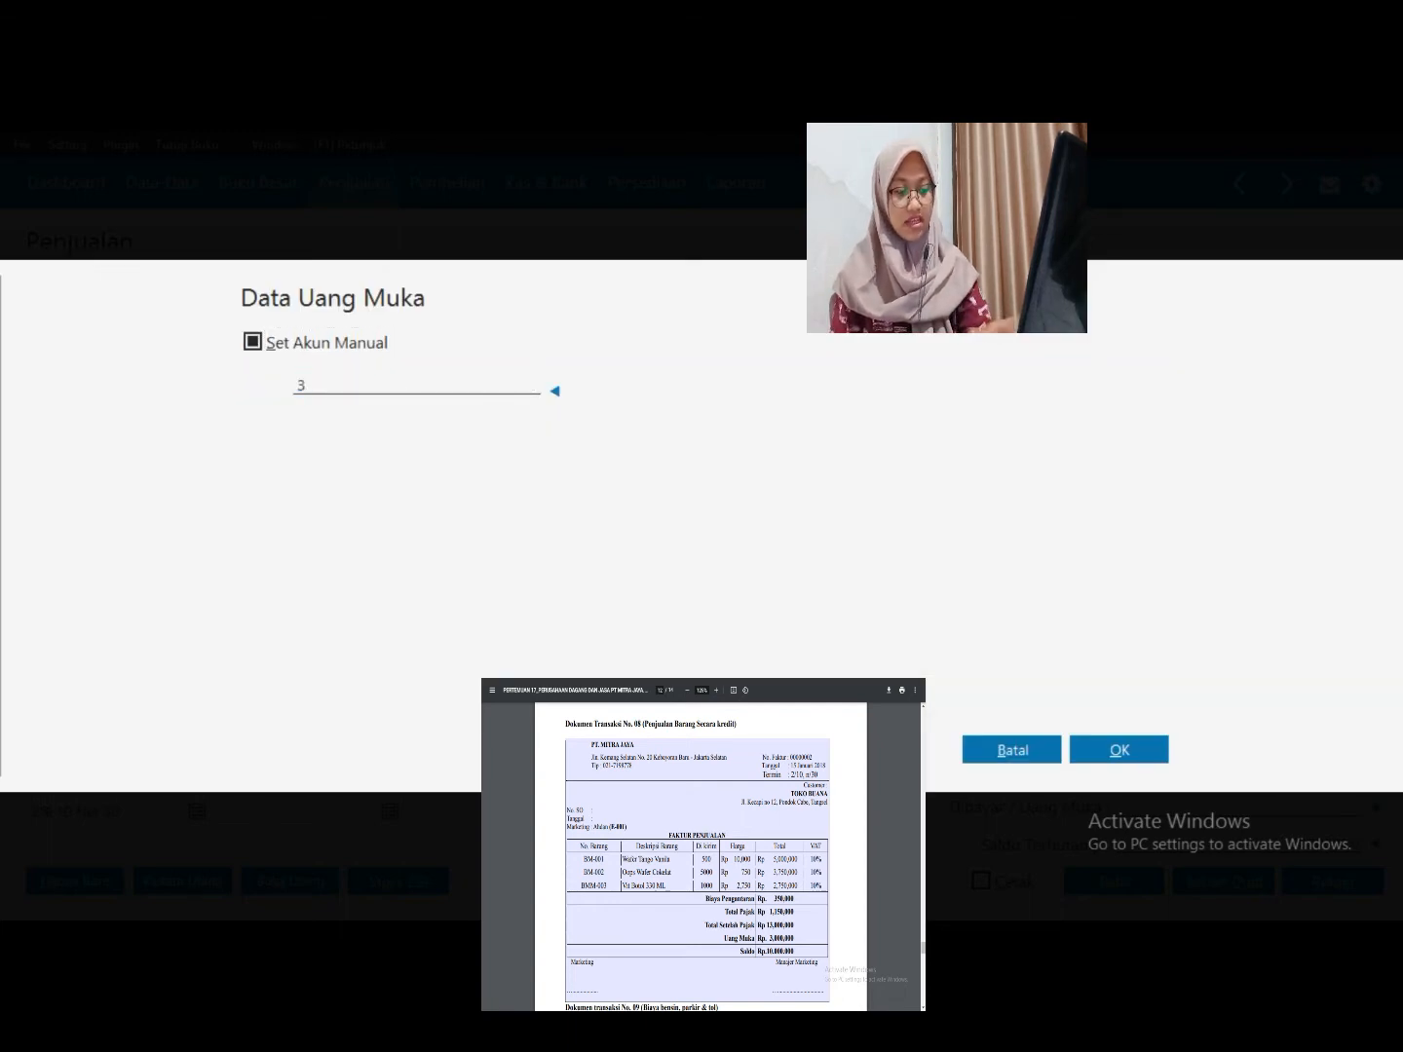
type(".000")
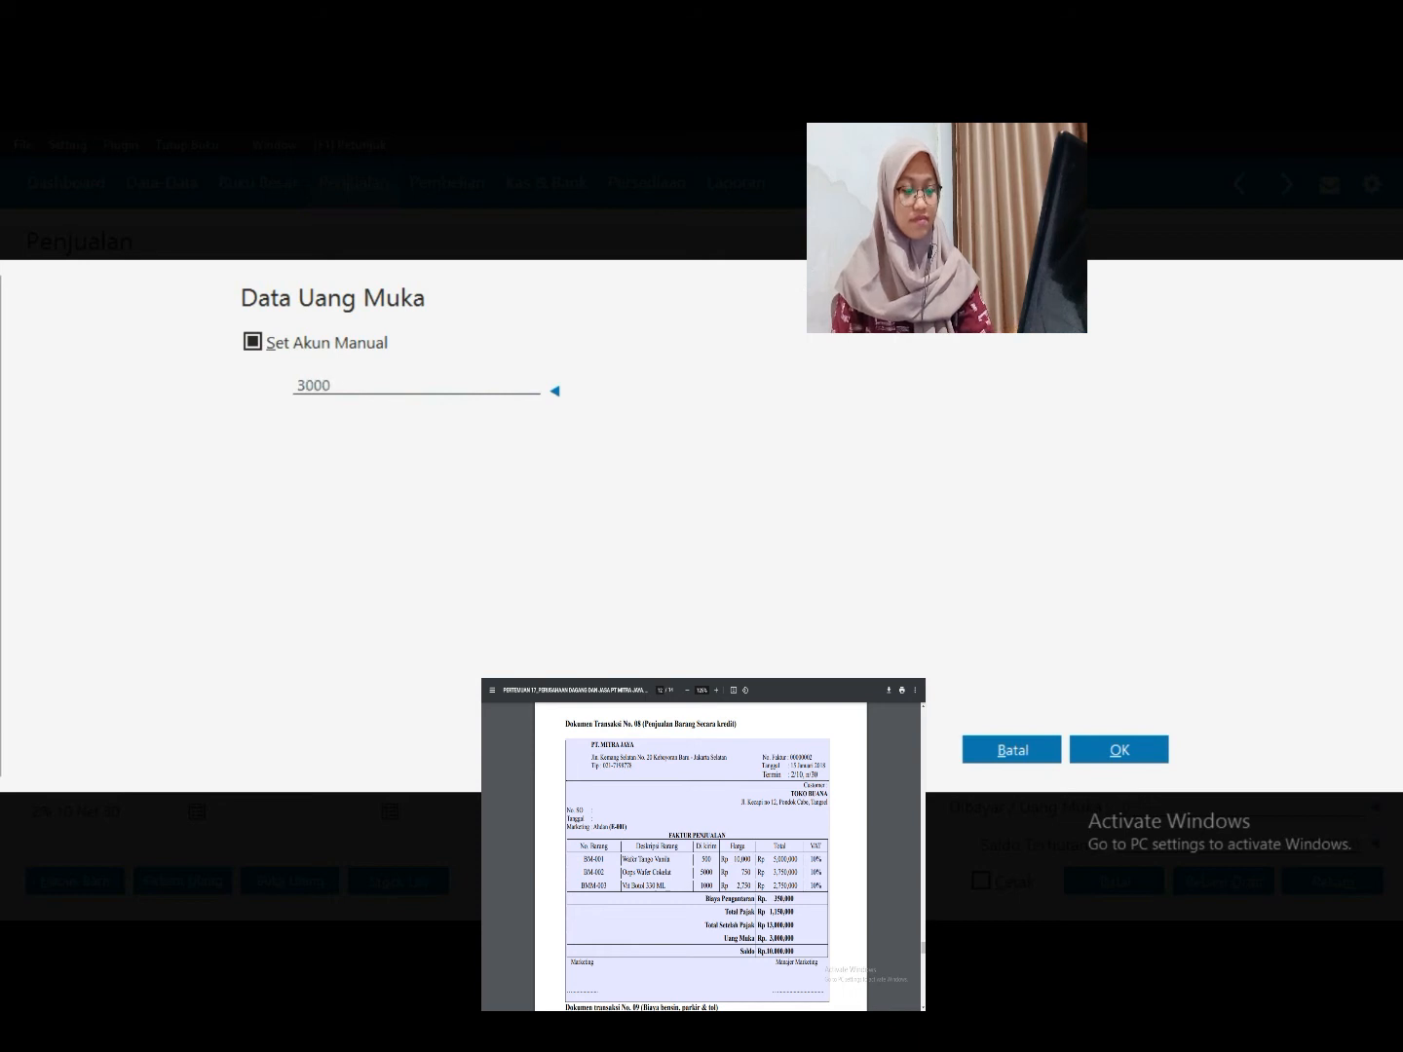
type(".000.000")
key("Tab")
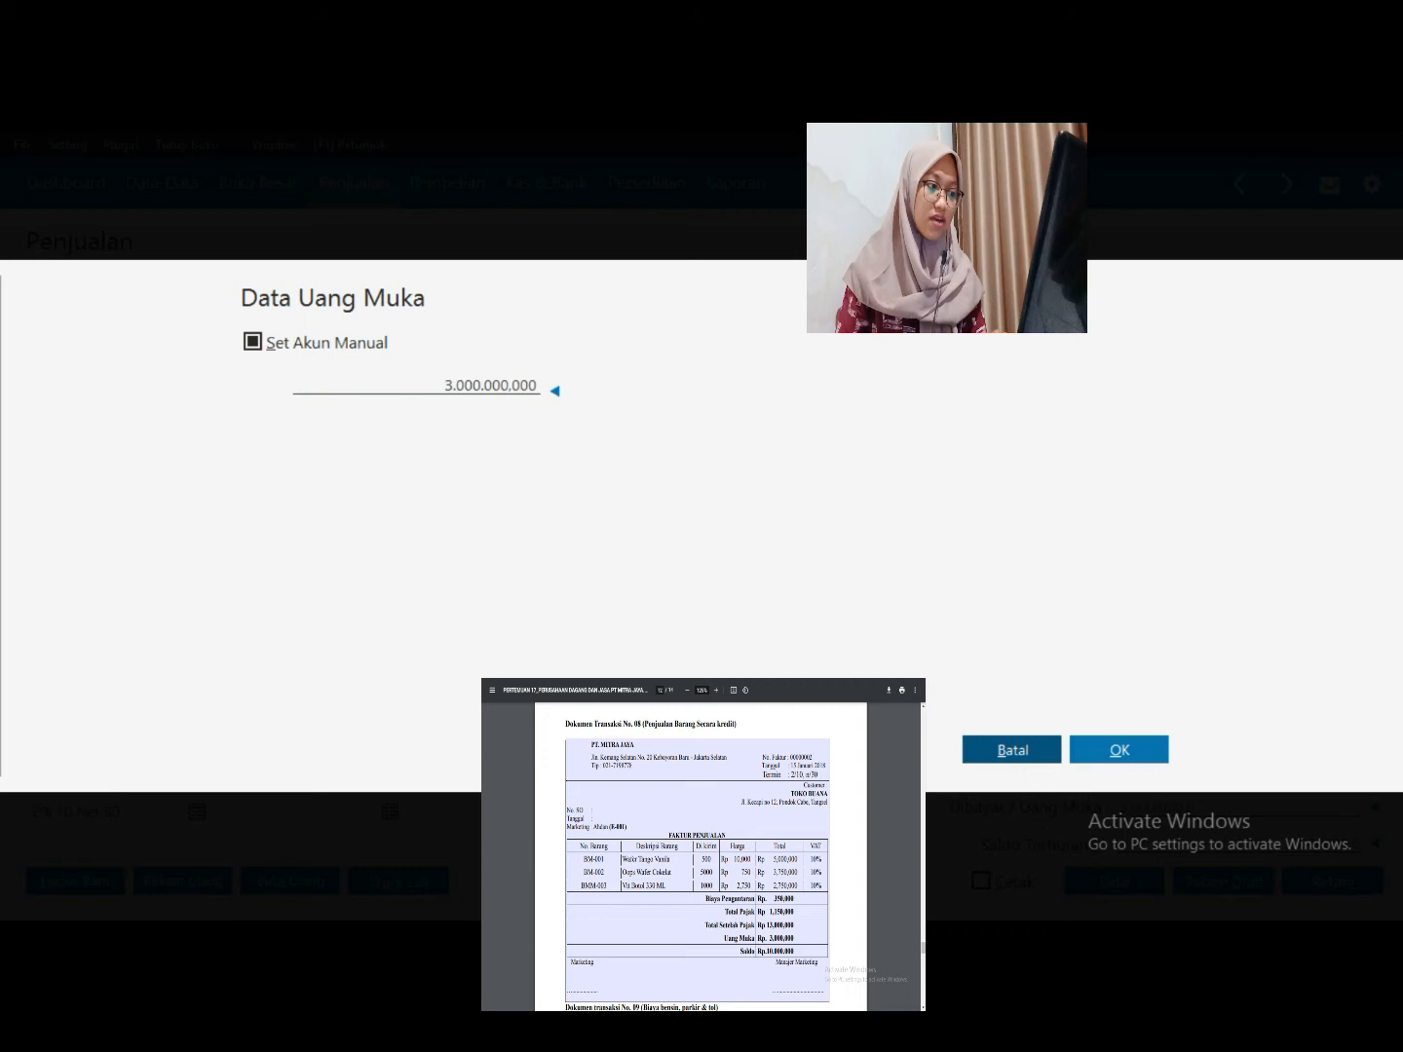
left_click(1118, 749)
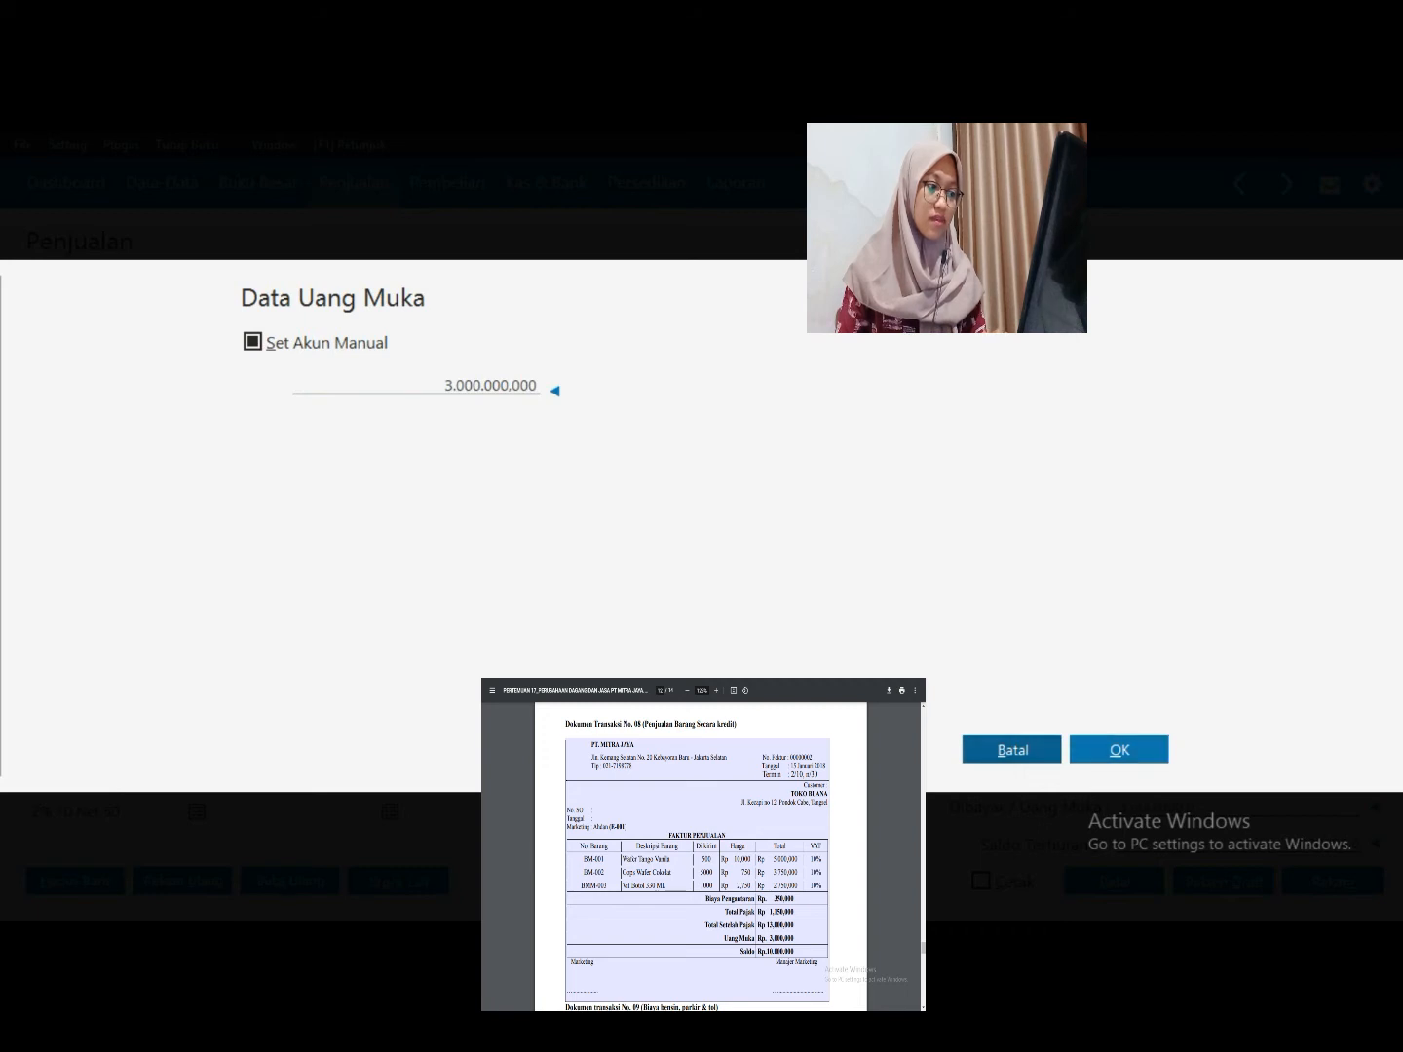
key("Tab")
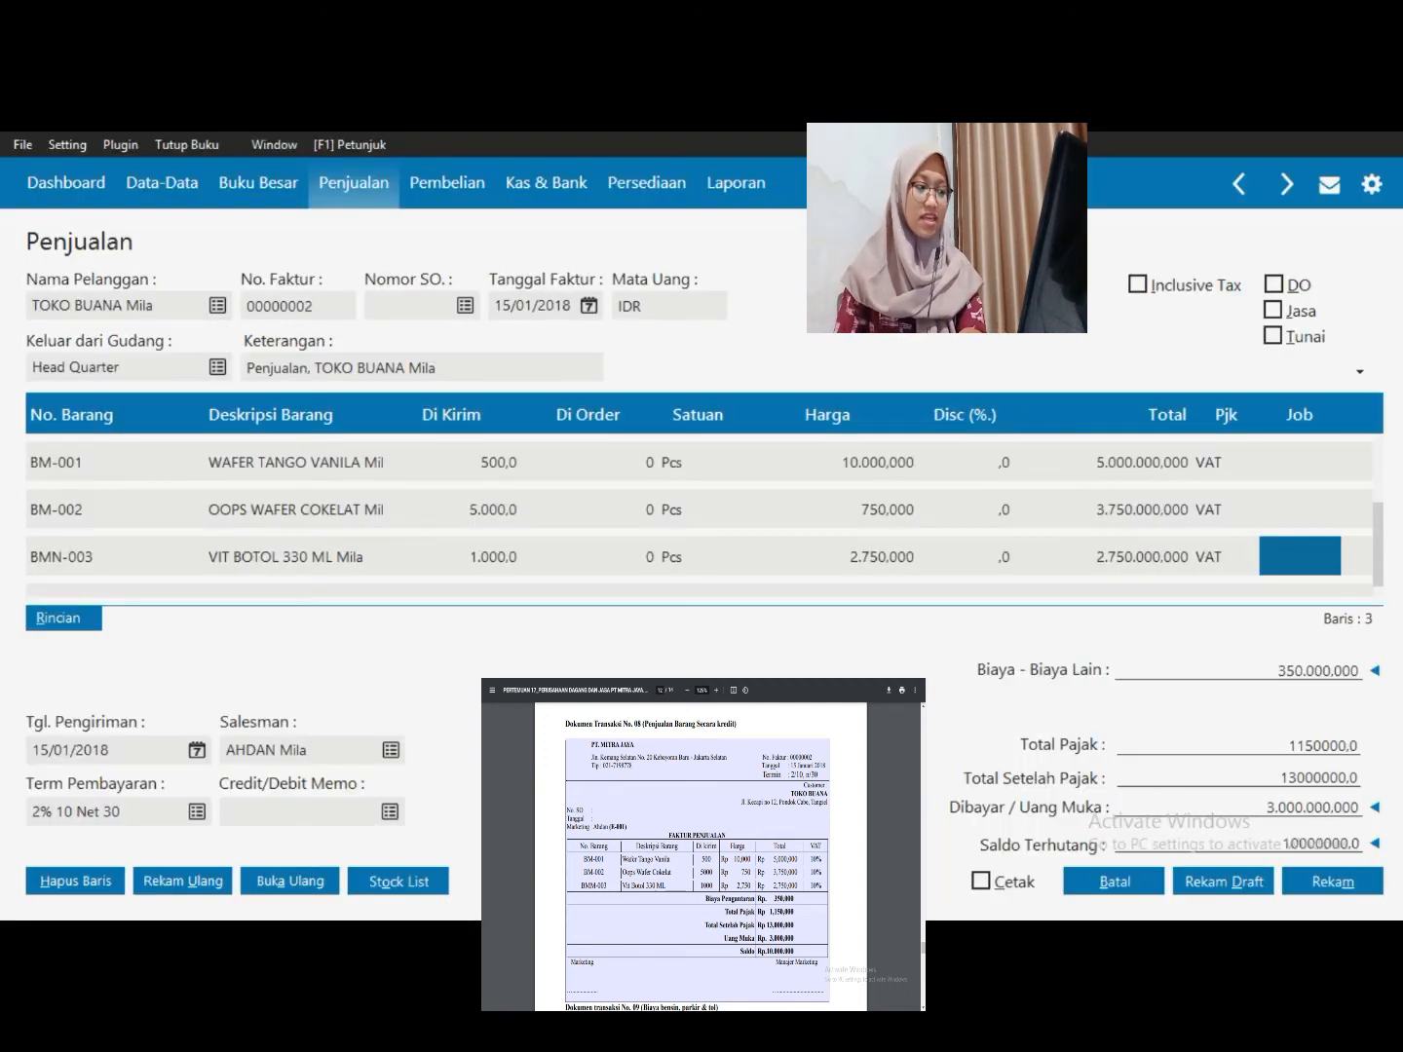
Record the TOKO BUANA sales invoice and close the blank invoice form that follows
key("Tab")
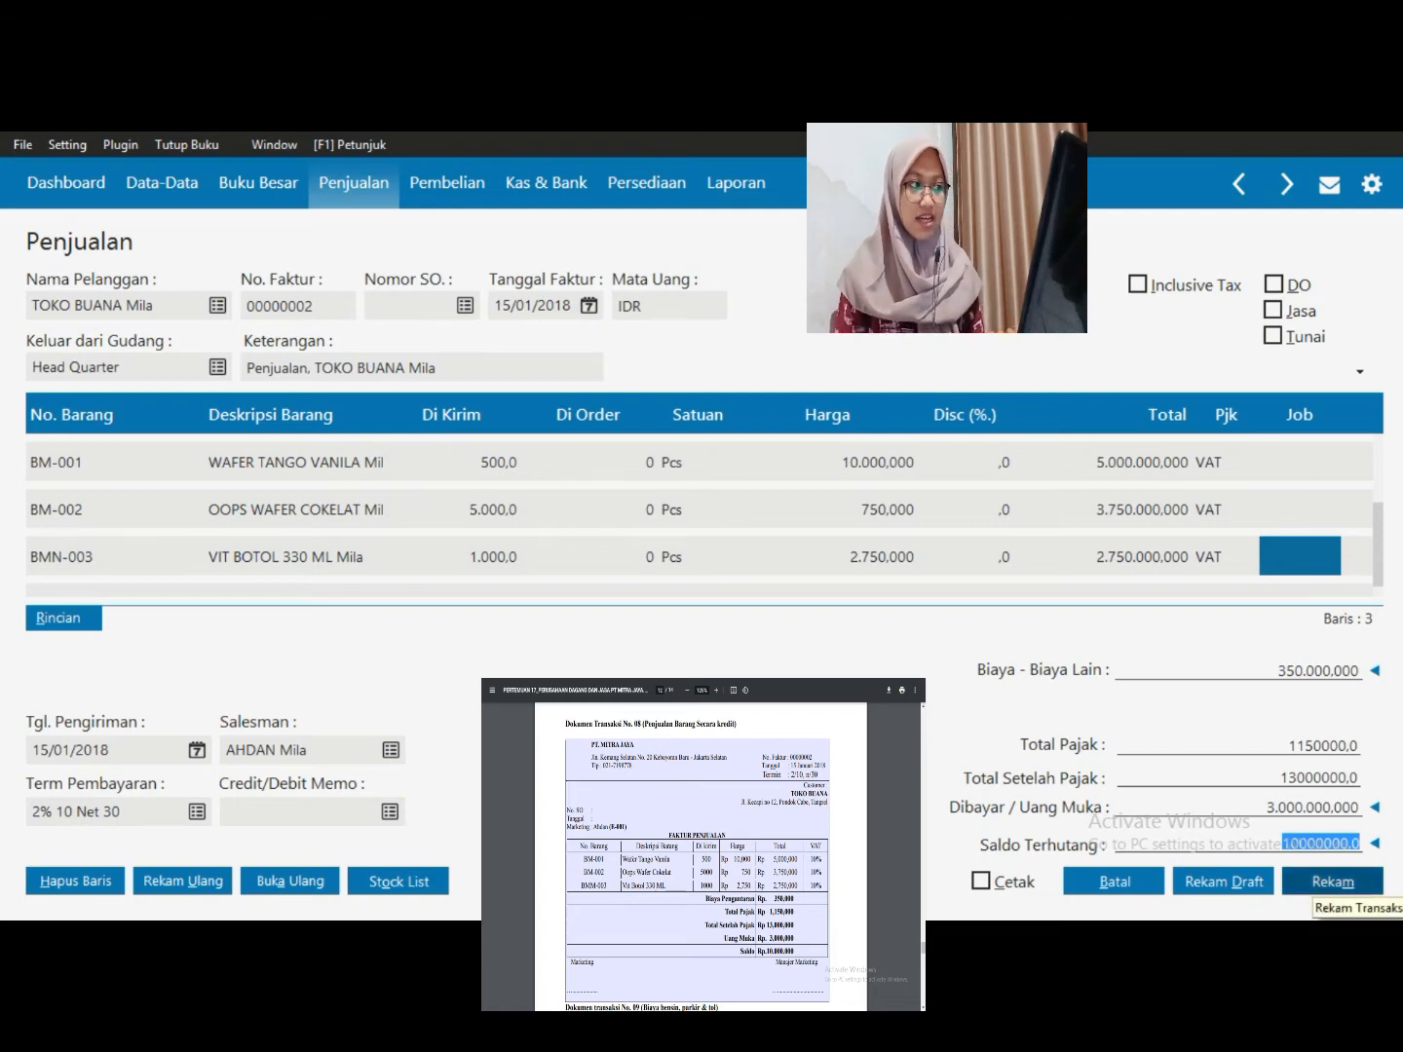
left_click(1330, 882)
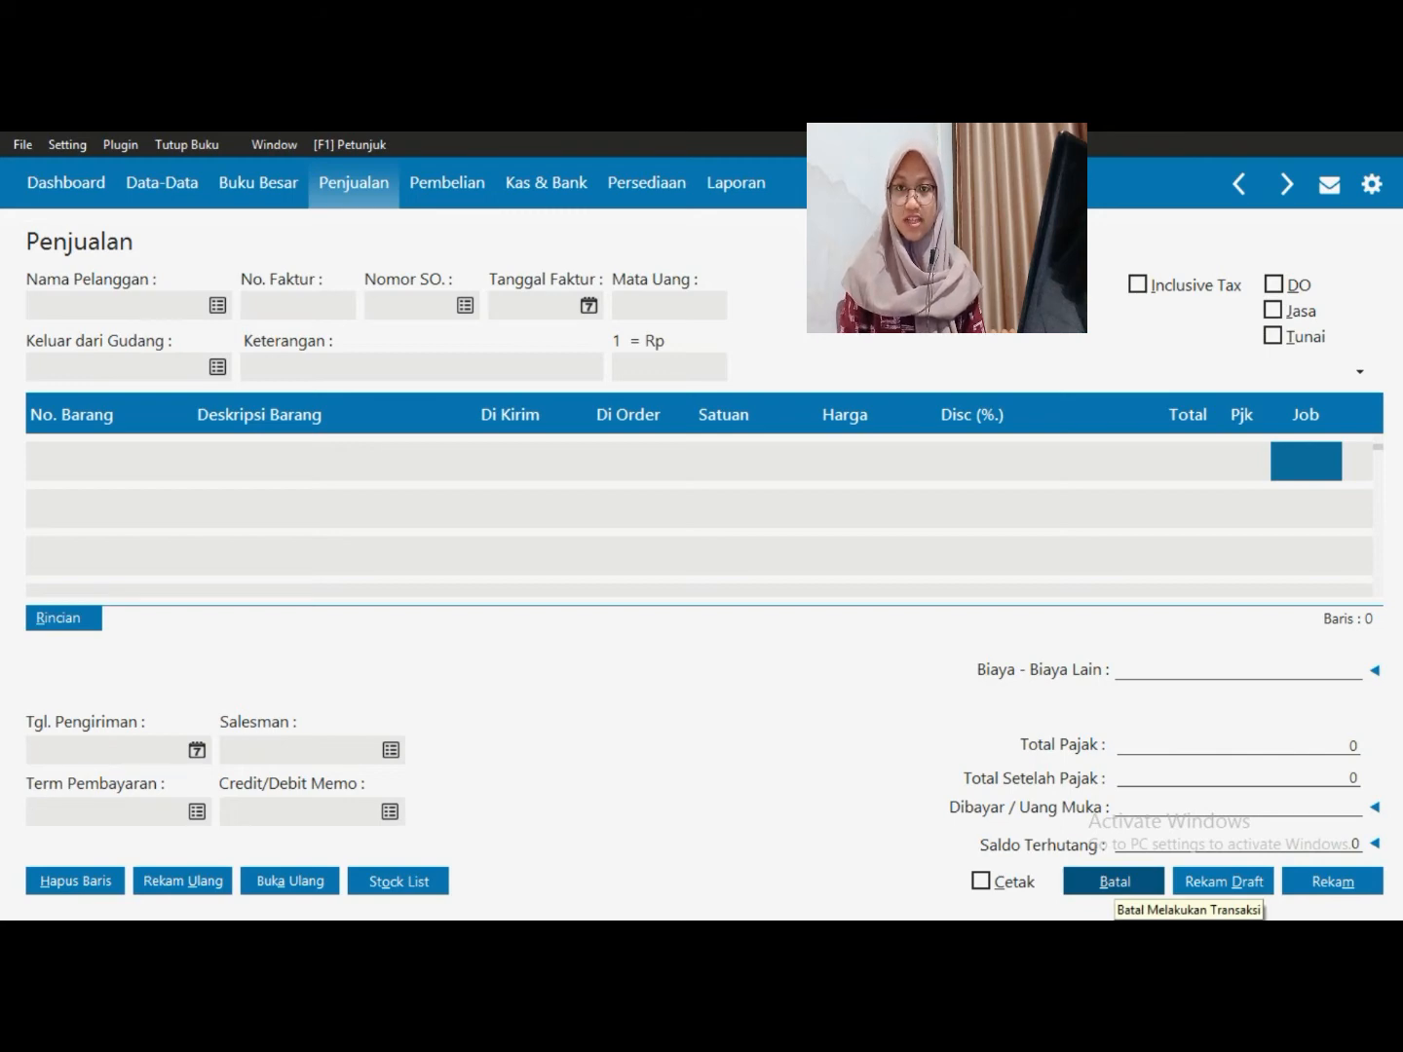
left_click(1115, 880)
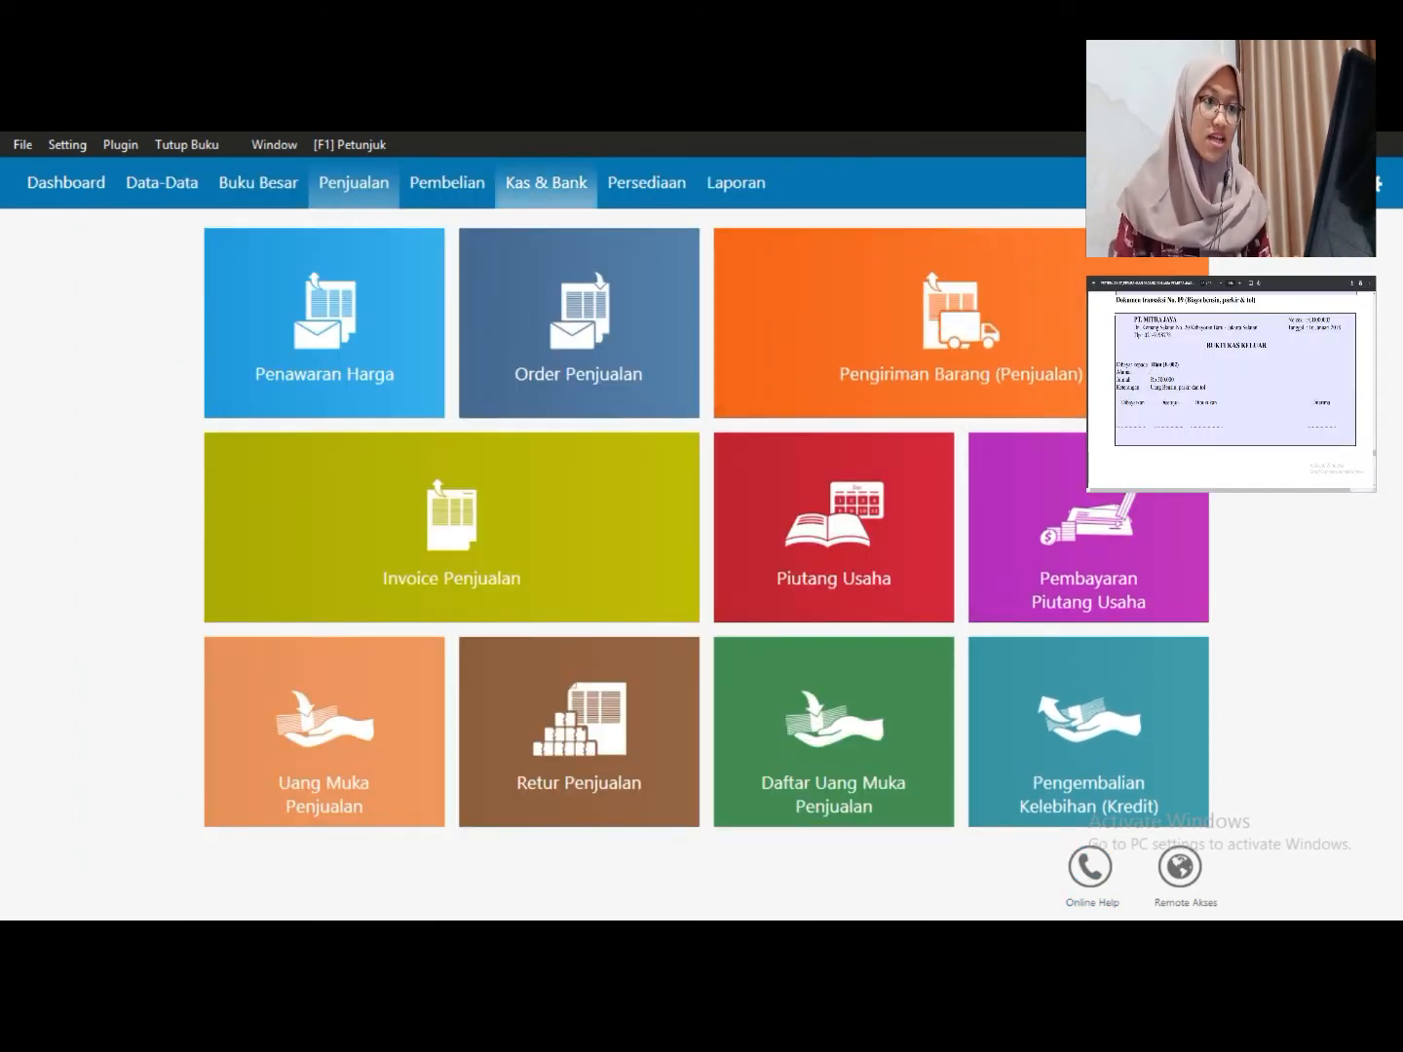
Start a new Kas Keluar (cash payment) entry and open the list of names for its recipient
left_click(545, 182)
mouse_move(233, 587)
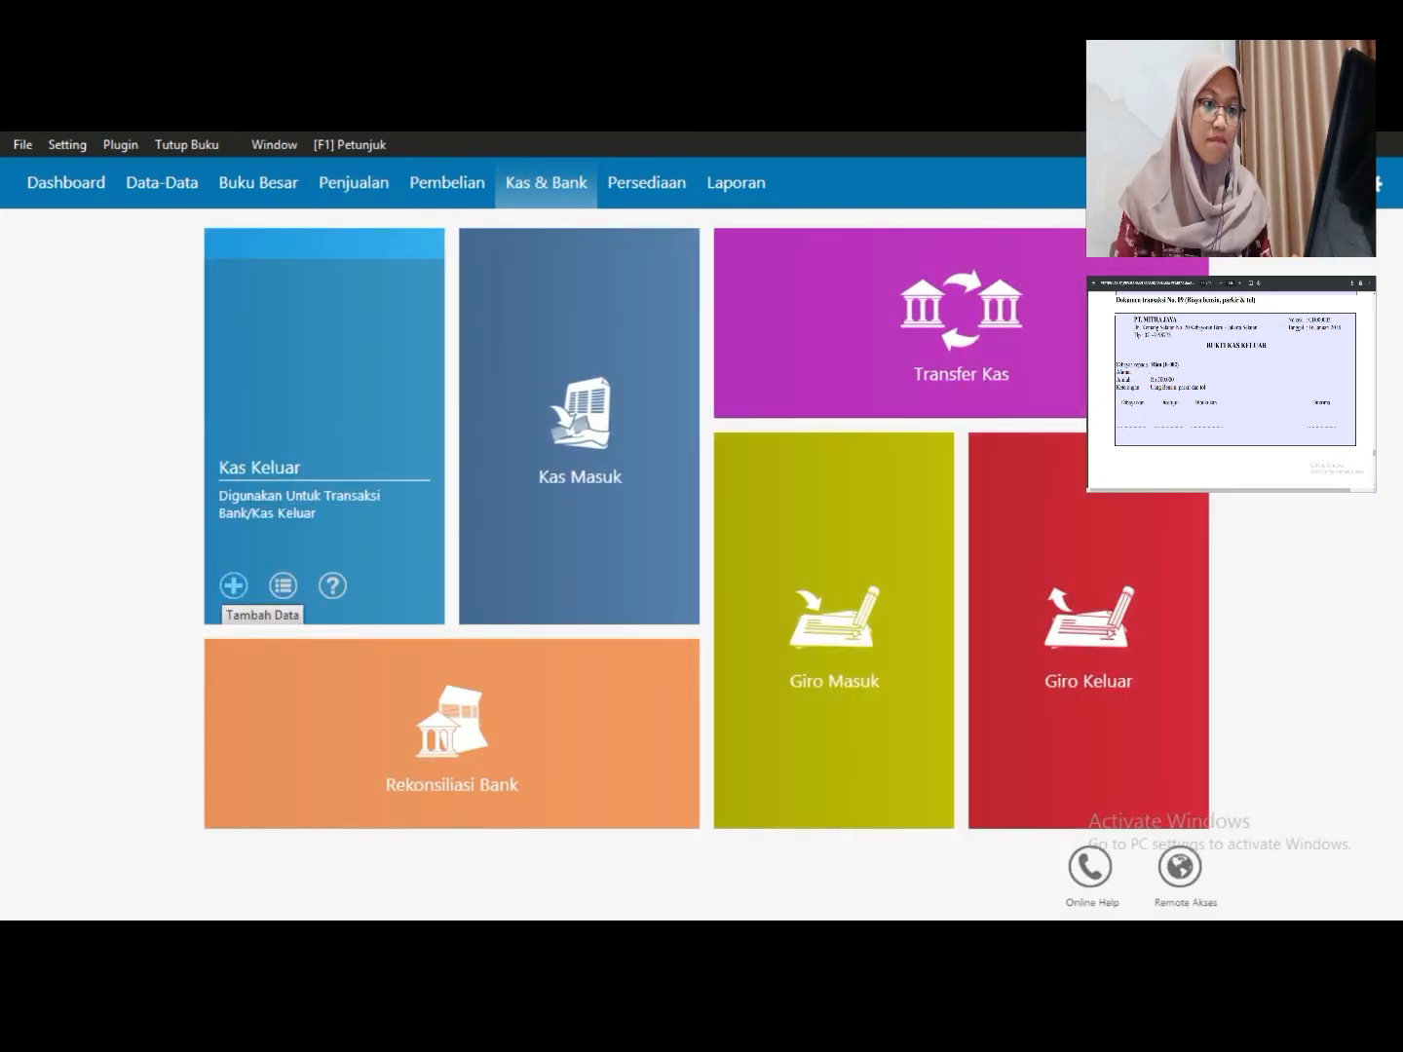
left_click(233, 585)
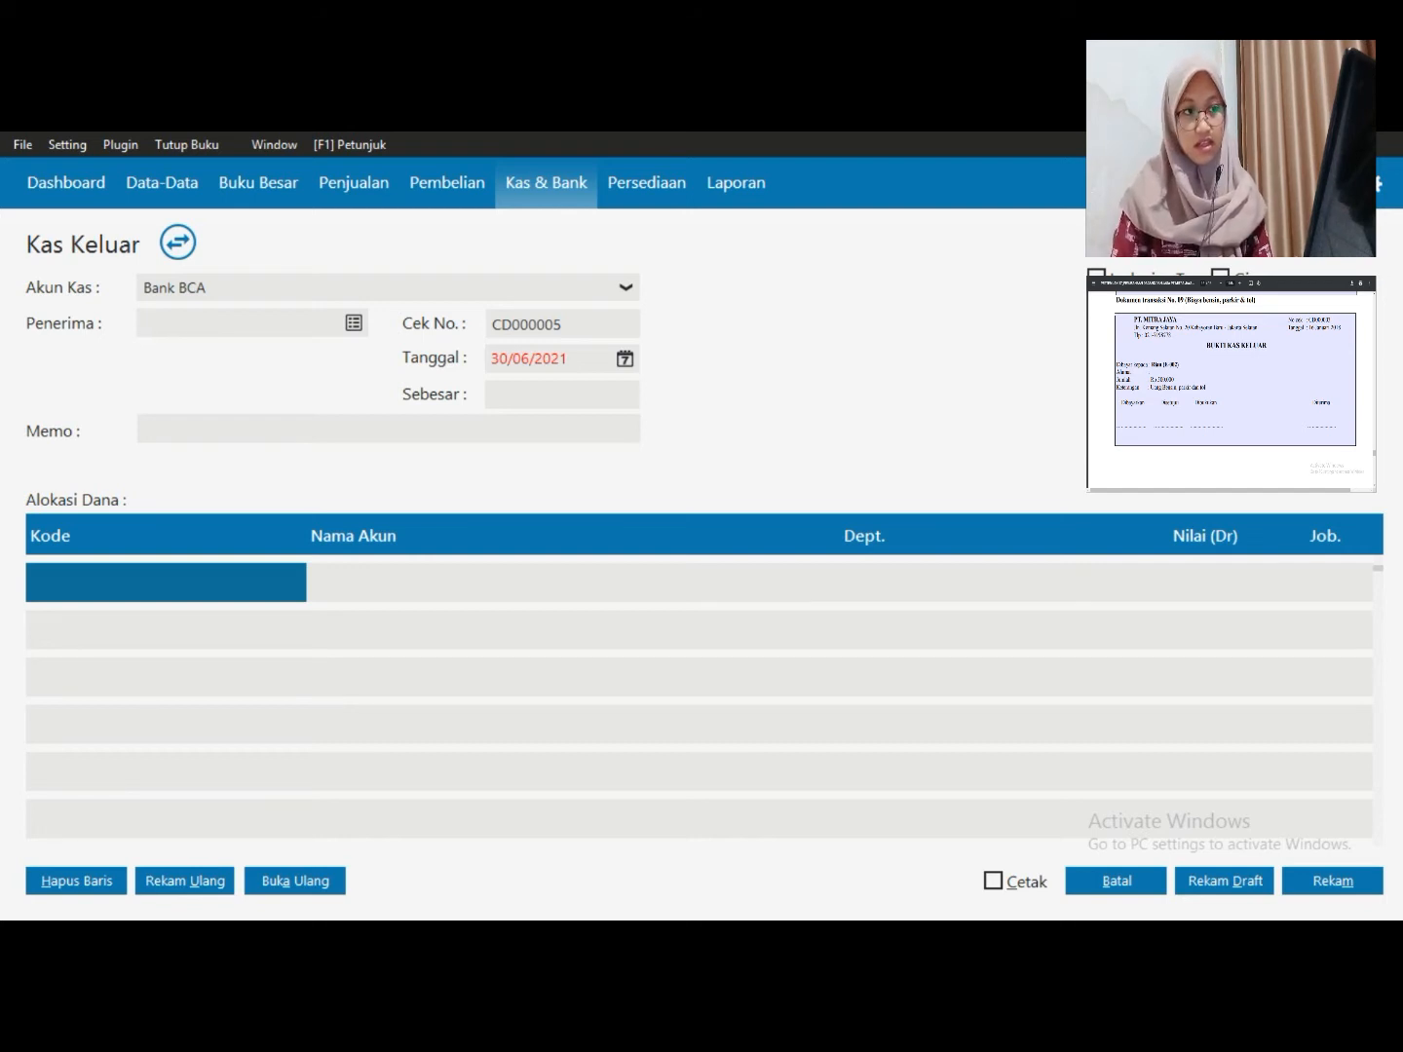
key("Return")
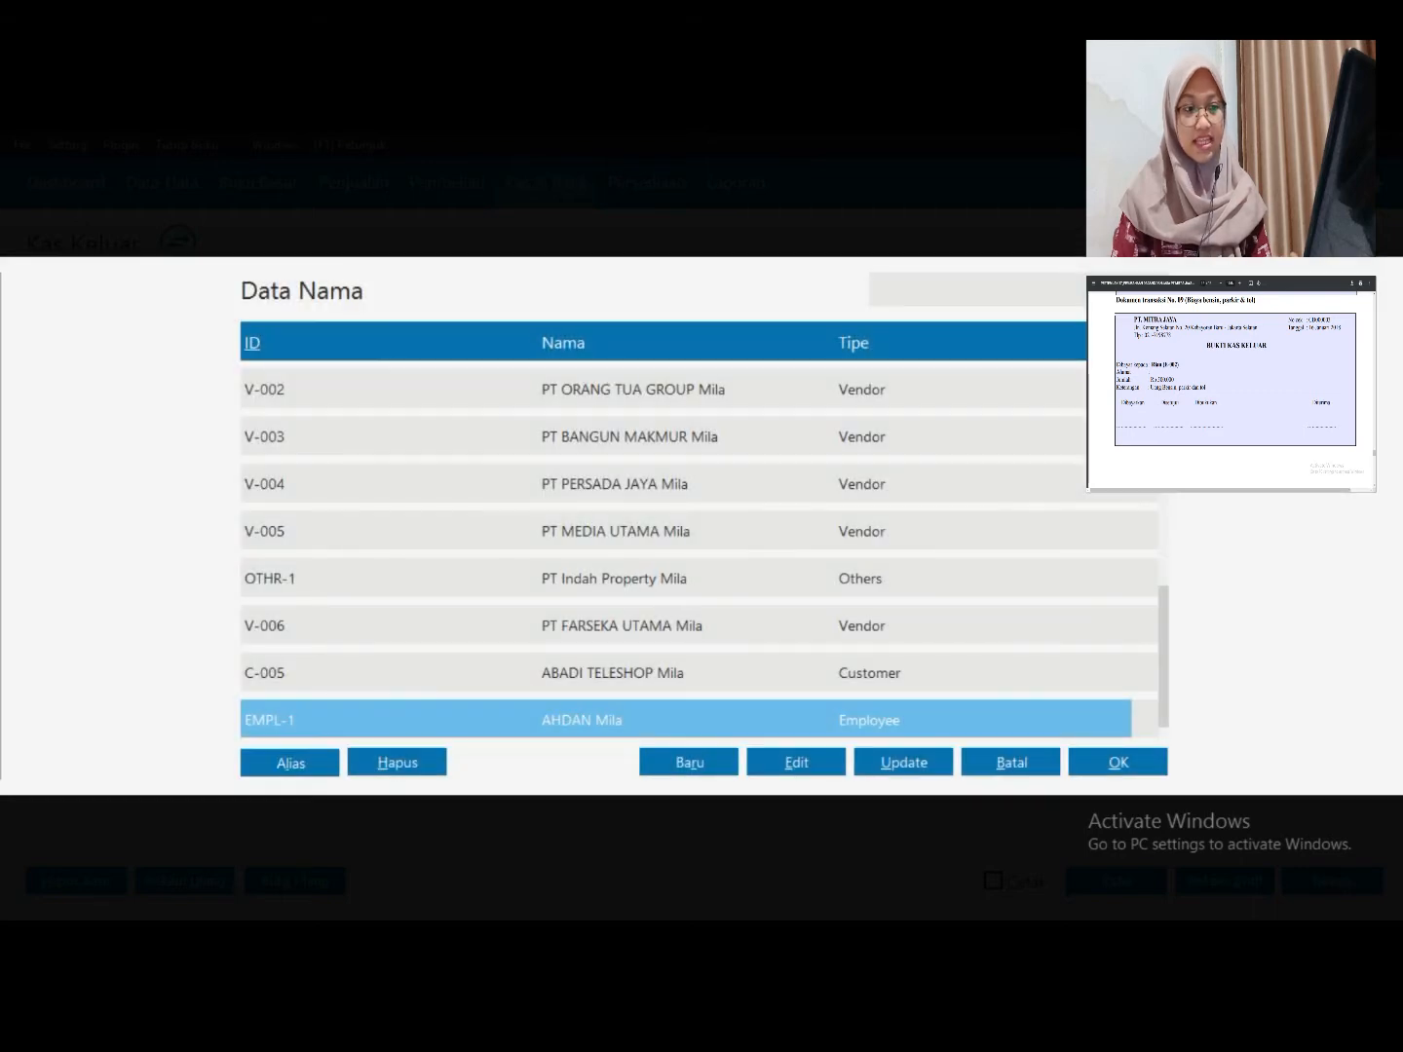
Create a contact of type Employee with the employee's name and choose it as the payment's recipient (Penerima)
left_click(688, 761)
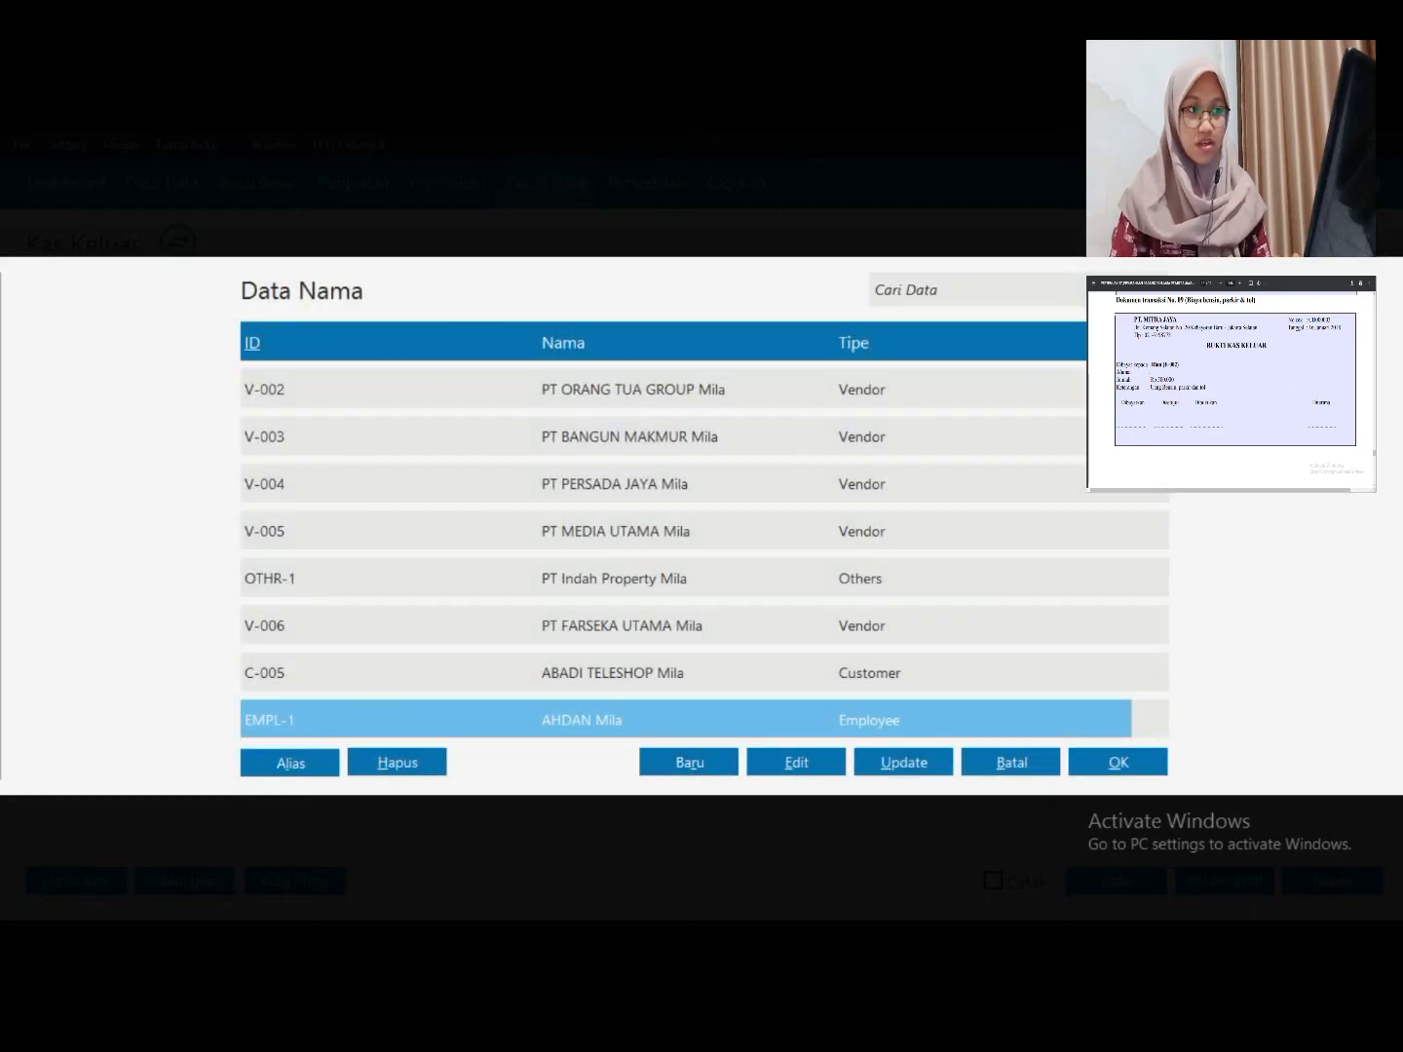
left_click(689, 762)
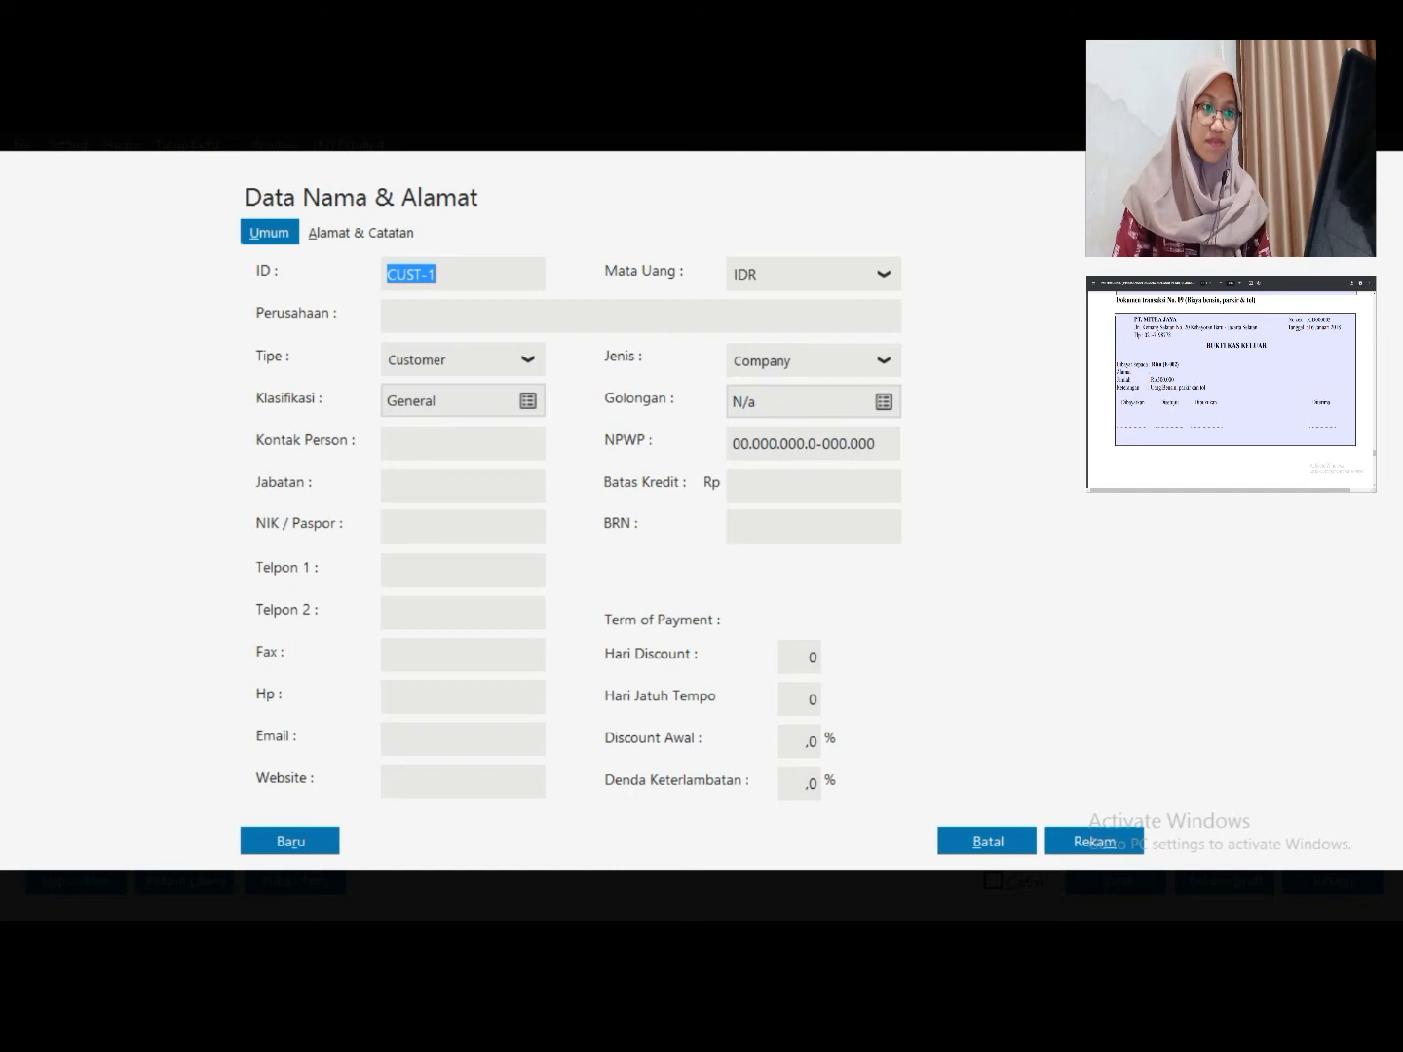
left_click(526, 360)
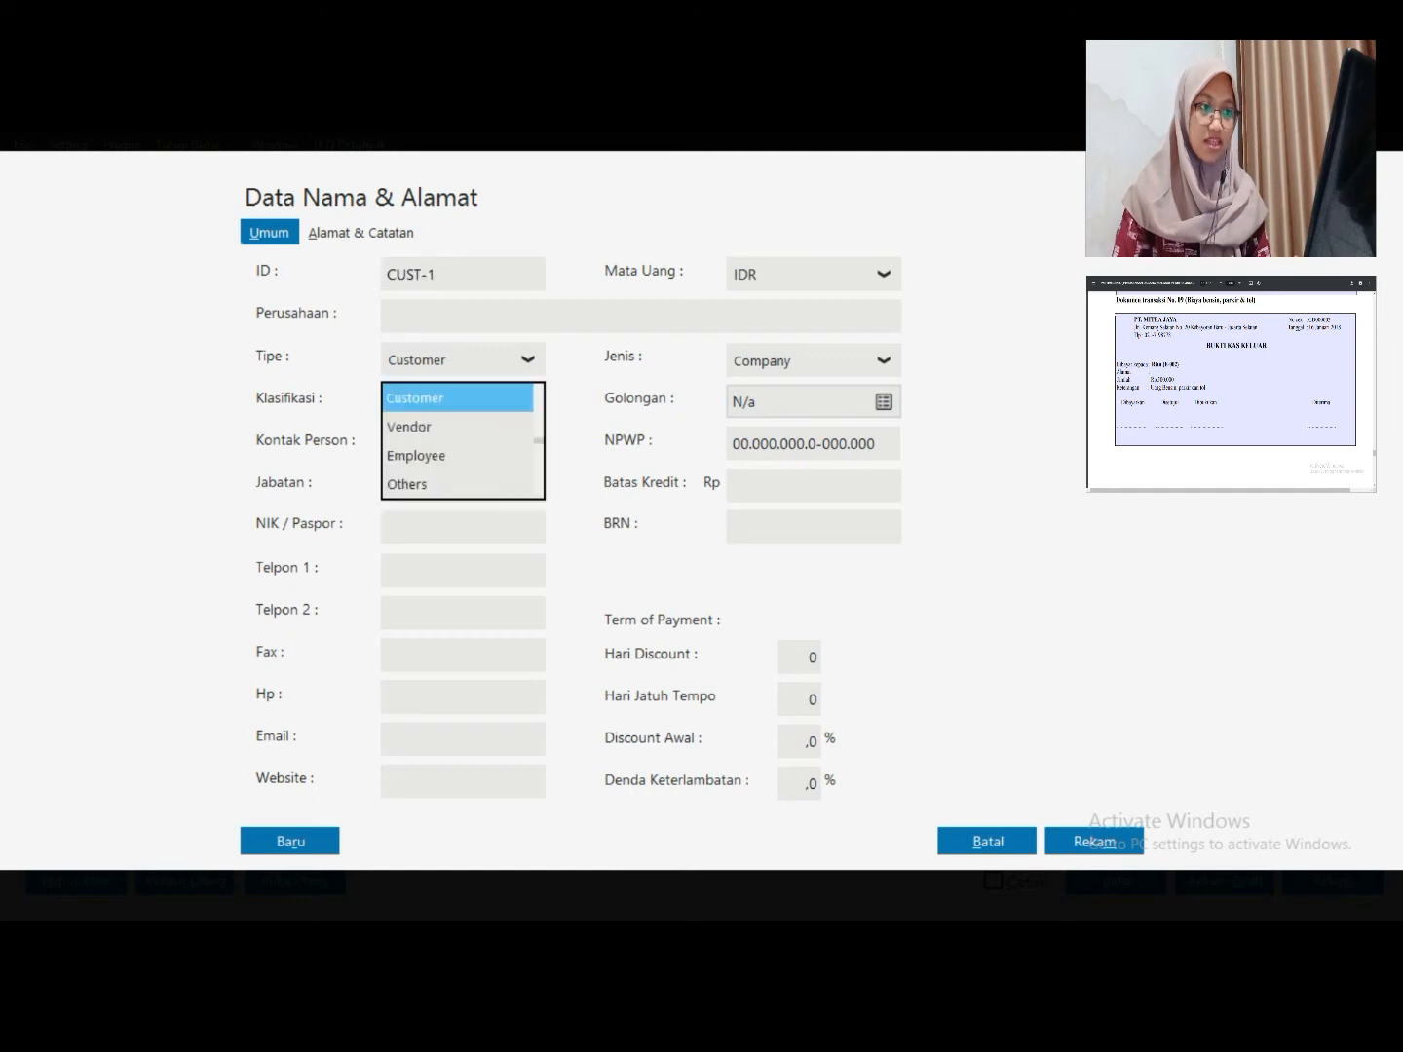
left_click(416, 456)
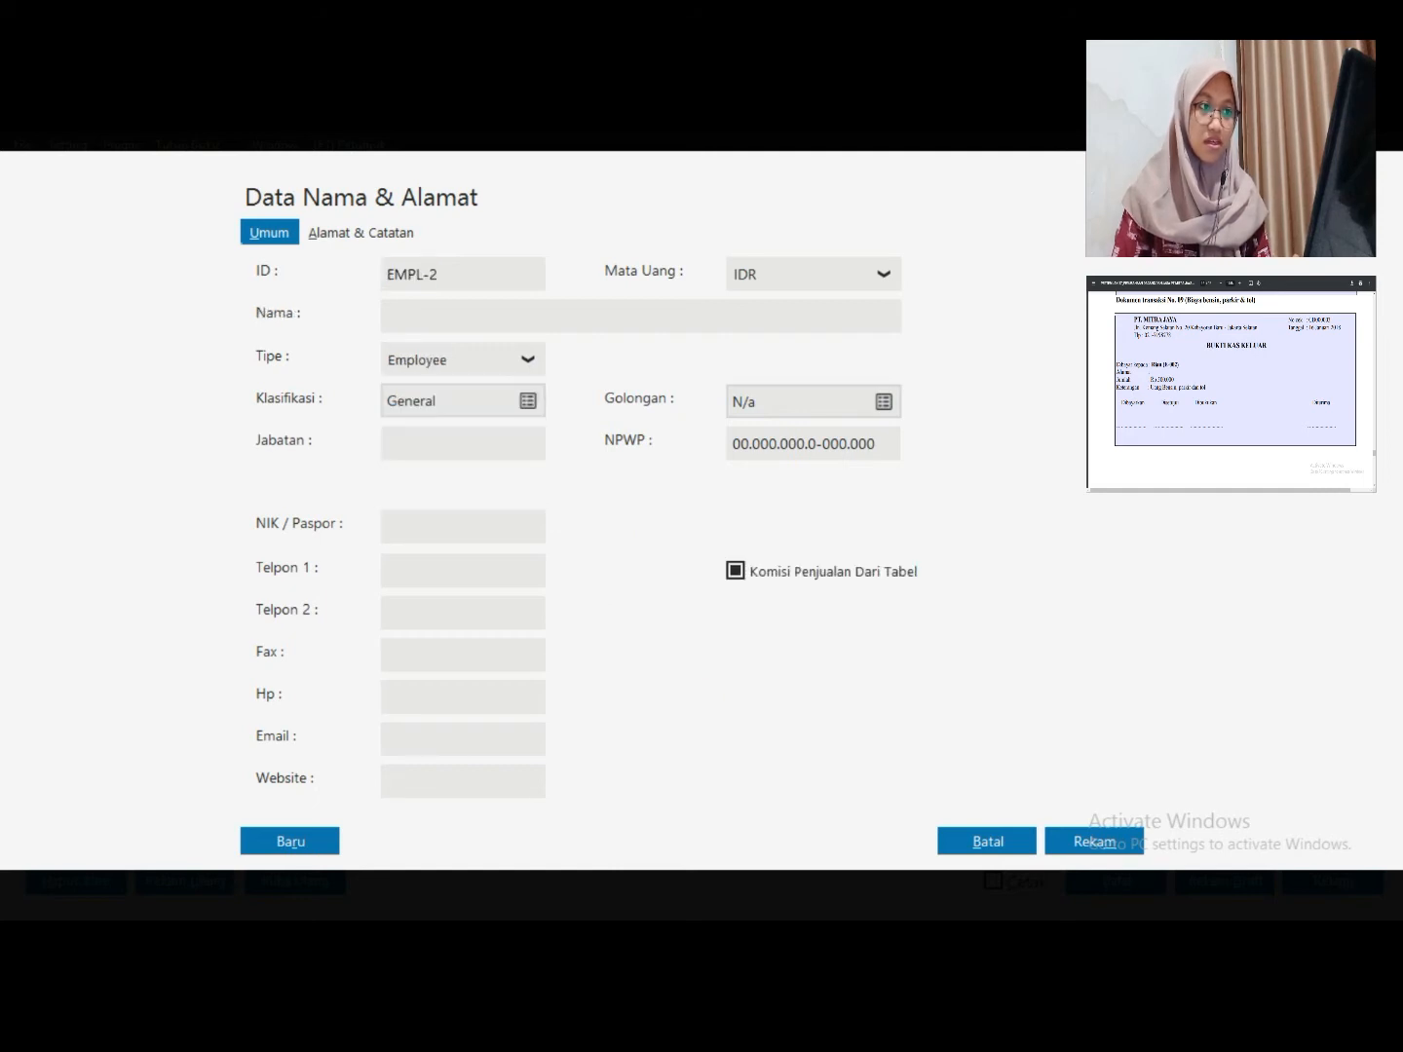
left_click(388, 316)
type("RIAN Mila")
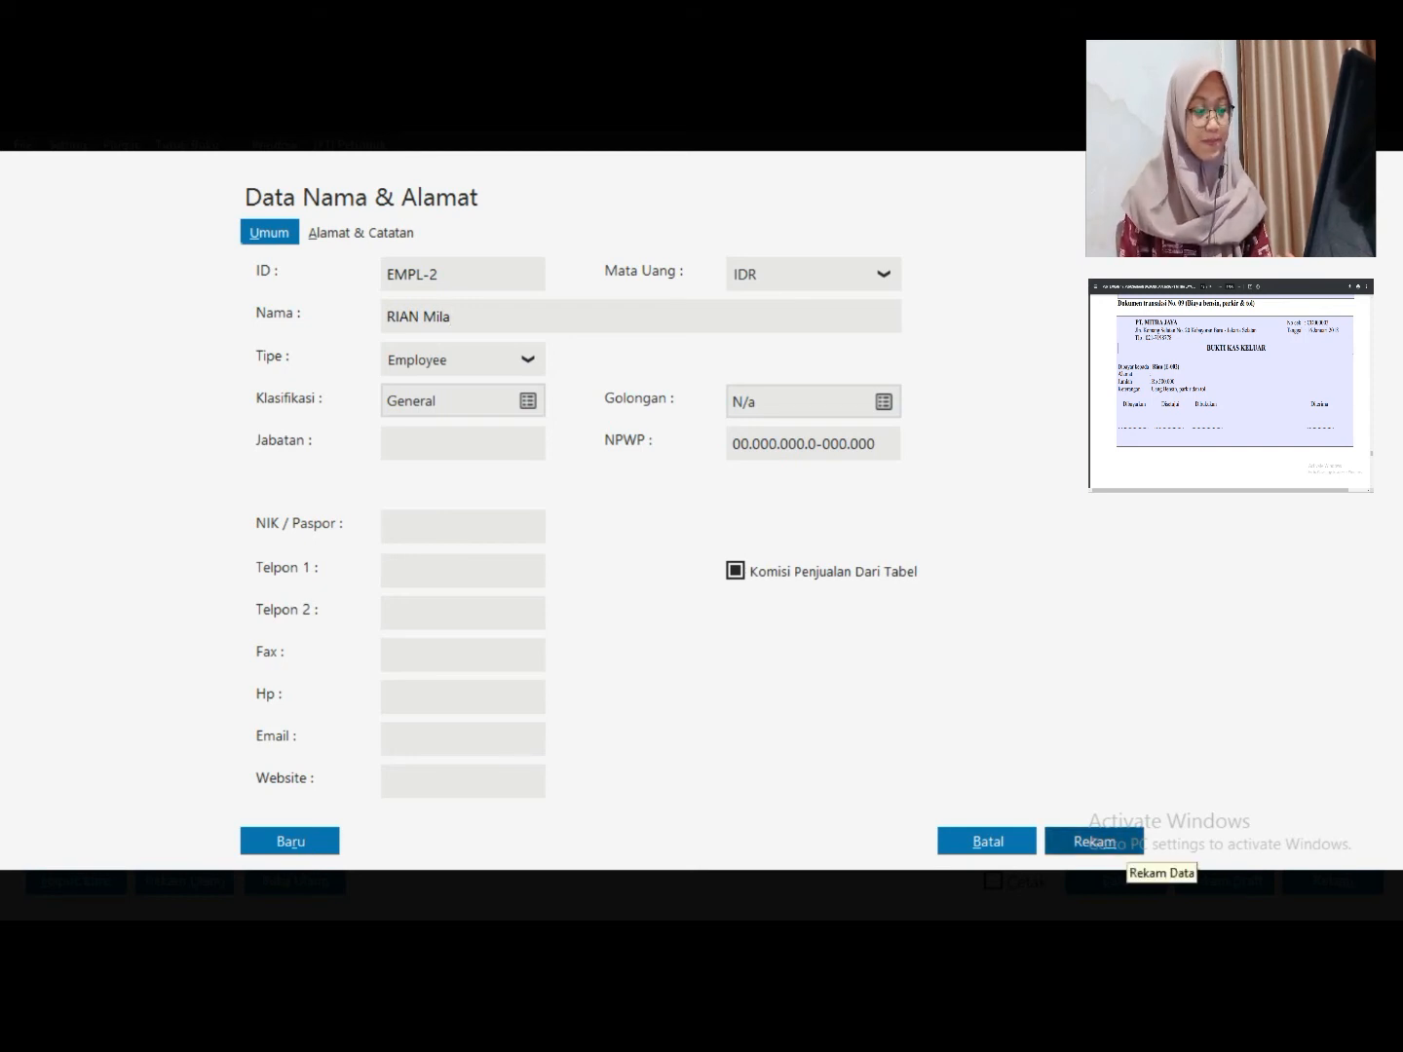
left_click(1094, 841)
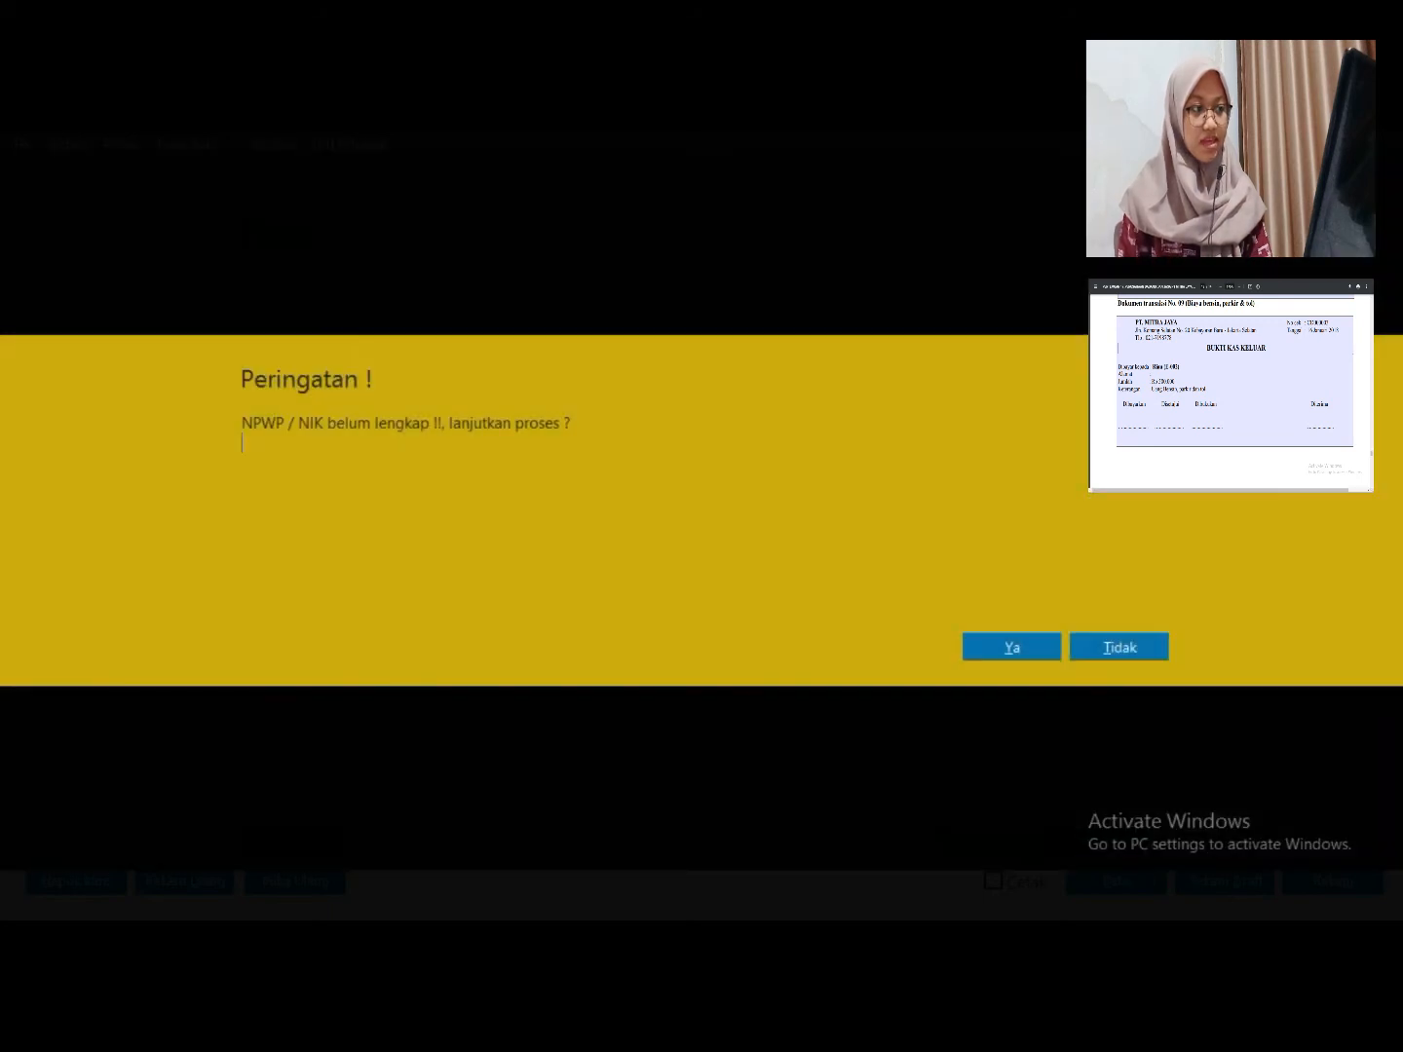
left_click(1011, 646)
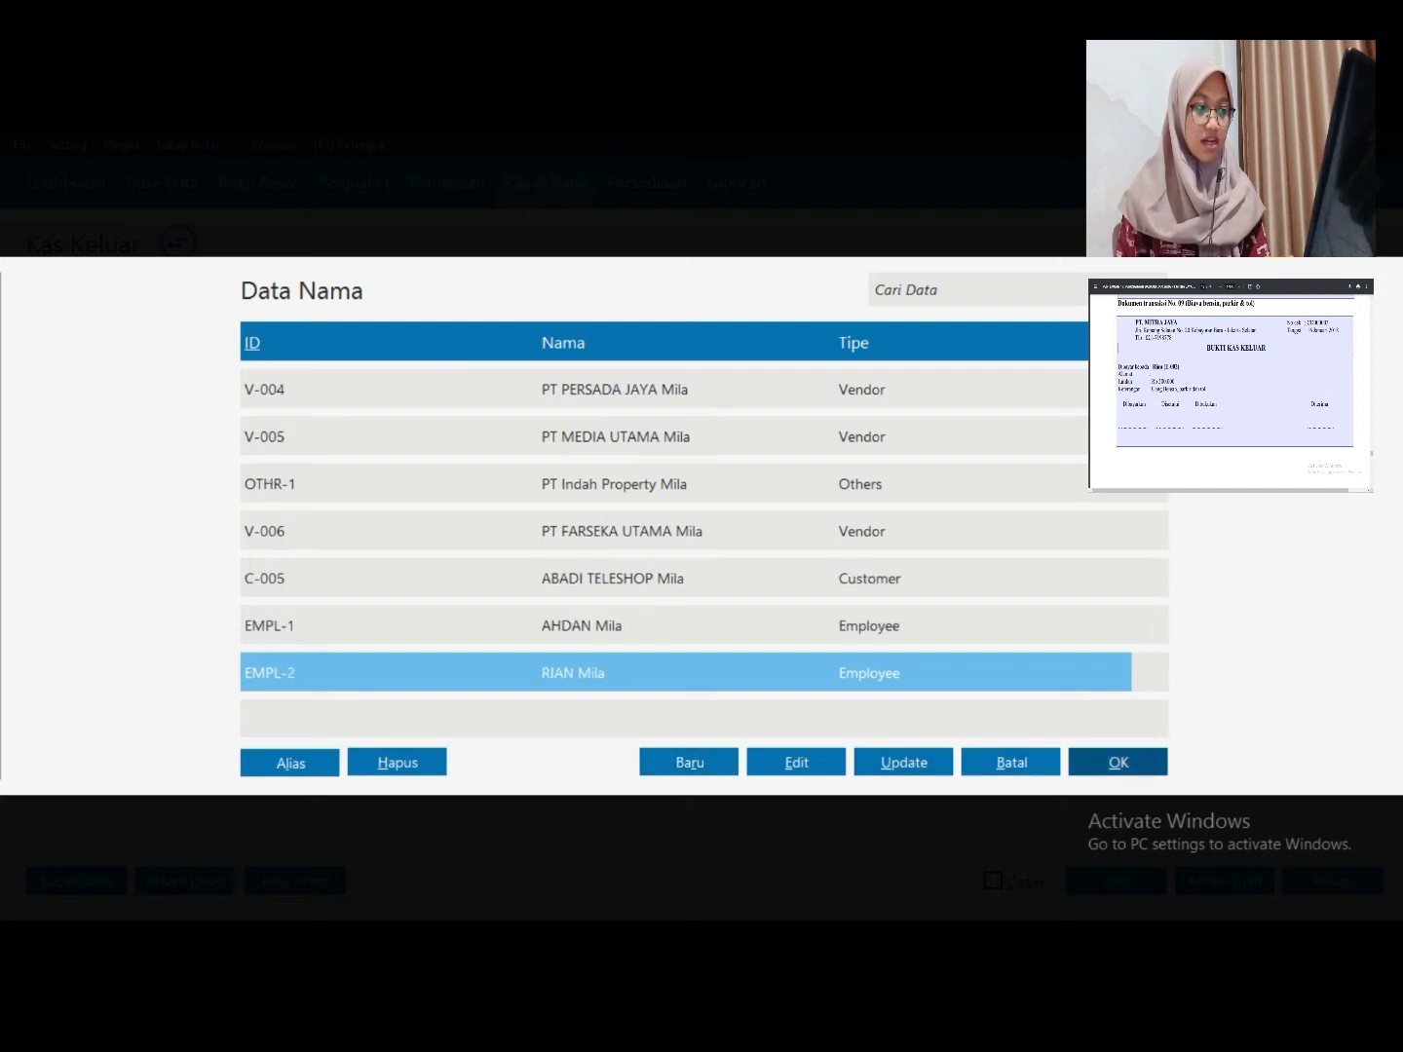
left_click(1117, 761)
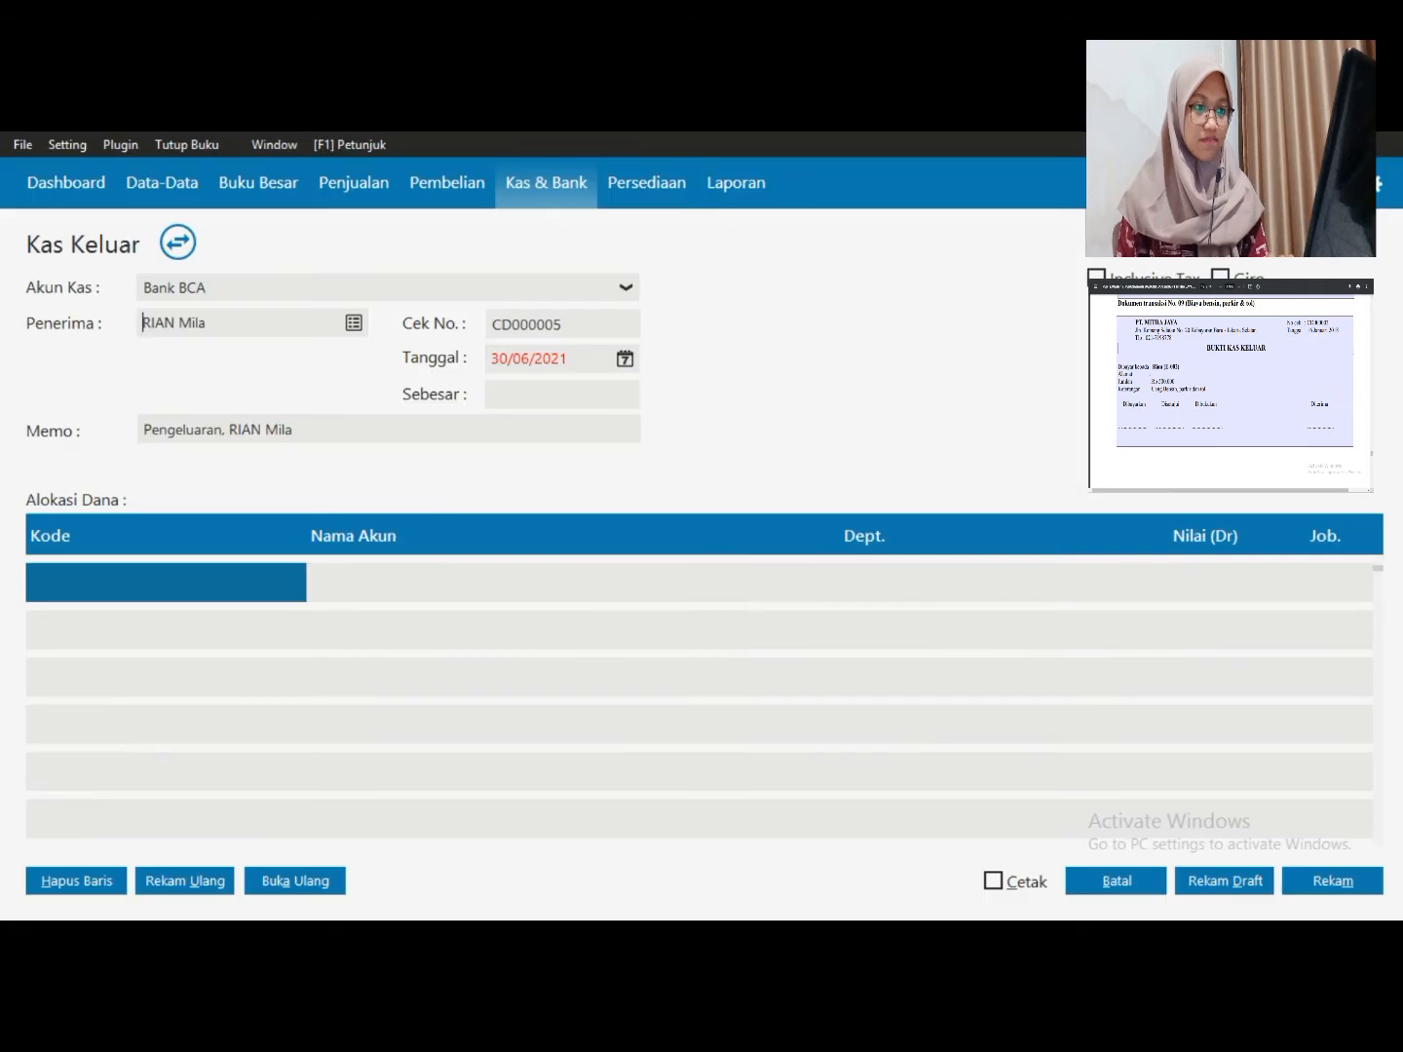
Set the cash payment's Cek No. to CD000003
key("Tab")
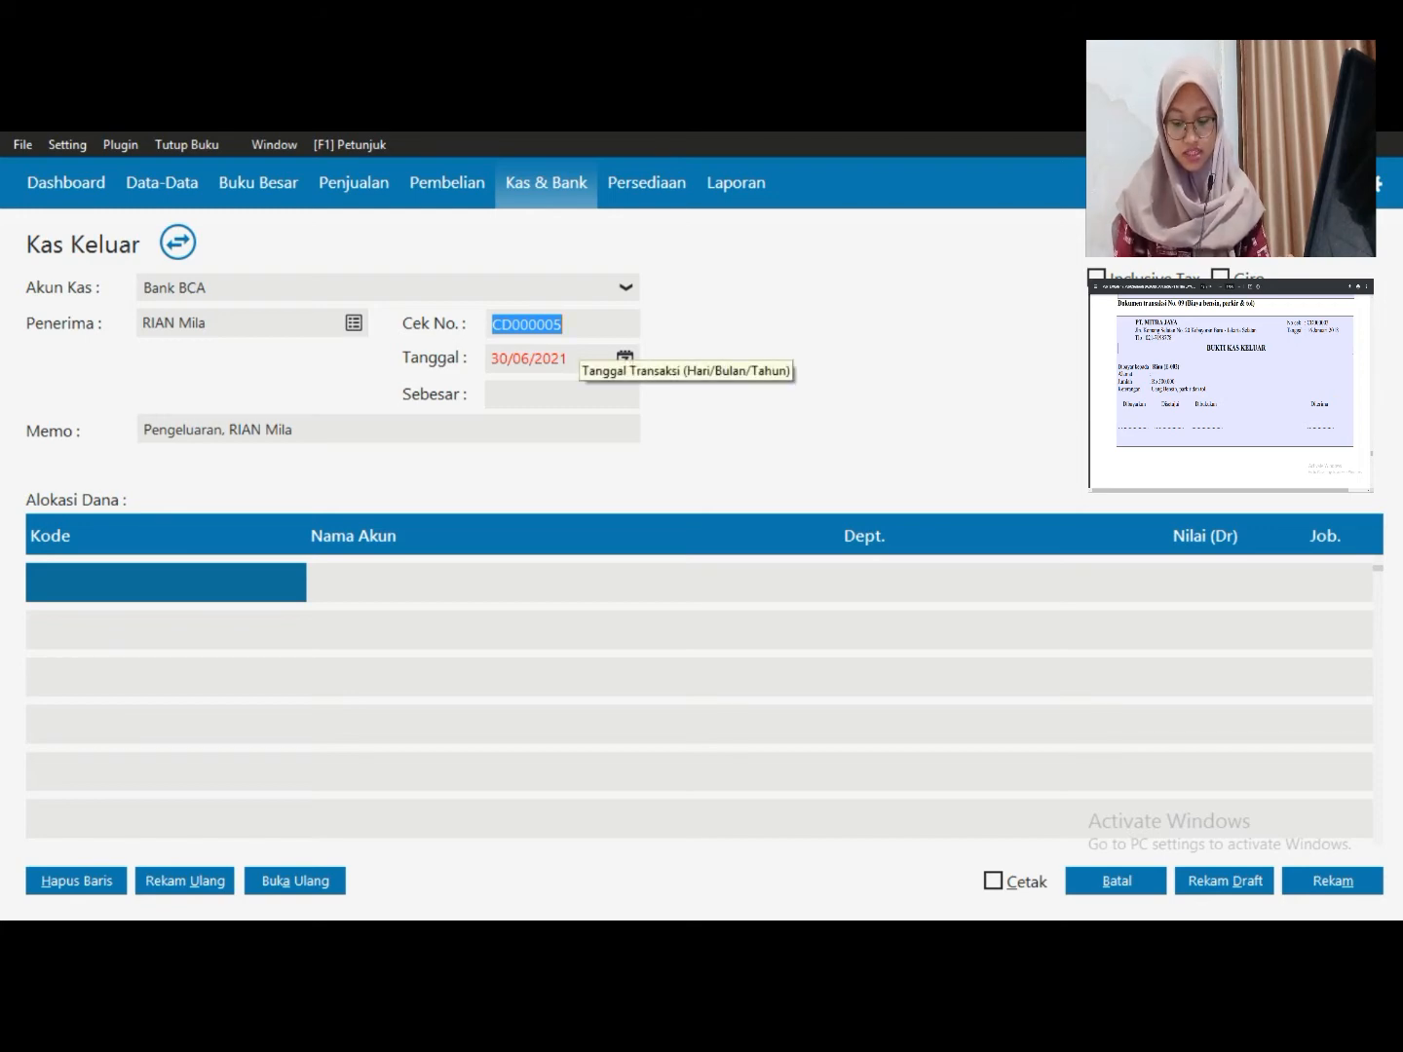
key("Right")
key("Left")
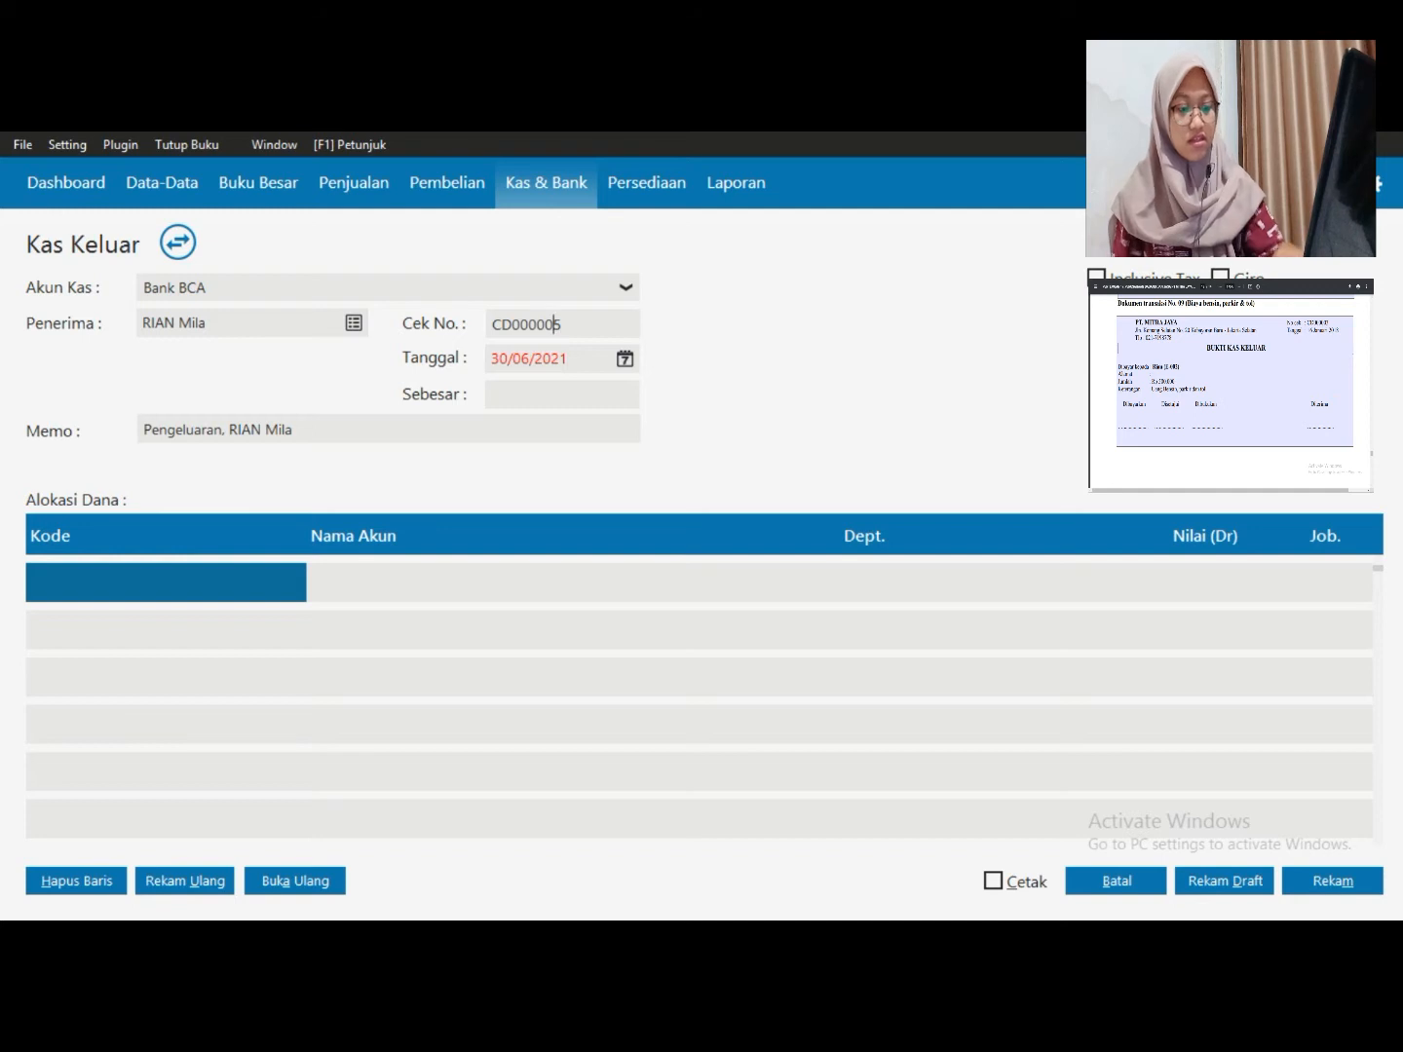
key("Delete")
type("3")
key("Tab")
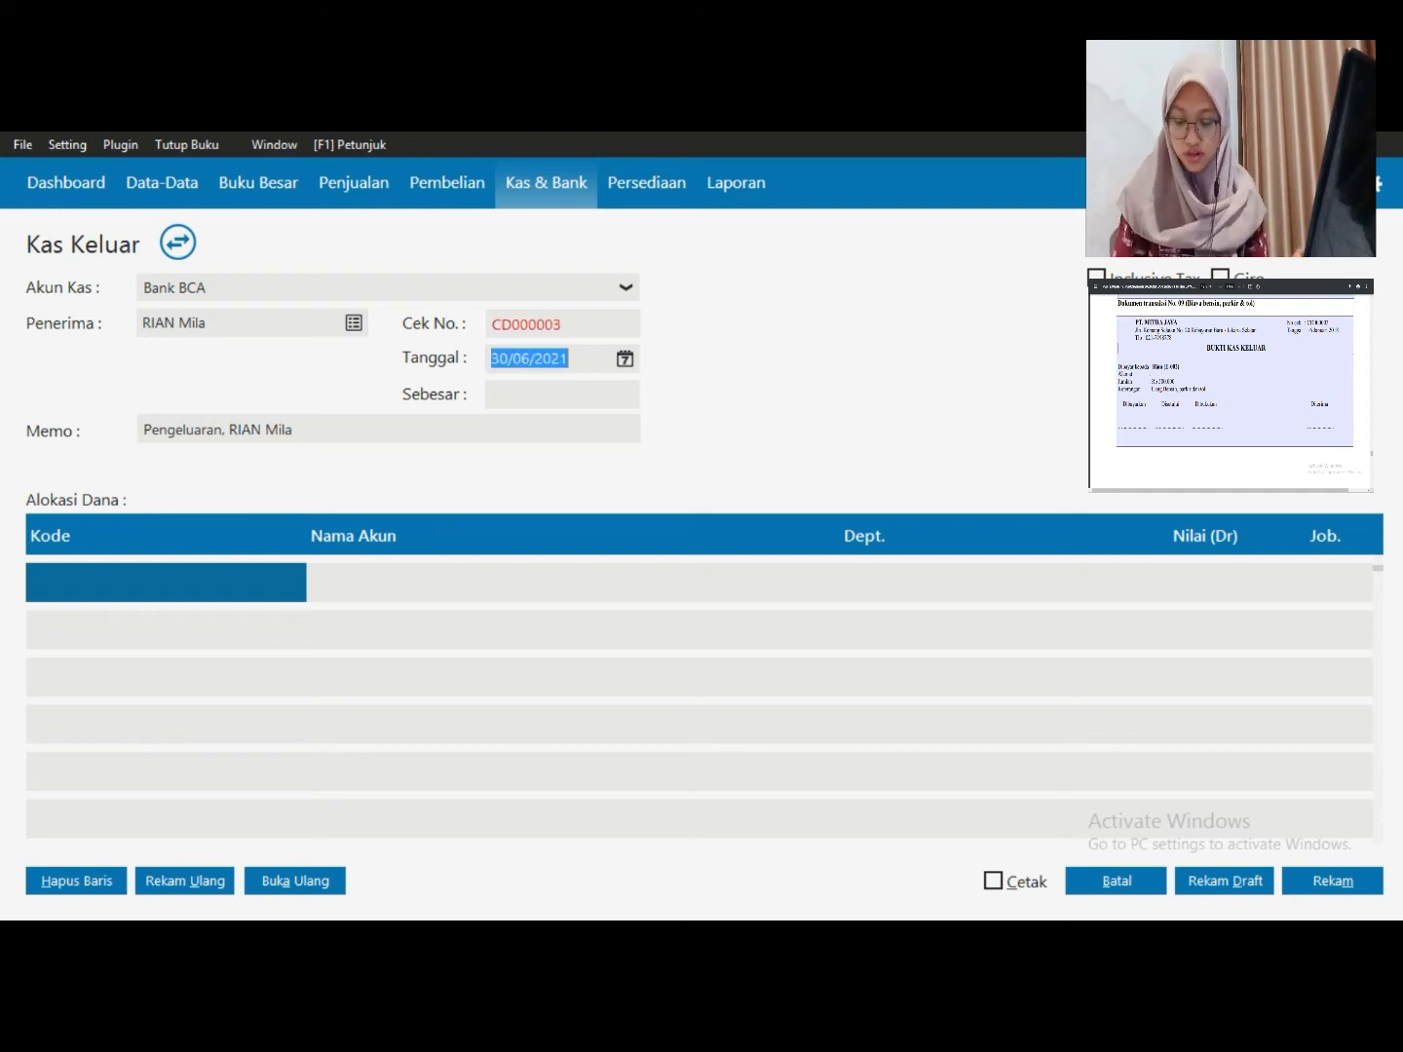
Date the cash payment 16/01/2018 and set its Akun Kas to Kas
type("16/")
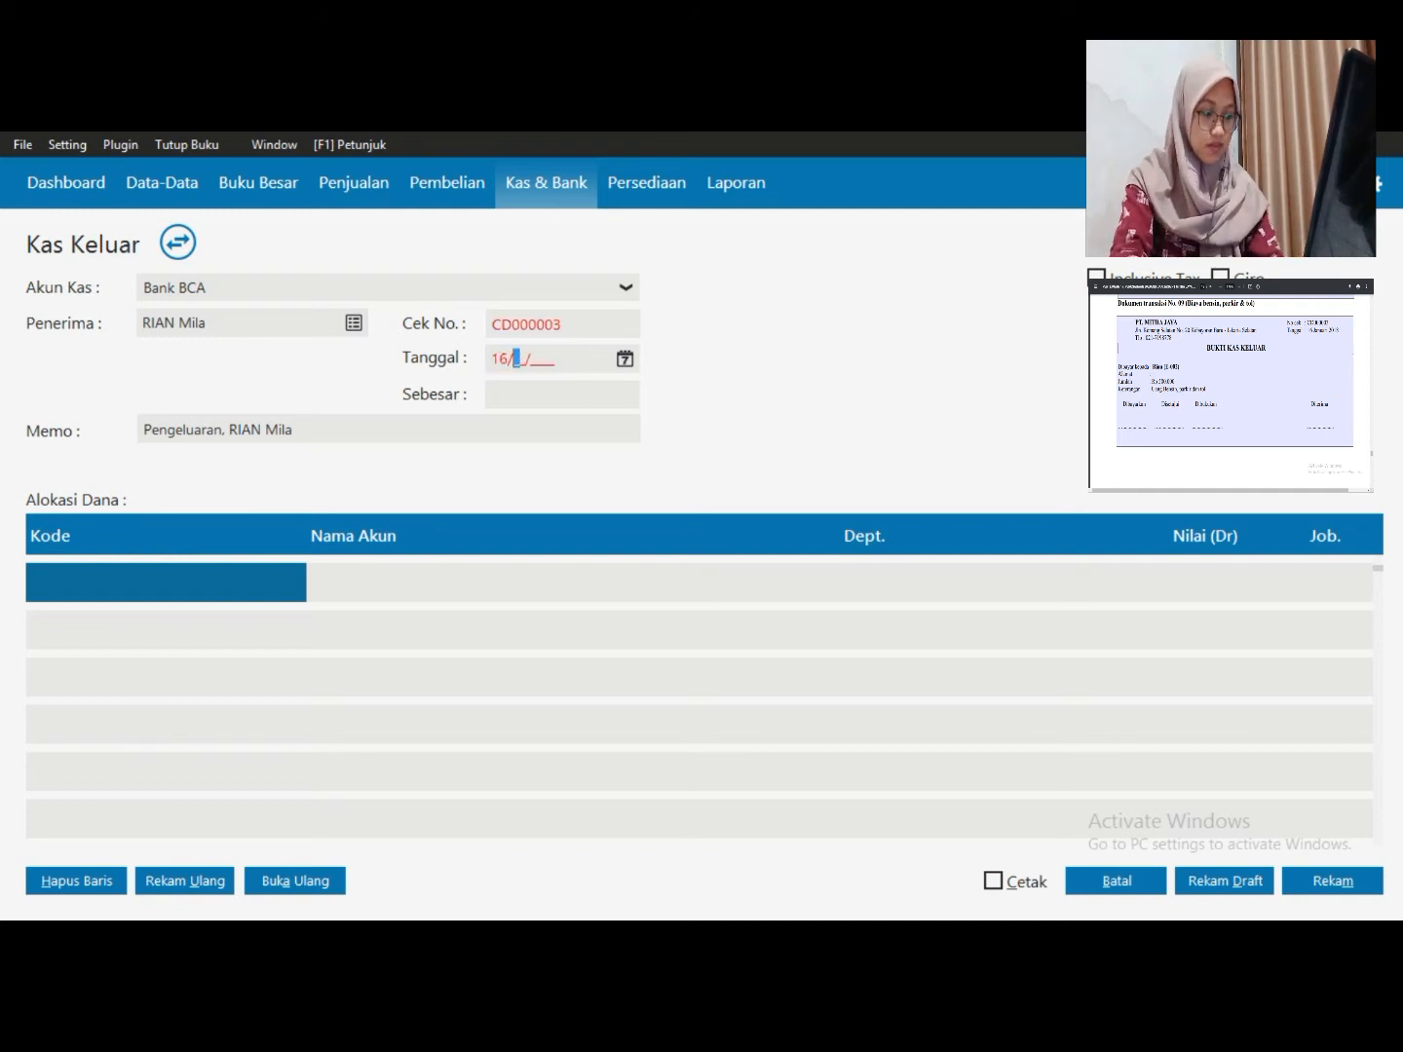
type("01/201")
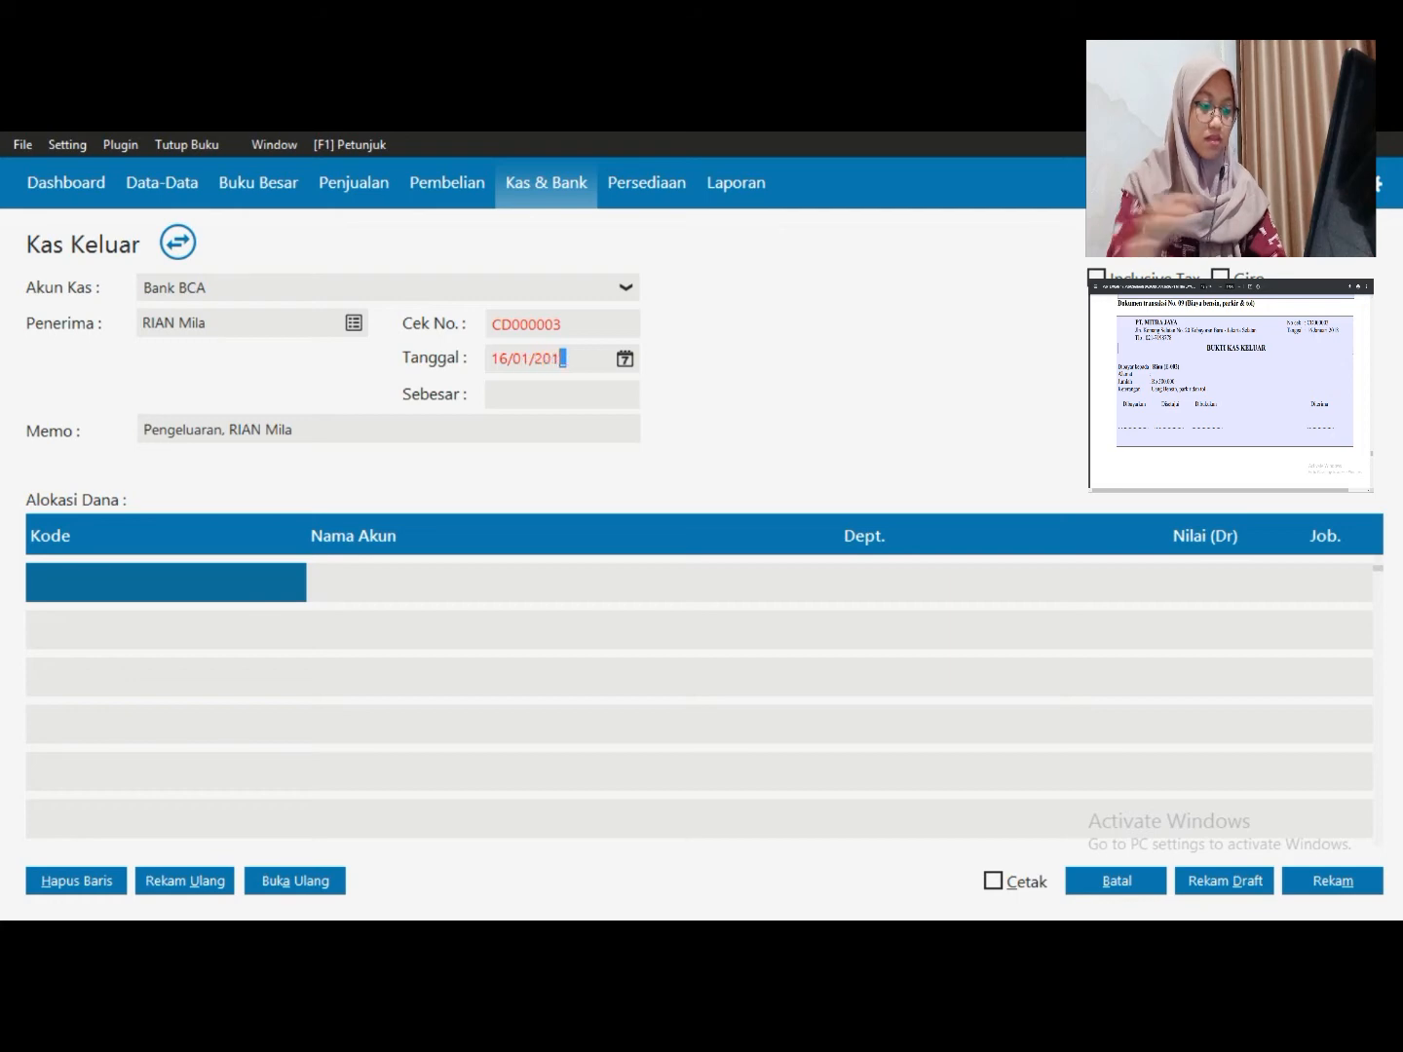
type("8")
key("Tab")
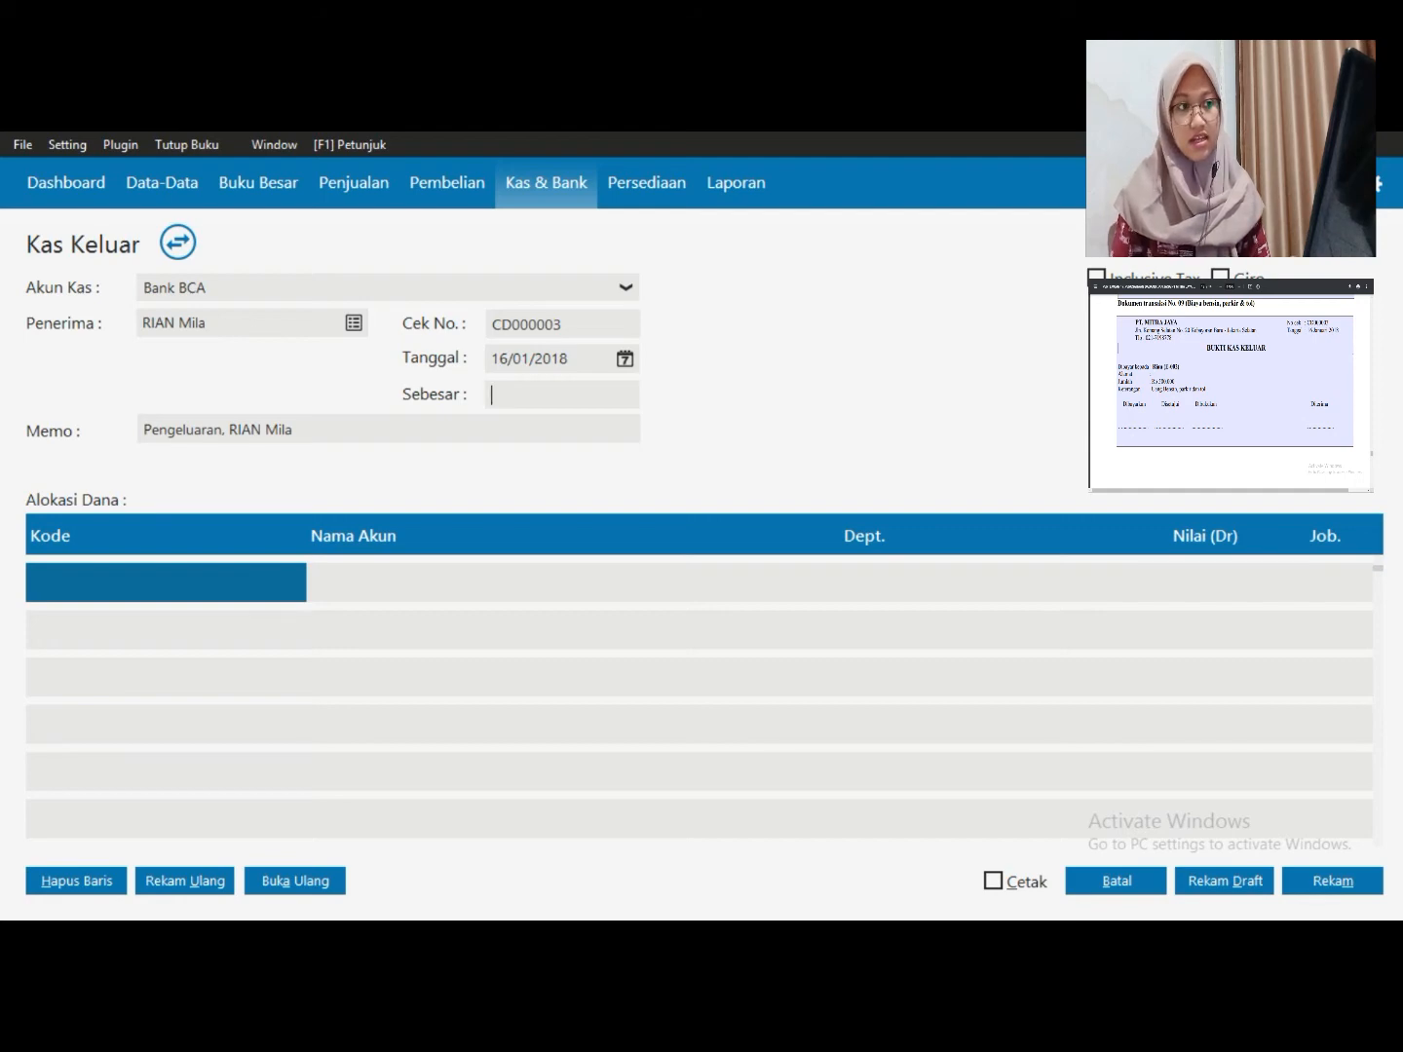
left_click(625, 287)
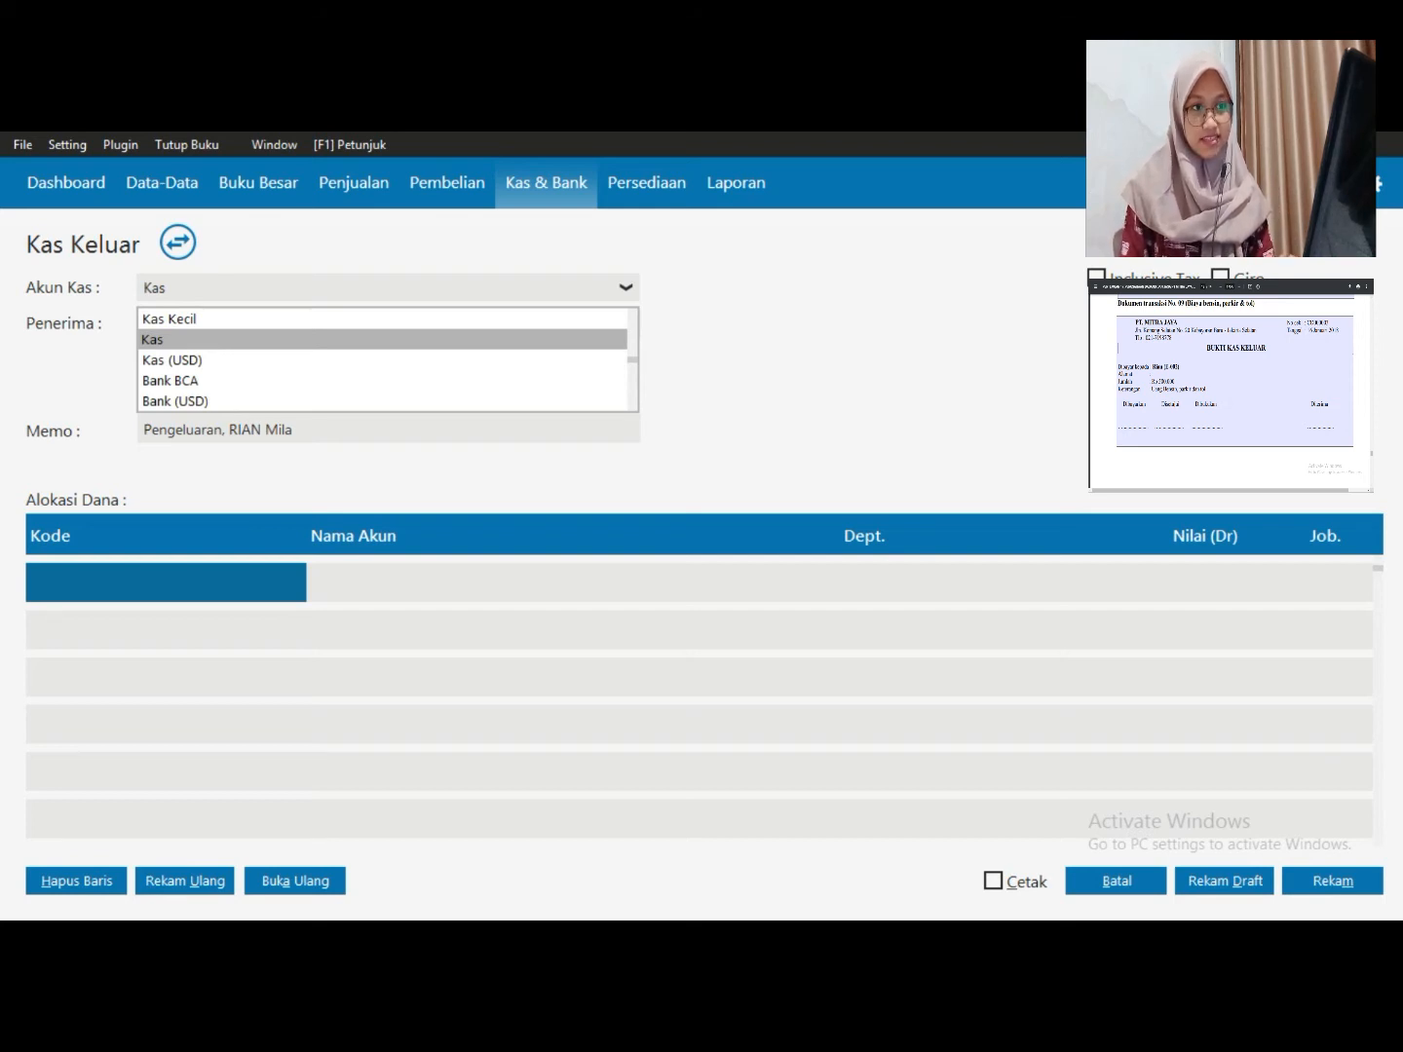
key("Return")
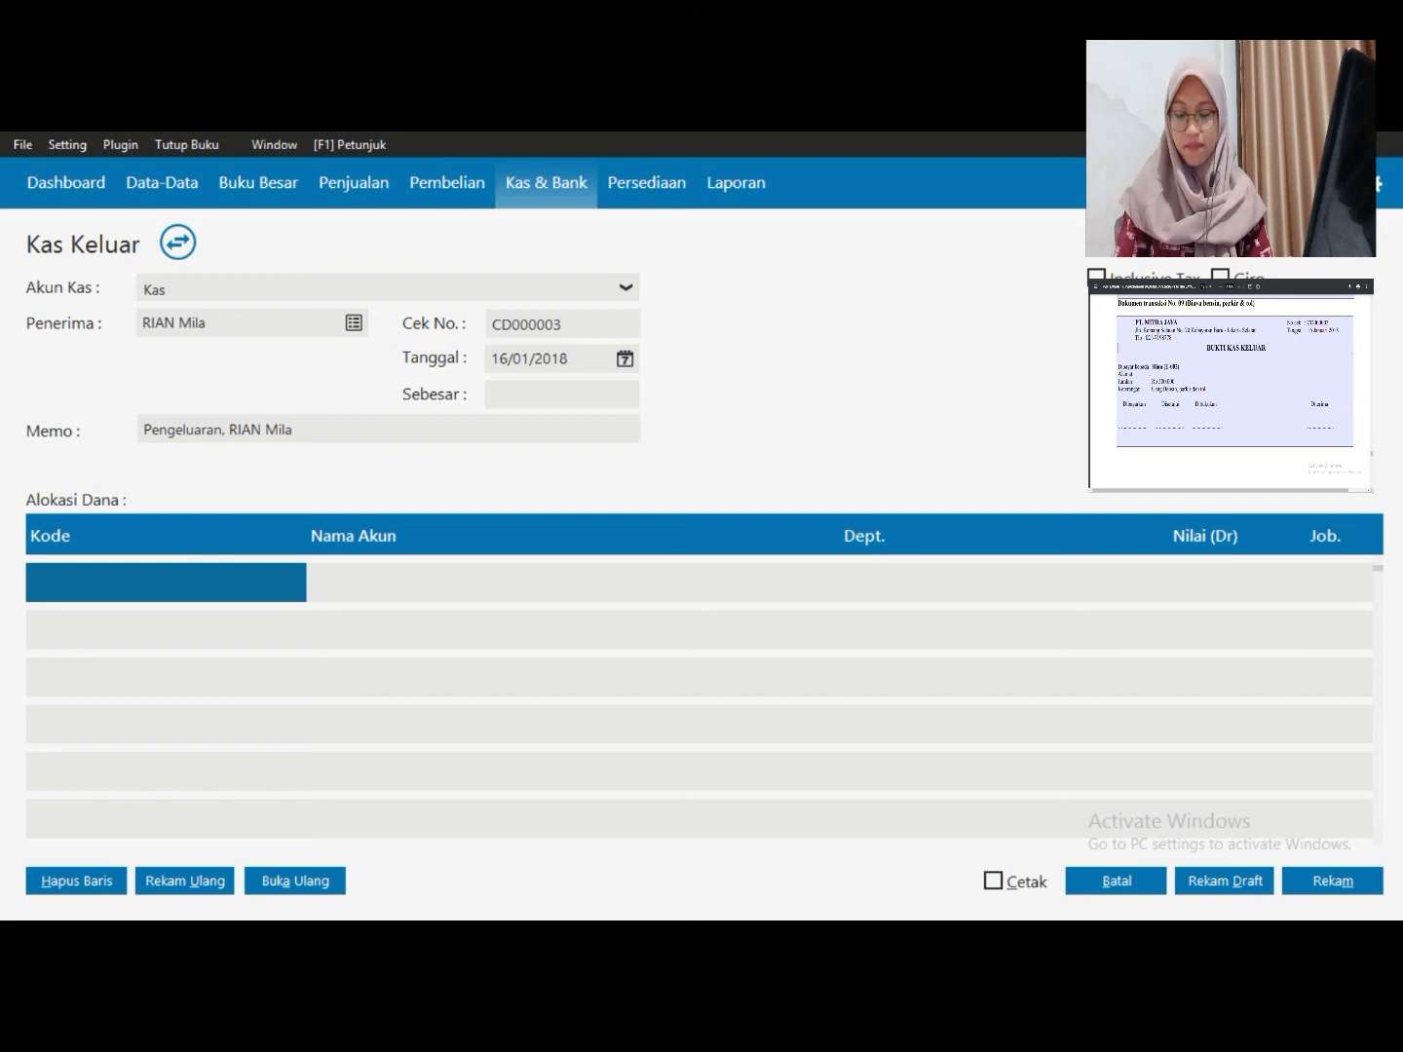
Examine the expense accounts available for the first Alokasi Dana line for one suited to petrol, parking and toll
double_click(165, 582)
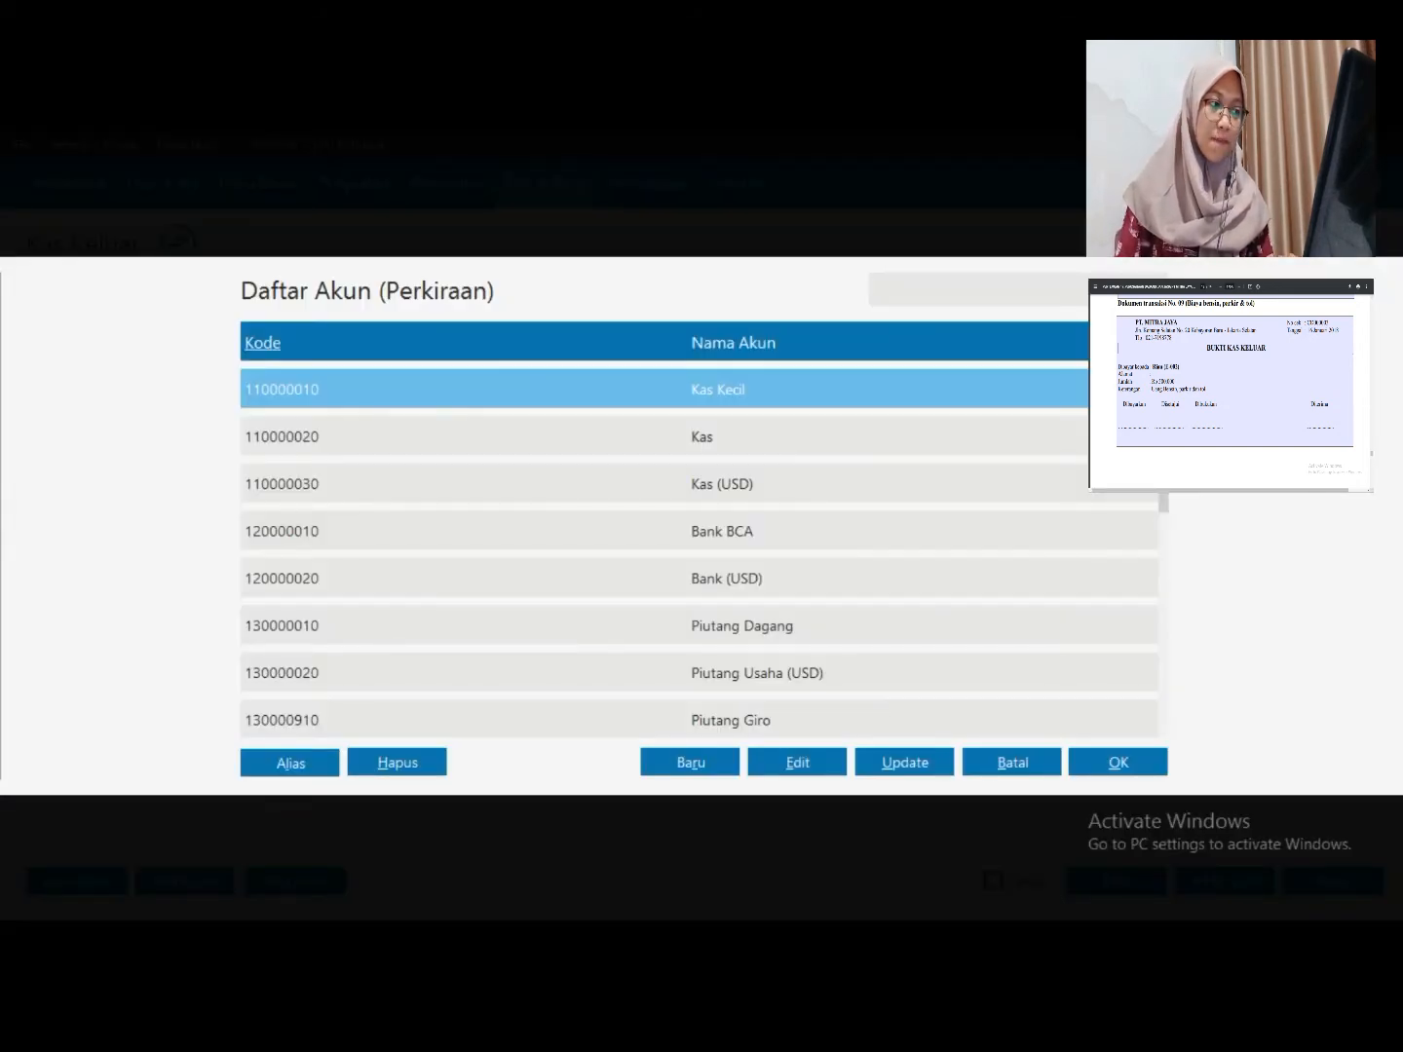
scroll(697, 530, "down", 3)
key("Down")
key("Down")
key("Down")
key("Down")
key("Down")
key("Down")
key("Down")
left_click_drag(1163, 472, 1162, 670)
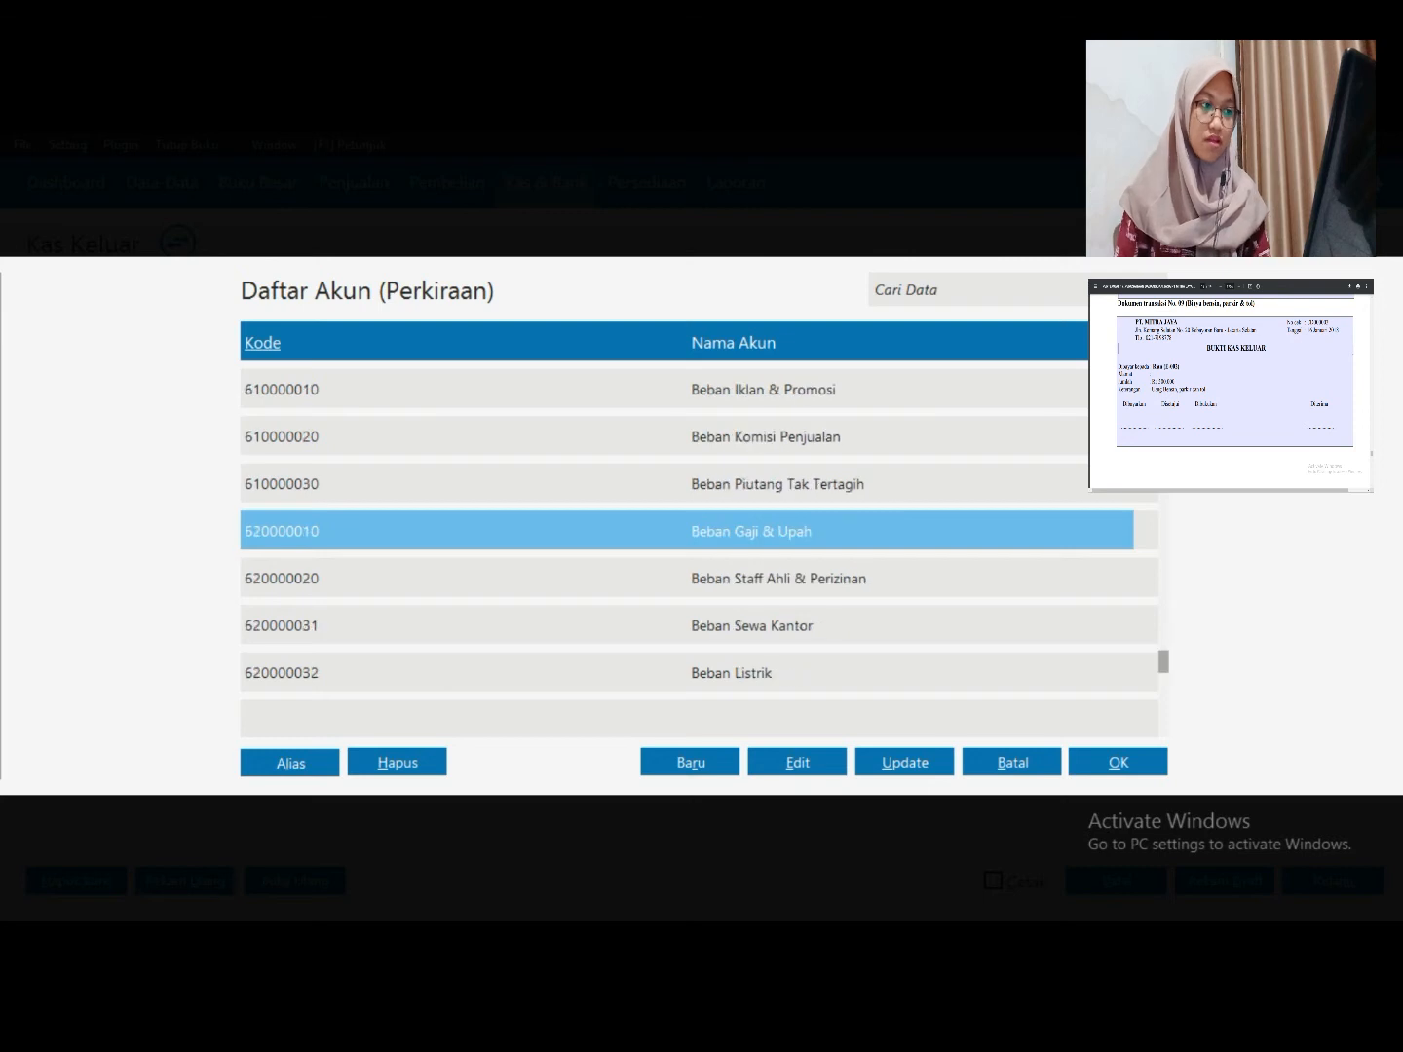
key("Down")
key("Down")
key("Down")
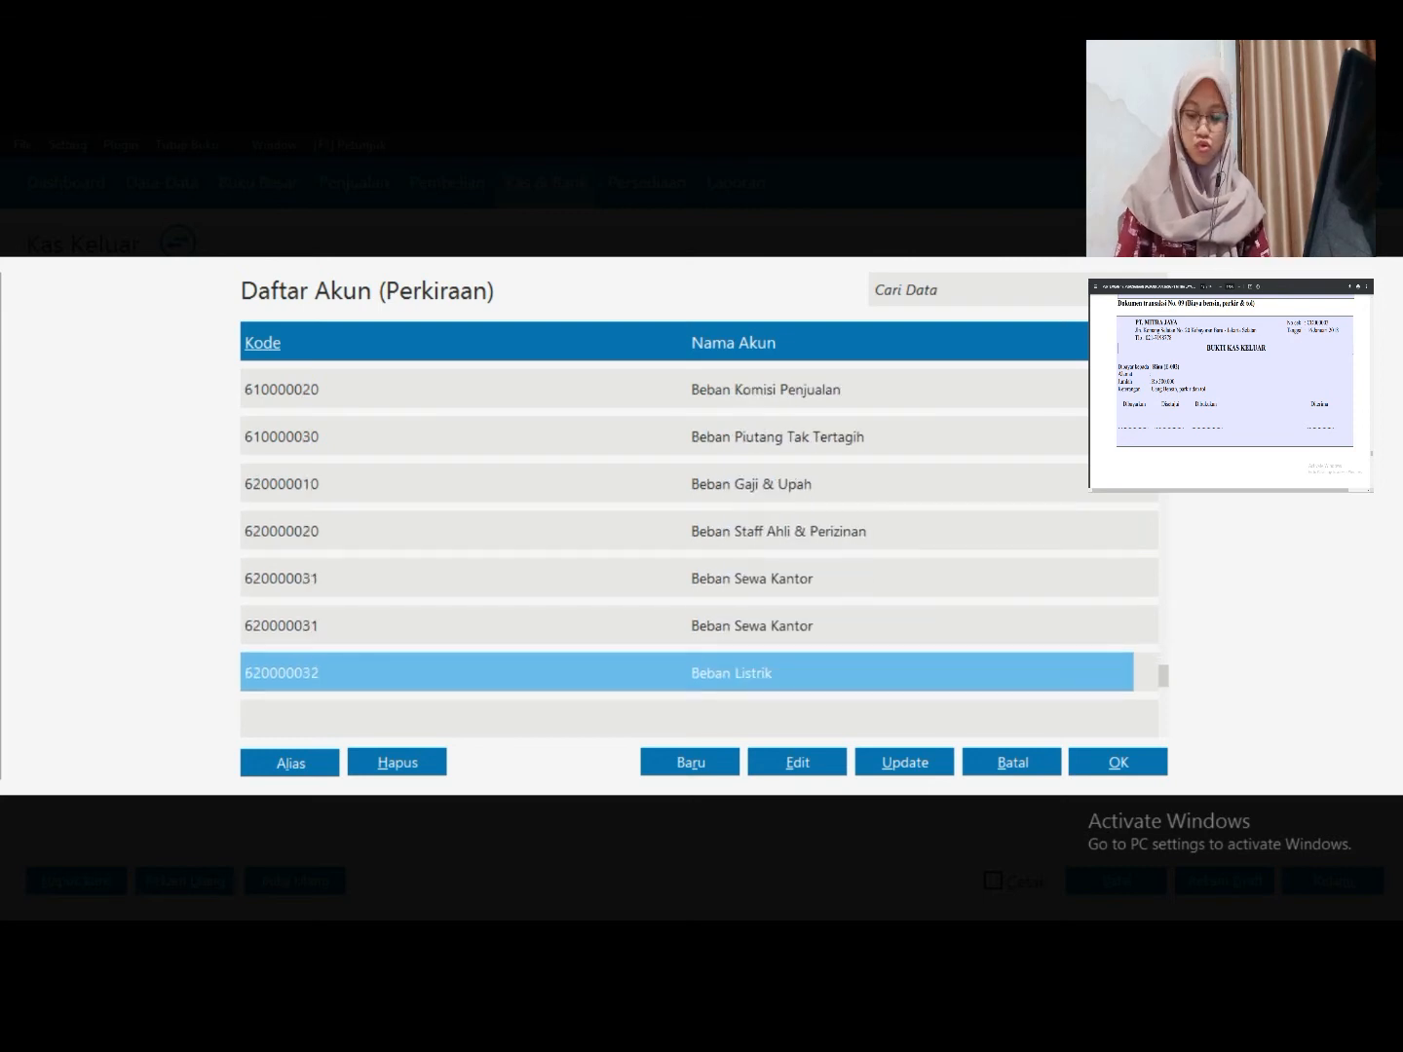
key("Down")
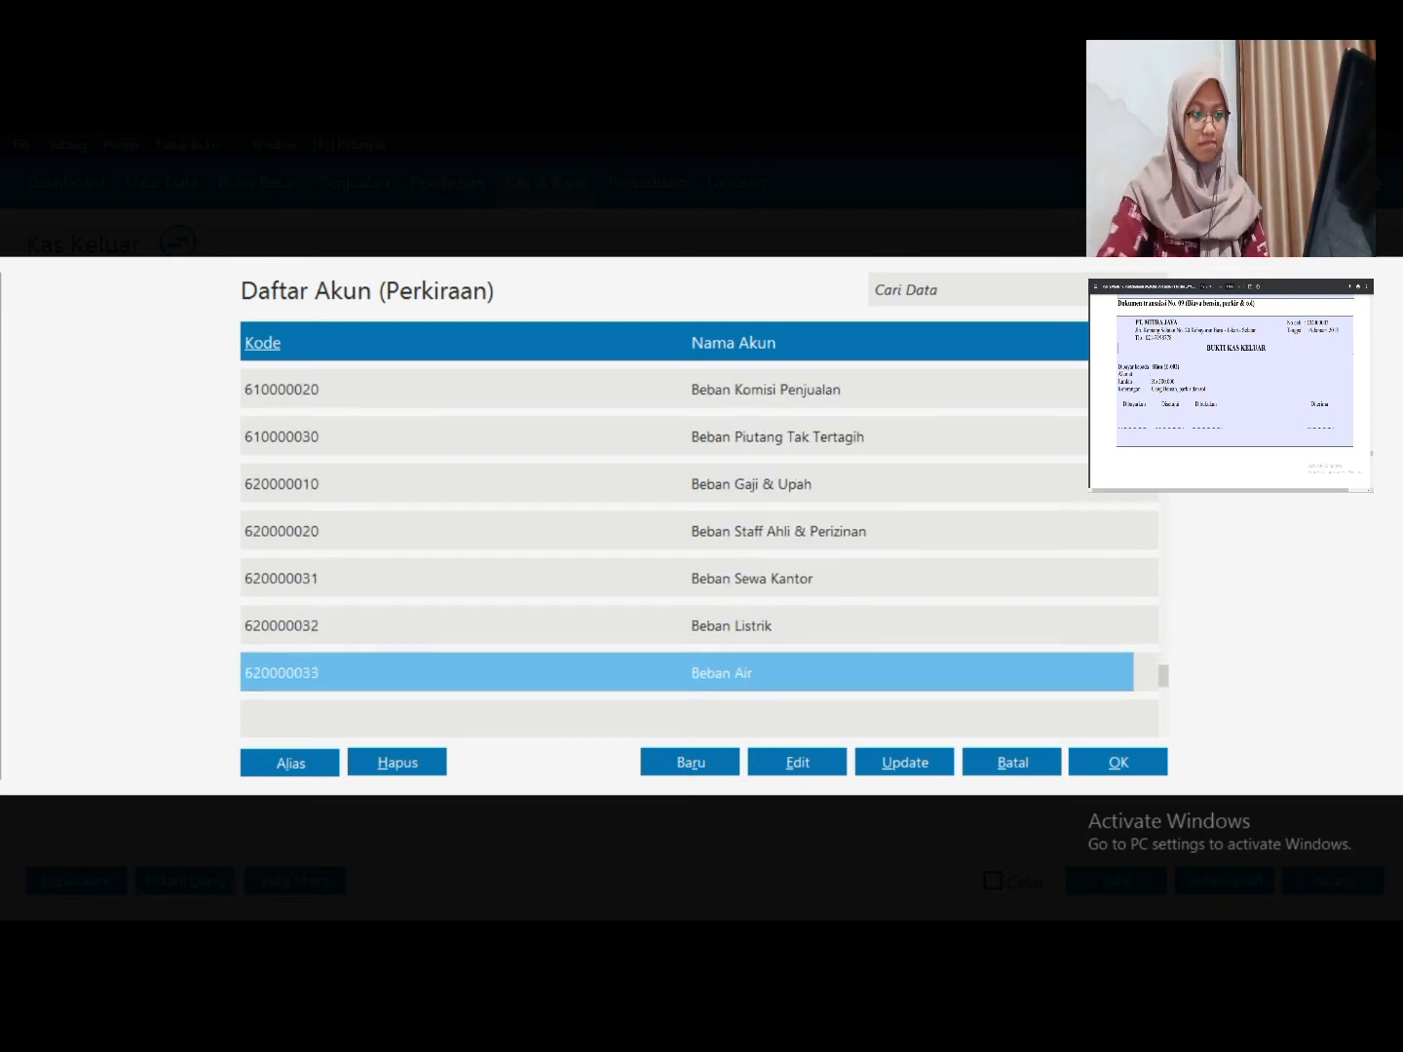
key("Down")
key("Down")
key("Down")
key("Down")
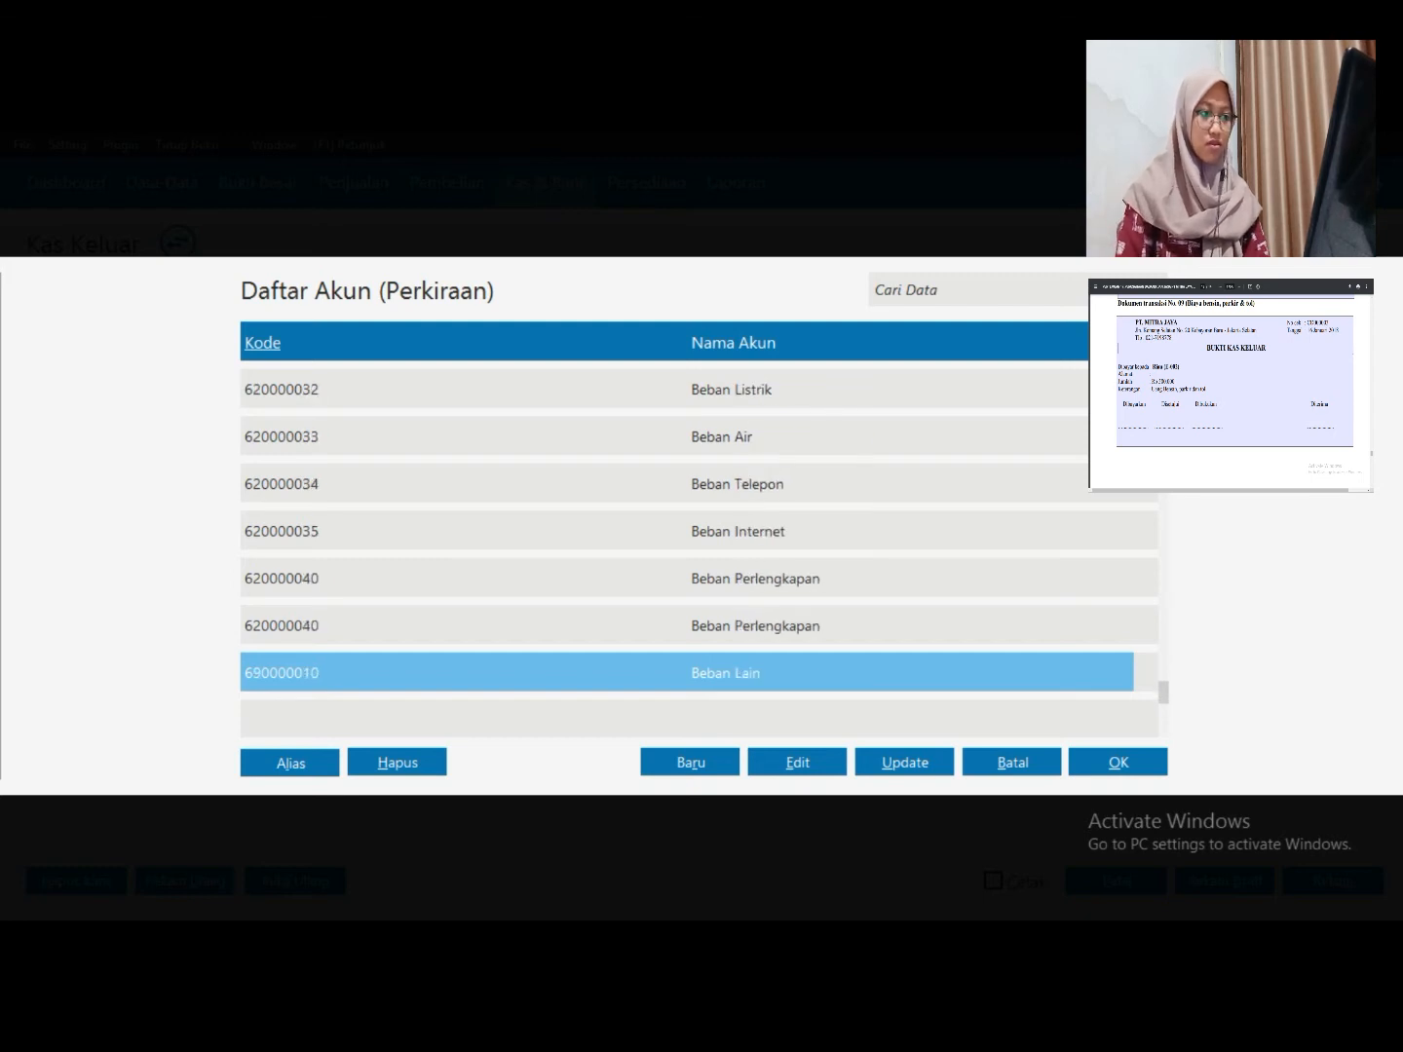
key("Down")
key("Down")
key("Down")
key("Down")
key("Down")
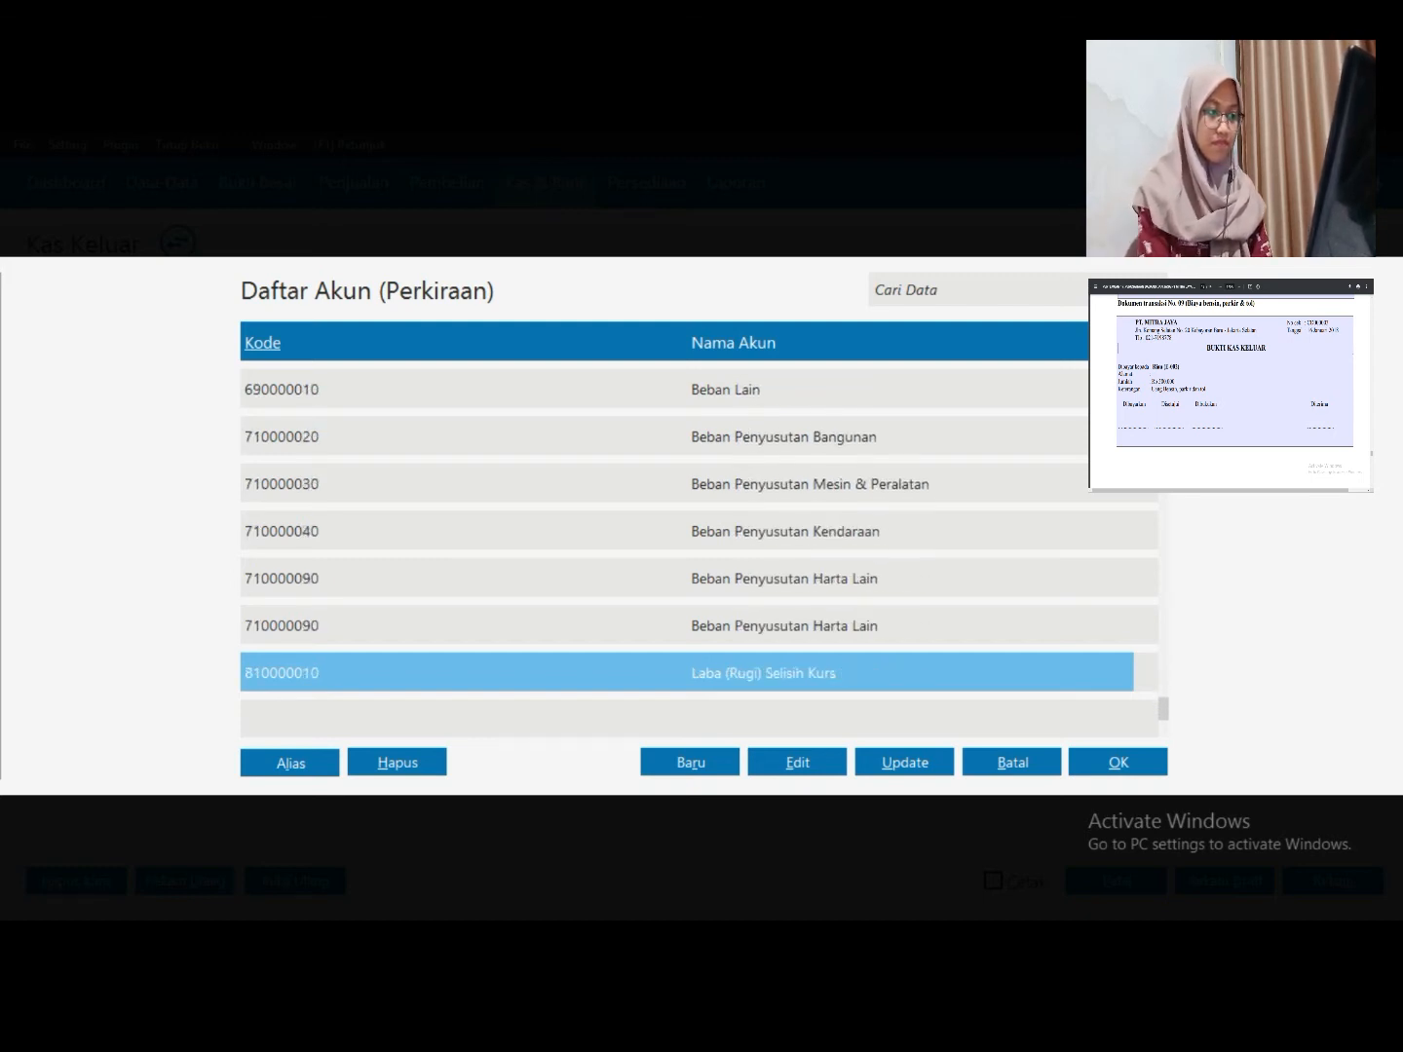
key("Down")
key("Down")
key("Down")
key("Up")
key("Up")
key("Up")
key("Up")
key("Up")
key("Down")
key("Down")
key("Down")
key("Down")
key("Down")
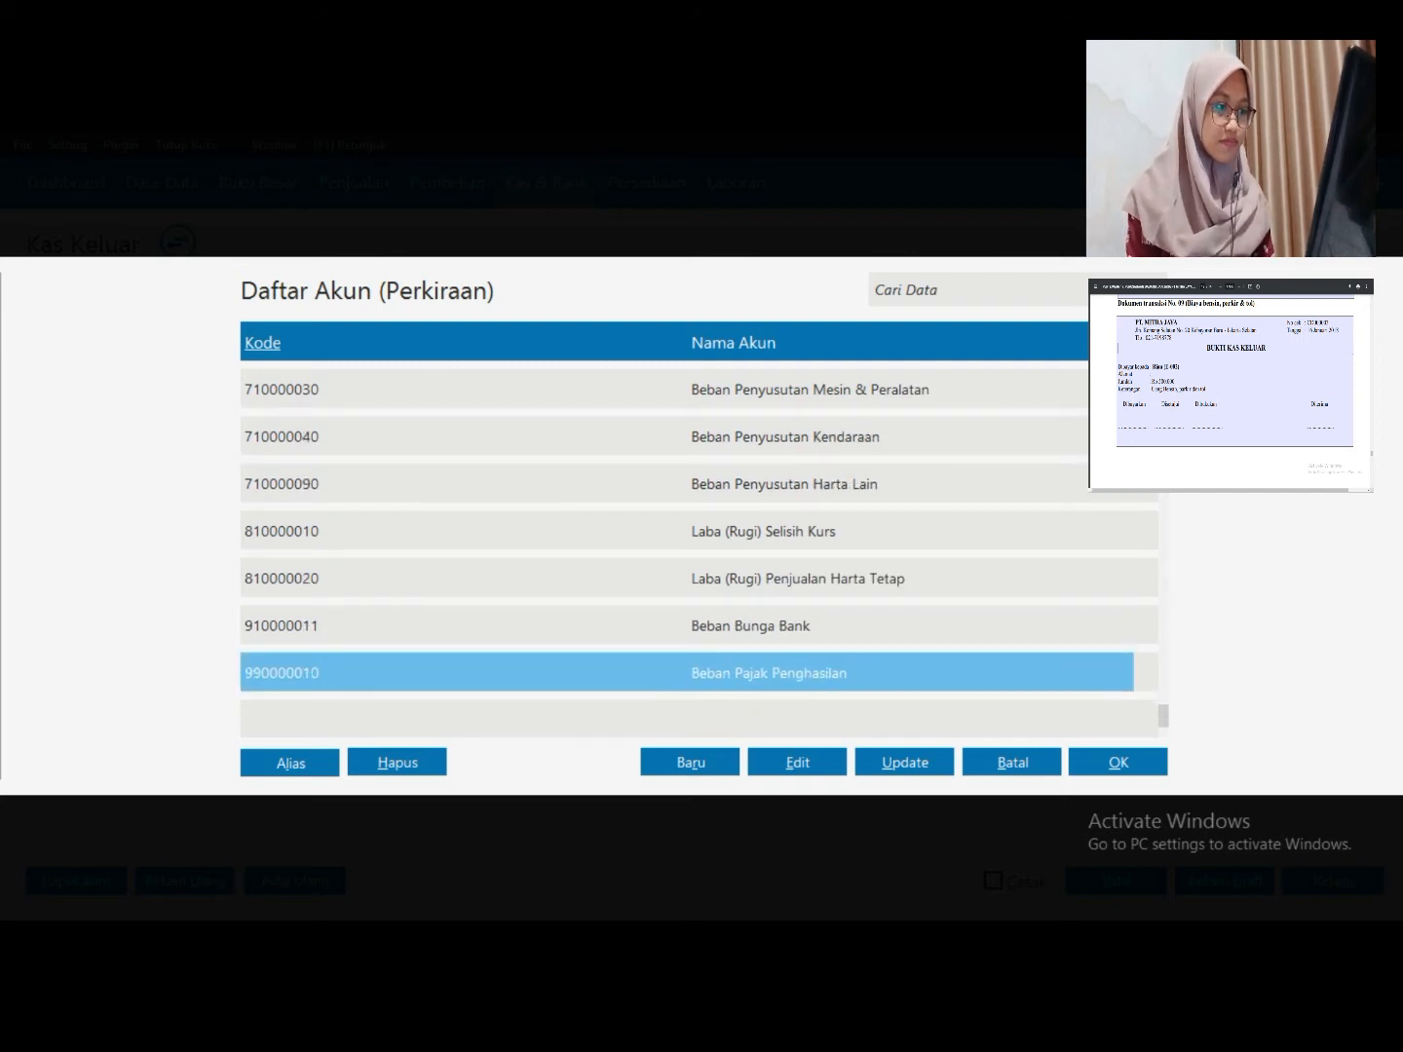
key("Up")
key("Up")
key("Up")
key("Up")
key("Up")
key("Up")
key("Up")
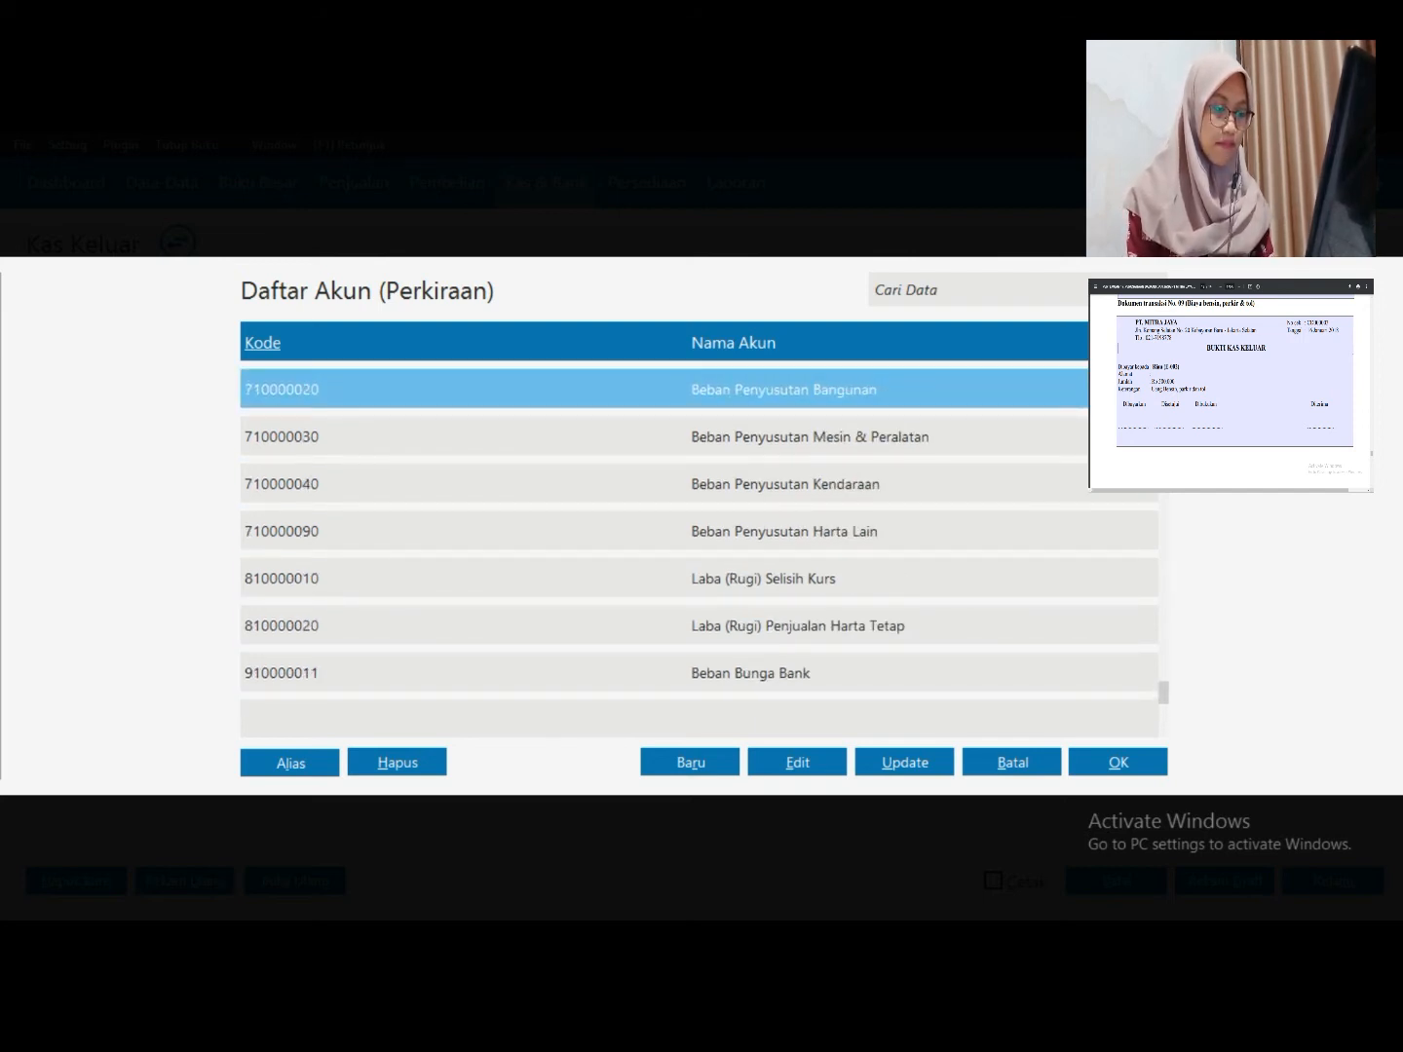
key("Up")
key("Up")
key("Up")
key("Up")
key("Up")
key("Up")
key("Up")
key("Up")
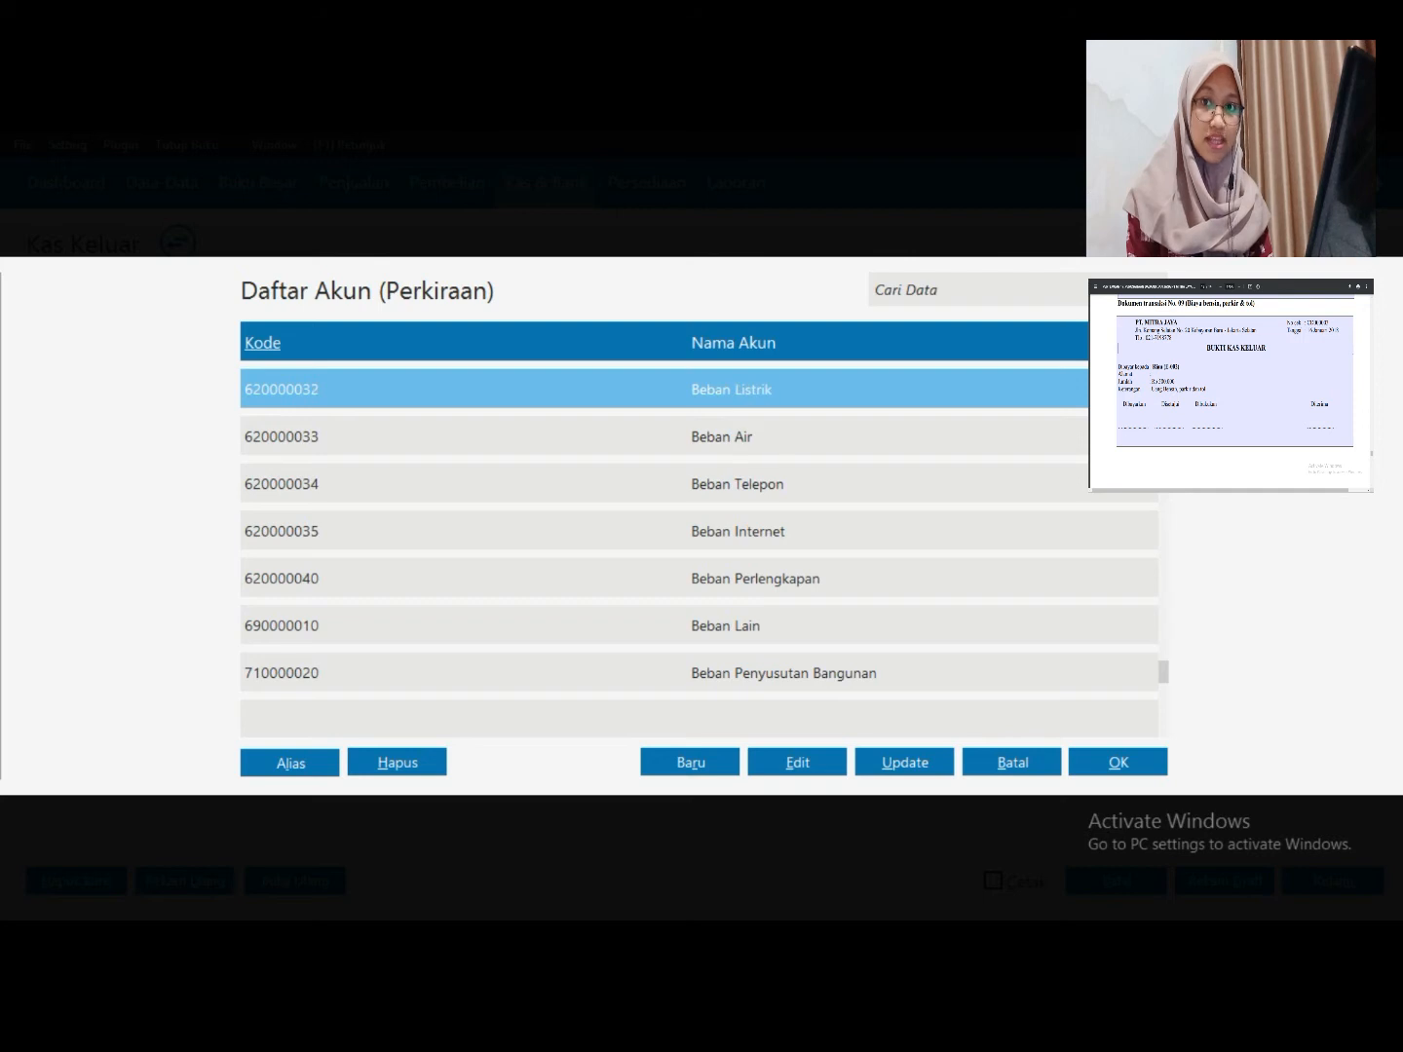
key("Up")
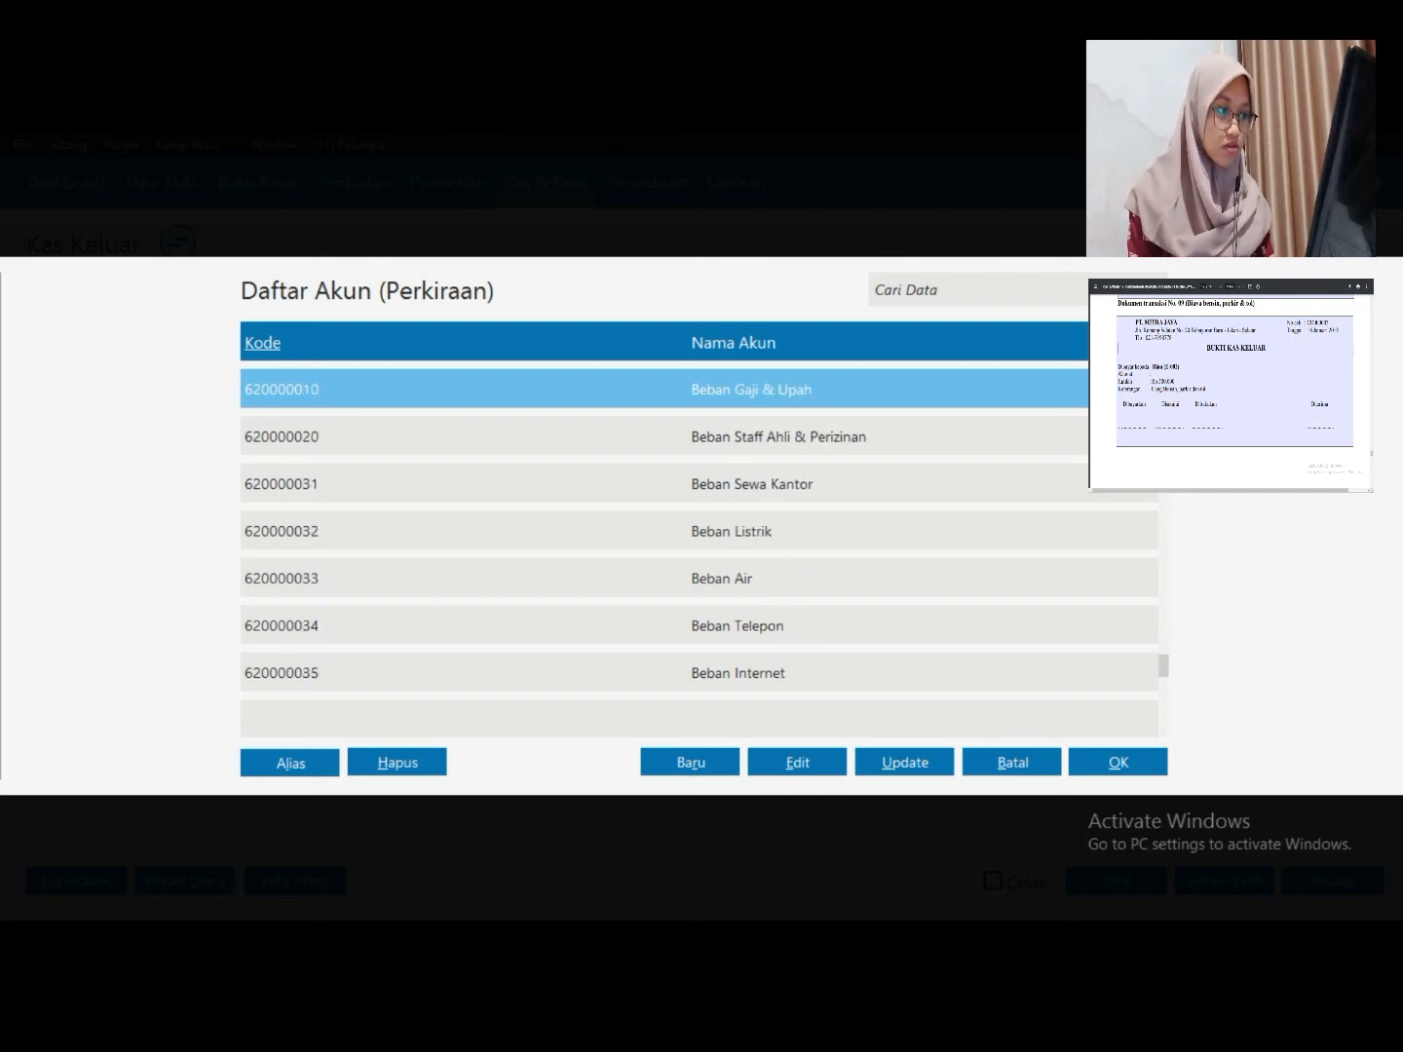
Rename the expense account Beban Air as "Beban Bensin, Parkir, & Tol" and choose it for the first Alokasi Dana line
key("Down")
key("Down")
key("Down")
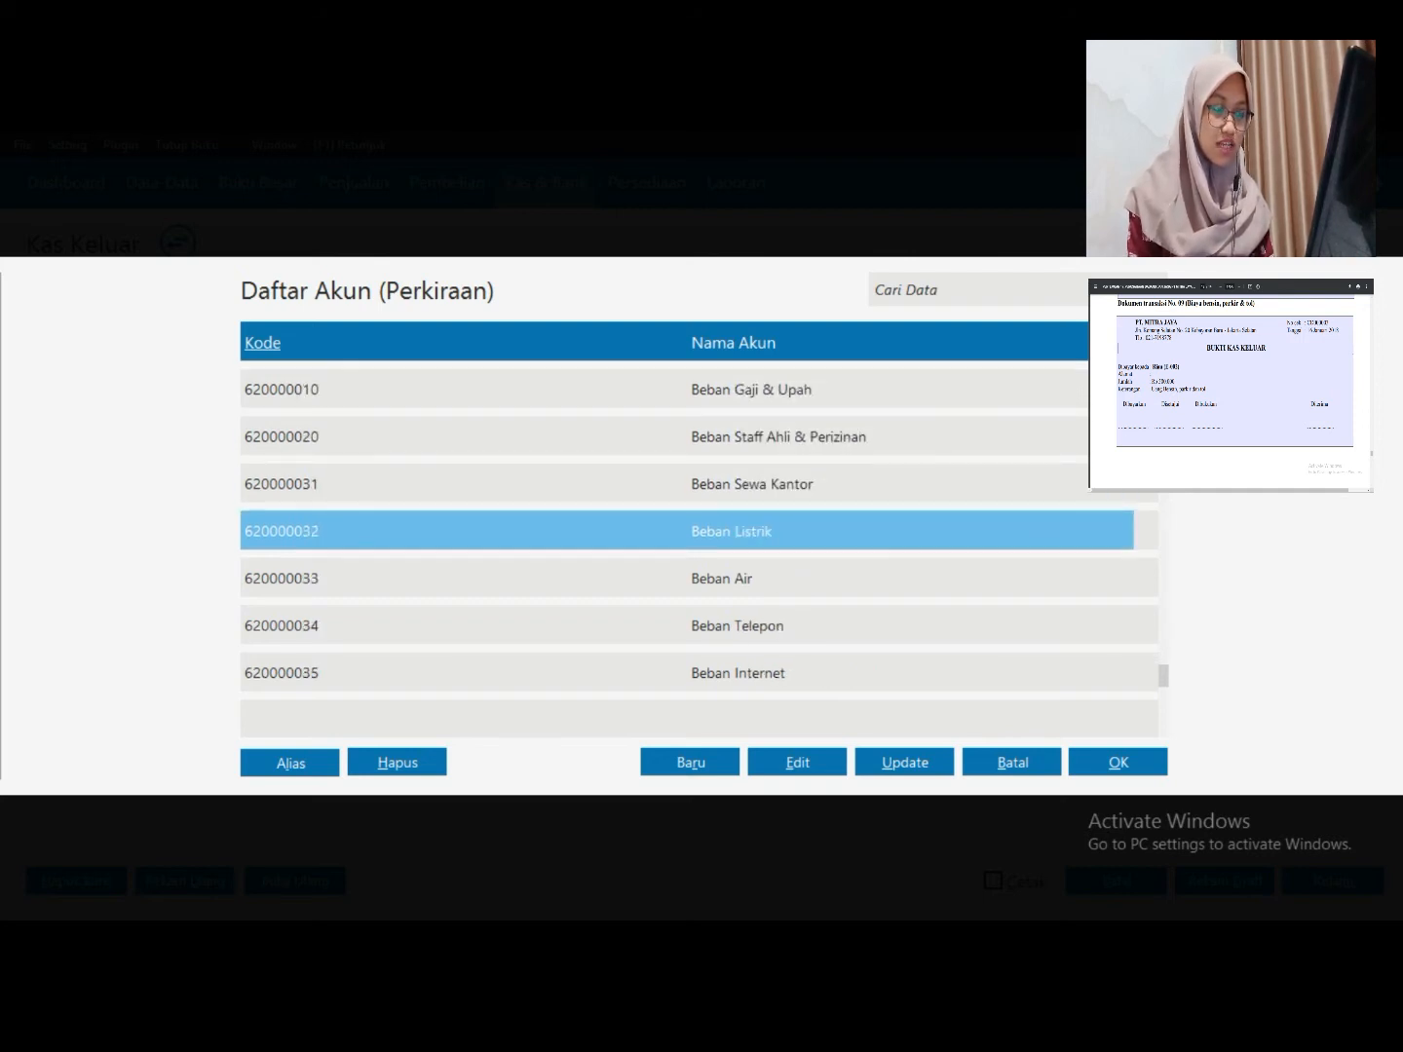
key("Down")
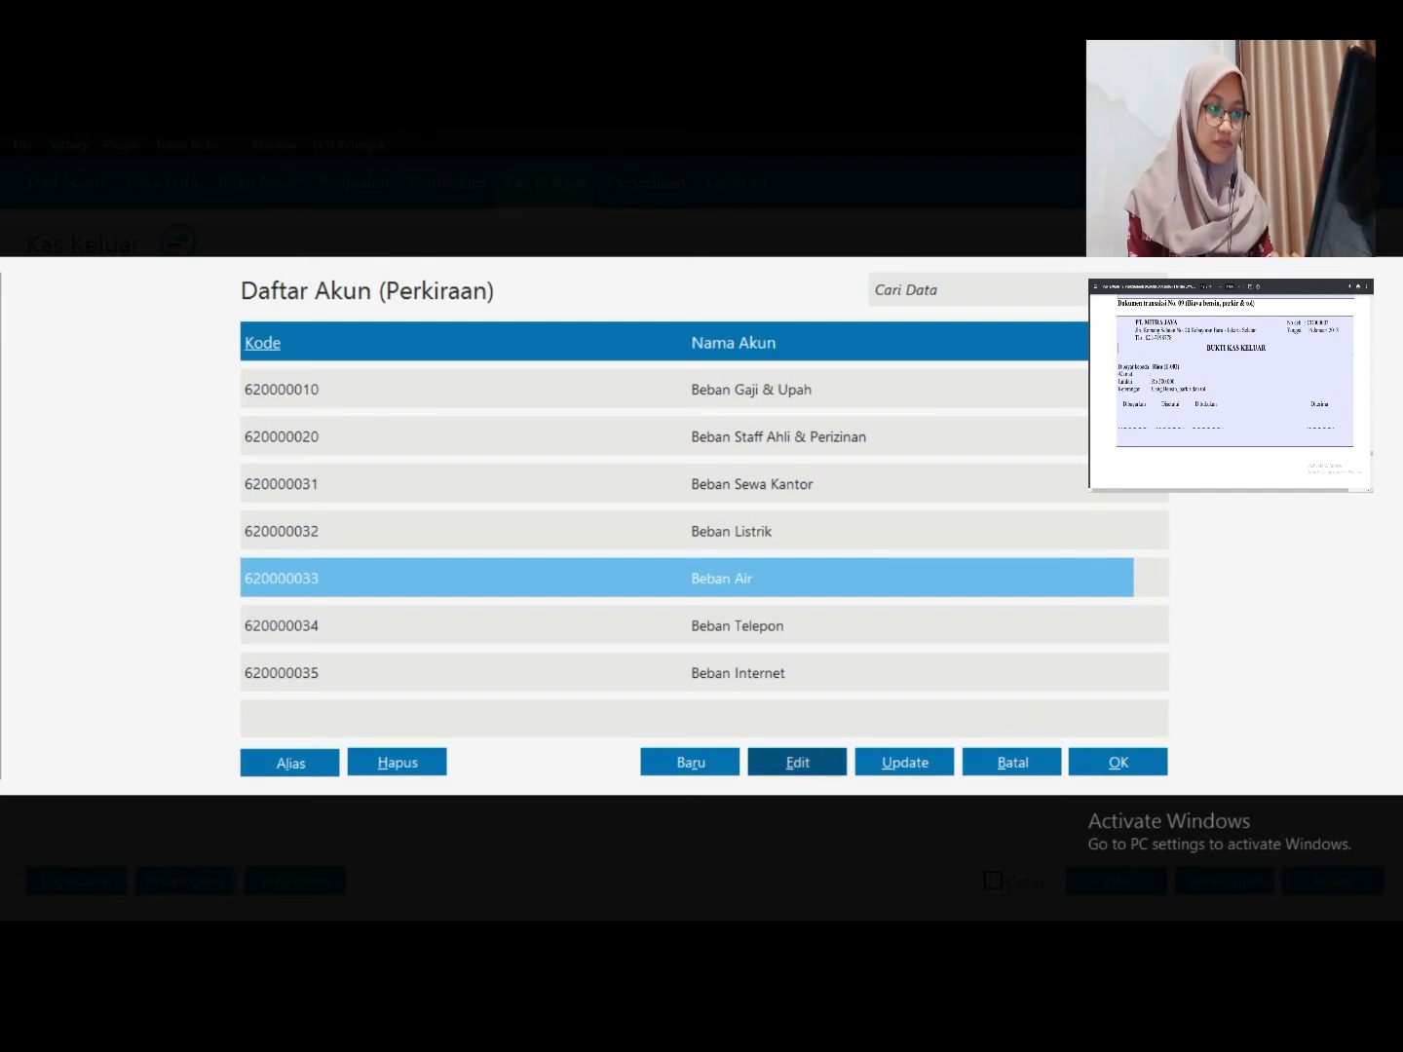
left_click(797, 762)
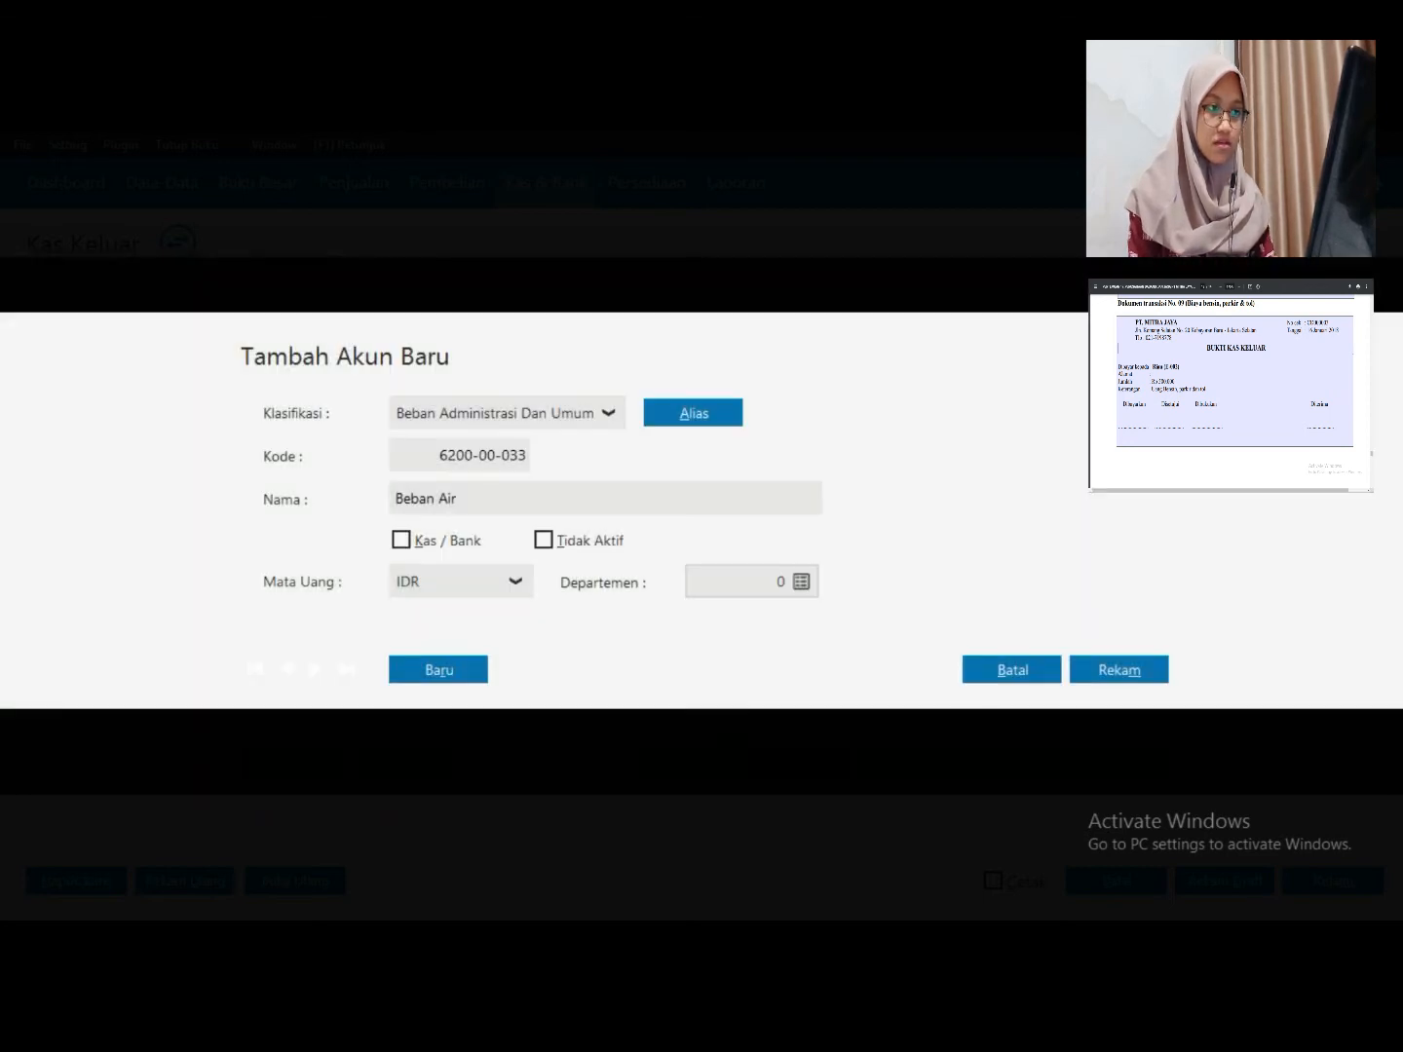
left_click(455, 499)
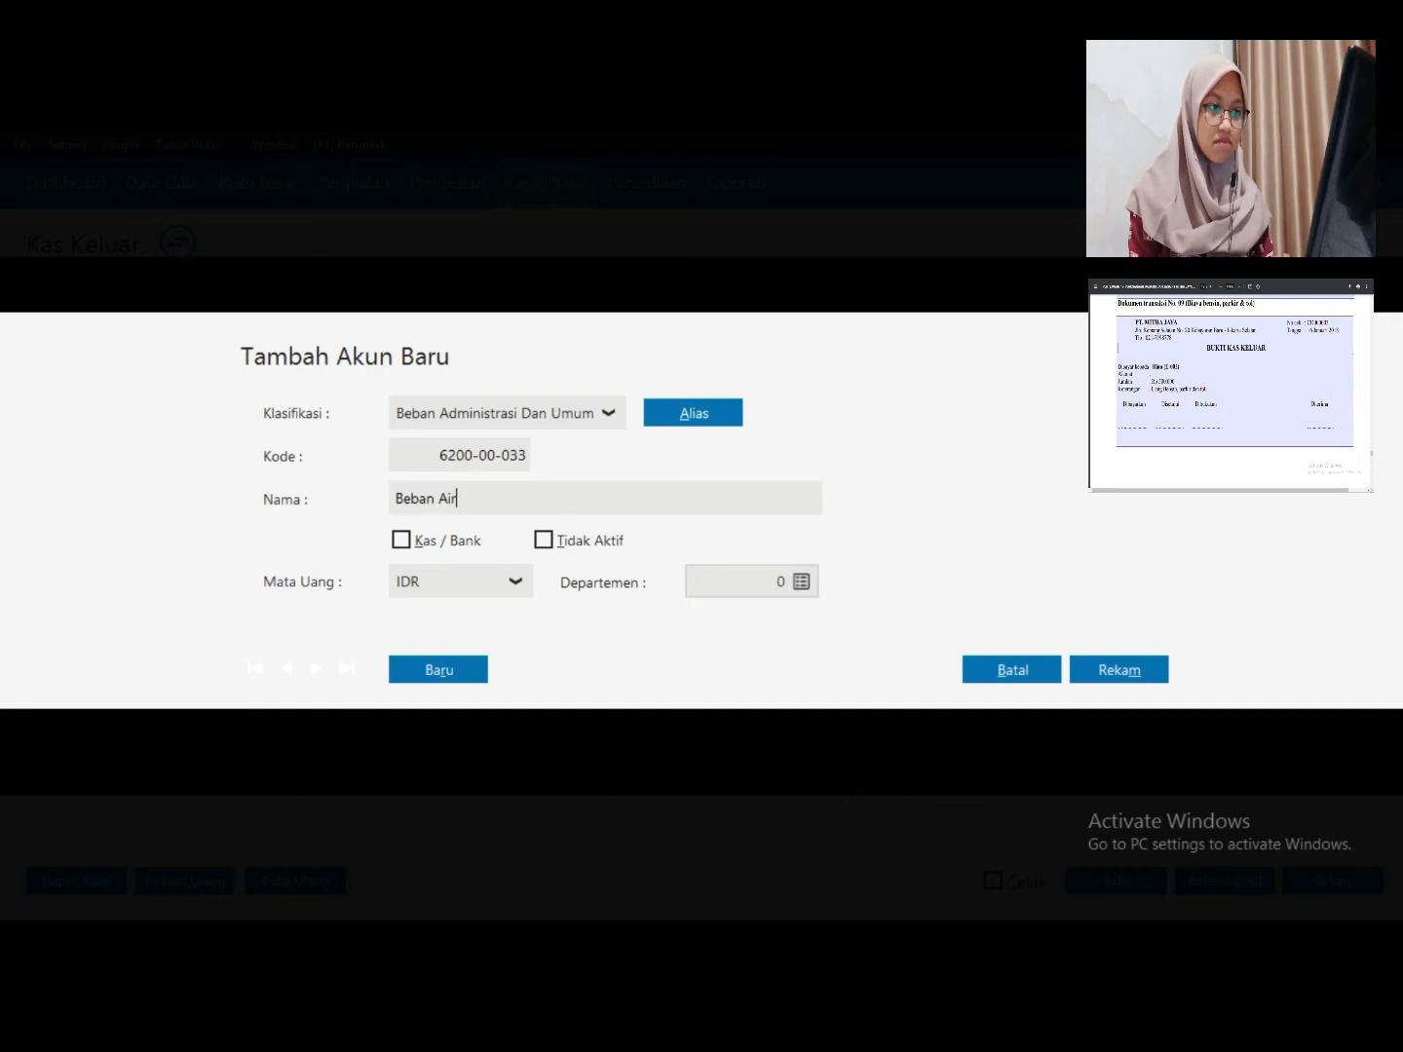
double_click(453, 499)
type("B")
type("en")
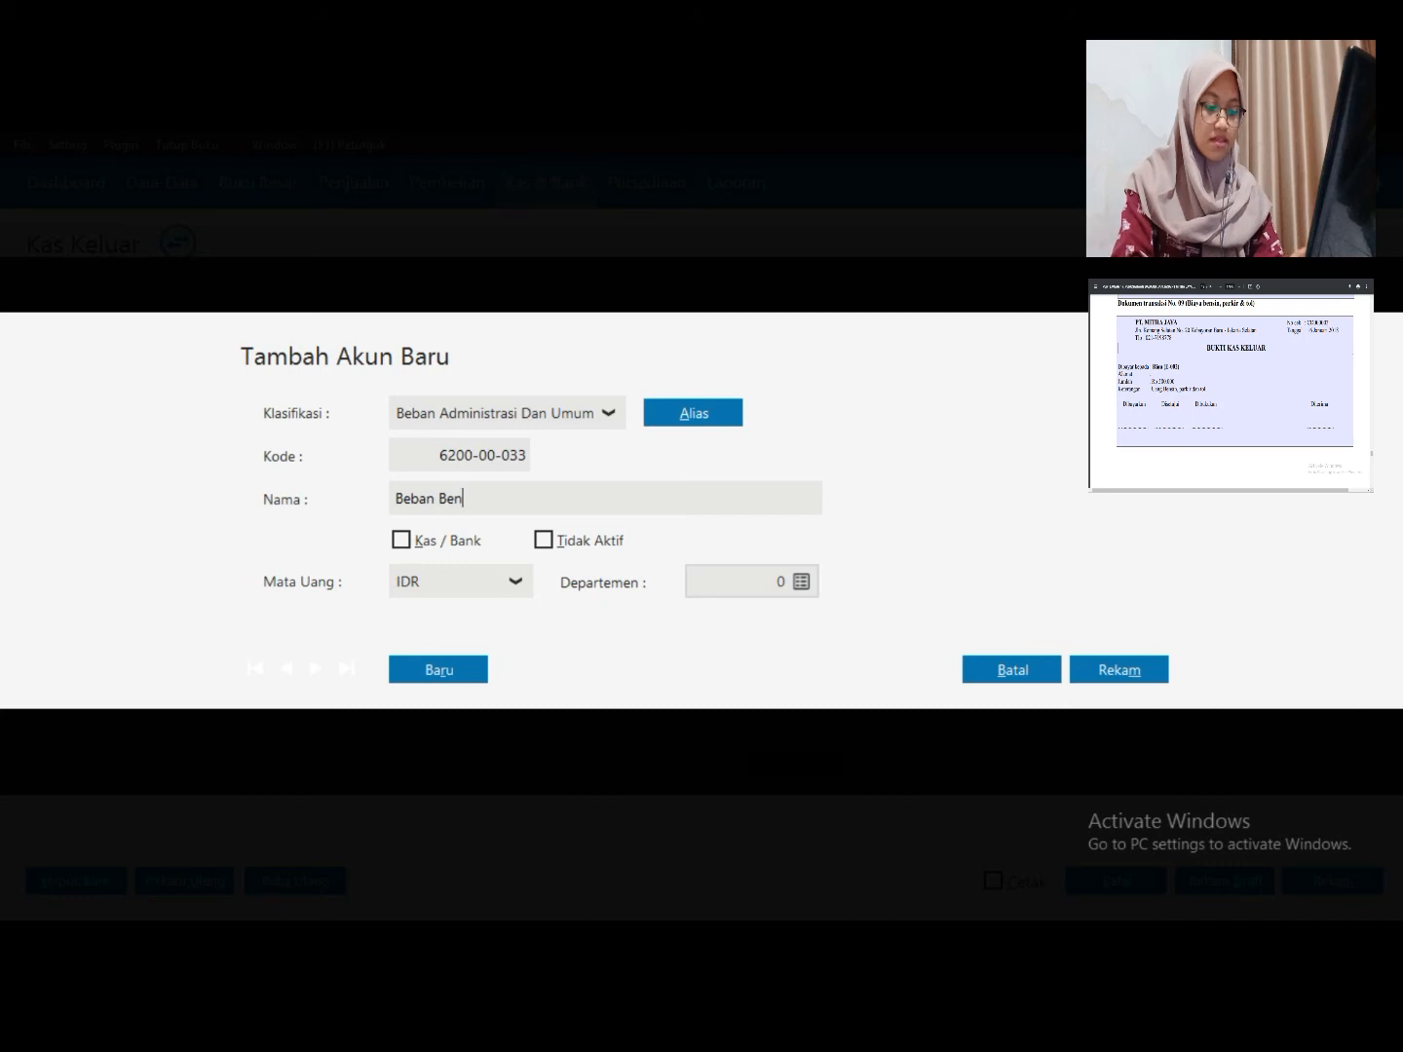
type("sin, P")
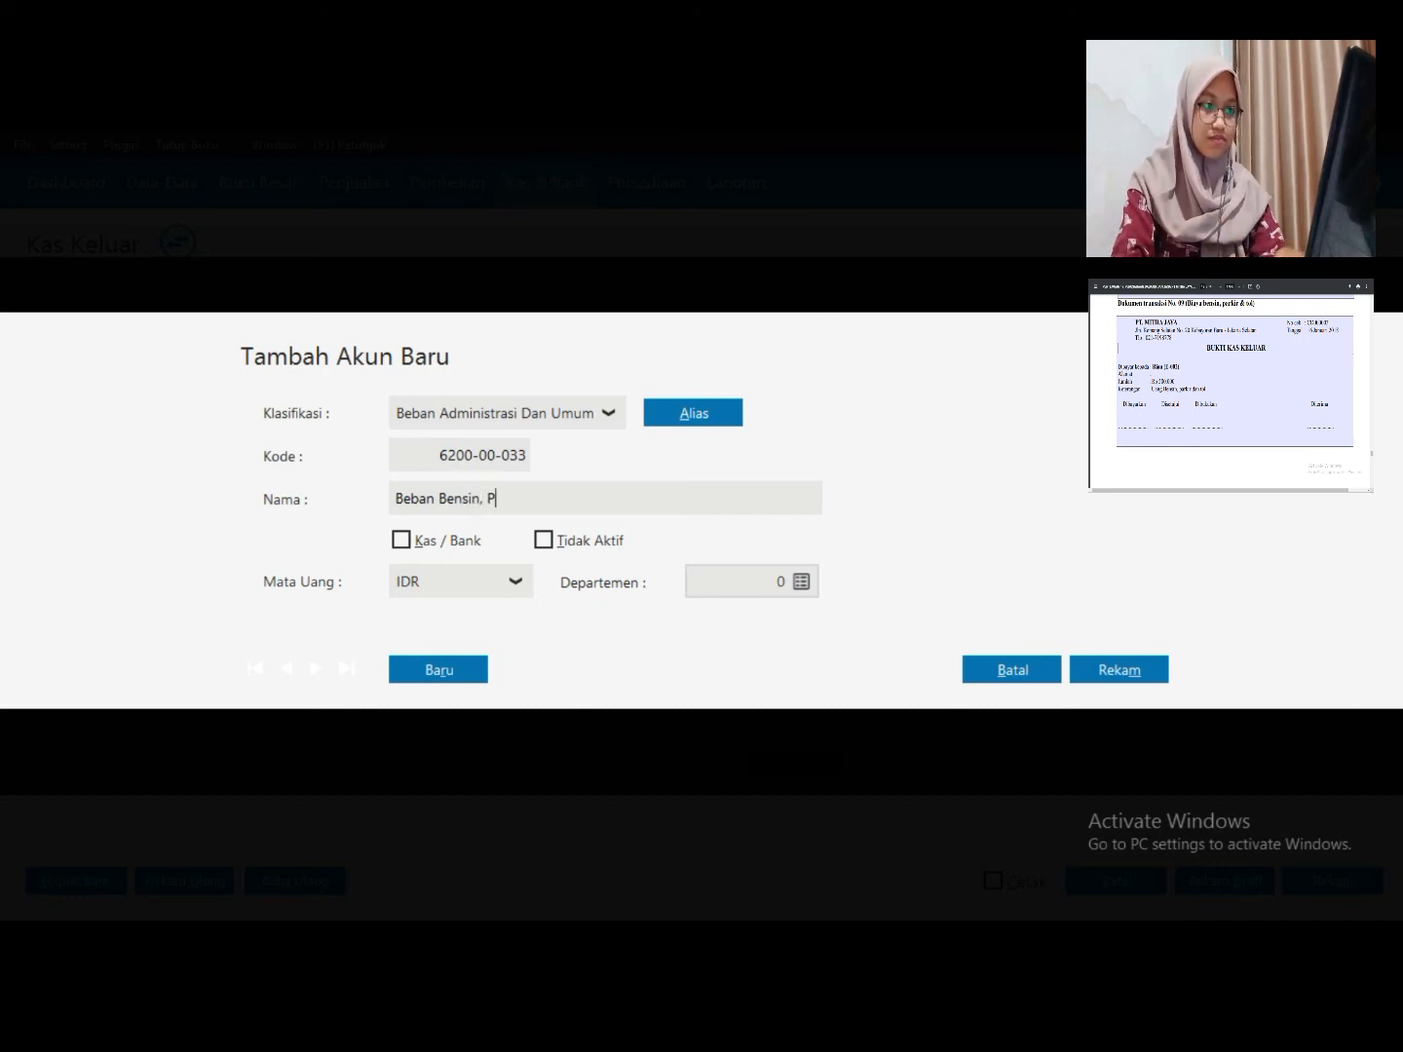
type("arkir, ")
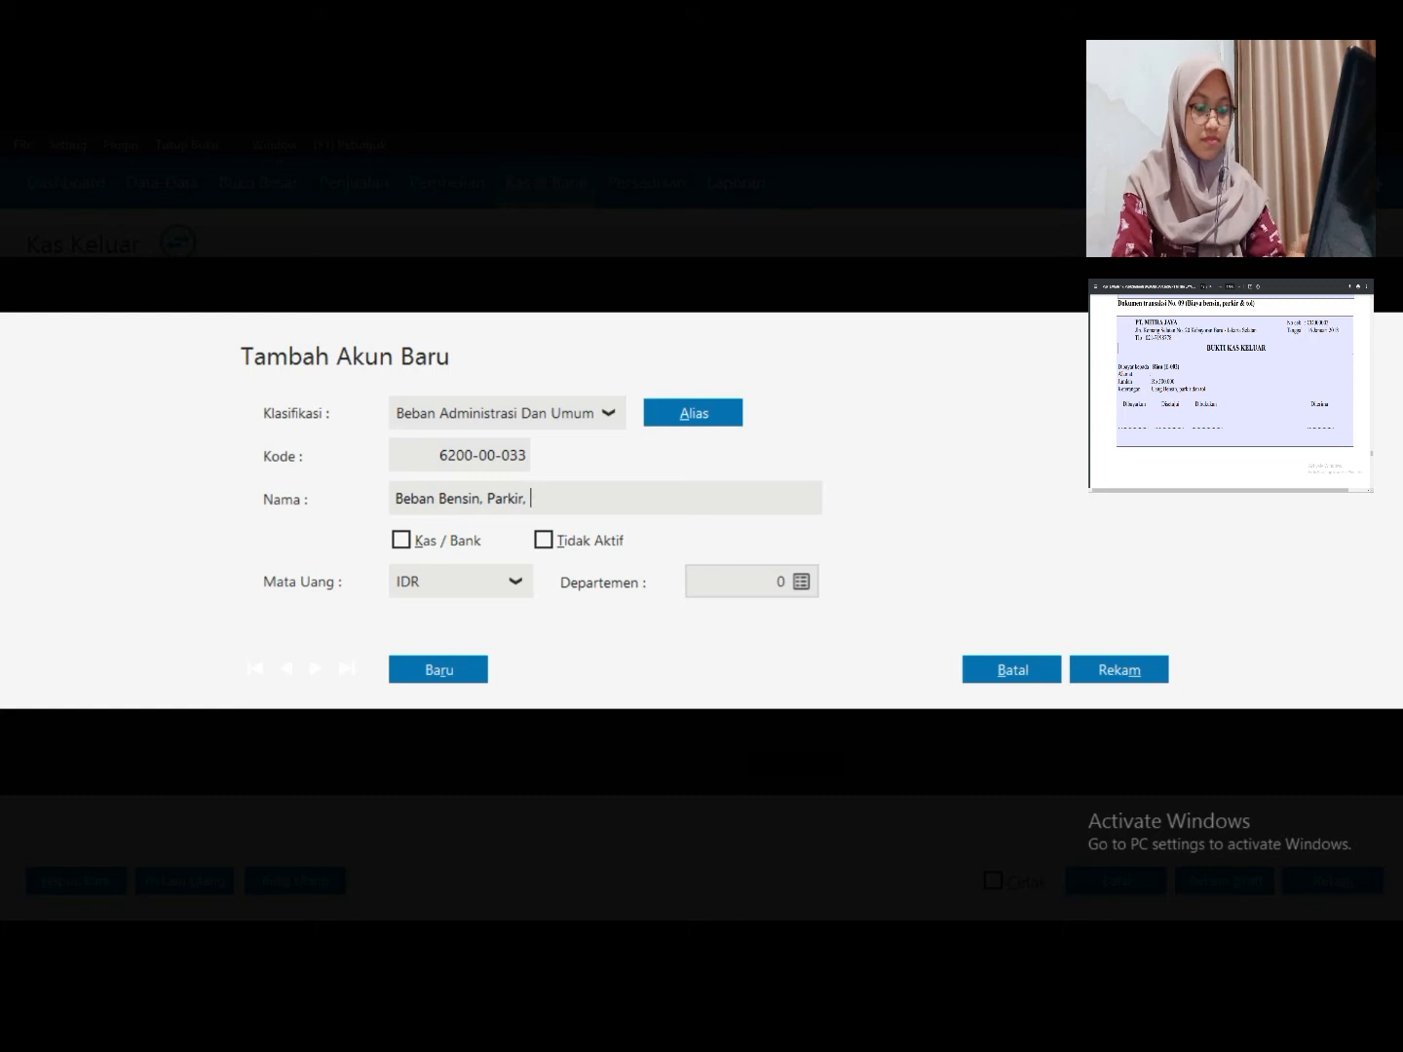
type("& Tol")
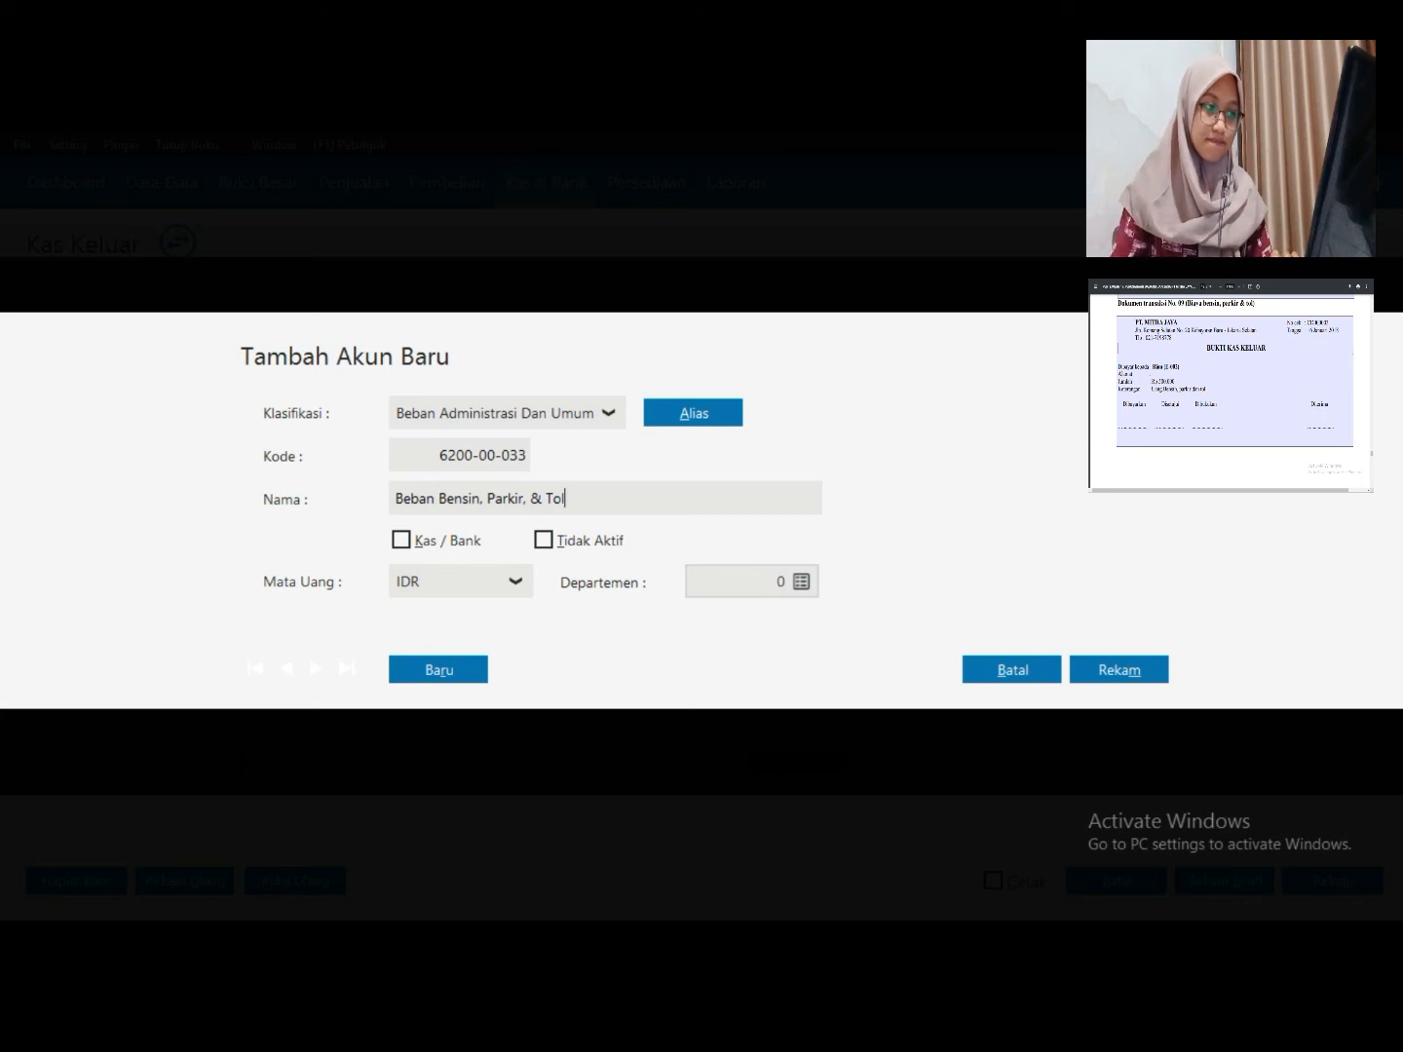
key("Return")
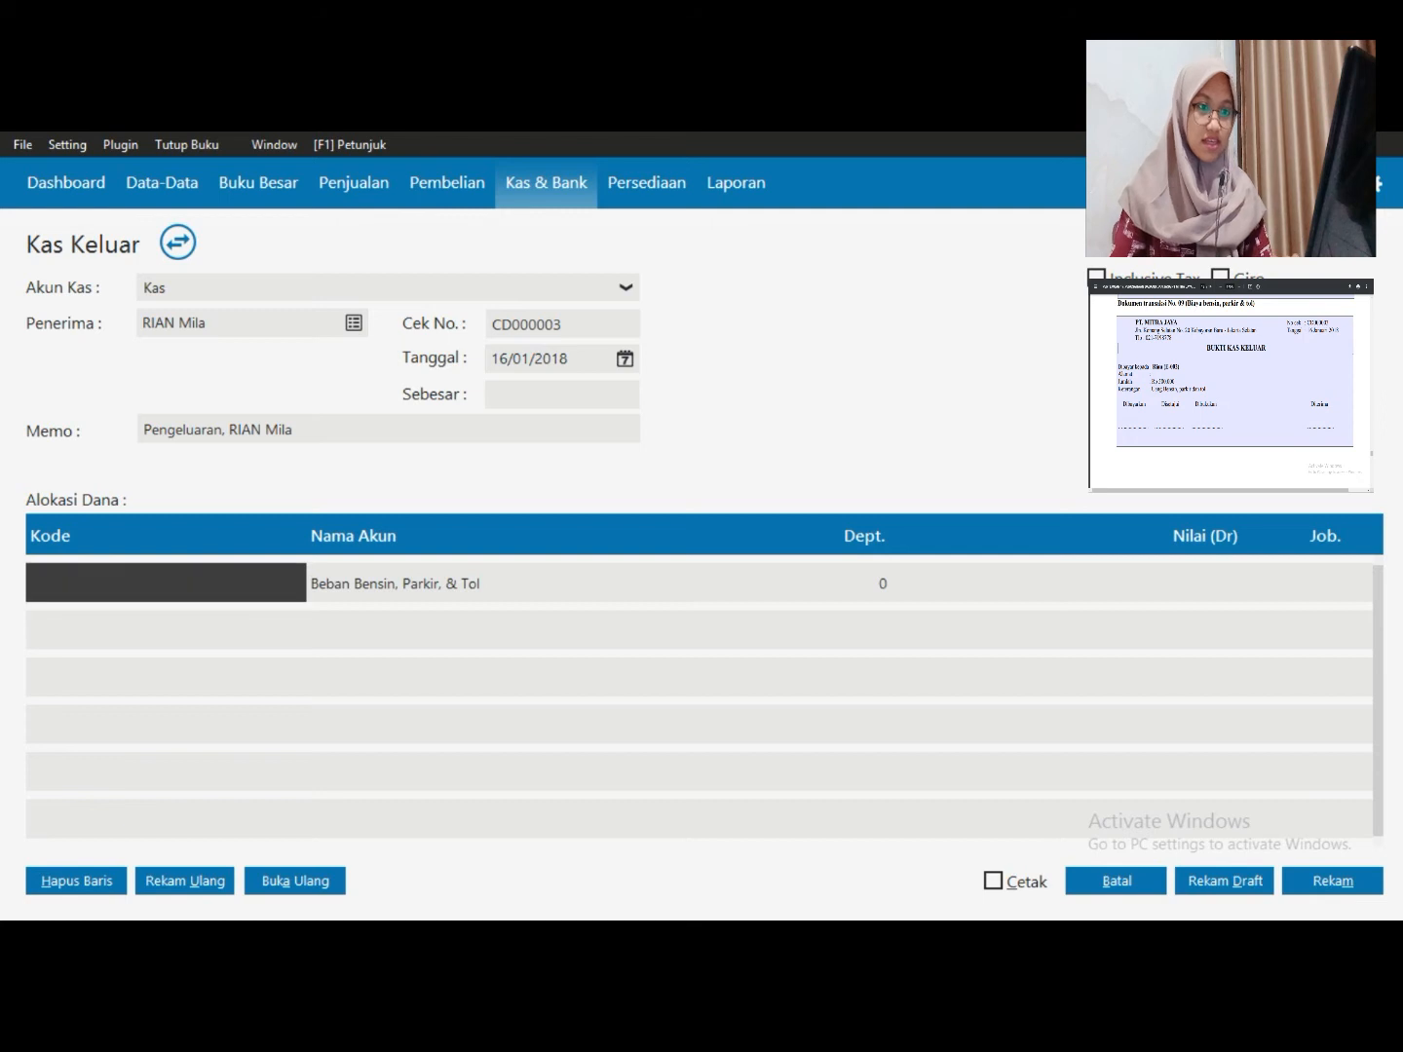
Complete the first Alokasi Dana line with account code 6200-00-033 and a Nilai (Dr) of 500000
type("620000033")
key("Tab")
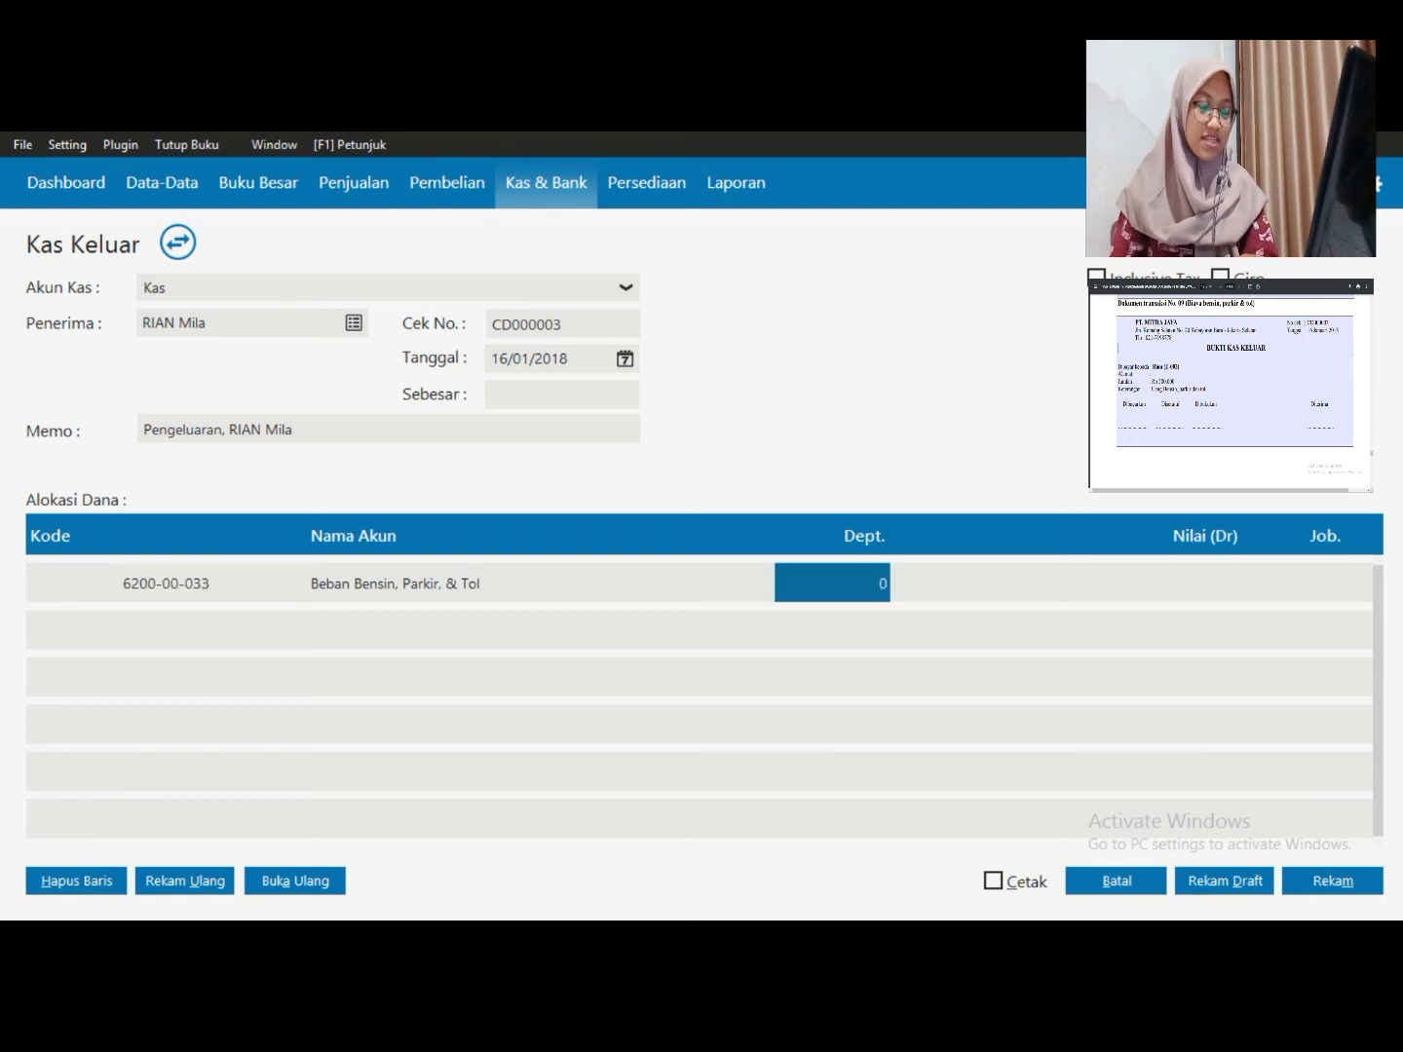
key("Tab")
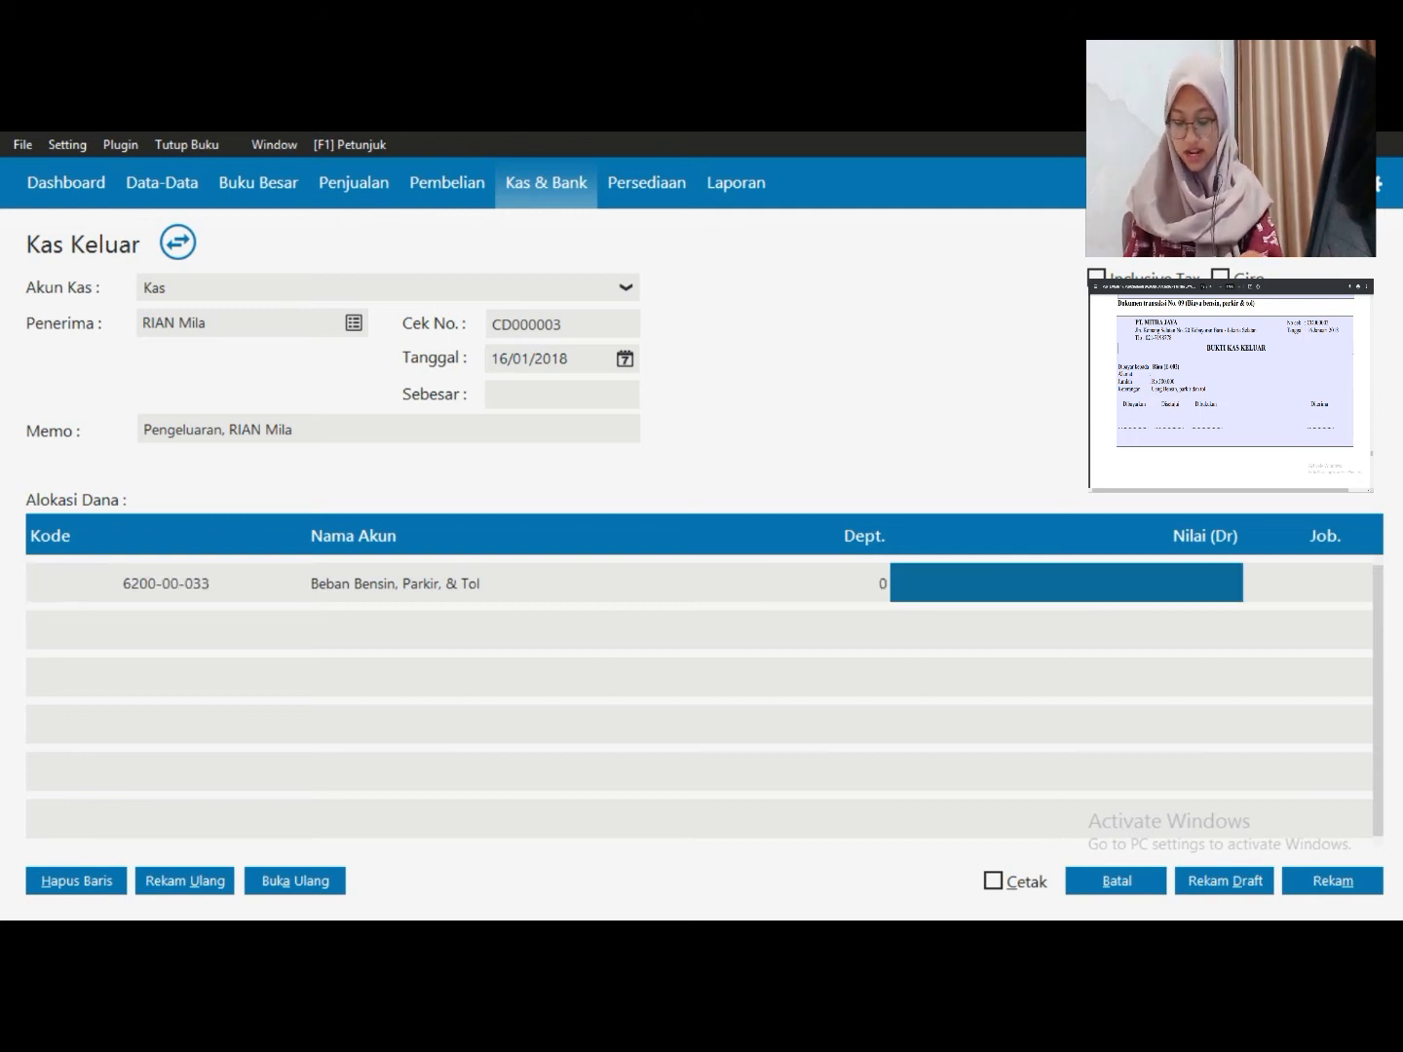
type("5")
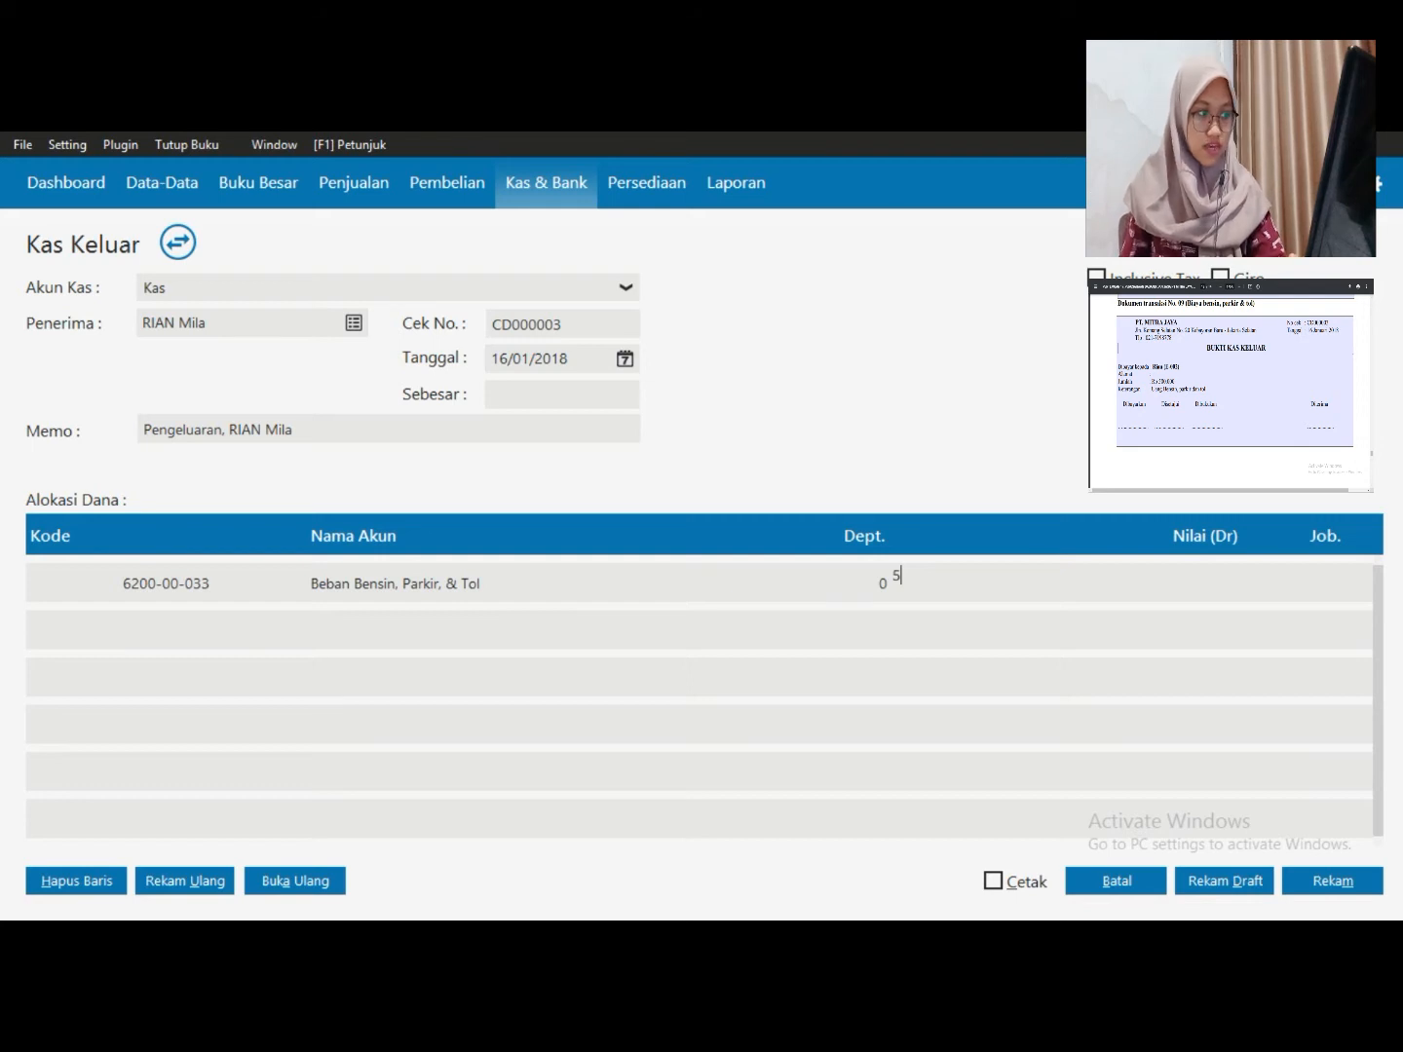
type("00000")
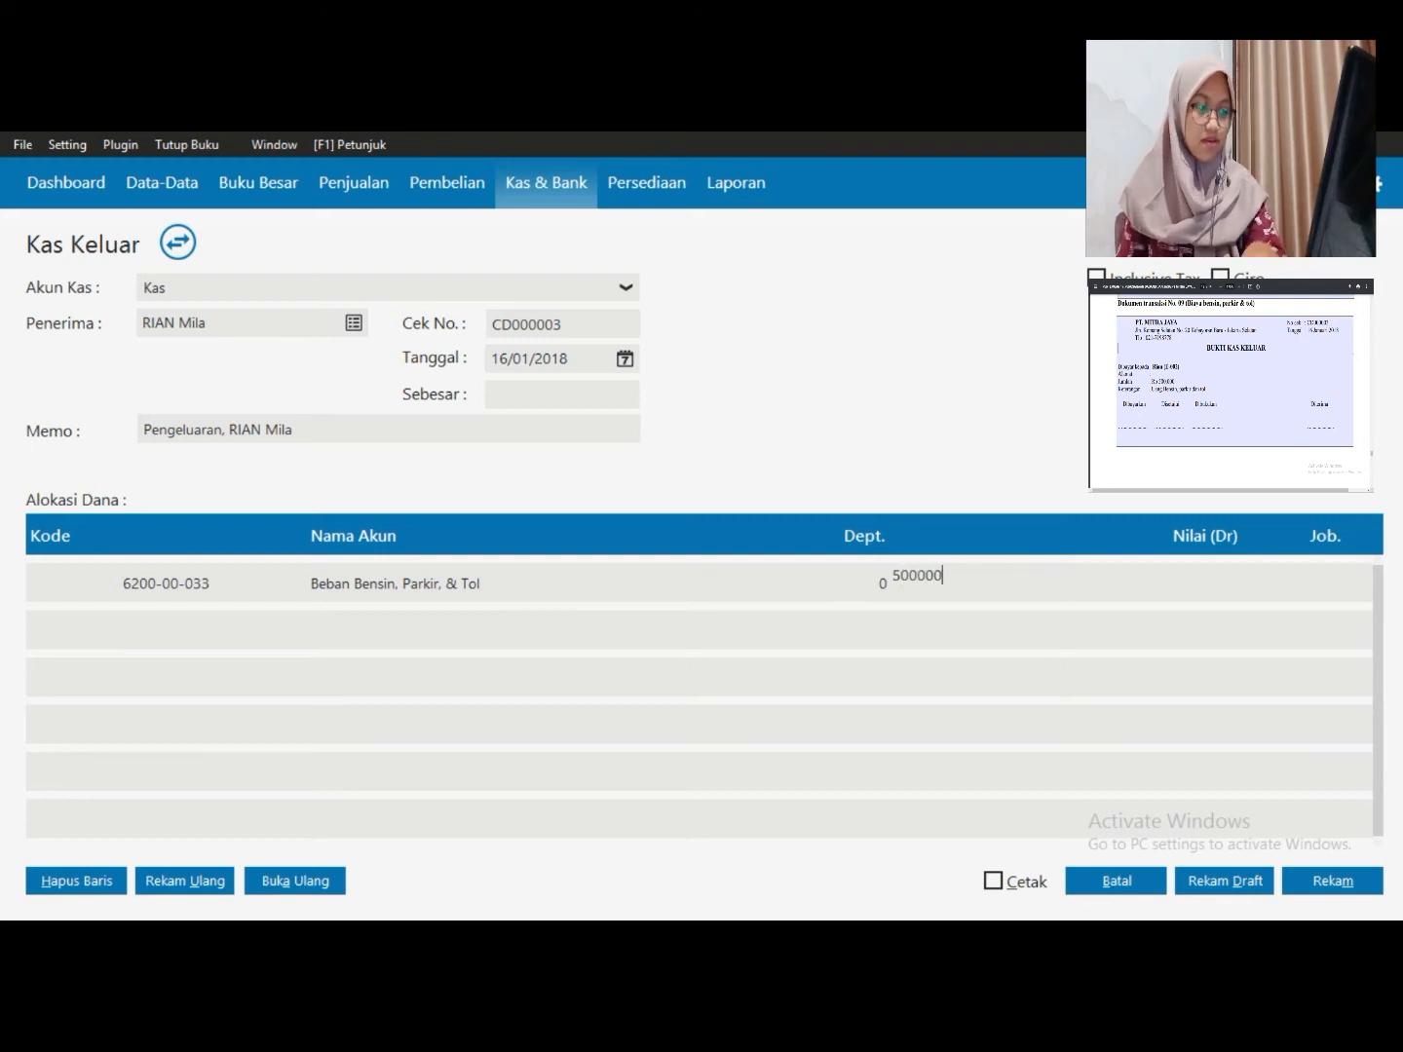
key("Tab")
key("Tab")
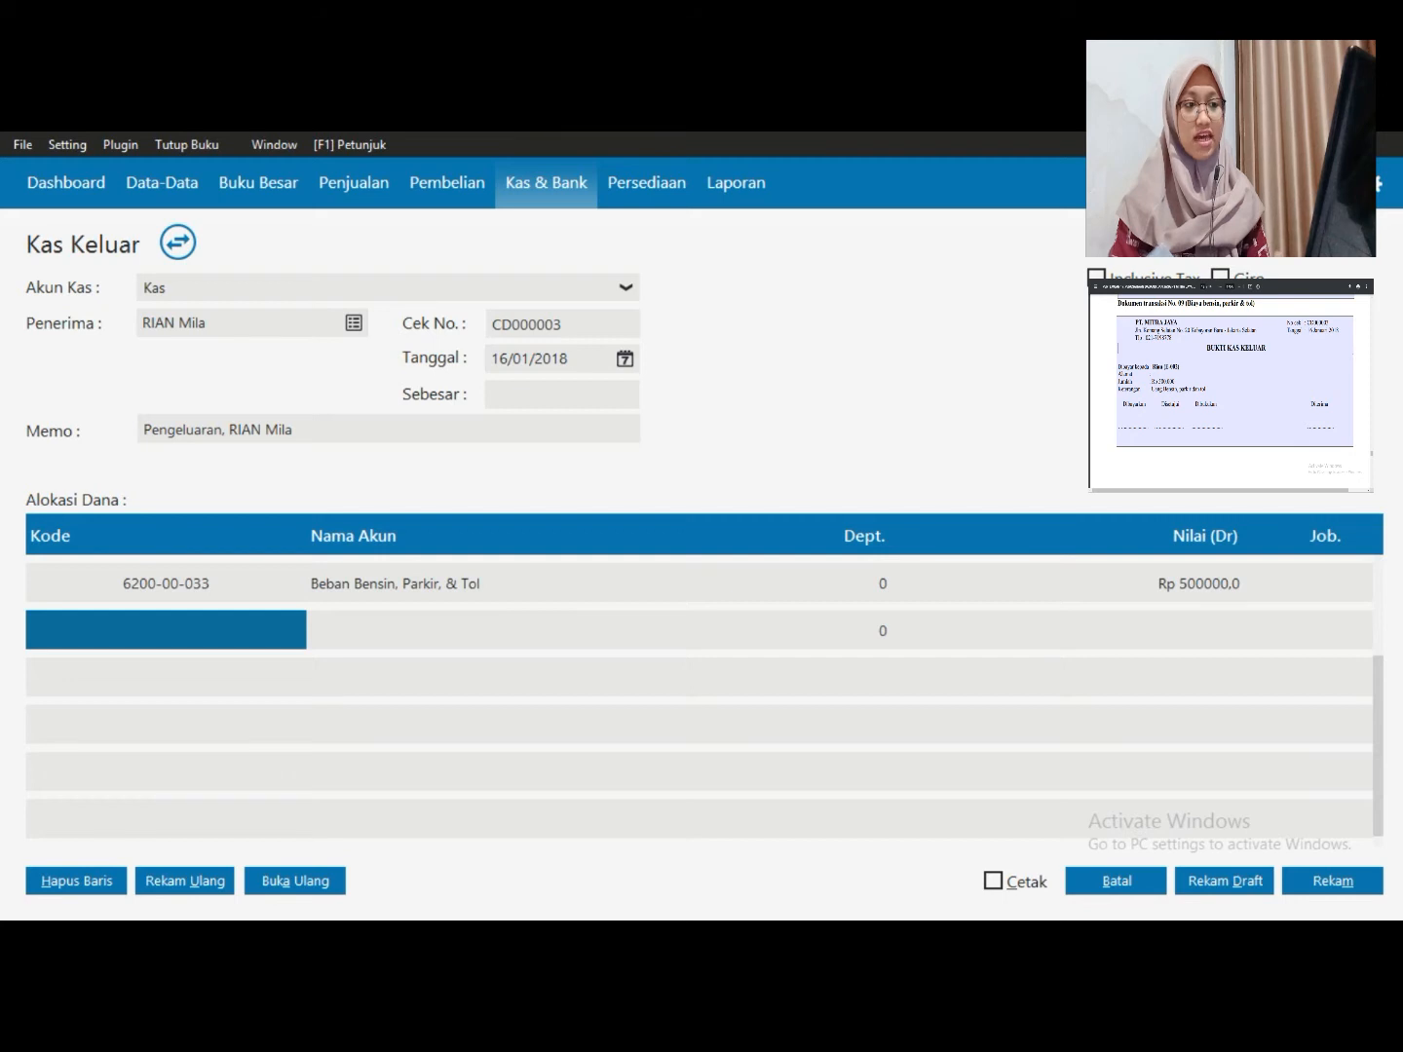
Set the cash payment's Sebesar to Rp 500000, then record it and leave the Kas Keluar form
left_click(562, 394)
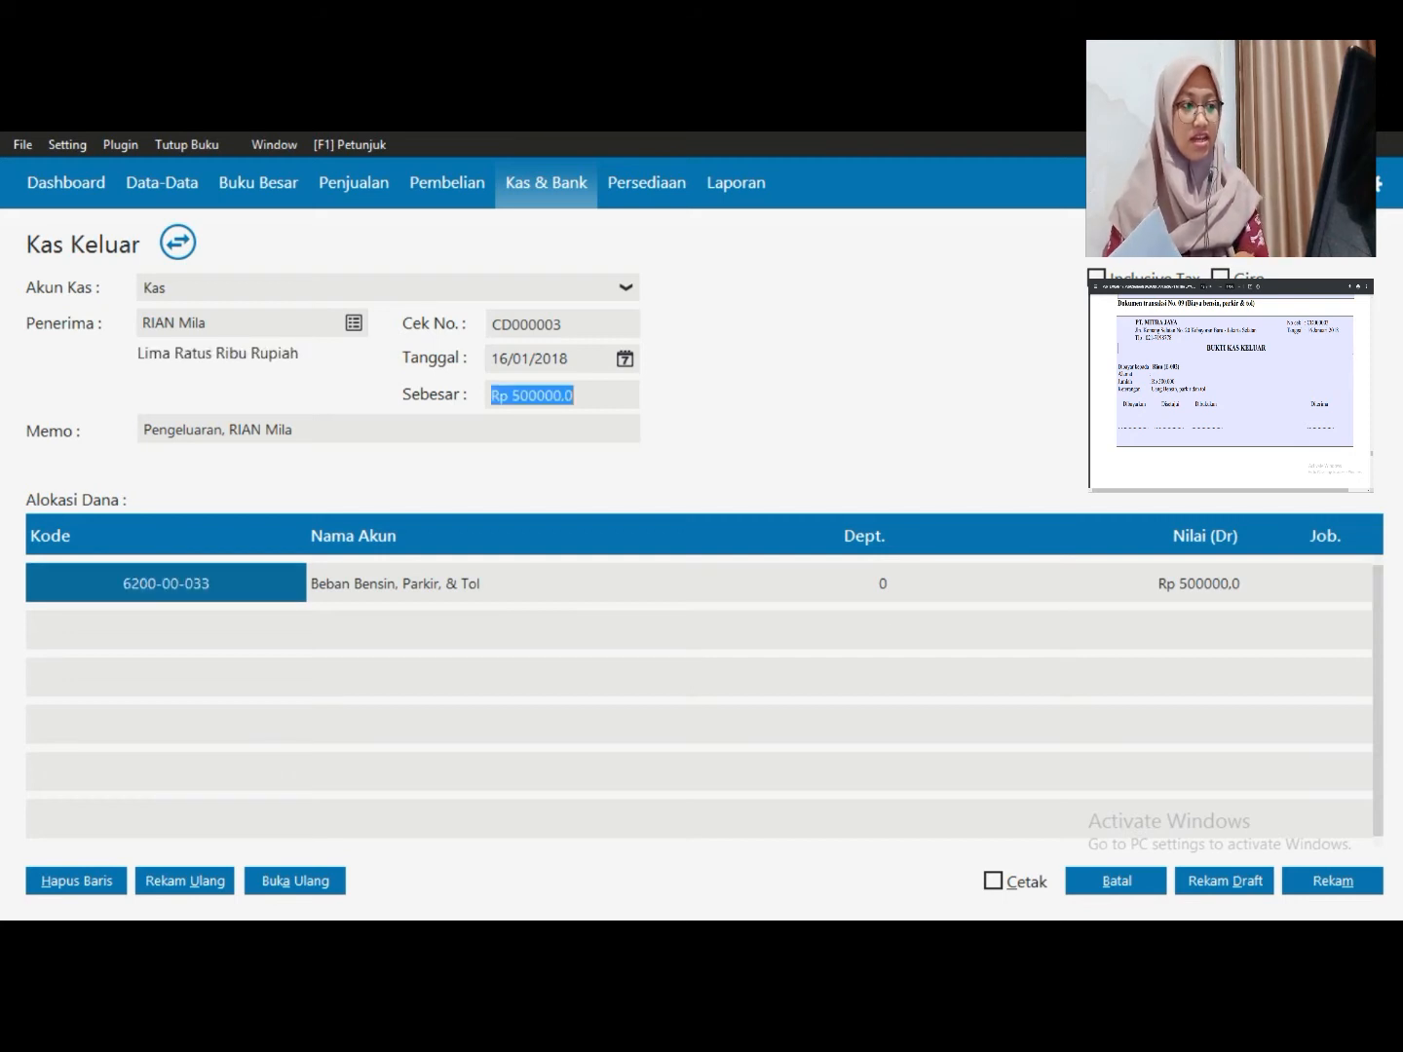
key("Tab")
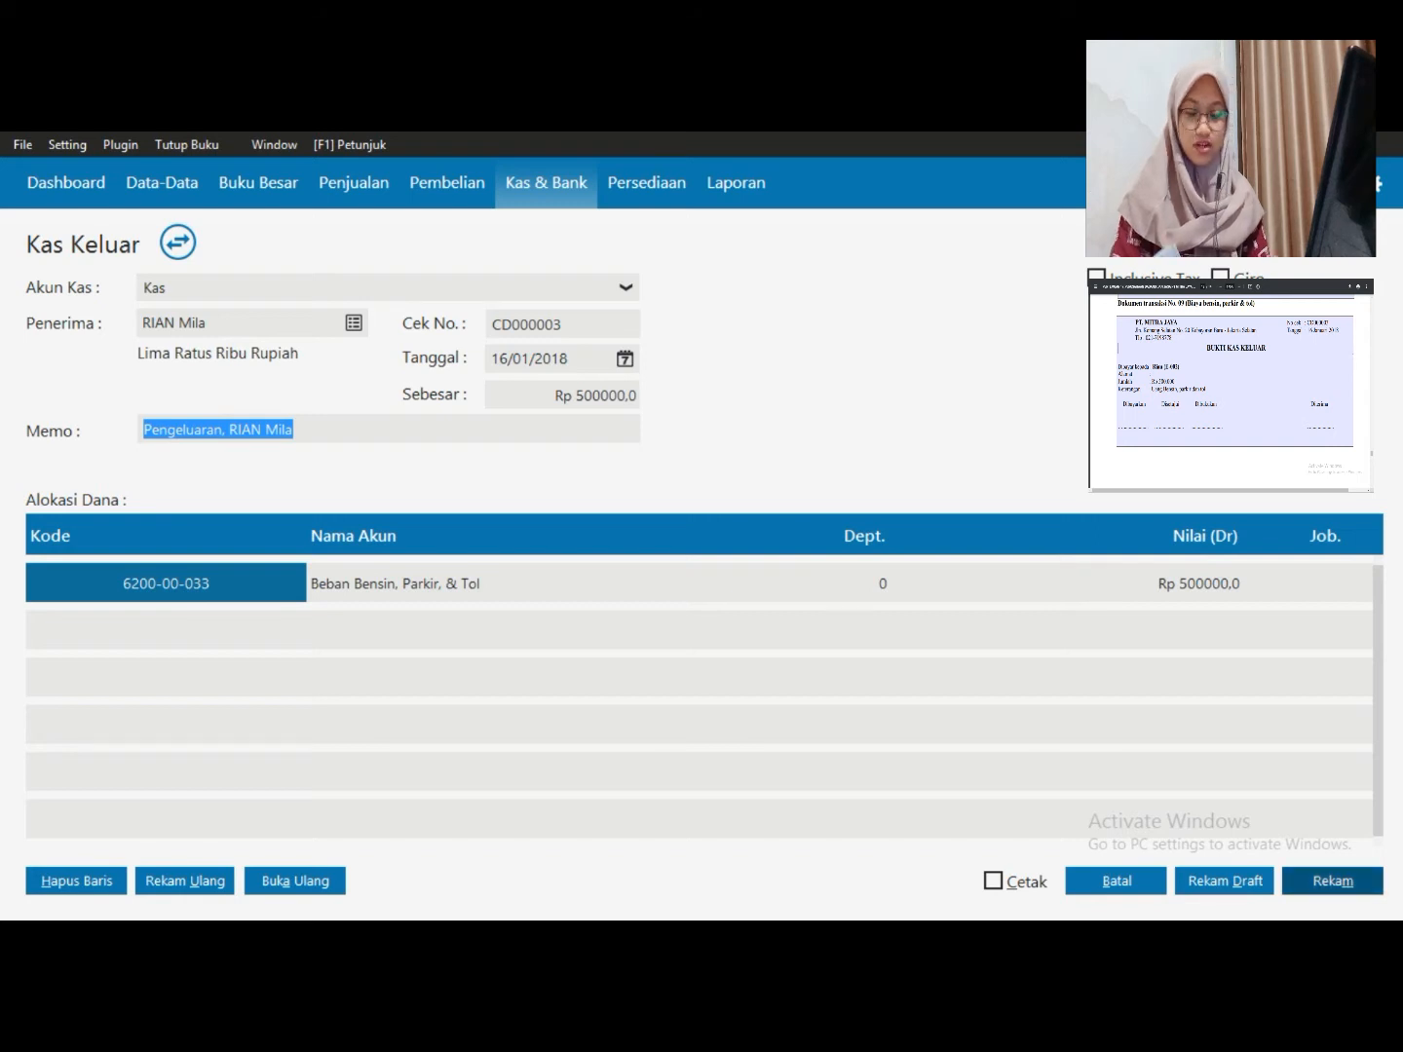
left_click(1332, 882)
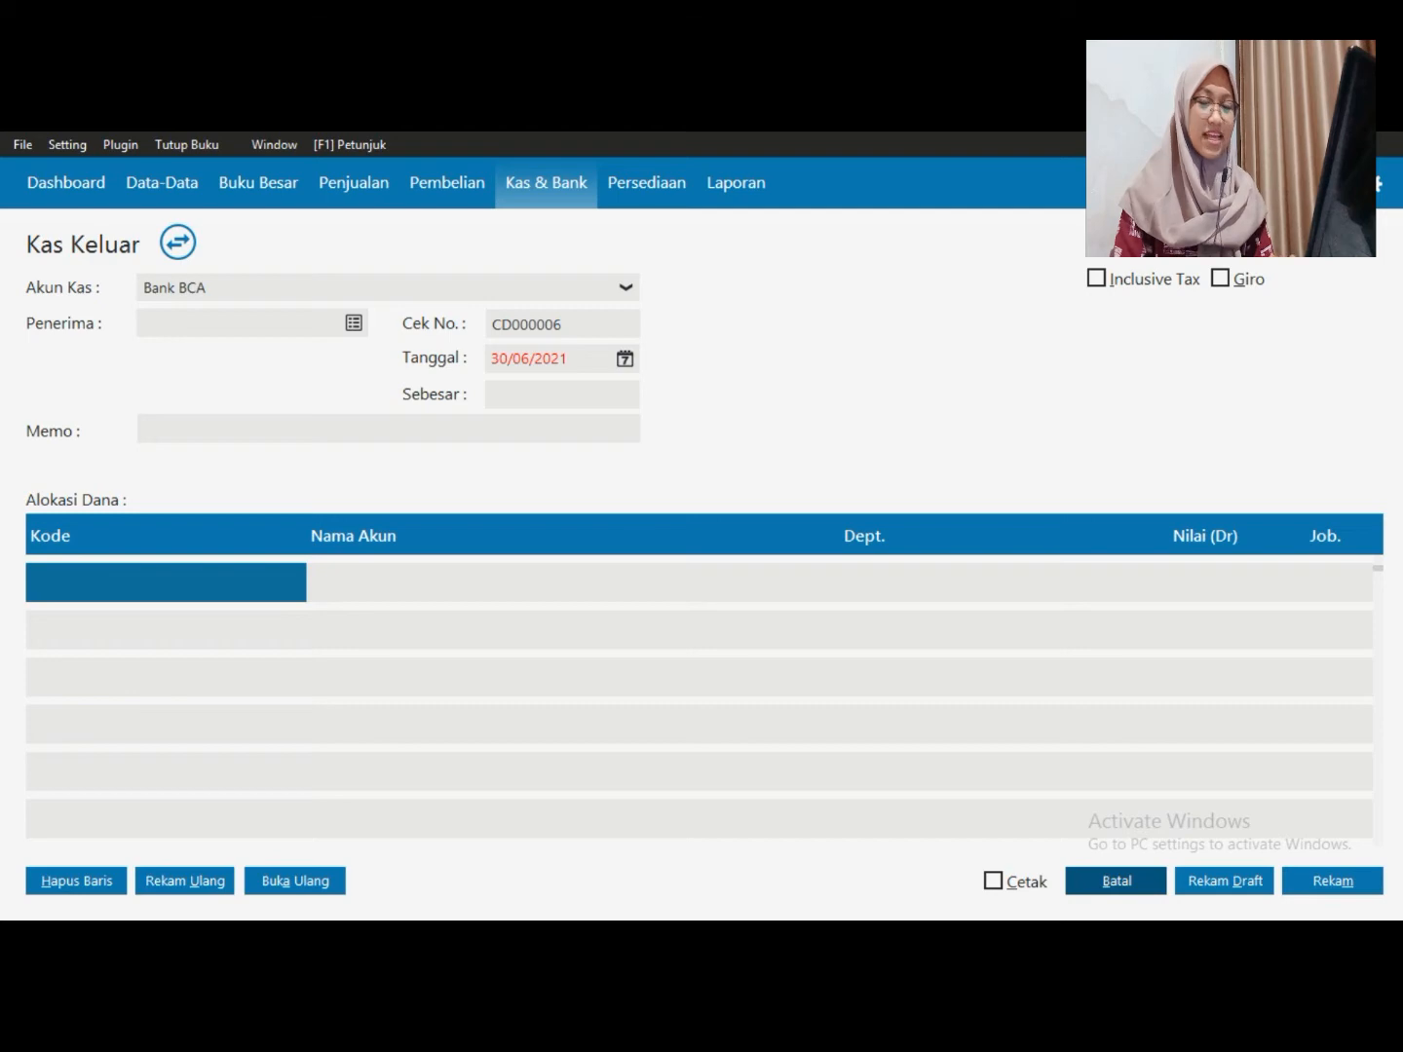
left_click(1116, 881)
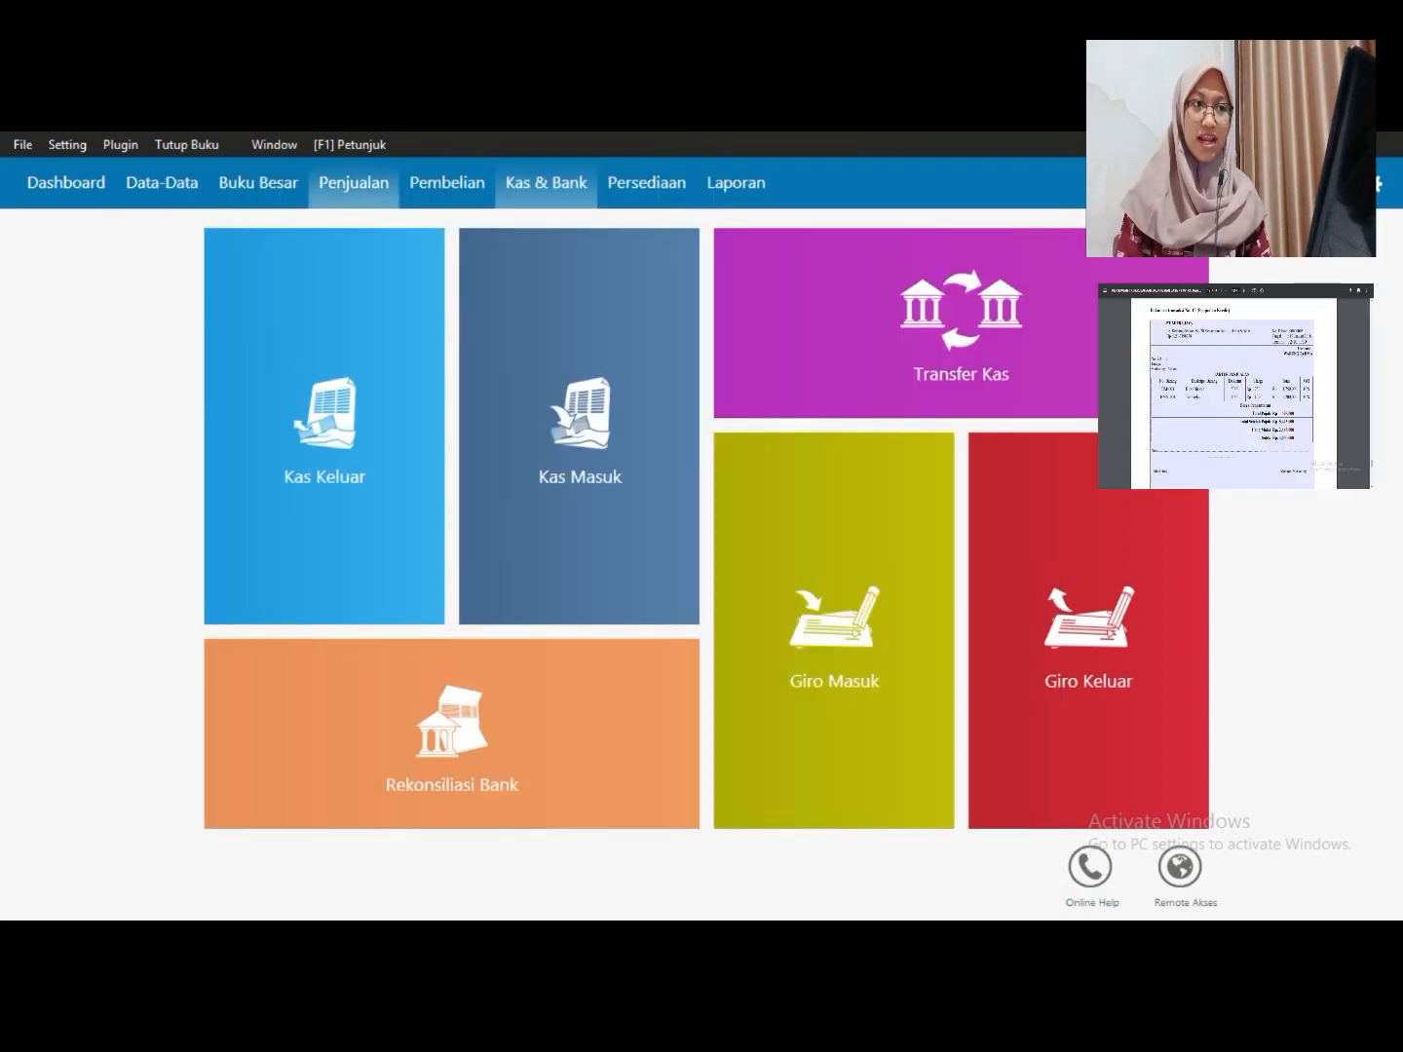
Start a new sales invoice (Invoice Penjualan) for the customer WARUNG TAJIMA
left_click(354, 182)
mouse_move(235, 594)
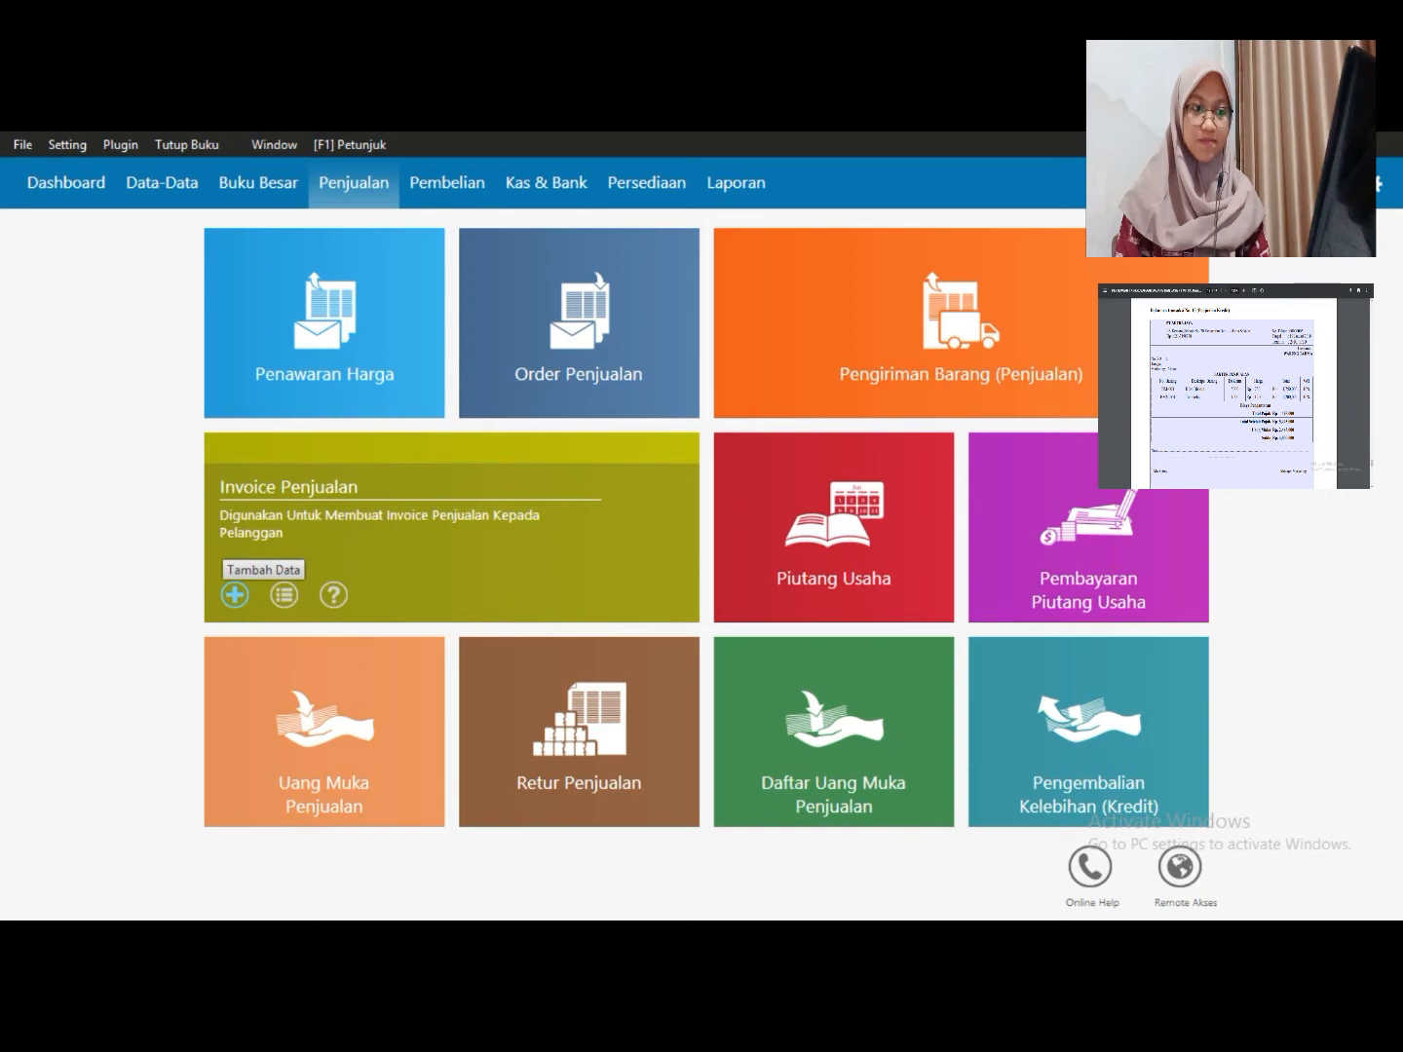
left_click(234, 594)
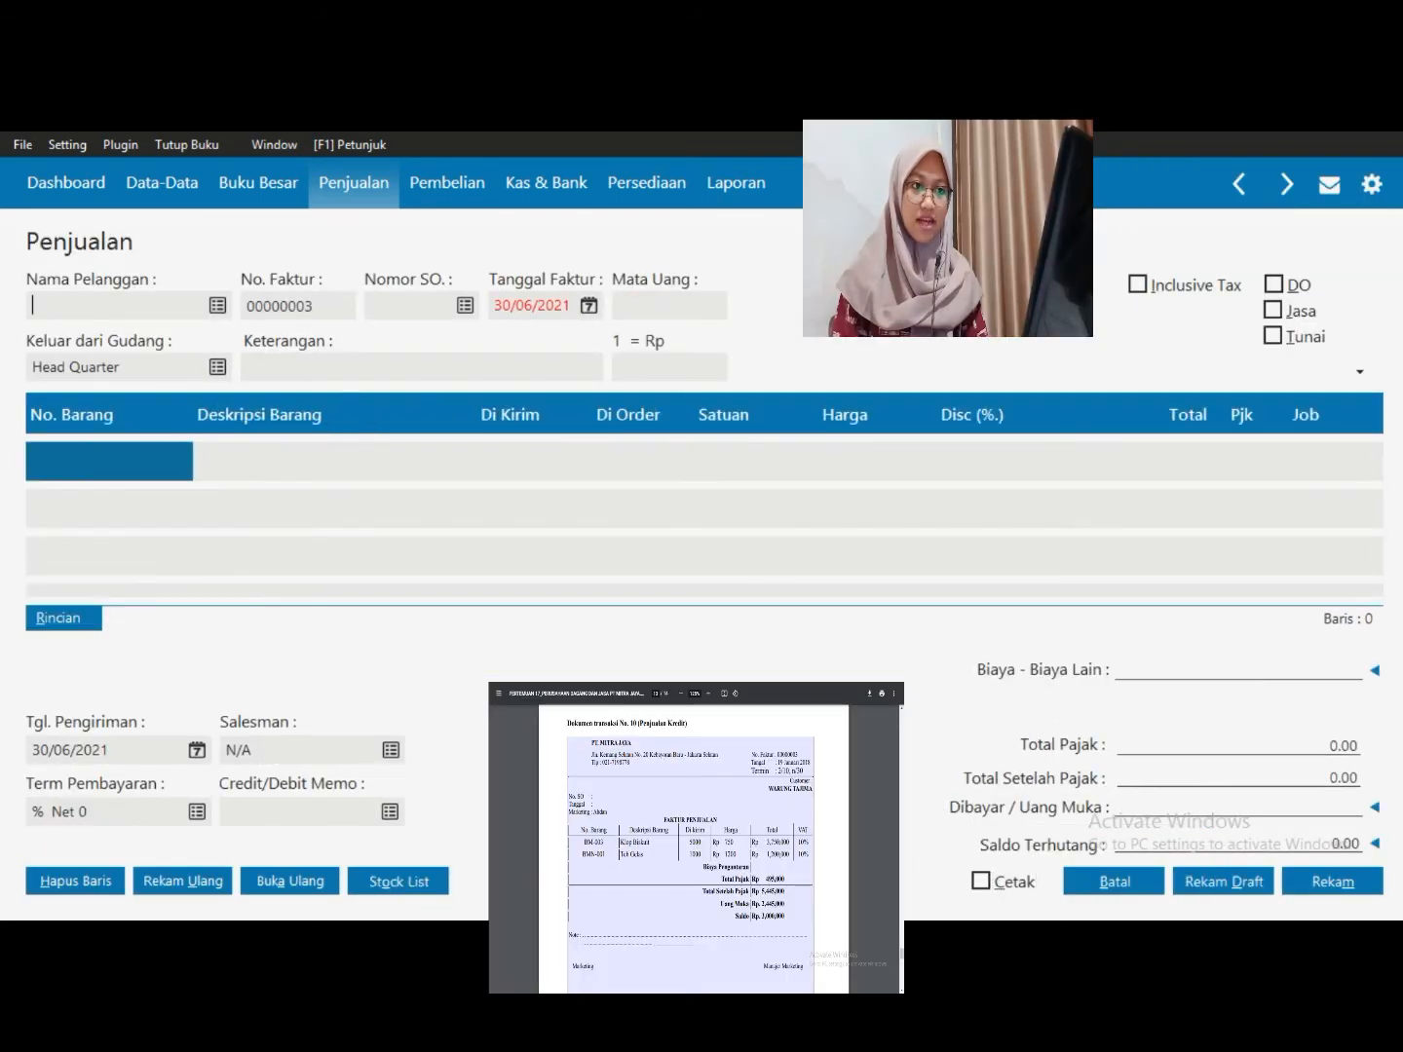
left_click(216, 306)
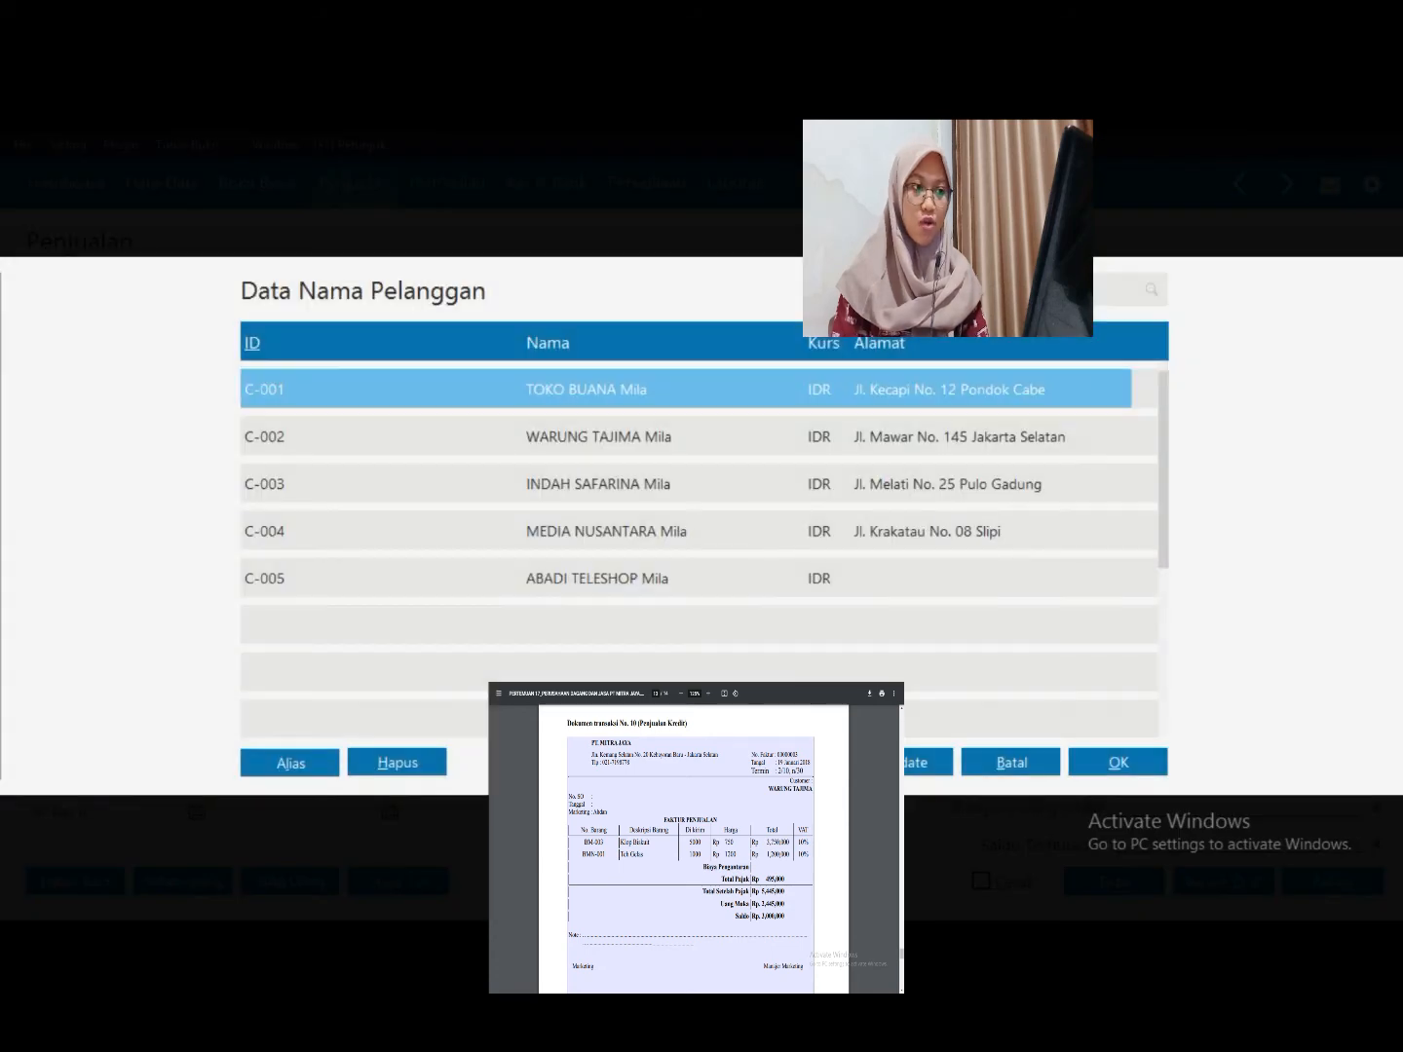
double_click(598, 437)
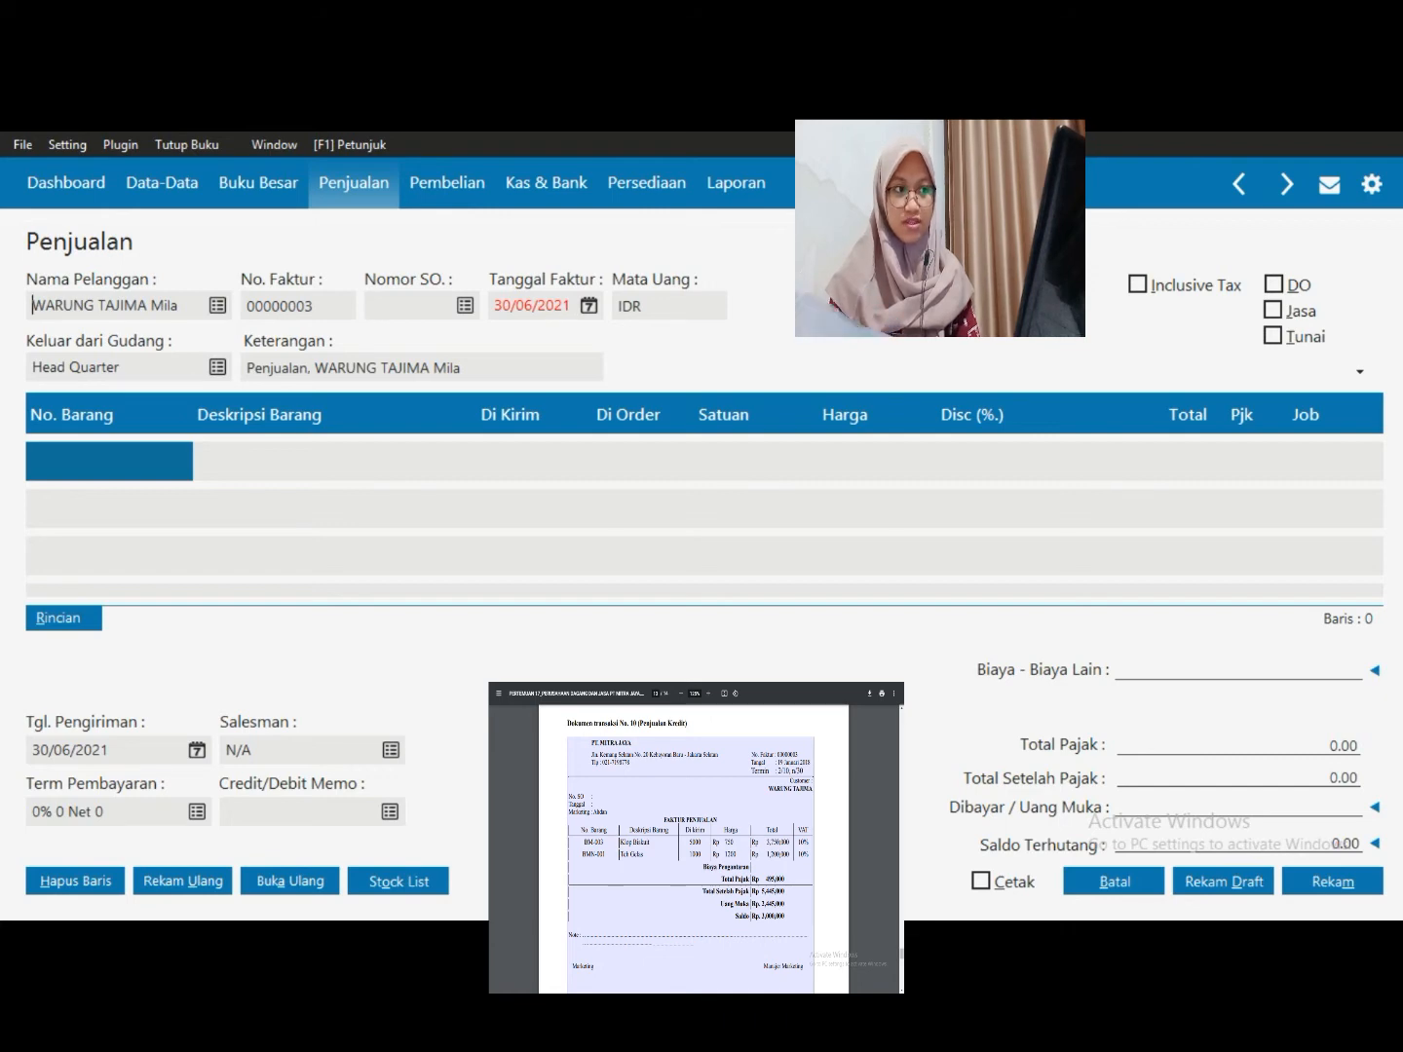
Set the sales invoice's Tanggal Faktur to 19/01/2018
left_click(532, 306)
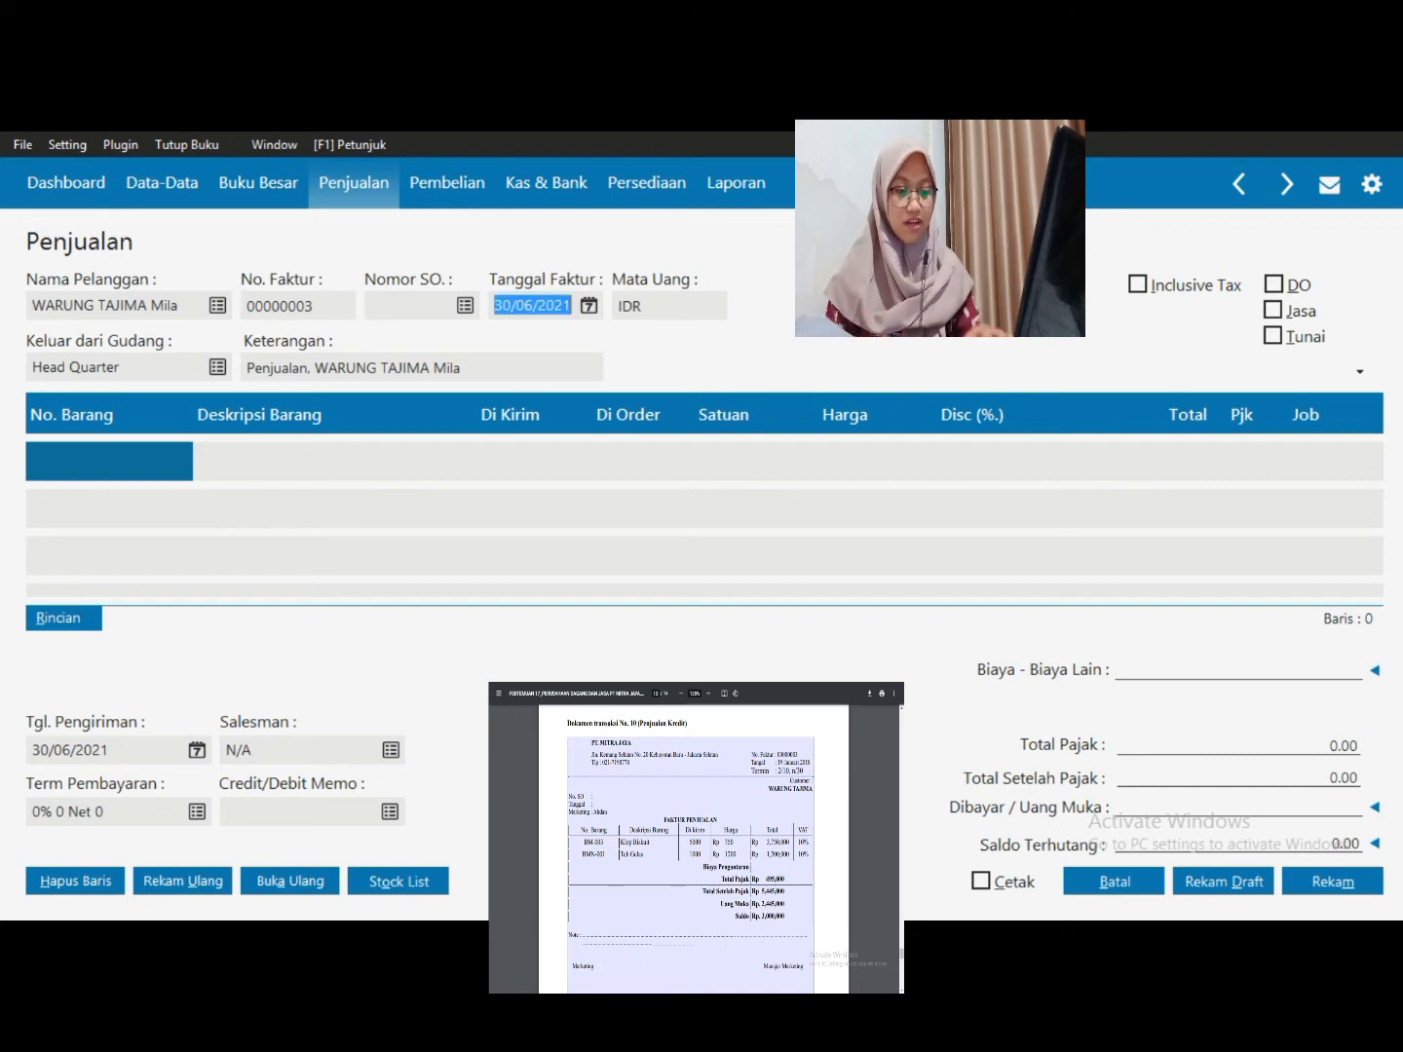
type("19/01/2")
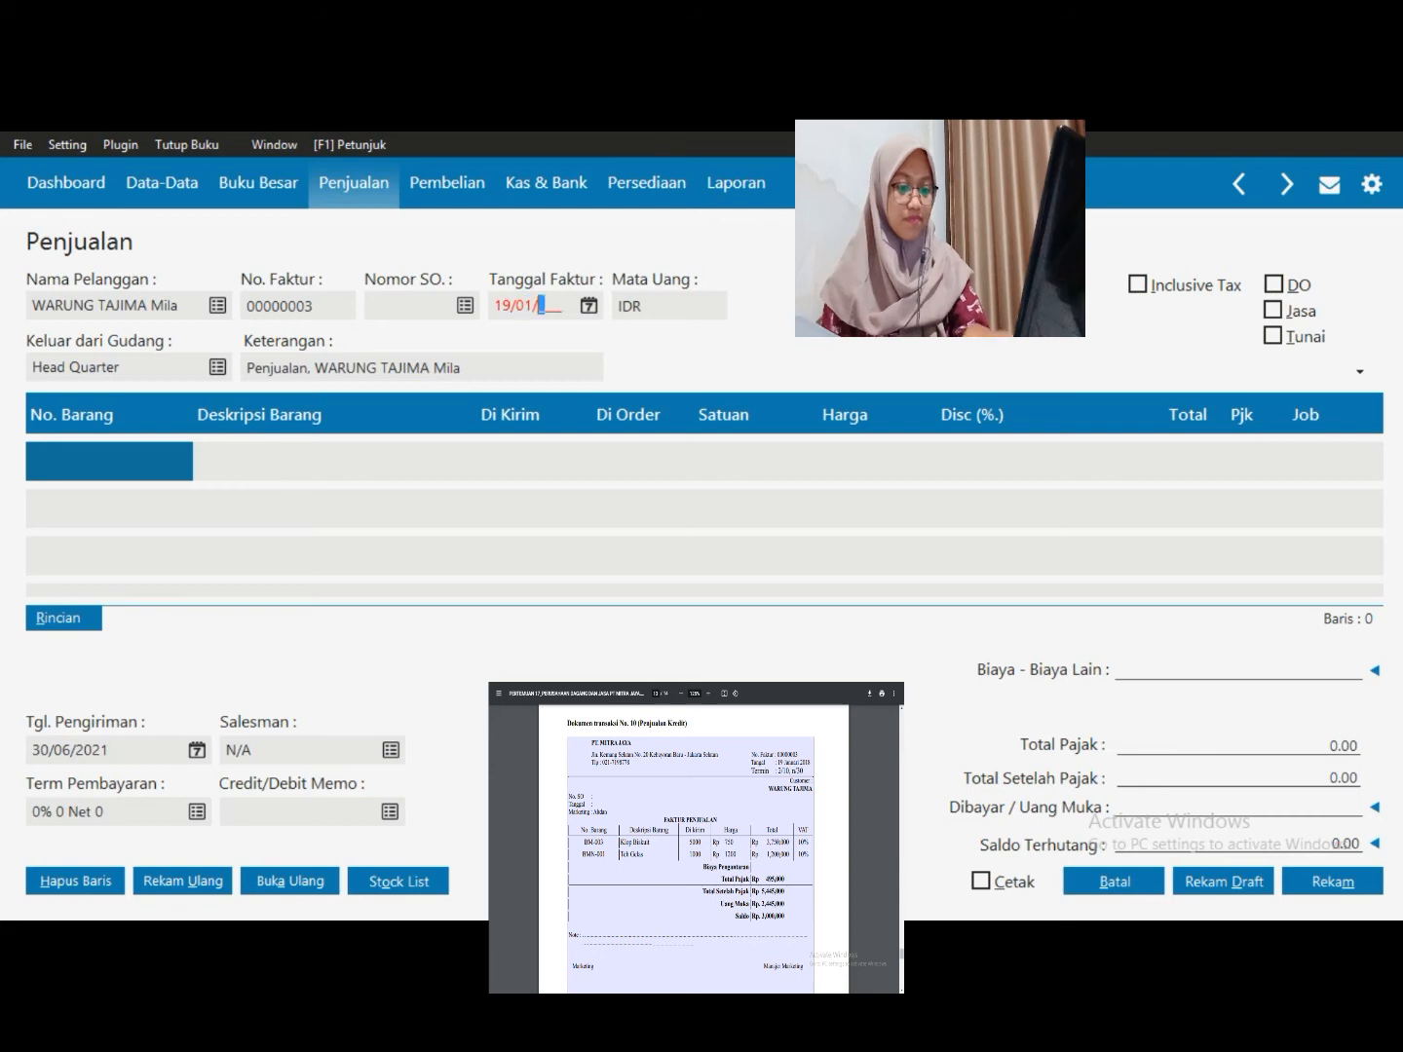
type("018")
key("Tab")
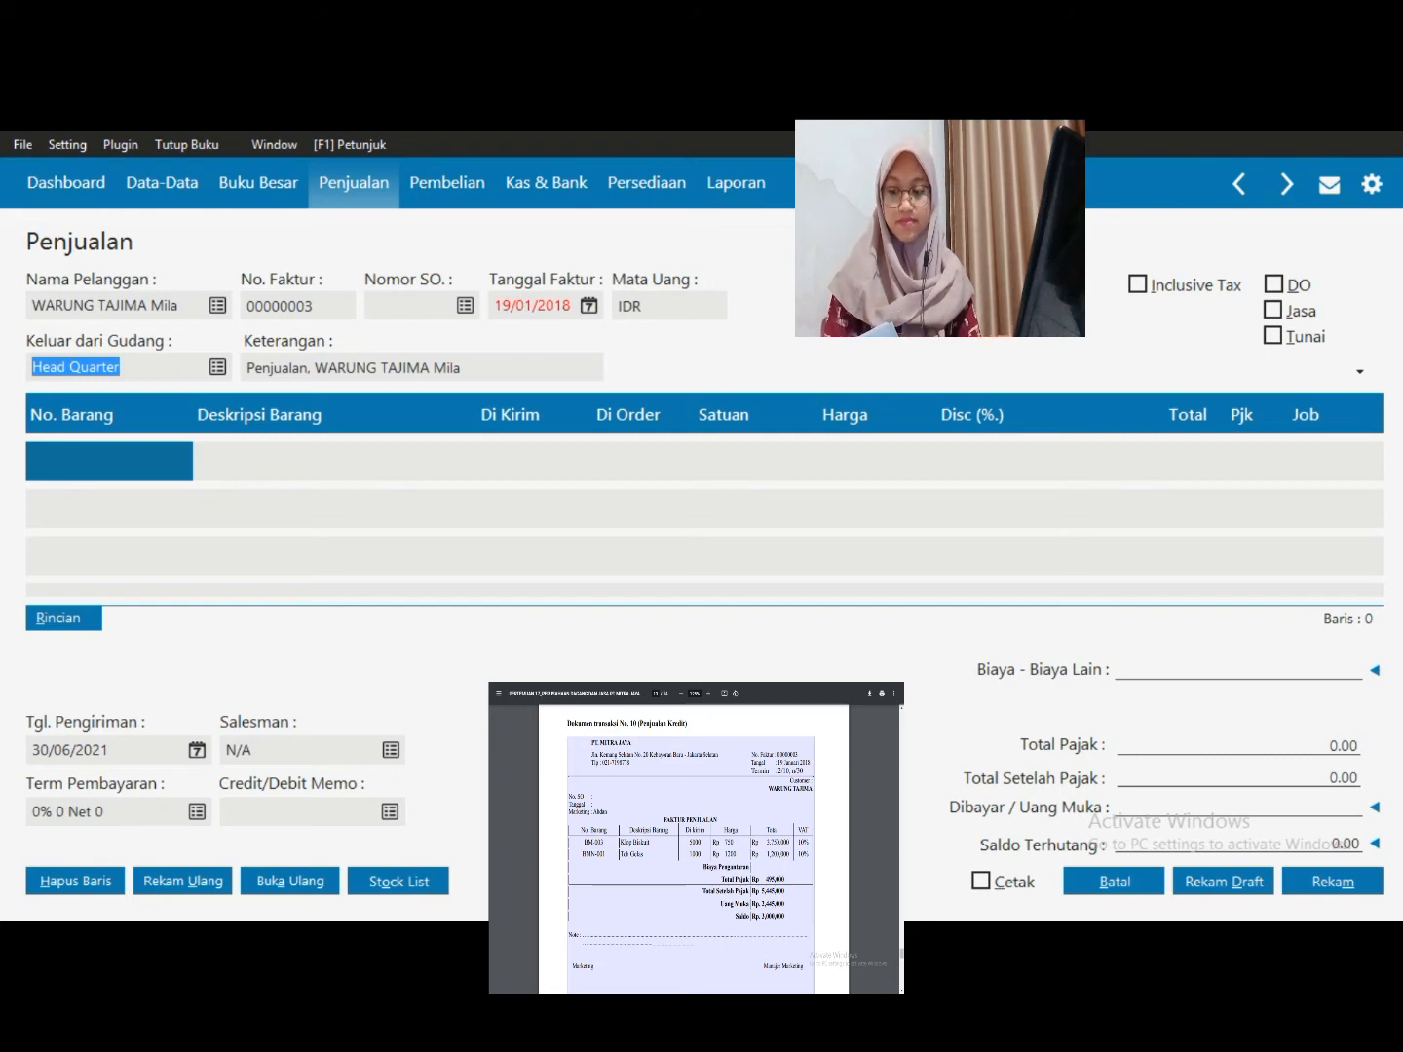
Add item BM-003 KLOP BISKUIT to the first invoice line with a delivered quantity (Di Kirim) of 5000
double_click(110, 461)
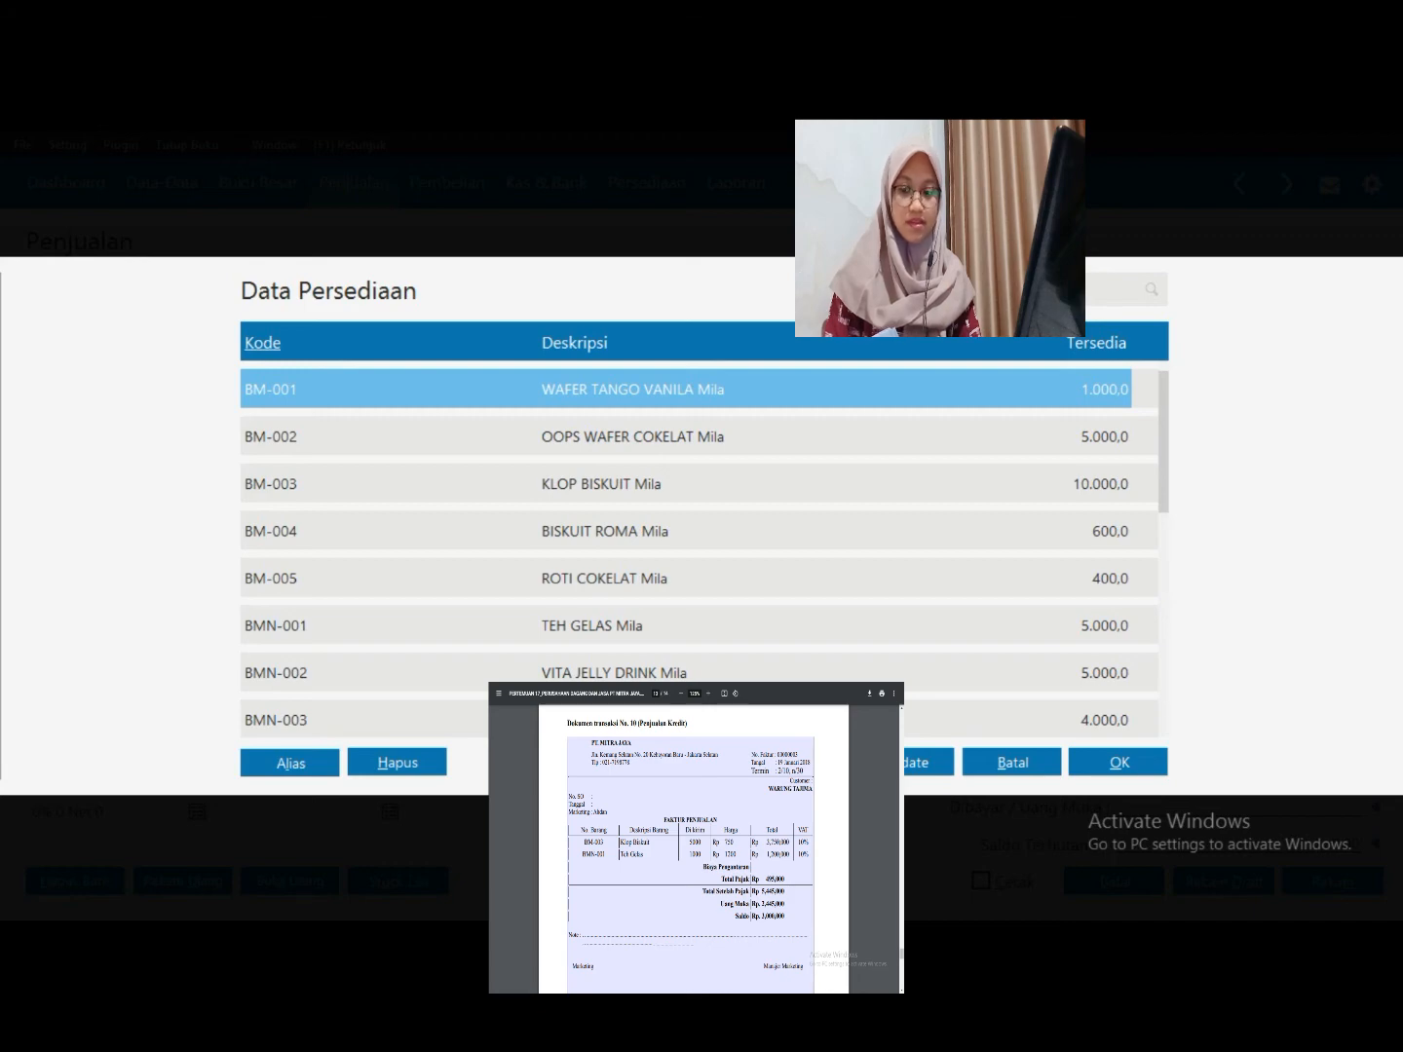
double_click(600, 484)
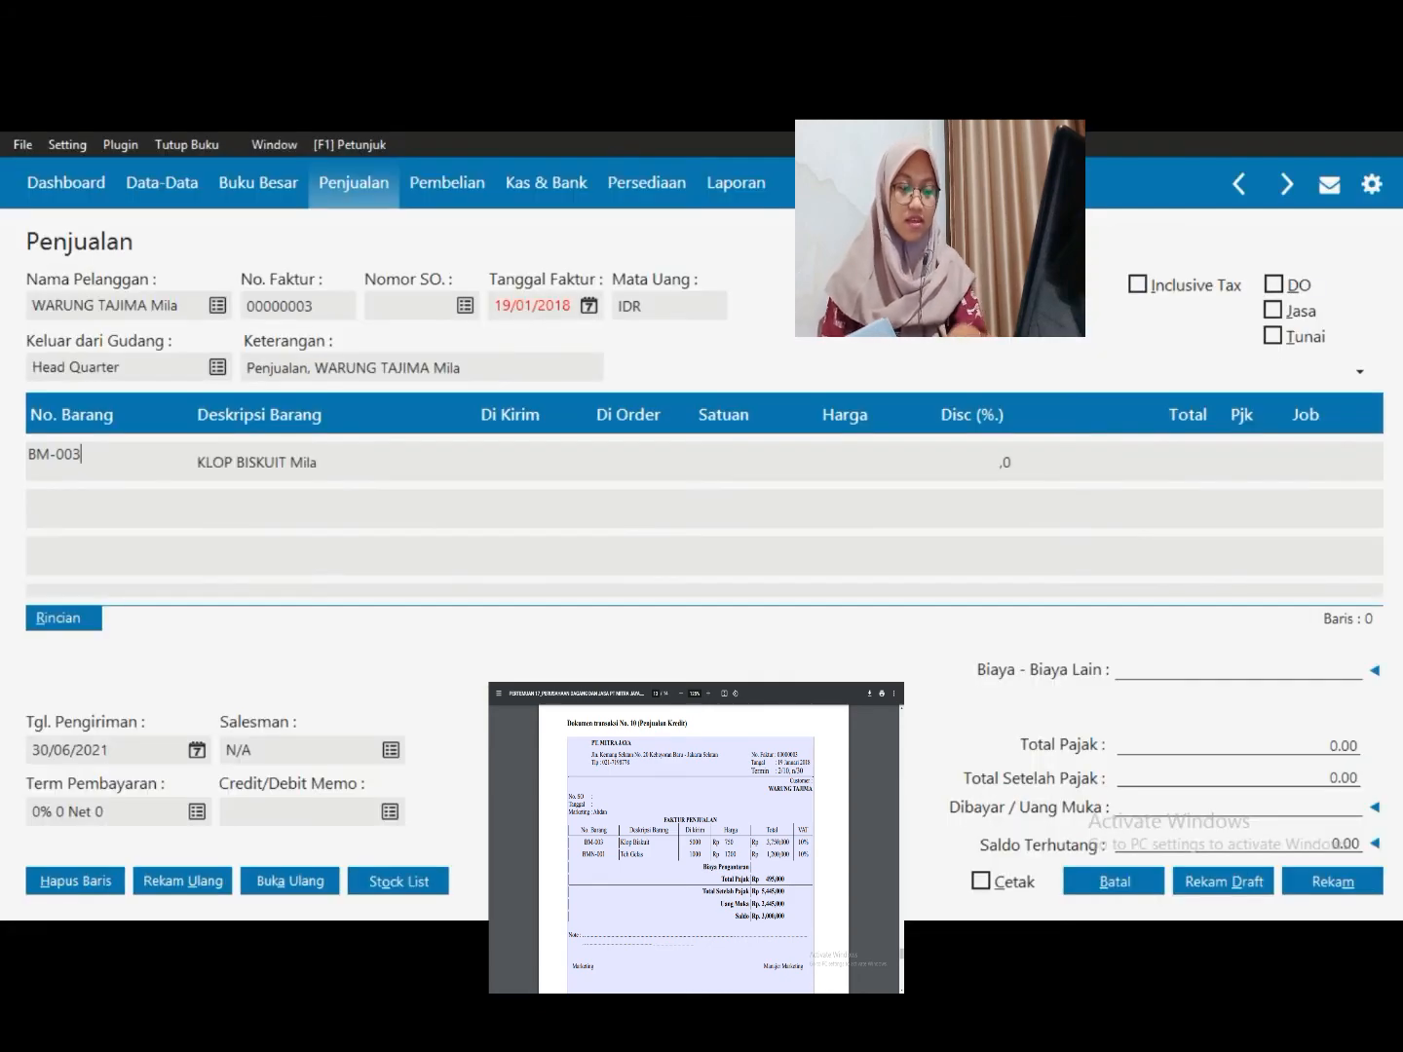
key("Tab")
key("Tab")
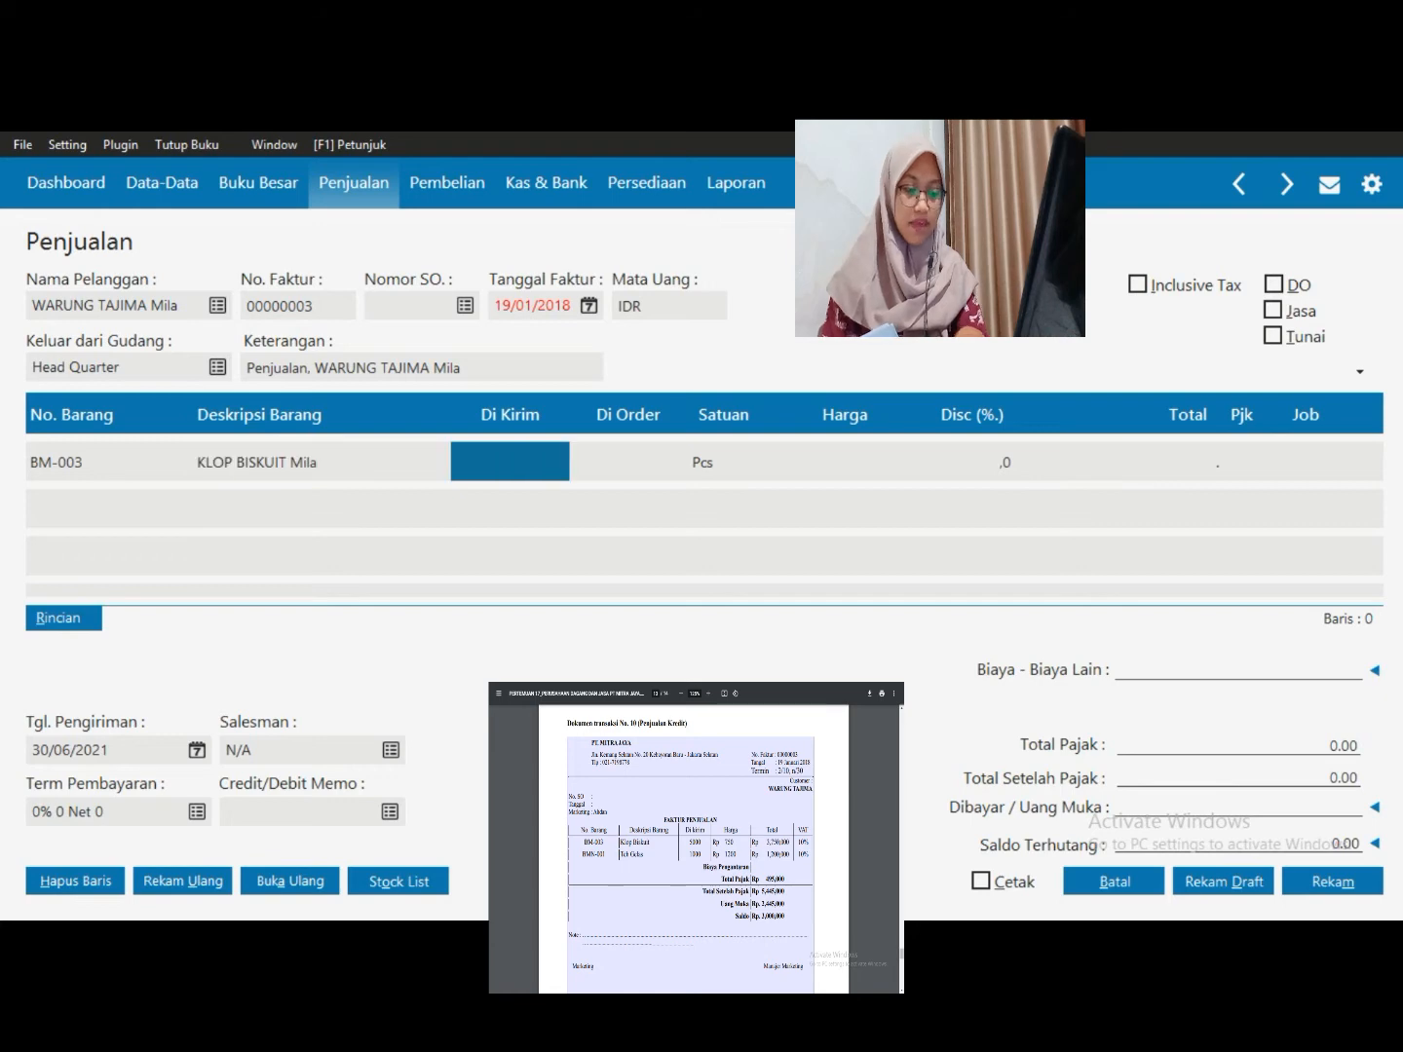
type("5.0")
type("0")
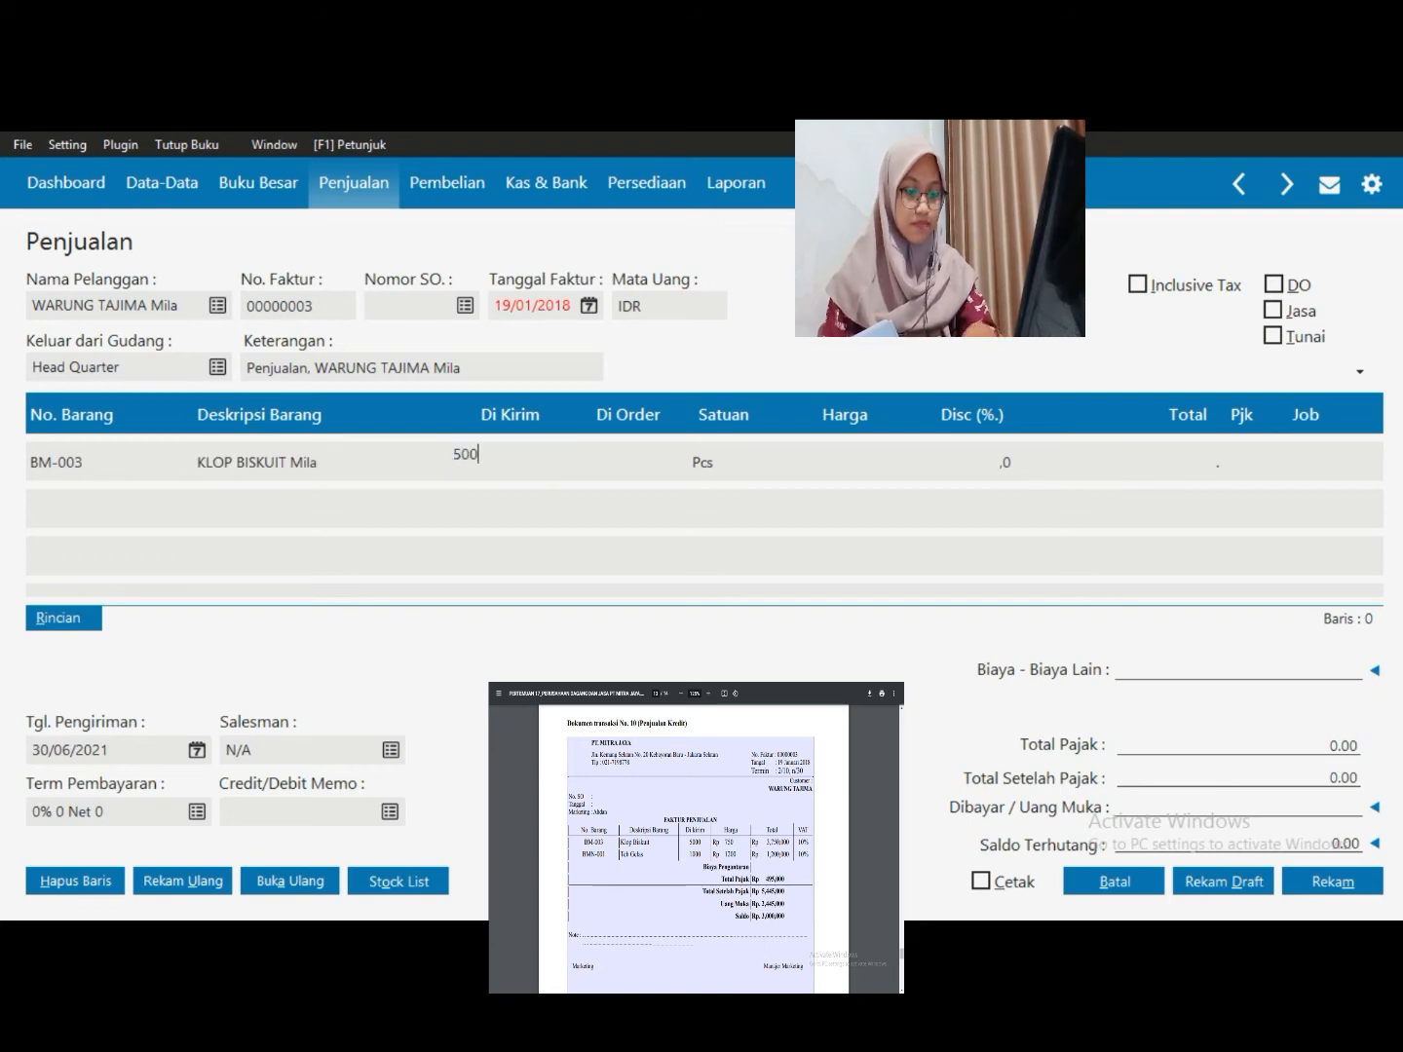
type("0")
key("Tab")
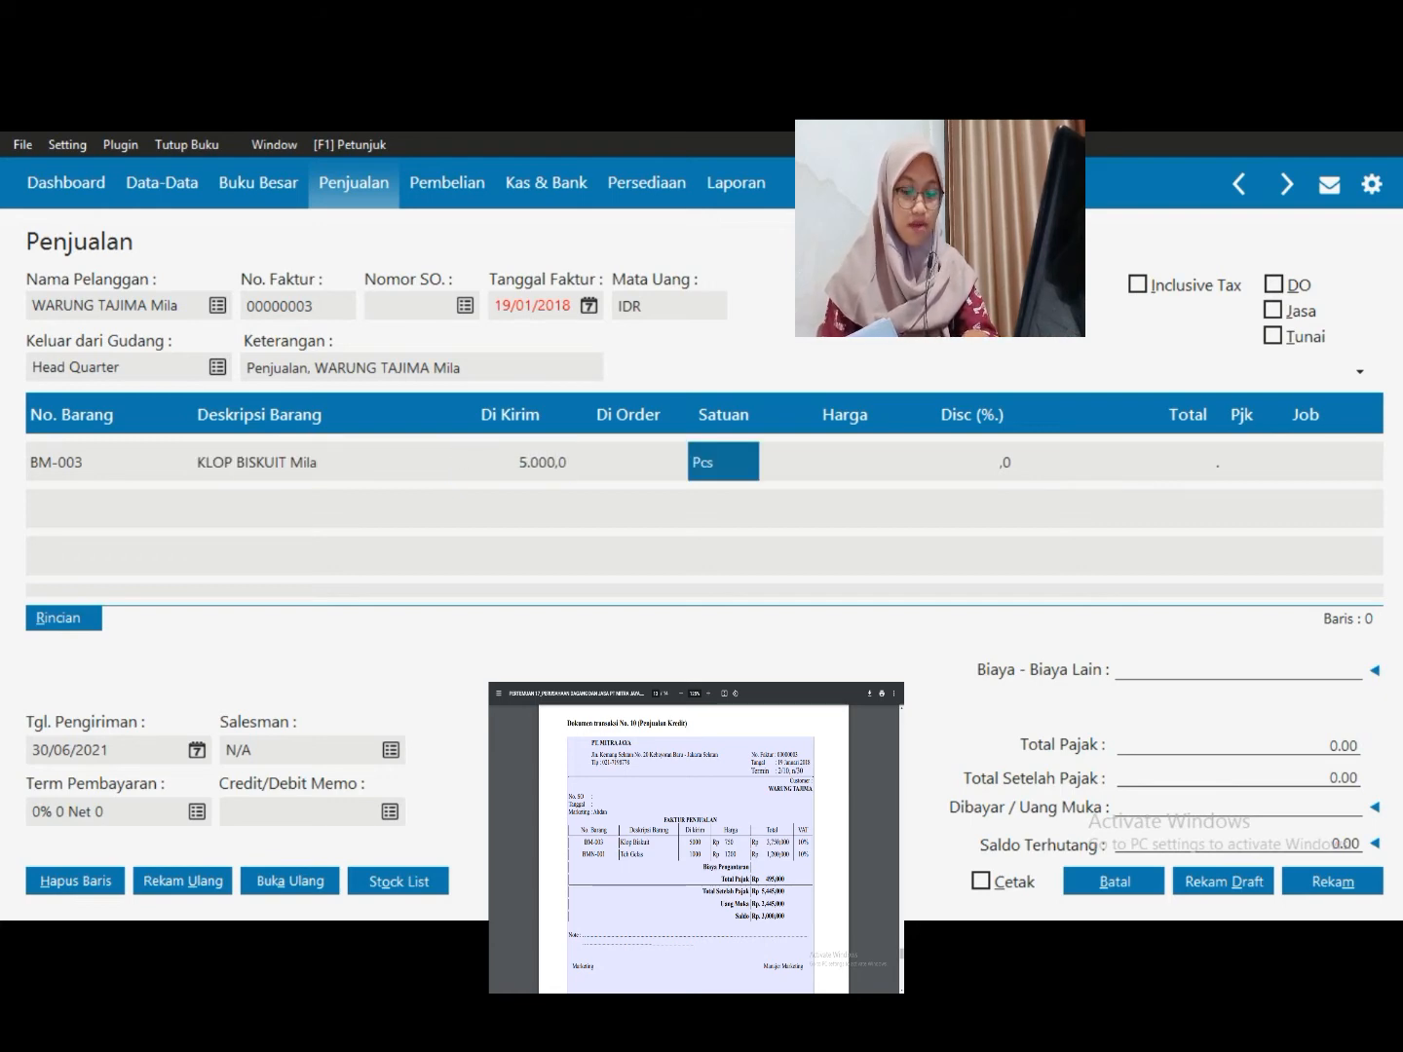
Set the KLOP BISKUIT line's Harga to 750 and its tax (Pjk) to VAT, Value Added Tax
key("Tab")
type("7")
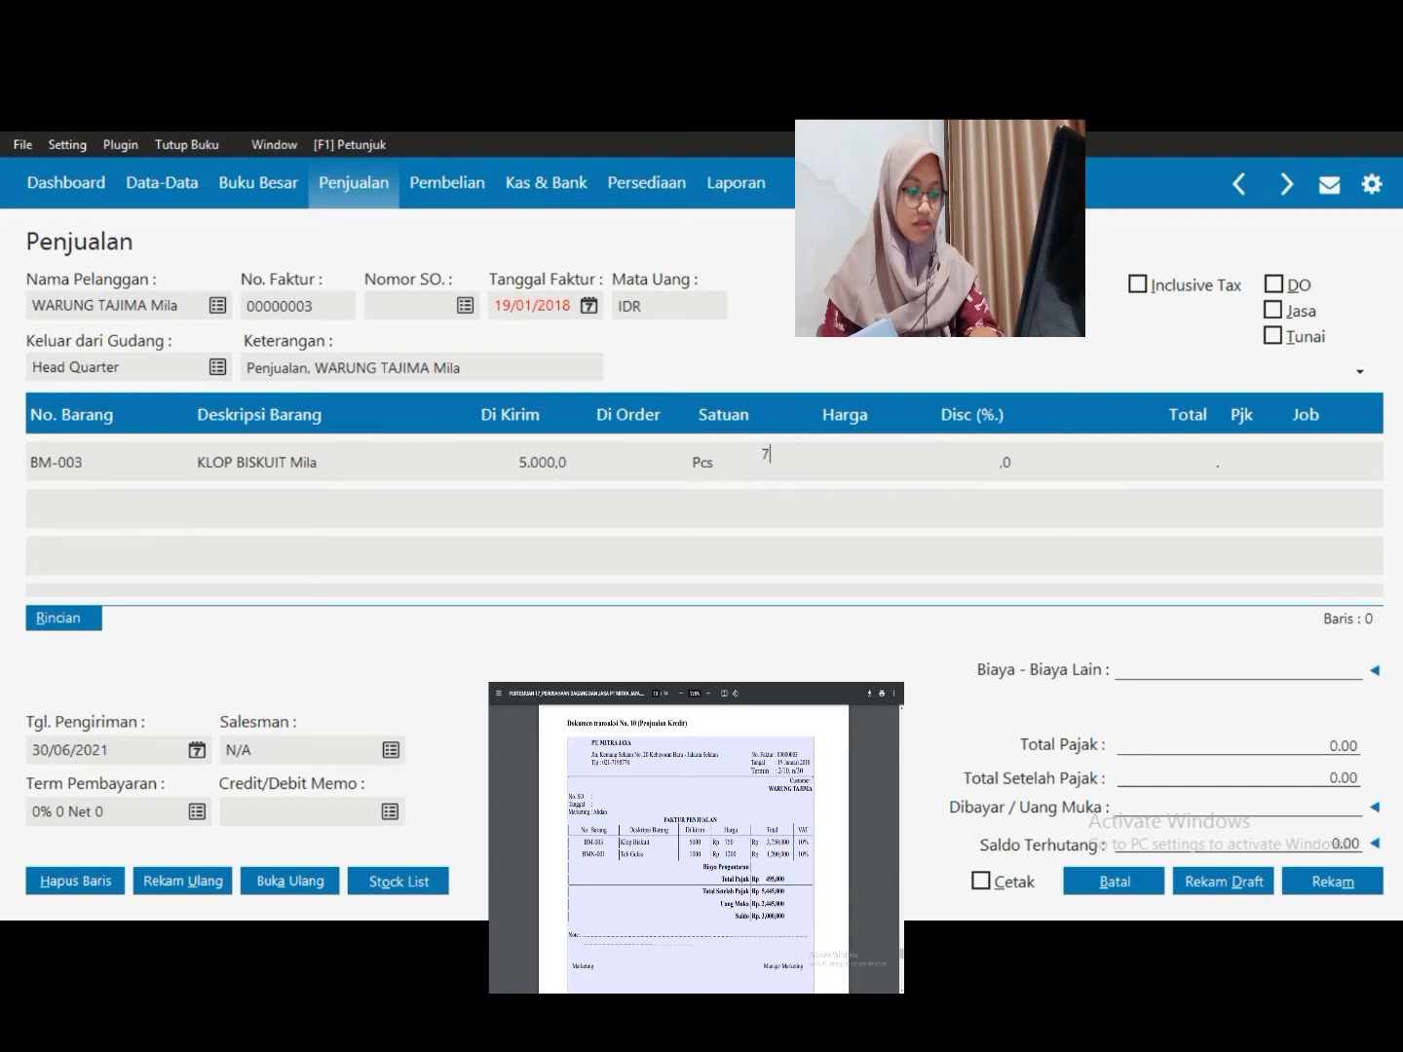
type("50")
key("Tab")
key("Tab")
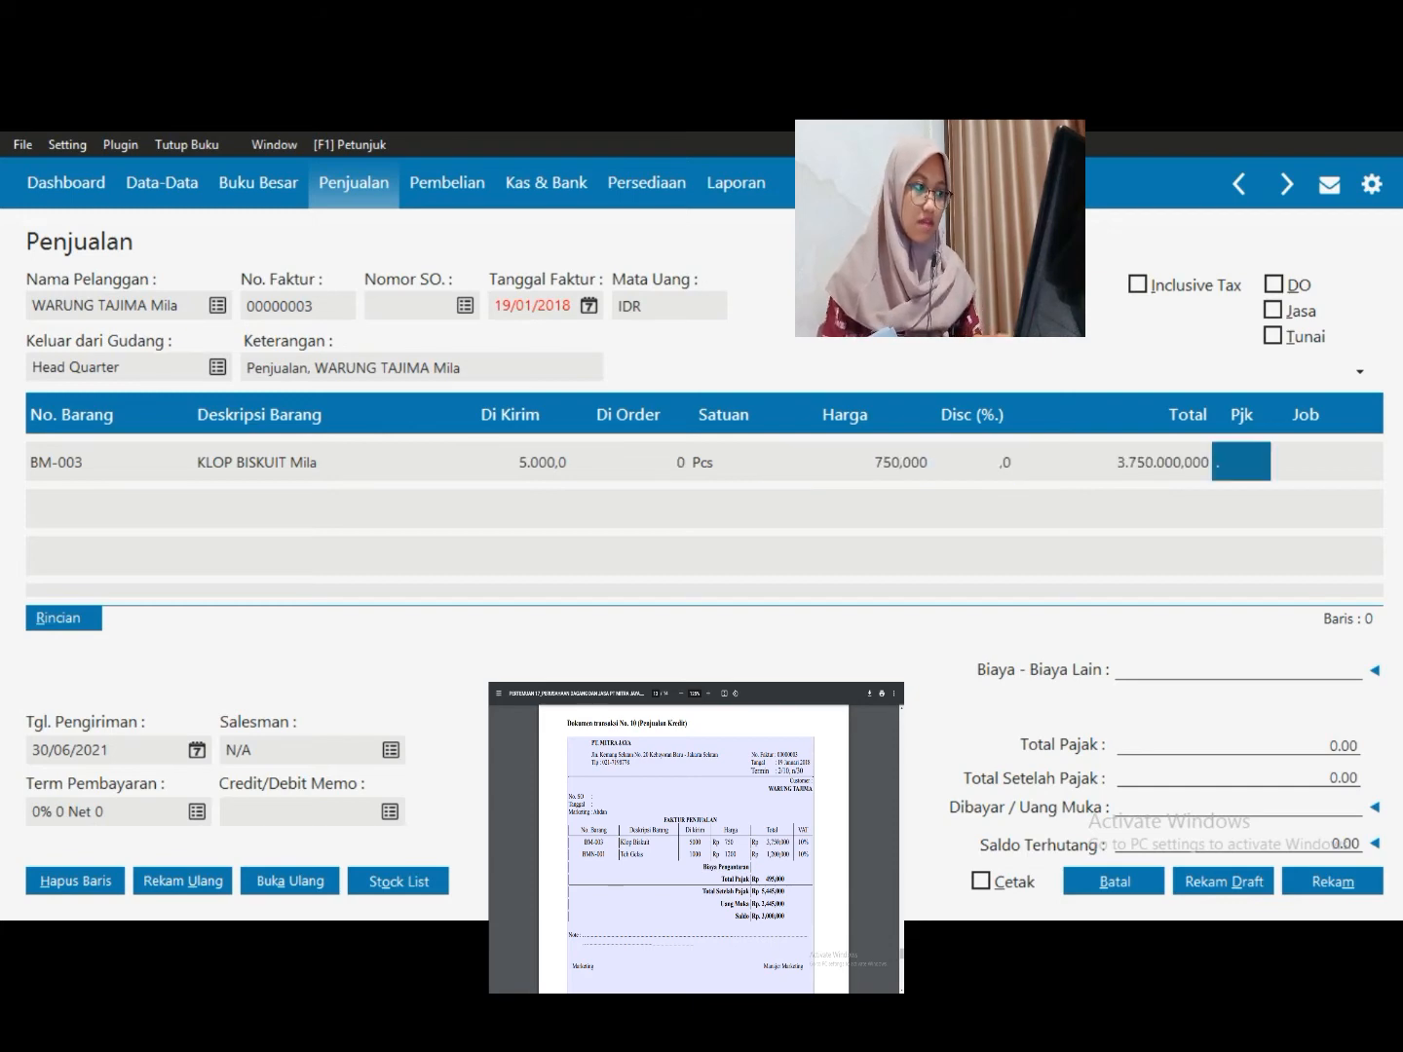
key("Return")
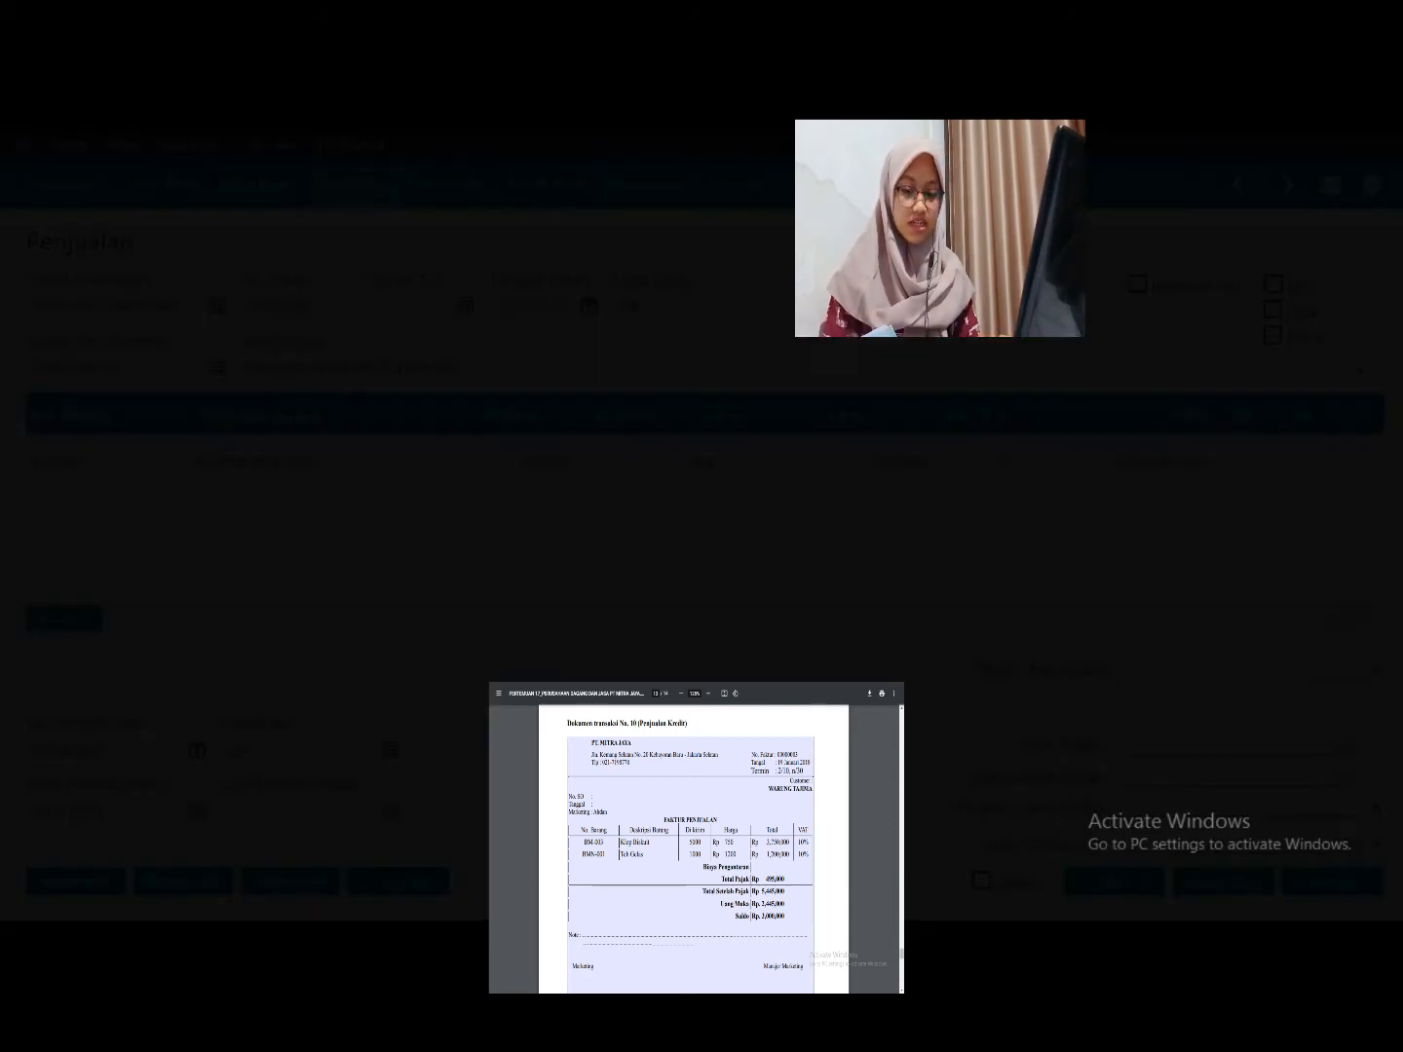
key("Down")
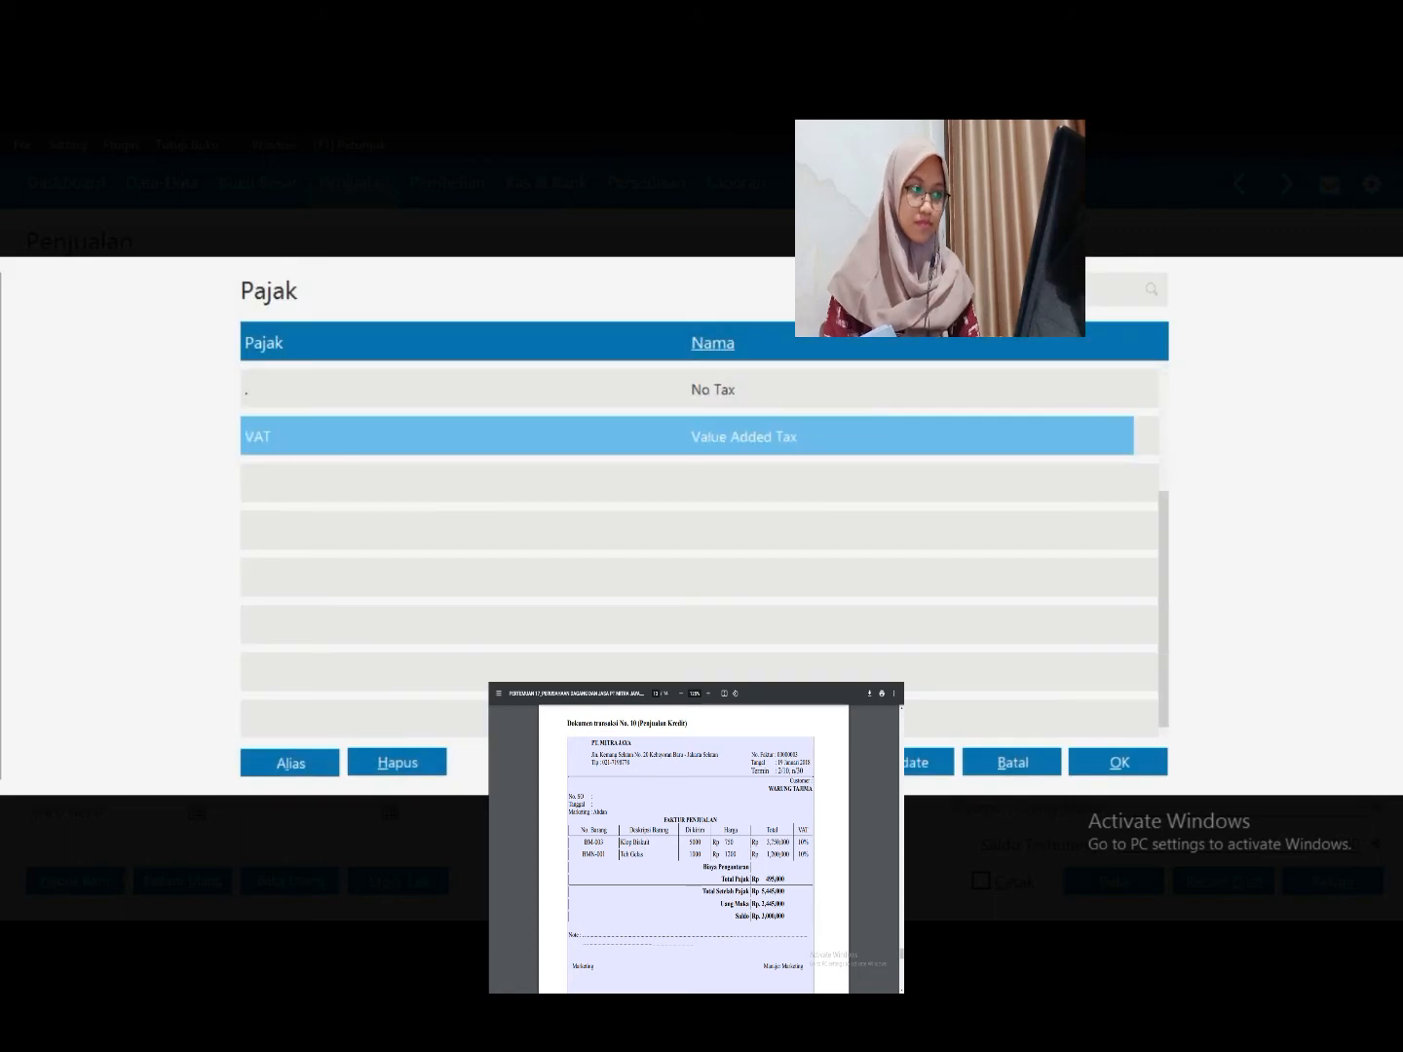
key("Return")
key("Return")
key("Return")
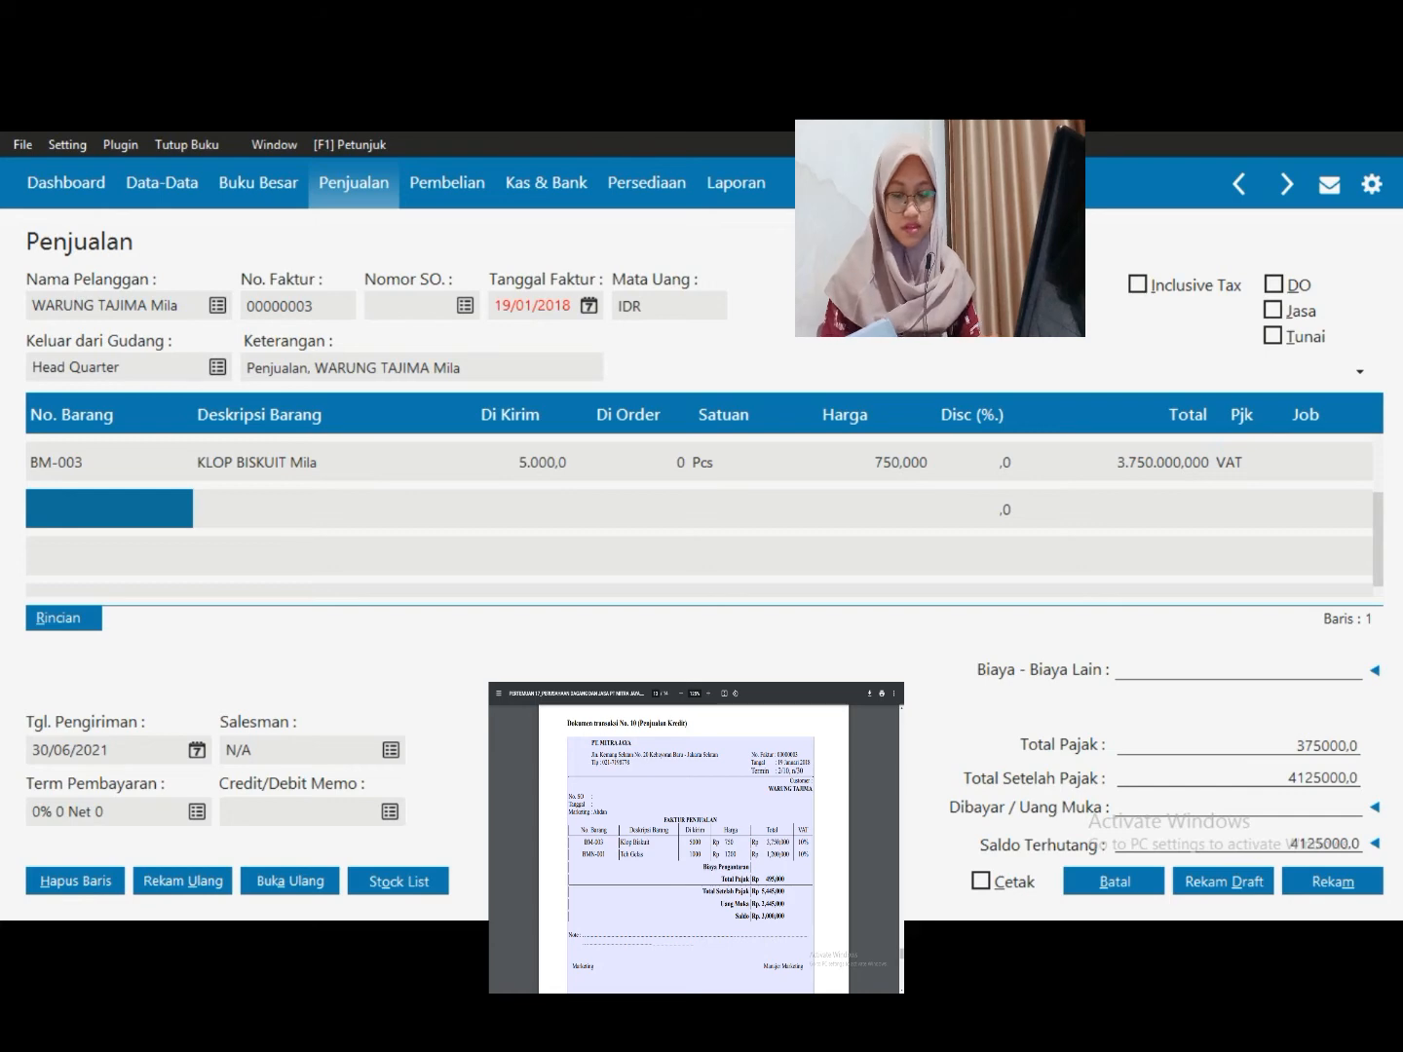
Add item BMN-001 TEH GELAS to the second invoice line with a delivered quantity (Di Kirim) of 1000
key("Return")
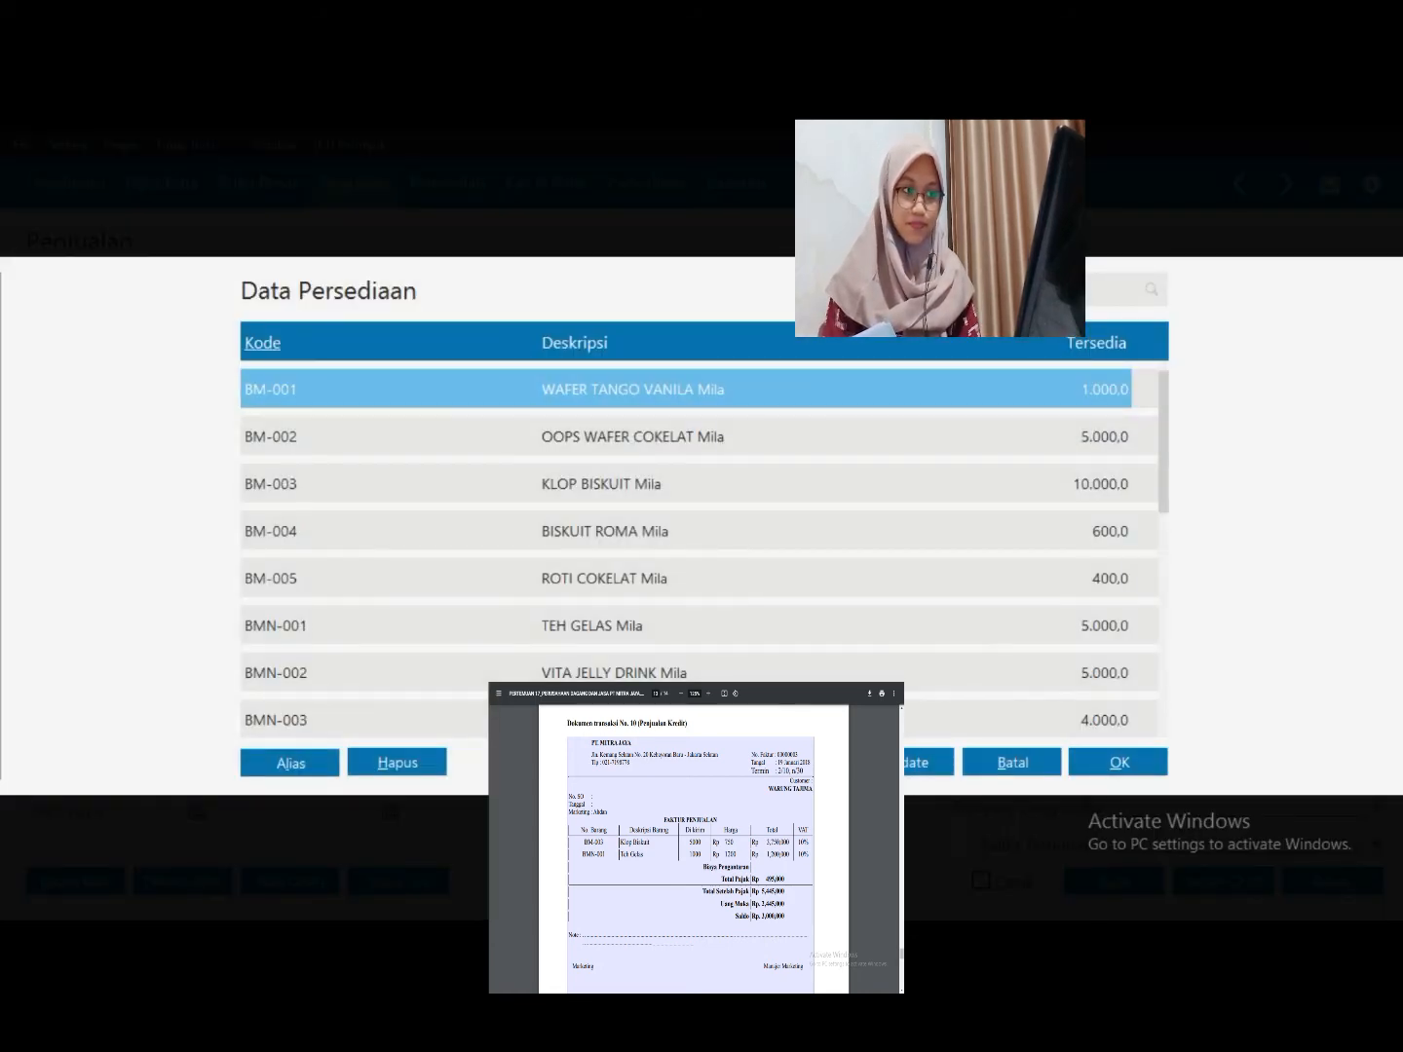
double_click(591, 626)
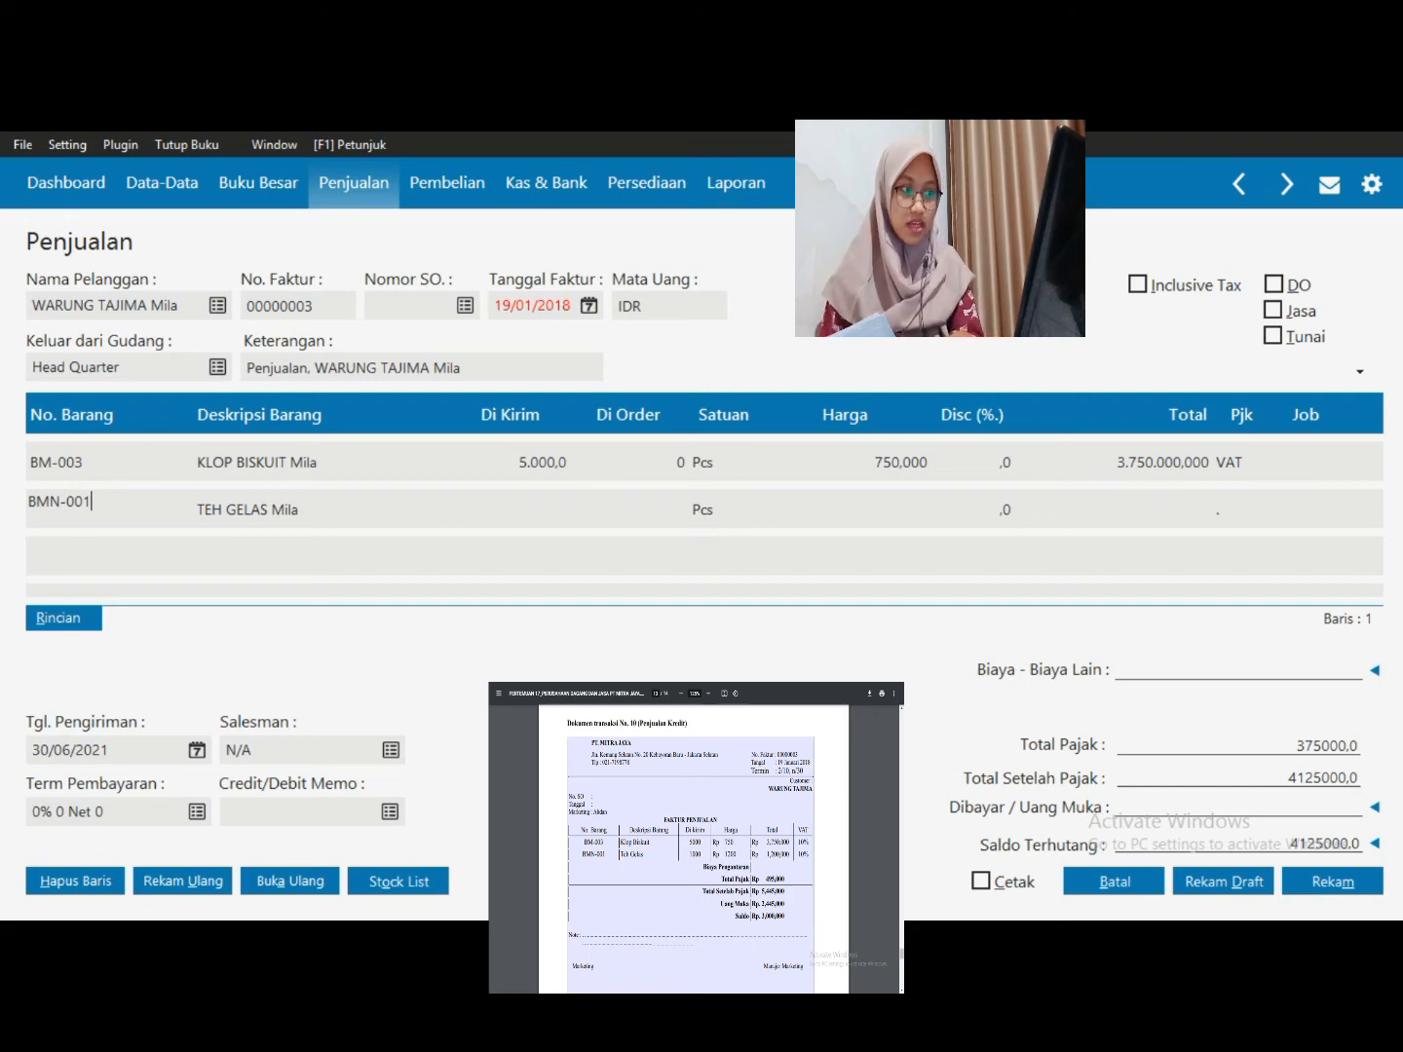
key("Return")
key("Return")
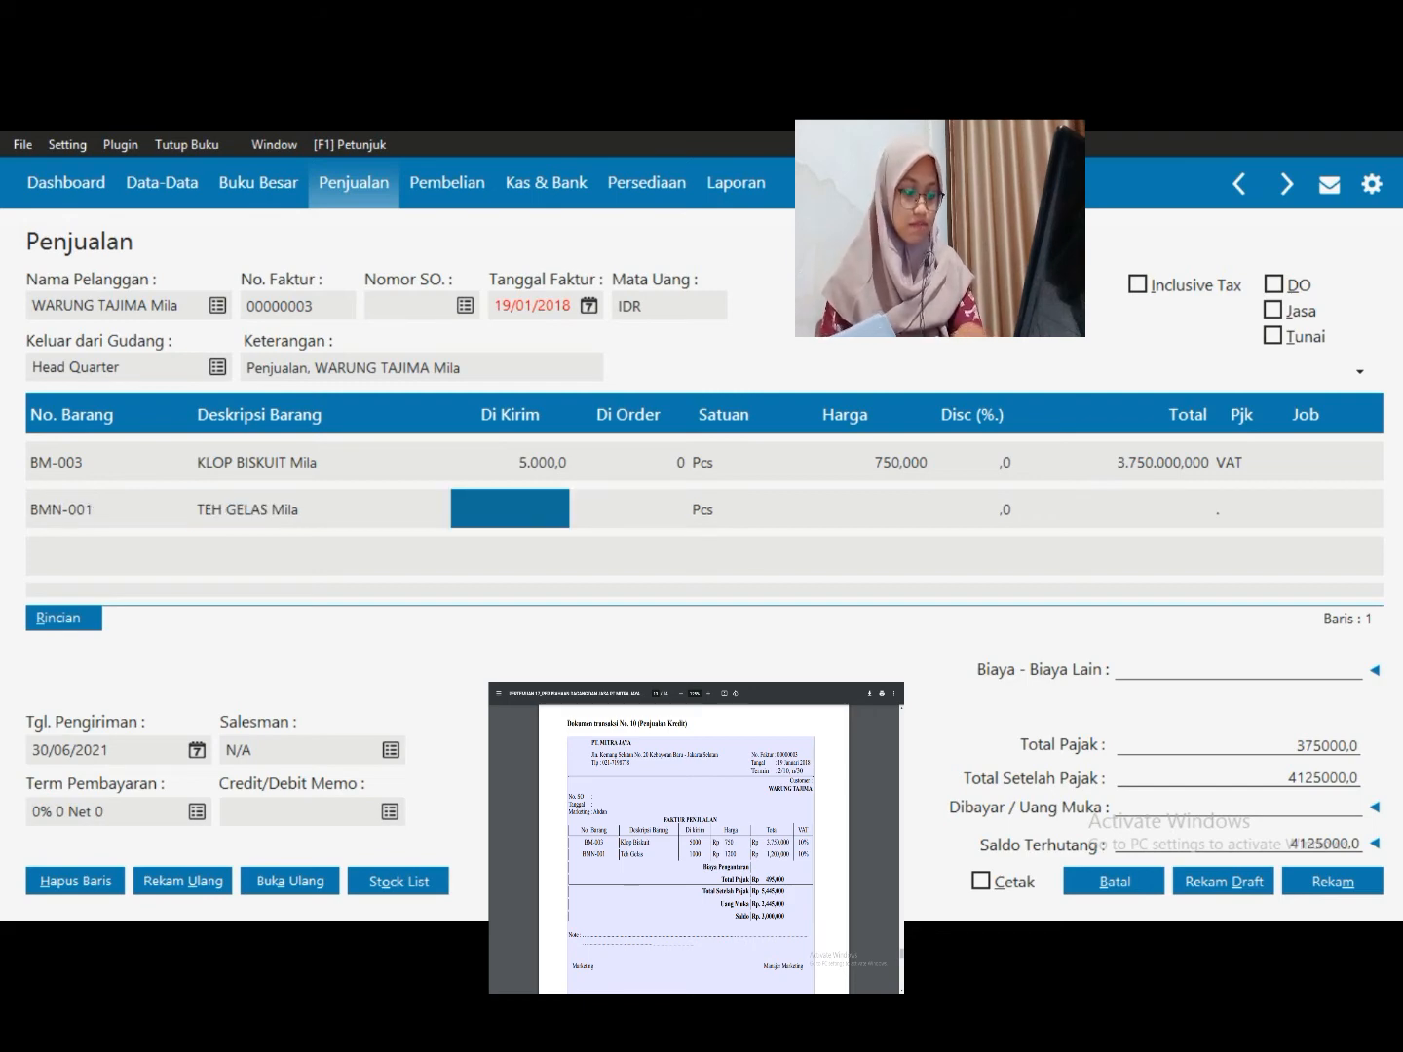
type("1000")
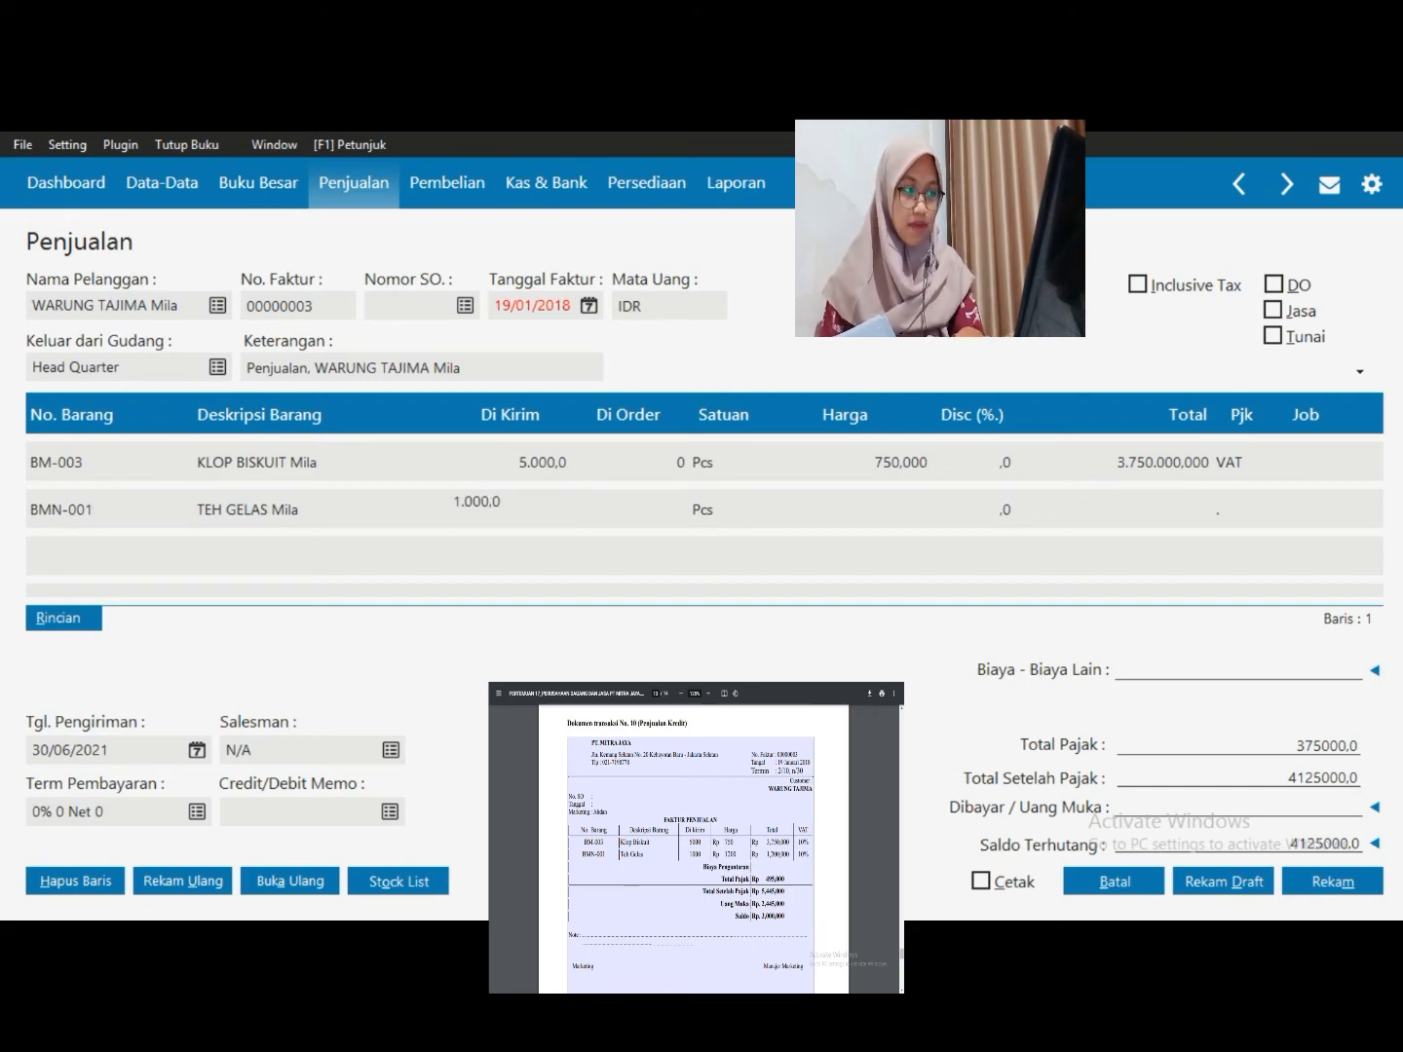
Set the TEH GELAS line's Harga to 1200 and its tax (Pjk) to VAT, Value Added Tax
key("Return")
type("1.2")
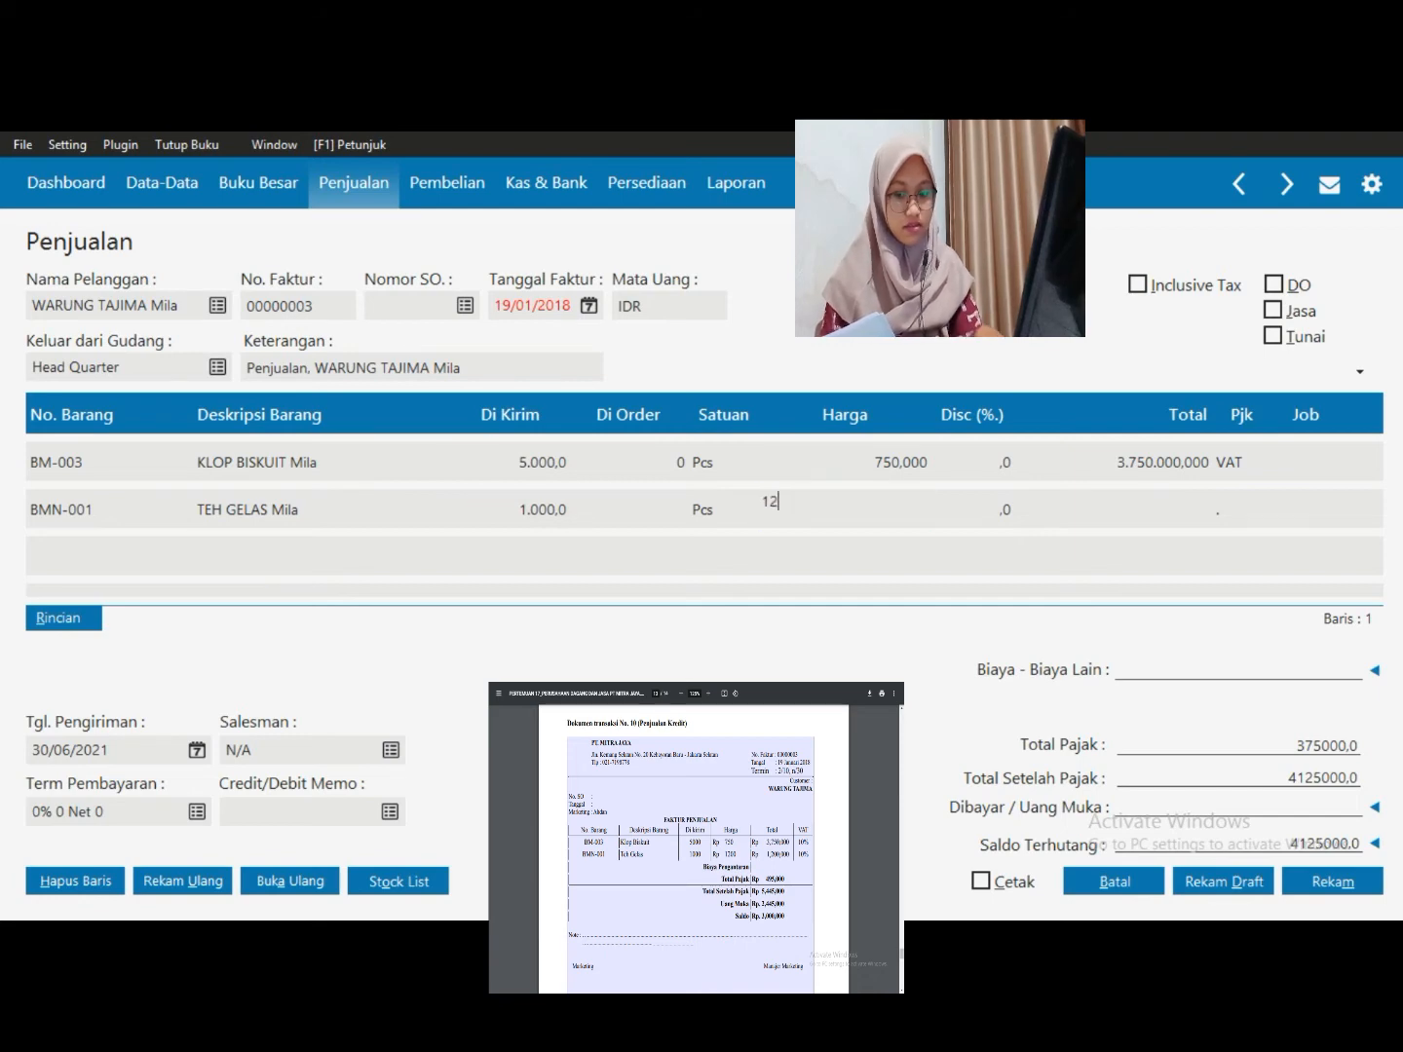
type("00")
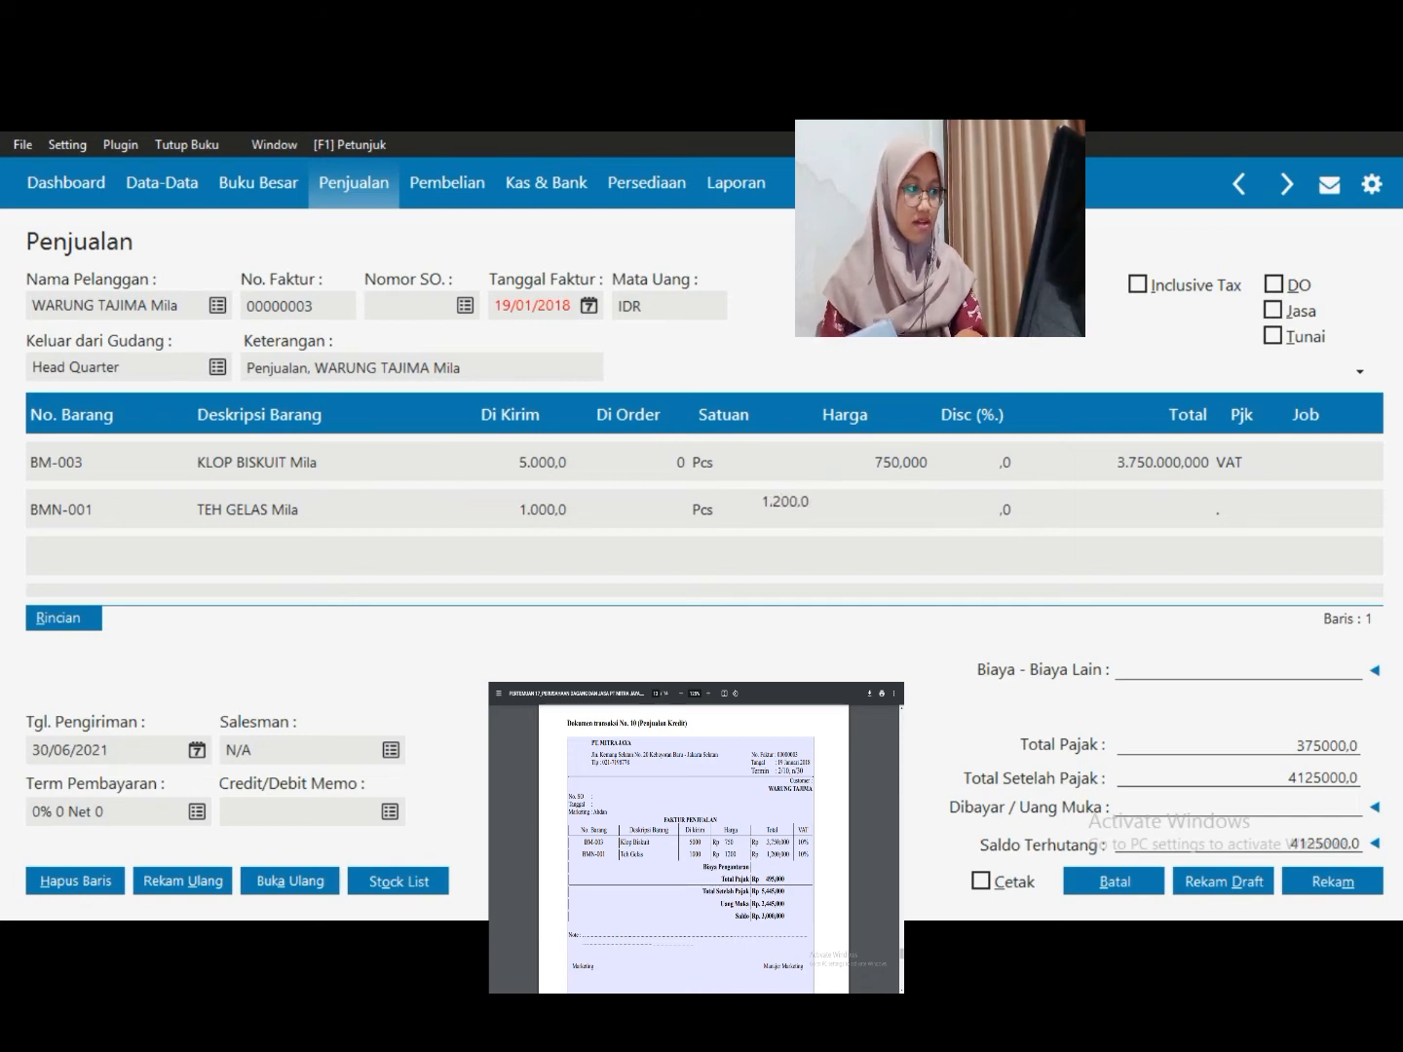
key("Return")
double_click(1241, 509)
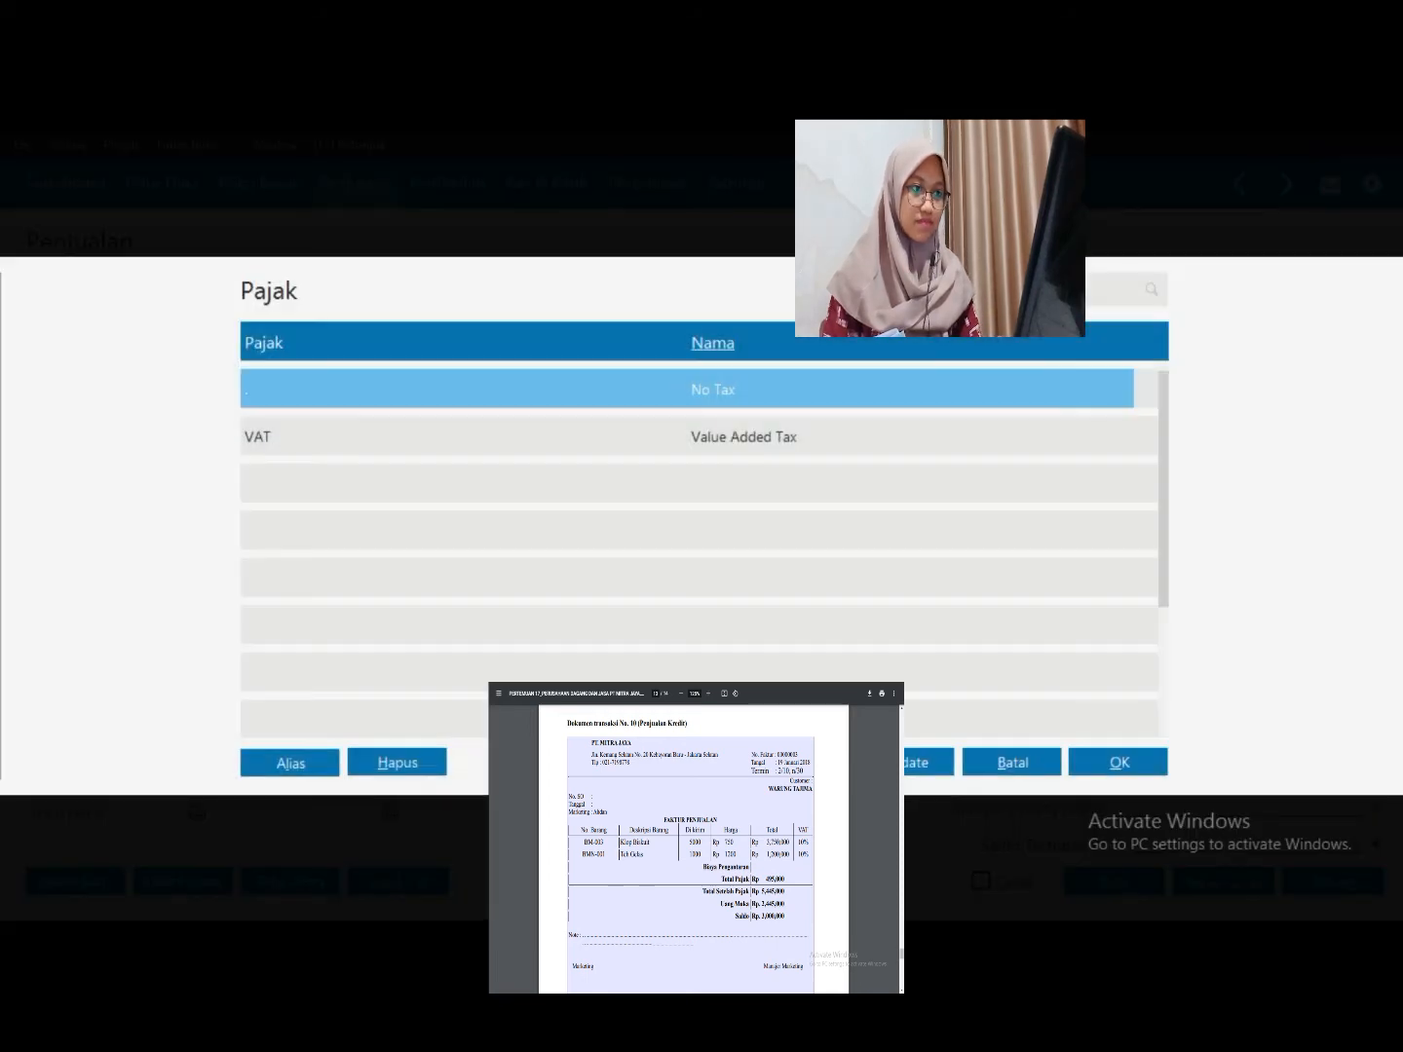
double_click(741, 438)
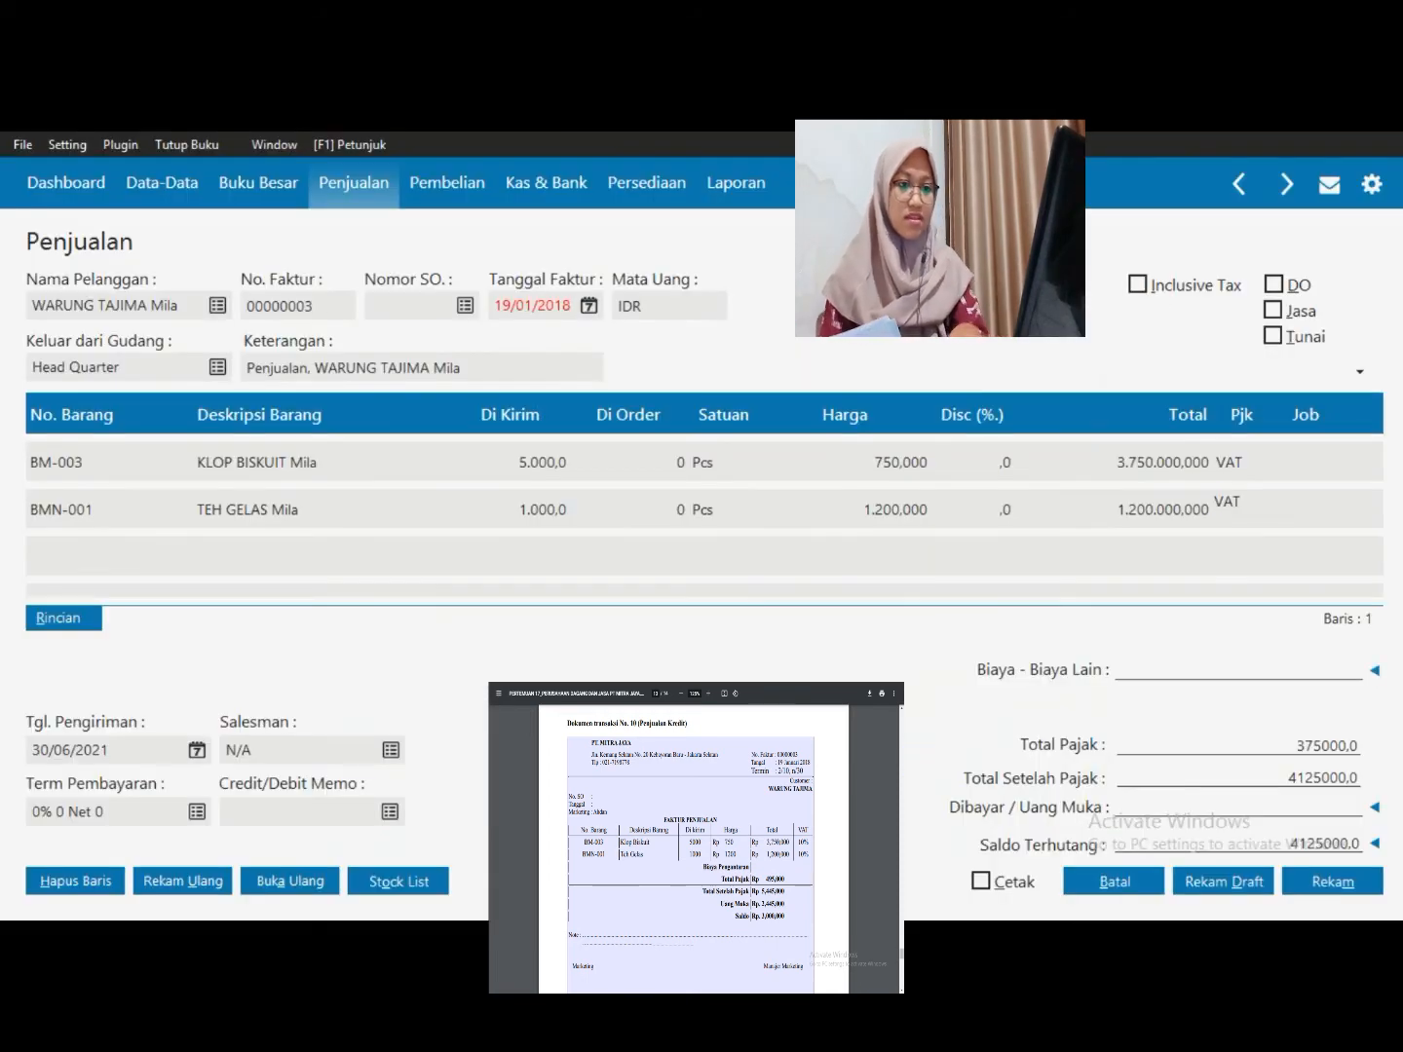
key("Return")
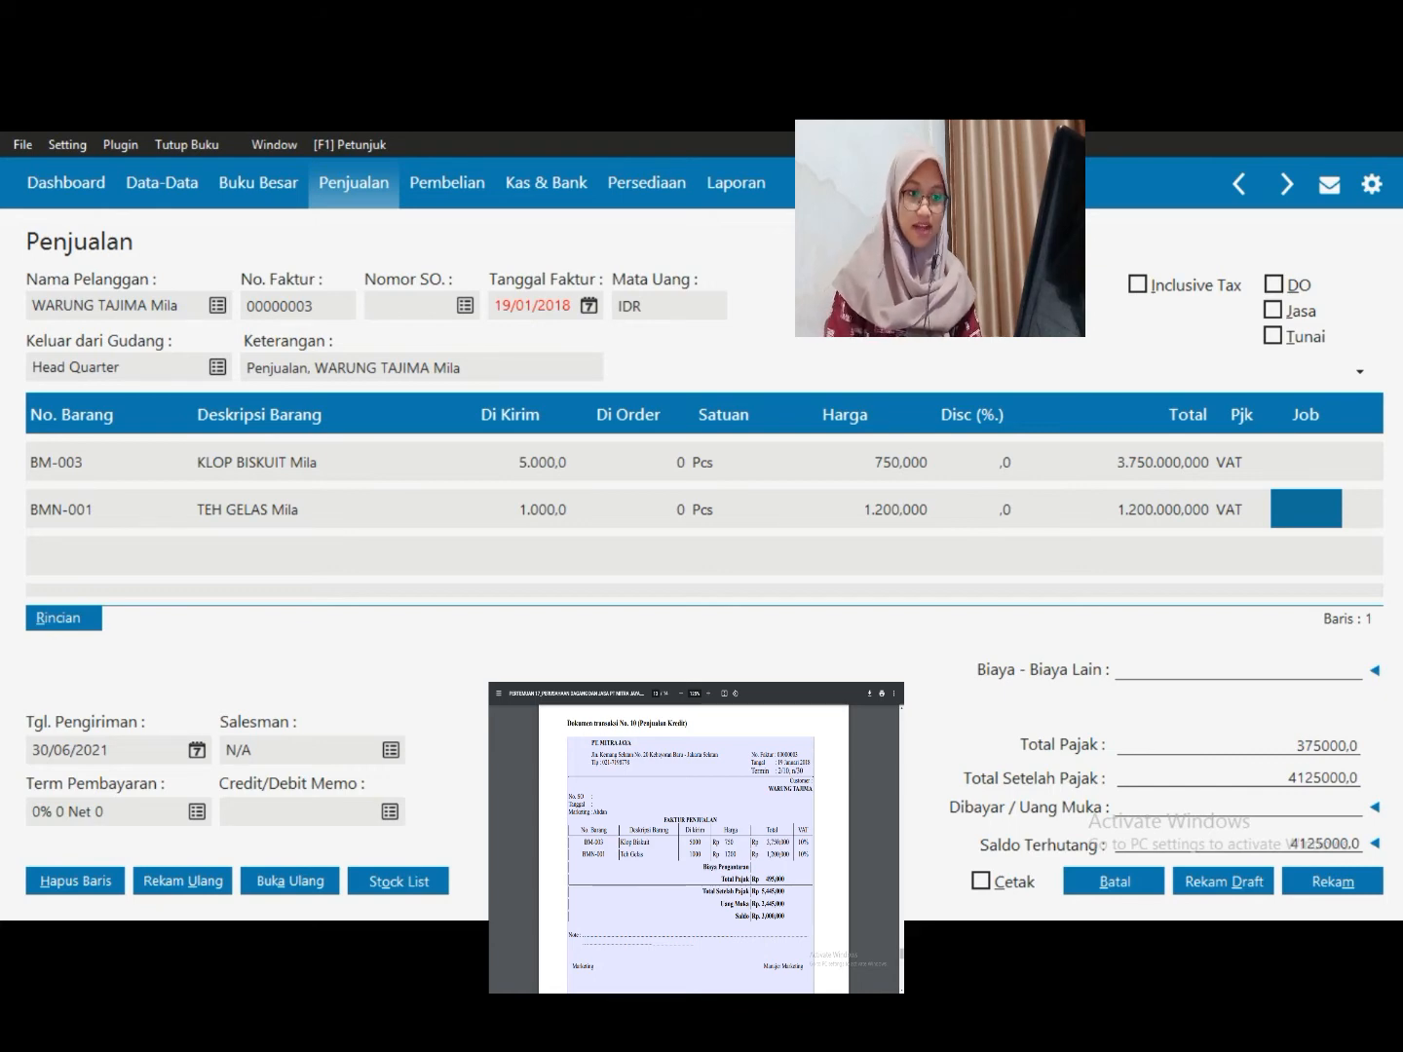
Set the invoice's Salesman to employee EMPL-1 and its delivery date (Tgl. Pengiriman) to 19/01/2018
left_click(239, 749)
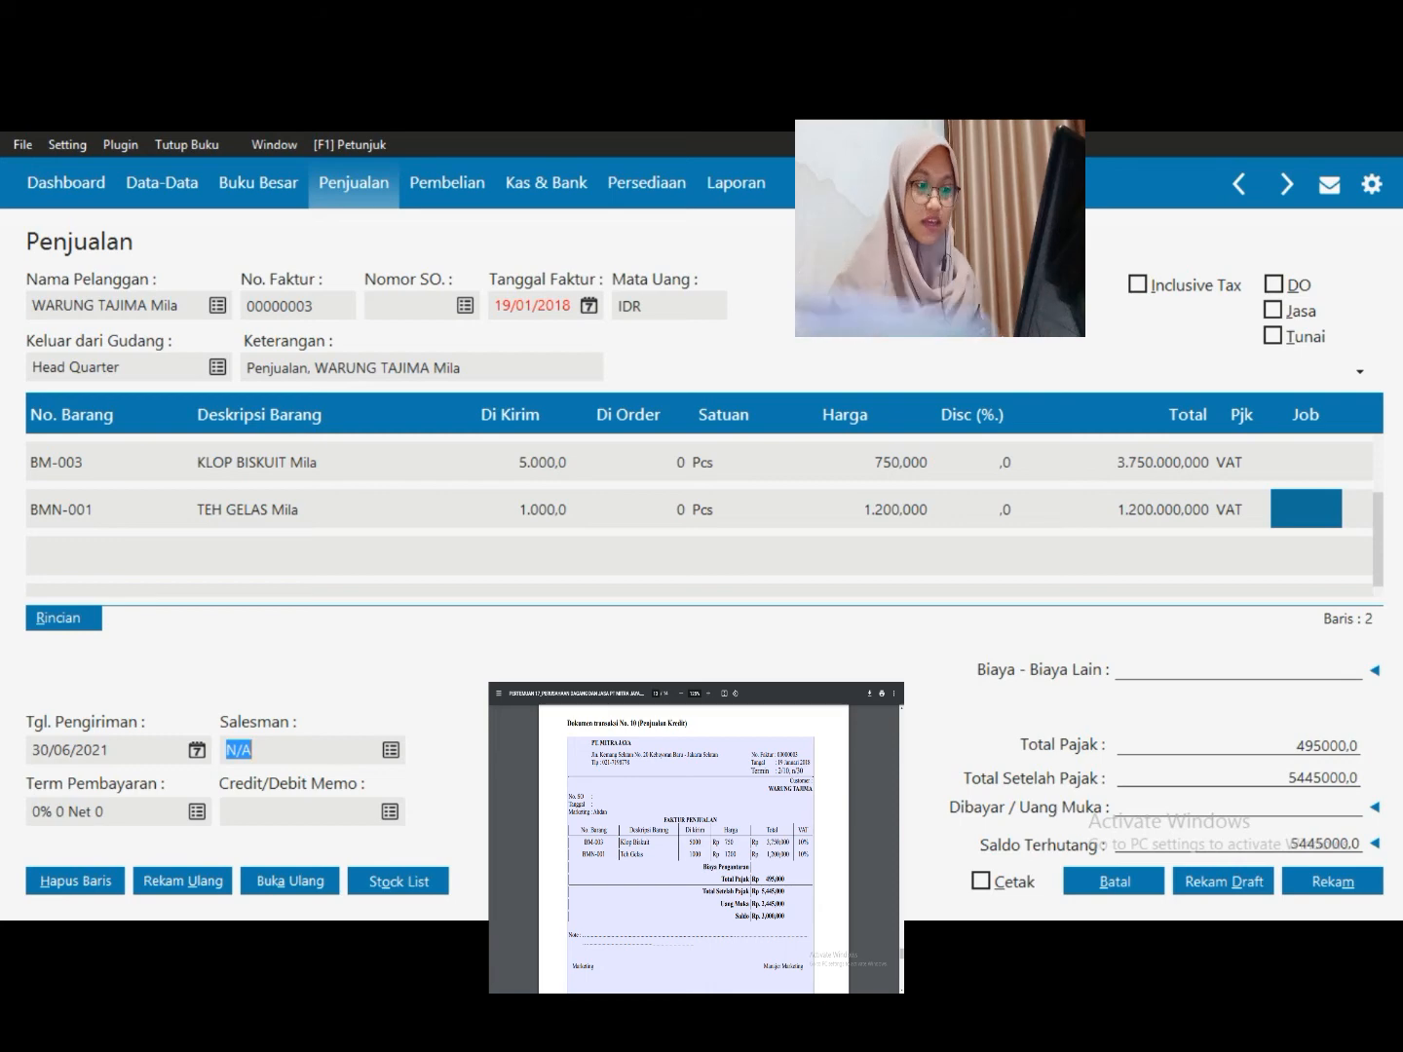
left_click(390, 750)
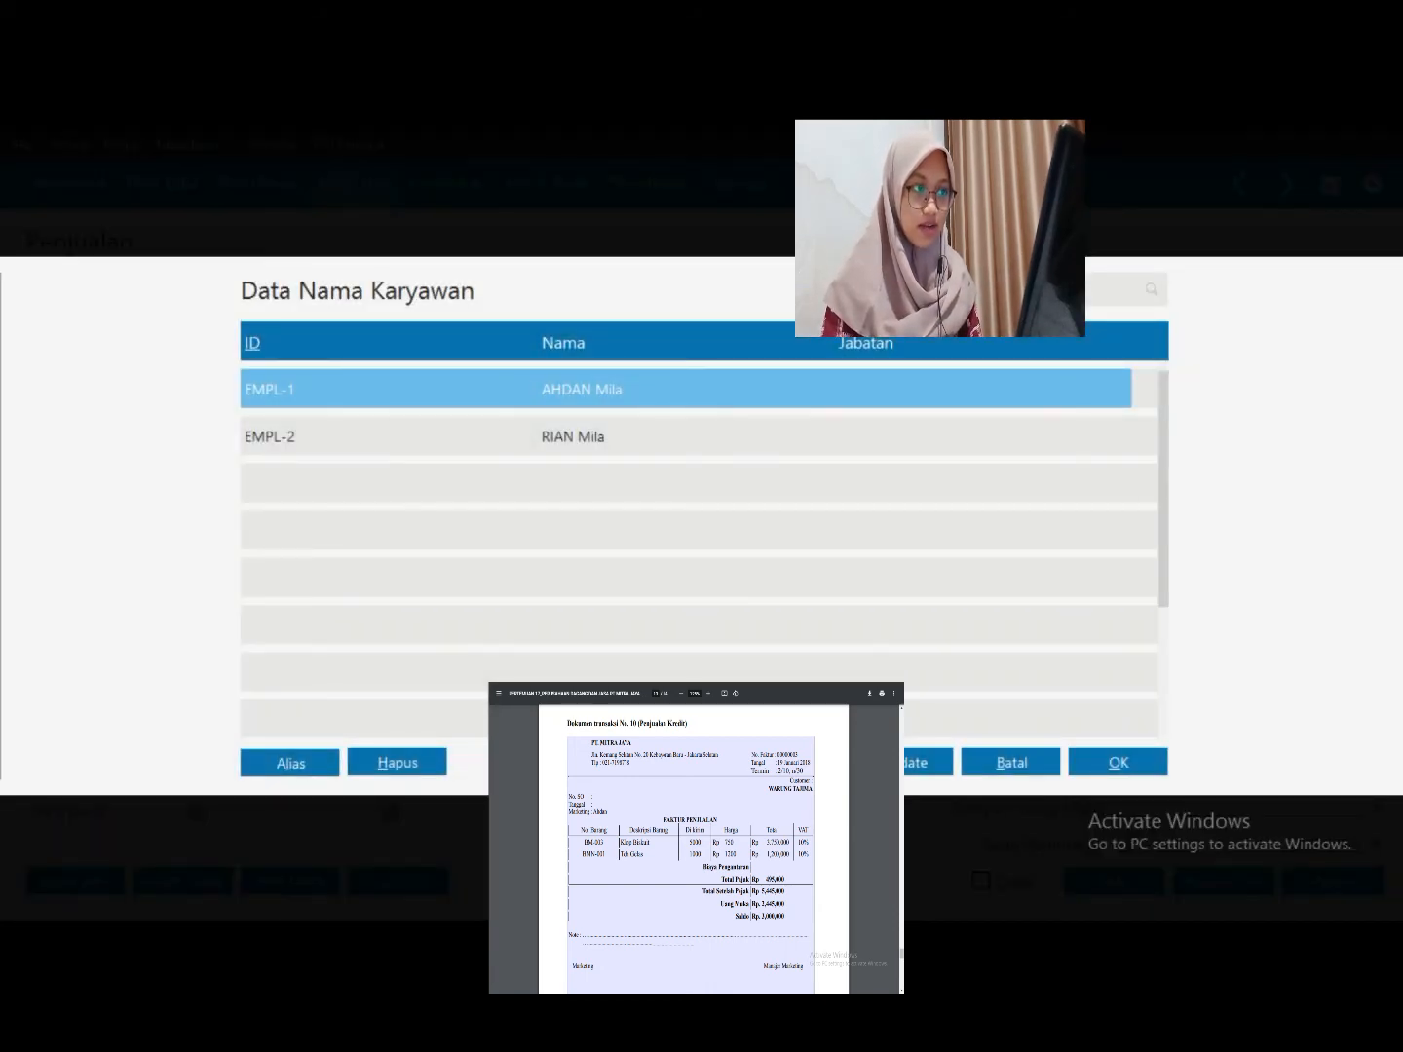
key("Return")
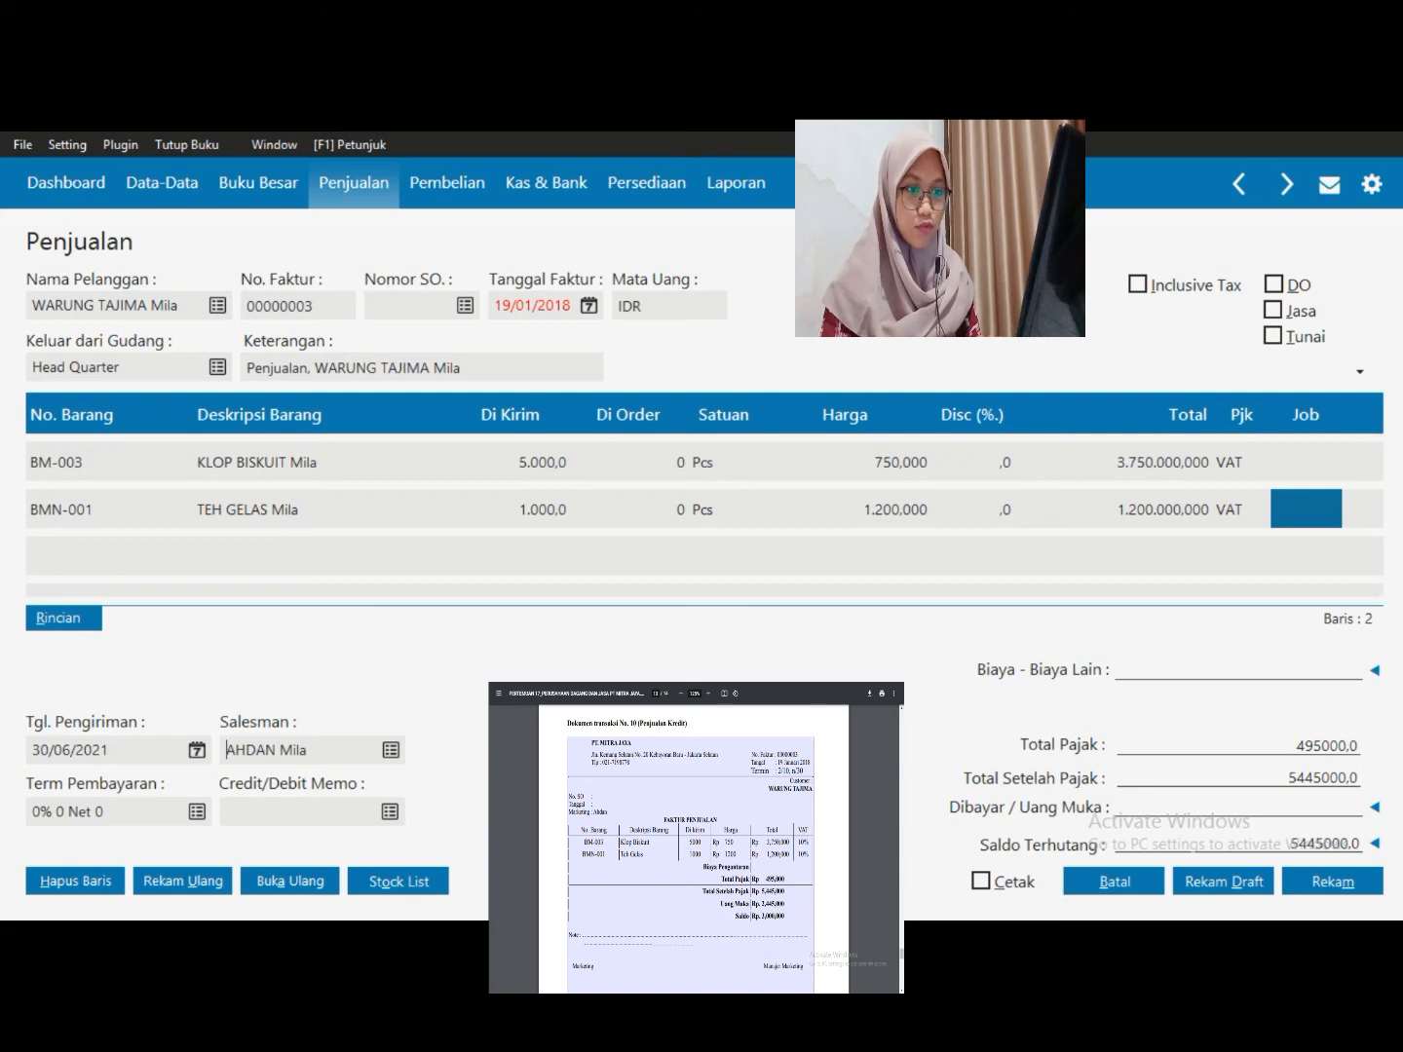
left_click(70, 750)
type("19/01/20")
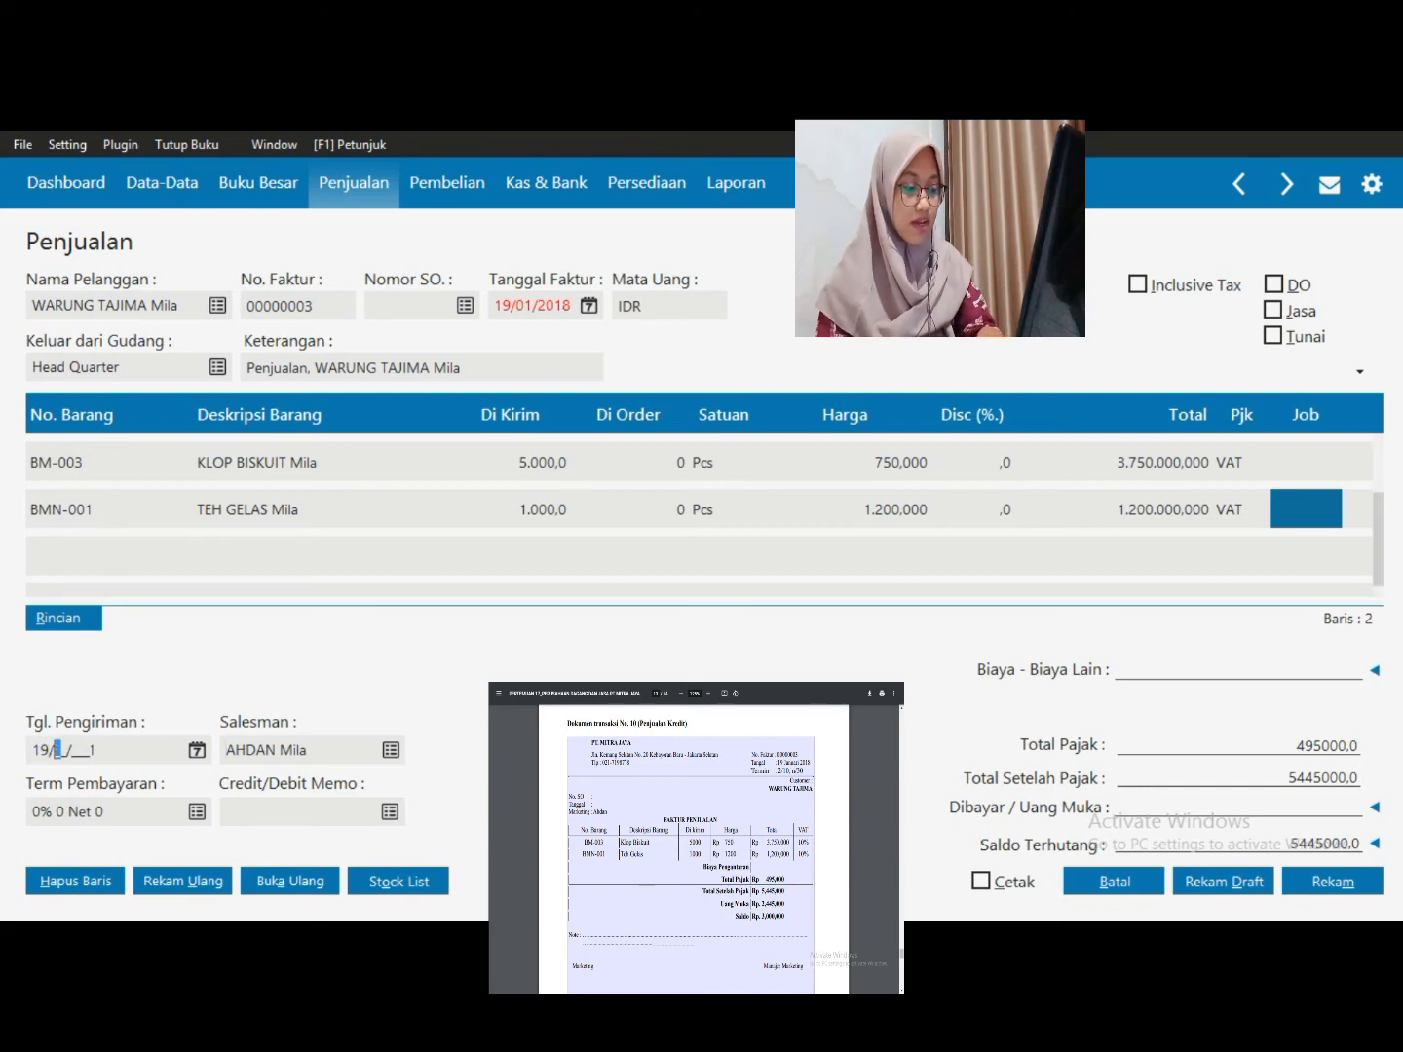
type("1")
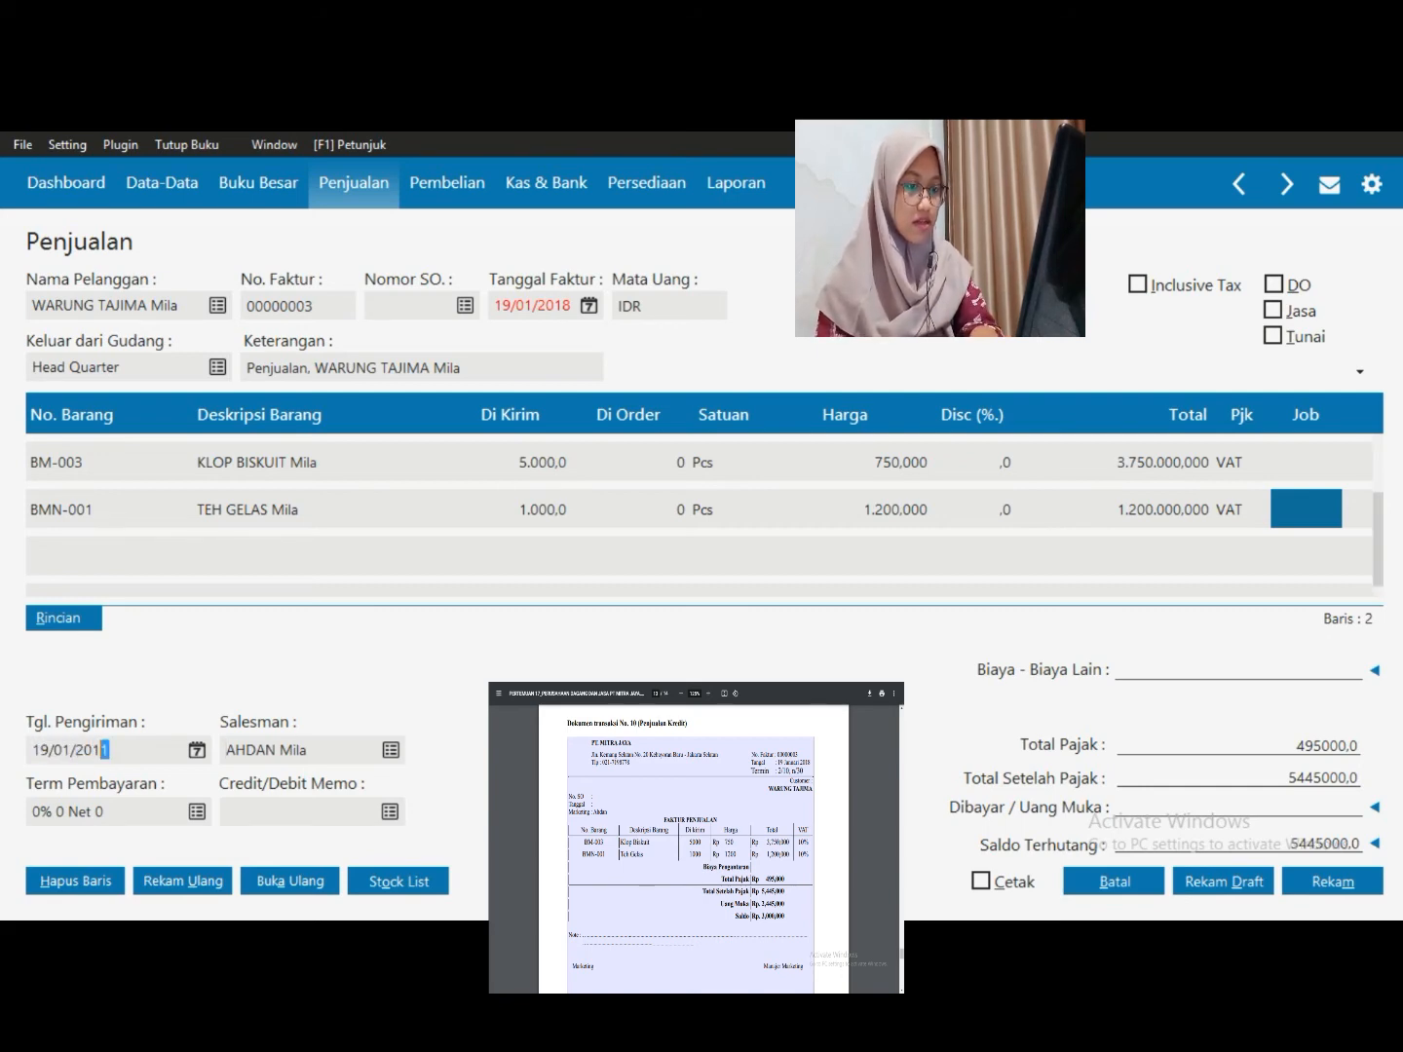
type("8")
key("Tab")
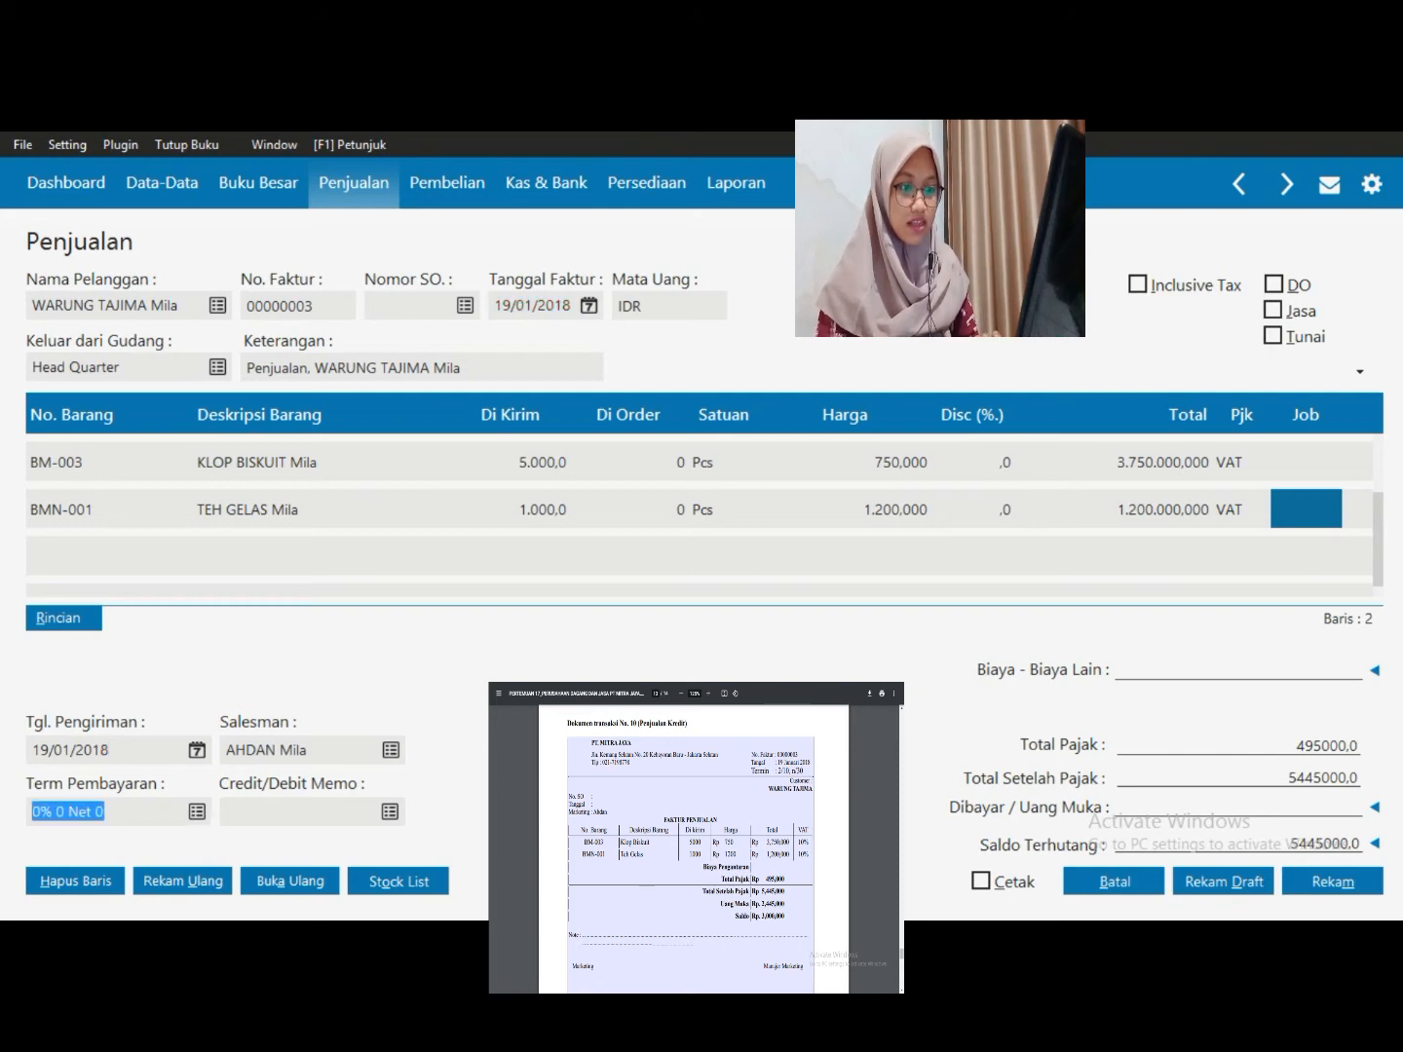
Set the invoice's payment terms to 10 discount days, 30 due days (Hari Jatuh Tempo) and a 2% early discount (Discount Awal)
key("Return")
type("10")
key("Tab")
type("30")
key("Tab")
type("2")
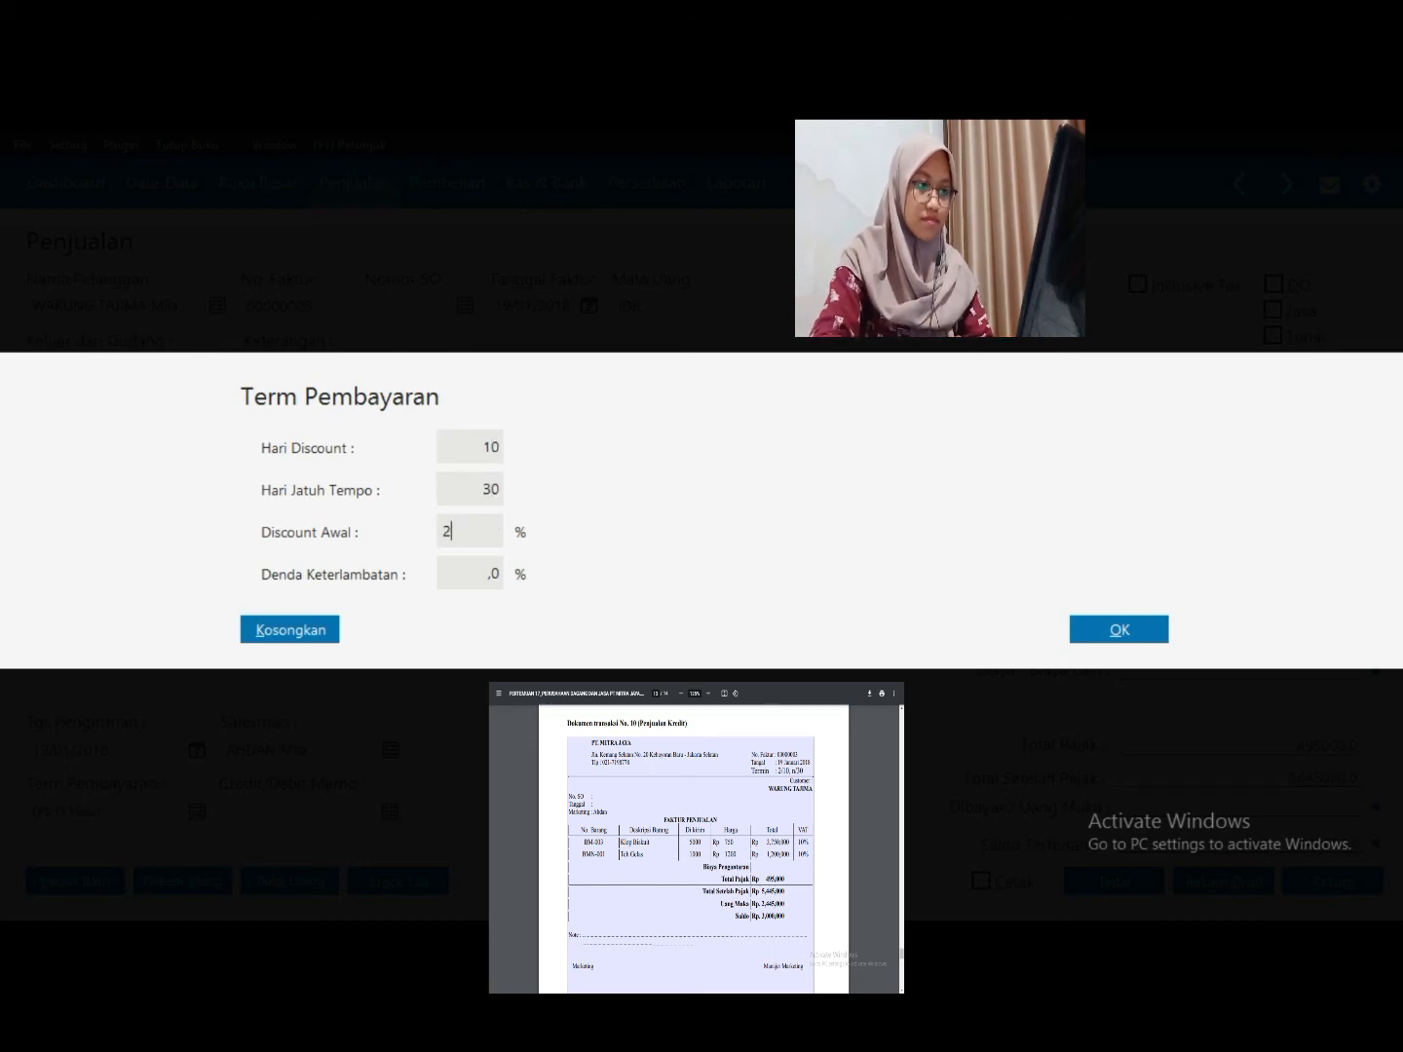
key("Tab")
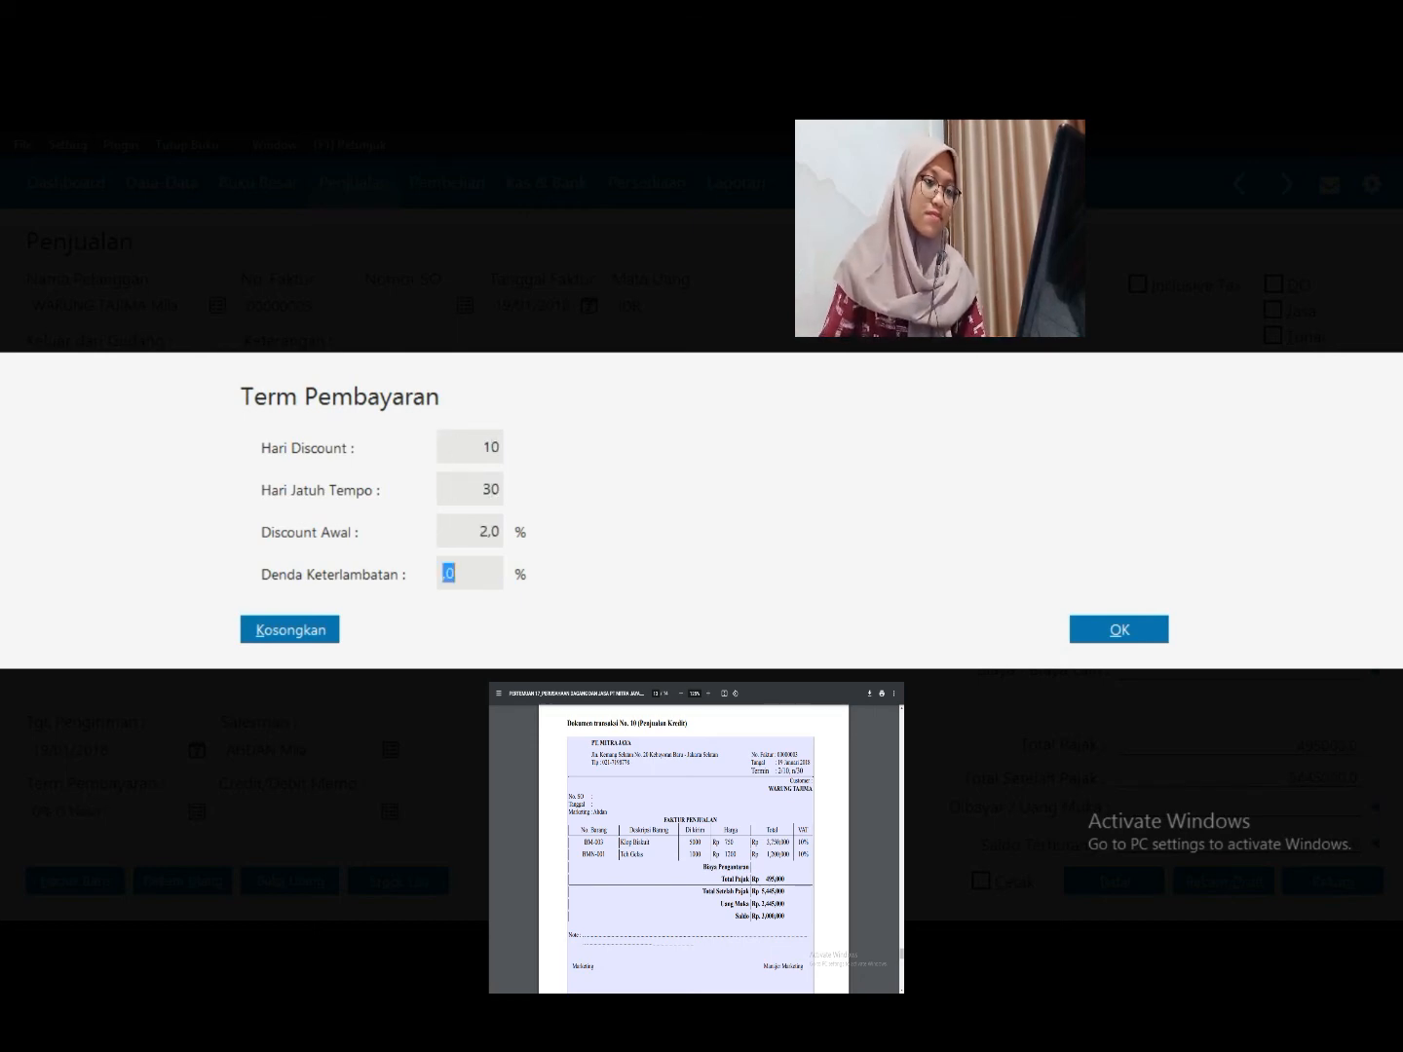
left_click(1119, 628)
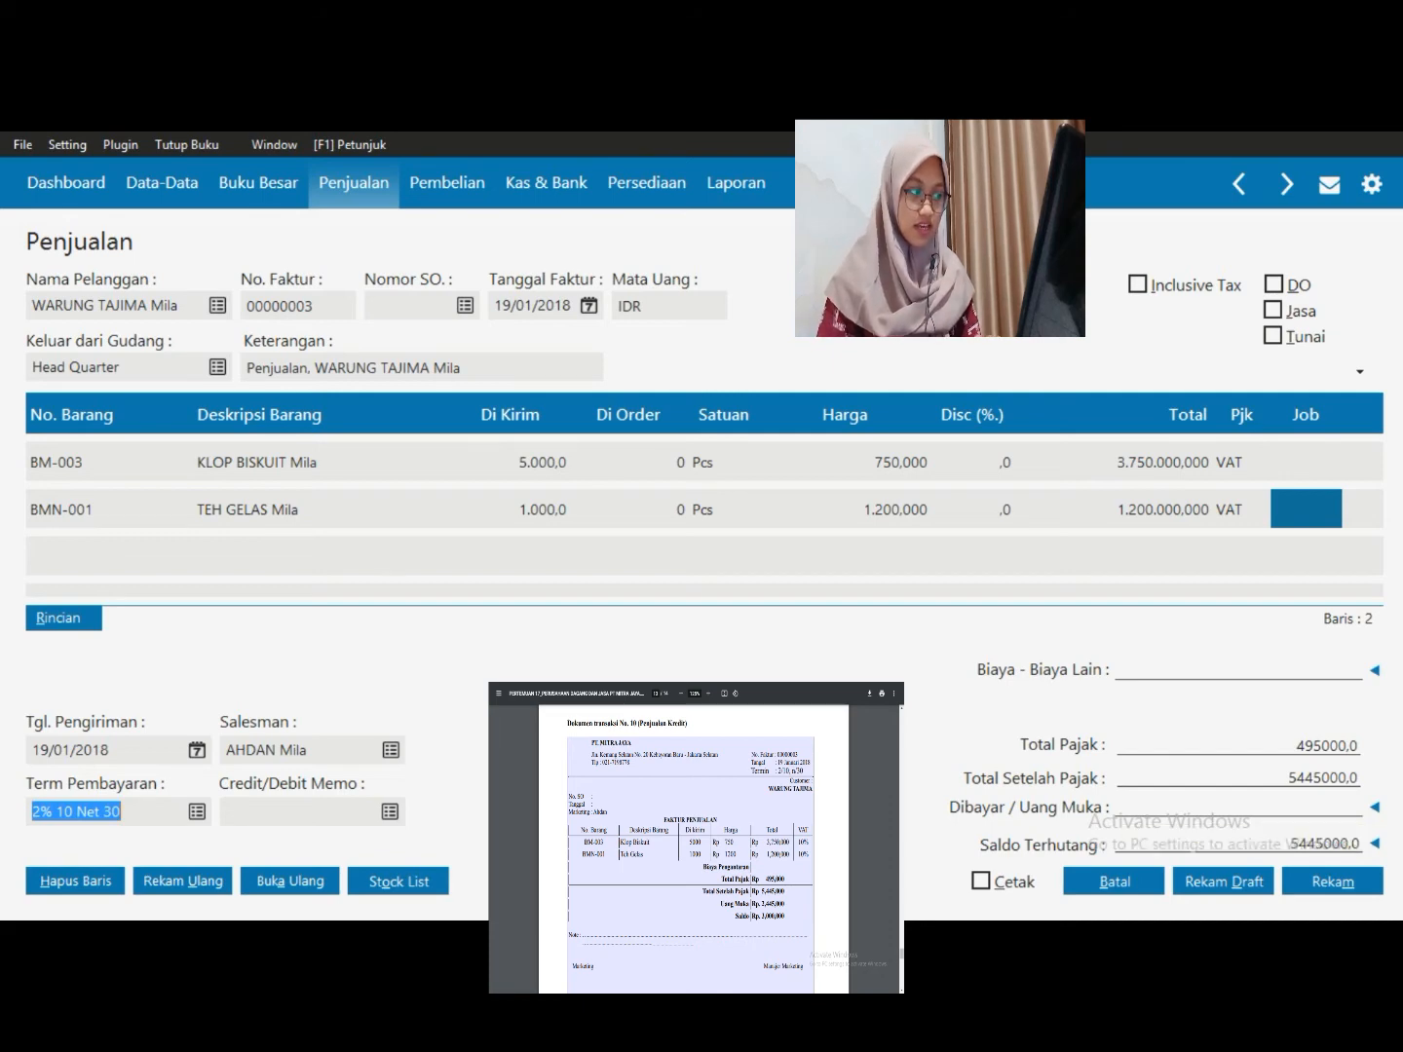
Enter a down payment (Uang Muka) of 2445000 with Set Akun Manual enabled, and record the sales invoice
left_click(1373, 809)
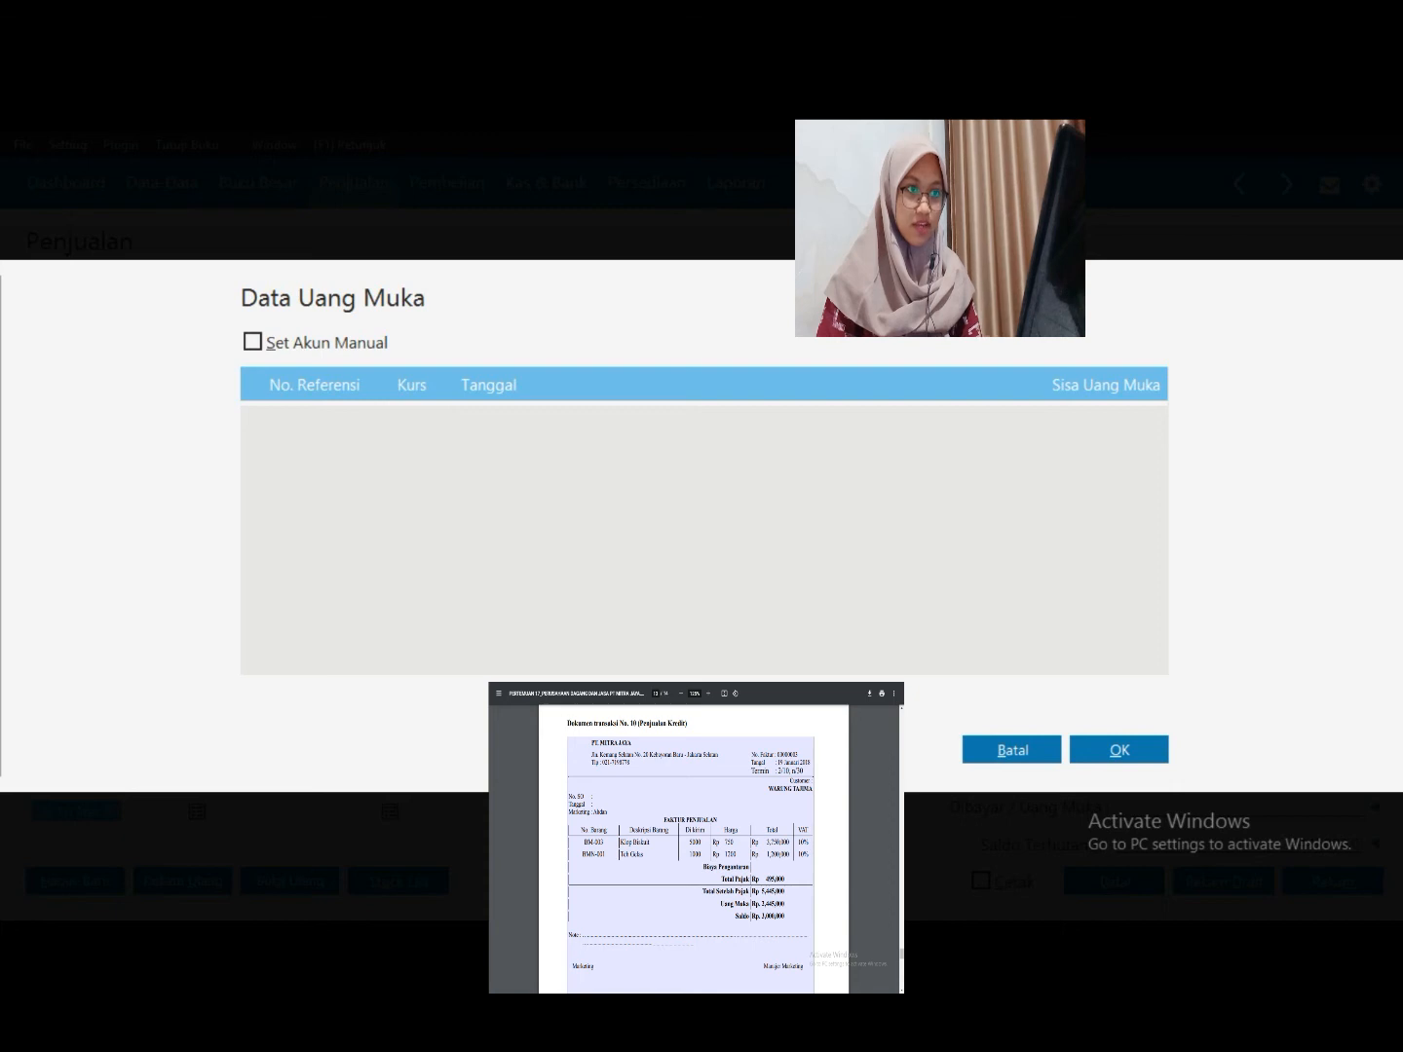
left_click(253, 341)
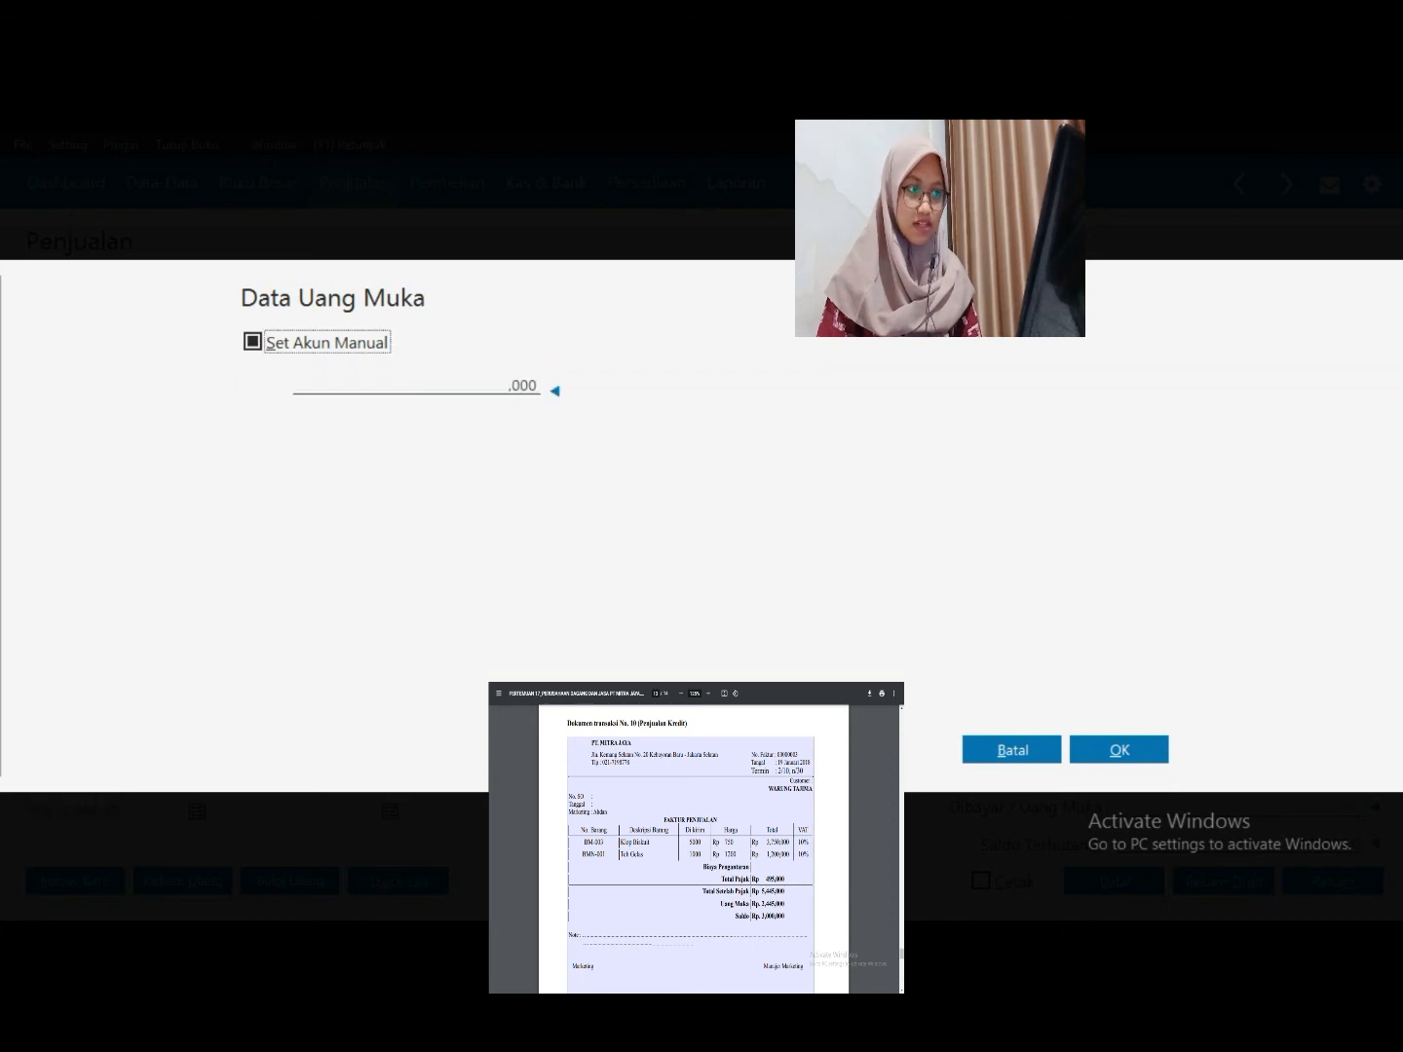
key("Tab")
type("2.4")
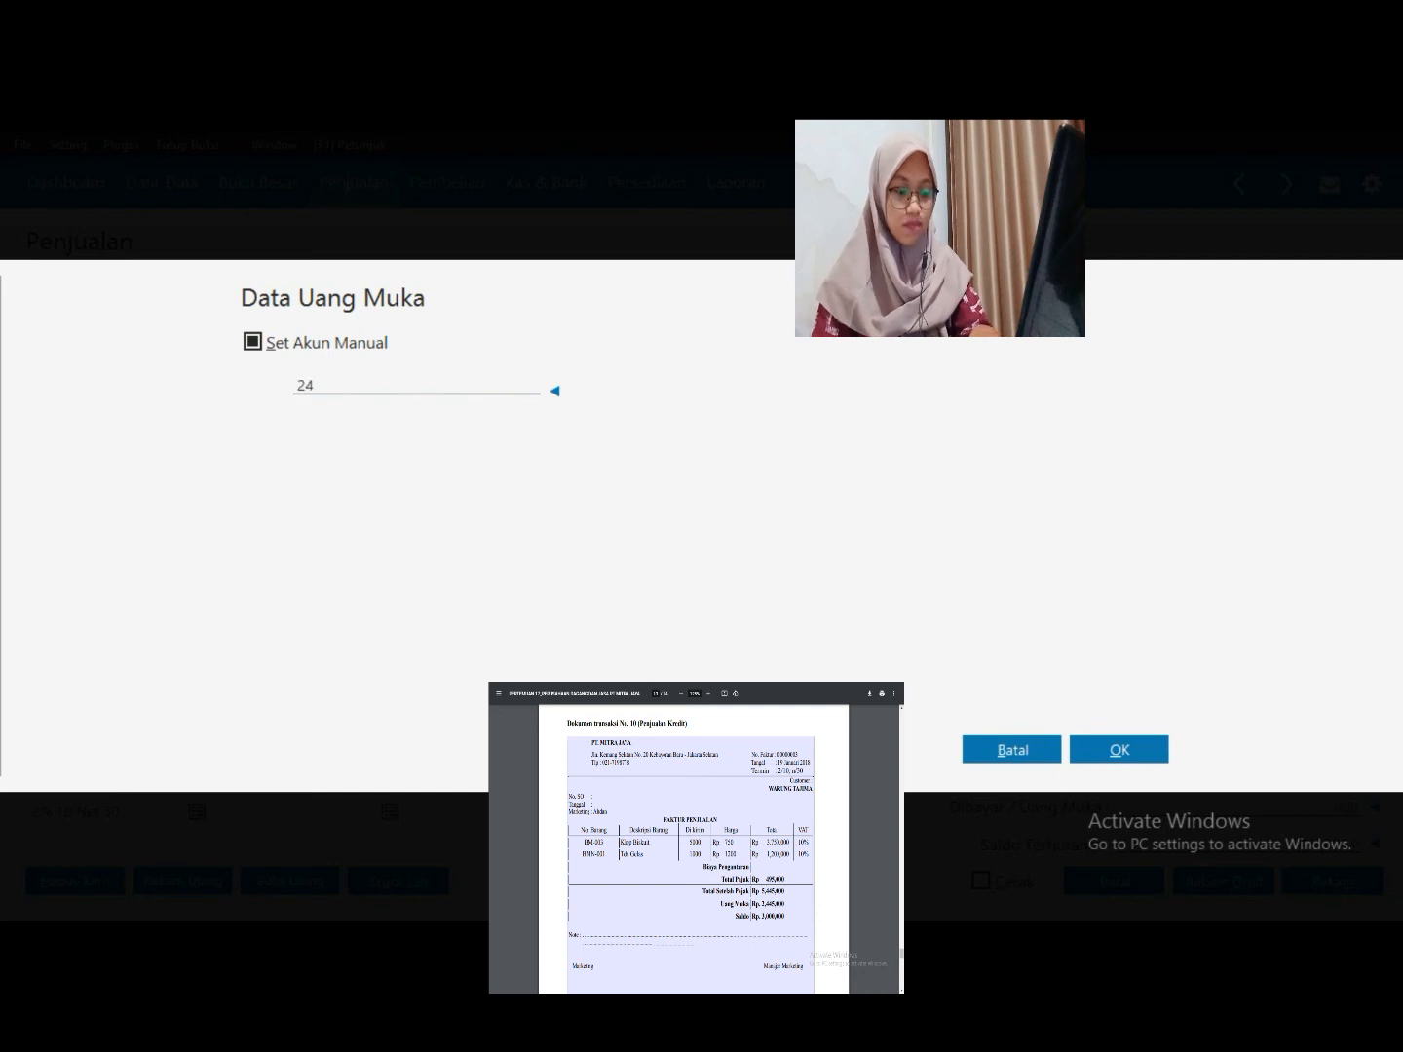
type("45.00")
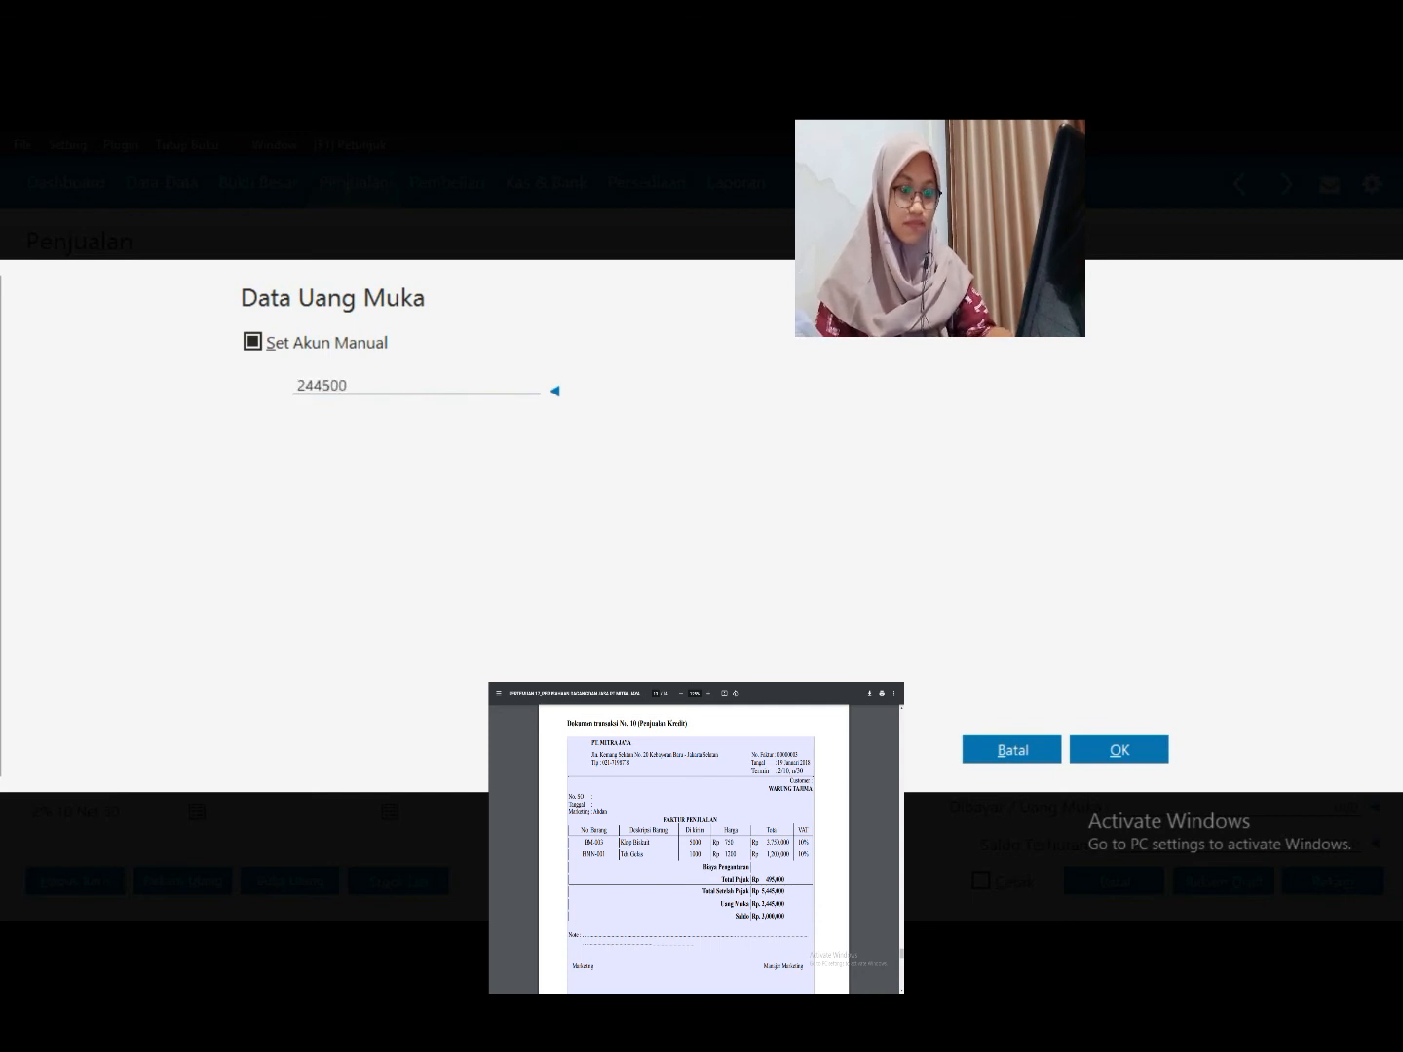
type("0.000")
key("Tab")
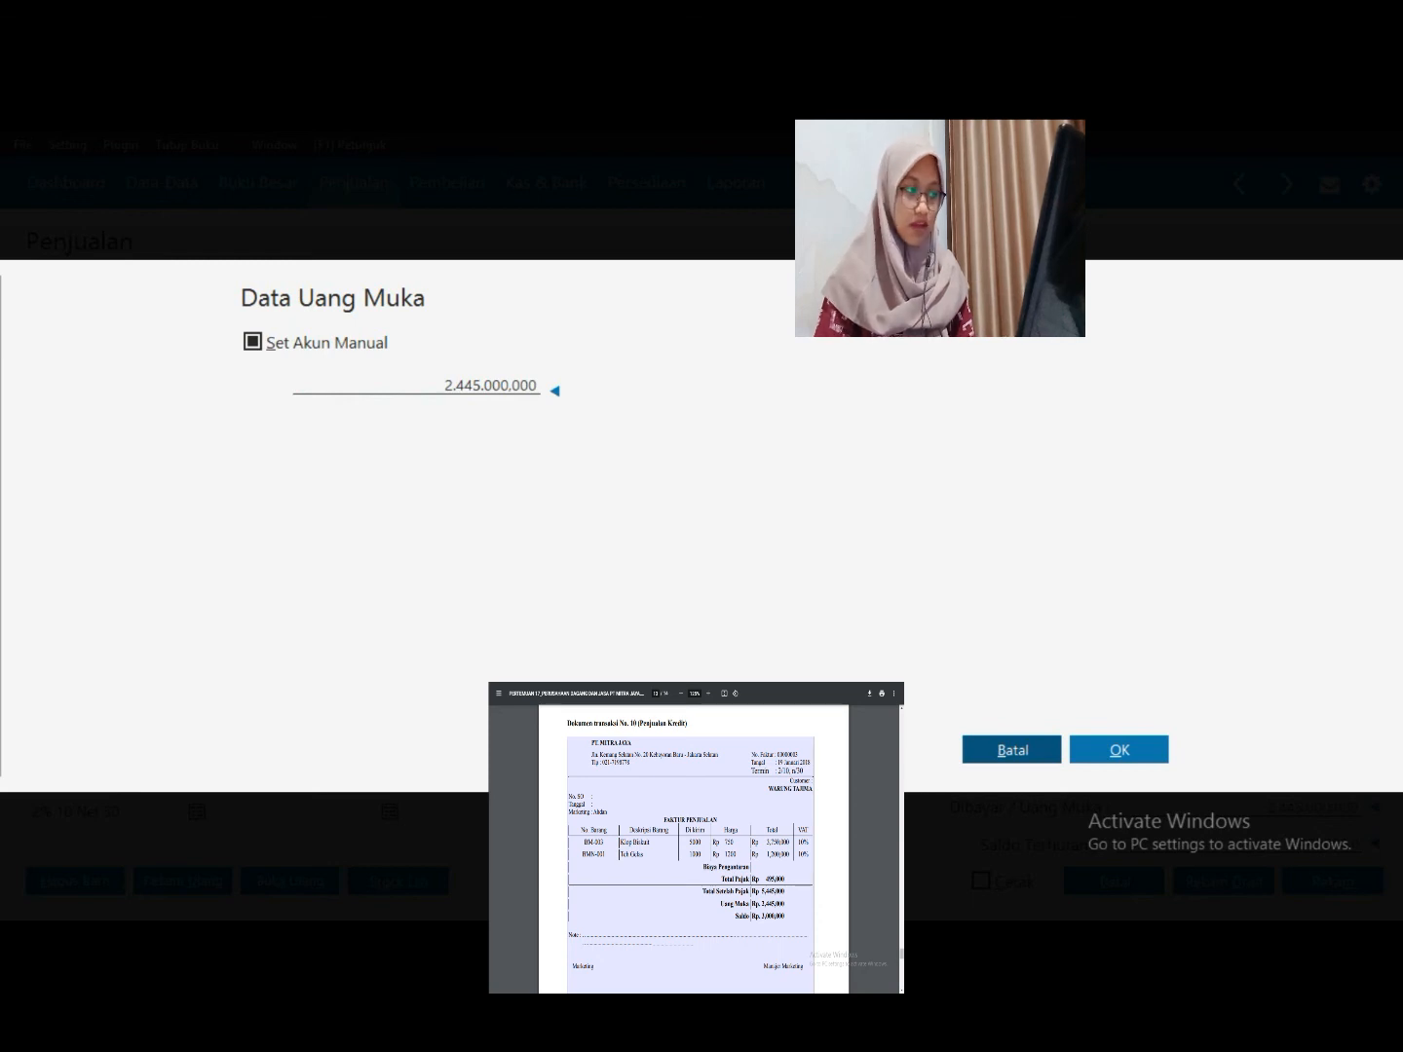
key("Tab")
key("Return")
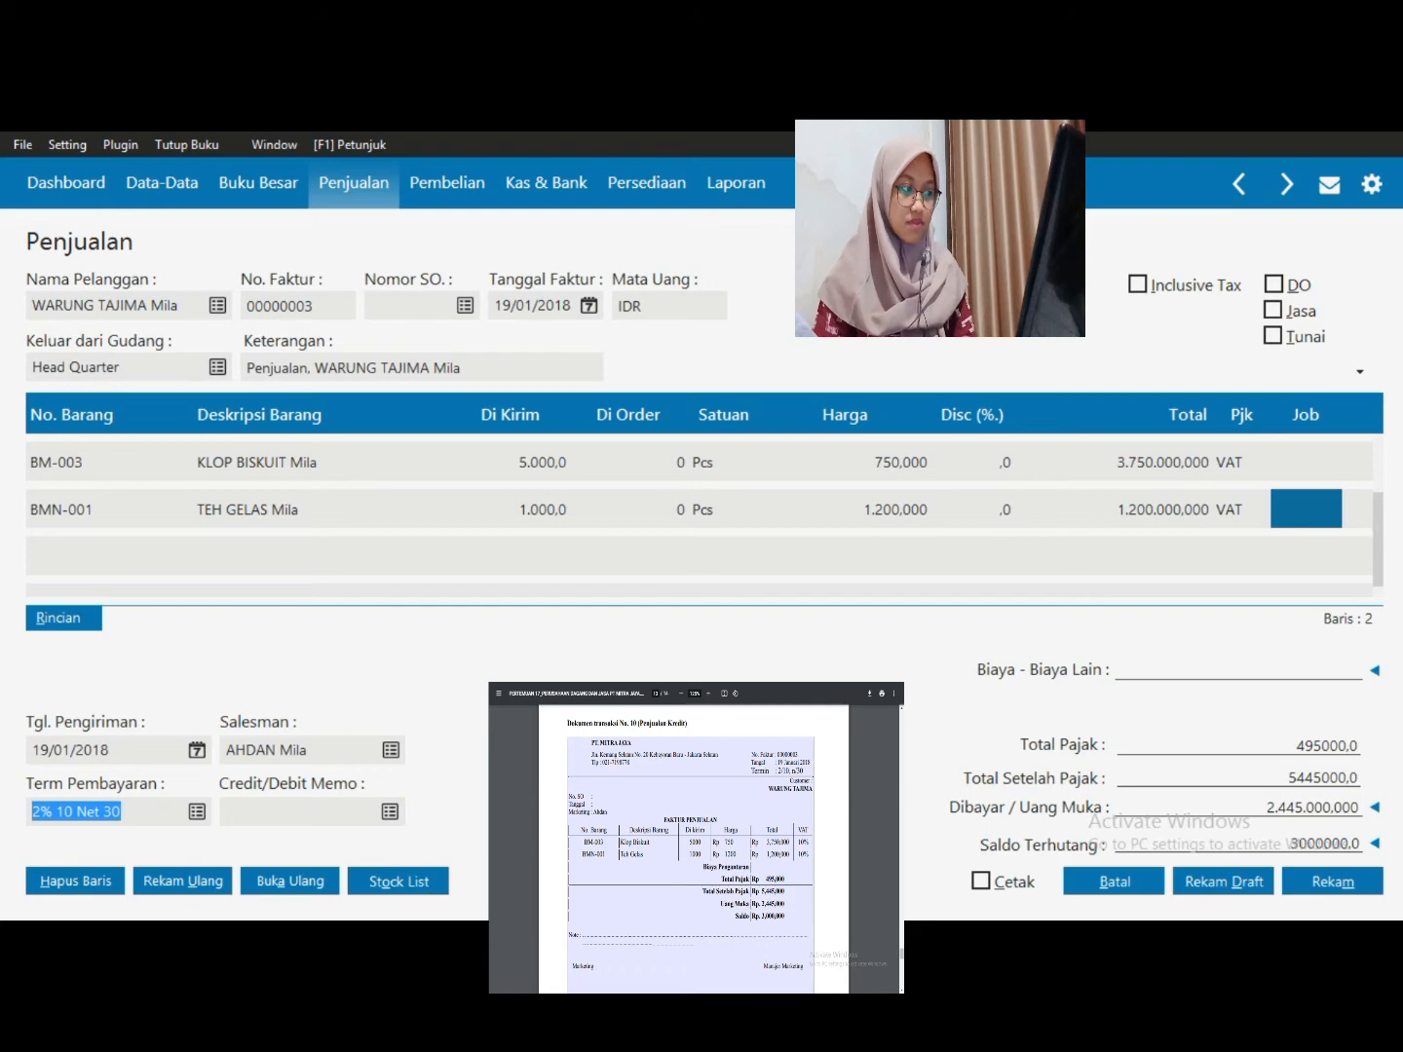
key("Tab")
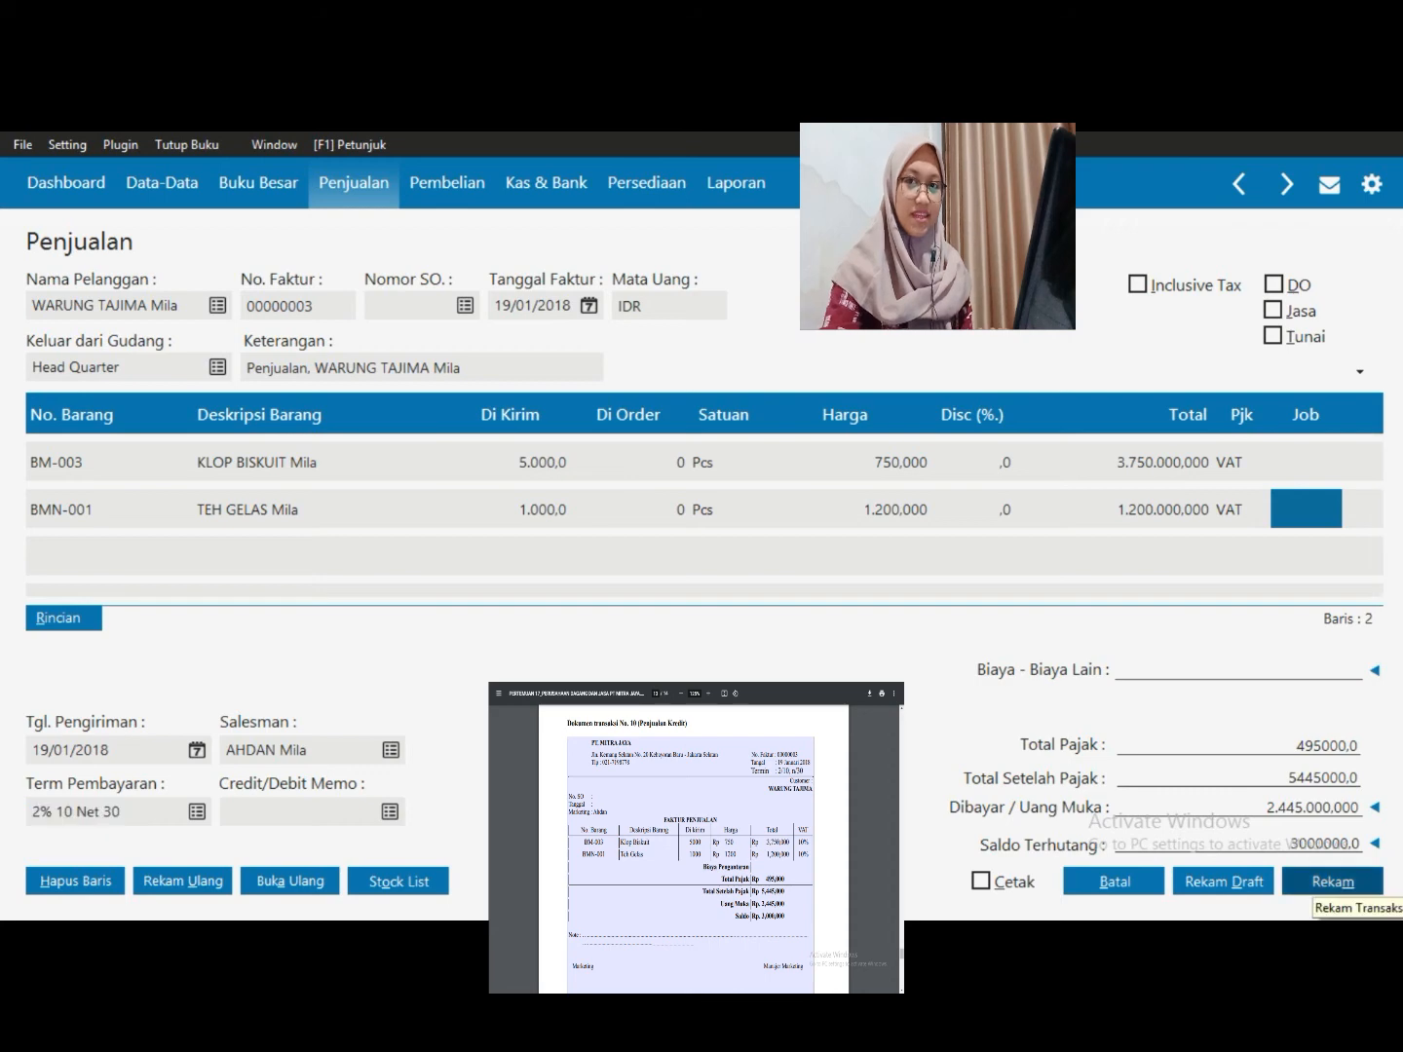
left_click(1332, 882)
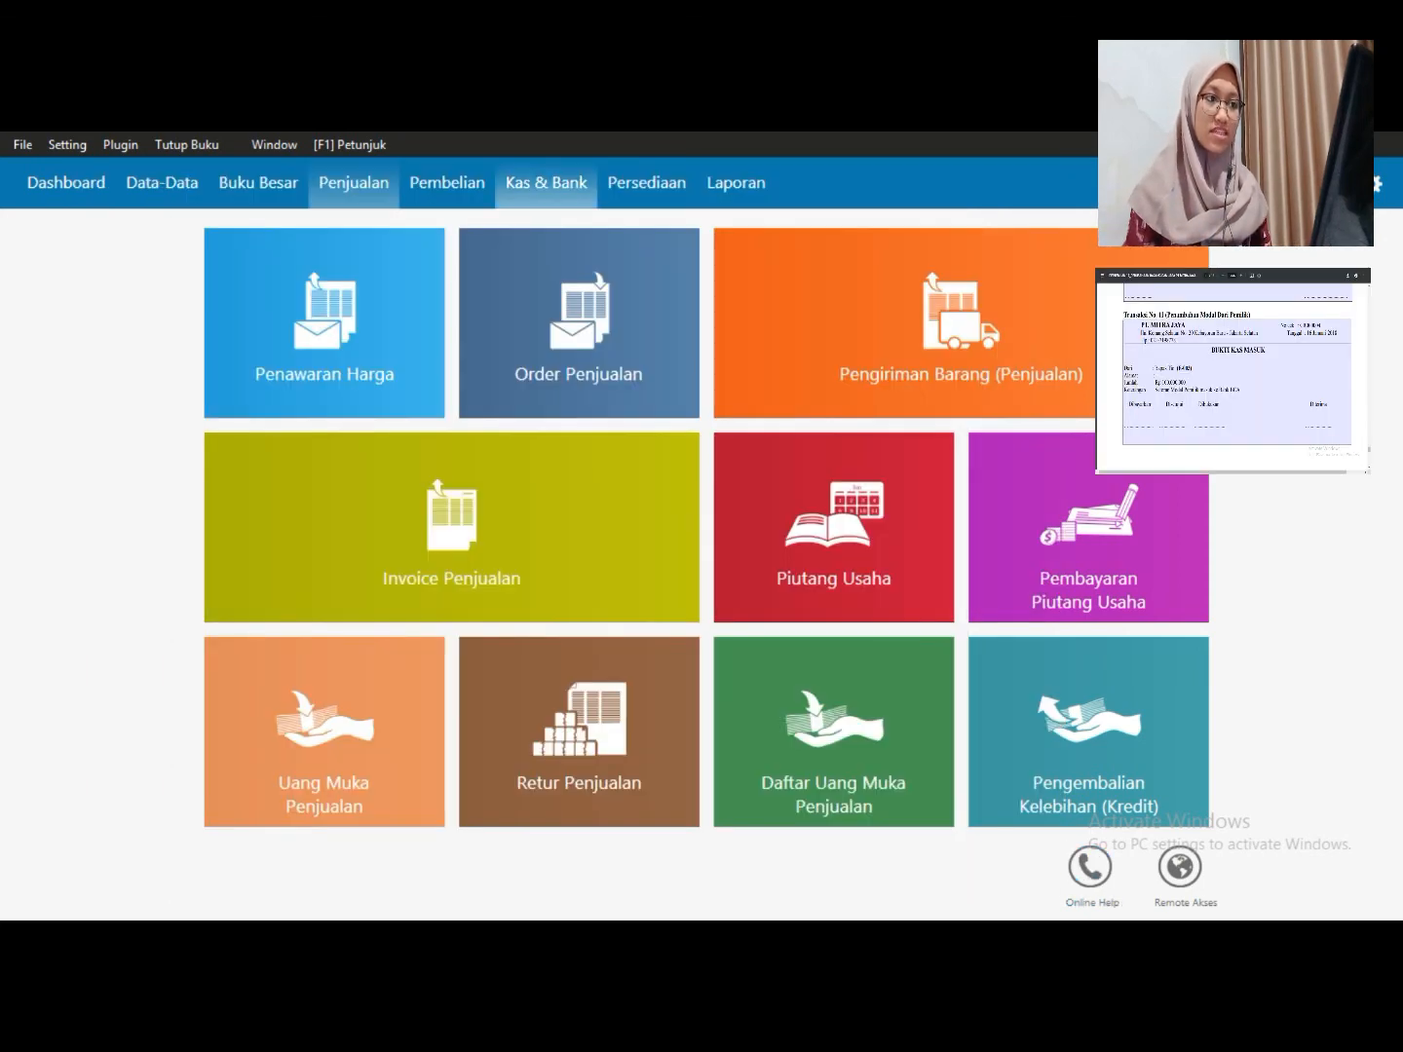
Start a new cash receipt (Kas Masuk) entry for the owner's capital contribution
left_click(546, 183)
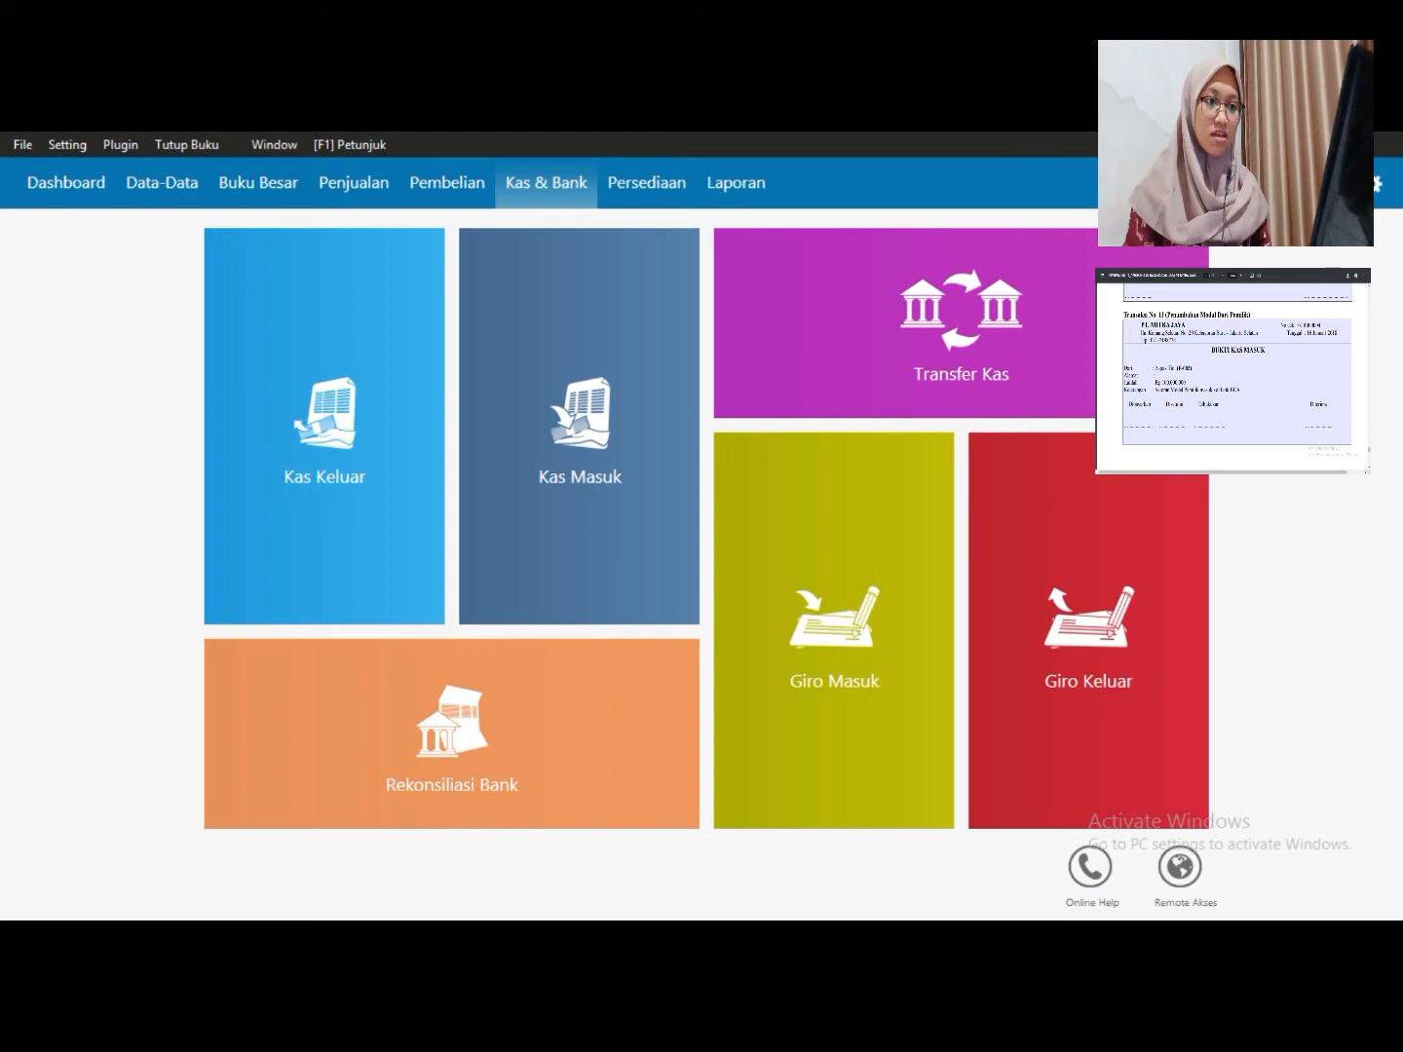
mouse_move(488, 585)
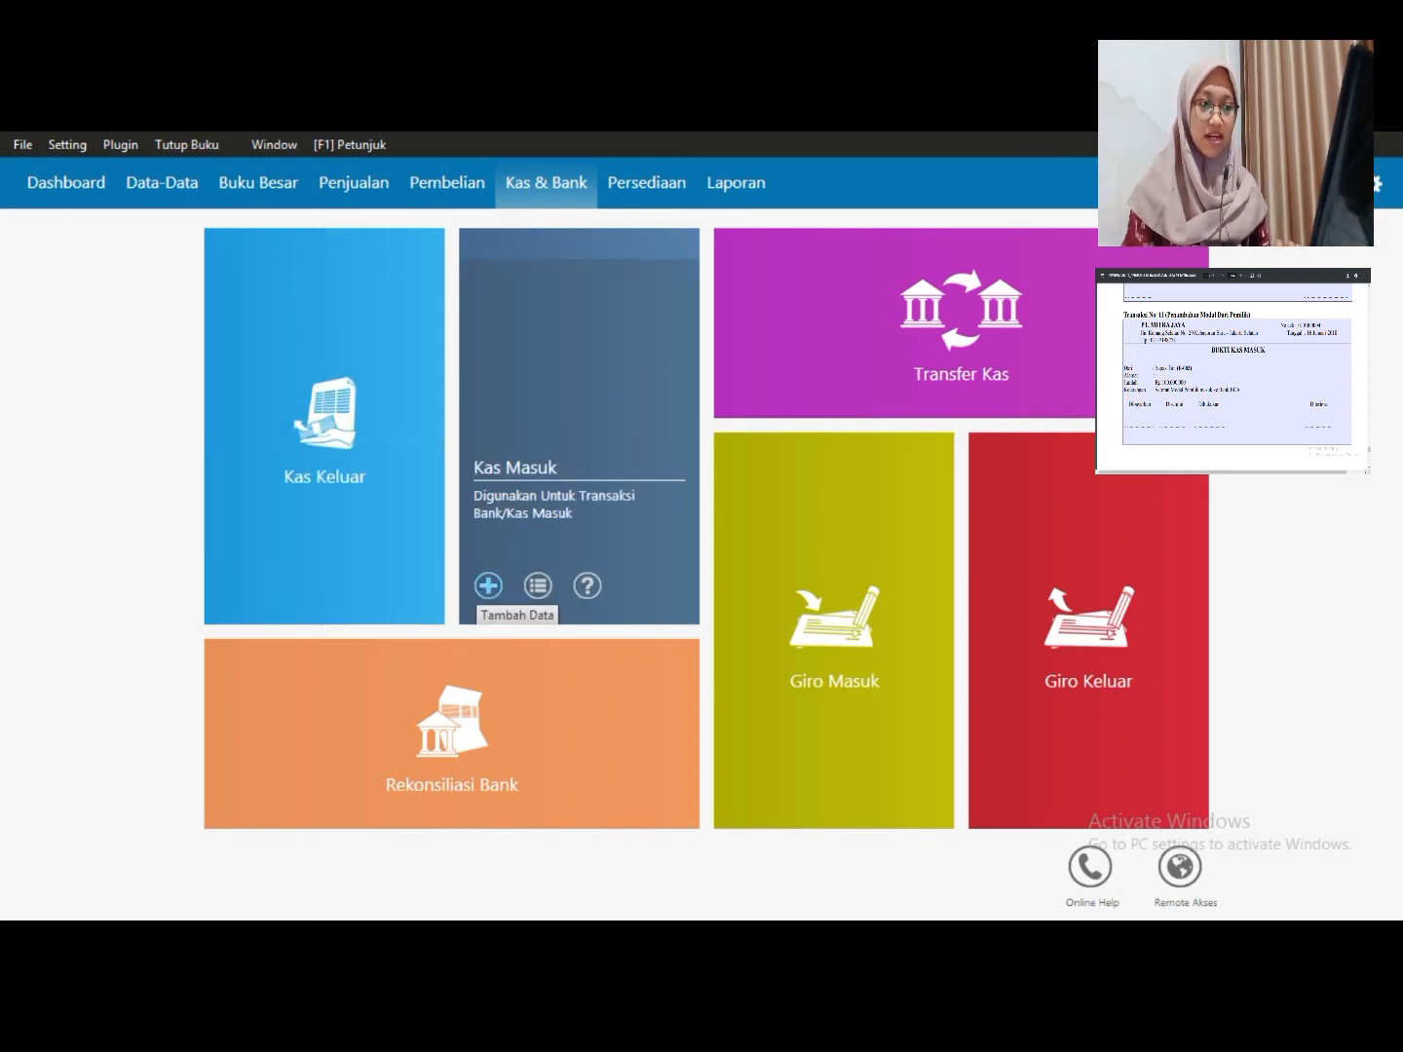
left_click(488, 585)
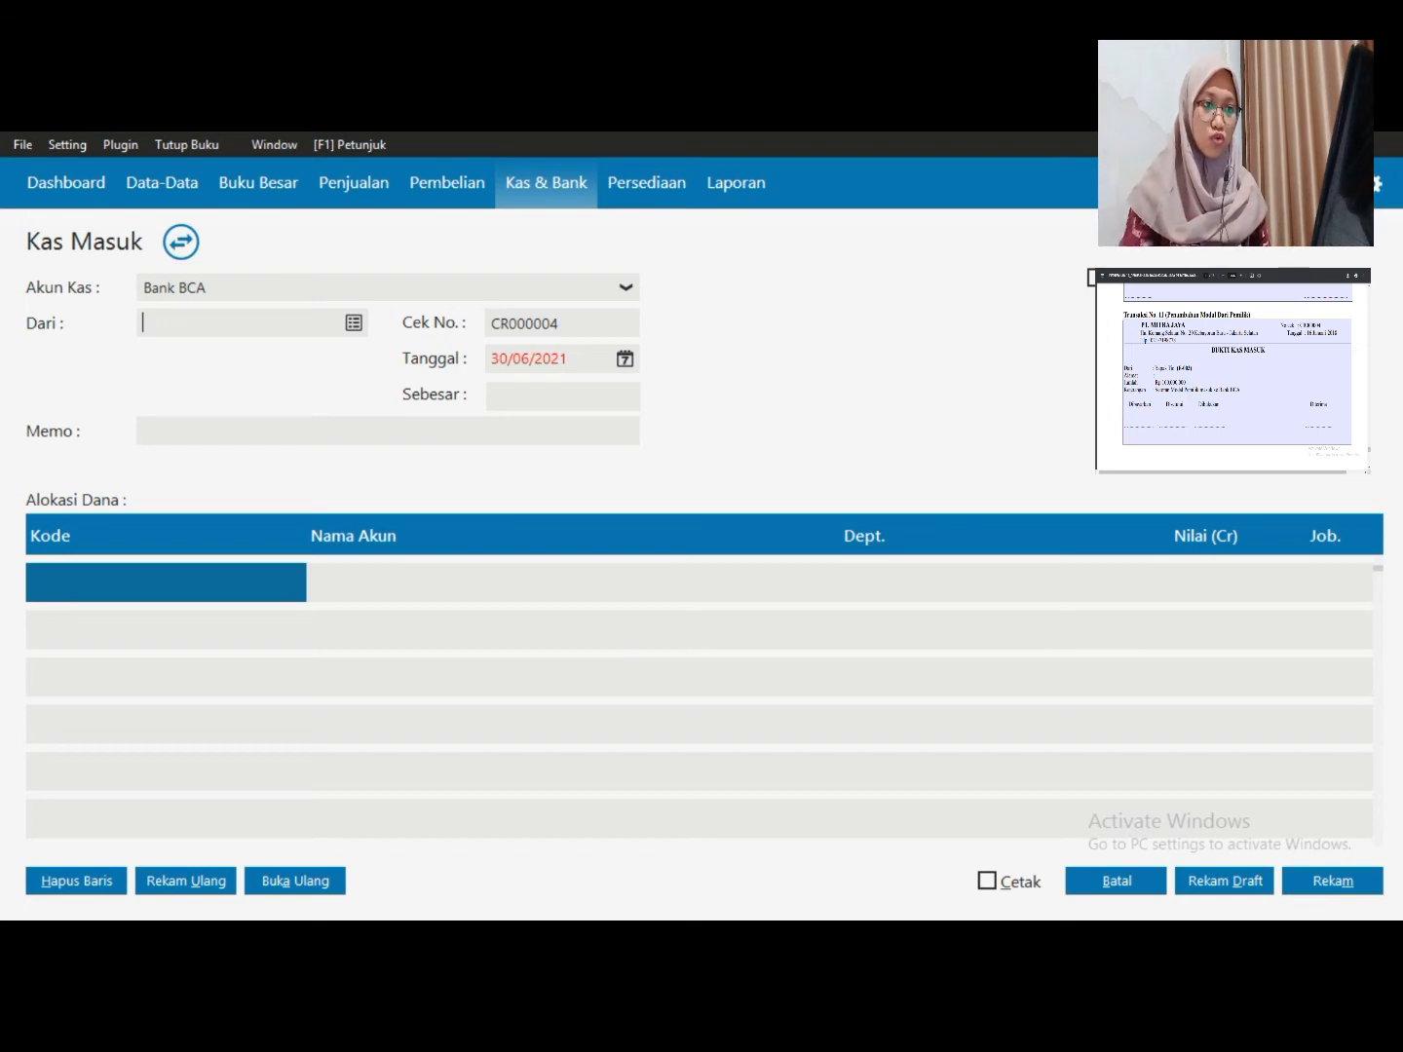
From the receipt's payer (Dari) list, start a new name record and set its type (Tipe) to Employee
left_click(353, 323)
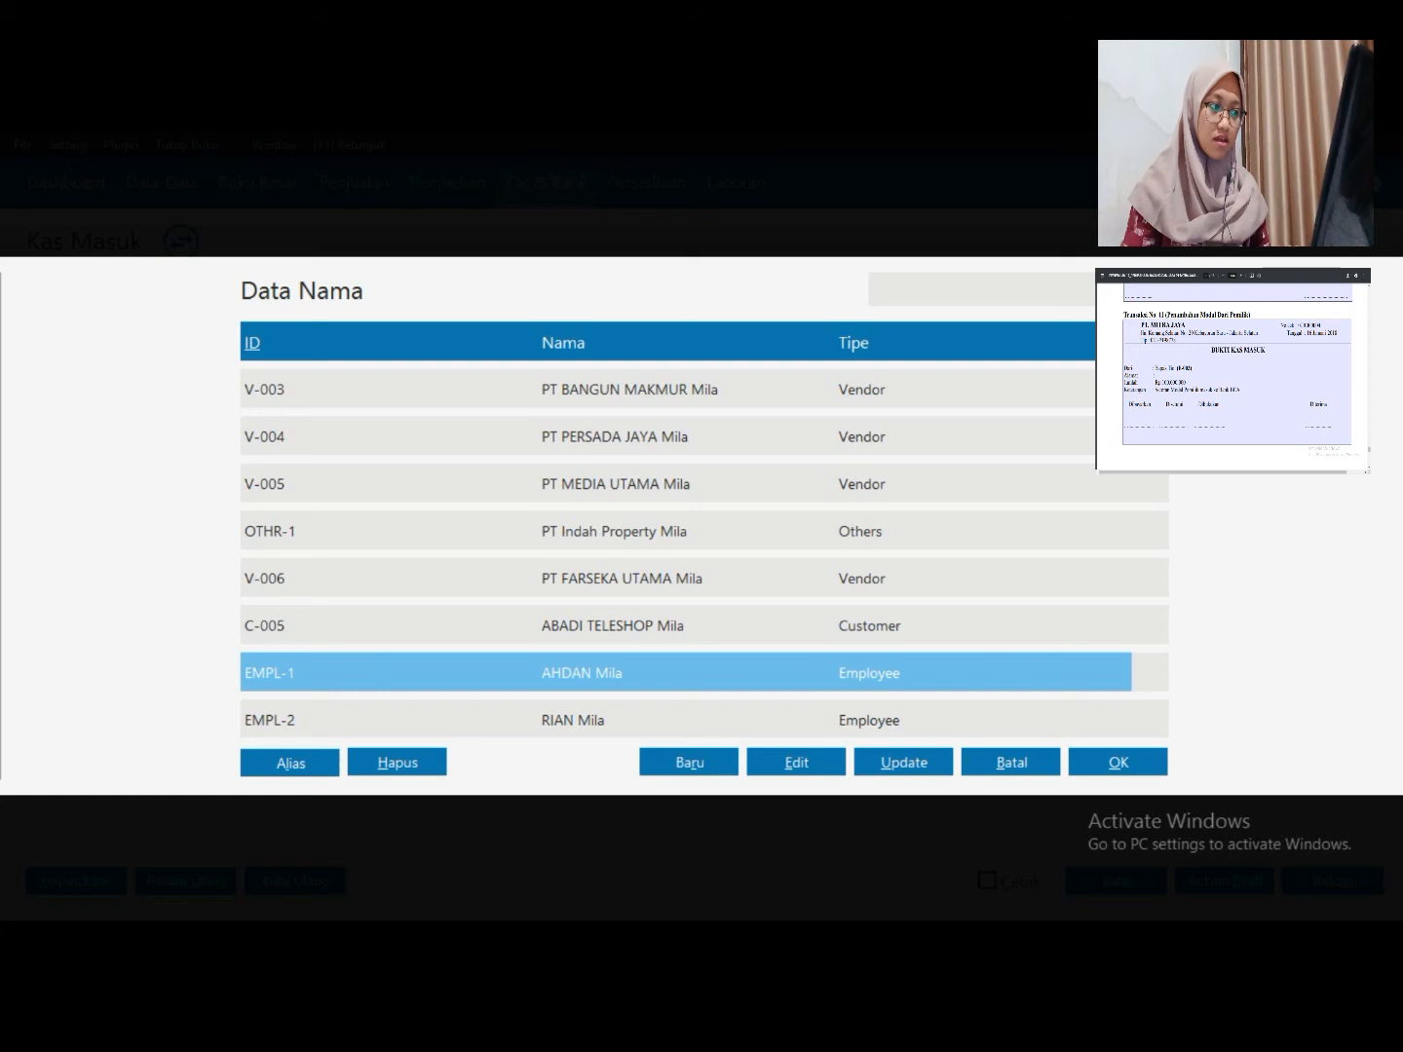
left_click(770, 721)
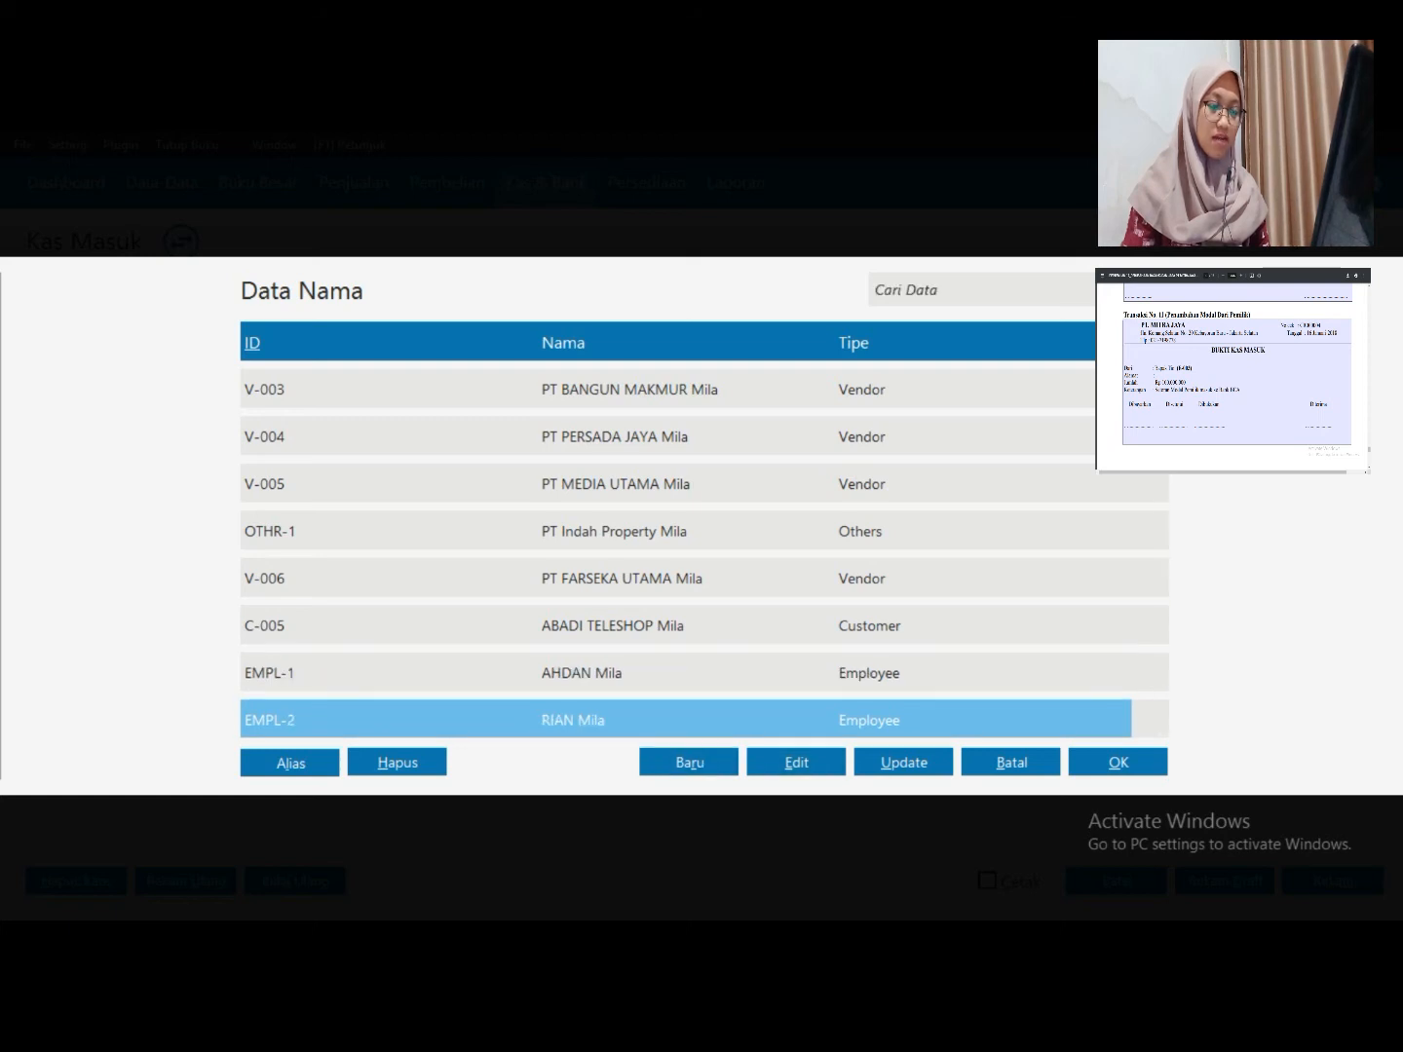
left_click(688, 761)
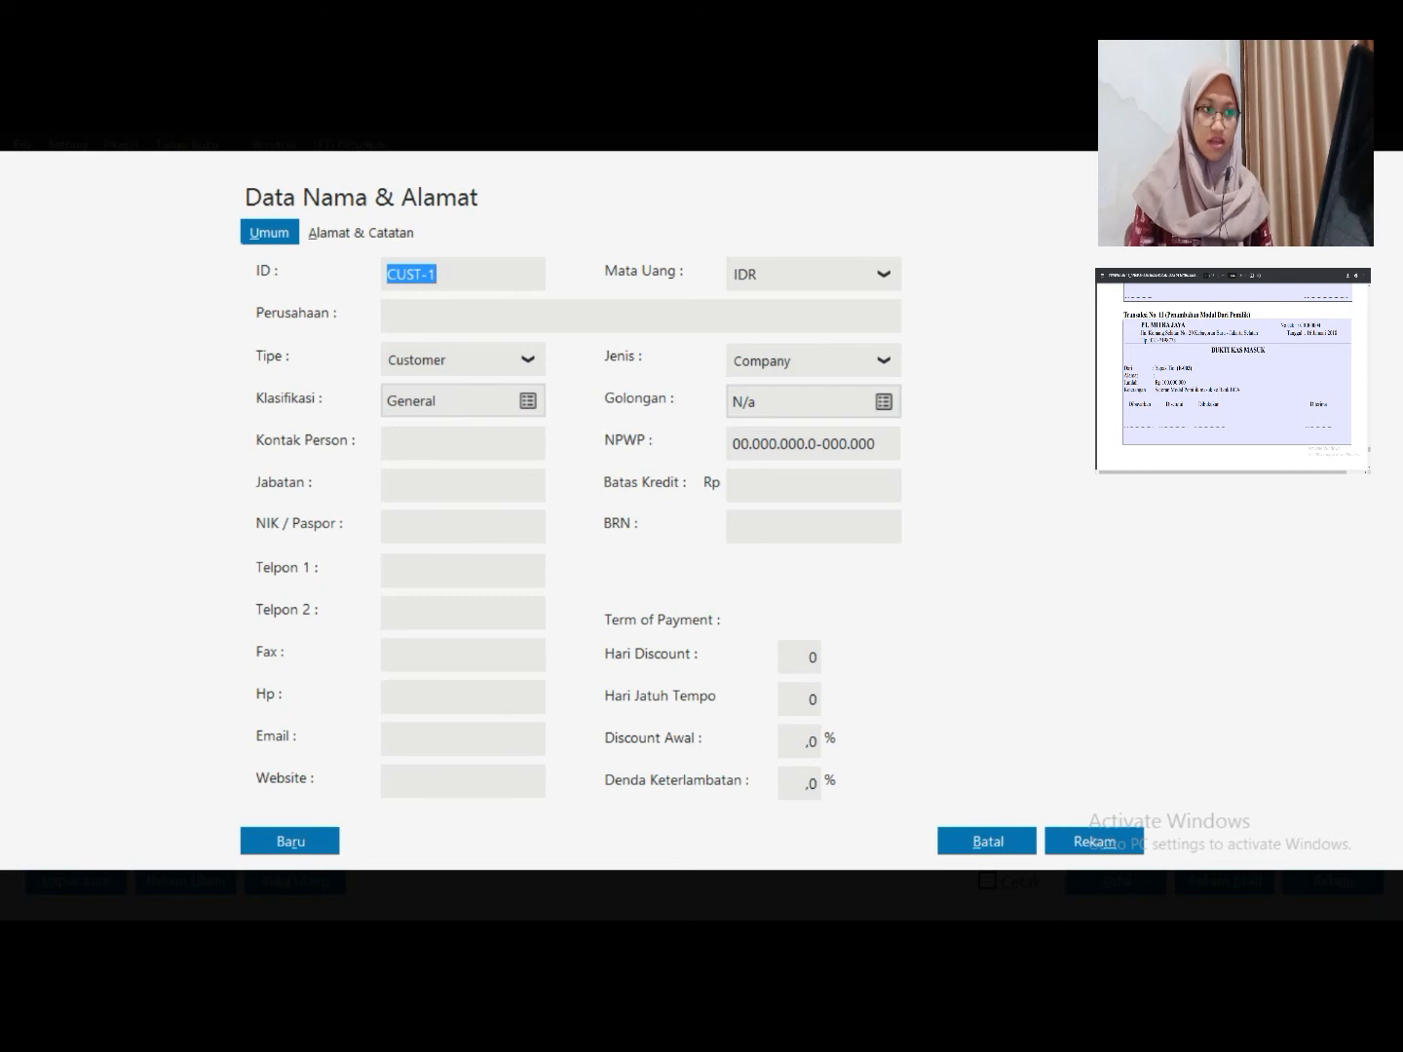
left_click(527, 359)
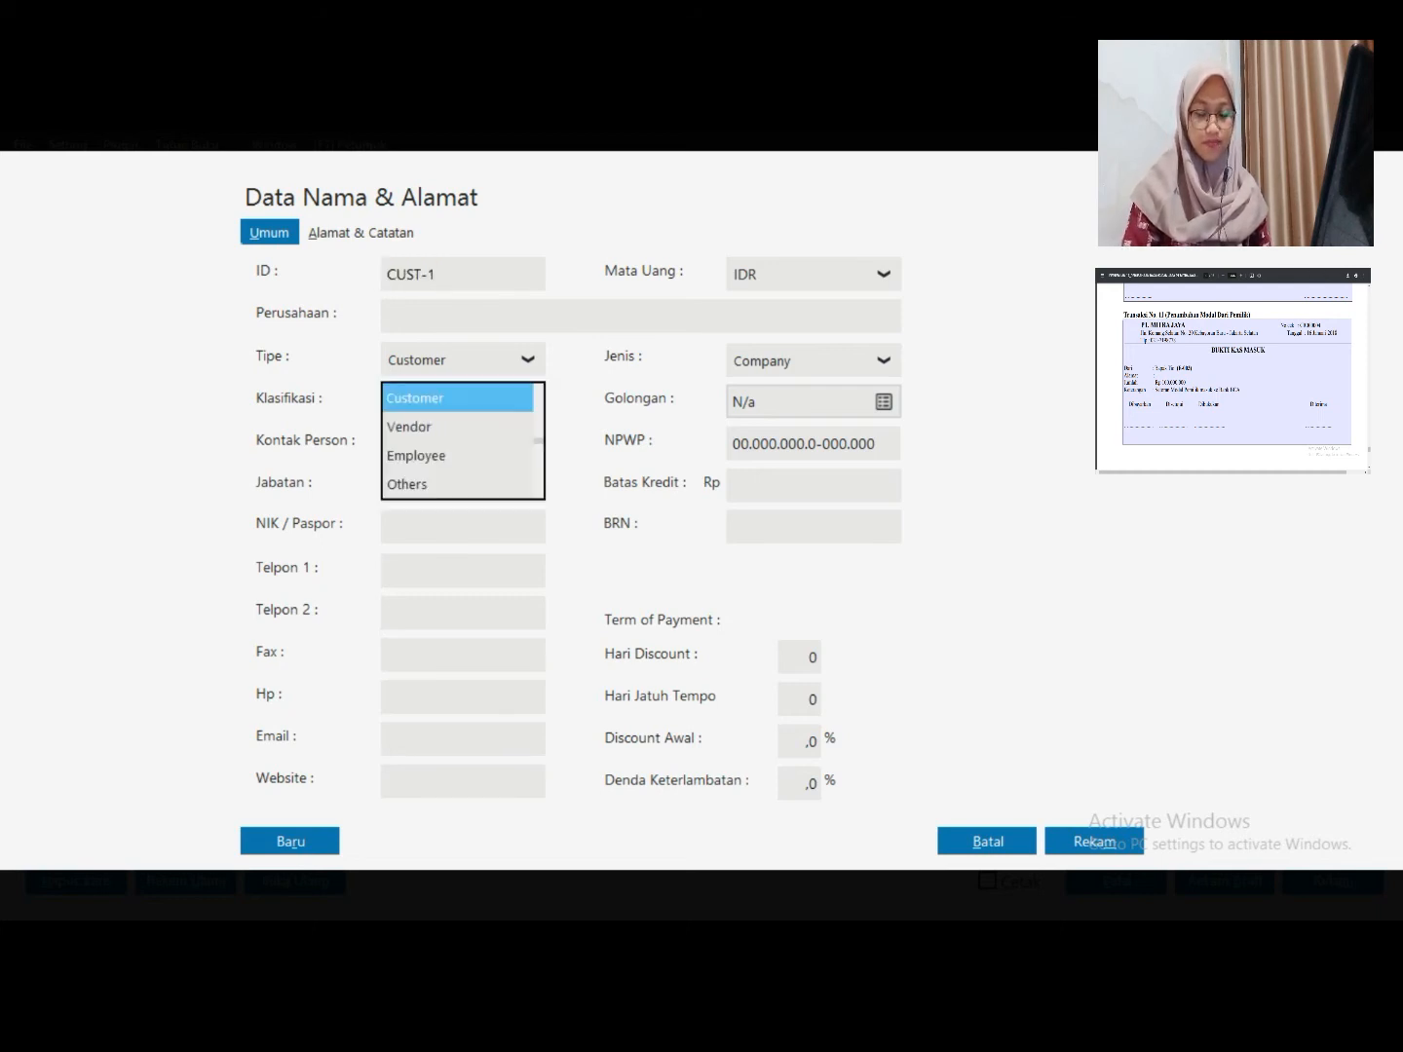
left_click(416, 455)
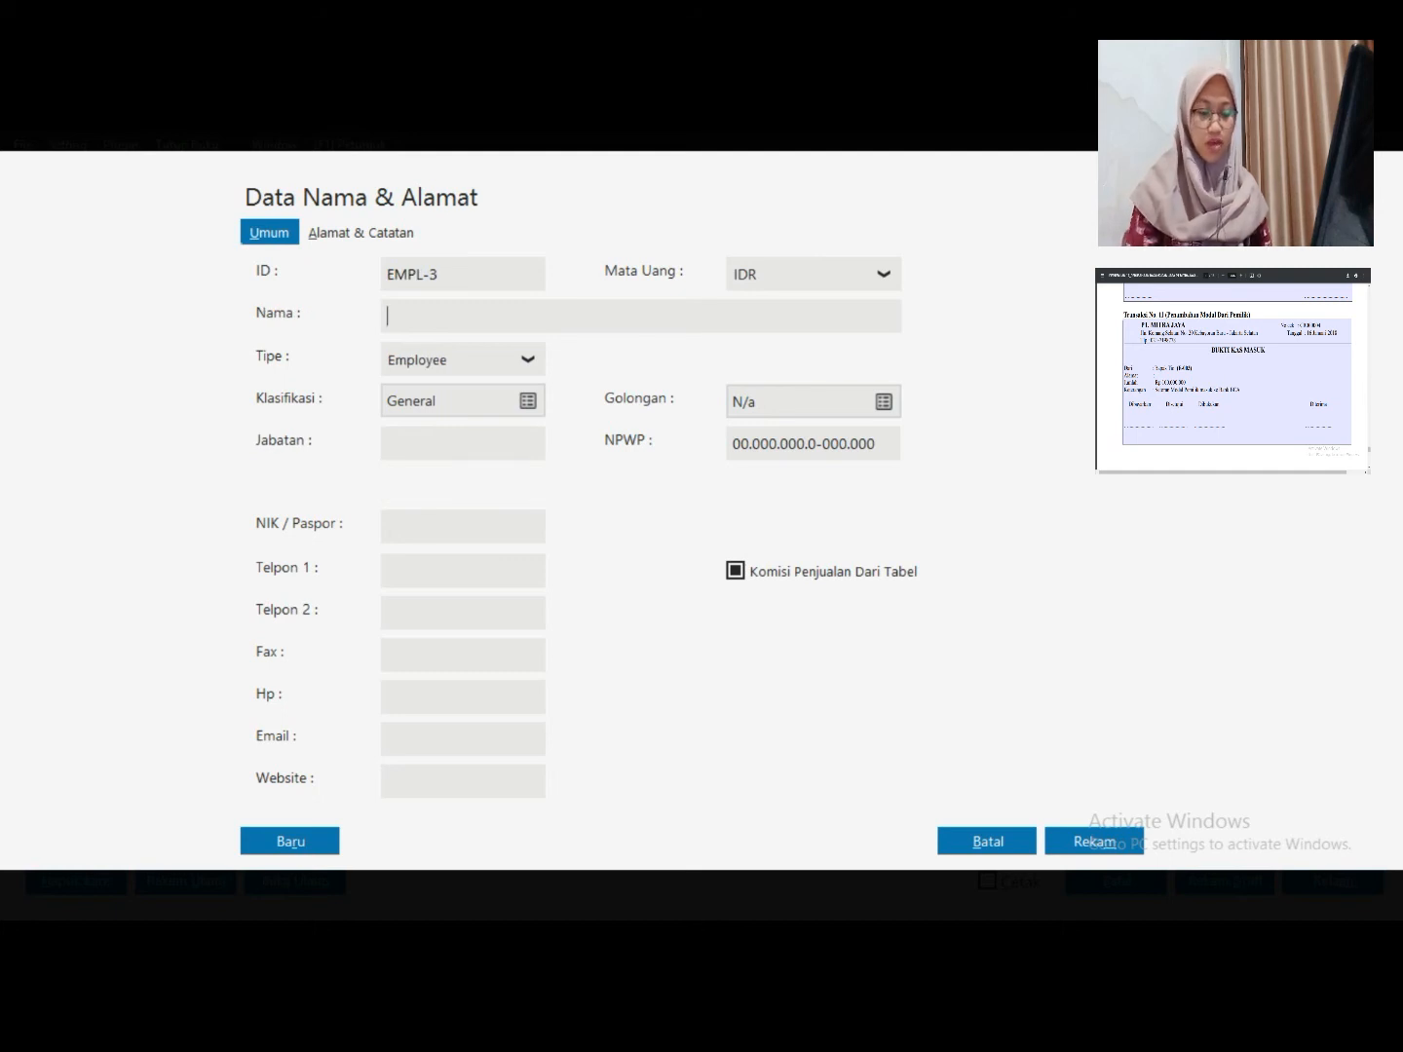
Enter the owner's name in the new employee record, save it without NPWP/NIK, and choose it as the receipt's payer
type("TI")
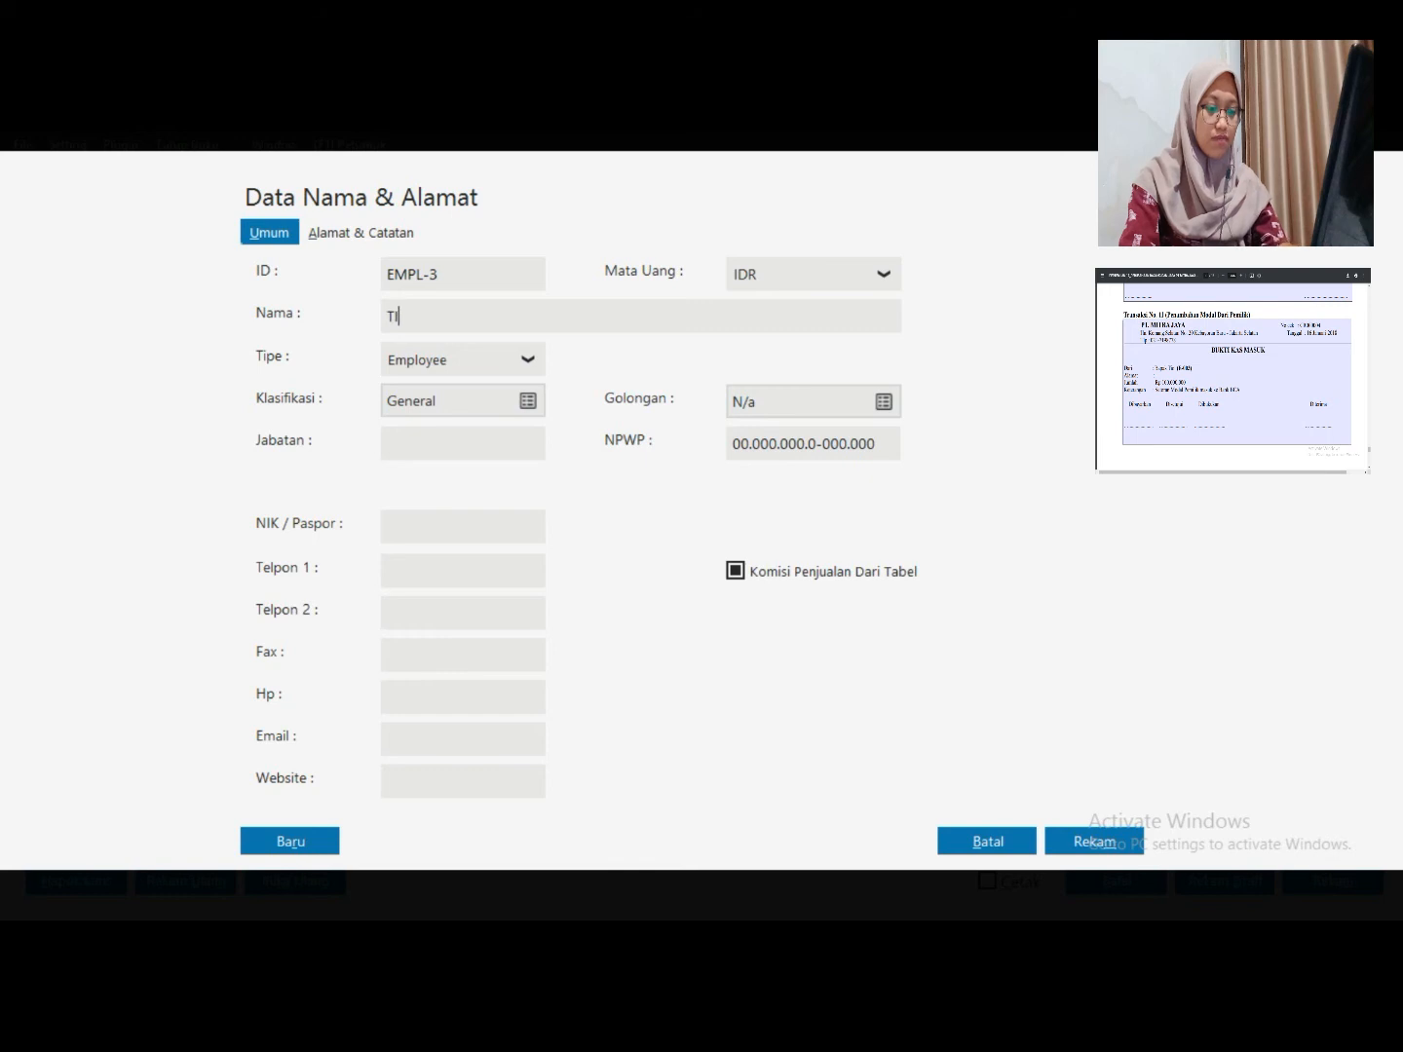
type("O Mila")
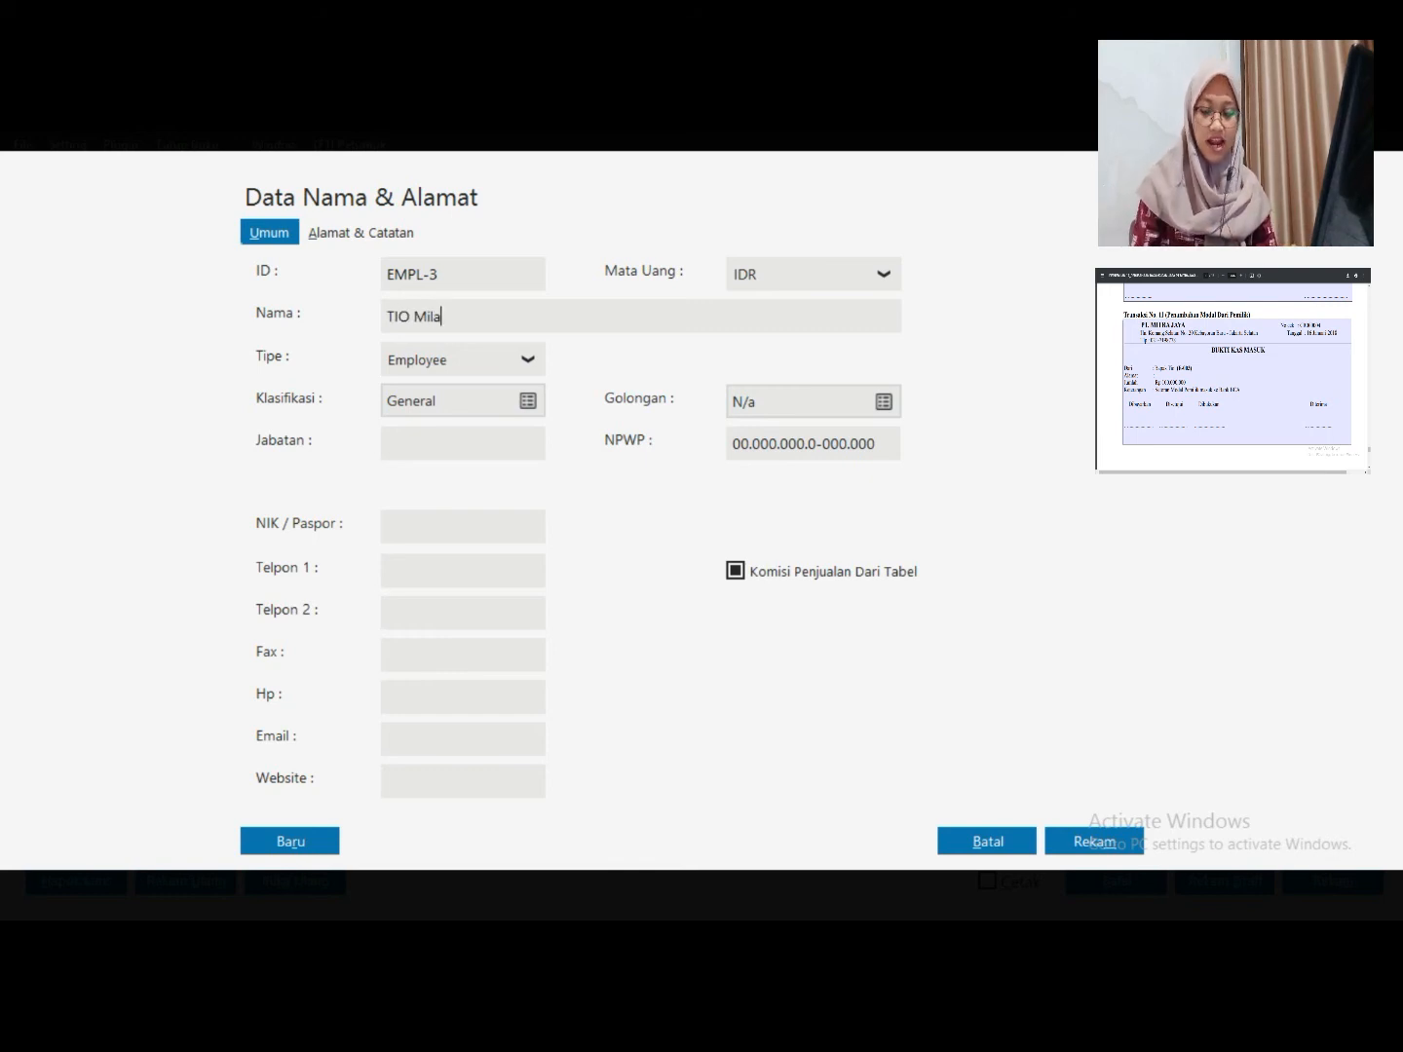
key("alt+a")
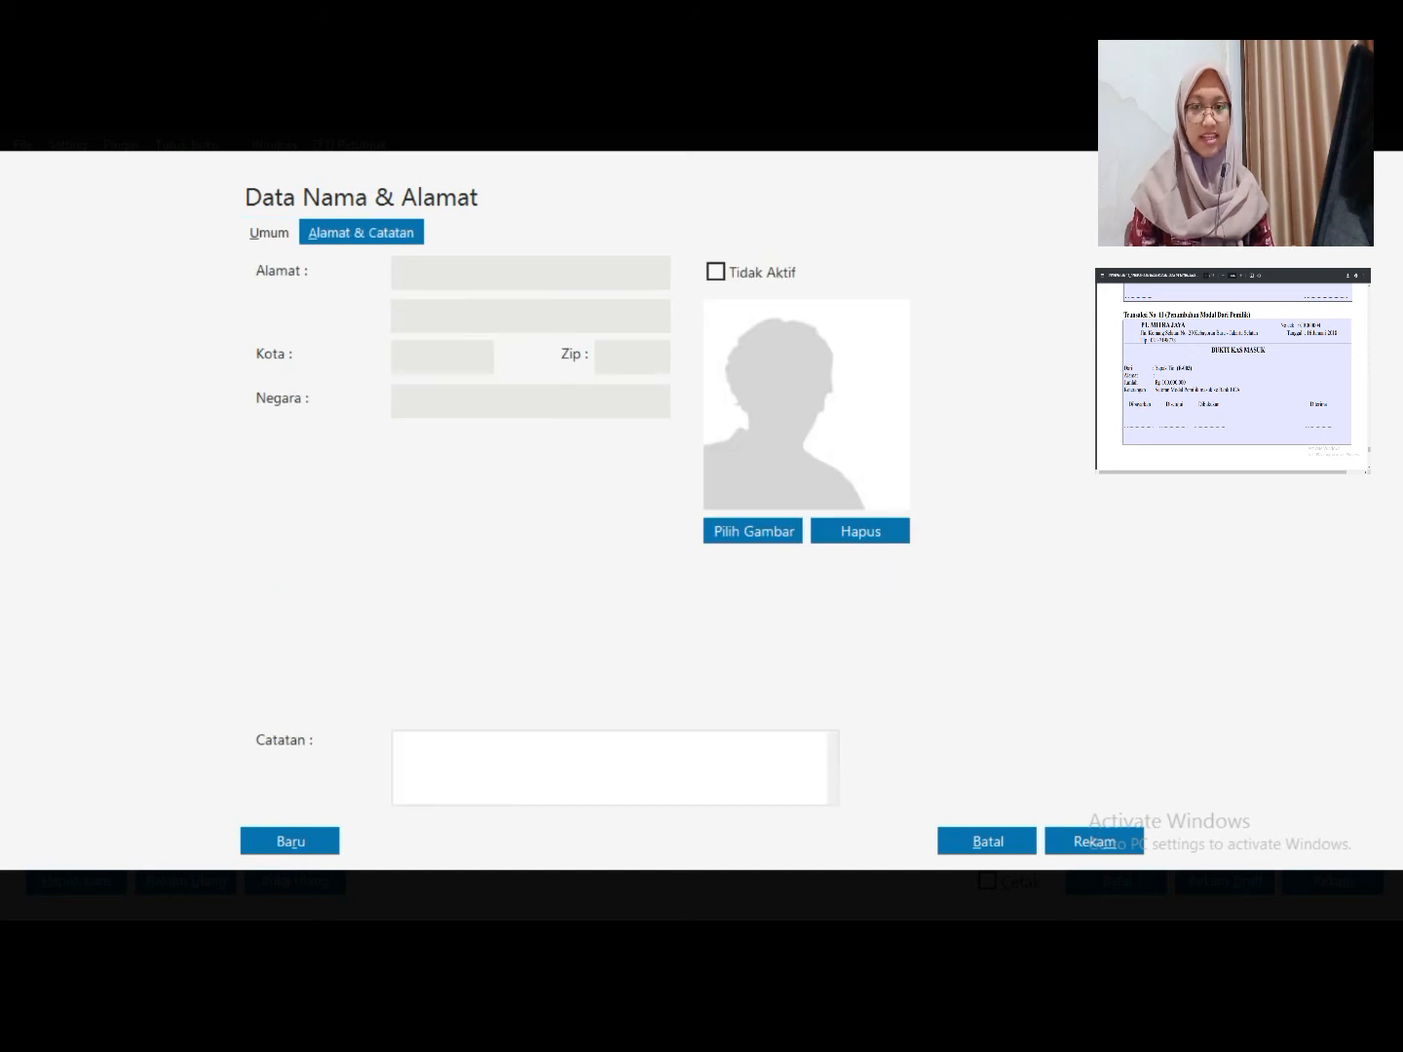
key("alt+u")
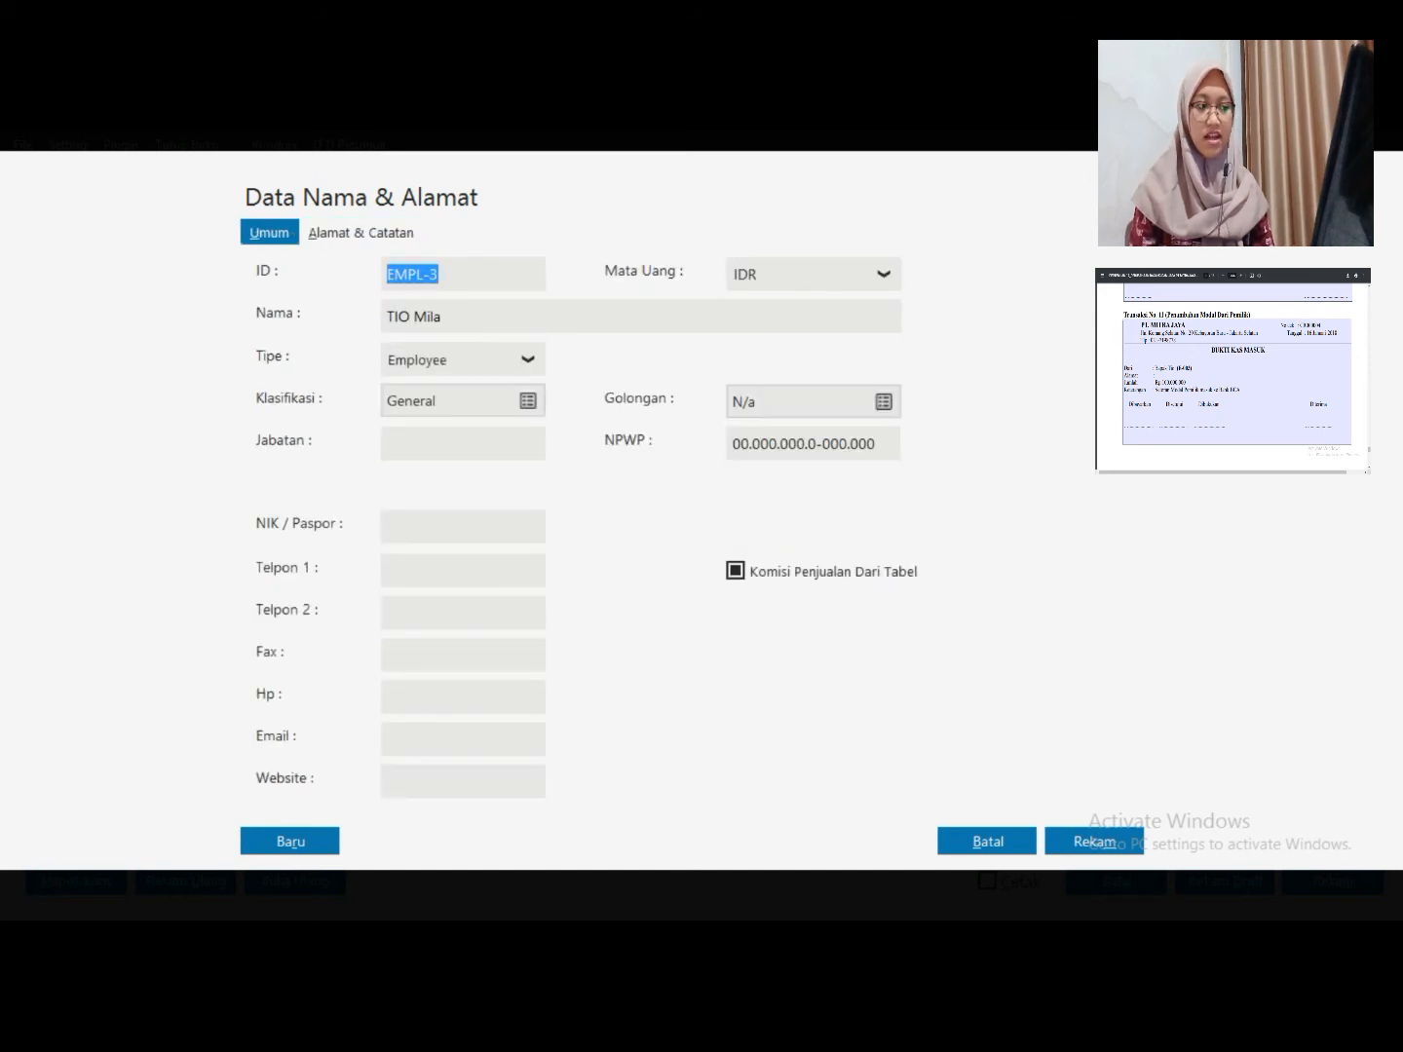
left_click(1093, 841)
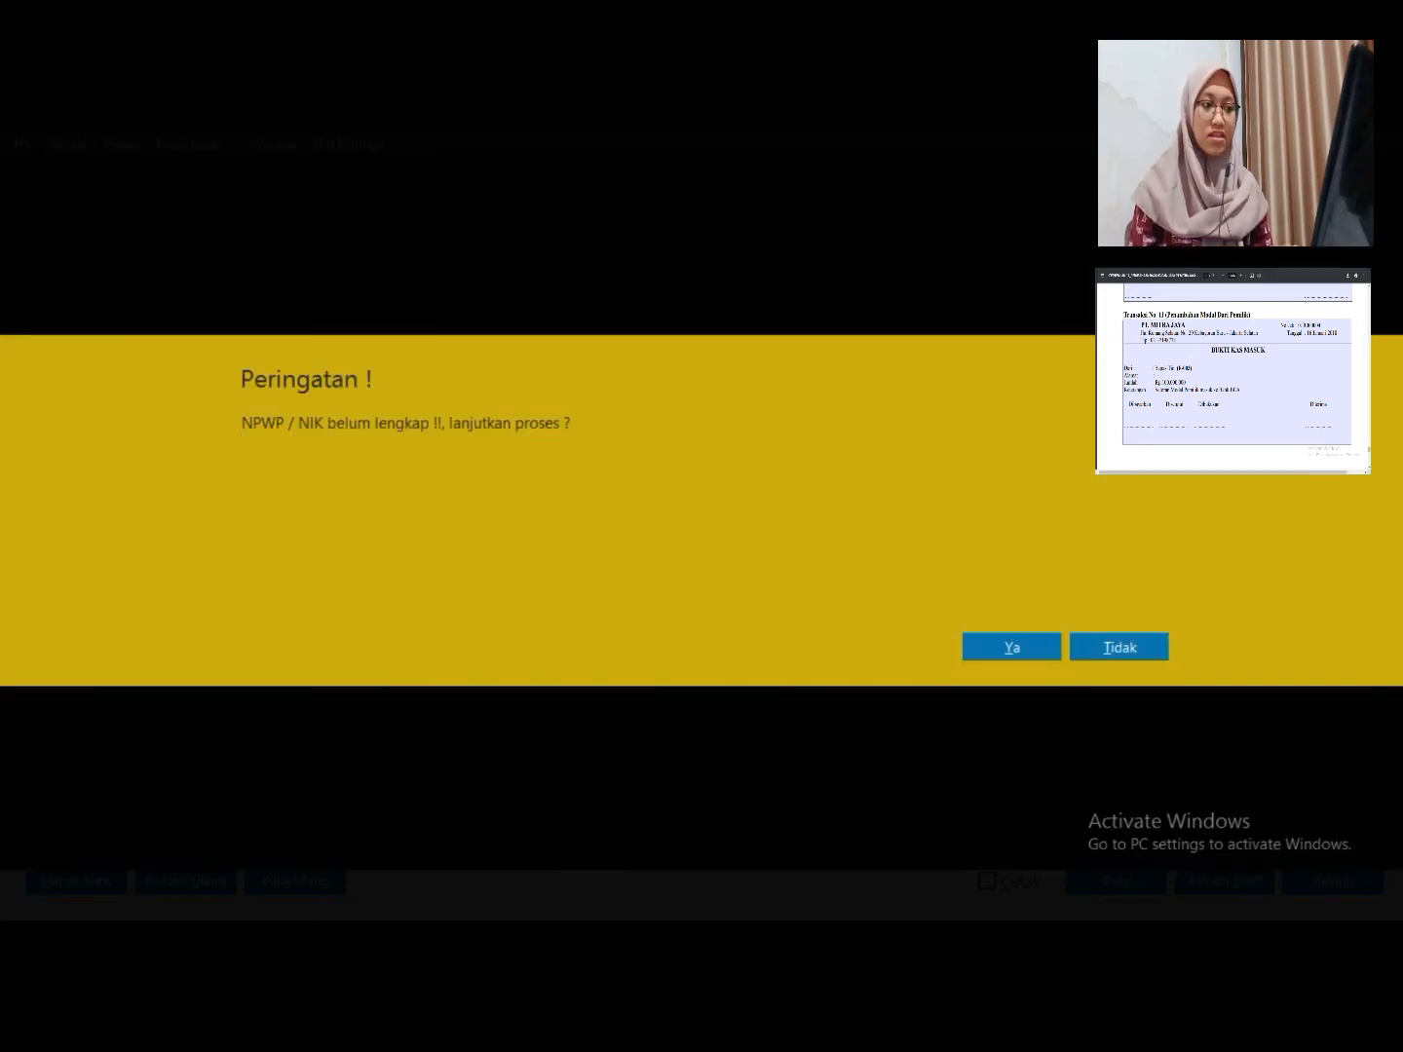
left_click(1011, 647)
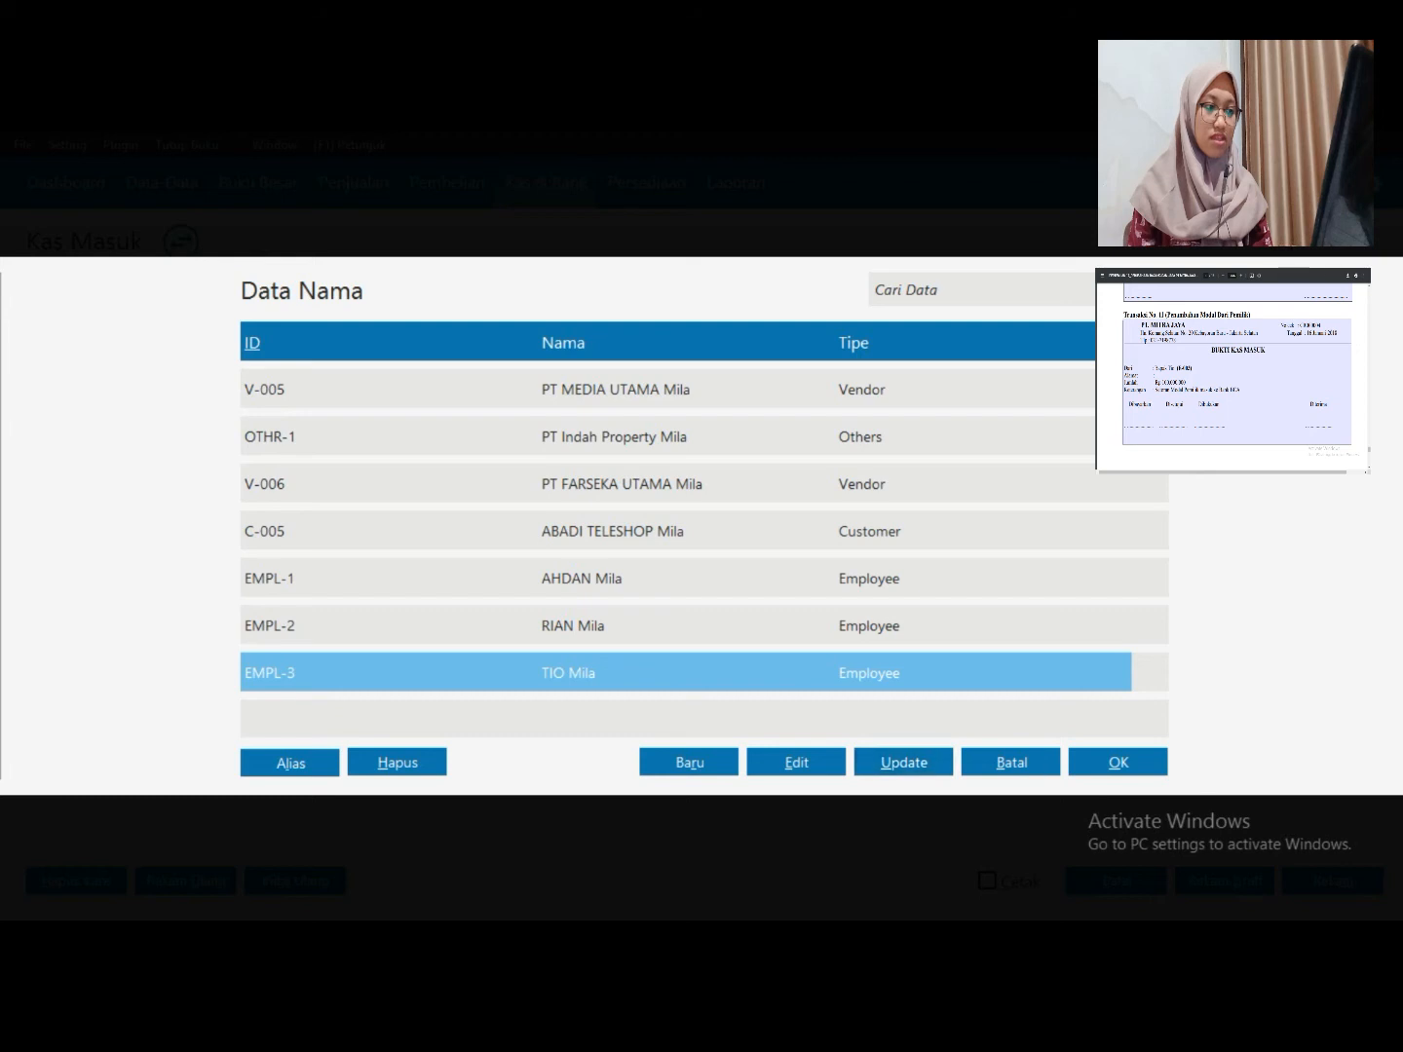
left_click(1118, 763)
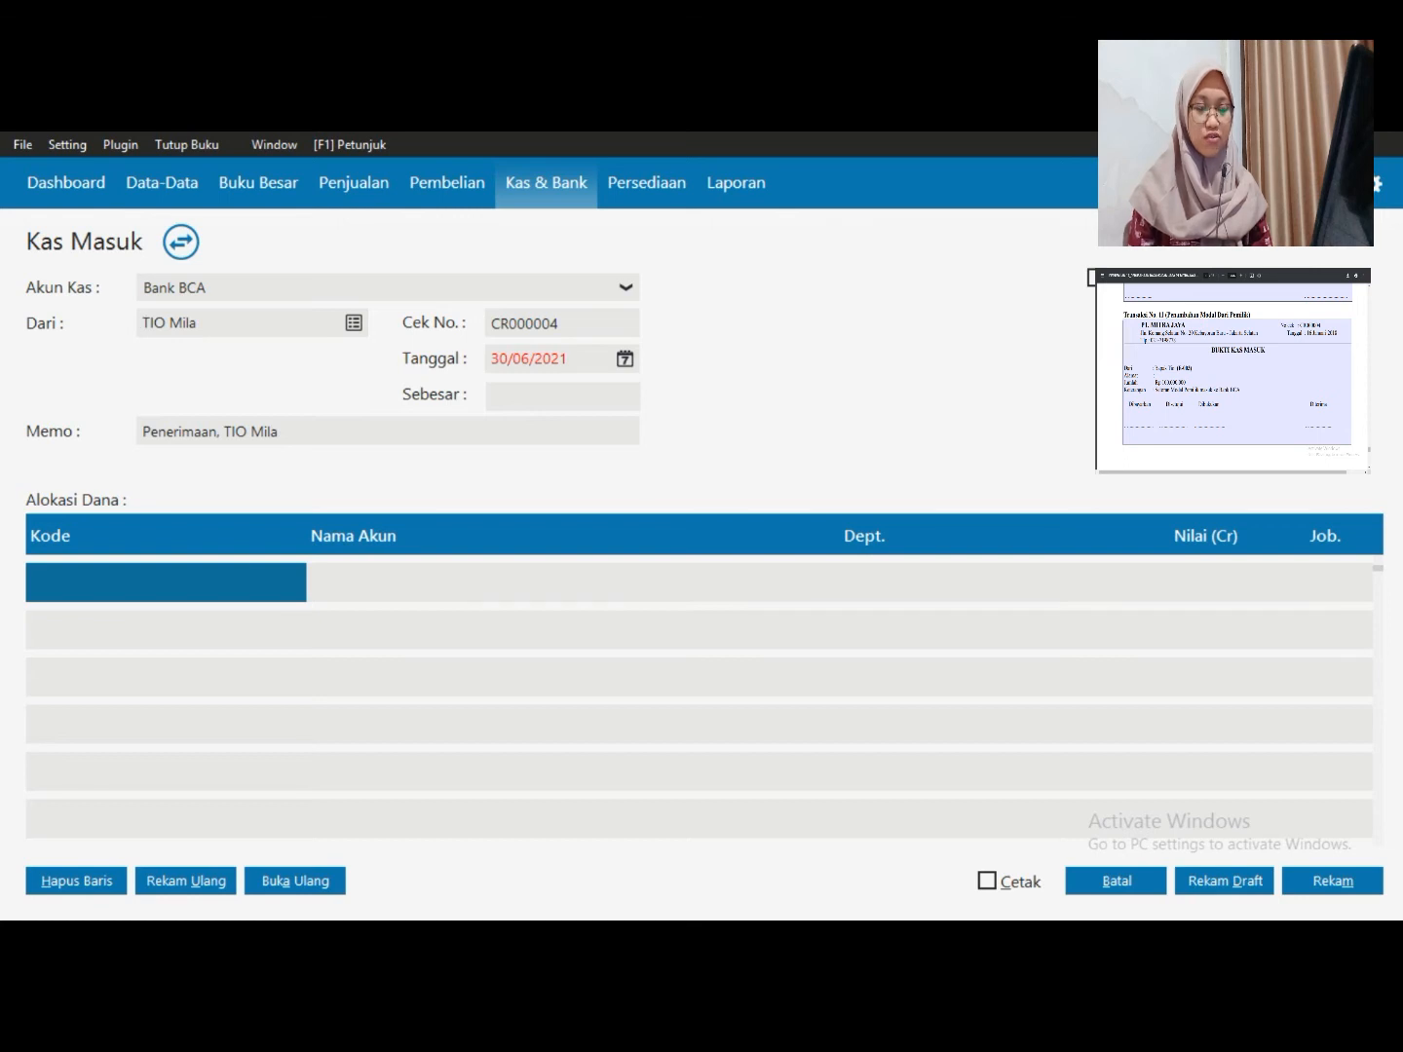
Set the cash receipt's date (Tanggal) to 16/01/2018
left_click(530, 360)
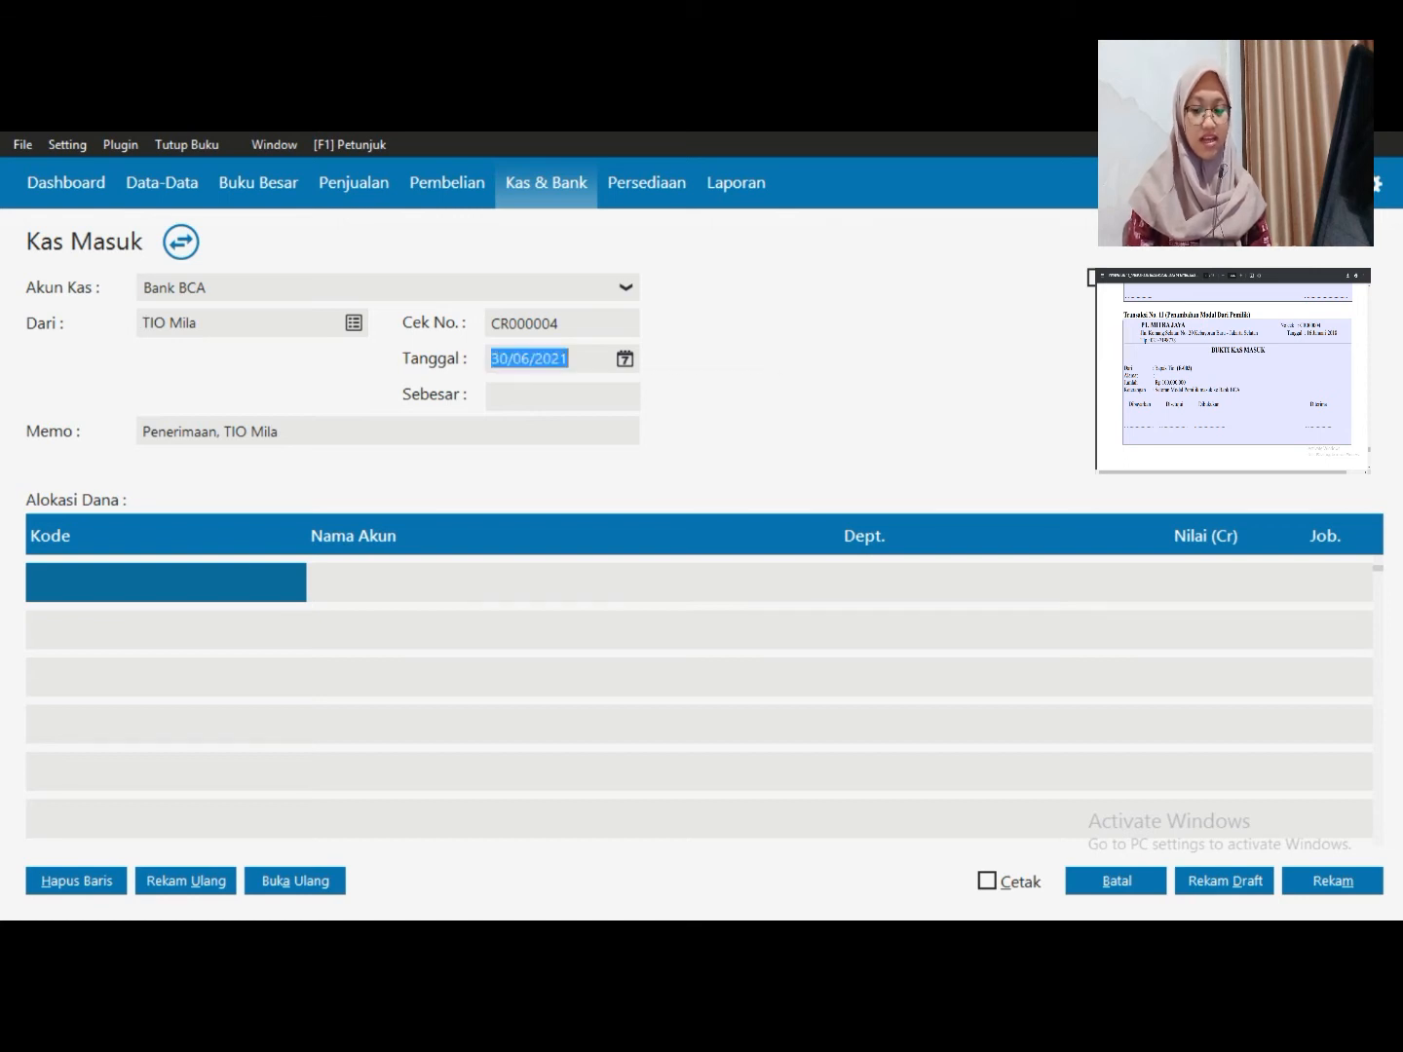
type("16/01/2018")
key("Tab")
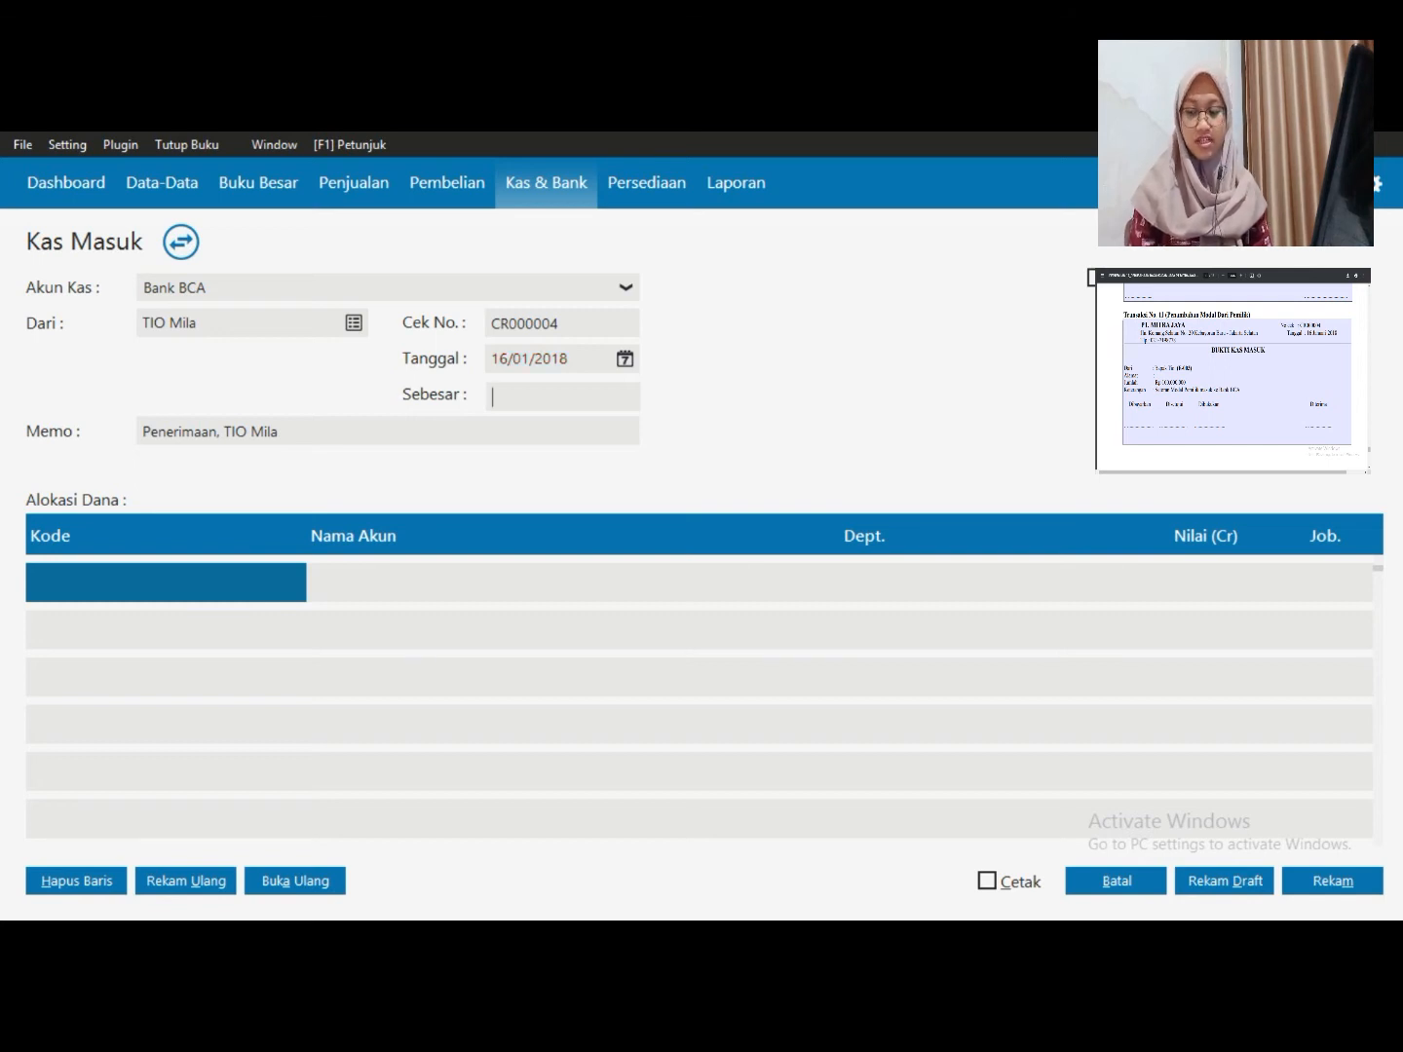
Allocate the receipt to account 3100-00-010 Modal Disetor in the first Alokasi Dana row
double_click(166, 583)
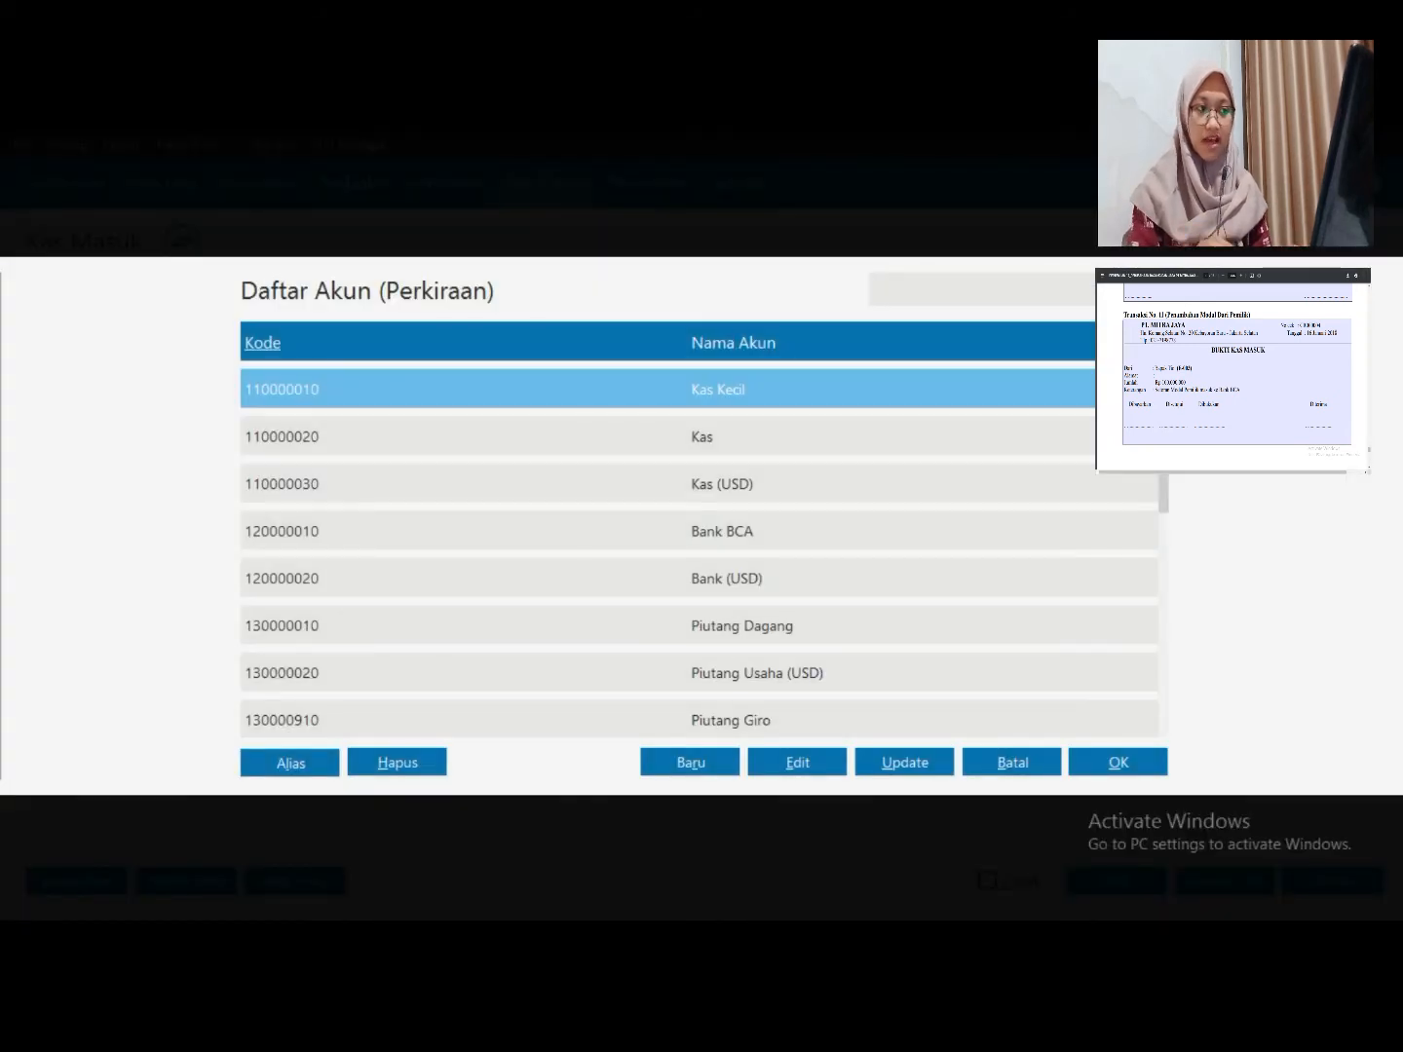
scroll(705, 546, "down", 10)
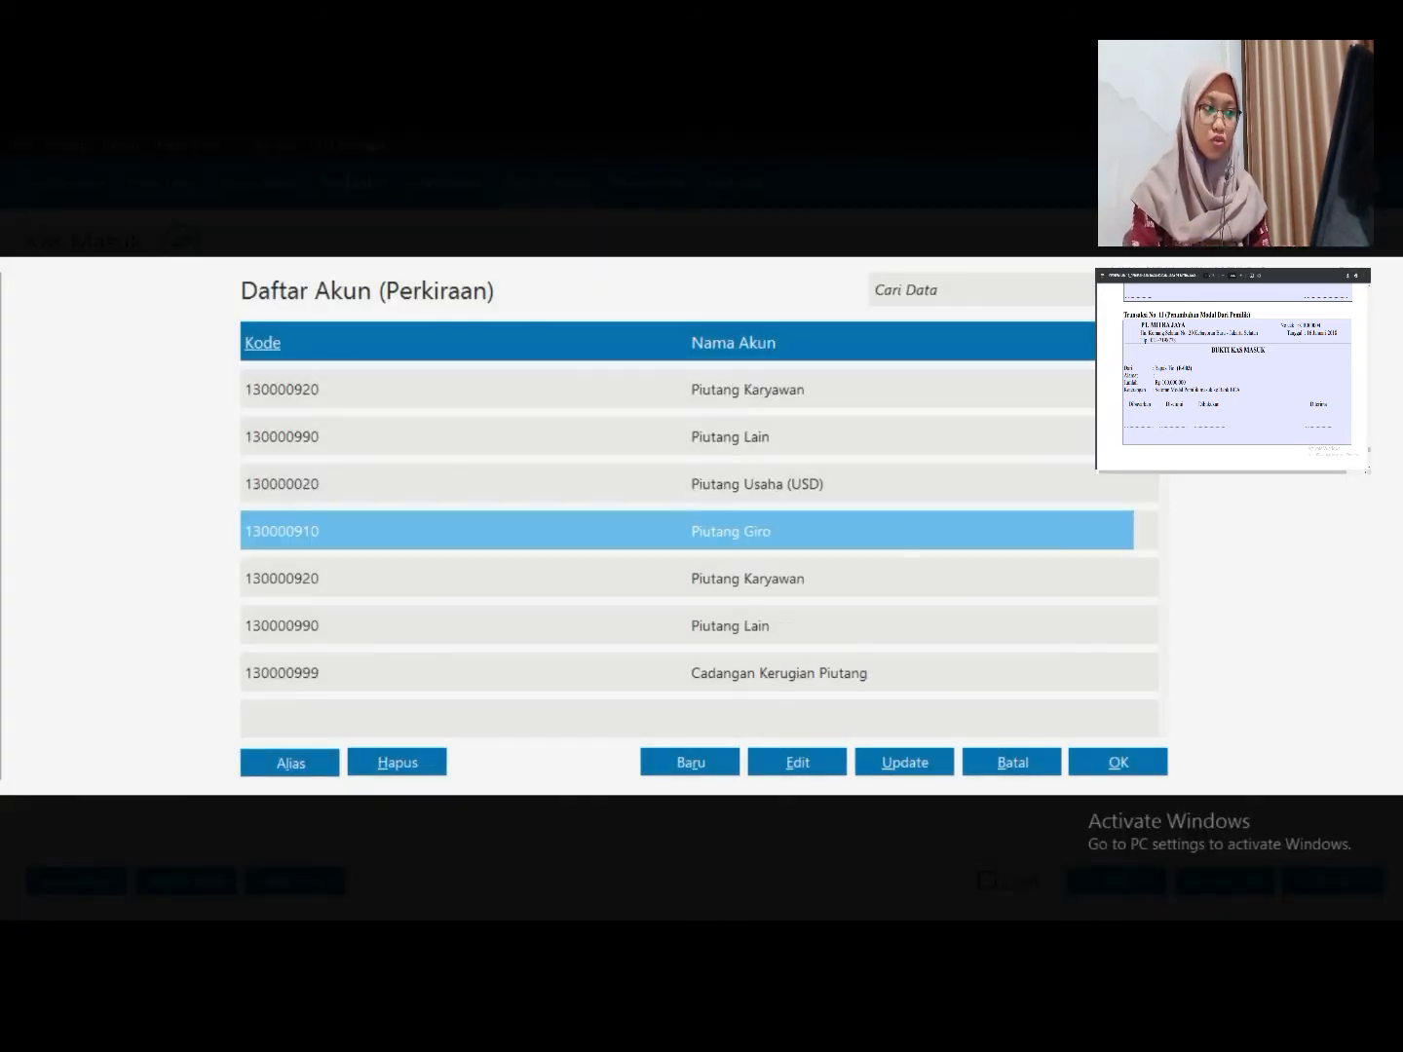
double_click(722, 438)
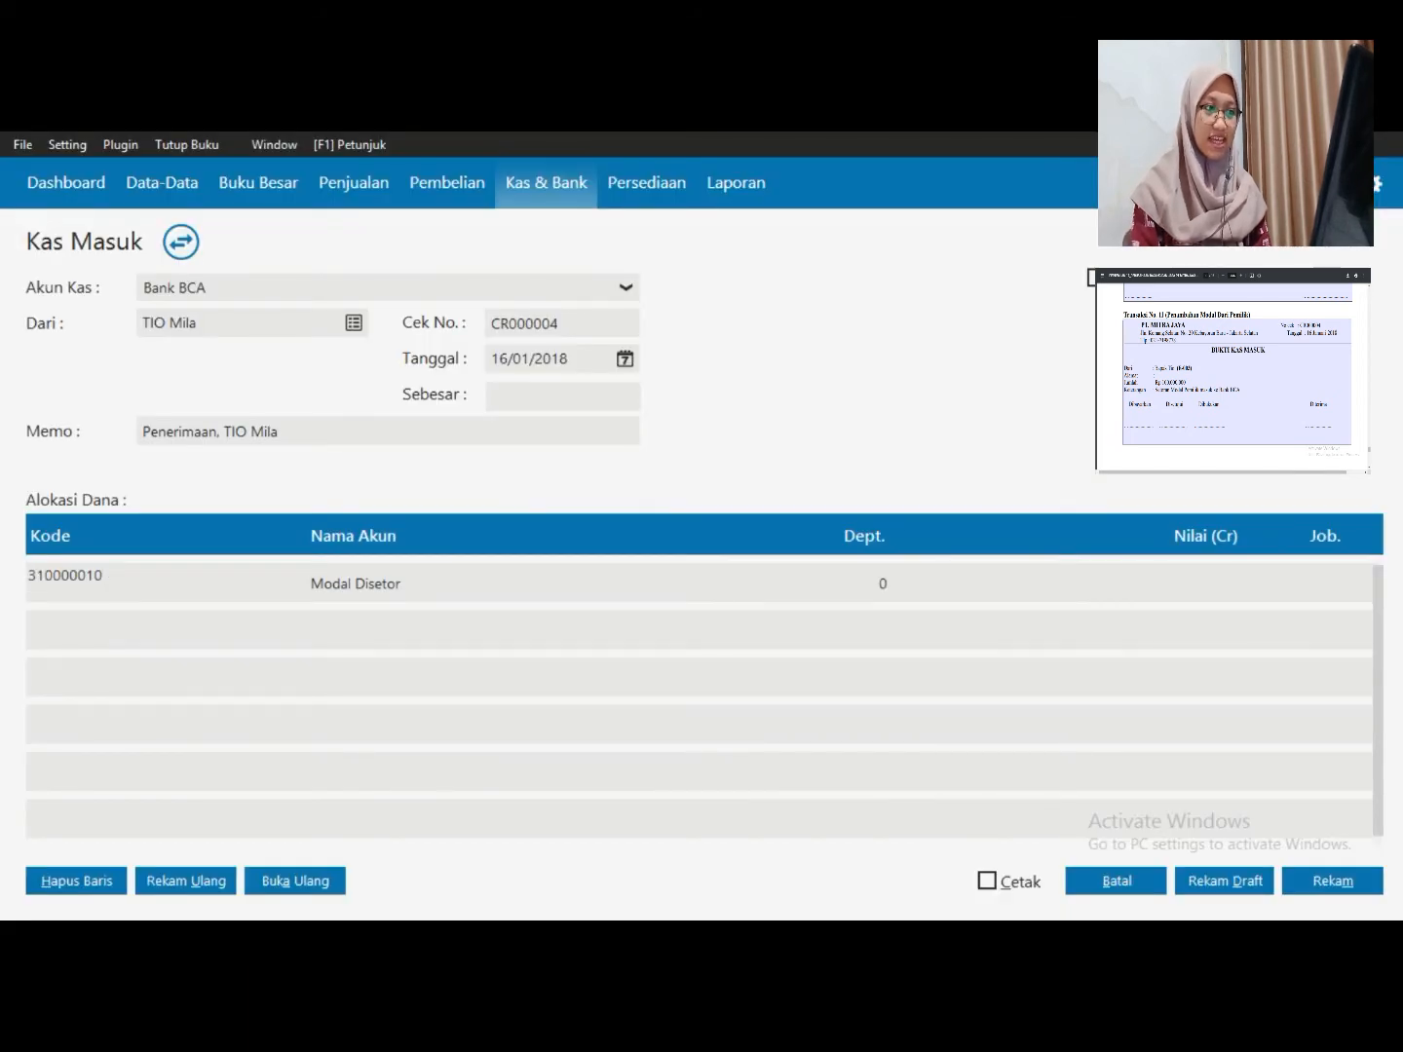
key("Tab")
key("Tab")
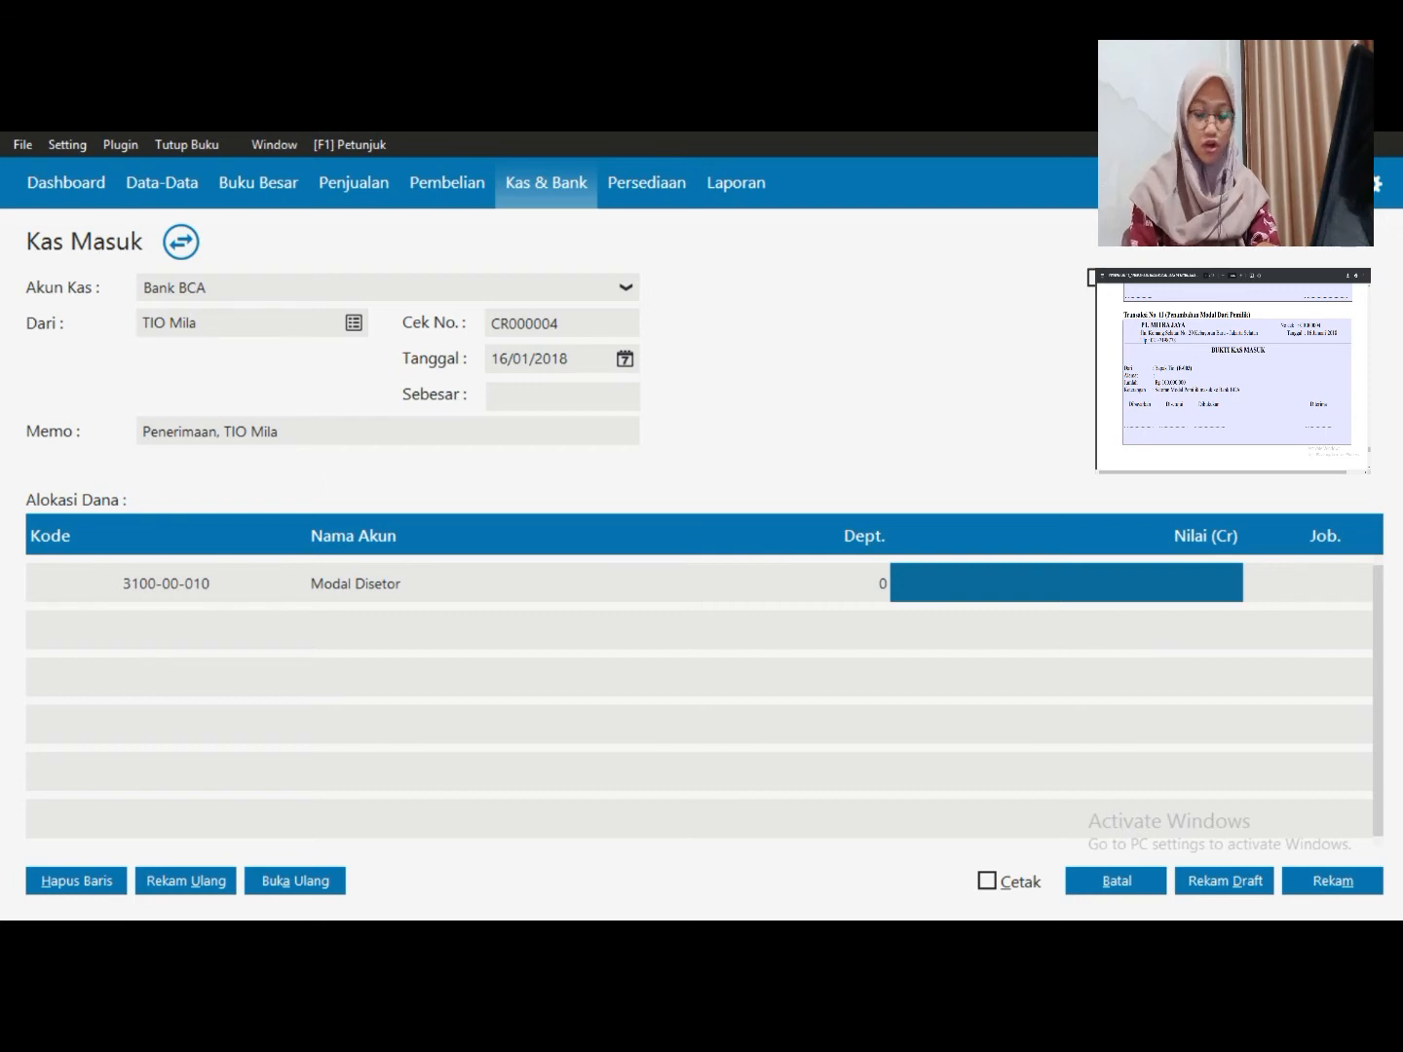
Enter 100000000 as the Modal Disetor amount (Nilai), record the cash receipt, and close the new blank entry
type("1")
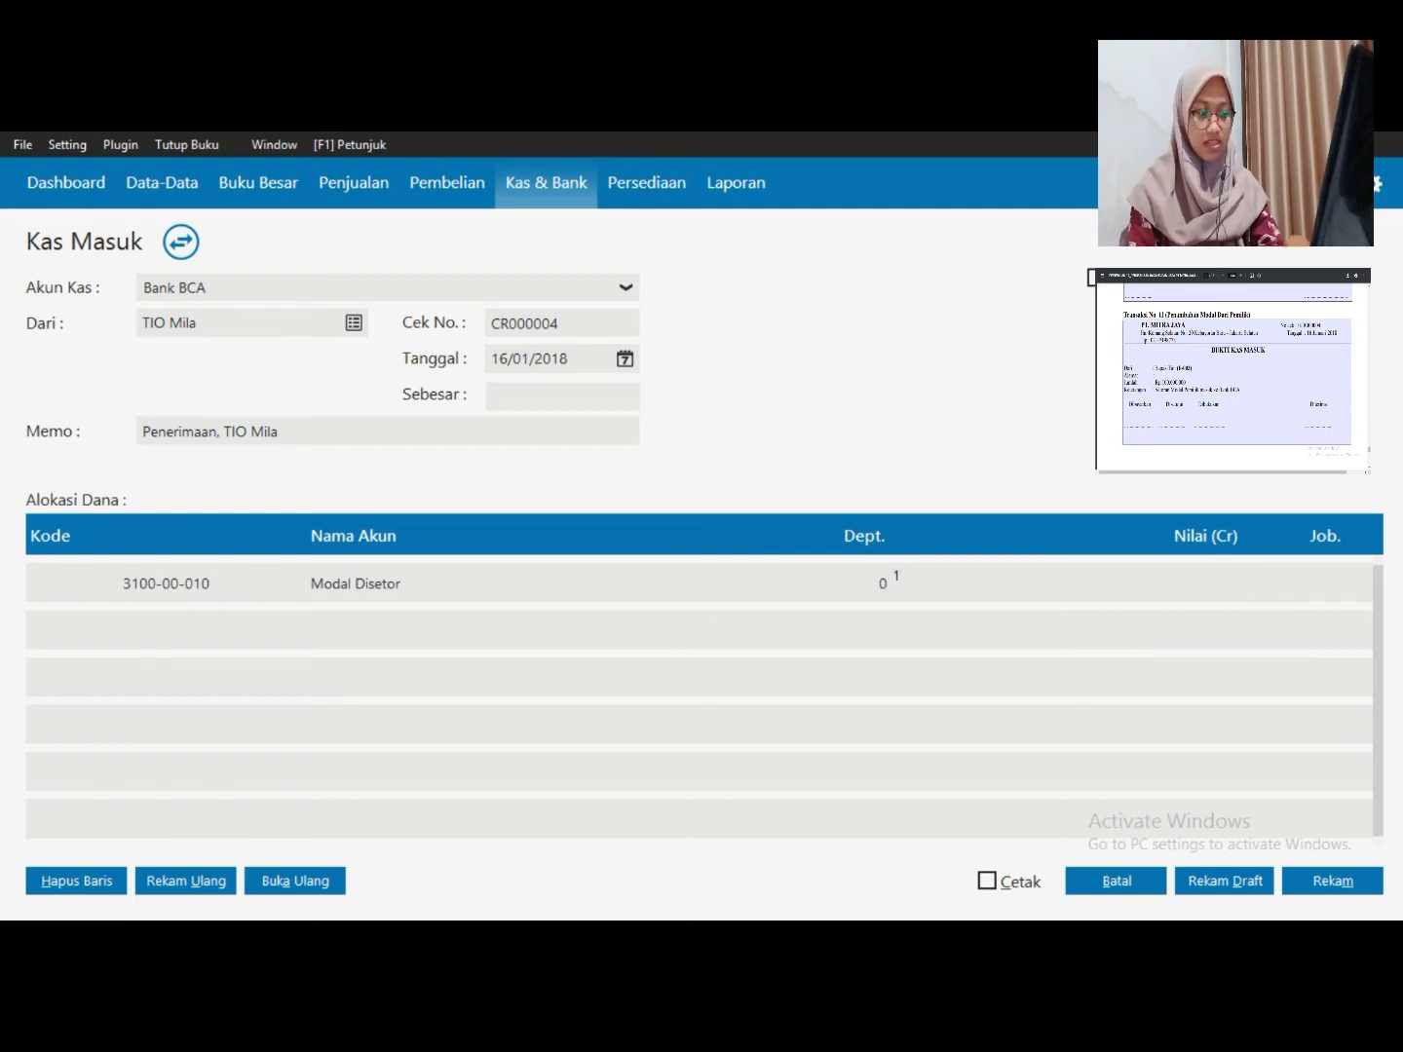
type("000")
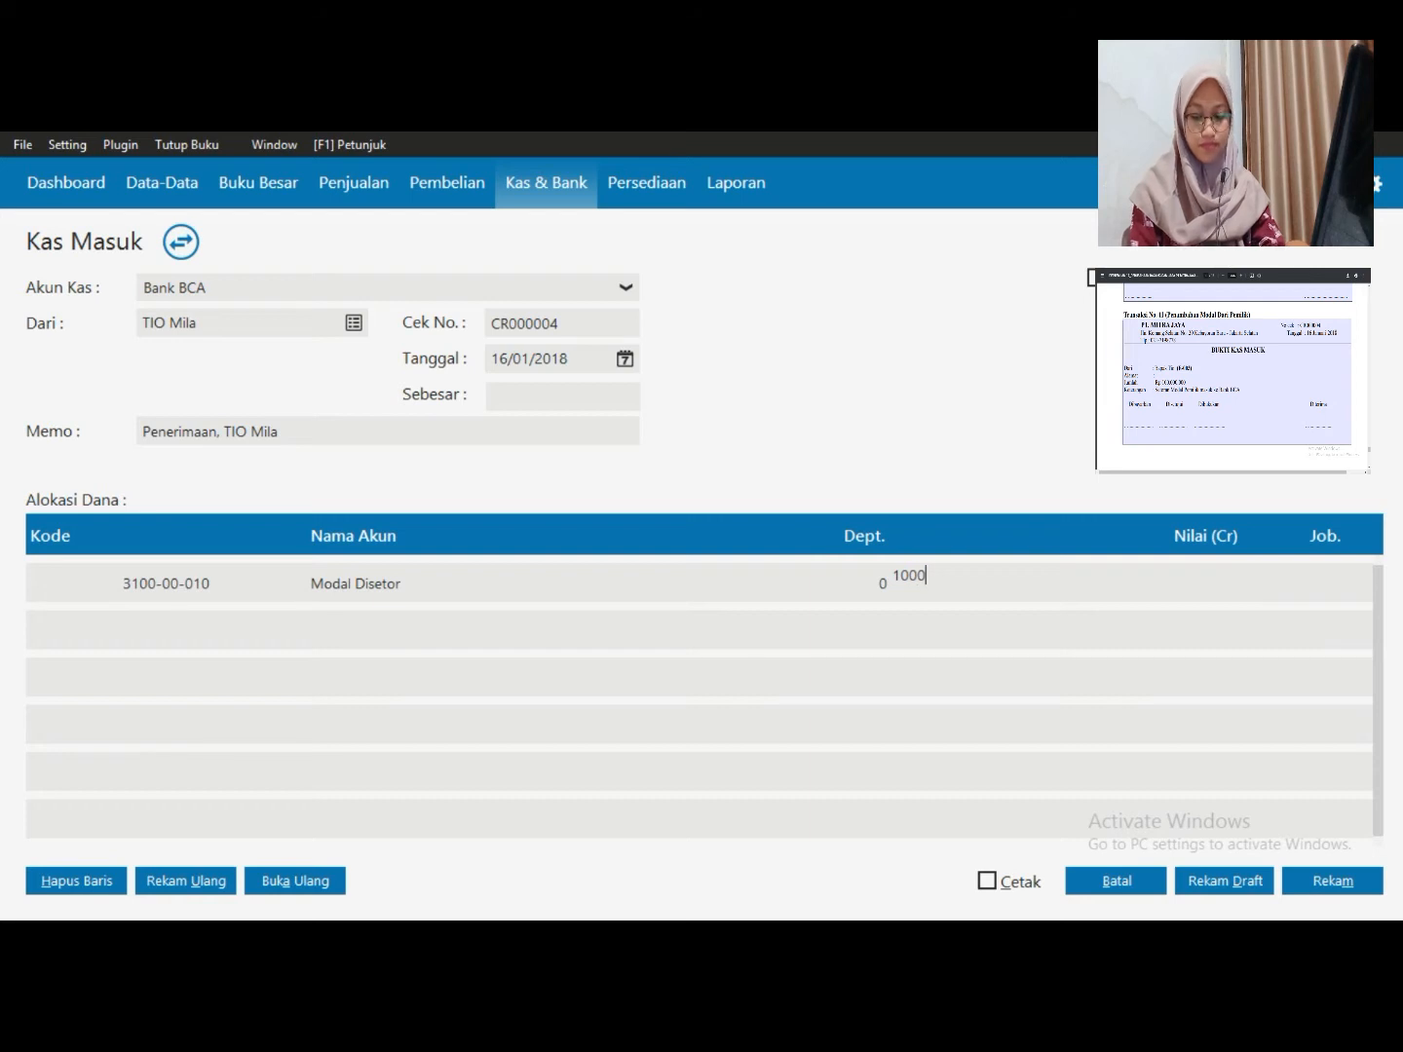
type("0000")
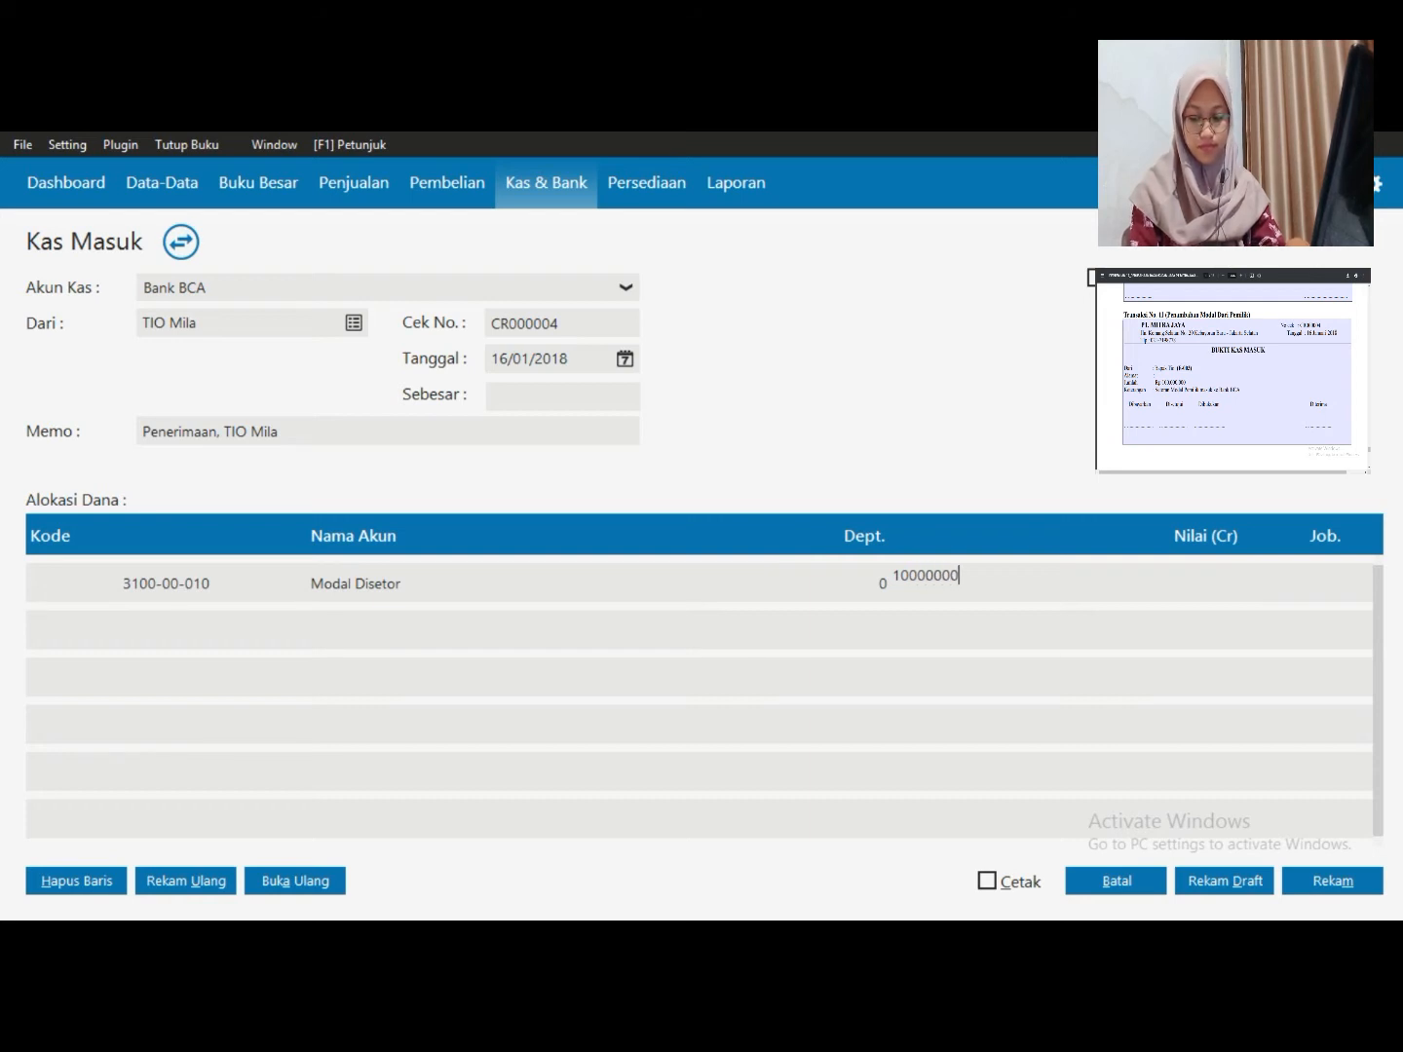
type("0")
key("BackSpace")
key("BackSpace")
key("BackSpace")
key("BackSpace")
key("BackSpace")
key("BackSpace")
key("BackSpace")
key("BackSpace")
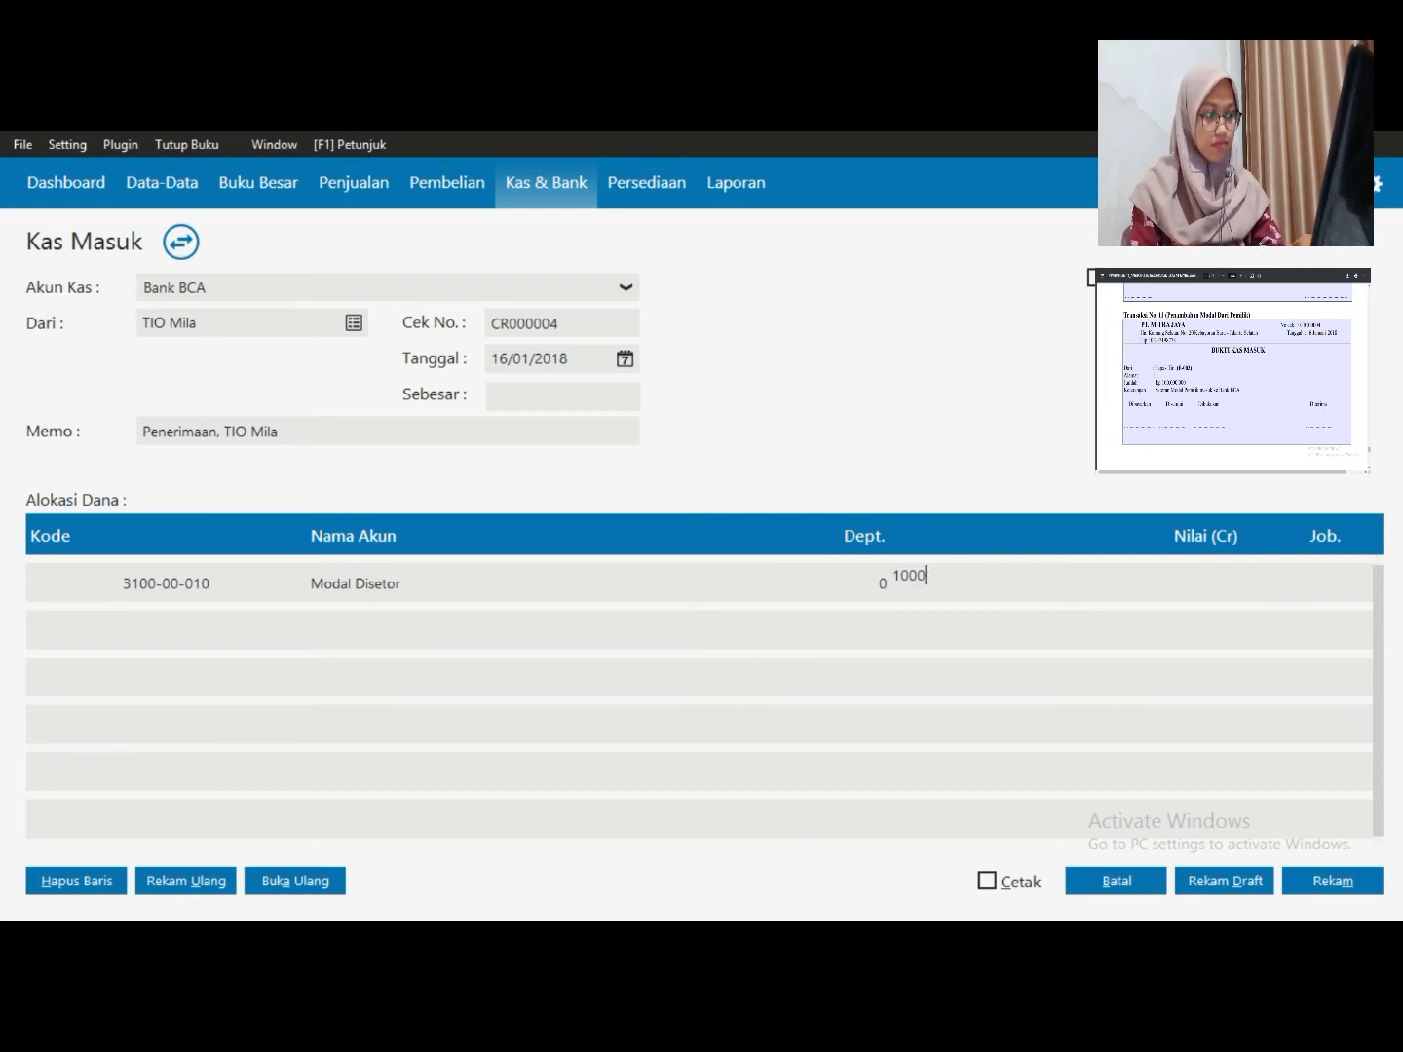
key("BackSpace")
type("100")
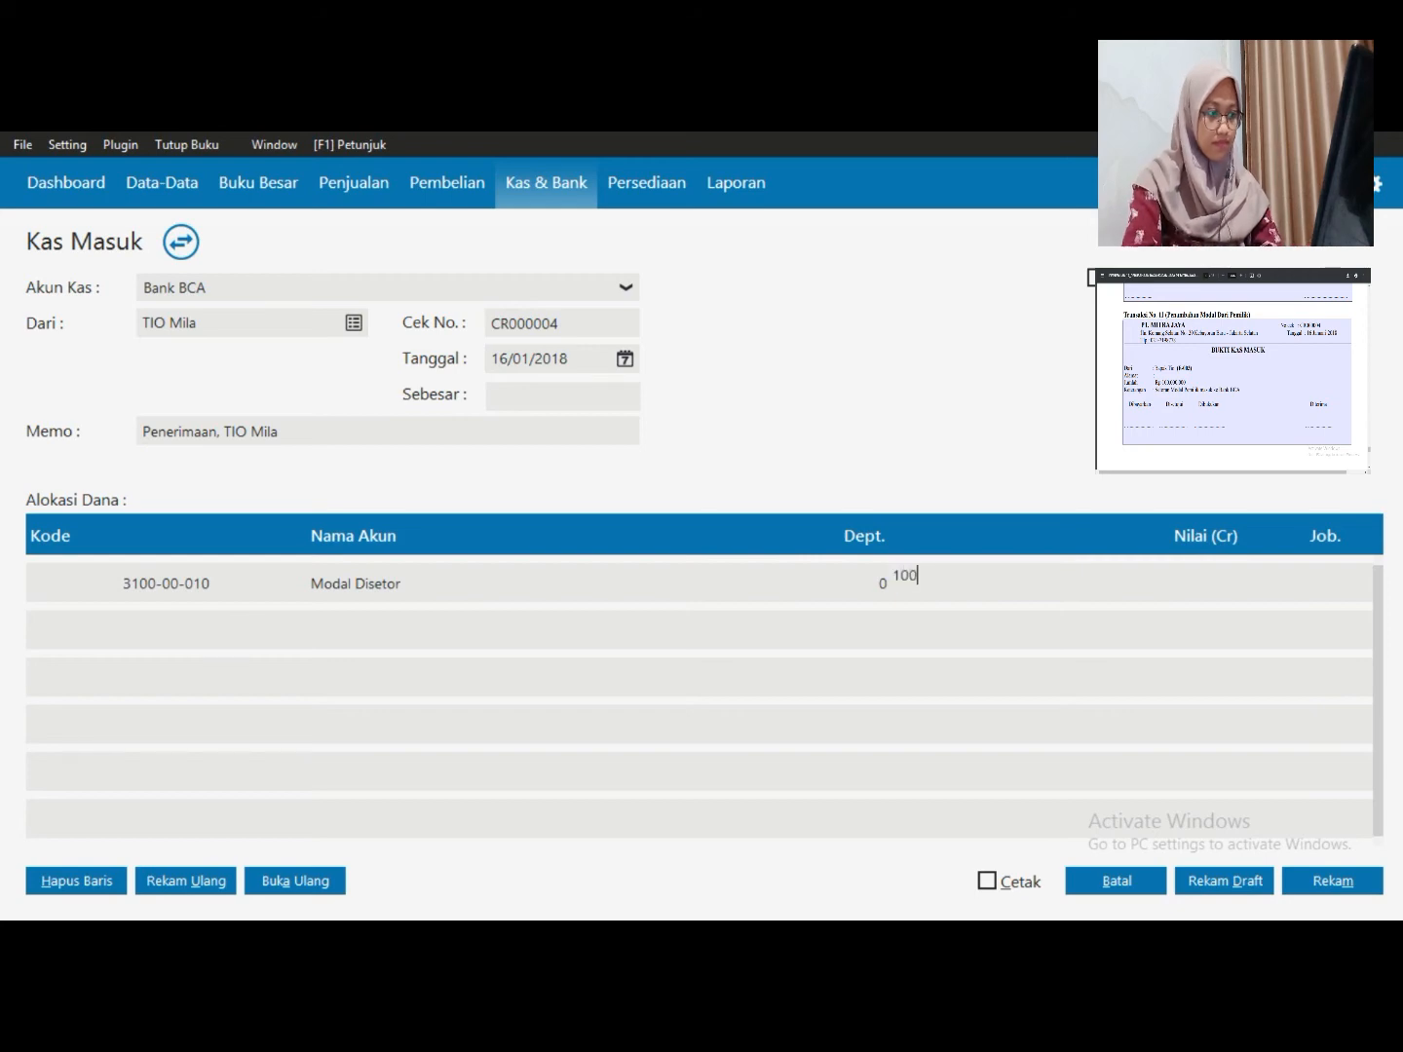
type("000000")
key("Return")
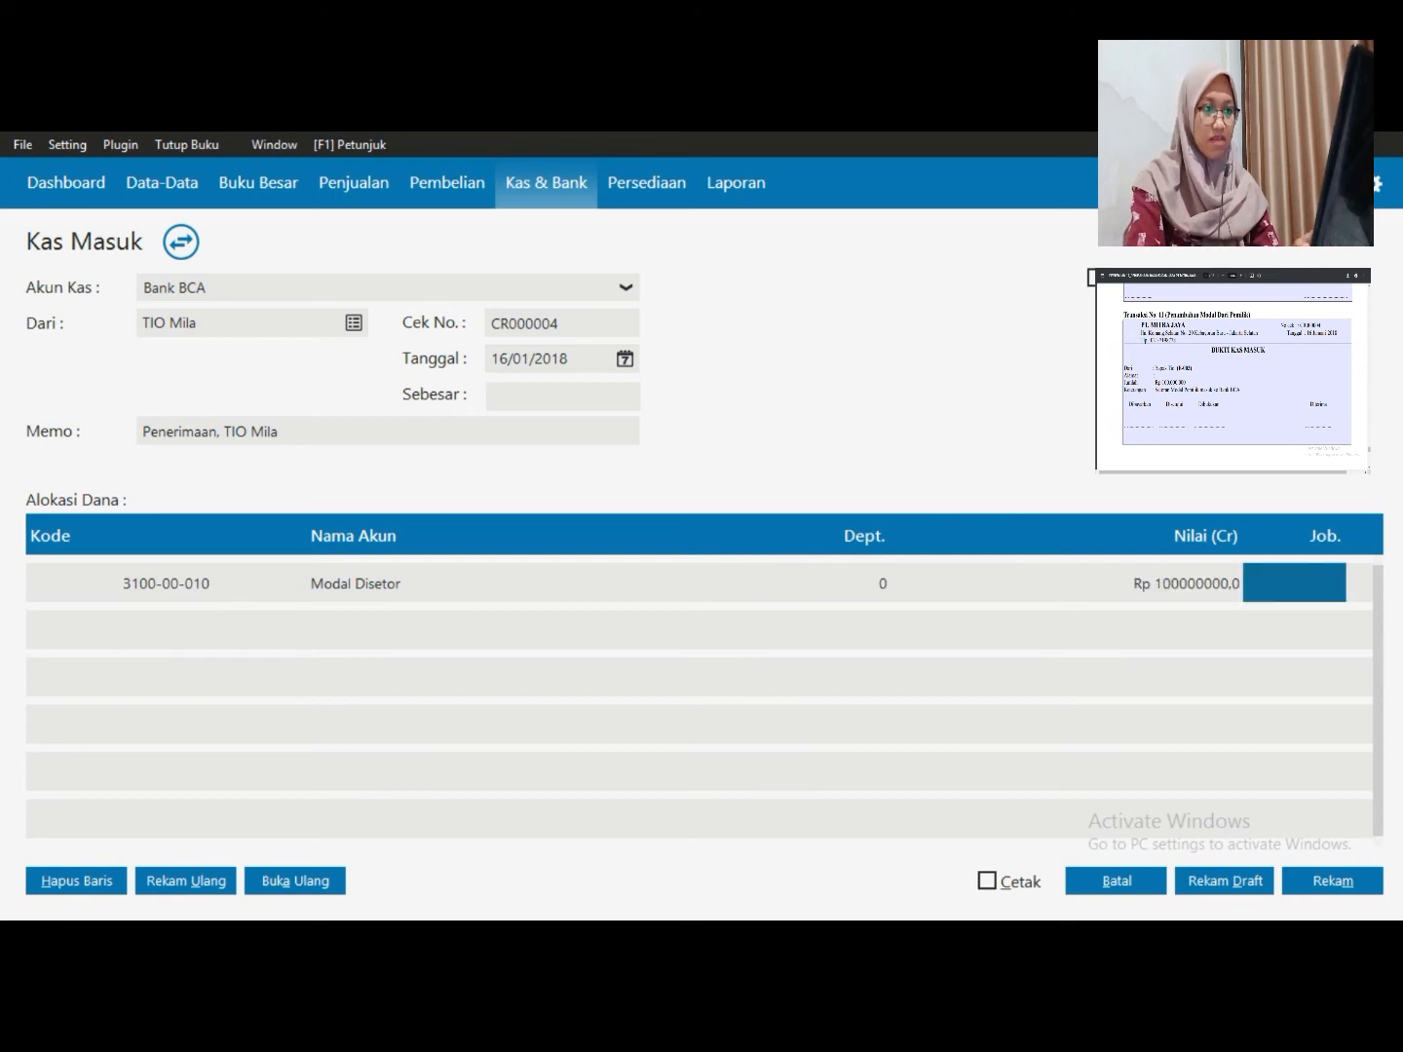
key("Return")
key("Tab")
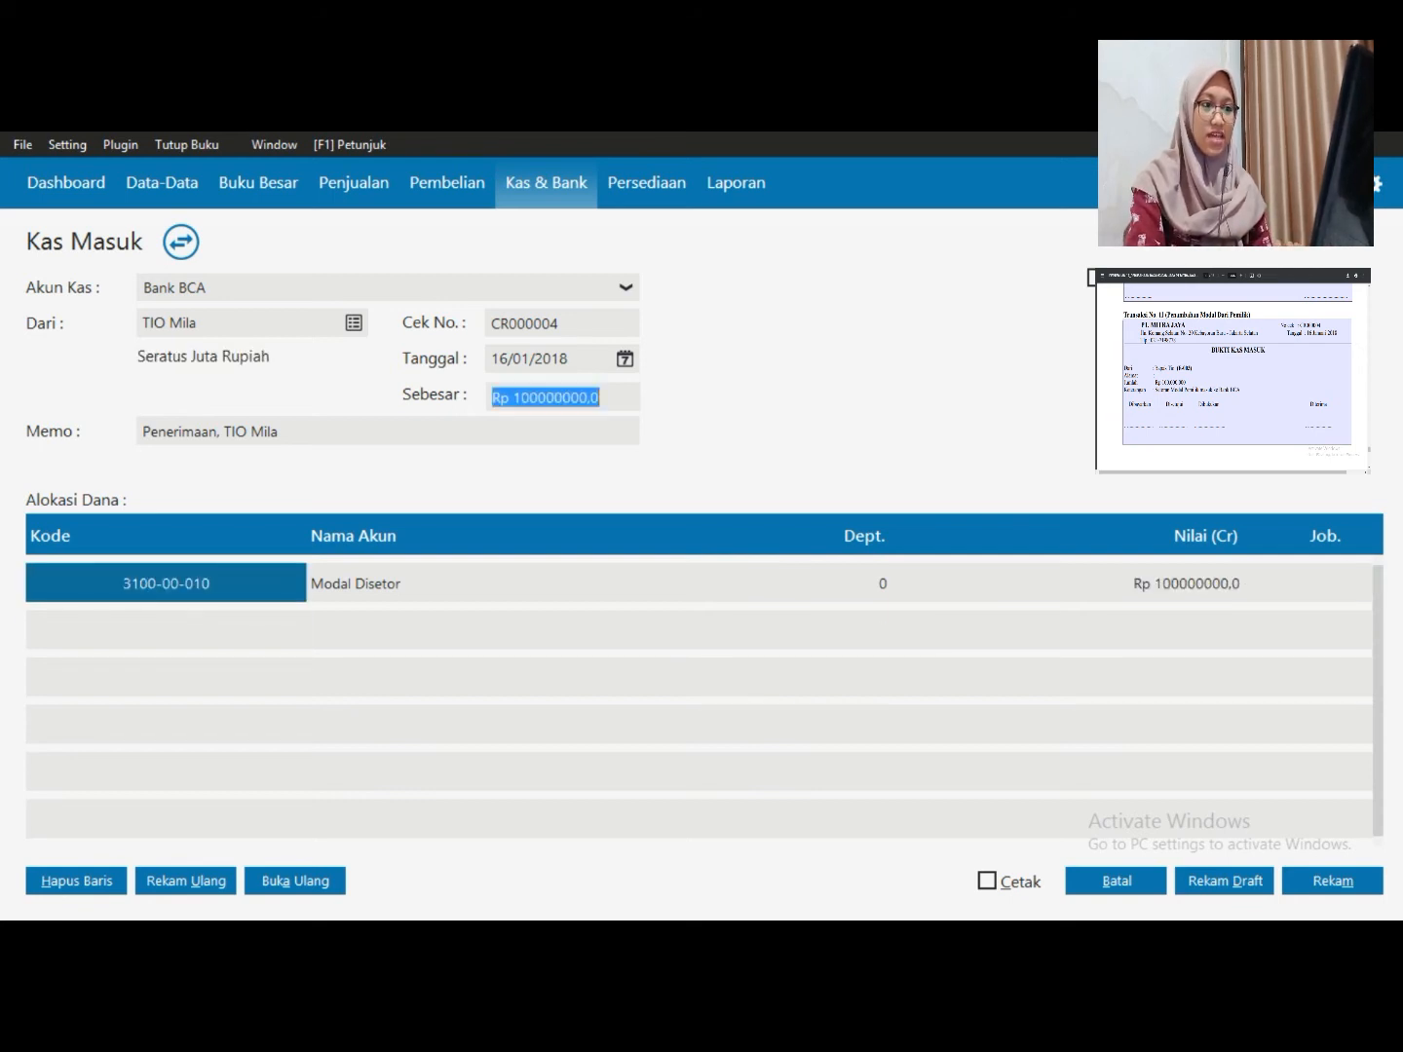
key("Tab")
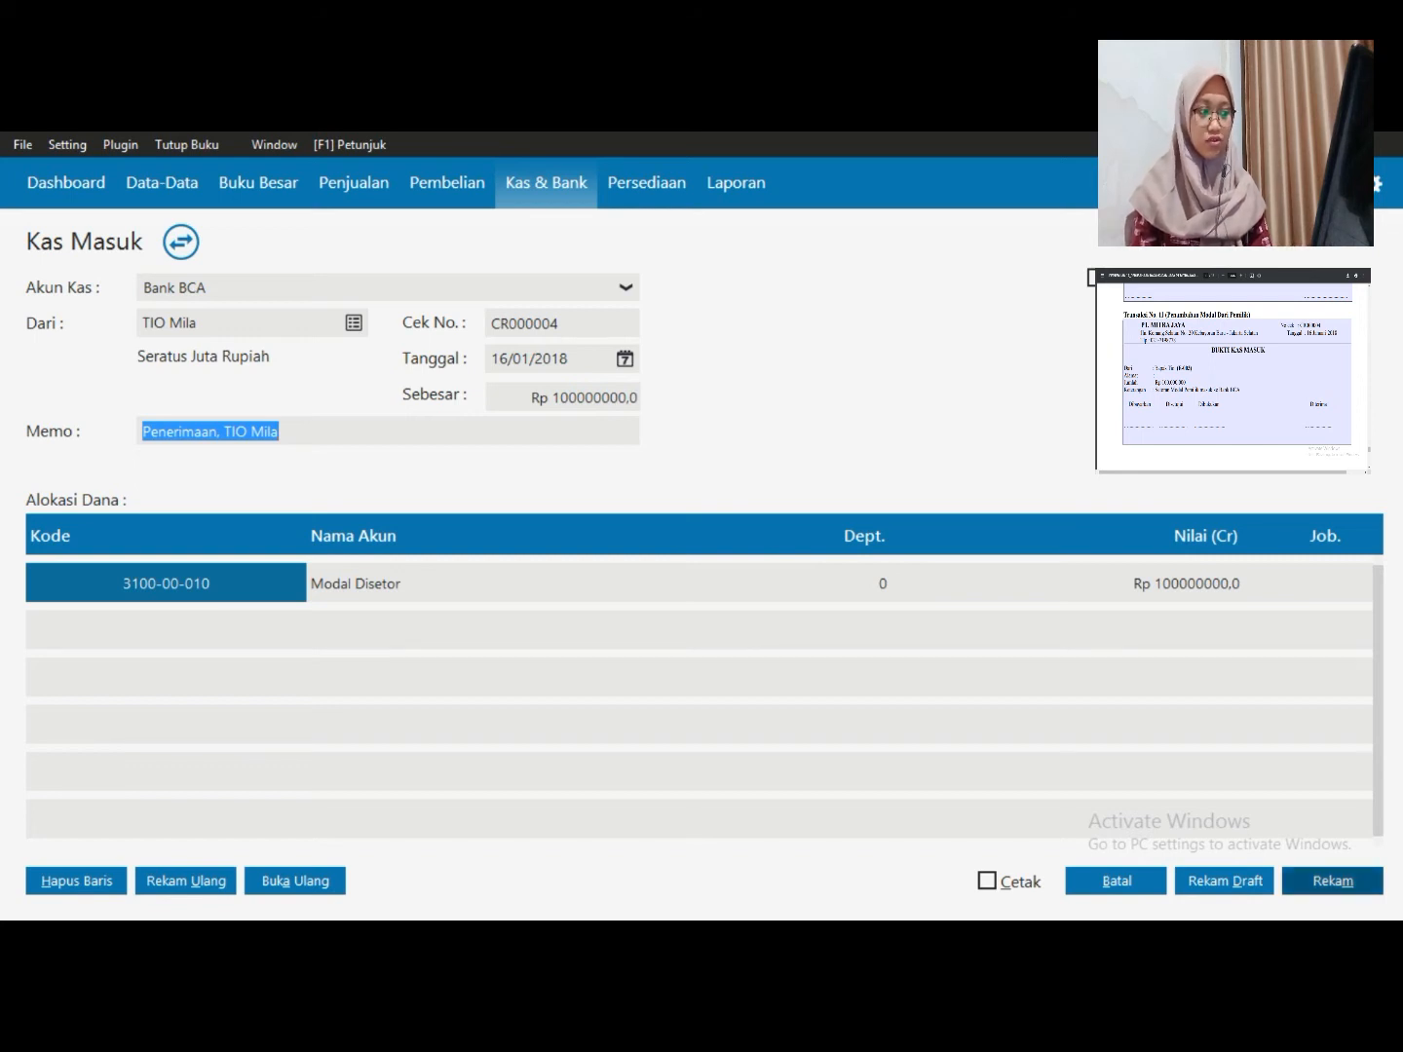
left_click(1332, 880)
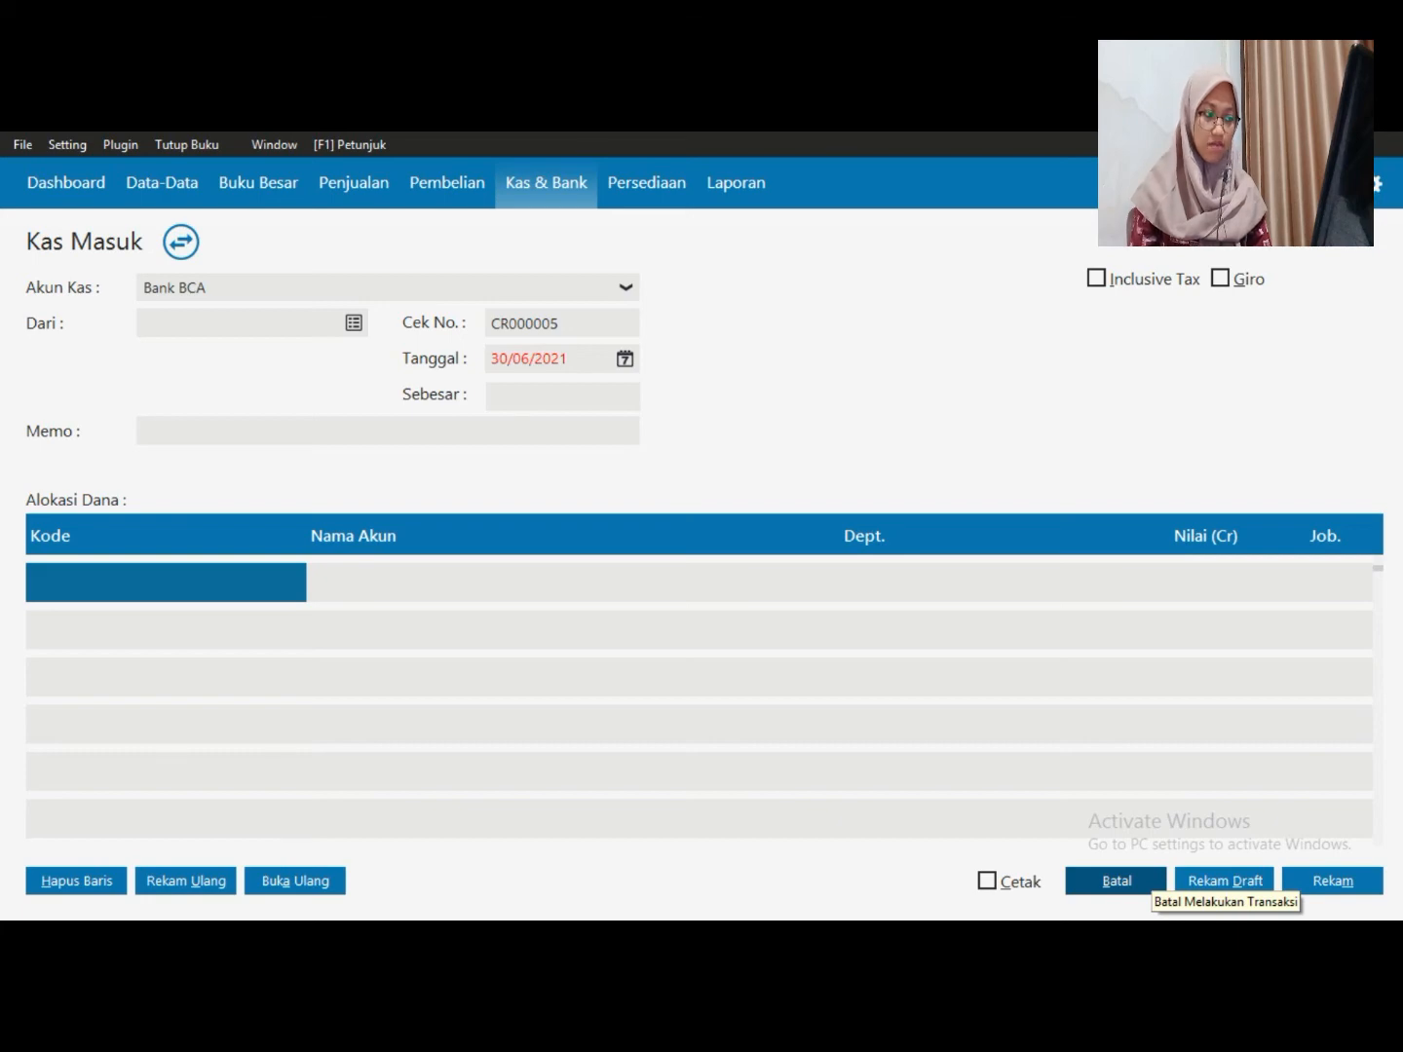
left_click(1118, 881)
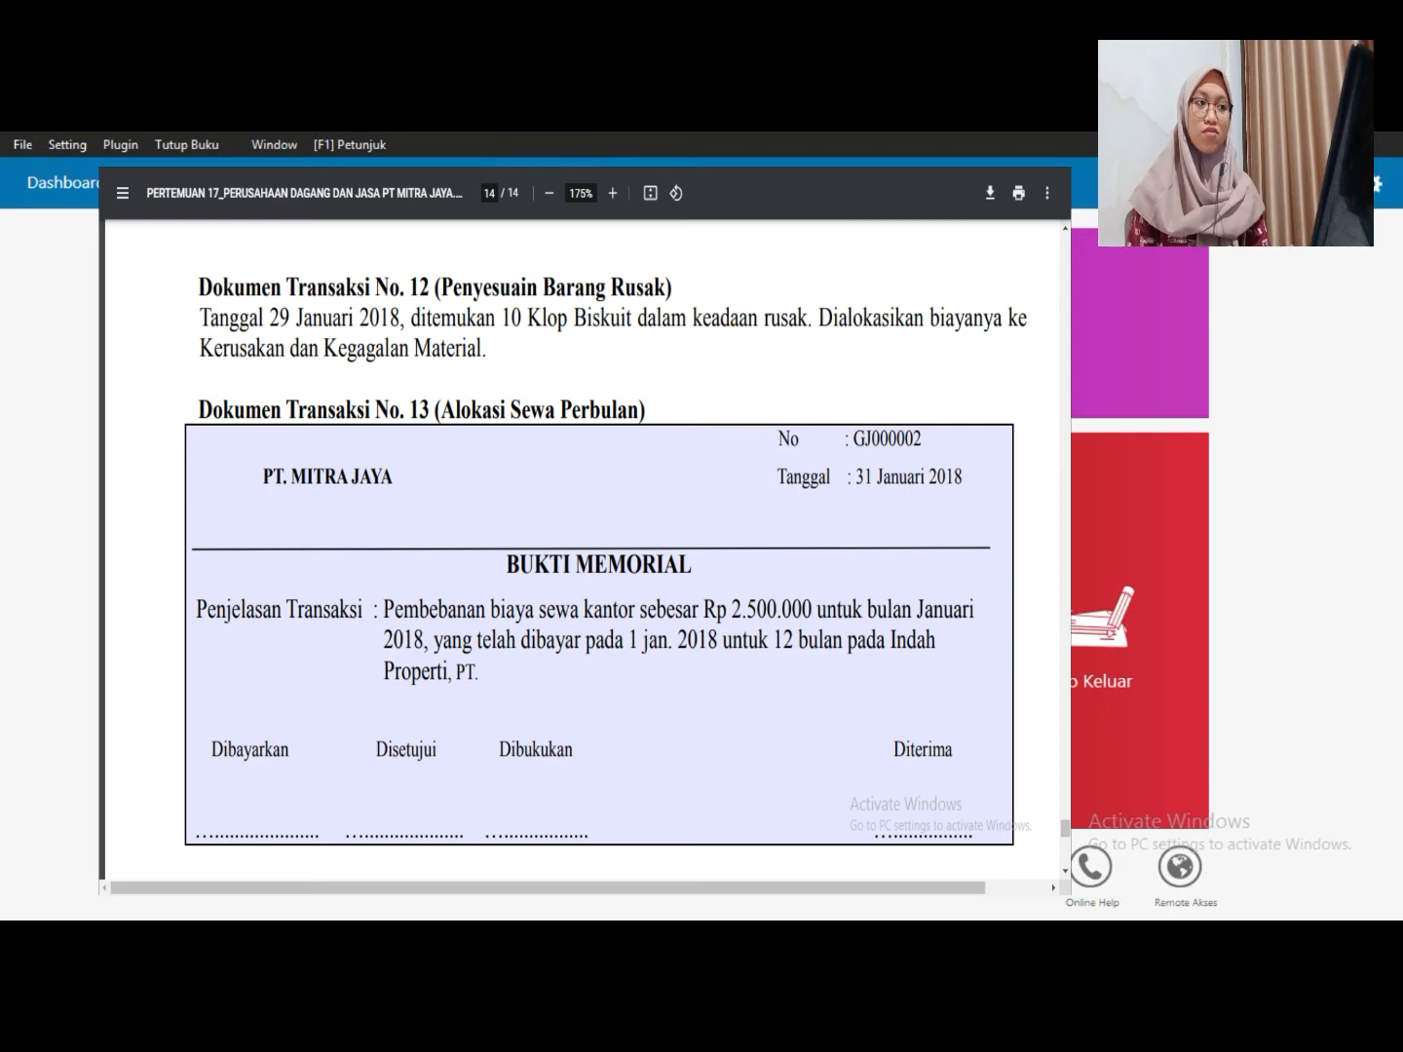
Start a new inventory usage/adjustment entry (Pemakaian / Penyesuaian Barang) and set its date to 29/01/2018
left_click(645, 183)
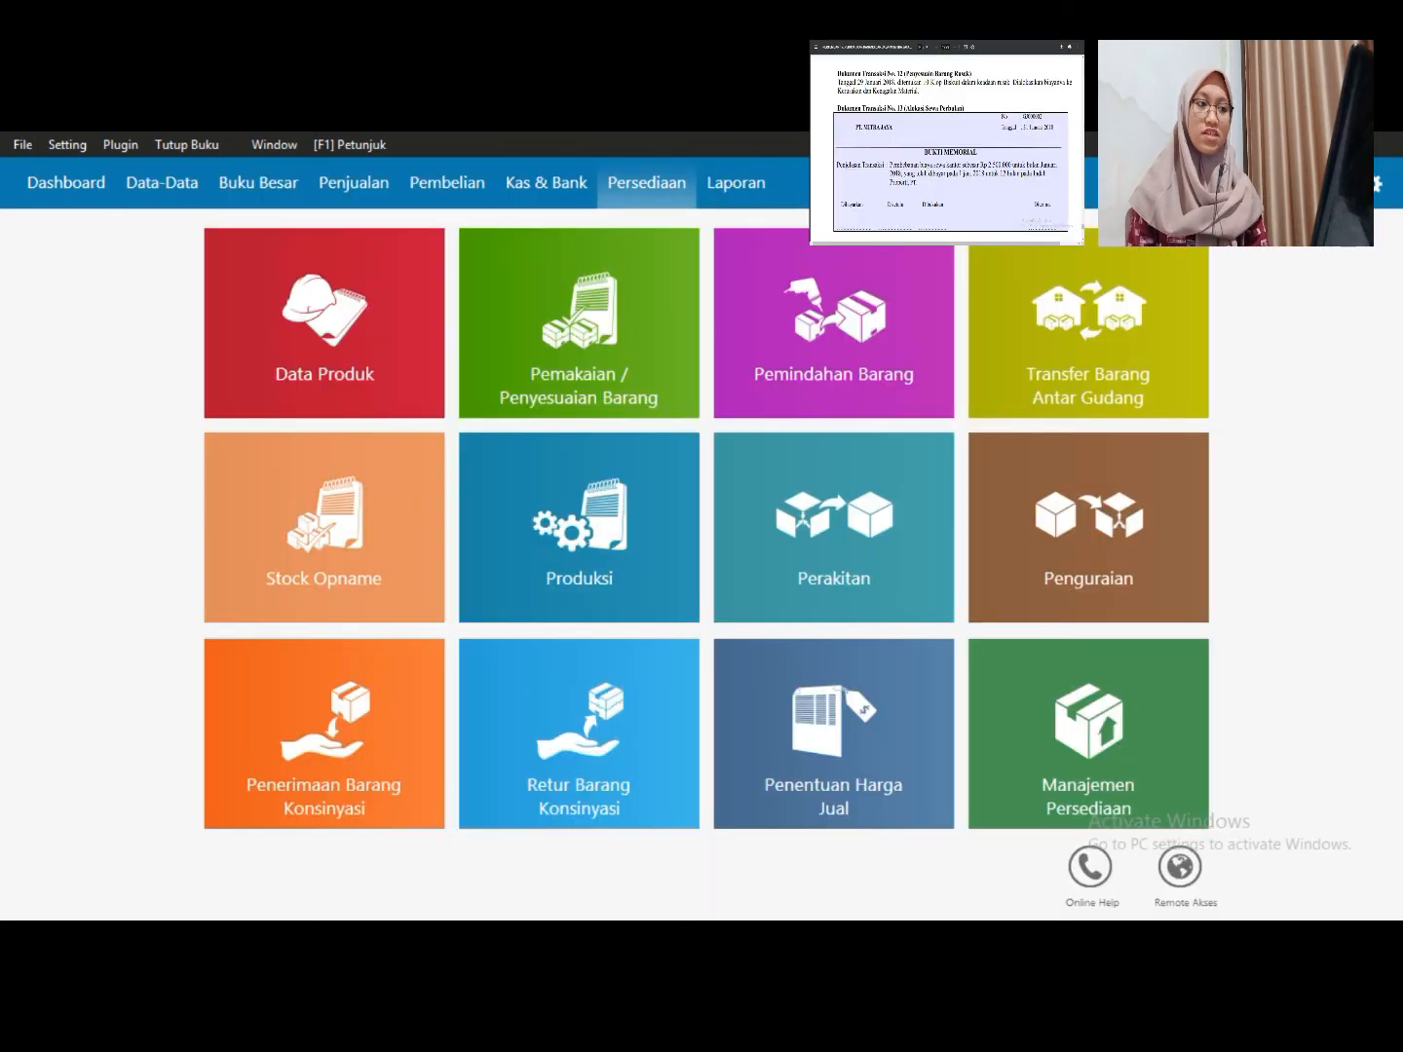
mouse_move(579, 331)
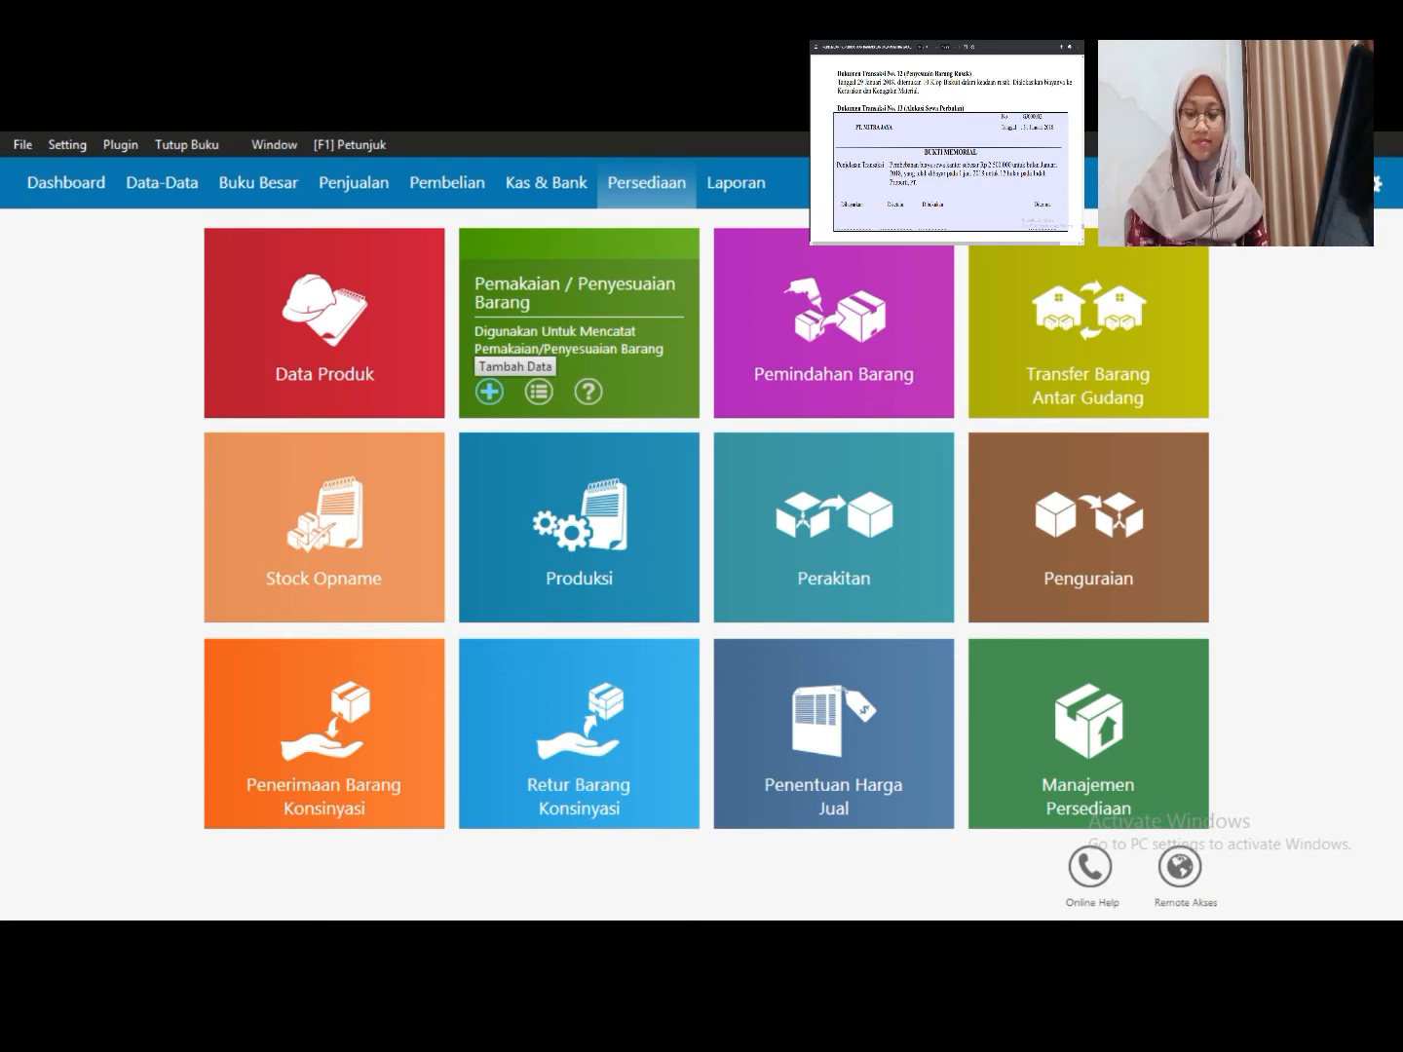
left_click(489, 392)
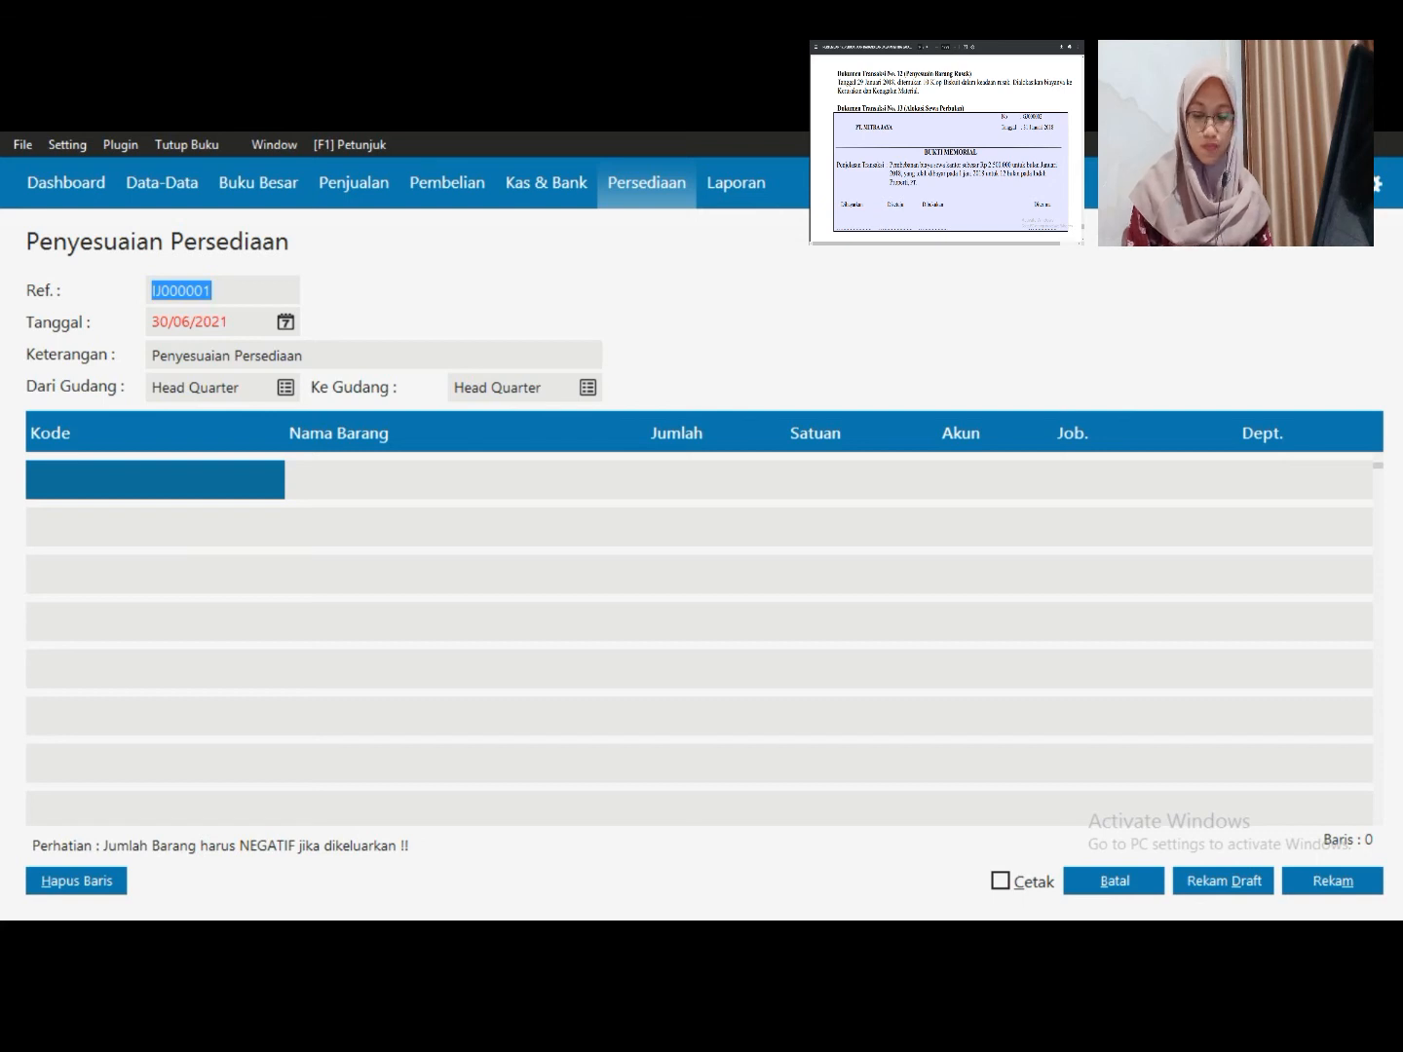
key("Tab")
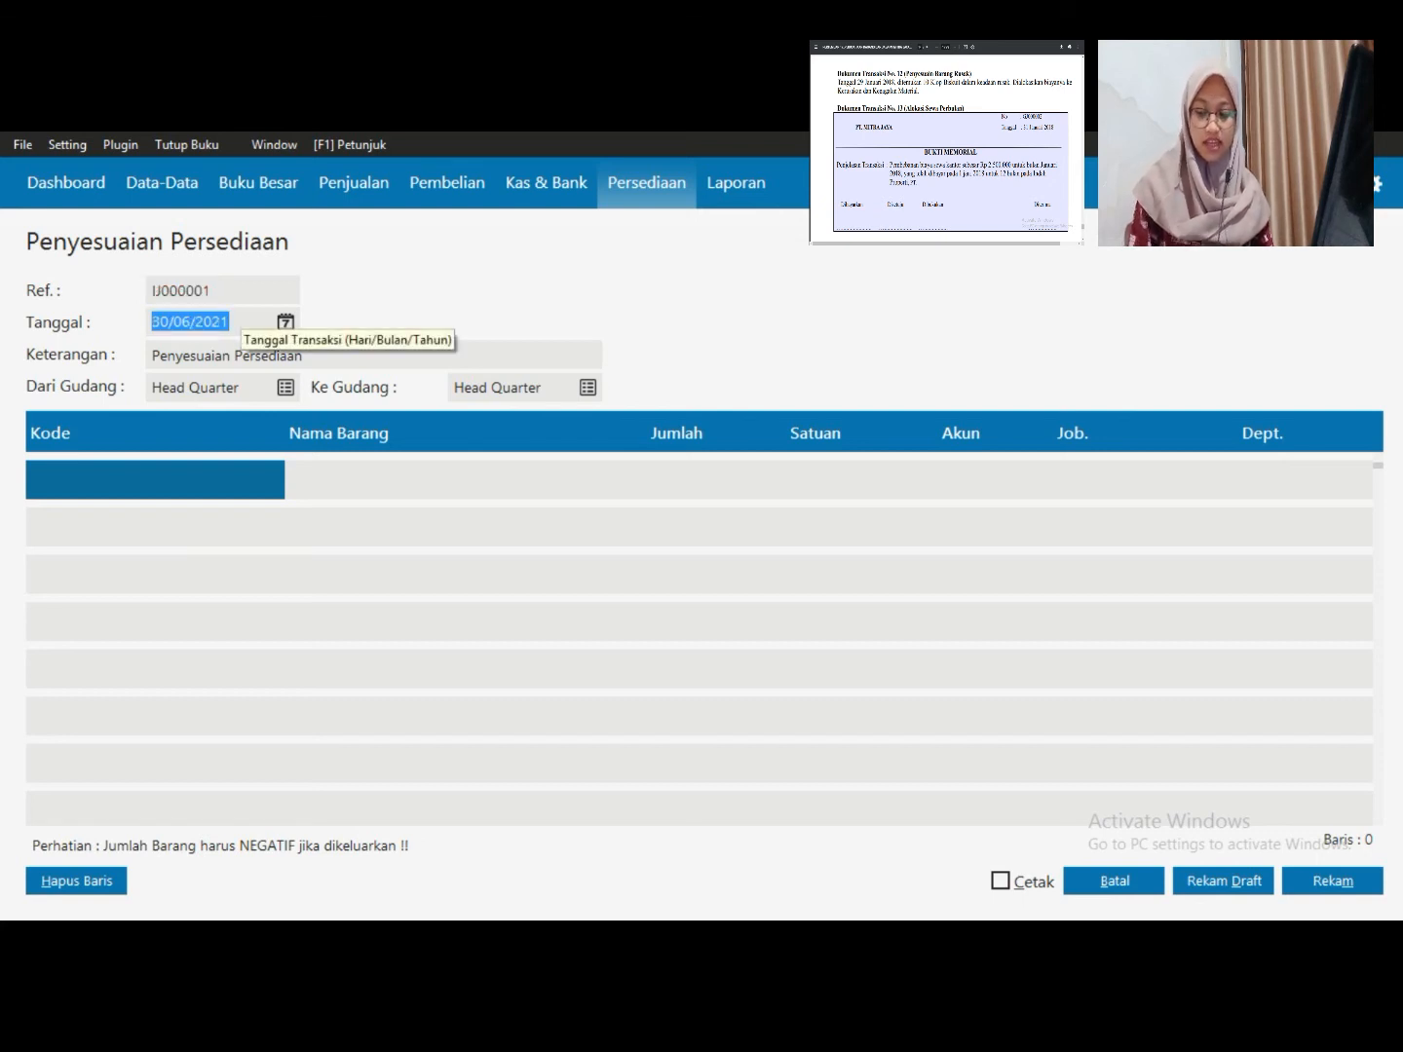
type("29/01/201")
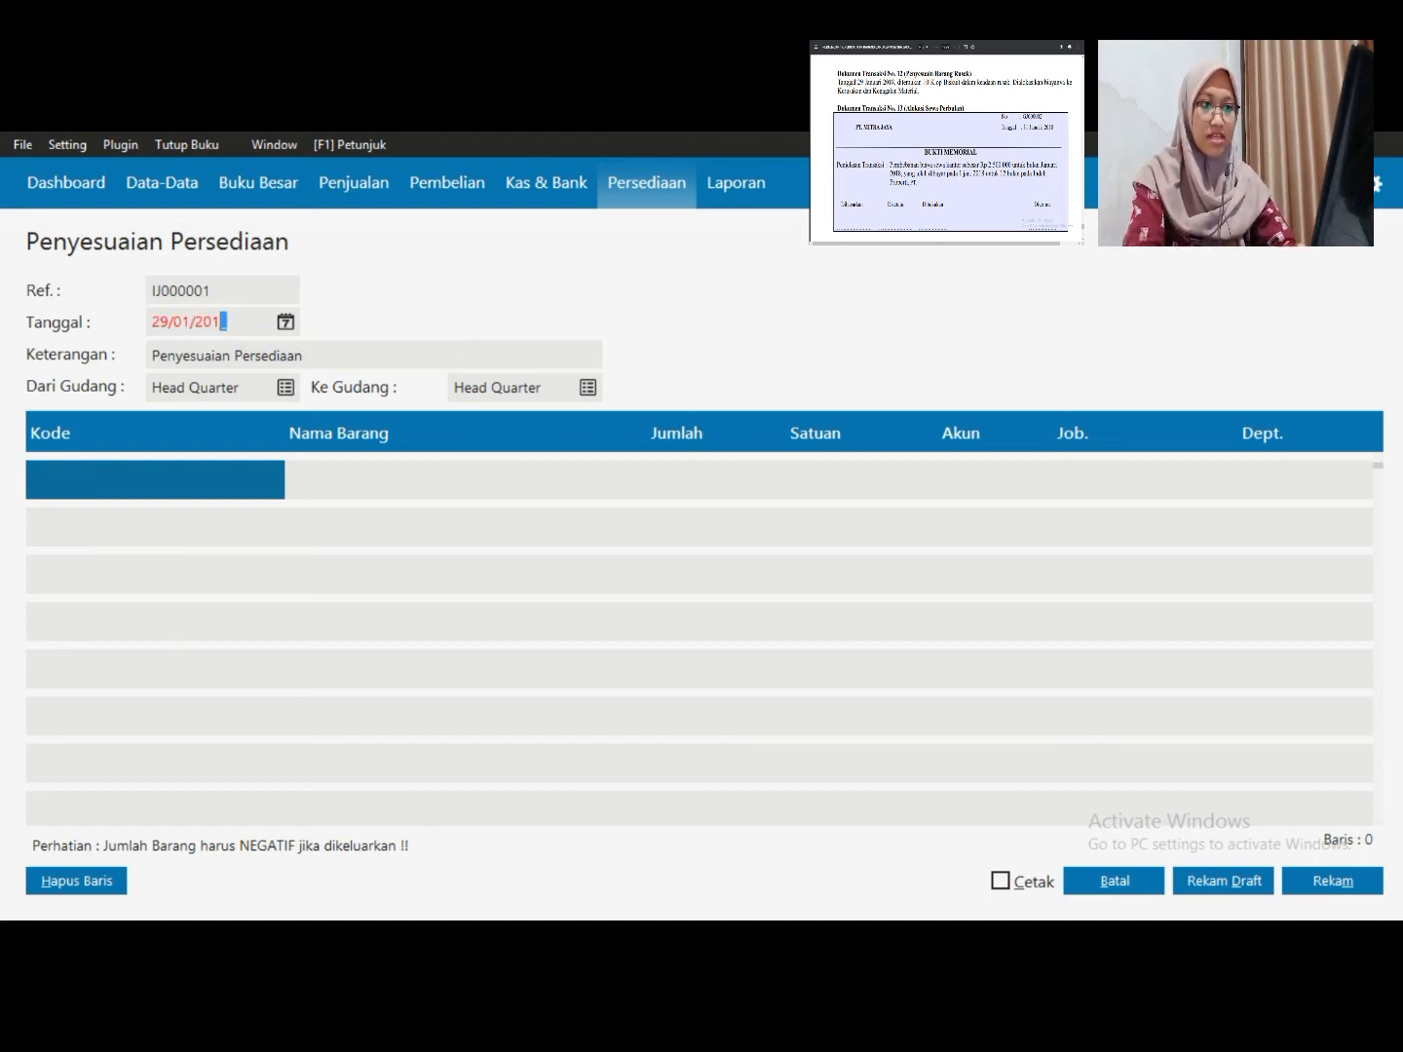
type("8")
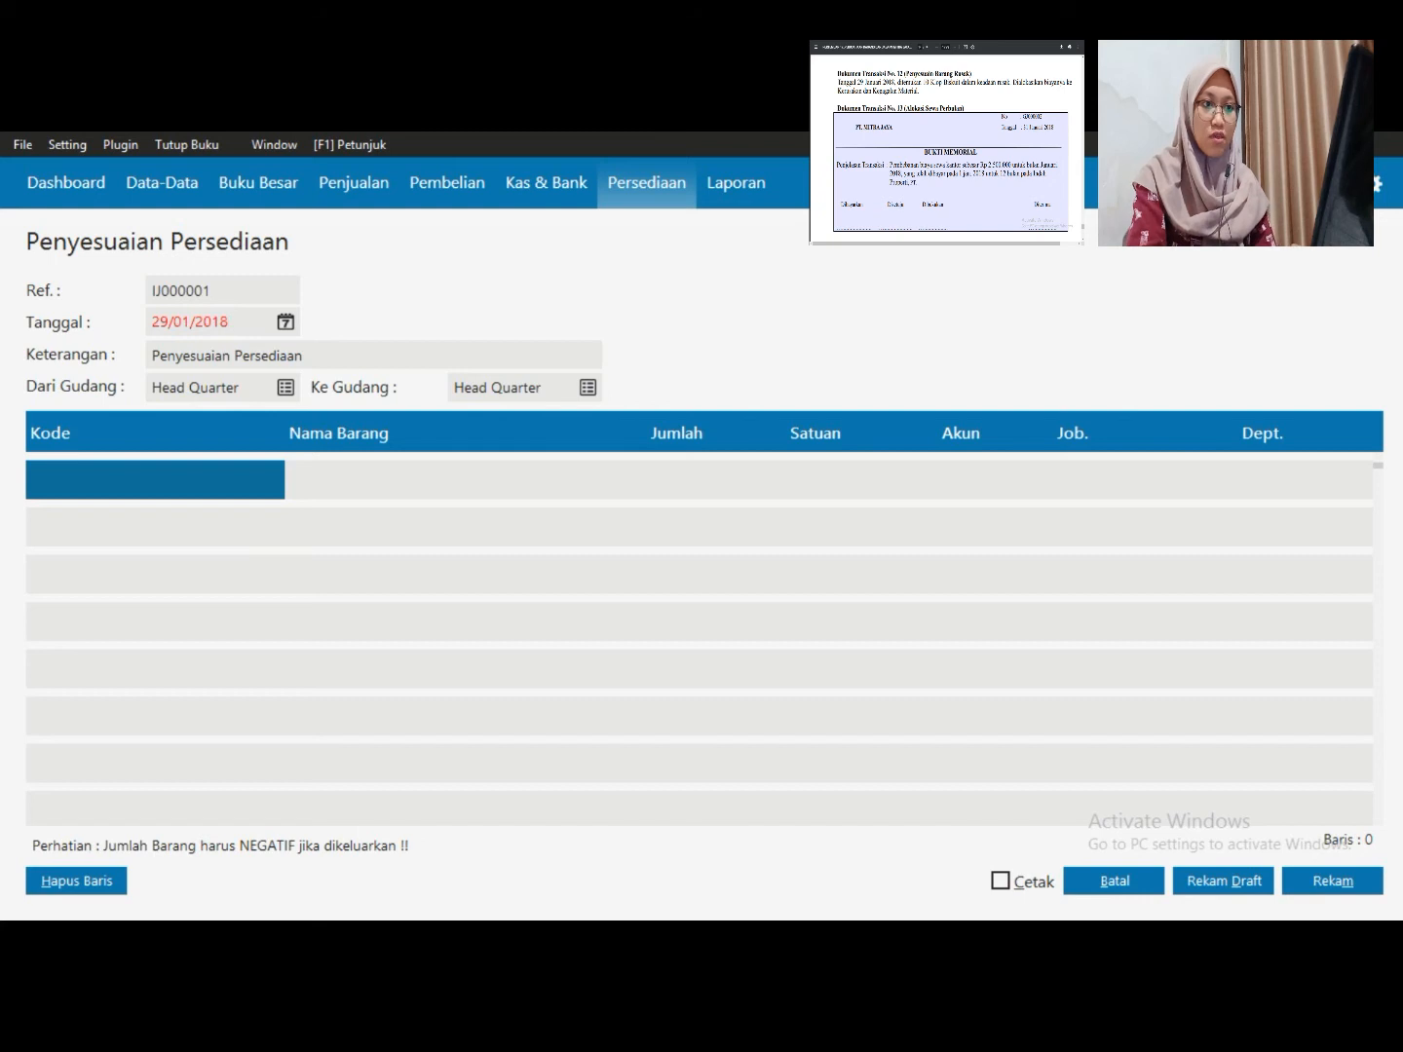
key("Return")
key("Return")
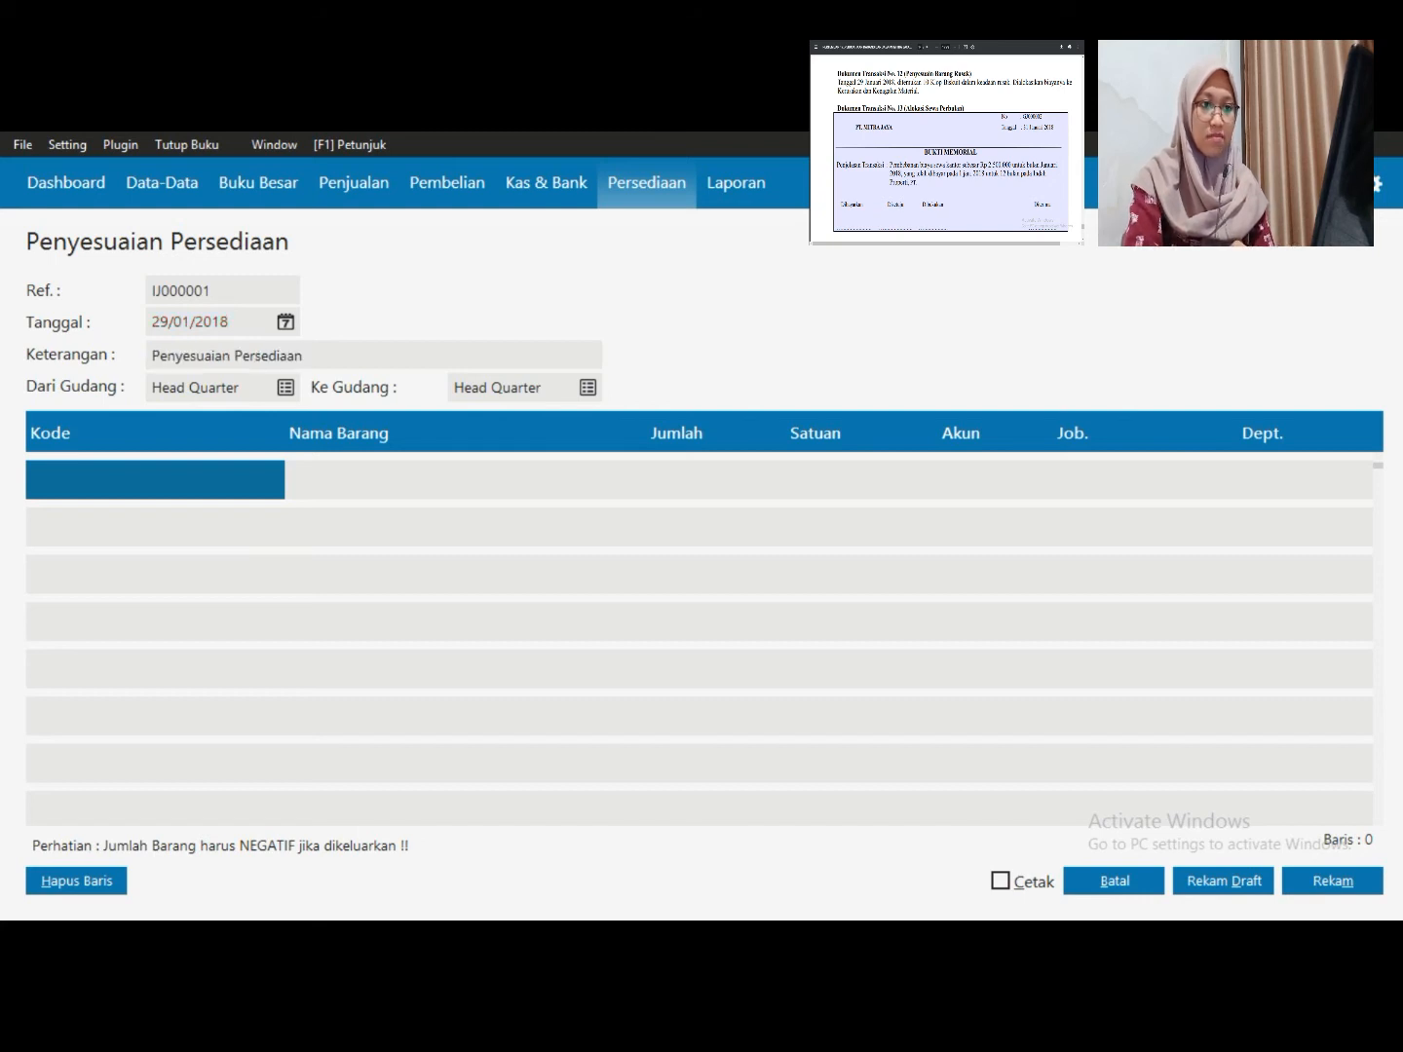
Append KLOP BISKUIT to the adjustment's description (Keterangan) and add item BM-003 Klop Biskuit in the first row
type("KLOP BISKUIT")
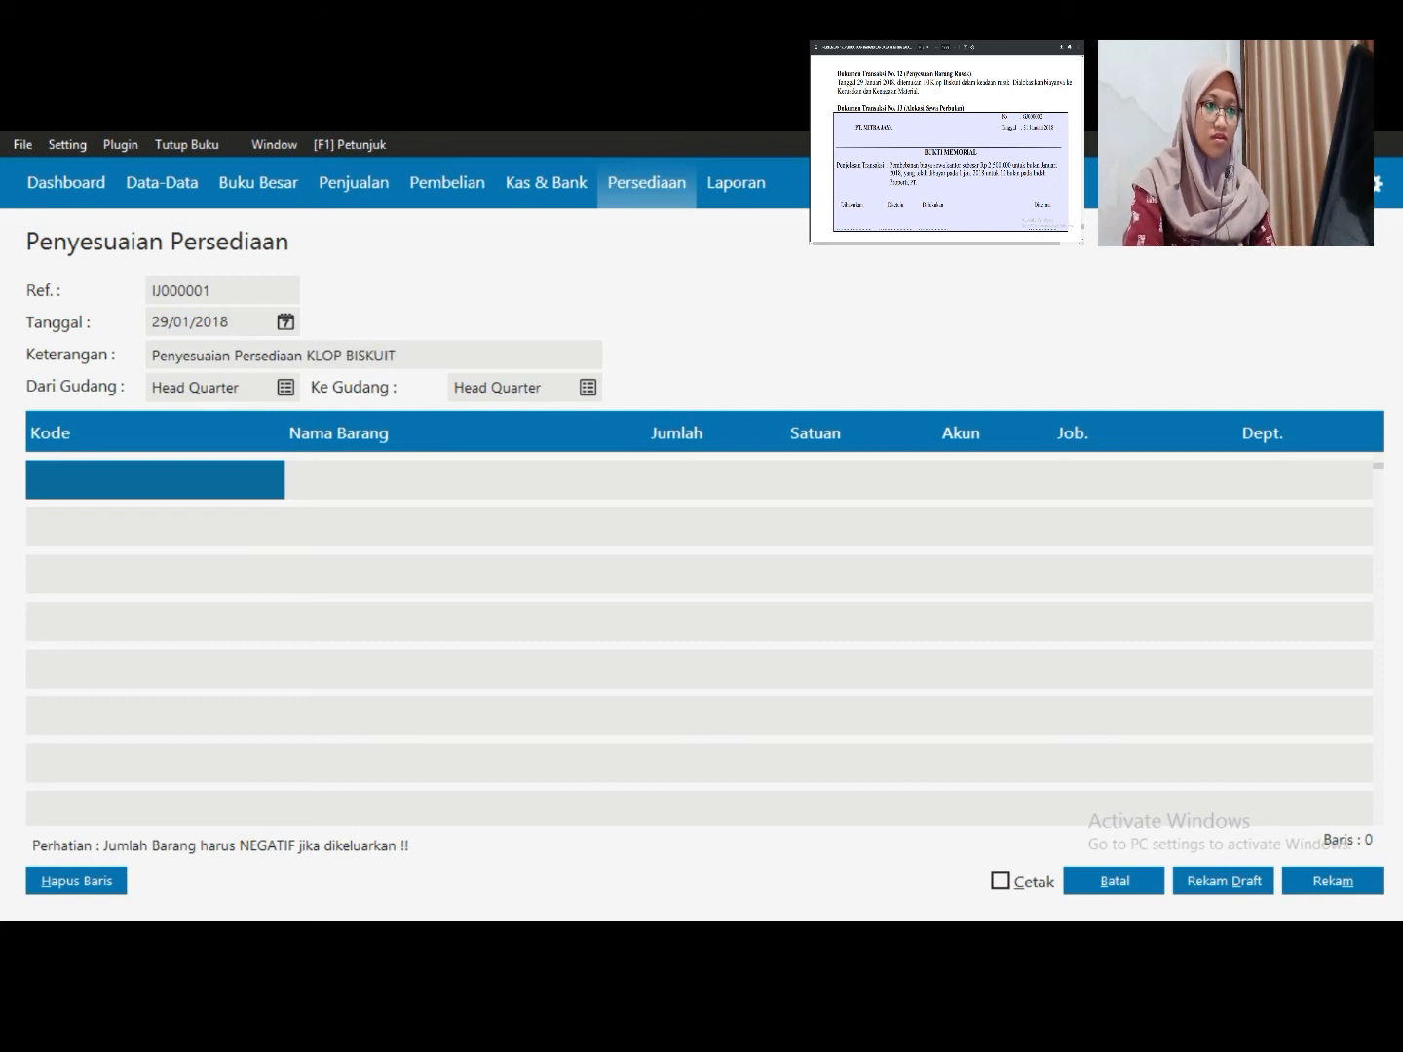
key("Tab")
double_click(155, 479)
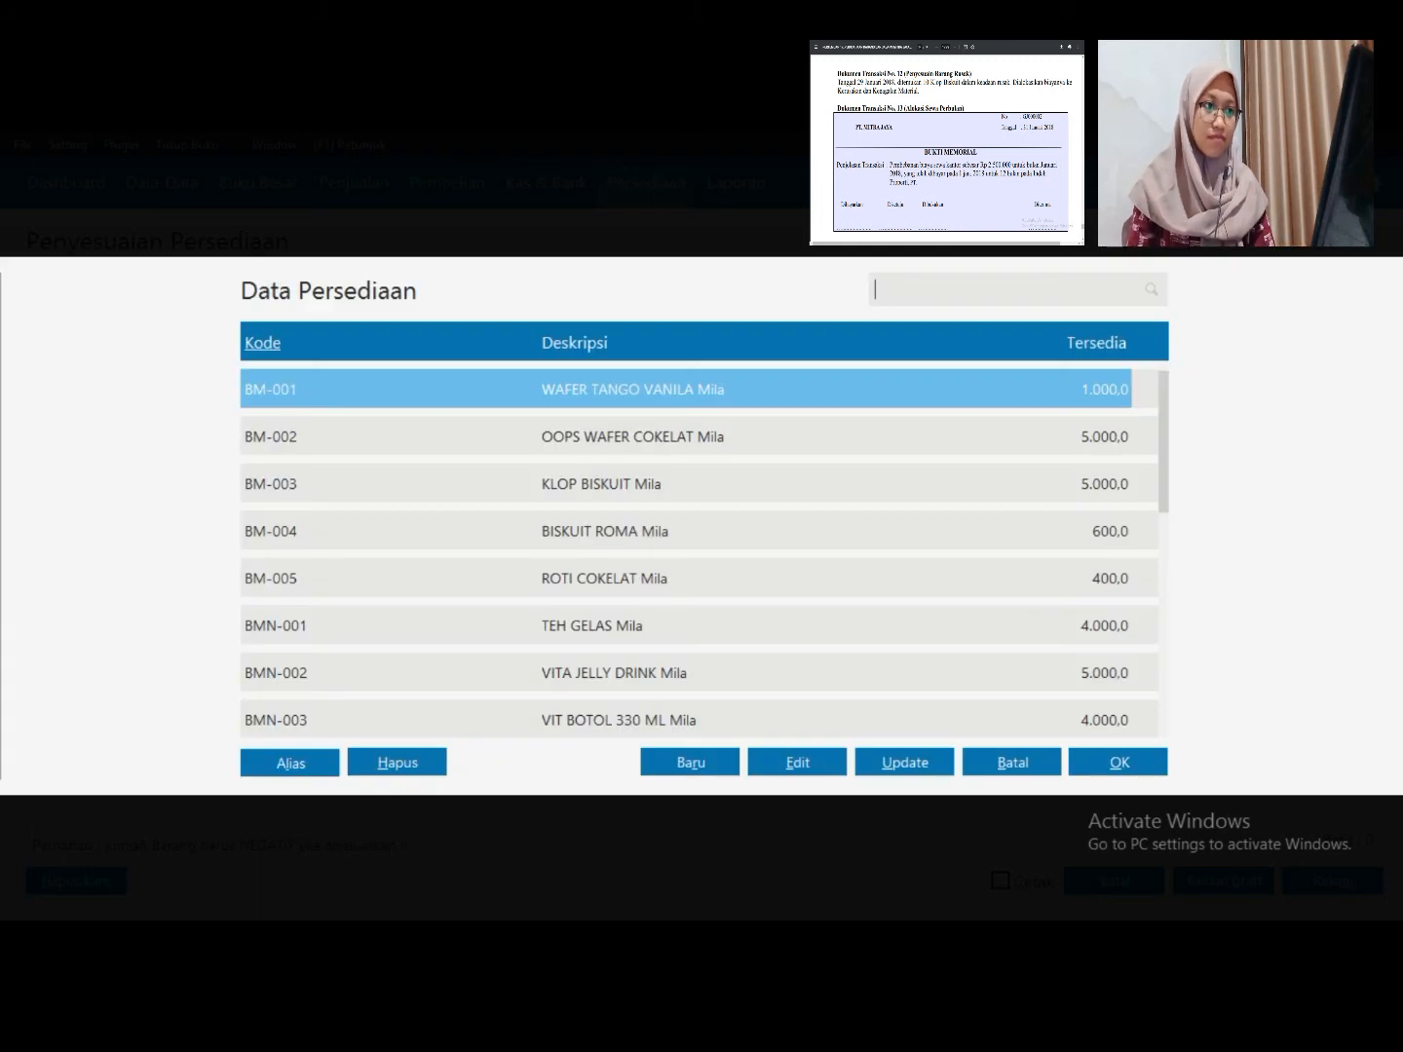
left_click(601, 484)
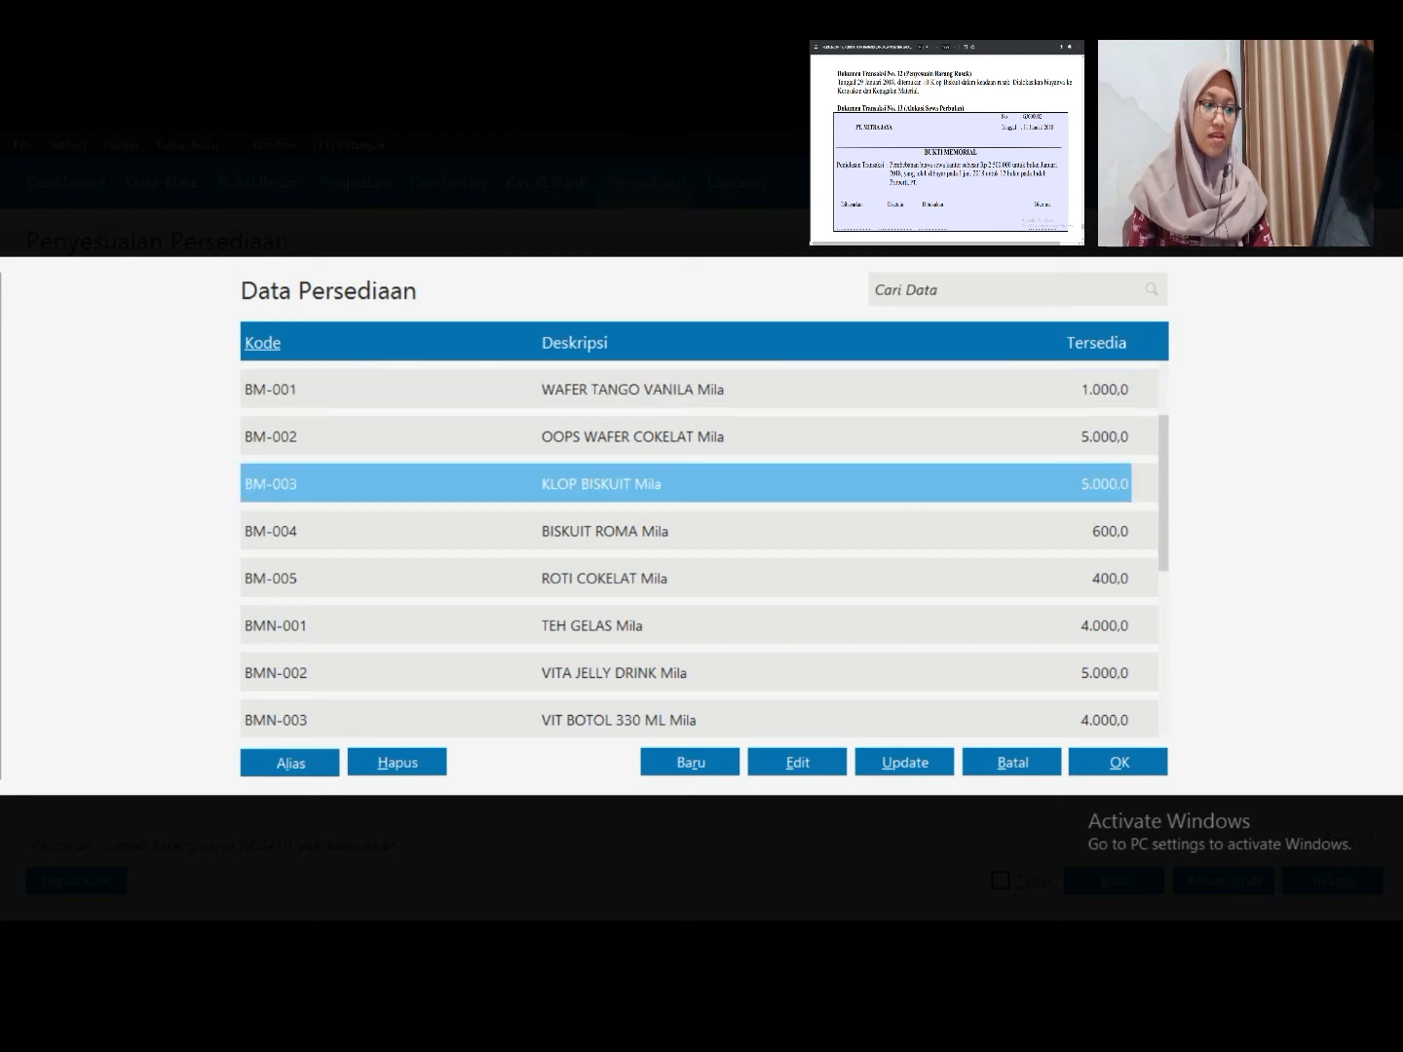
key("Return")
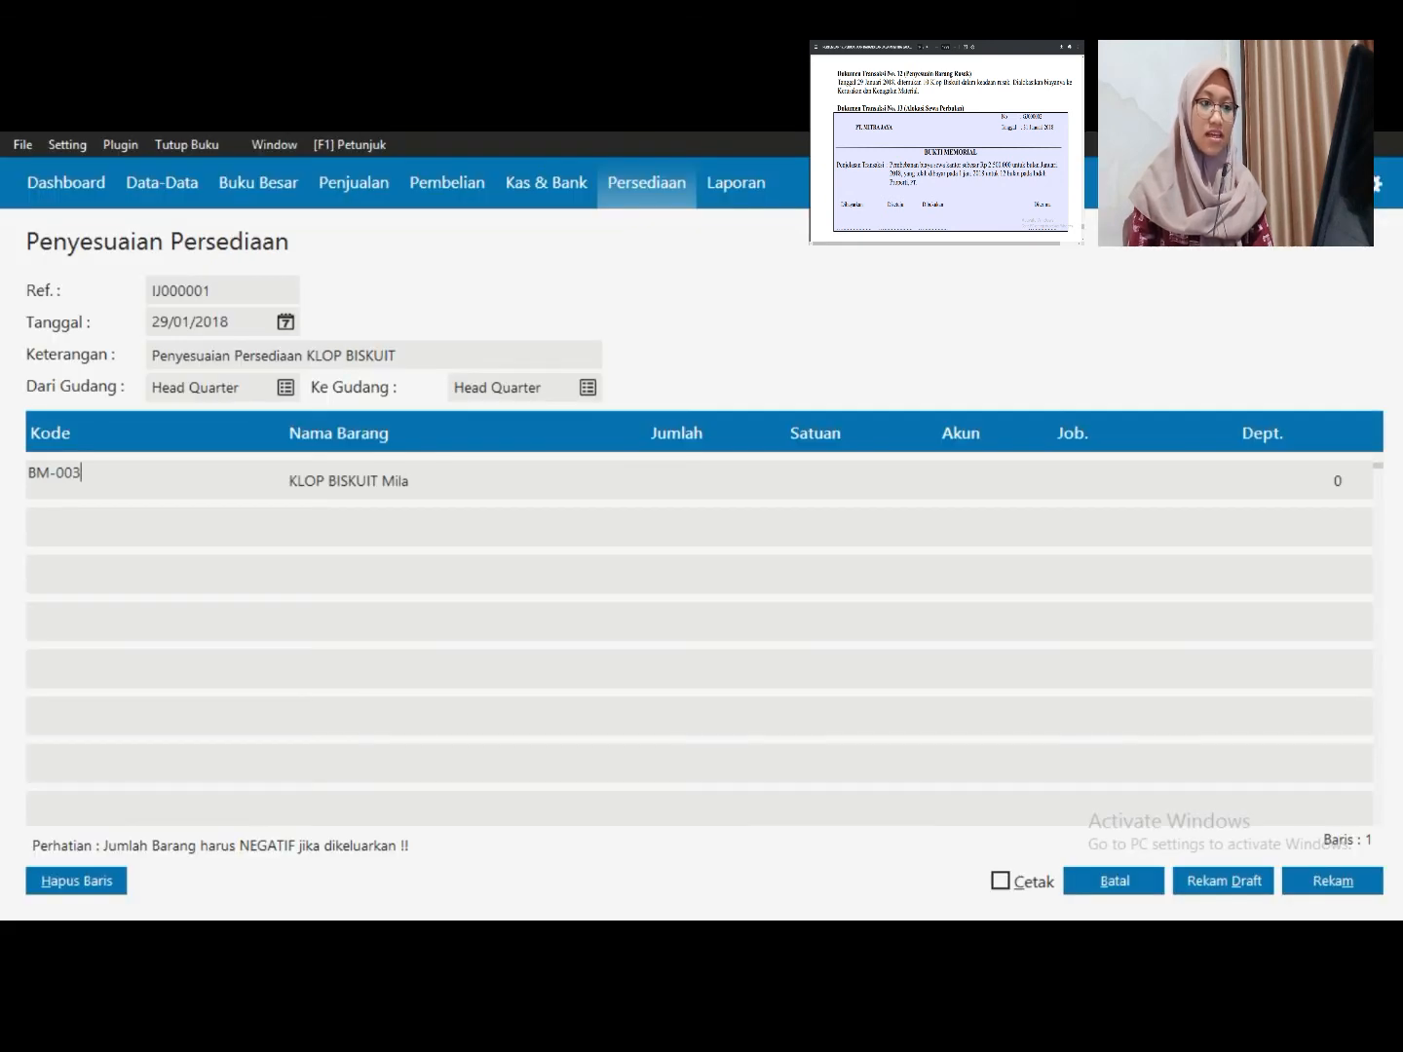
Set the Klop Biskuit row's quantity (Jumlah) to -10 Pcs
left_click(676, 480)
left_click(814, 479)
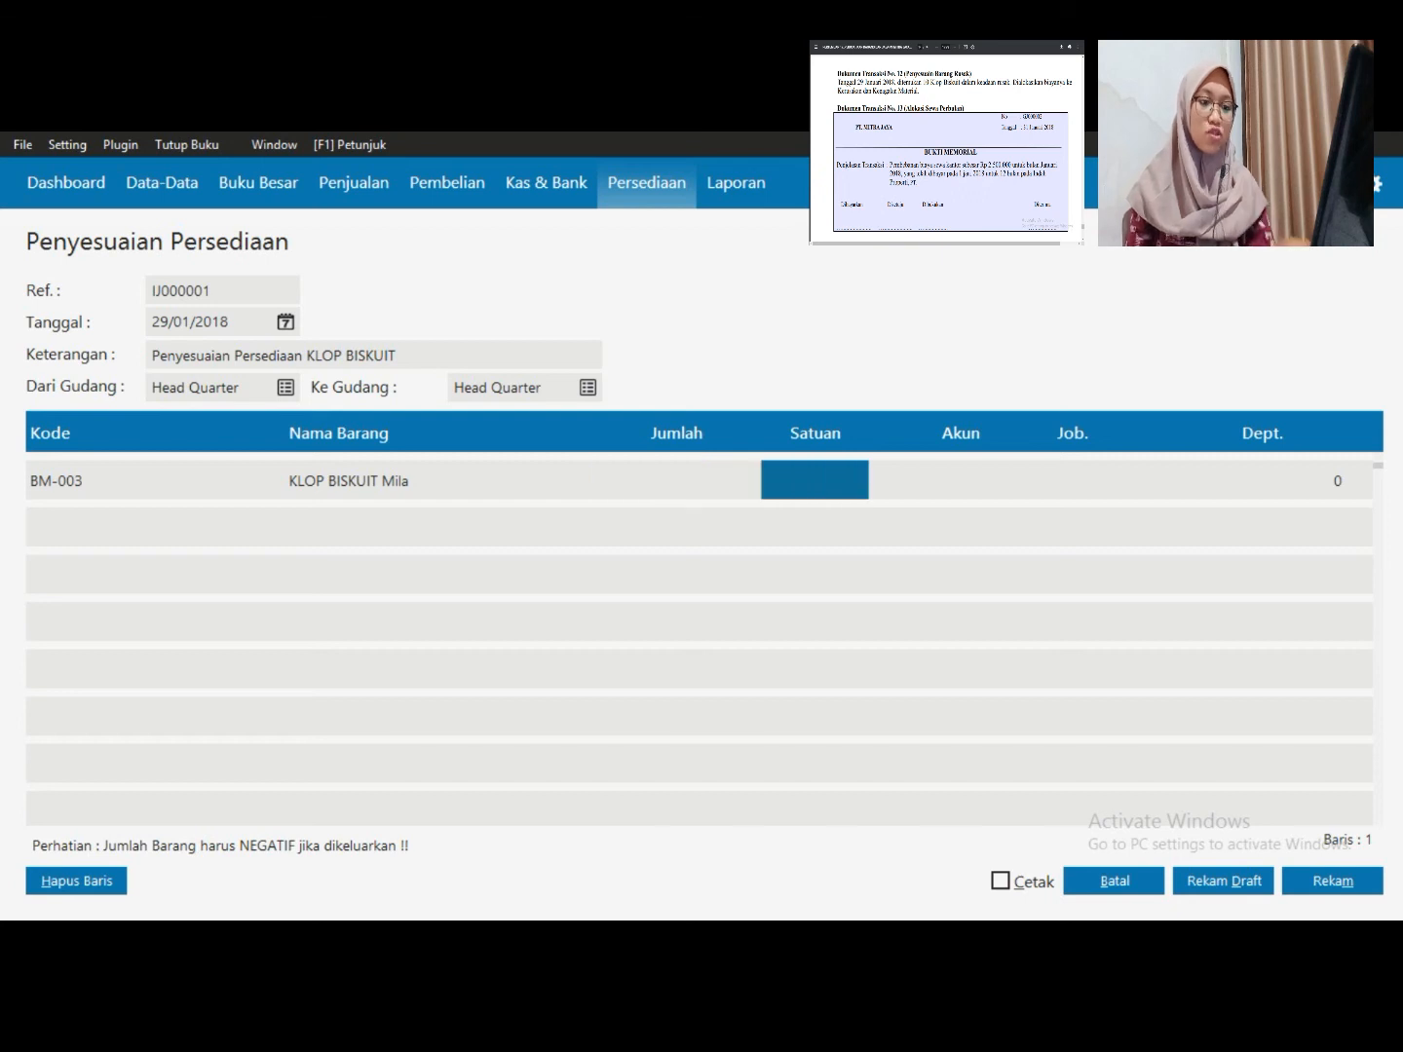
left_click(676, 480)
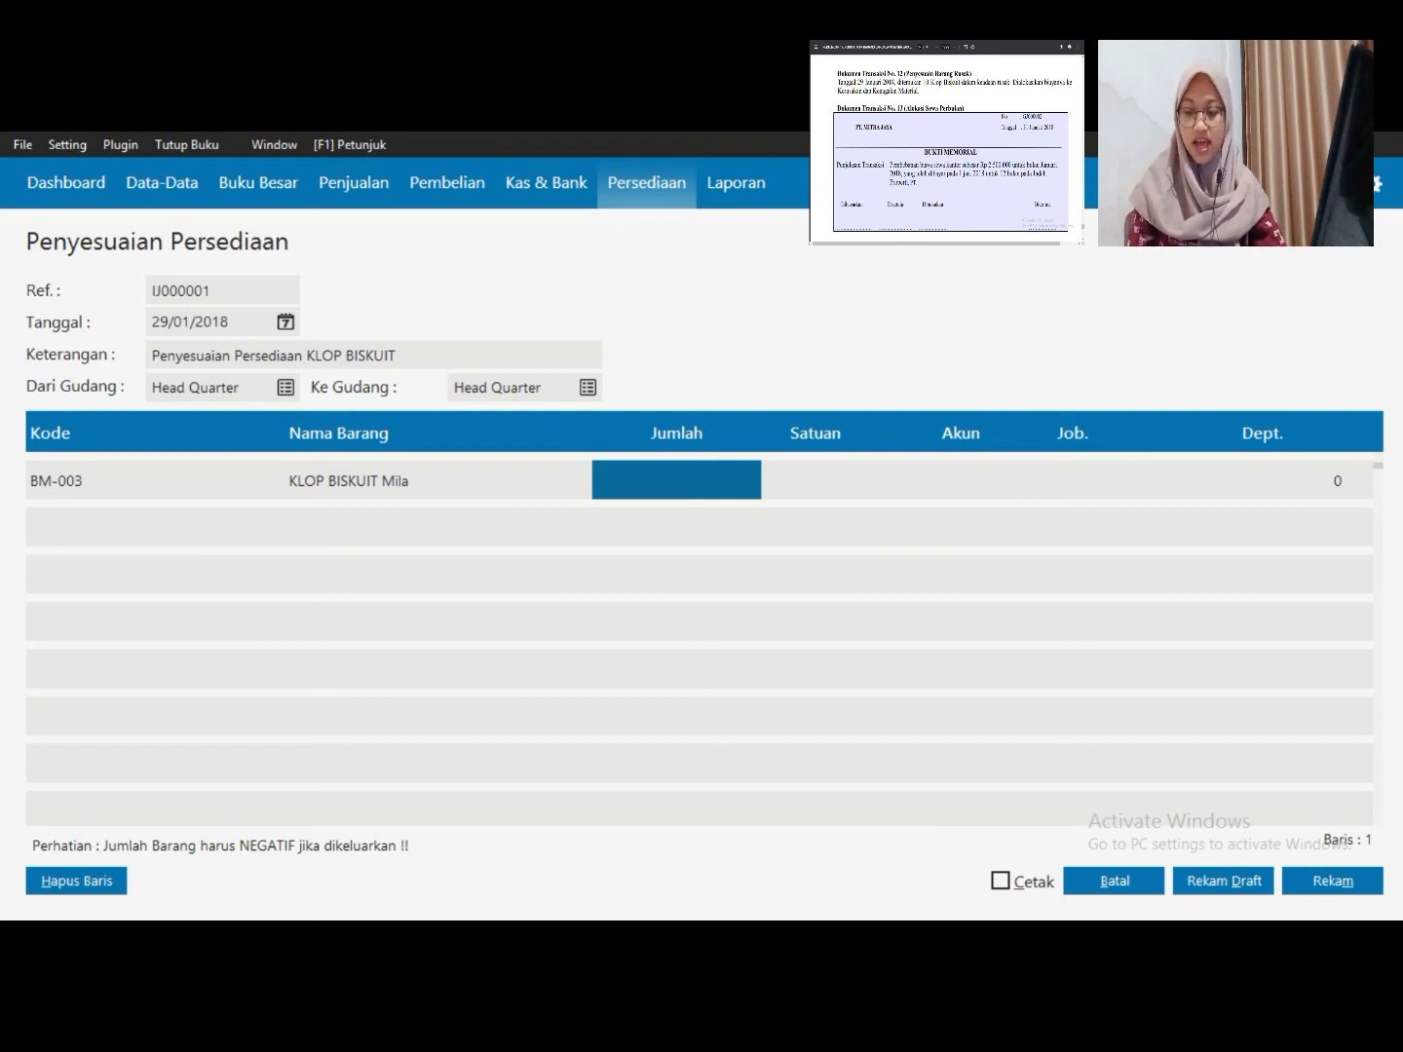
type("-")
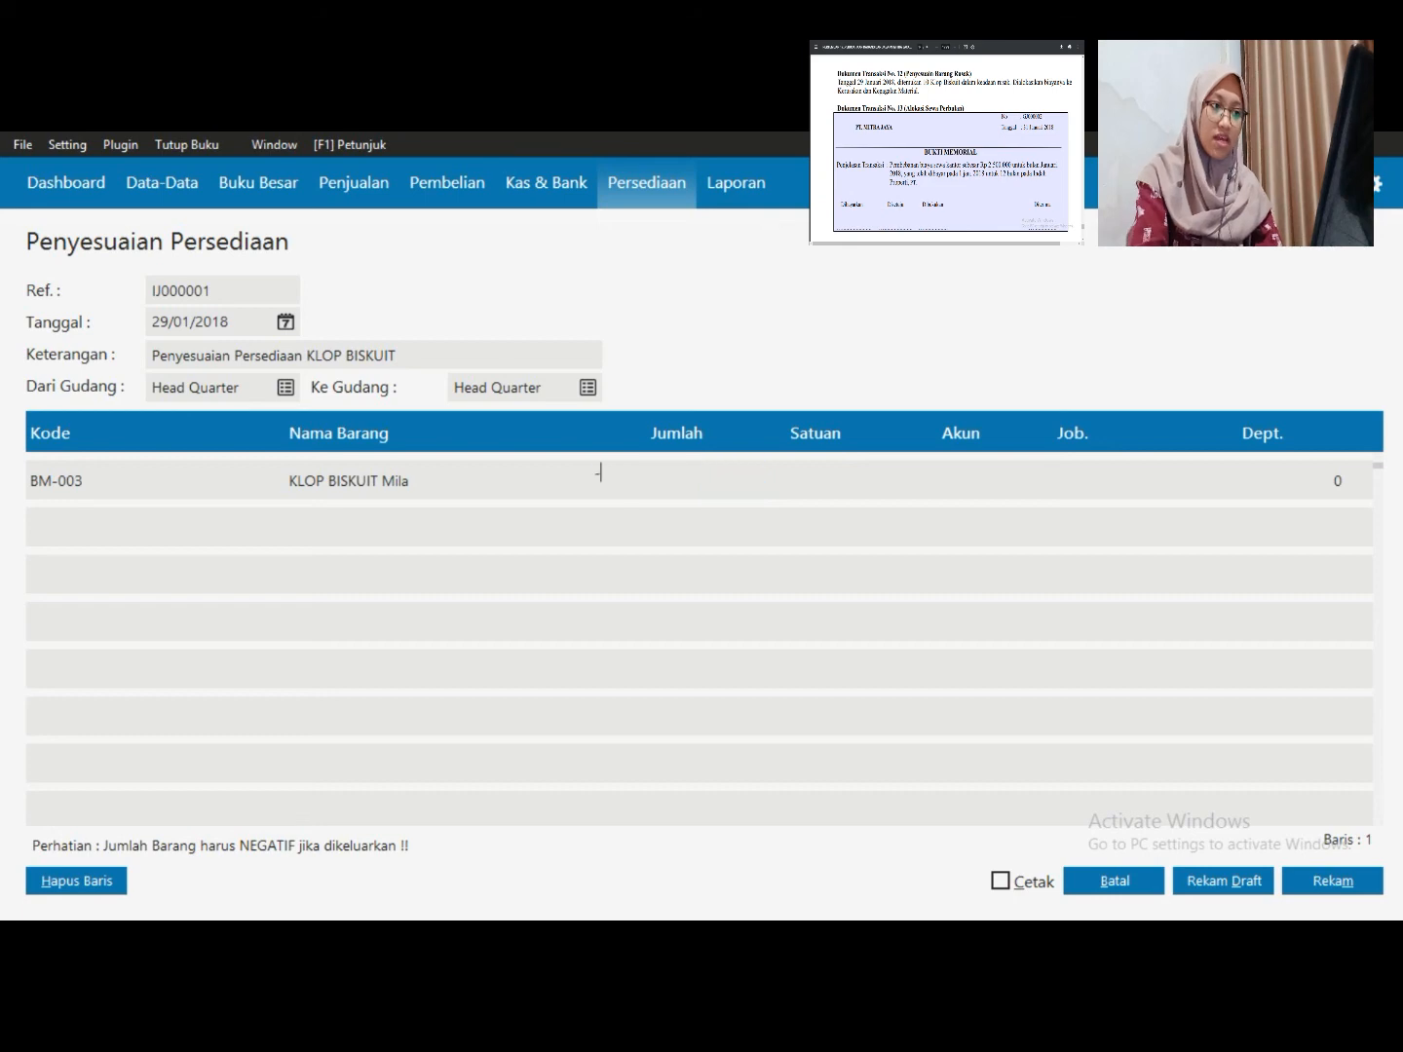
type("1")
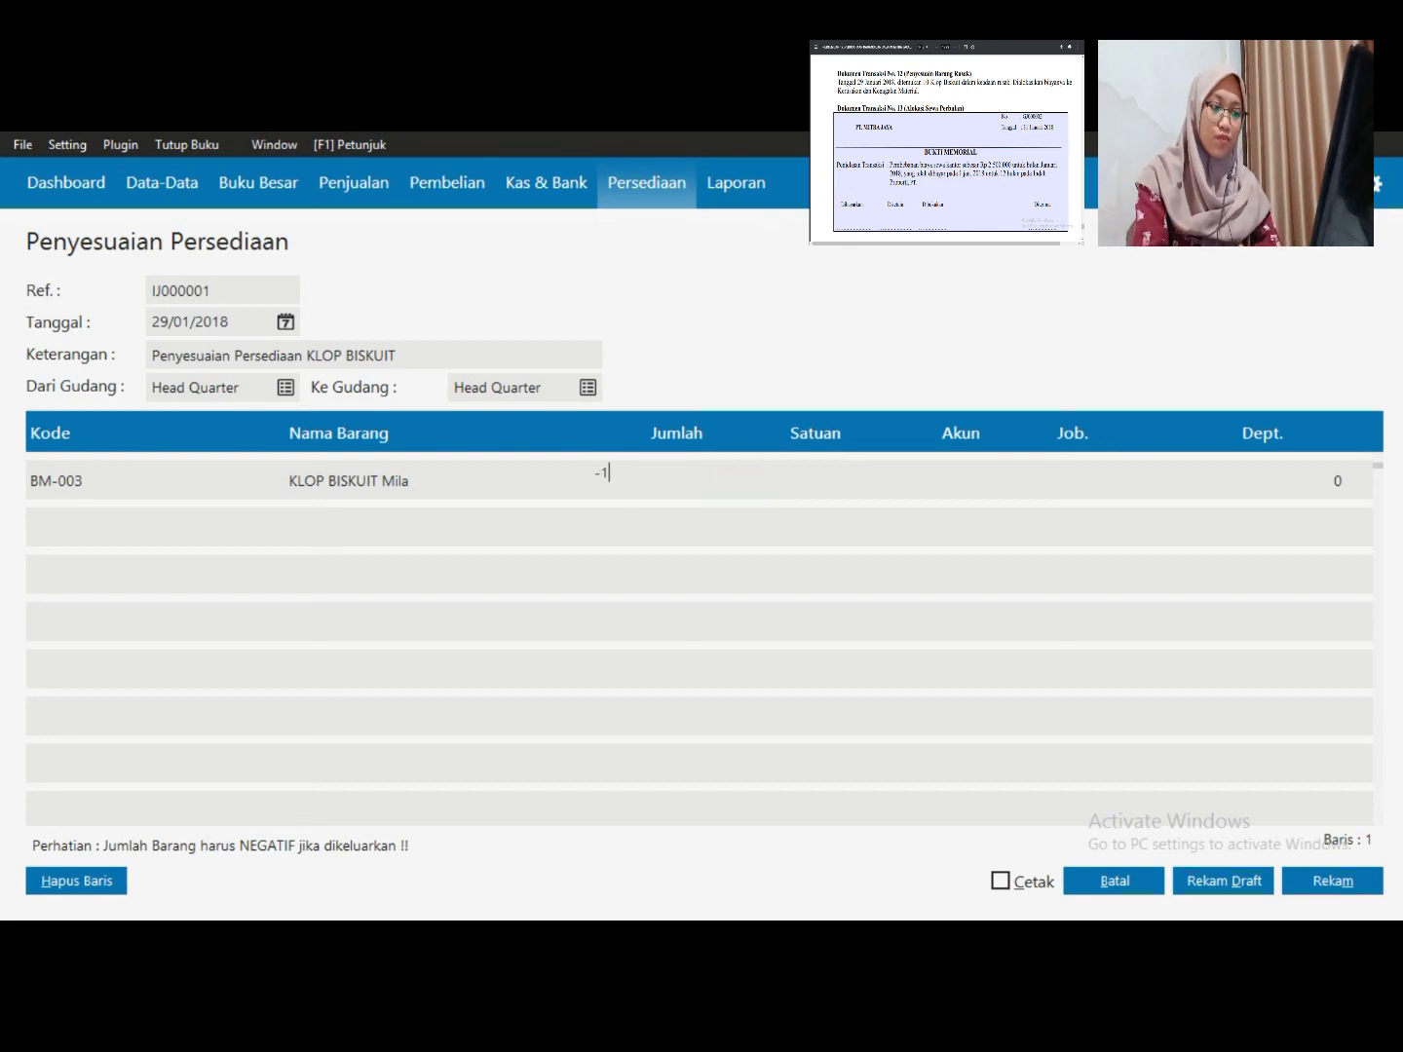
type("0")
key("Tab")
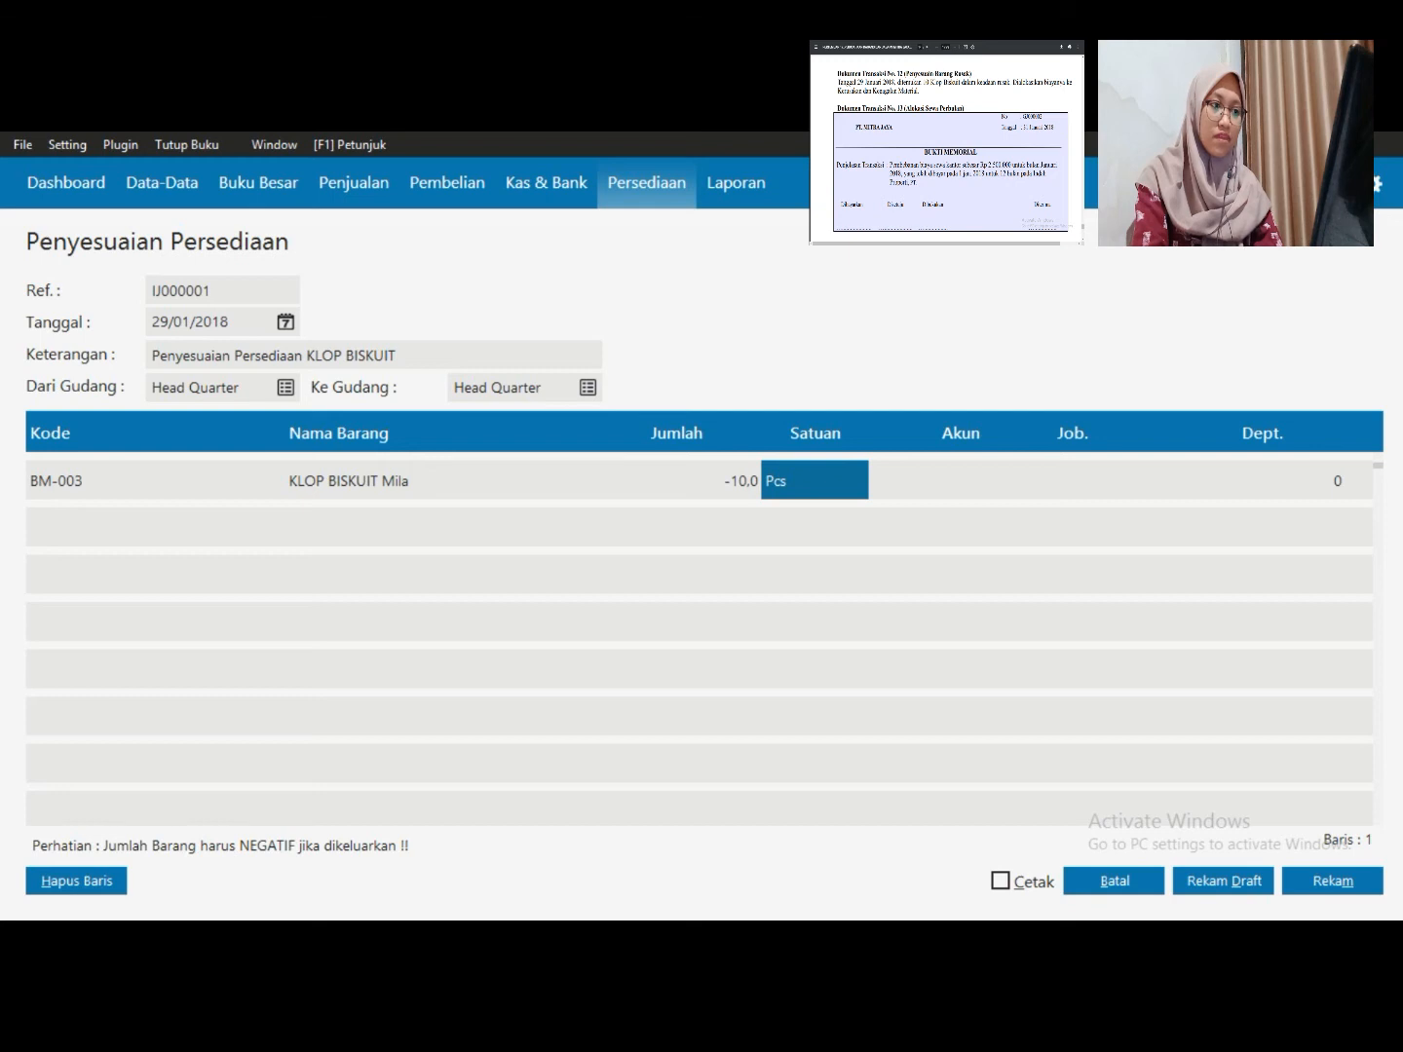
key("Tab")
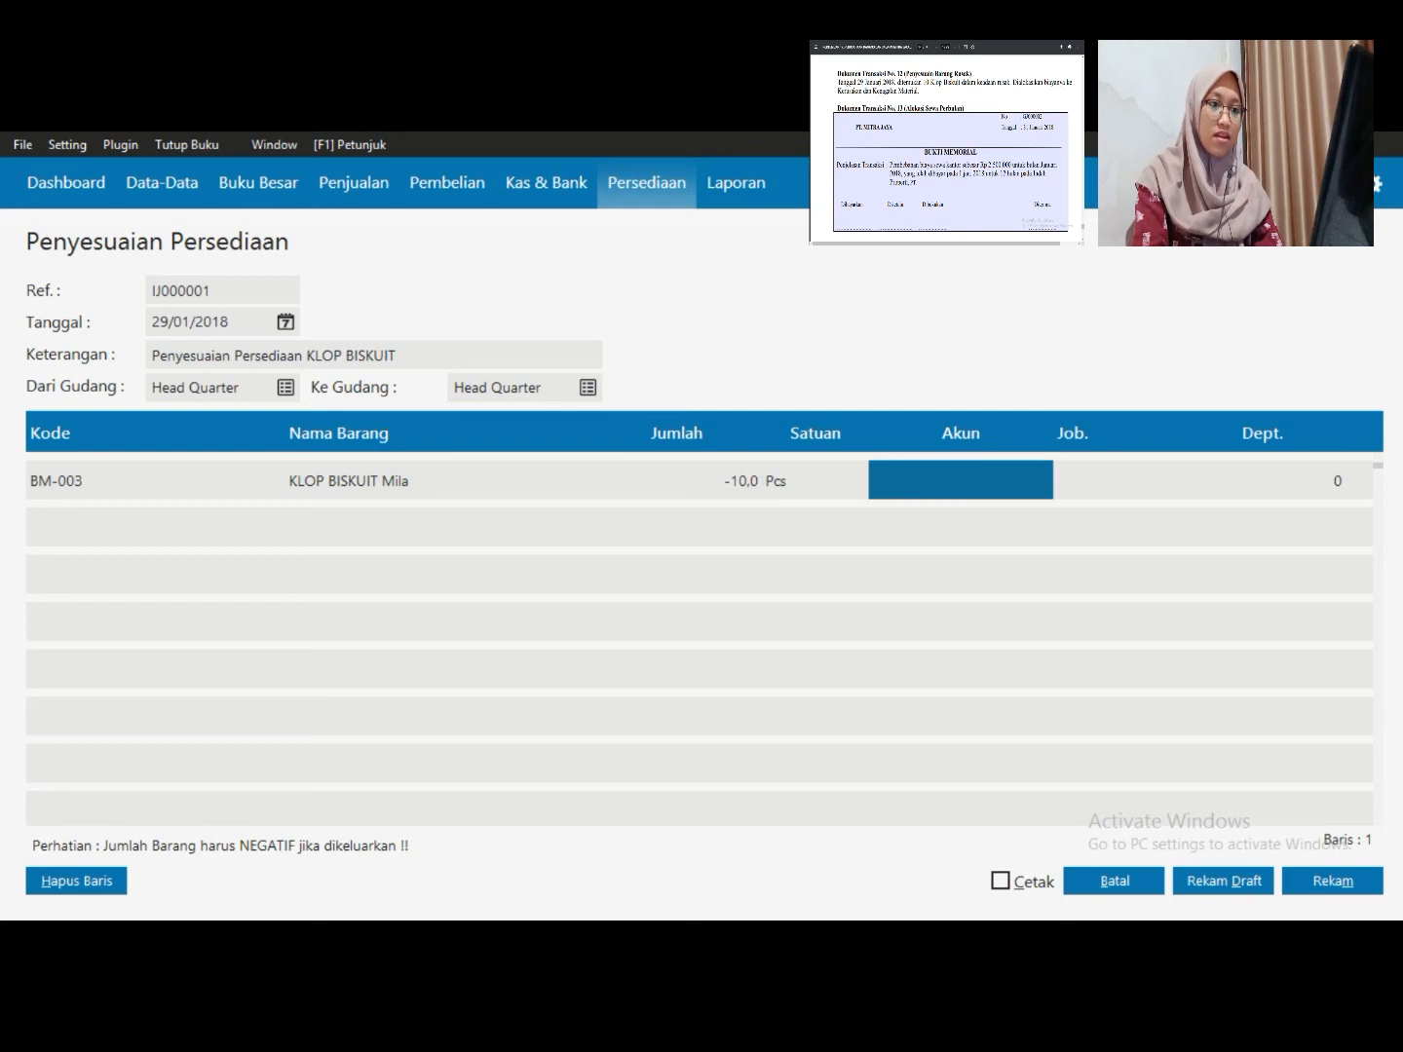
From the row's account list, edit account 620000032 Beban Listrik, reclassifying it as Beban Operasional Lain and adjusting its code to match
key("Return")
key("Return")
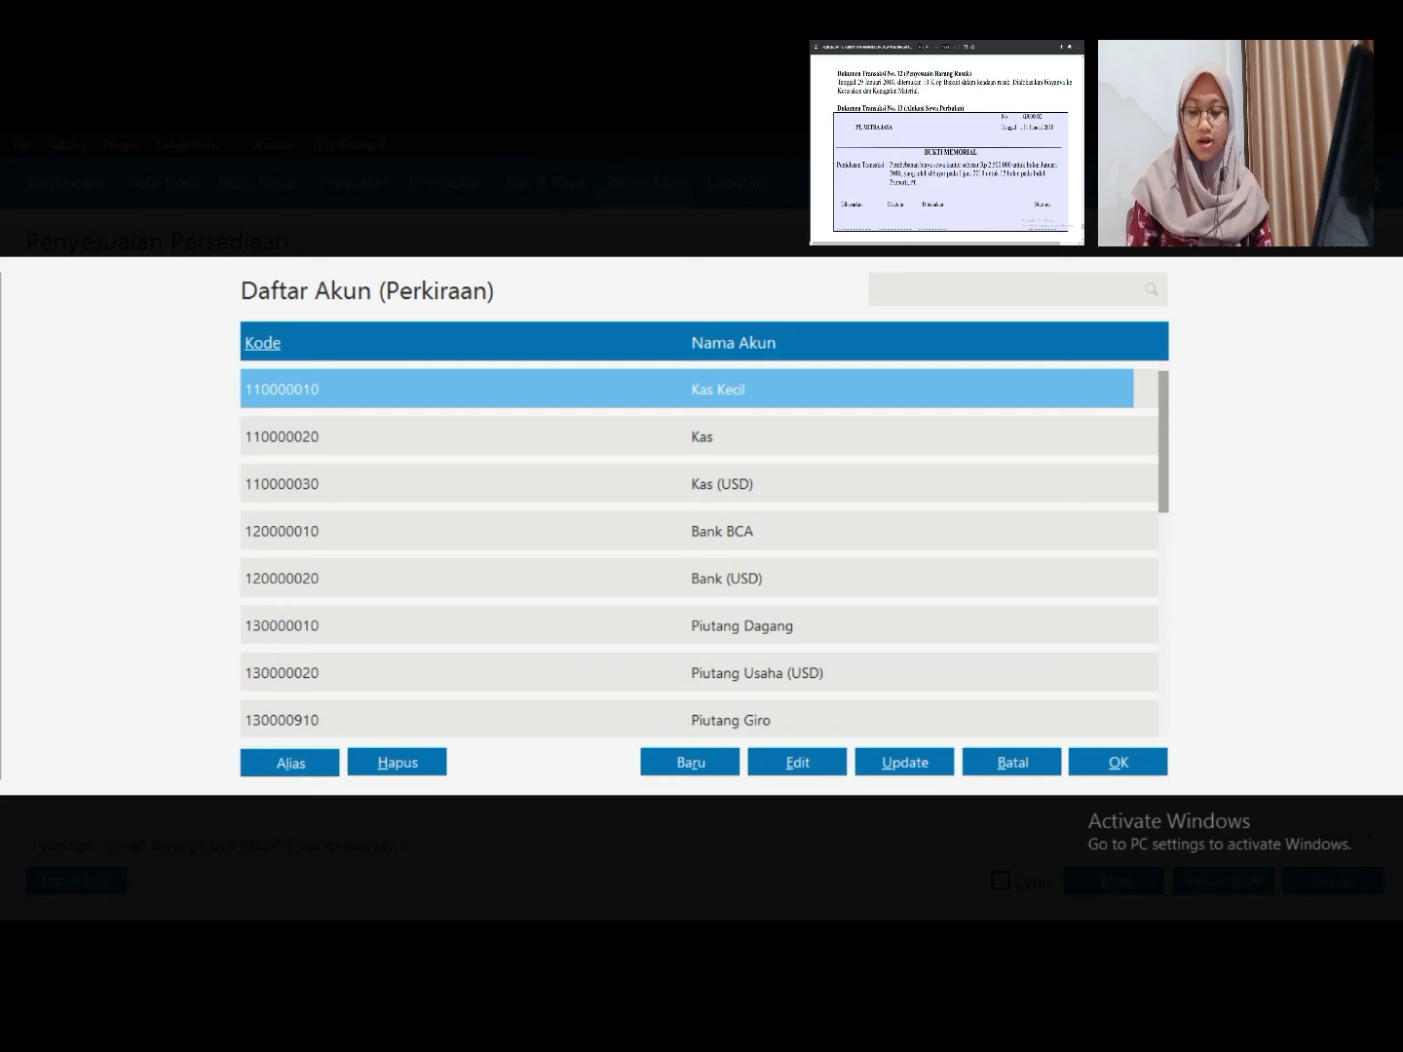
left_click_drag(1163, 442, 1163, 570)
left_click_drag(1163, 409, 1163, 687)
key("Page_Down")
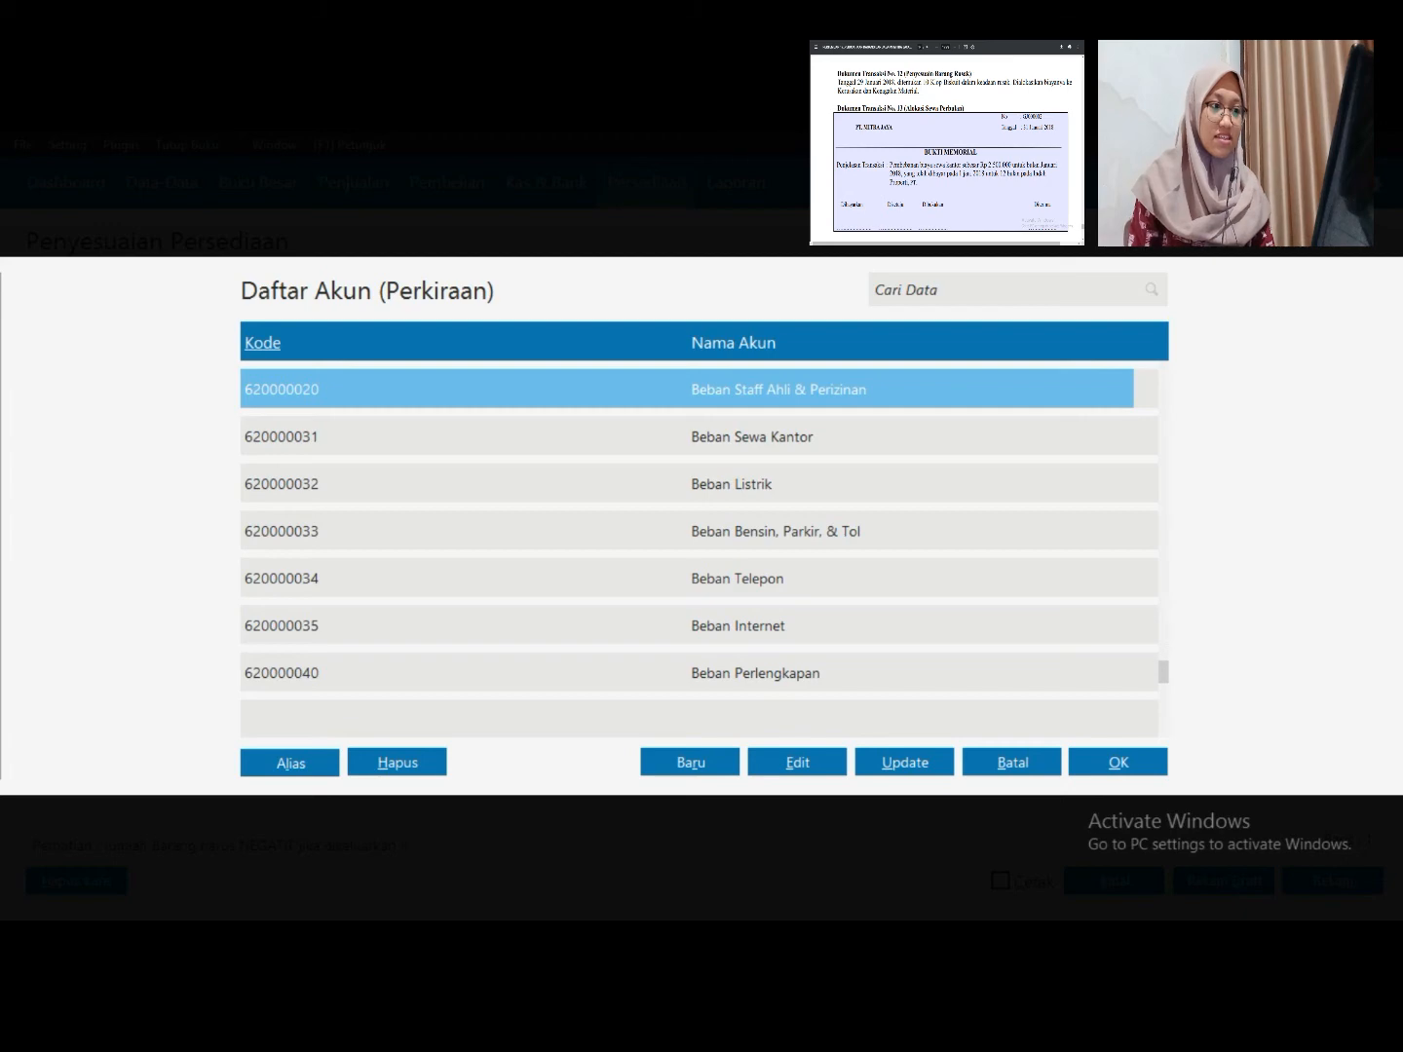
left_click(730, 485)
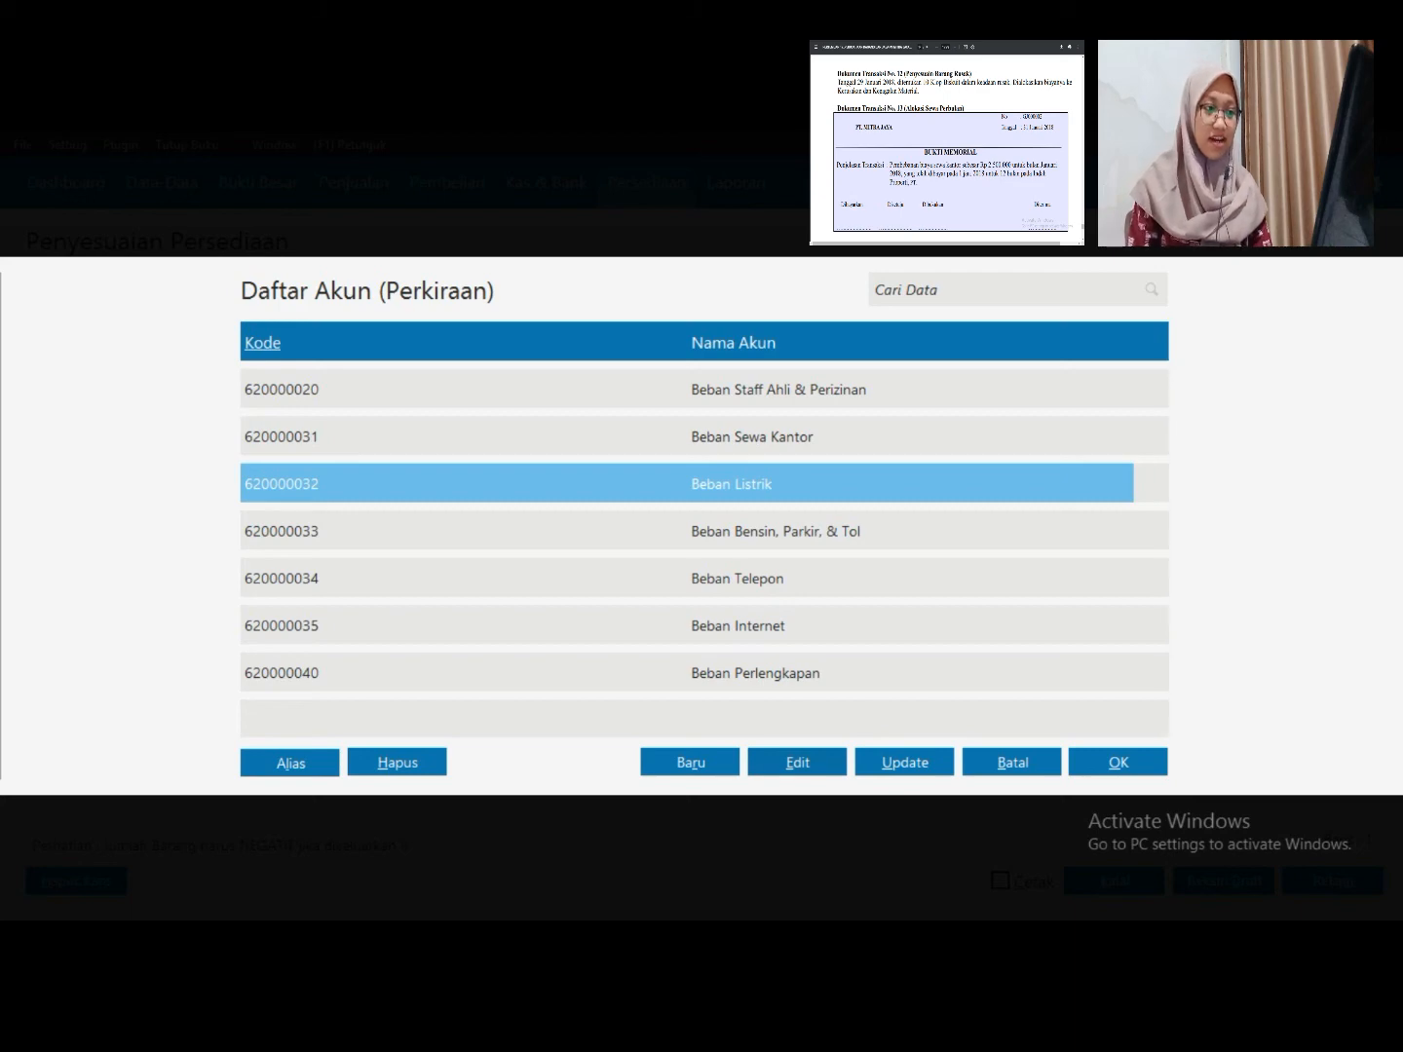
left_click(796, 762)
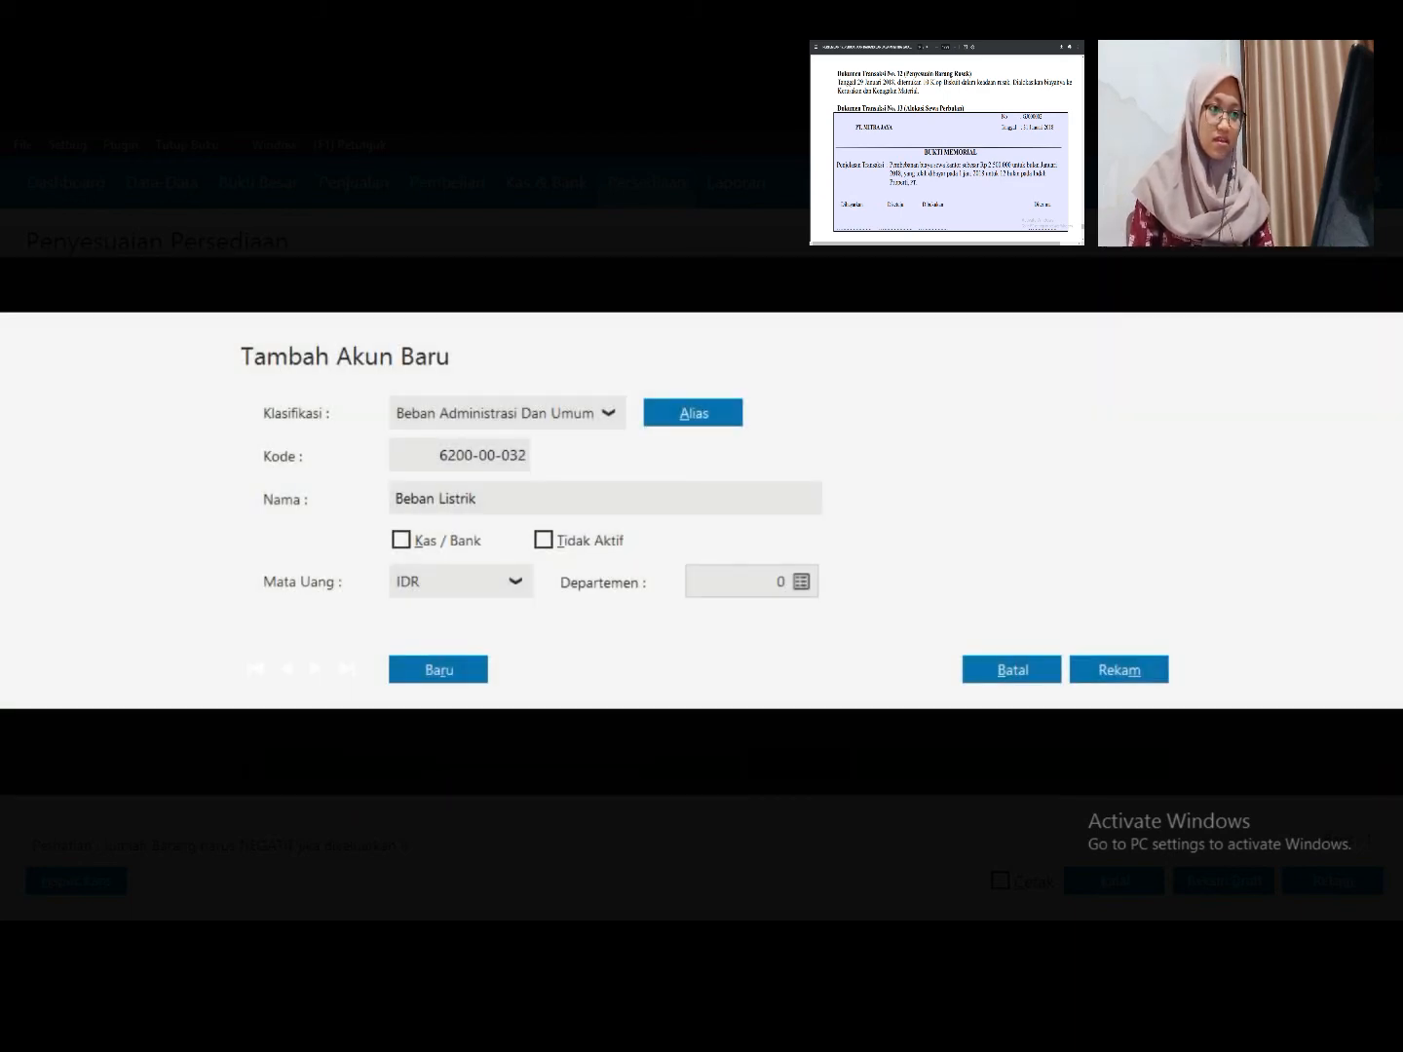
left_click(608, 413)
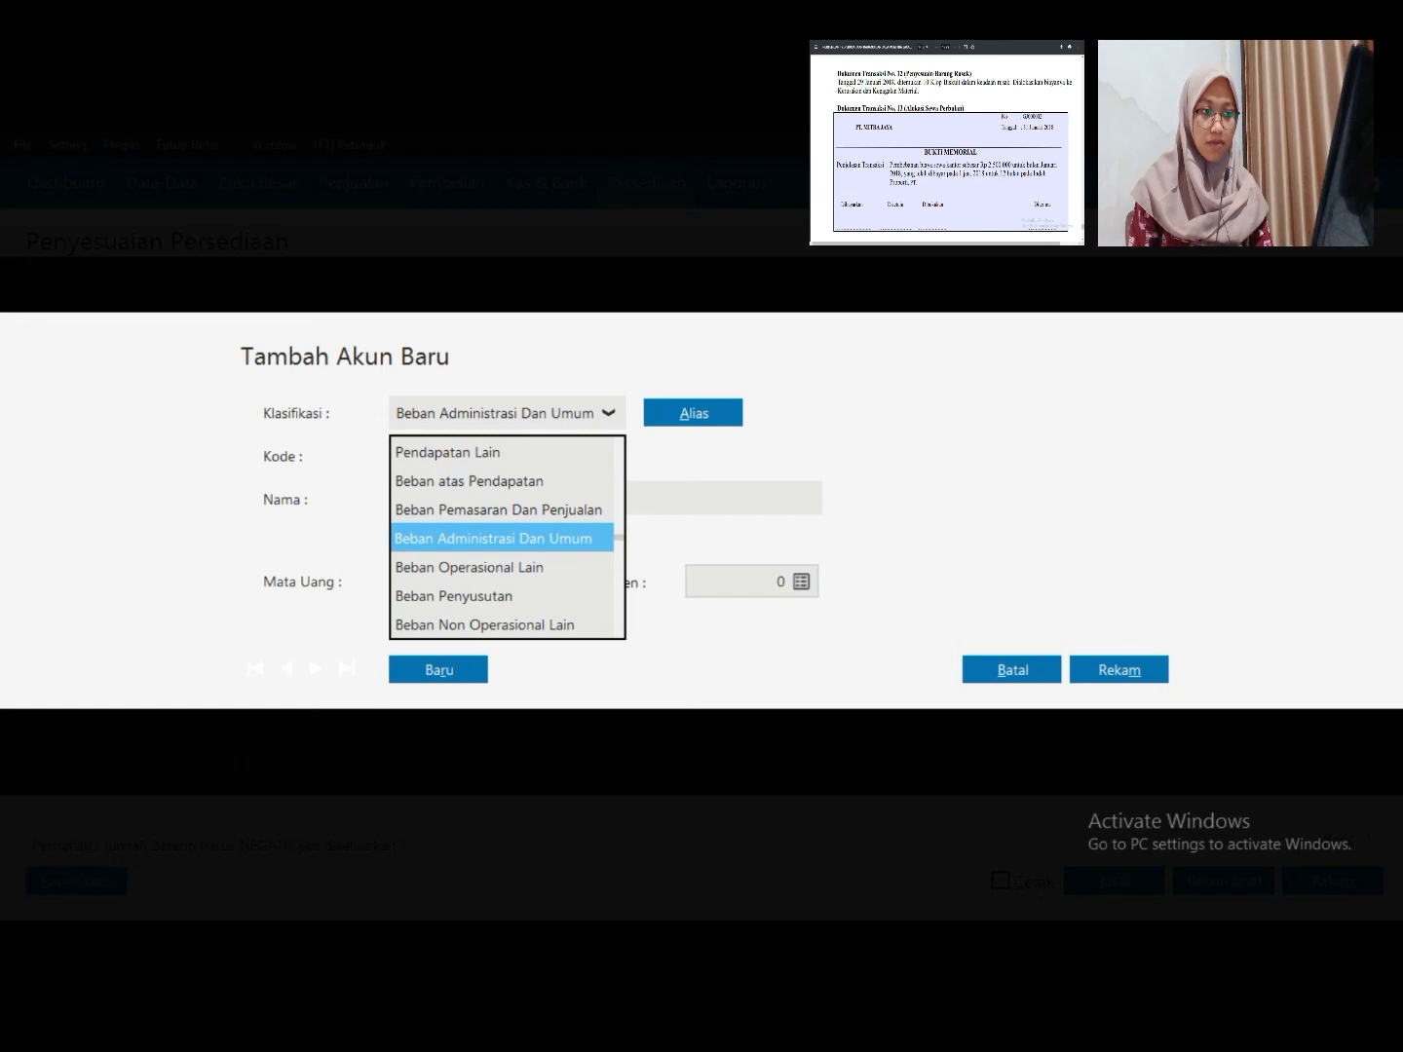
left_click(494, 539)
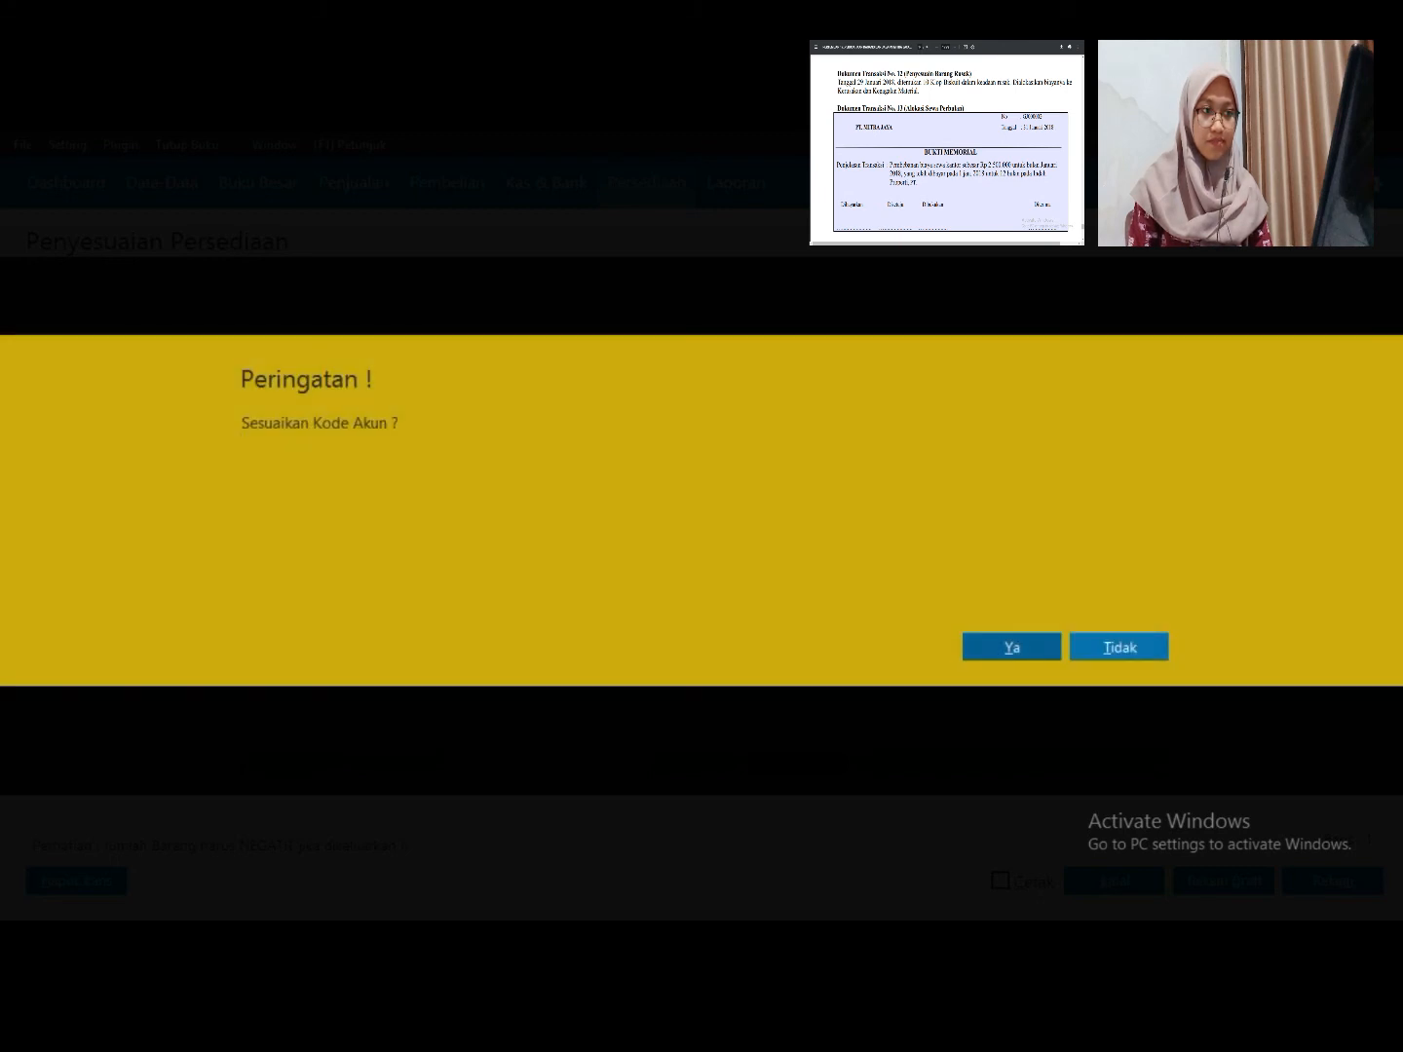
left_click(1012, 647)
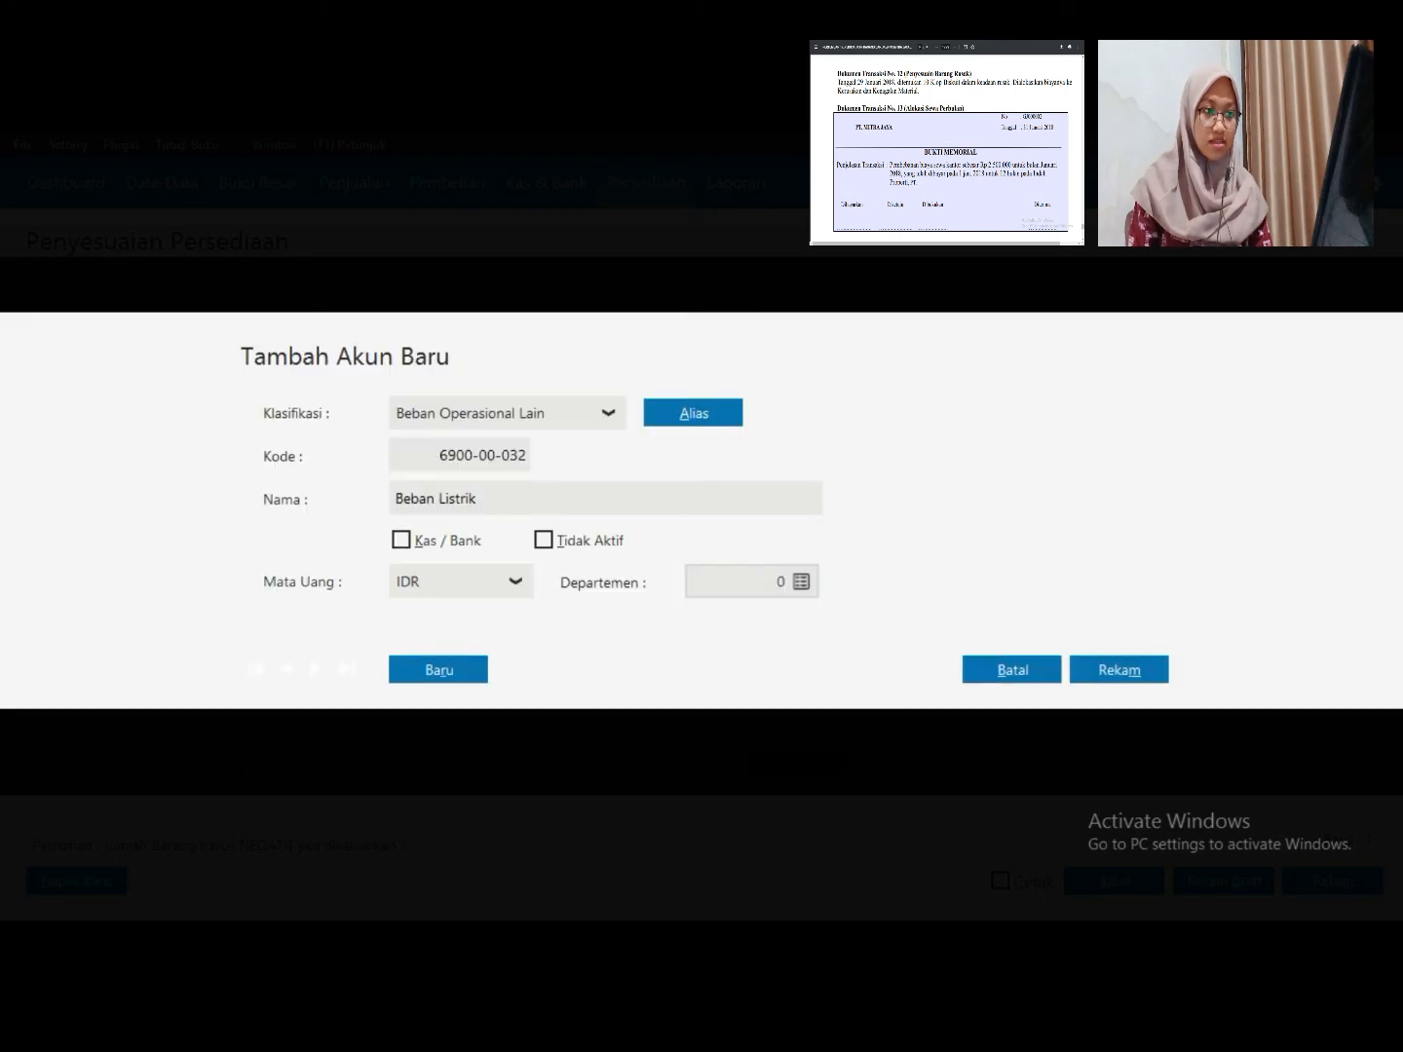
Rename the account as Beban Kerusakan dan Kegagalan Material and record the change
left_click(436, 499)
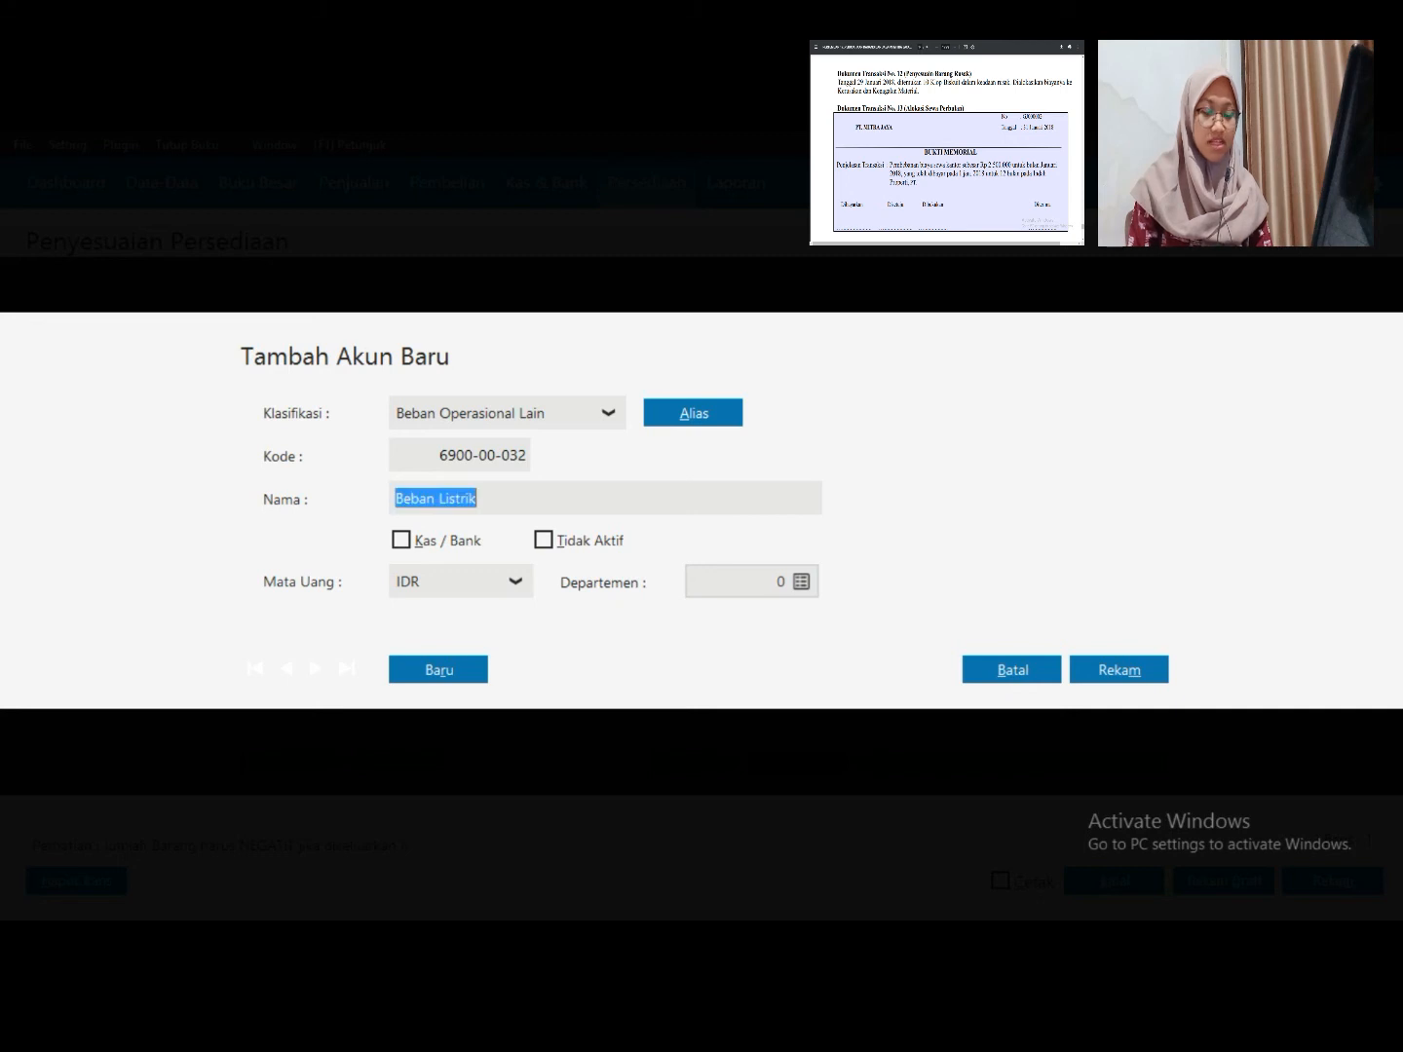
left_click_drag(480, 499, 440, 498)
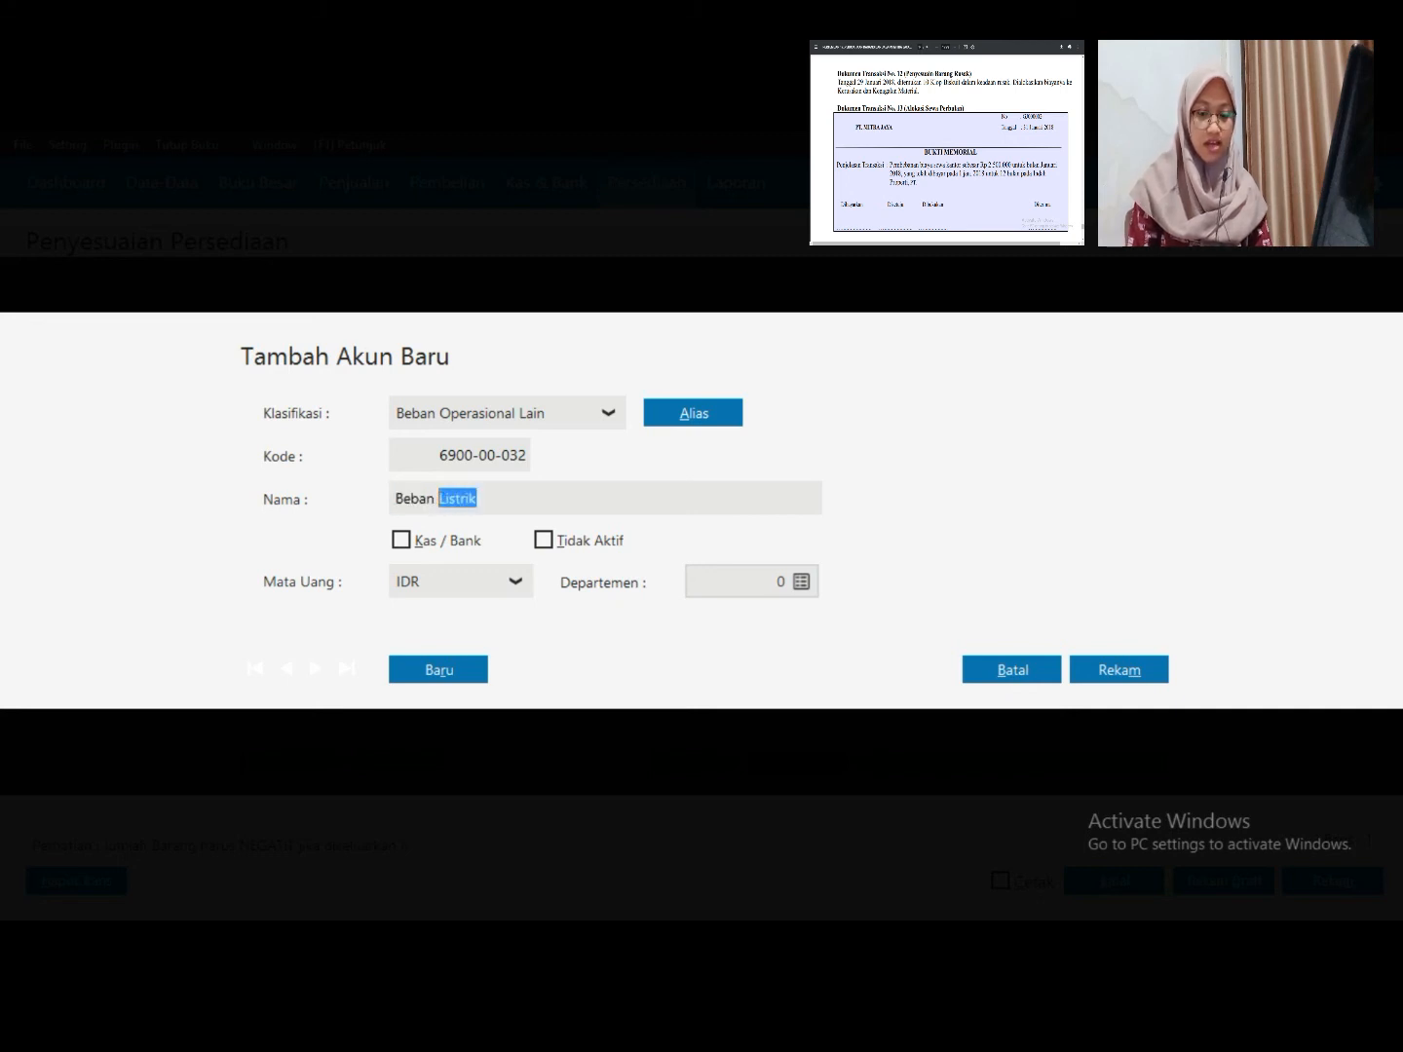
type("Kerusakan dan")
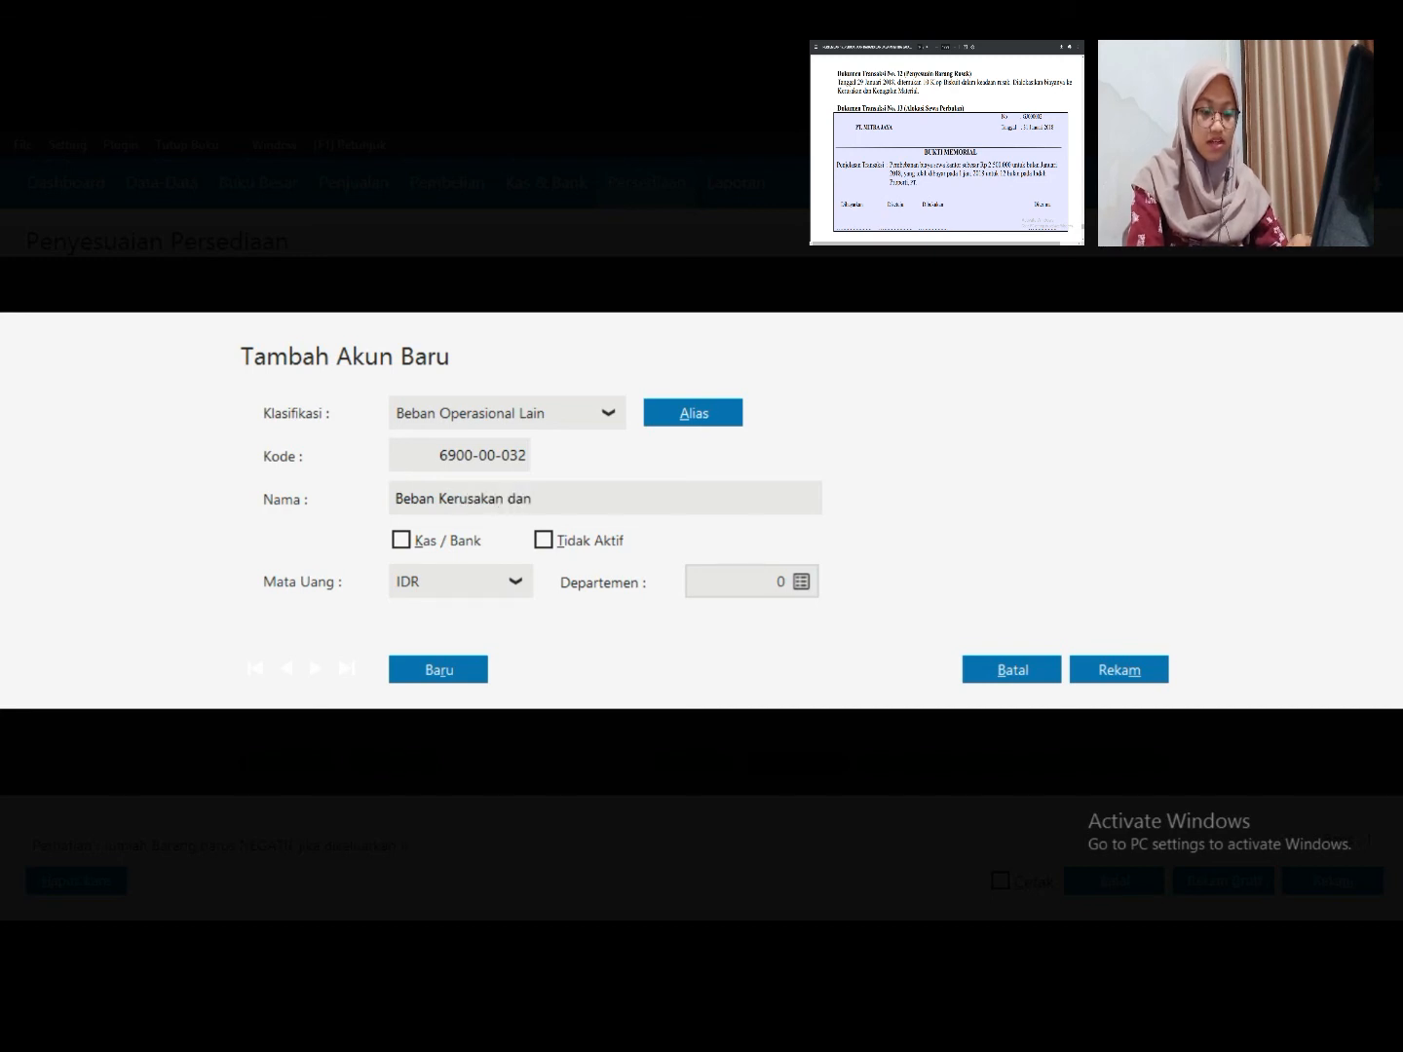
type(" Kegagalan Mat")
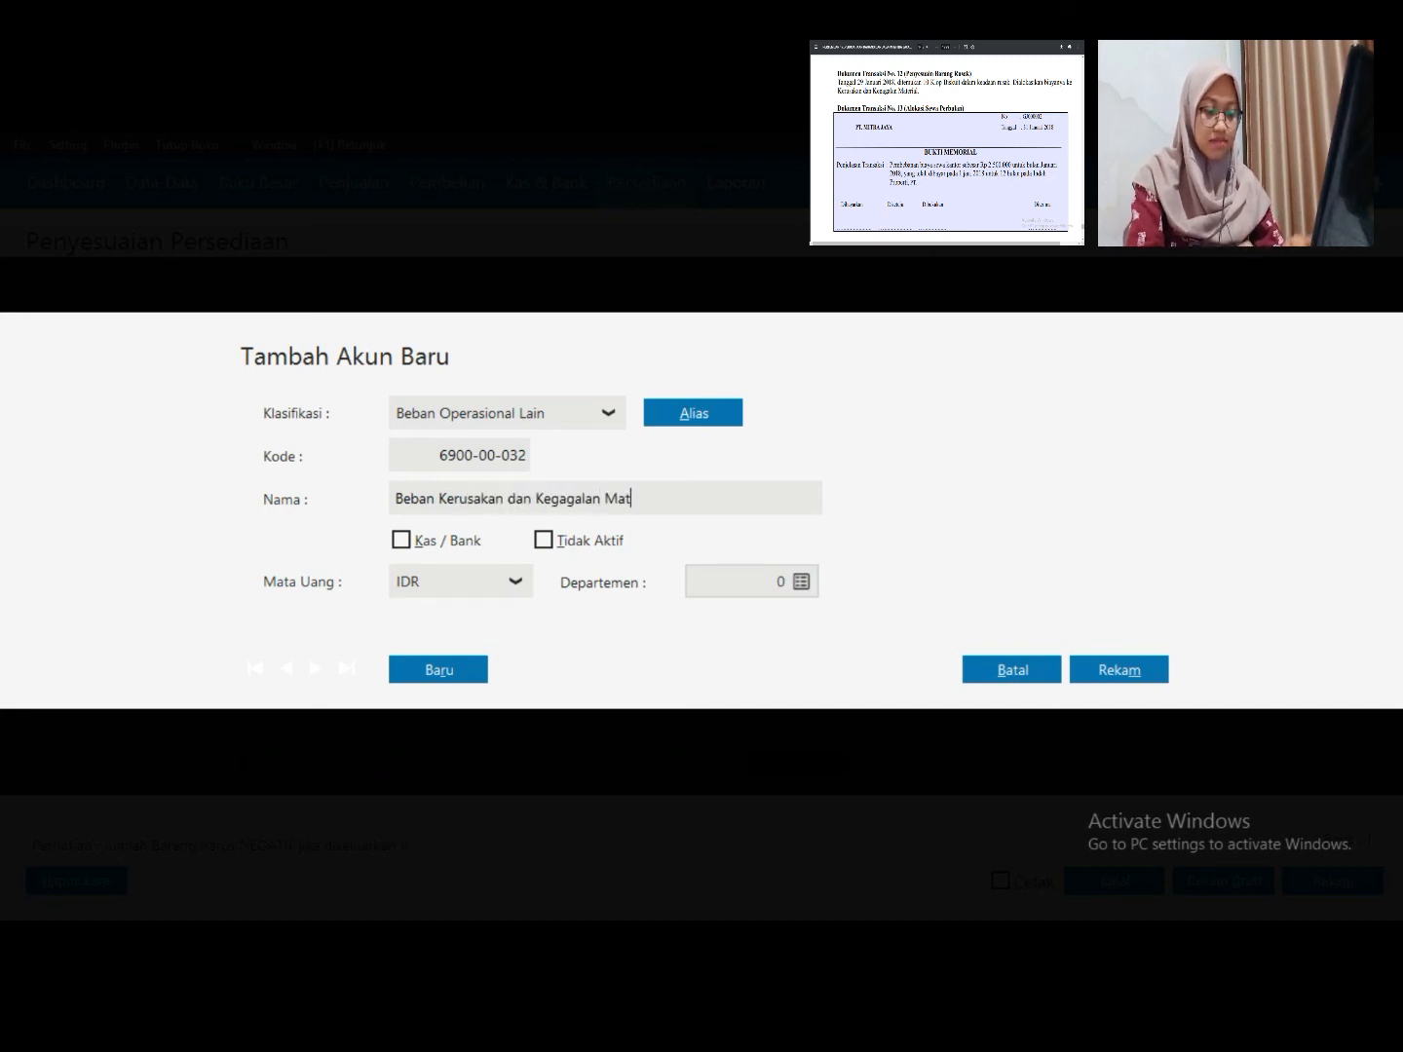
type("erial")
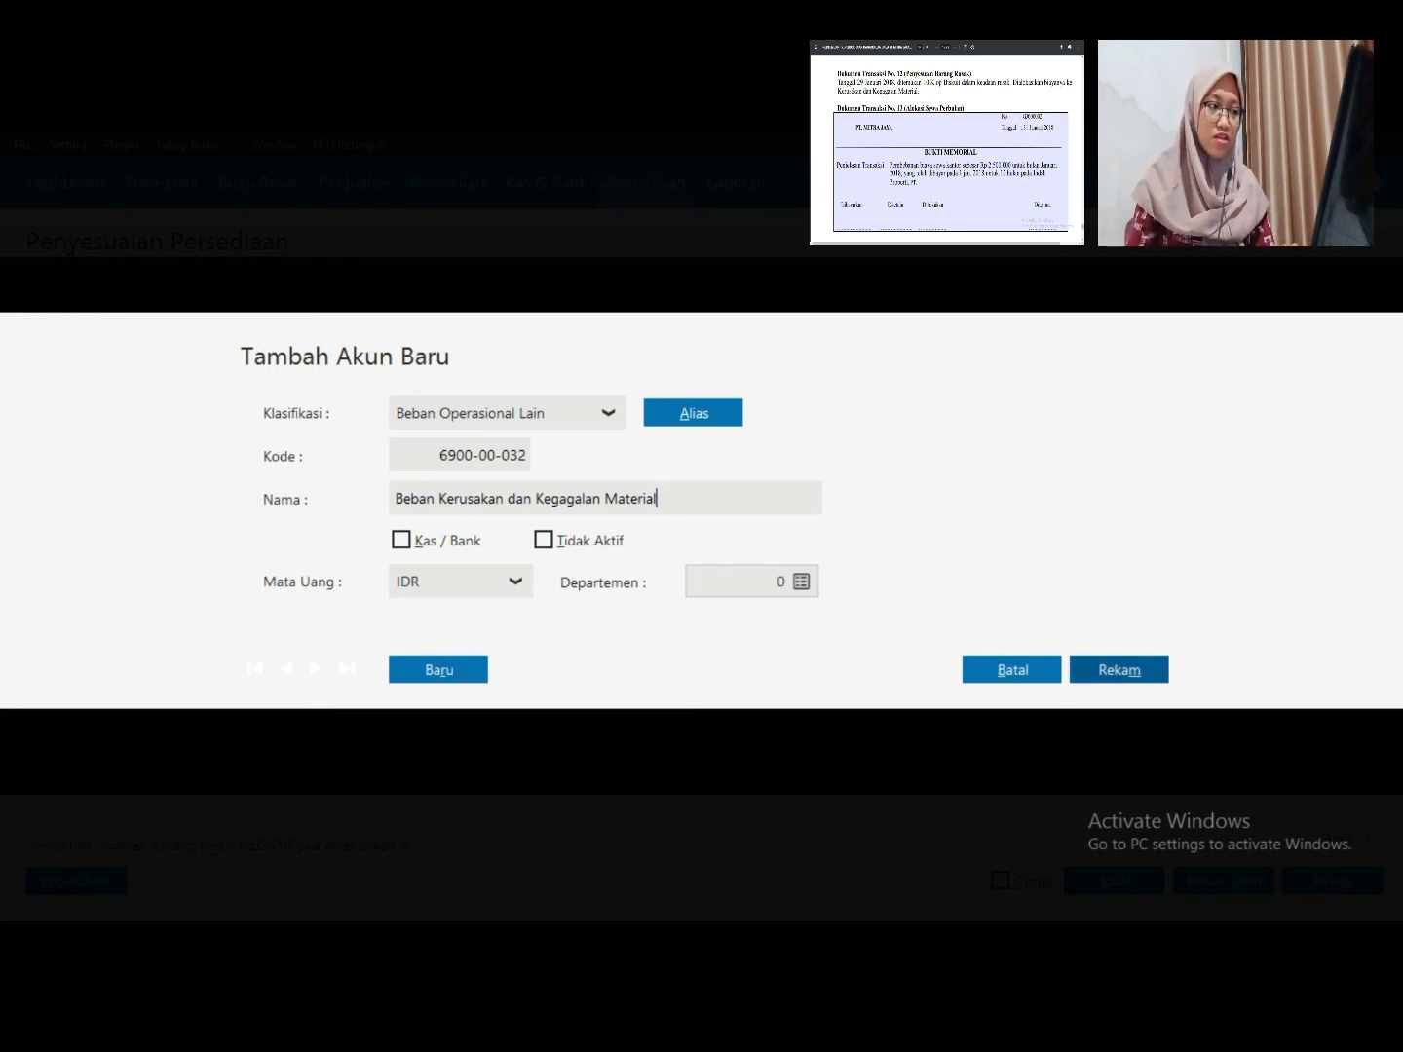
left_click(1117, 670)
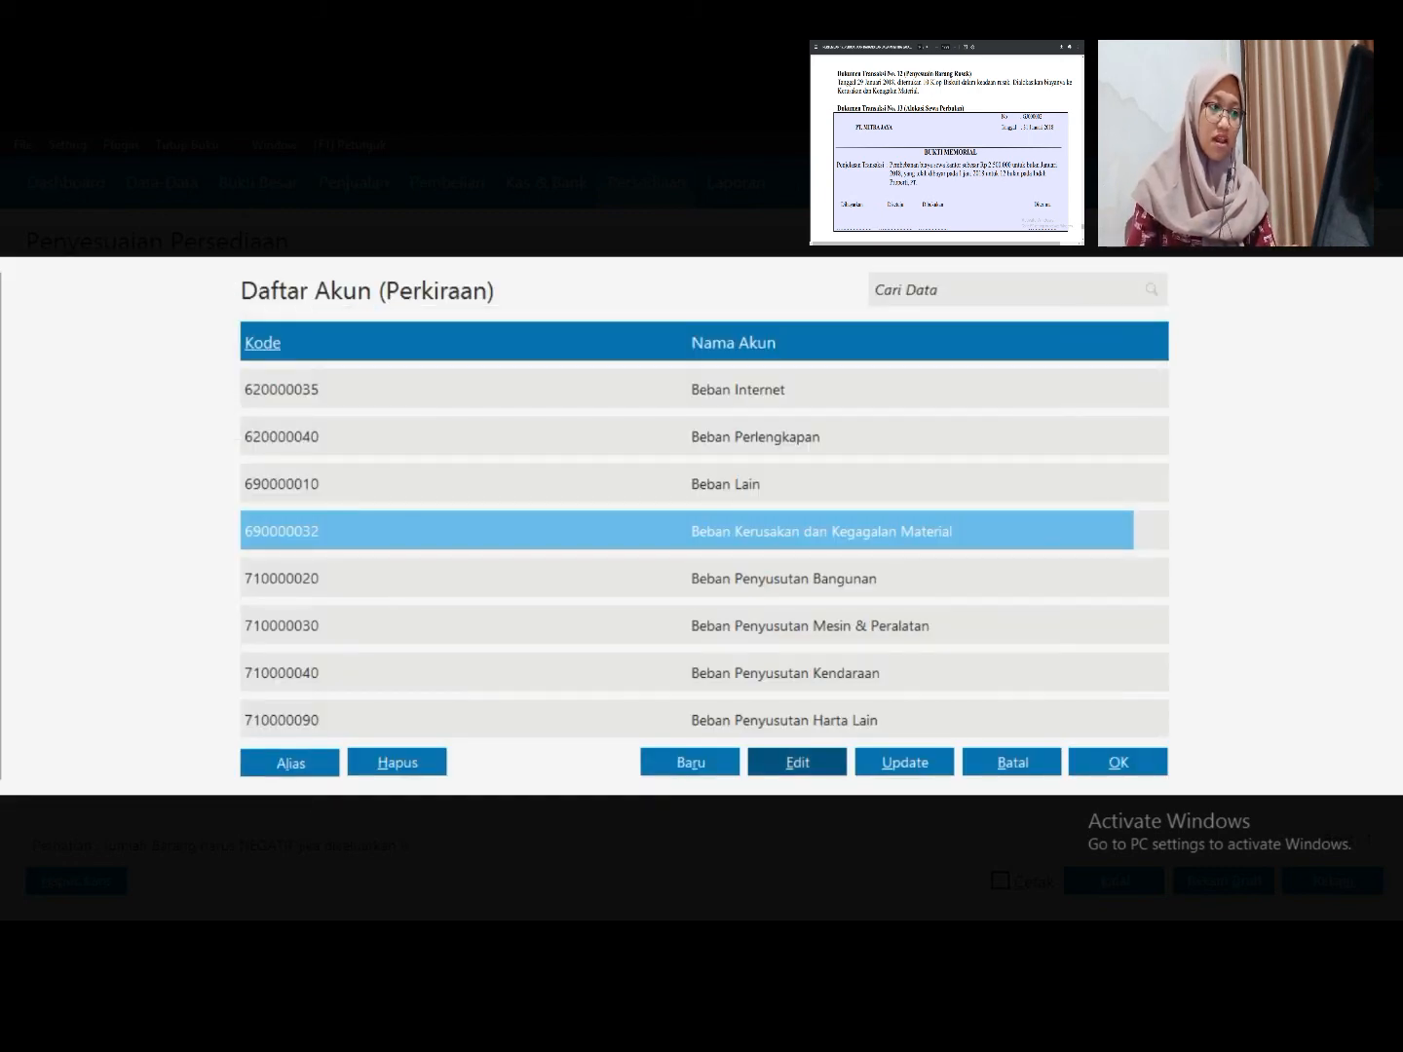
Assign account 690000032 to the Klop Biskuit row and record the inventory adjustment, closing the new blank entry
left_click(1117, 762)
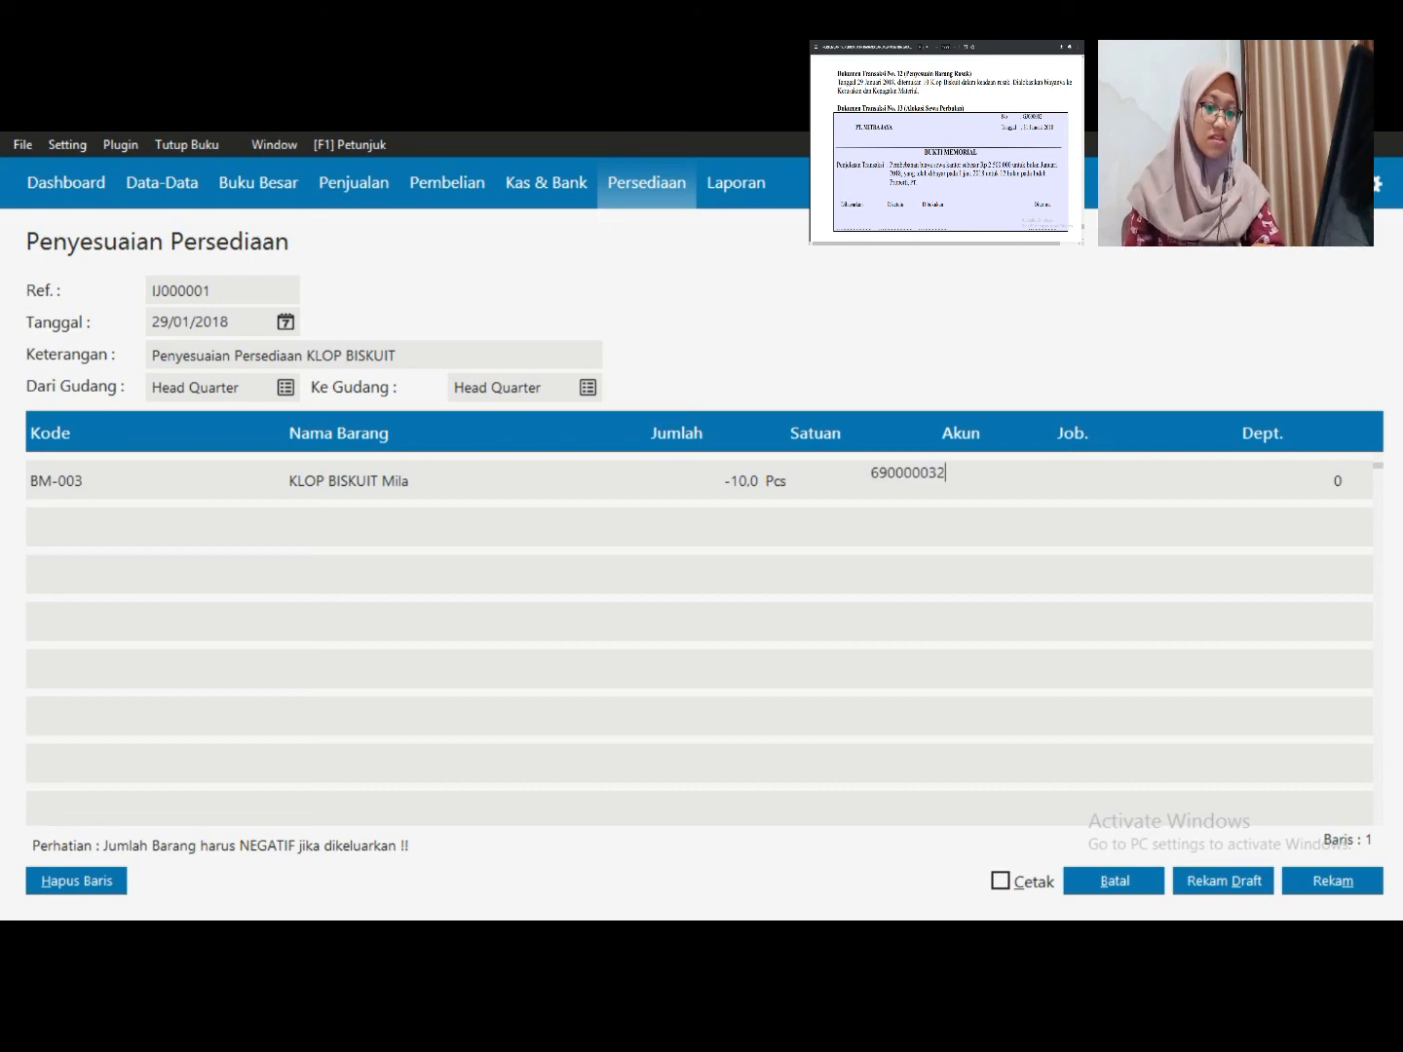
key("Return")
key("Return")
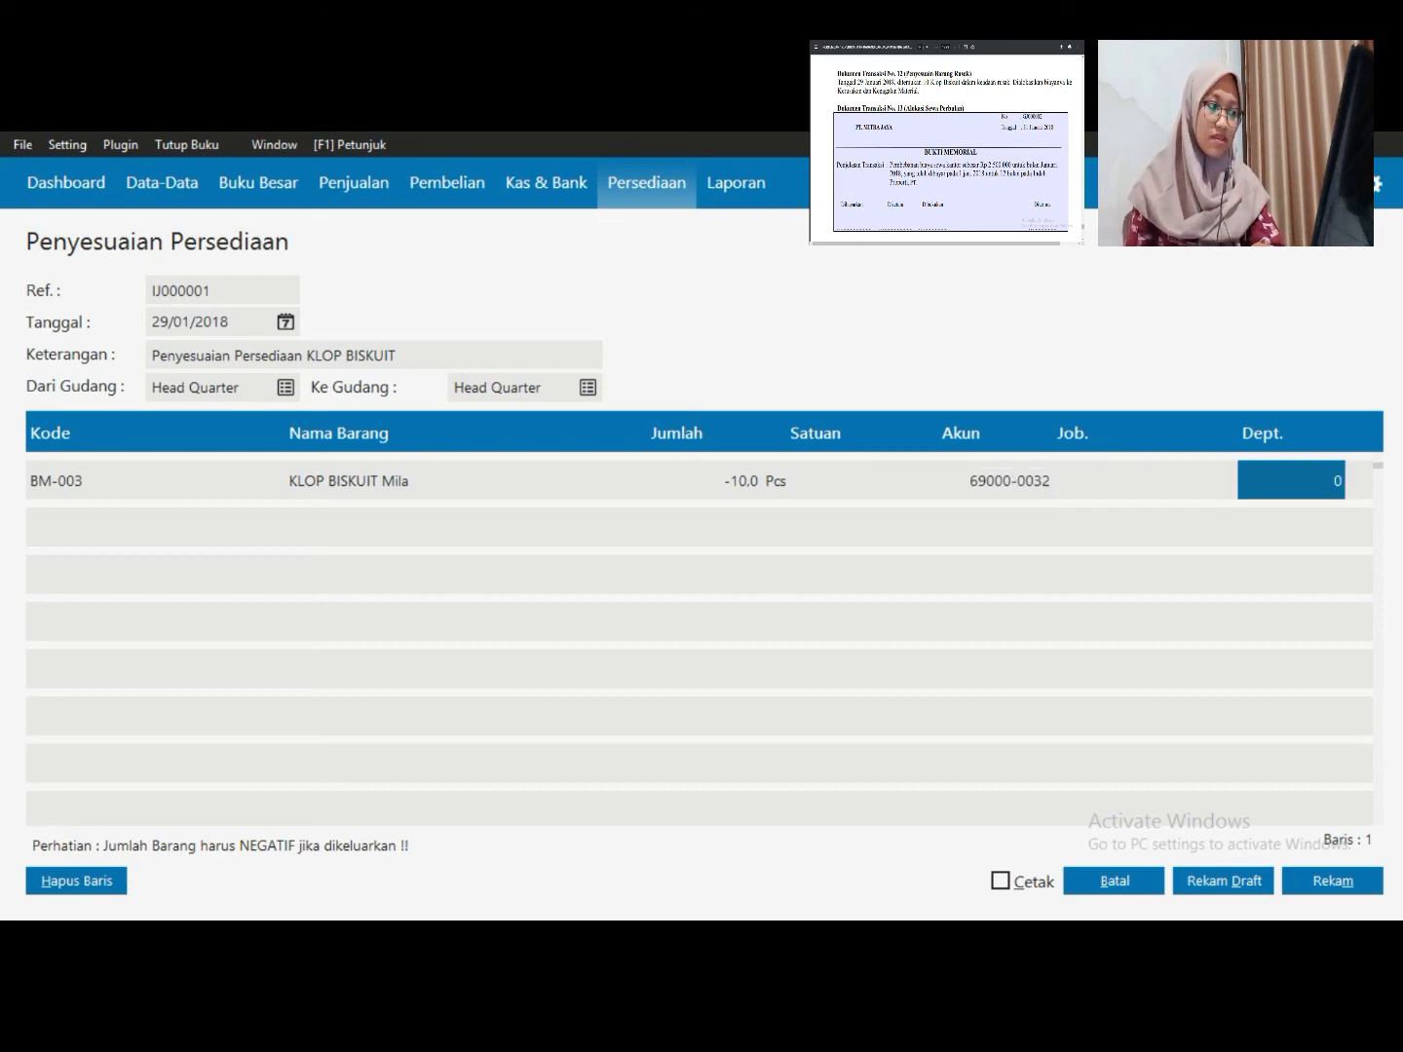
key("Return")
key("Return")
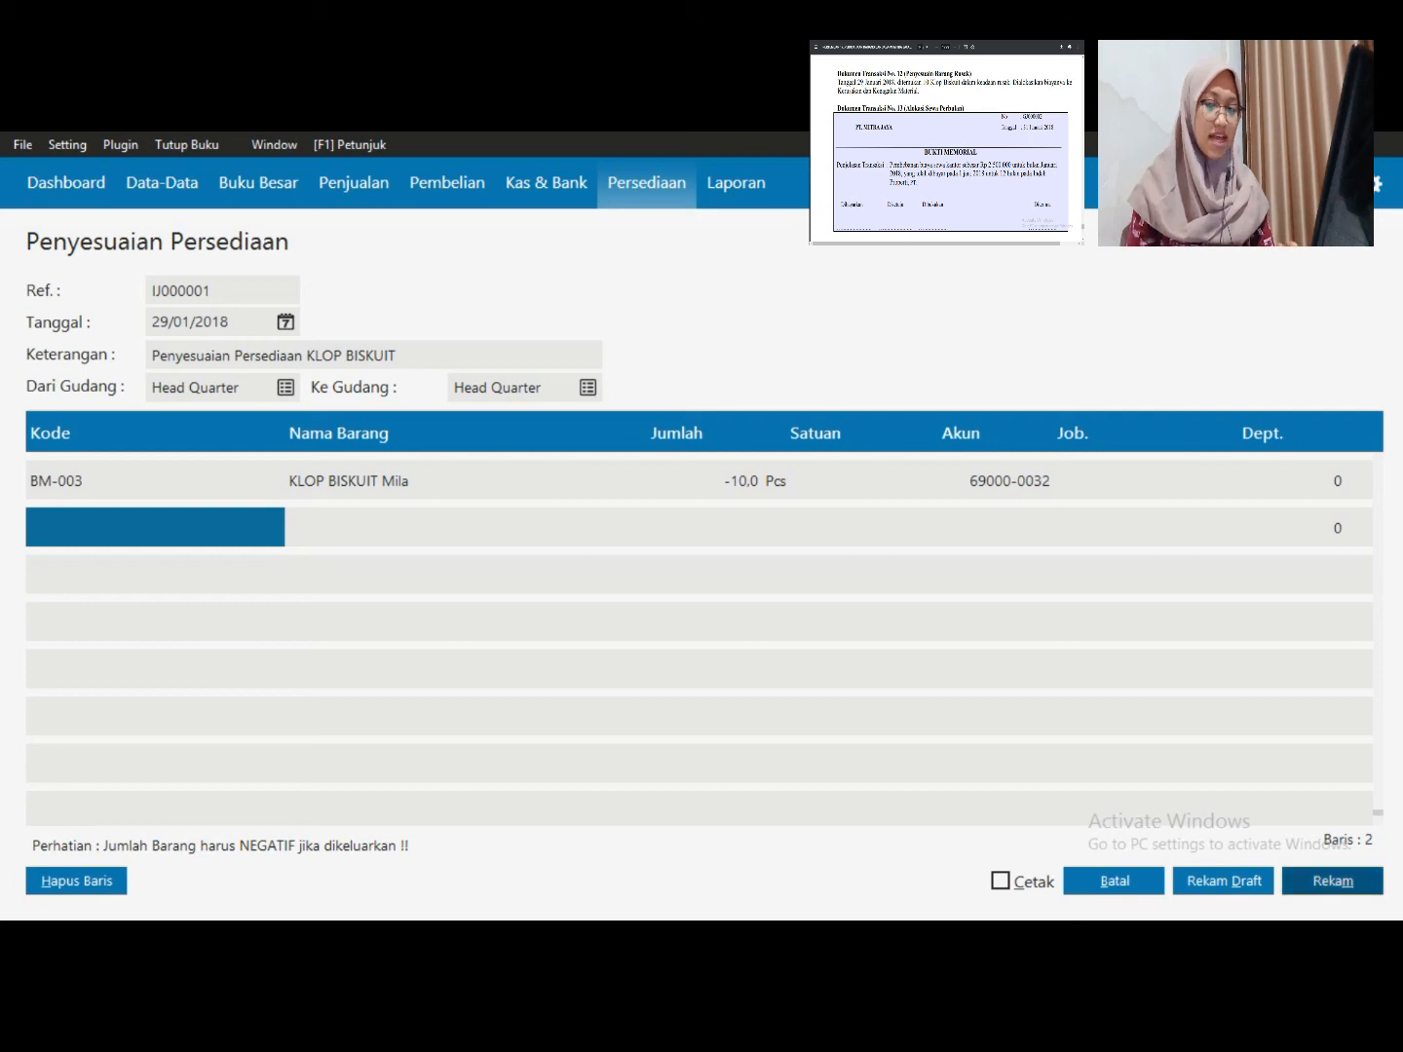
left_click(1329, 880)
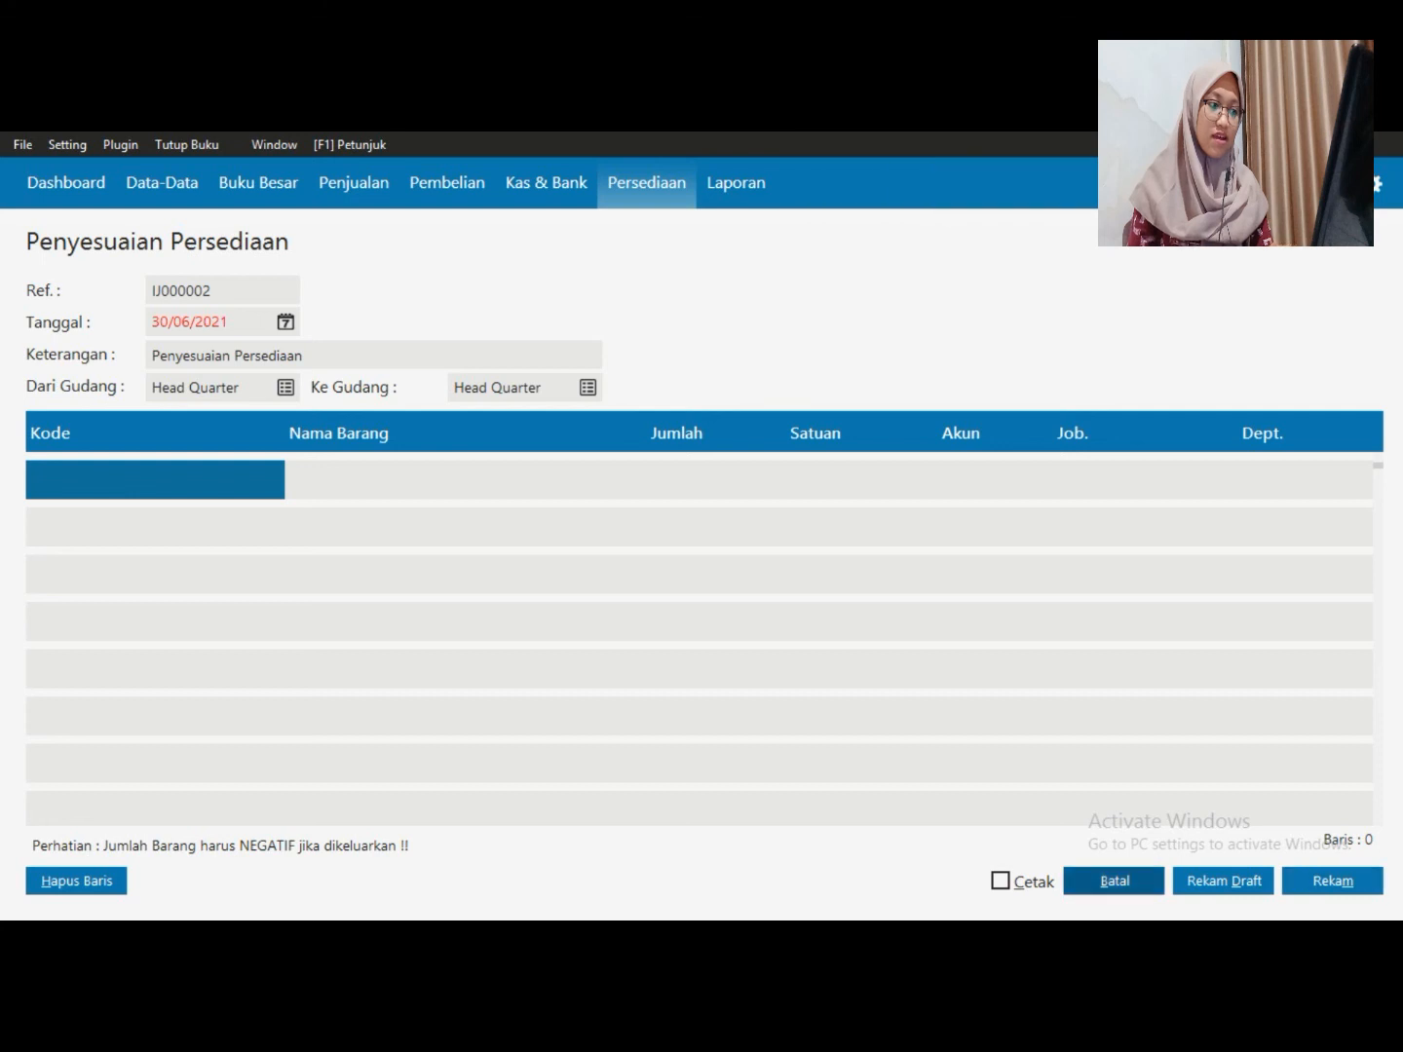
left_click(1114, 882)
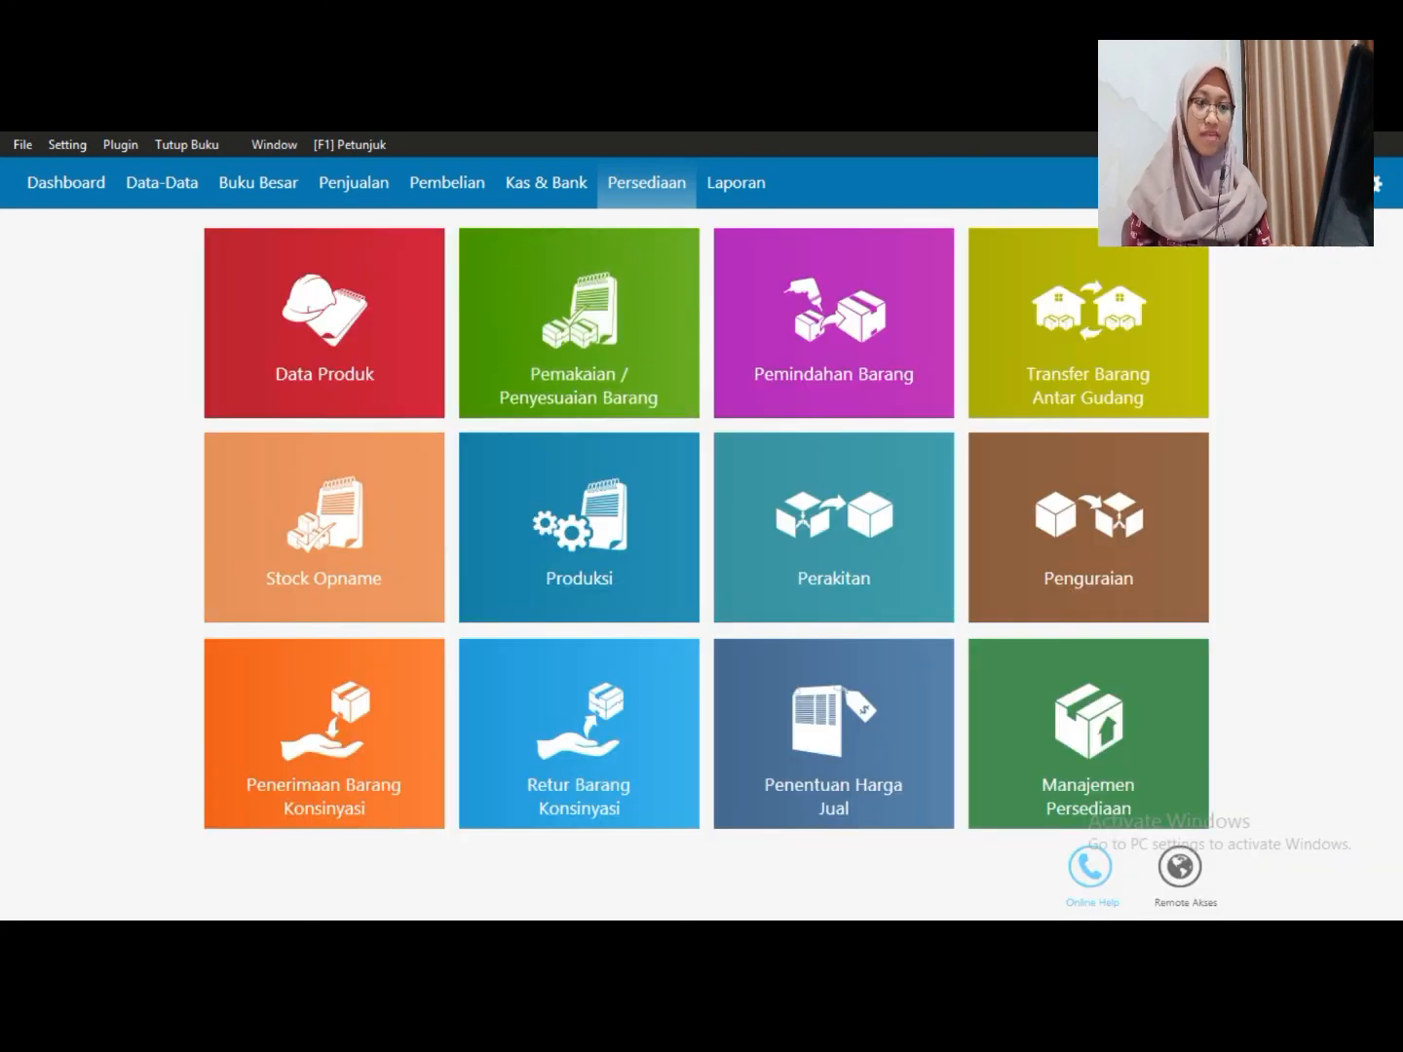
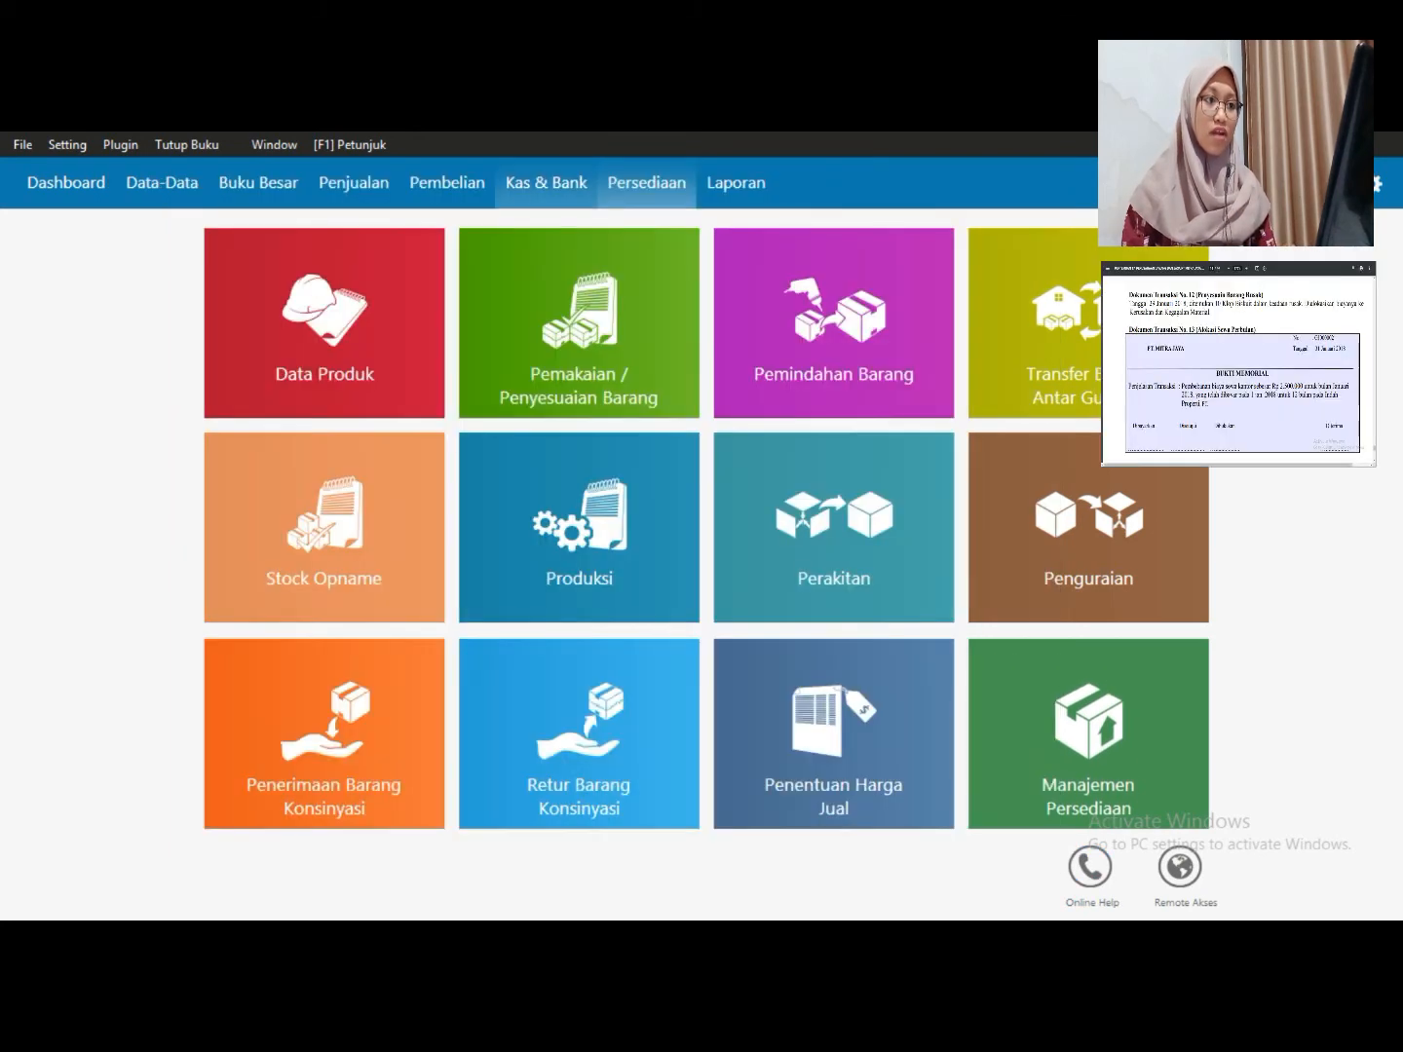
Start a new general journal entry (Transaksi Jurnal Umum) and set its date to 31/01/2018
left_click(545, 182)
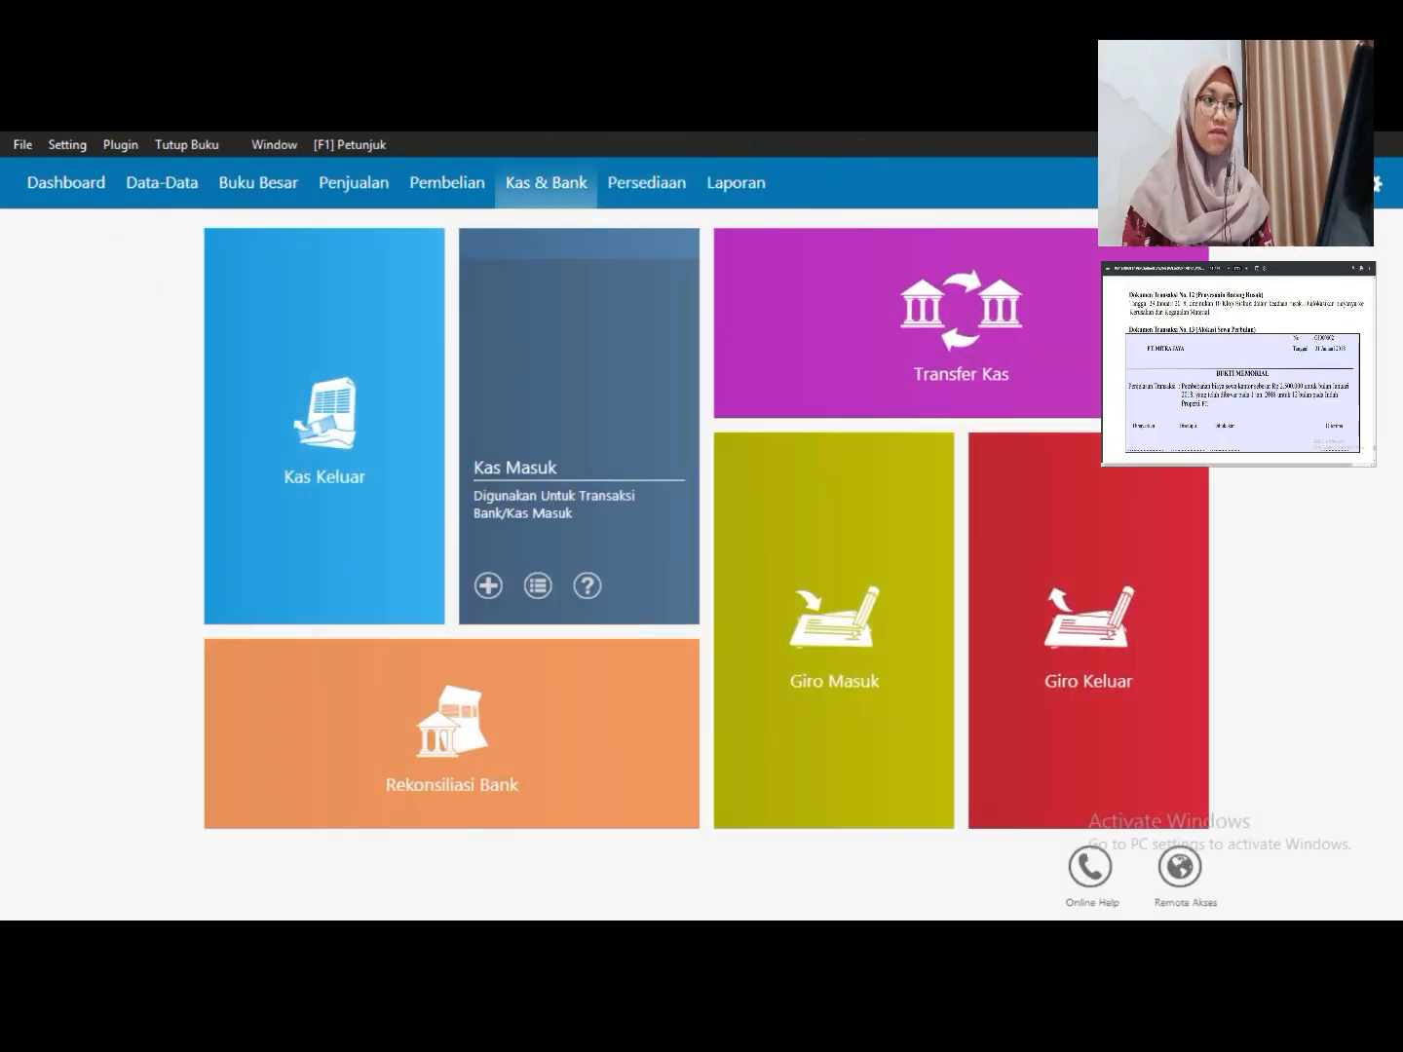
left_click(258, 183)
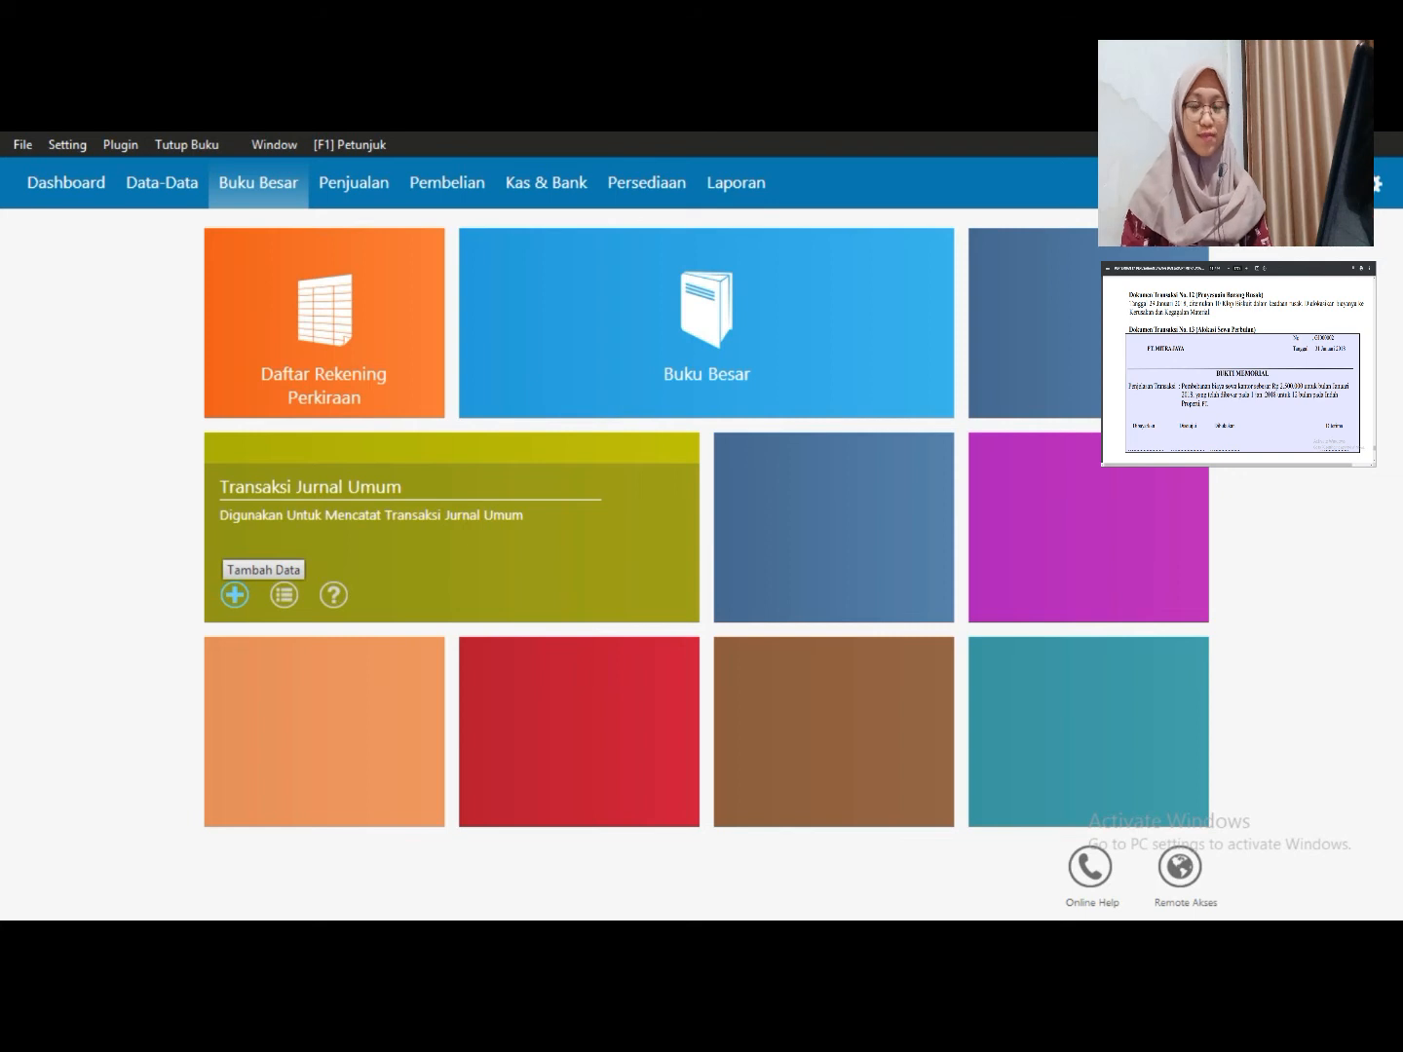
left_click(234, 595)
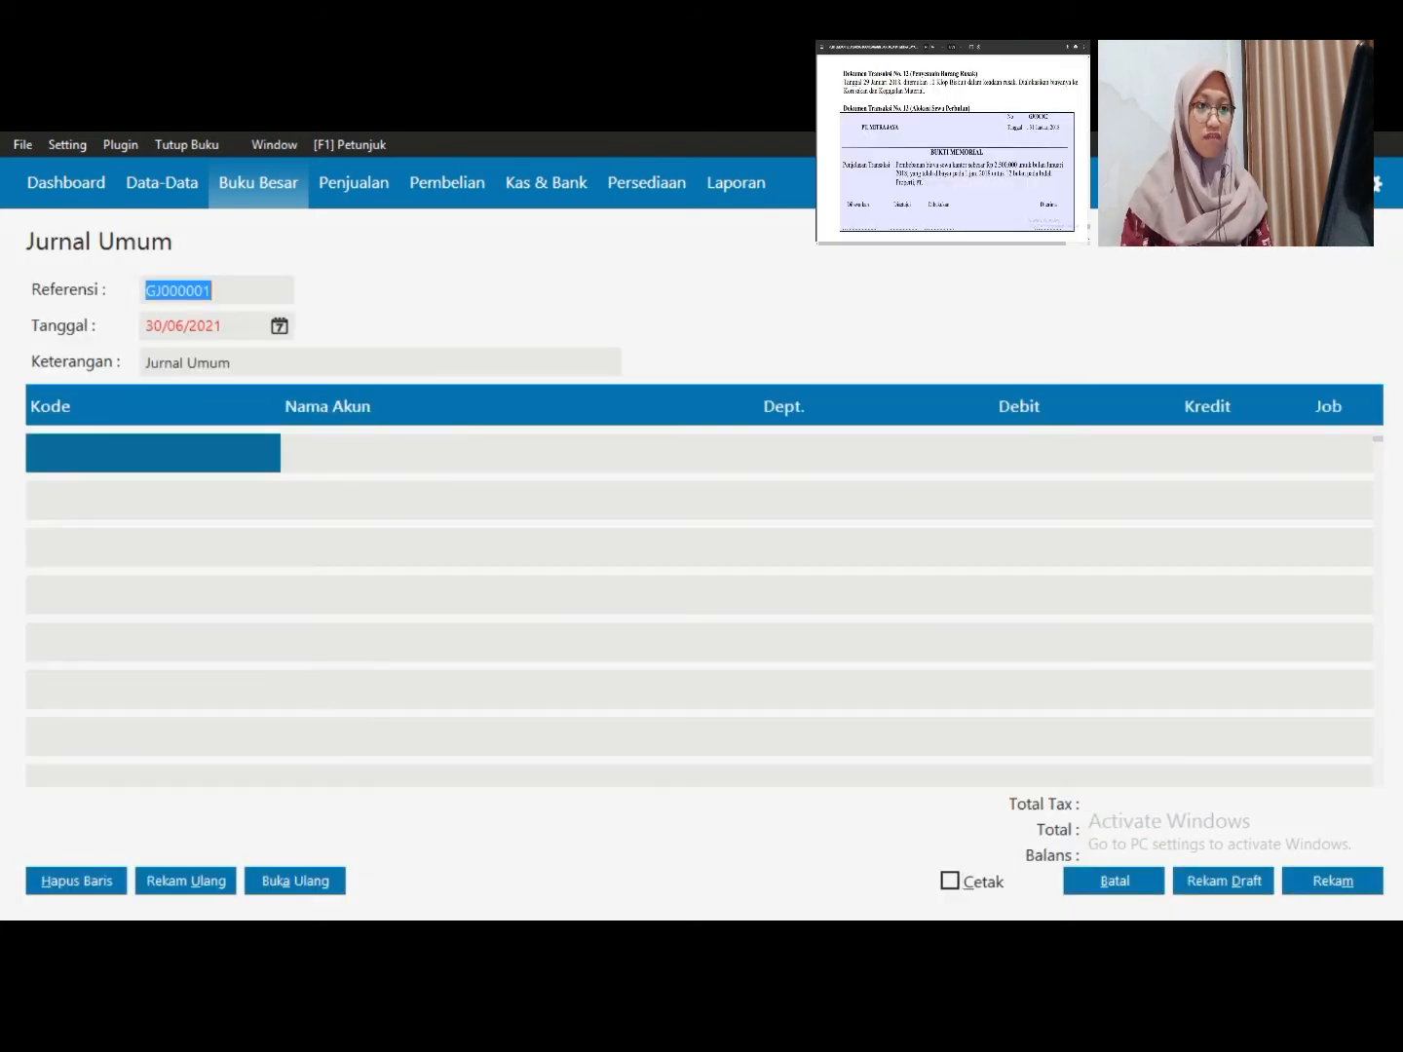
left_click(216, 325)
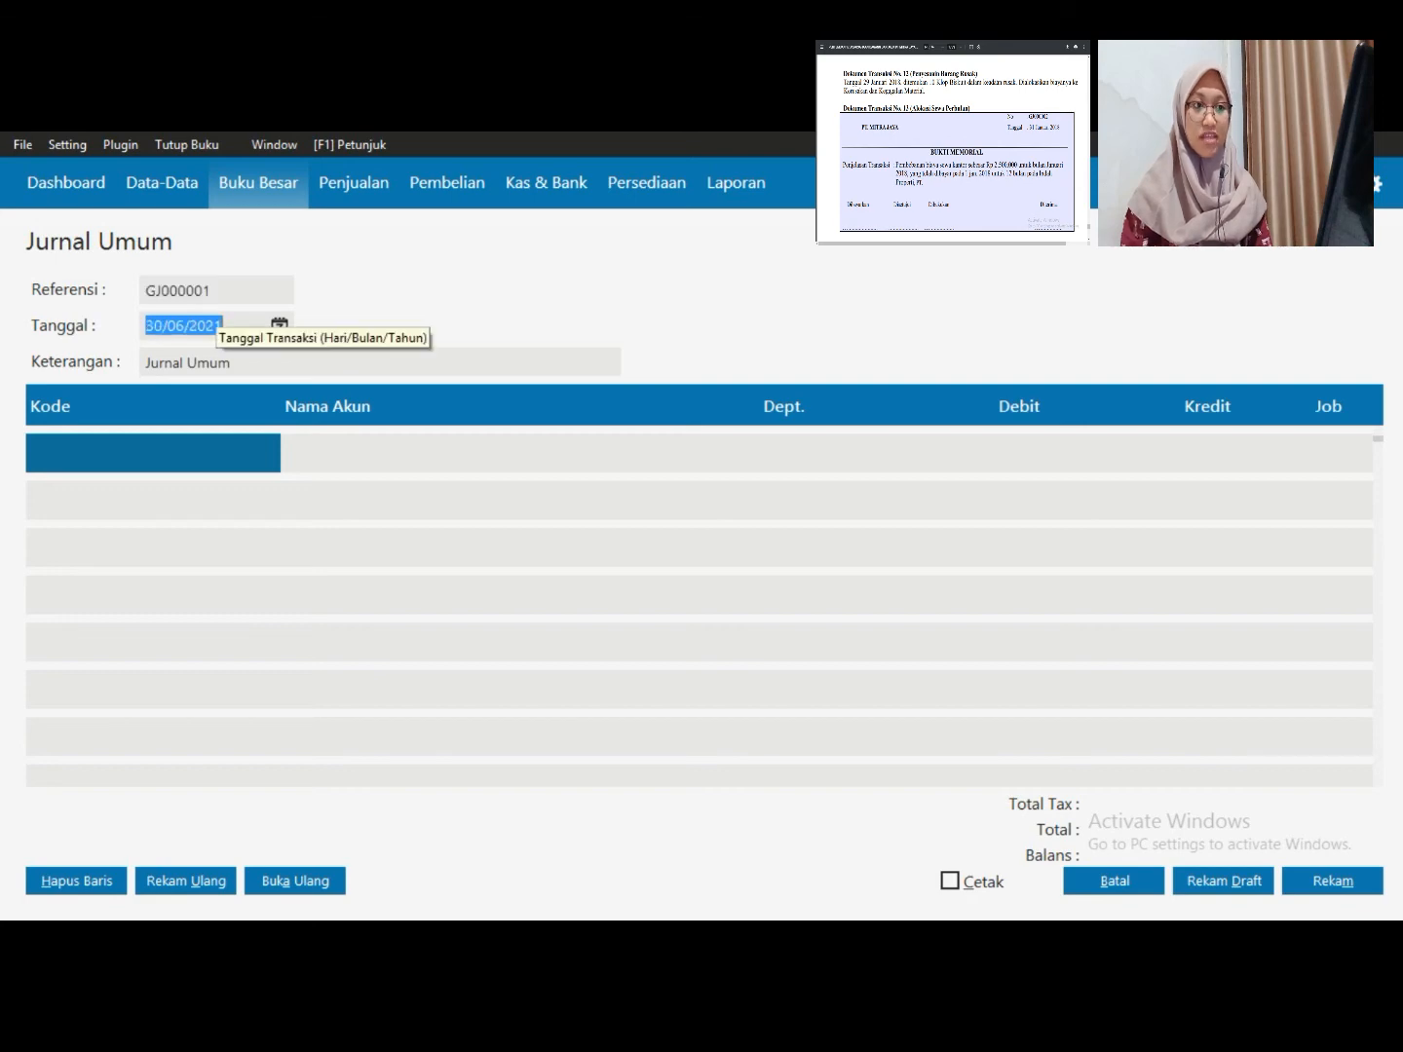
type("31/01/")
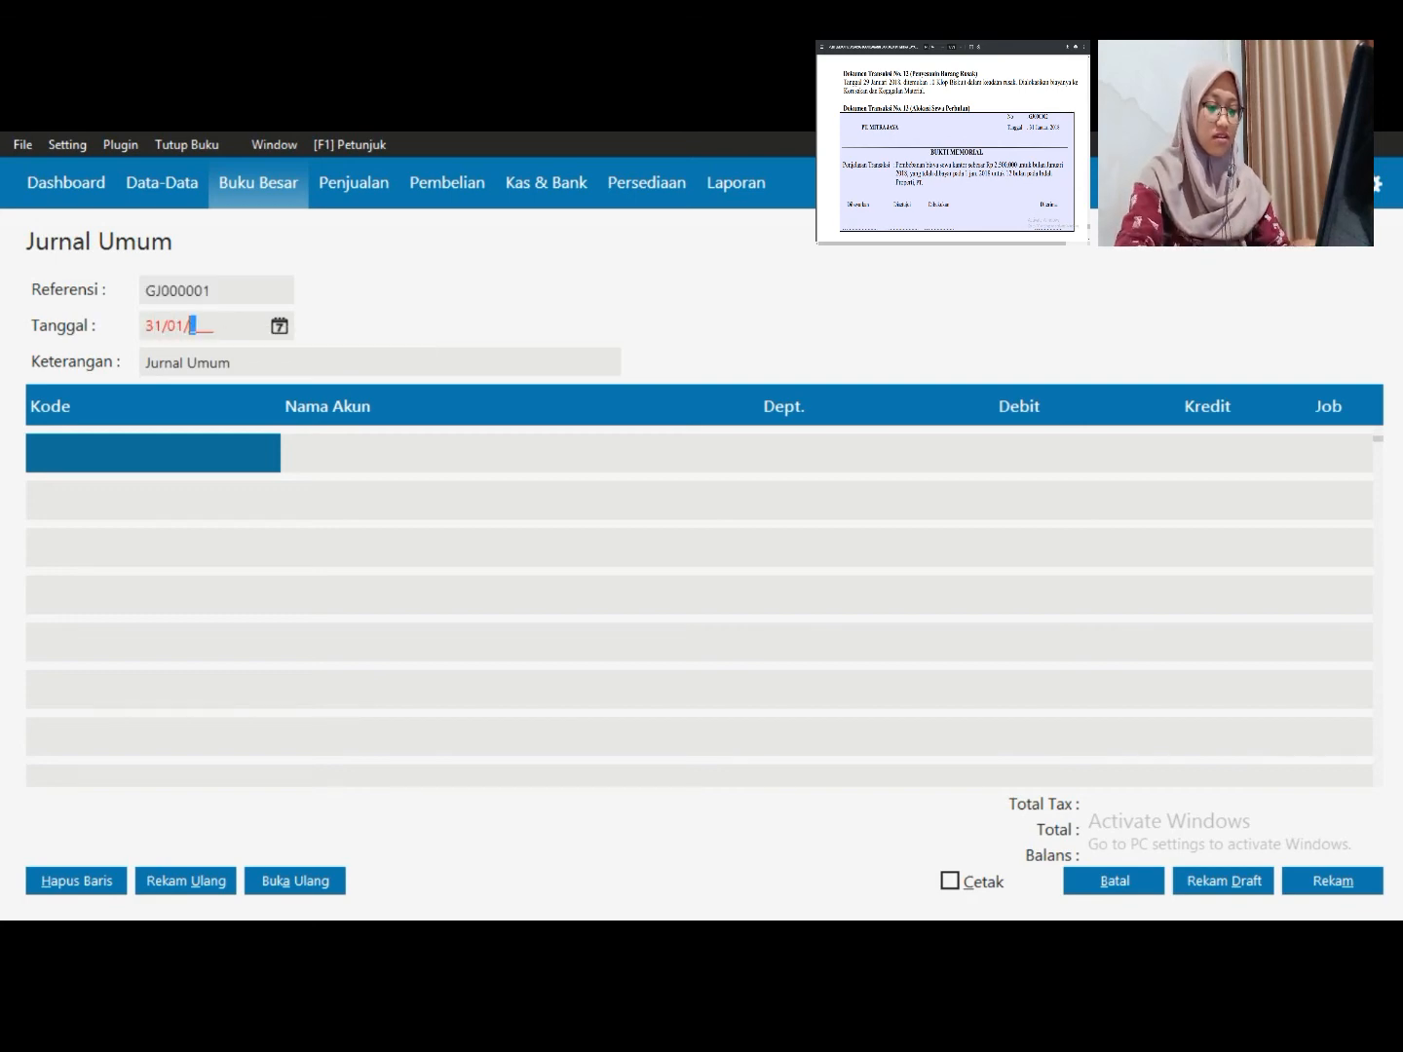
type("2018")
key("Tab")
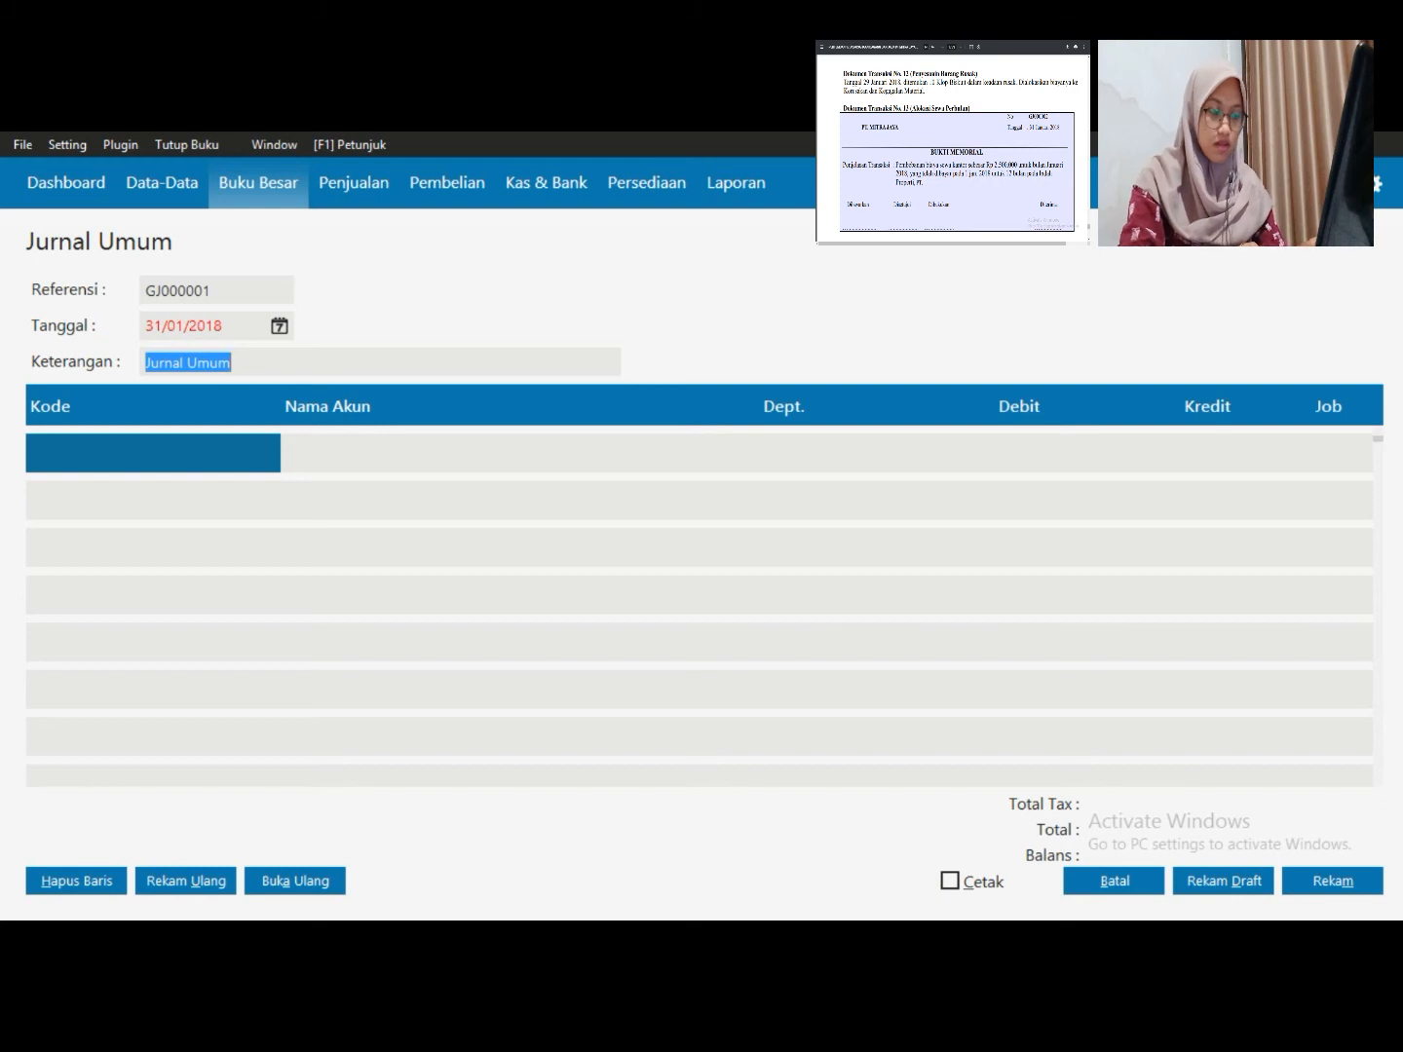
Set the journal entry's description (Keterangan) to "Penyesuaian Sewa Kantor"
type("Penyesuaia")
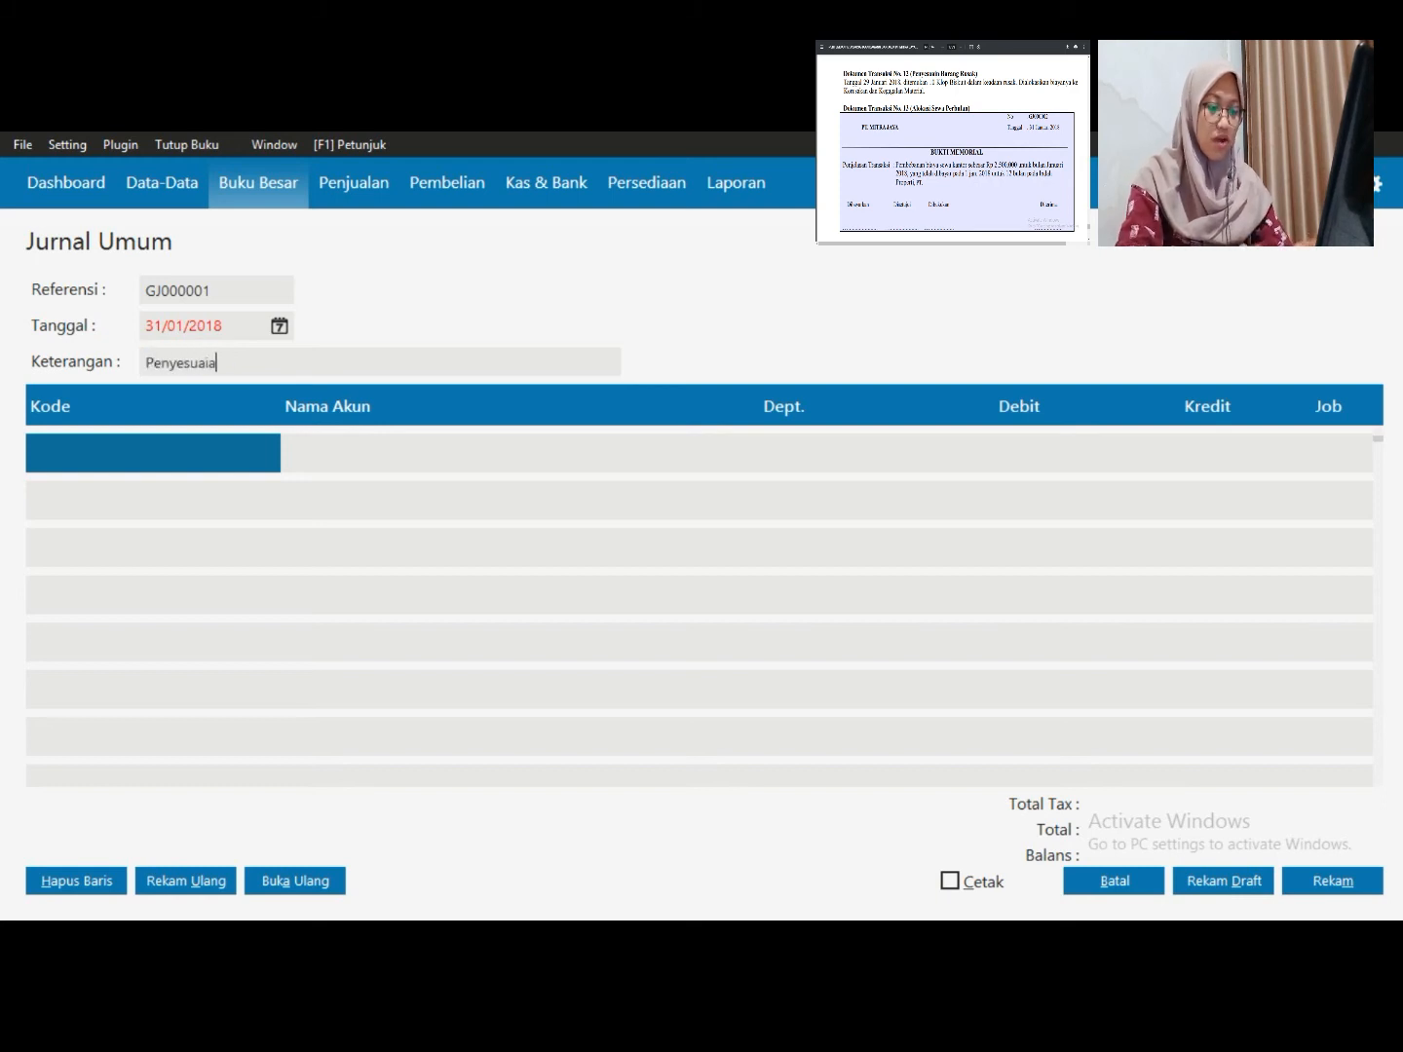
type("n Sw\\ewa")
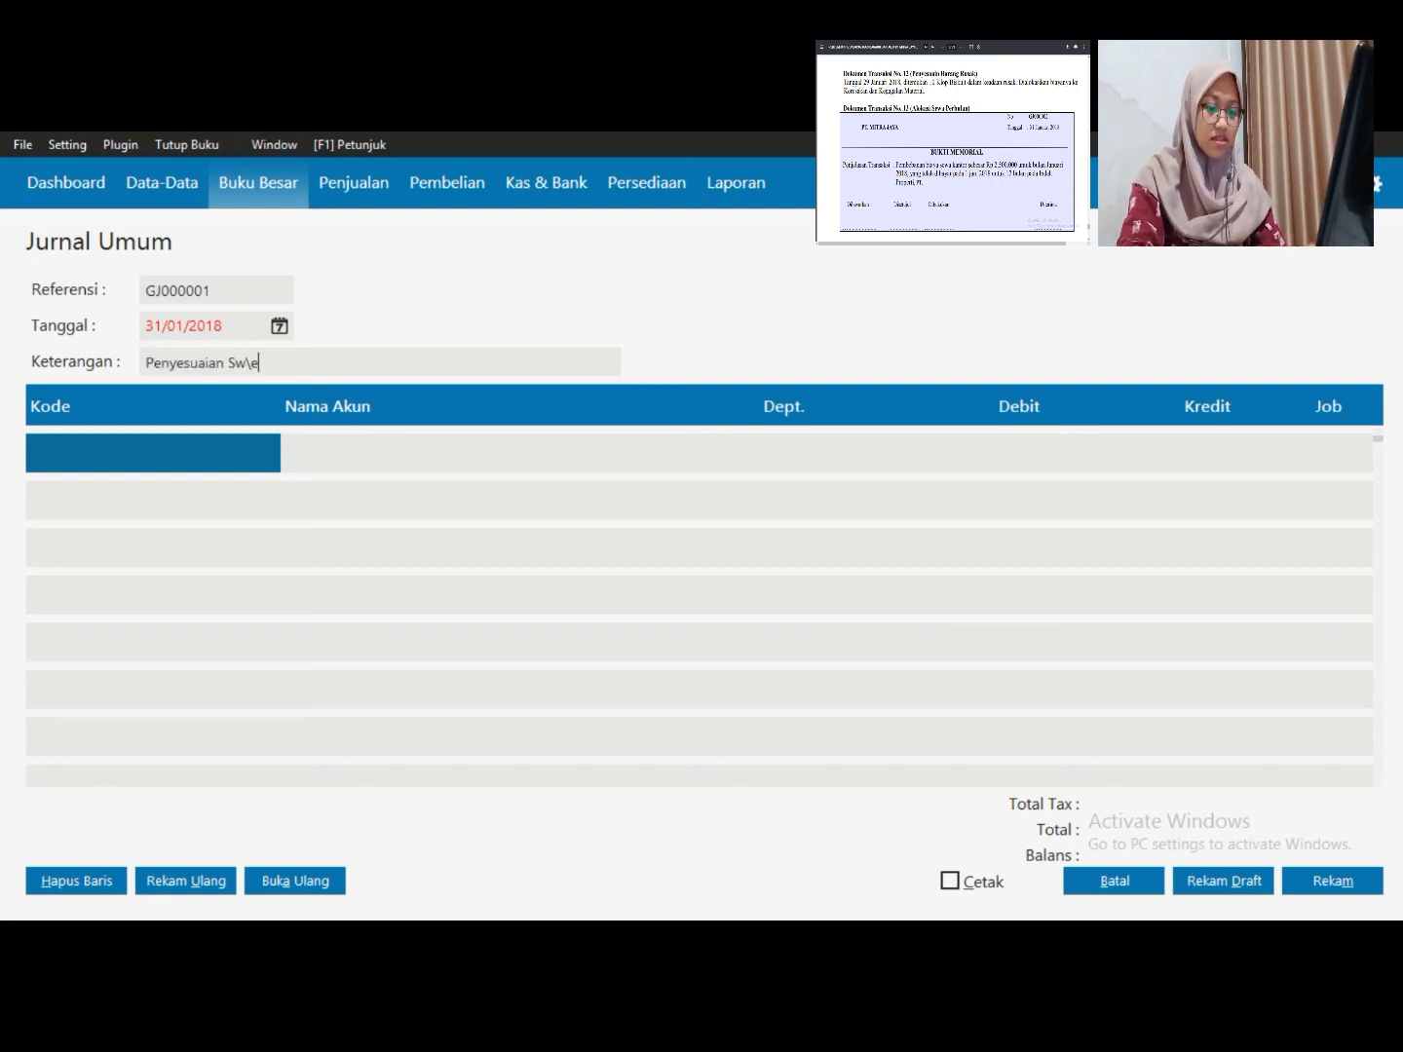
key("BackSpace")
key("BackSpace")
key("BackSpace")
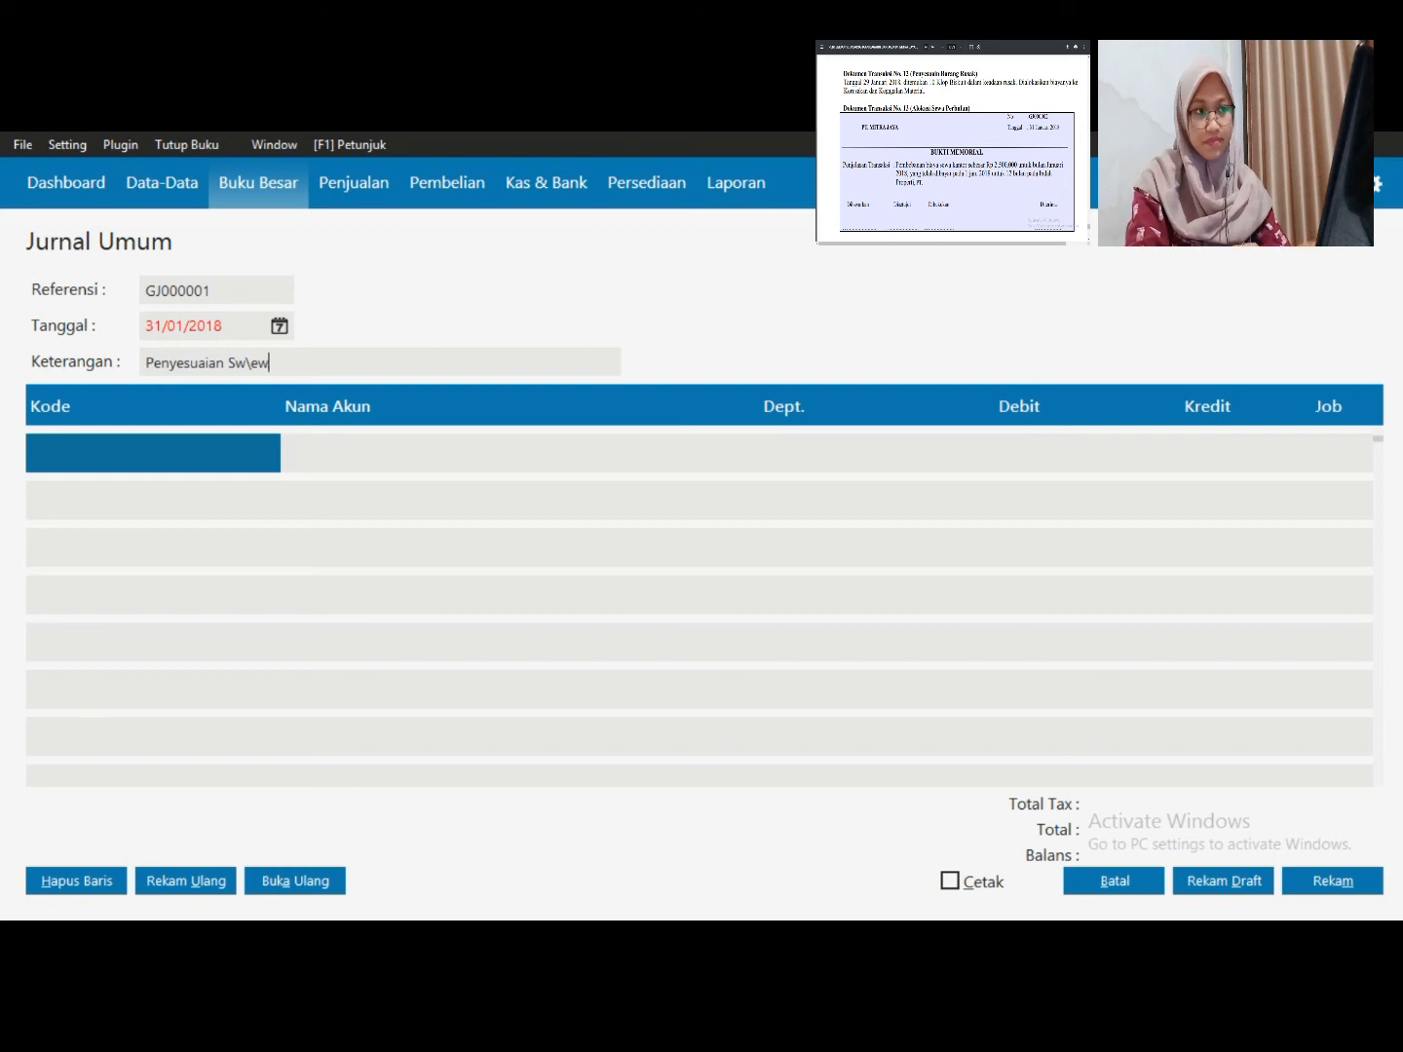
key("BackSpace")
type("ewa A")
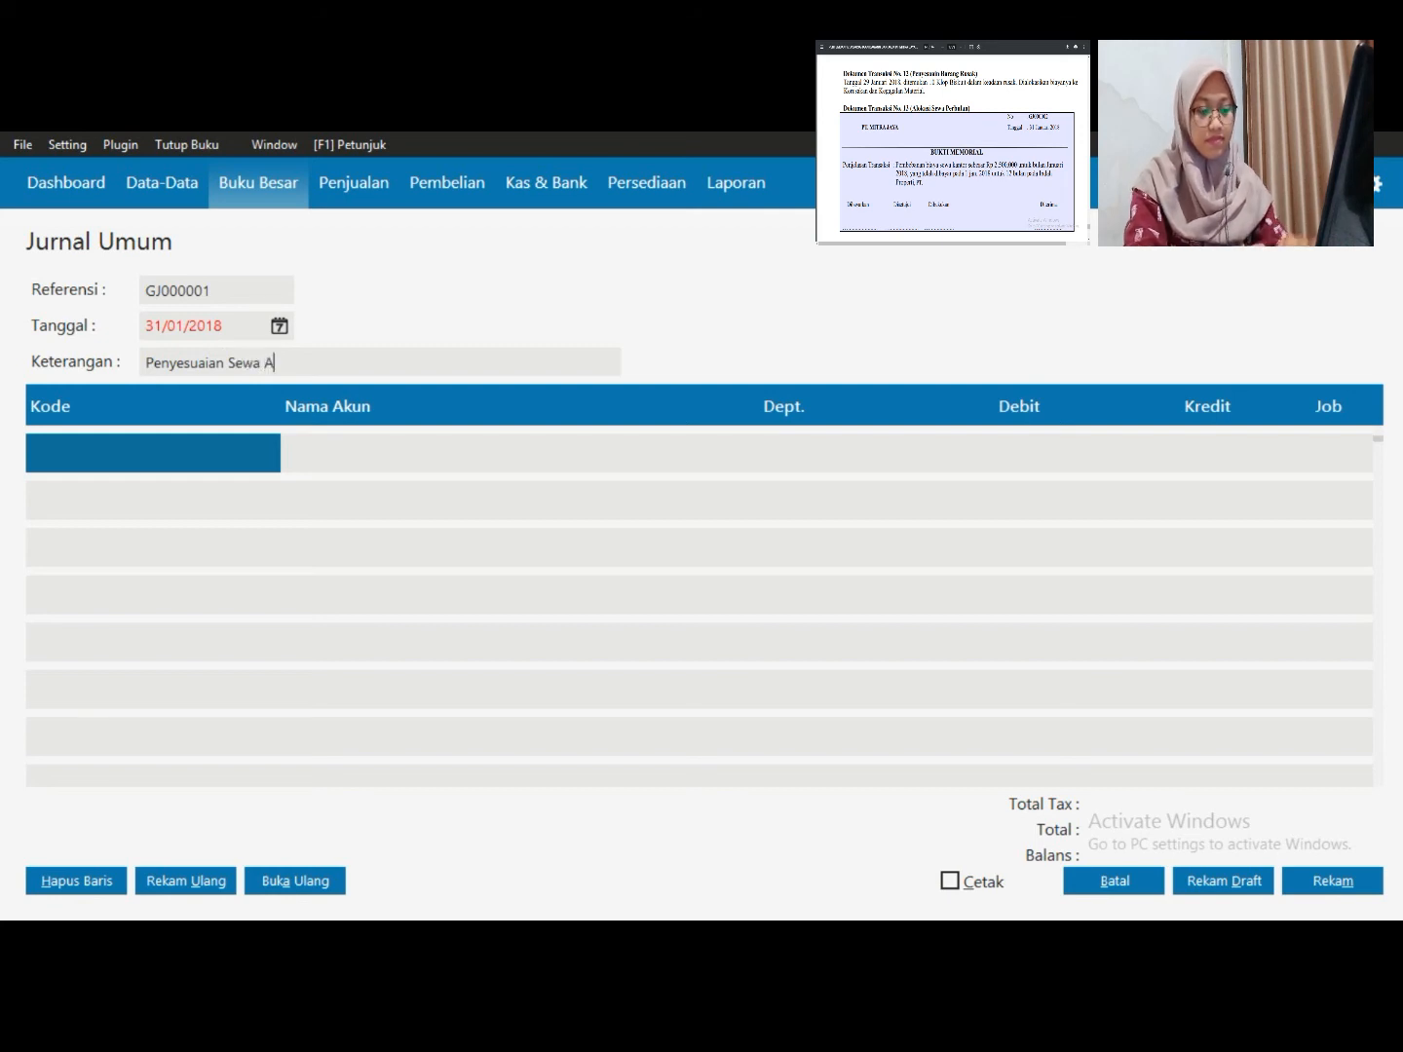
key("BackSpace")
type("Kantor")
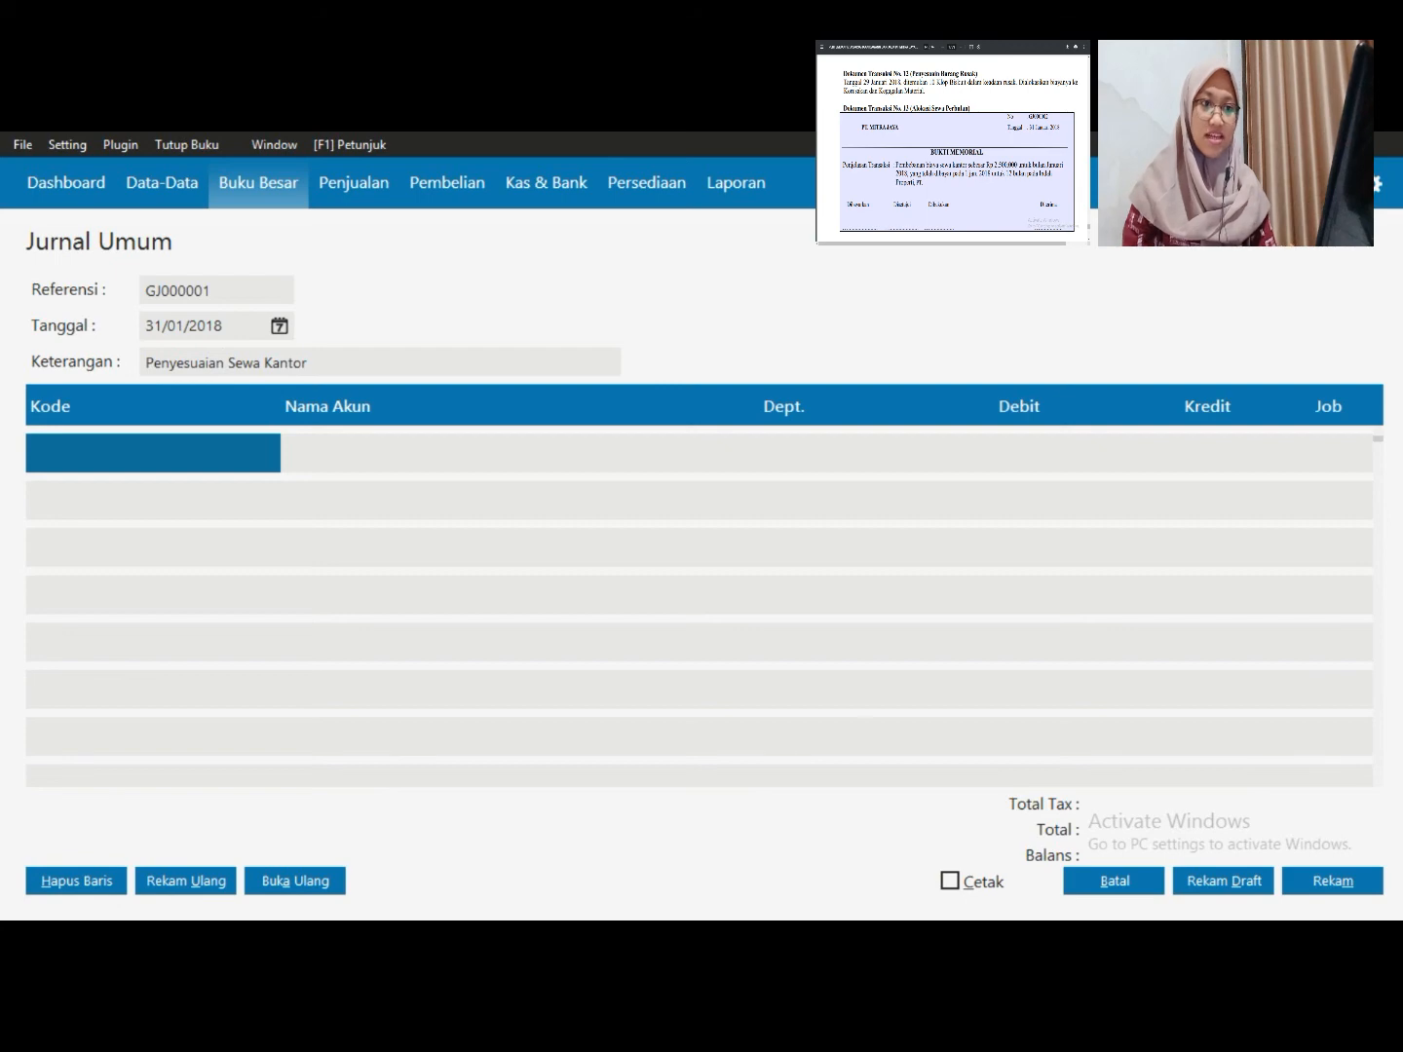
Add account 620000031 Beban Sewa Kantor as the first journal row with a debit of 2500000
key("Return")
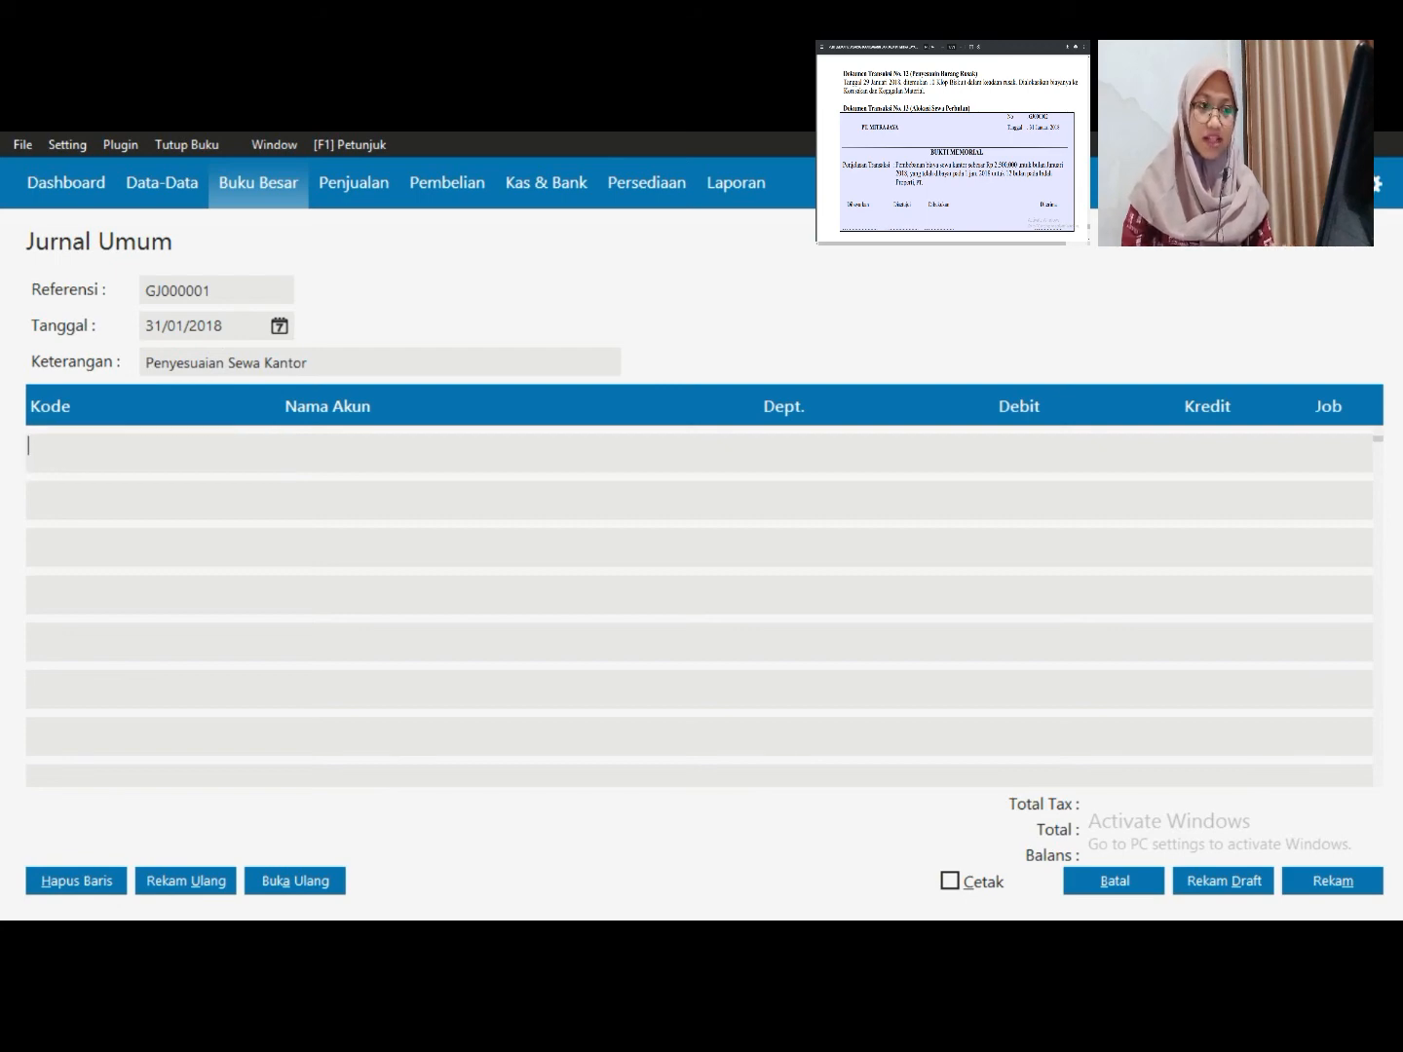
key("Return")
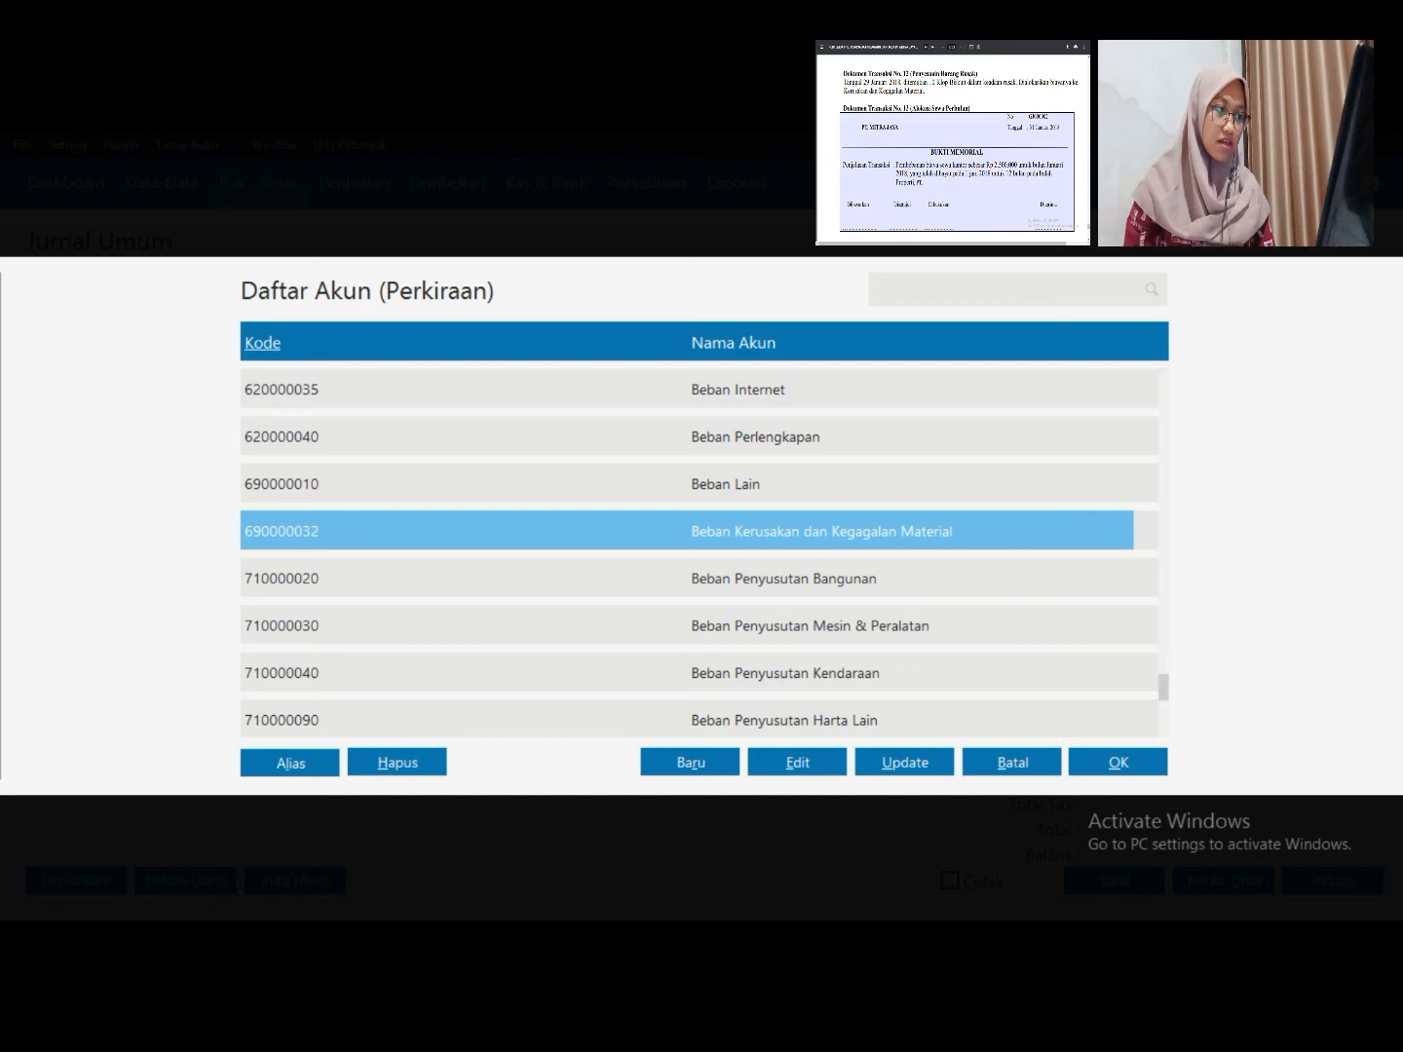
left_click_drag(1163, 687, 1163, 666)
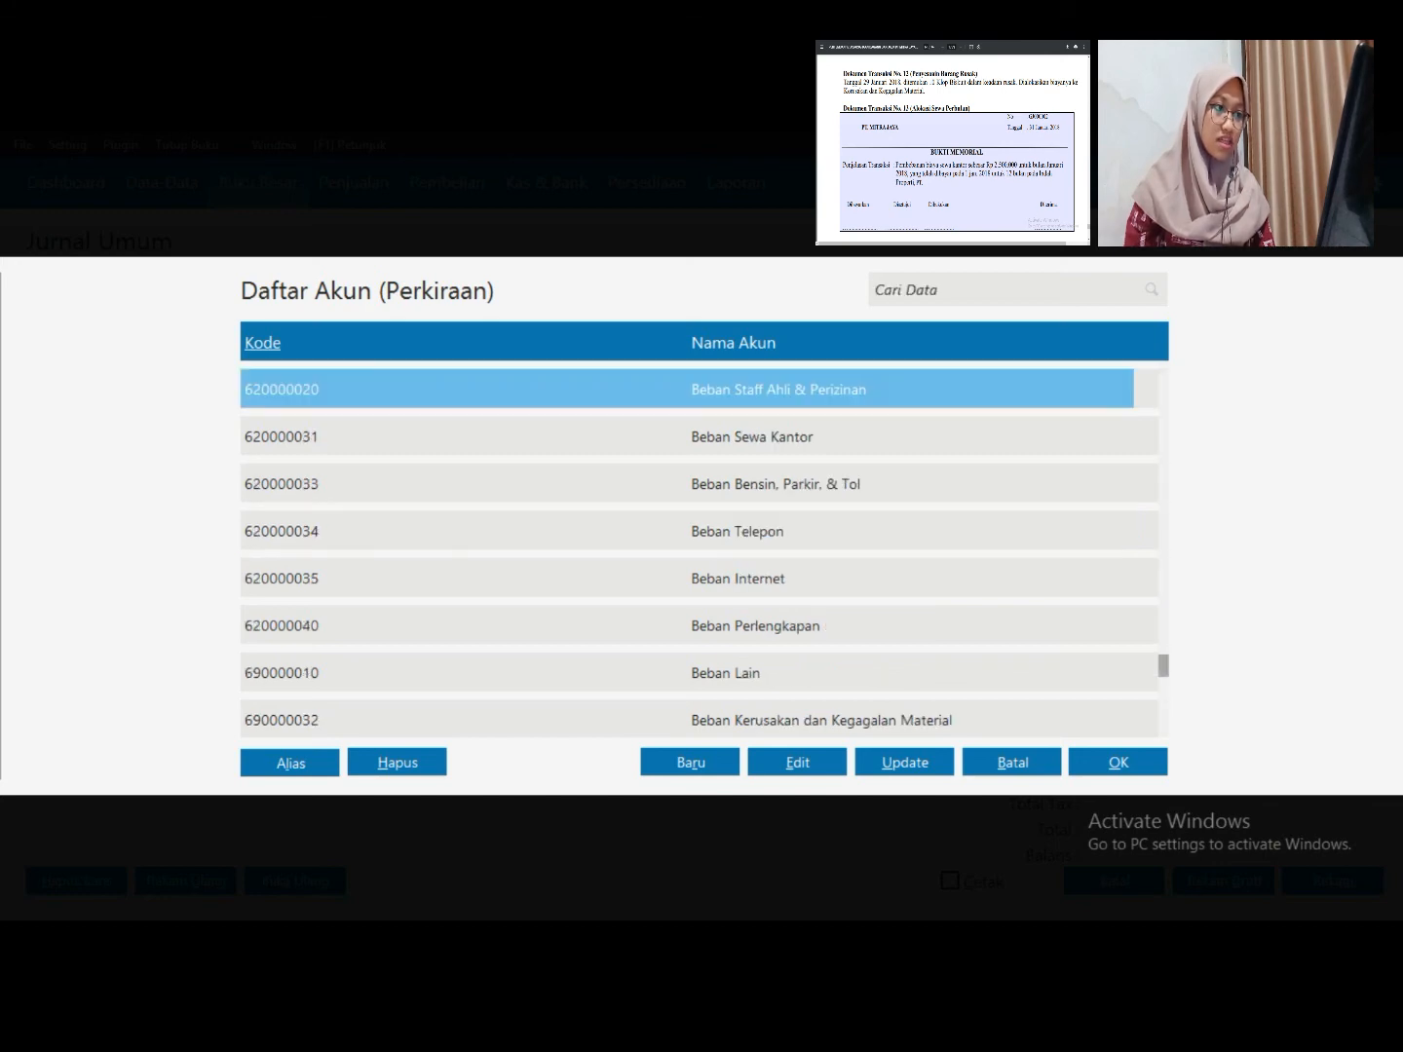
key("Down")
key("Return")
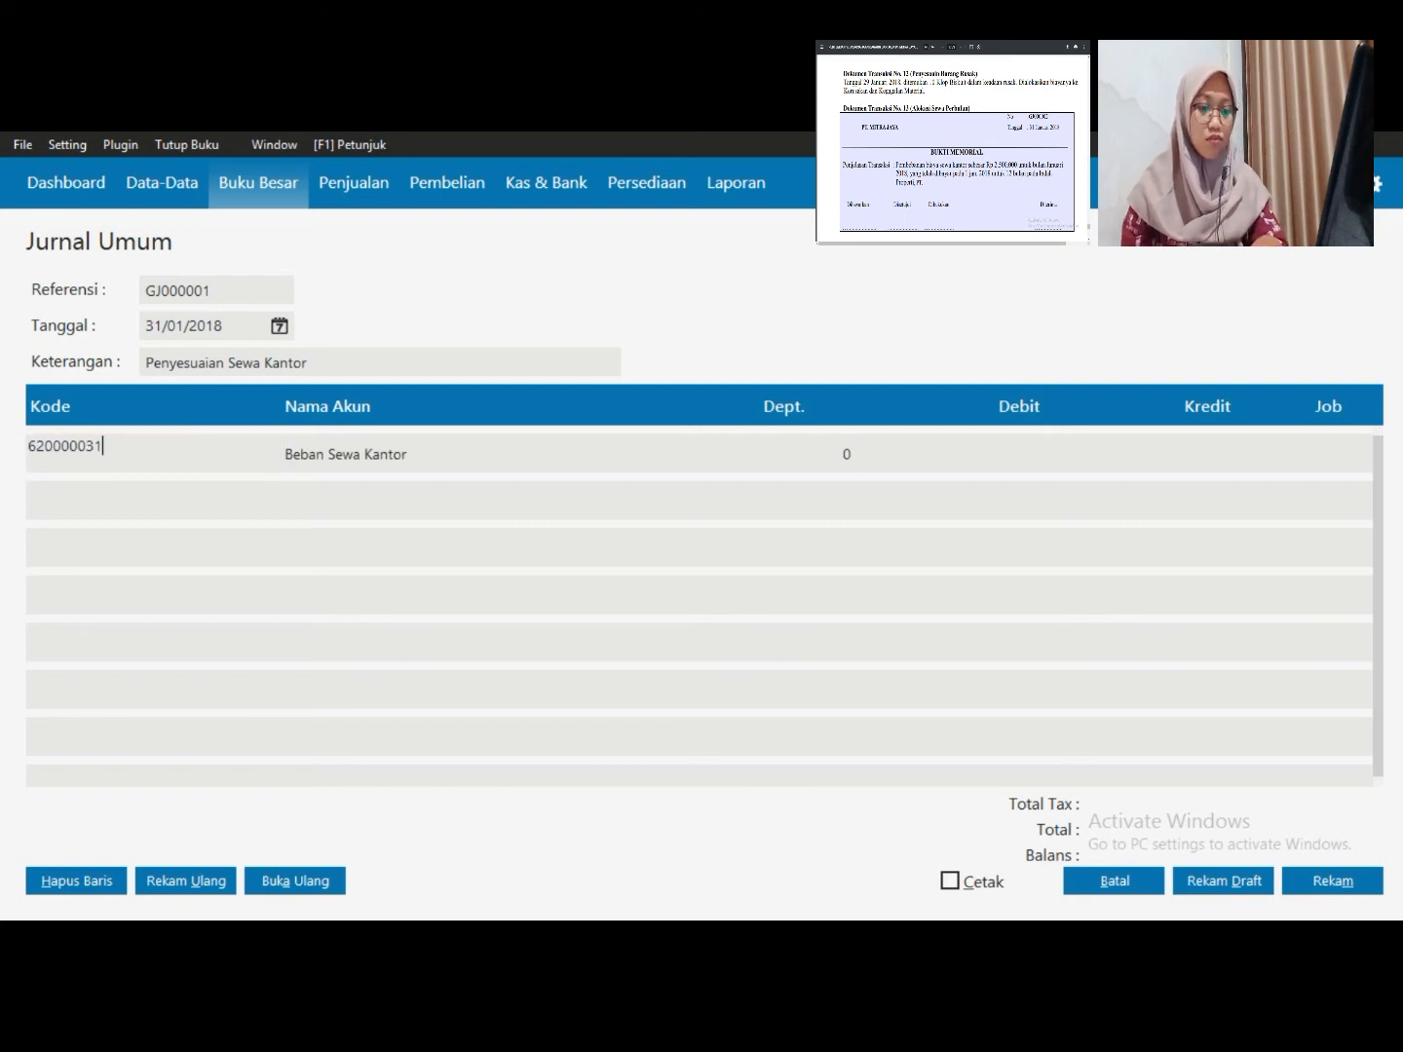
key("Tab")
key("Tab")
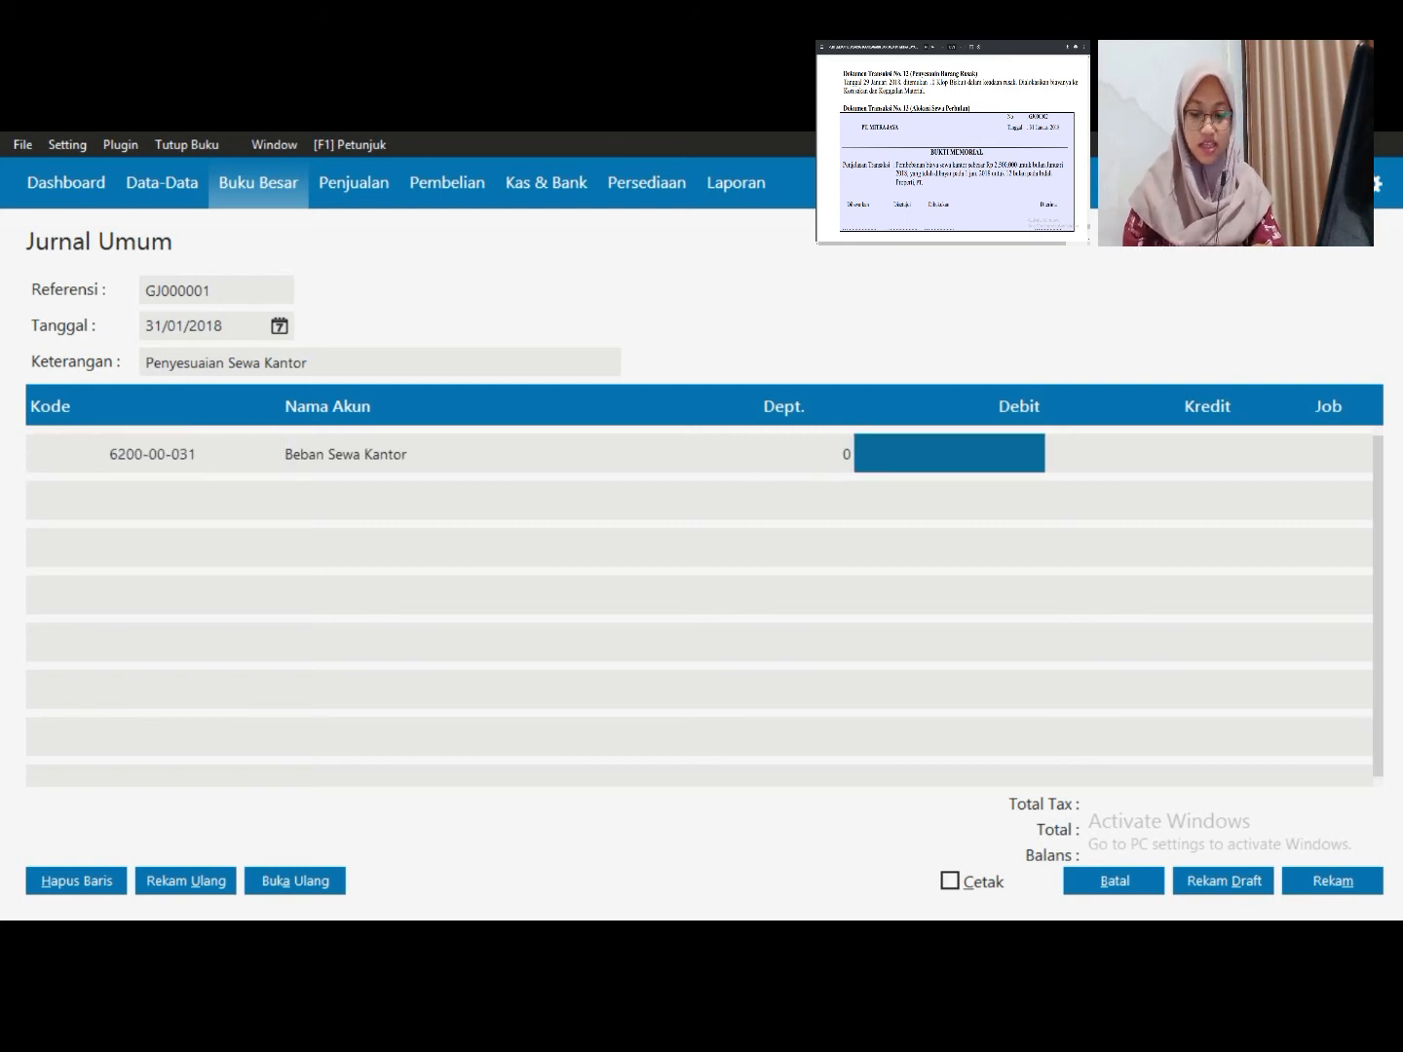
type("2")
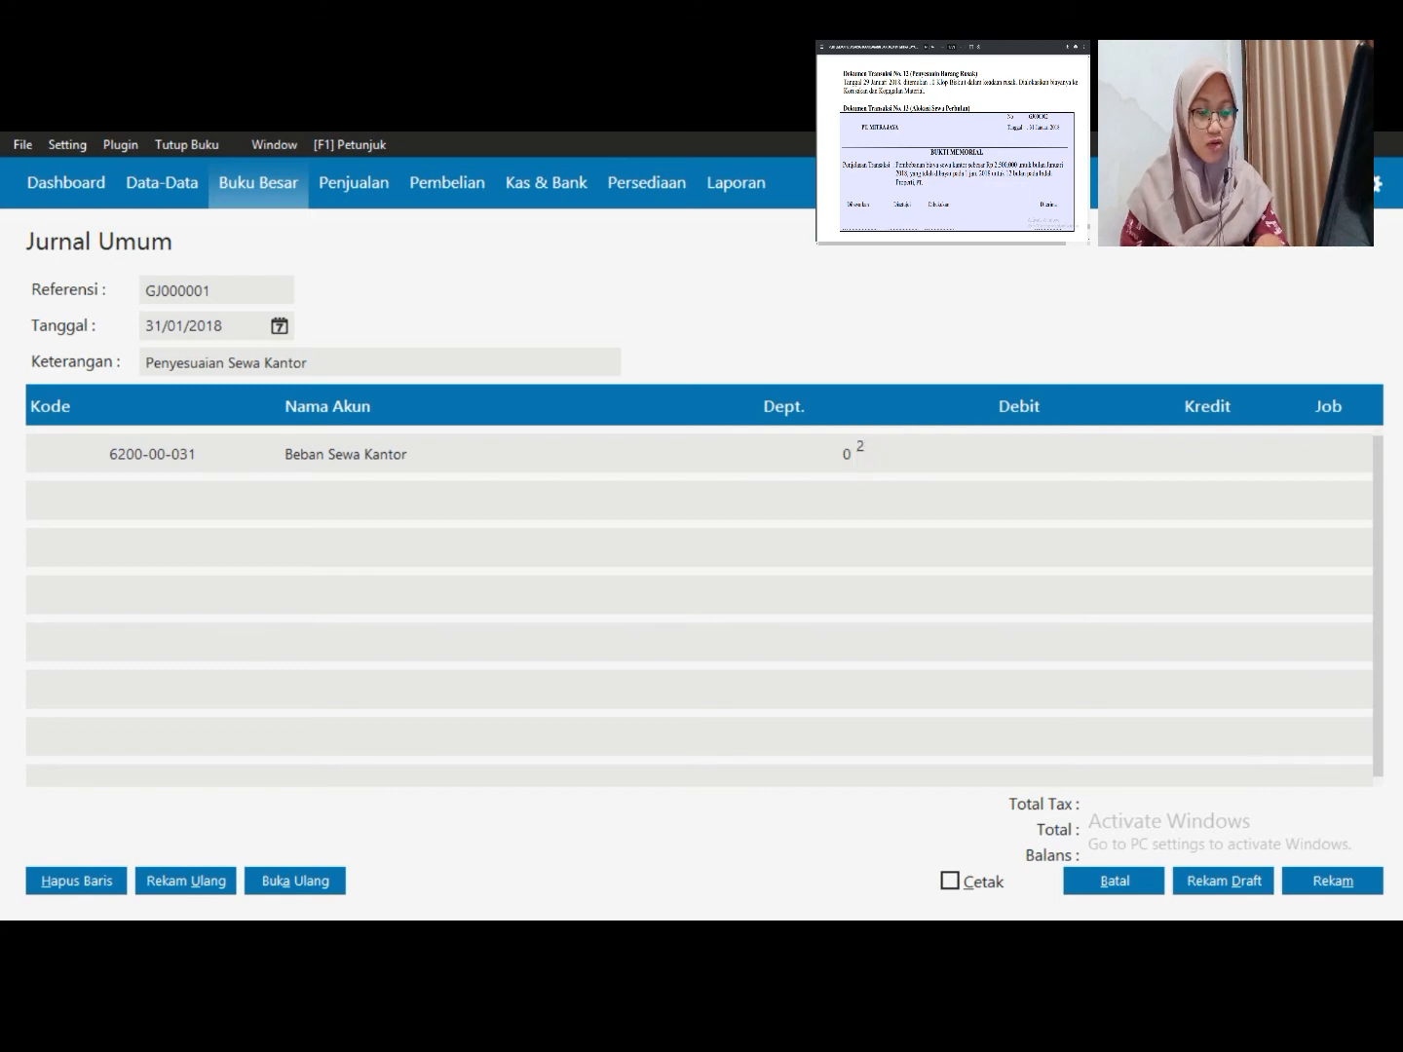
type("500000")
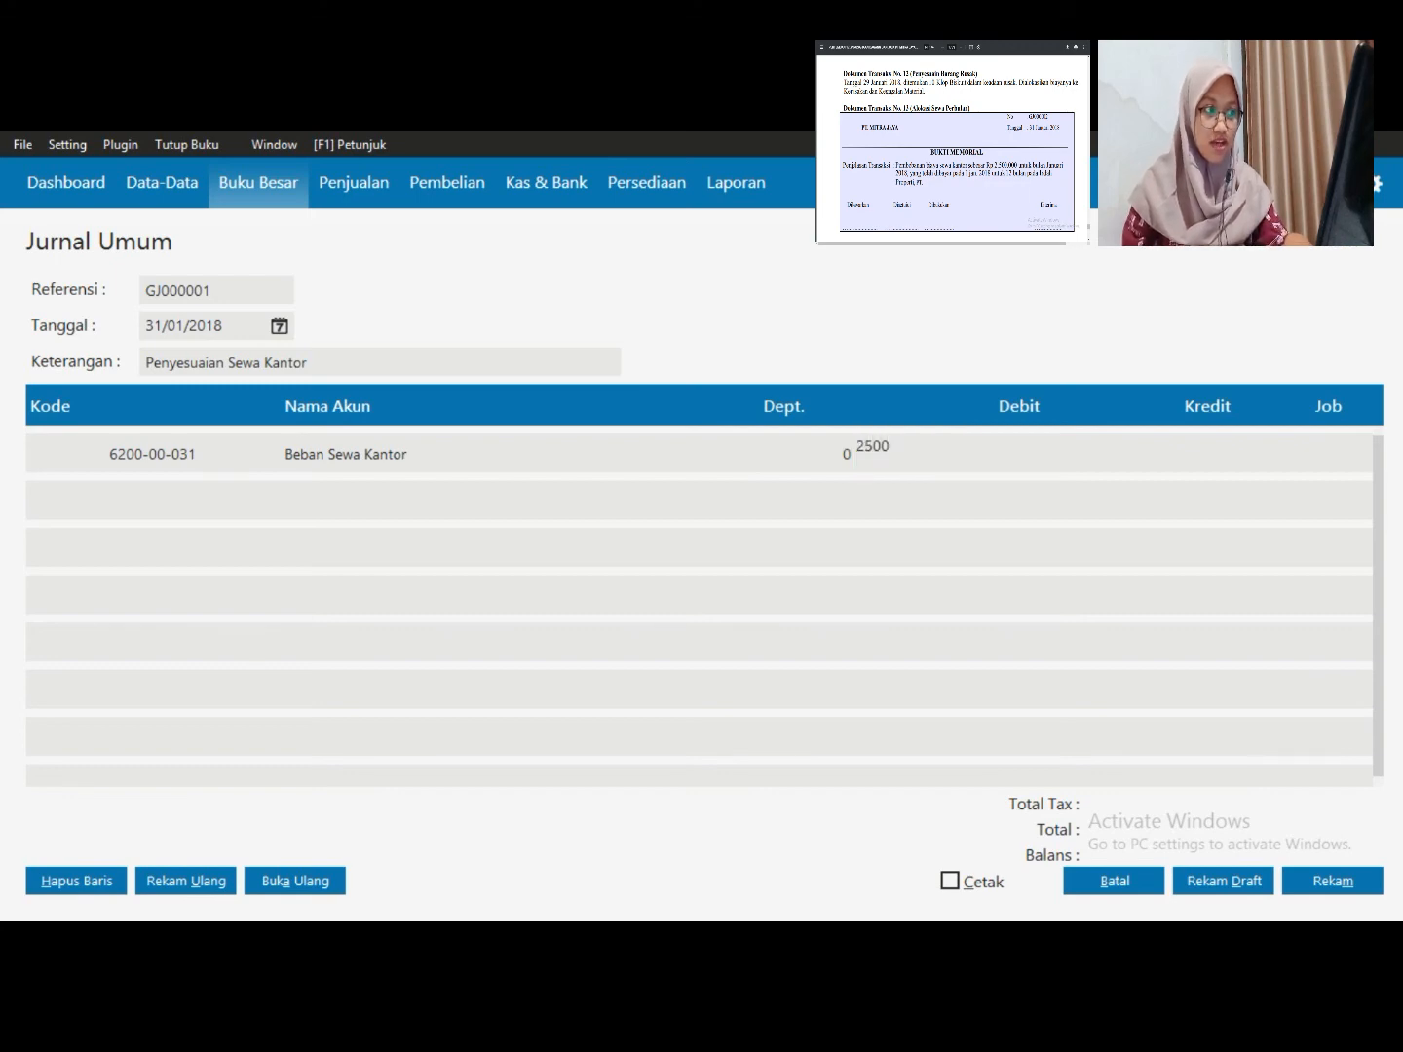
key("Tab")
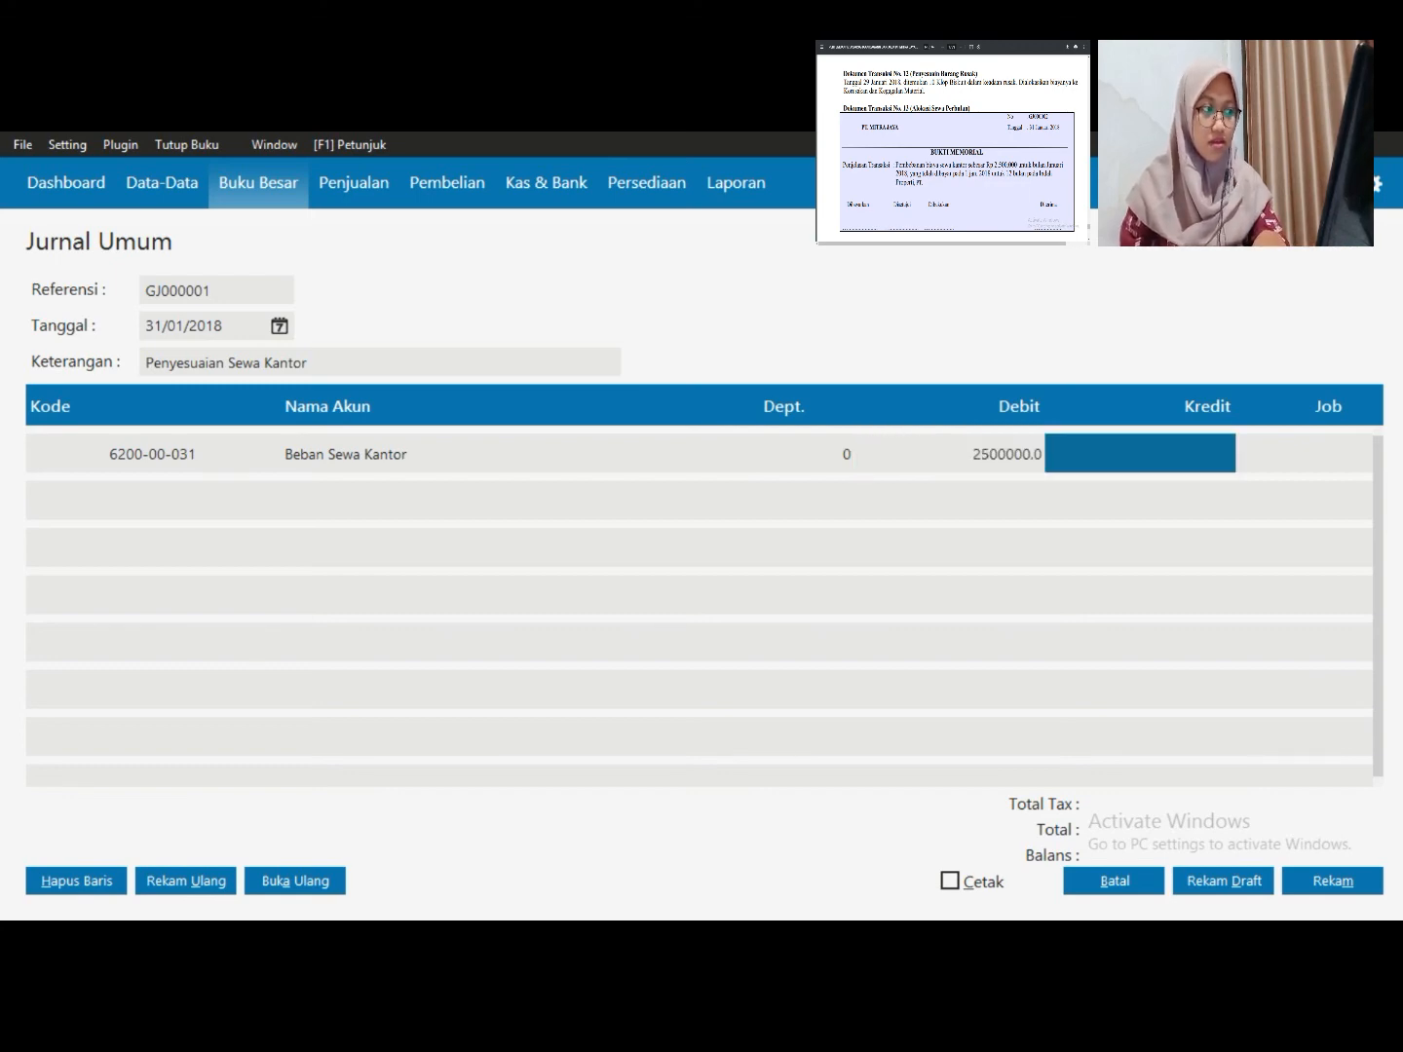
key("Tab")
key("Tab")
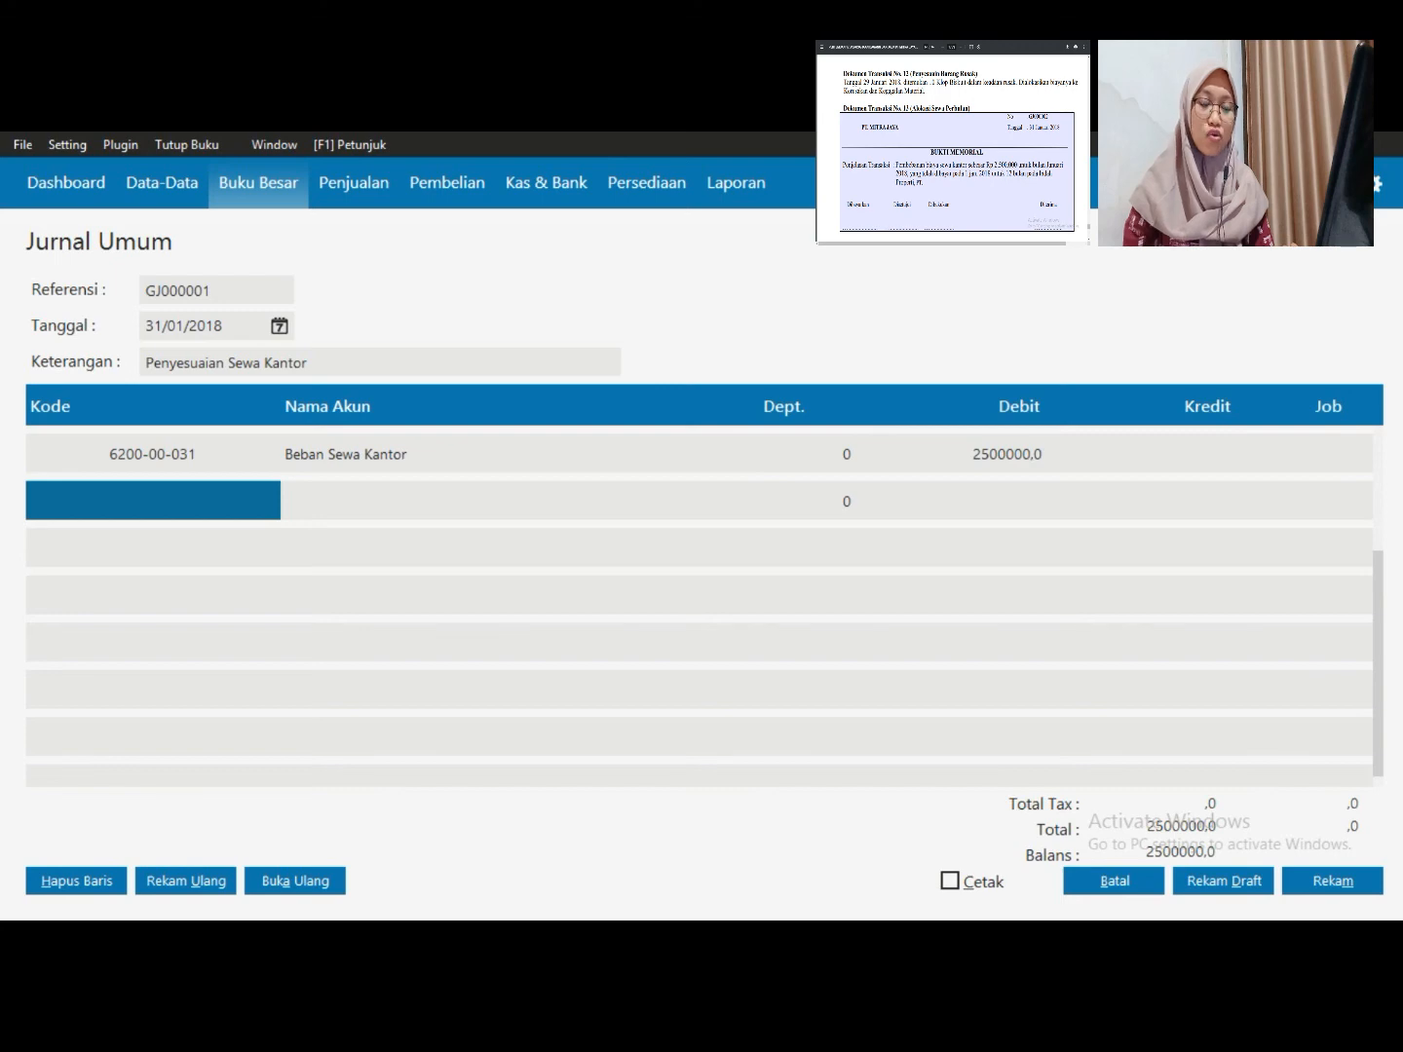
Assign account 230000010 Sewa Diterima Dimuka to the second journal row
key("Return")
key("Return")
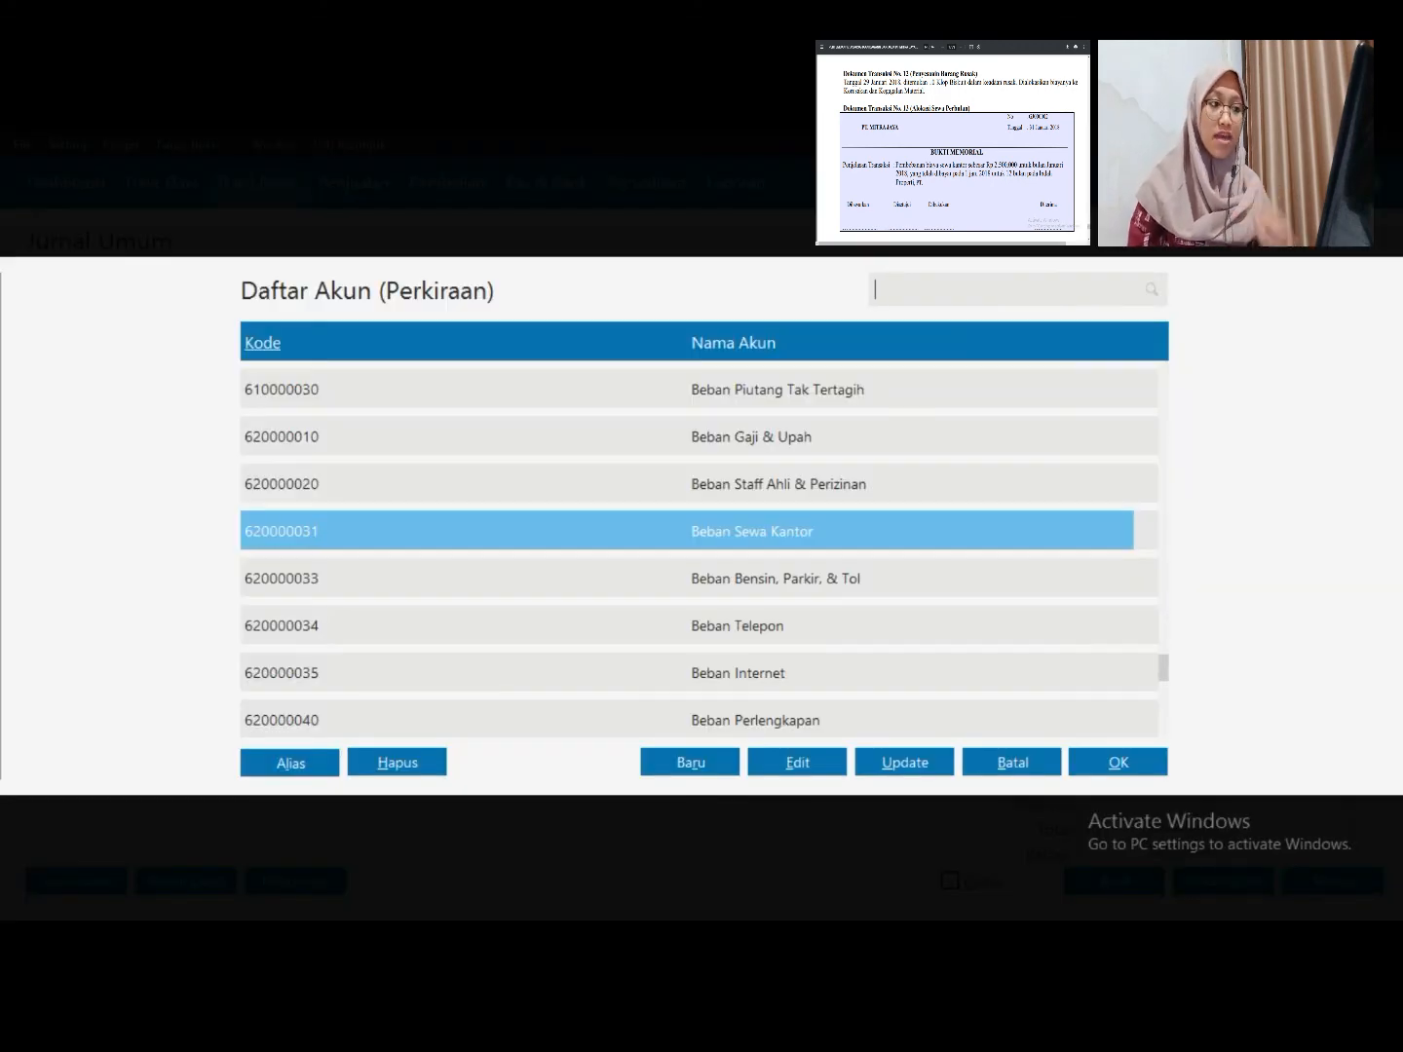
scroll(699, 551, "up", 3)
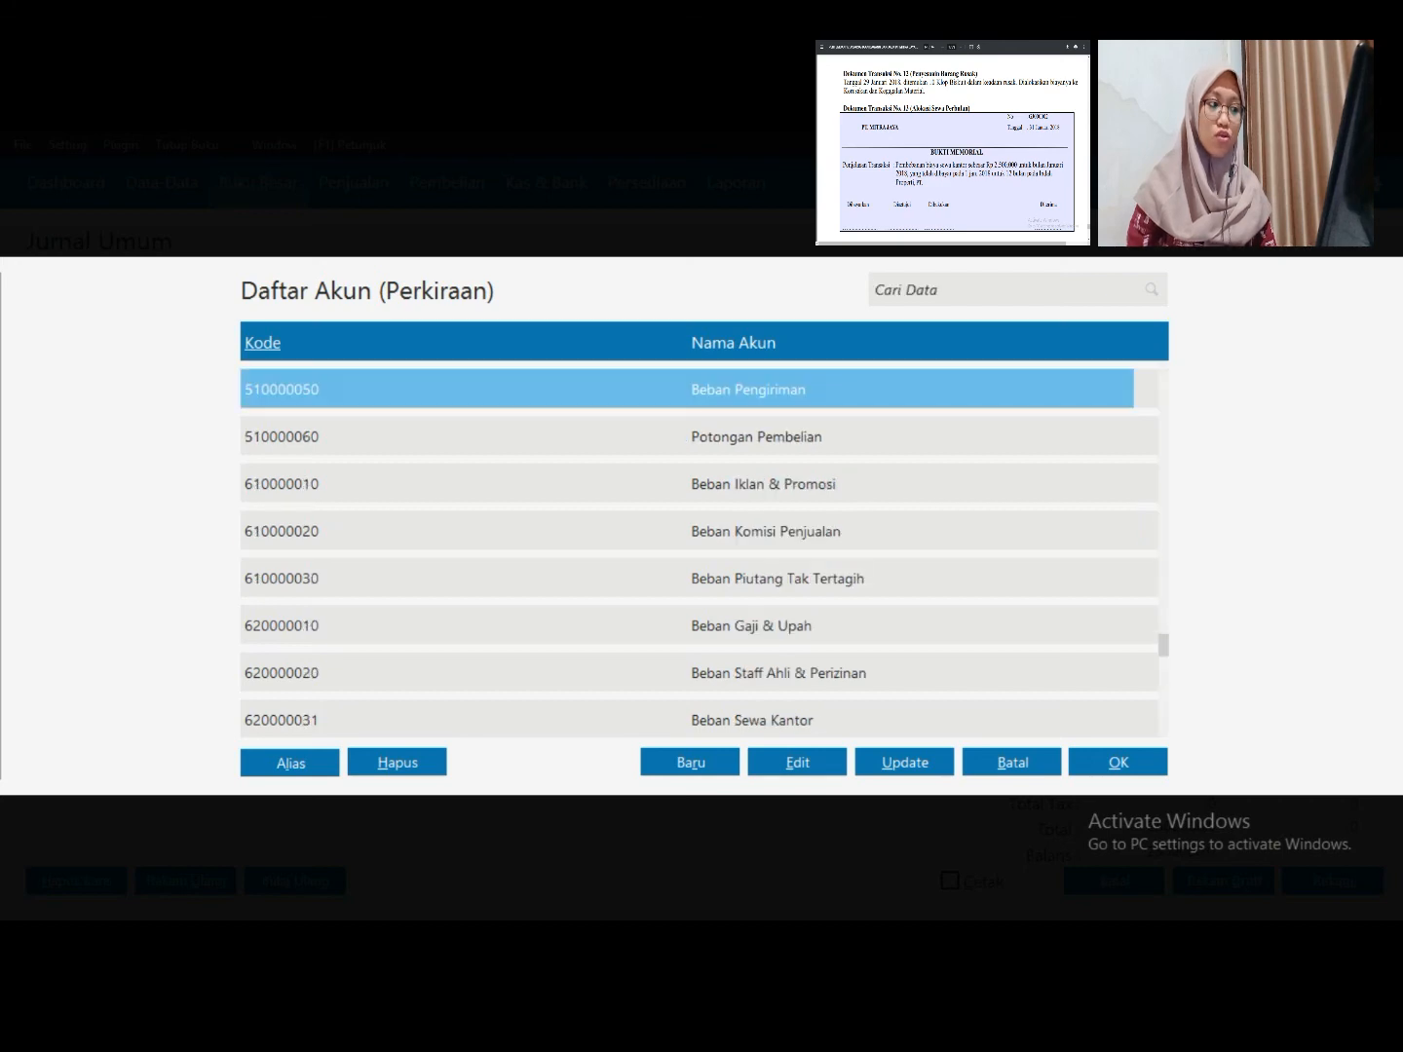
key("Page_Up")
key("Page_Up")
key("Page_Up")
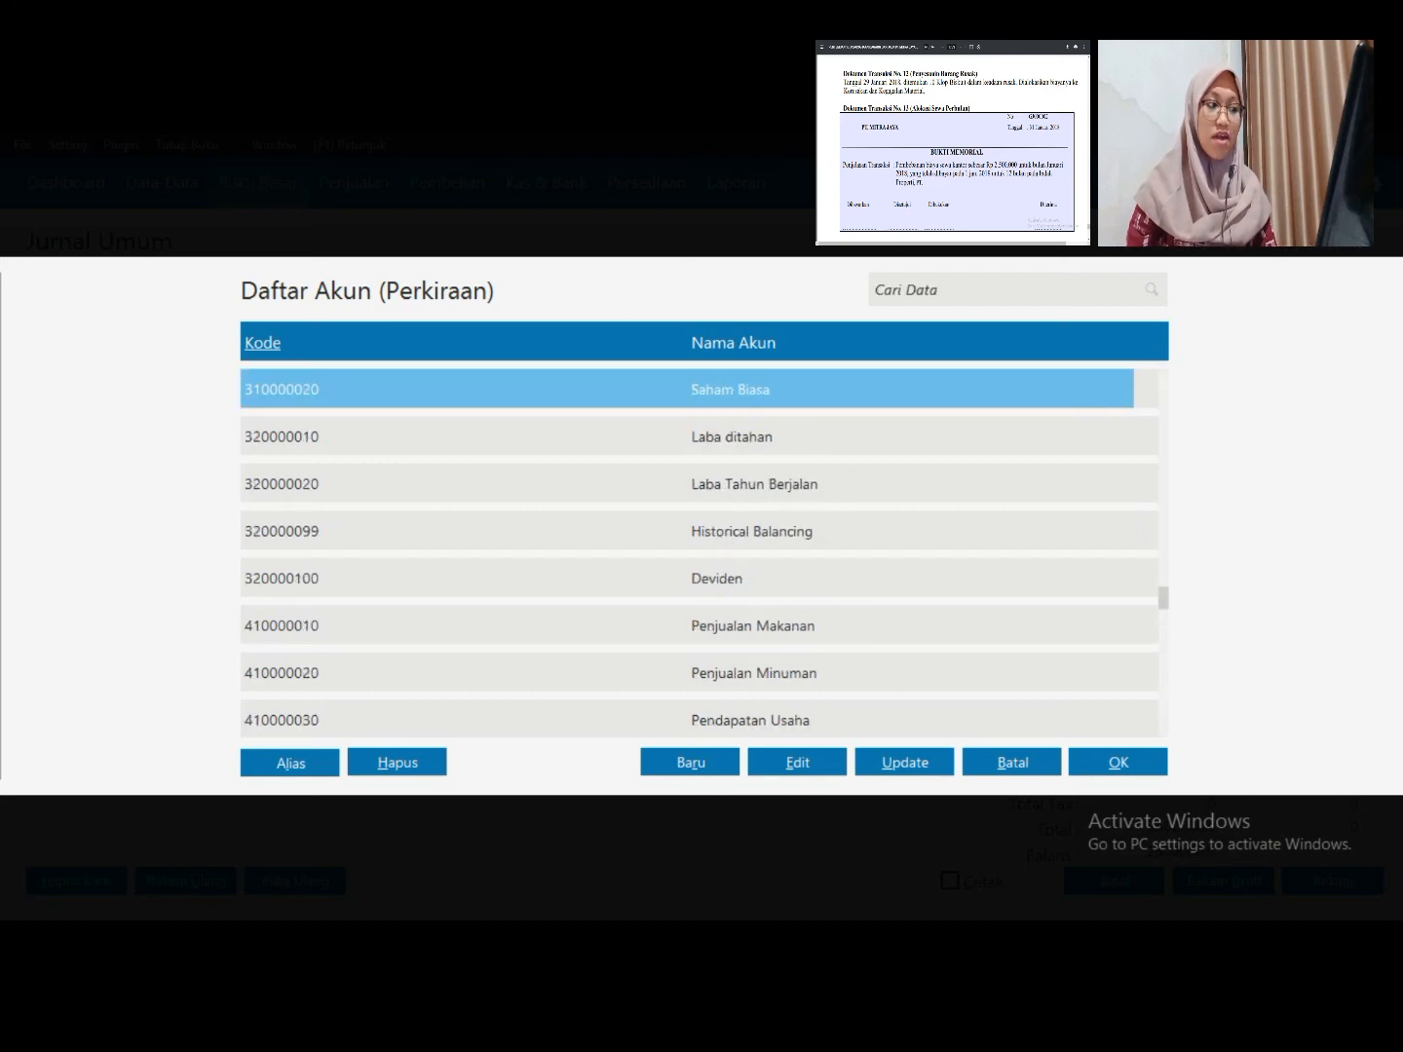
key("Page_Up")
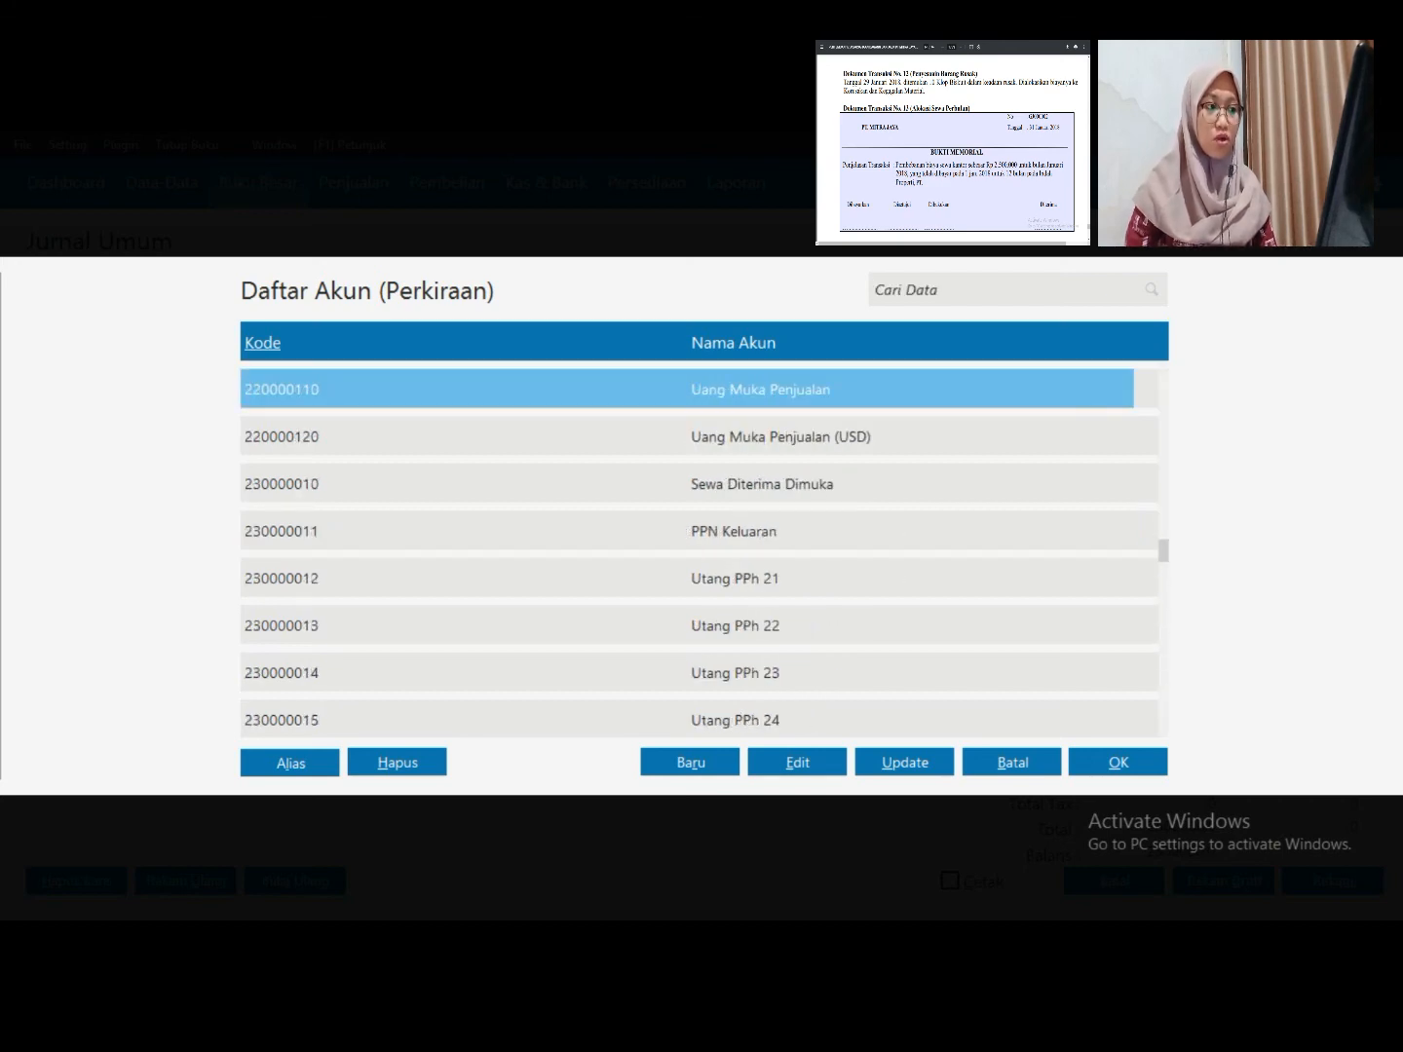
key("Down")
key("Down")
key("Return")
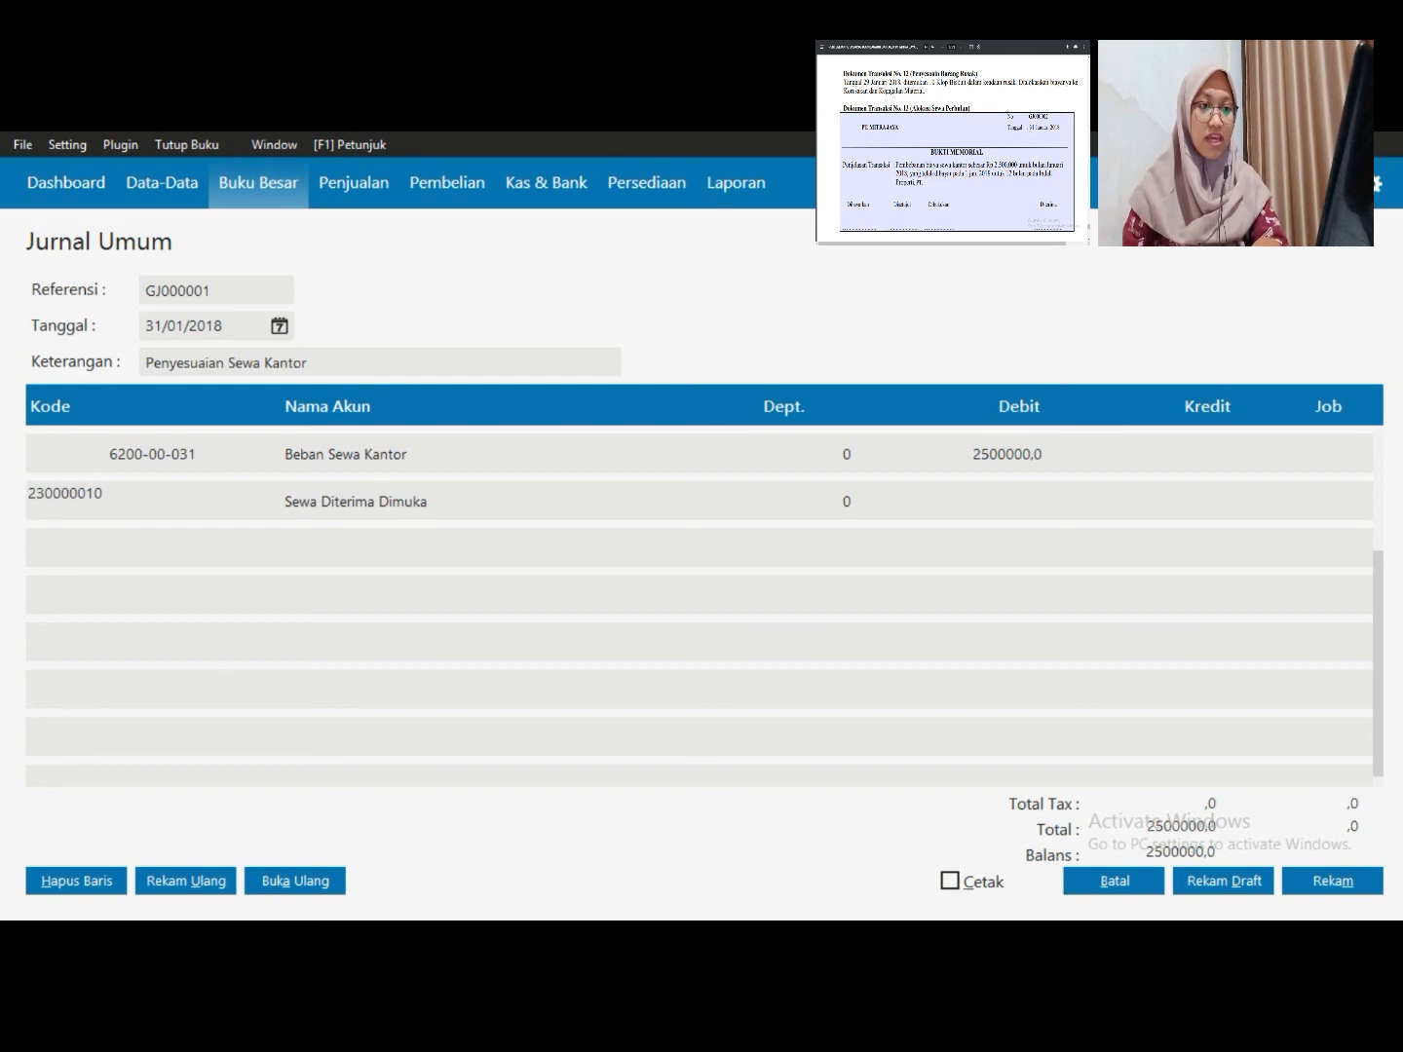
Credit the Sewa Diterima Dimuka row with 2500000 and record the journal, closing the new blank entry
key("Tab")
key("Tab")
key("Tab")
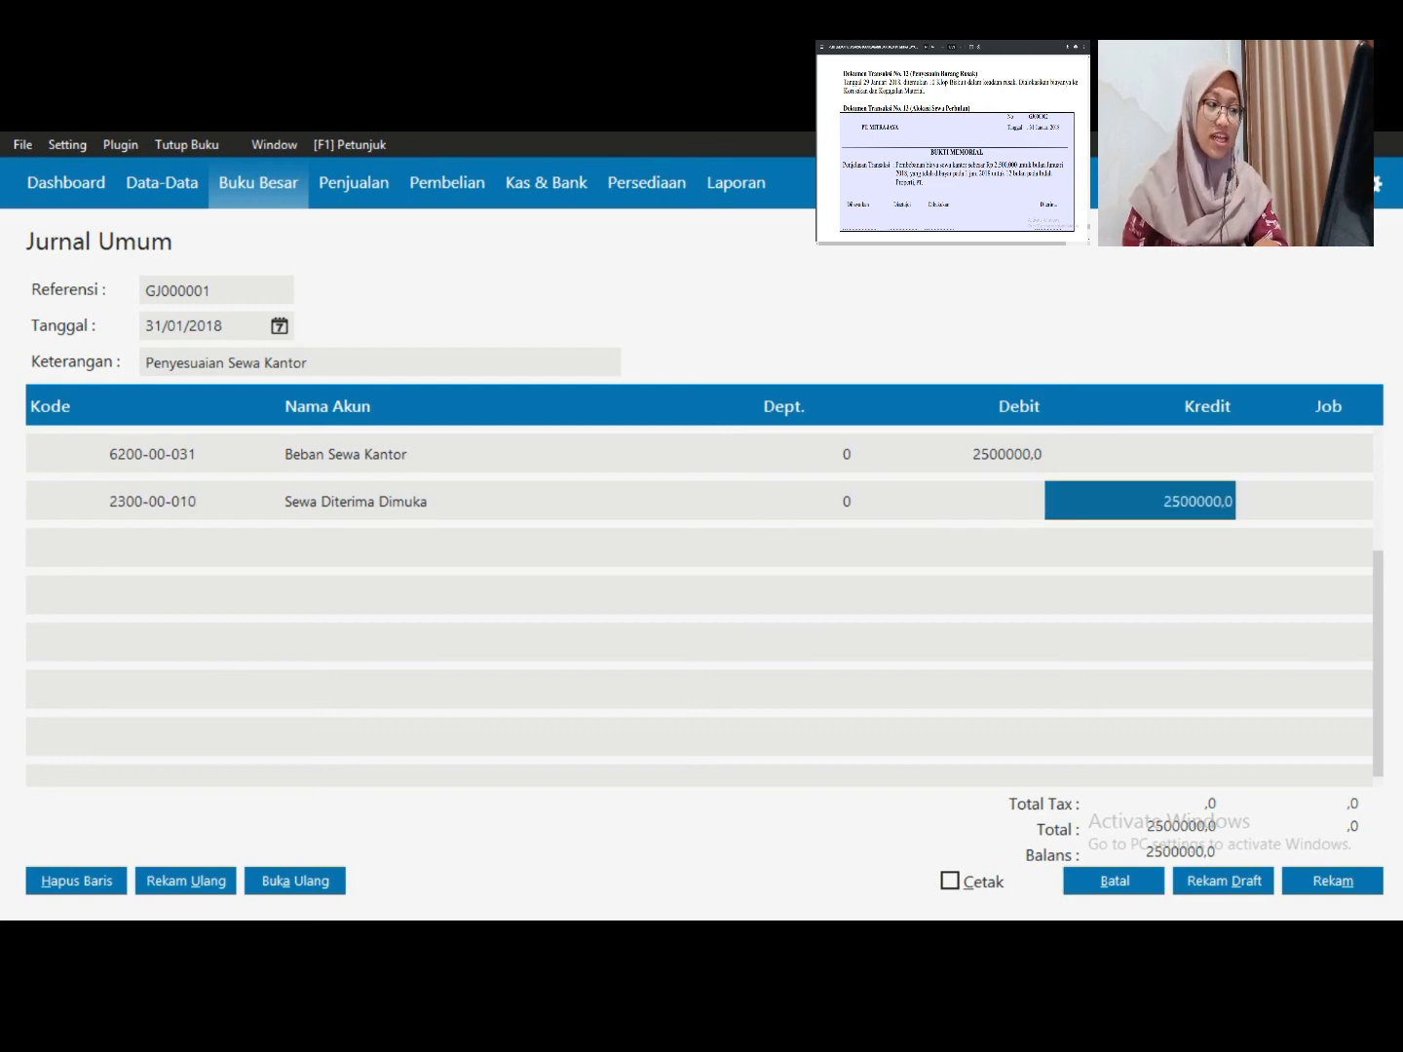
key("Tab")
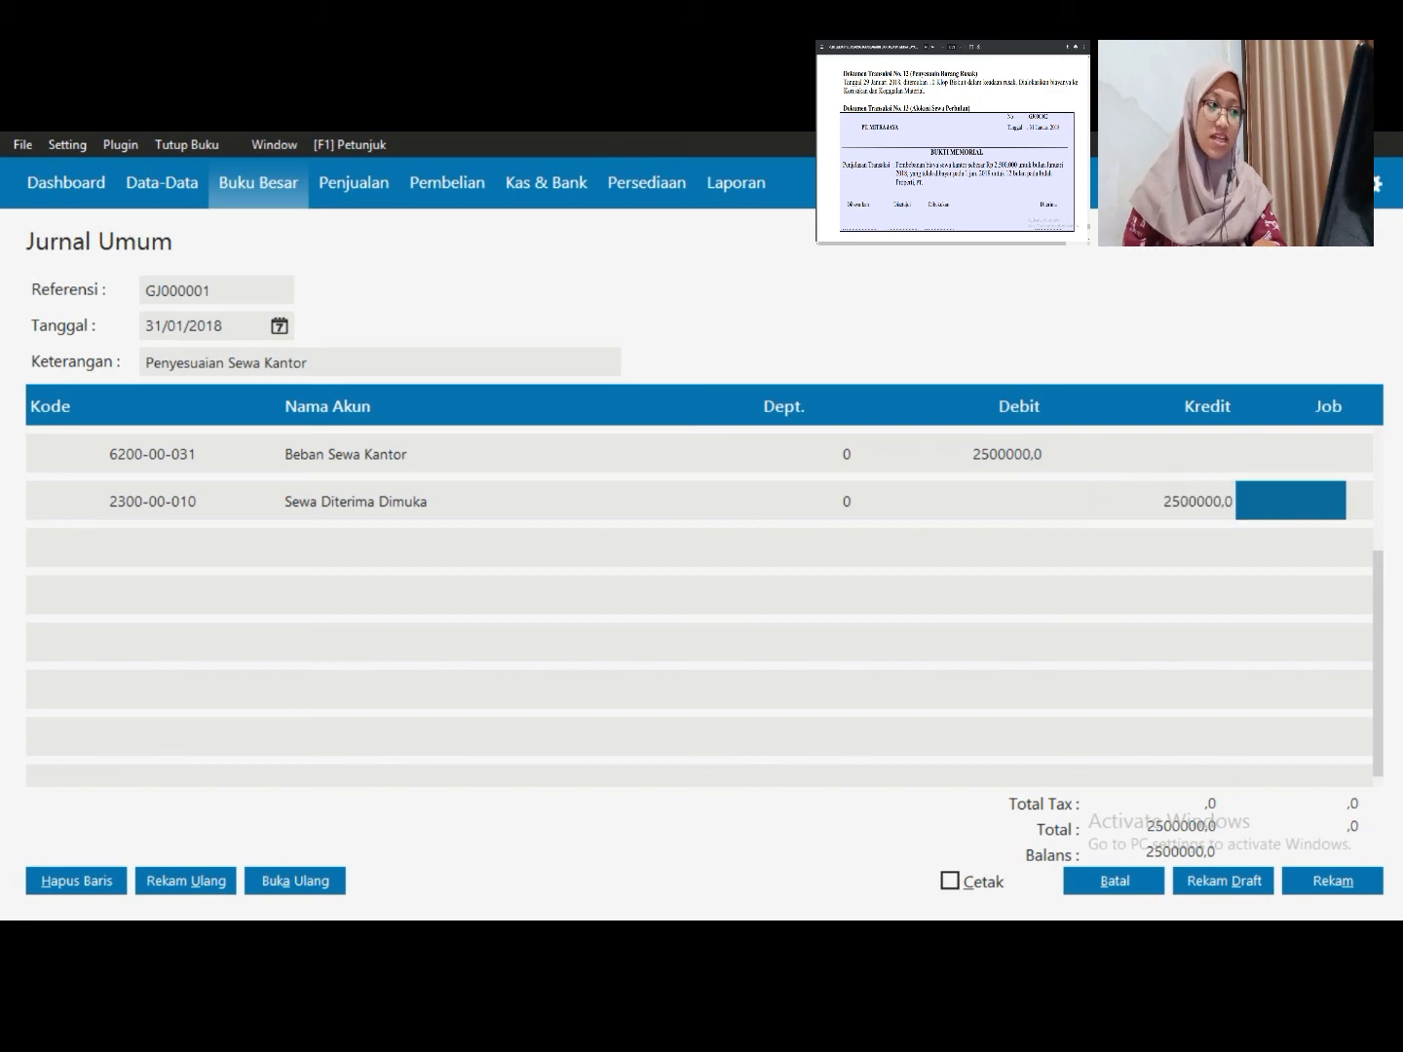
key("Tab")
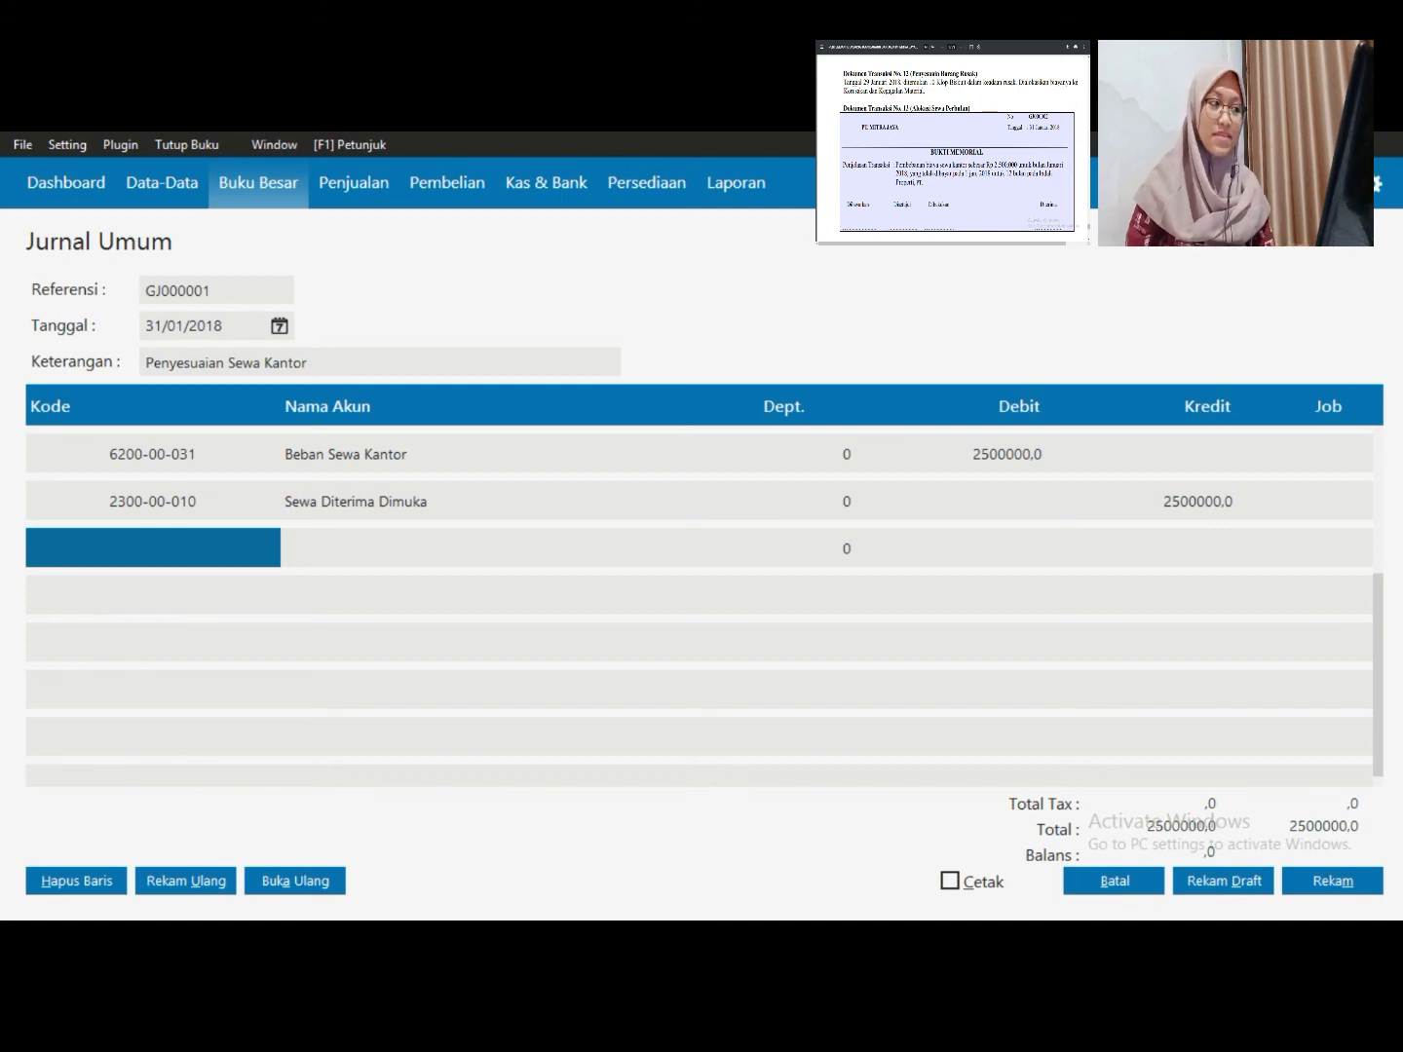
left_click(1332, 882)
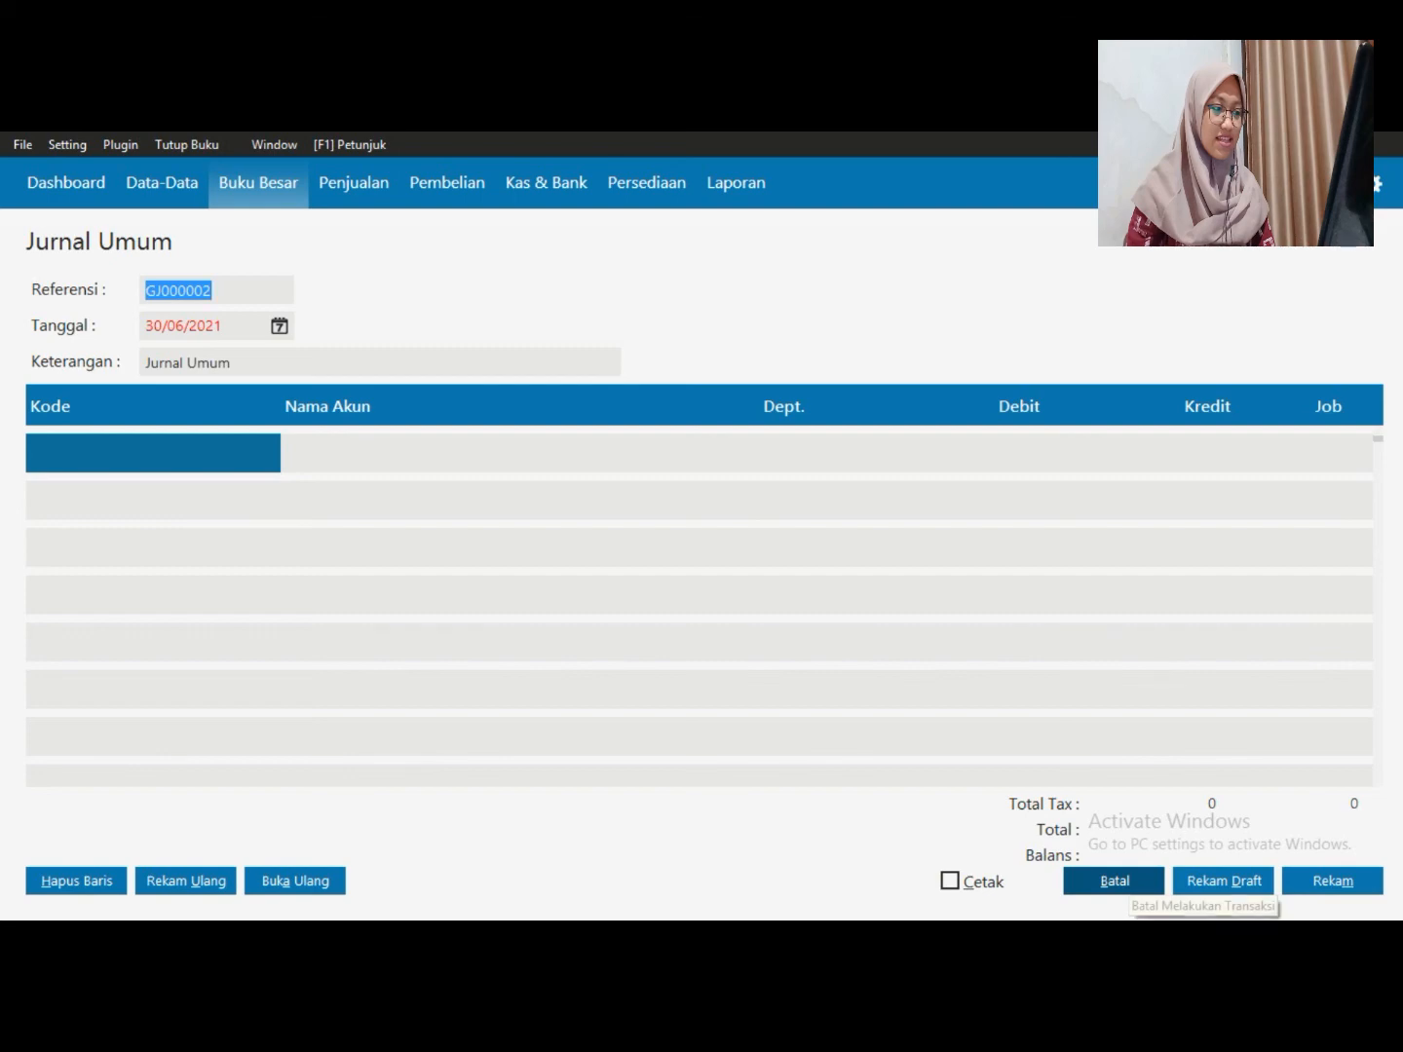
left_click(1114, 881)
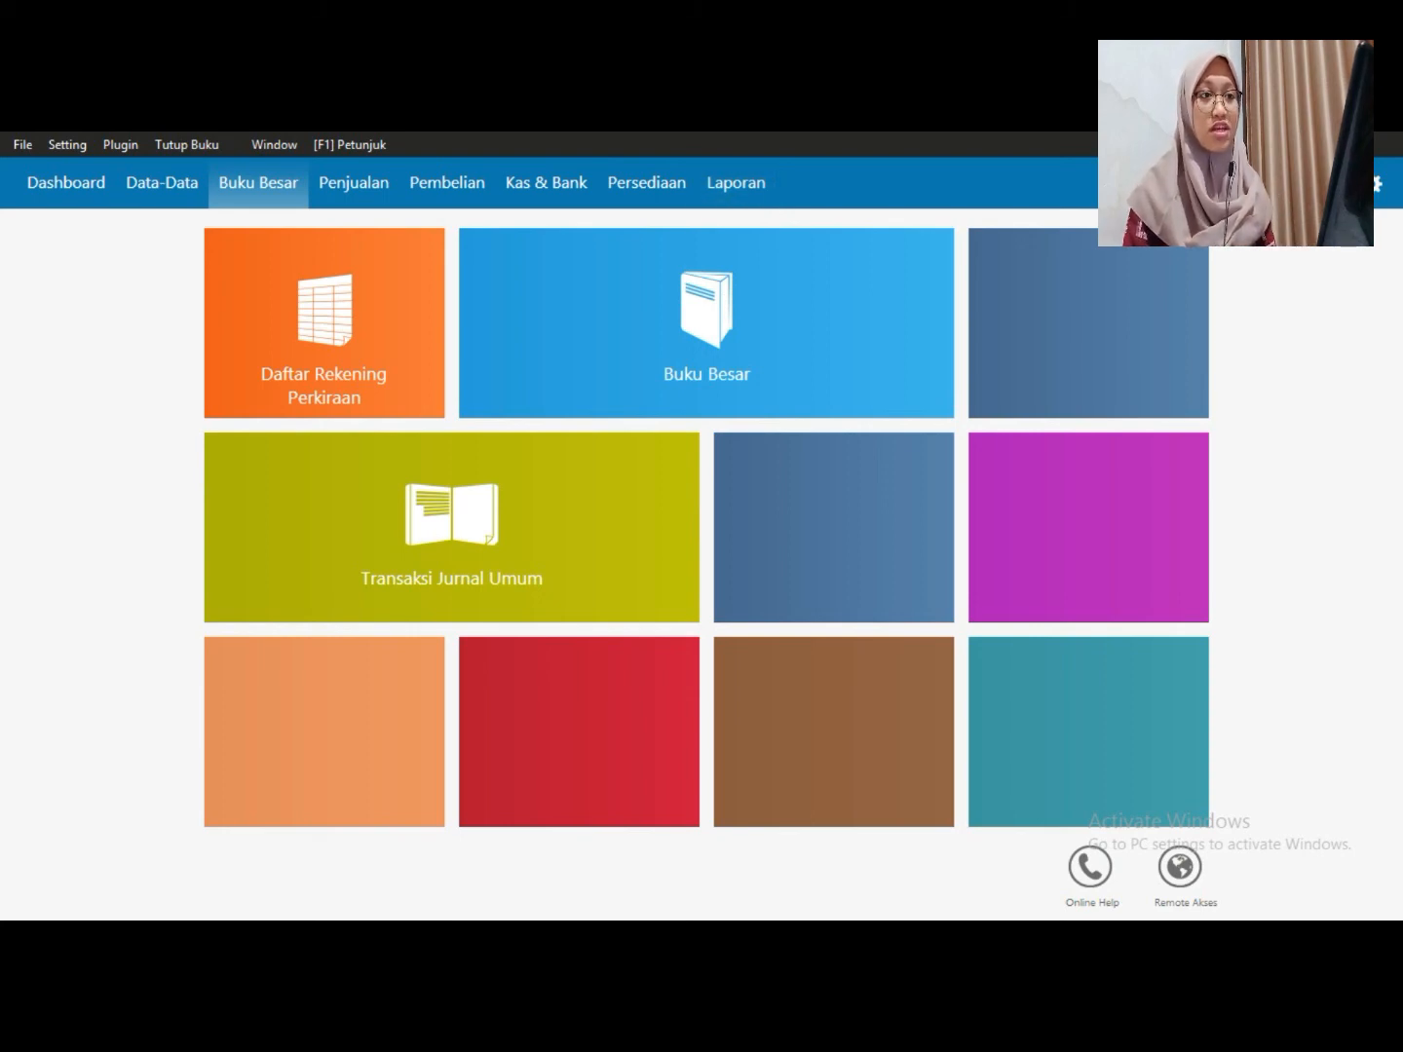
Run the month-end closing (Tutup Buku Akhir Bulan) for January 2018 with Revaluasi Valuta Asing turned off
left_click(187, 145)
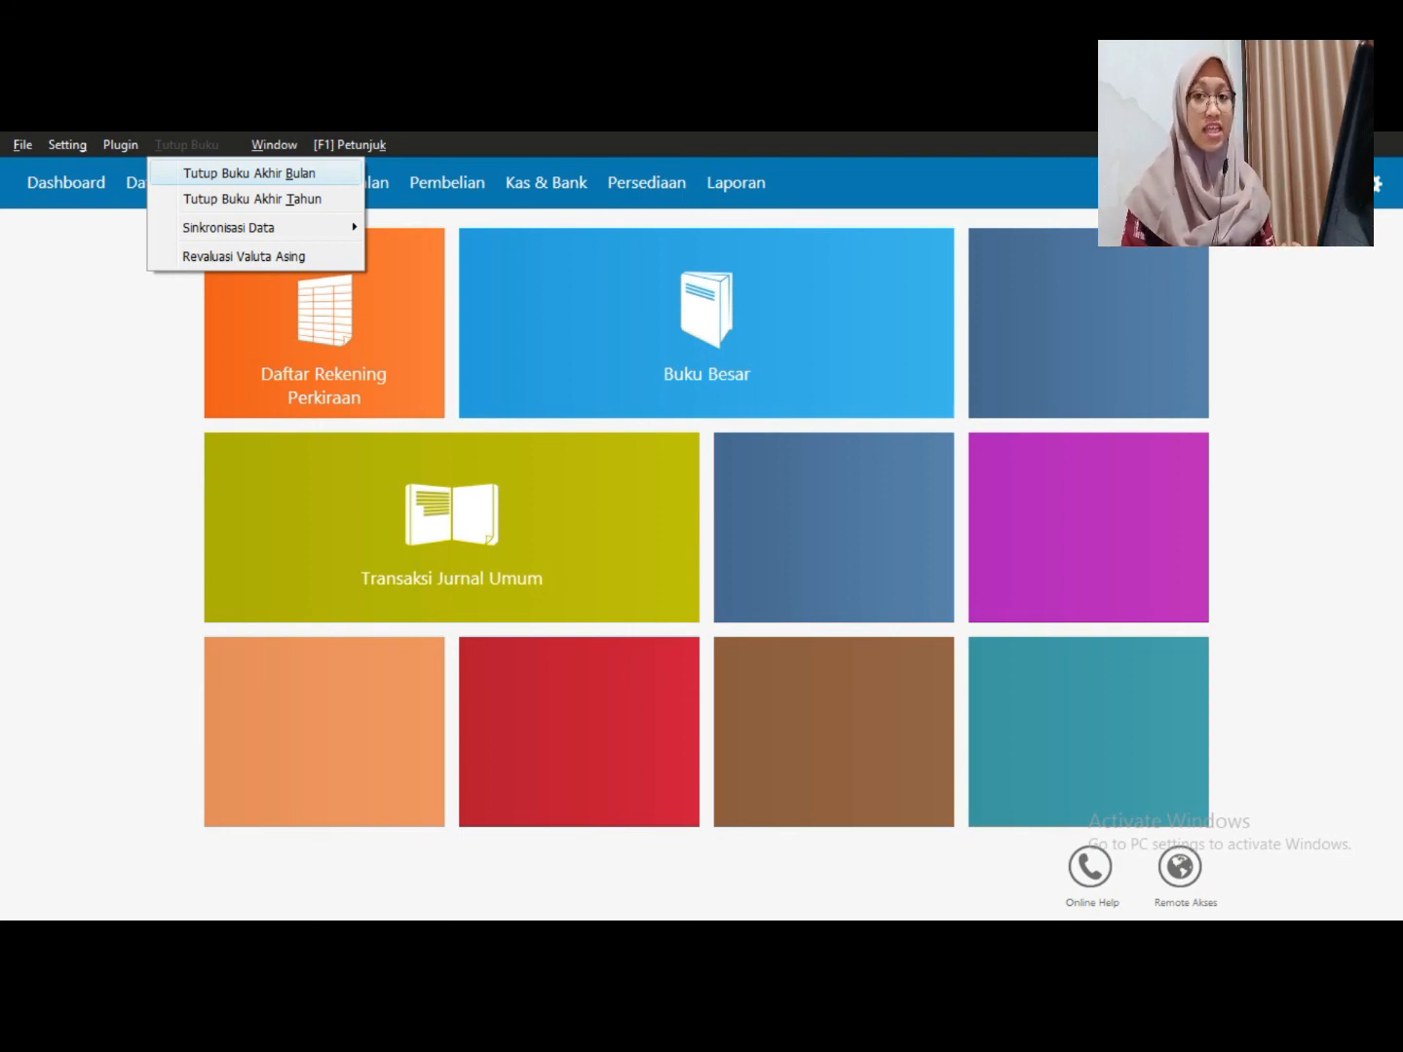
key("Return")
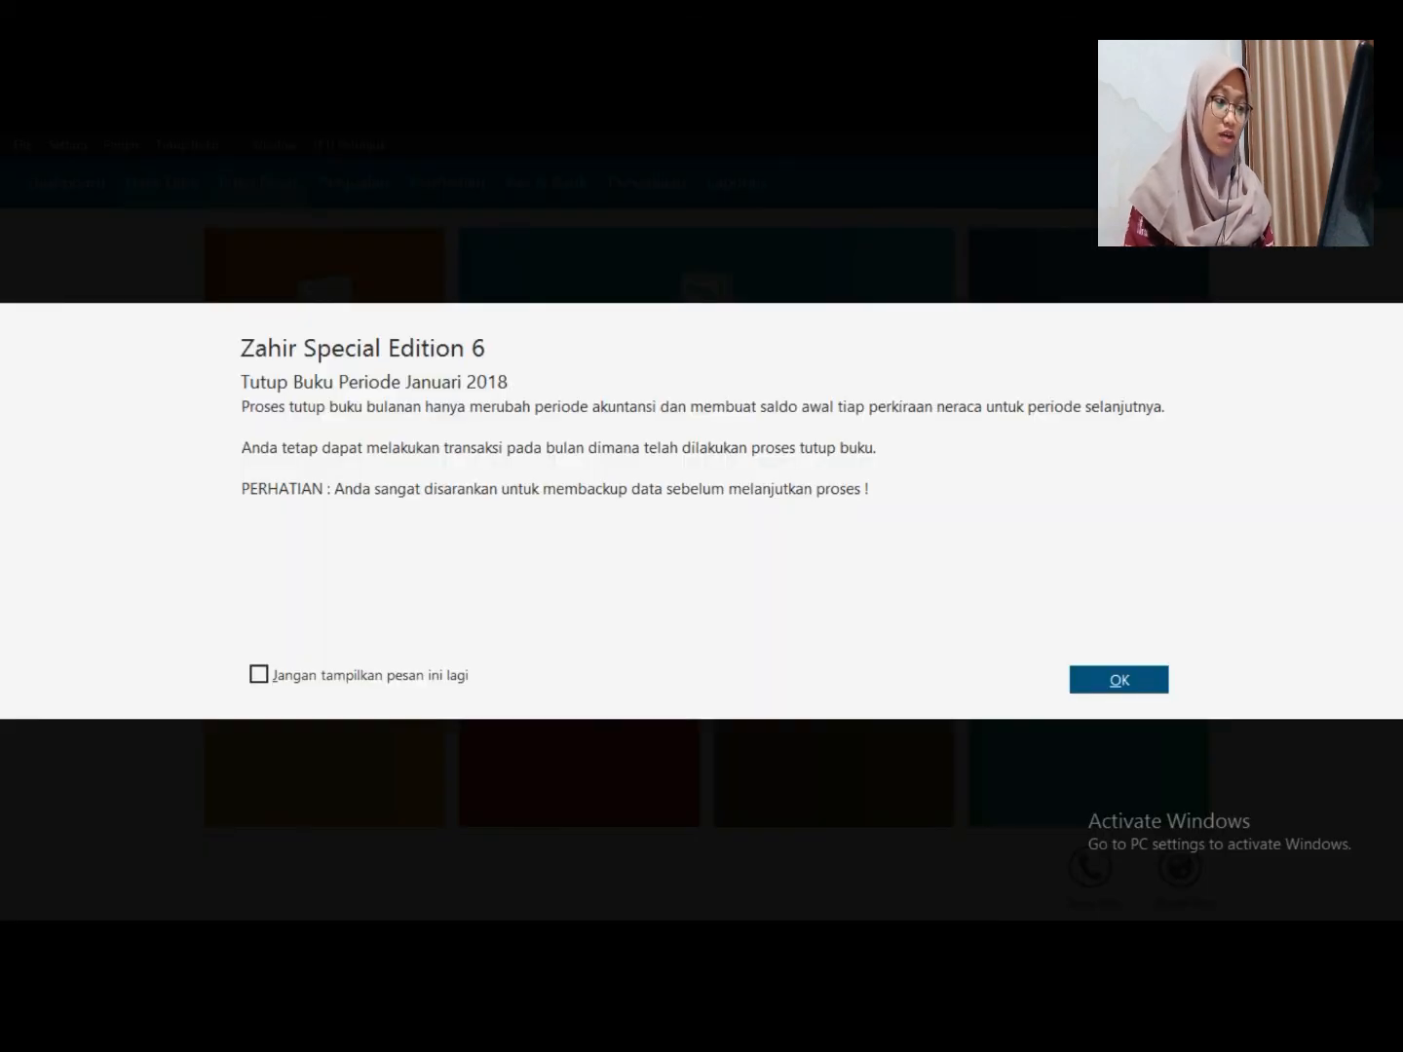
key("Return")
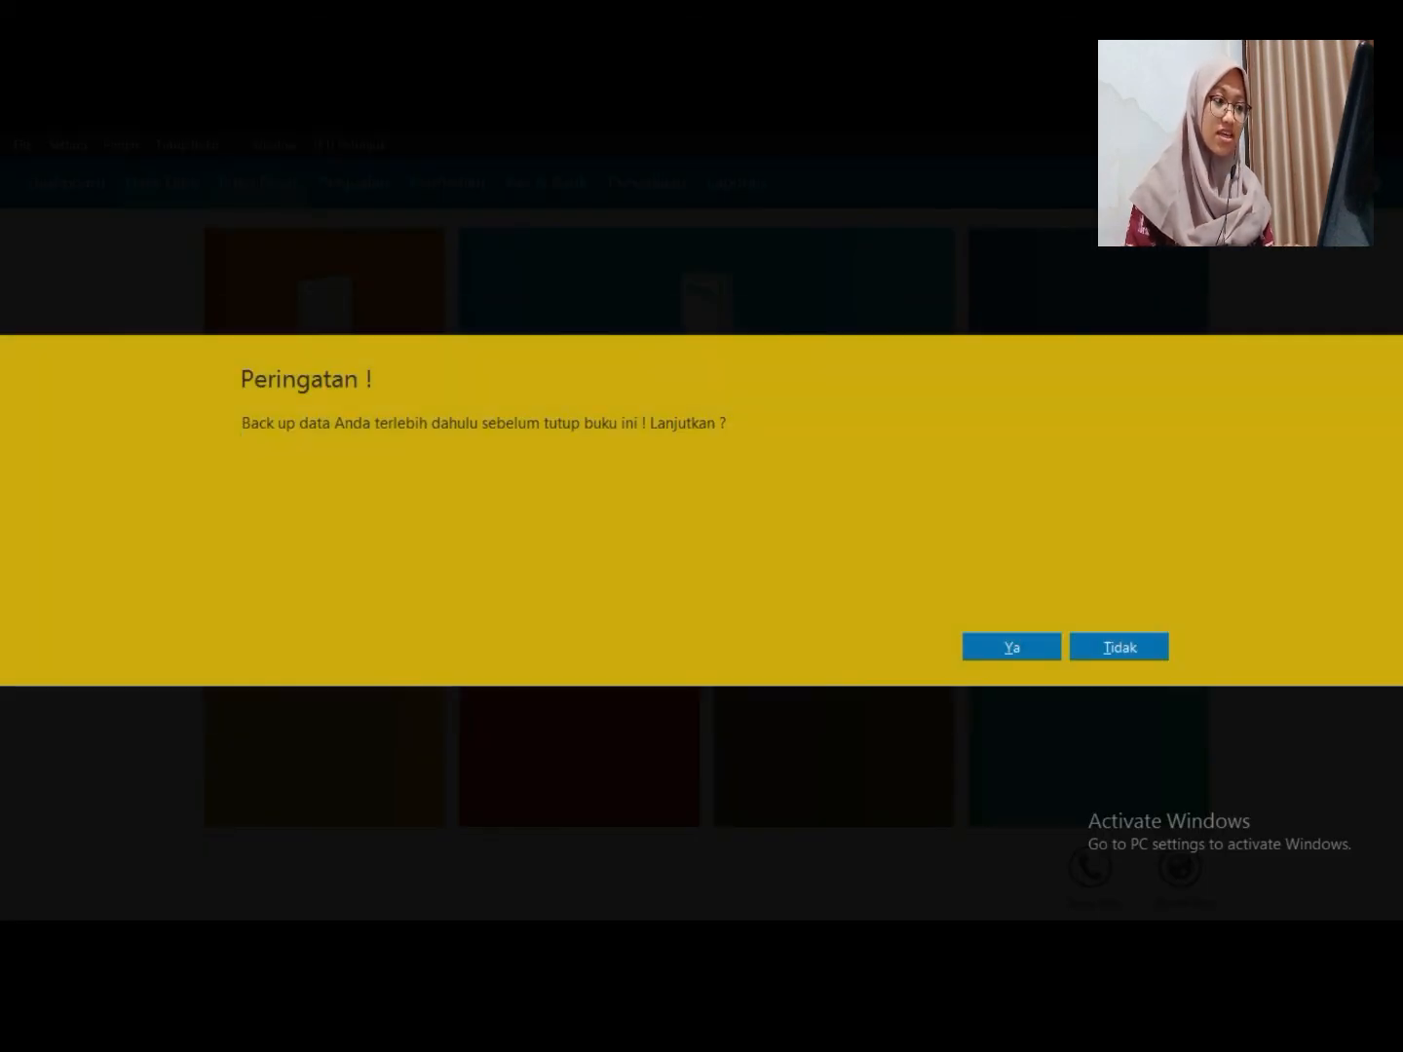
key("Return")
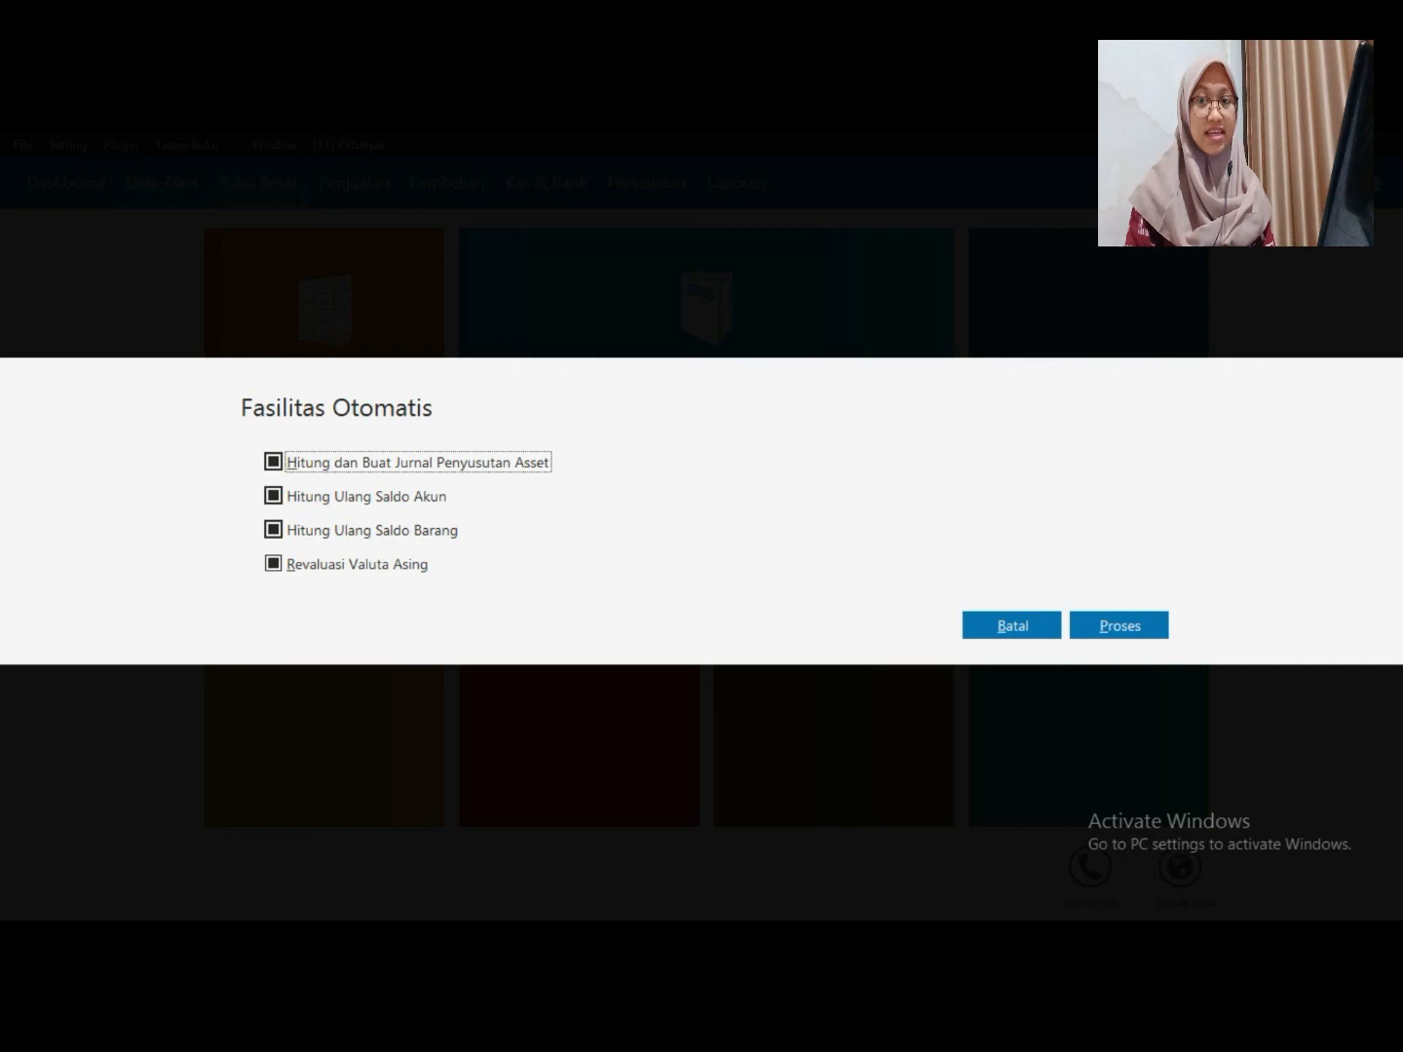
left_click(274, 564)
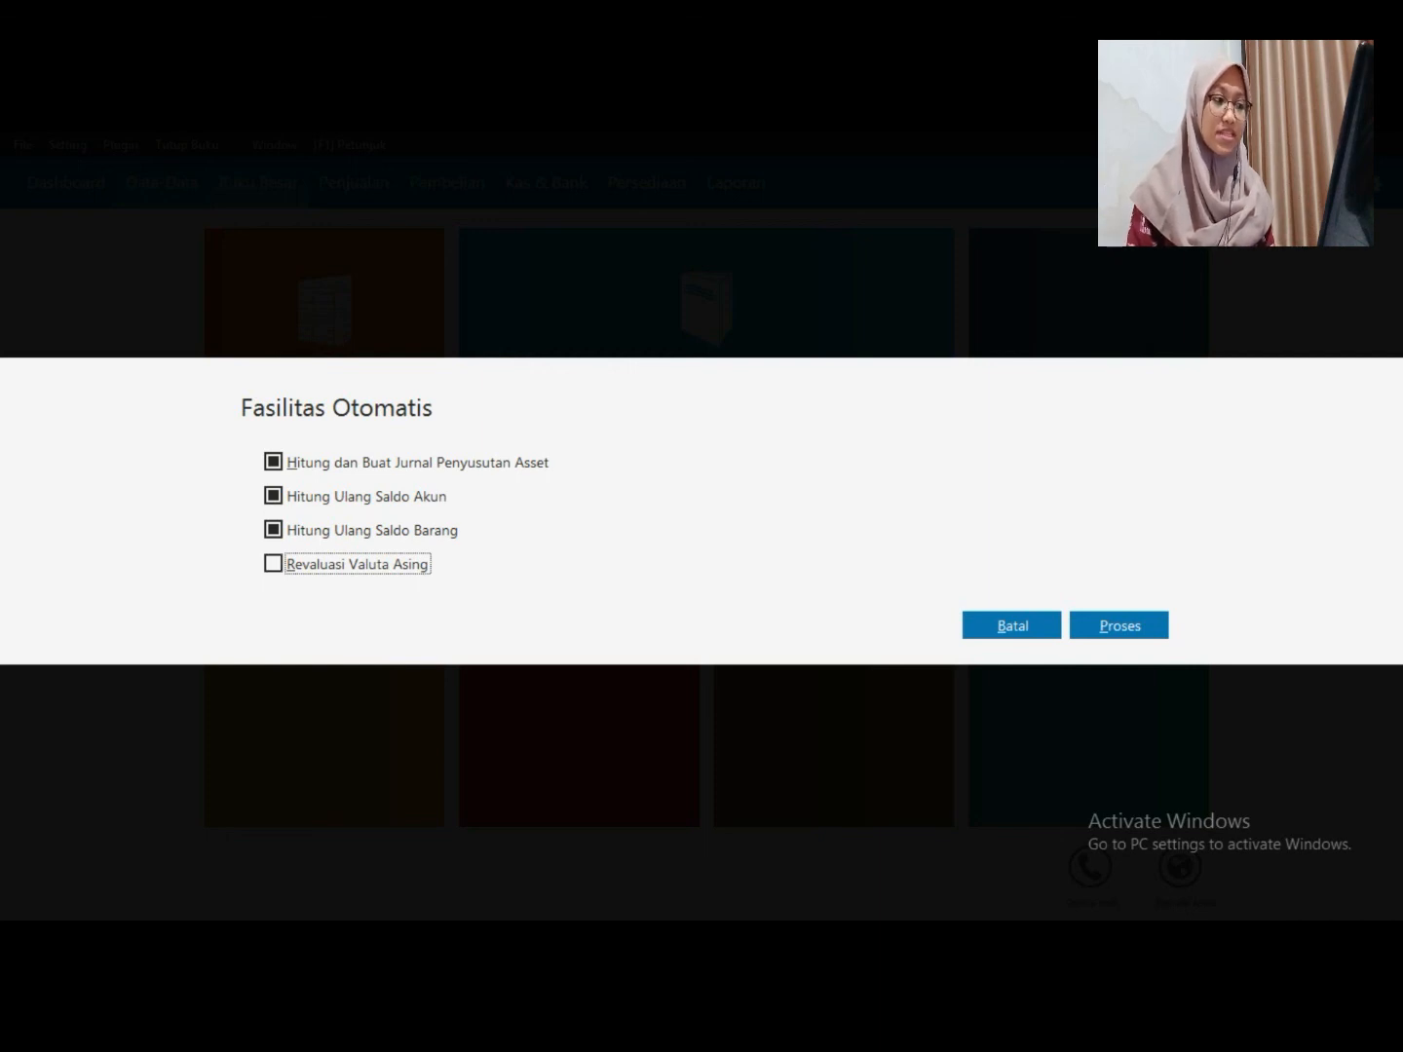
left_click(1119, 625)
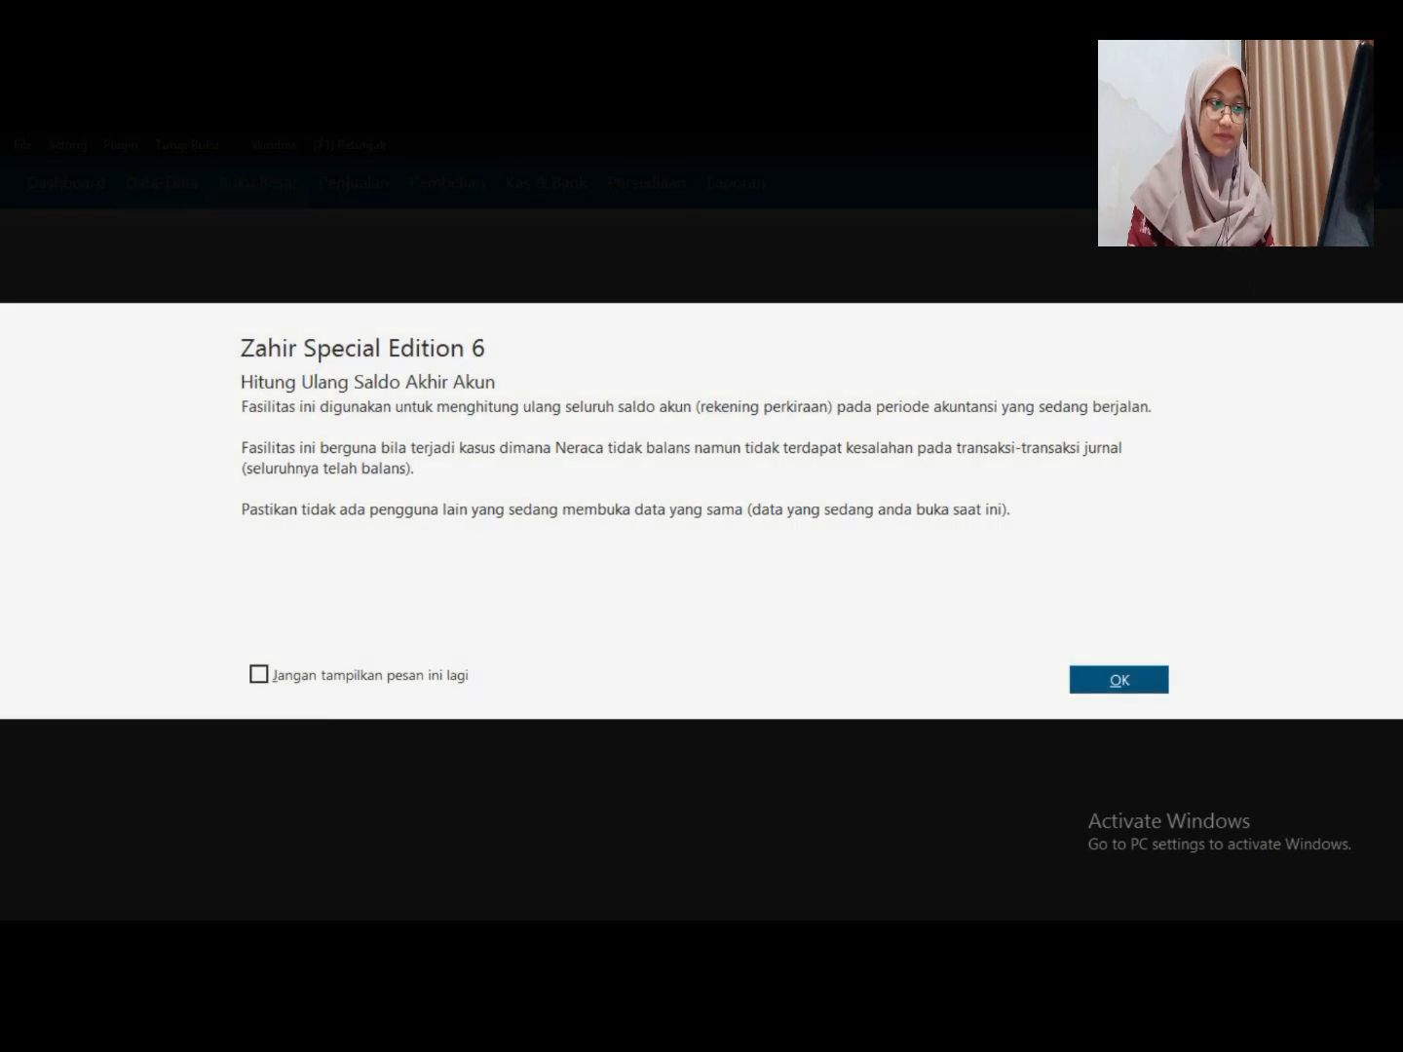
Proceed with recalculating the closing account balances (Hitung Ulang Saldo Akhir Akun) for January 2018 and February 2018
key("Return")
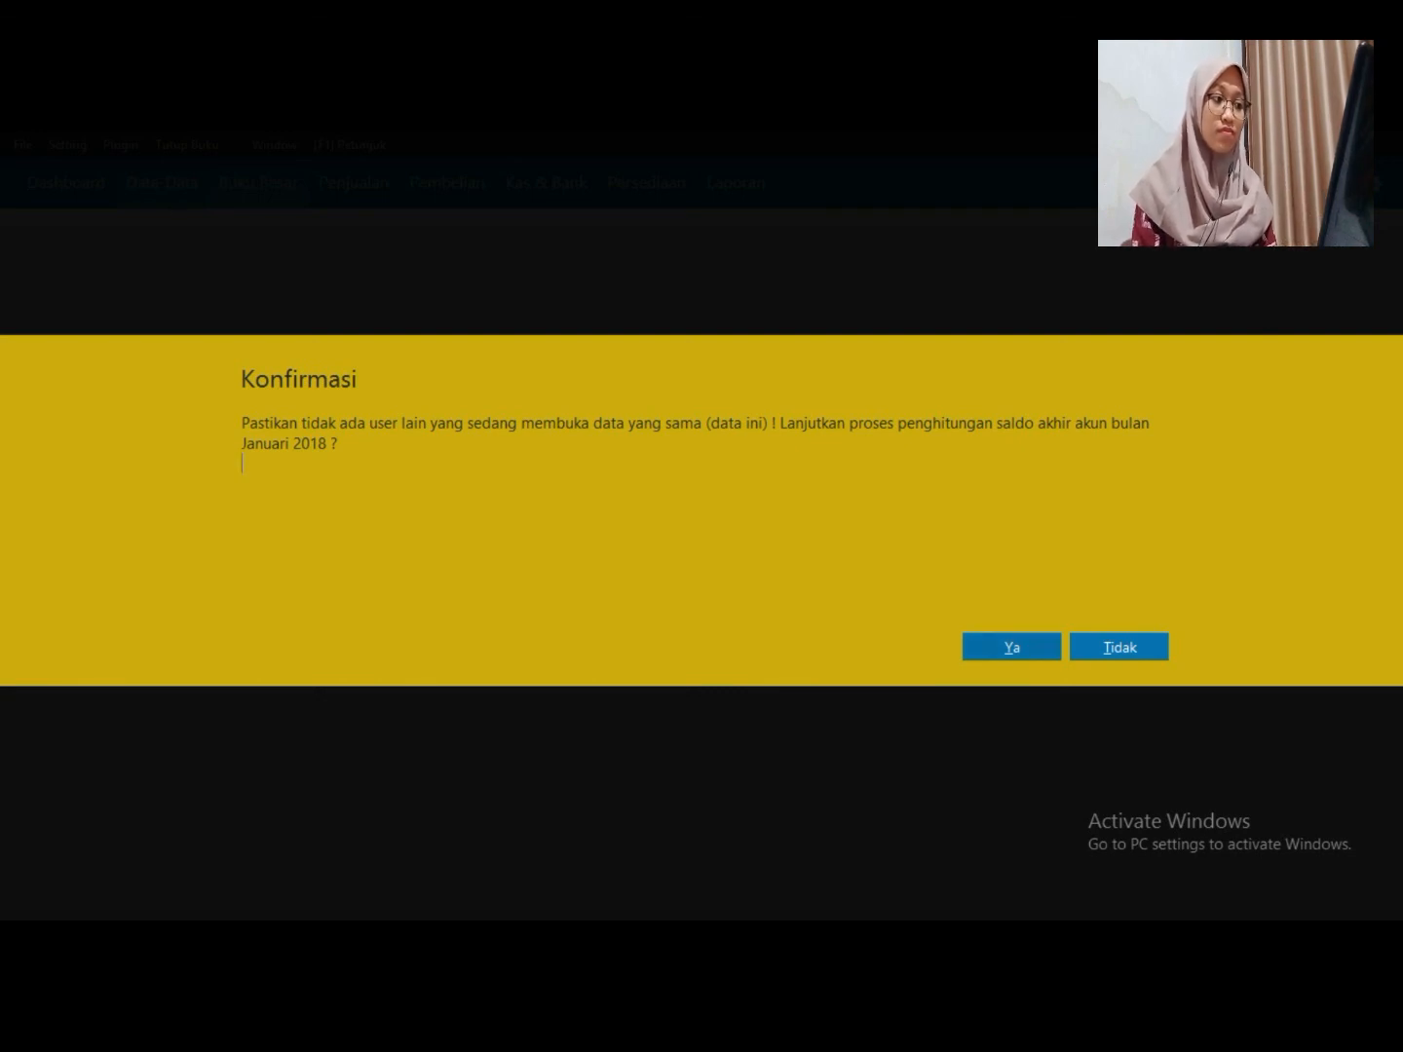
left_click(1011, 647)
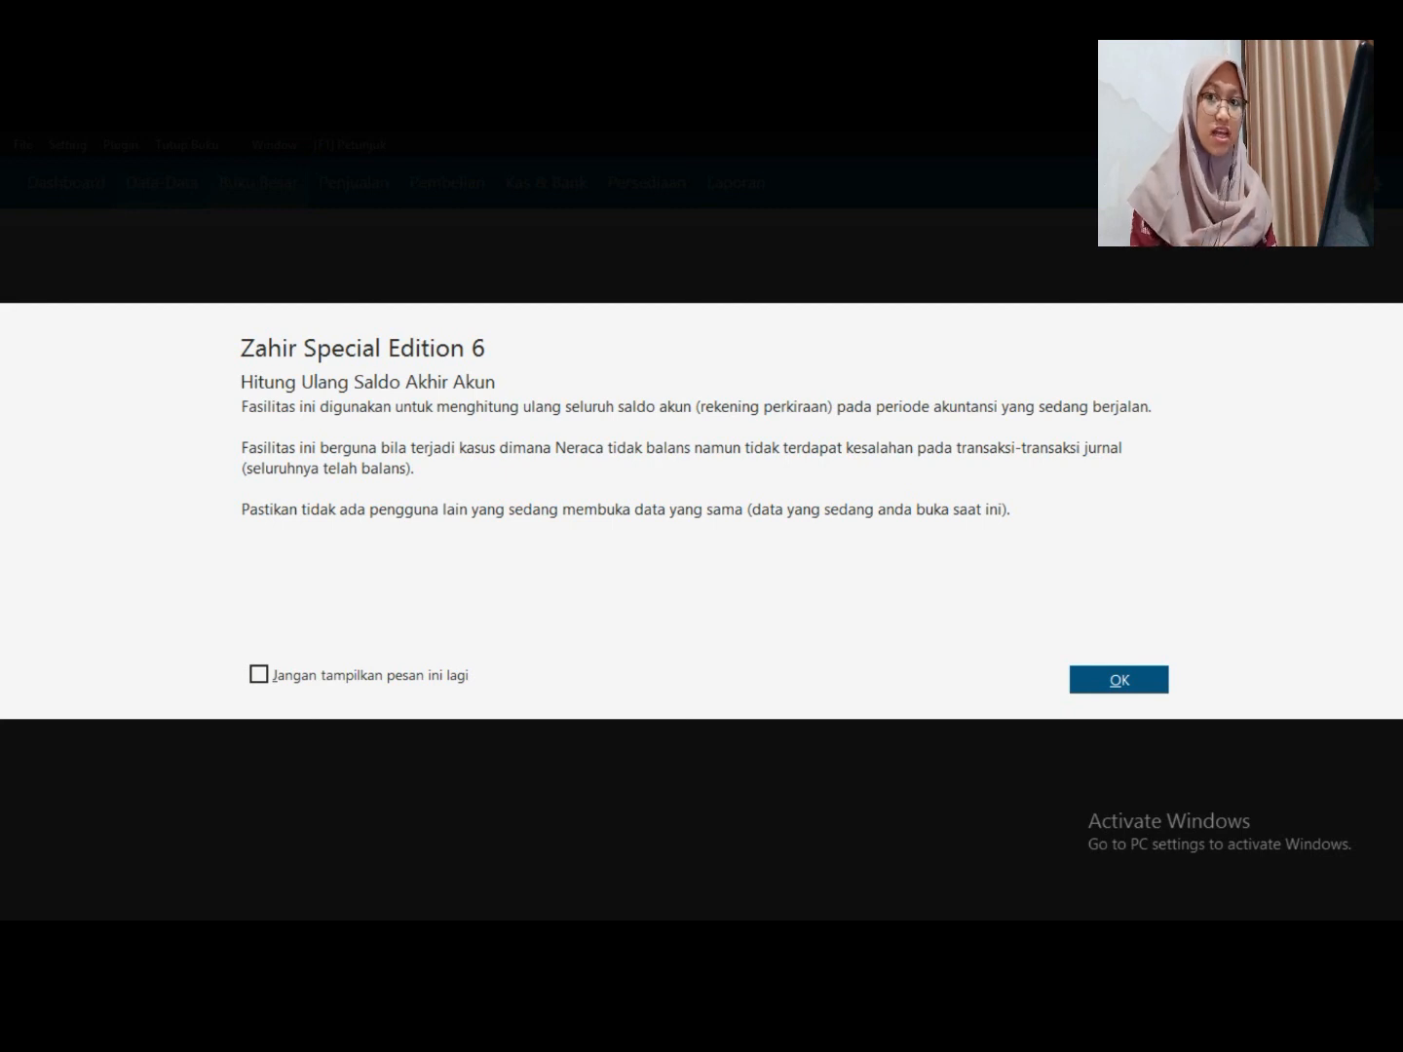
key("Return")
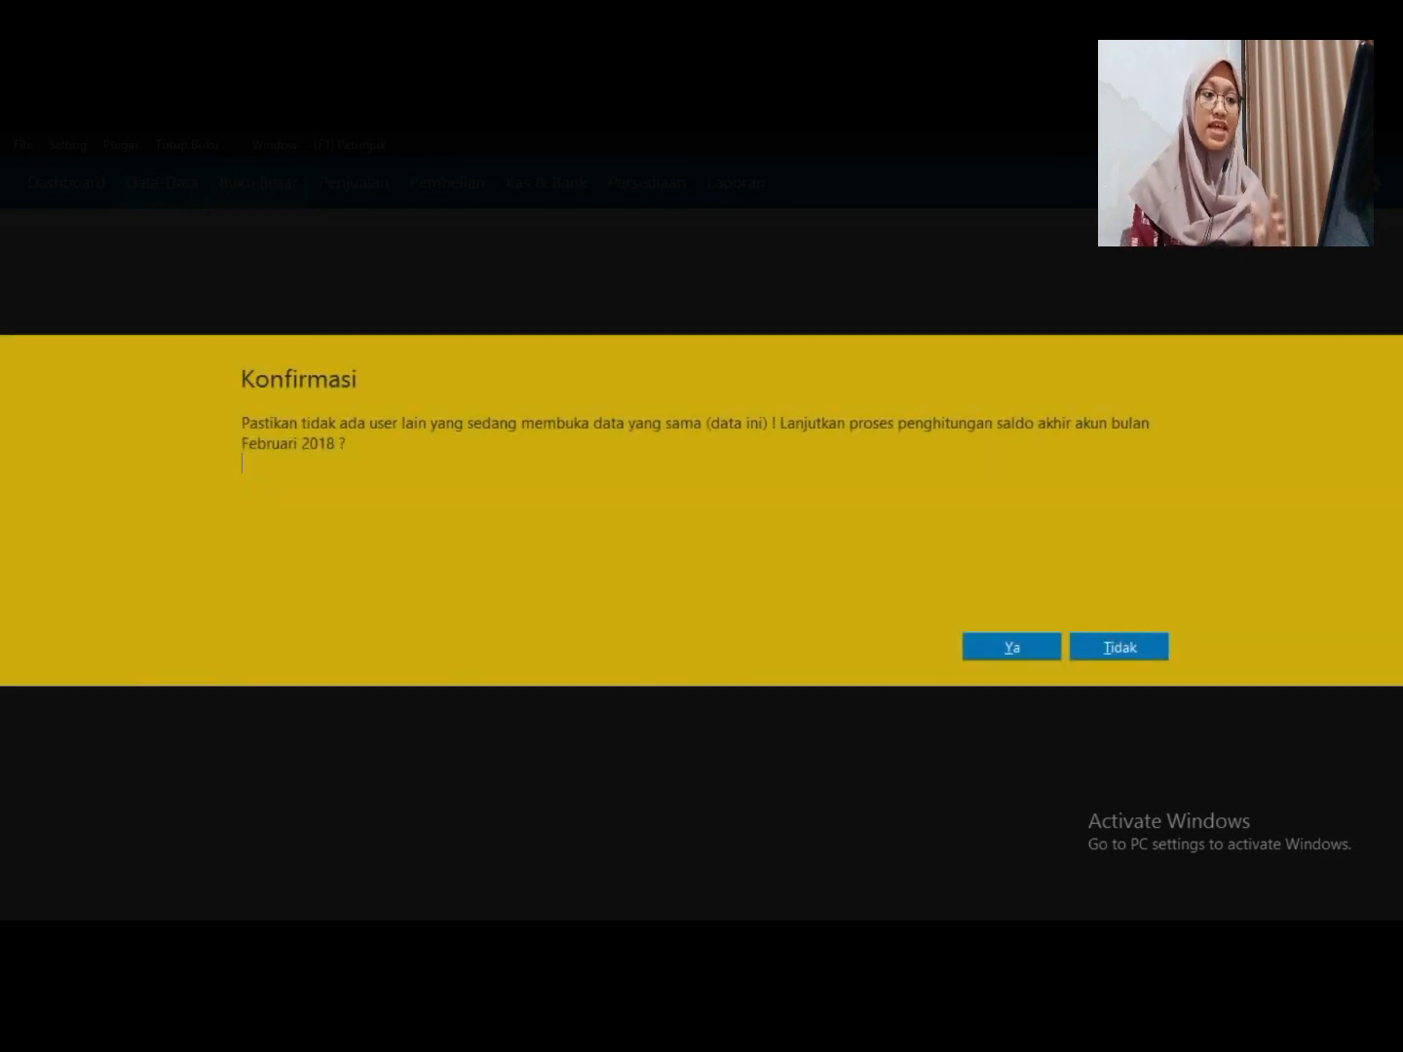
key("Return")
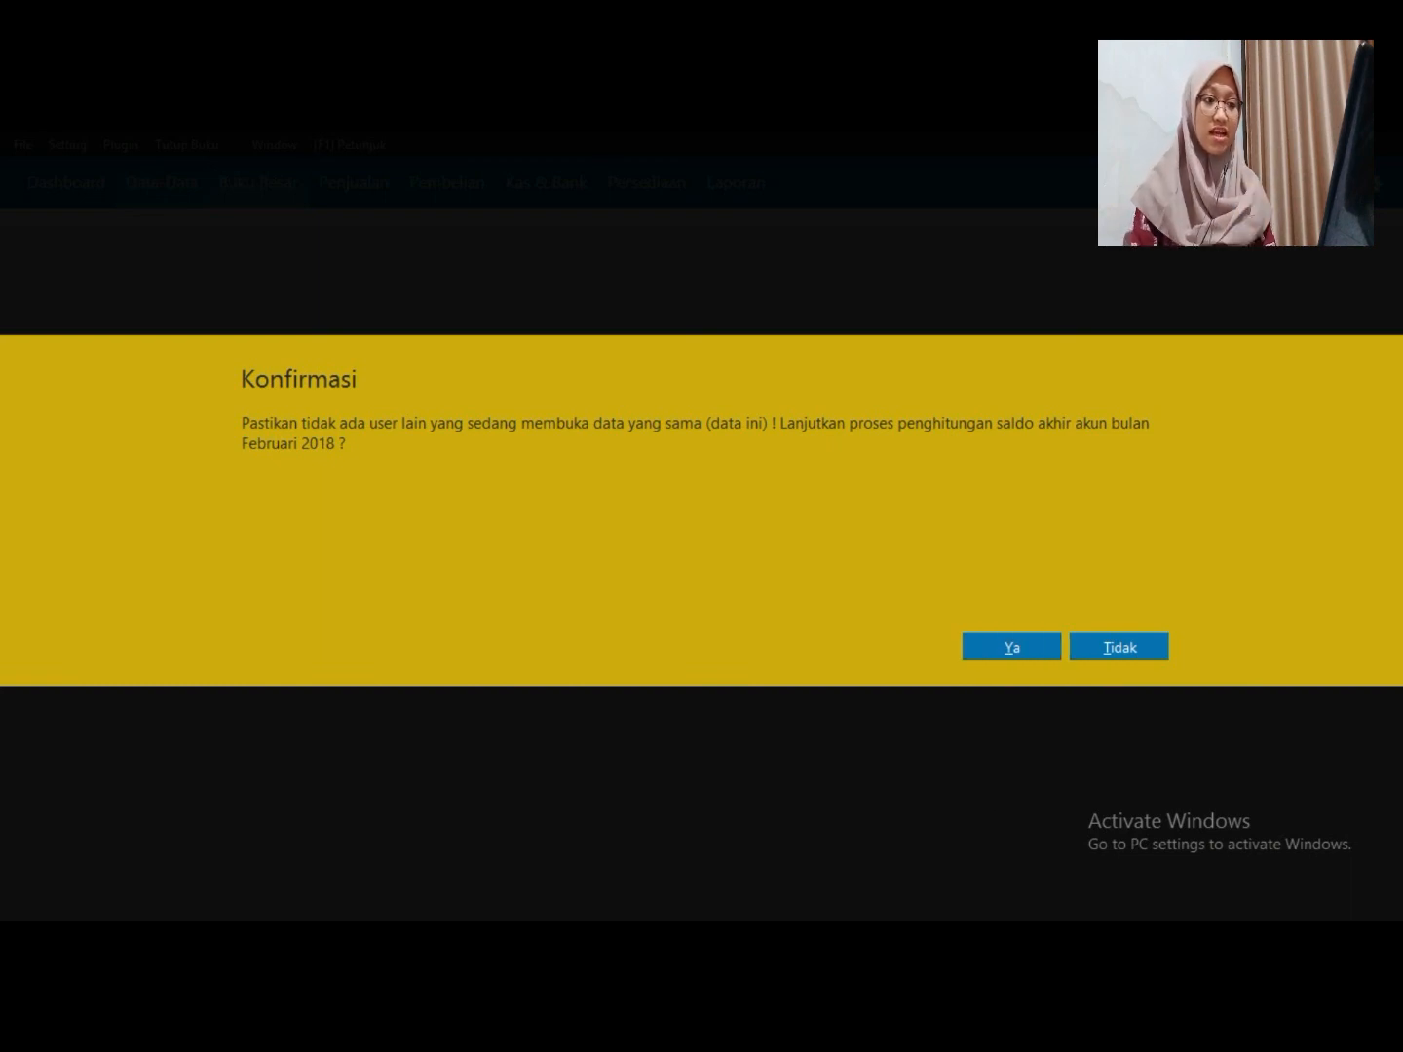
left_click(1011, 647)
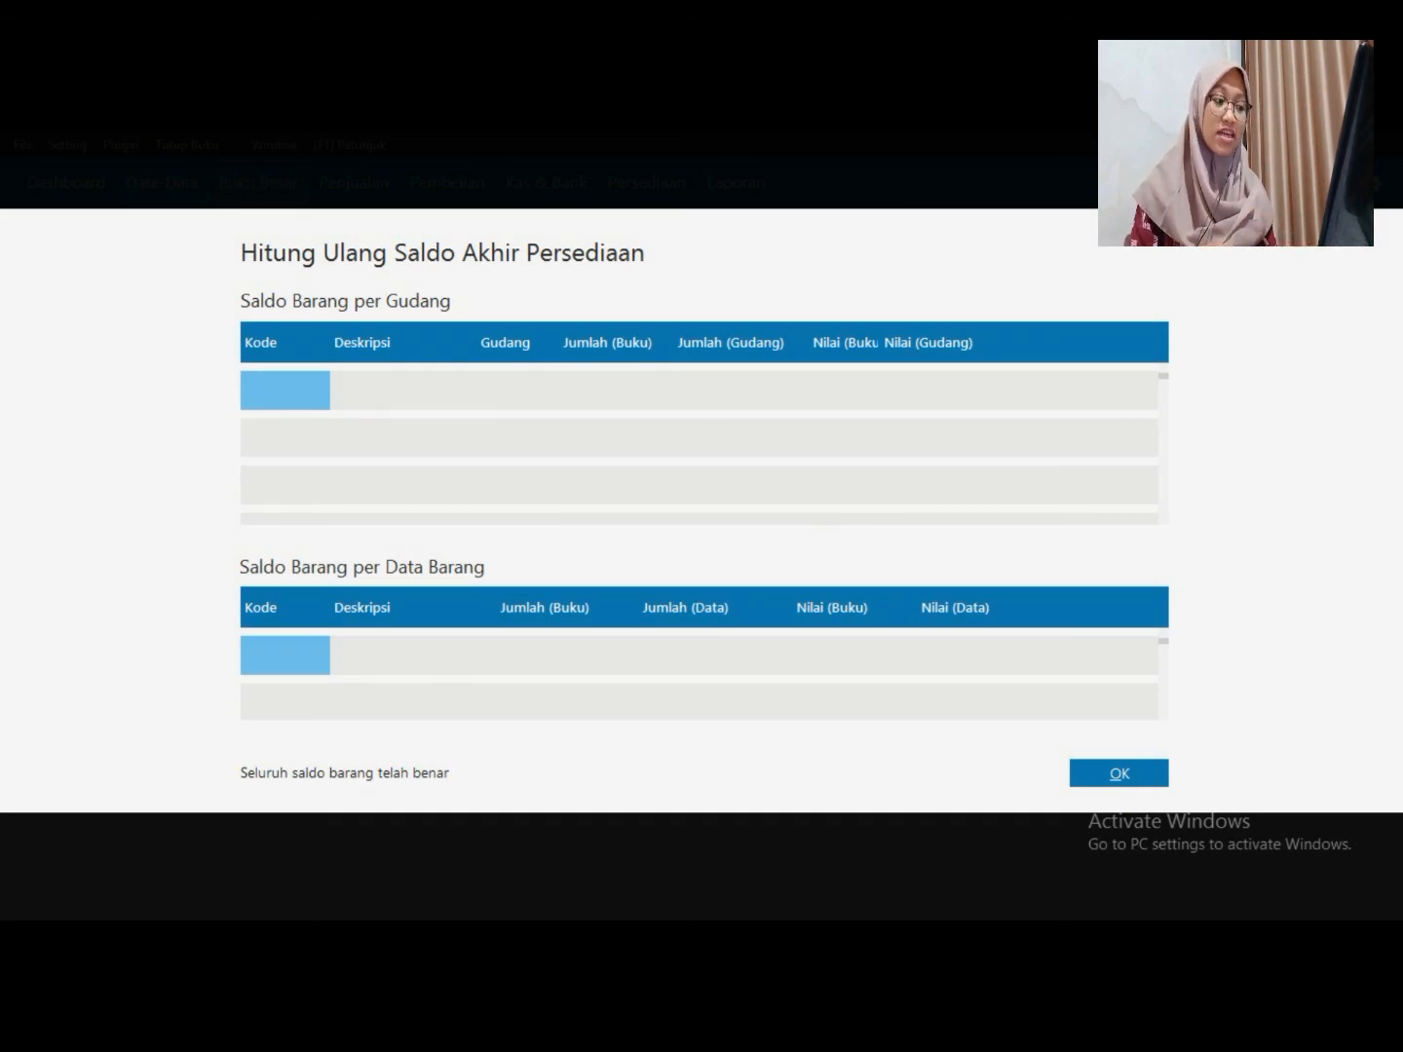
Close the Hitung Ulang Saldo Akhir Persediaan results and bring up the Laporan Keuangan report list
left_click(1118, 773)
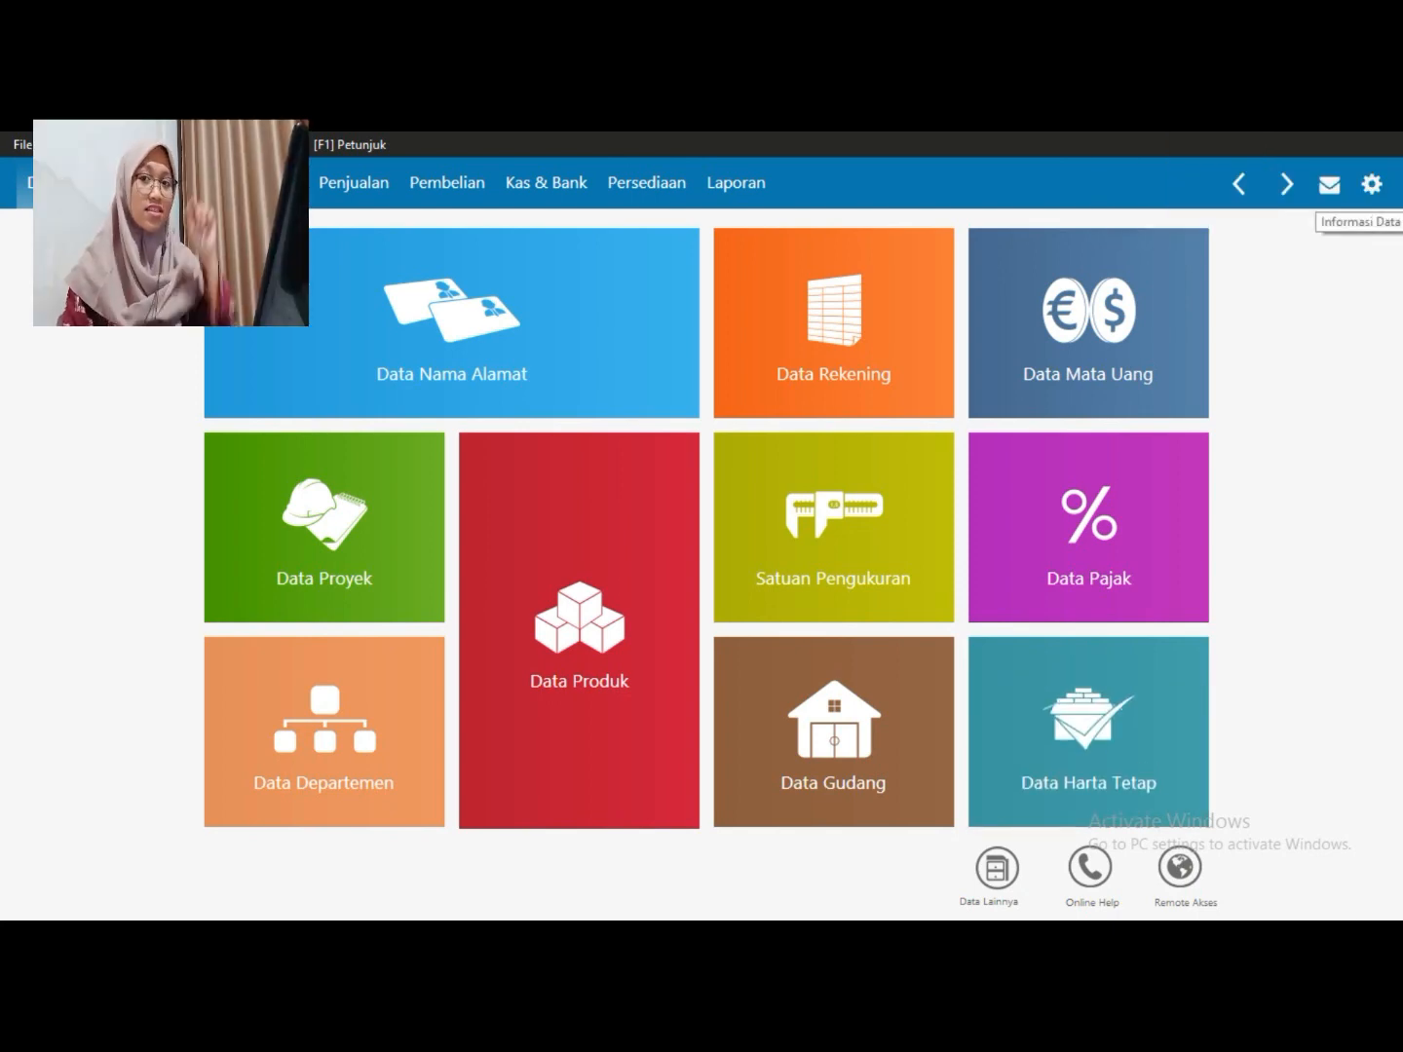
left_click(1371, 184)
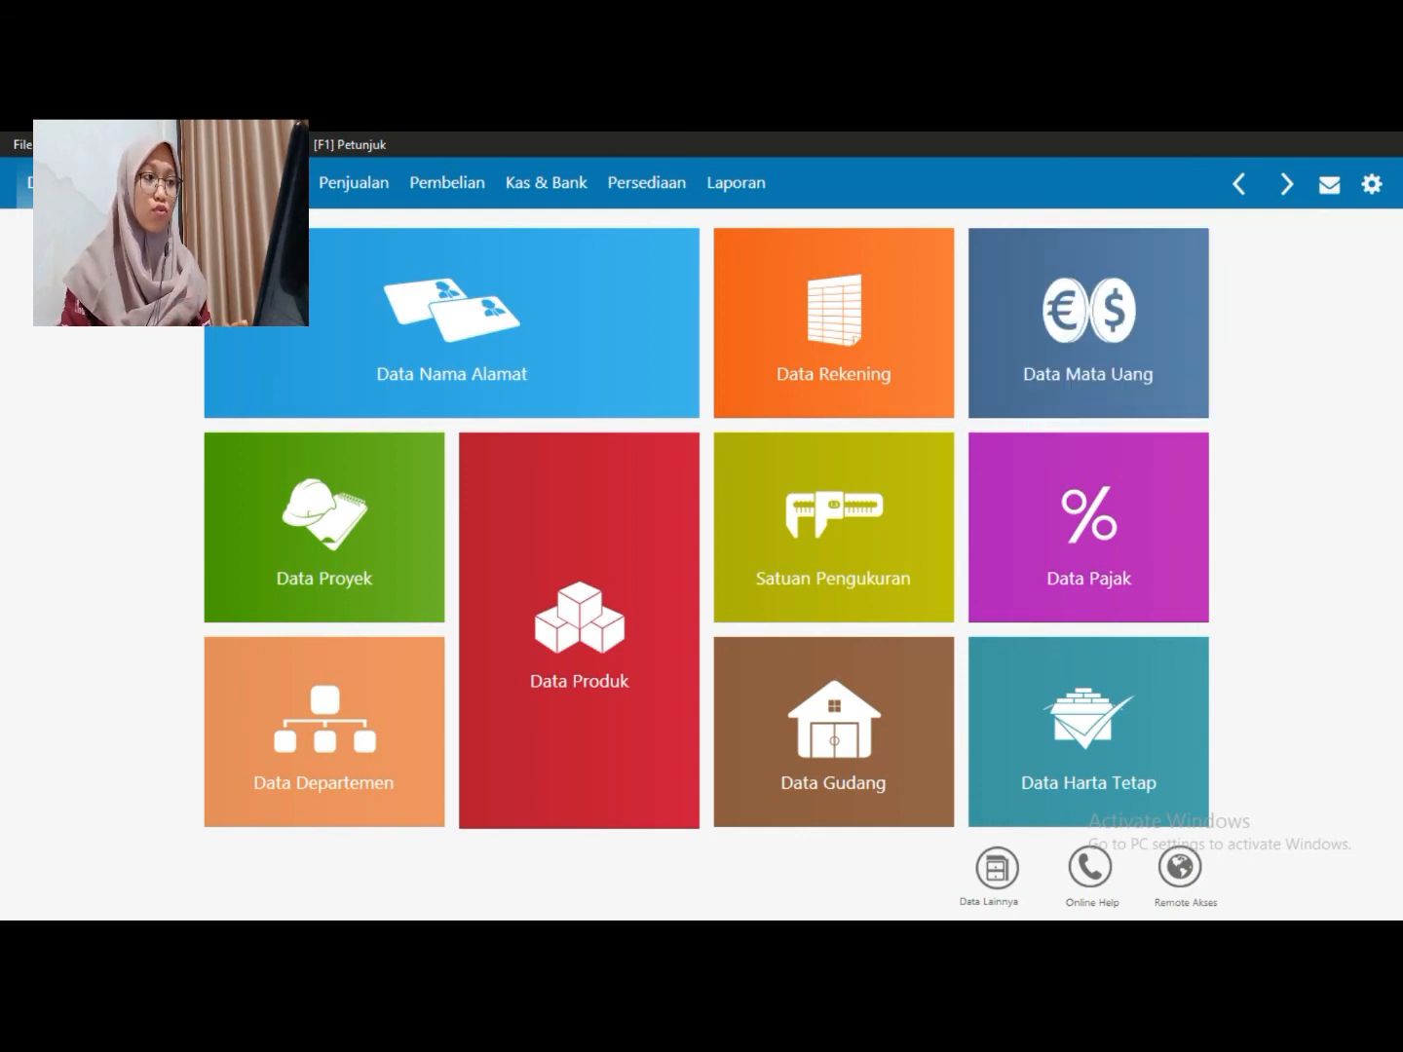
left_click(736, 182)
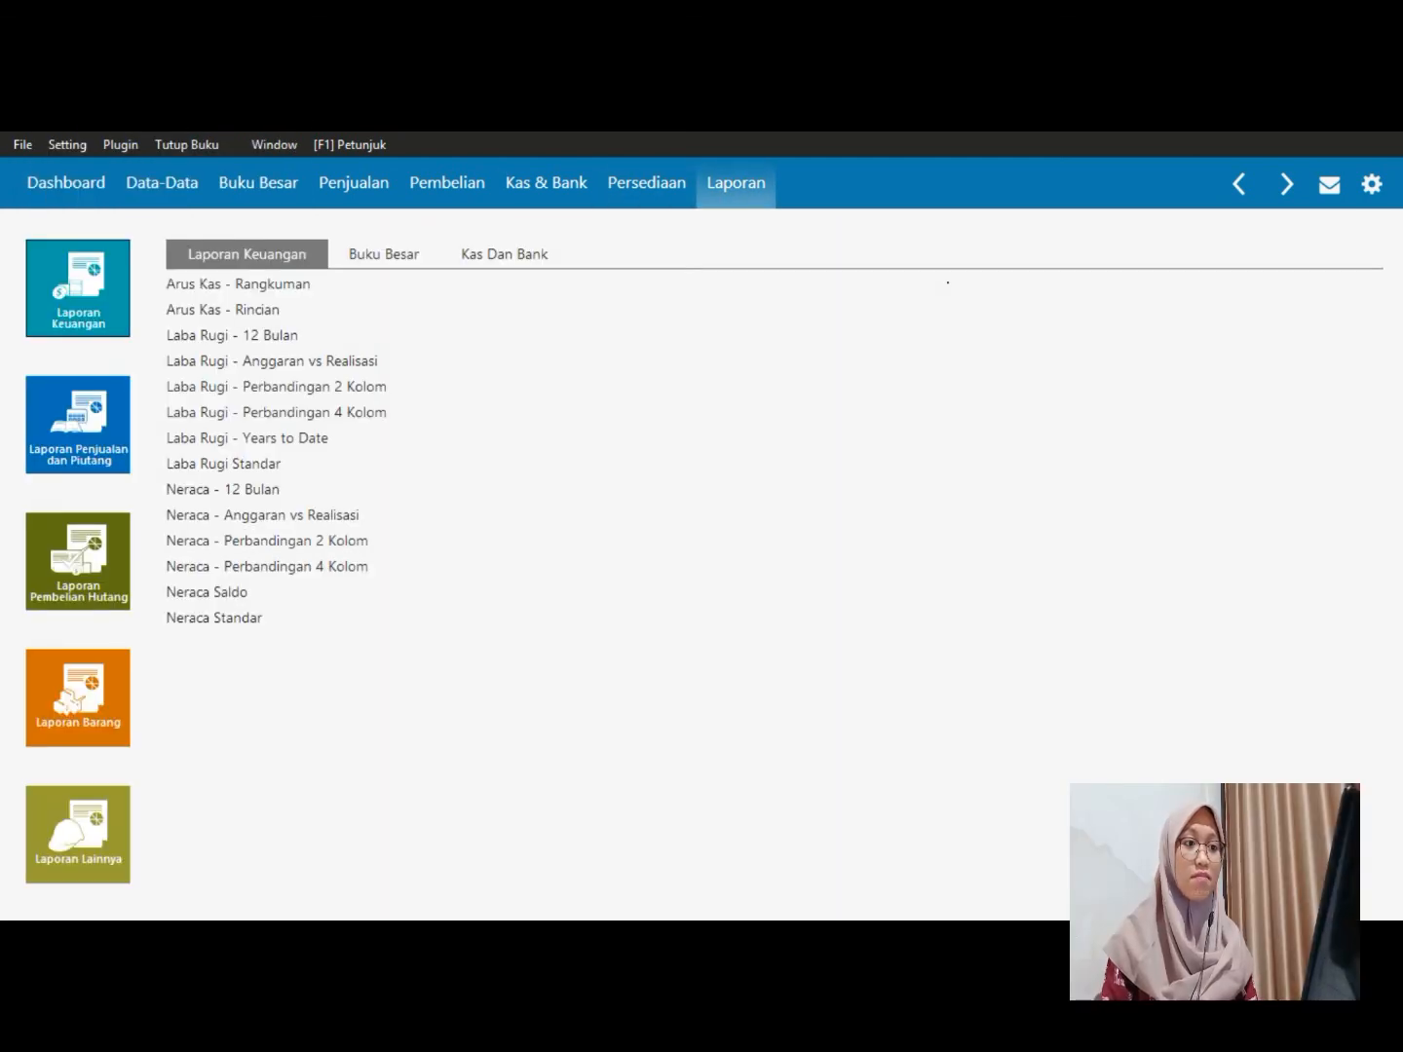
left_click(383, 254)
left_click(247, 254)
left_click(503, 254)
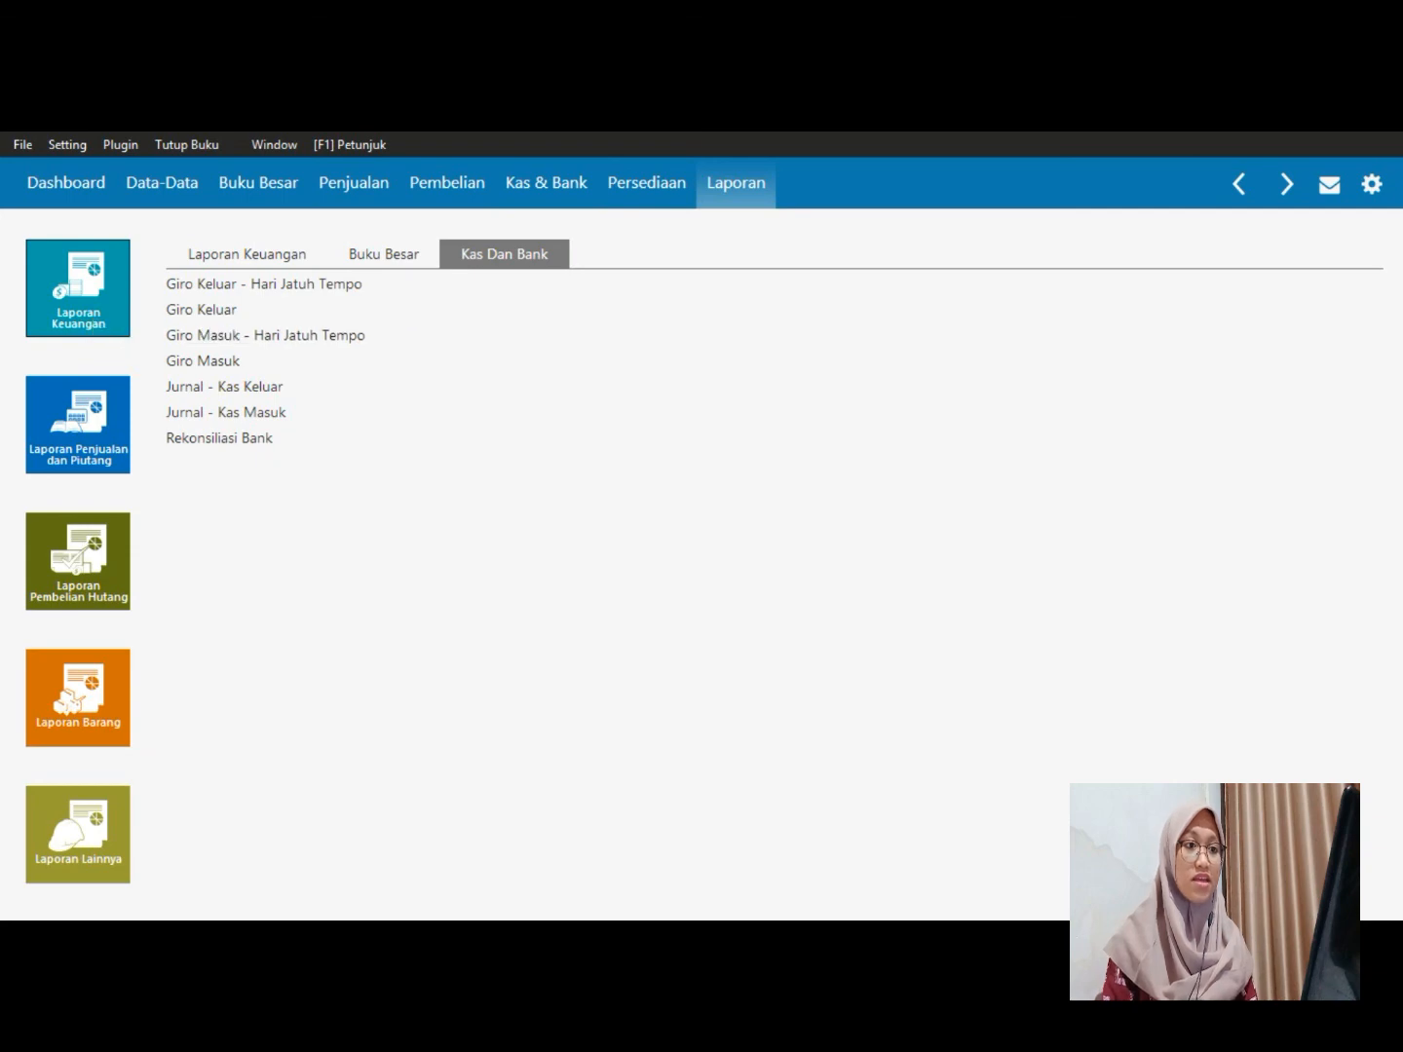
left_click(246, 254)
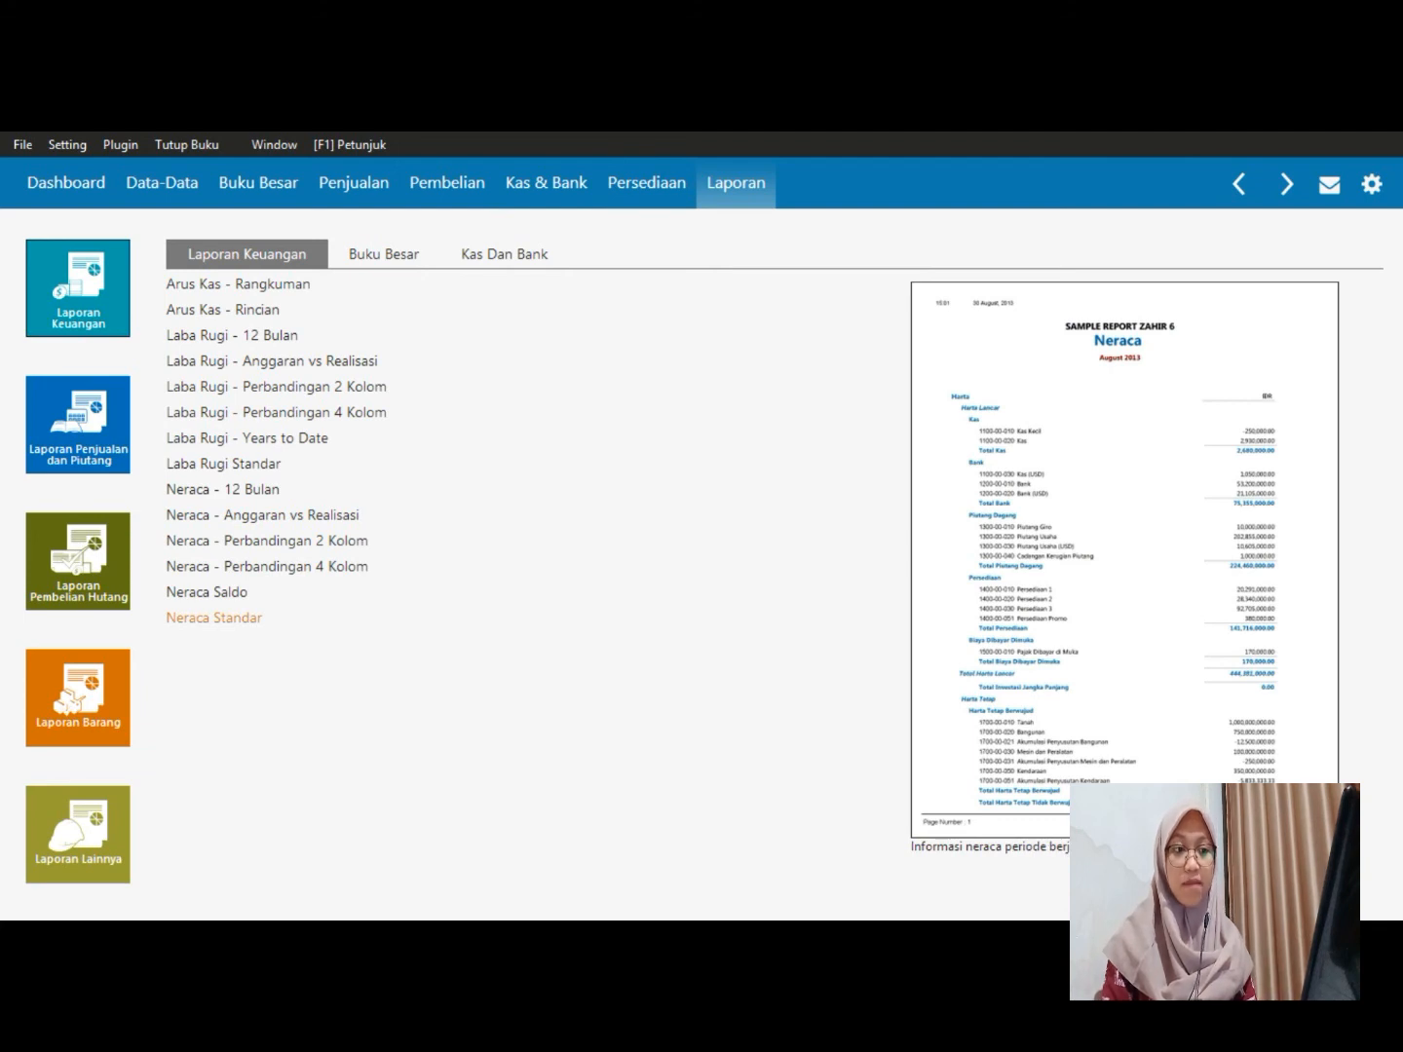
Generate the Neraca Standar report for the period Januari 2018
left_click(213, 617)
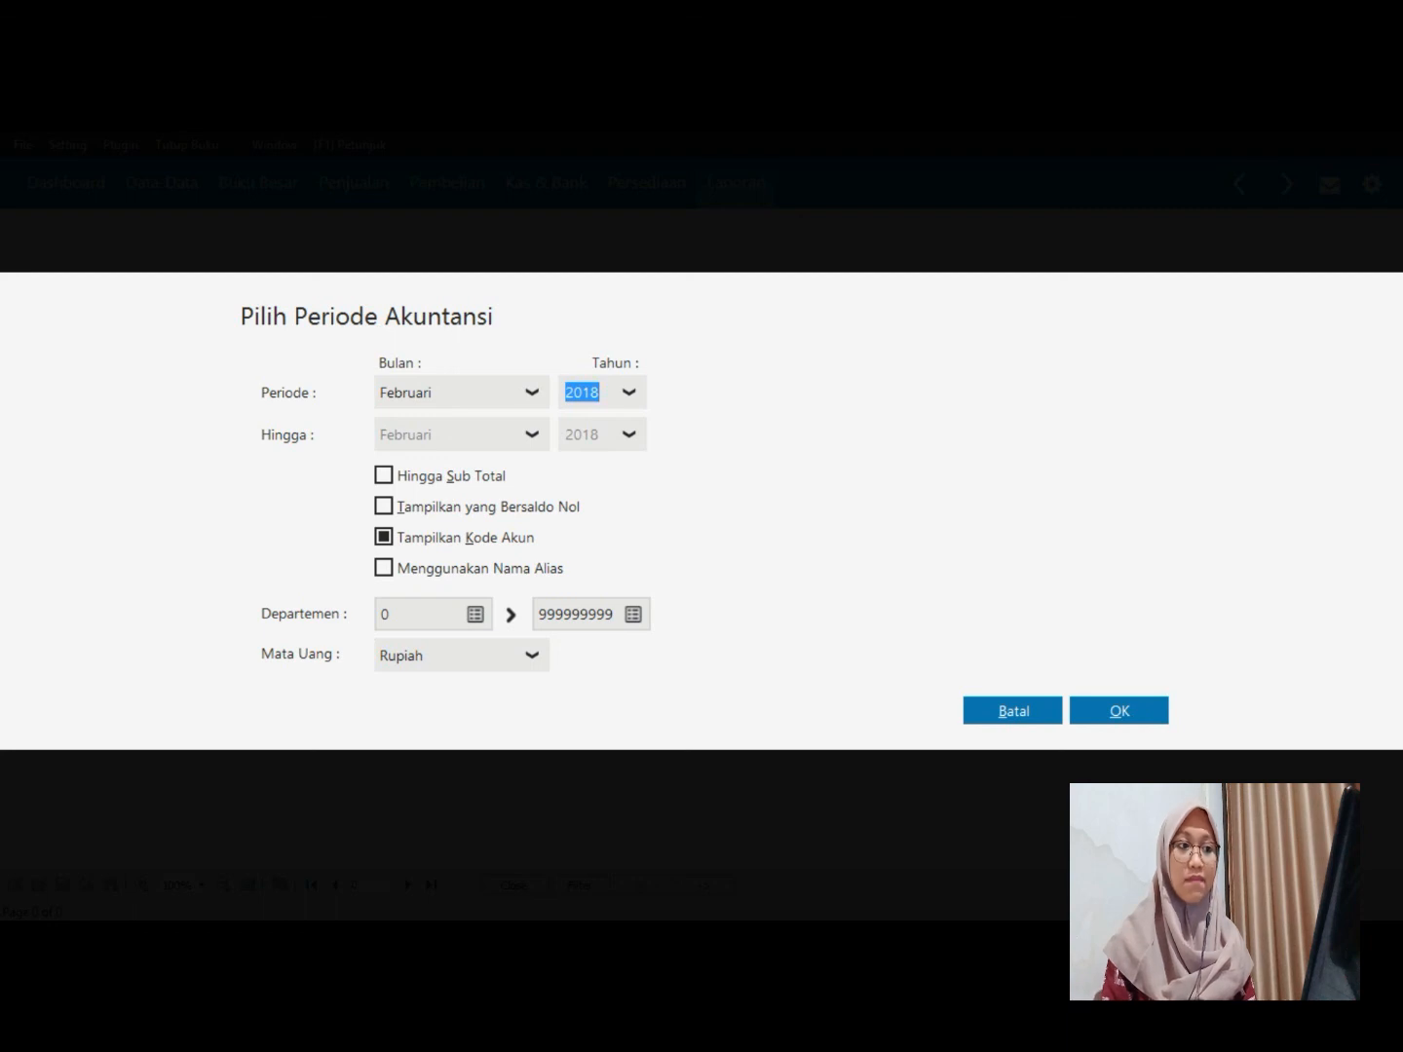
left_click(531, 393)
scroll(456, 531, "up", 1)
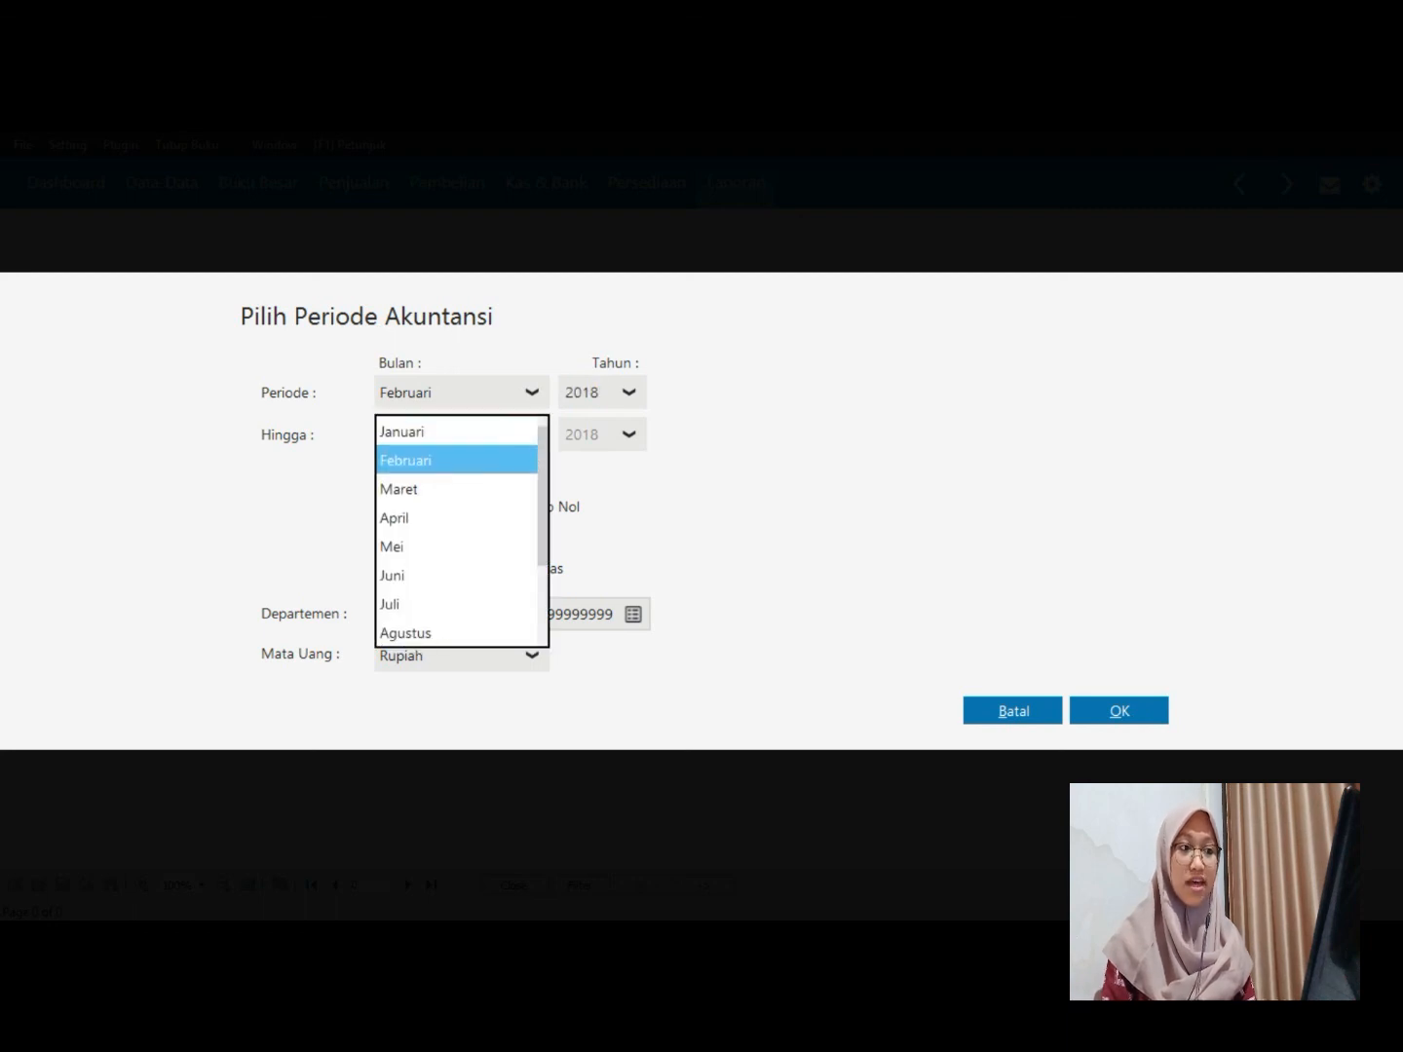
left_click(402, 431)
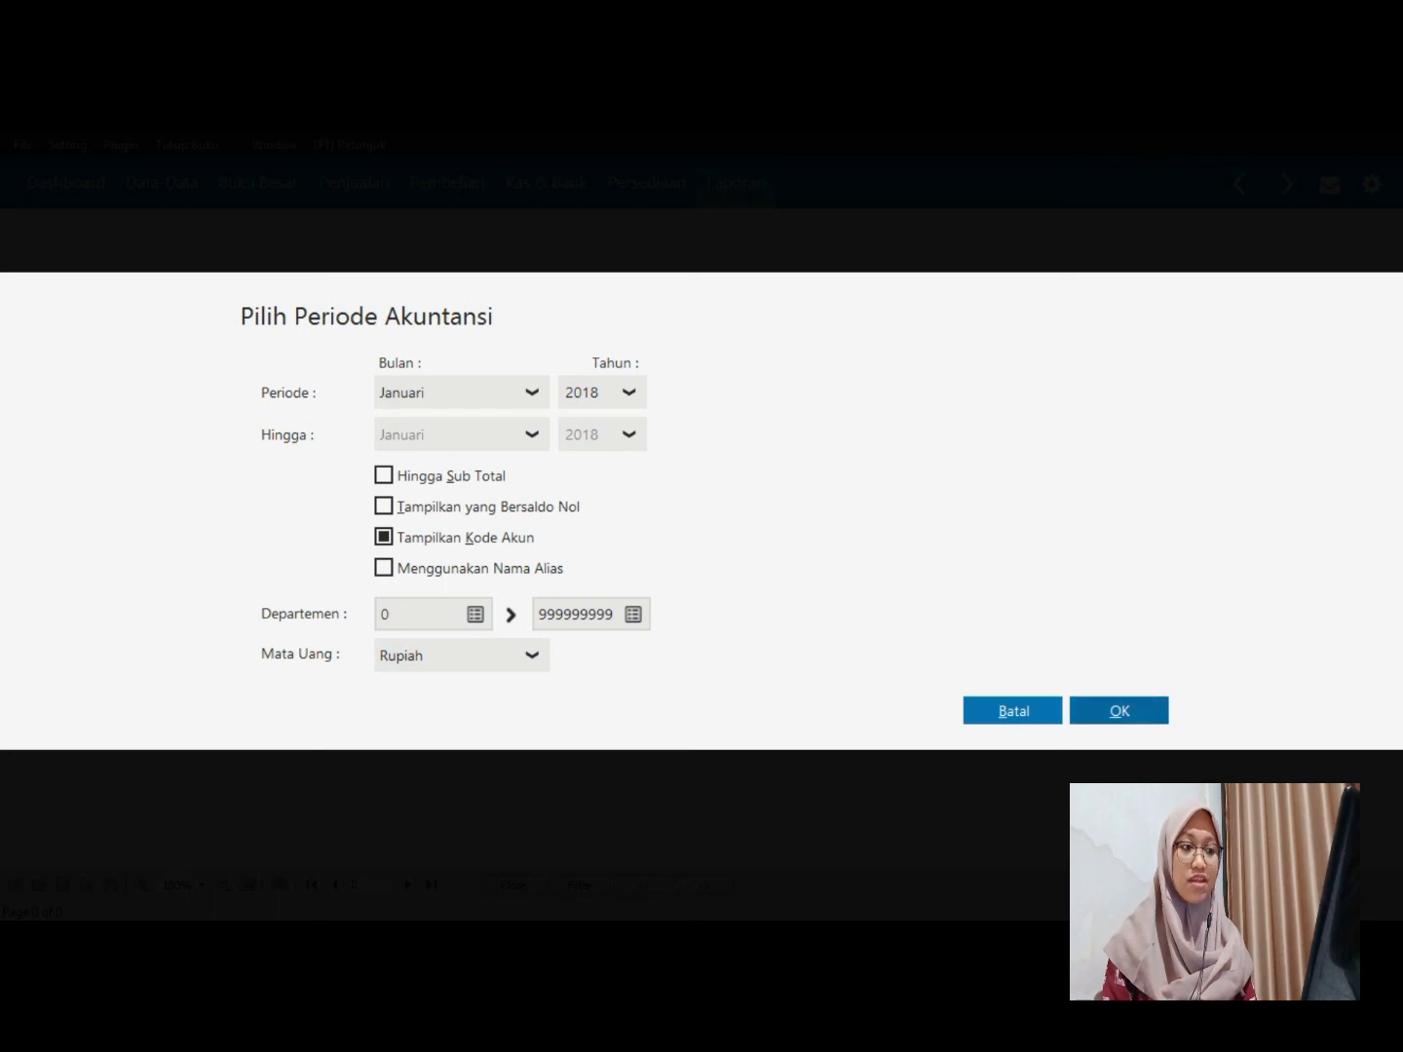
left_click(1118, 711)
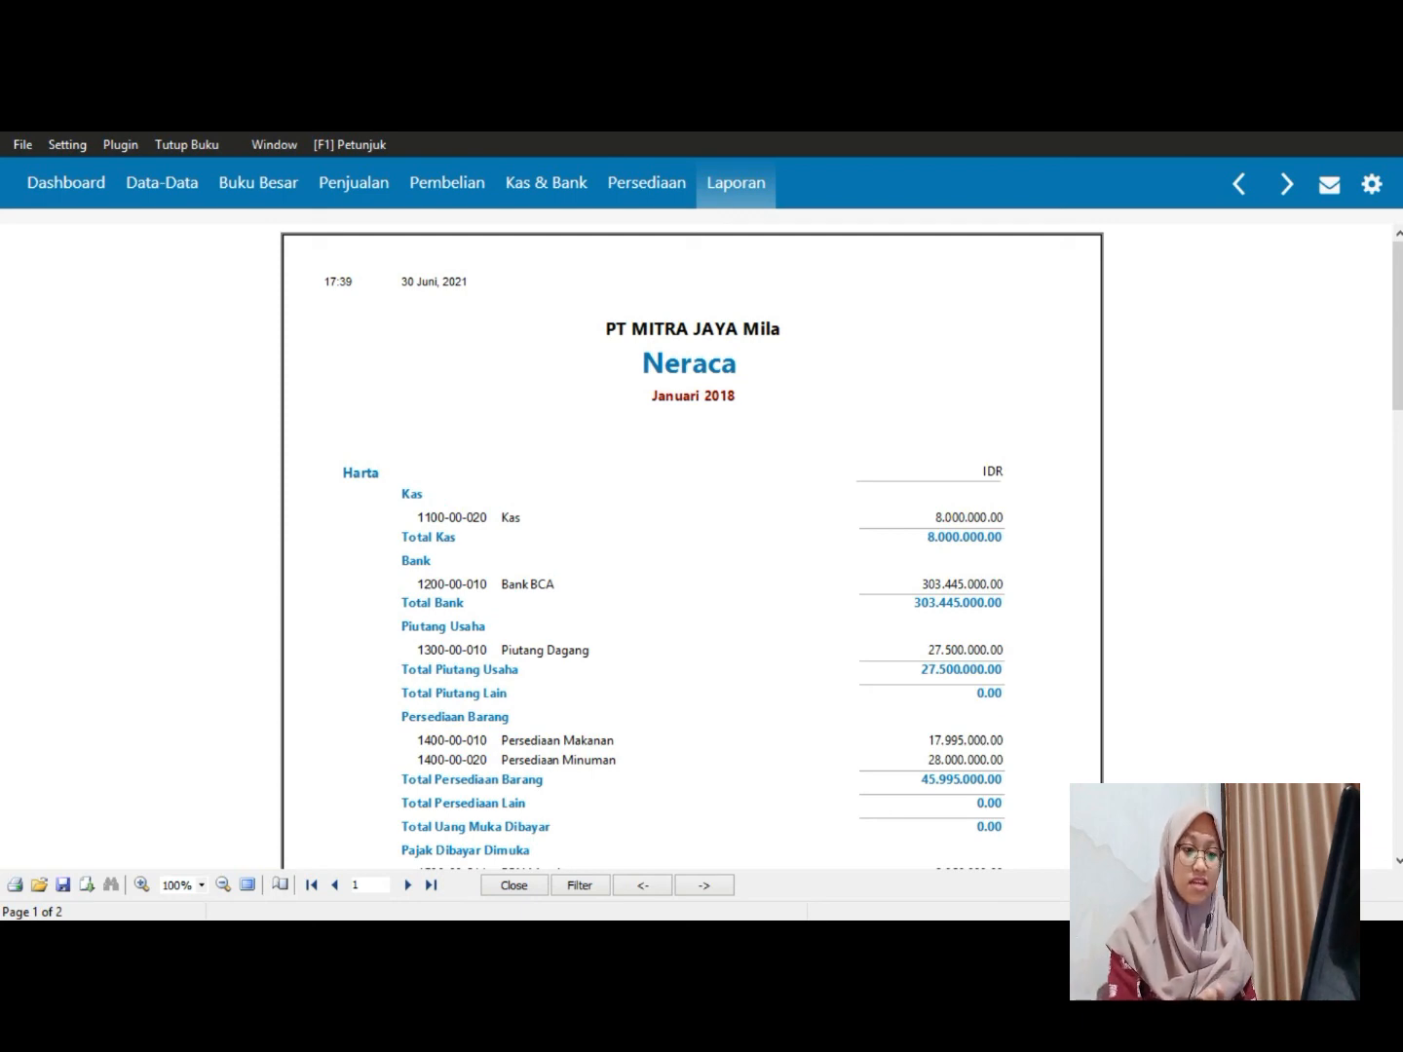
Show both pages of the Neraca at 75% and compare Total Harta with Total Kewajiban dan Modal
left_click(223, 885)
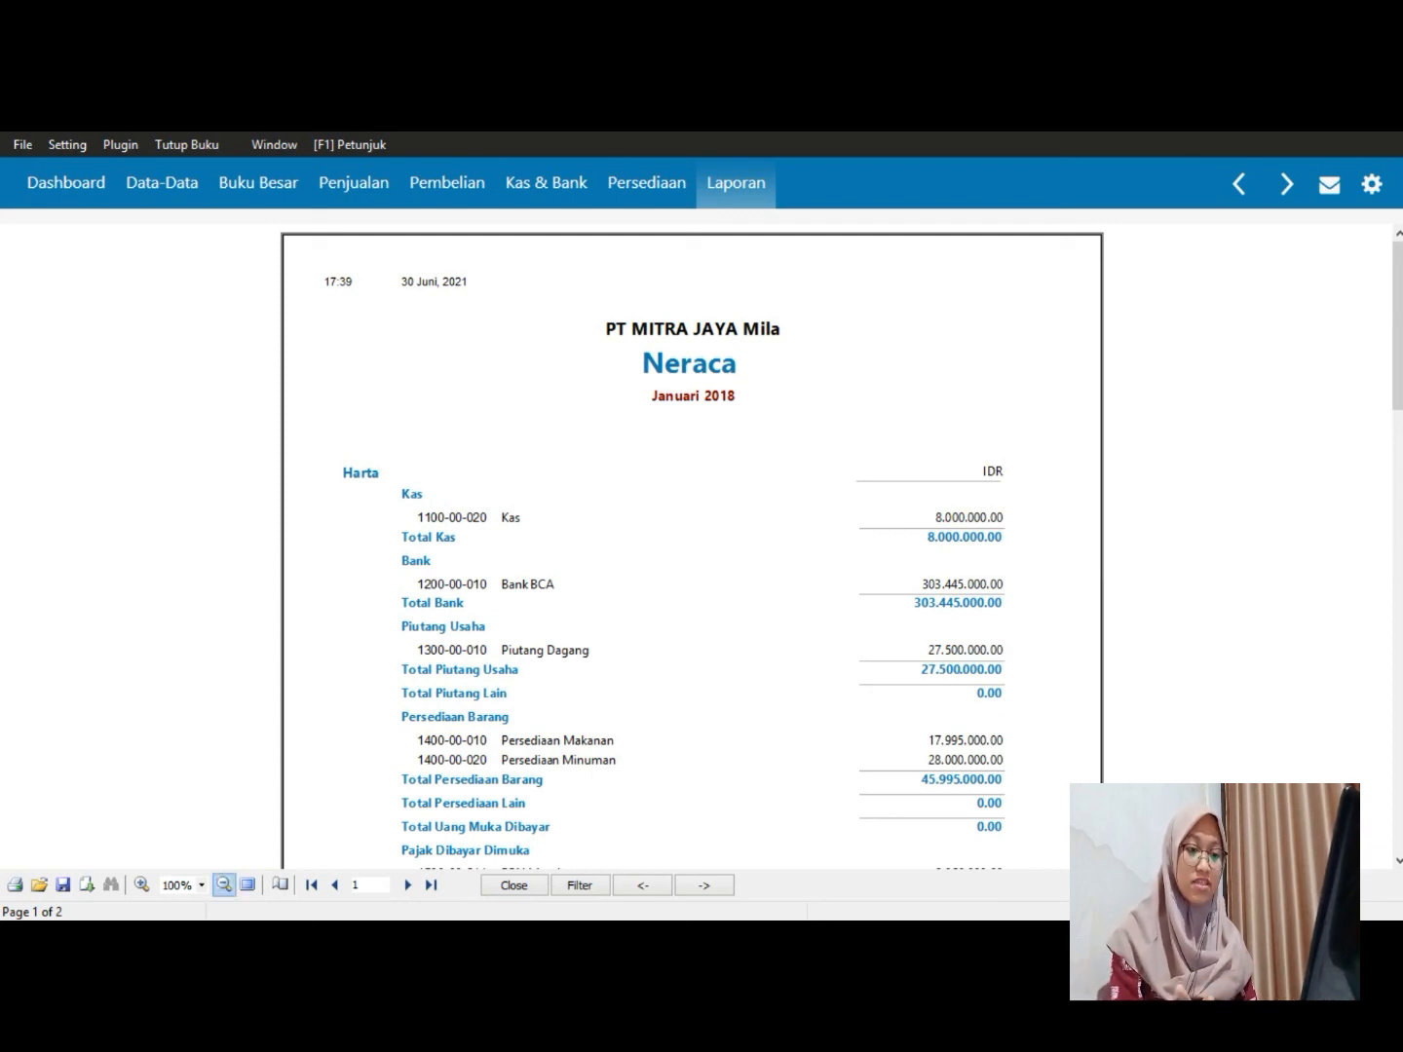
left_click(223, 885)
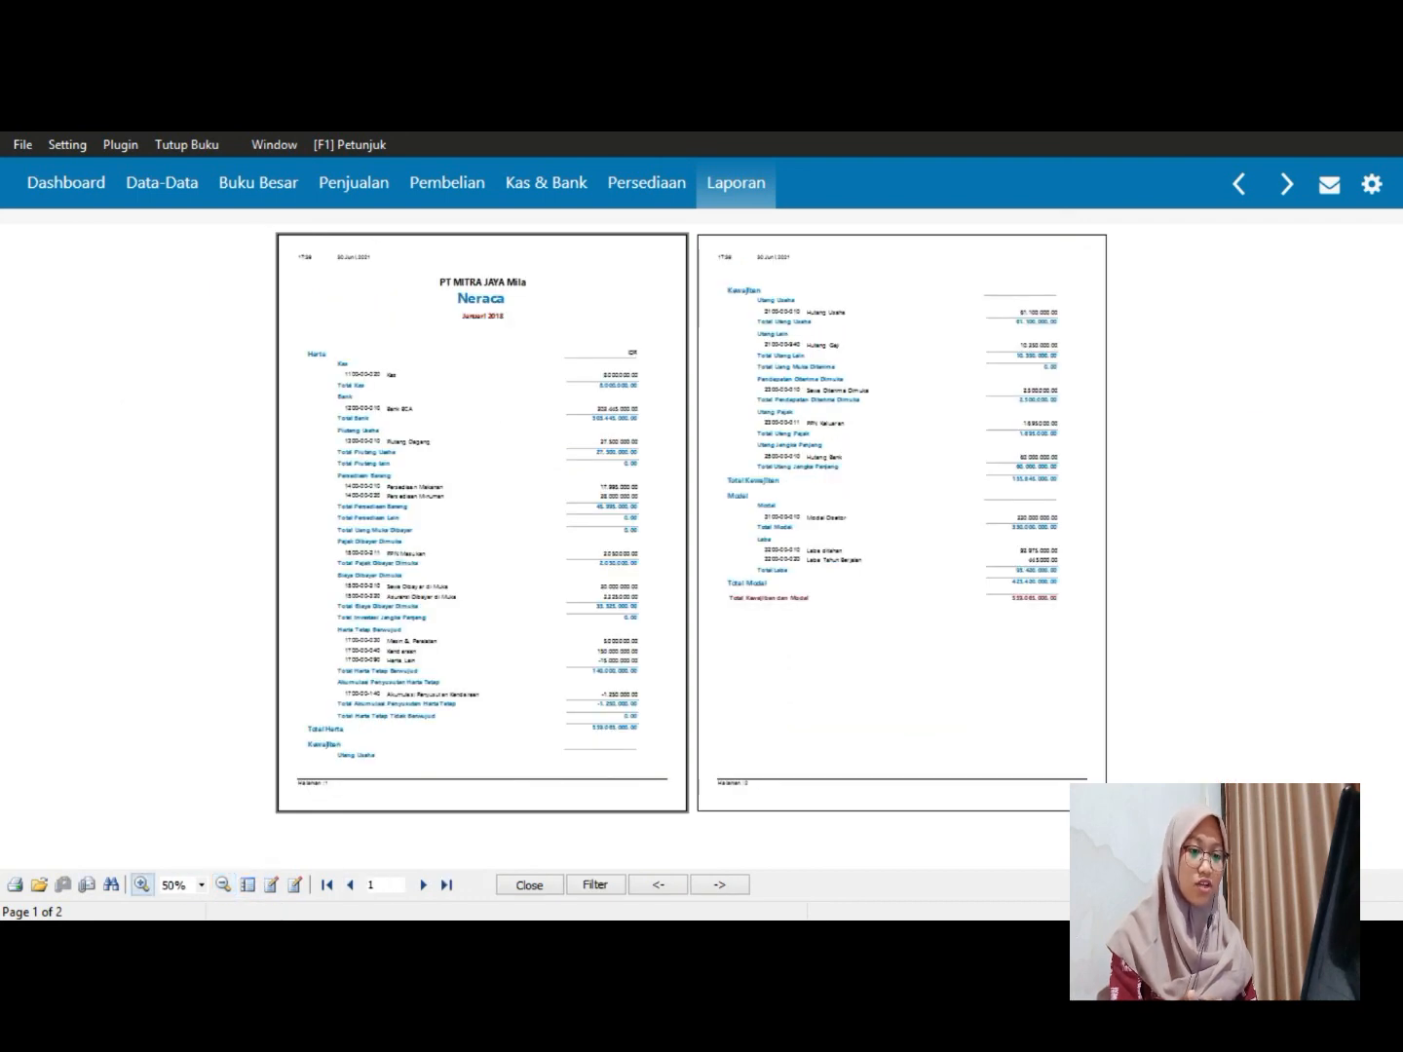
left_click(142, 886)
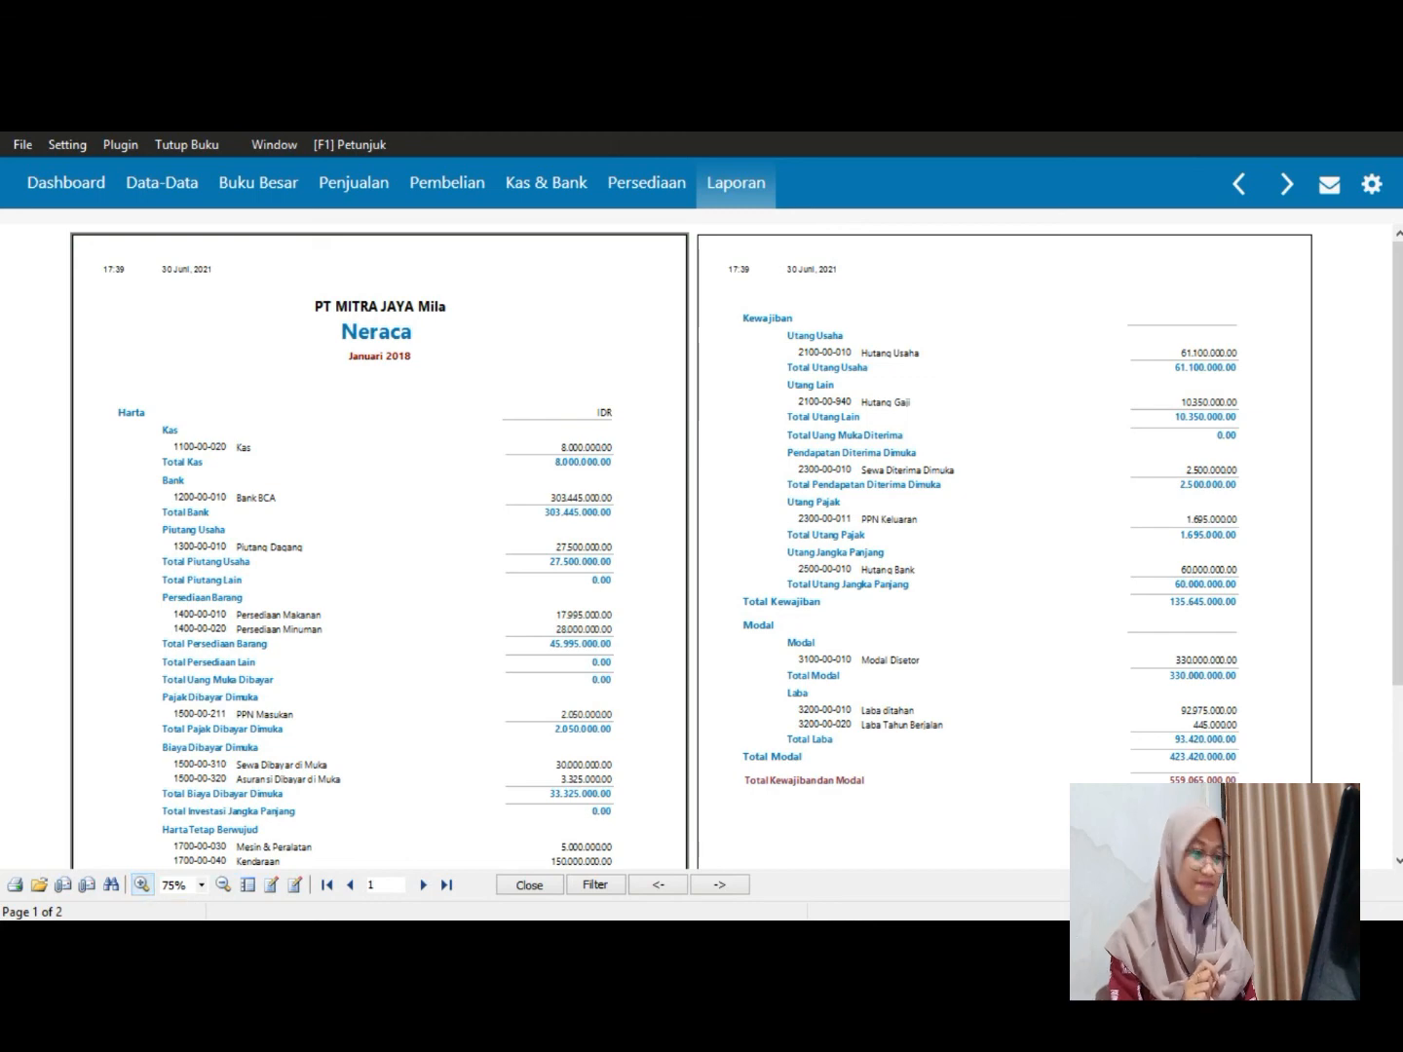
left_click_drag(1397, 439, 1397, 568)
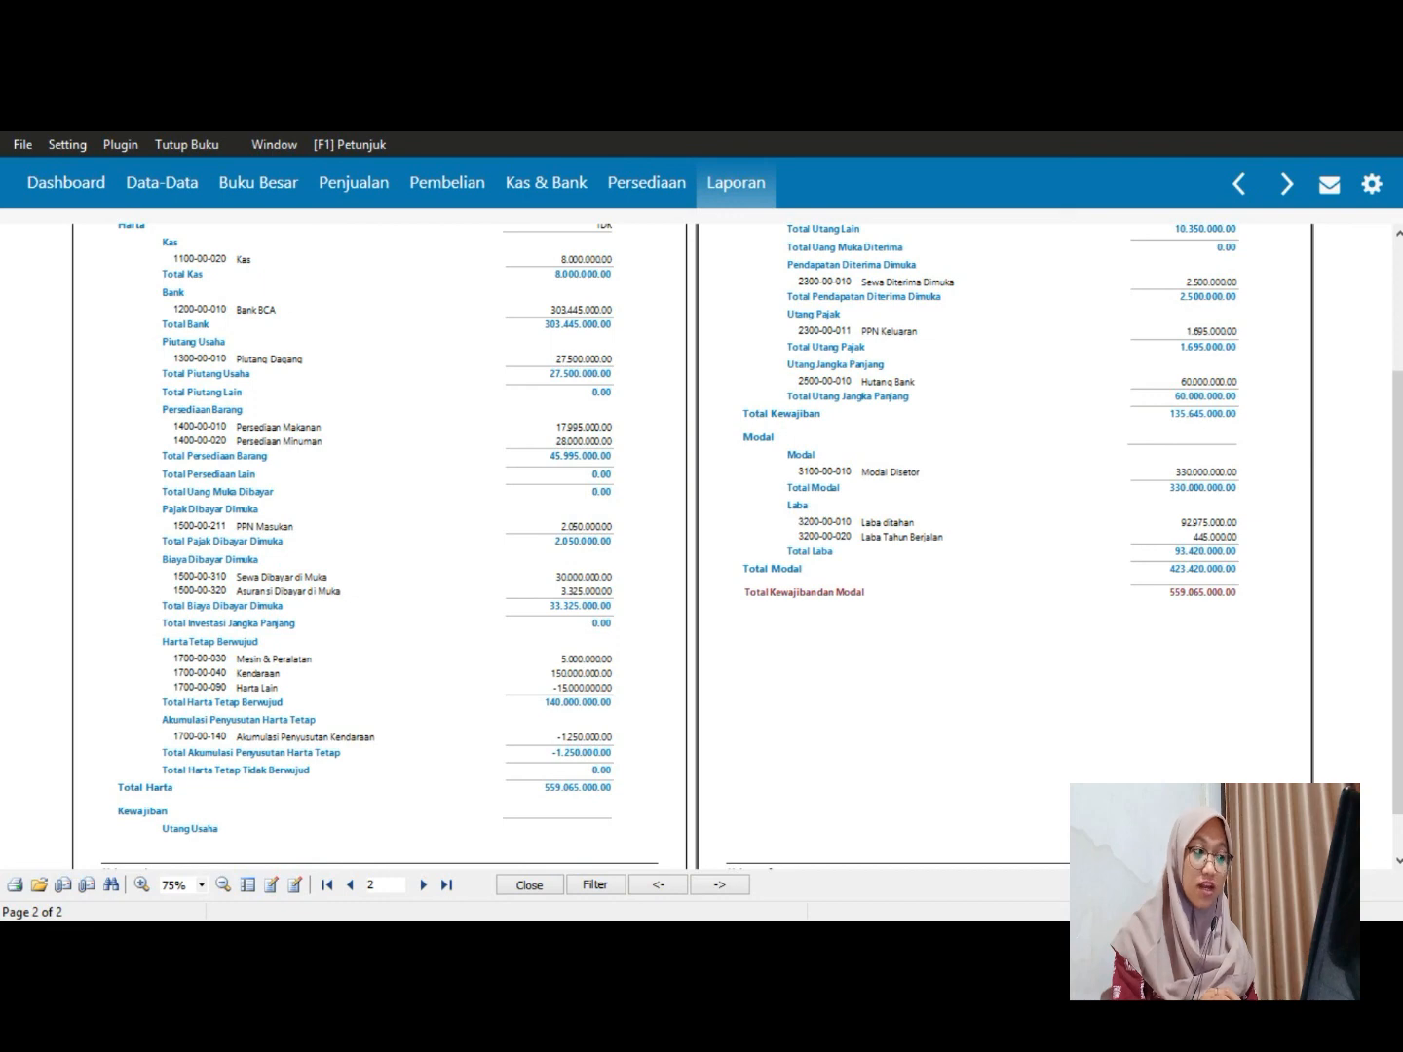
scroll(691, 546, "up", 4)
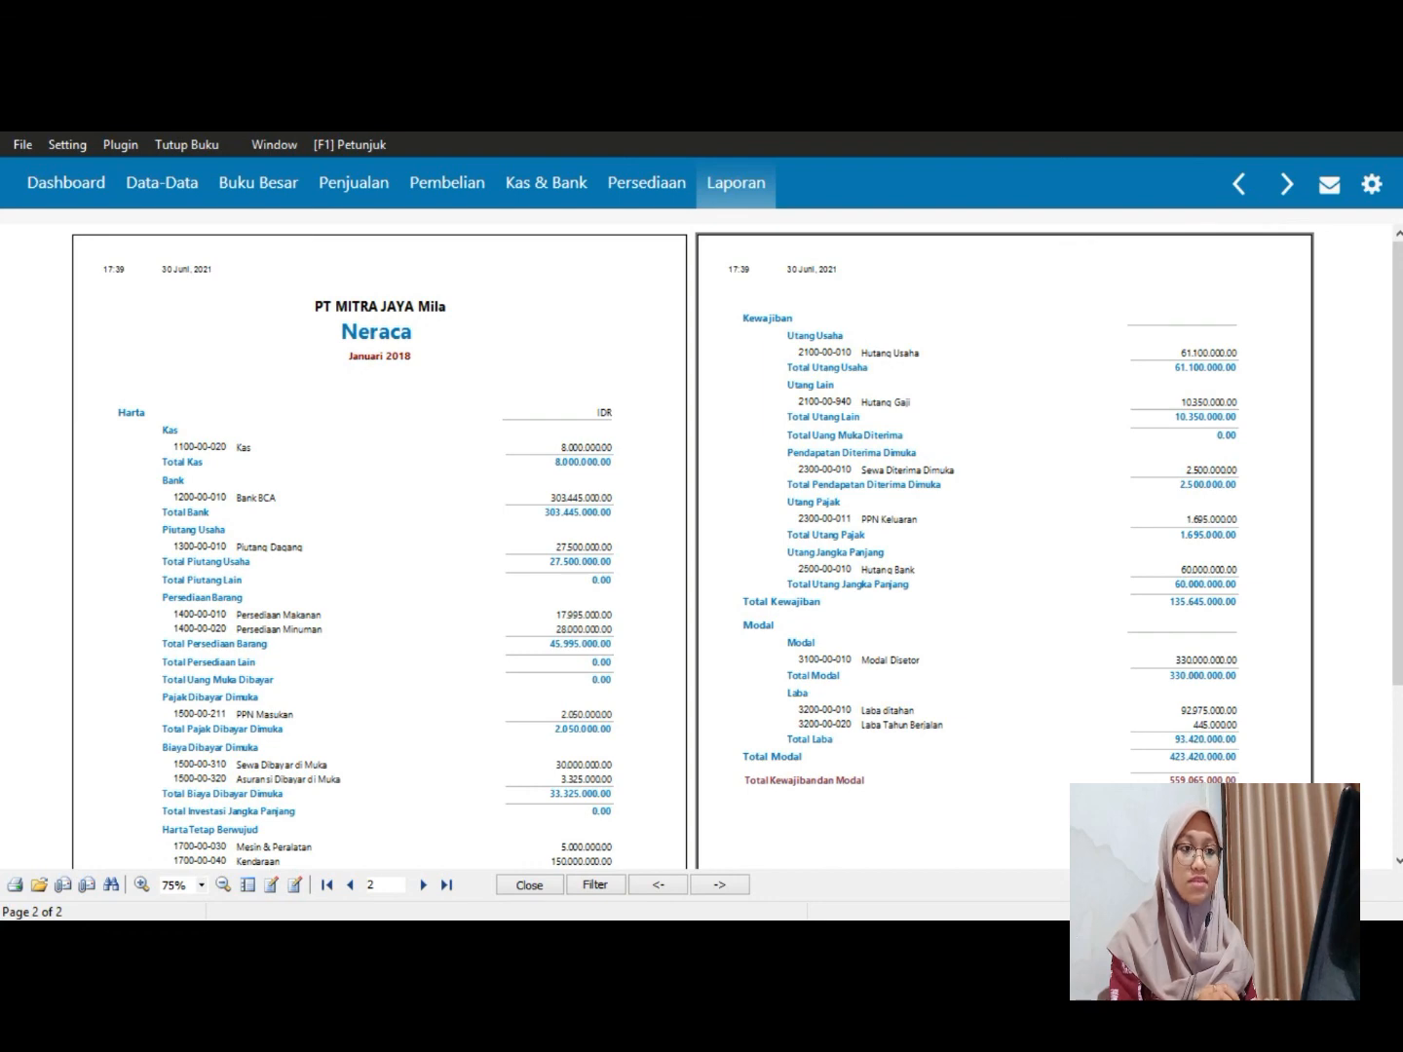
Export all pages of the Neraca to PDF as "Neraca PT MITRA JAYA Januari 2018" in the Output Zahir Mitra Jaya folder
right_click(411, 379)
right_click(364, 448)
mouse_move(419, 518)
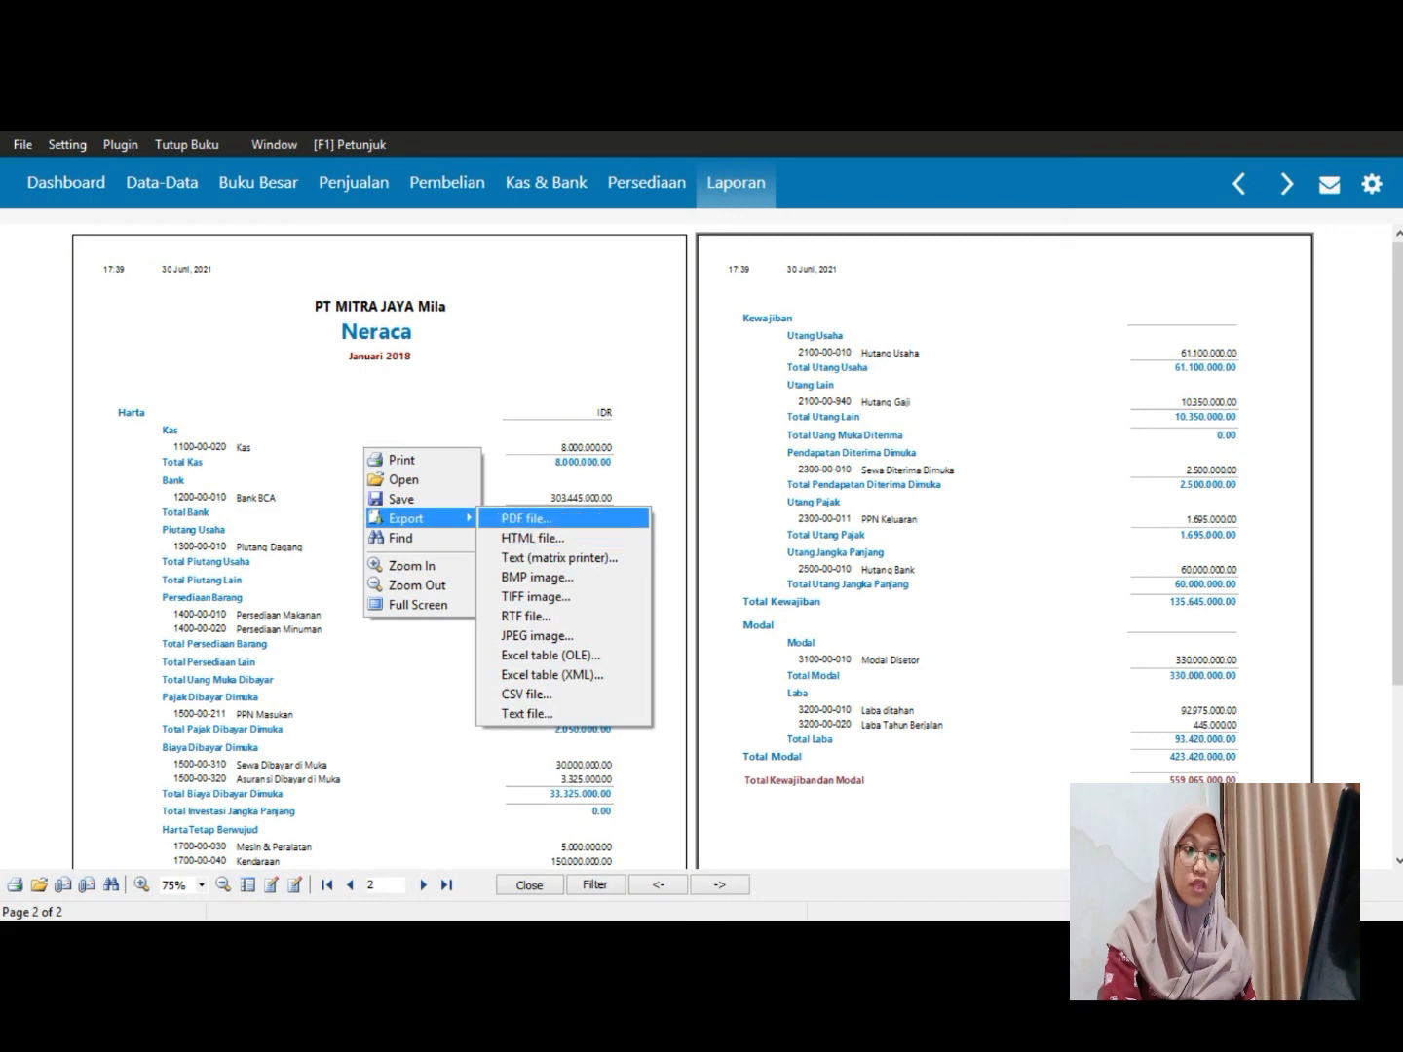
key("Return")
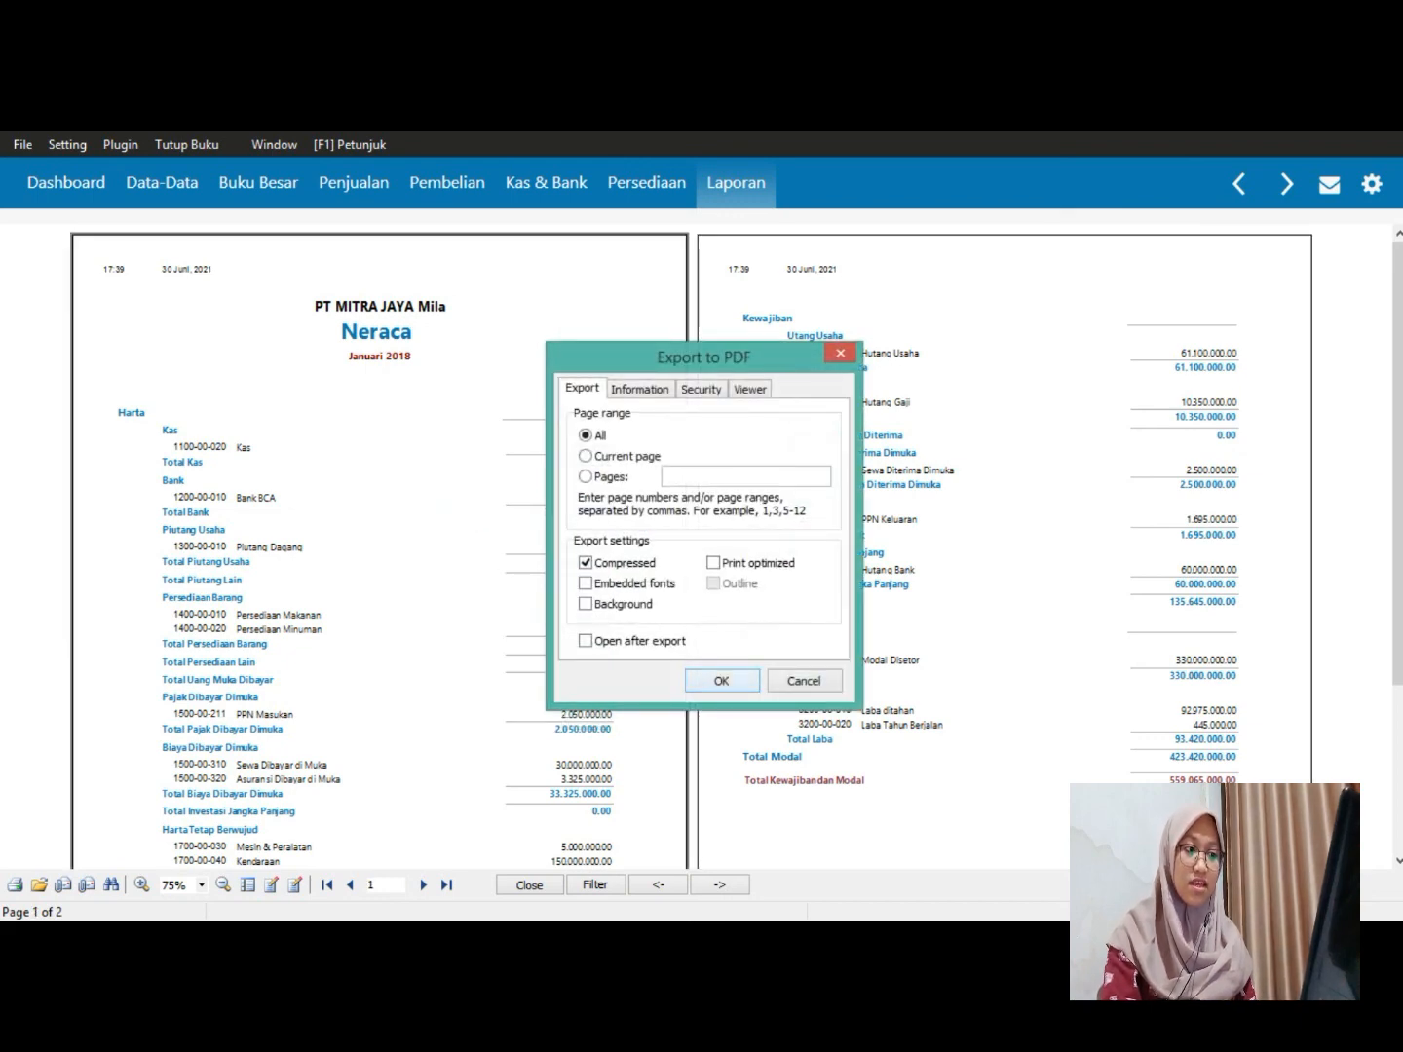
key("Return")
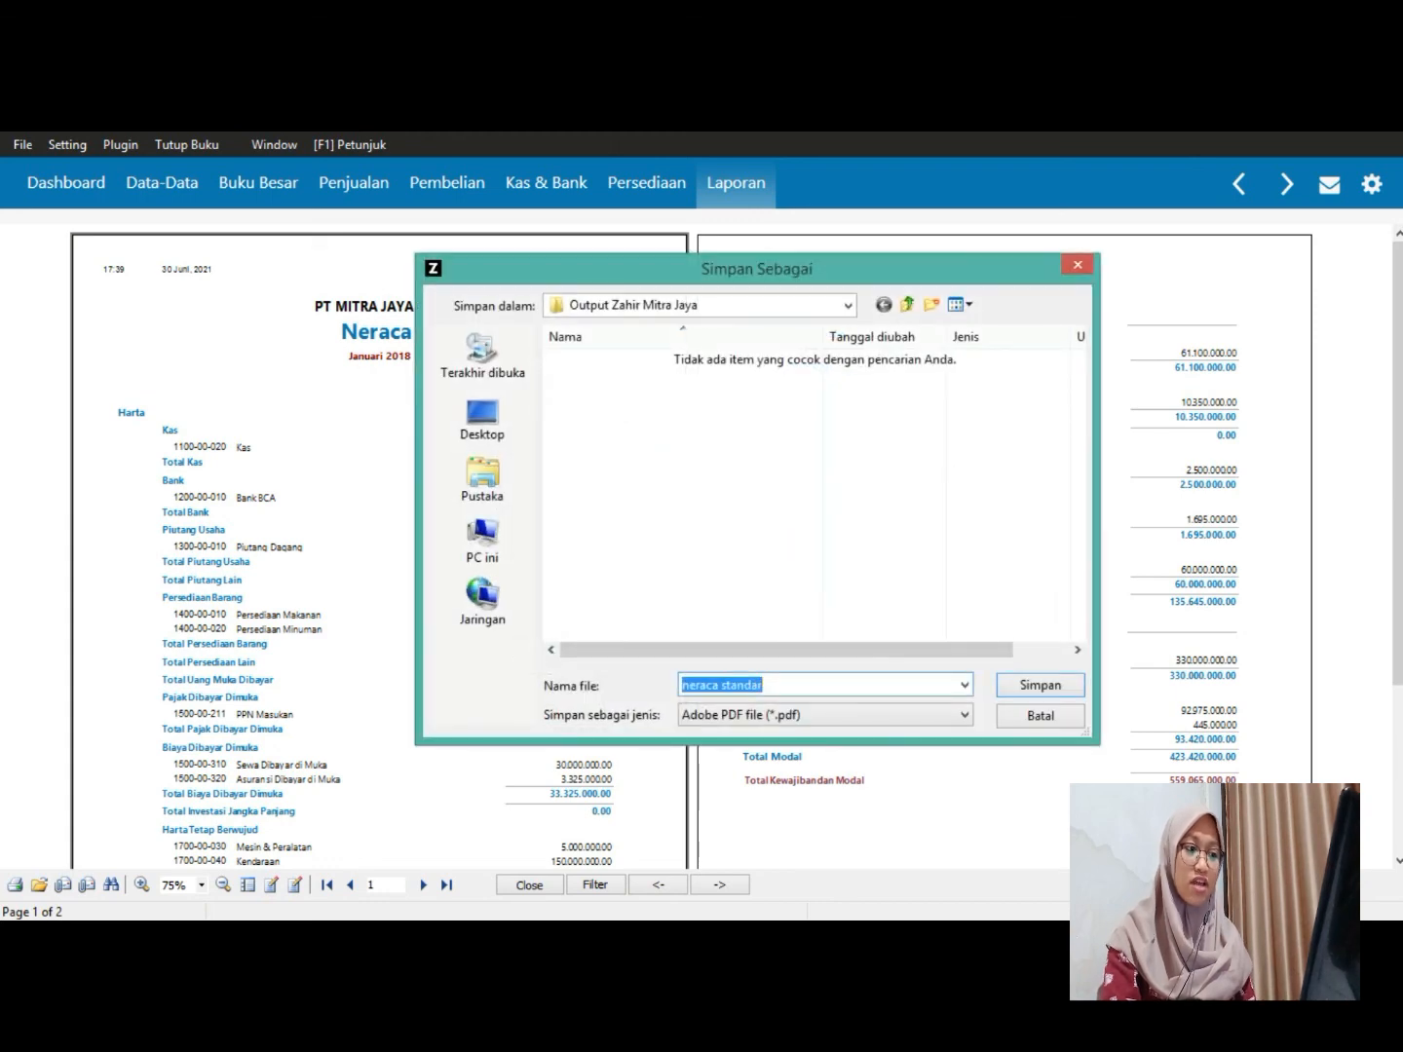
left_click(769, 685)
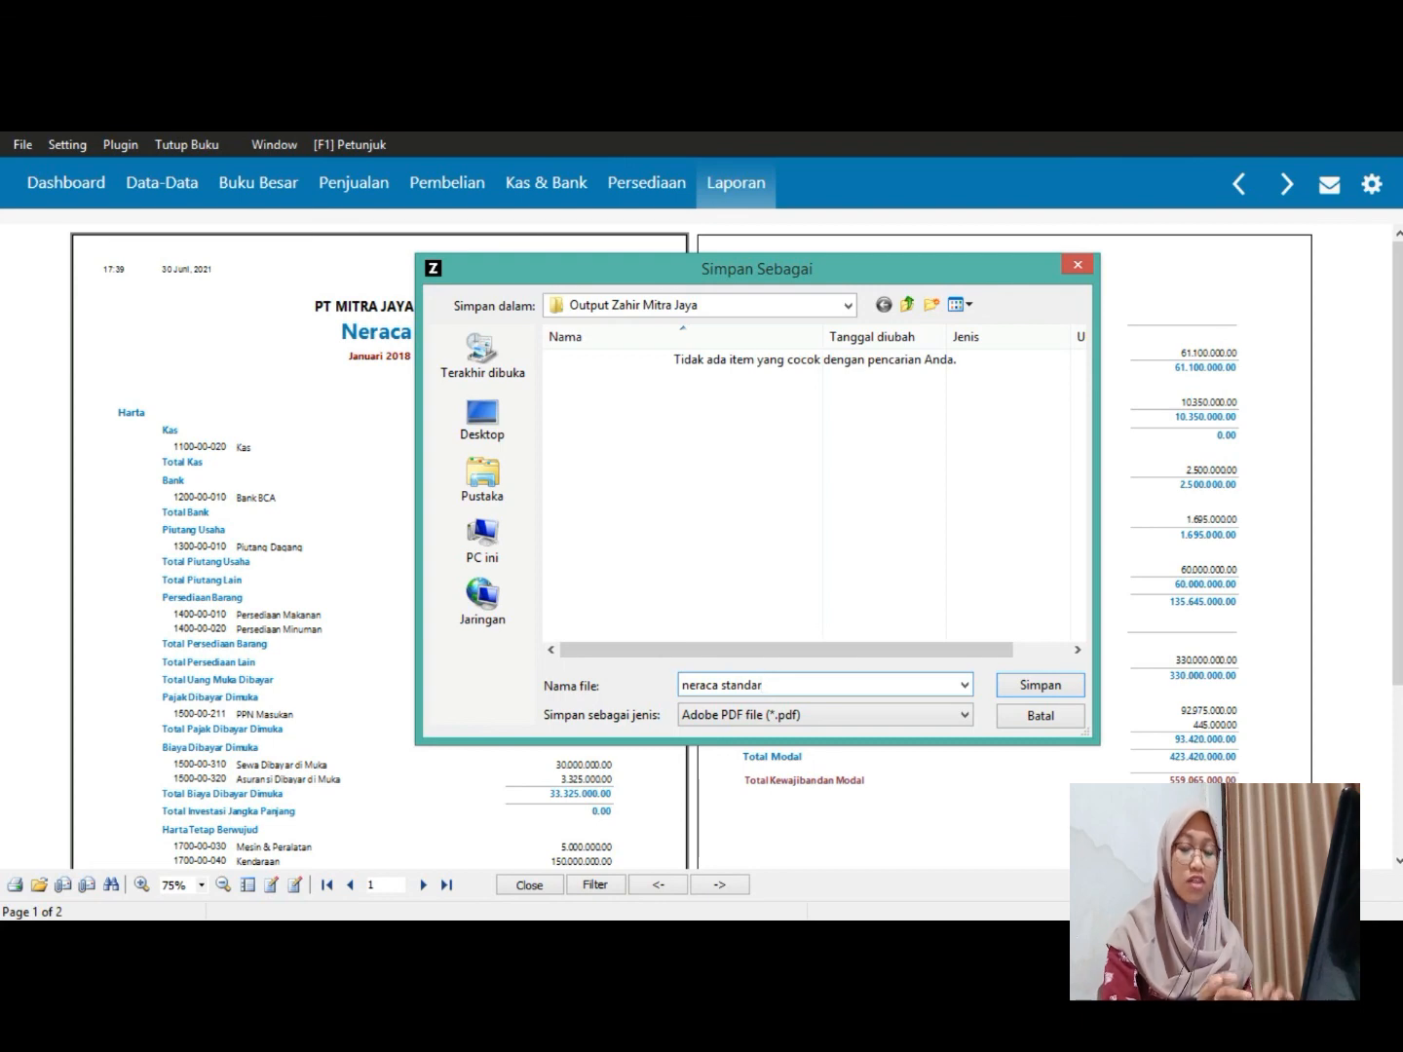
key("ctrl+a")
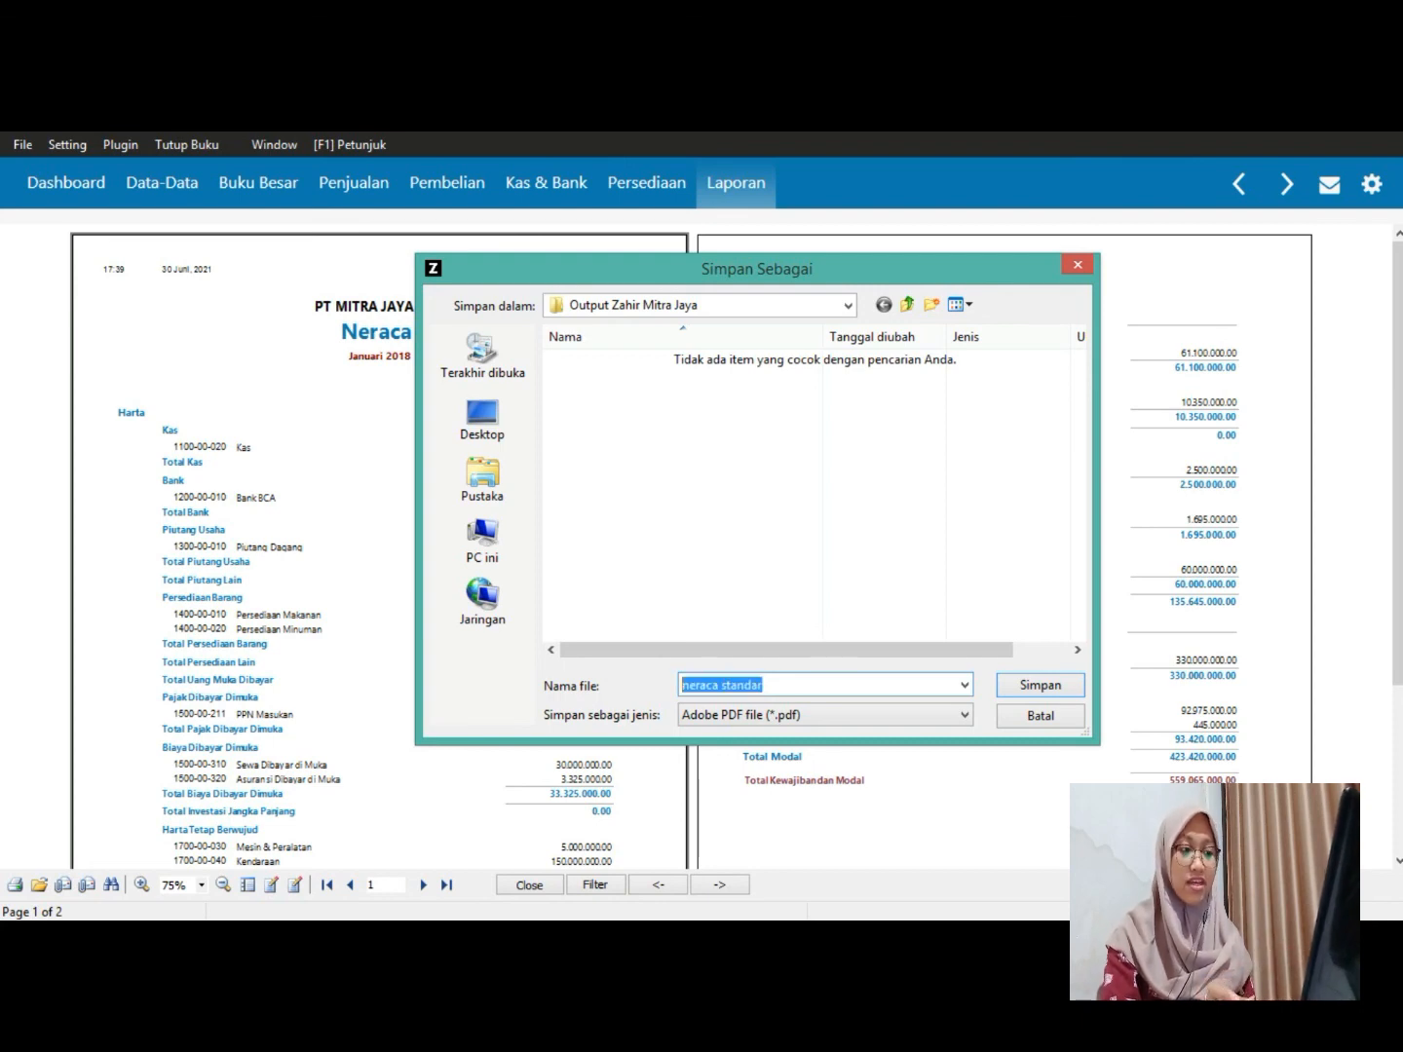
type("Neraca PT MITRA JAYA Januari 2018")
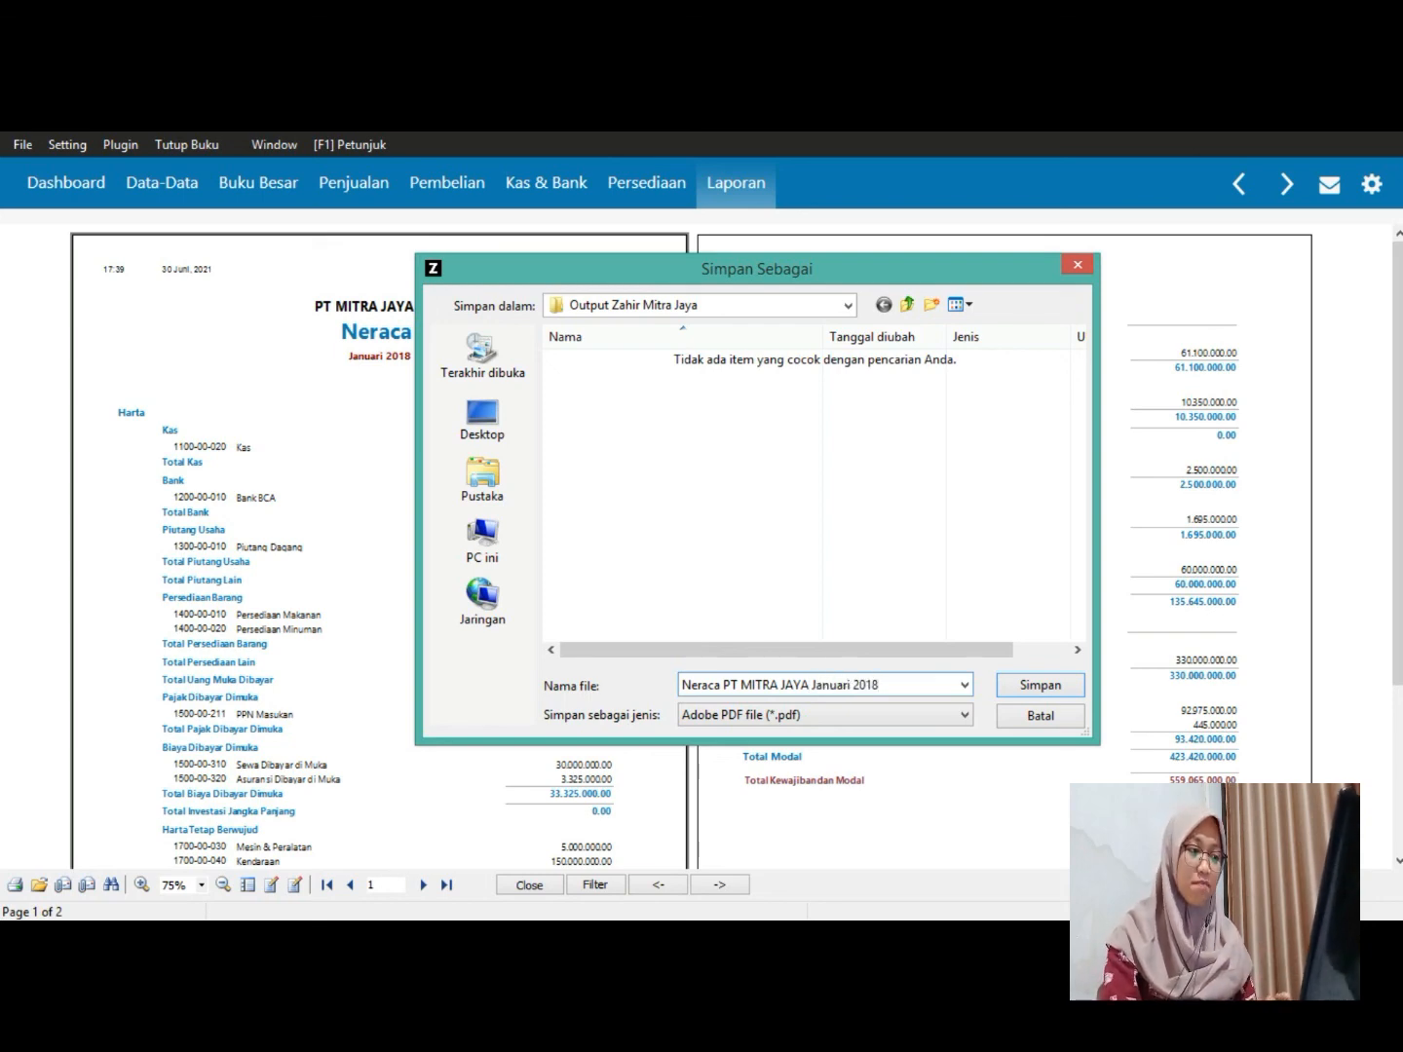
left_click(1039, 685)
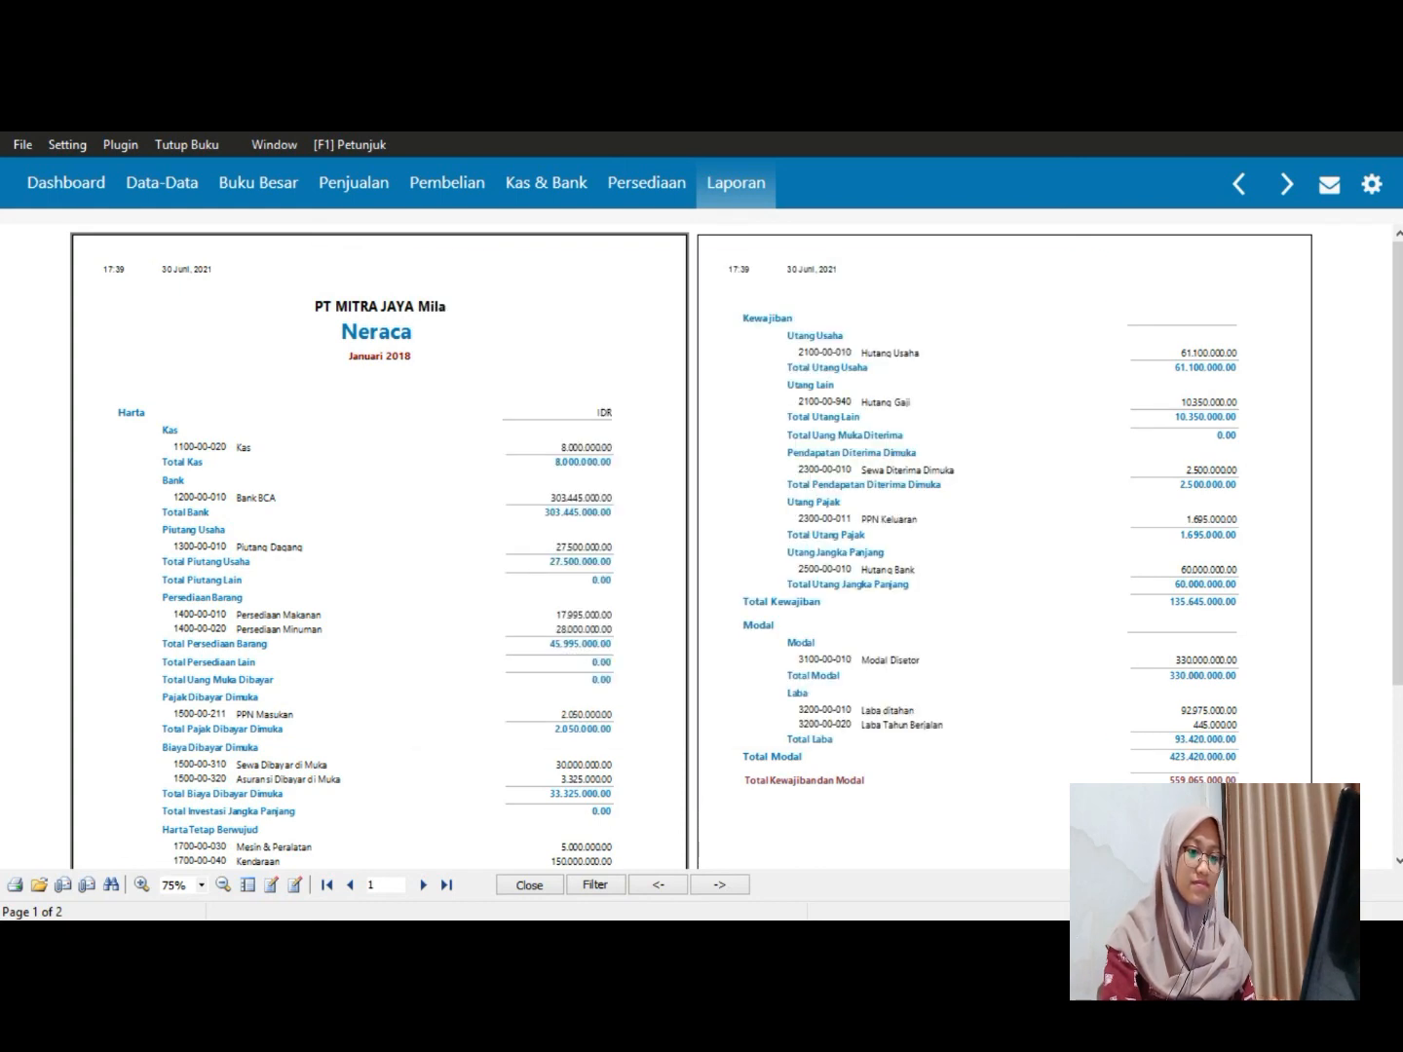
Switch to File Explorer and open the exported Neraca PDF from Dokumen > Output Zahir Mitra Jaya in a maximized Chrome window
key("super")
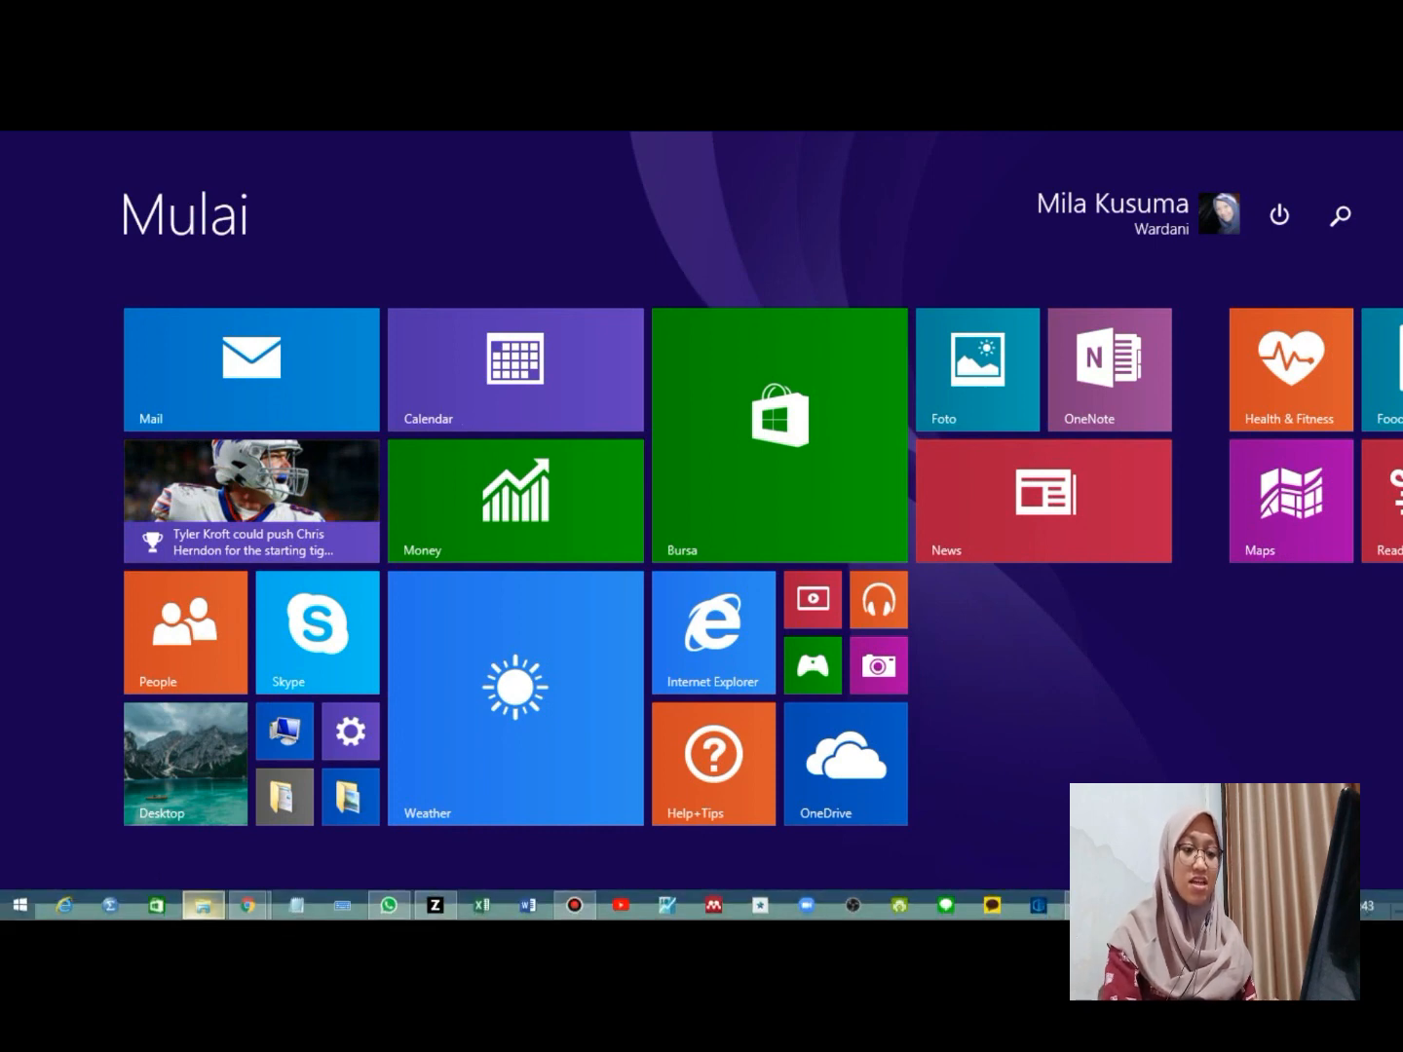
left_click(202, 906)
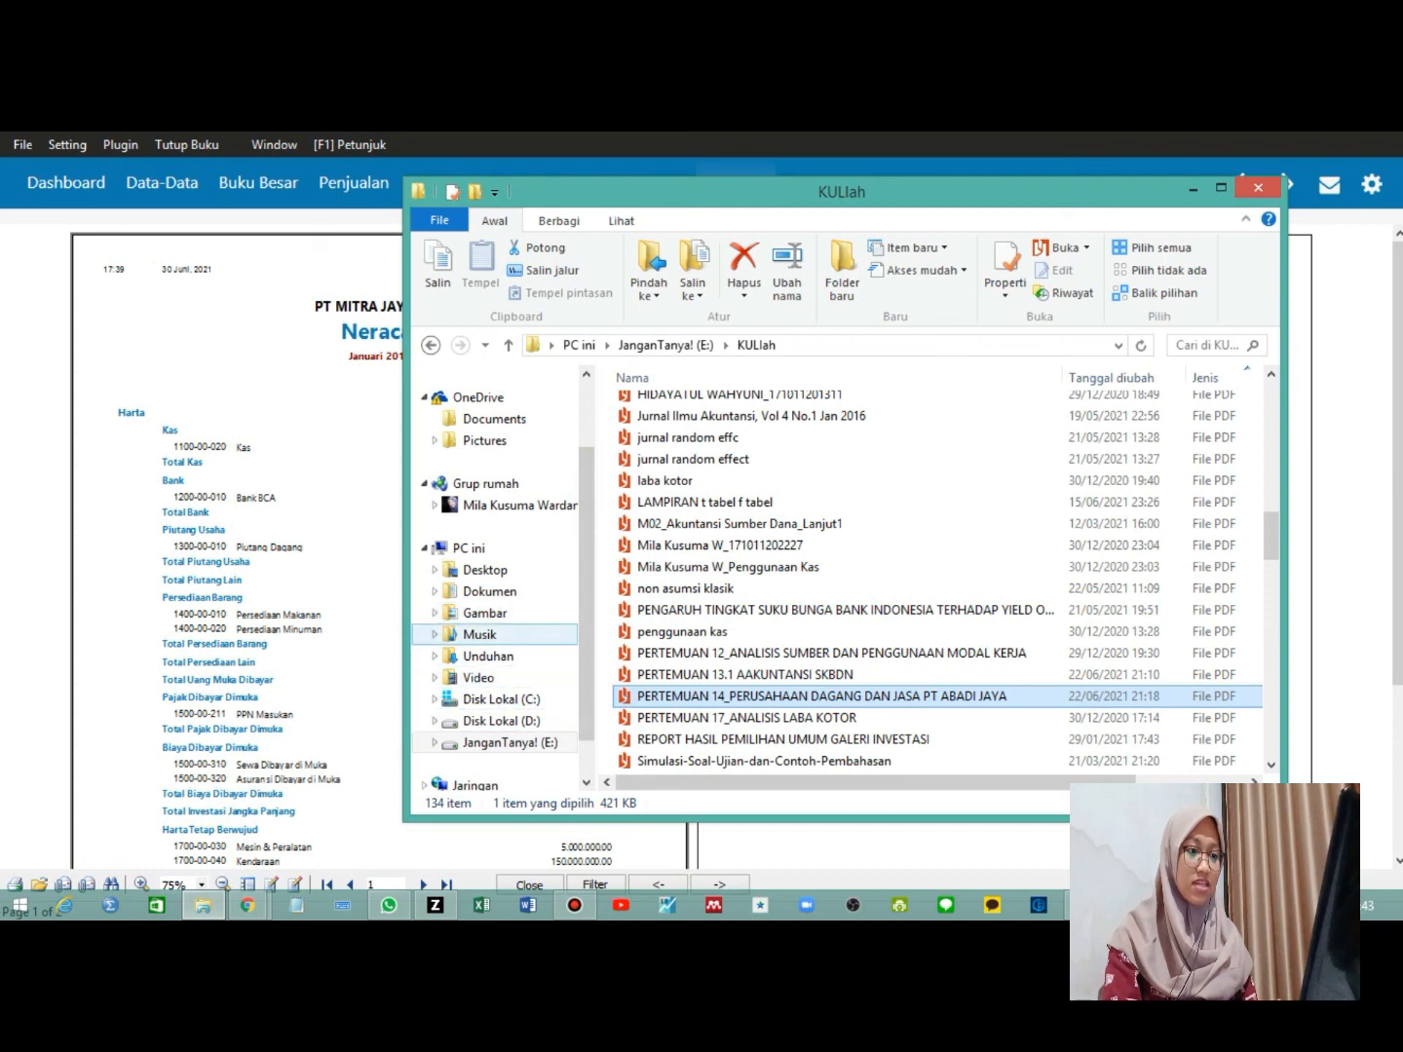
left_click(488, 591)
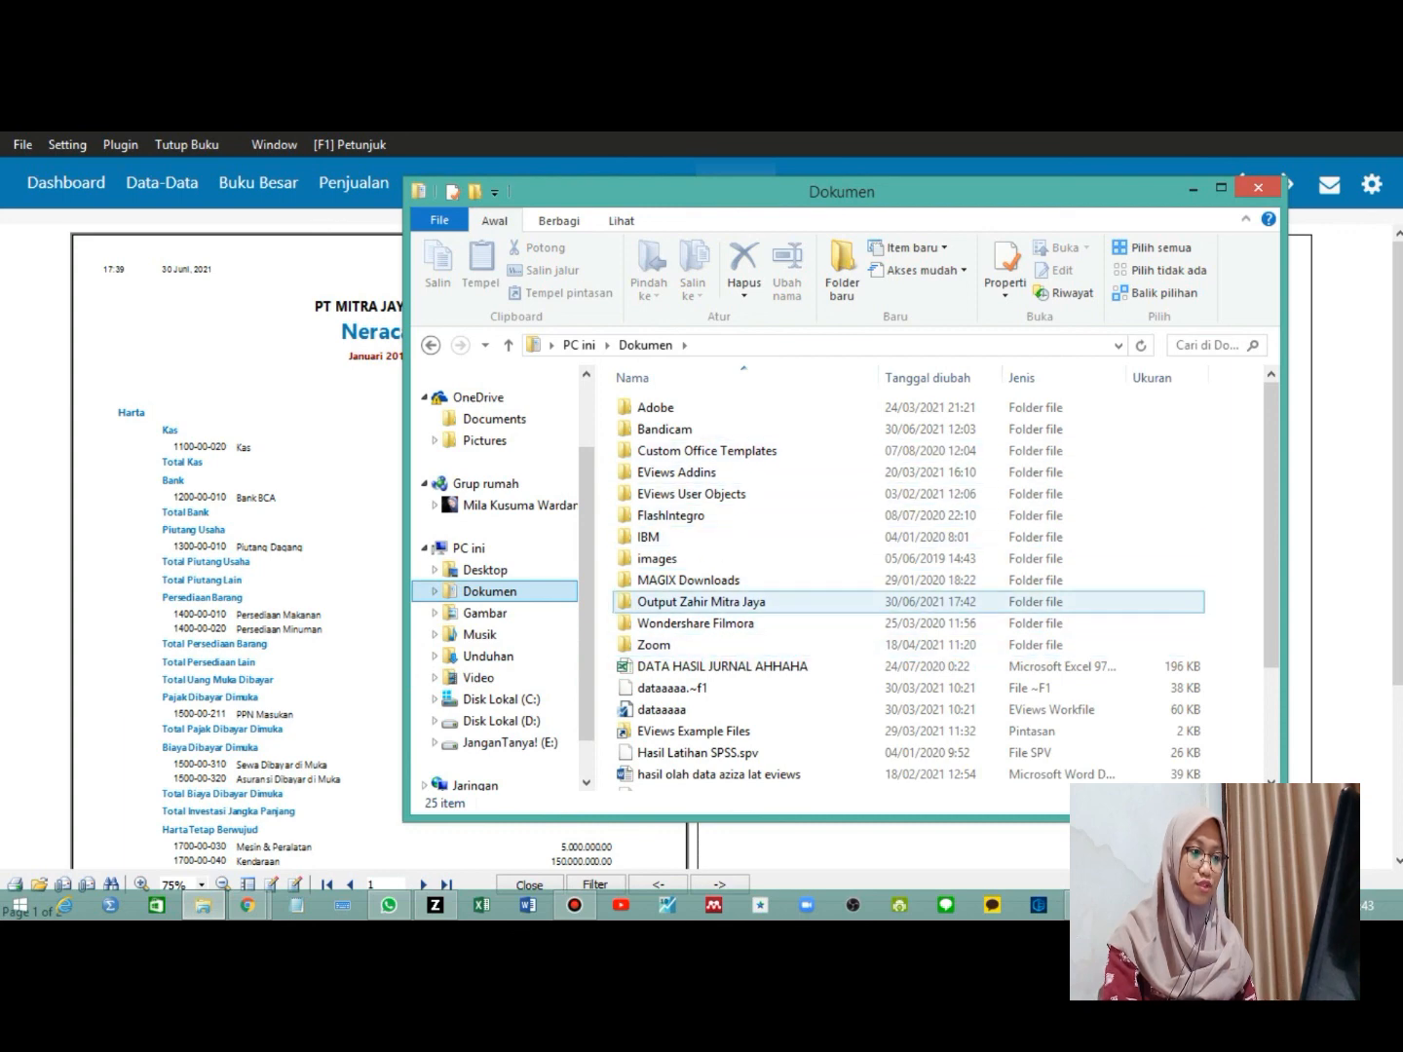
left_click(701, 602)
double_click(702, 602)
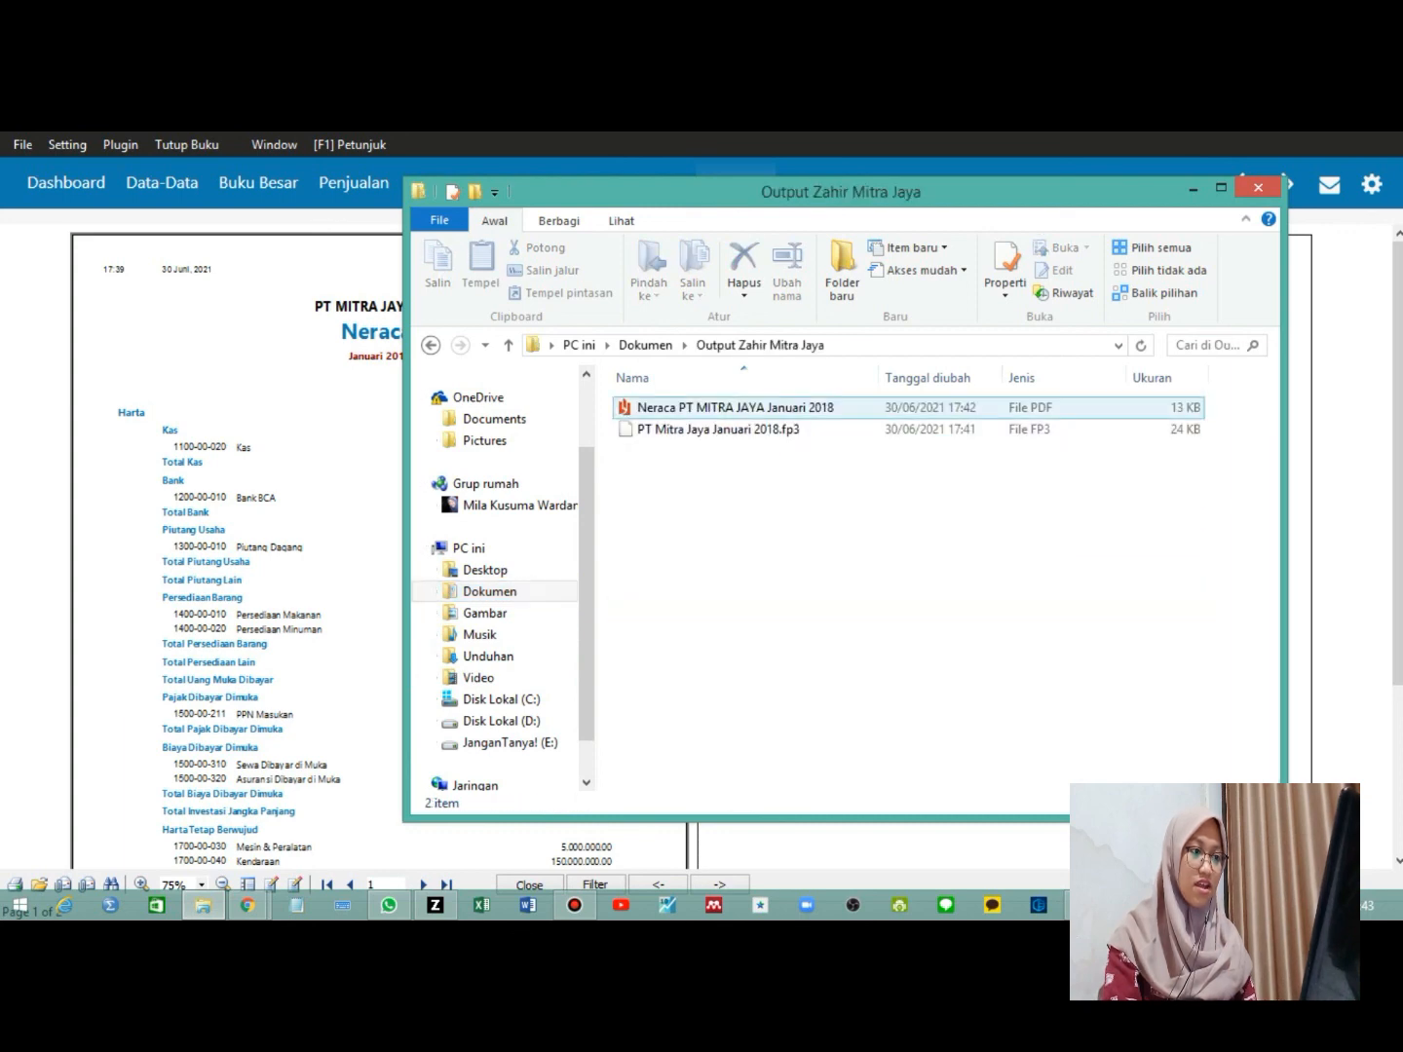
left_click(735, 408)
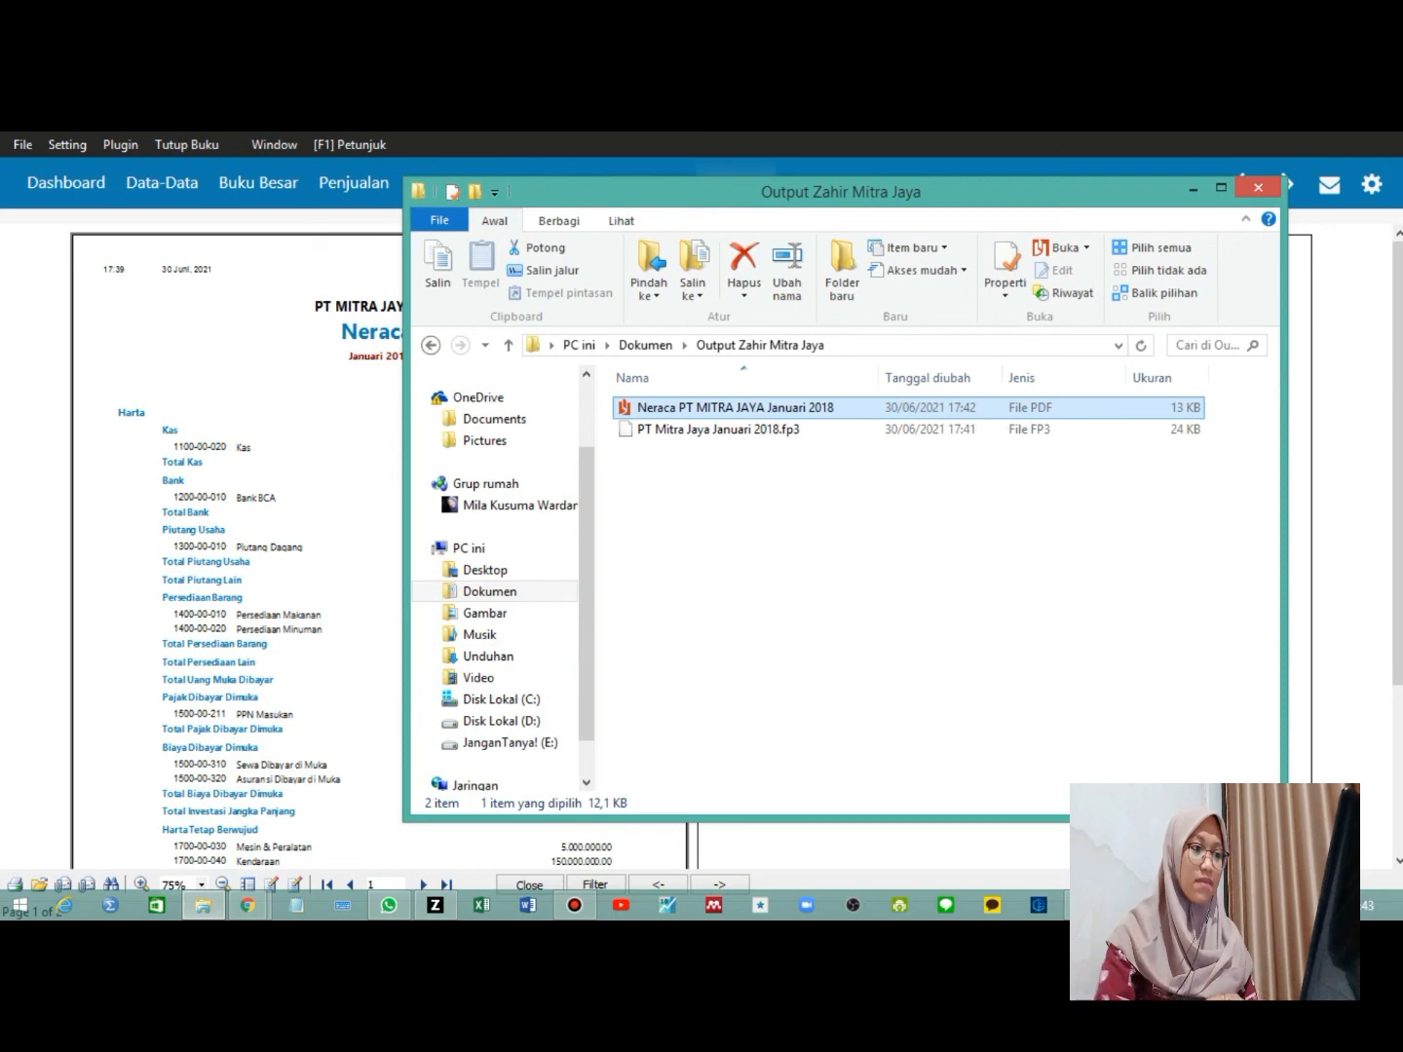
left_click_drag(736, 408, 1148, 146)
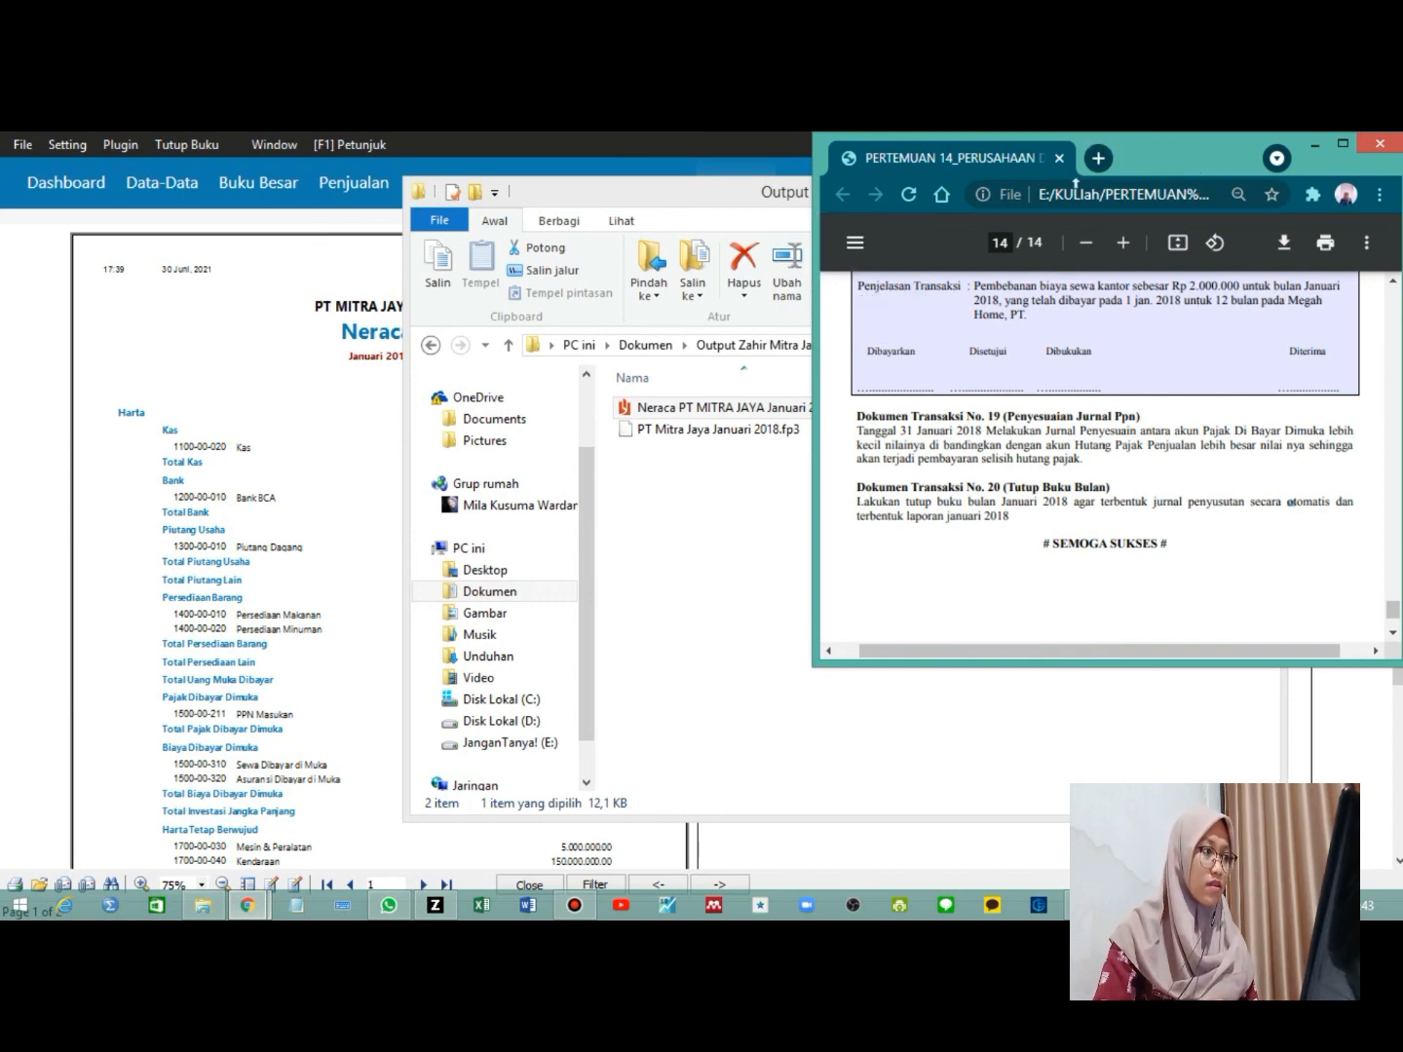
left_click(1342, 143)
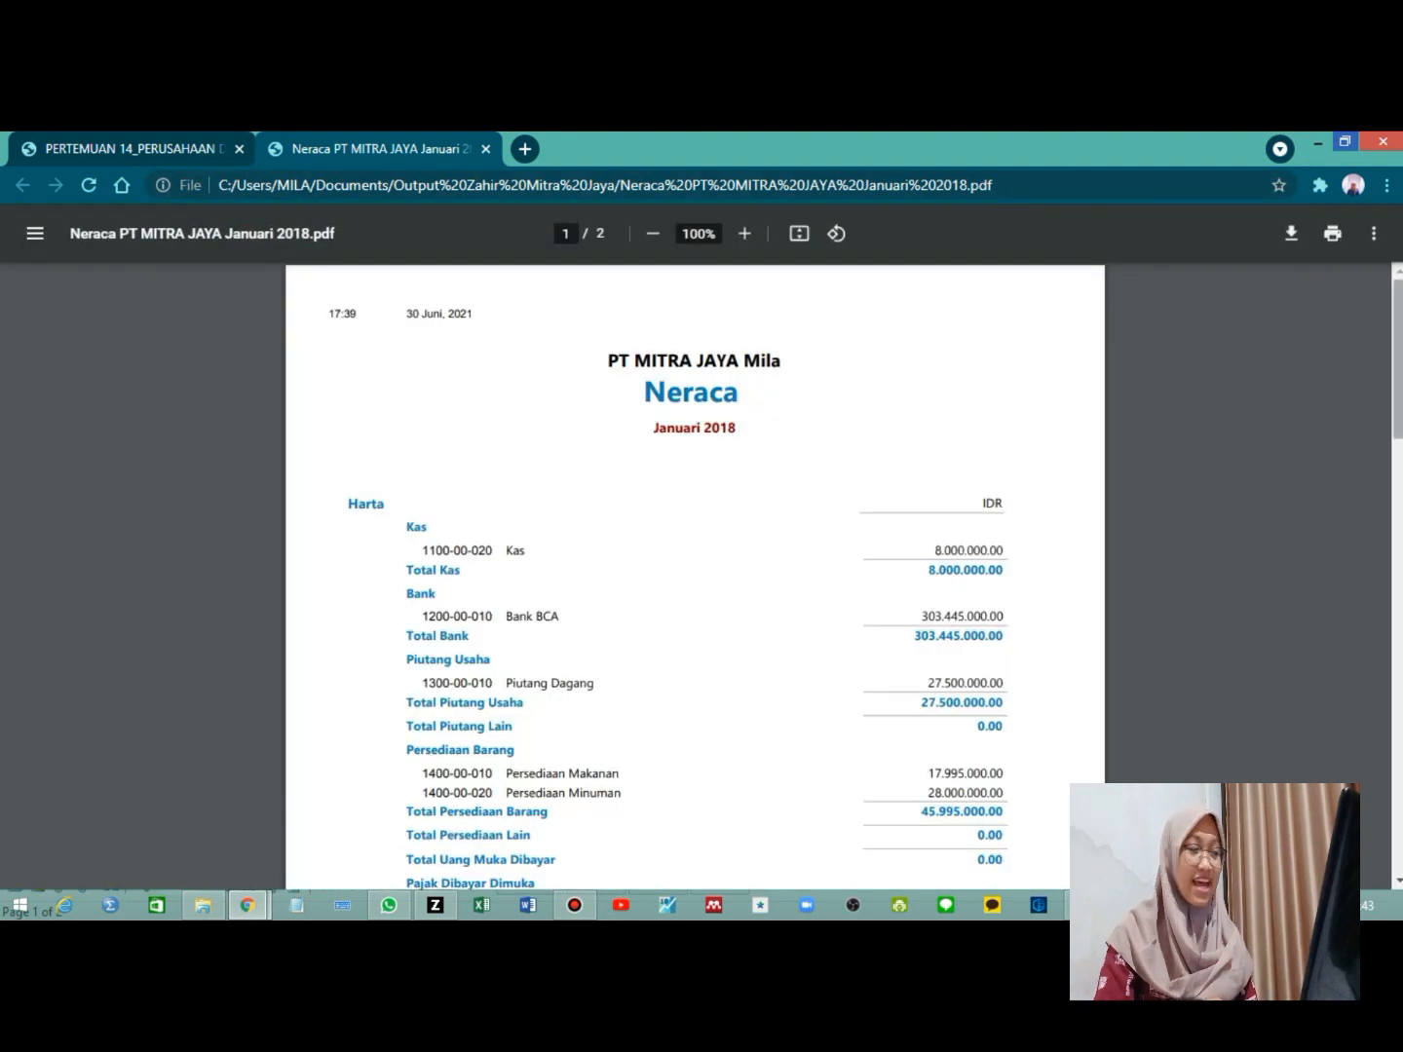
Review both pages of the exported Neraca PDF, from Harta through Kewajiban and Modal, and return to its beginning
scroll(694, 575, "down", 7)
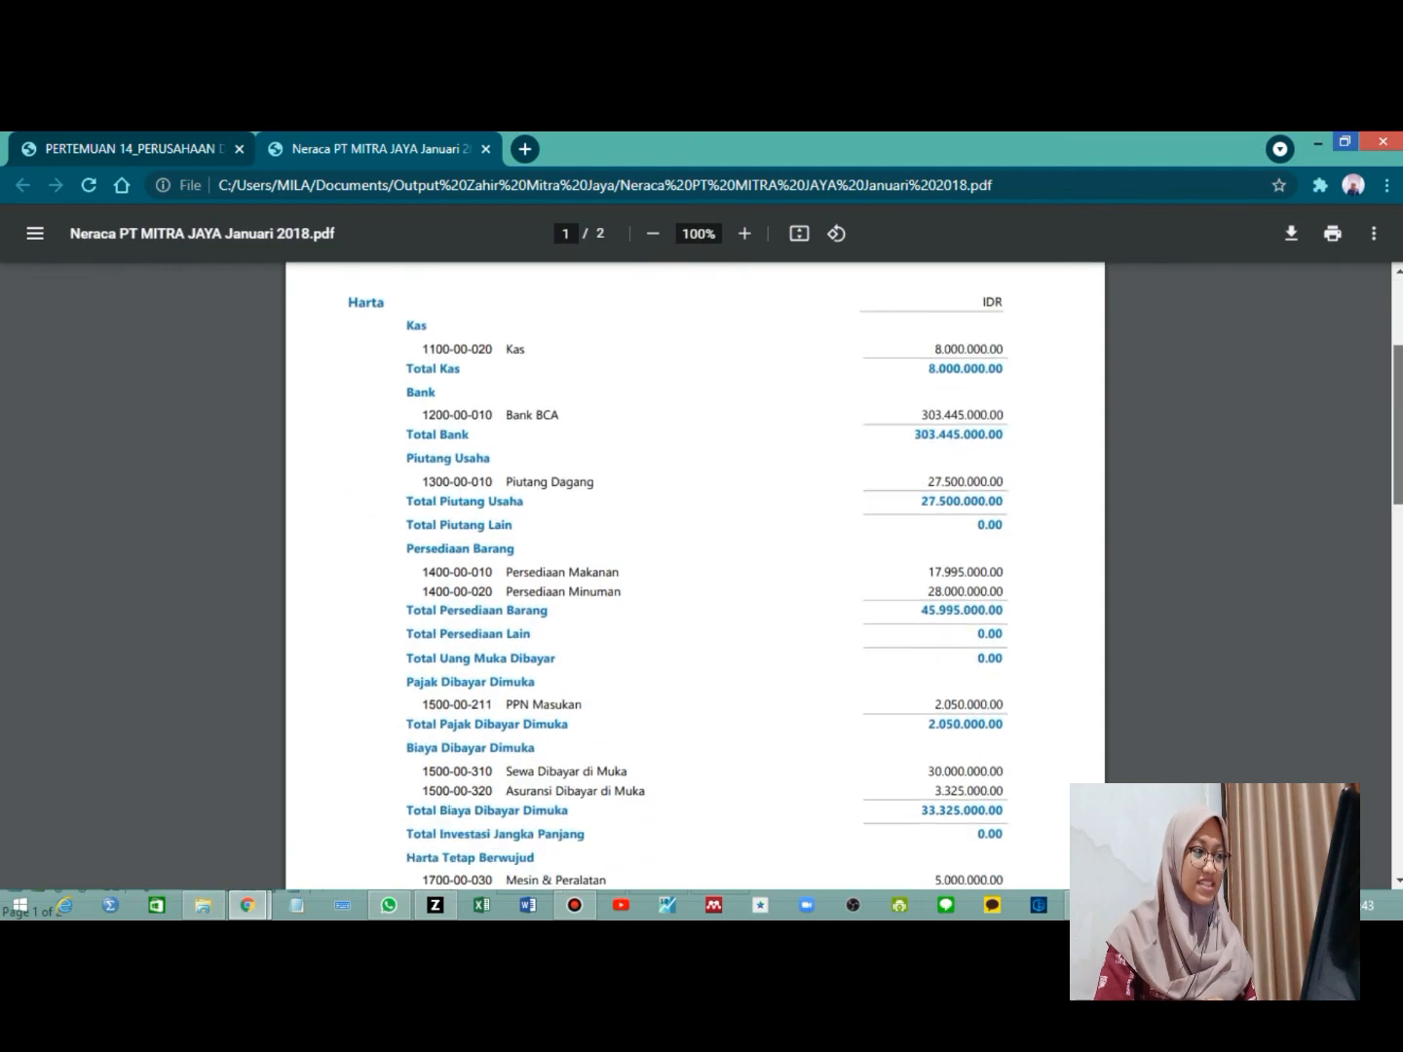
scroll(695, 575, "down", 9)
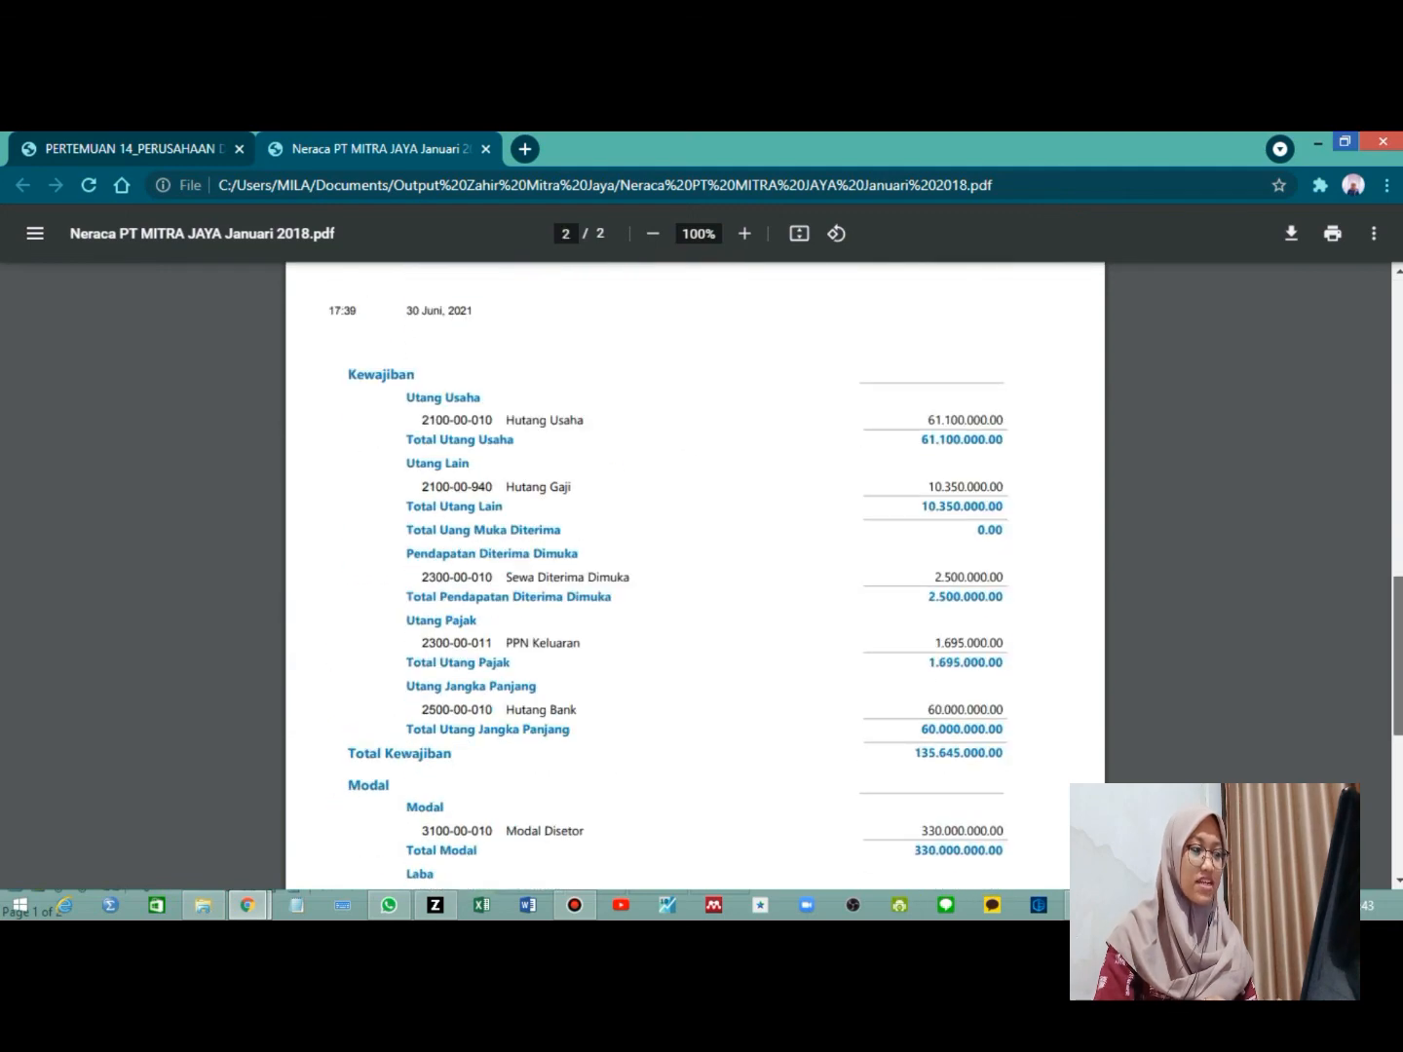
scroll(694, 575, "up", 15)
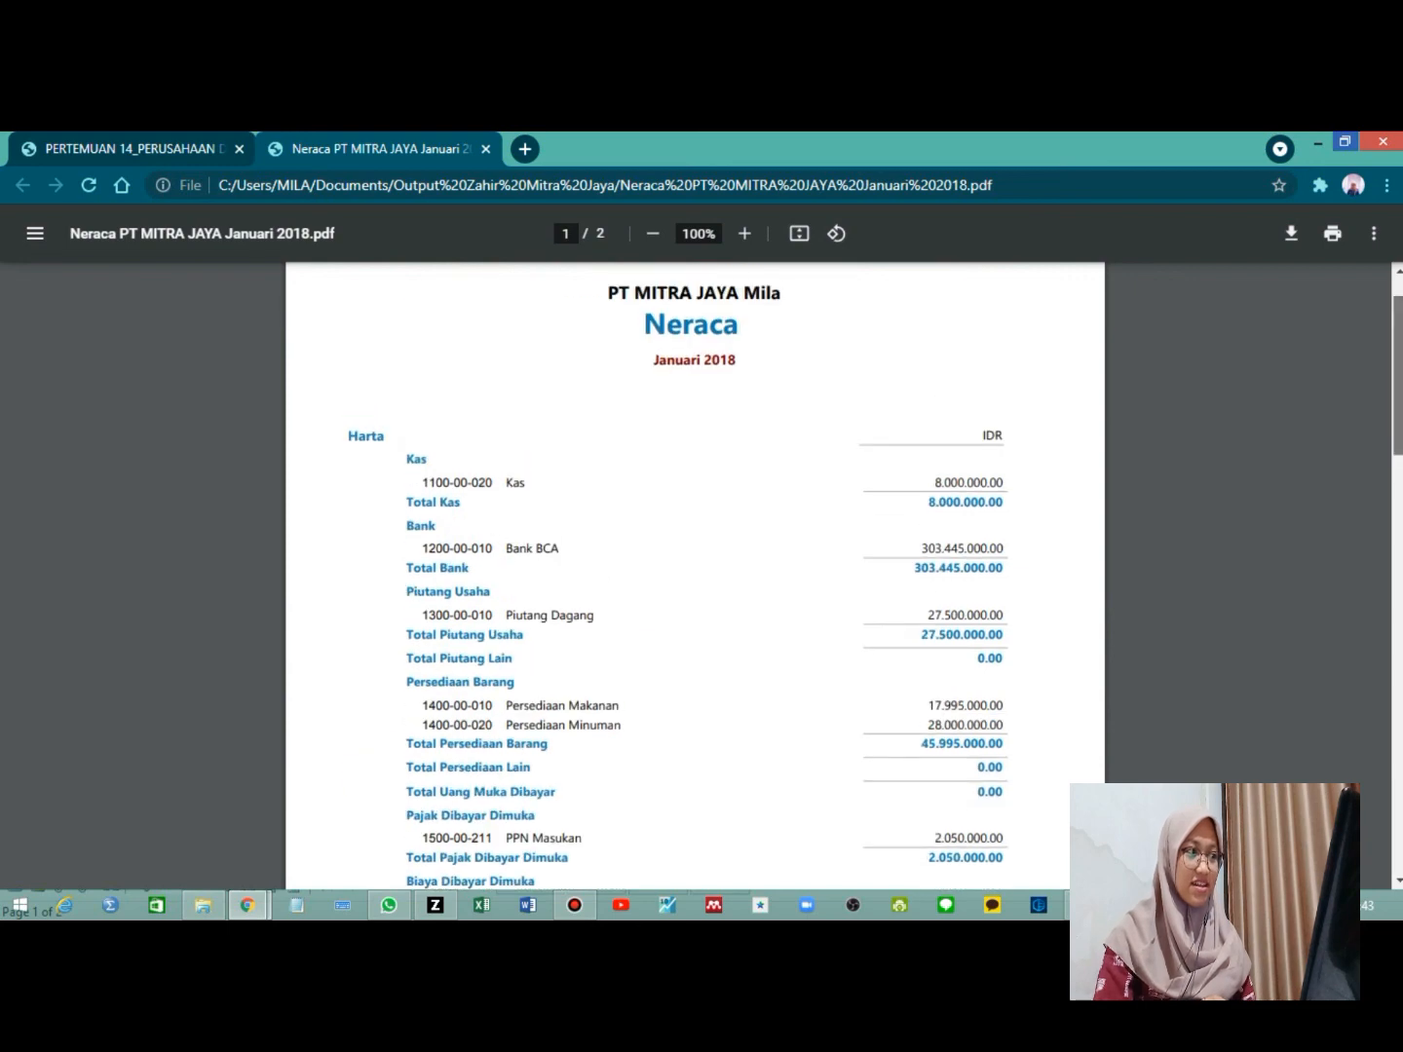
scroll(694, 575, "up", 1)
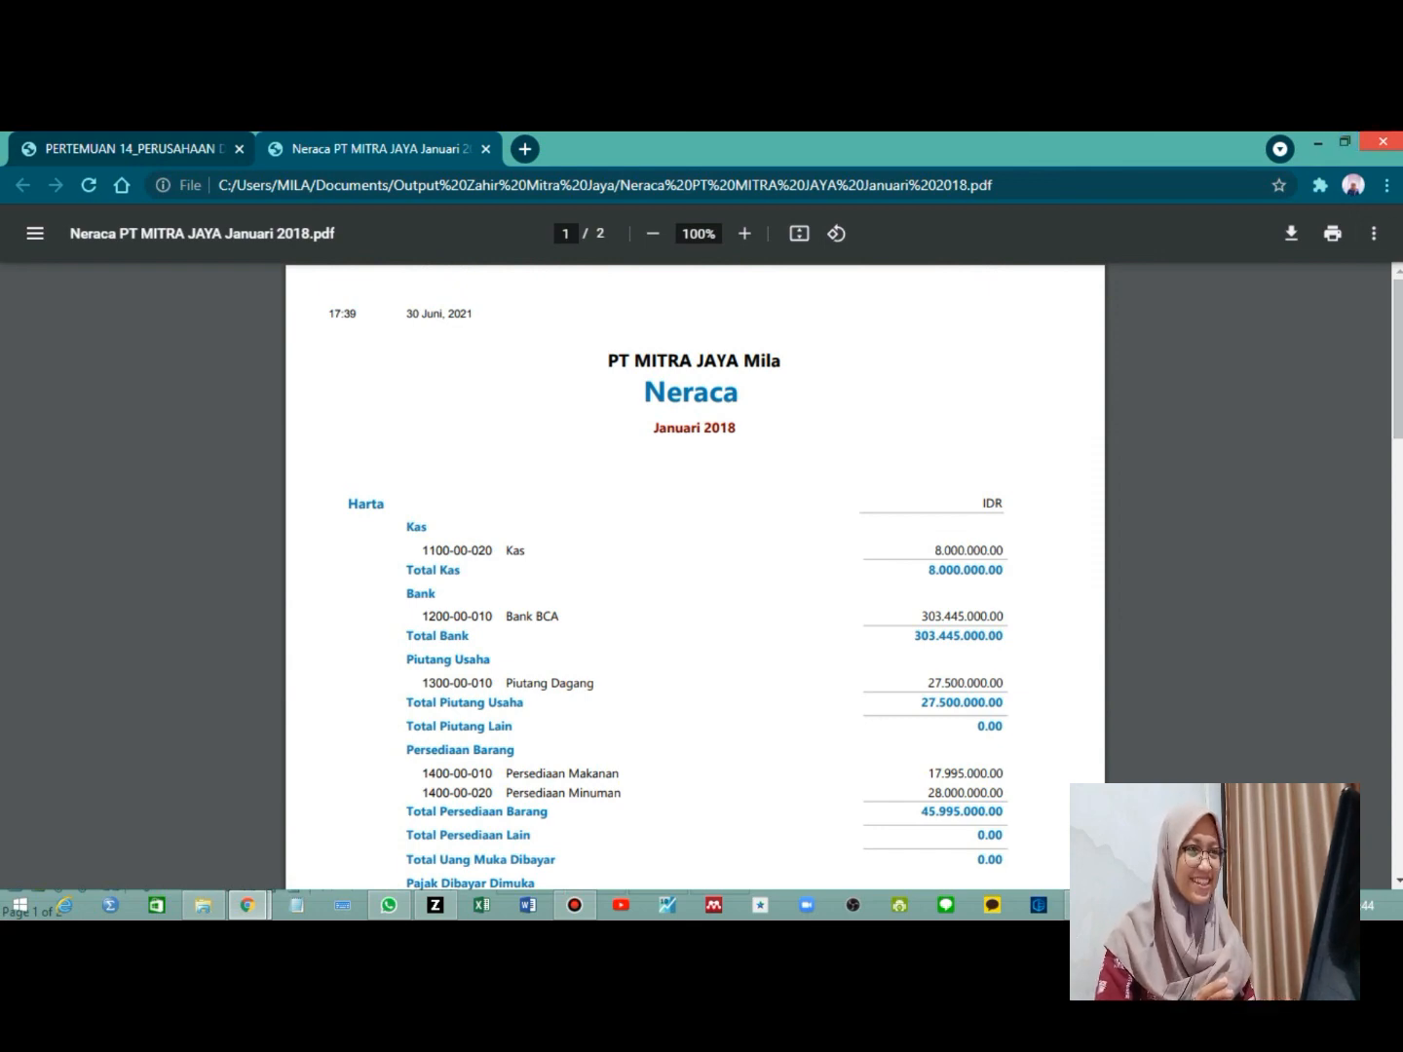
Minimize the browser and file windows to return to Zahir, and close the Neraca report preview
left_click(1316, 142)
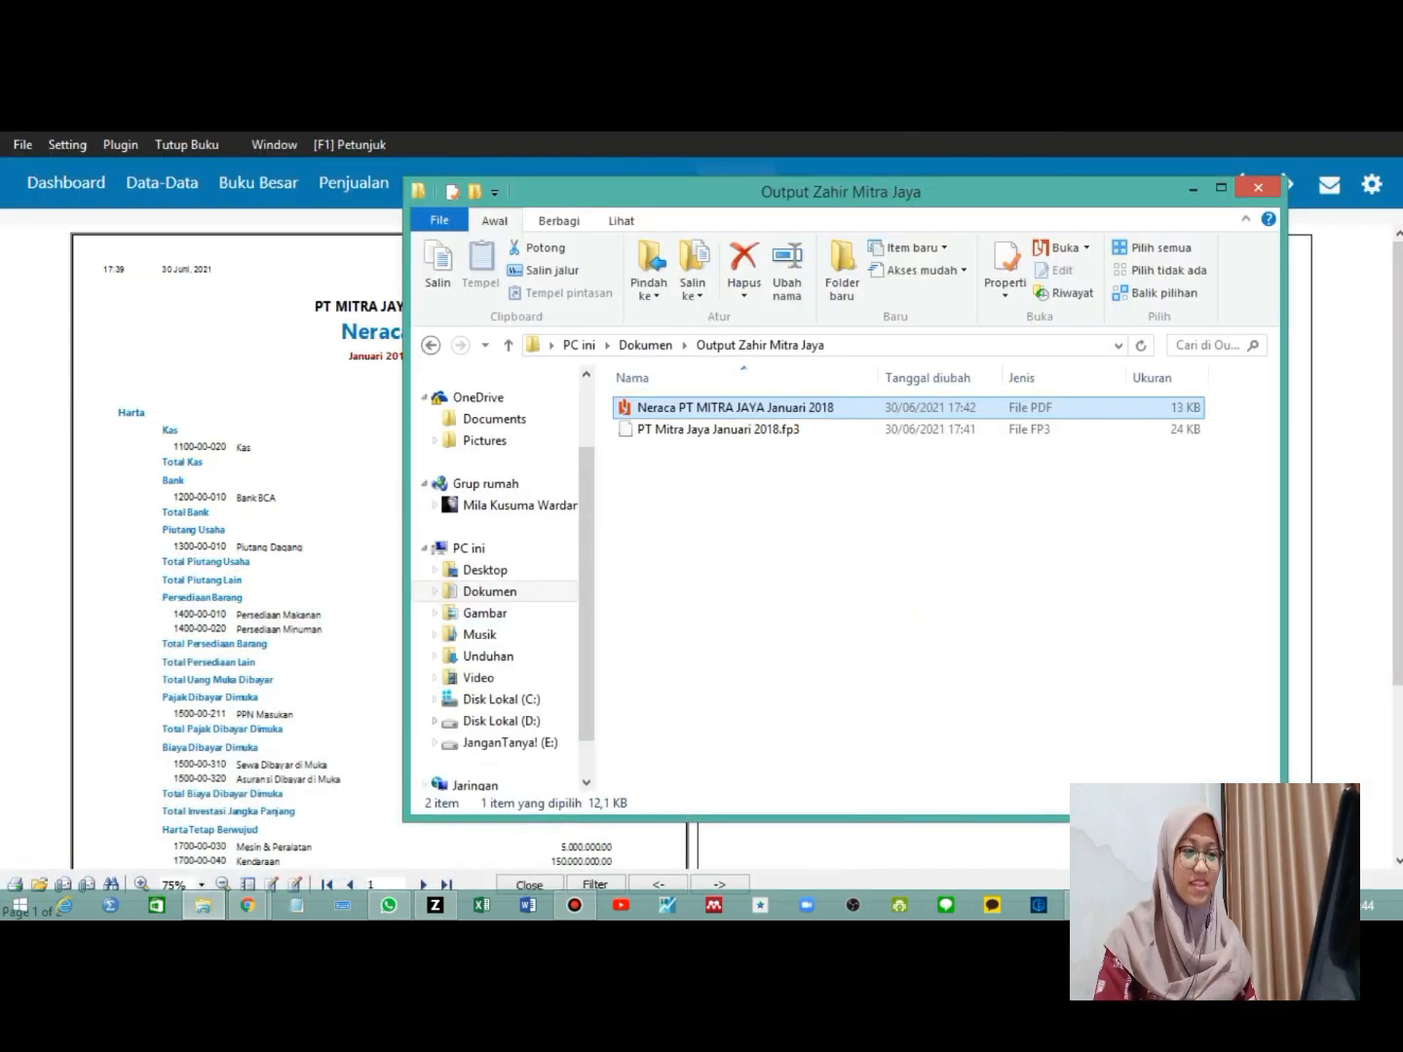
left_click(1192, 188)
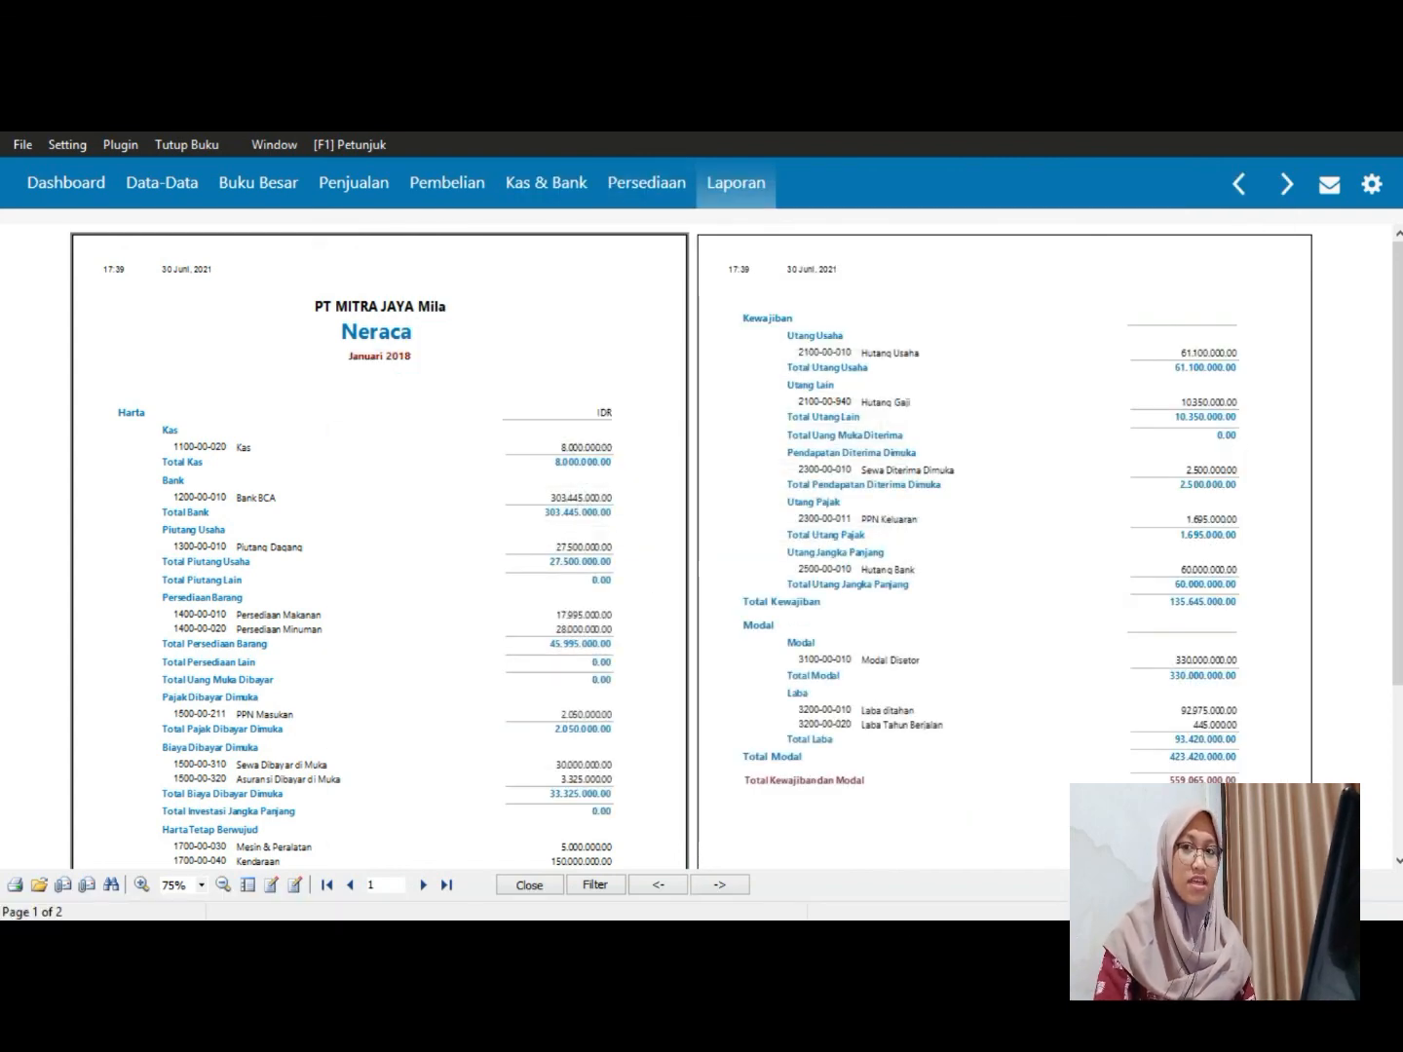
left_click(529, 884)
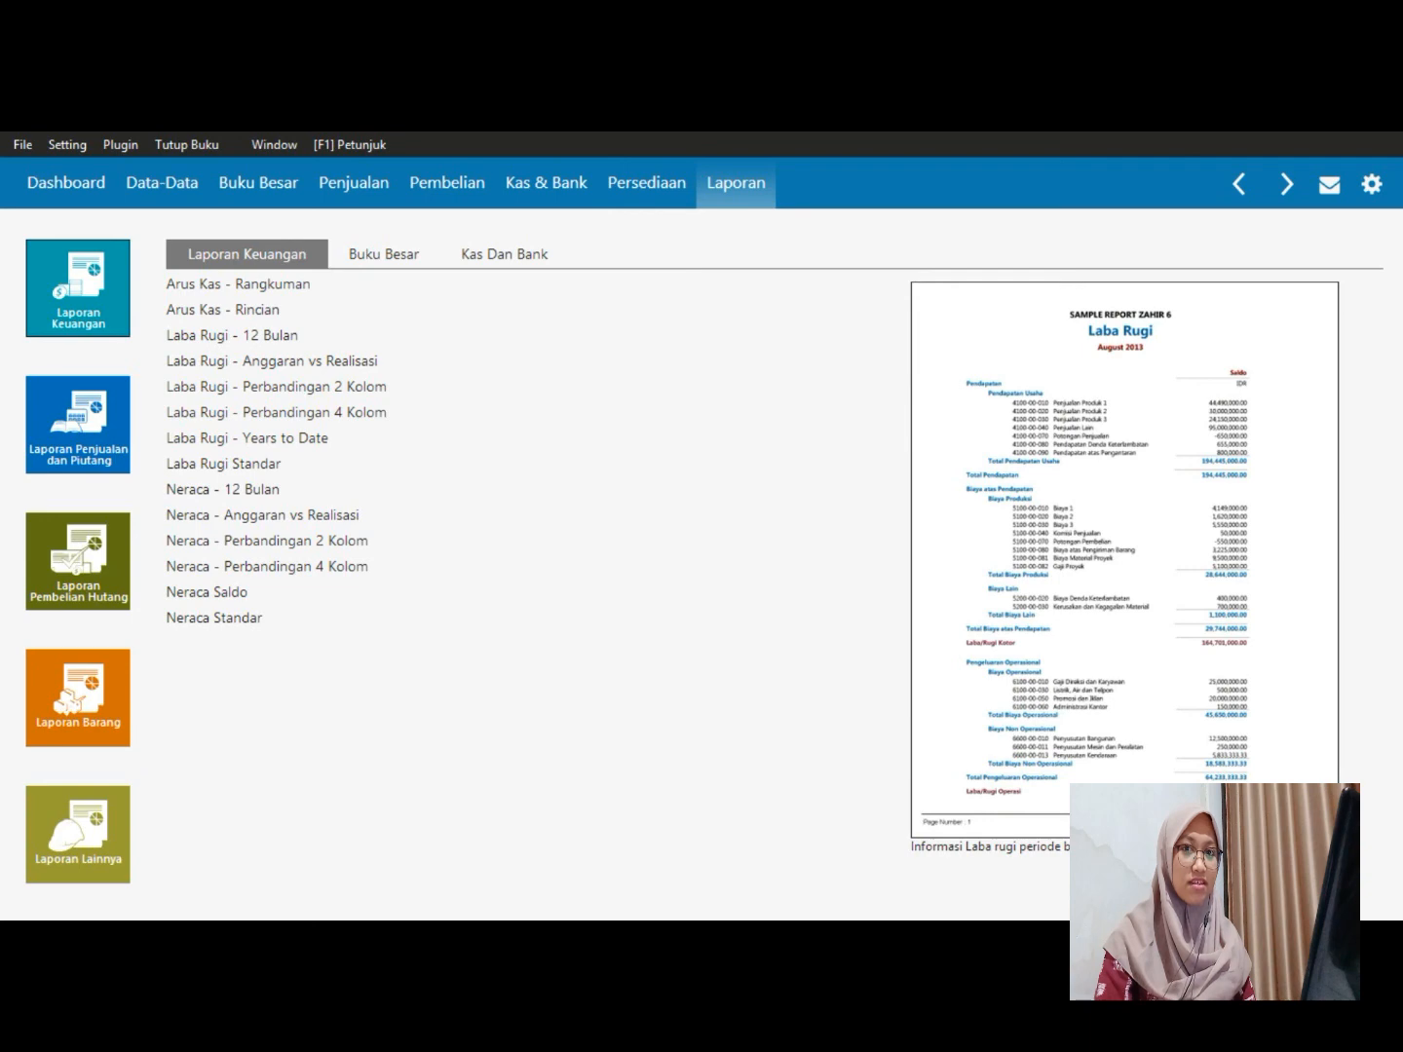
Generate the Laba Rugi Standar report with the accounting period set to Januari 2018 and look over its first page
left_click(223, 463)
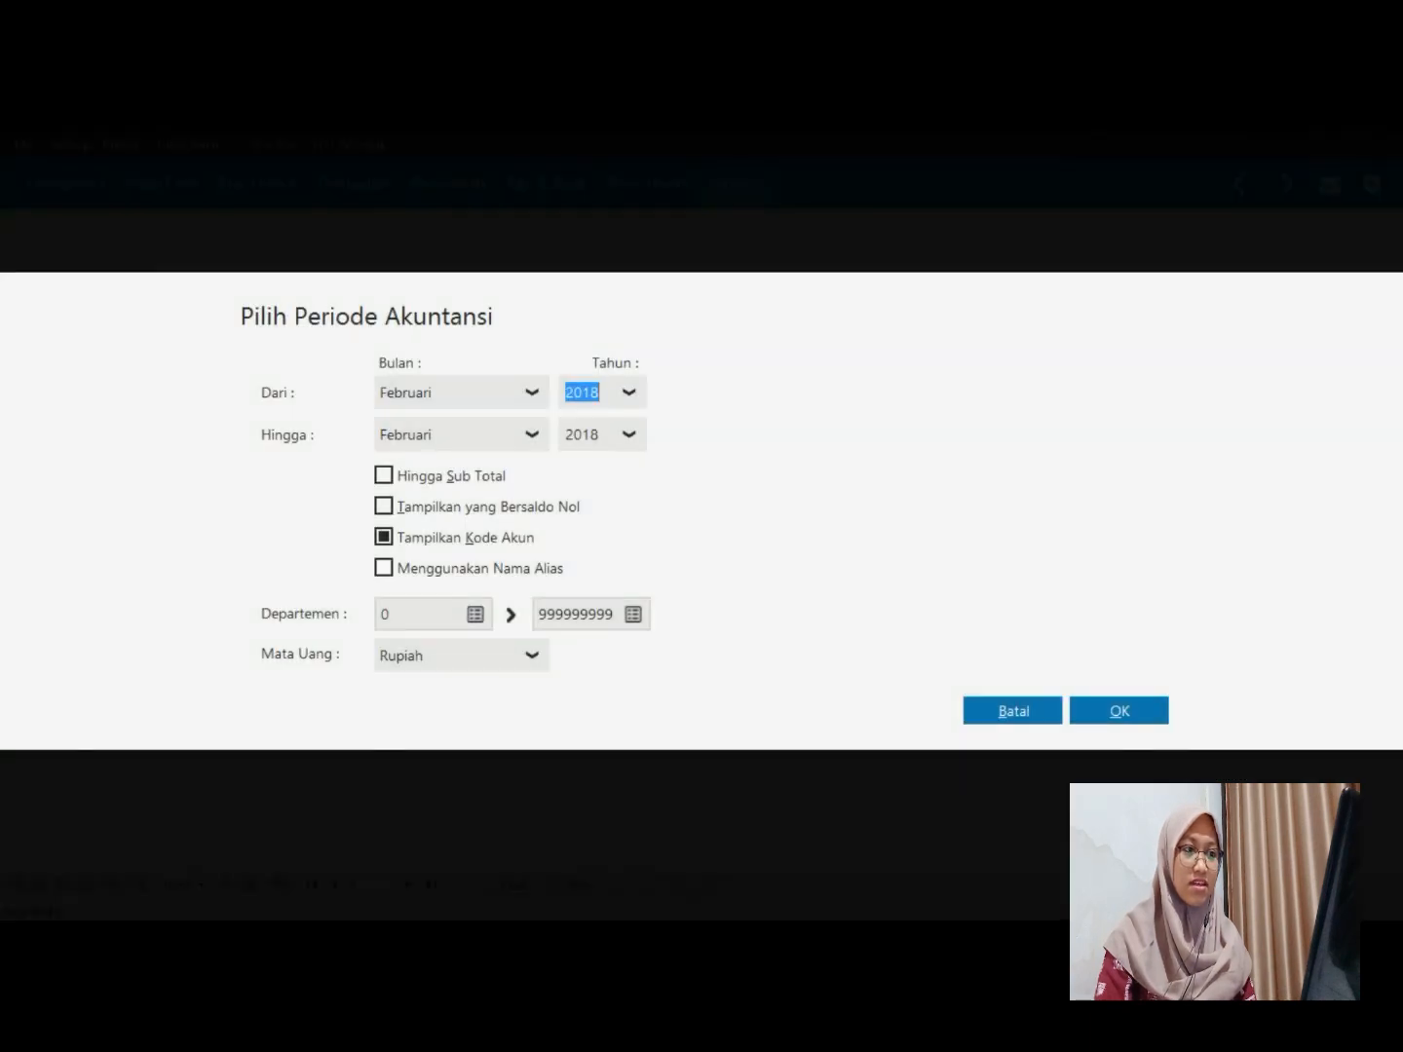
left_click(532, 393)
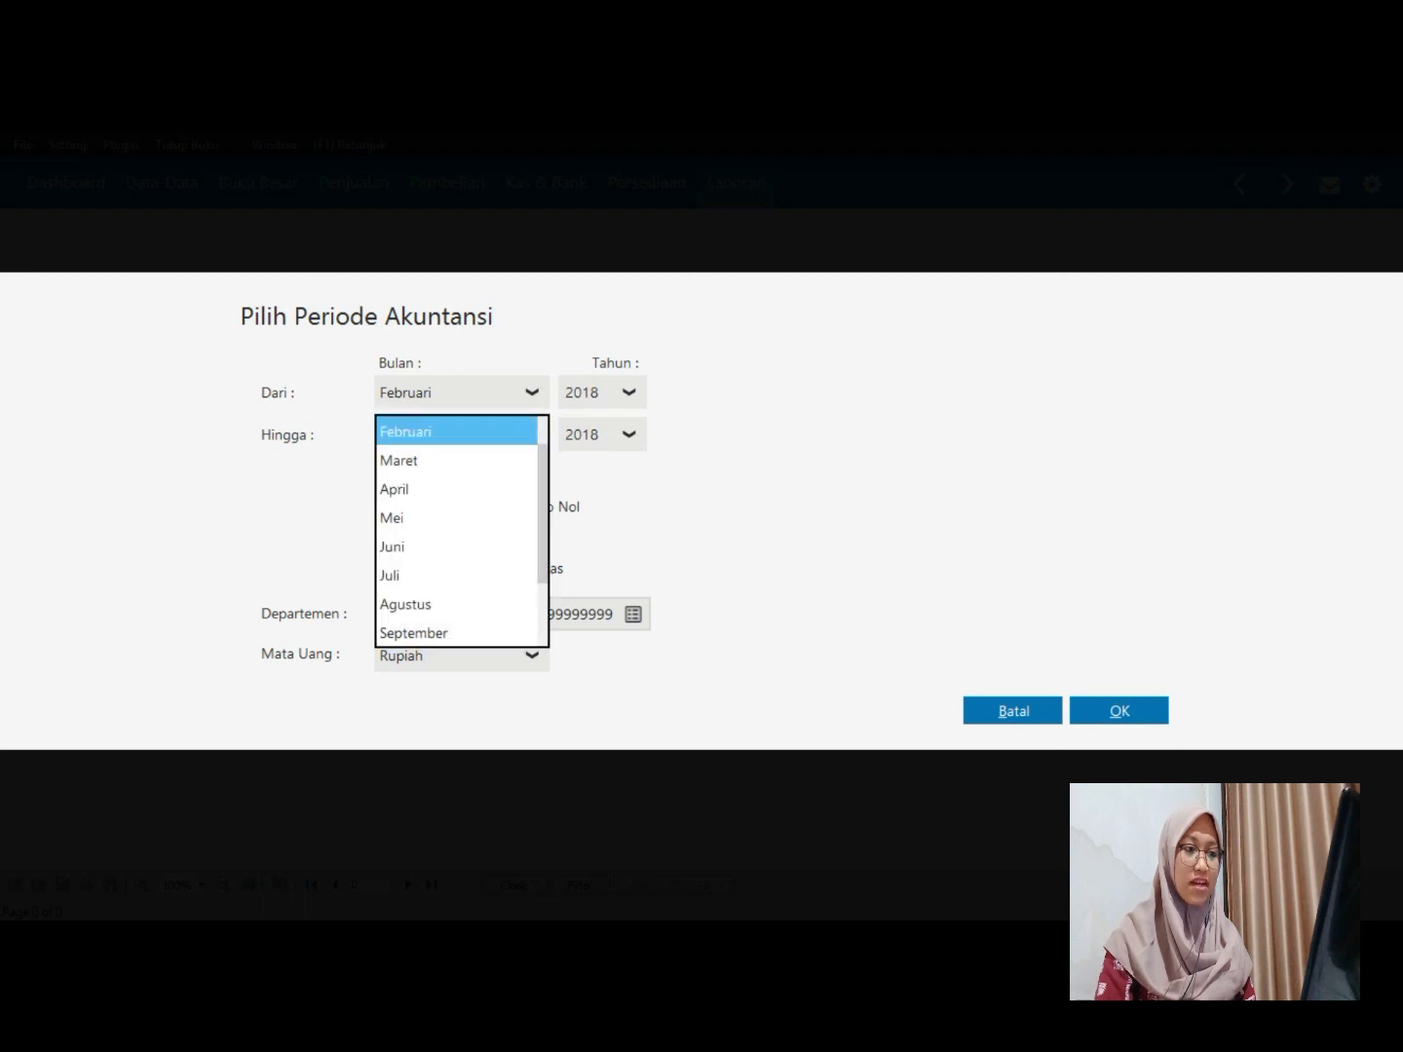
scroll(462, 531, "up", 1)
left_click(404, 432)
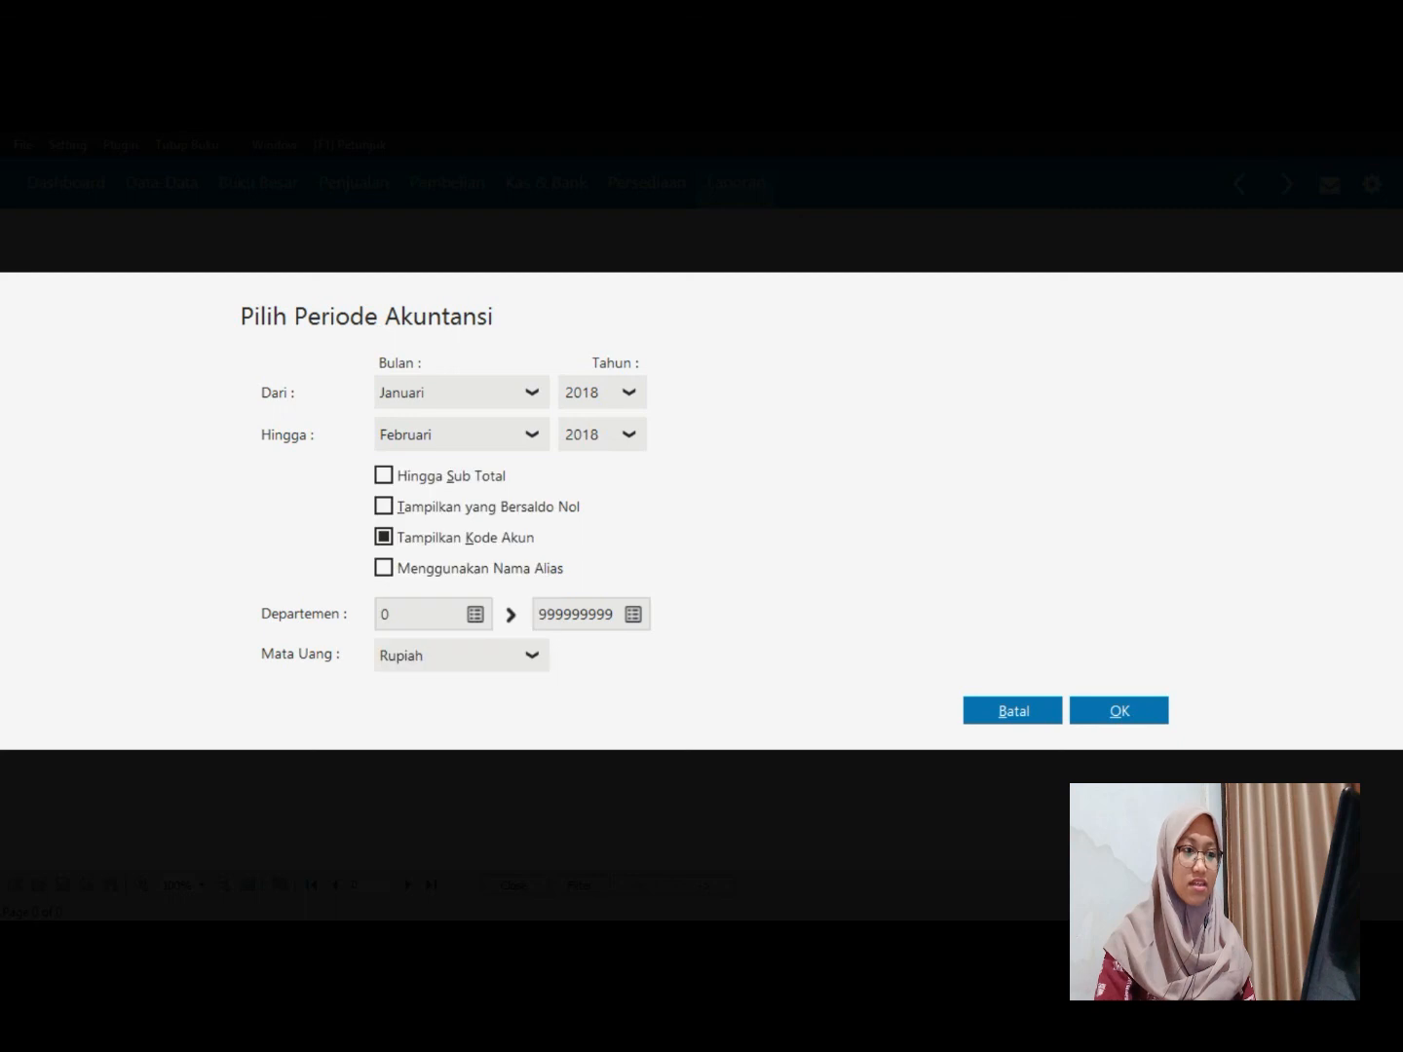
left_click(531, 434)
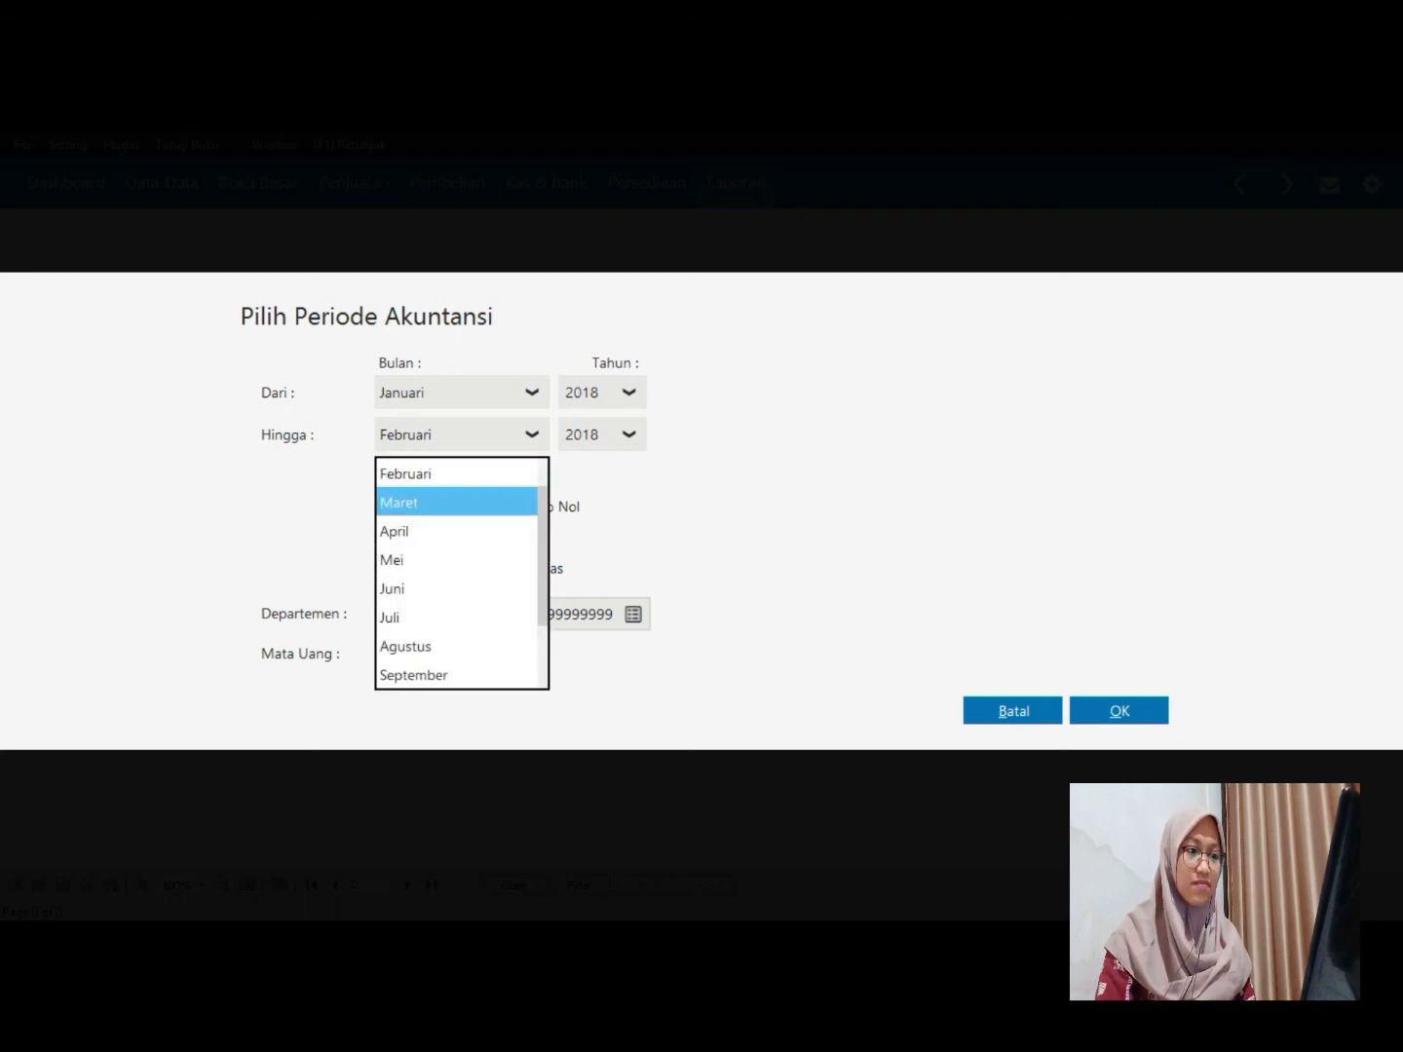
scroll(461, 572, "up", 1)
left_click(429, 474)
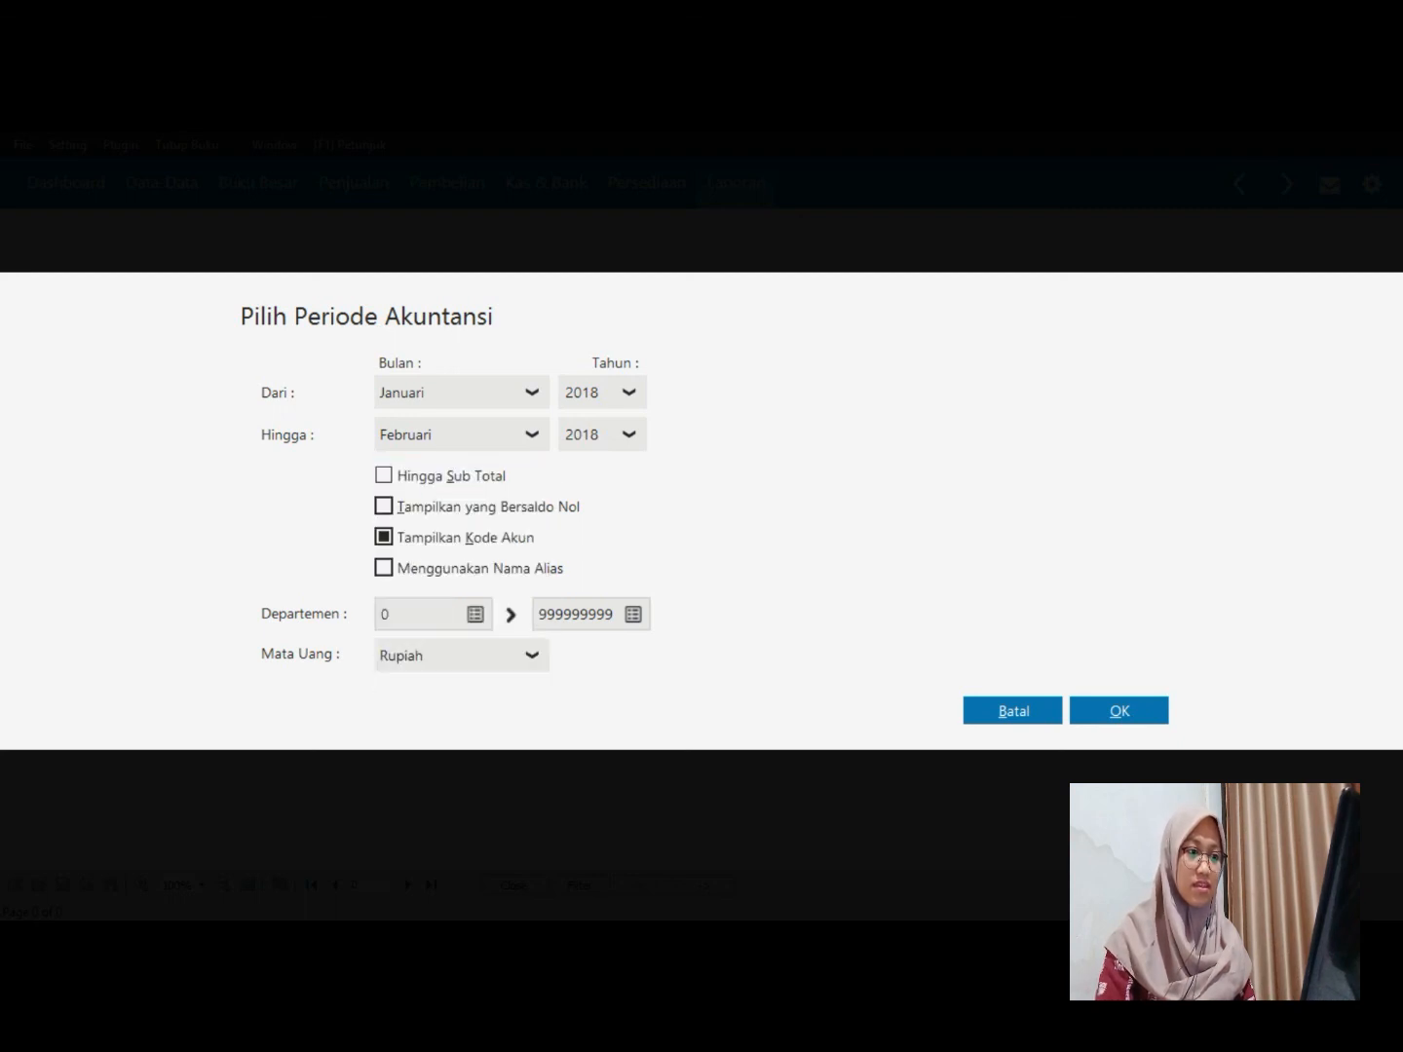
left_click(1119, 711)
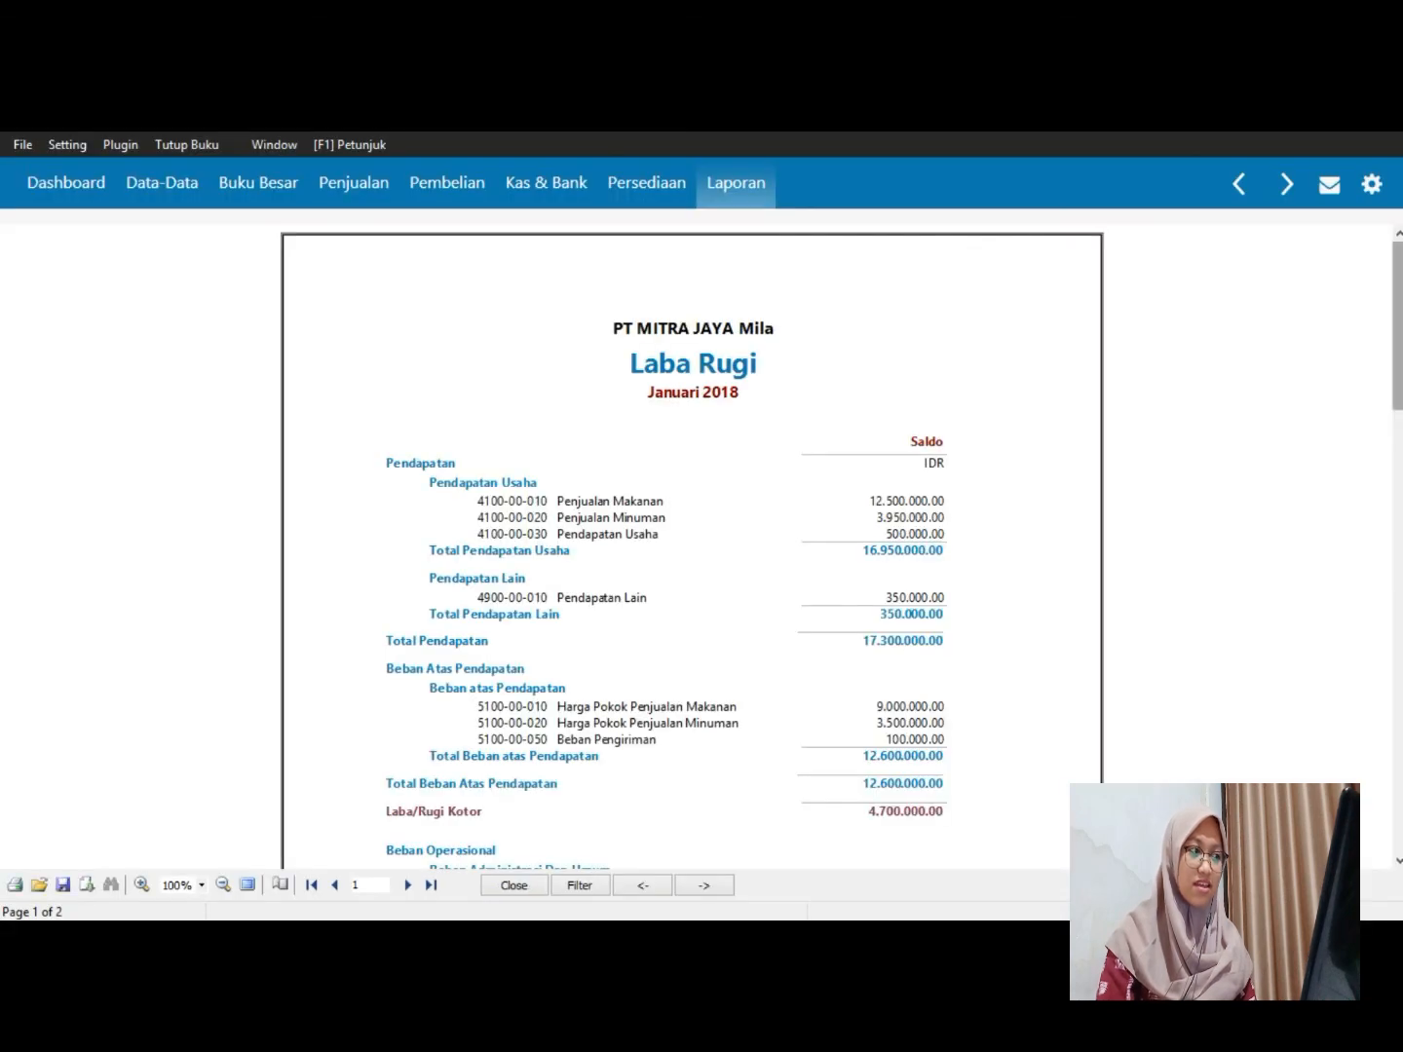
mouse_move(1398, 325)
left_mouse_down()
mouse_move(1397, 635)
mouse_move(1398, 325)
left_mouse_up()
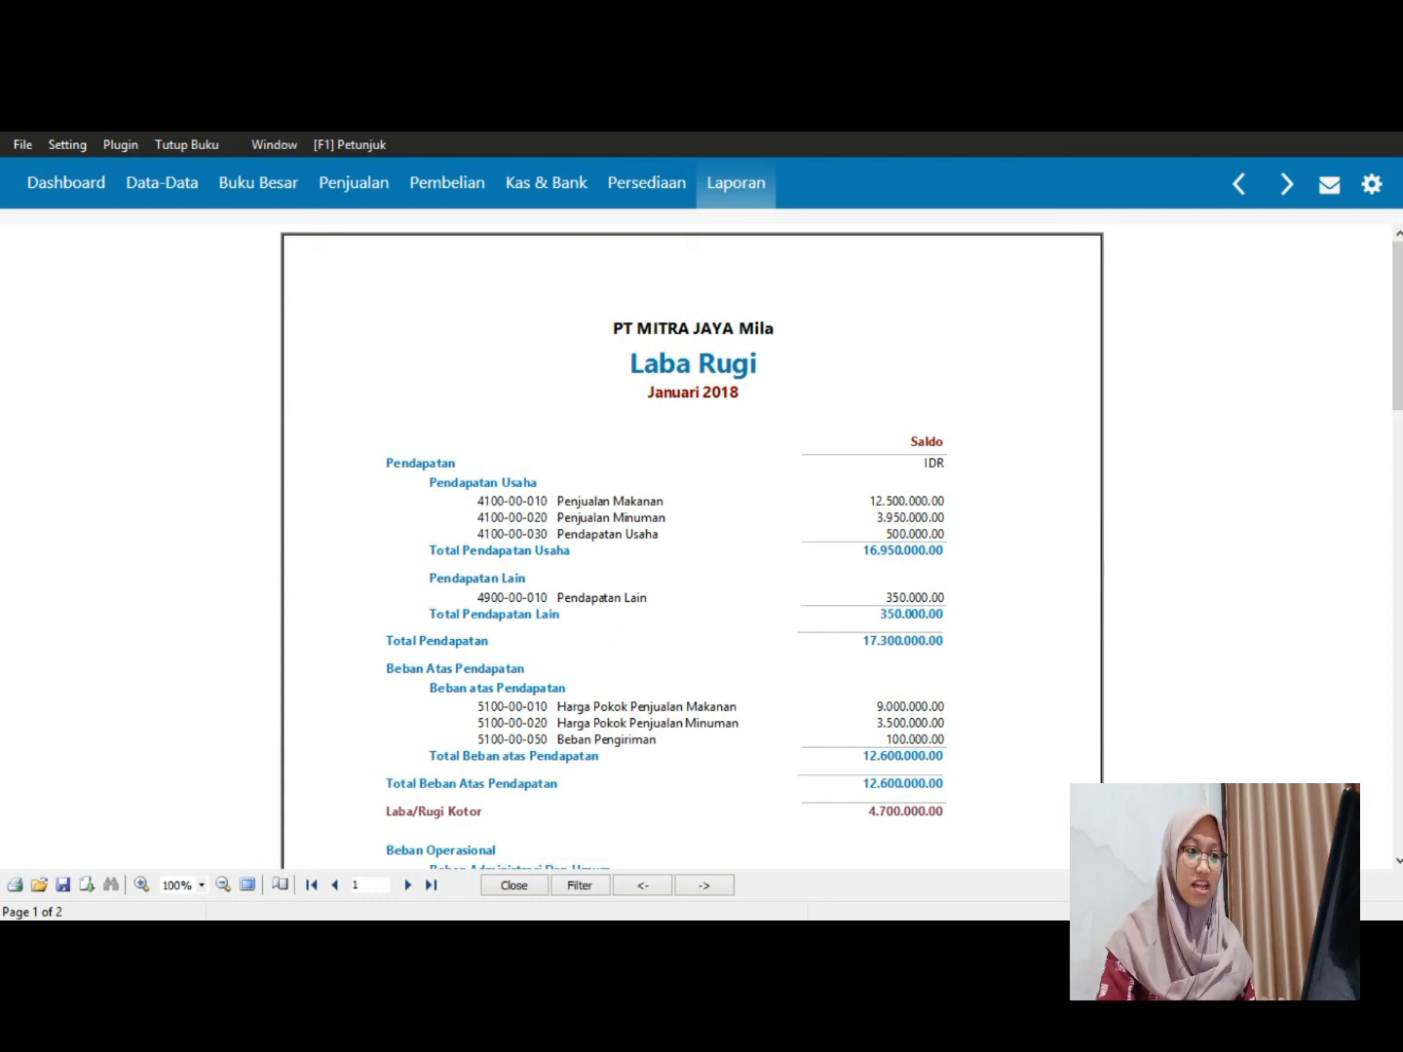
Start a JPEG image export of all Laba Rugi pages as separate files, keeping JPEG quality 90 and resolution 96 dpi
right_click(587, 437)
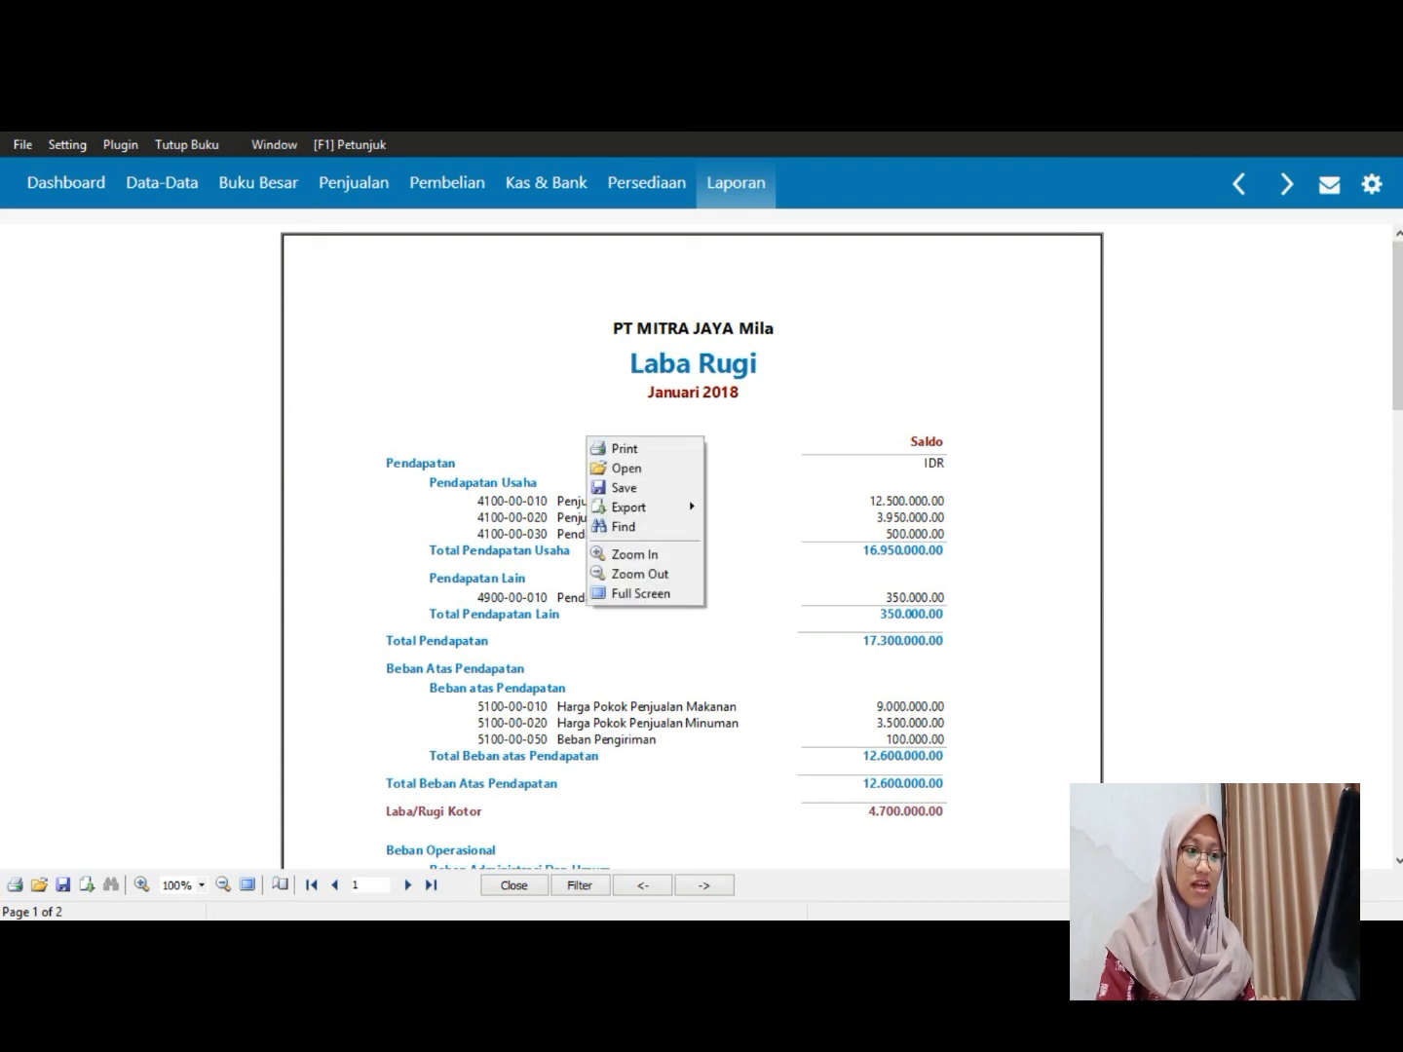
mouse_move(633, 507)
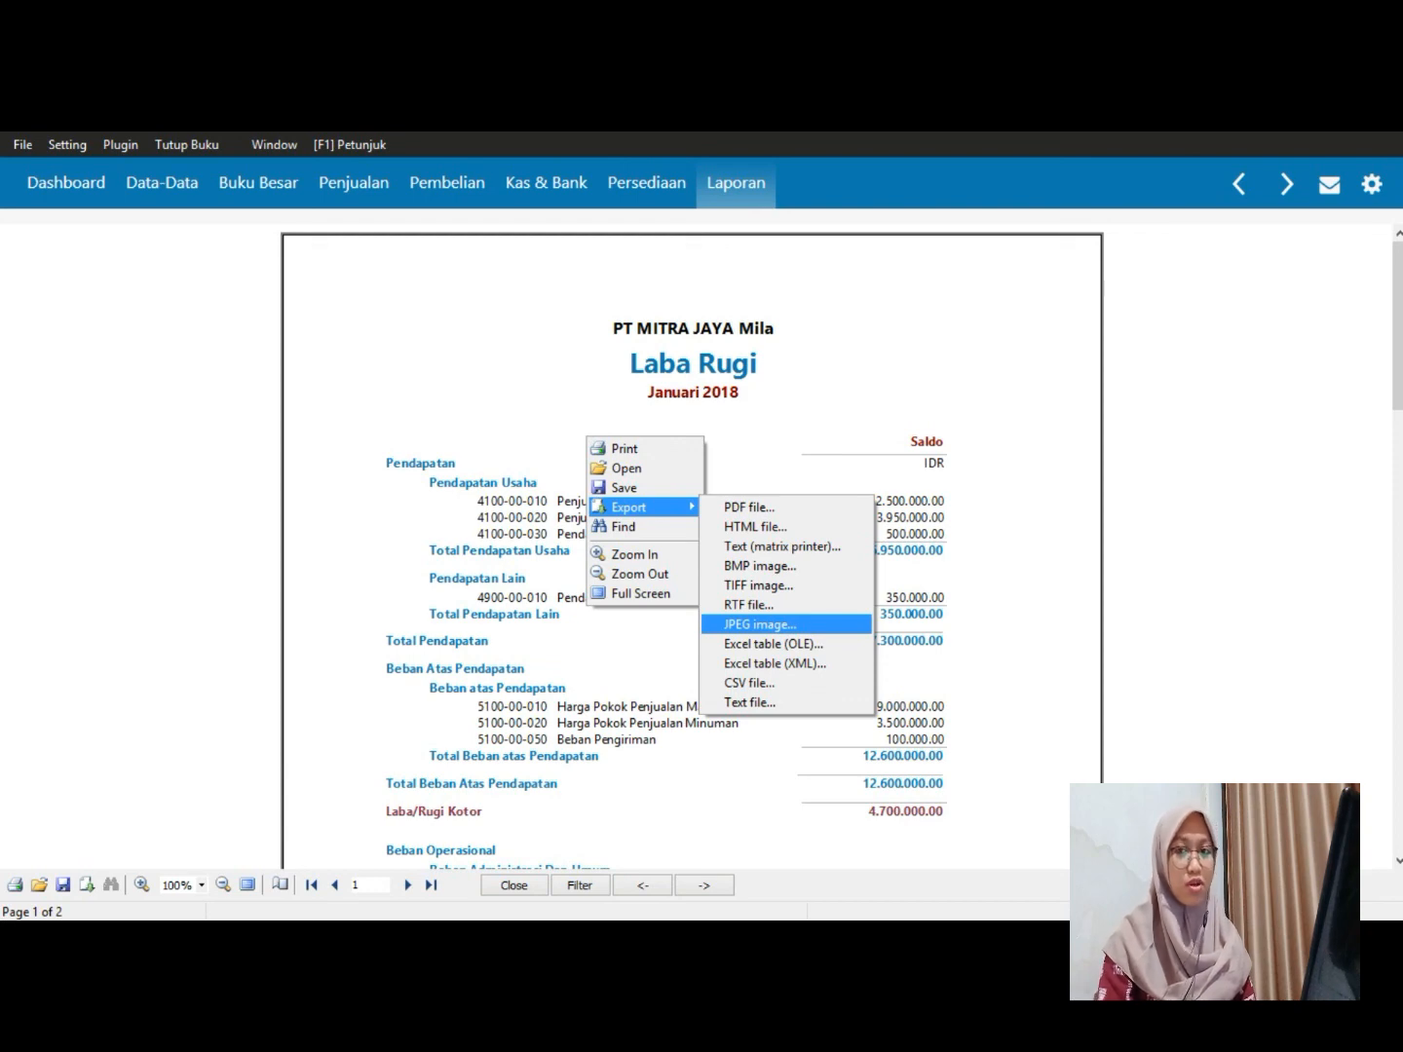
key("Return")
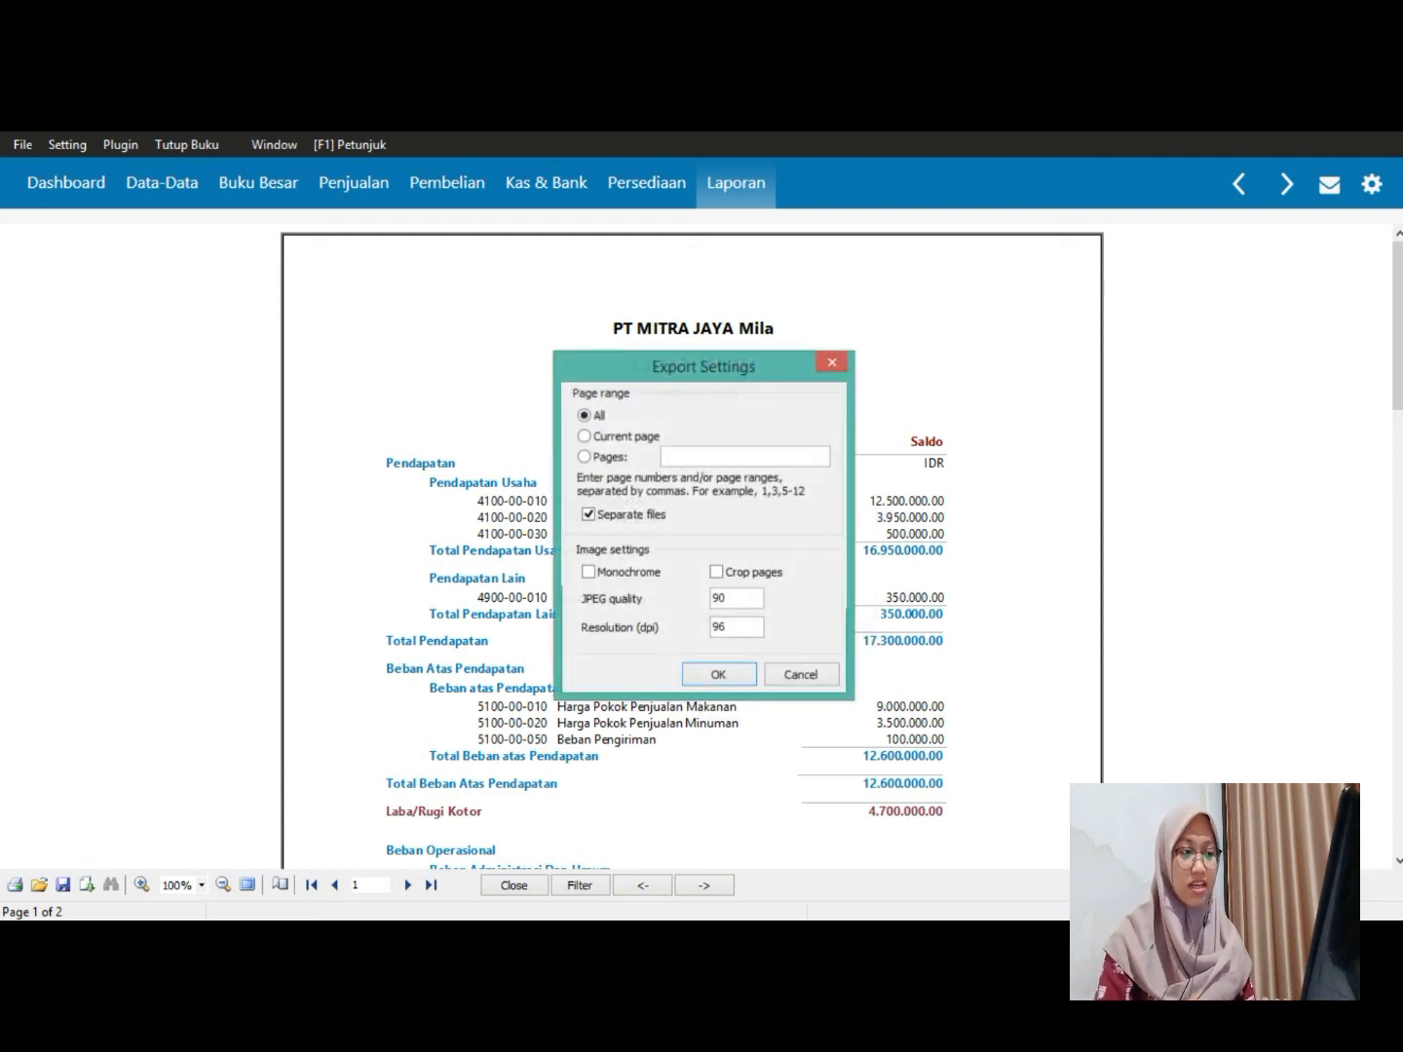
key("Return")
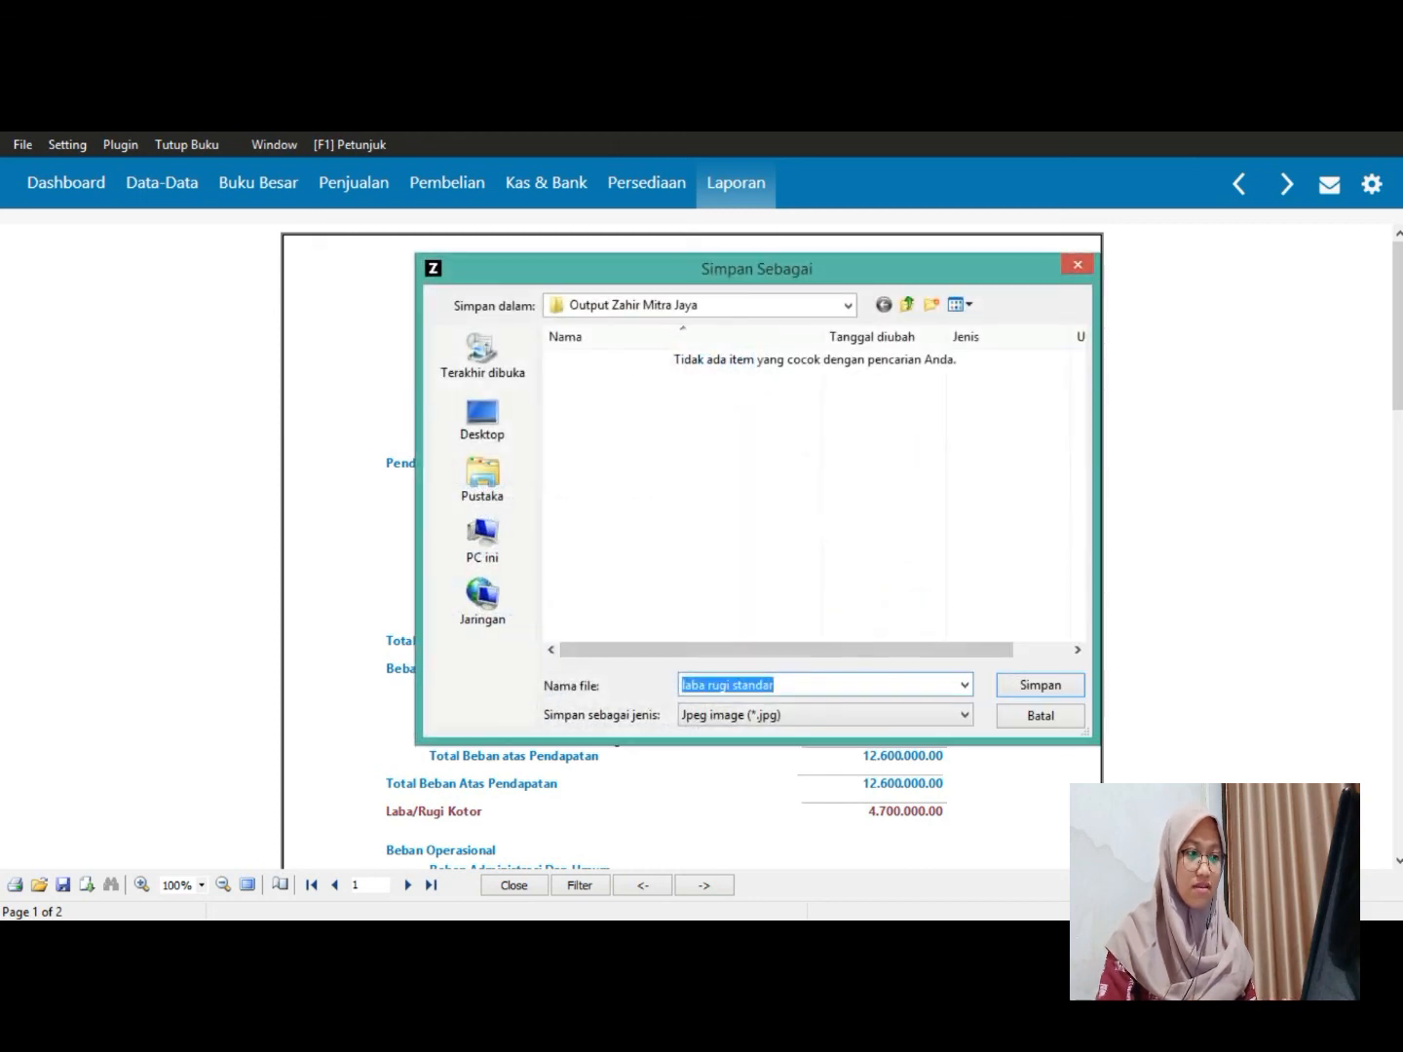
Save the JPEG export as "Laba Rugi PT MITRA JAYA Januari 2018" in the Output Zahir Mitra Jaya folder
double_click(752, 685)
key("ctrl+a")
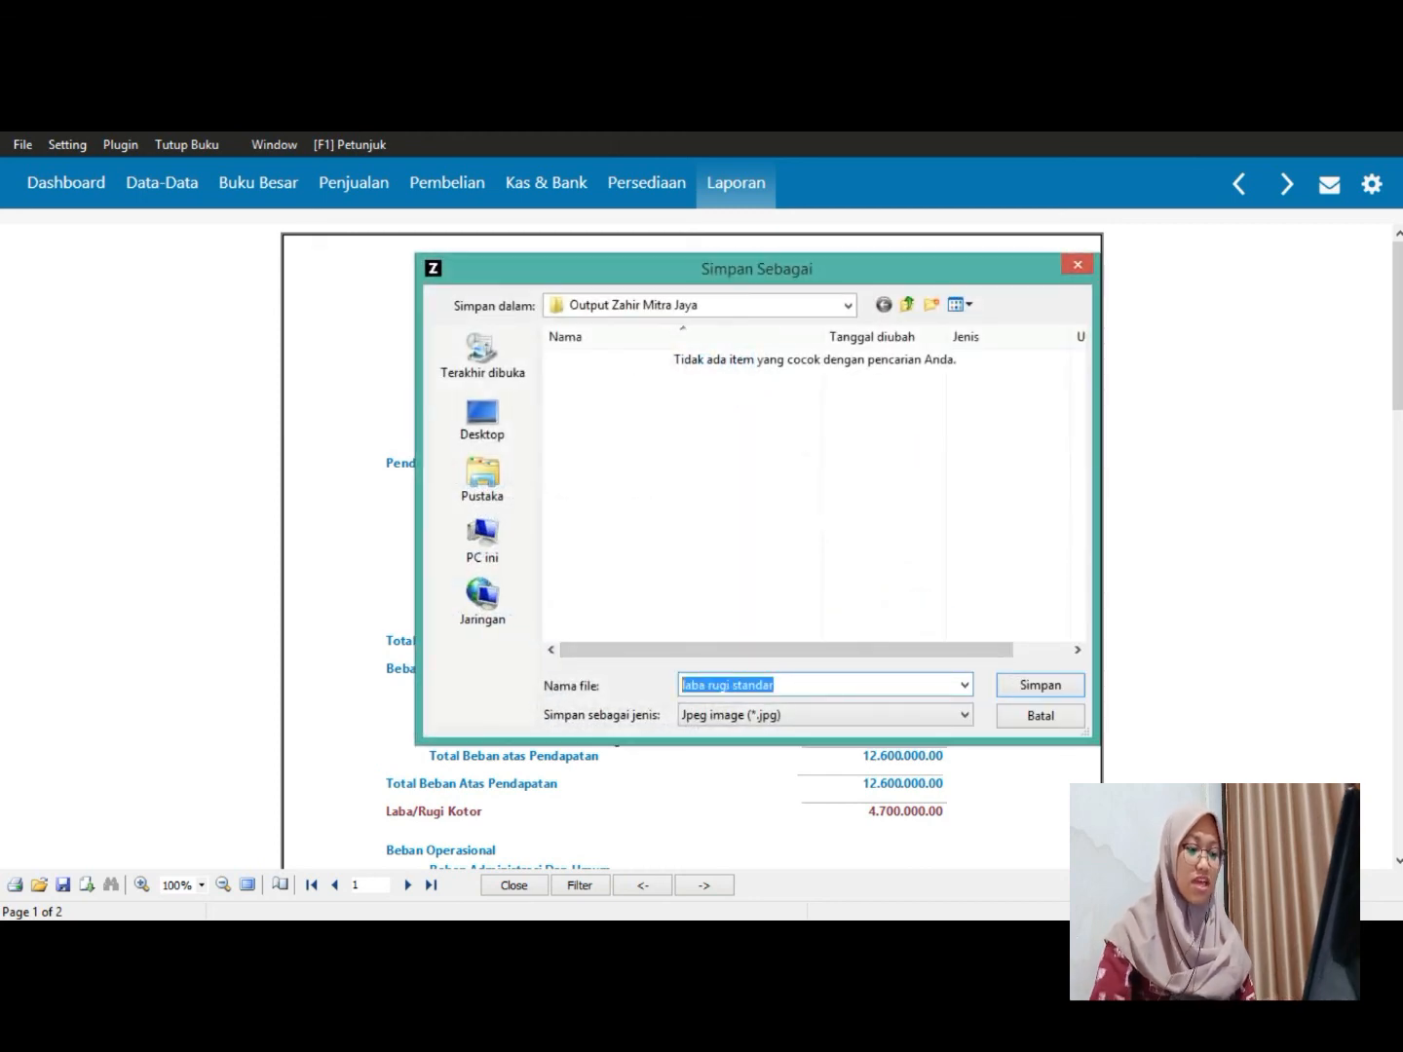
type("Lanb")
key("BackSpace")
key("BackSpace")
type("b")
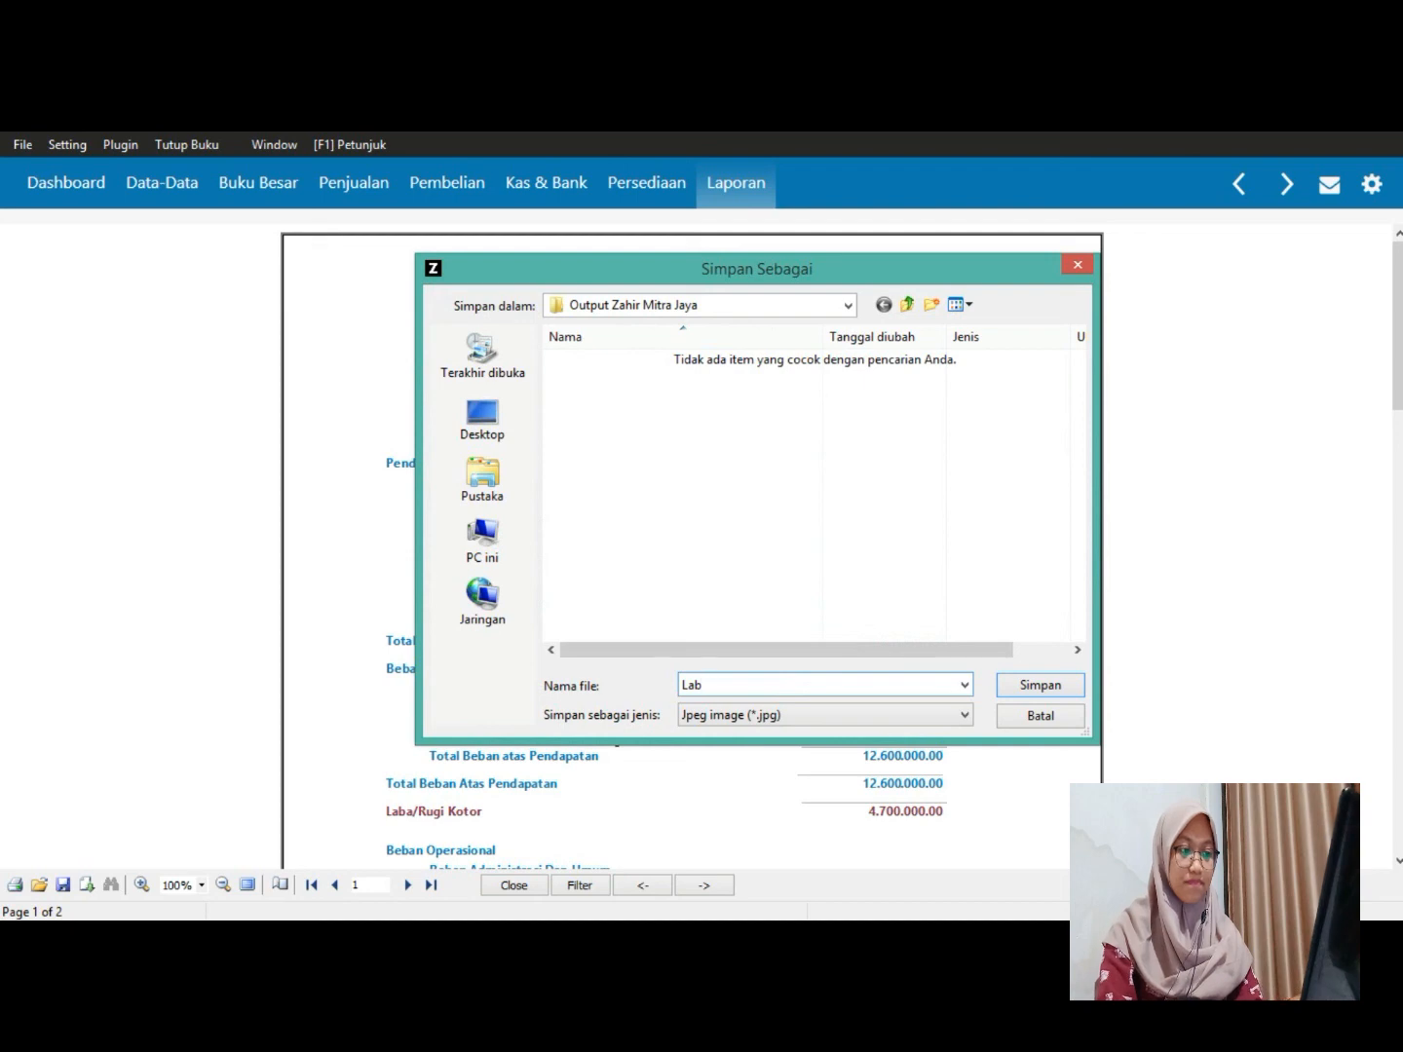
type("a Rugi")
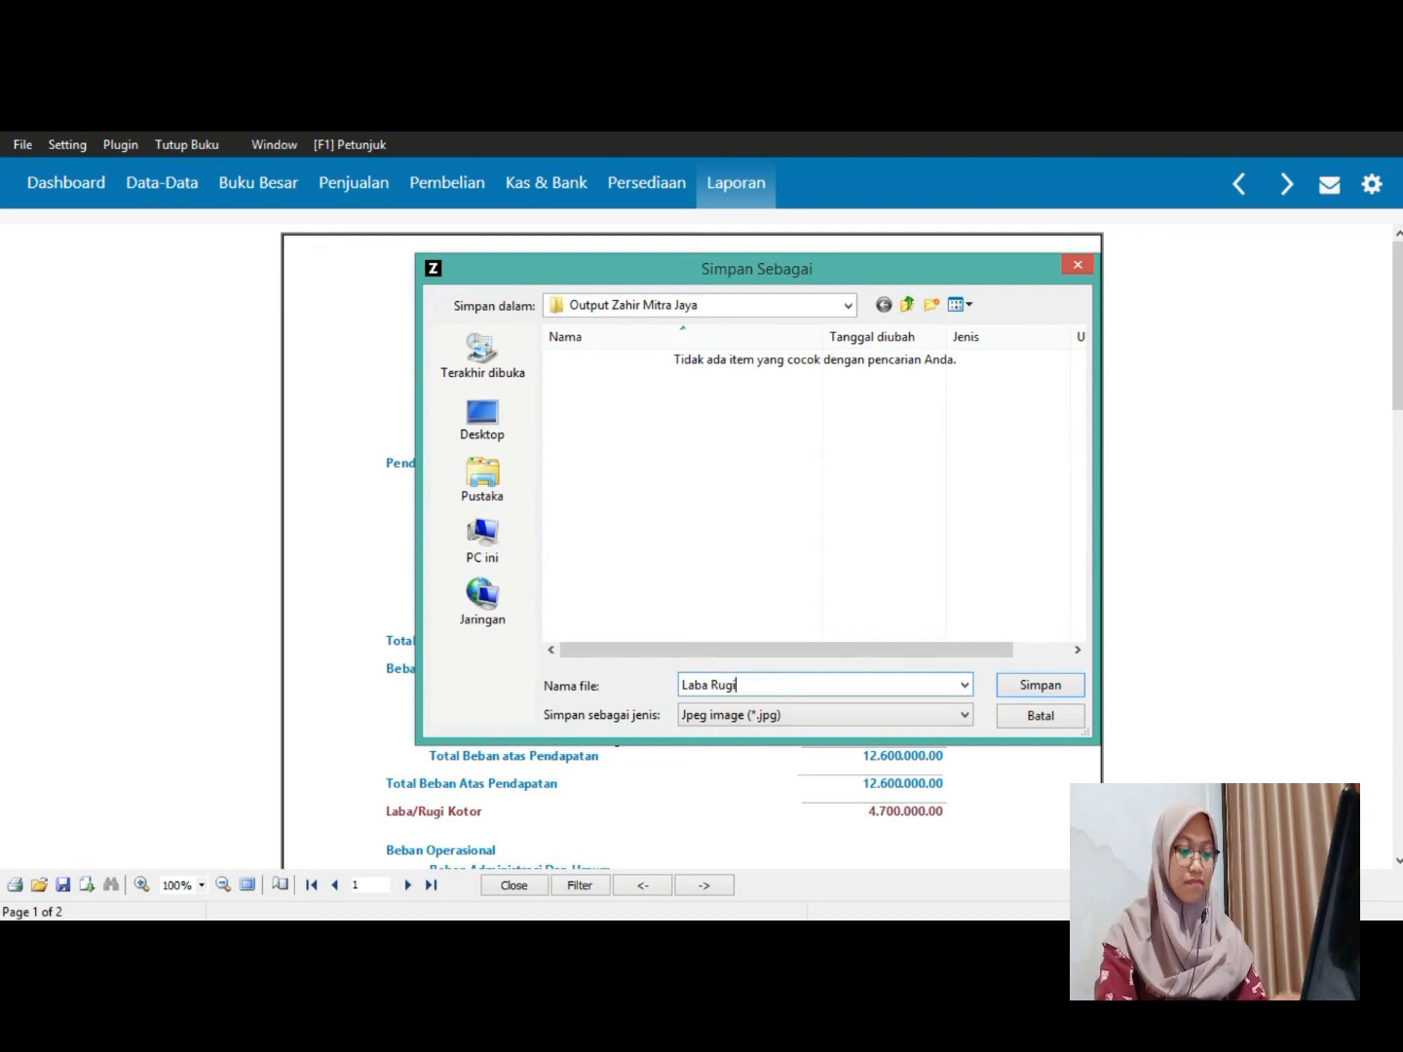
type(" PT MITRA J")
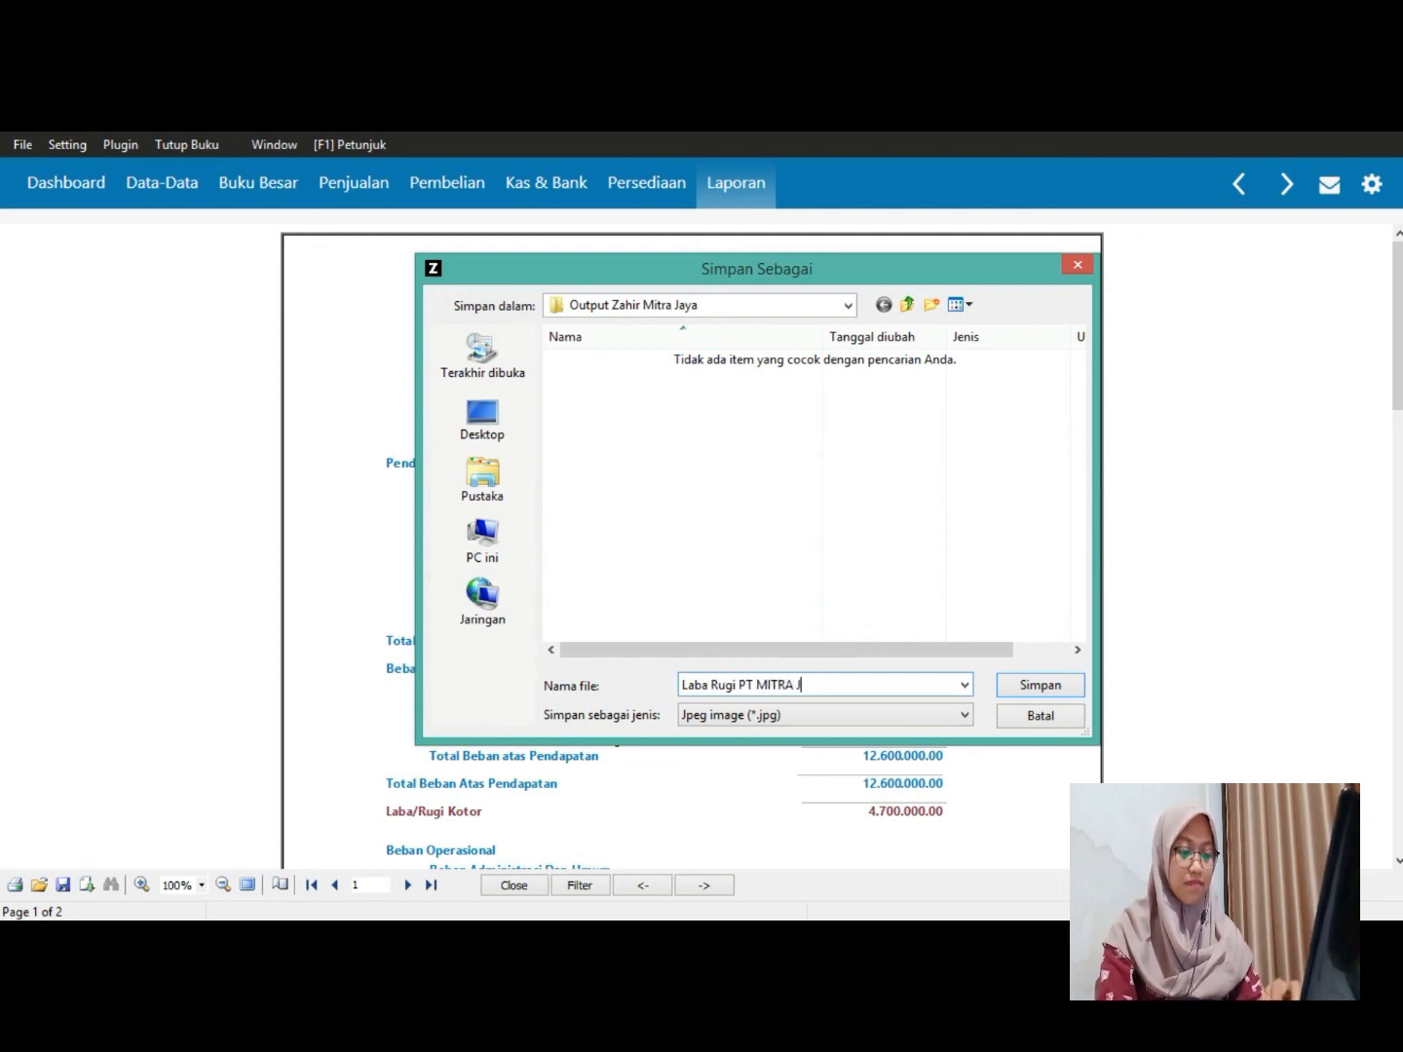
type("AYA Januari")
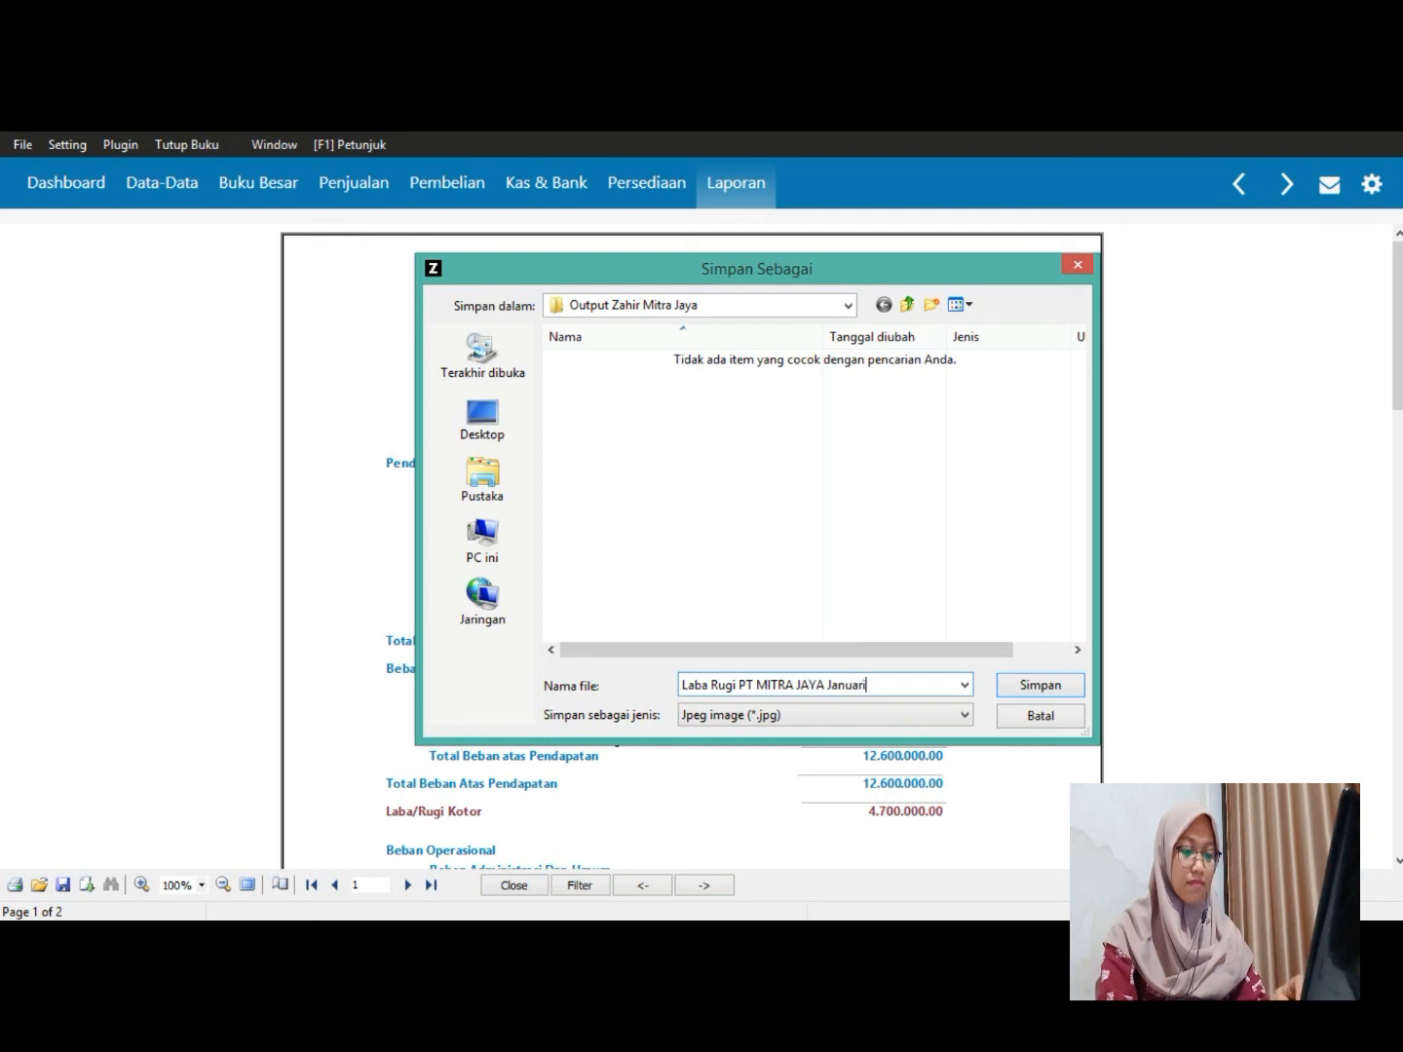
type(" 2018")
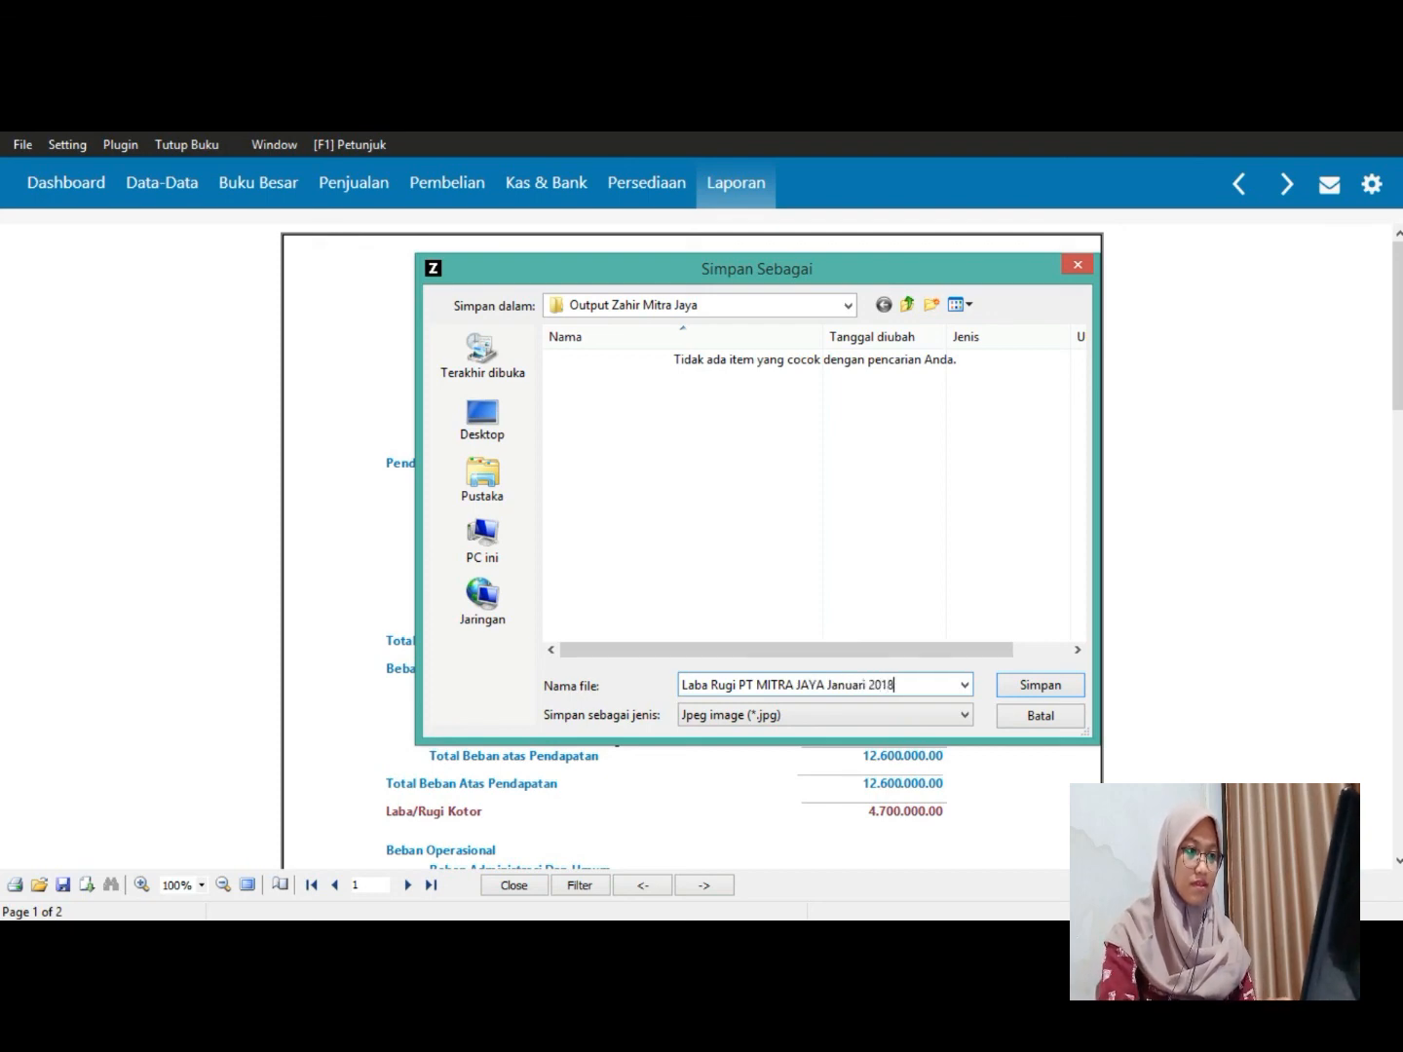
key("Return")
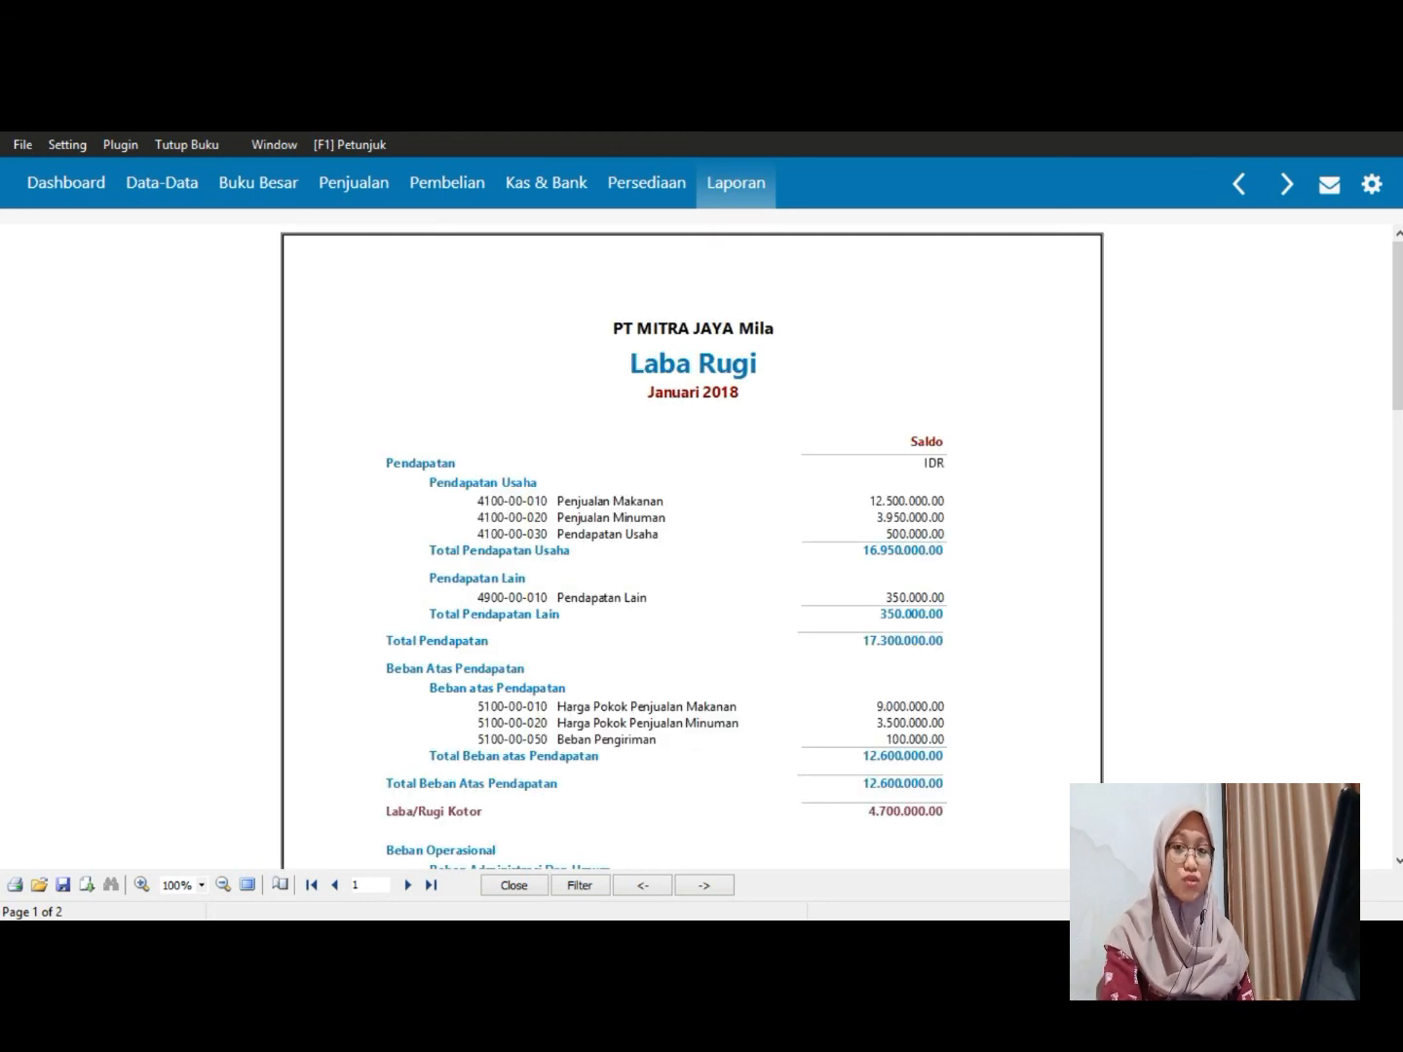
Switch to File Explorer and open the image "Laba Rugi PT MITRA JAYA Januari 2018.1" from the Output Zahir Mitra Jaya folder
key("super")
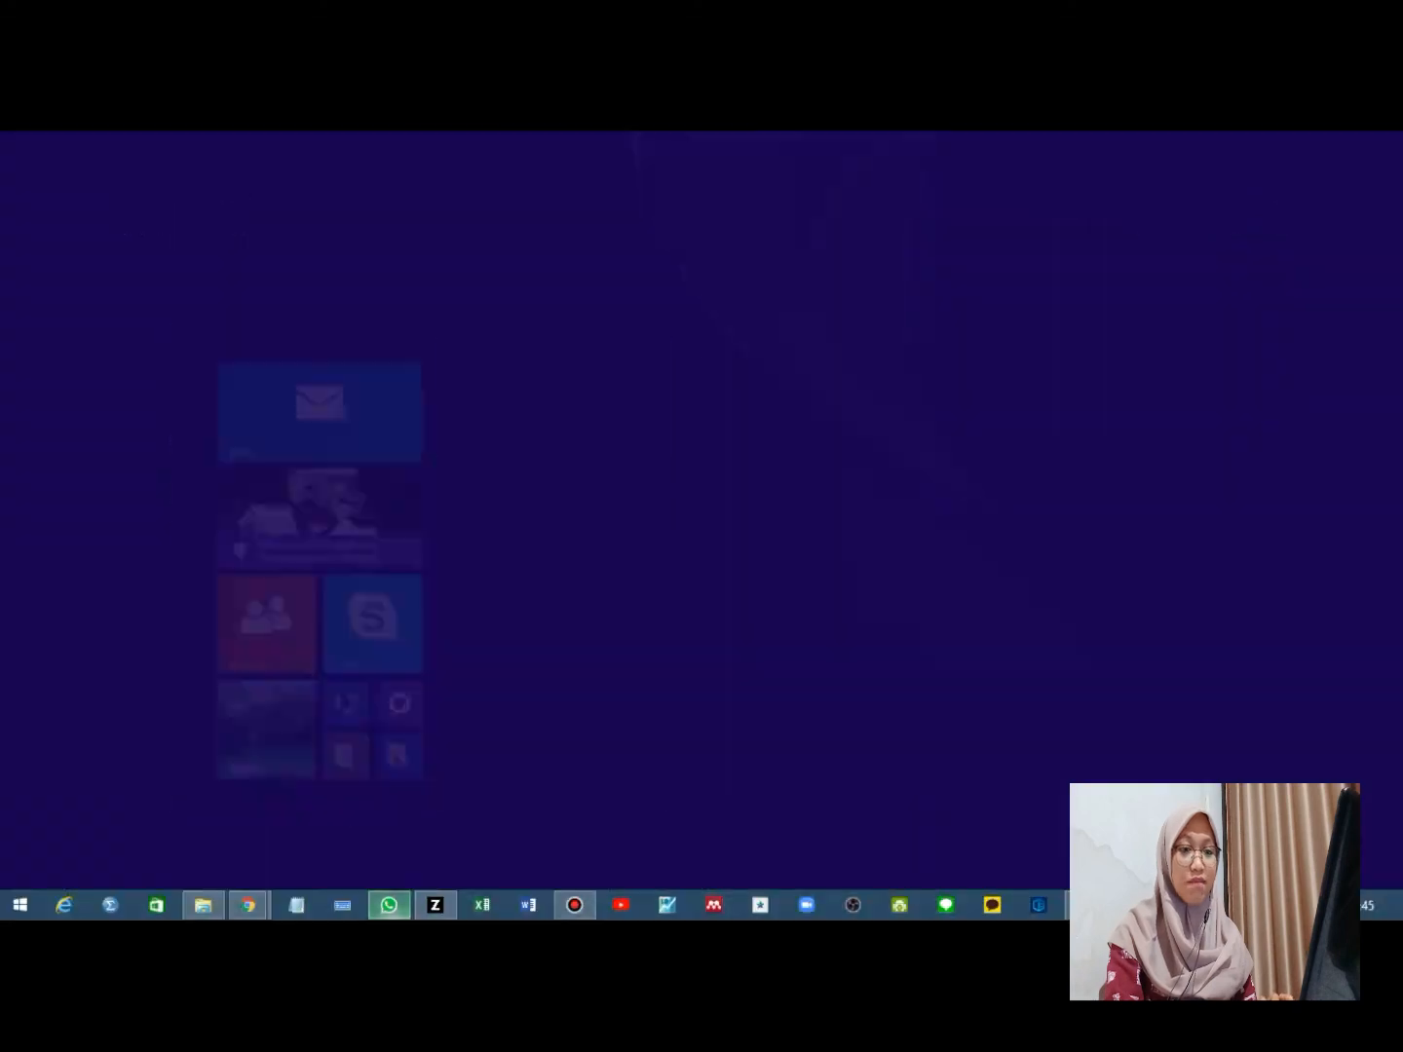
left_click(204, 905)
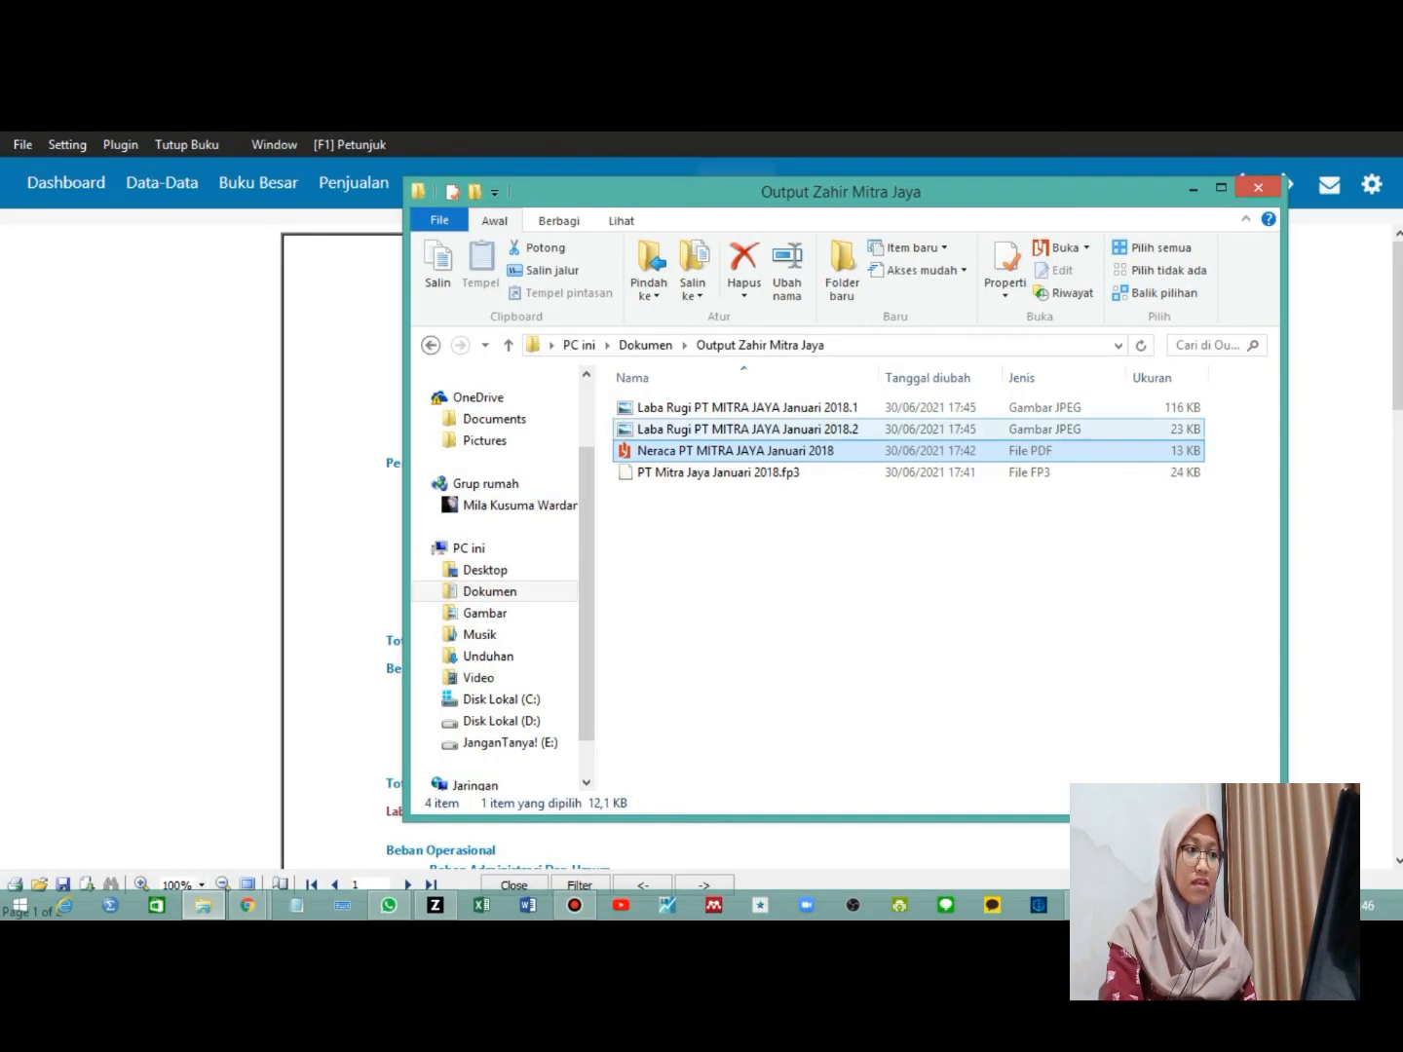
left_click(747, 408)
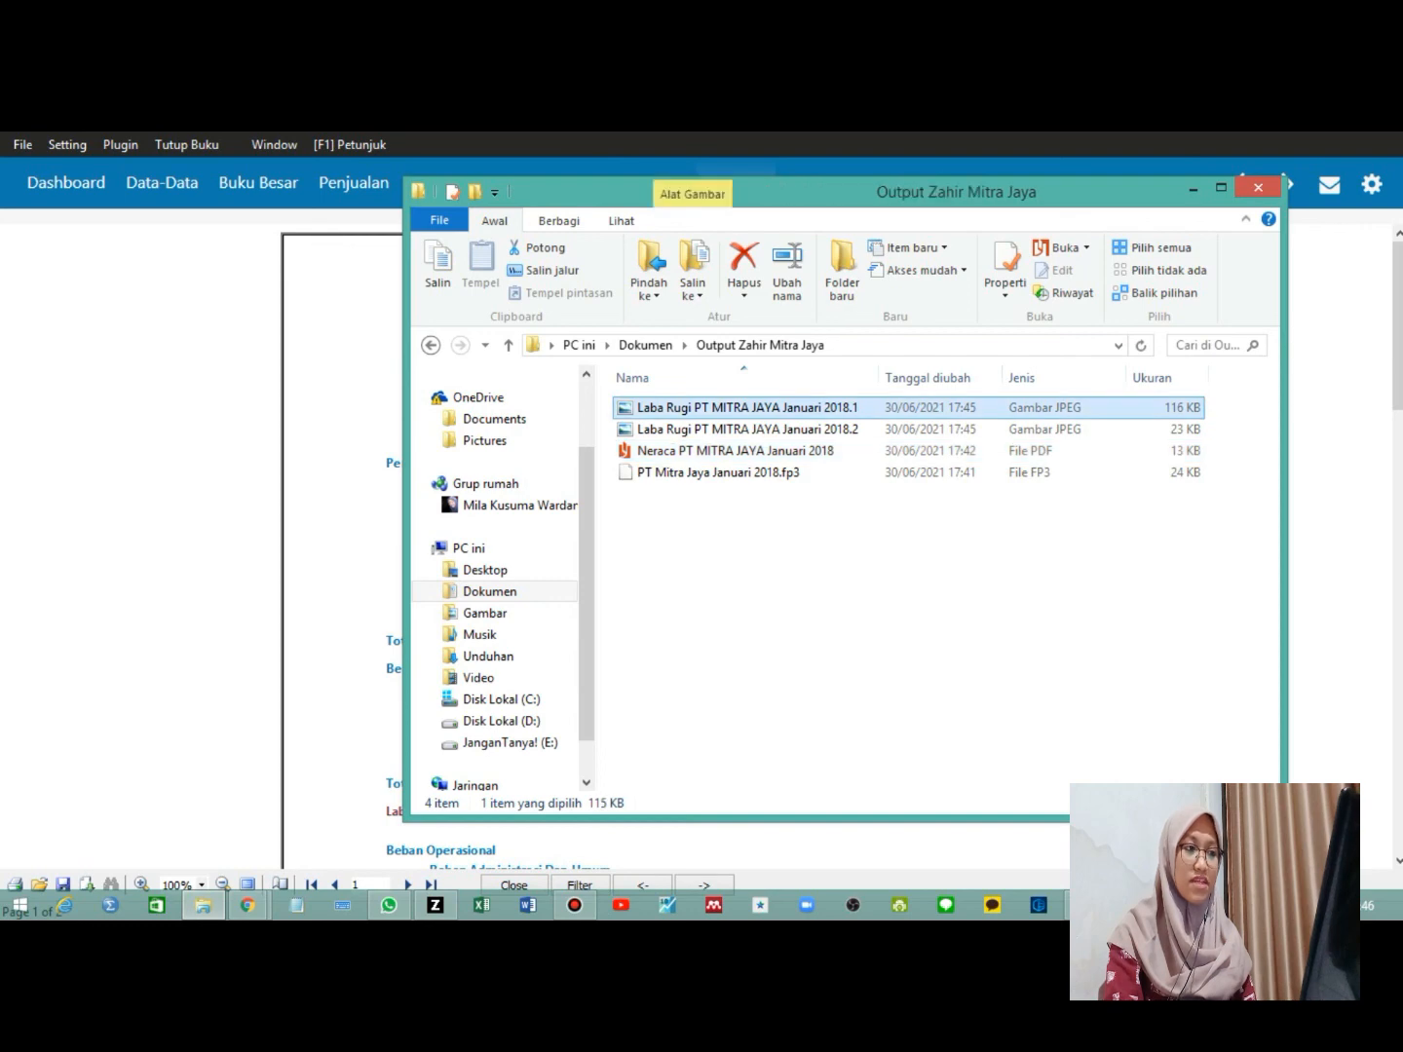
double_click(747, 408)
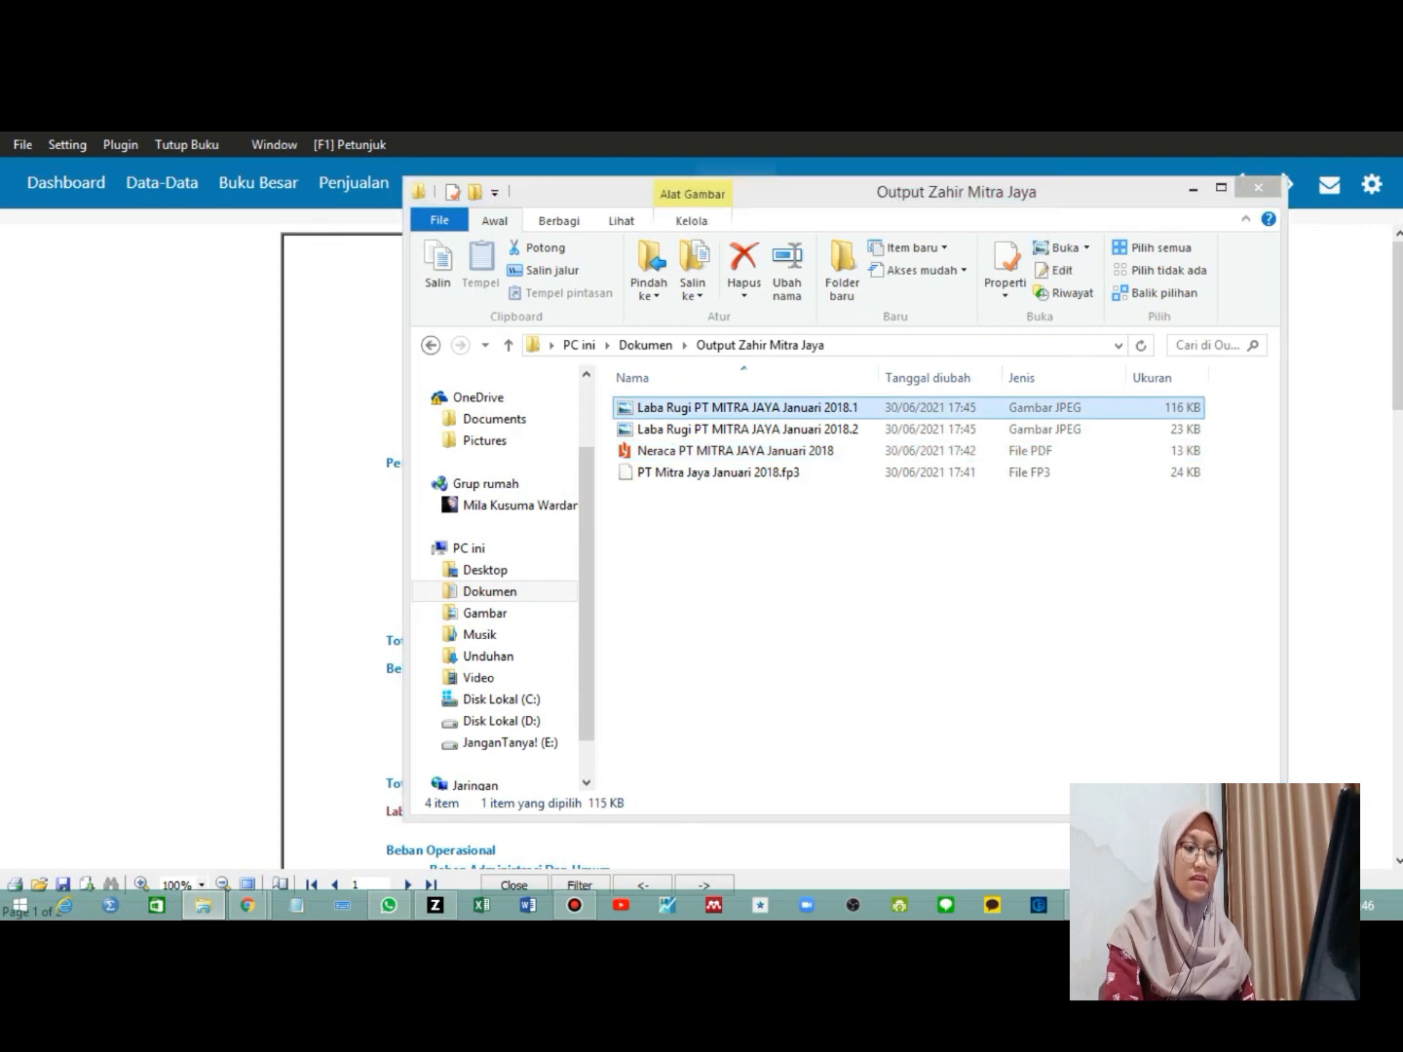